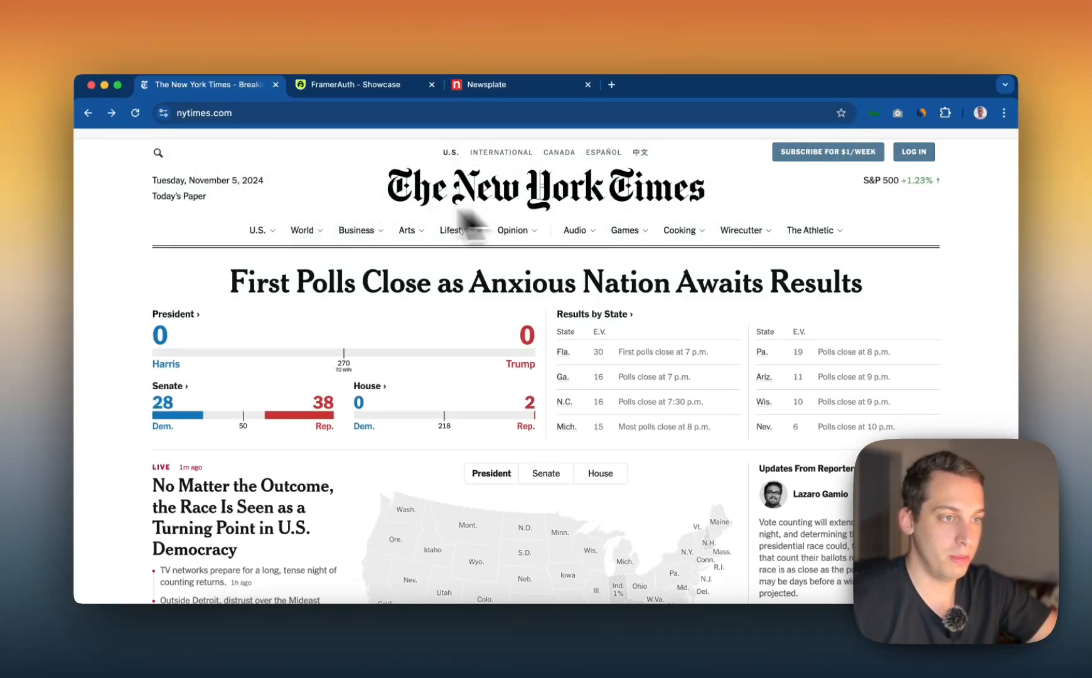
Review the New York Times homepage, switch to the Magazine Template project in Framer, and examine the outlined rows of the header screenshot
{"action": "scroll", "coordinate": [327, 433], "scroll_direction": "down", "scroll_amount": 10}
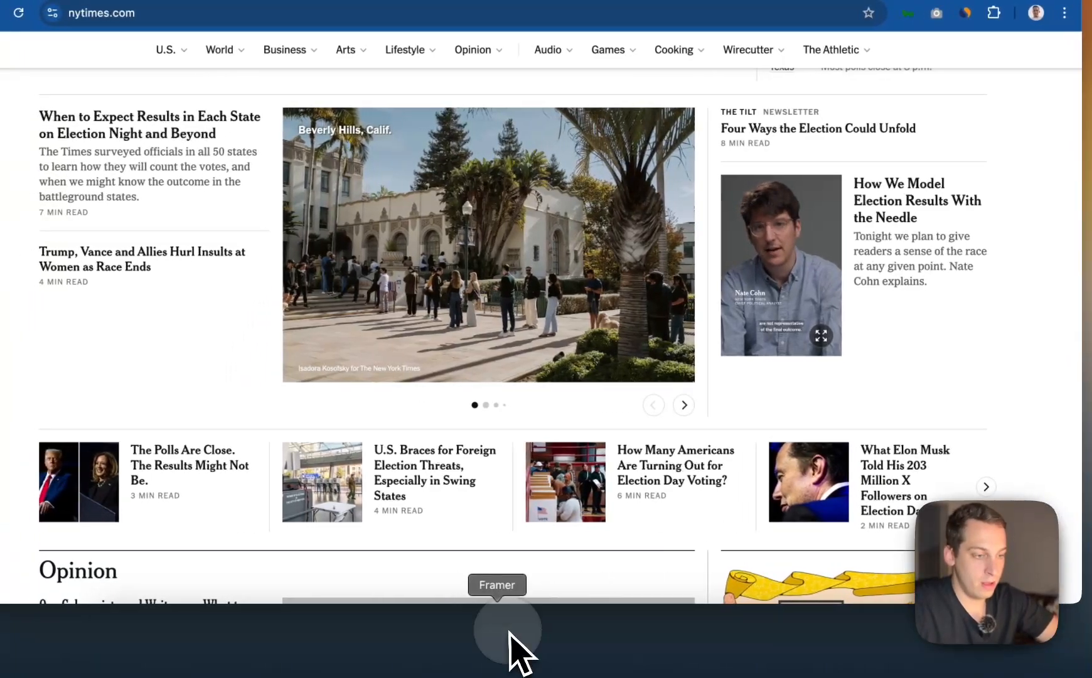
{"action": "left_click", "coordinate": [443, 631]}
{"action": "scroll", "coordinate": [714, 355], "scroll_direction": "right", "scroll_amount": 2}
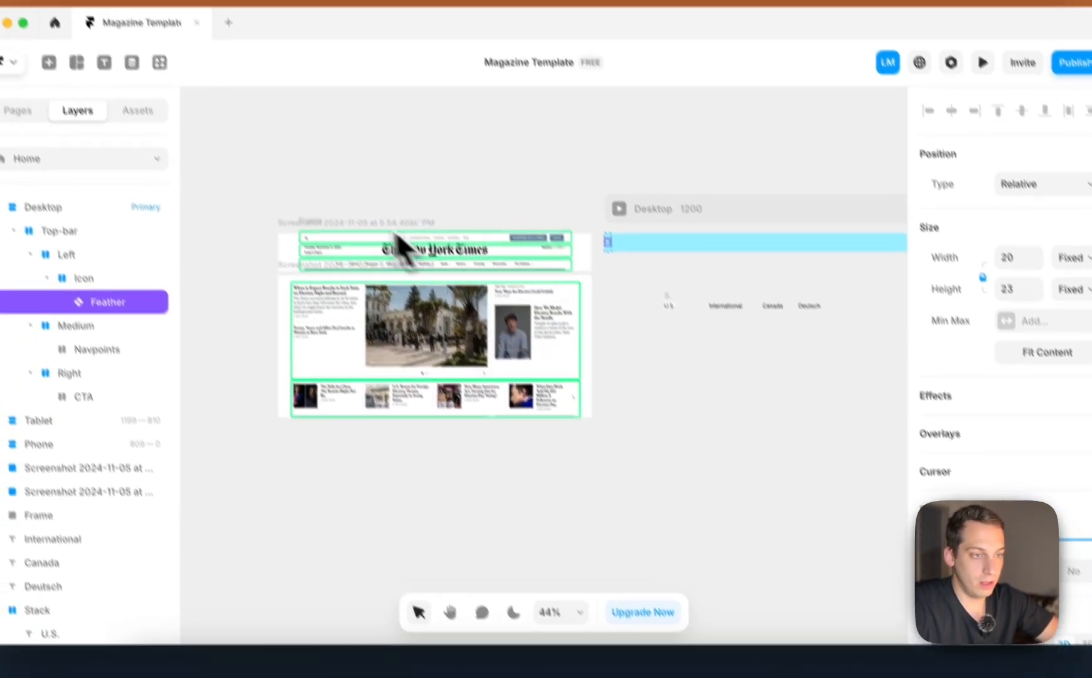
{"action": "left_click", "coordinate": [306, 176]}
{"action": "scroll", "coordinate": [364, 276], "scroll_direction": "up", "scroll_amount": 3}
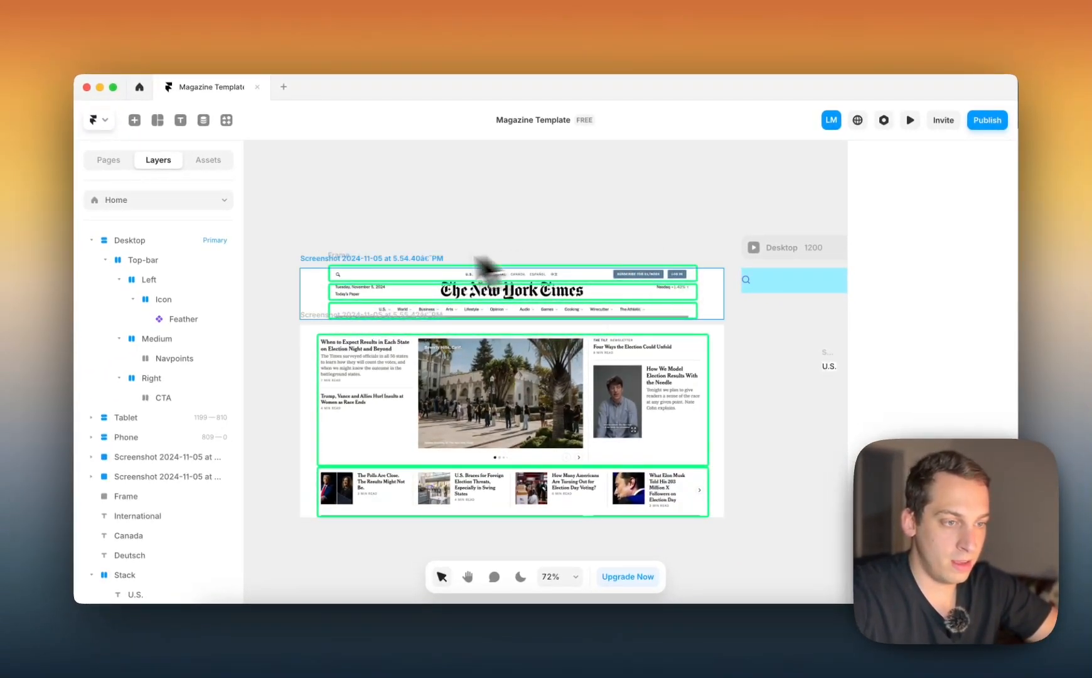
{"action": "scroll", "coordinate": [641, 268], "scroll_direction": "up", "scroll_amount": 3}
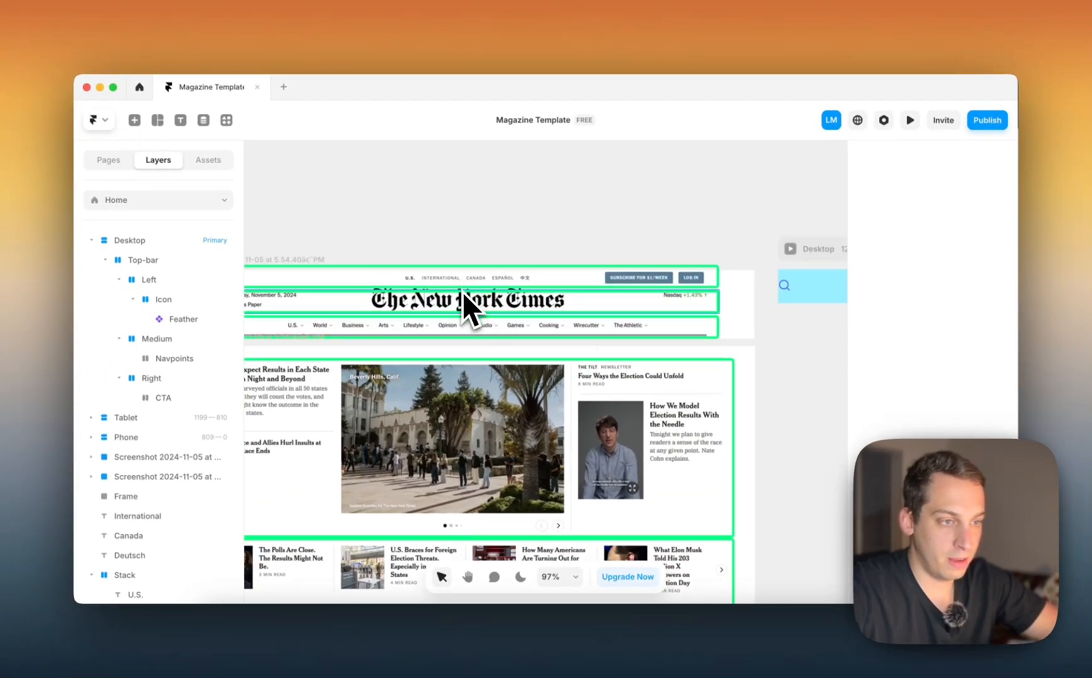
{"action": "scroll", "coordinate": [464, 321], "scroll_direction": "left", "scroll_amount": 2}
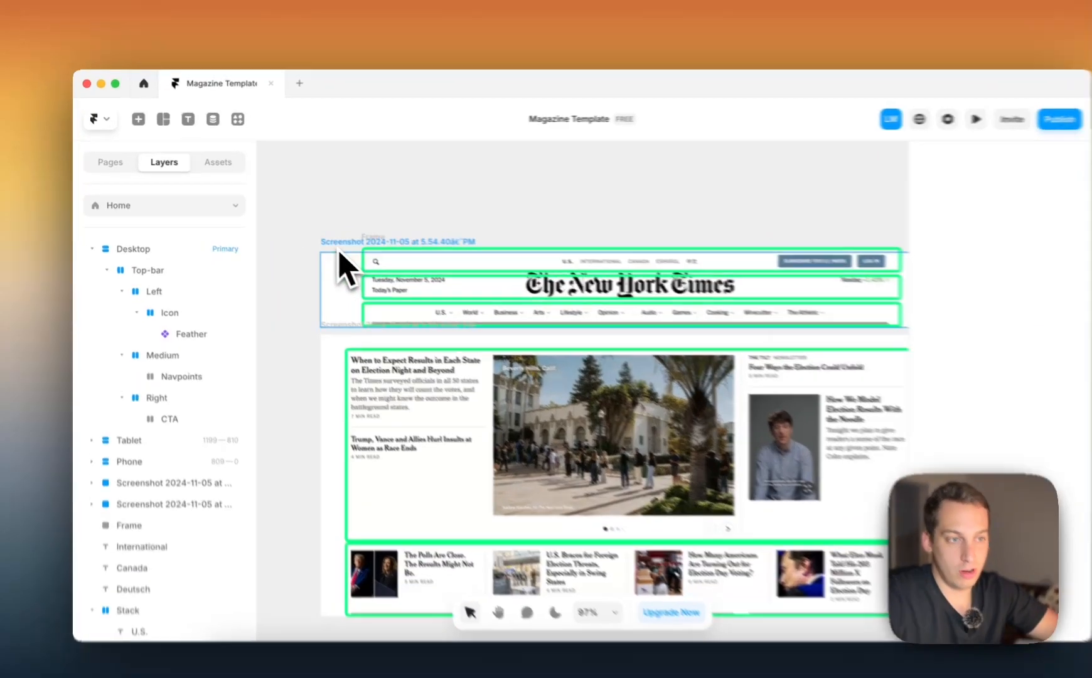
{"action": "left_click", "coordinate": [341, 253]}
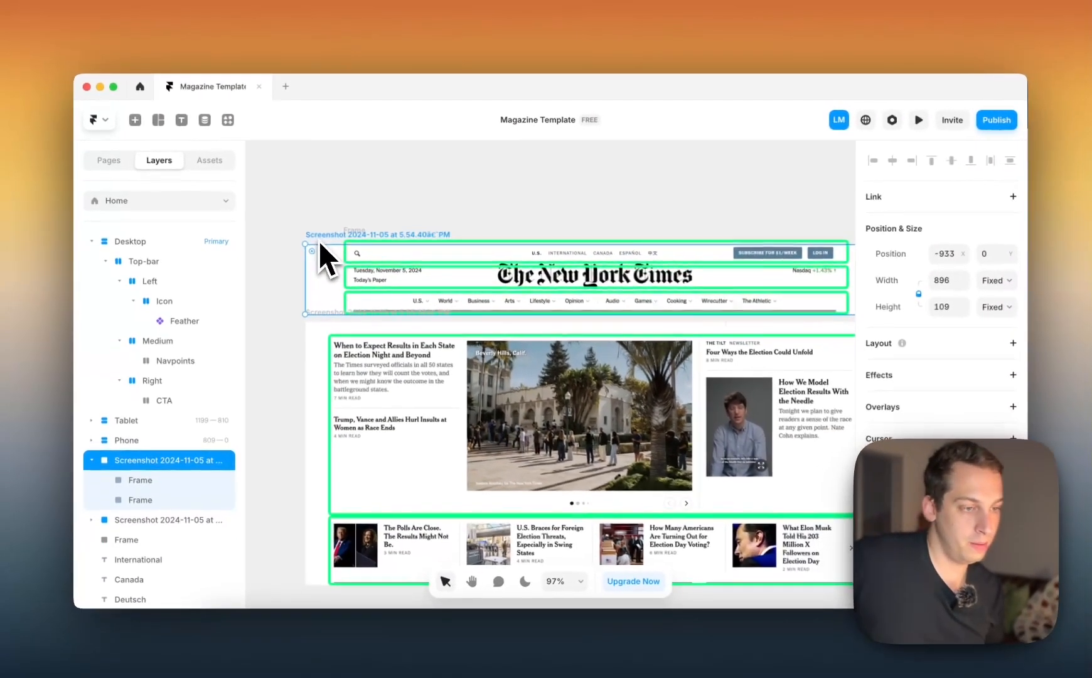
{"action": "scroll", "coordinate": [317, 239], "scroll_direction": "down", "scroll_amount": 1}
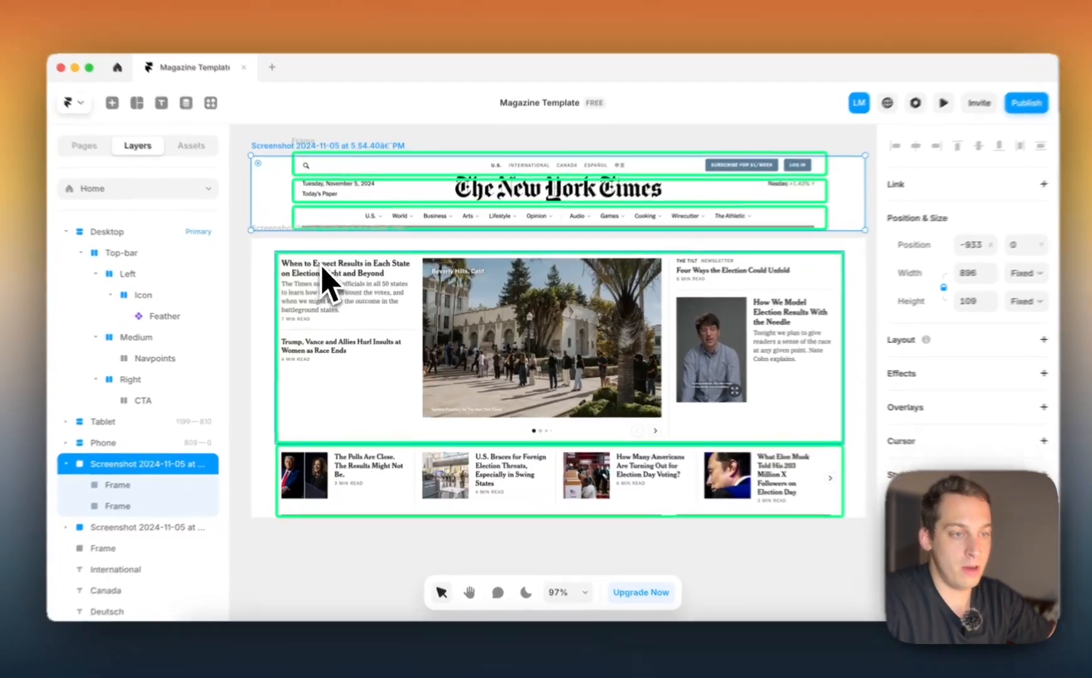
Examine the two outlined content sections, main story area and article row, in the lower reference screenshot
{"action": "left_click", "coordinate": [325, 338]}
{"action": "left_click", "coordinate": [324, 452]}
{"action": "left_click", "coordinate": [390, 339]}
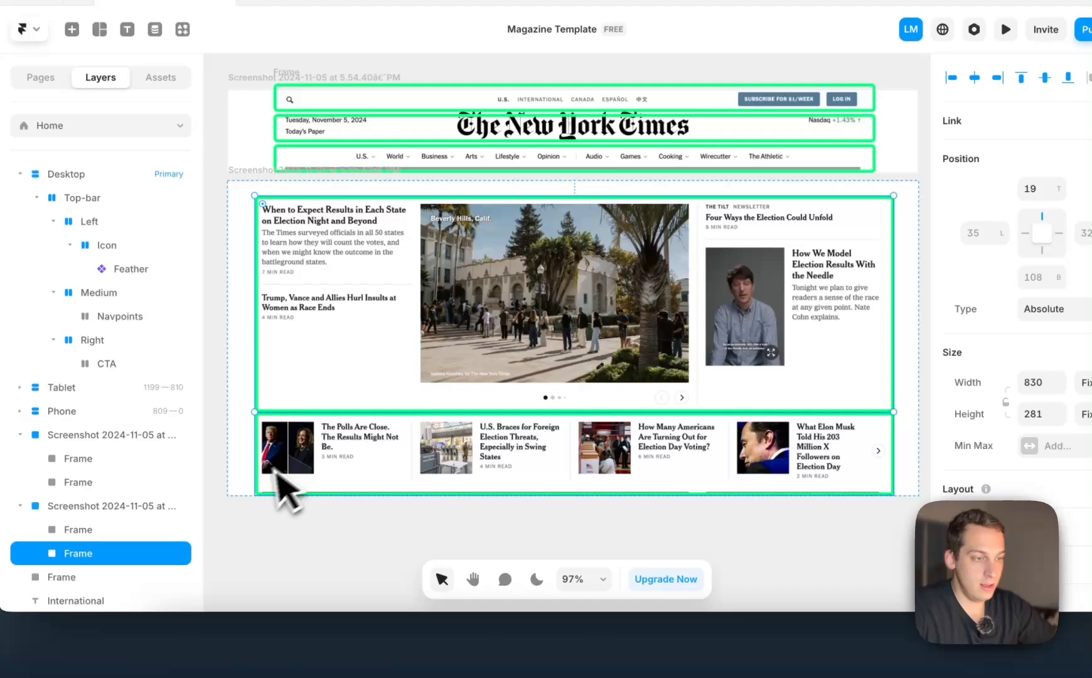
{"action": "left_click", "coordinate": [536, 468]}
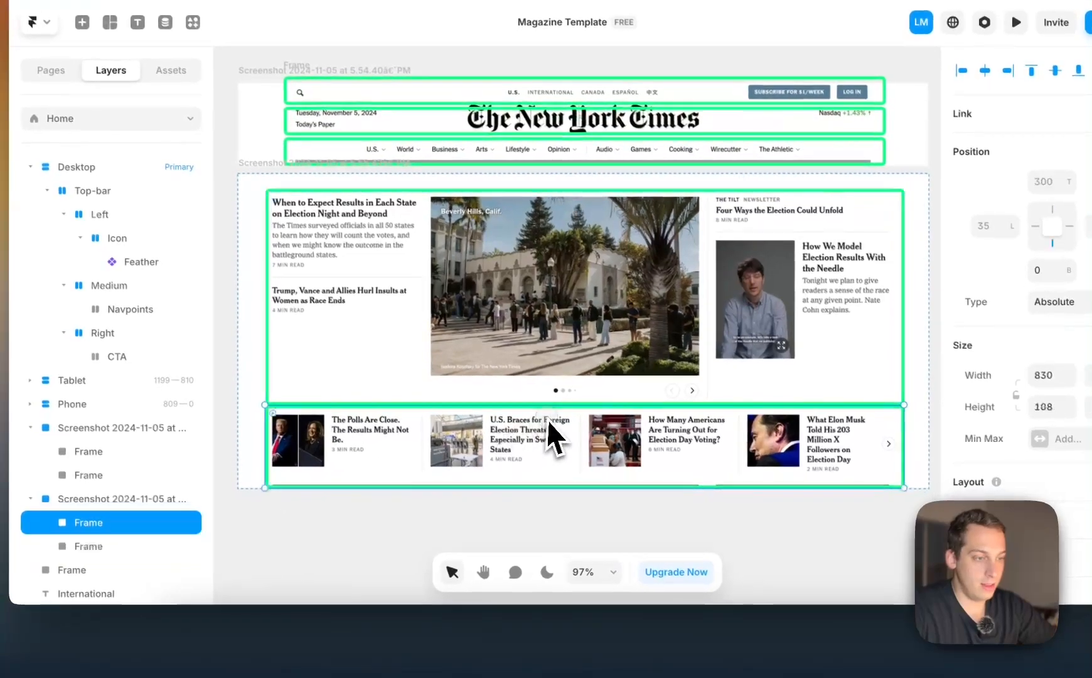
{"action": "scroll", "coordinate": [753, 437], "scroll_direction": "right", "scroll_amount": 5}
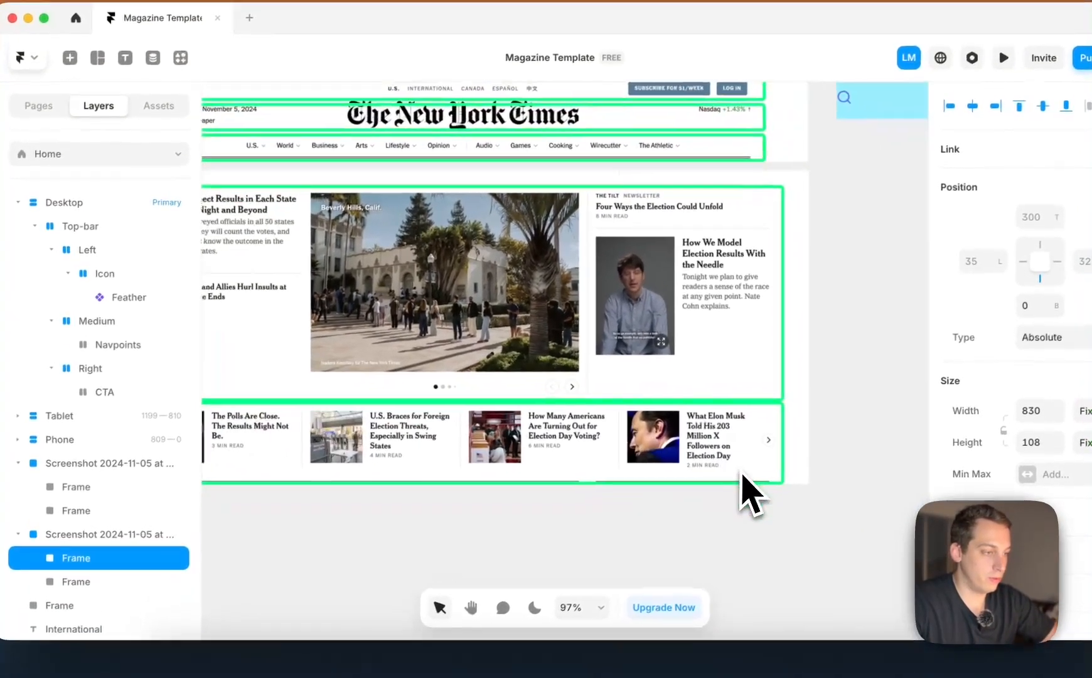
{"action": "scroll", "coordinate": [755, 435], "scroll_direction": "down", "scroll_amount": 5}
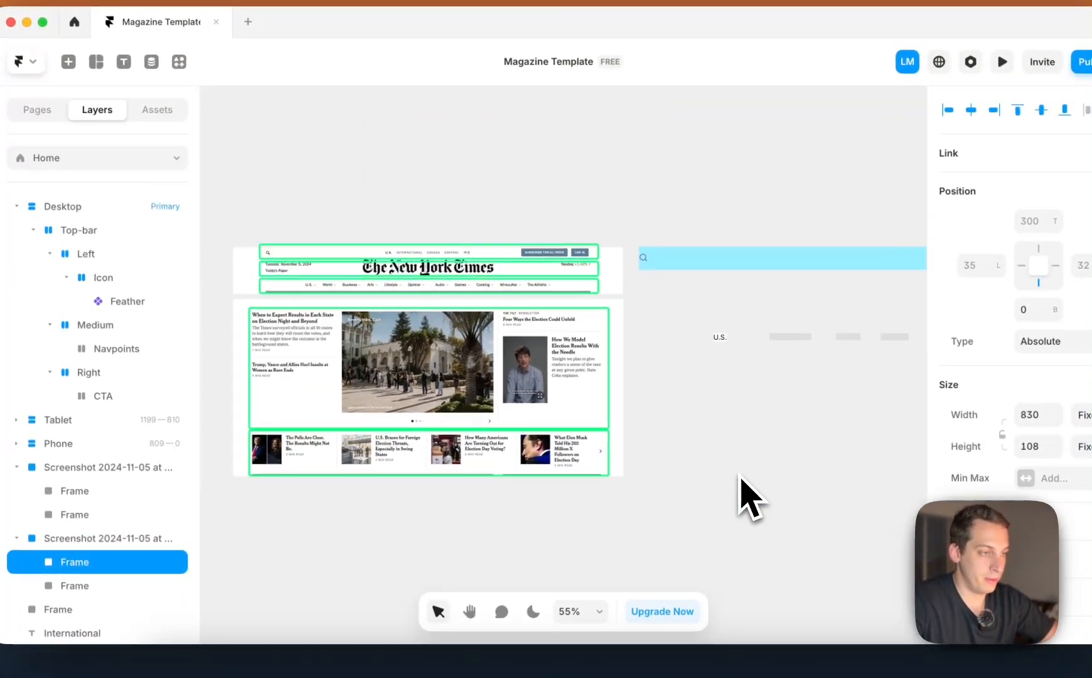
{"action": "scroll", "coordinate": [751, 499], "scroll_direction": "right", "scroll_amount": 5}
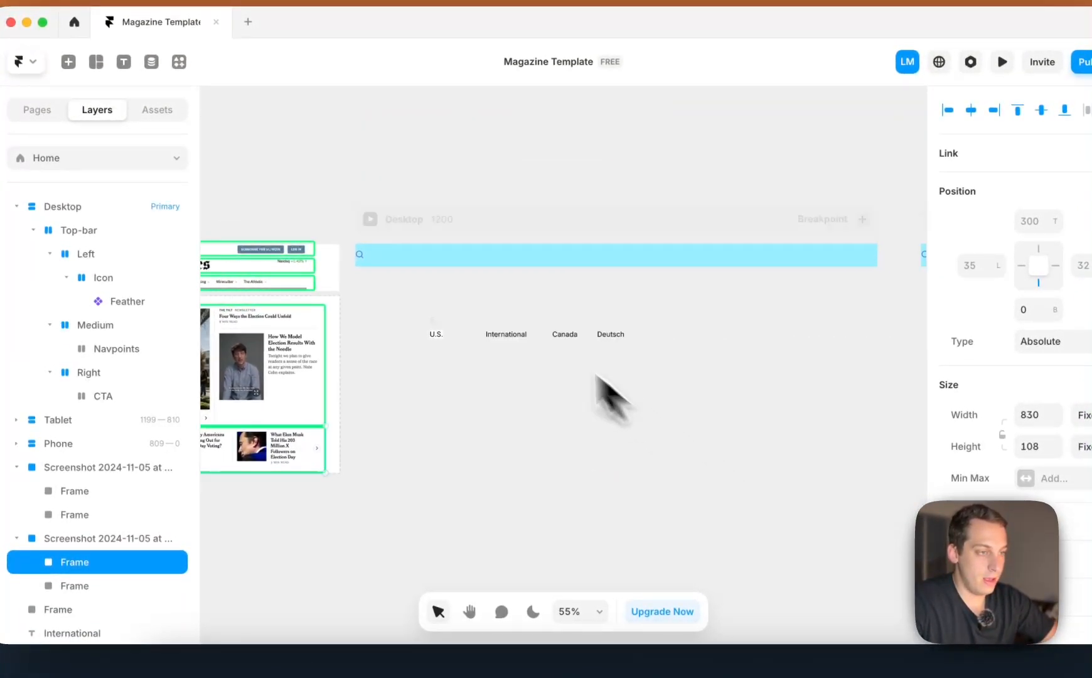
Inspect the sections of the Desktop frame's Top-bar and compare the bar with the reference header
{"action": "left_click", "coordinate": [409, 278]}
{"action": "left_click", "coordinate": [653, 261]}
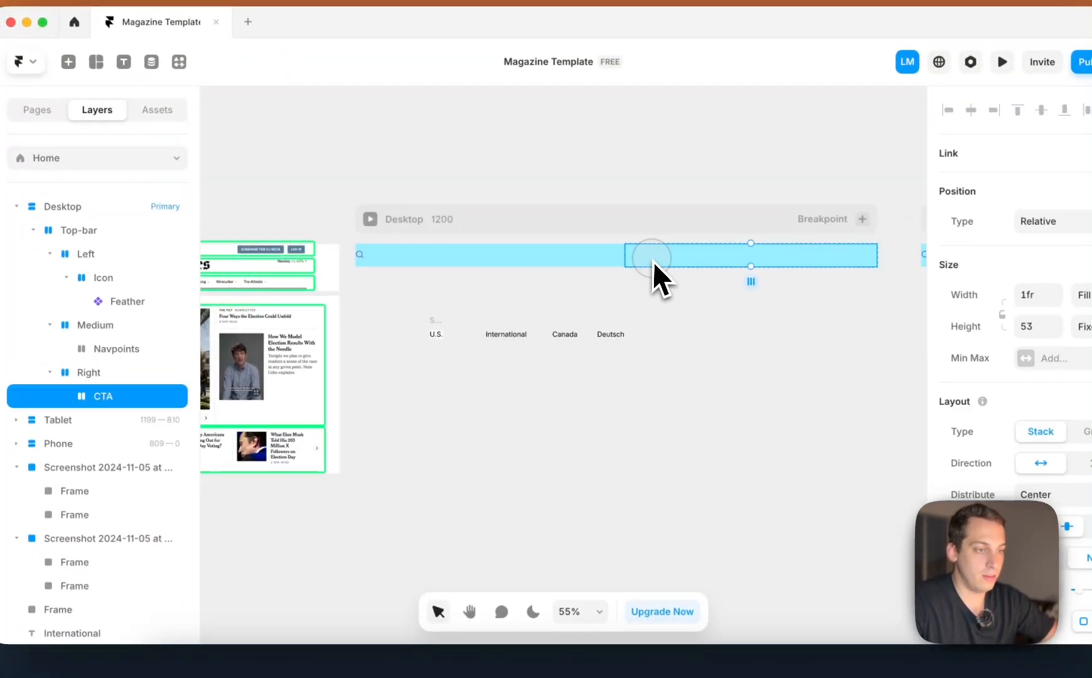
{"action": "left_click", "coordinate": [361, 259]}
{"action": "left_click", "coordinate": [66, 276]}
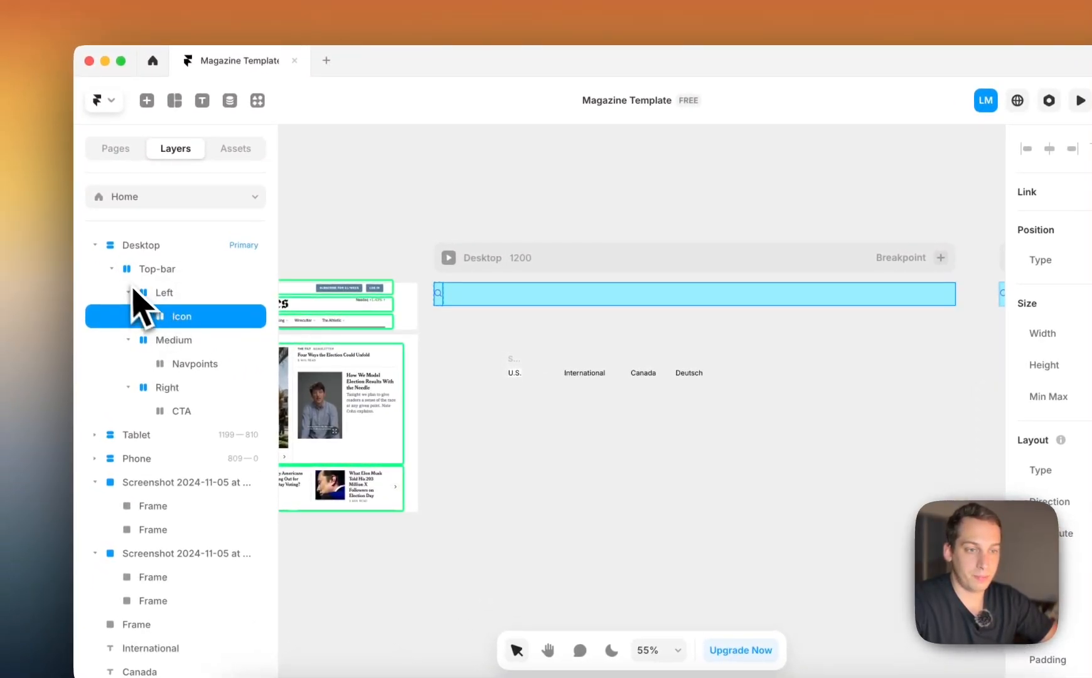
{"action": "left_click", "coordinate": [147, 276]}
{"action": "scroll", "coordinate": [450, 312], "scroll_direction": "left", "scroll_amount": 4}
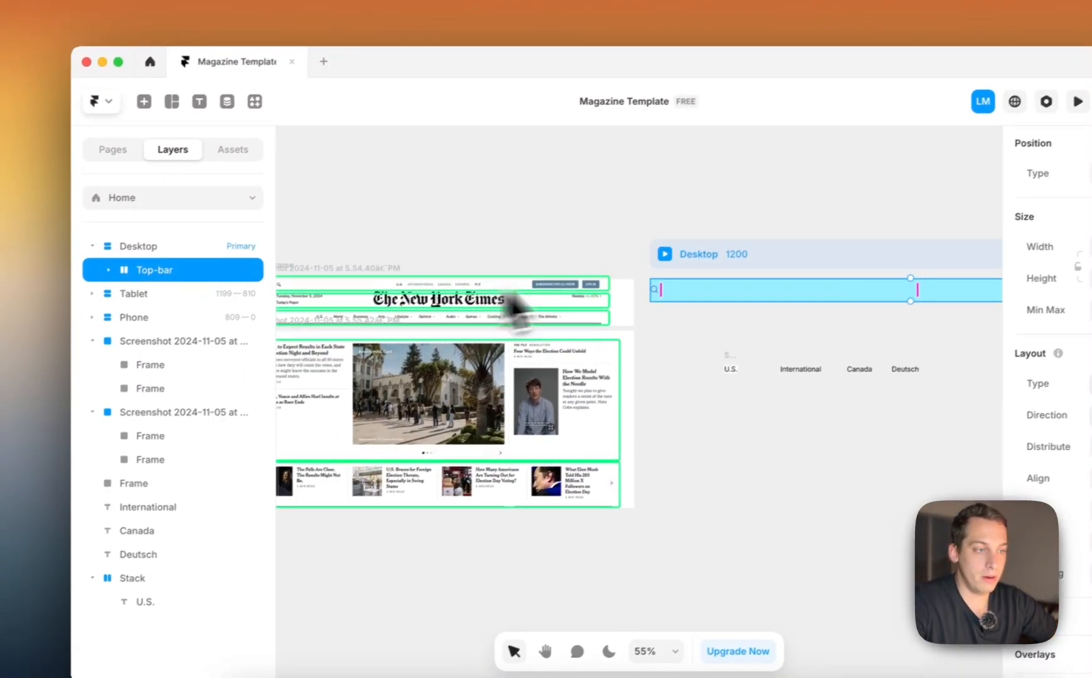
{"action": "left_click", "coordinate": [110, 270]}
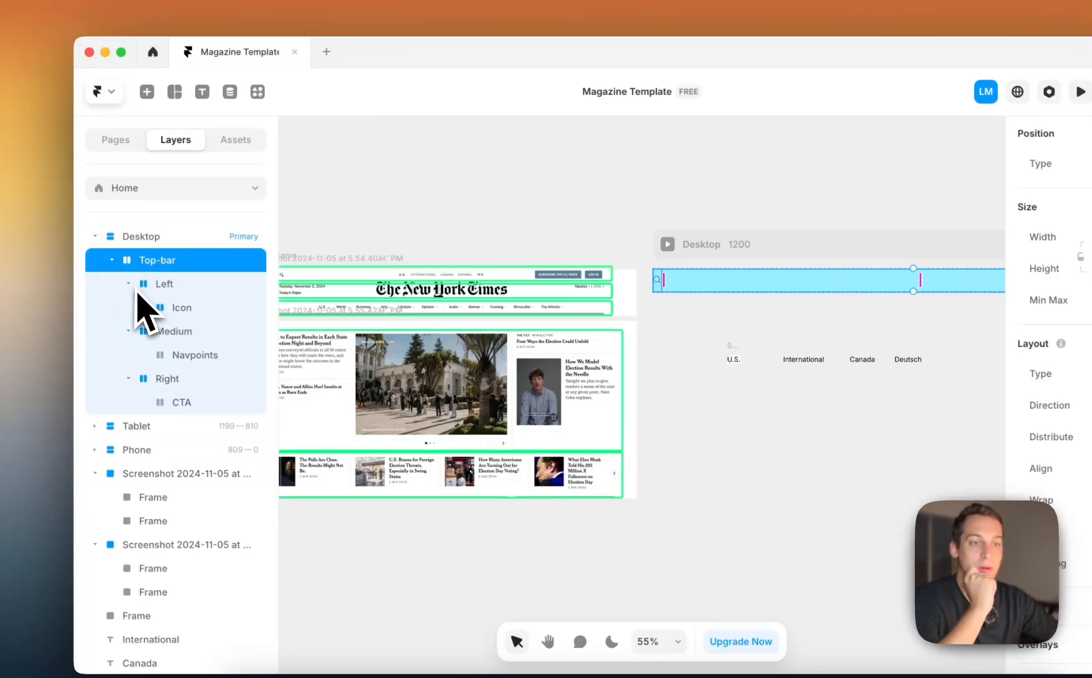
Examine the Top-bar's Left, Medium and Right stacks, including the nested Icon stack
{"action": "left_click", "coordinate": [179, 285]}
{"action": "left_click", "coordinate": [174, 332]}
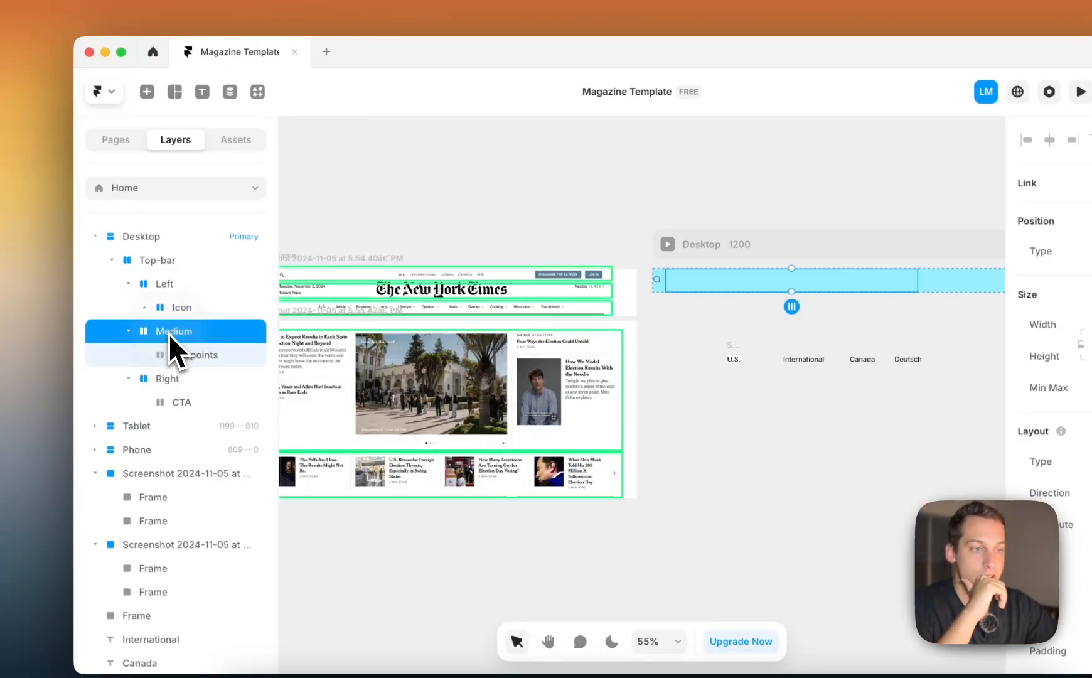
{"action": "left_click", "coordinate": [167, 380]}
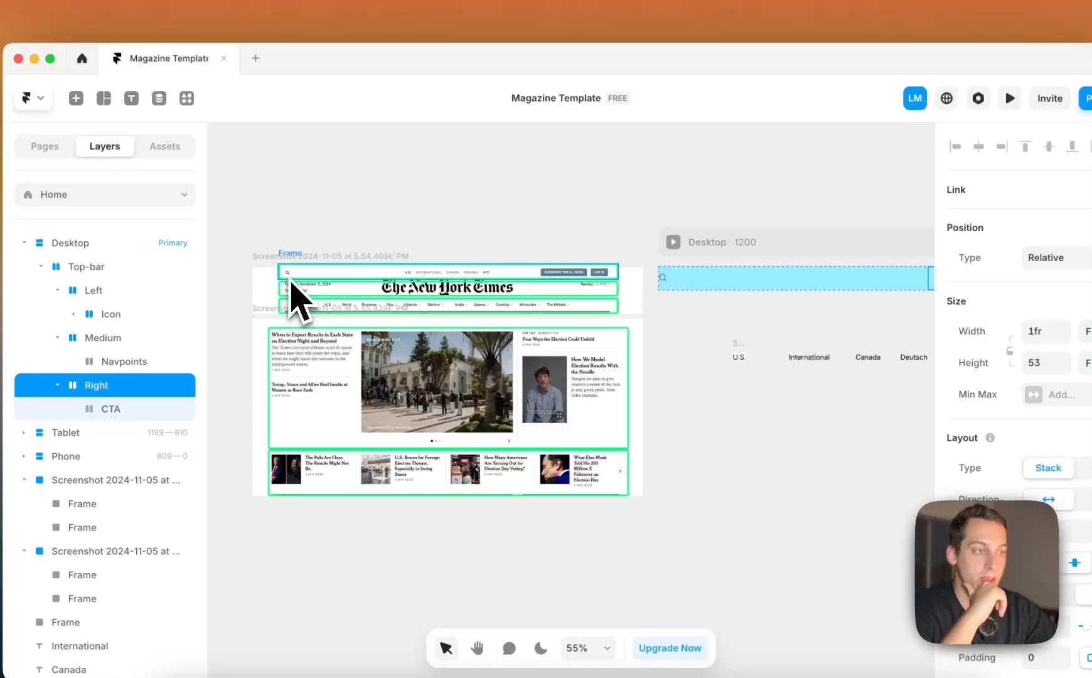
{"action": "left_click", "coordinate": [116, 290]}
{"action": "left_click", "coordinate": [131, 314]}
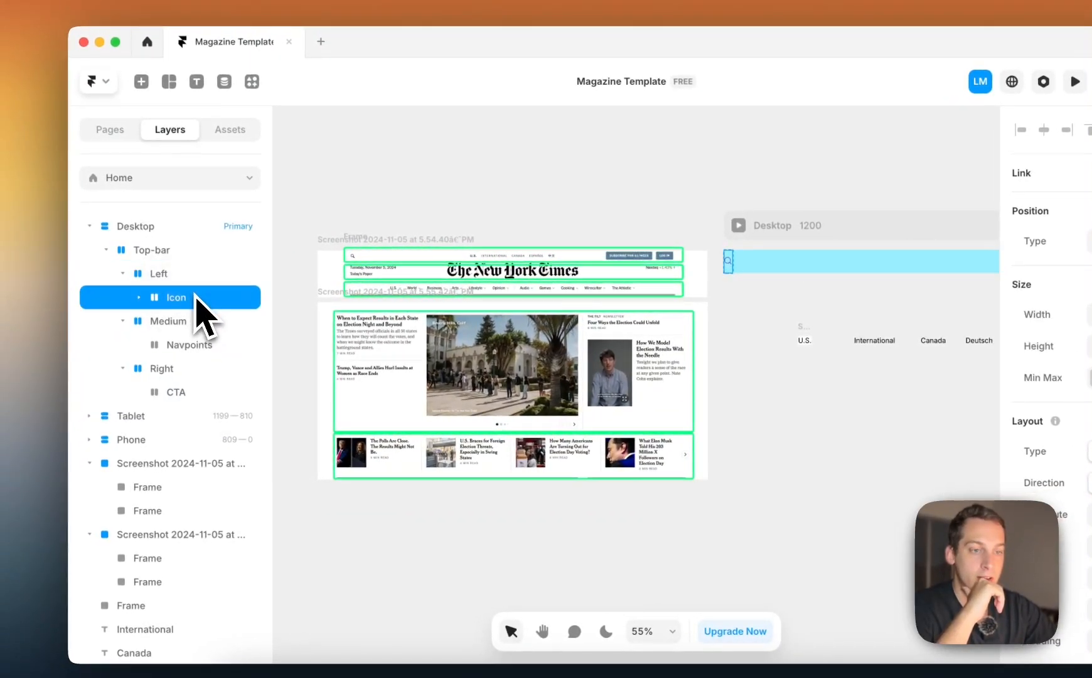
{"action": "left_click", "coordinate": [147, 296]}
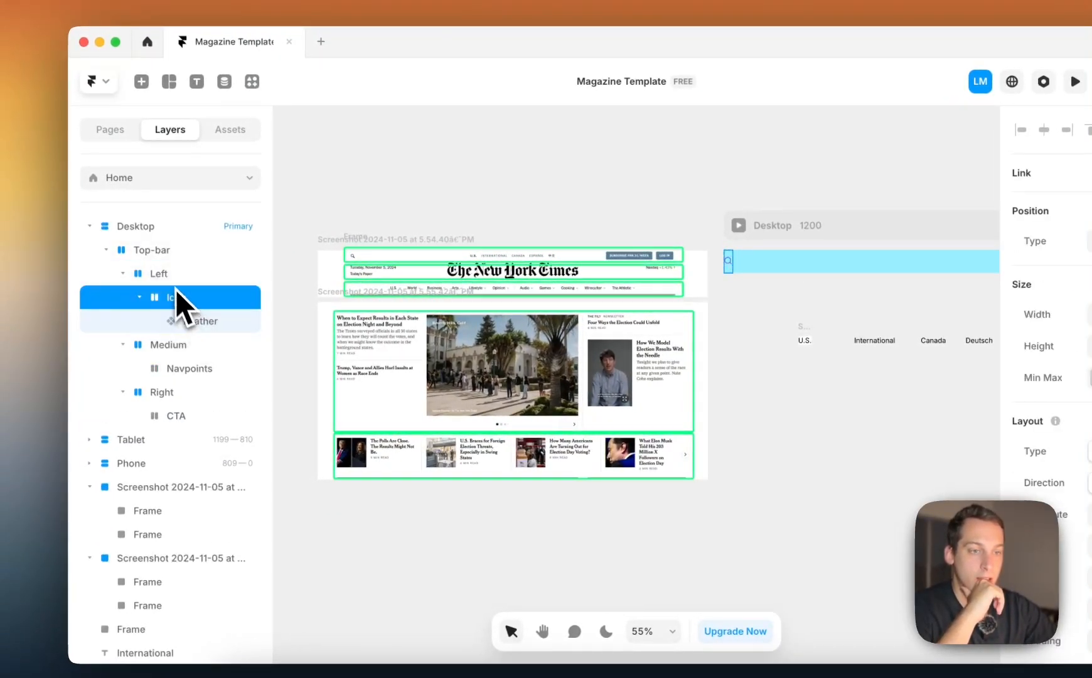
{"action": "left_click", "coordinate": [185, 340]}
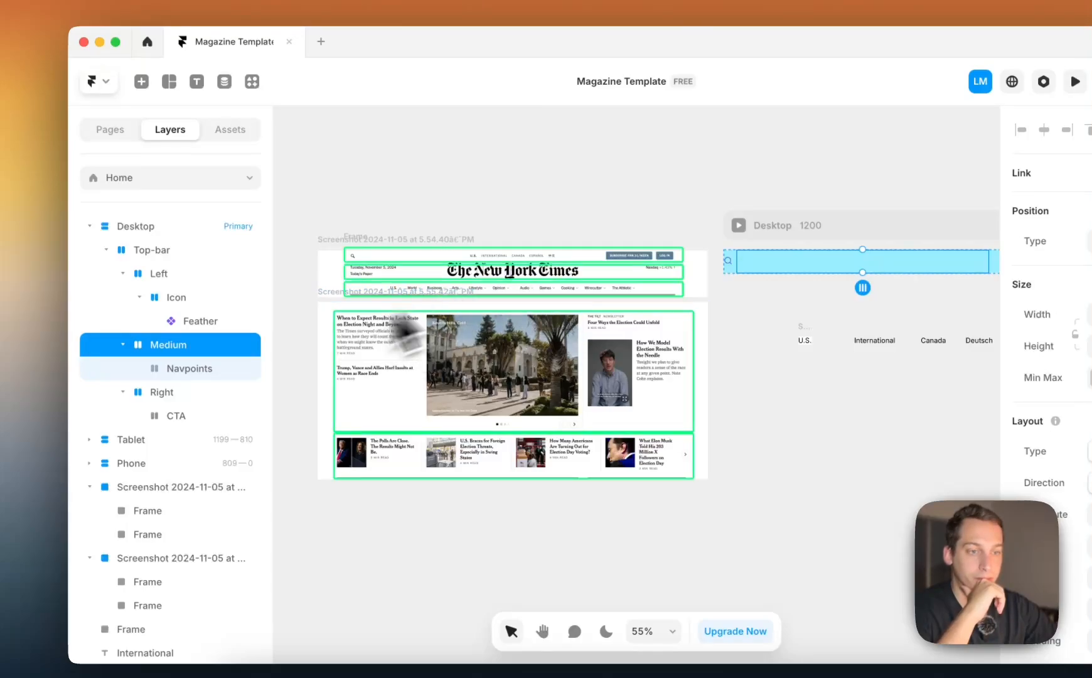
{"action": "left_click", "coordinate": [227, 389]}
{"action": "scroll", "coordinate": [520, 364], "scroll_direction": "right", "scroll_amount": 6}
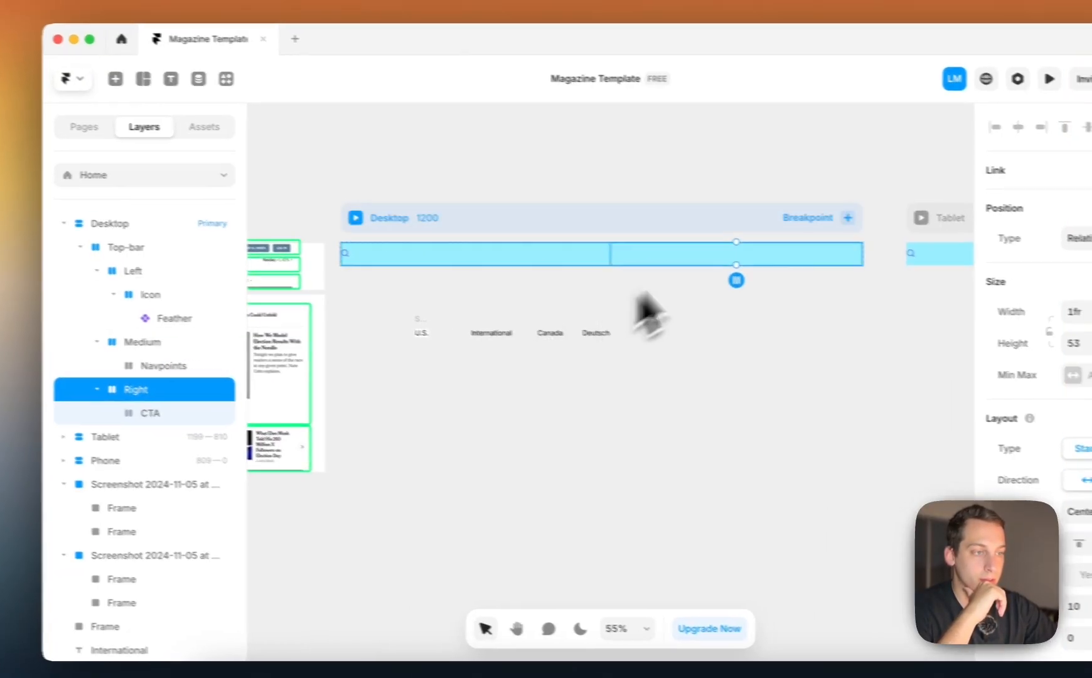
{"action": "scroll", "coordinate": [474, 324], "scroll_direction": "left", "scroll_amount": 4}
Wrap the International text below the Desktop frame in its own stack
{"action": "left_click", "coordinate": [607, 328]}
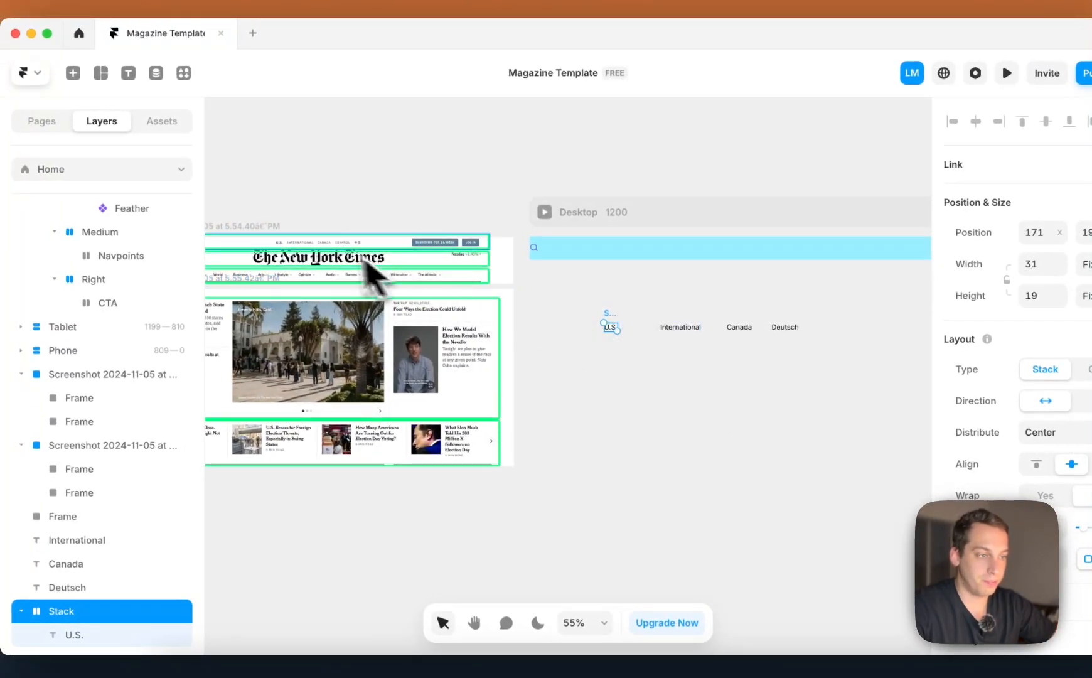
{"action": "key", "text": "Escape"}
{"action": "left_click", "coordinate": [678, 330]}
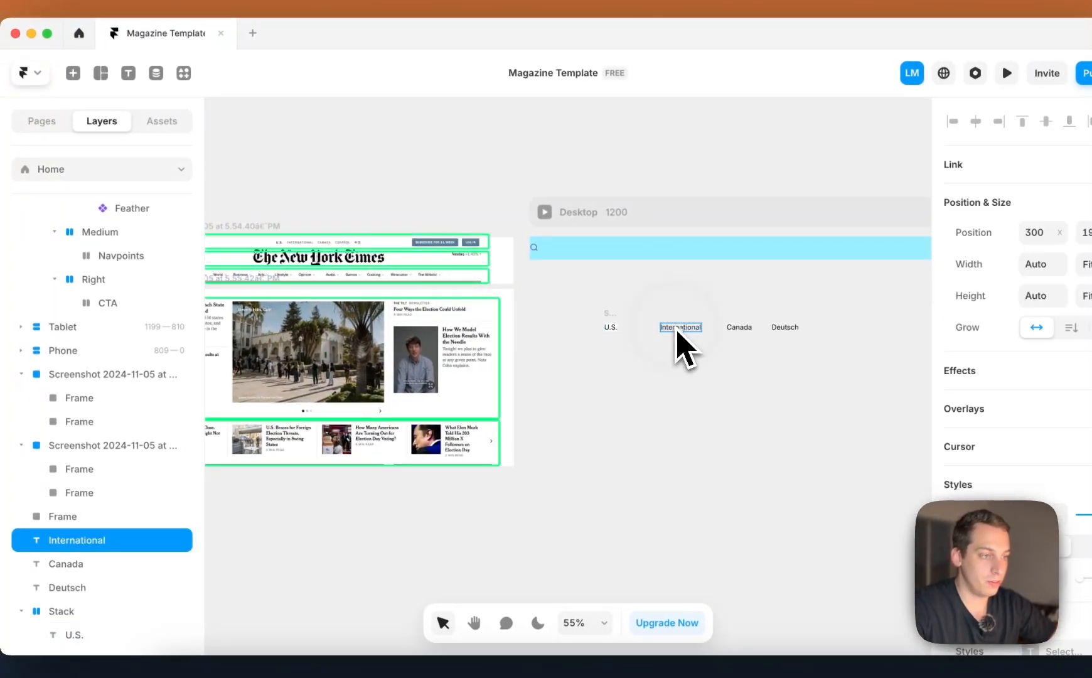
{"action": "scroll", "coordinate": [678, 331], "scroll_direction": "up", "scroll_amount": 5}
{"action": "right_click", "coordinate": [678, 330]}
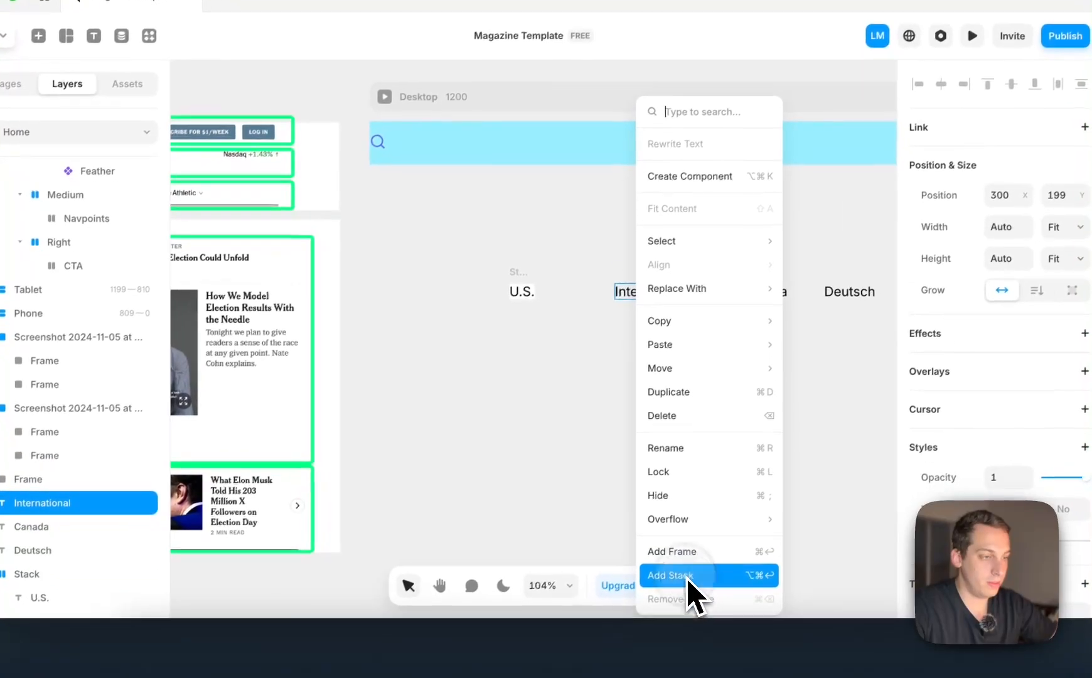
{"action": "left_click", "coordinate": [687, 590]}
Wrap the Canada and Deutsch texts each in a separate stack
{"action": "left_click", "coordinate": [779, 307]}
{"action": "right_click", "coordinate": [779, 317]}
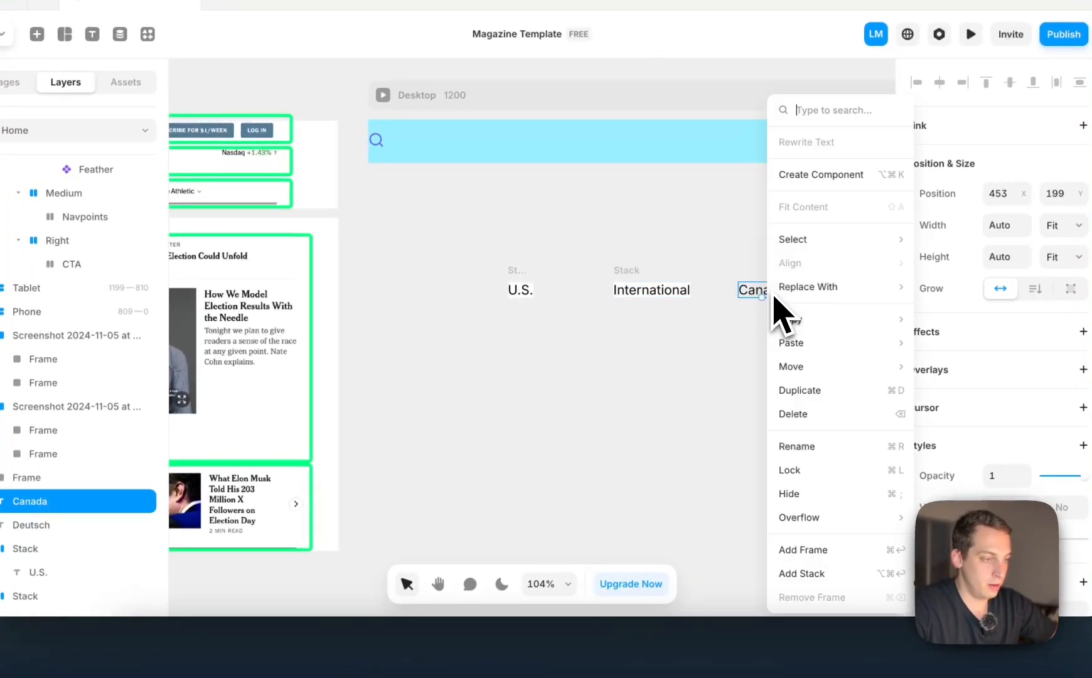
{"action": "left_click", "coordinate": [785, 568]}
{"action": "scroll", "coordinate": [782, 585], "scroll_direction": "right", "scroll_amount": 5}
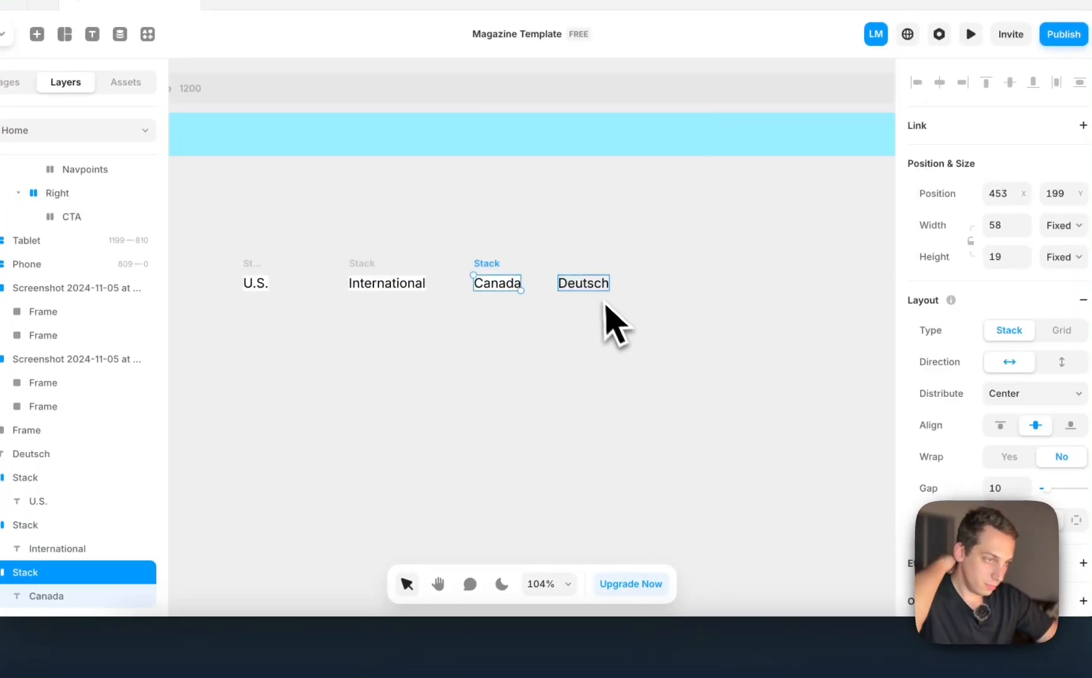
{"action": "left_click", "coordinate": [596, 286]}
{"action": "right_click", "coordinate": [599, 289]}
{"action": "left_click", "coordinate": [647, 575]}
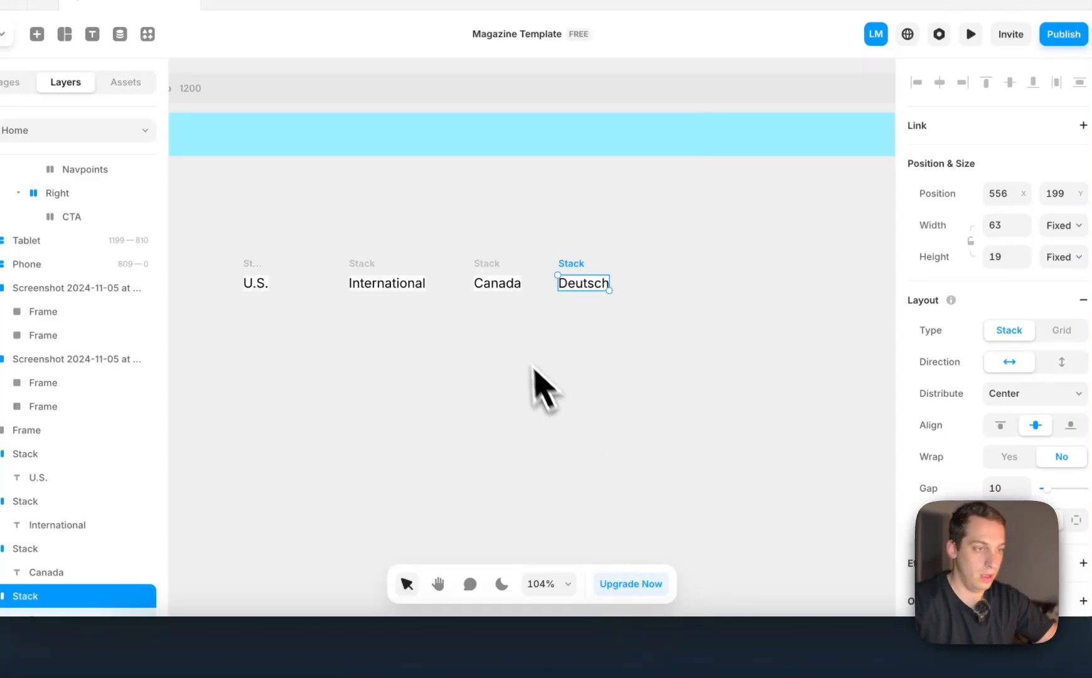
Set the height and width of the U.S., International, Canada and Deutsch stacks to Fit Content
{"action": "scroll", "coordinate": [520, 366], "scroll_direction": "left", "scroll_amount": 5}
{"action": "left_click", "coordinate": [432, 284]}
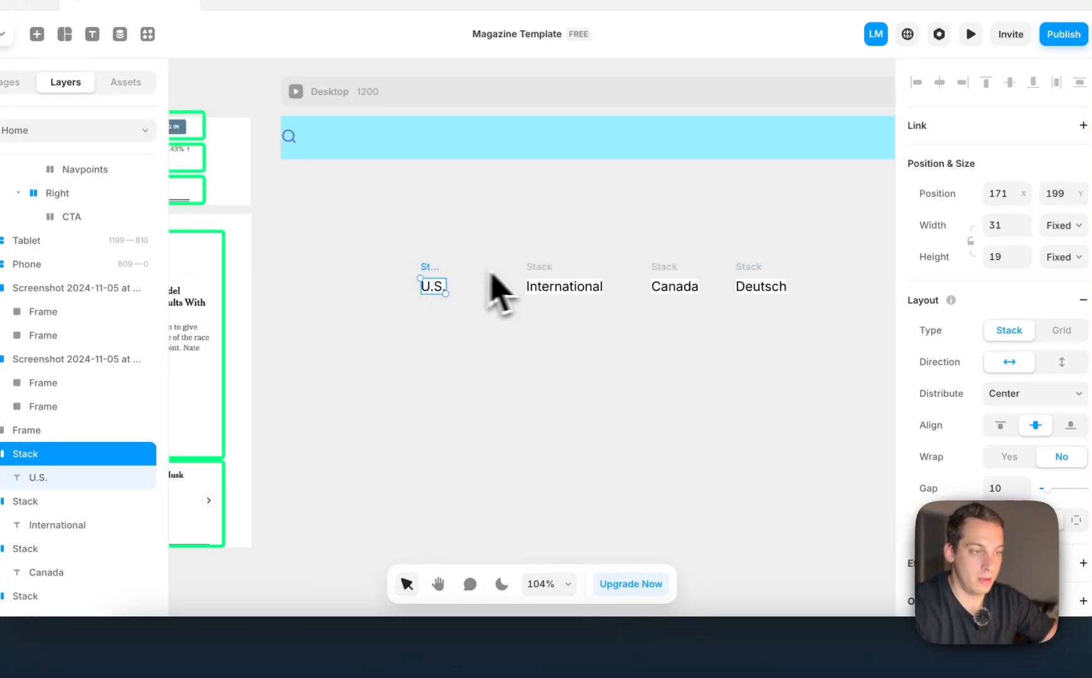
{"action": "left_click", "coordinate": [539, 291], "text": "shift"}
{"action": "left_click", "coordinate": [678, 270], "text": "shift"}
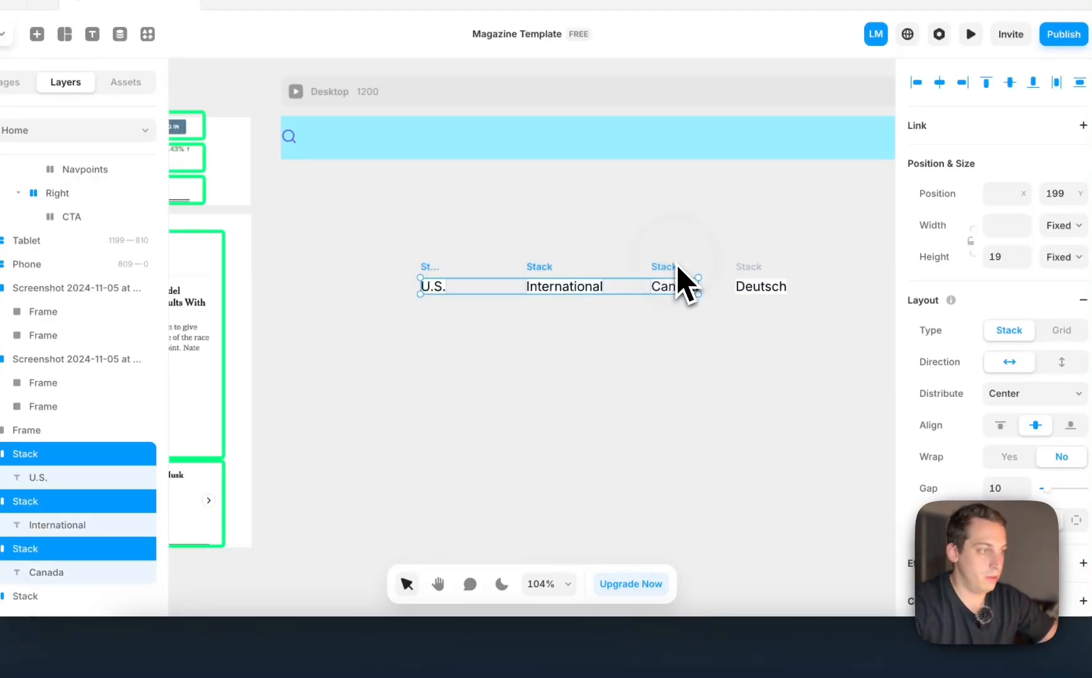
{"action": "left_click", "coordinate": [749, 270], "text": "shift"}
{"action": "left_click", "coordinate": [1064, 256]}
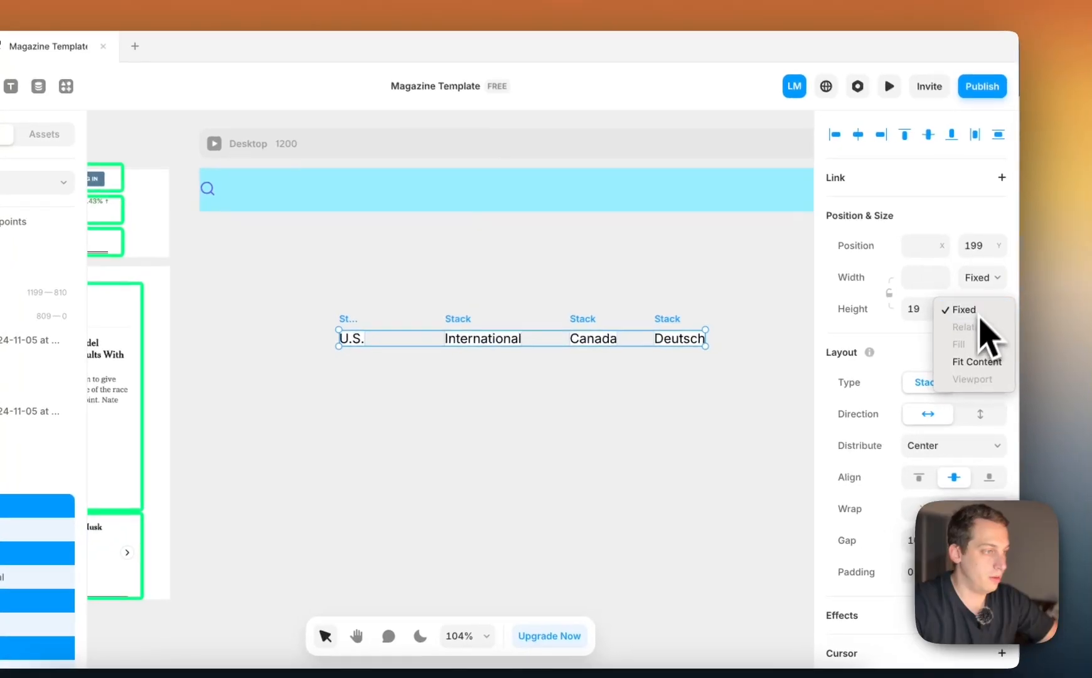
{"action": "left_click", "coordinate": [975, 363]}
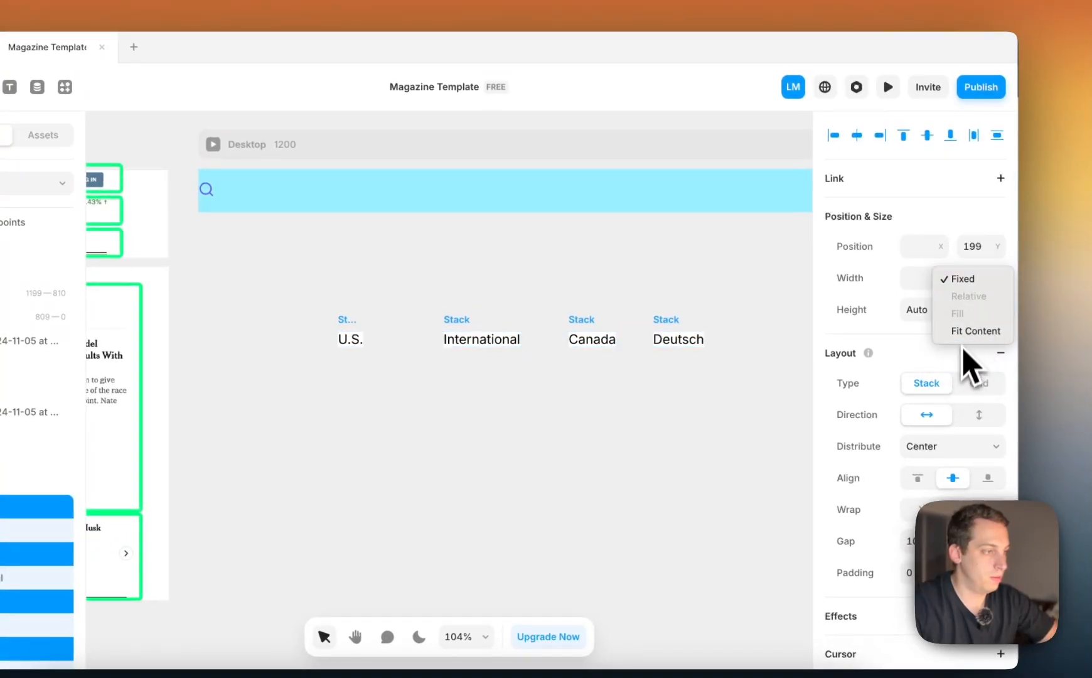
{"action": "left_click", "coordinate": [975, 331]}
{"action": "left_click", "coordinate": [663, 276]}
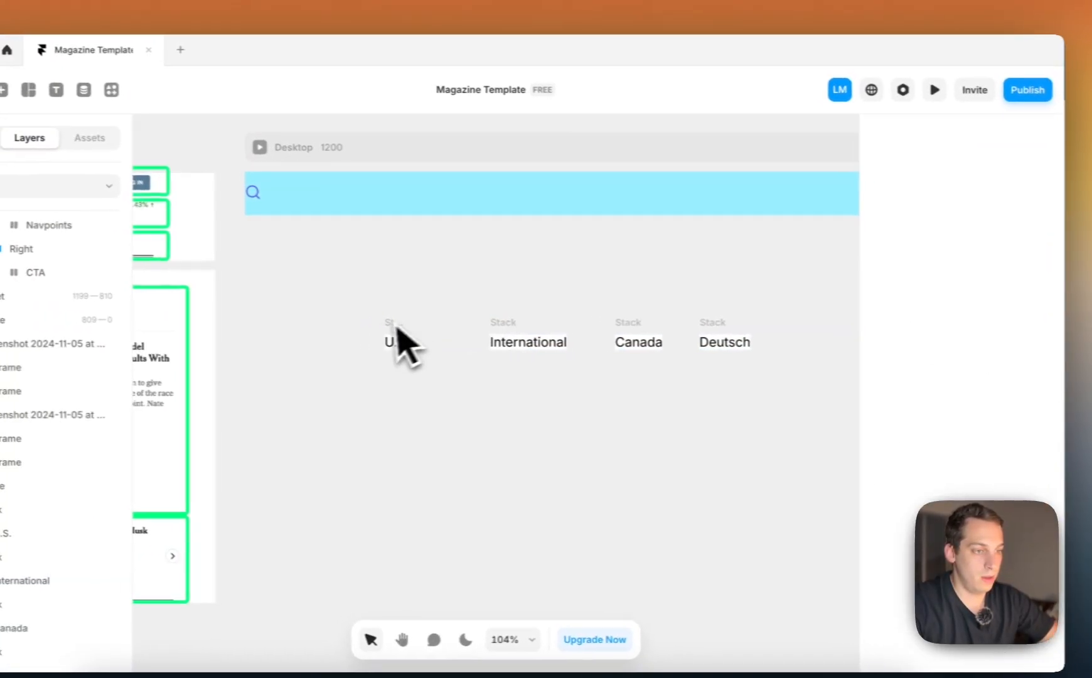
Set the padding of the U.S., International, Canada and Deutsch stacks to 10
{"action": "left_click", "coordinate": [420, 344]}
{"action": "left_click", "coordinate": [548, 343], "text": "shift"}
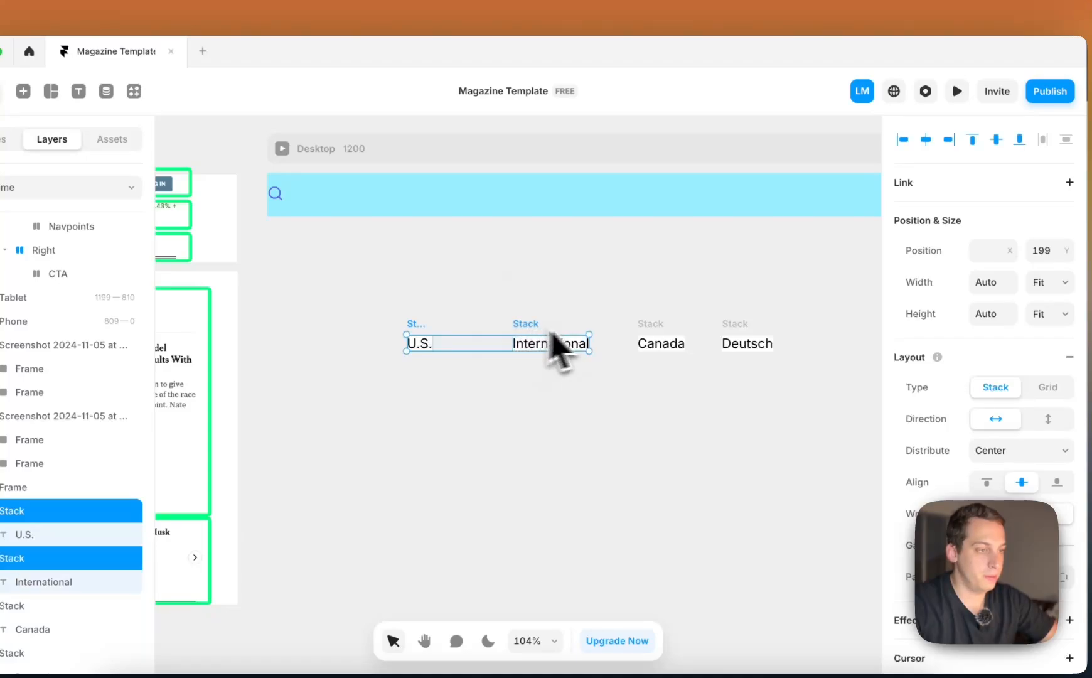
{"action": "left_click", "coordinate": [653, 343], "text": "shift"}
{"action": "left_click", "coordinate": [737, 343], "text": "shift"}
{"action": "scroll", "coordinate": [1005, 439], "scroll_direction": "down", "scroll_amount": 5}
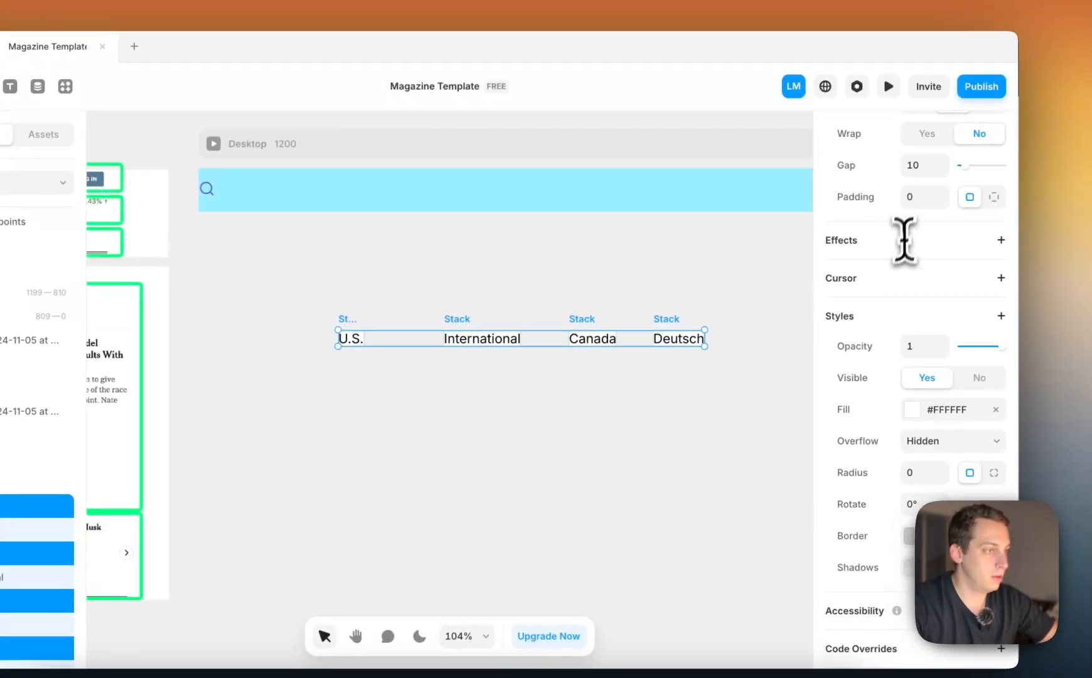
{"action": "left_click", "coordinate": [927, 196]}
{"action": "key", "text": "shift+Up"}
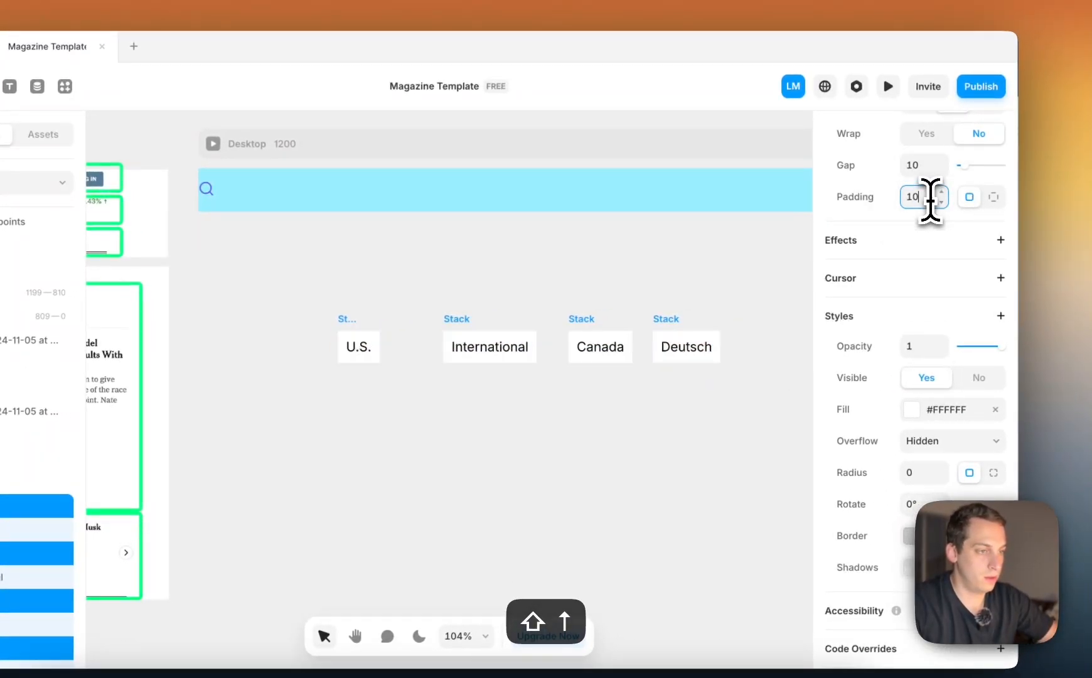
Move the U.S., International, Canada and Deutsch stacks together into the Navpoints stack of the top bar
{"action": "left_click", "coordinate": [534, 224]}
{"action": "scroll", "coordinate": [533, 223], "scroll_direction": "down", "scroll_amount": 5}
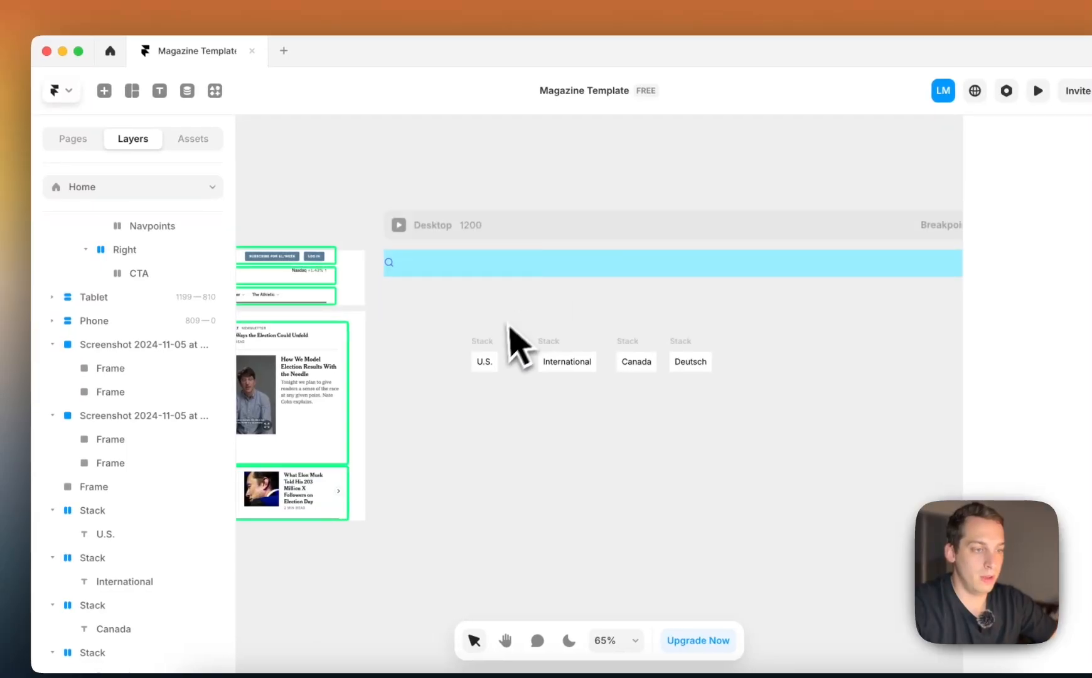
{"action": "left_click", "coordinate": [343, 355]}
{"action": "left_click", "coordinate": [556, 362], "text": "shift"}
{"action": "scroll", "coordinate": [220, 341], "scroll_direction": "up", "scroll_amount": 3}
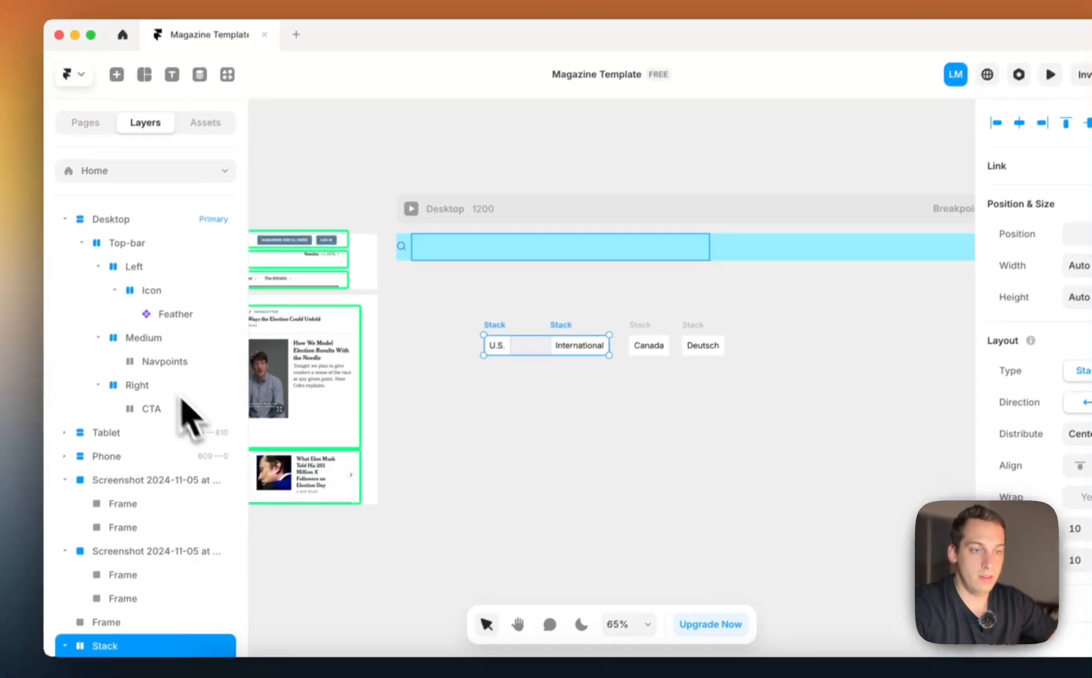
{"action": "left_click", "coordinate": [176, 361]}
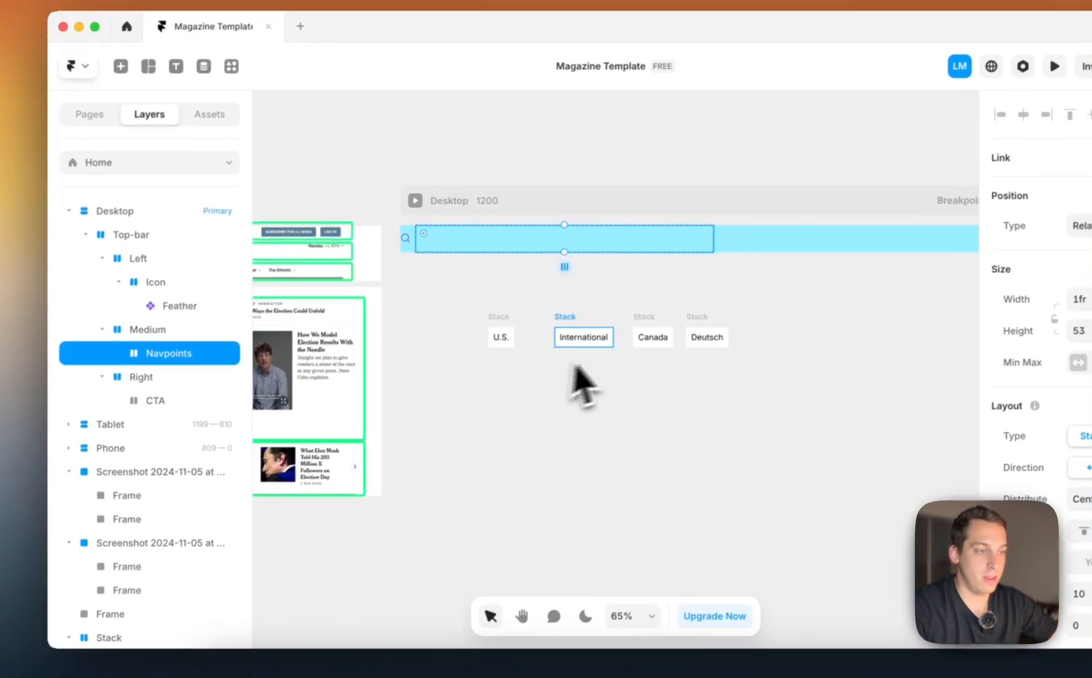
{"action": "left_click", "coordinate": [493, 330]}
{"action": "left_click", "coordinate": [567, 343], "text": "shift"}
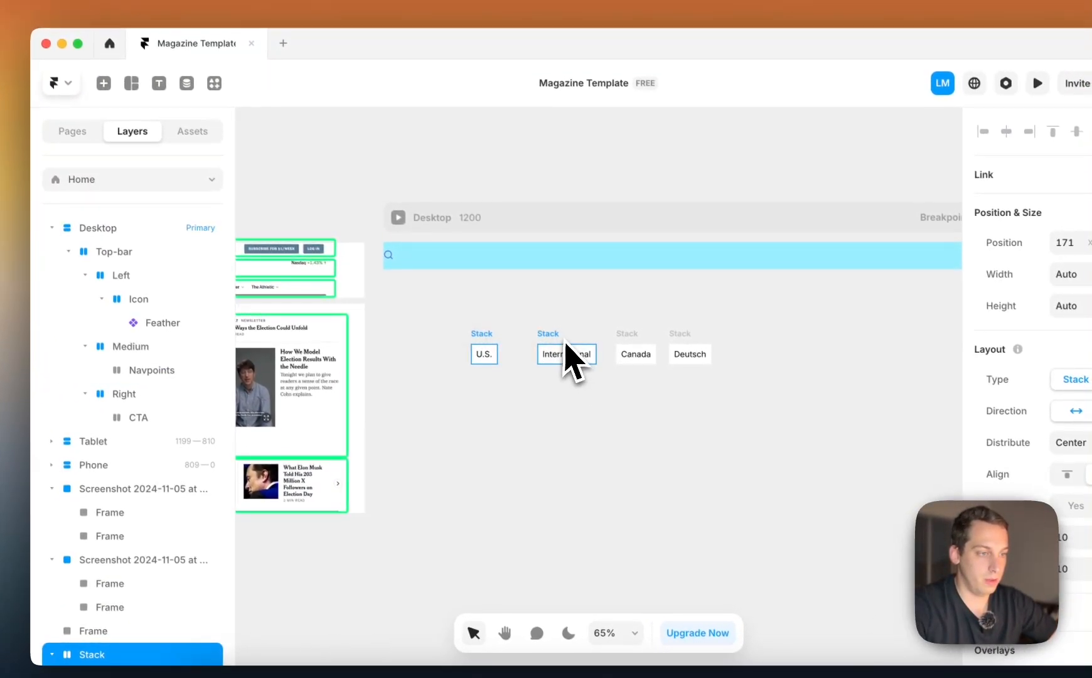
{"action": "left_click", "coordinate": [672, 344], "text": "shift"}
{"action": "left_click_drag", "start_coordinate": [602, 359], "coordinate": [573, 258]}
{"action": "left_click_drag", "start_coordinate": [158, 387], "coordinate": [144, 367]}
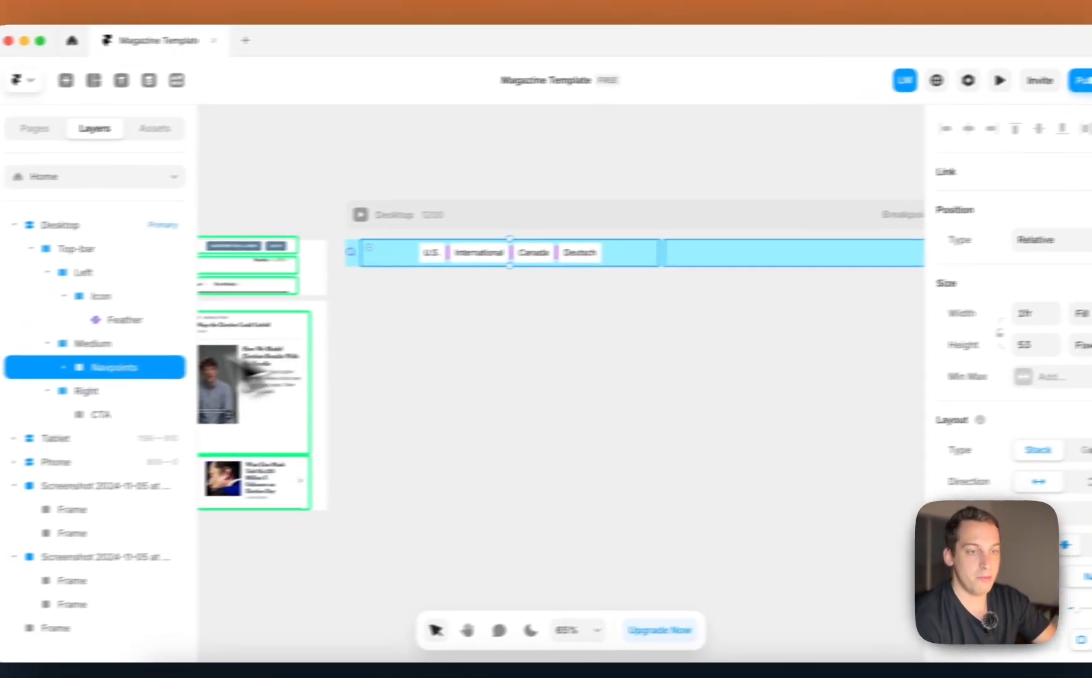
Collapse the item stacks nested under Navpoints in the layer tree and inspect the top bar's CTA and Icon stacks
{"action": "left_click", "coordinate": [161, 382]}
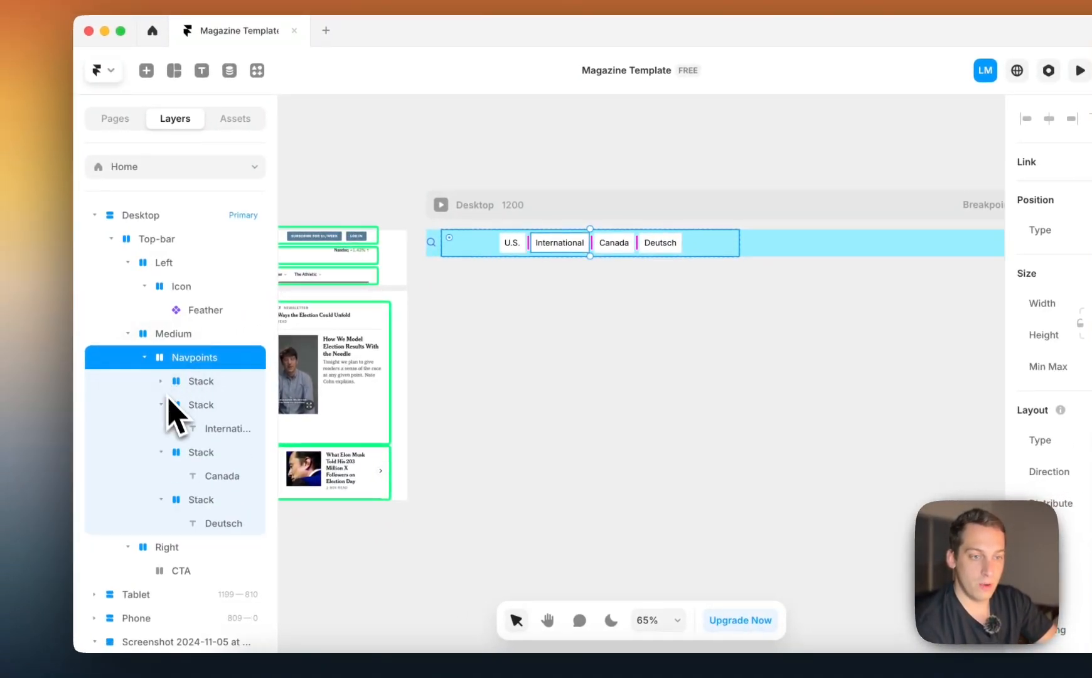
{"action": "left_click", "coordinate": [168, 406]}
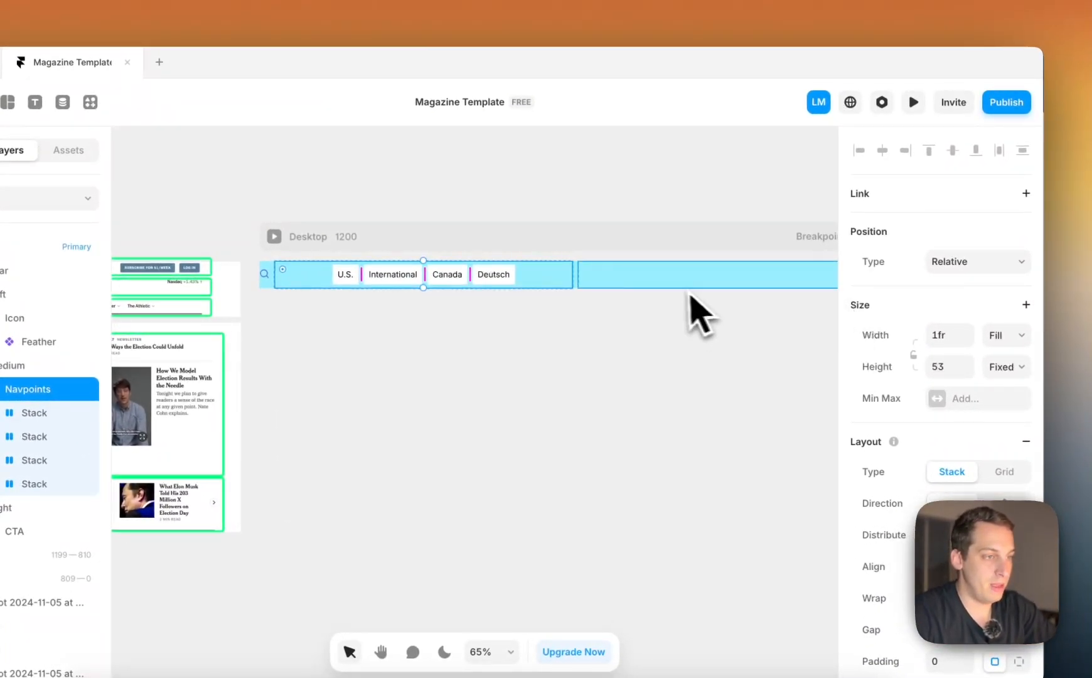
{"action": "scroll", "coordinate": [684, 286], "scroll_direction": "right", "scroll_amount": 4}
{"action": "left_click", "coordinate": [551, 280]}
{"action": "scroll", "coordinate": [535, 278], "scroll_direction": "left", "scroll_amount": 5}
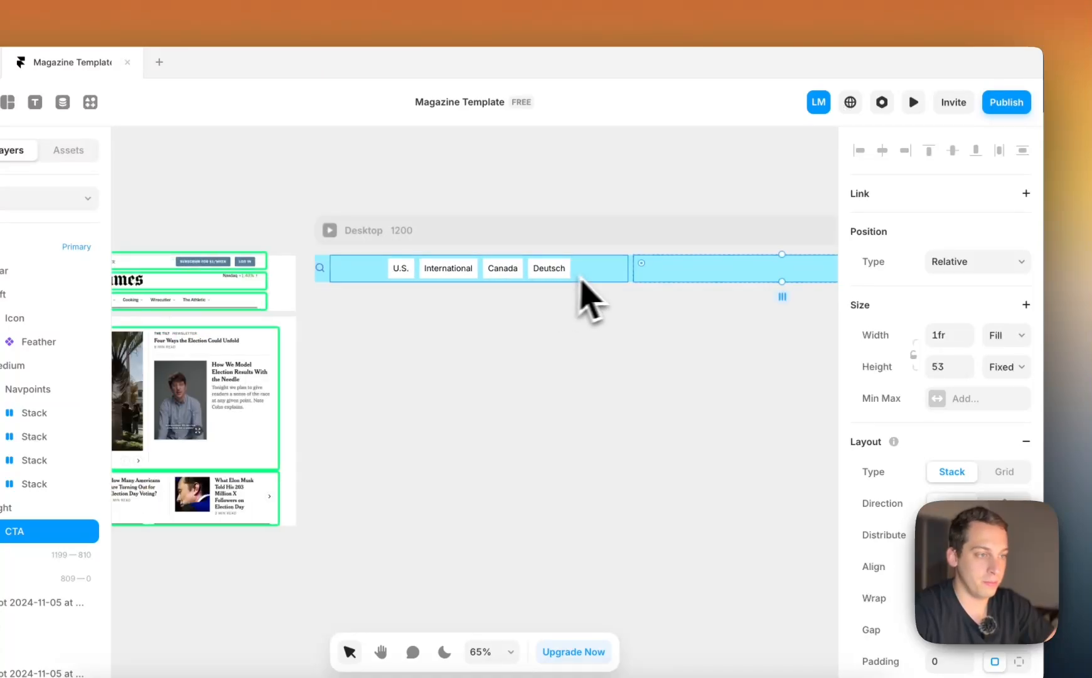
{"action": "left_click", "coordinate": [582, 280]}
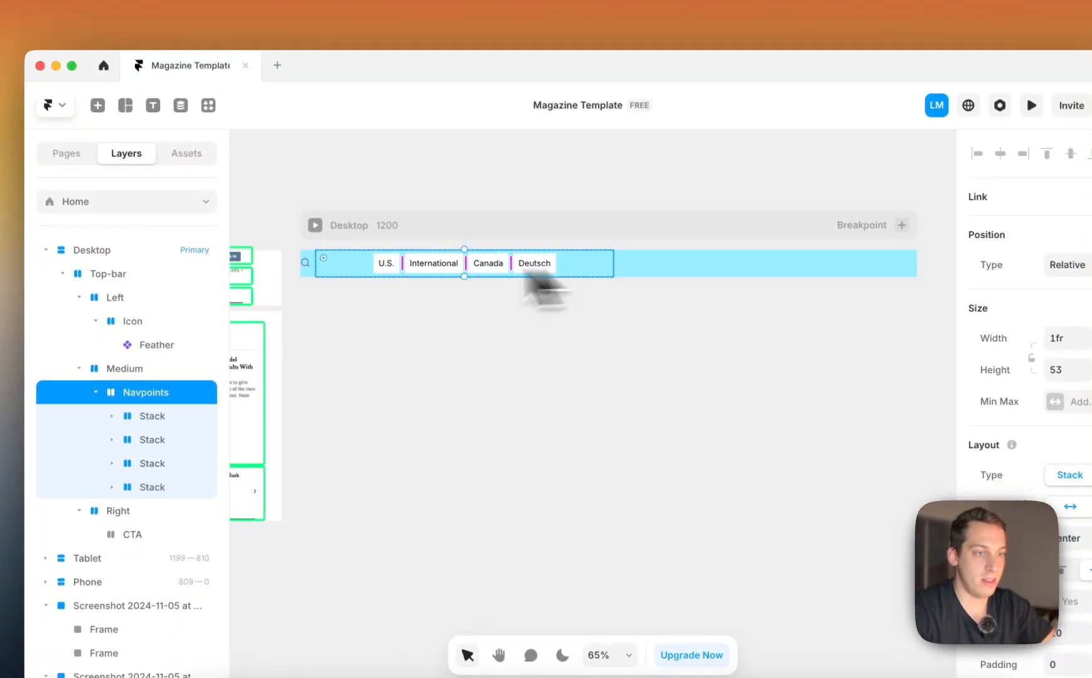
{"action": "left_click", "coordinate": [307, 266]}
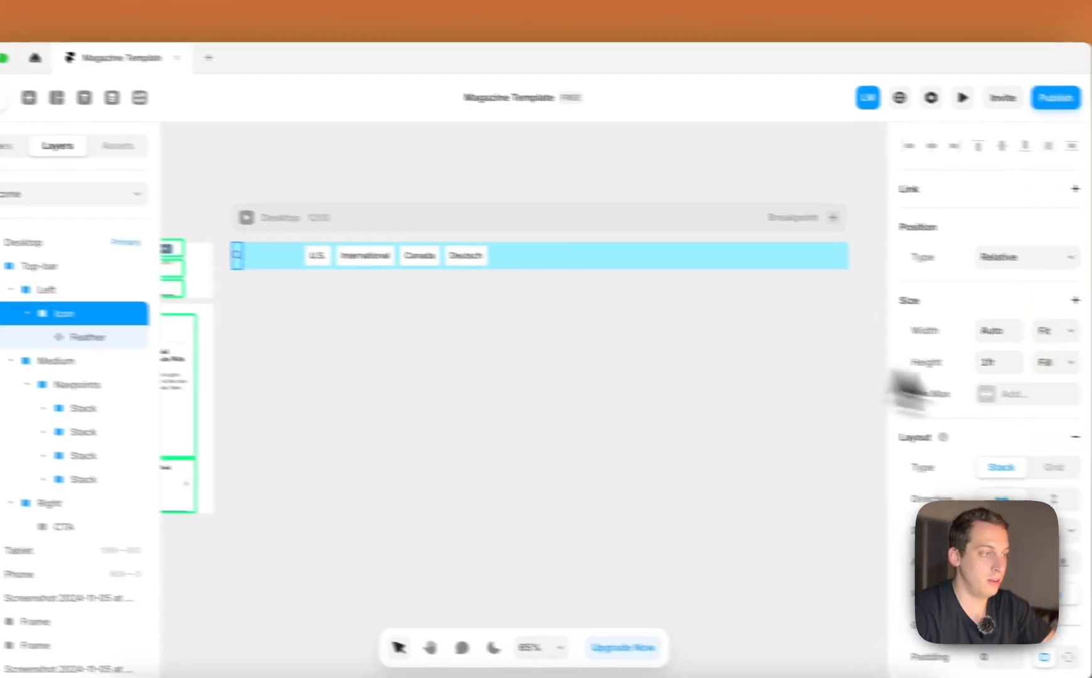
Set the width of the Navpoints stack and of its parent Medium stack to Fit Content
{"action": "left_click", "coordinate": [272, 259]}
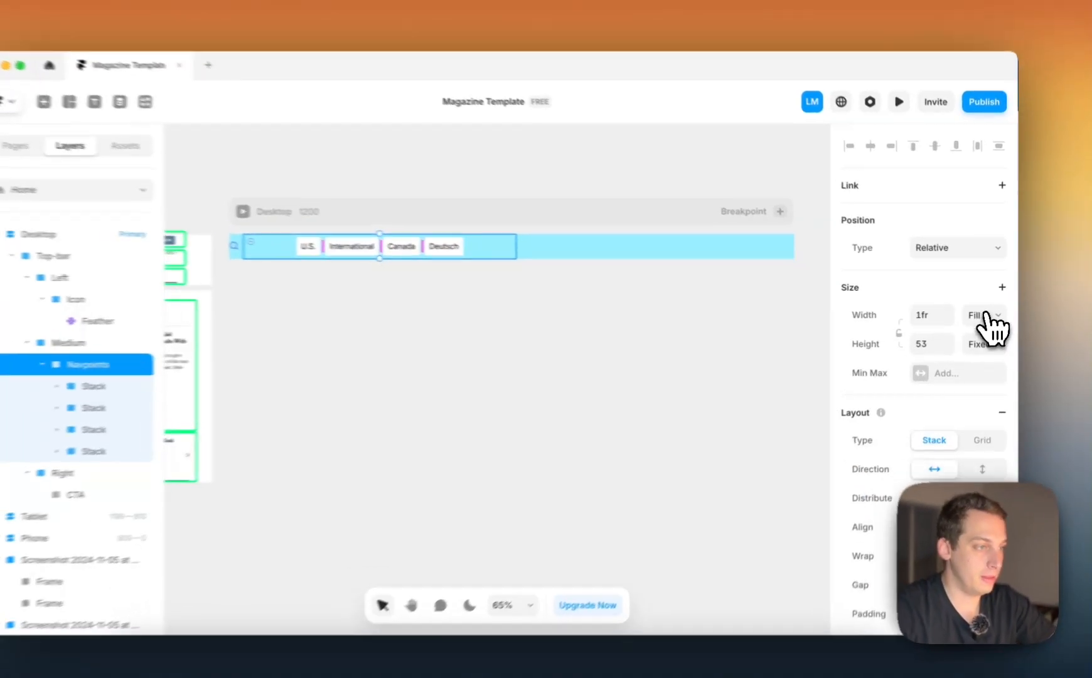
{"action": "left_click", "coordinate": [990, 314]}
{"action": "left_click", "coordinate": [989, 332]}
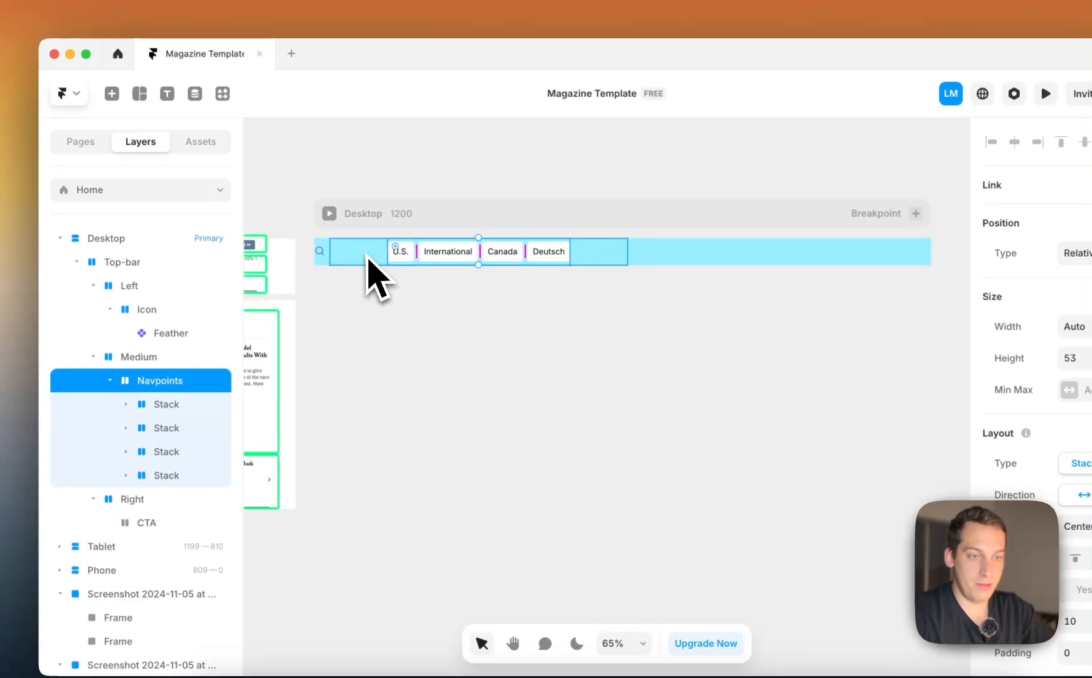
{"action": "left_click", "coordinate": [182, 356]}
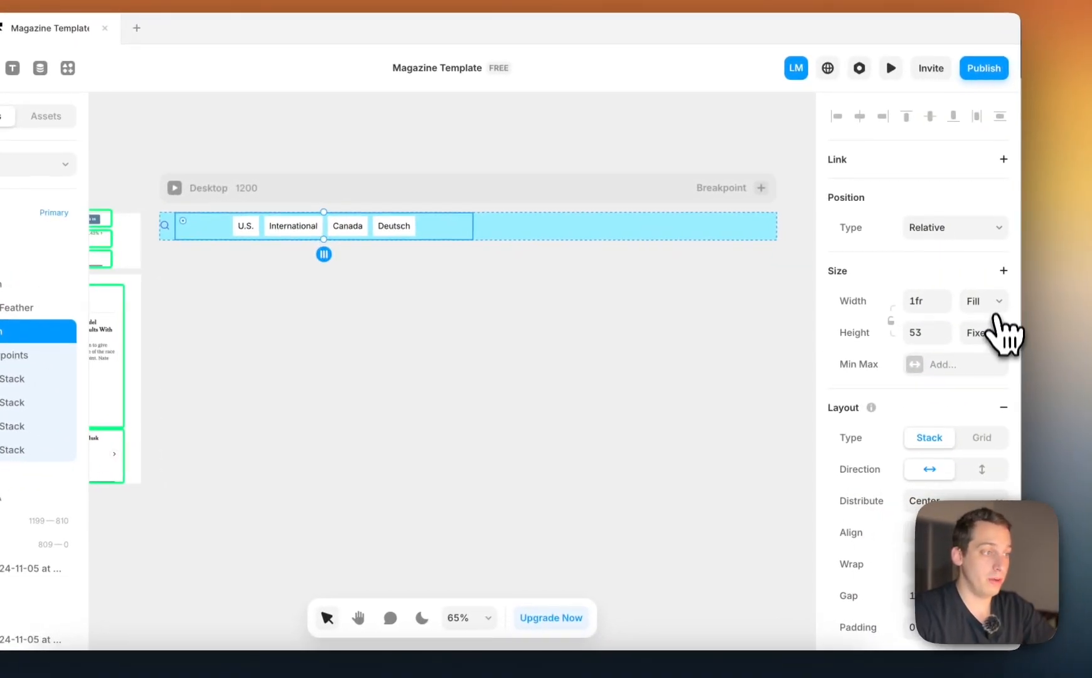
{"action": "left_click", "coordinate": [993, 304]}
{"action": "left_click", "coordinate": [976, 319]}
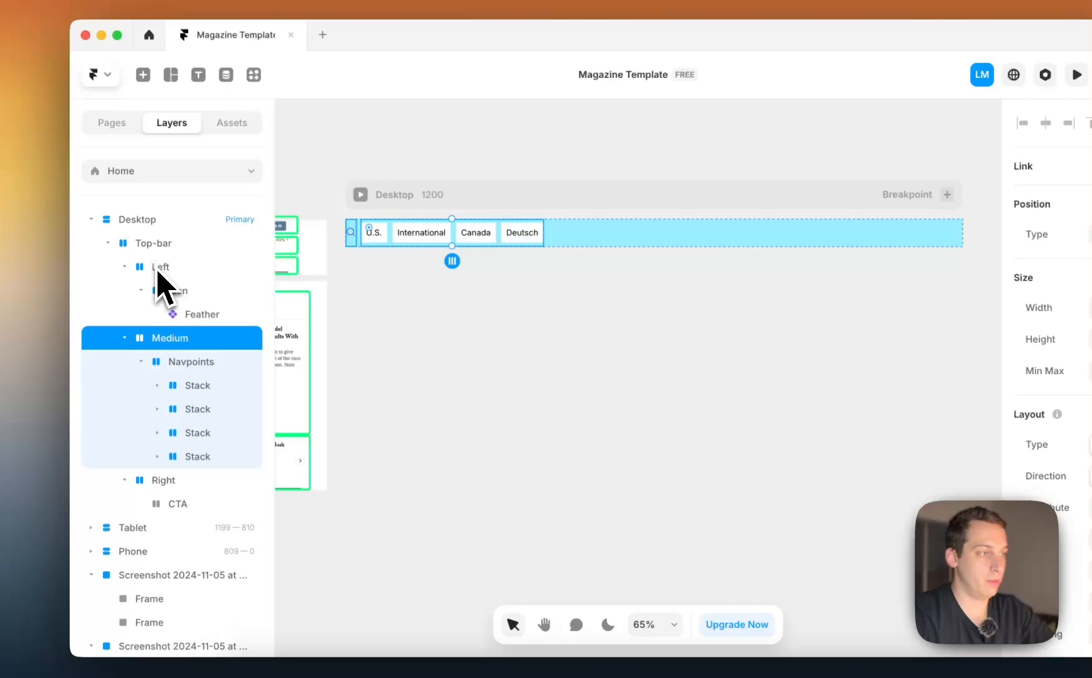
Set the height of the top bar's Left, Medium and Right stacks to Fill
{"action": "left_click", "coordinate": [160, 268]}
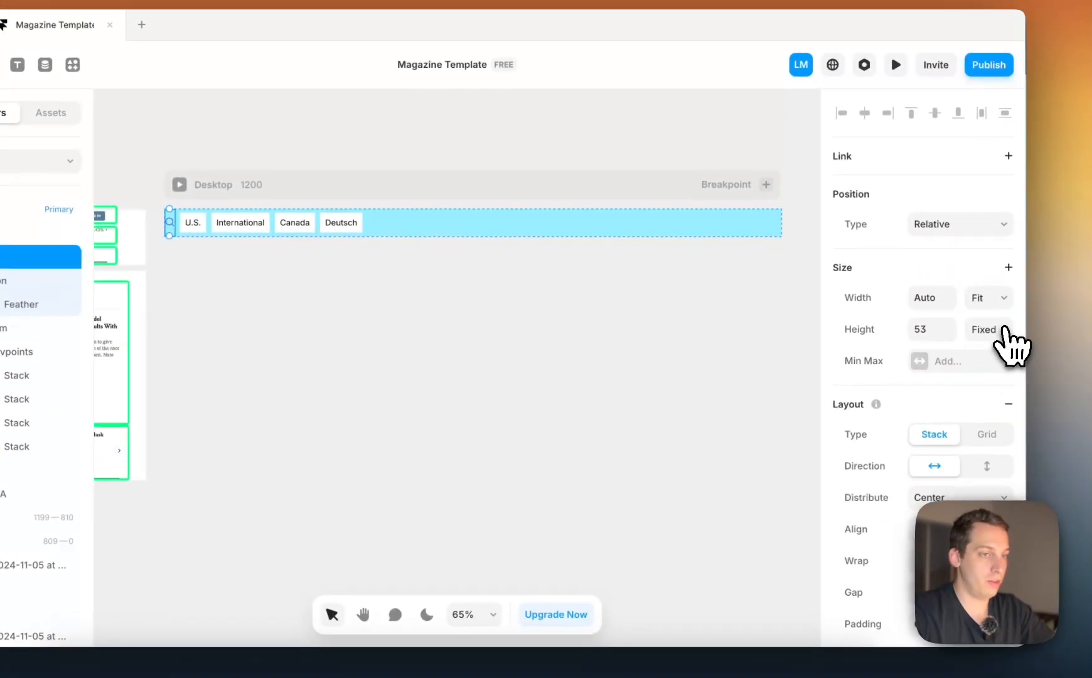
{"action": "left_click", "coordinate": [989, 334]}
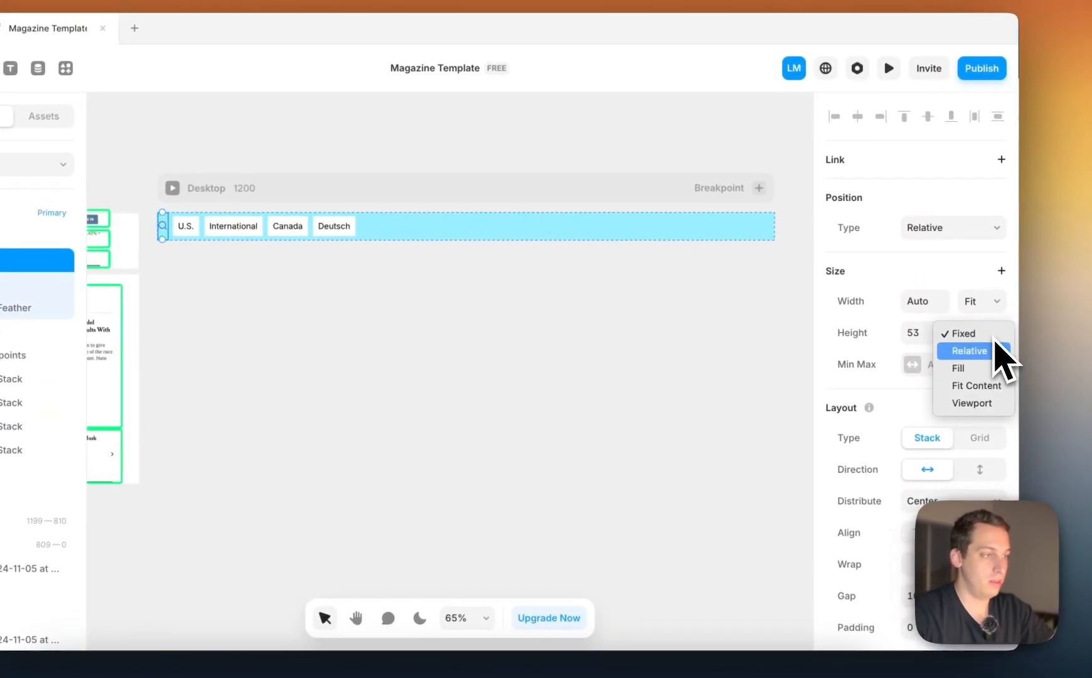
{"action": "left_click", "coordinate": [974, 371]}
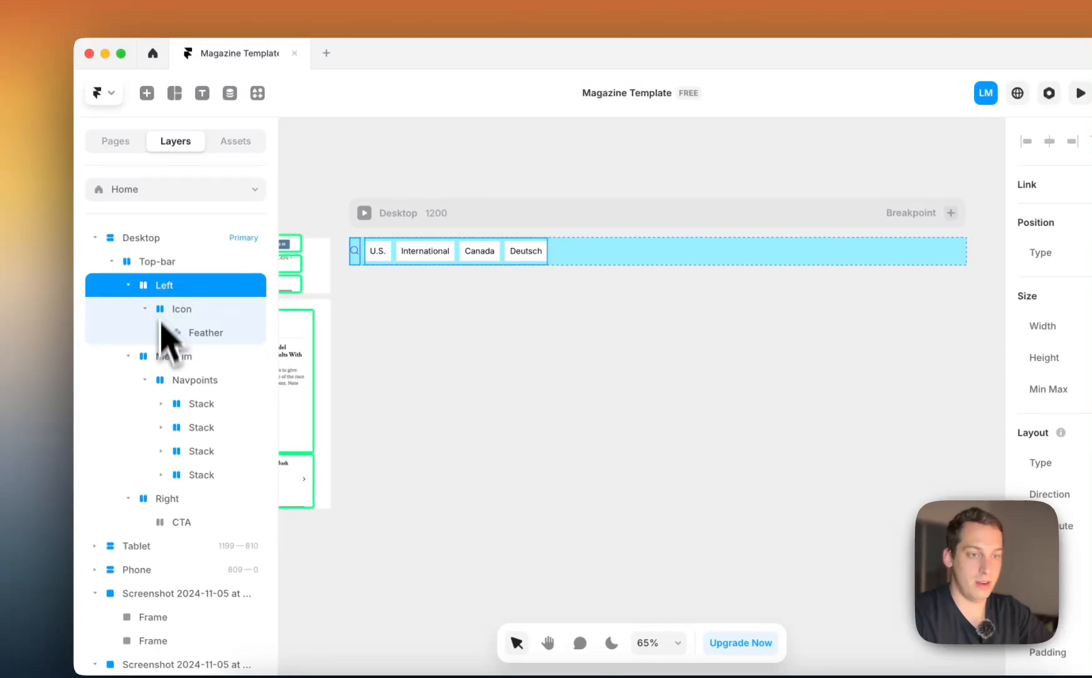
{"action": "left_click", "coordinate": [165, 360]}
{"action": "left_click", "coordinate": [1026, 348]}
{"action": "left_click", "coordinate": [961, 384]}
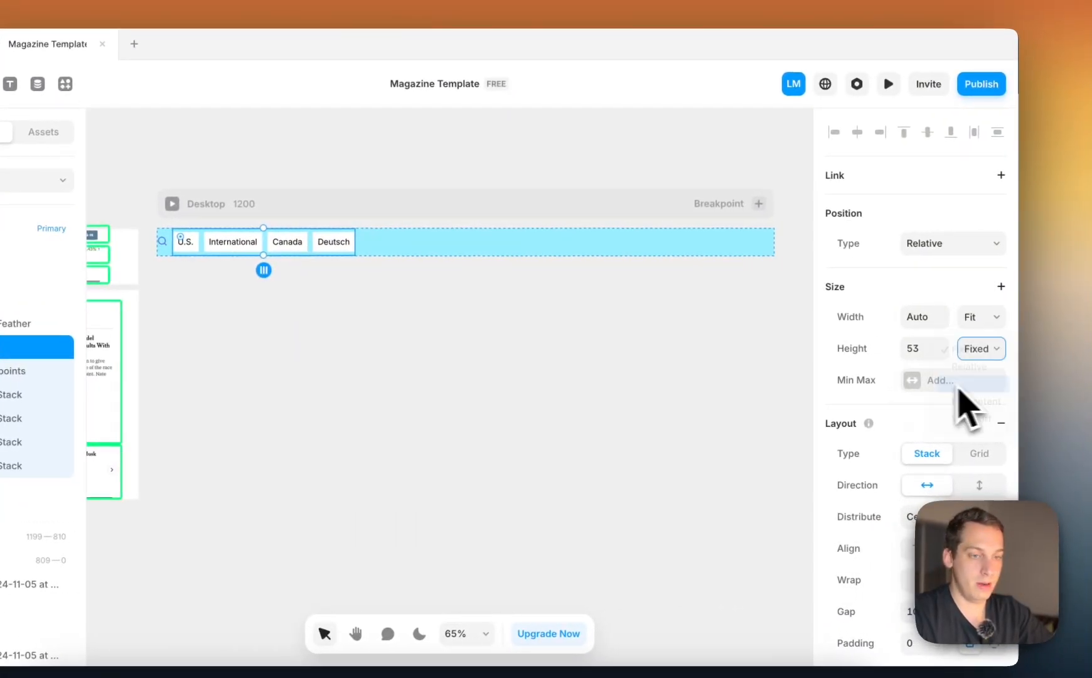
{"action": "left_click", "coordinate": [37, 489]}
{"action": "left_click", "coordinate": [990, 353]}
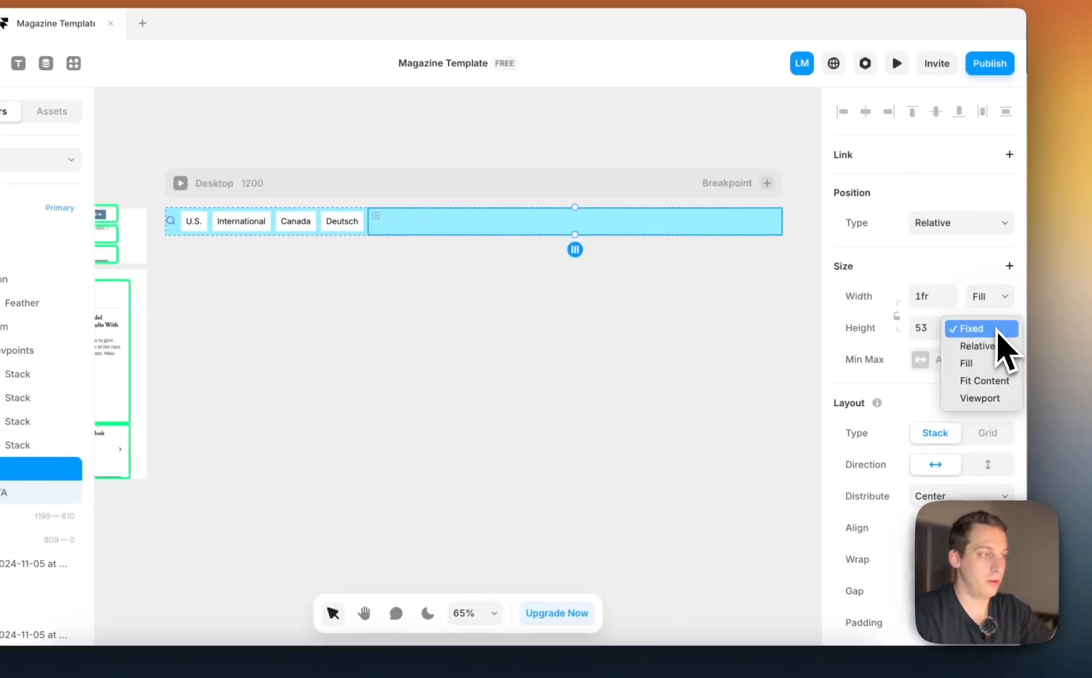
{"action": "left_click", "coordinate": [970, 364]}
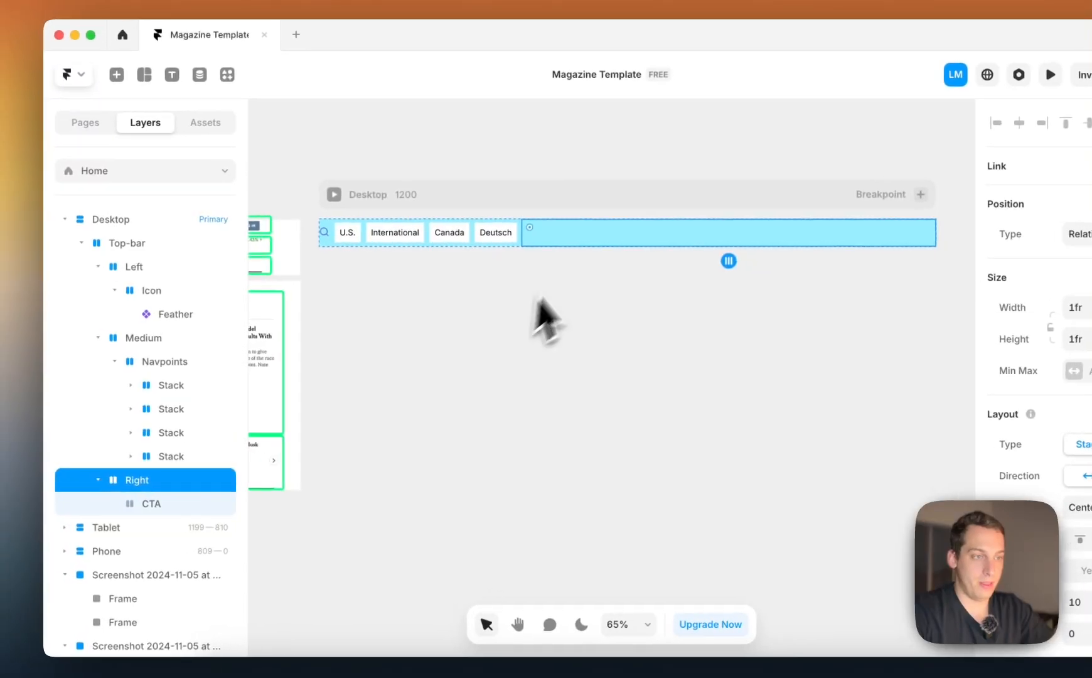
Place a copy of the top bar's International text on the empty canvas below the Desktop frame
{"action": "scroll", "coordinate": [537, 239], "scroll_direction": "left", "scroll_amount": 6}
{"action": "scroll", "coordinate": [643, 236], "scroll_direction": "up", "scroll_amount": 5}
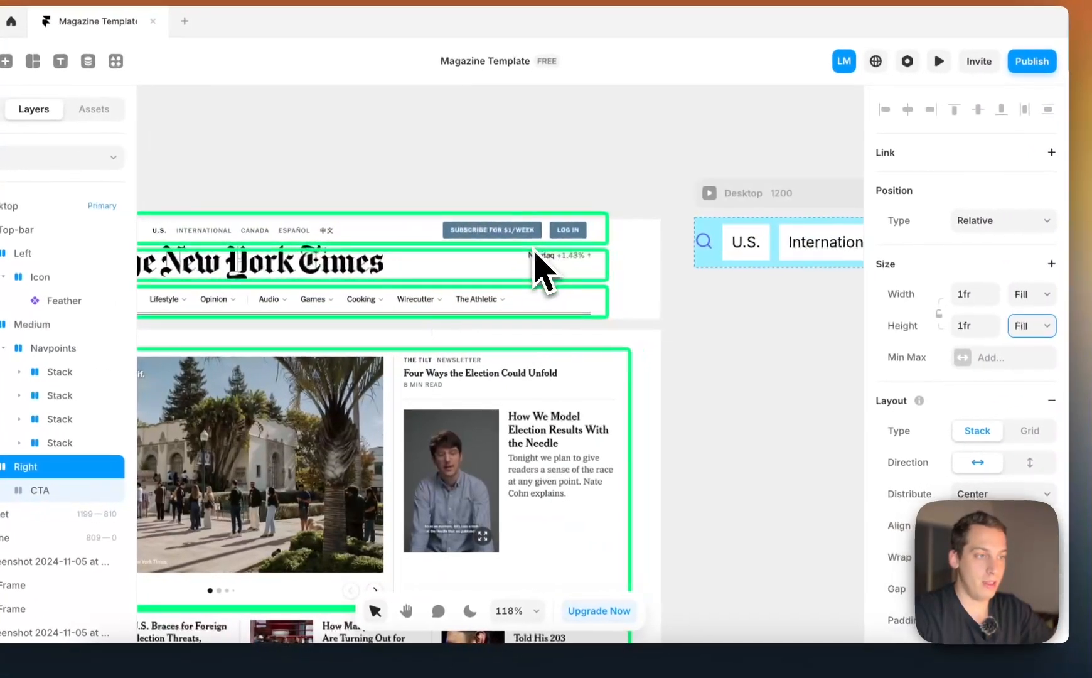
{"action": "scroll", "coordinate": [540, 263], "scroll_direction": "right", "scroll_amount": 8}
{"action": "left_click", "coordinate": [443, 239]}
{"action": "scroll", "coordinate": [442, 238], "scroll_direction": "down", "scroll_amount": 3}
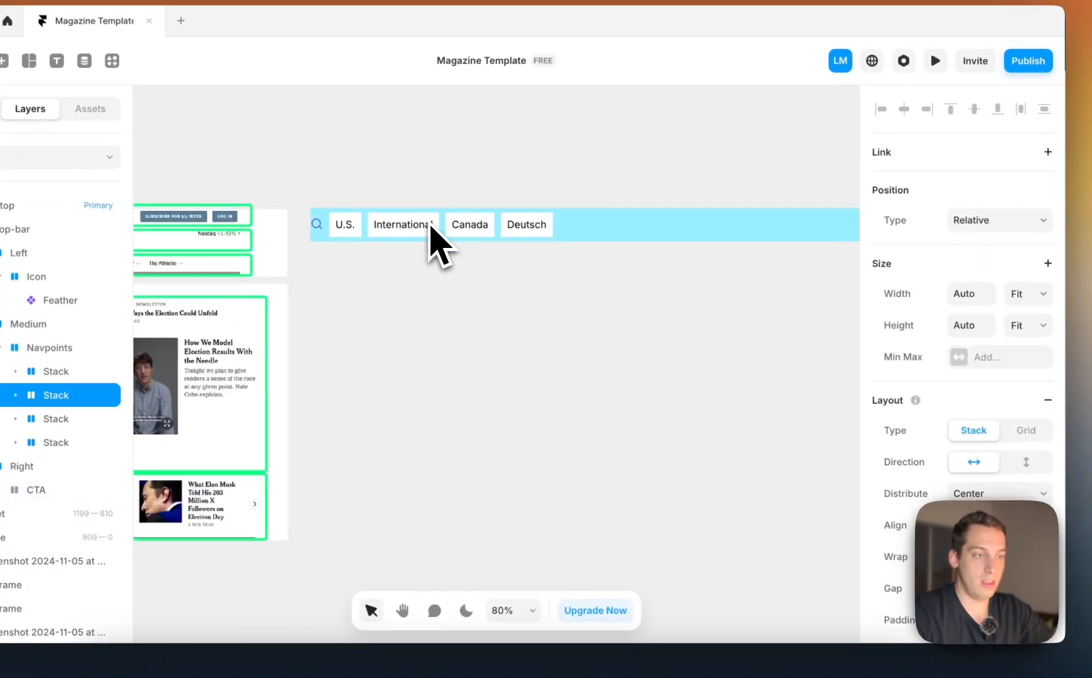
{"action": "scroll", "coordinate": [431, 225], "scroll_direction": "down", "scroll_amount": 1}
{"action": "left_click_drag", "start_coordinate": [431, 224], "coordinate": [432, 244]}
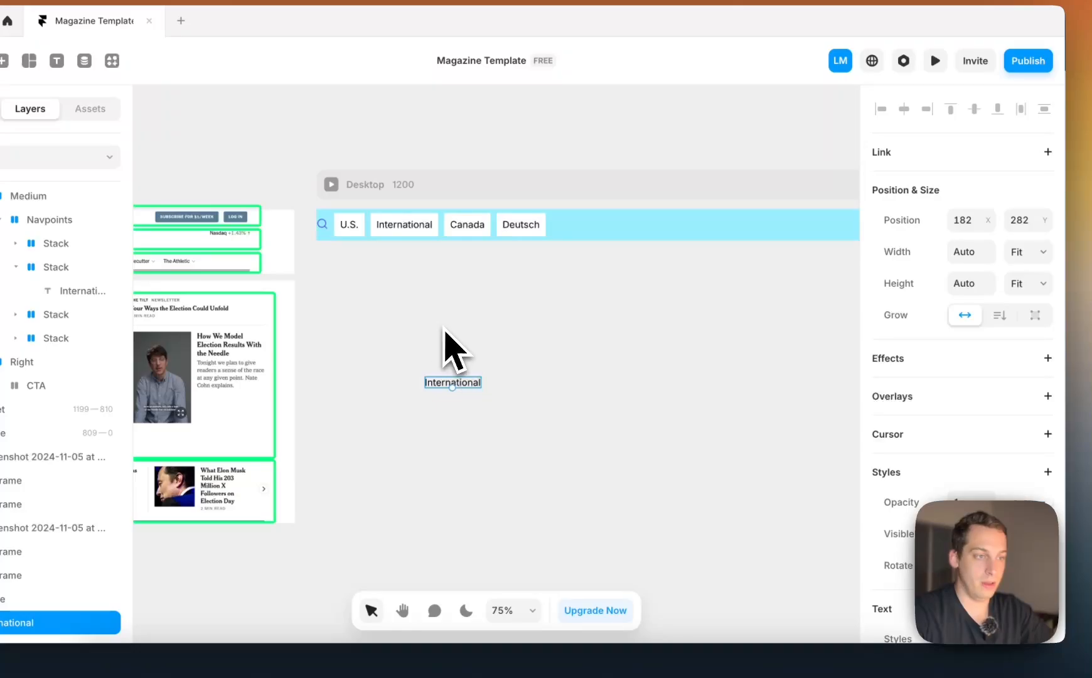
Wrap the copied International text in a stack and set the stack's width and height to Fit Content
{"action": "right_click", "coordinate": [478, 388]}
{"action": "left_click", "coordinate": [521, 522]}
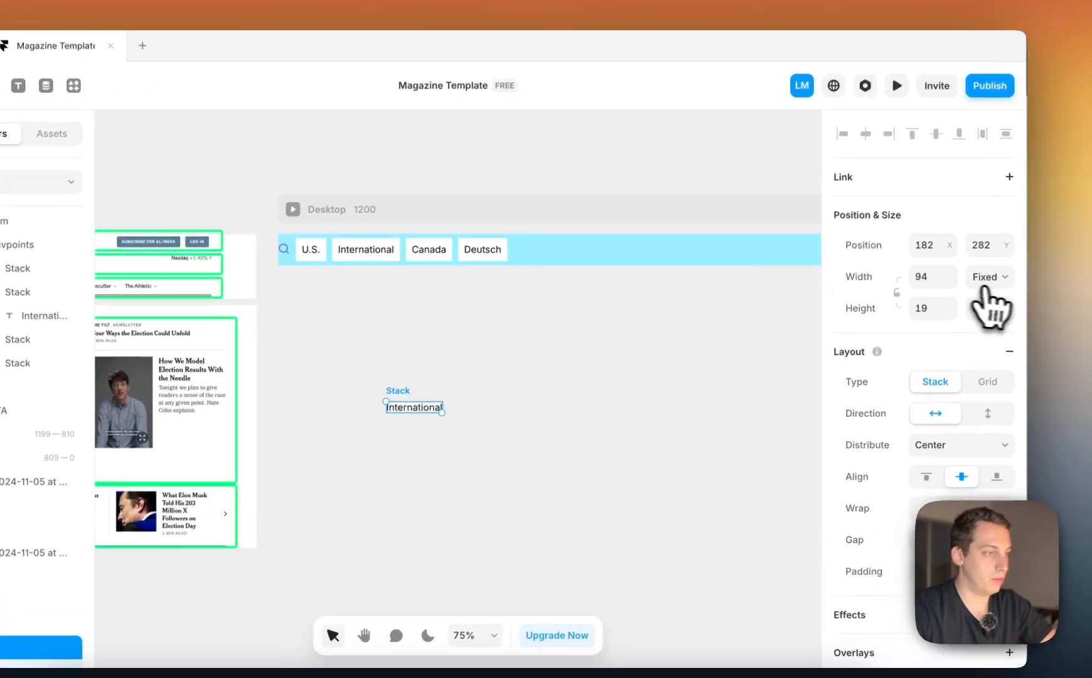
{"action": "left_click", "coordinate": [1018, 251]}
{"action": "left_click", "coordinate": [974, 336]}
{"action": "left_click", "coordinate": [987, 322]}
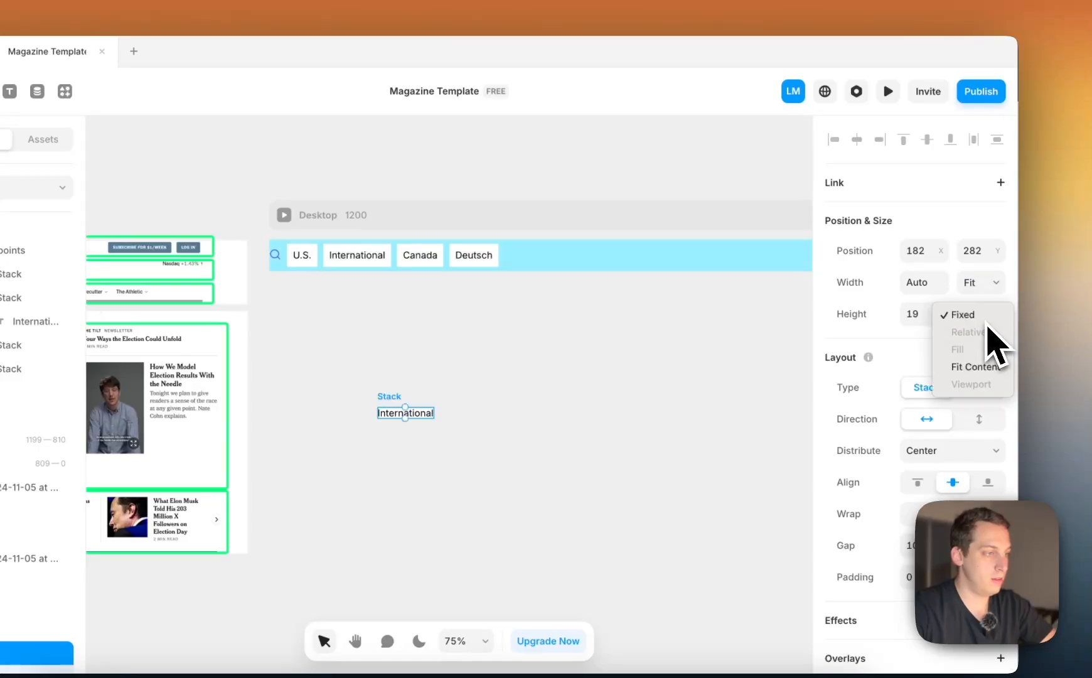
{"action": "left_click", "coordinate": [972, 367]}
Set the padding of the stack around the copied International text to 10
{"action": "scroll", "coordinate": [953, 436], "scroll_direction": "down", "scroll_amount": 5}
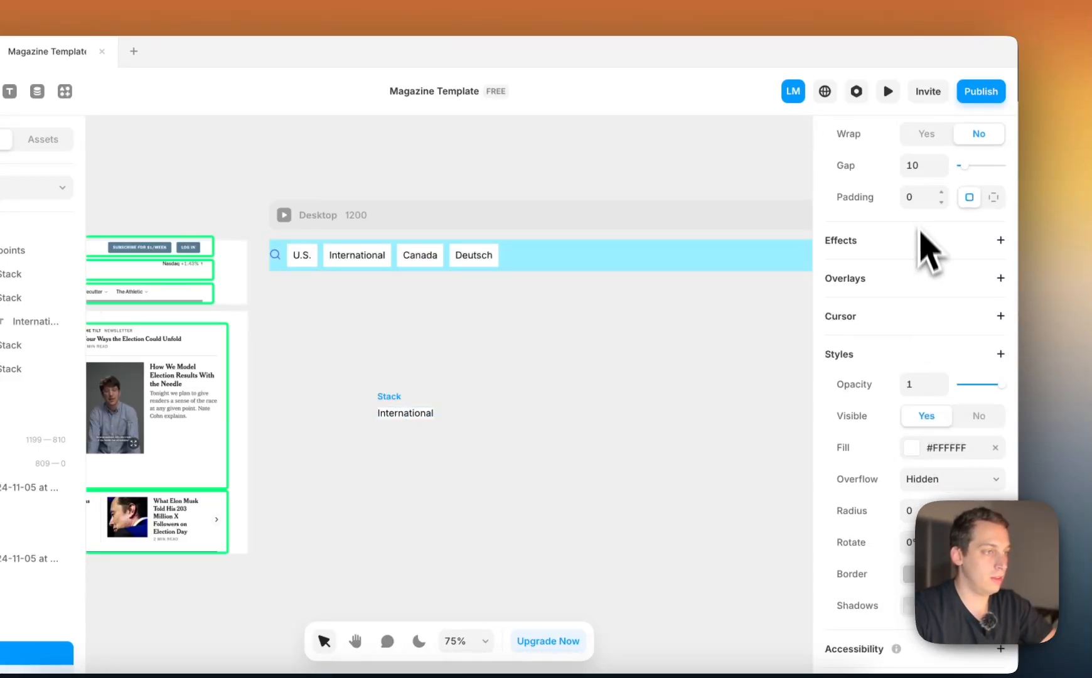
{"action": "left_click", "coordinate": [915, 198]}
{"action": "key", "text": "shift+Up"}
{"action": "left_click", "coordinate": [533, 342]}
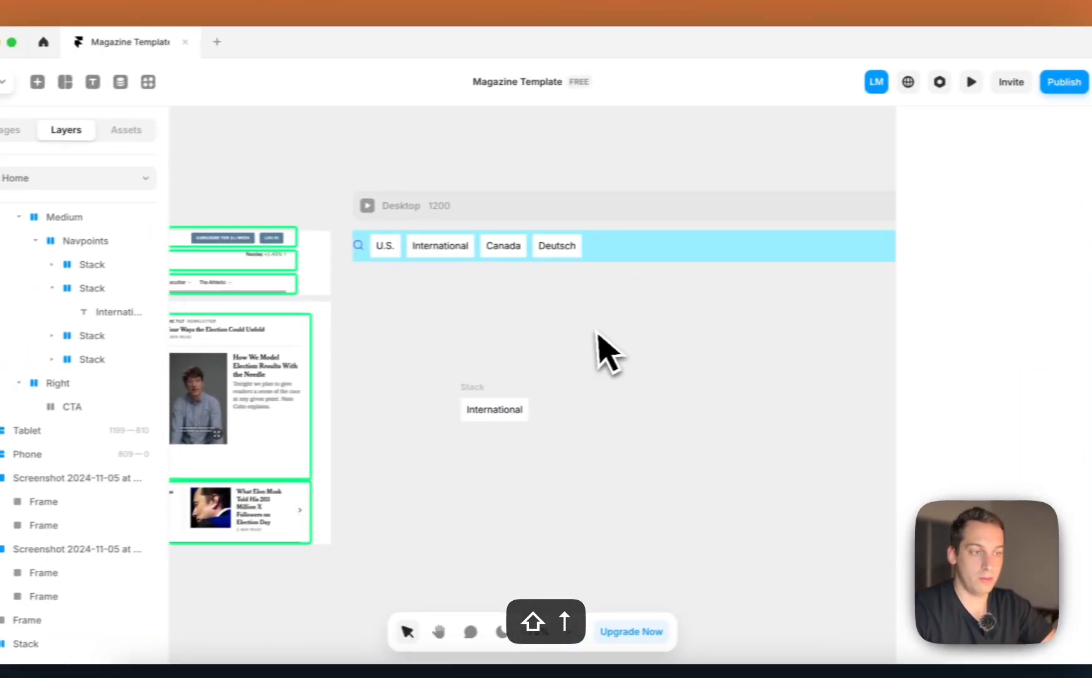
Replace the copied International text with "Subscribe for $1/Week"
{"action": "left_click", "coordinate": [512, 409]}
{"action": "double_click", "coordinate": [512, 408]}
{"action": "scroll", "coordinate": [481, 334], "scroll_direction": "up", "scroll_amount": 5}
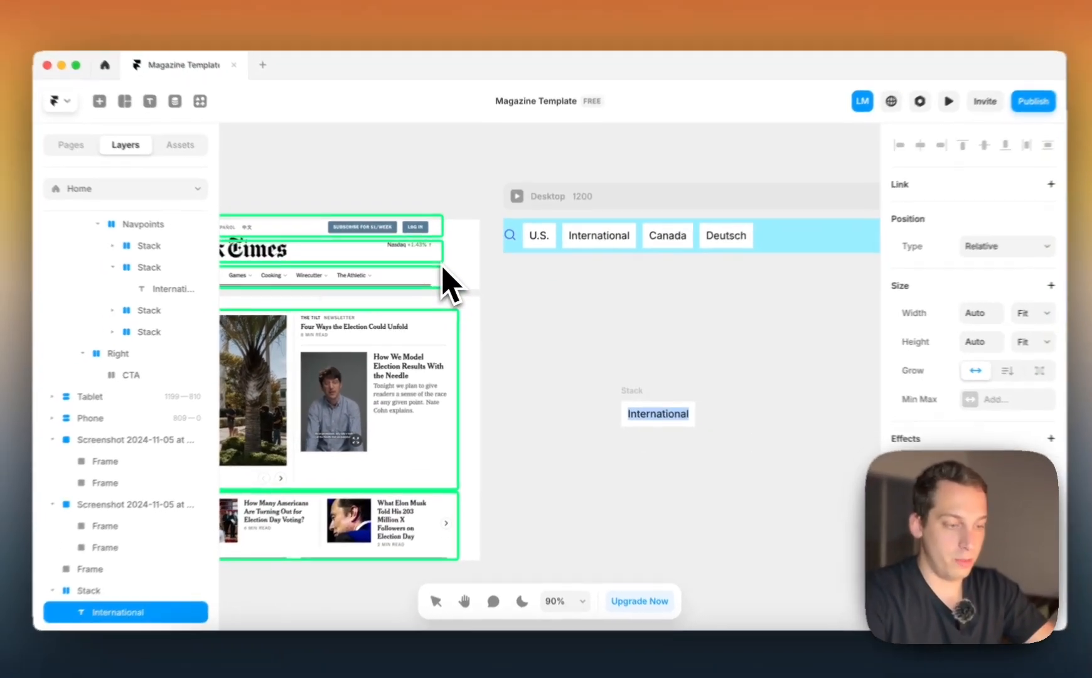
{"action": "type", "text": "Subscribe for"}
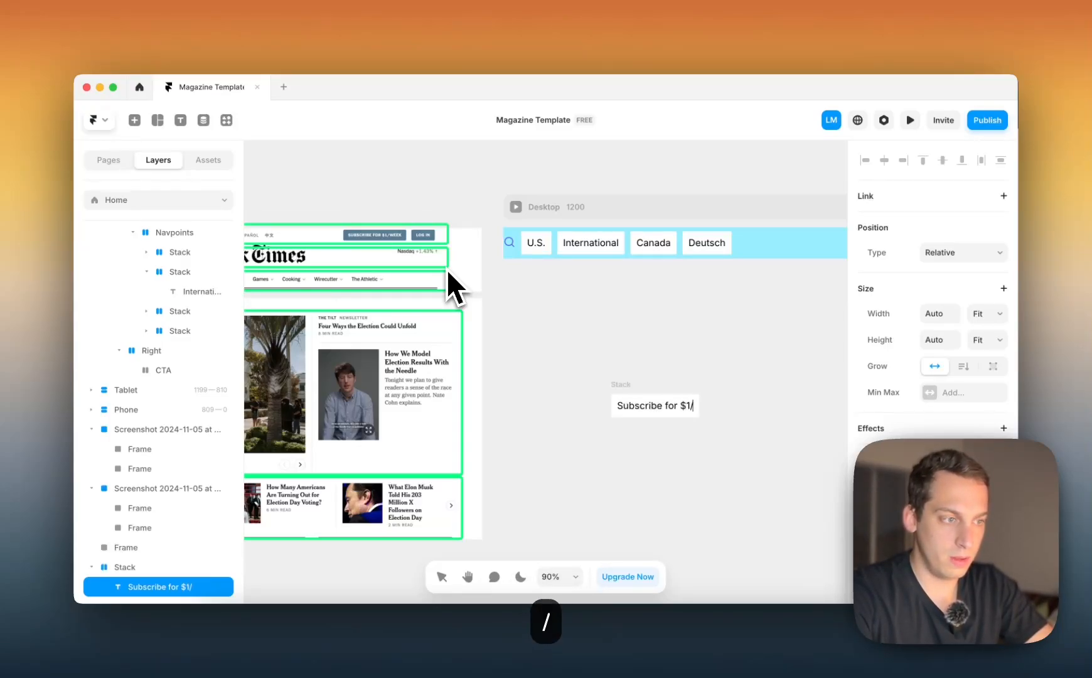
{"action": "type", "text": "$1/Week"}
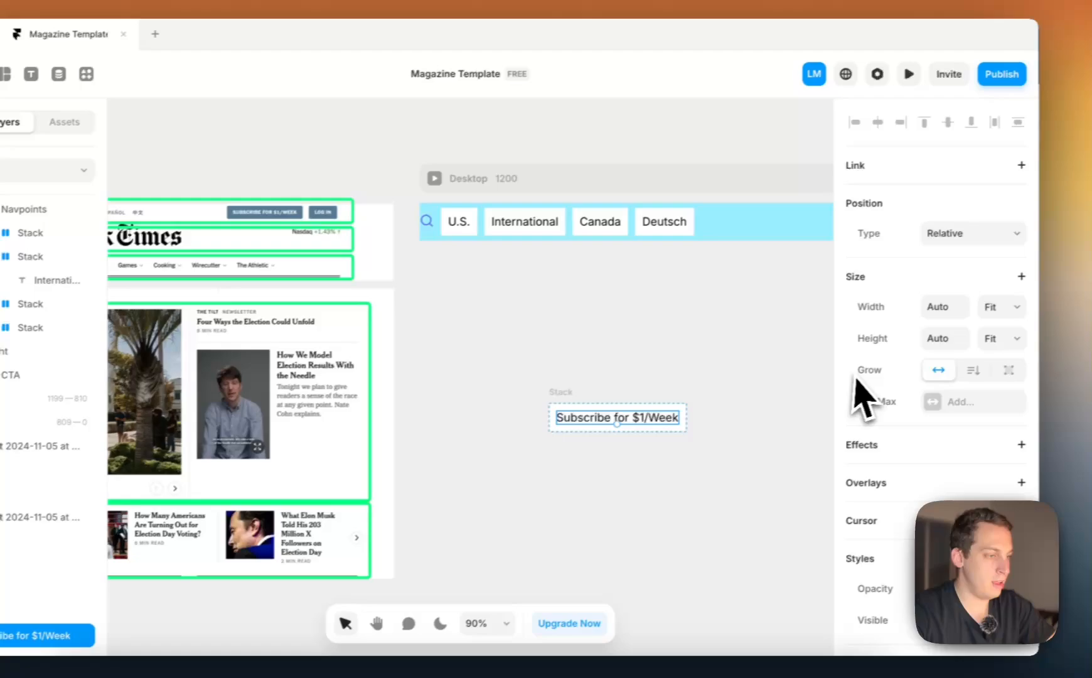
Add a Transform property to the "Subscribe for $1/Week" text and set it to Uppercase
{"action": "scroll", "coordinate": [879, 395], "scroll_direction": "down", "scroll_amount": 10}
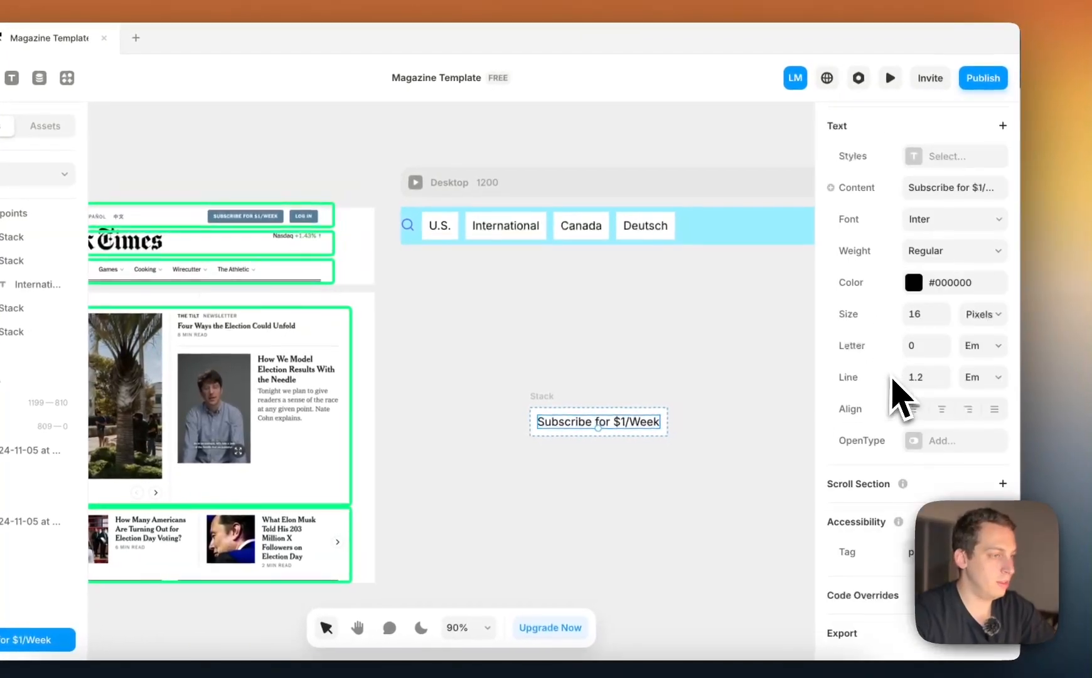
{"action": "scroll", "coordinate": [961, 248], "scroll_direction": "up", "scroll_amount": 1}
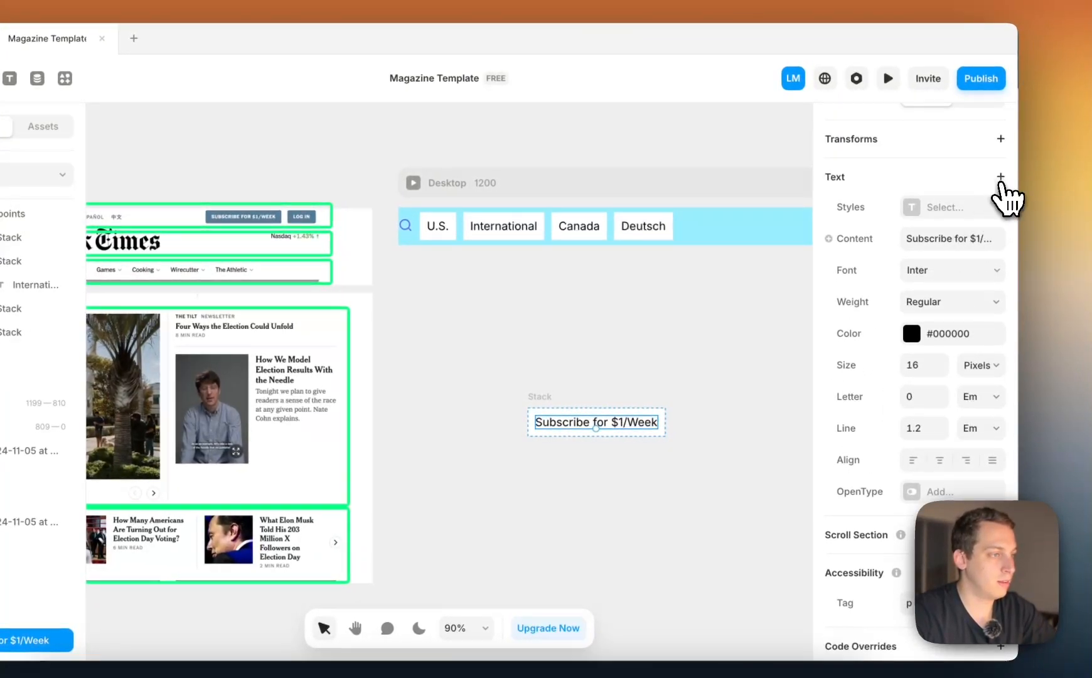
{"action": "left_click", "coordinate": [1001, 178]}
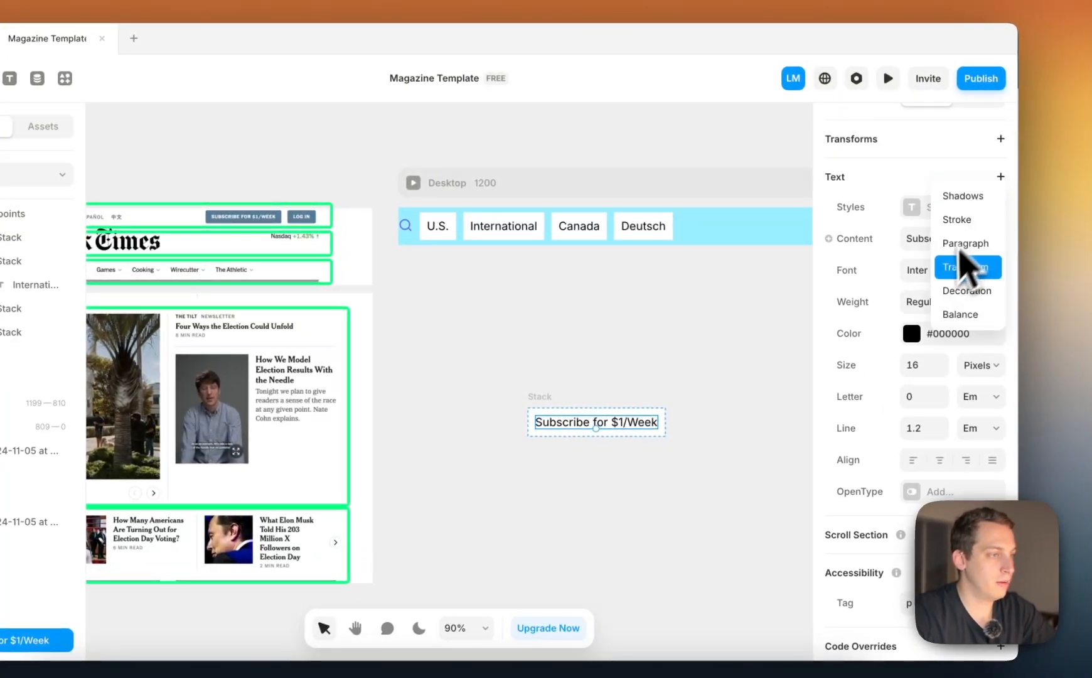
{"action": "left_click", "coordinate": [964, 275]}
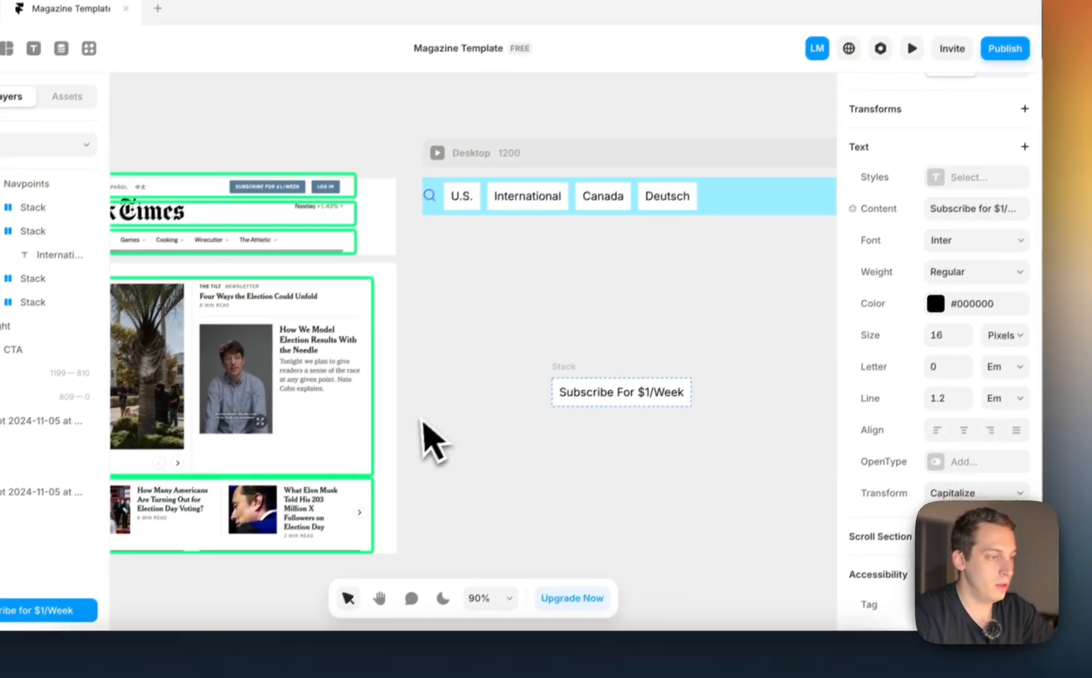
{"action": "left_click", "coordinate": [954, 495]}
{"action": "left_click", "coordinate": [954, 511]}
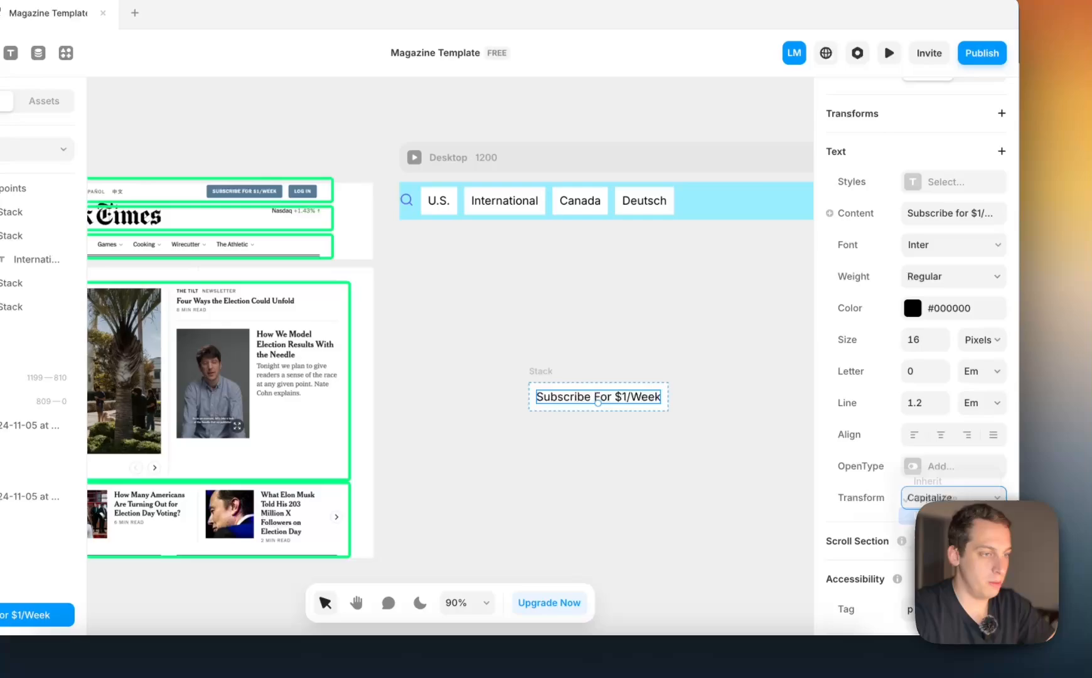
{"action": "left_click", "coordinate": [674, 355]}
{"action": "left_click", "coordinate": [558, 409]}
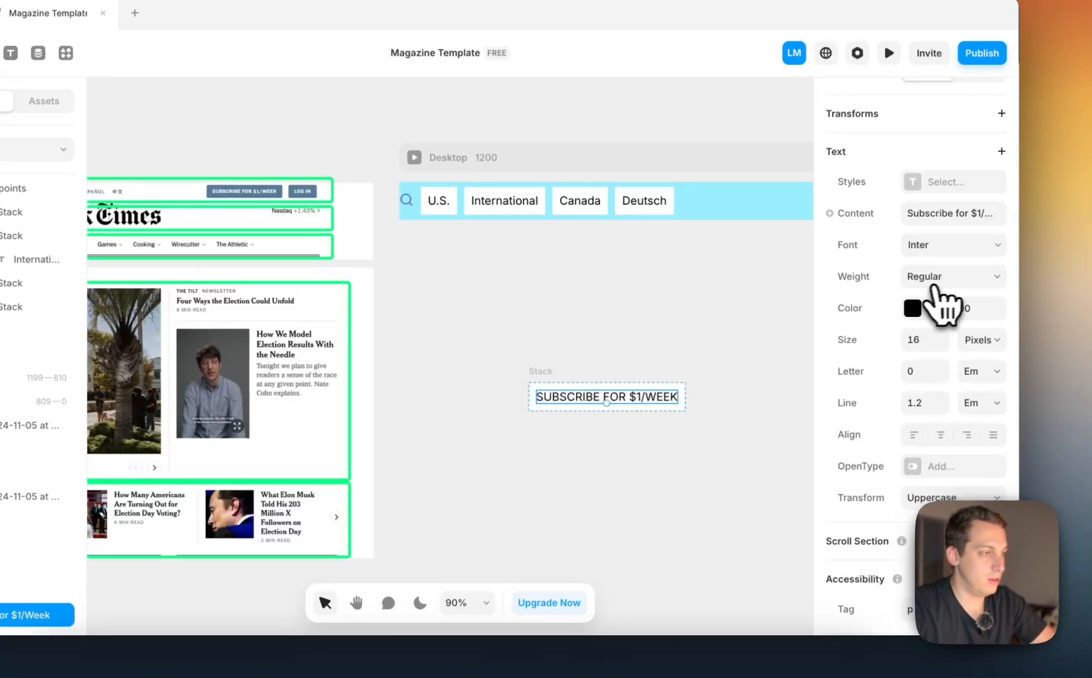
Set the "Subscribe for $1/Week" text to Semibold weight and change its color to white
{"action": "left_click", "coordinate": [939, 284]}
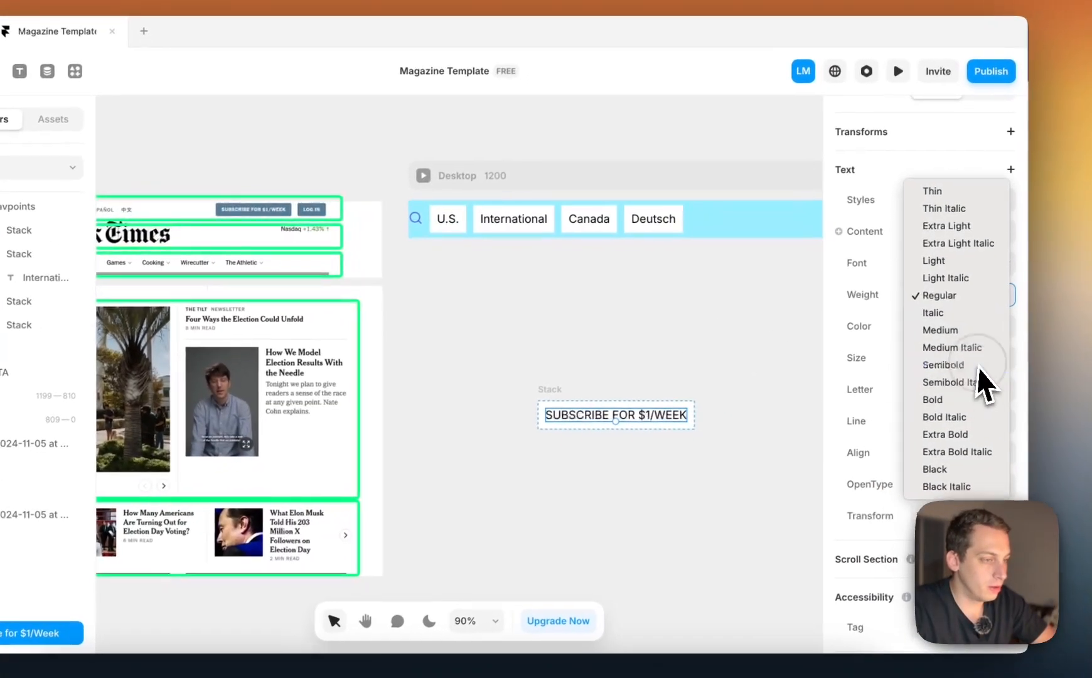
{"action": "left_click", "coordinate": [933, 347]}
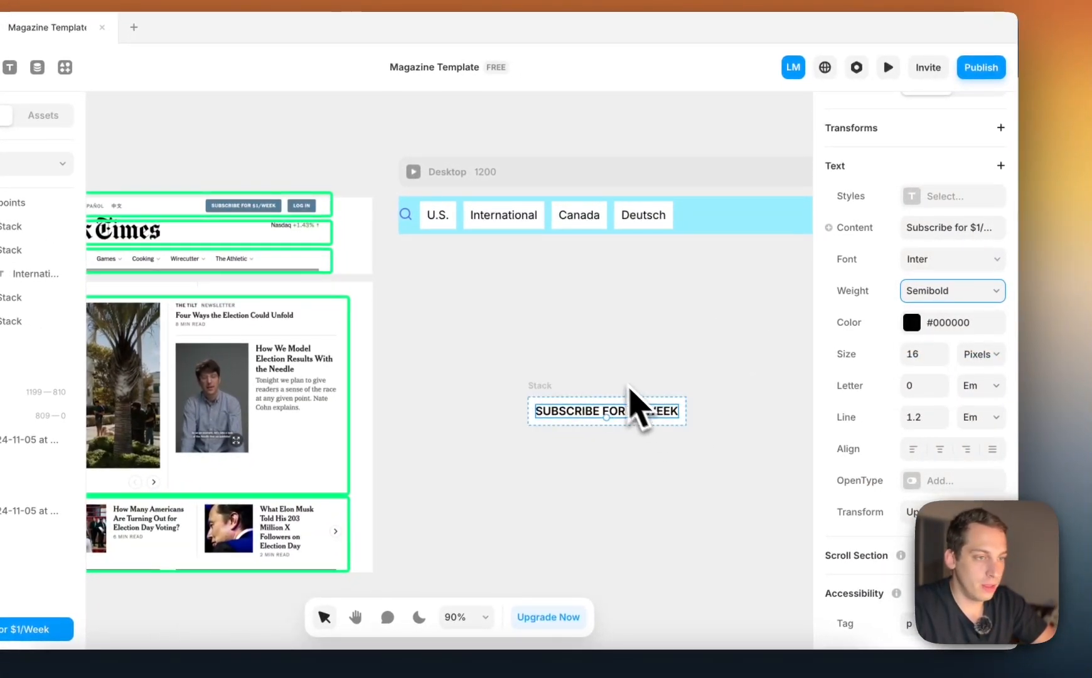
{"action": "left_click", "coordinate": [913, 323]}
{"action": "left_click_drag", "start_coordinate": [704, 397], "coordinate": [565, 359]}
Fill the stack around the subscribe text with the blue #567B96 sampled from the subscribe button in the reference screenshot
{"action": "left_click", "coordinate": [541, 387]}
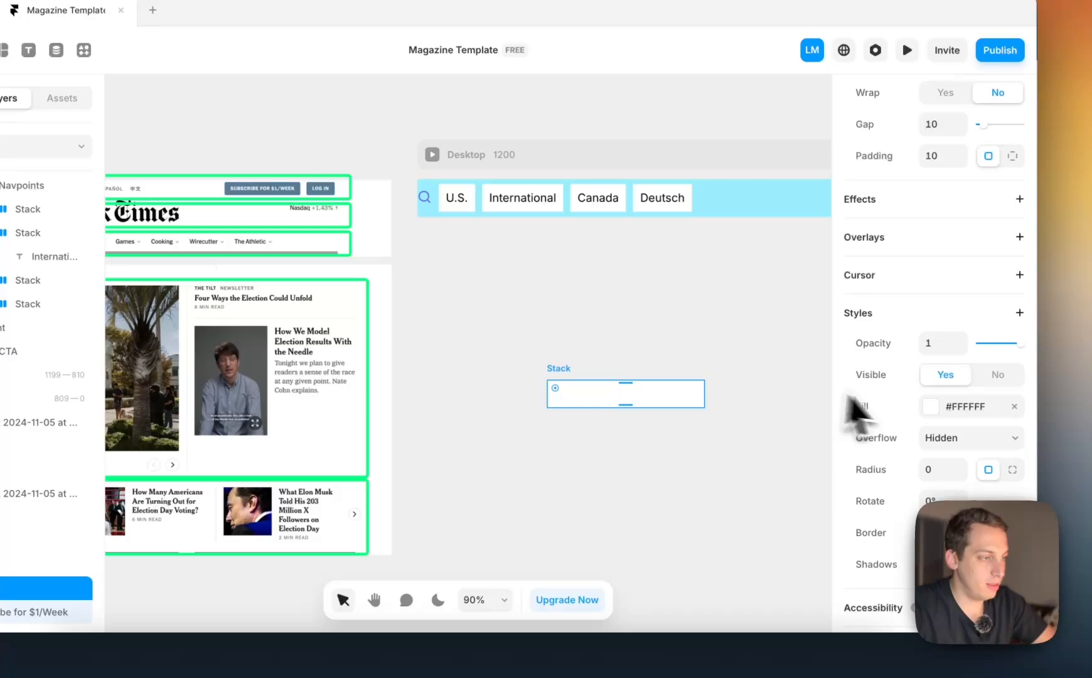
{"action": "scroll", "coordinate": [892, 417], "scroll_direction": "down", "scroll_amount": 1}
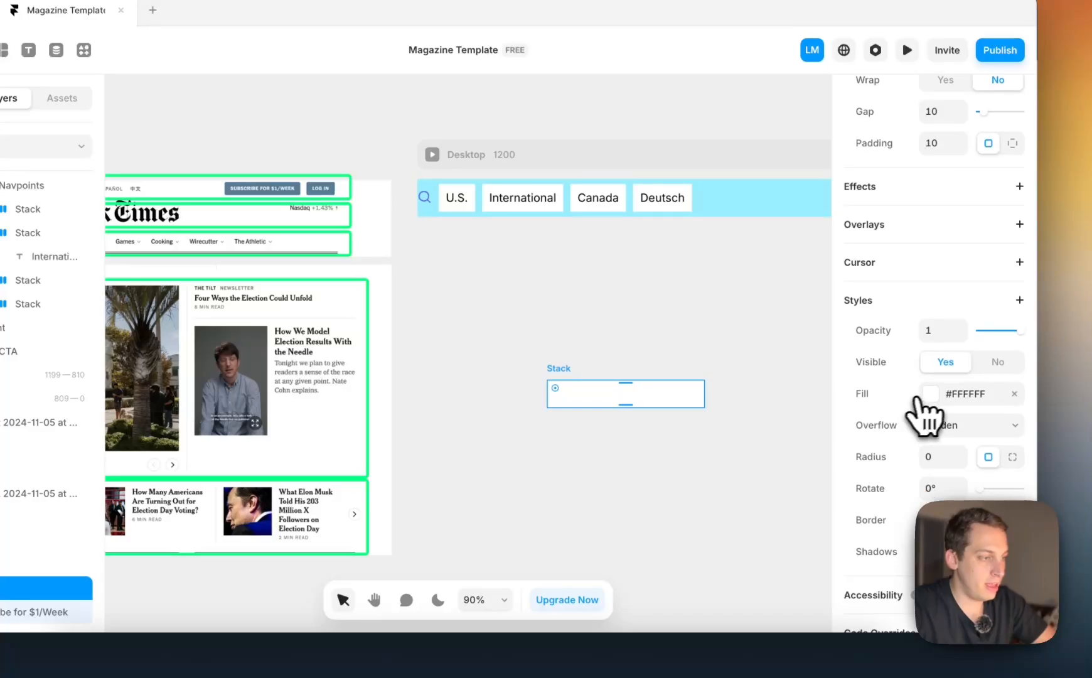
{"action": "left_click", "coordinate": [929, 396]}
{"action": "left_click", "coordinate": [783, 478]}
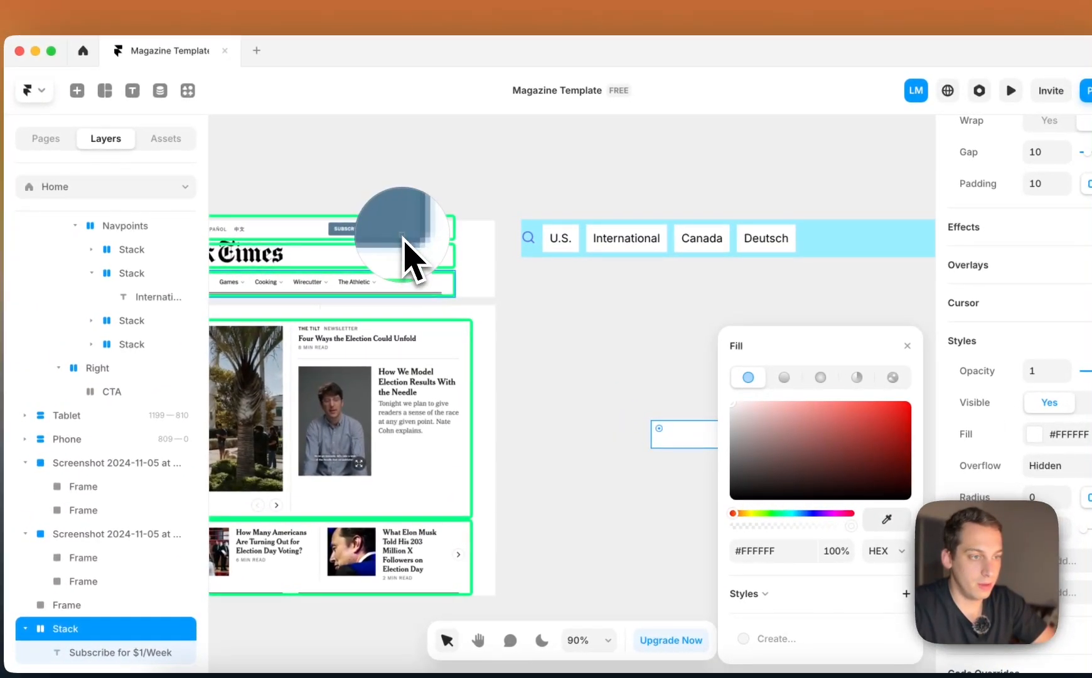
{"action": "left_click", "coordinate": [402, 236]}
{"action": "left_click", "coordinate": [578, 325]}
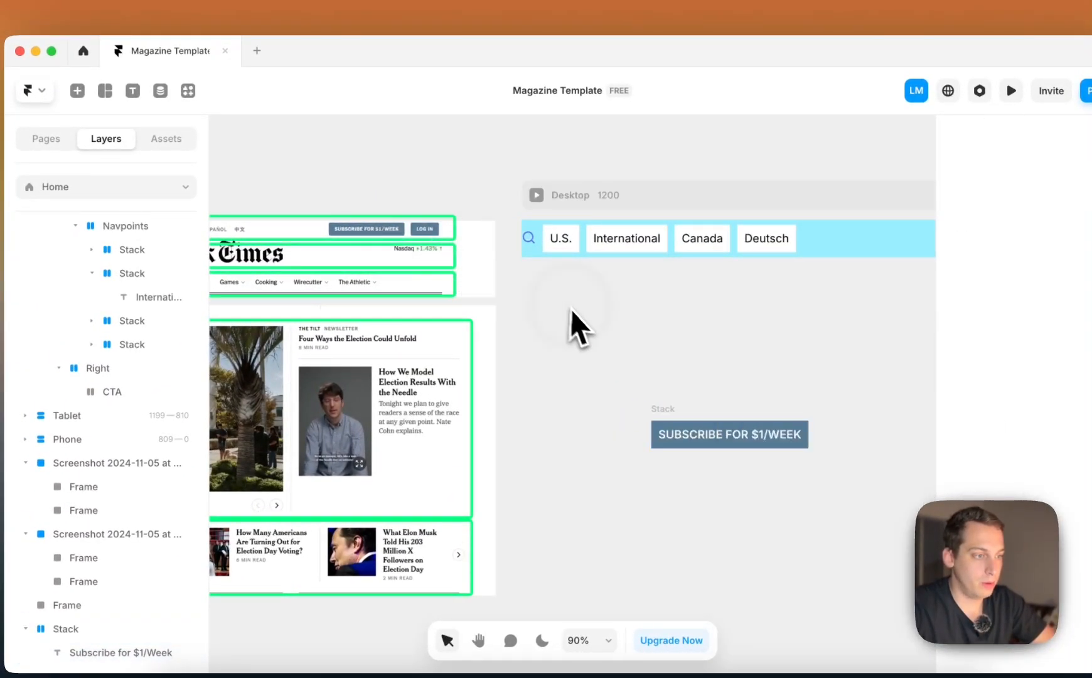
Inspect the corners of the reference screenshot's buttons and set the subscribe button stack's radius to 4
{"action": "scroll", "coordinate": [352, 207], "scroll_direction": "up", "scroll_amount": 5}
{"action": "scroll", "coordinate": [443, 244], "scroll_direction": "up", "scroll_amount": 5}
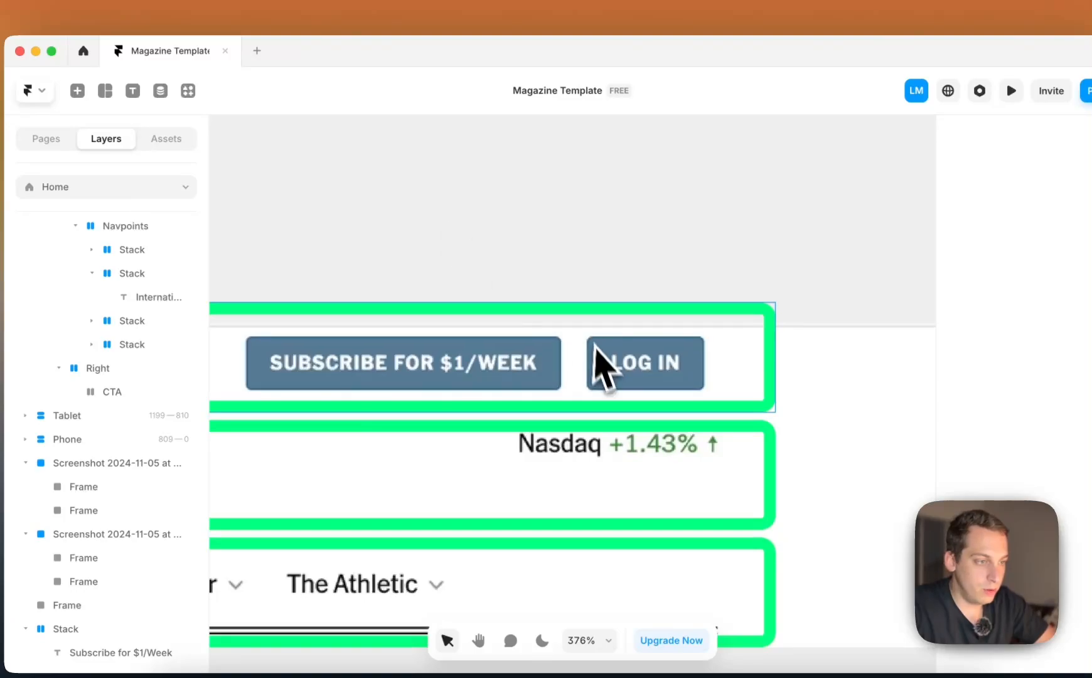
{"action": "scroll", "coordinate": [584, 374], "scroll_direction": "up", "scroll_amount": 4}
{"action": "scroll", "coordinate": [535, 333], "scroll_direction": "down", "scroll_amount": 10}
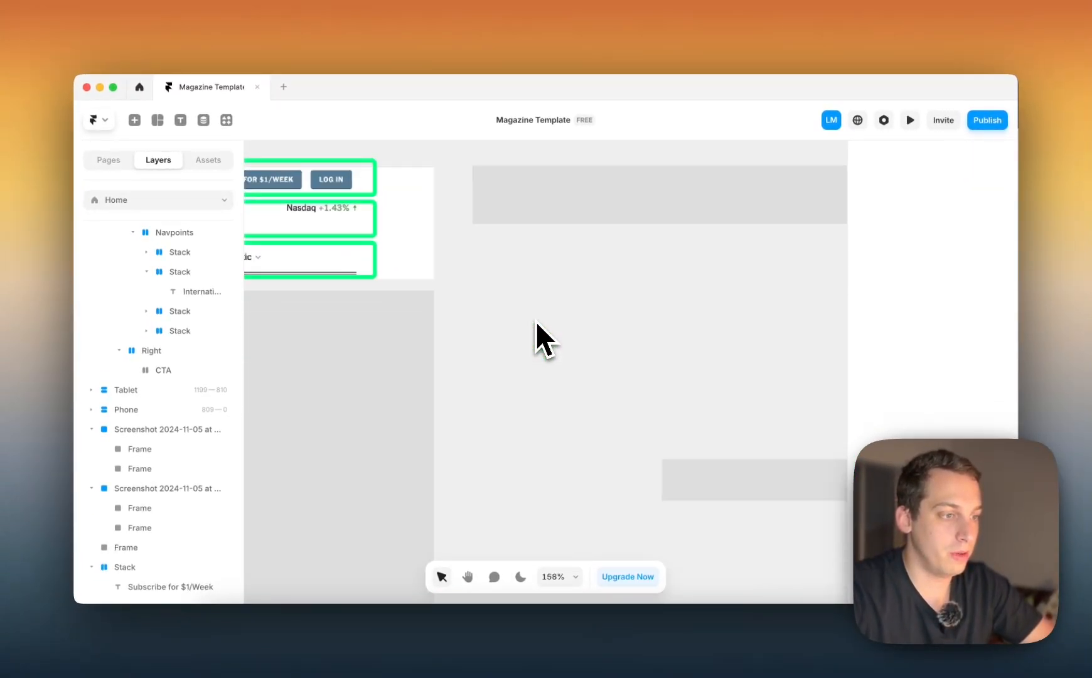
{"action": "scroll", "coordinate": [535, 321], "scroll_direction": "down", "scroll_amount": 4}
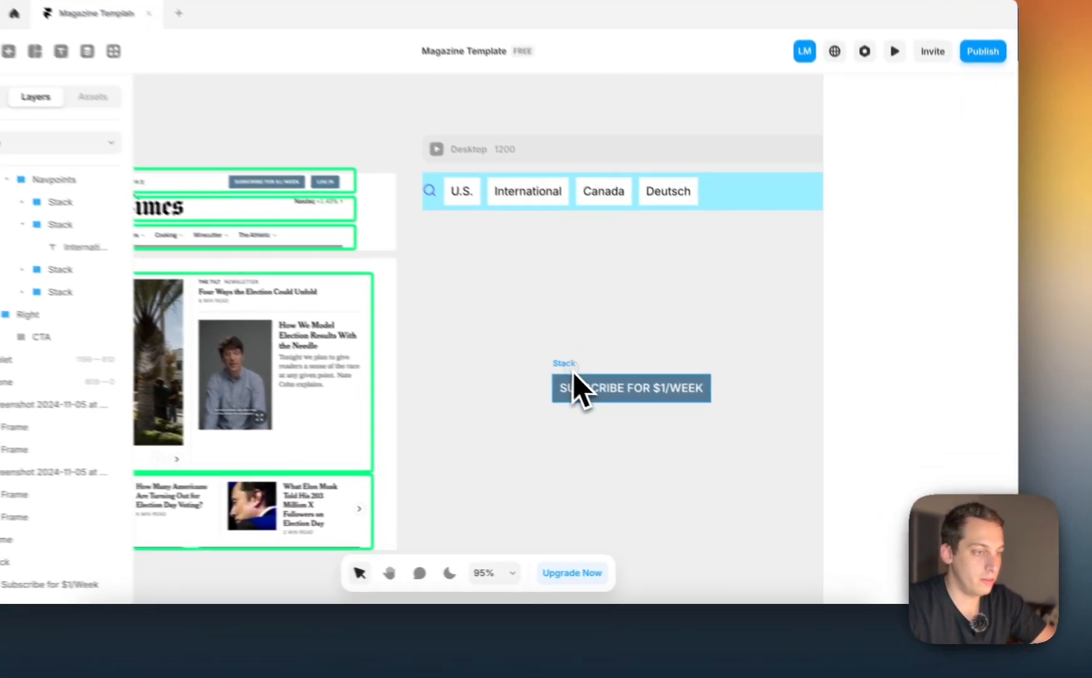
{"action": "left_click", "coordinate": [613, 407]}
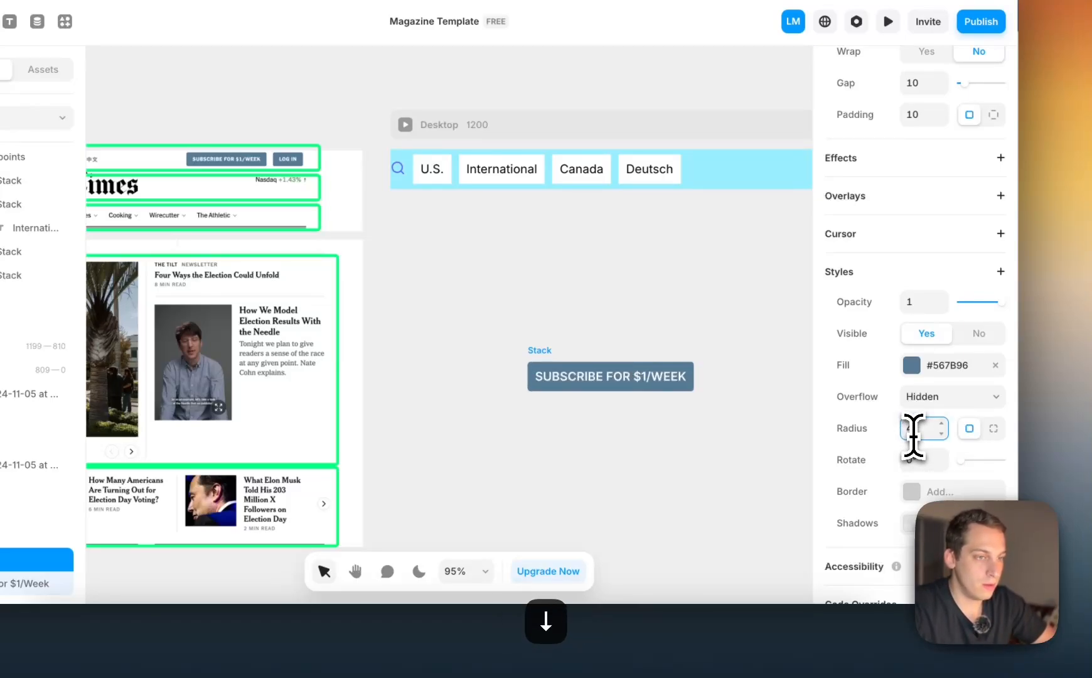
Add a solid border of width 1 in #222222 at 30% opacity to the subscribe button stack
{"action": "scroll", "coordinate": [913, 433], "scroll_direction": "down", "scroll_amount": 1}
{"action": "left_click", "coordinate": [918, 447]}
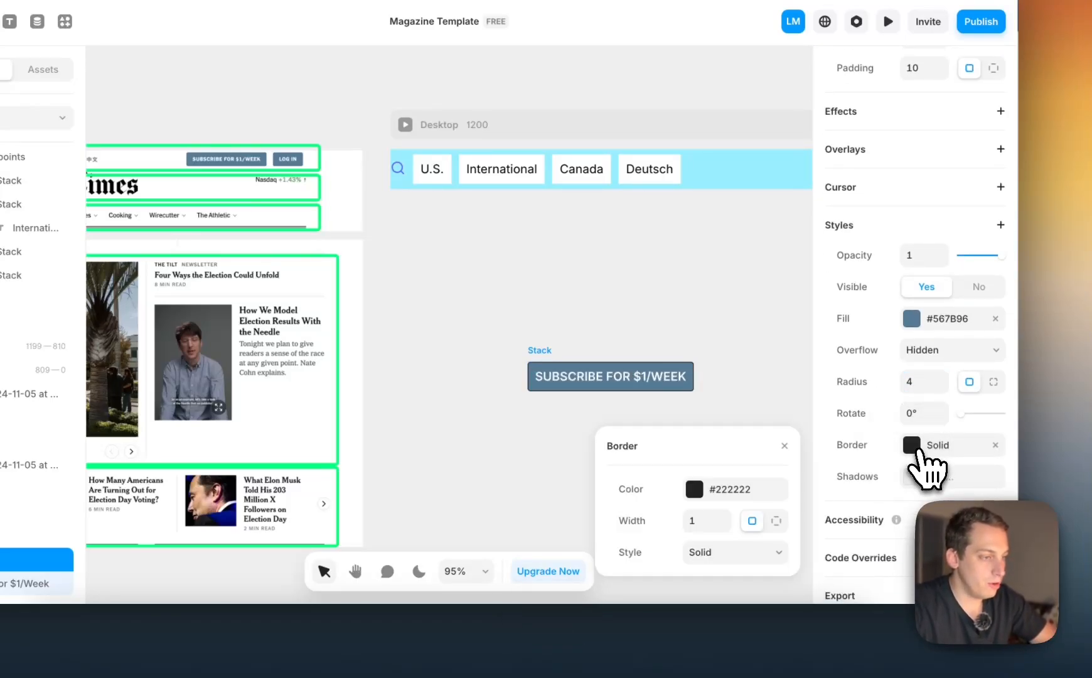
{"action": "left_click", "coordinate": [703, 498]}
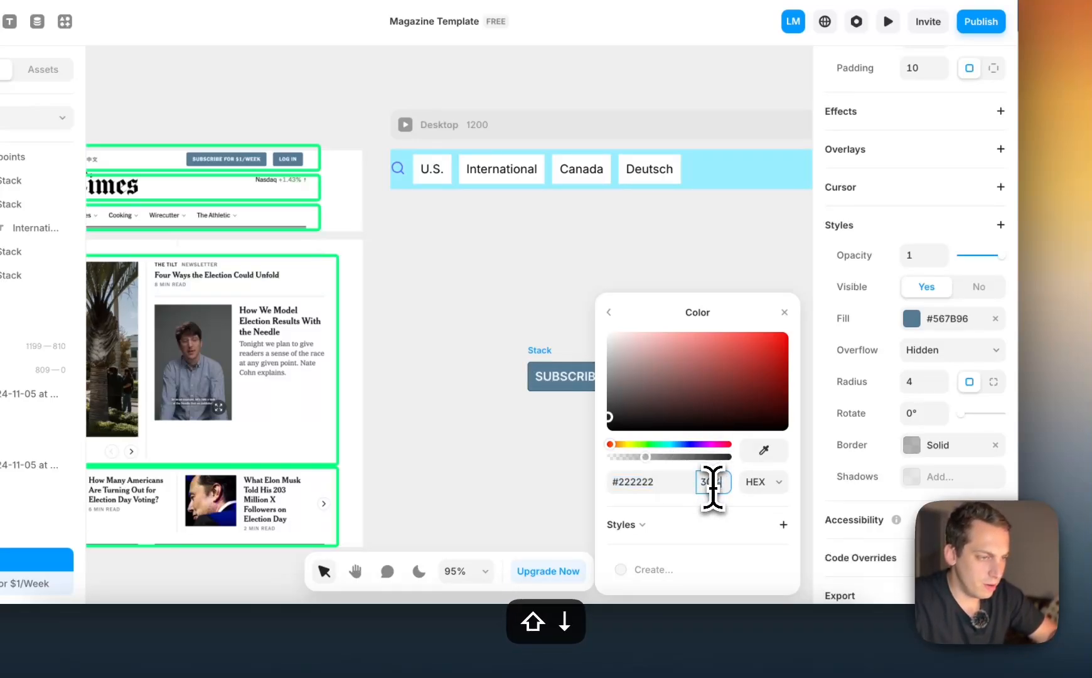
{"action": "left_click", "coordinate": [609, 312]}
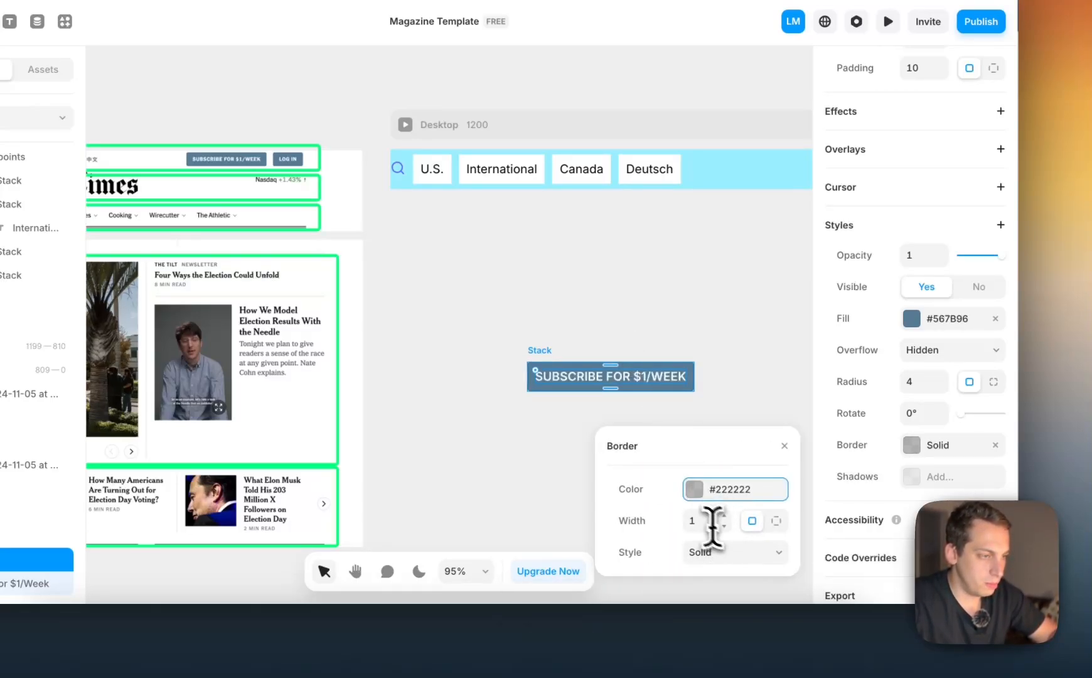
{"action": "left_click", "coordinate": [680, 334]}
Set the subscribe button stack's padding individually per side, with 20 for left and right and 10 for top and bottom
{"action": "scroll", "coordinate": [678, 330], "scroll_direction": "up", "scroll_amount": 5}
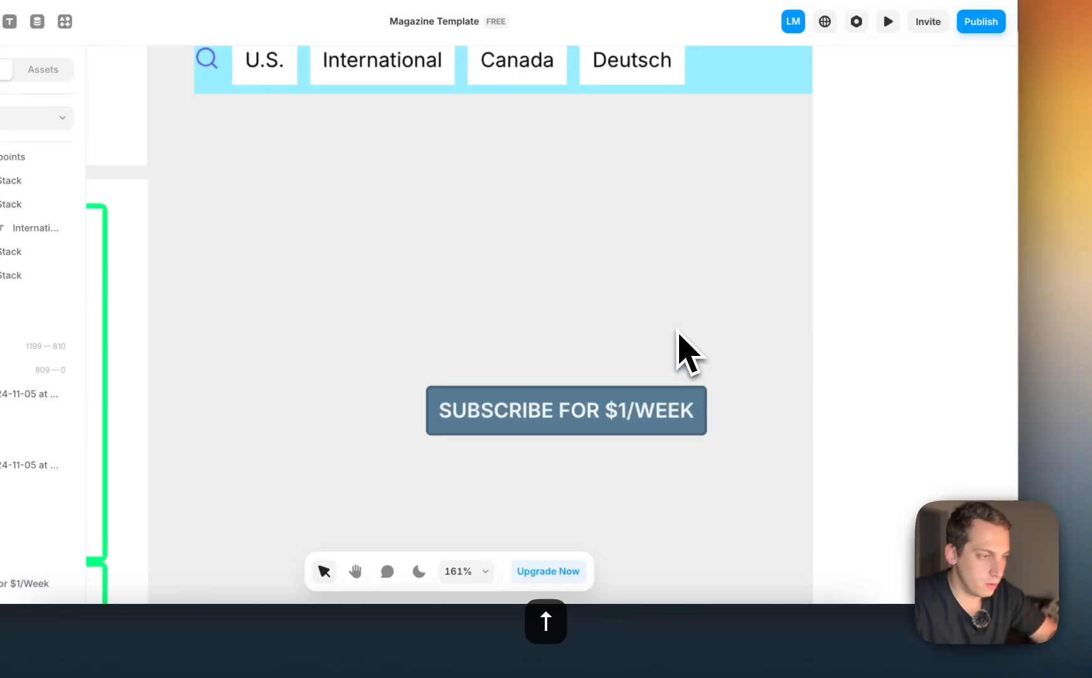
{"action": "scroll", "coordinate": [678, 330], "scroll_direction": "left", "scroll_amount": 1}
{"action": "scroll", "coordinate": [678, 330], "scroll_direction": "down", "scroll_amount": 1}
{"action": "scroll", "coordinate": [524, 321], "scroll_direction": "down", "scroll_amount": 3}
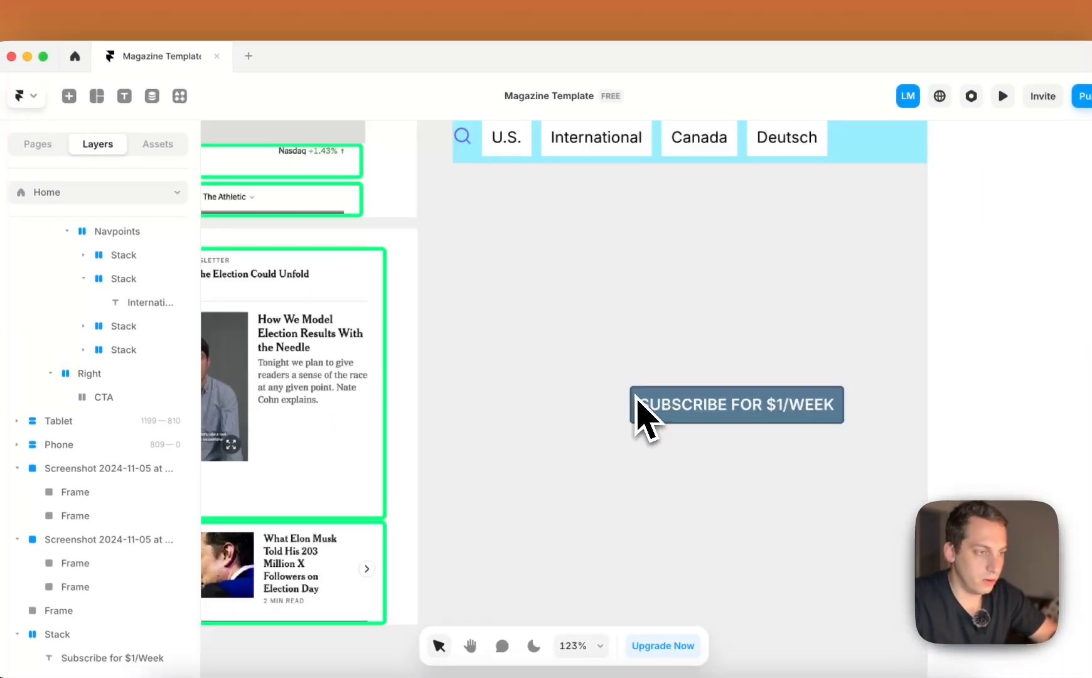
{"action": "scroll", "coordinate": [637, 397], "scroll_direction": "down", "scroll_amount": 5}
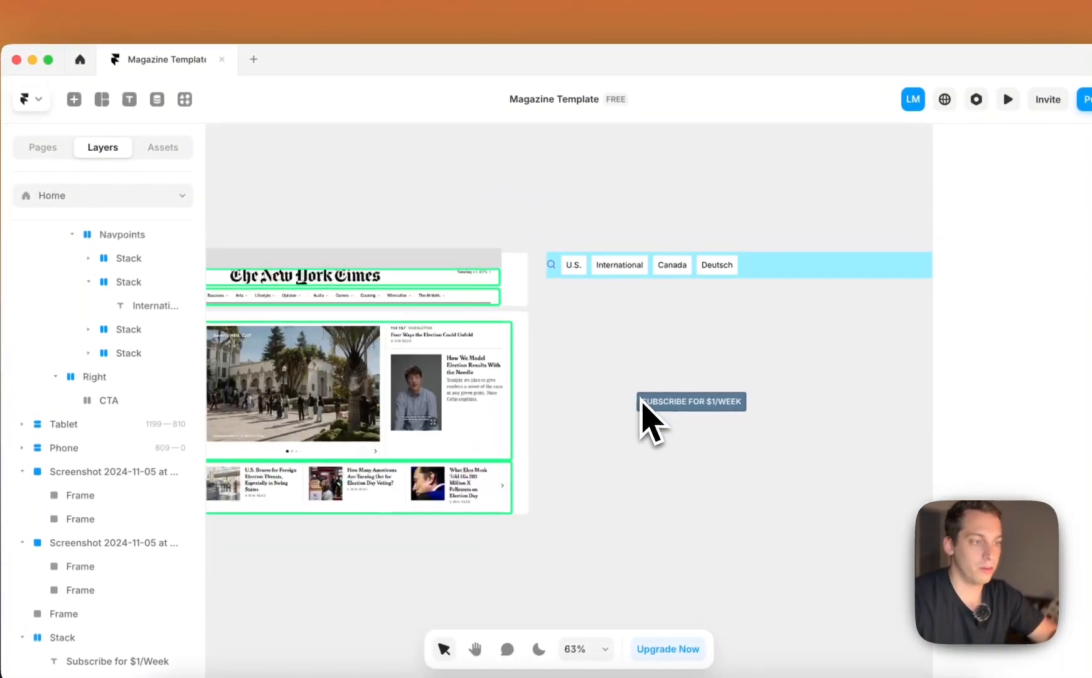
{"action": "left_click", "coordinate": [639, 393]}
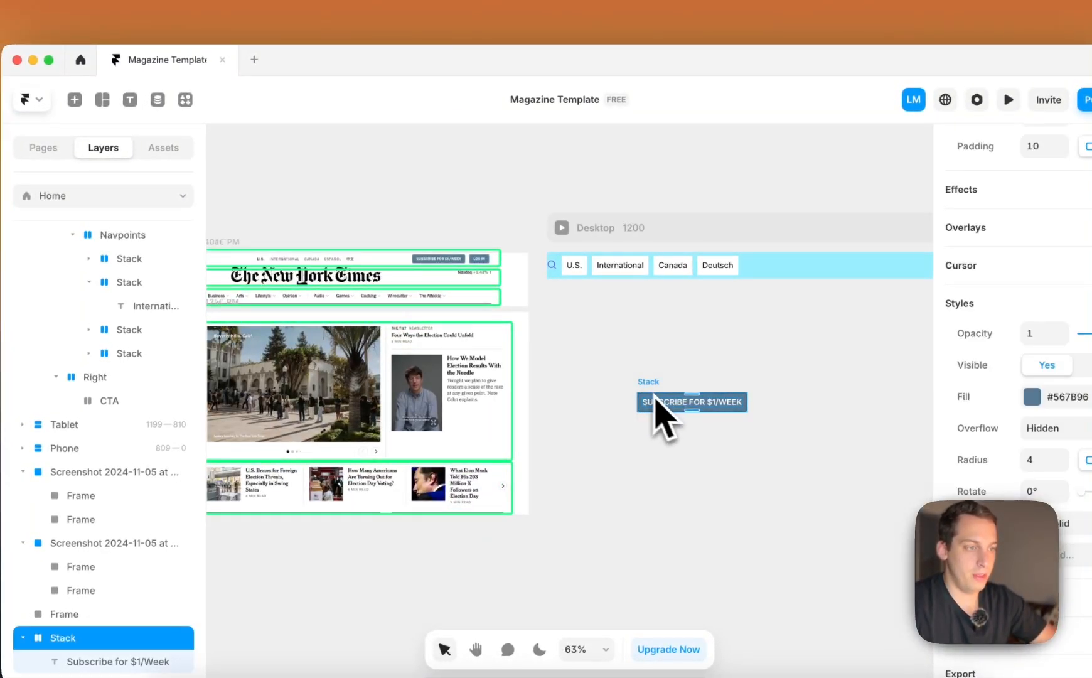
{"action": "scroll", "coordinate": [649, 415], "scroll_direction": "up", "scroll_amount": 5}
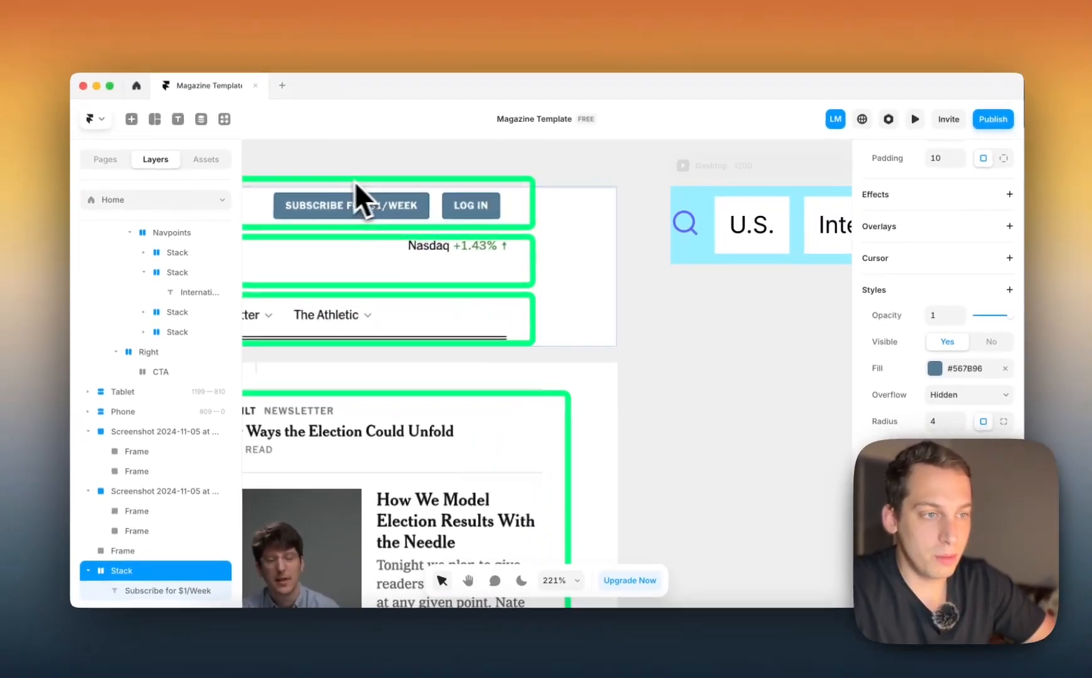
{"action": "scroll", "coordinate": [544, 226], "scroll_direction": "down", "scroll_amount": 3}
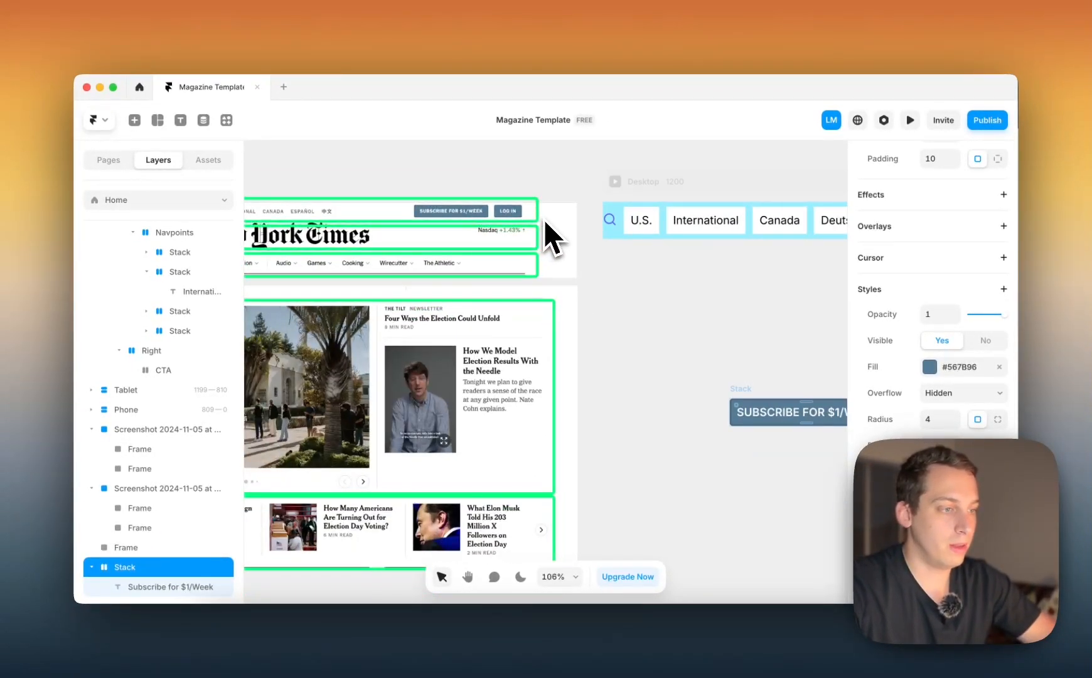
{"action": "scroll", "coordinate": [989, 408], "scroll_direction": "up", "scroll_amount": 3}
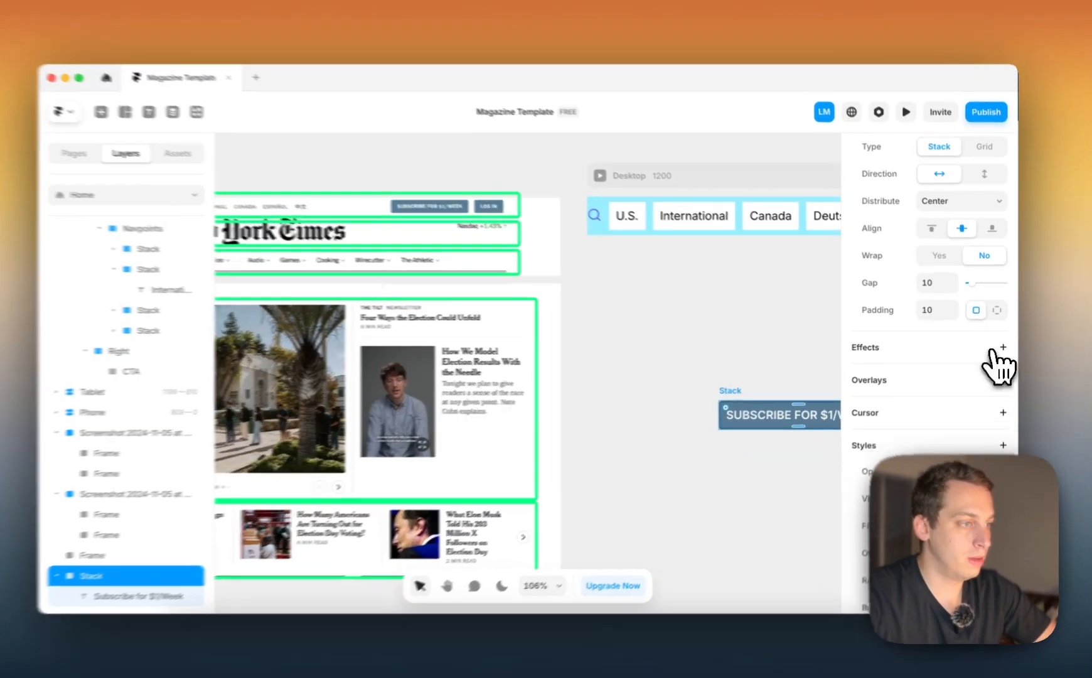
{"action": "left_click", "coordinate": [997, 310]}
{"action": "left_click", "coordinate": [937, 341]}
{"action": "left_click", "coordinate": [934, 339]}
{"action": "key", "text": "shift+Up"}
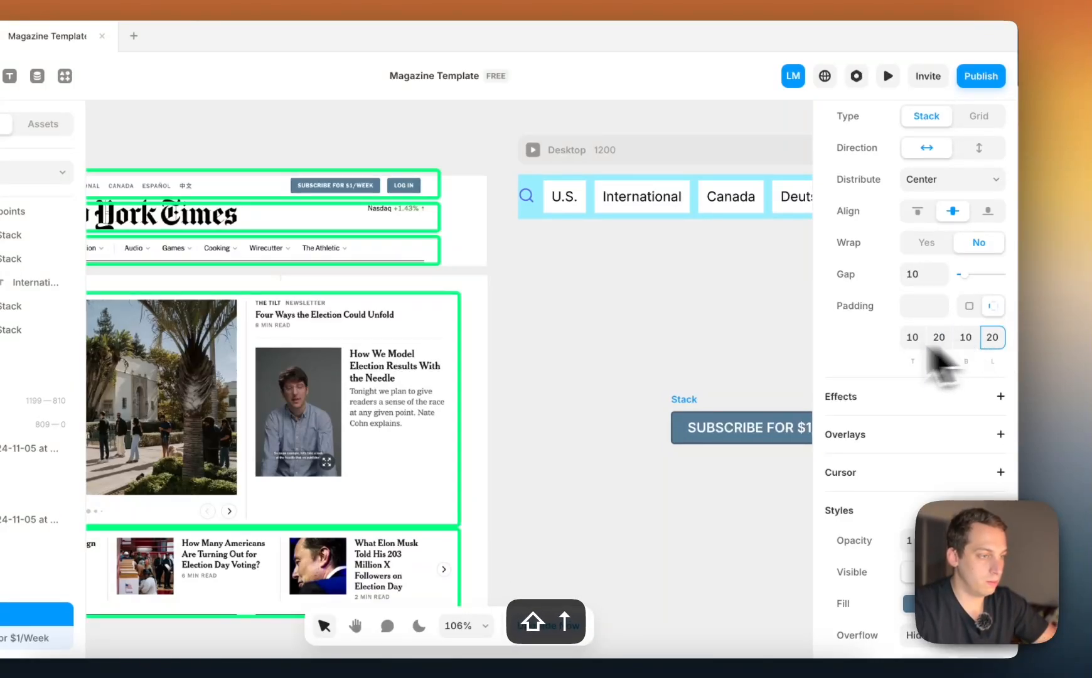
{"action": "left_click", "coordinate": [744, 384]}
Move the subscribe button stack into the CTA stack of the Desktop top bar and rename it B1
{"action": "scroll", "coordinate": [744, 384], "scroll_direction": "down", "scroll_amount": 3}
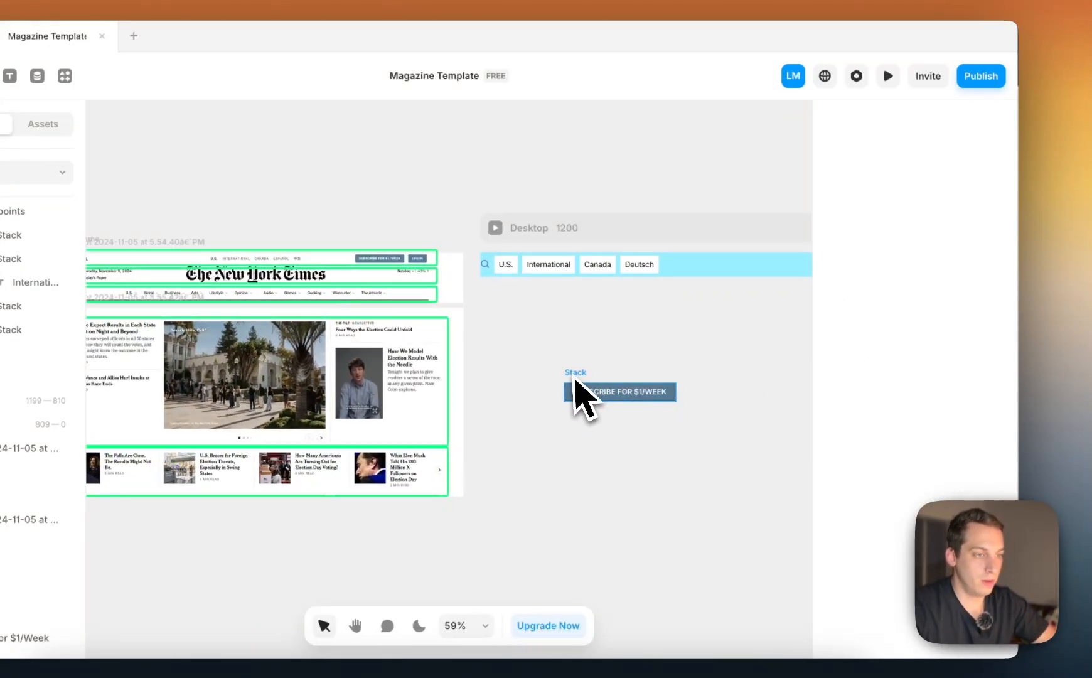
{"action": "scroll", "coordinate": [574, 378], "scroll_direction": "right", "scroll_amount": 3}
{"action": "scroll", "coordinate": [570, 377], "scroll_direction": "down", "scroll_amount": 2}
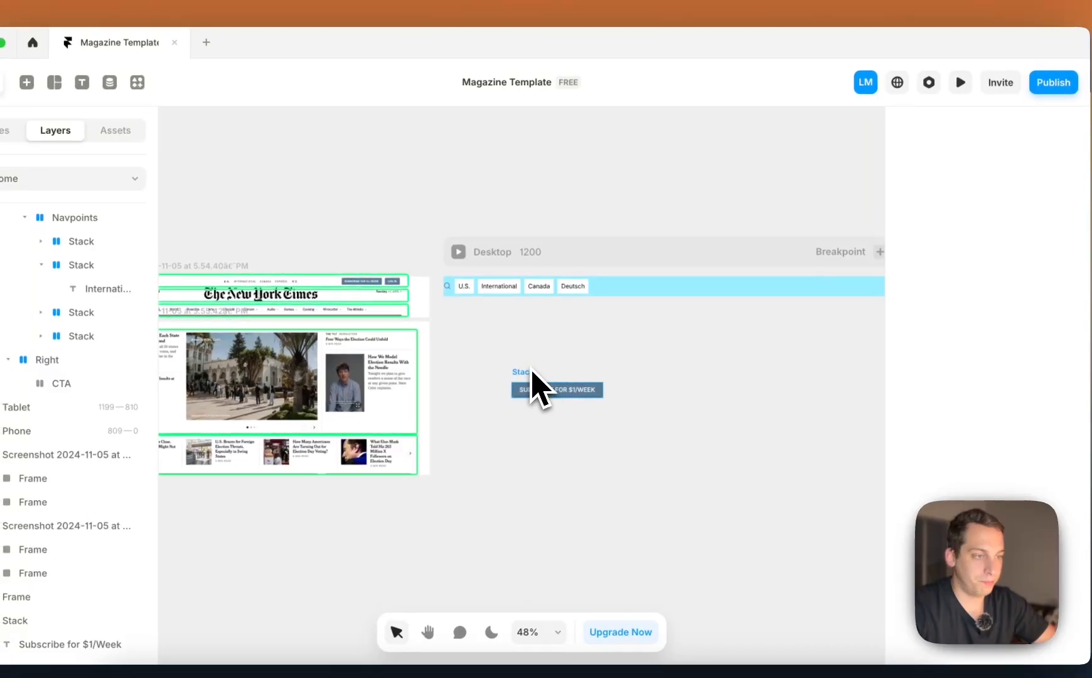
{"action": "left_click_drag", "start_coordinate": [533, 372], "coordinate": [792, 289]}
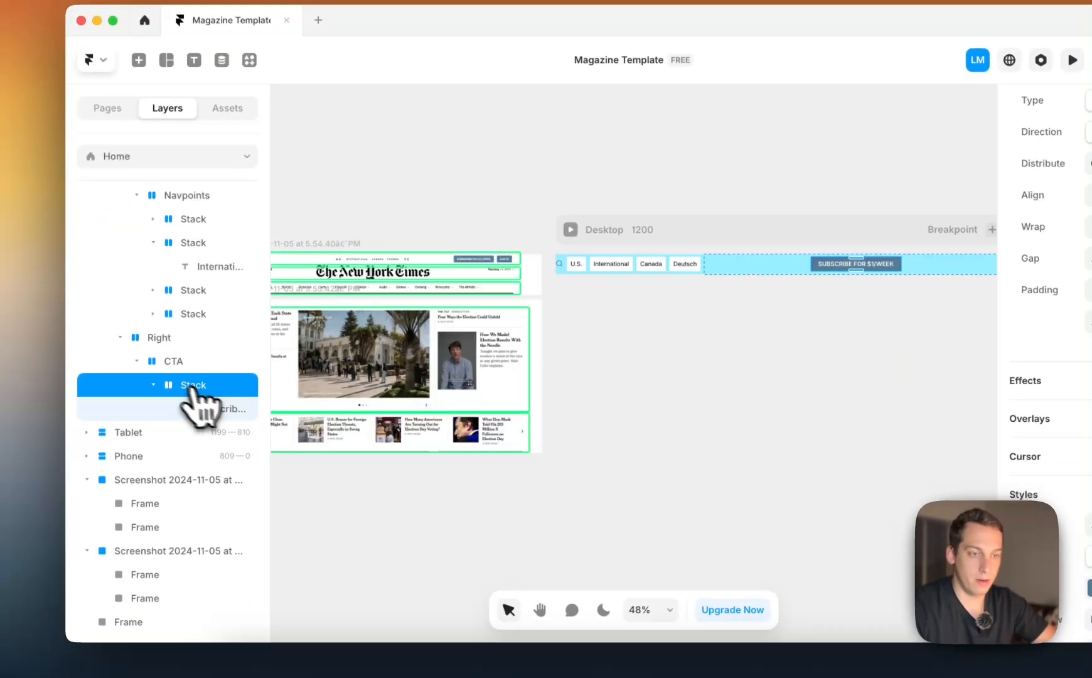
{"action": "left_click", "coordinate": [42, 406]}
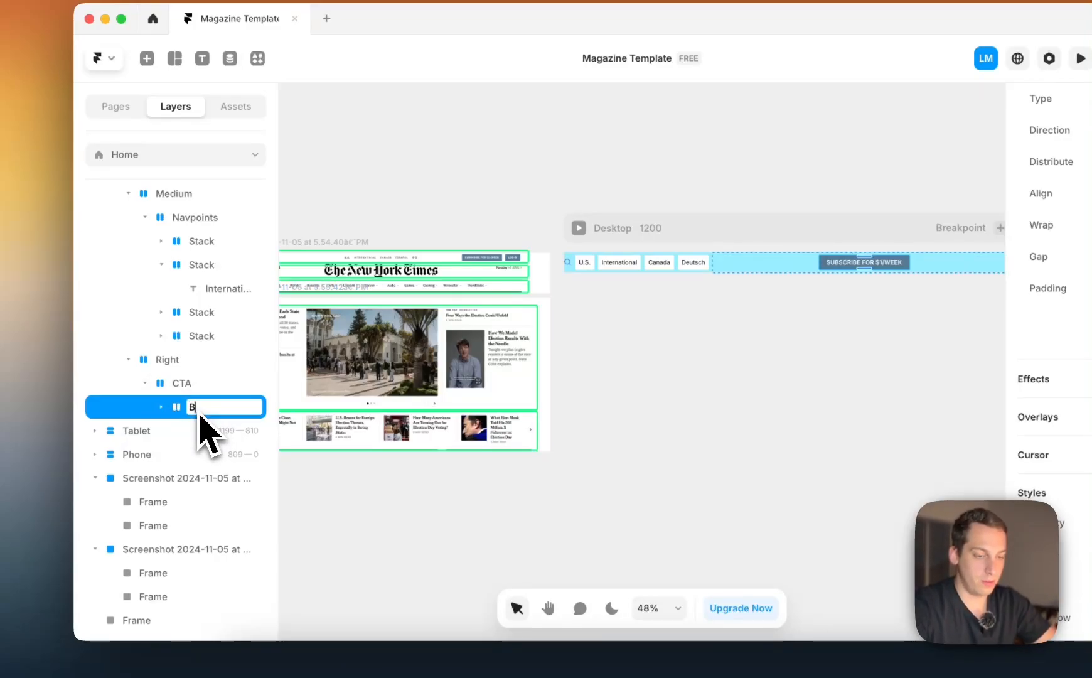
Duplicate the B1 button as B2 and replace the copy's text with "Log in"
{"action": "key", "text": "super+d"}
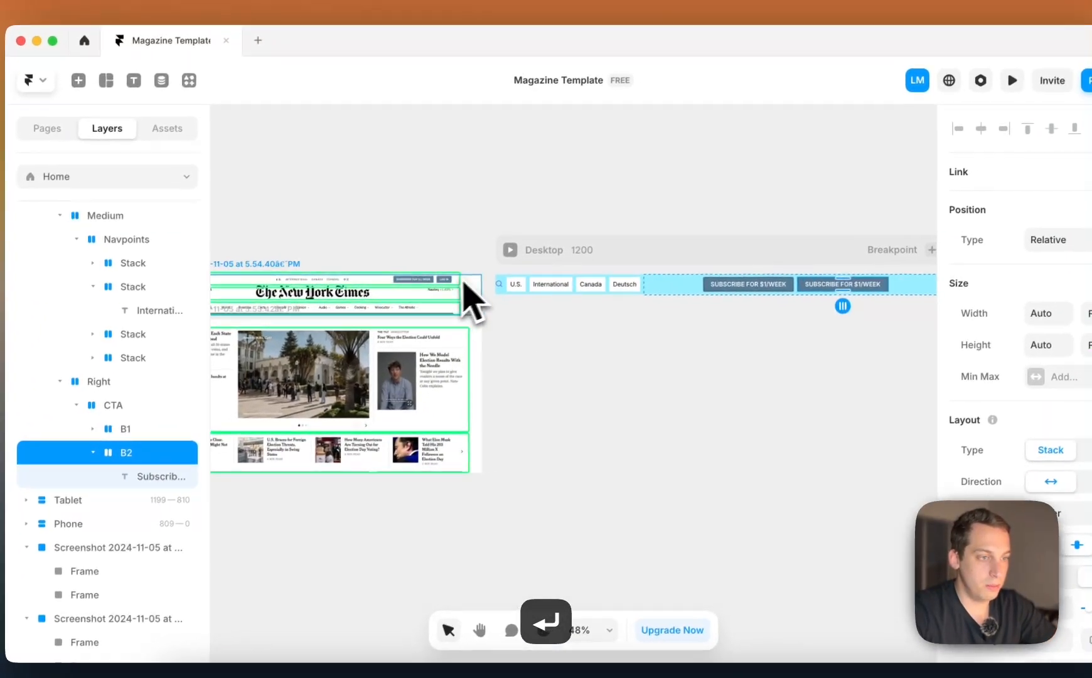
{"action": "scroll", "coordinate": [545, 252], "scroll_direction": "up", "scroll_amount": 5}
{"action": "scroll", "coordinate": [546, 251], "scroll_direction": "right", "scroll_amount": 5}
{"action": "scroll", "coordinate": [547, 251], "scroll_direction": "down", "scroll_amount": 4}
{"action": "scroll", "coordinate": [473, 275], "scroll_direction": "right", "scroll_amount": 1}
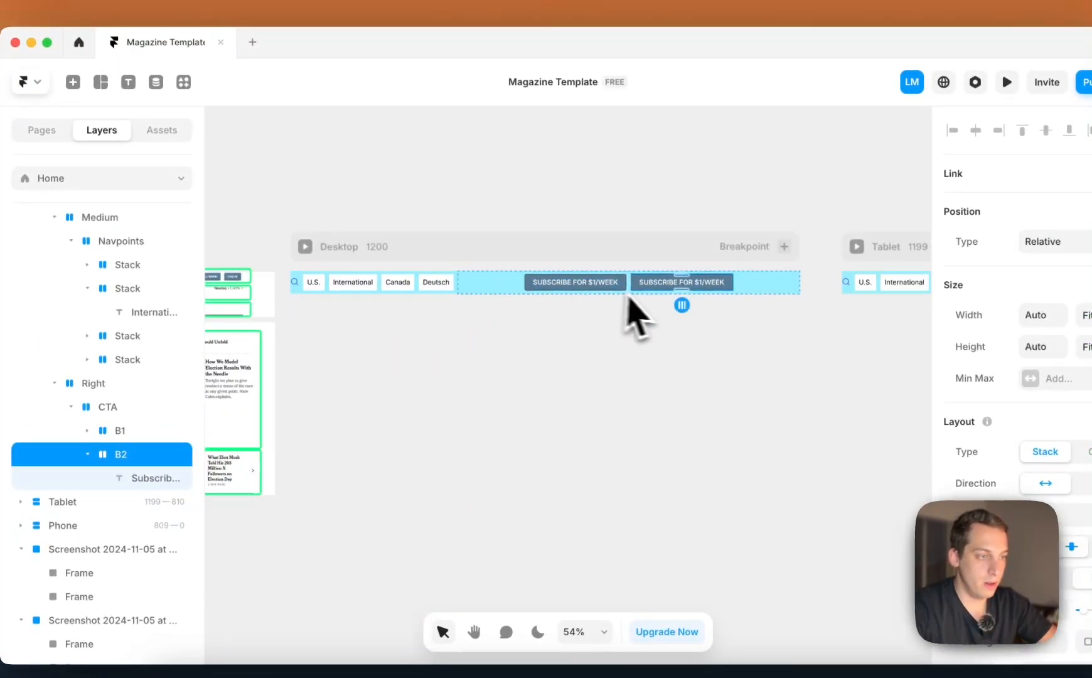
{"action": "left_click", "coordinate": [660, 288]}
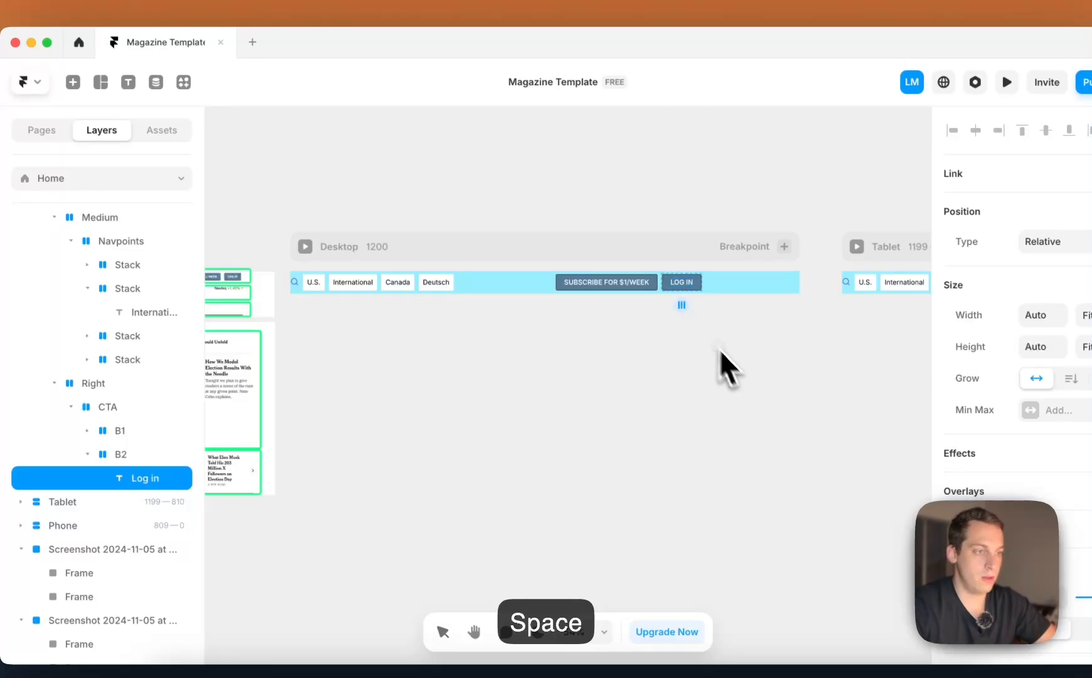
{"action": "left_click", "coordinate": [739, 368]}
Try to set the CTA stack's height to Fit Content
{"action": "left_click", "coordinate": [568, 292]}
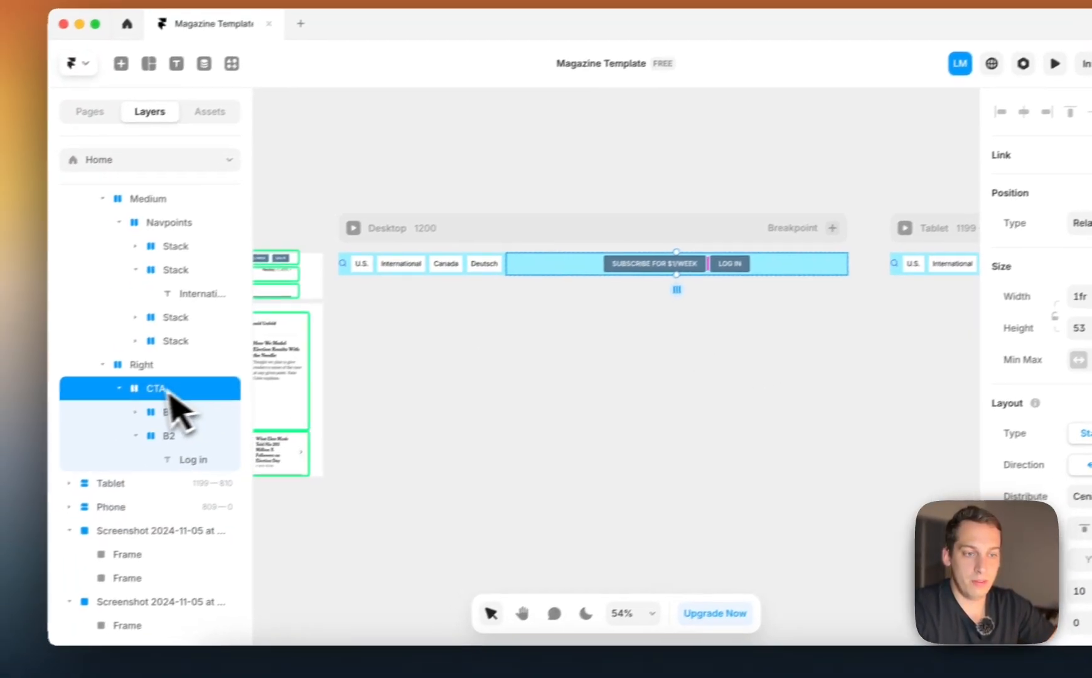
{"action": "left_click", "coordinate": [117, 454]}
{"action": "left_click", "coordinate": [198, 381]}
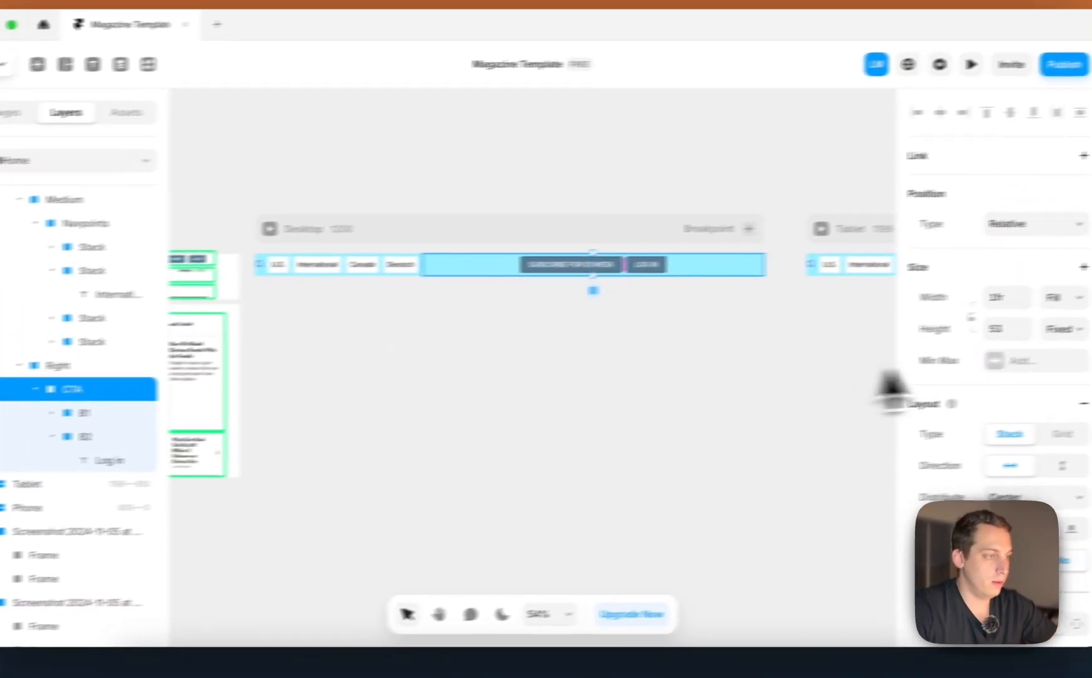
{"action": "left_click", "coordinate": [998, 338]}
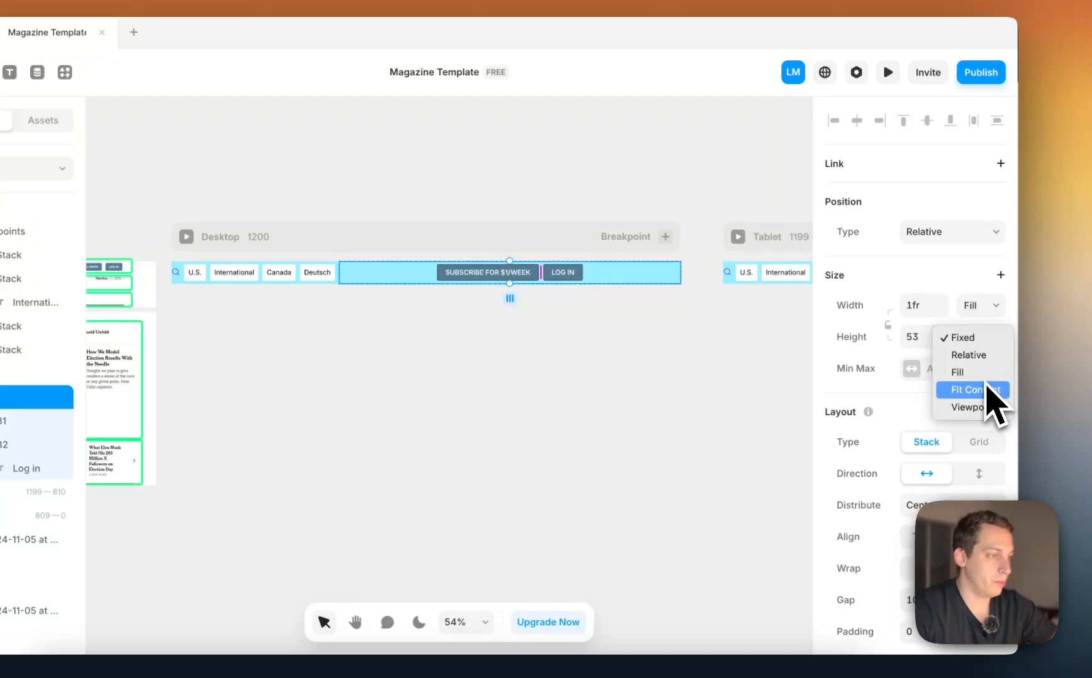
{"action": "left_click", "coordinate": [989, 389]}
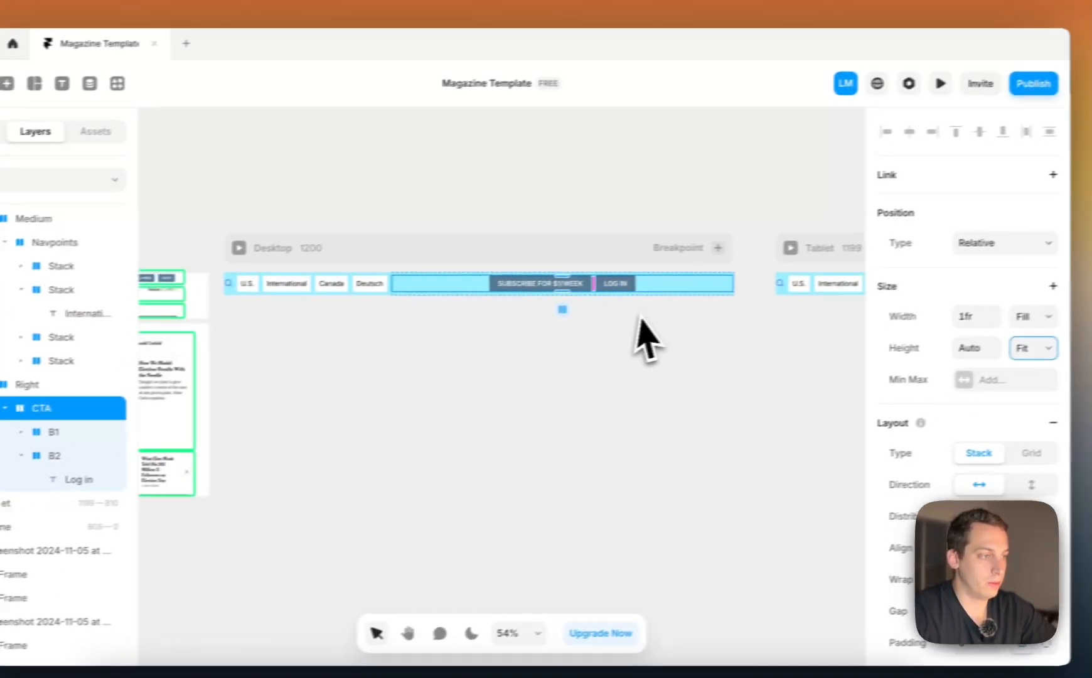
{"action": "key", "text": "super+z"}
Set the CTA stack's height to Fill and its width to Fit Content, and set the Right stack's width to Fit Content
{"action": "left_click", "coordinate": [1091, 331]}
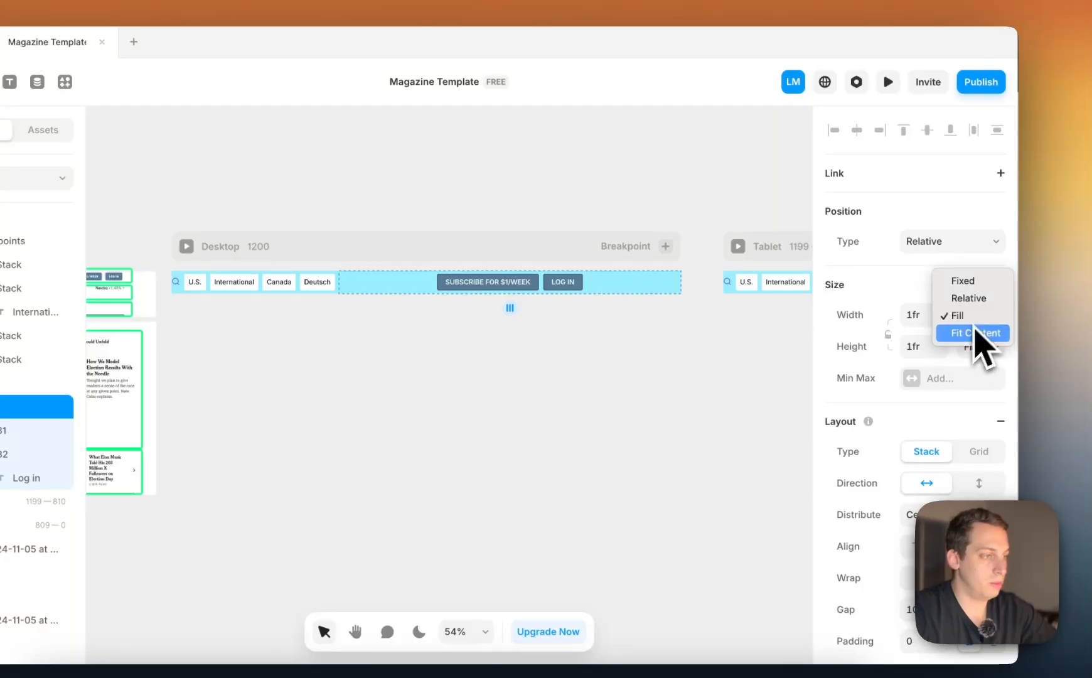
{"action": "left_click", "coordinate": [975, 332]}
{"action": "left_click", "coordinate": [56, 383]}
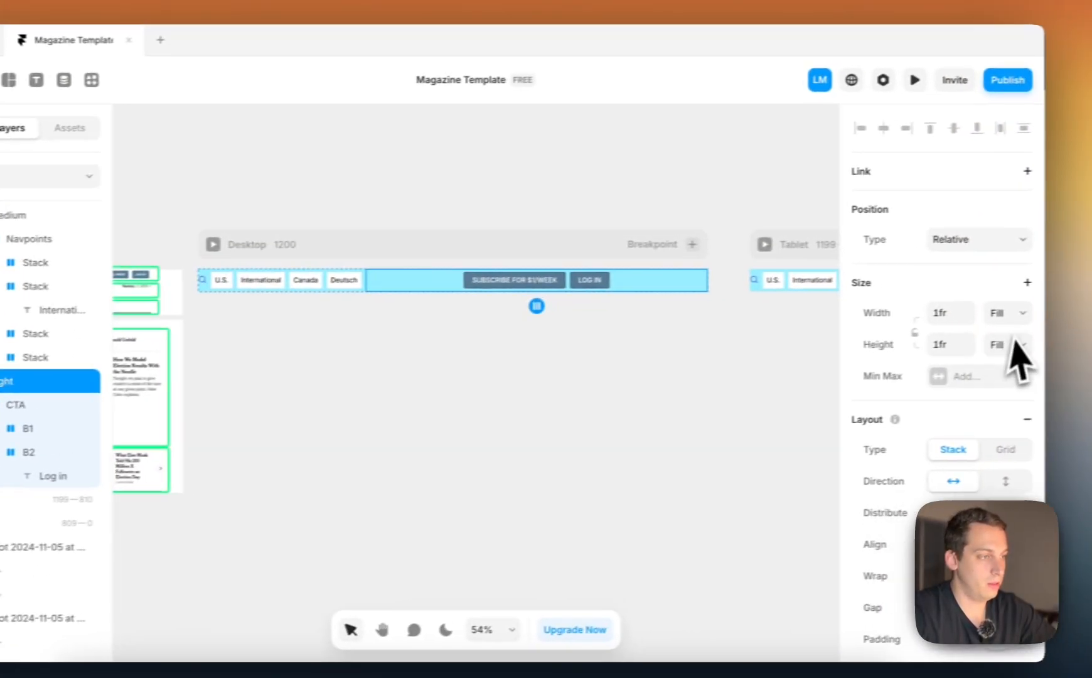
{"action": "left_click", "coordinate": [1012, 345]}
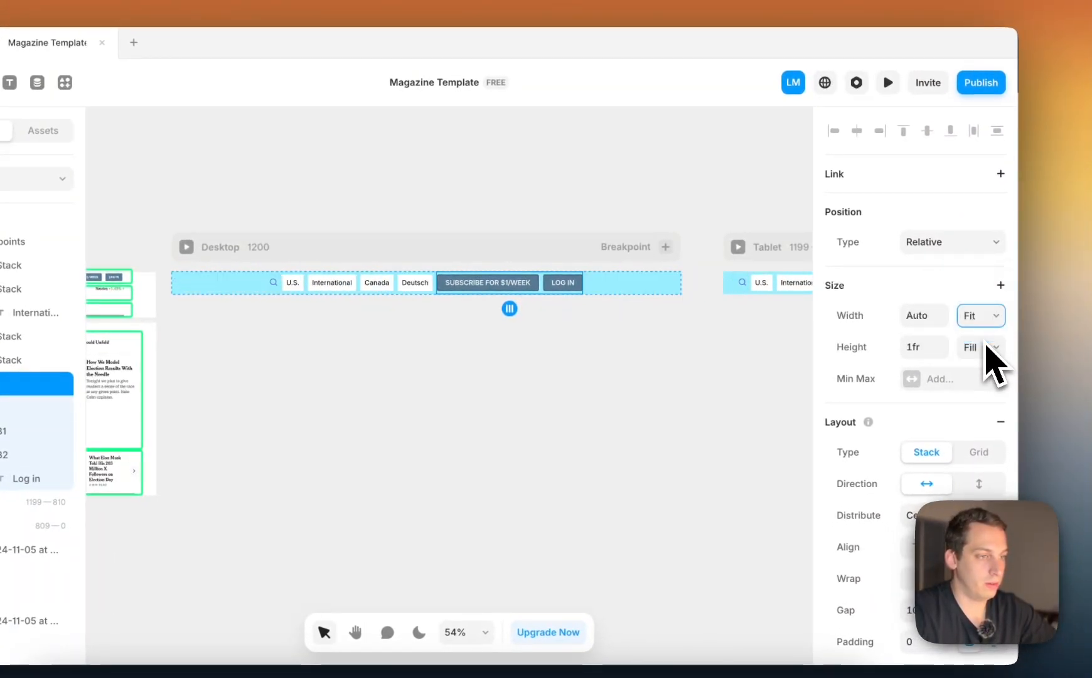
Select the Desktop Top-bar and collapse its Left, Medium and Right stacks in the layer tree
{"action": "left_click", "coordinate": [629, 284]}
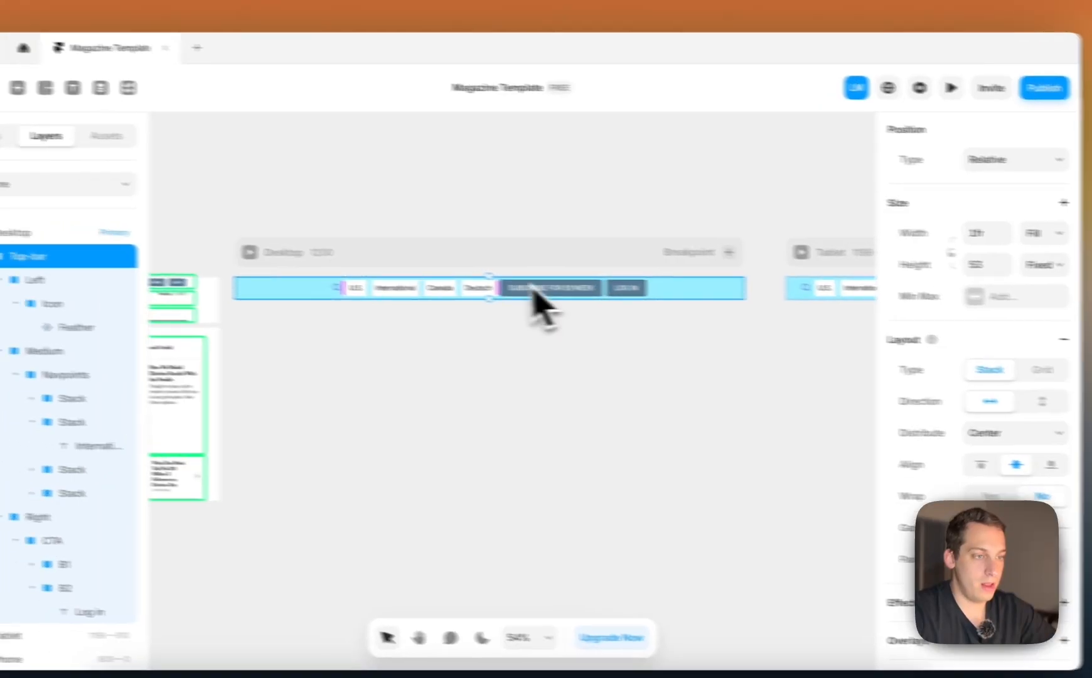
{"action": "left_click", "coordinate": [99, 287]}
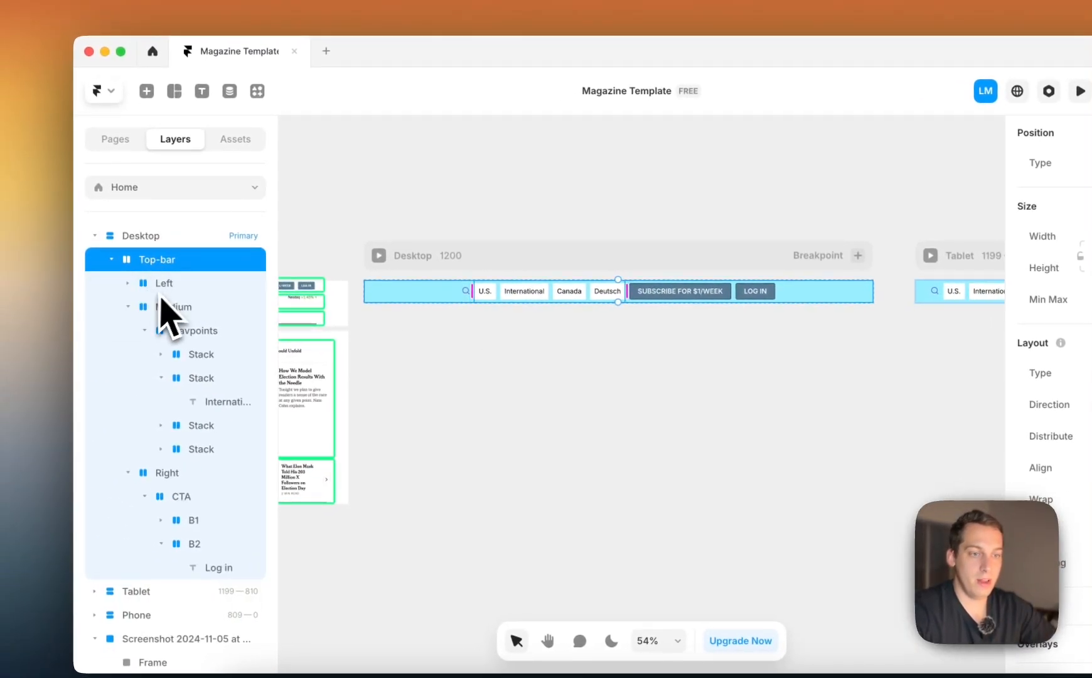
{"action": "left_click", "coordinate": [100, 311]}
{"action": "left_click", "coordinate": [128, 330]}
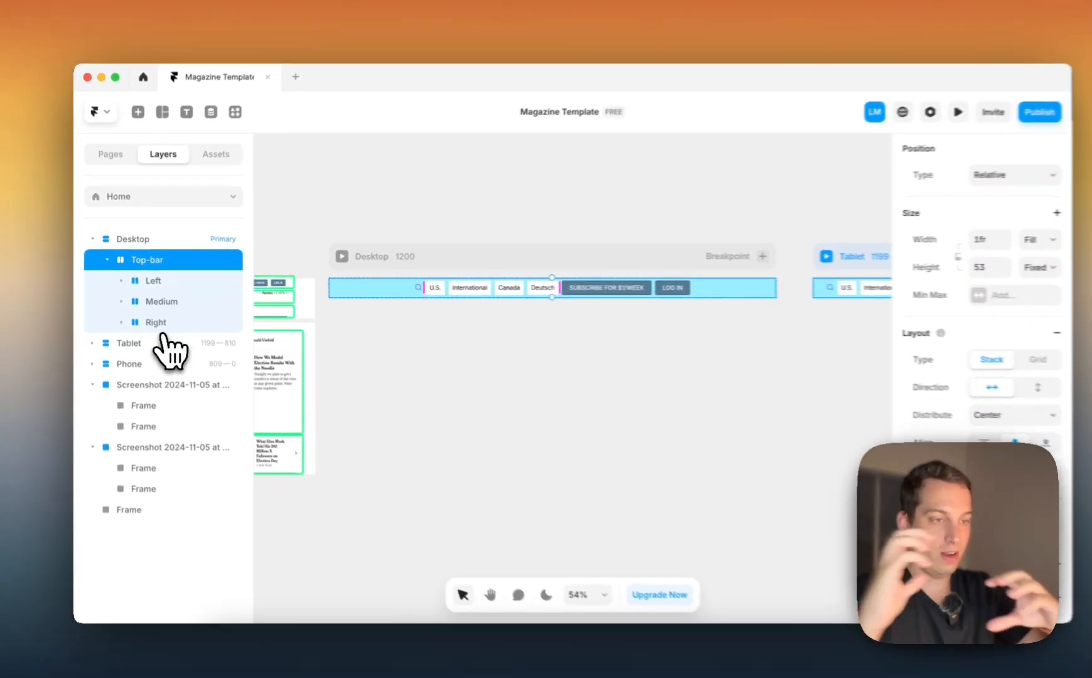
Set the Top-bar's distribution to Space Between and check the Tablet and Phone breakpoints
{"action": "scroll", "coordinate": [441, 327], "scroll_direction": "left", "scroll_amount": 6}
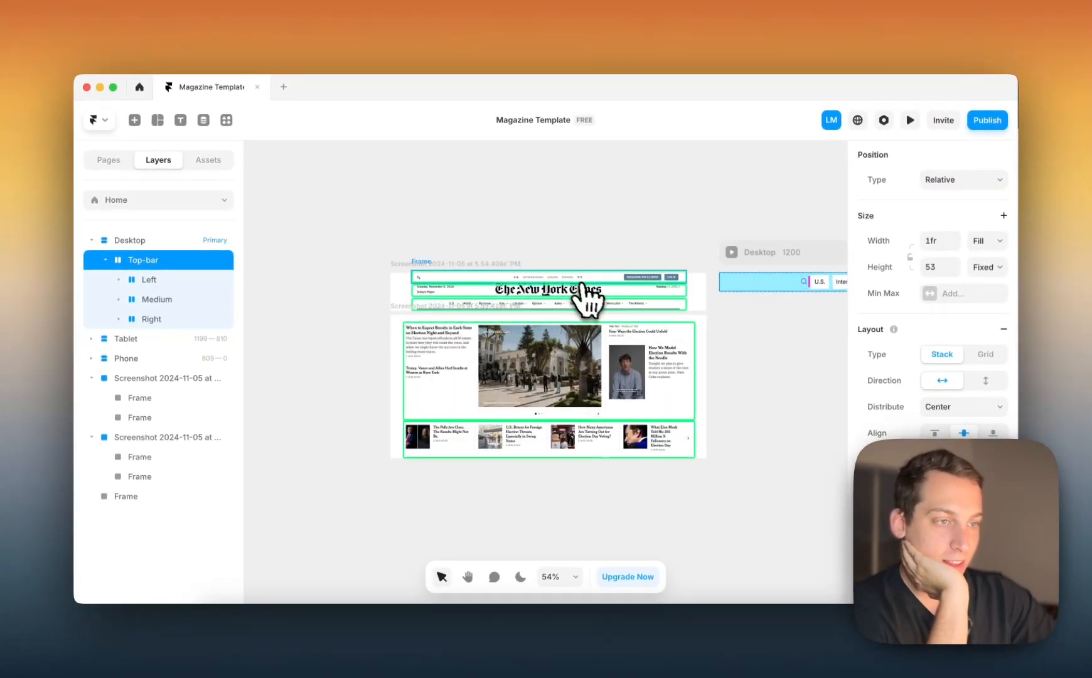
{"action": "scroll", "coordinate": [522, 292], "scroll_direction": "right", "scroll_amount": 6}
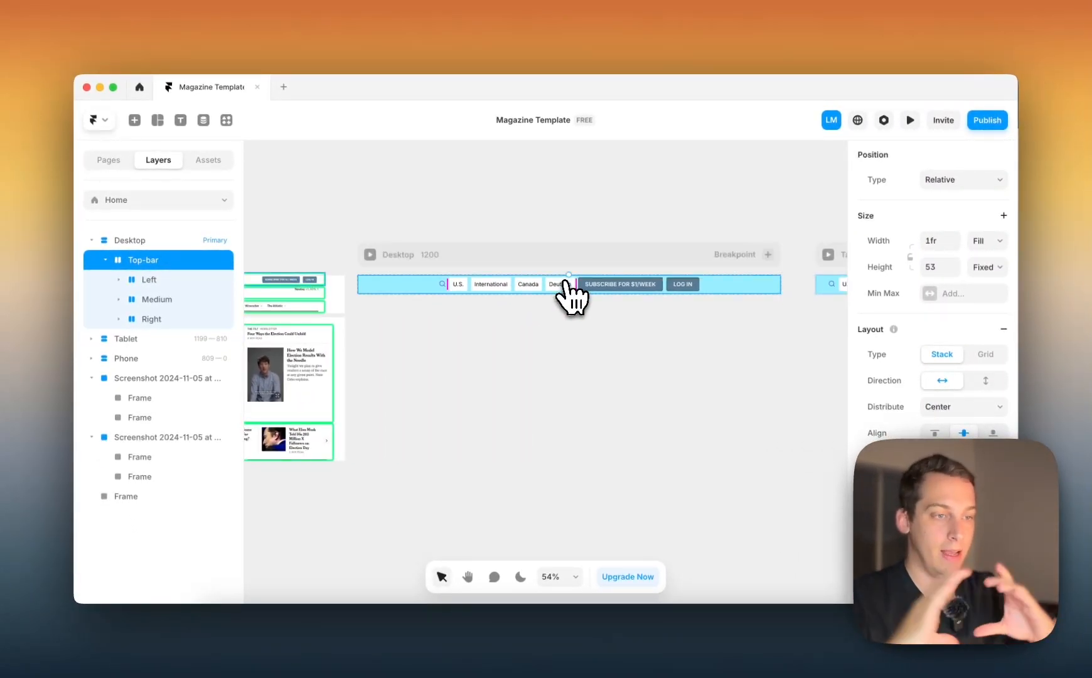
{"action": "scroll", "coordinate": [904, 383], "scroll_direction": "down", "scroll_amount": 2}
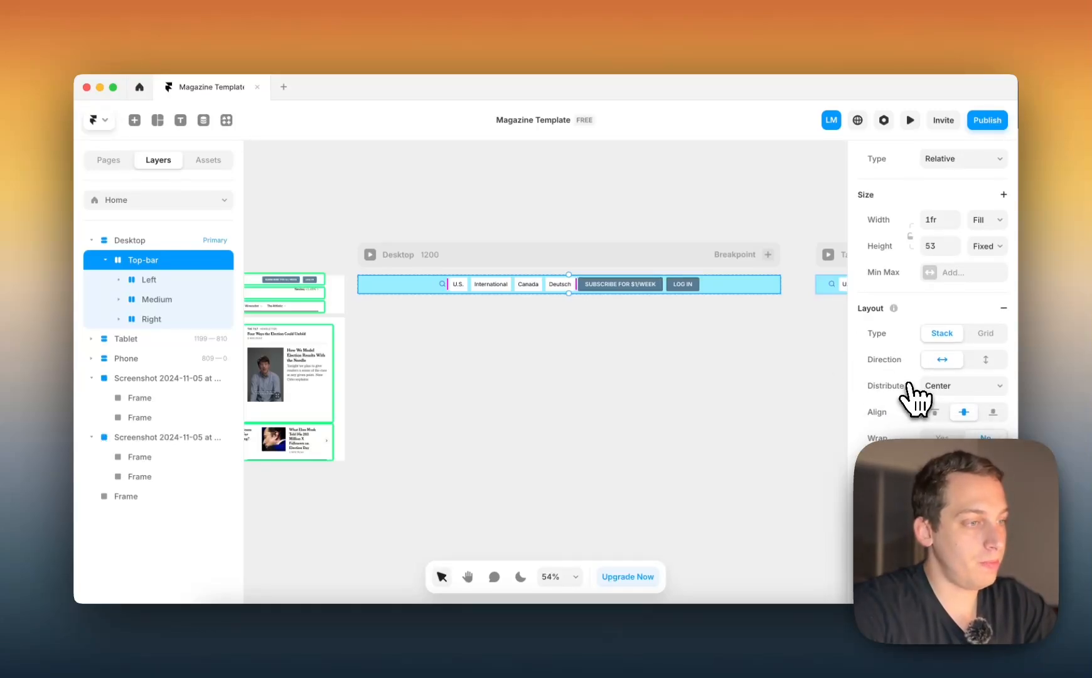
{"action": "left_click", "coordinate": [937, 389]}
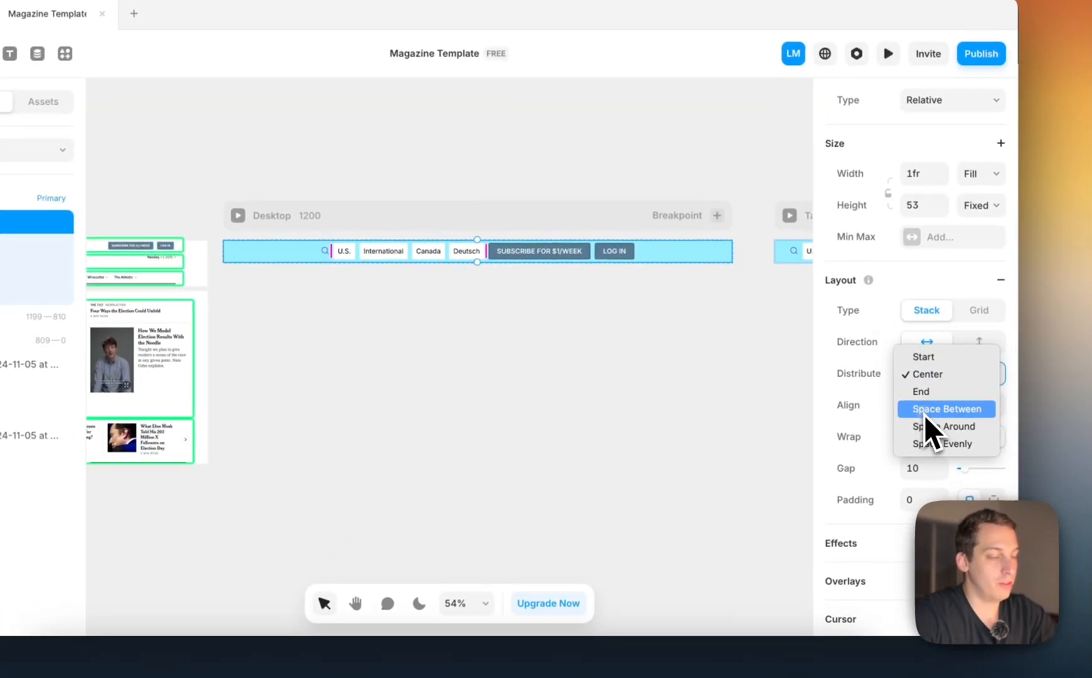
{"action": "left_click", "coordinate": [929, 410]}
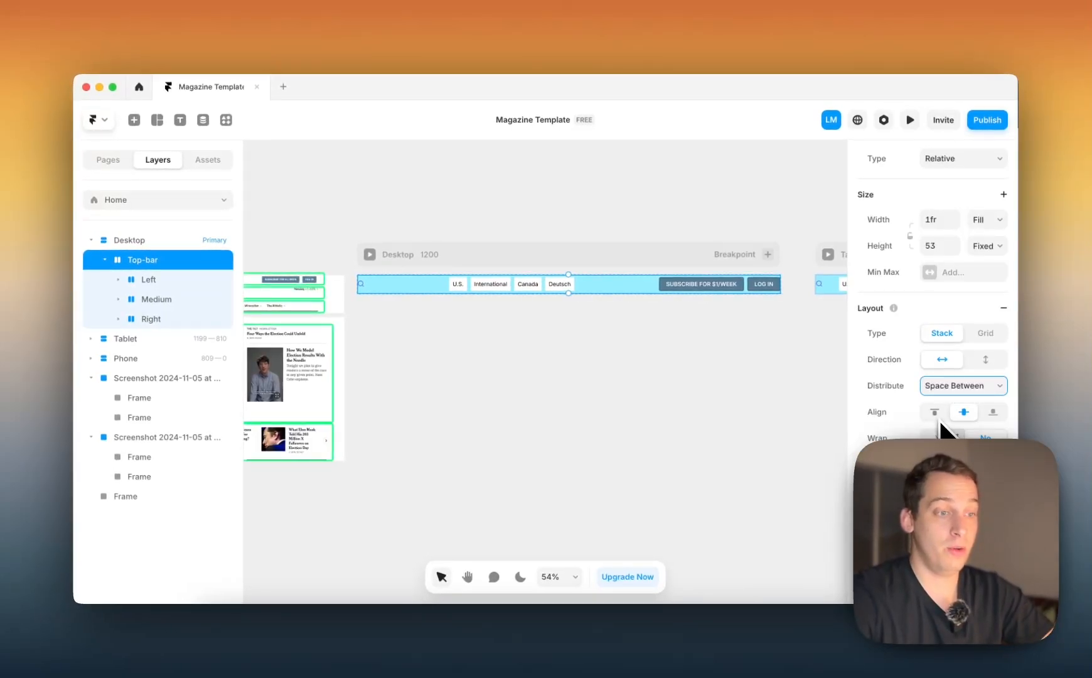
{"action": "scroll", "coordinate": [931, 406], "scroll_direction": "down", "scroll_amount": 1}
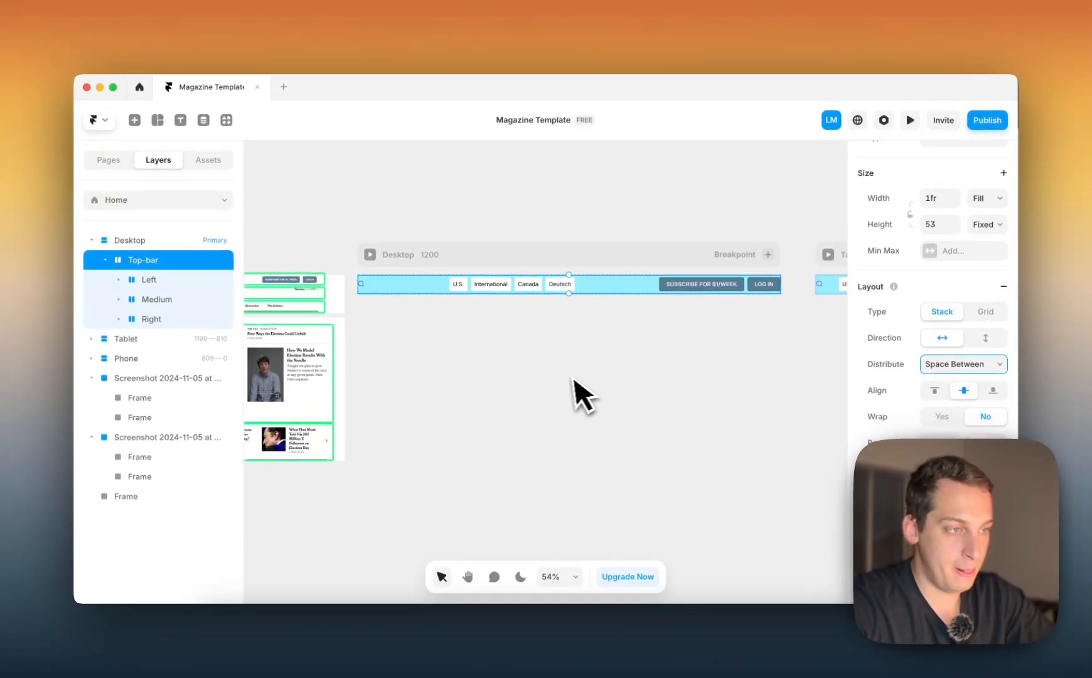
{"action": "scroll", "coordinate": [567, 376], "scroll_direction": "right", "scroll_amount": 7}
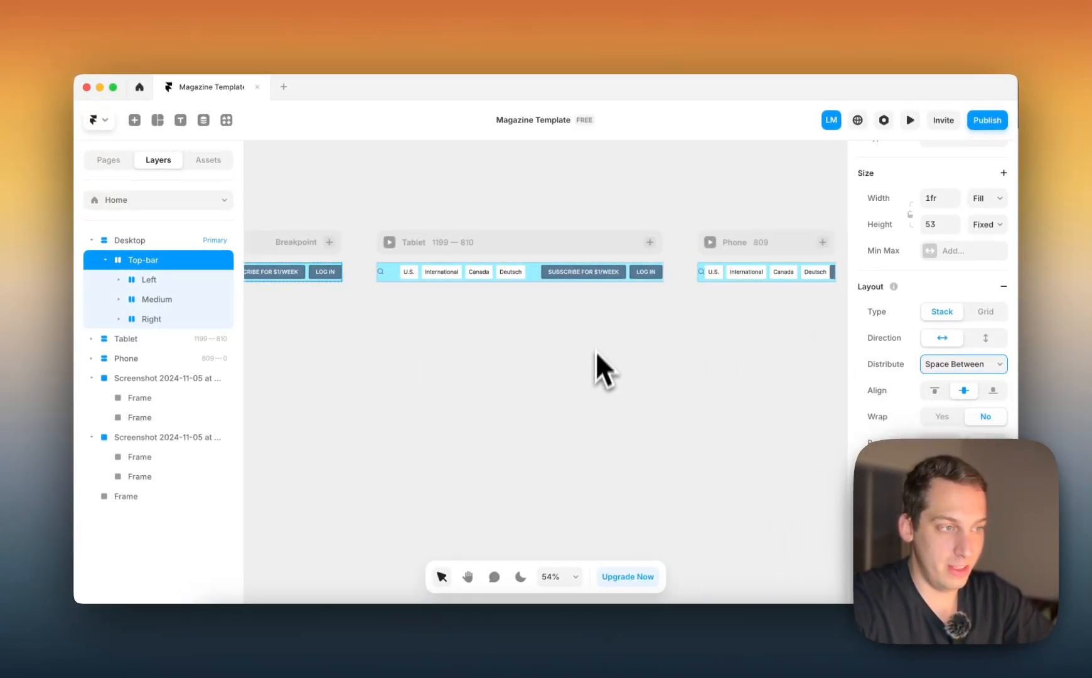
{"action": "scroll", "coordinate": [805, 267], "scroll_direction": "left", "scroll_amount": 6}
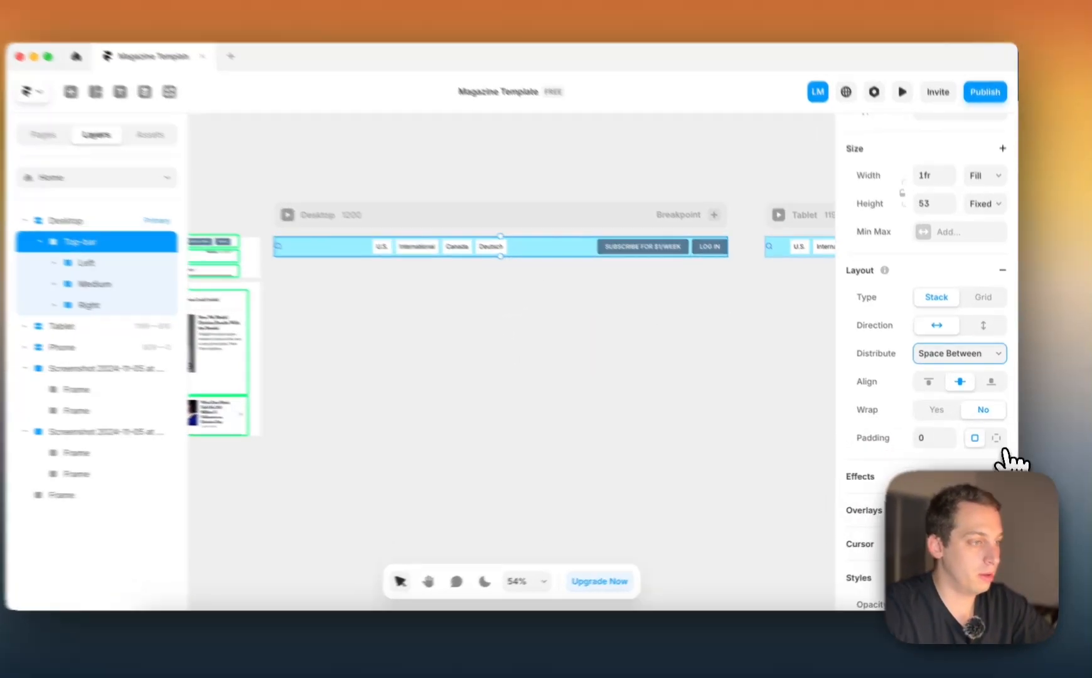
Give the Top-bar individual side paddings of 60 on the right and 60 on the left
{"action": "left_click", "coordinate": [998, 443]}
{"action": "left_click", "coordinate": [938, 460]}
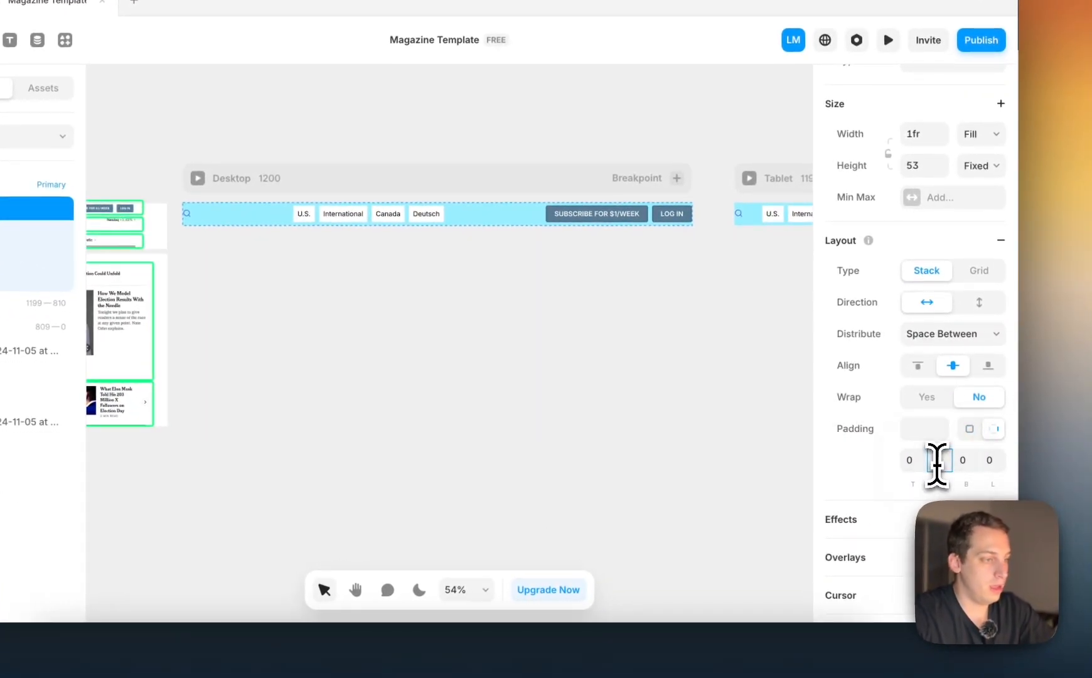
{"action": "key", "text": "shift+Up"}
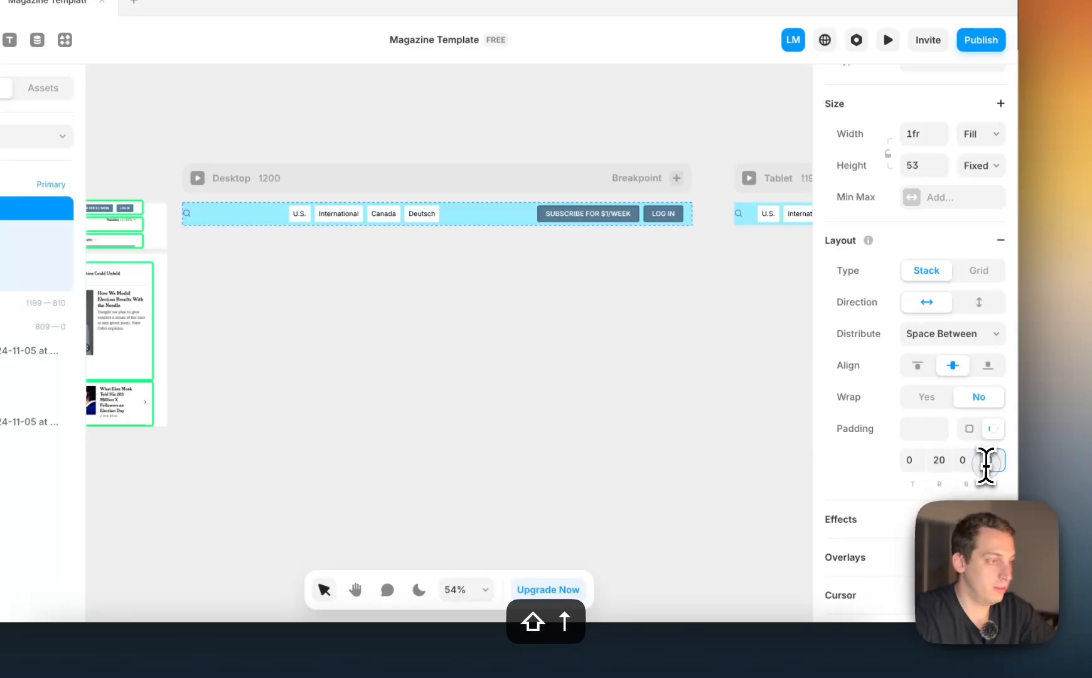
{"action": "scroll", "coordinate": [741, 383], "scroll_direction": "left", "scroll_amount": 9}
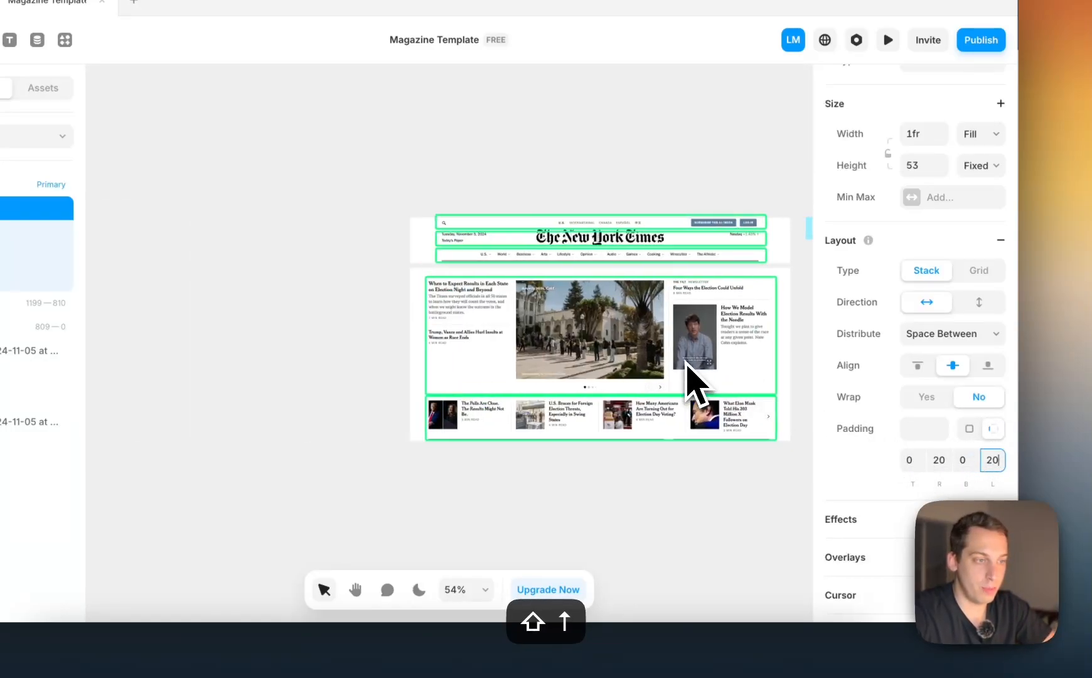
{"action": "scroll", "coordinate": [650, 355], "scroll_direction": "right", "scroll_amount": 7}
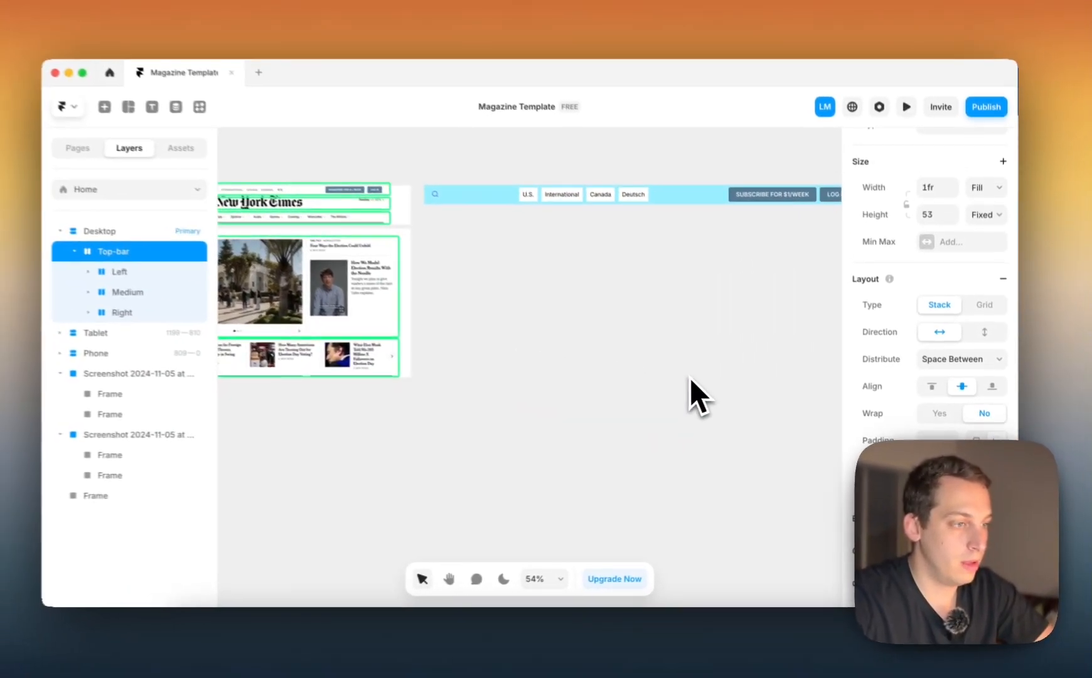
{"action": "key", "text": "shift+Up"}
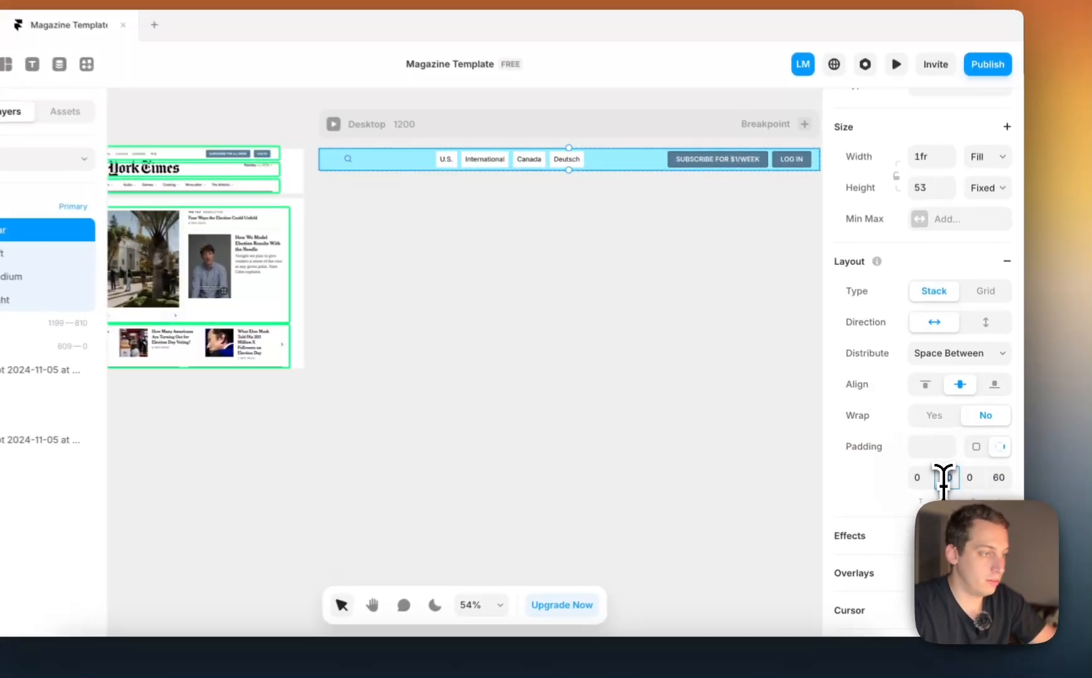
{"action": "key", "text": "shift+Up"}
{"action": "key", "text": "shift+Up"}
{"action": "key", "text": "shift+Up"}
{"action": "key", "text": "shift+Up"}
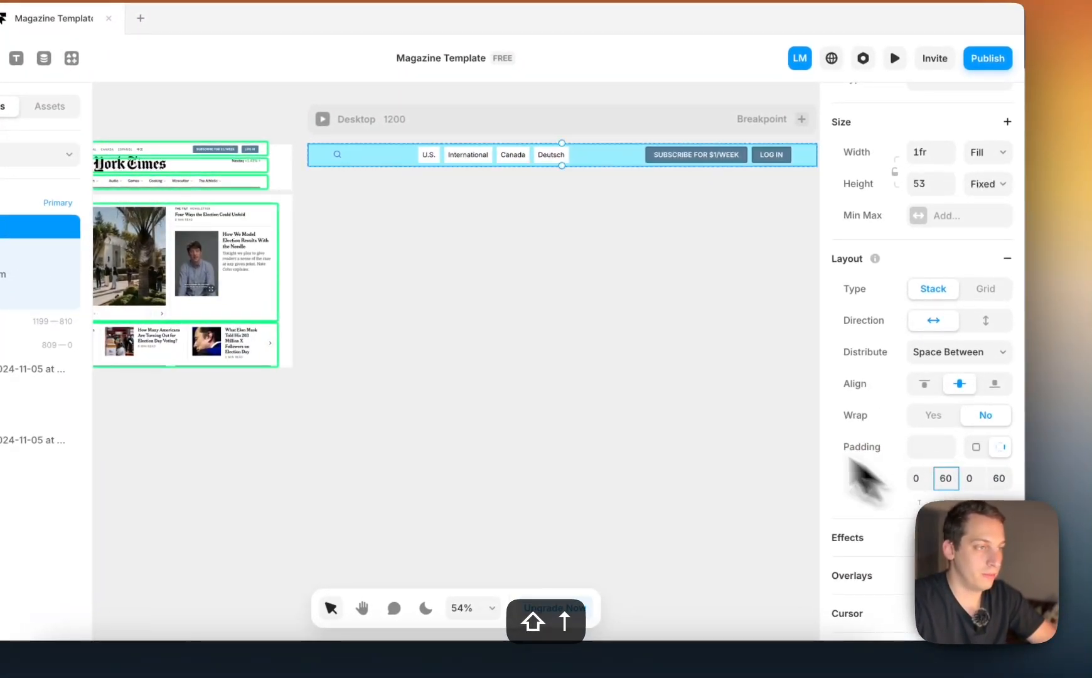
{"action": "left_click", "coordinate": [681, 353]}
Remove the light blue fill from the Top-bar and from its Left stack
{"action": "scroll", "coordinate": [681, 353], "scroll_direction": "right", "scroll_amount": 1}
{"action": "scroll", "coordinate": [681, 353], "scroll_direction": "right", "scroll_amount": 1}
{"action": "scroll", "coordinate": [681, 353], "scroll_direction": "left", "scroll_amount": 5}
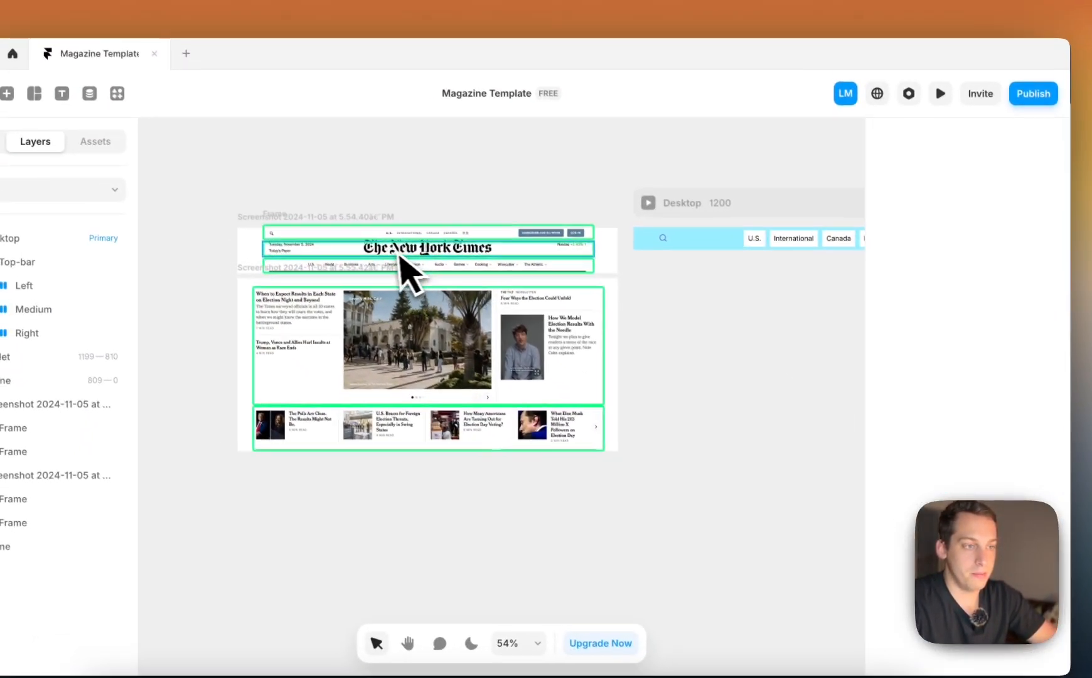
{"action": "scroll", "coordinate": [408, 263], "scroll_direction": "right", "scroll_amount": 3}
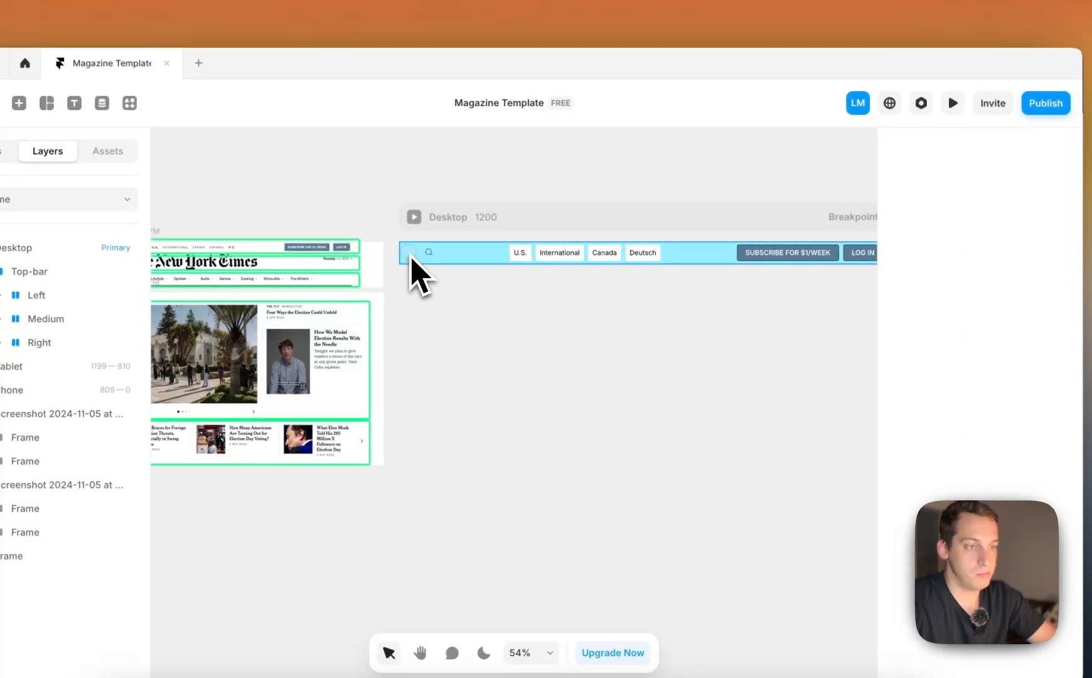
{"action": "left_click", "coordinate": [409, 254]}
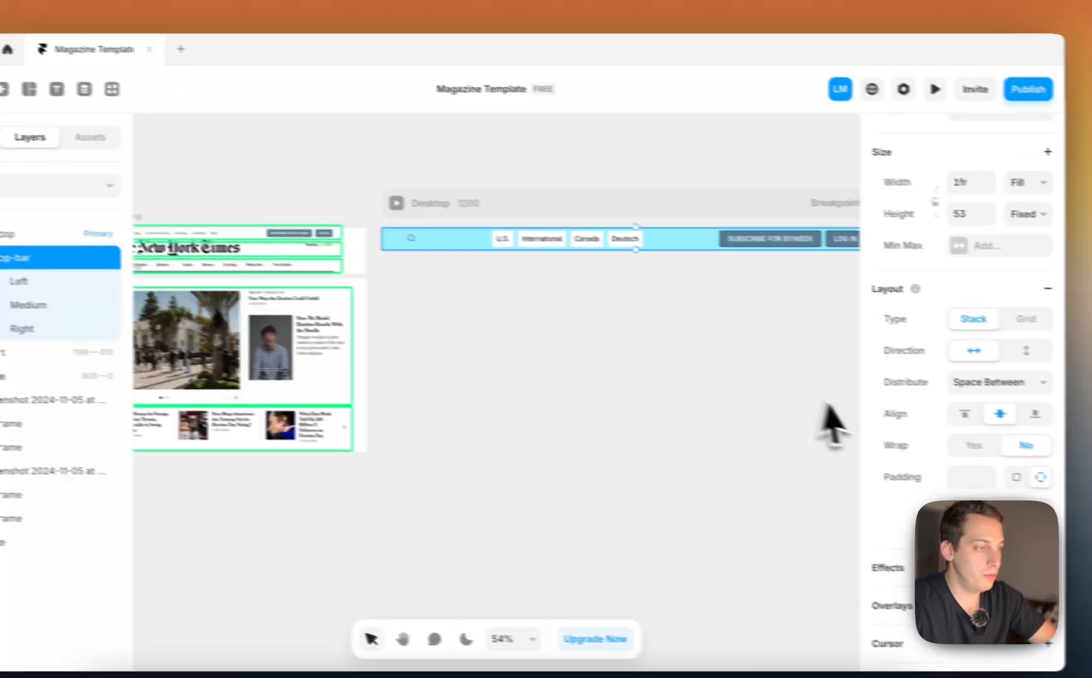
{"action": "scroll", "coordinate": [940, 435], "scroll_direction": "down", "scroll_amount": 6}
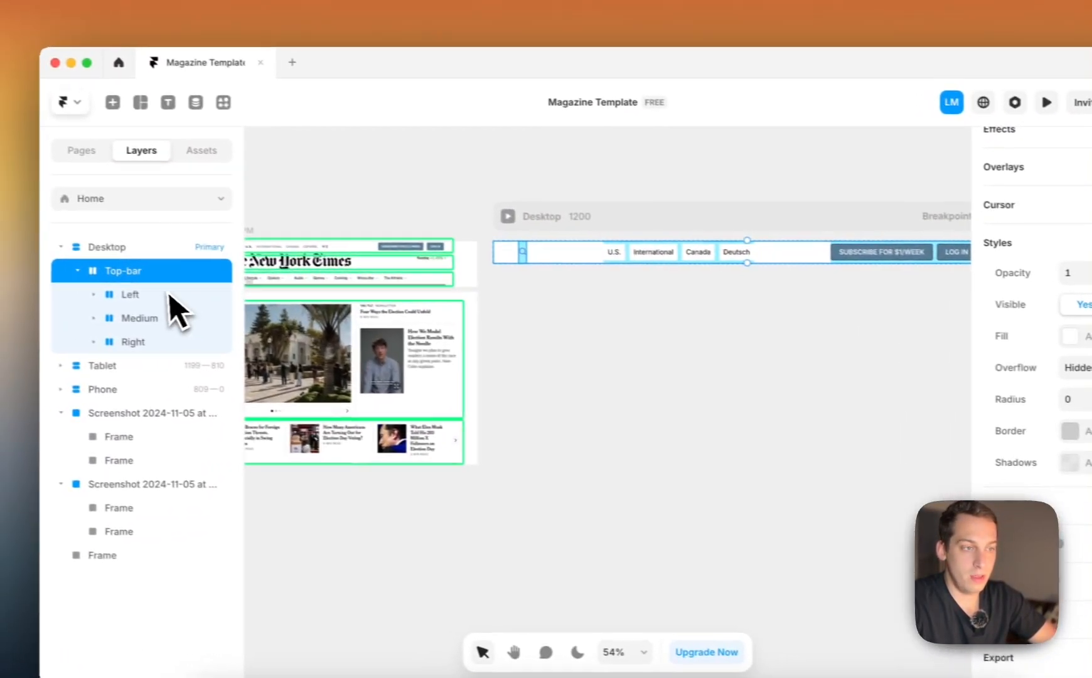
{"action": "left_click", "coordinate": [171, 295]}
{"action": "scroll", "coordinate": [999, 458], "scroll_direction": "down", "scroll_amount": 4}
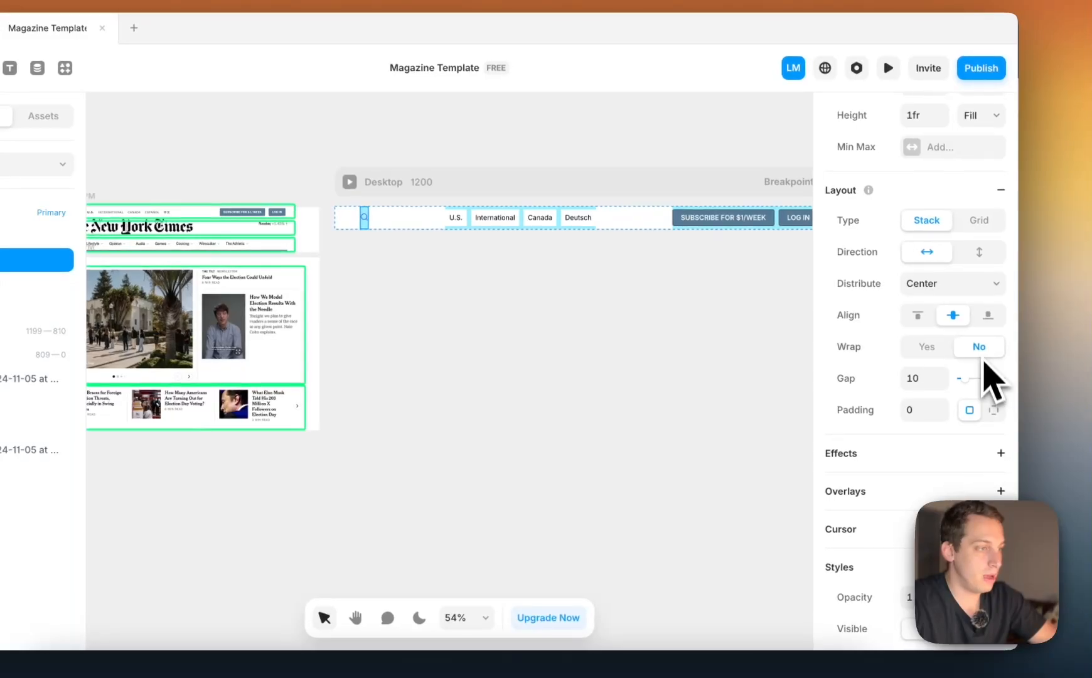
{"action": "scroll", "coordinate": [989, 371], "scroll_direction": "down", "scroll_amount": 5}
{"action": "left_click", "coordinate": [992, 347]}
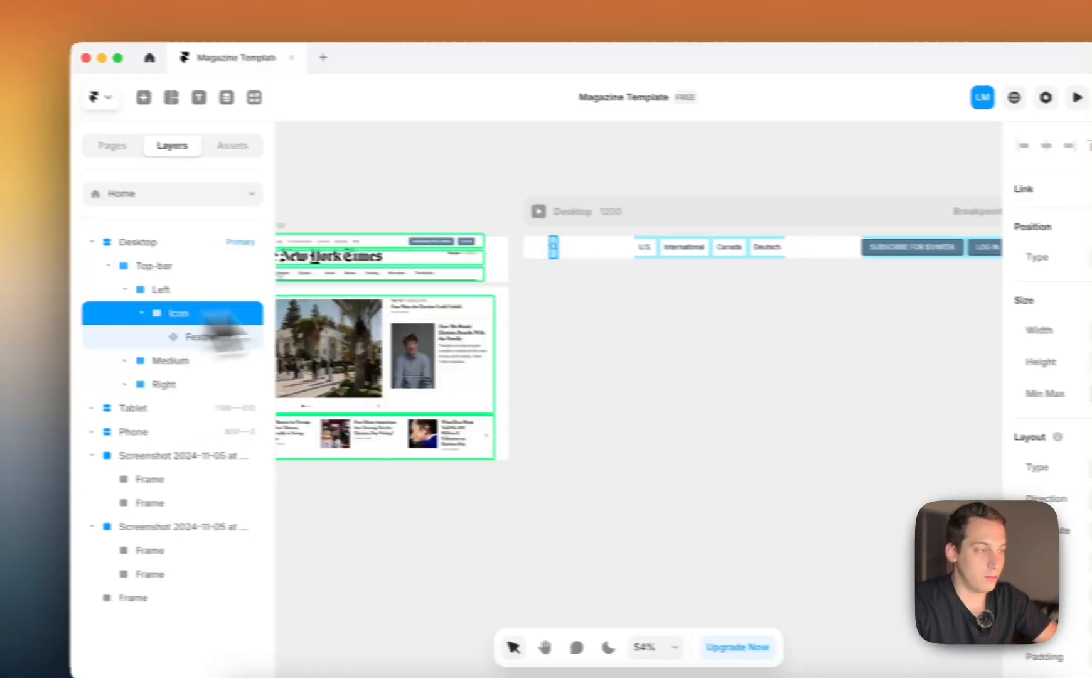
Remove the #99EEFF fill from the Icon stack and from the Medium and Right stacks
{"action": "scroll", "coordinate": [908, 414], "scroll_direction": "down", "scroll_amount": 3}
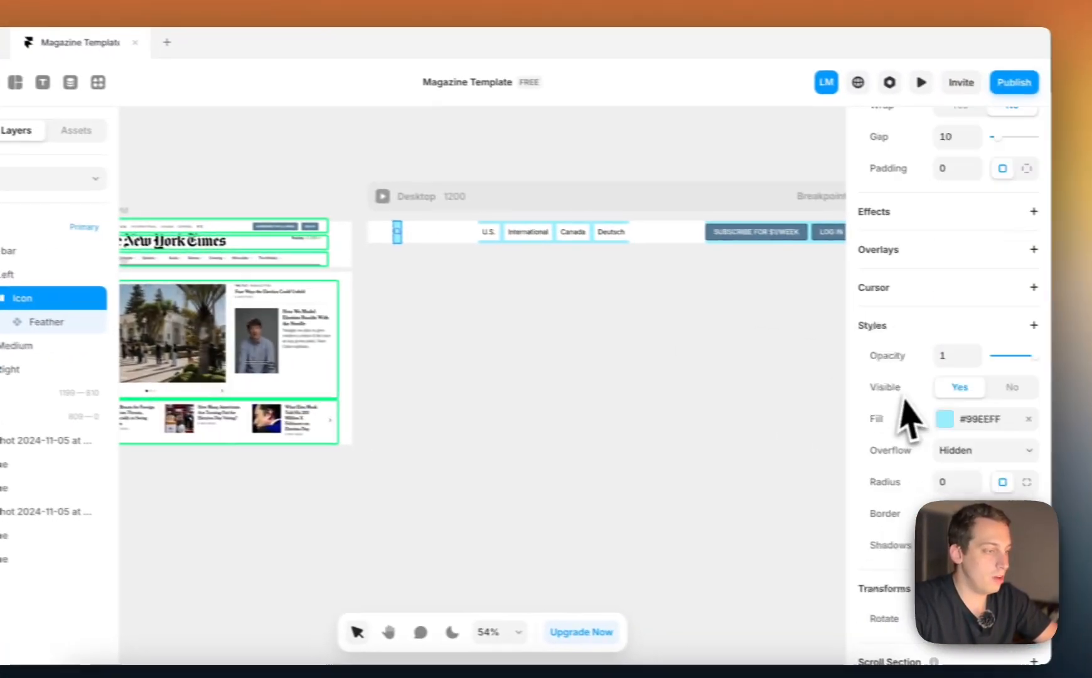
{"action": "scroll", "coordinate": [1006, 354], "scroll_direction": "down", "scroll_amount": 3}
{"action": "left_click", "coordinate": [995, 281]}
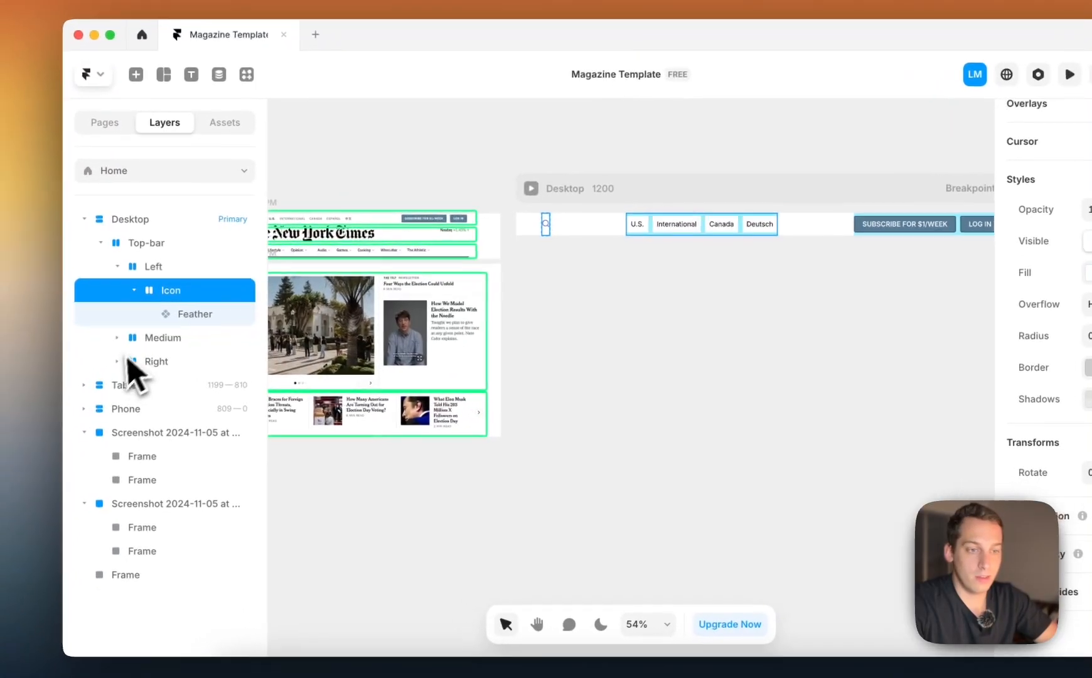
{"action": "left_click", "coordinate": [0, 353]}
{"action": "left_click", "coordinate": [178, 363], "text": "shift"}
{"action": "scroll", "coordinate": [1074, 489], "scroll_direction": "down", "scroll_amount": 10}
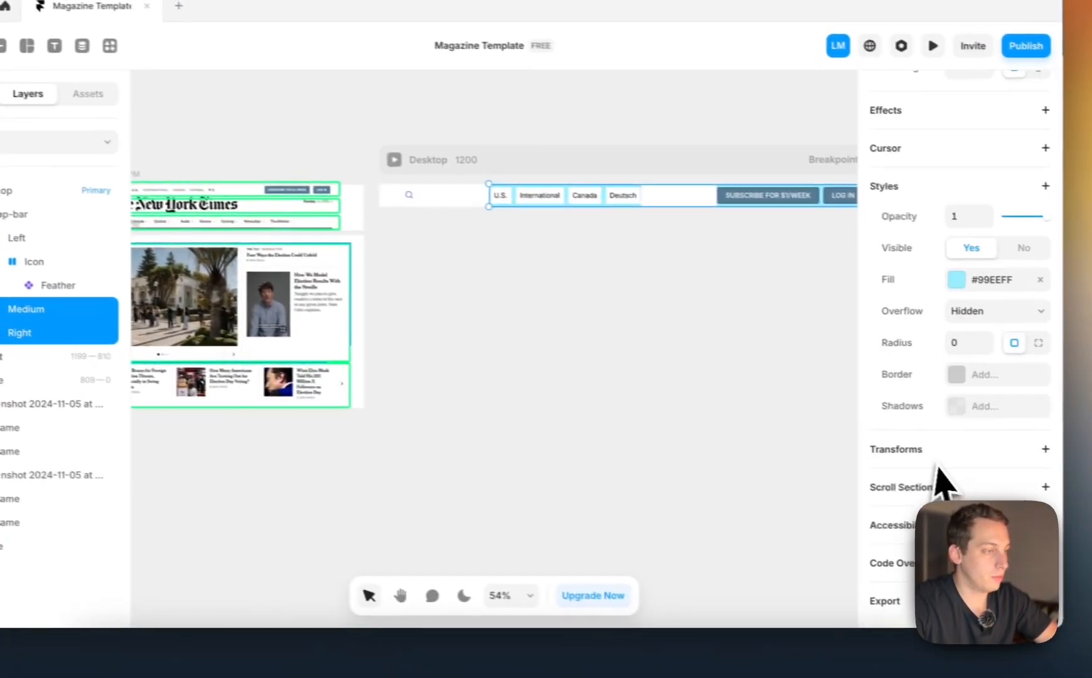
{"action": "left_click", "coordinate": [998, 307]}
Remove the light blue fill from the Navpoints stack inside Medium
{"action": "left_click", "coordinate": [0, 333]}
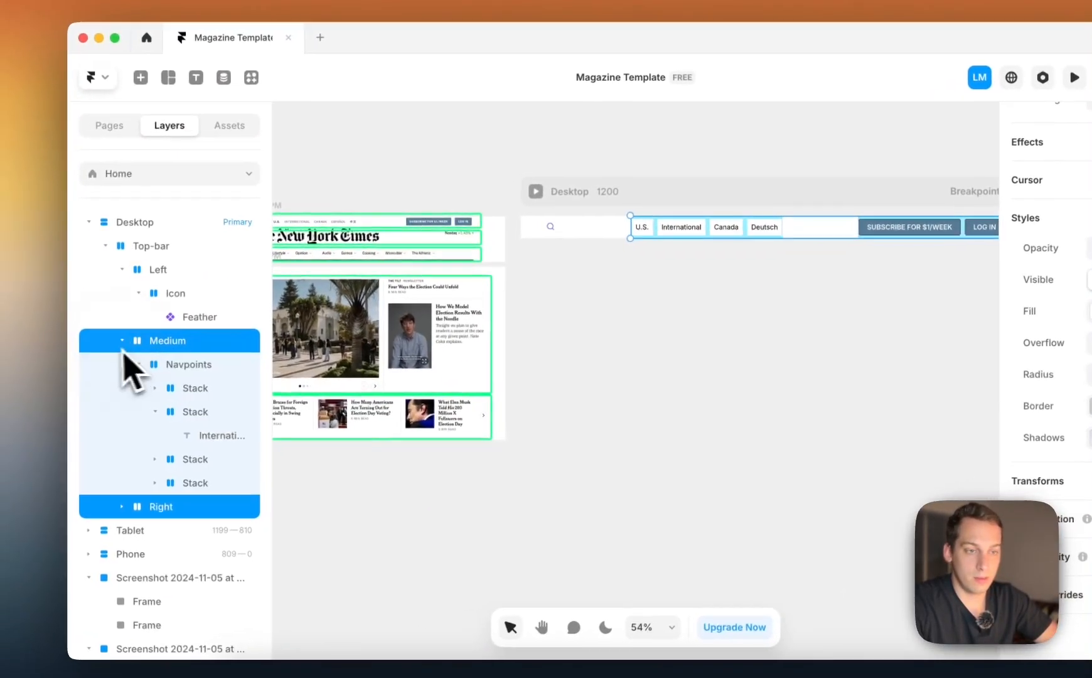
{"action": "left_click", "coordinate": [19, 358]}
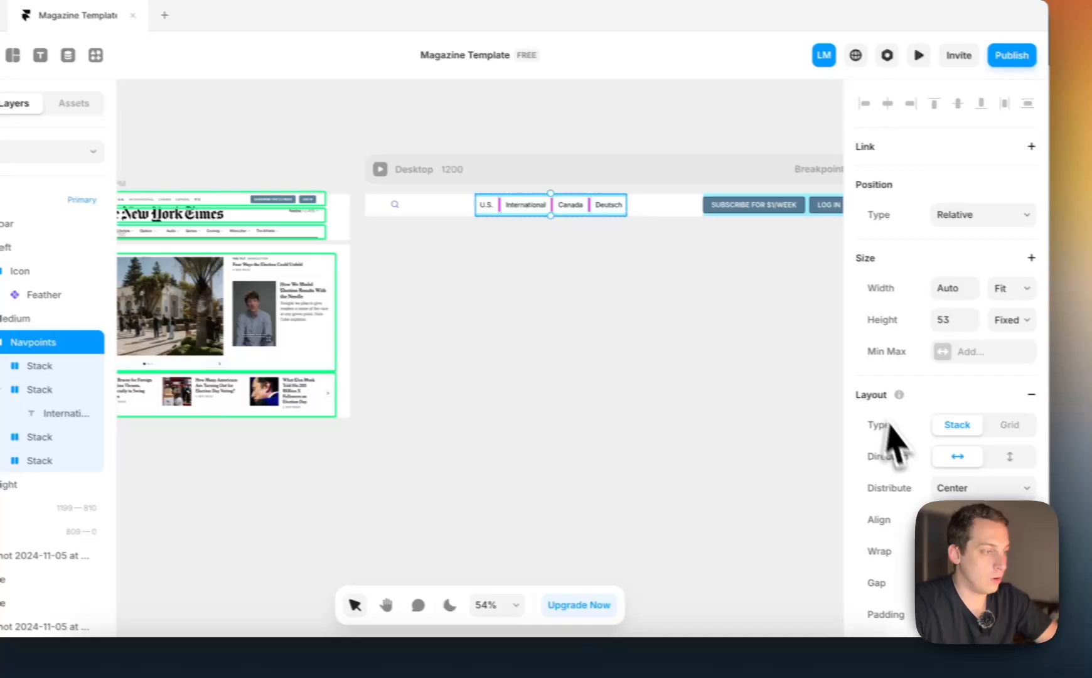
{"action": "scroll", "coordinate": [1061, 471], "scroll_direction": "down", "scroll_amount": 8}
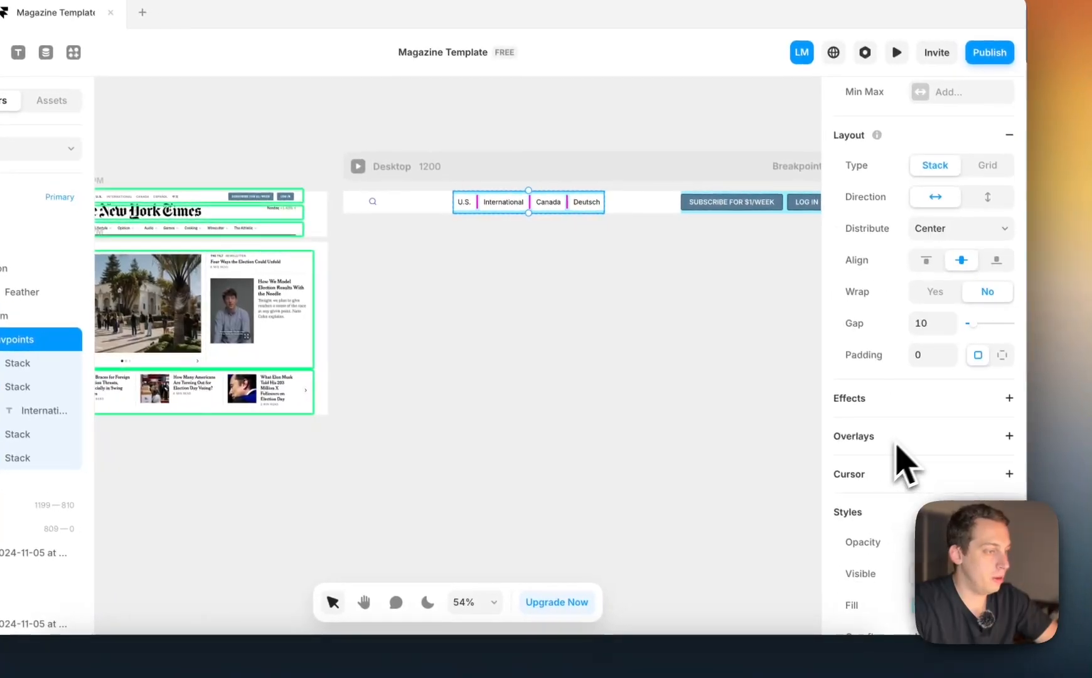
{"action": "left_click", "coordinate": [995, 440]}
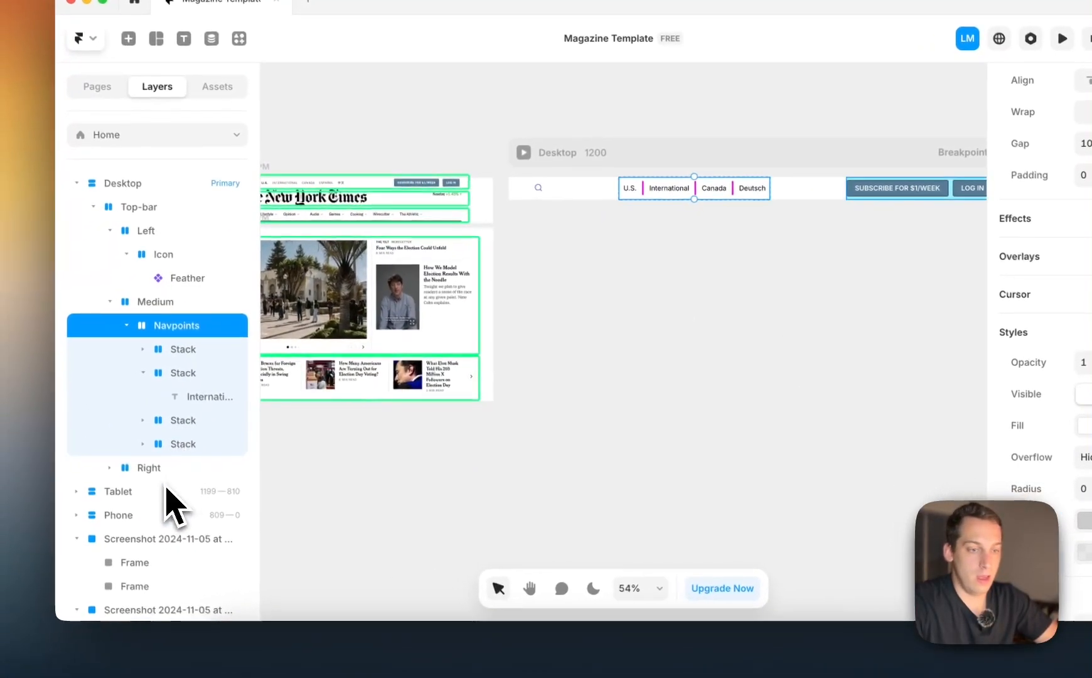
Remove the #99EEFF fill from the CTA stack inside the Right stack and deselect it
{"action": "left_click", "coordinate": [182, 467]}
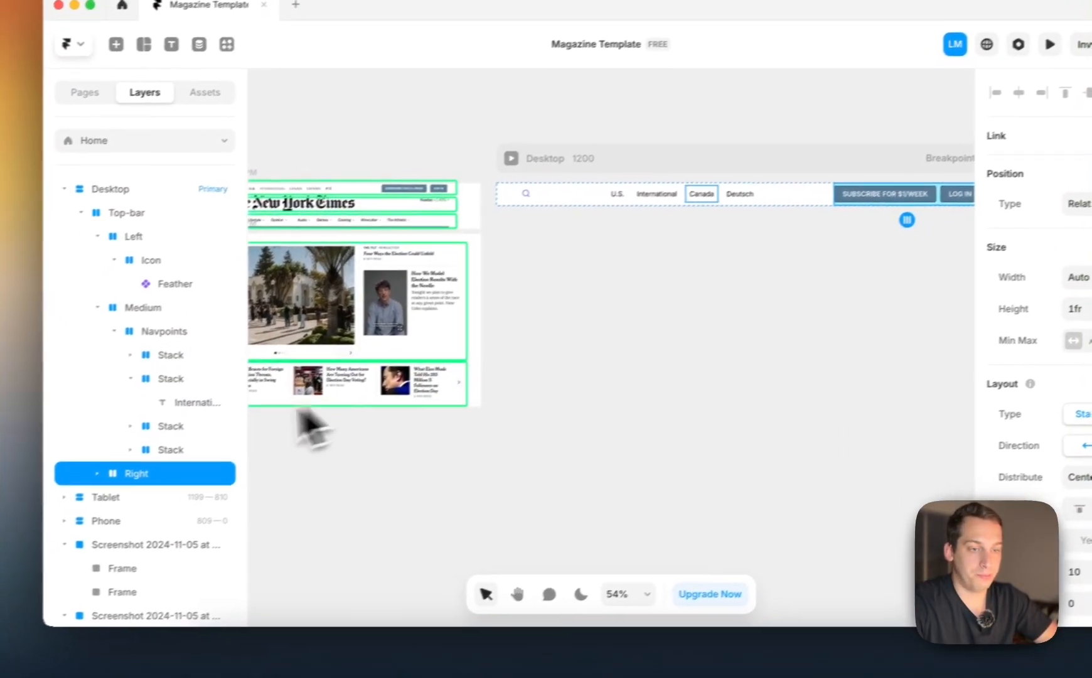
{"action": "scroll", "coordinate": [1091, 371], "scroll_direction": "down", "scroll_amount": 8}
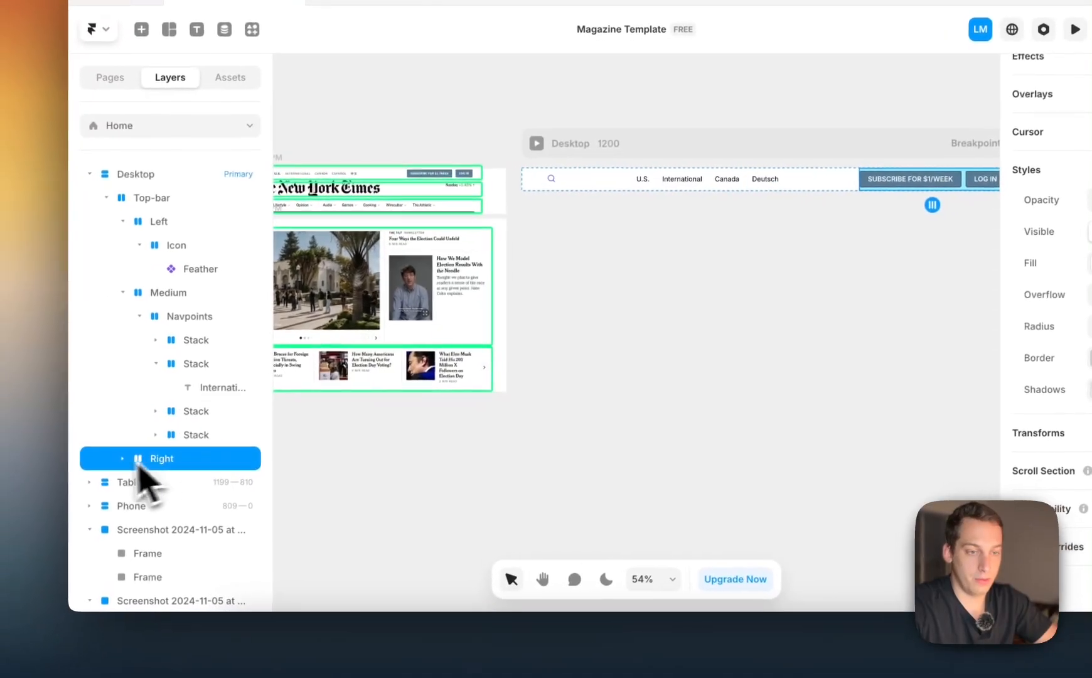
{"action": "left_click", "coordinate": [128, 457]}
{"action": "left_click", "coordinate": [213, 552]}
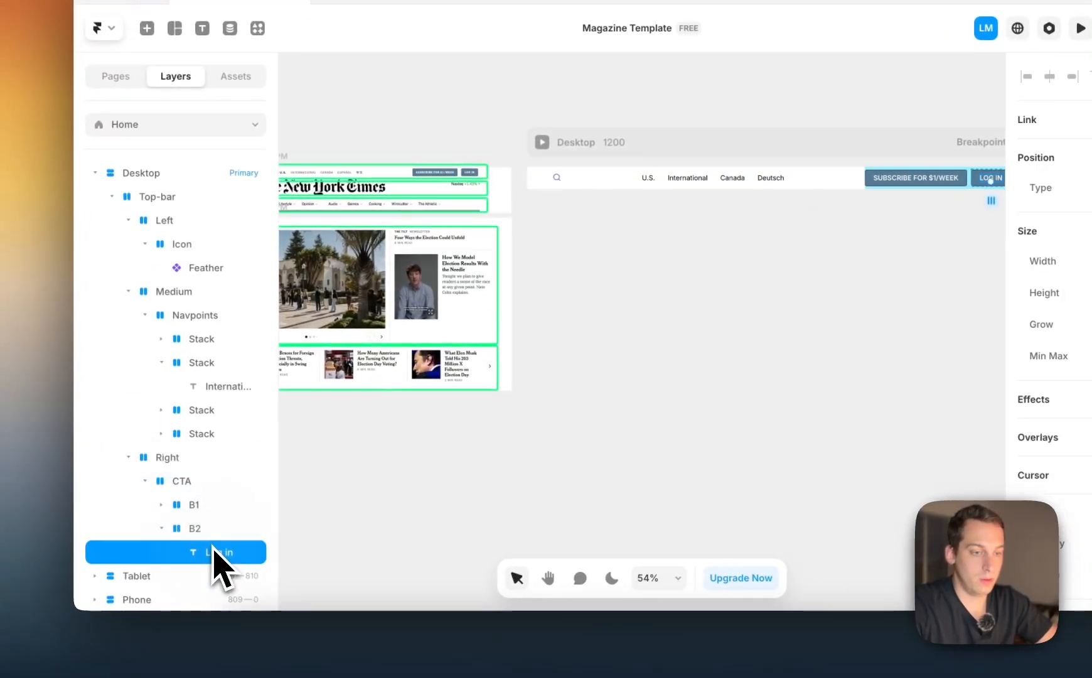
{"action": "left_click", "coordinate": [195, 481]}
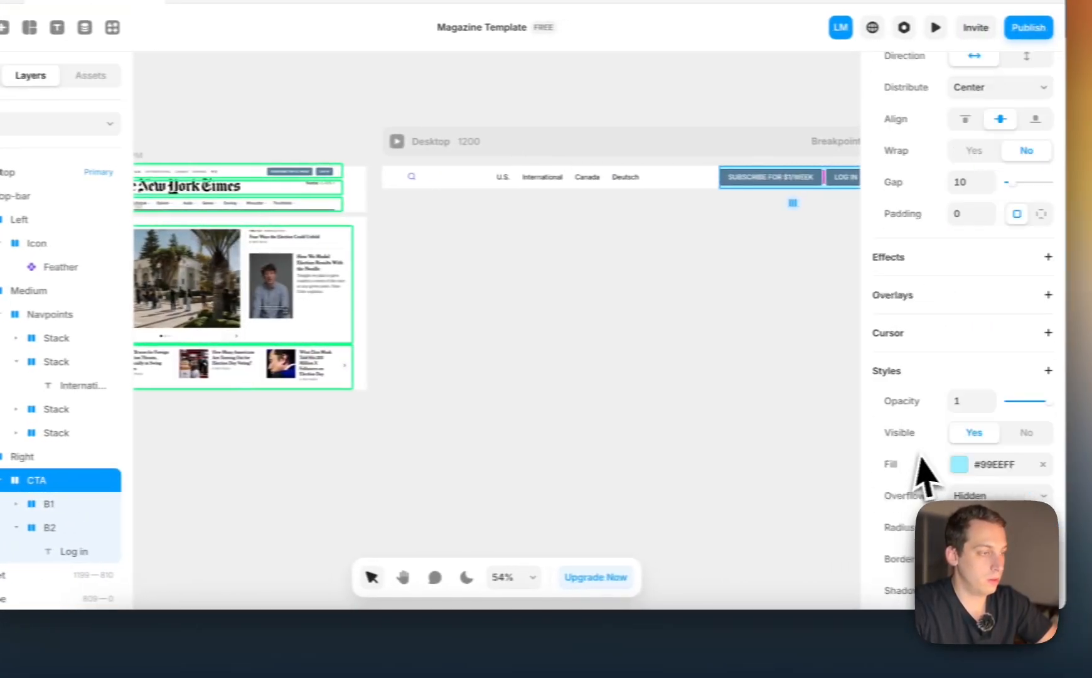
{"action": "scroll", "coordinate": [1055, 471], "scroll_direction": "down", "scroll_amount": 4}
{"action": "left_click", "coordinate": [997, 278]}
{"action": "left_click", "coordinate": [713, 300]}
Compare the top bar with the reference screenshot, then switch to the browser and examine the header links on nytimes.com
{"action": "scroll", "coordinate": [713, 300], "scroll_direction": "right", "scroll_amount": 2}
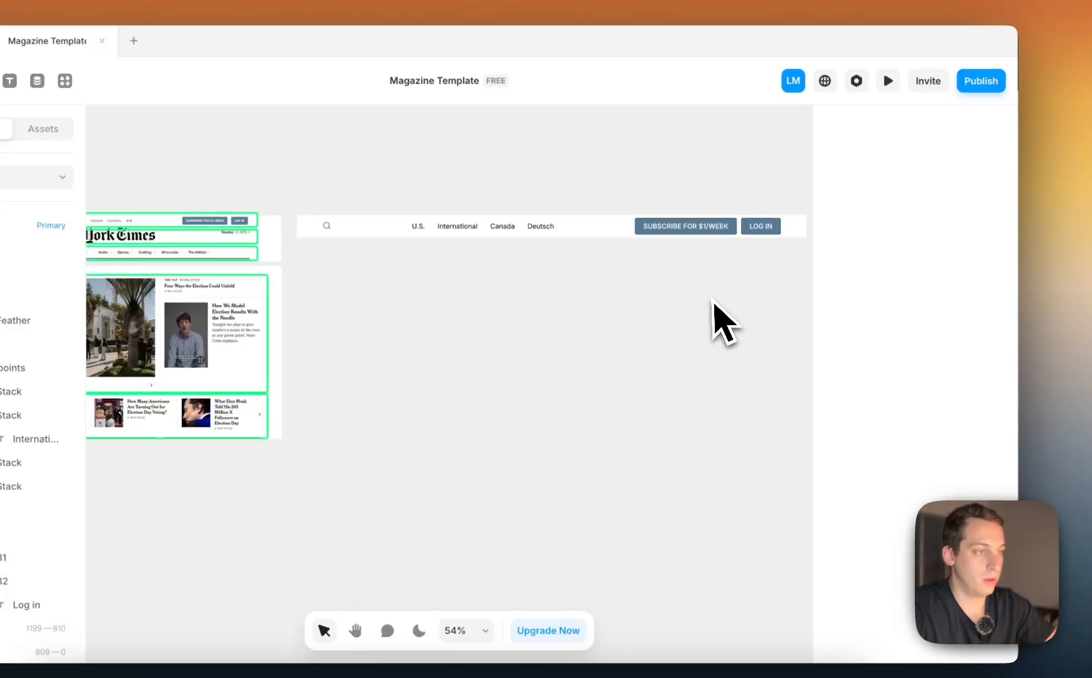
{"action": "scroll", "coordinate": [713, 300], "scroll_direction": "left", "scroll_amount": 3}
{"action": "scroll", "coordinate": [712, 301], "scroll_direction": "left", "scroll_amount": 4}
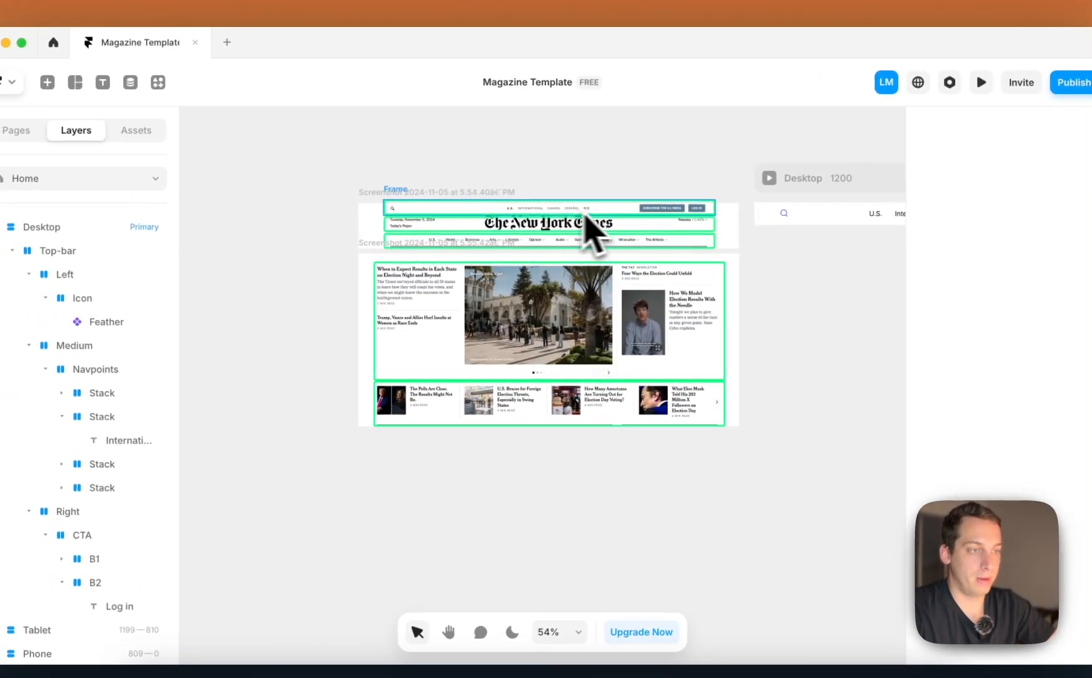
{"action": "scroll", "coordinate": [443, 205], "scroll_direction": "up", "scroll_amount": 5}
{"action": "scroll", "coordinate": [442, 205], "scroll_direction": "right", "scroll_amount": 1}
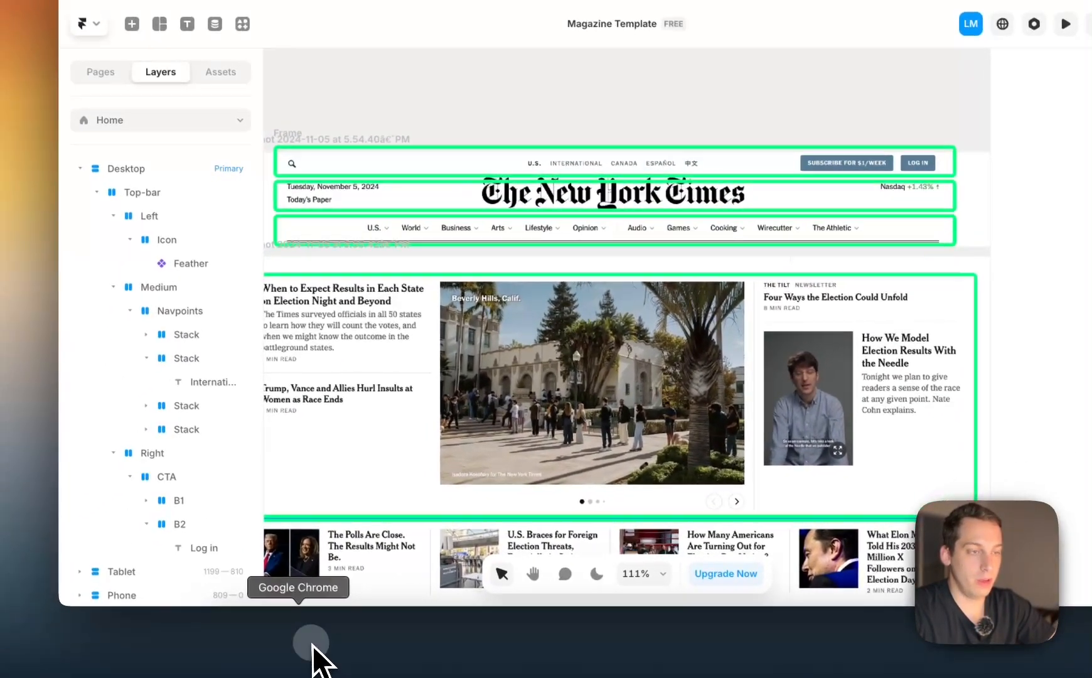
{"action": "left_click", "coordinate": [312, 645]}
{"action": "scroll", "coordinate": [274, 309], "scroll_direction": "up", "scroll_amount": 6}
{"action": "scroll", "coordinate": [274, 326], "scroll_direction": "up", "scroll_amount": 10}
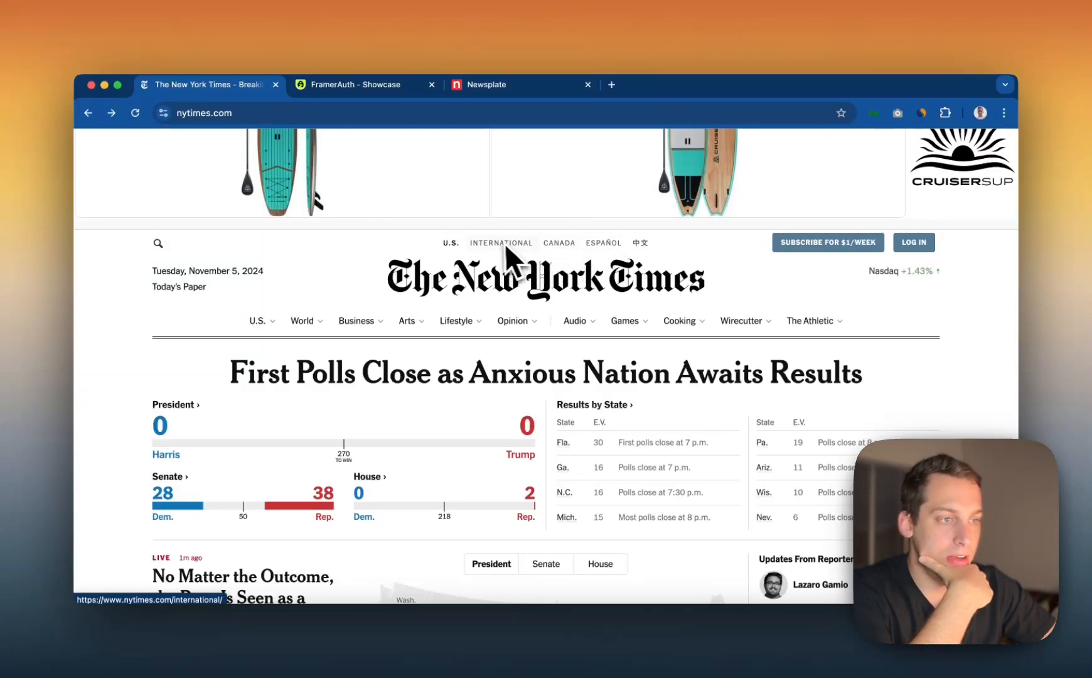
Examine the International and Canada links in the nytimes.com header up close and switch back to Framer
{"action": "scroll", "coordinate": [555, 243], "scroll_direction": "up", "scroll_amount": 5}
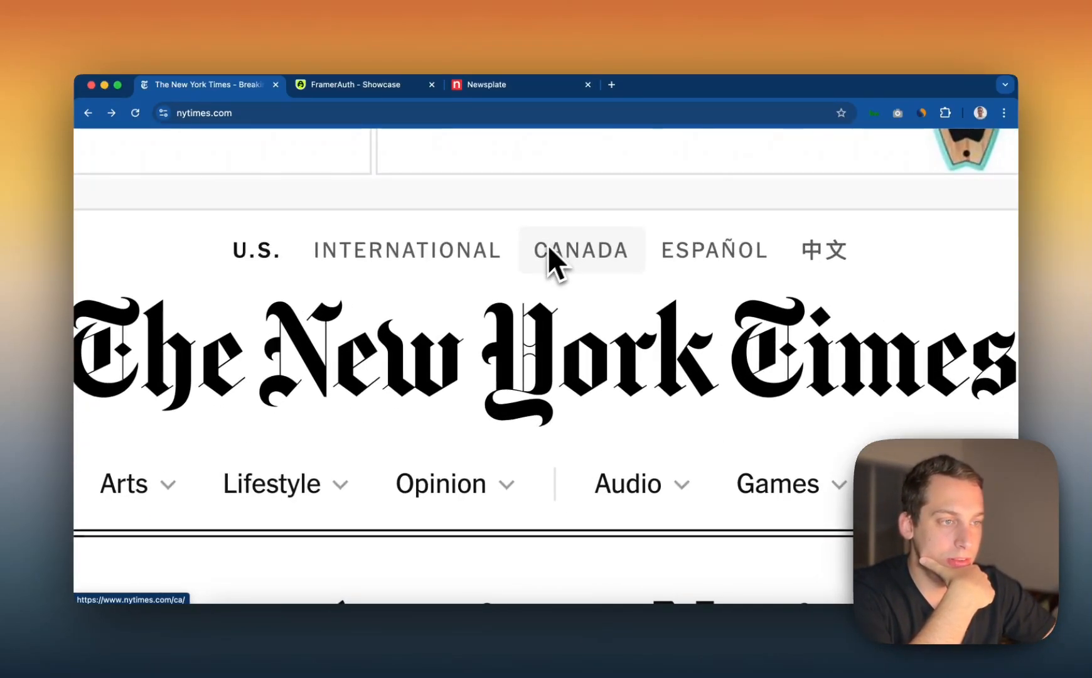
{"action": "scroll", "coordinate": [533, 264], "scroll_direction": "down", "scroll_amount": 5}
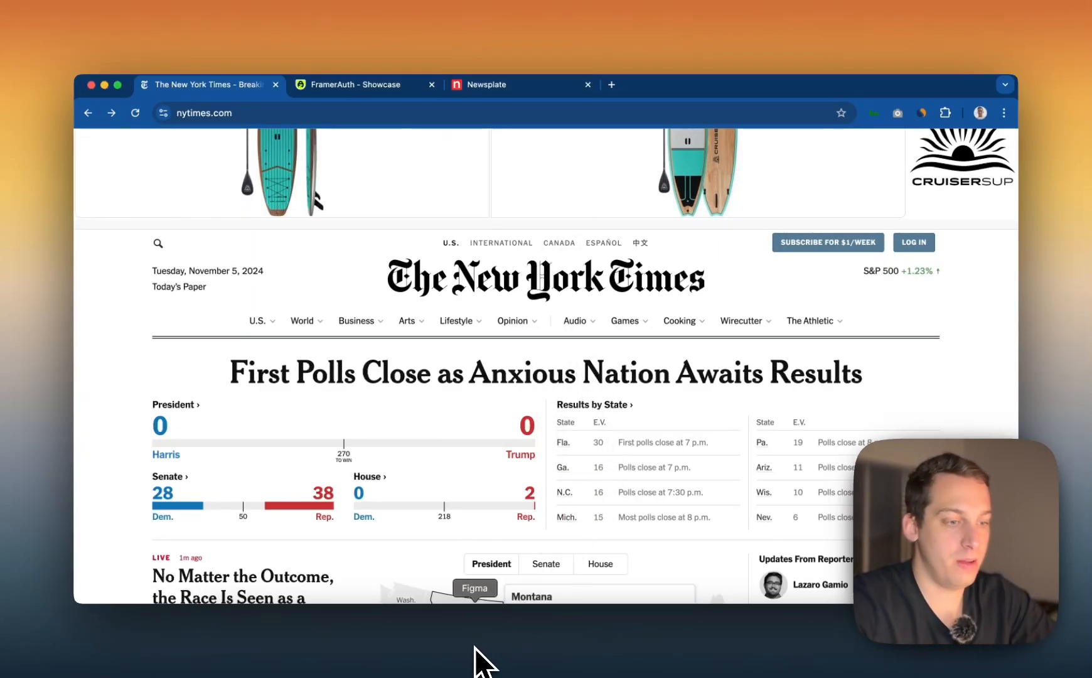
{"action": "left_click", "coordinate": [499, 656]}
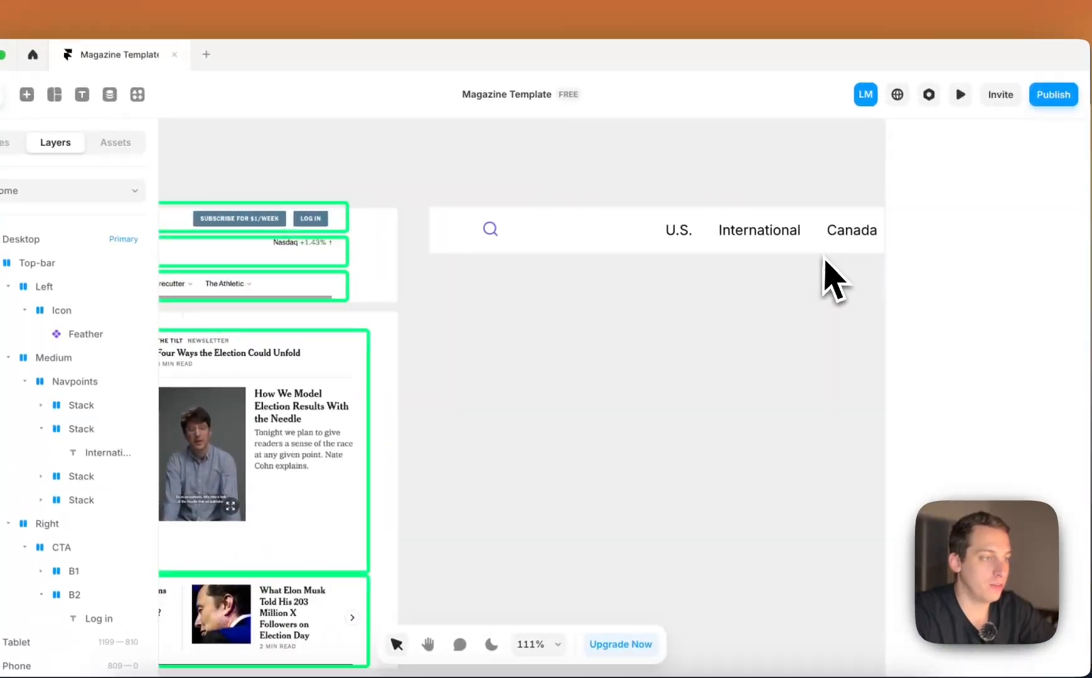
Turn the stack around the U.S. link in Navpoints into a component named "Navigation Point"
{"action": "left_click", "coordinate": [439, 280]}
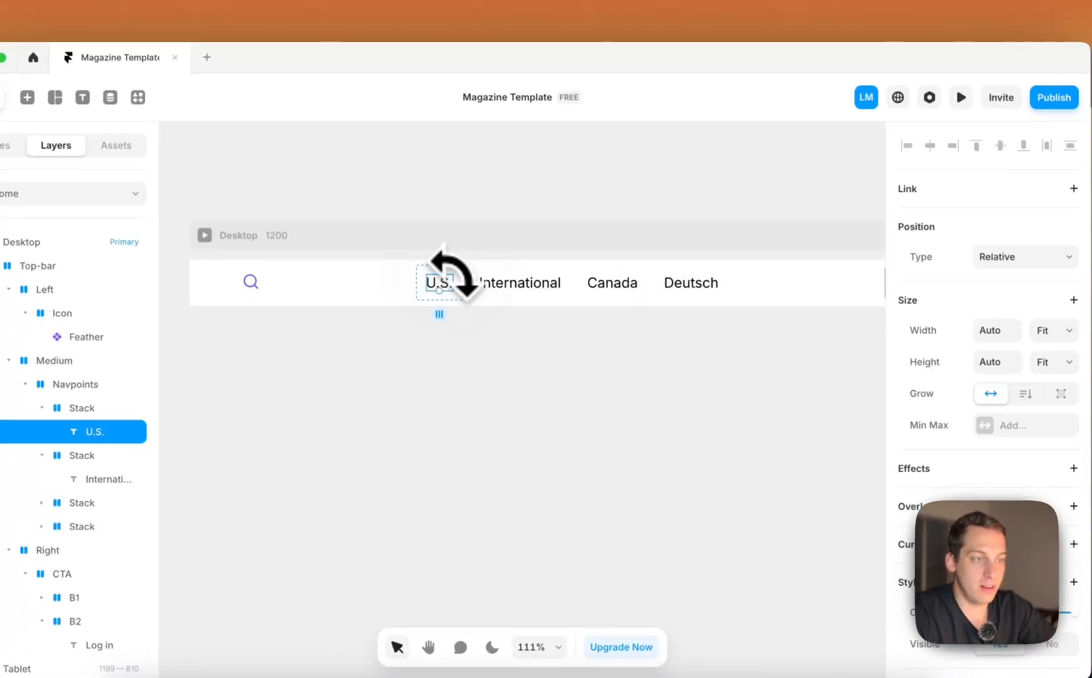
{"action": "left_click", "coordinate": [116, 408]}
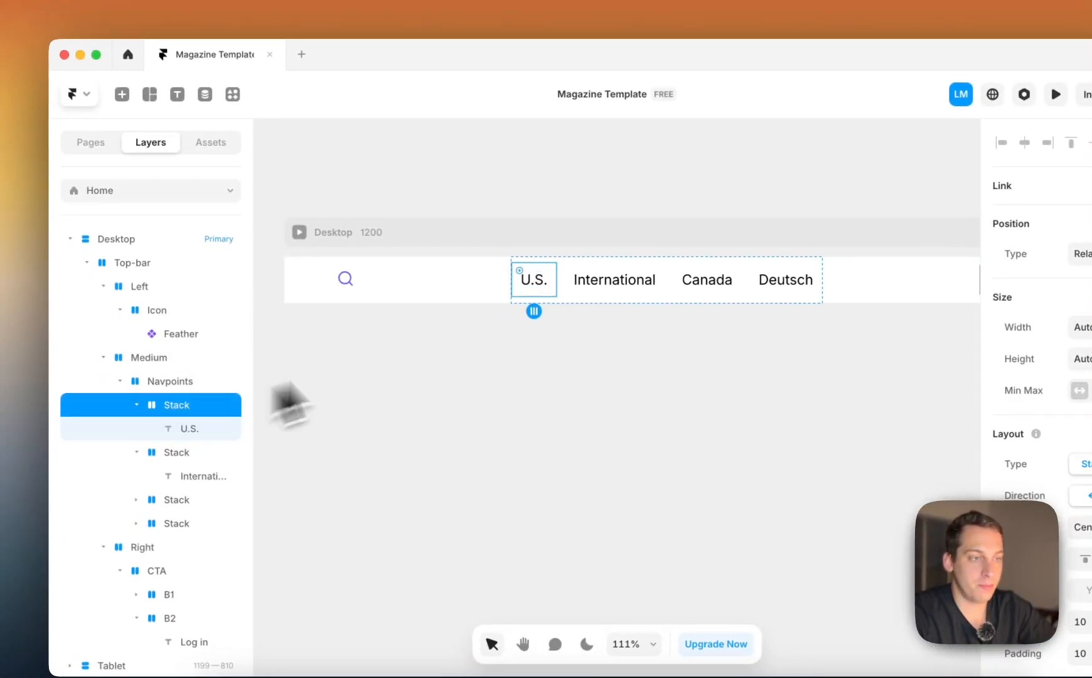
{"action": "right_click", "coordinate": [553, 295]}
{"action": "left_click", "coordinate": [600, 199]}
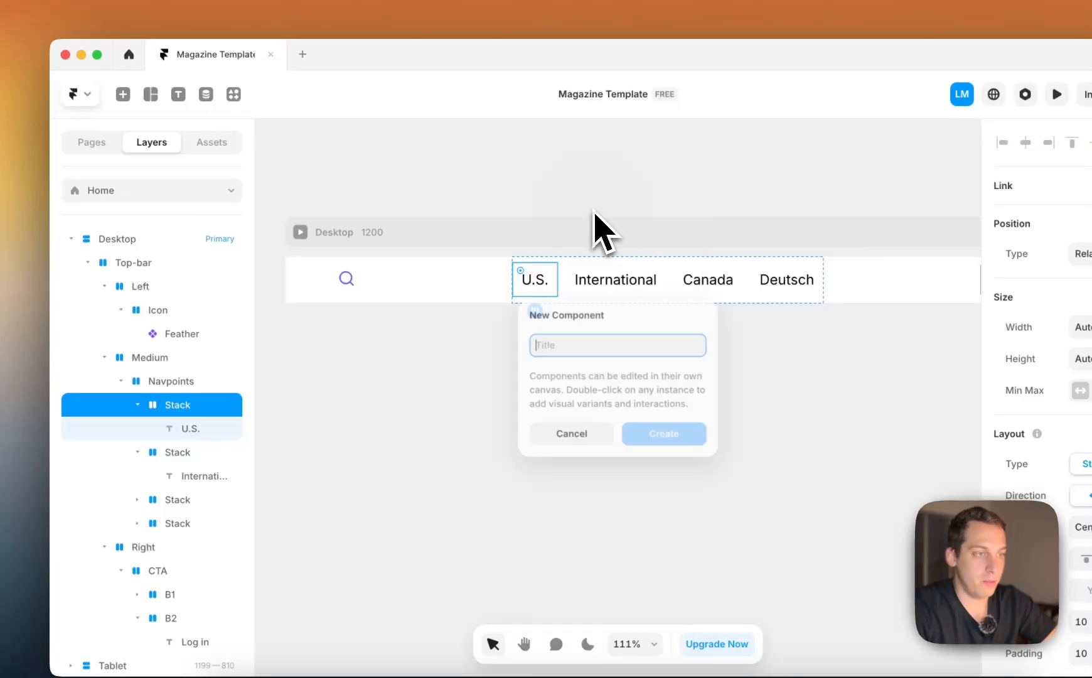
{"action": "type", "text": "Na"}
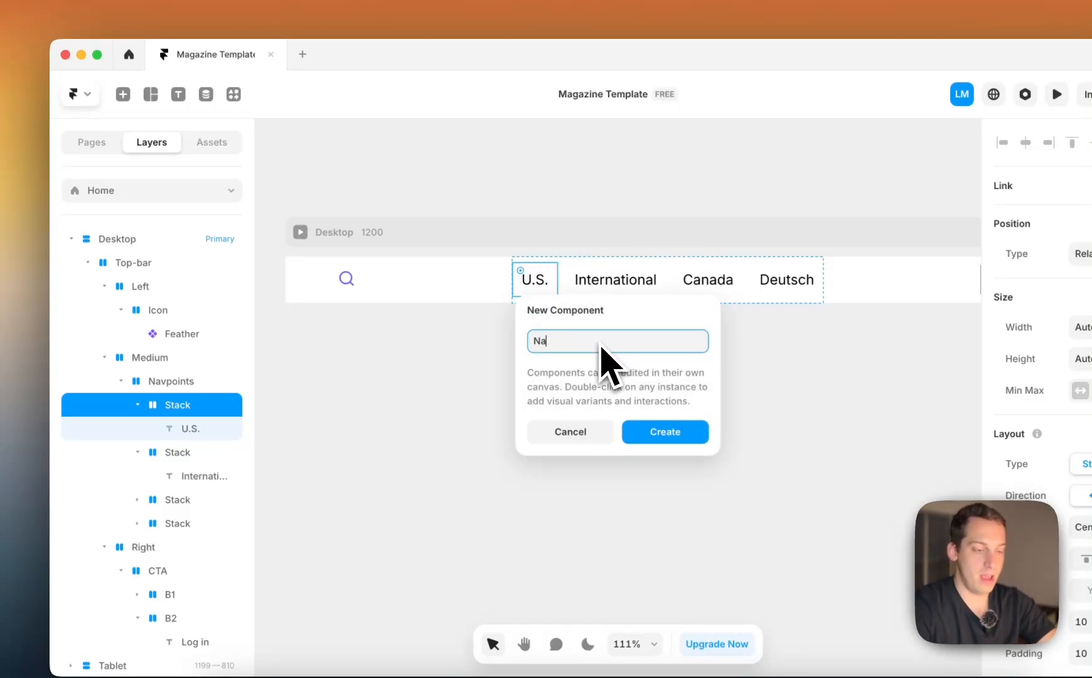
{"action": "type", "text": "viag"}
{"action": "key", "text": "BackSpace"}
{"action": "key", "text": "BackSpace"}
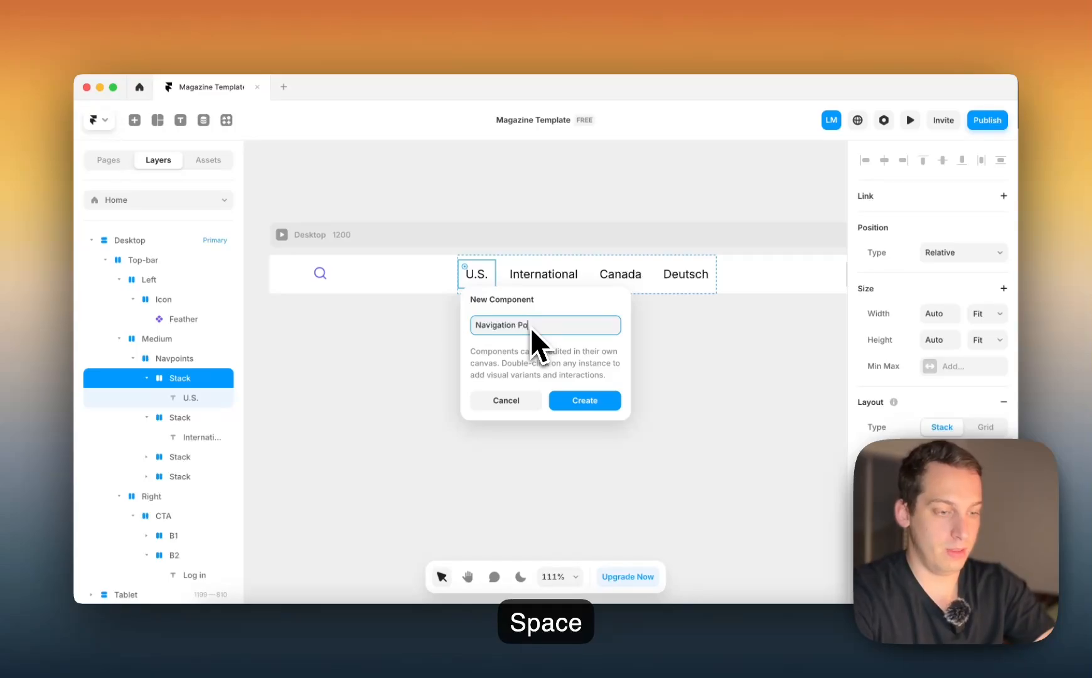
{"action": "type", "text": "gation Point"}
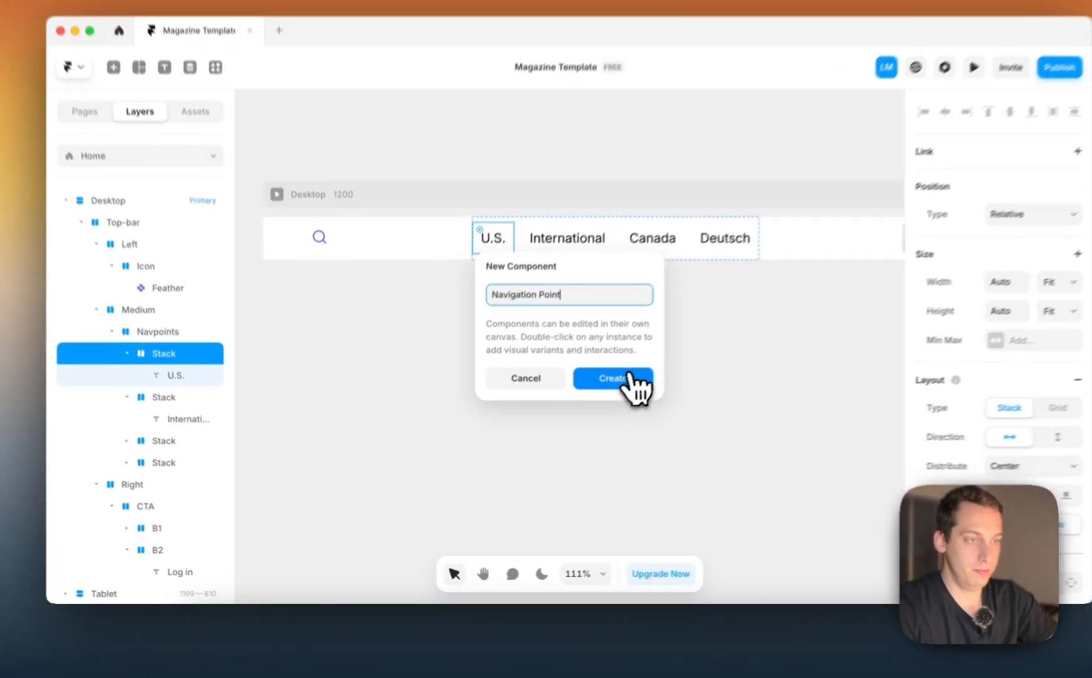
{"action": "left_click", "coordinate": [596, 402]}
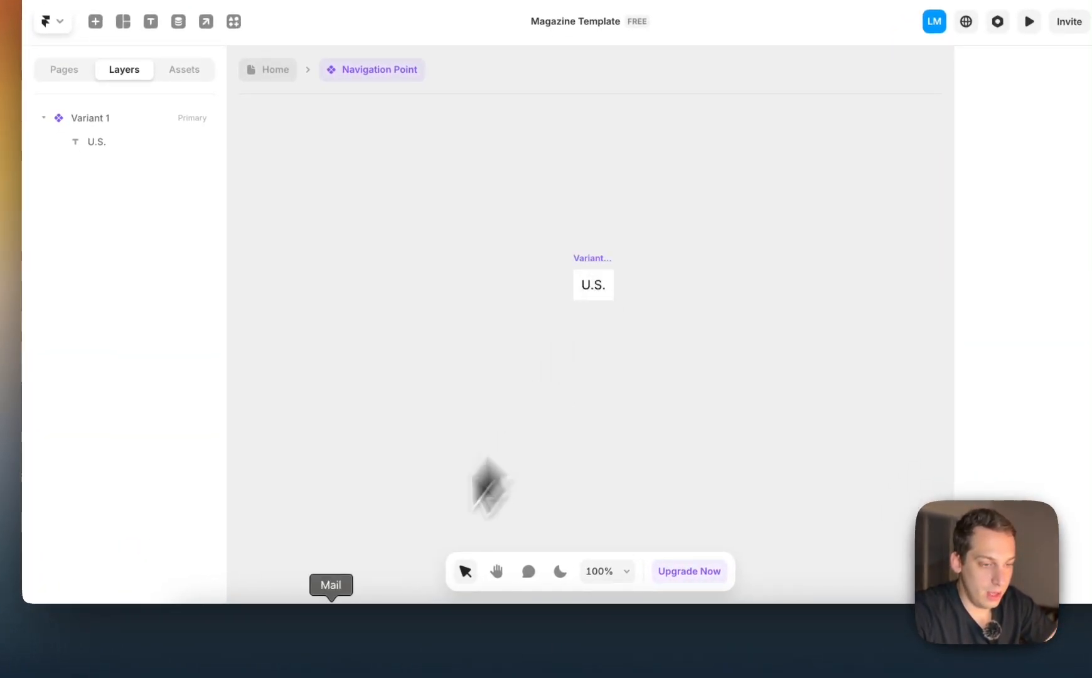
Check the hover highlight of the header links on nytimes.com in the browser and return to Framer
{"action": "left_click", "coordinate": [270, 631]}
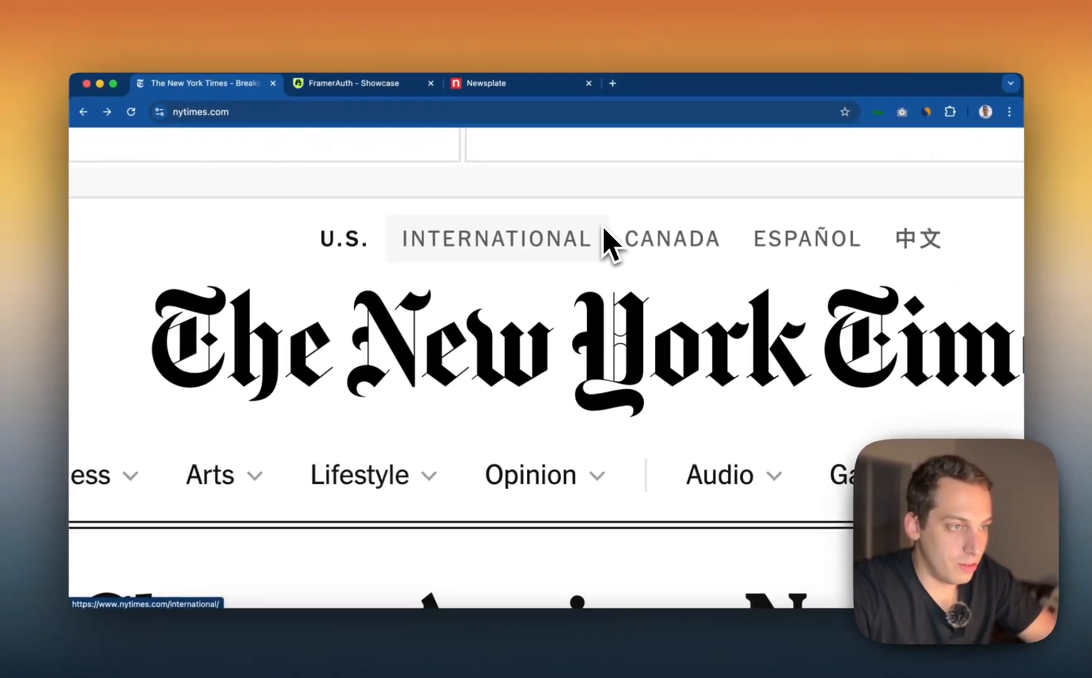
{"action": "scroll", "coordinate": [518, 270], "scroll_direction": "down", "scroll_amount": 5}
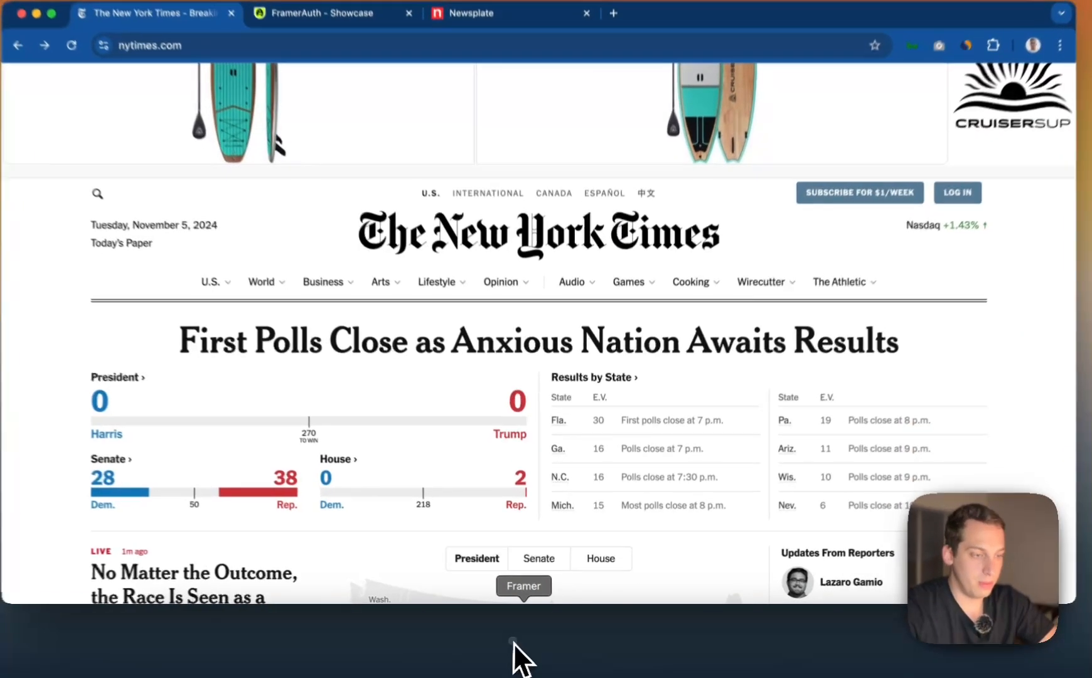
{"action": "left_click", "coordinate": [489, 628]}
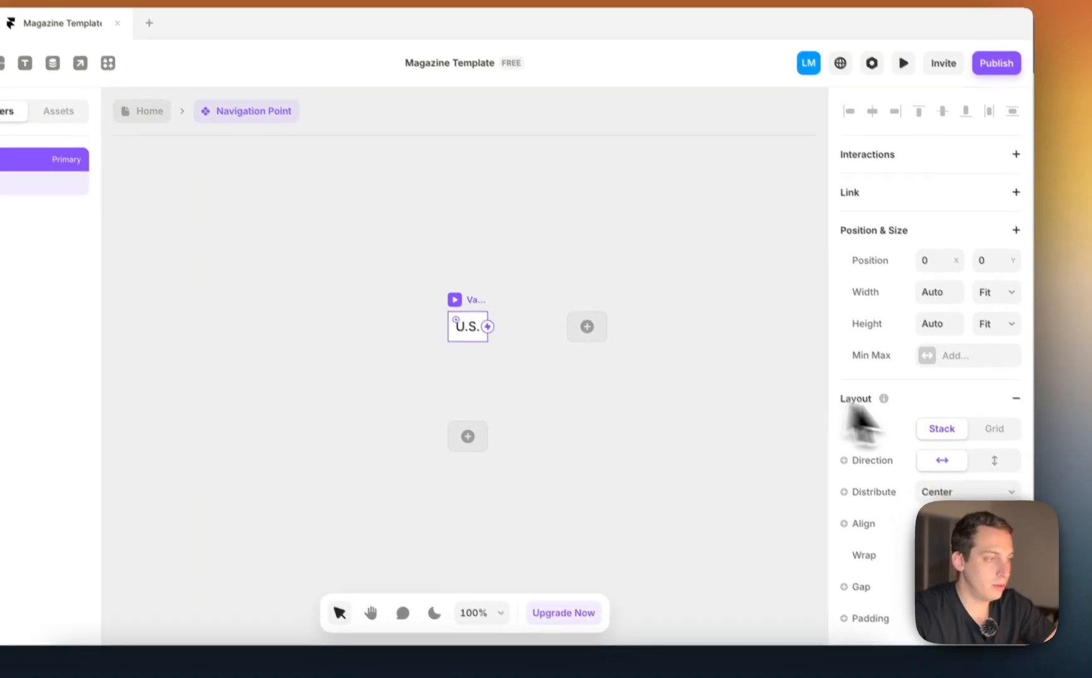
Set the corner radius of the Navigation Point component's primary variant to 6
{"action": "scroll", "coordinate": [942, 434], "scroll_direction": "down", "scroll_amount": 2}
{"action": "scroll", "coordinate": [932, 455], "scroll_direction": "down", "scroll_amount": 6}
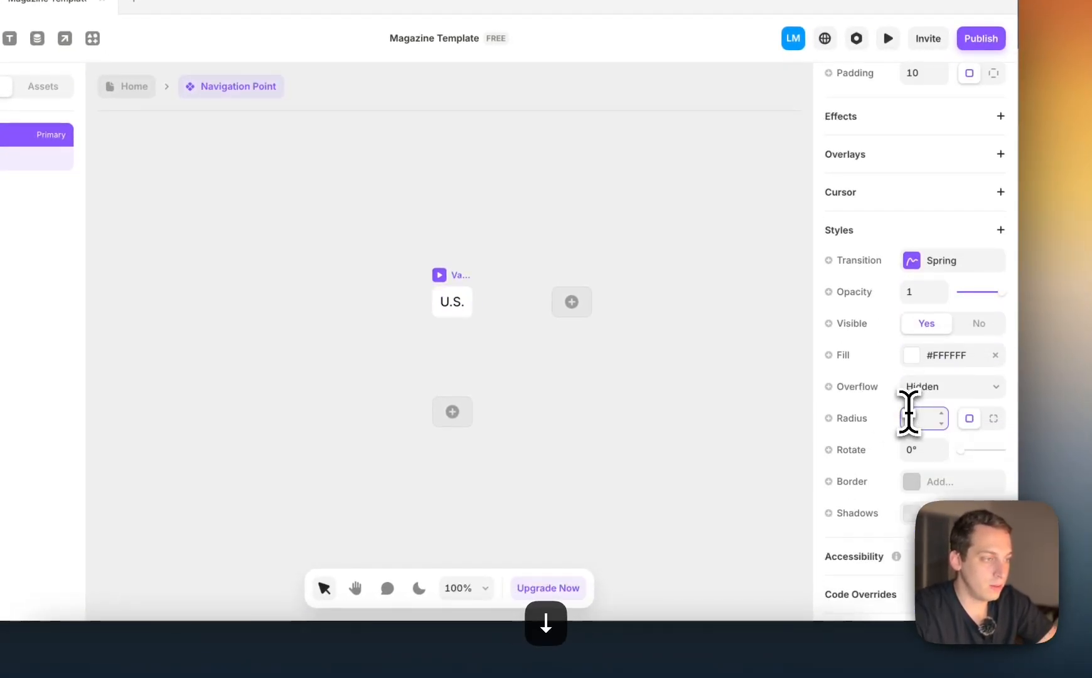
{"action": "type", "text": "6"}
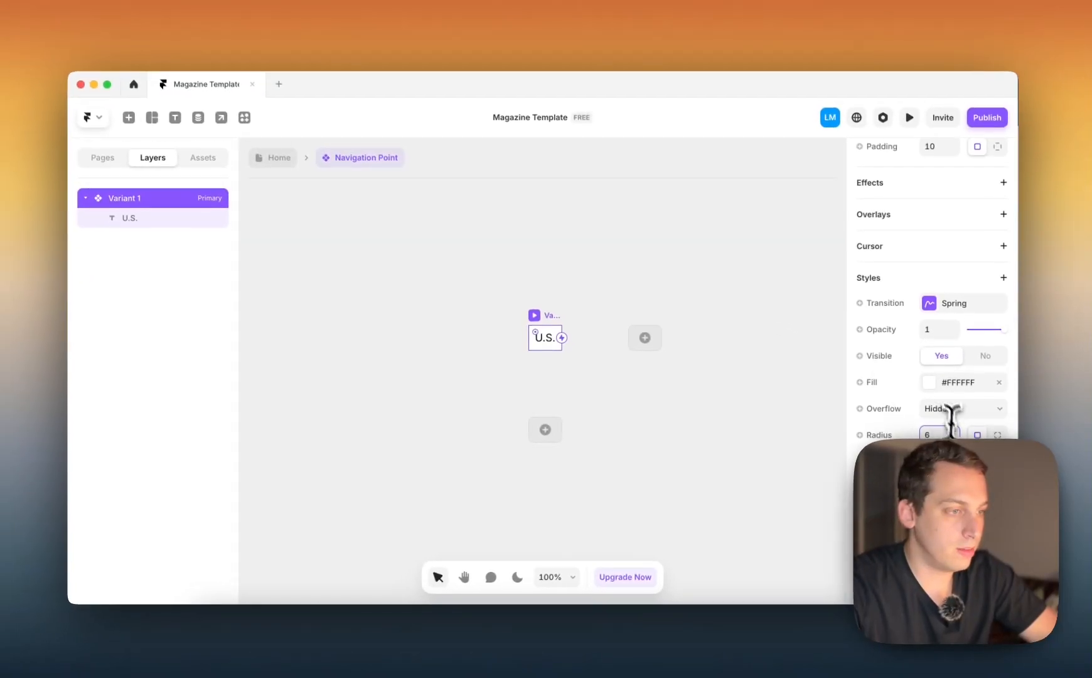
Add a hover variant to Variant 1 of the Navigation Point component
{"action": "scroll", "coordinate": [566, 280], "scroll_direction": "down", "scroll_amount": 2}
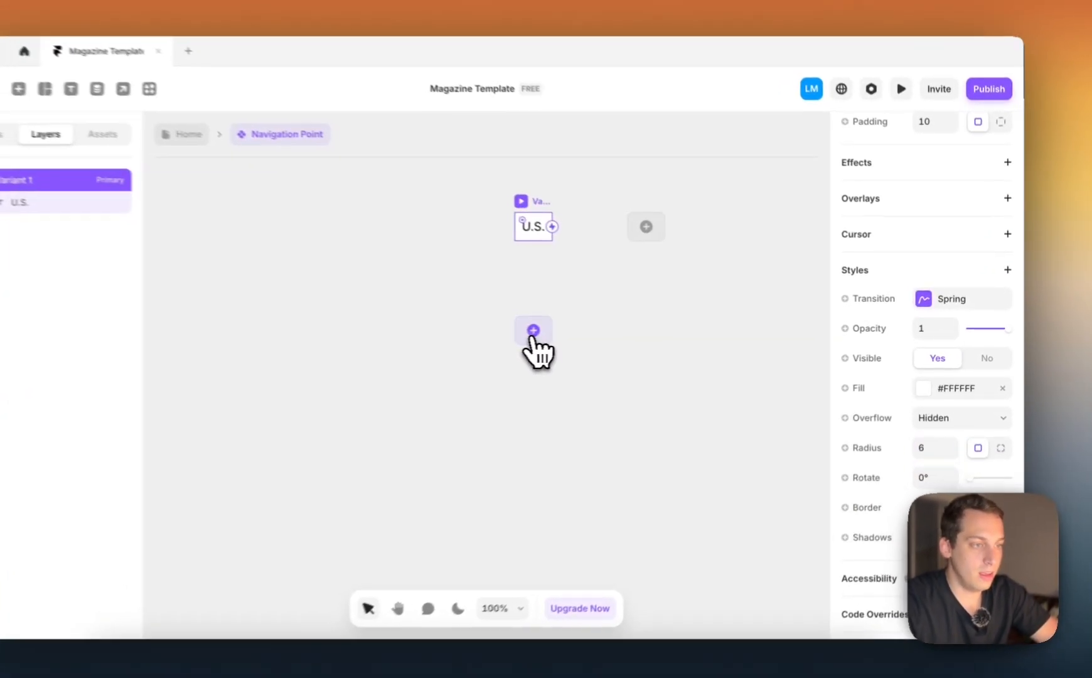
{"action": "left_click", "coordinate": [587, 332]}
{"action": "left_click", "coordinate": [598, 345]}
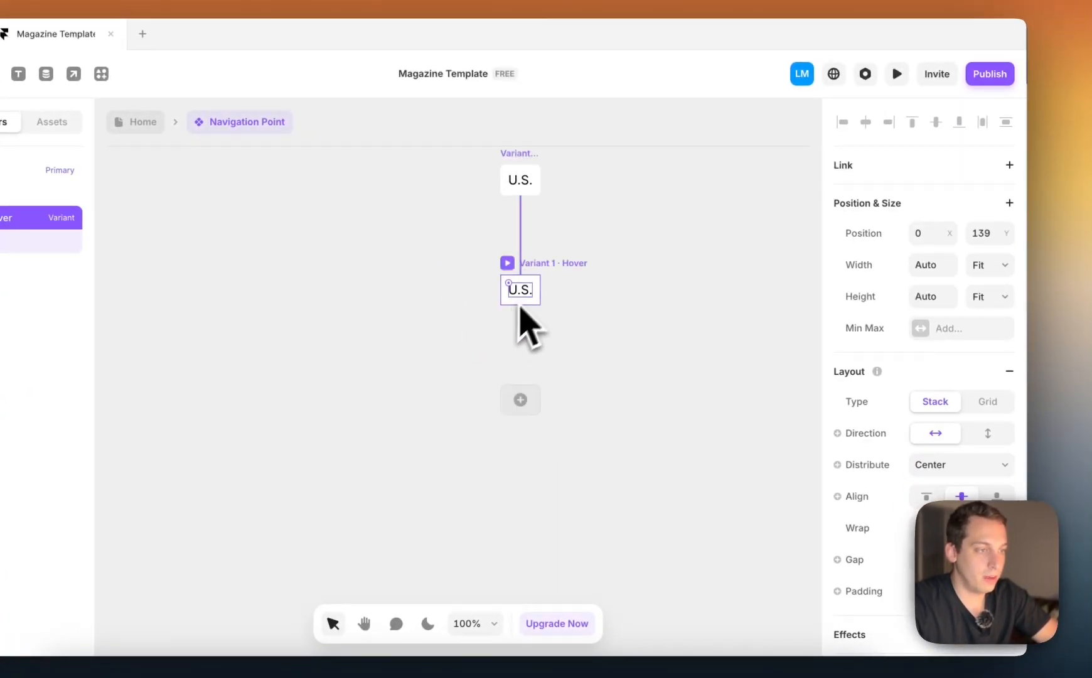
Set the hover variant's fill to #F5F5F5 and return to the Home page
{"action": "scroll", "coordinate": [970, 464], "scroll_direction": "down", "scroll_amount": 5}
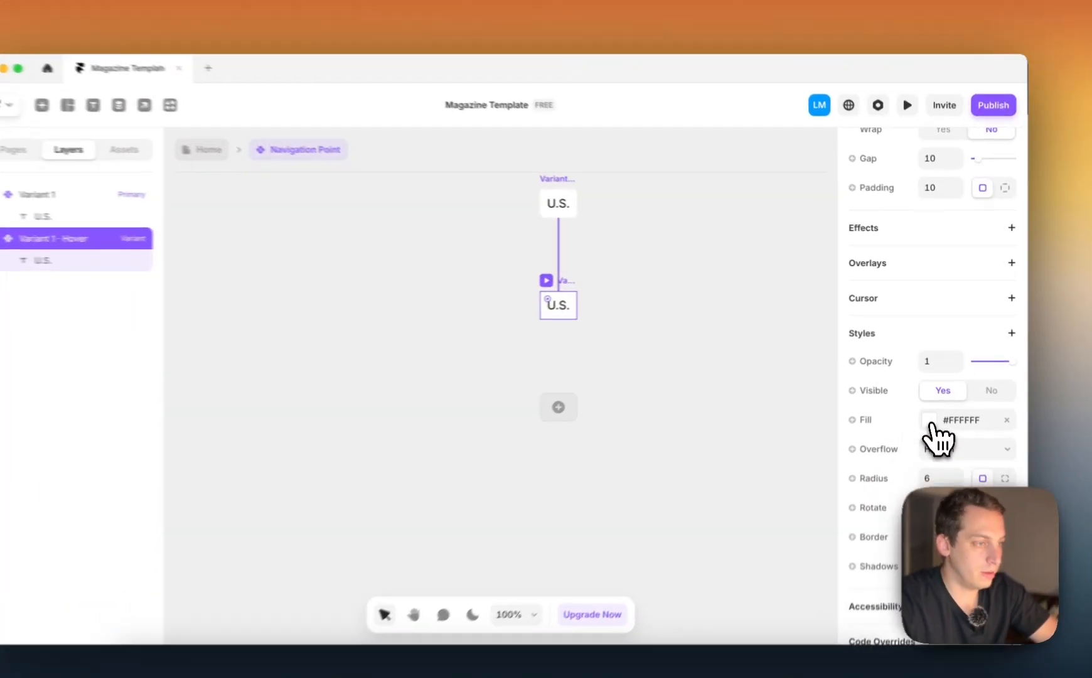
{"action": "left_click", "coordinate": [932, 404]}
{"action": "left_click", "coordinate": [684, 388]}
{"action": "left_click_drag", "start_coordinate": [632, 416], "coordinate": [623, 415]}
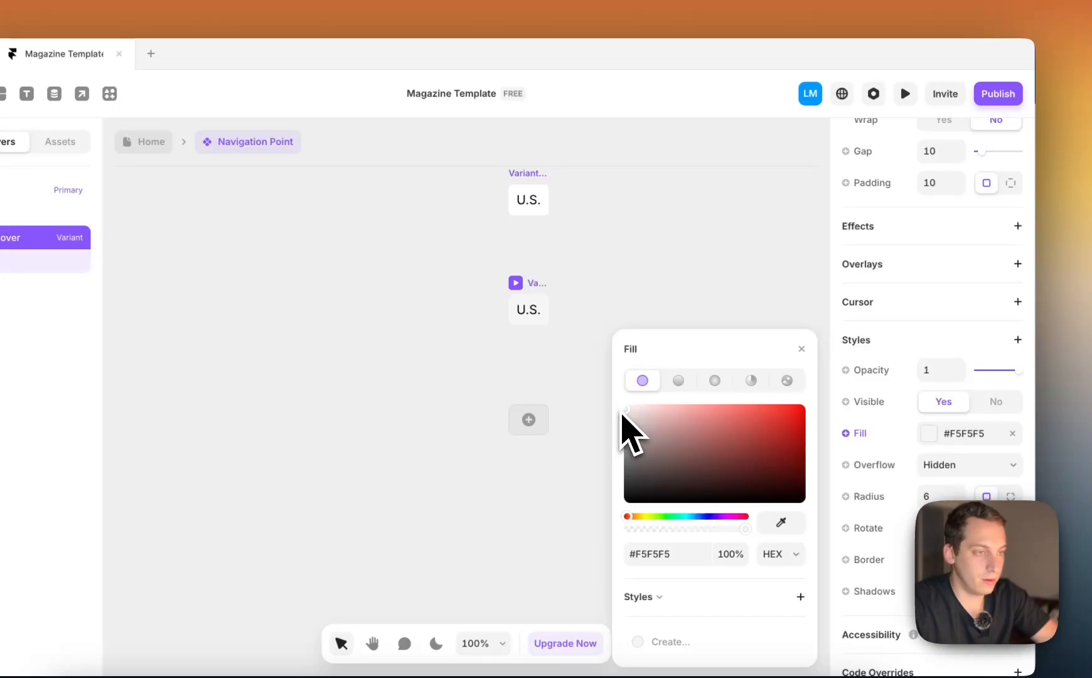
{"action": "left_click", "coordinate": [609, 183]}
{"action": "left_click", "coordinate": [248, 149]}
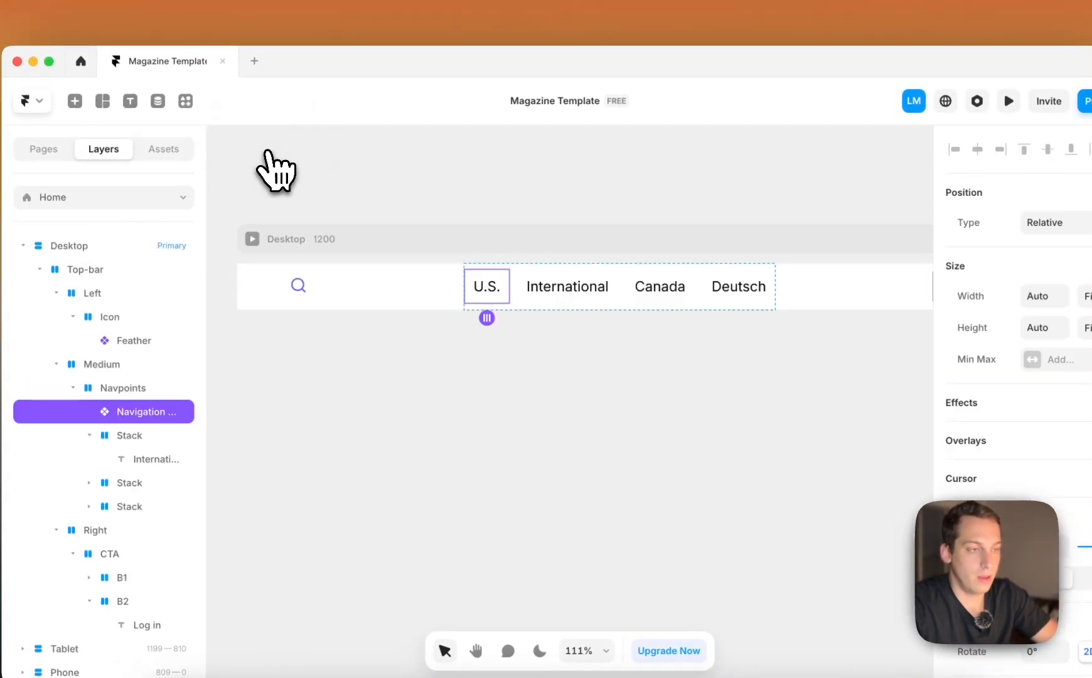
Reopen the Navigation Point component, link the primary variant's text content to a new plain text variable, and return to the Home page
{"action": "left_click", "coordinate": [550, 301]}
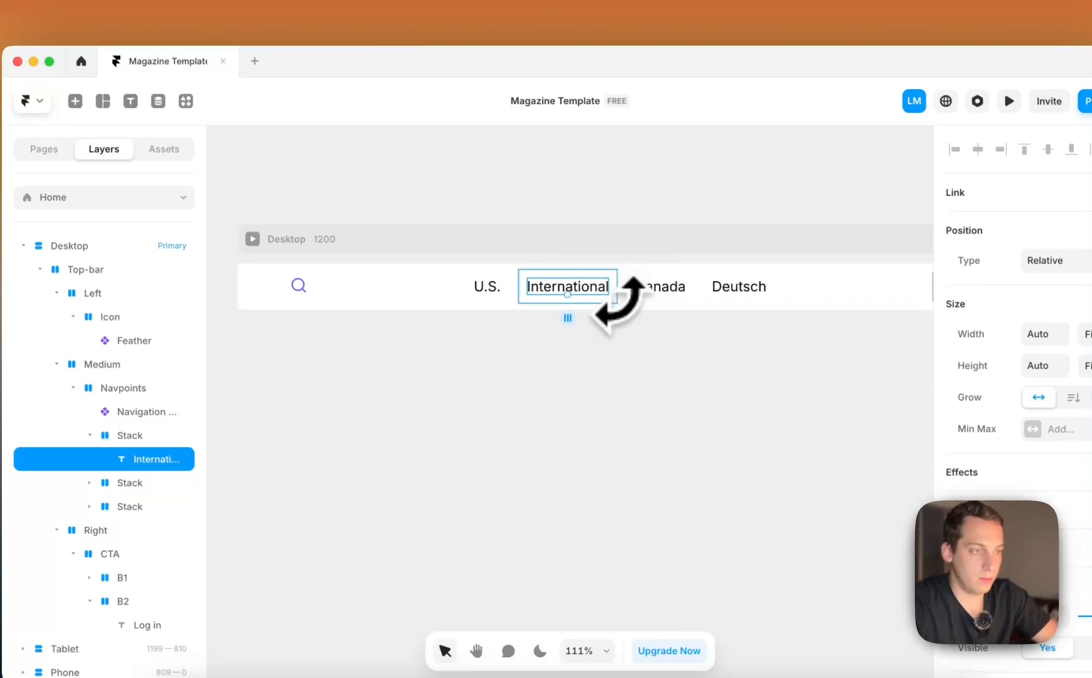
{"action": "scroll", "coordinate": [618, 306], "scroll_direction": "up", "scroll_amount": 3}
{"action": "left_click", "coordinate": [450, 285]}
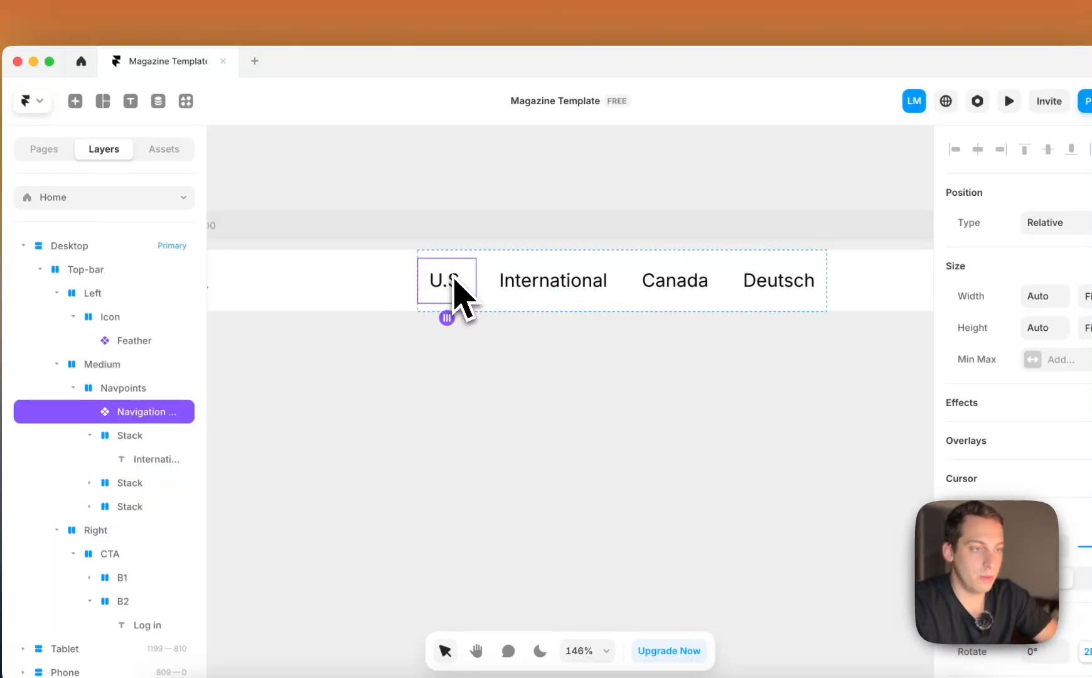
{"action": "double_click", "coordinate": [454, 281]}
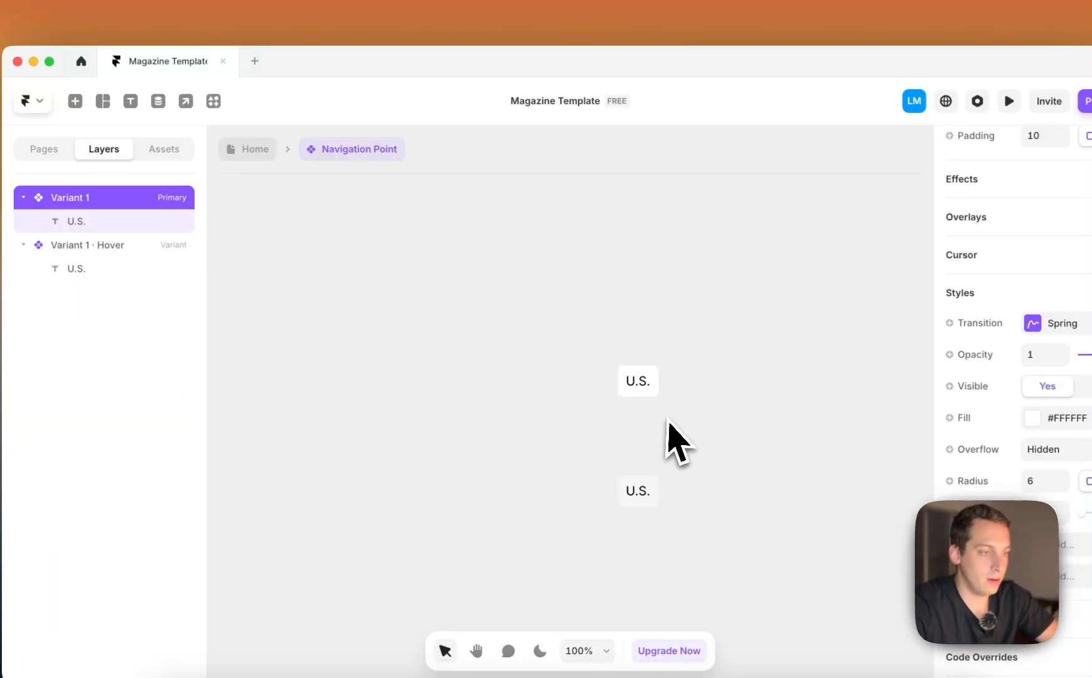
{"action": "left_click", "coordinate": [696, 350]}
{"action": "scroll", "coordinate": [1004, 440], "scroll_direction": "down", "scroll_amount": 5}
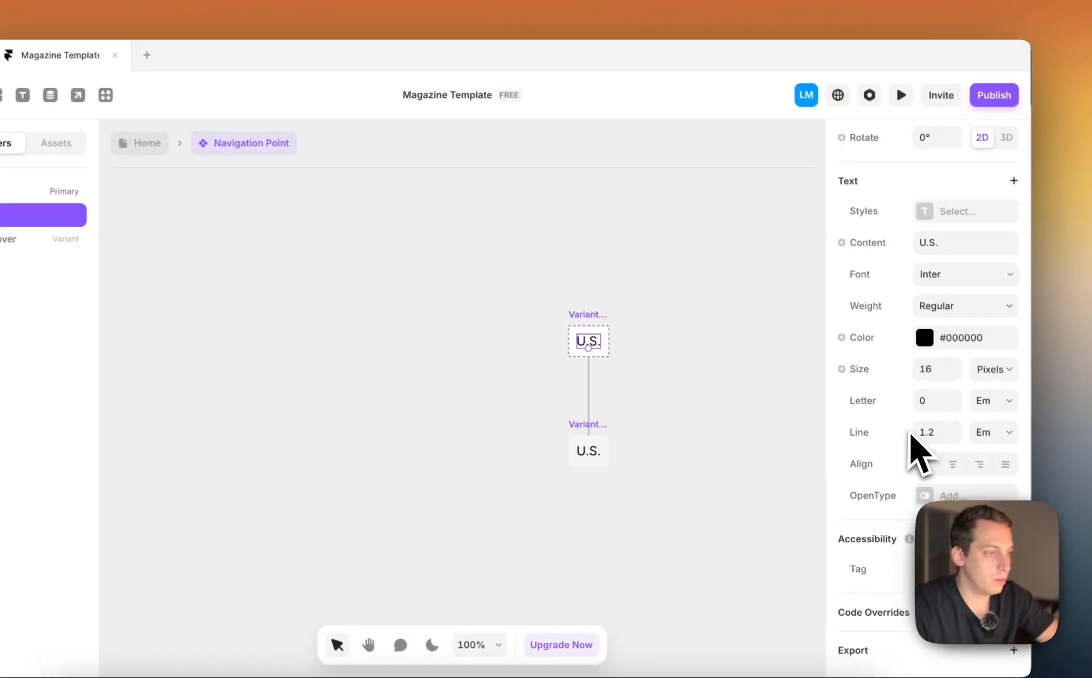
{"action": "left_click", "coordinate": [837, 243]}
{"action": "mouse_move", "coordinate": [855, 276]}
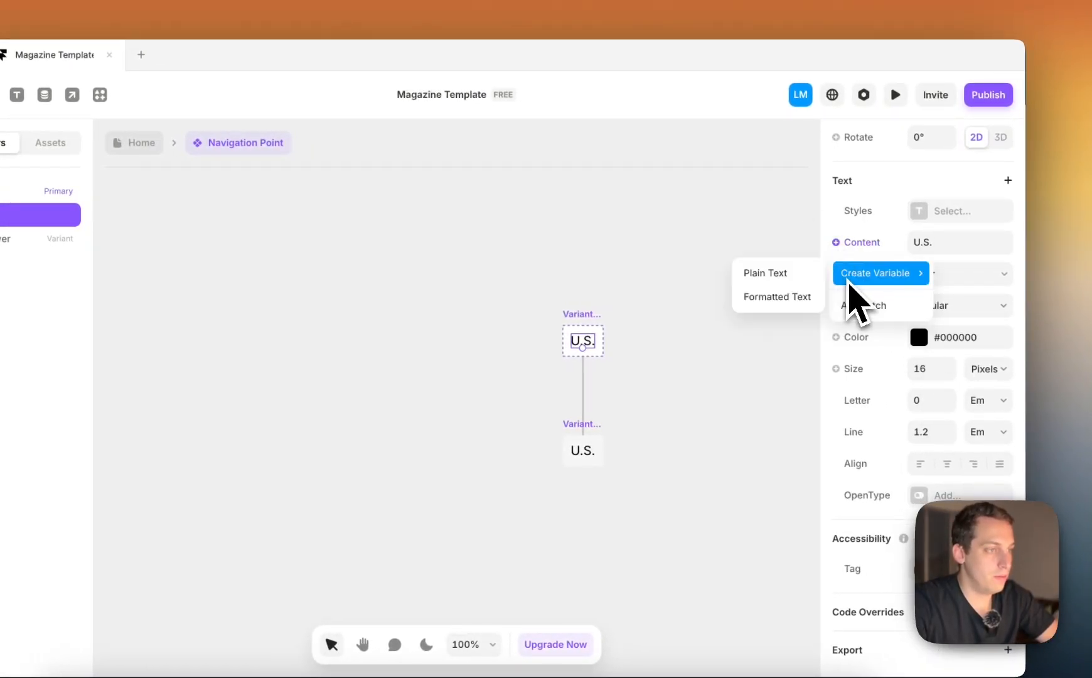
{"action": "left_click", "coordinate": [789, 280]}
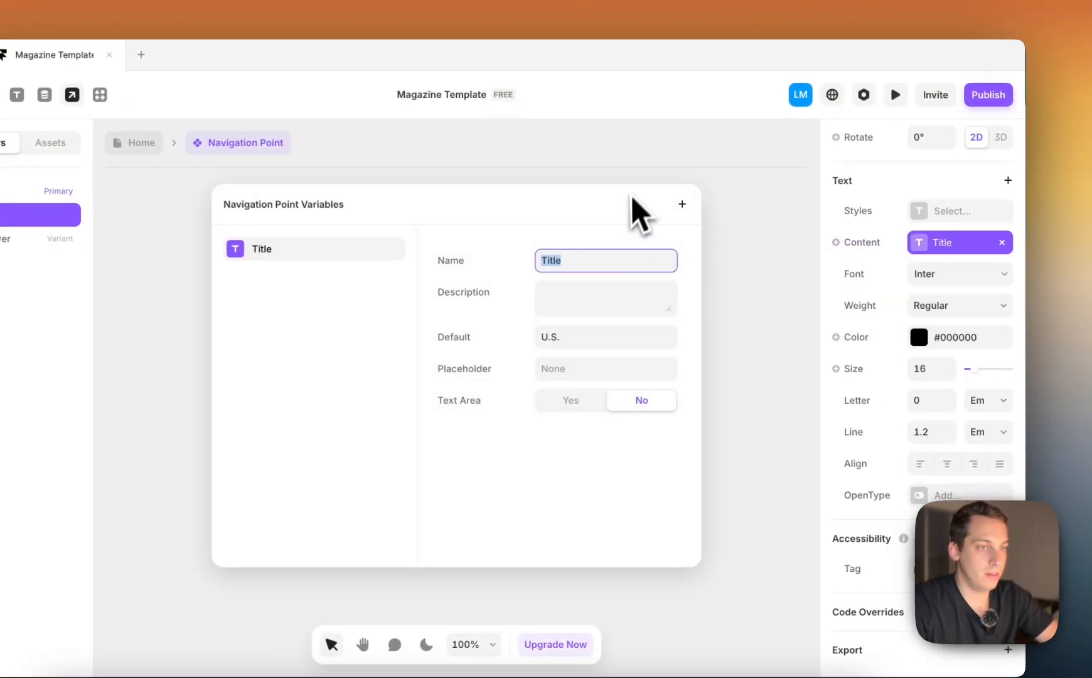
{"action": "key", "text": "Escape"}
{"action": "left_click", "coordinate": [139, 144]}
Delete the International, Canada and Deutsch stacks from Navpoints
{"action": "double_click", "coordinate": [618, 297]}
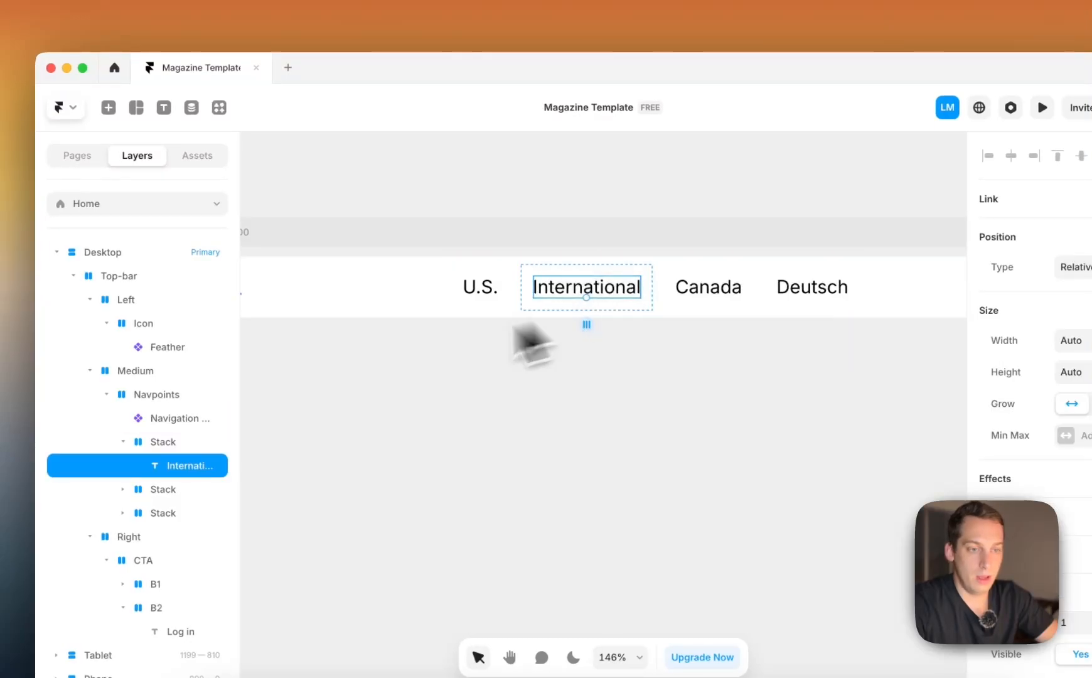
{"action": "left_click", "coordinate": [149, 446]}
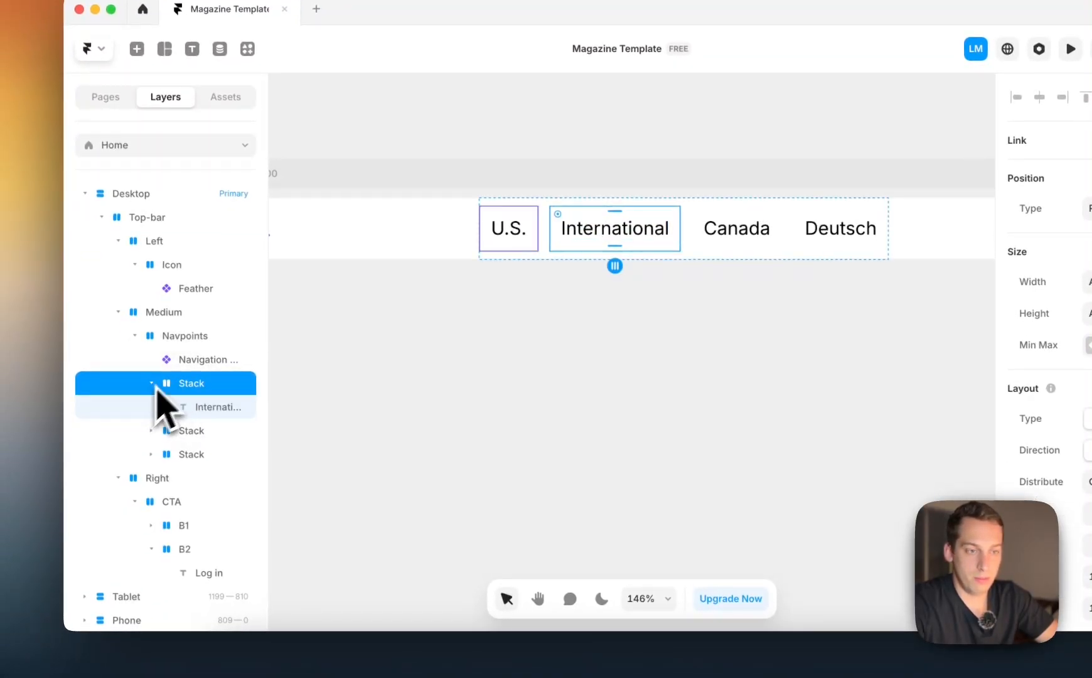
{"action": "left_click", "coordinate": [191, 452], "text": "shift"}
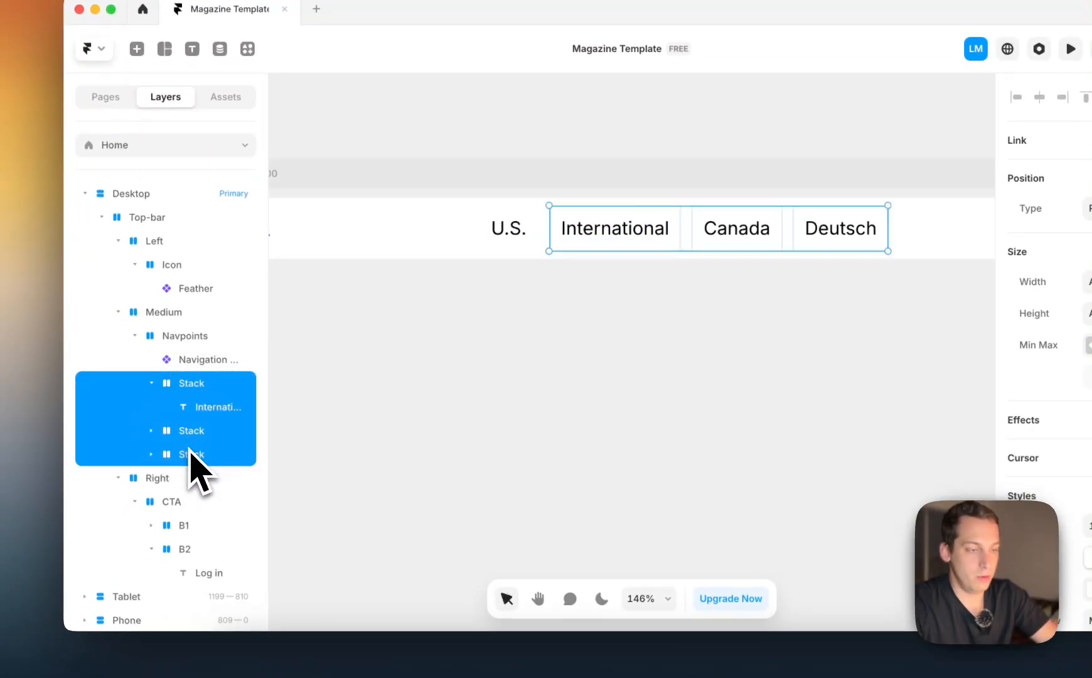
{"action": "key", "text": "BackSpace"}
Duplicate the U.S. Navigation Point instance three times inside Navpoints
{"action": "left_click", "coordinate": [208, 363]}
{"action": "key", "text": "super+d"}
{"action": "key", "text": "super+d"}
{"action": "key", "text": "super+d"}
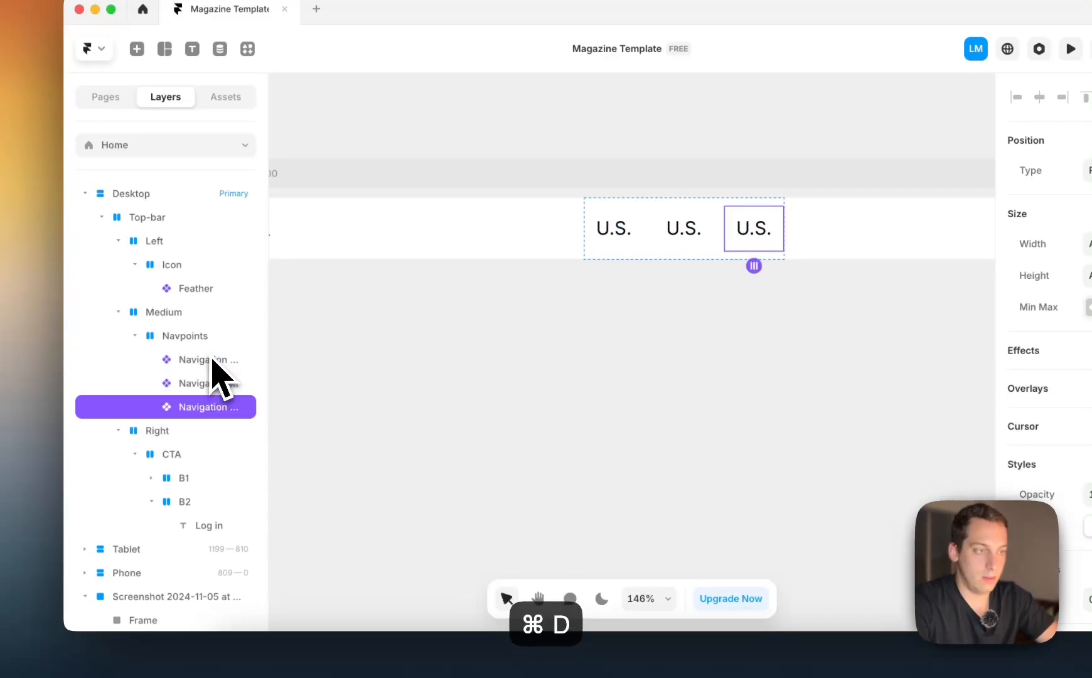
Set the title of the second Navigation Point instance to "International"
{"action": "left_click", "coordinate": [653, 245]}
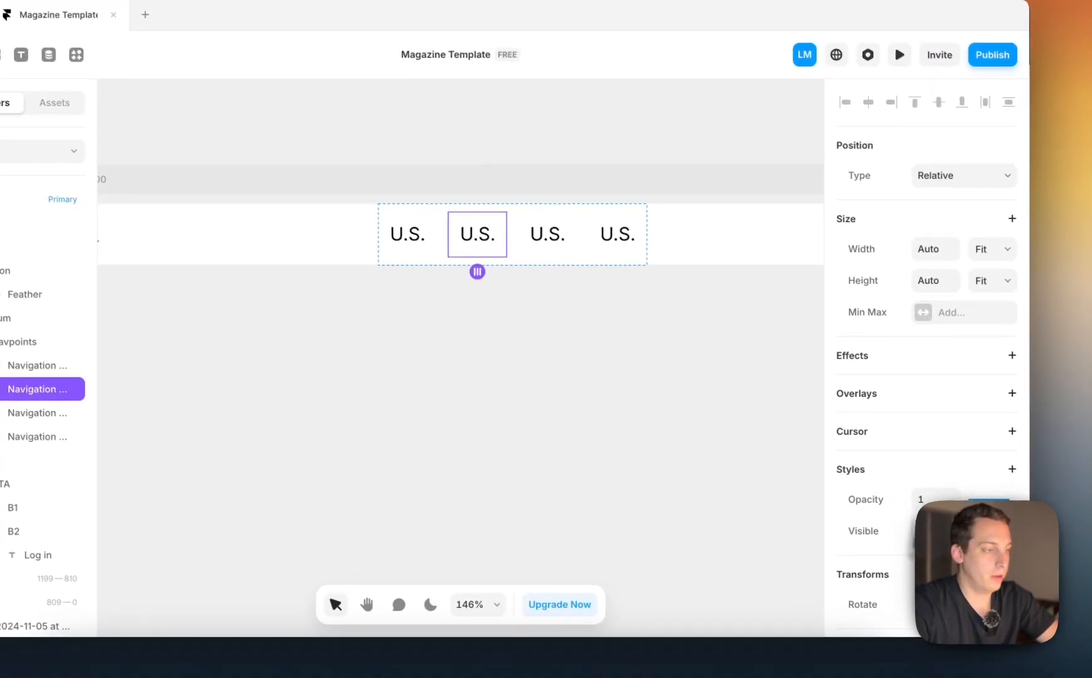
{"action": "scroll", "coordinate": [962, 484], "scroll_direction": "down", "scroll_amount": 5}
{"action": "left_click", "coordinate": [967, 462]}
{"action": "key", "text": "BackSpace"}
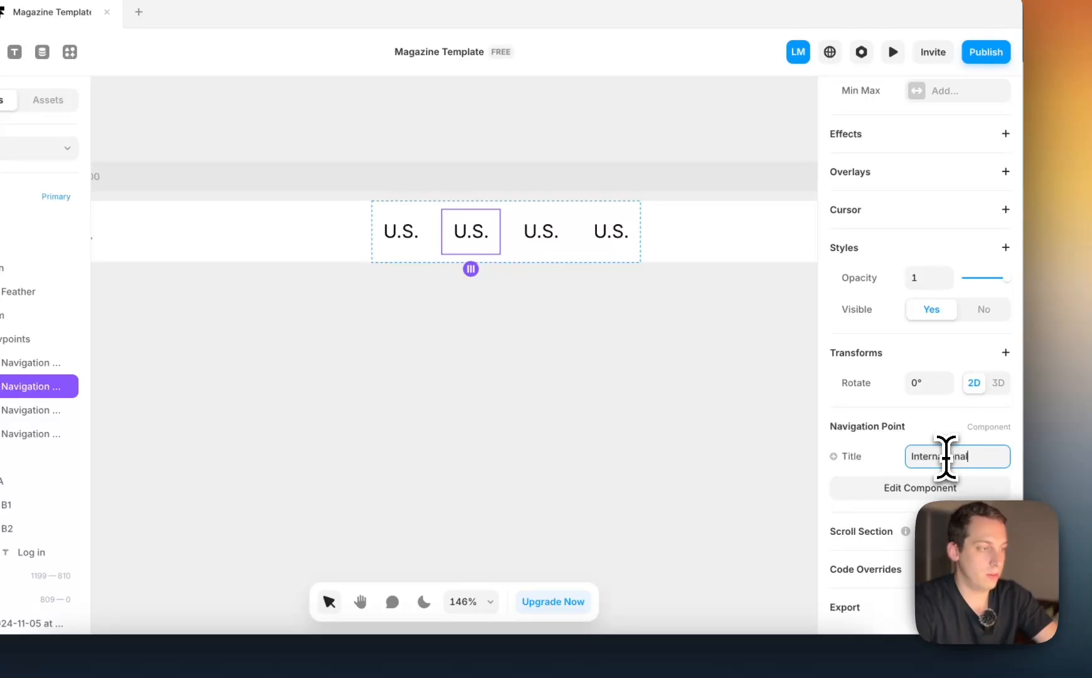
Set the title of the third Navigation Point instance to "Canada"
{"action": "left_click", "coordinate": [558, 241]}
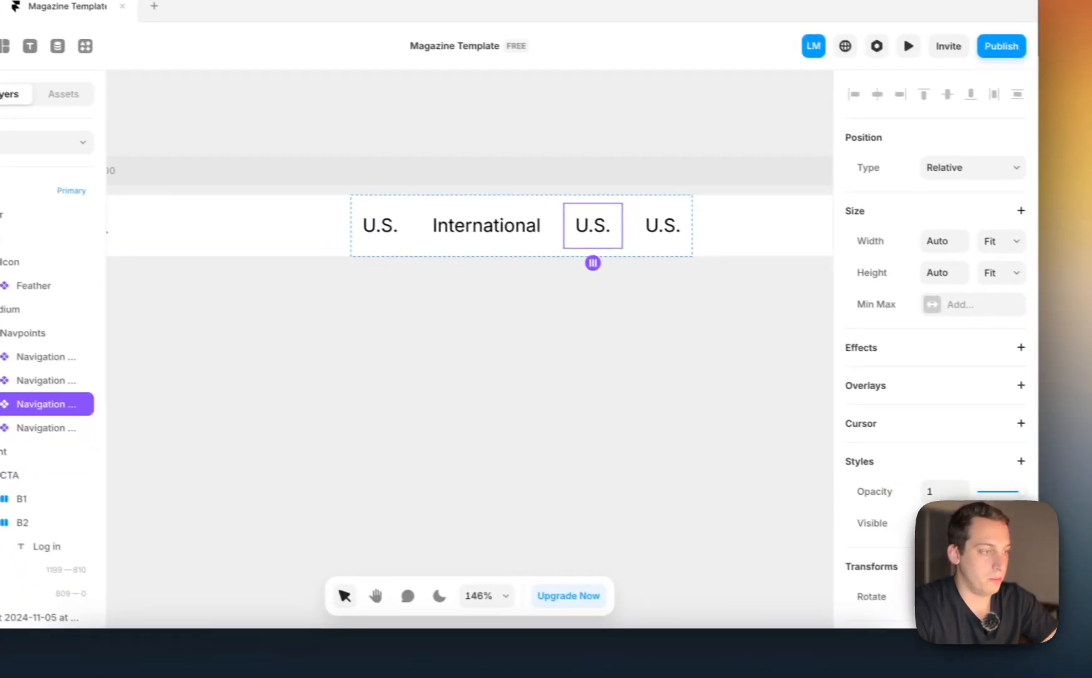
{"action": "scroll", "coordinate": [956, 489], "scroll_direction": "down", "scroll_amount": 4}
{"action": "left_click", "coordinate": [950, 447]}
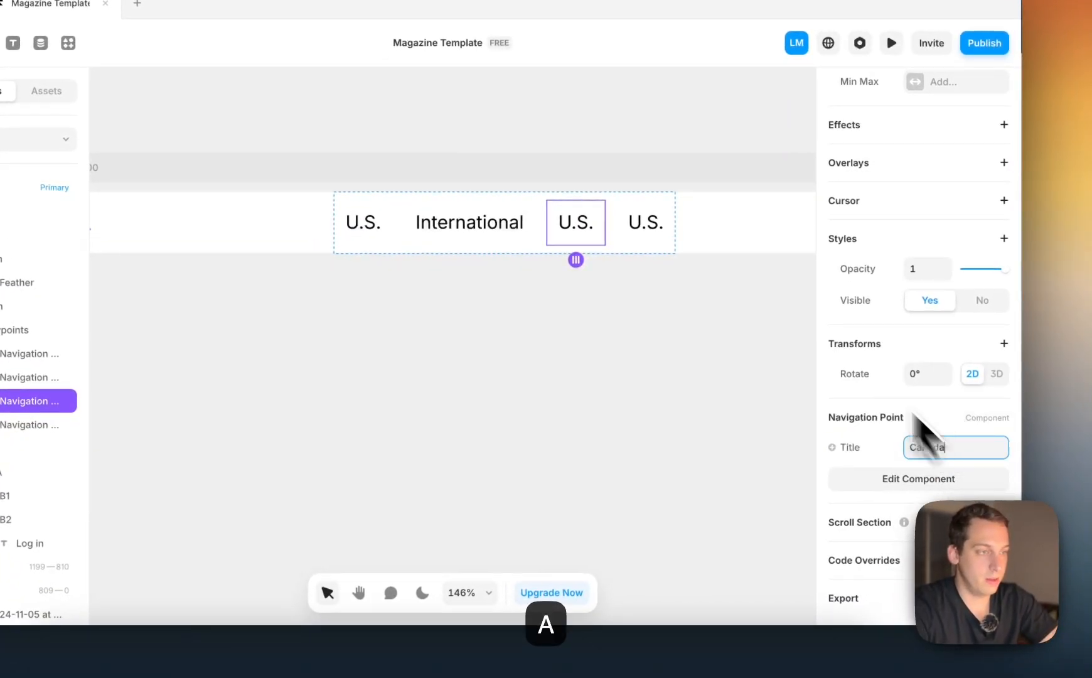
Set the title of the fourth Navigation Point instance to "Germany"
{"action": "left_click", "coordinate": [645, 238]}
{"action": "scroll", "coordinate": [929, 412], "scroll_direction": "down", "scroll_amount": 5}
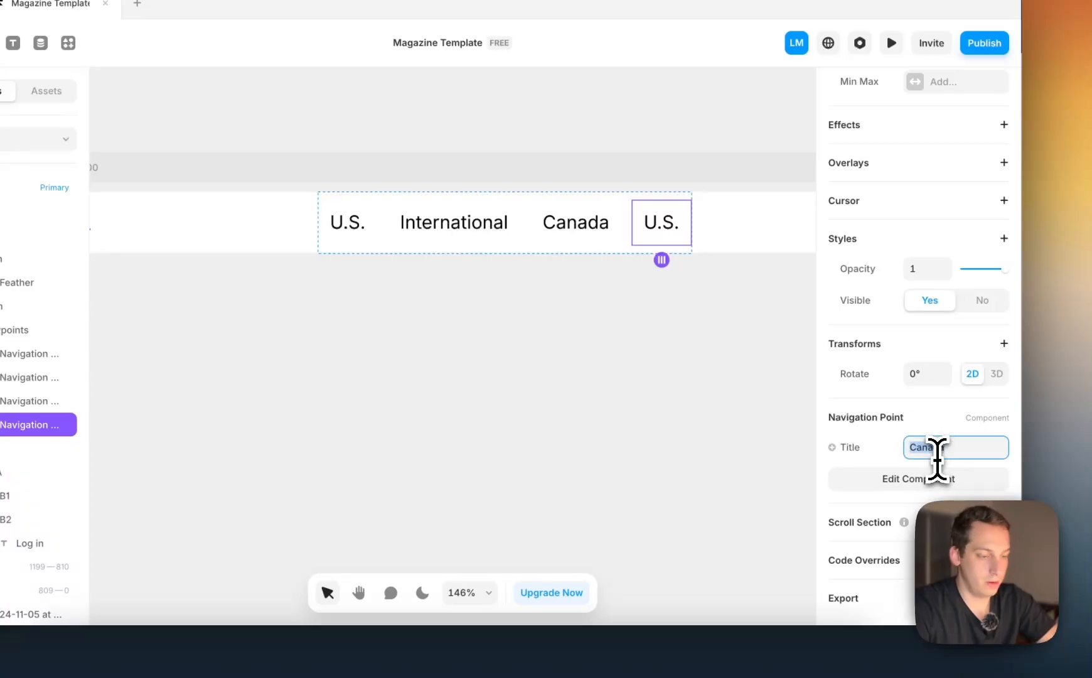
{"action": "left_click", "coordinate": [651, 446]}
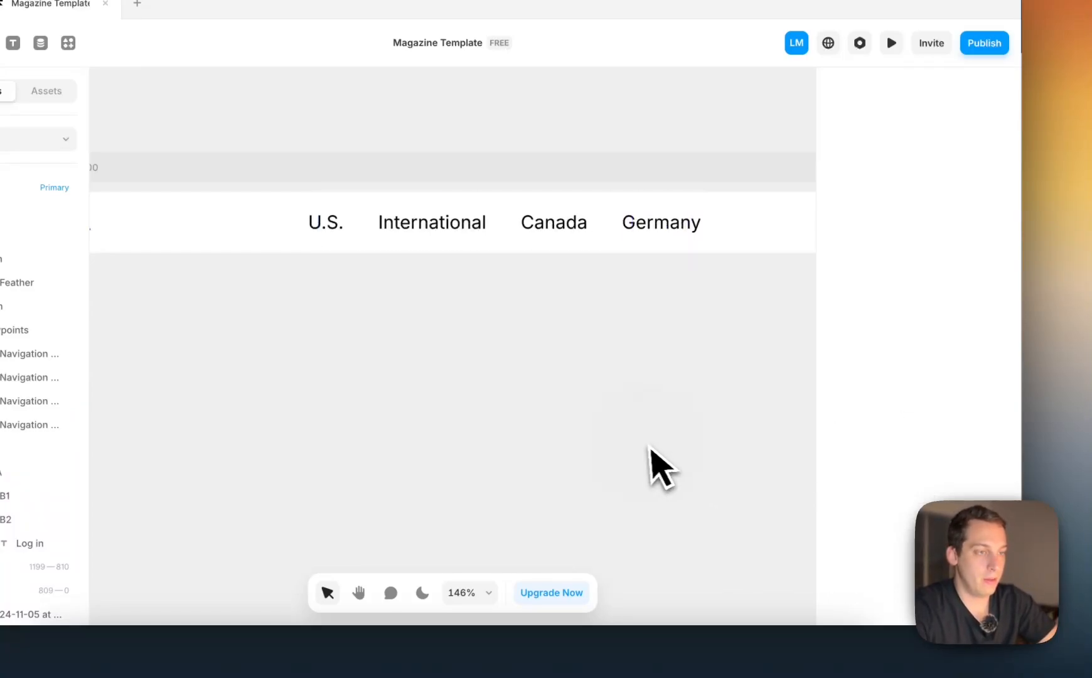
Preview the desktop page to check the hover state of the navigation links, and return to the canvas
{"action": "scroll", "coordinate": [651, 446], "scroll_direction": "down", "scroll_amount": 5}
{"action": "left_click", "coordinate": [308, 281]}
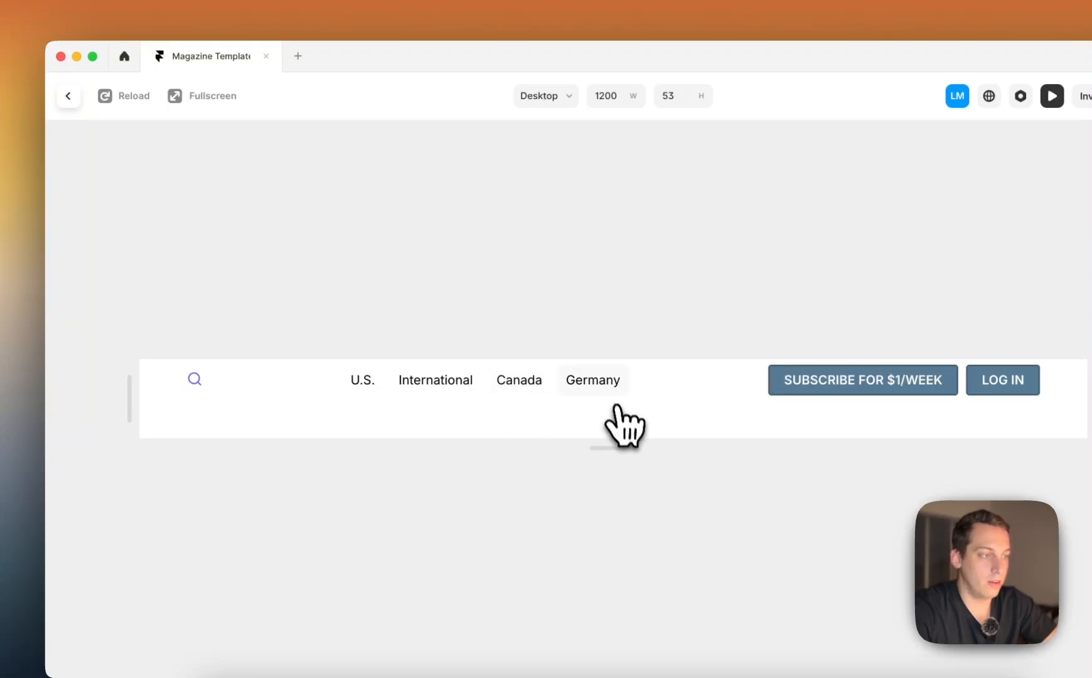
{"action": "left_click", "coordinate": [68, 96]}
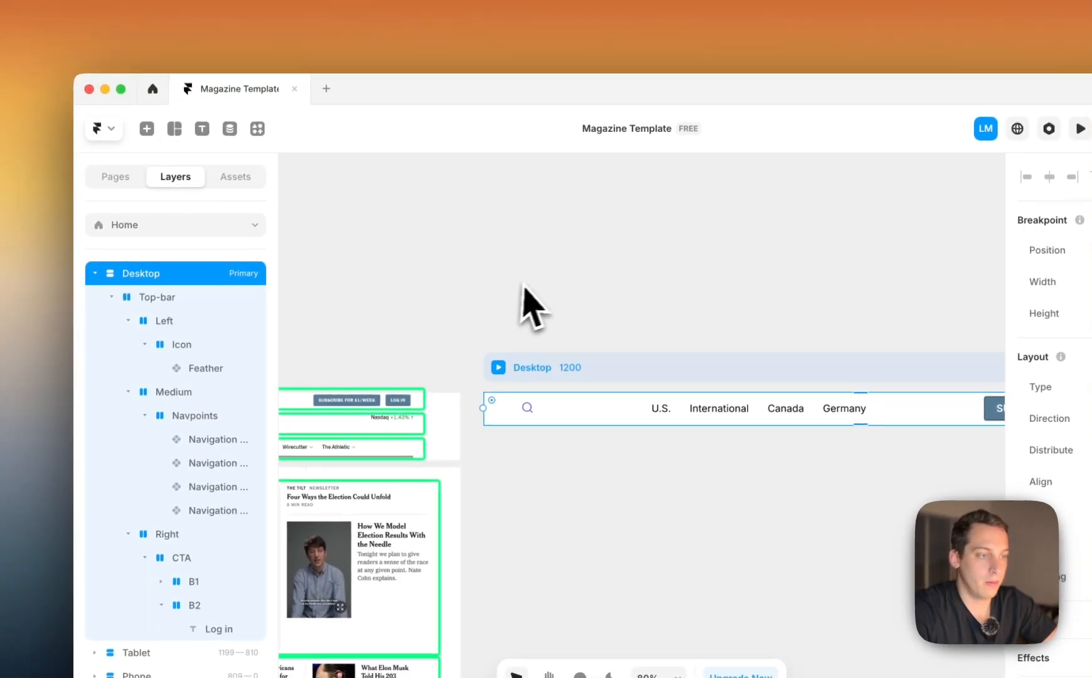
Compare the finished top bar with the header rows in the New York Times reference screenshot
{"action": "scroll", "coordinate": [504, 249], "scroll_direction": "down", "scroll_amount": 5}
{"action": "scroll", "coordinate": [449, 332], "scroll_direction": "left", "scroll_amount": 3}
{"action": "scroll", "coordinate": [474, 336], "scroll_direction": "up", "scroll_amount": 5}
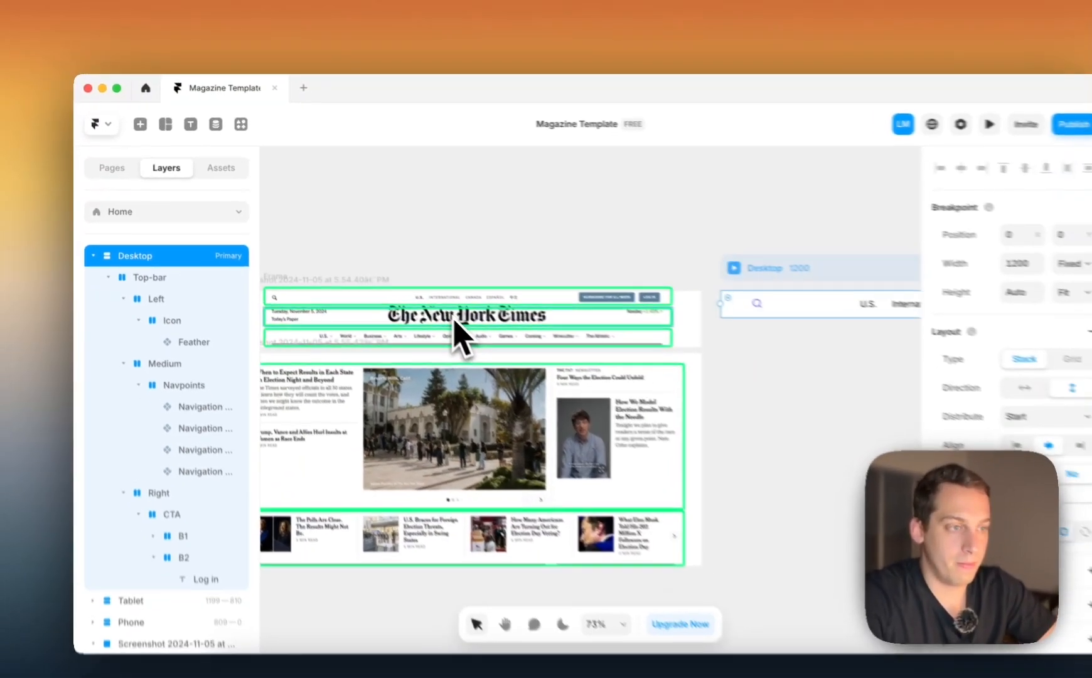
{"action": "scroll", "coordinate": [490, 341], "scroll_direction": "left", "scroll_amount": 2}
{"action": "scroll", "coordinate": [421, 308], "scroll_direction": "right", "scroll_amount": 5}
{"action": "scroll", "coordinate": [418, 307], "scroll_direction": "down", "scroll_amount": 4}
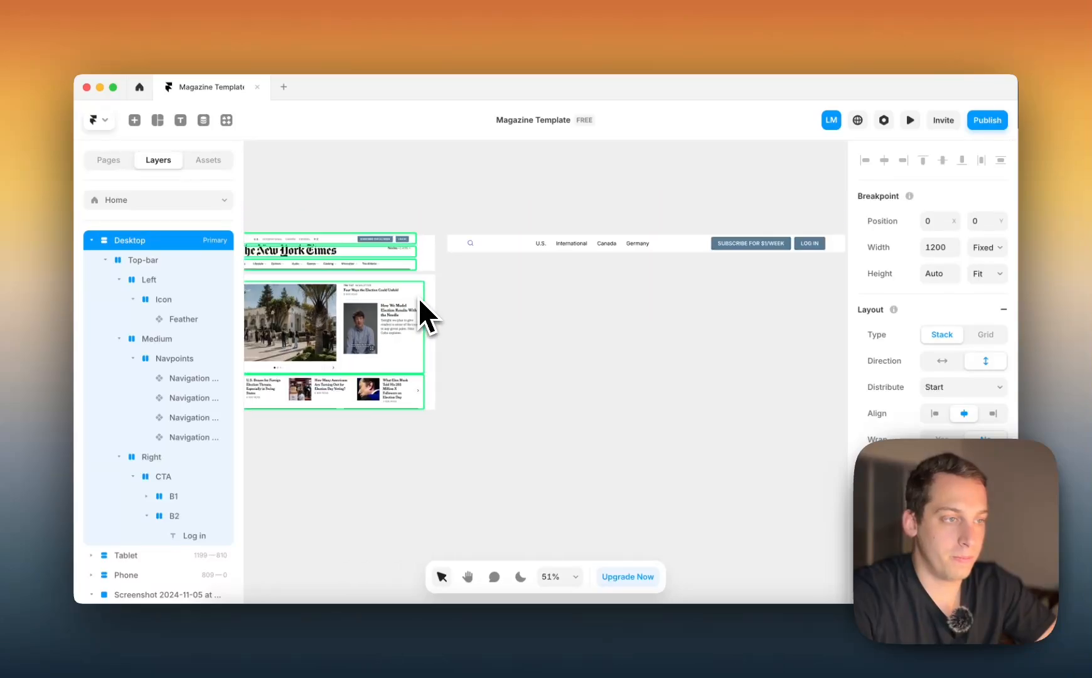
{"action": "scroll", "coordinate": [417, 298], "scroll_direction": "right", "scroll_amount": 2}
{"action": "scroll", "coordinate": [443, 290], "scroll_direction": "left", "scroll_amount": 4}
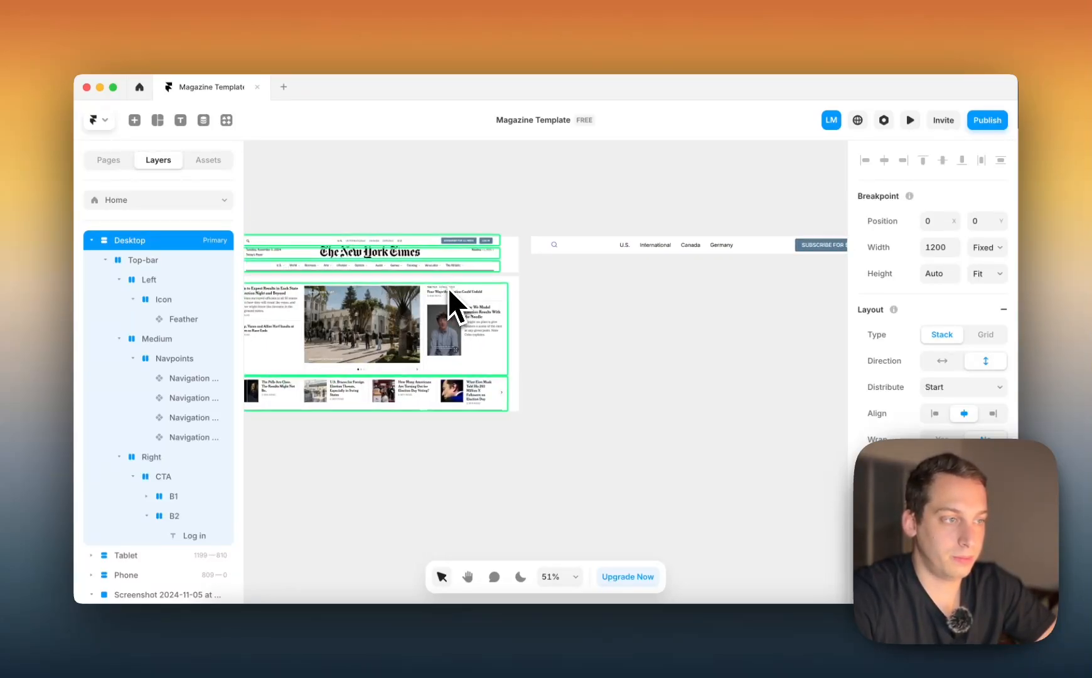
{"action": "scroll", "coordinate": [448, 288], "scroll_direction": "right", "scroll_amount": 2}
{"action": "scroll", "coordinate": [448, 289], "scroll_direction": "left", "scroll_amount": 3}
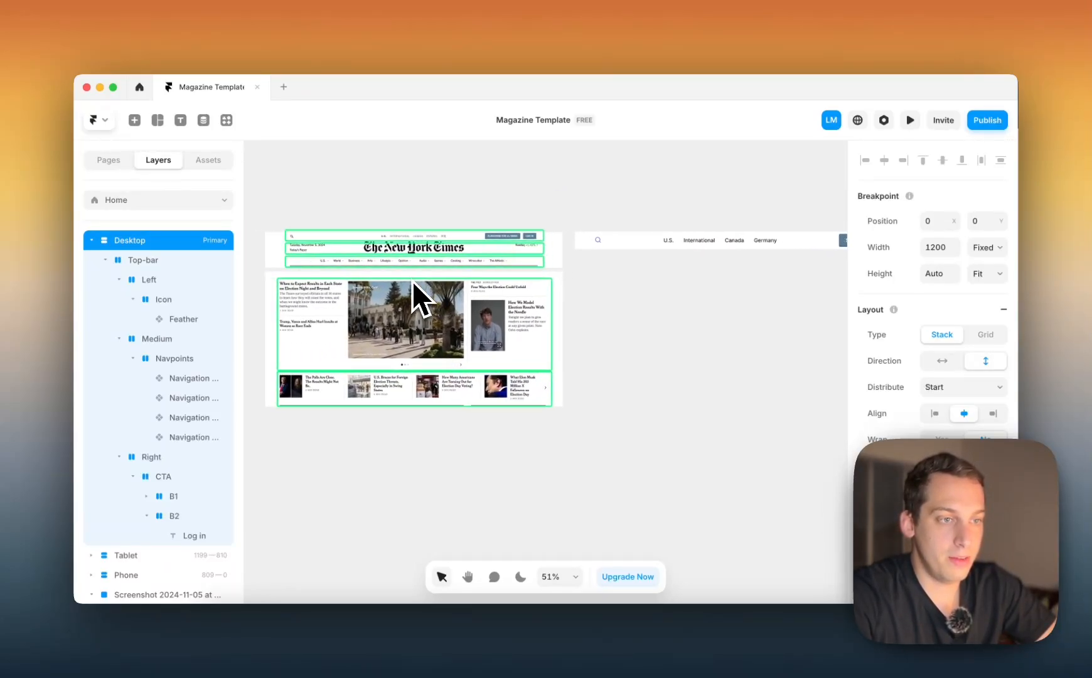
{"action": "scroll", "coordinate": [401, 270], "scroll_direction": "up", "scroll_amount": 5}
{"action": "scroll", "coordinate": [378, 236], "scroll_direction": "down", "scroll_amount": 4}
{"action": "scroll", "coordinate": [377, 236], "scroll_direction": "right", "scroll_amount": 4}
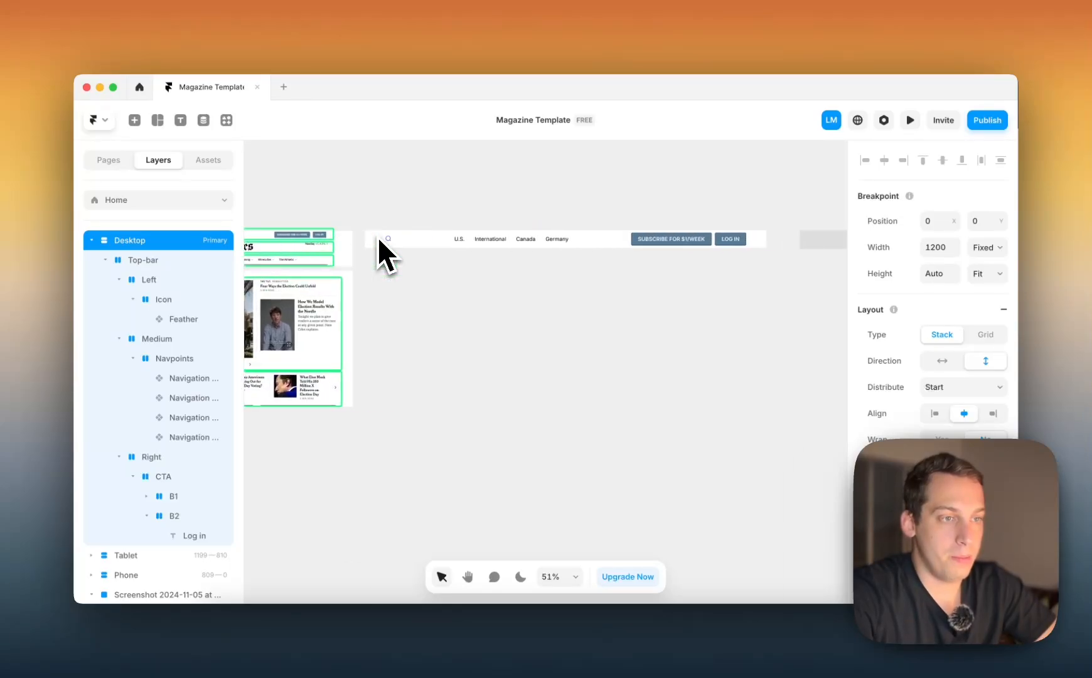
Set the color of the Feather search icon in the top bar to #6B6B6B
{"action": "scroll", "coordinate": [377, 239], "scroll_direction": "down", "scroll_amount": 2}
{"action": "left_click", "coordinate": [378, 251]}
{"action": "scroll", "coordinate": [377, 251], "scroll_direction": "up", "scroll_amount": 4}
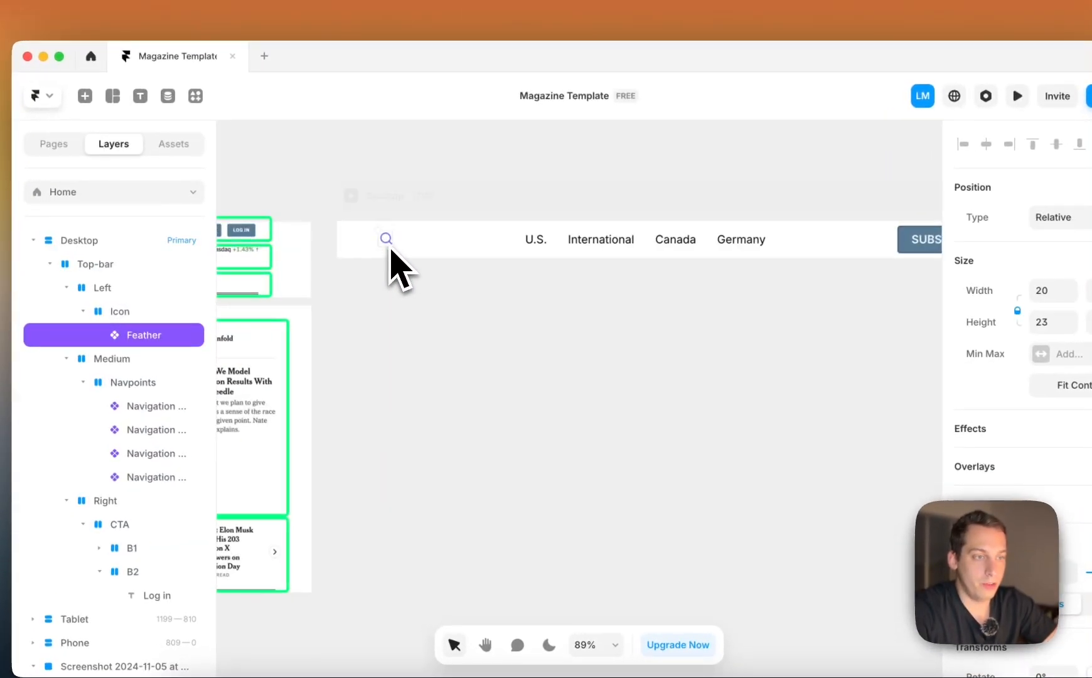
{"action": "scroll", "coordinate": [305, 275], "scroll_direction": "up", "scroll_amount": 3}
{"action": "scroll", "coordinate": [1017, 496], "scroll_direction": "down", "scroll_amount": 5}
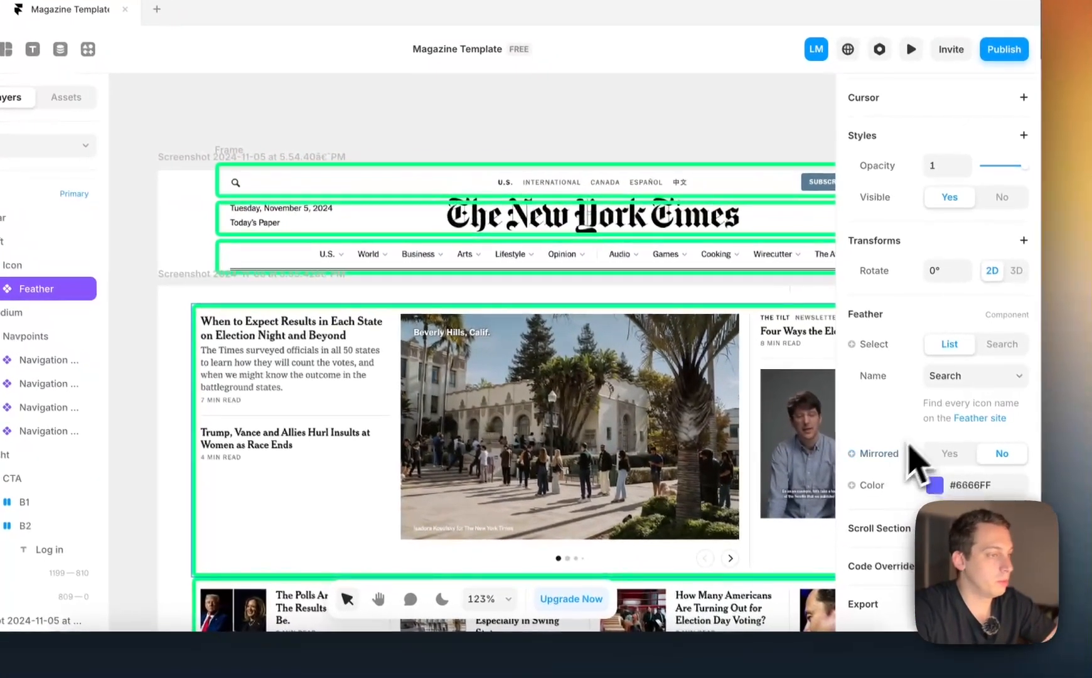
{"action": "left_click", "coordinate": [1042, 531]}
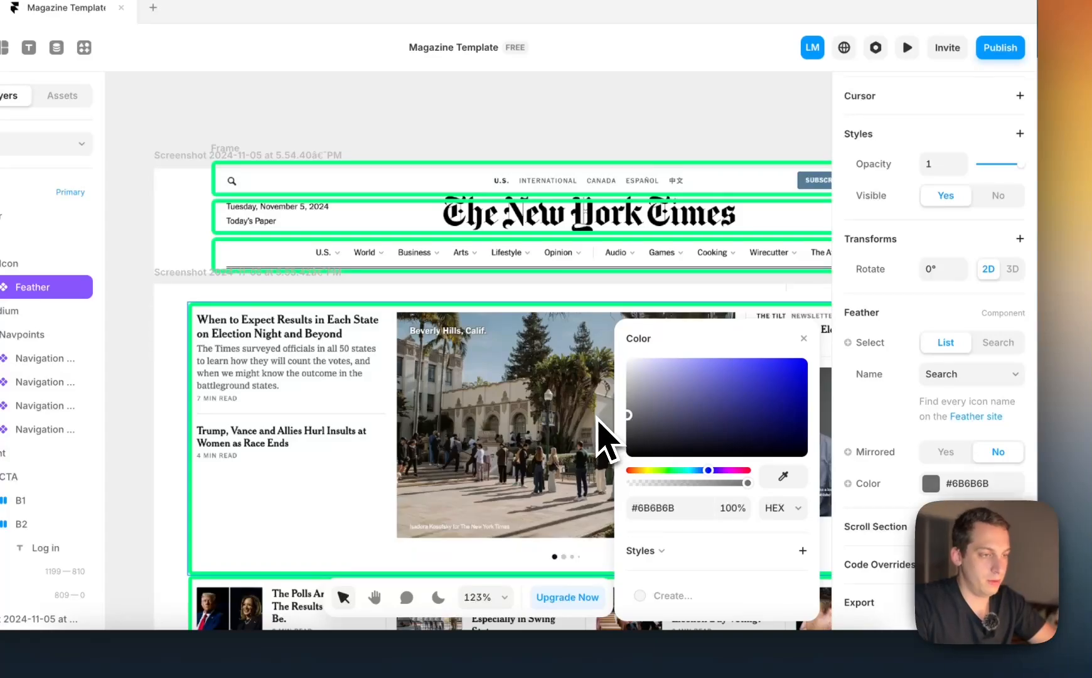
{"action": "scroll", "coordinate": [606, 440], "scroll_direction": "down", "scroll_amount": 3}
{"action": "scroll", "coordinate": [510, 334], "scroll_direction": "right", "scroll_amount": 10}
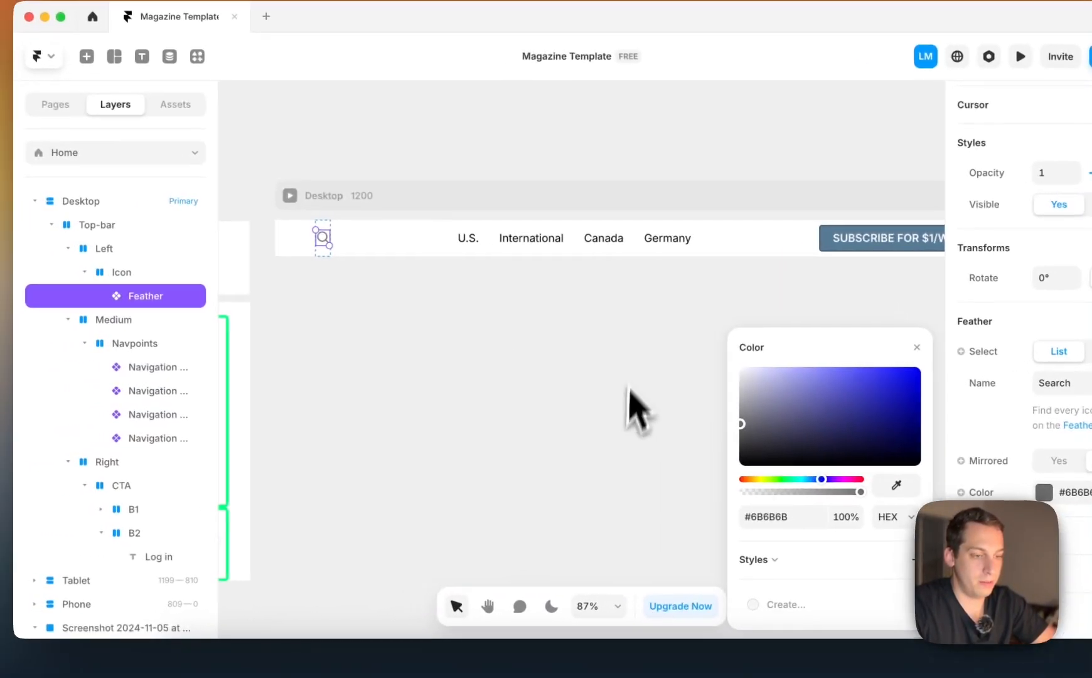
{"action": "left_click", "coordinate": [324, 532]}
Duplicate the Top-bar stack inside the Desktop breakpoint to start the second header row
{"action": "scroll", "coordinate": [342, 452], "scroll_direction": "left", "scroll_amount": 10}
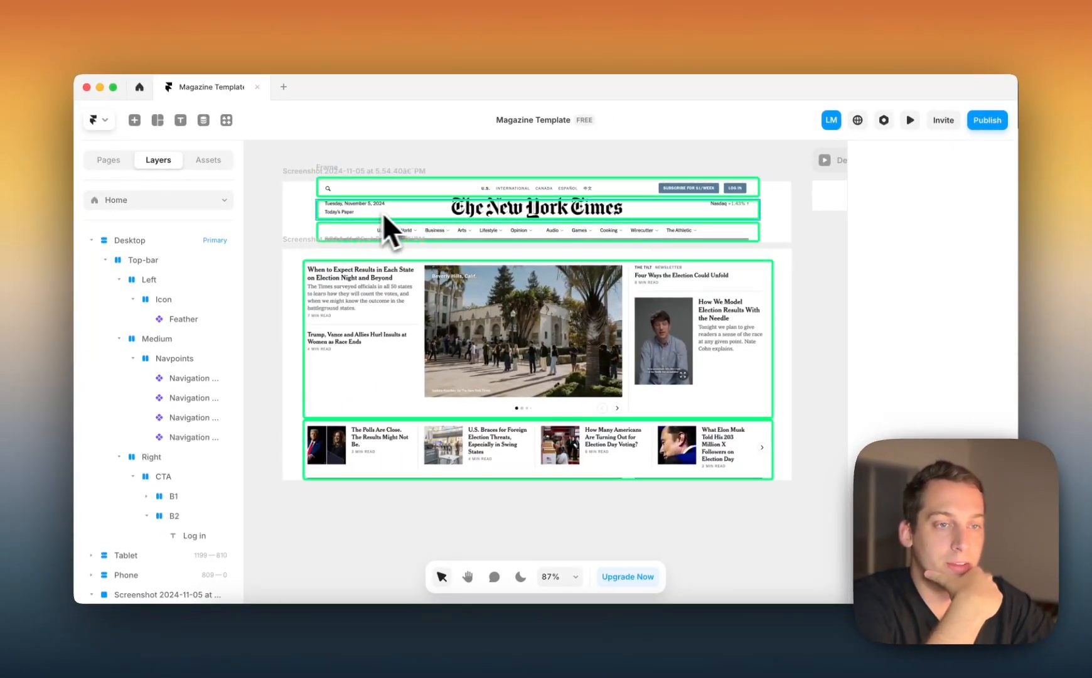
{"action": "left_click", "coordinate": [104, 260]}
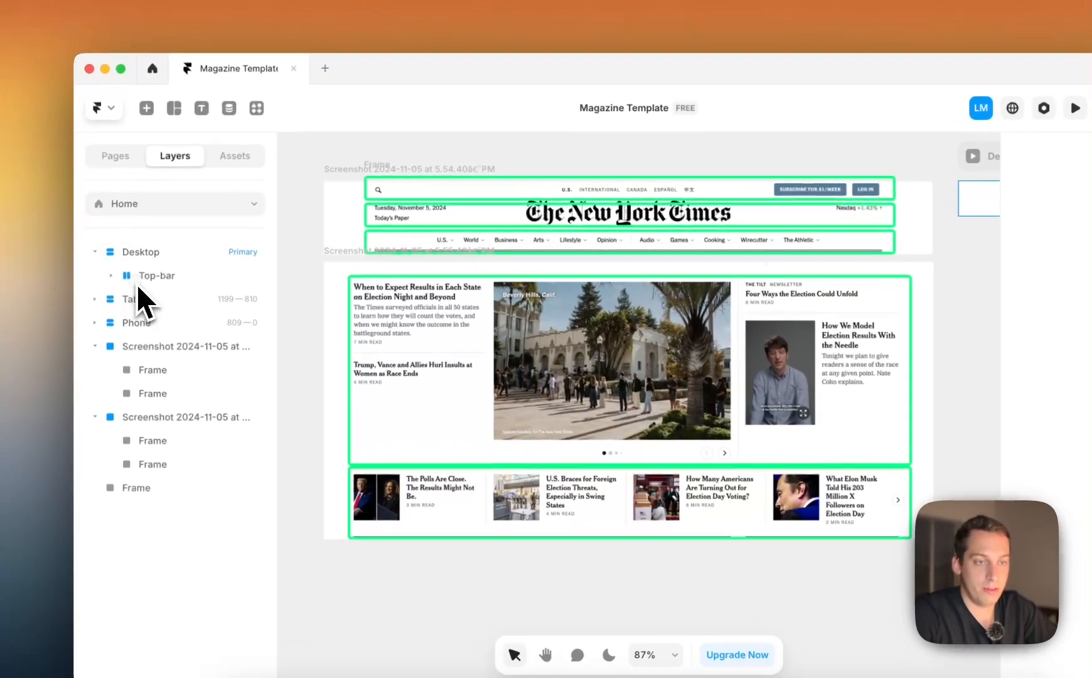
{"action": "left_click", "coordinate": [132, 262]}
{"action": "key", "text": "super+d"}
{"action": "scroll", "coordinate": [439, 302], "scroll_direction": "right", "scroll_amount": 7}
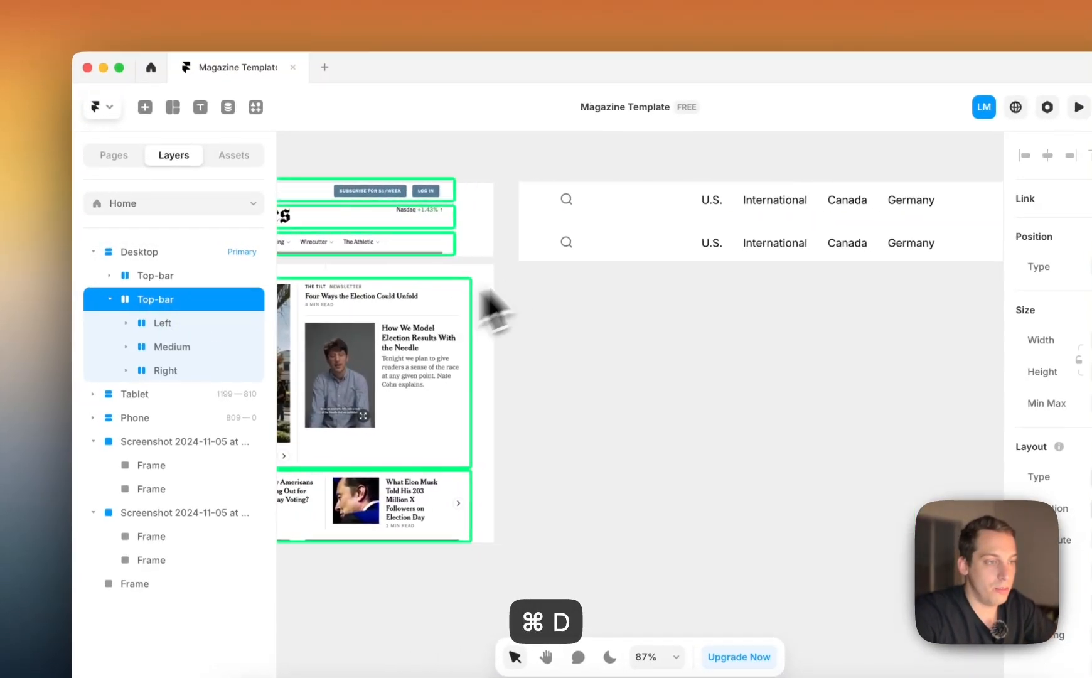
Expand the Left, Medium and Right stacks of the duplicated Top-bar to show their contents
{"action": "scroll", "coordinate": [540, 261], "scroll_direction": "down", "scroll_amount": 5}
{"action": "scroll", "coordinate": [534, 265], "scroll_direction": "left", "scroll_amount": 3}
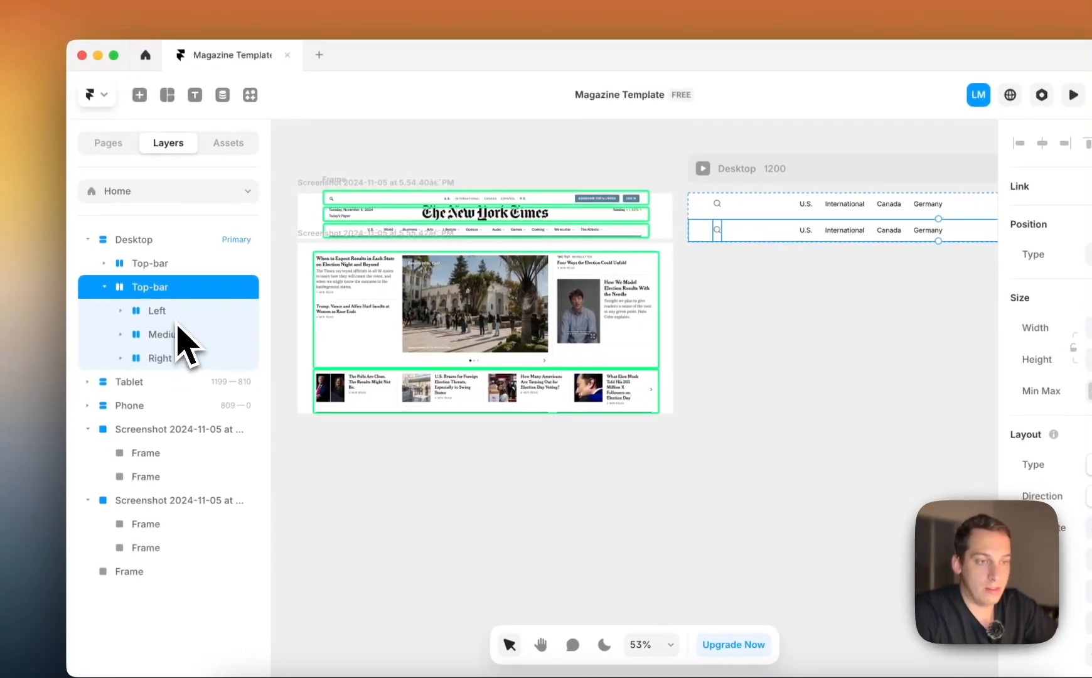
{"action": "left_click", "coordinate": [162, 314]}
{"action": "left_click", "coordinate": [174, 357]}
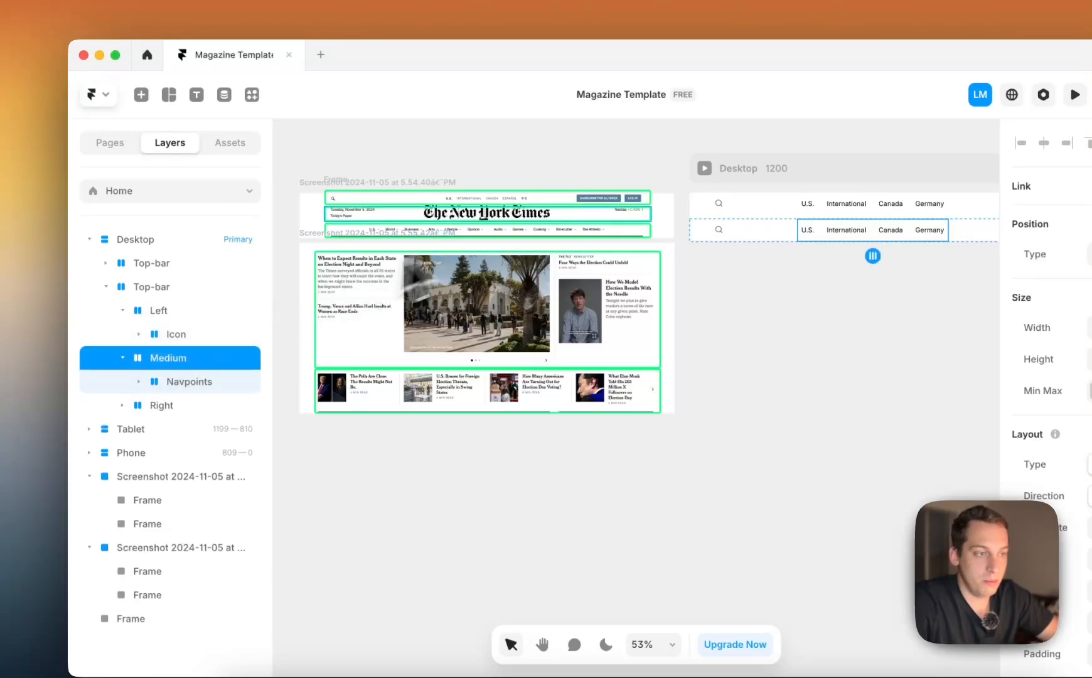
{"action": "left_click", "coordinate": [176, 407]}
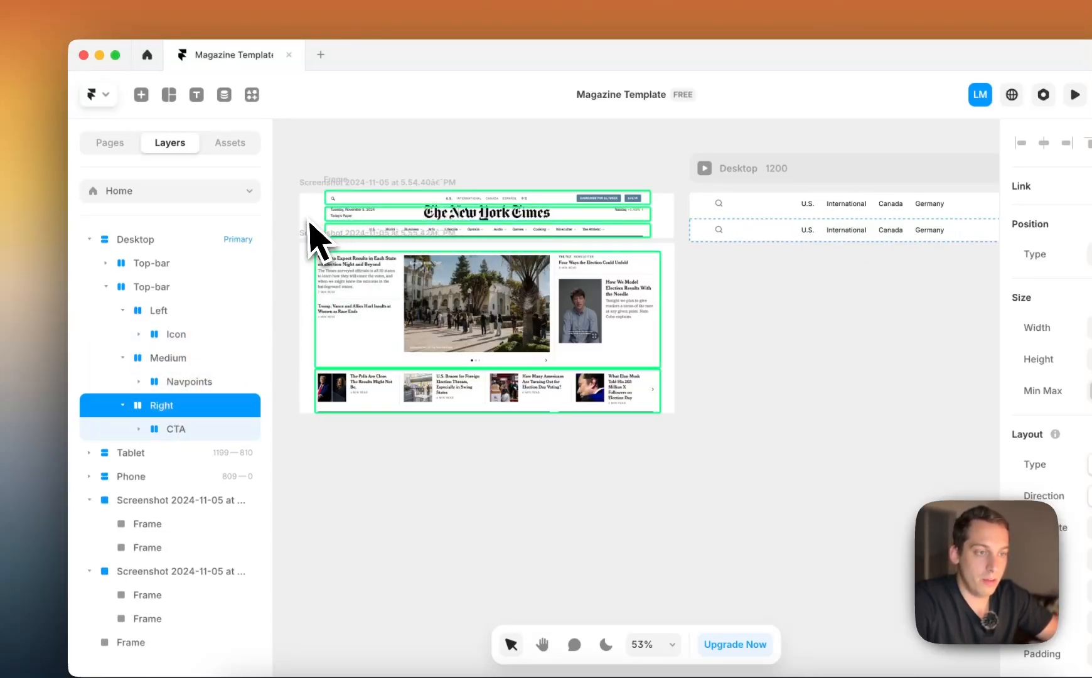
Rename the Icon stack inside the Left stack of the duplicated Top-bar as "Status"
{"action": "scroll", "coordinate": [312, 233], "scroll_direction": "up", "scroll_amount": 5}
{"action": "left_click", "coordinate": [179, 334]}
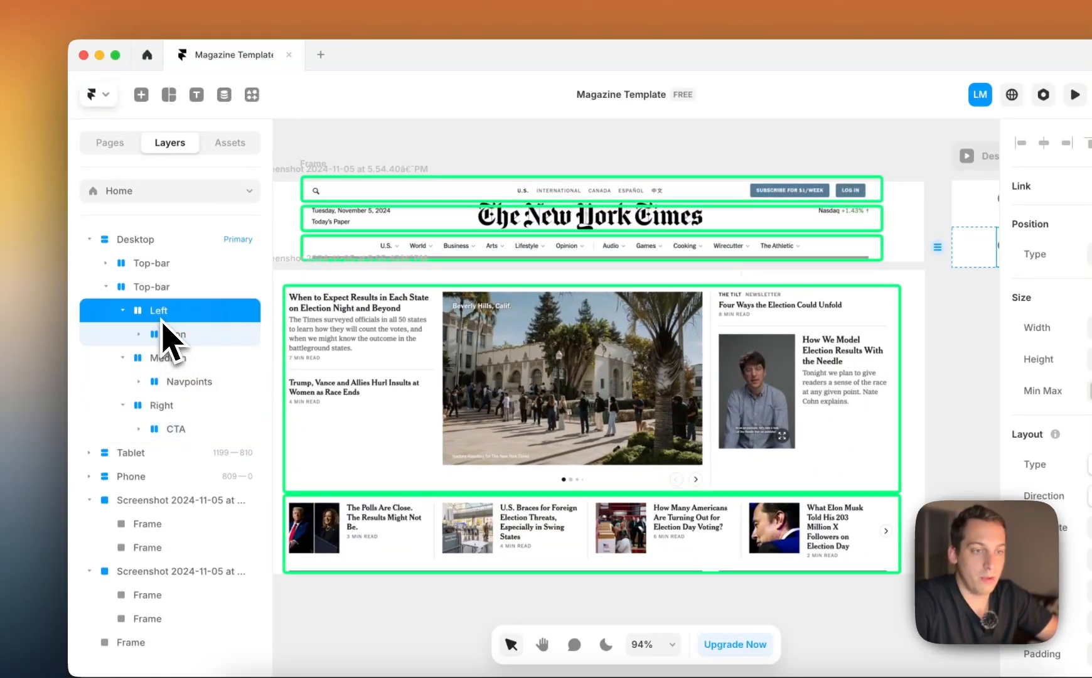
{"action": "left_click", "coordinate": [139, 334]}
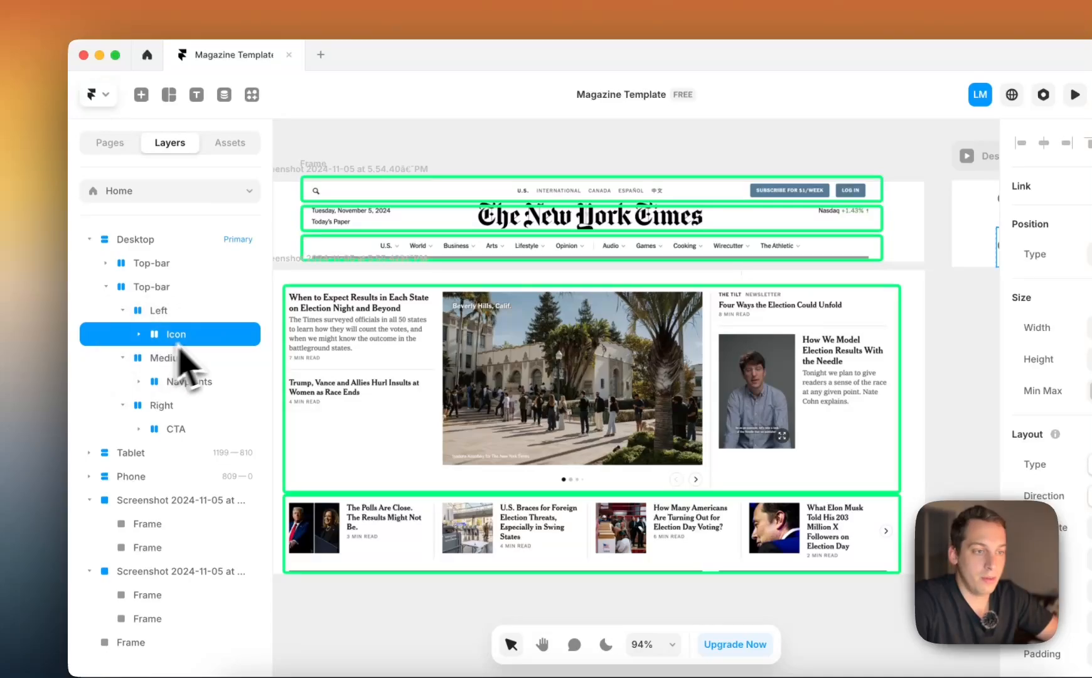
{"action": "scroll", "coordinate": [385, 312], "scroll_direction": "right", "scroll_amount": 10}
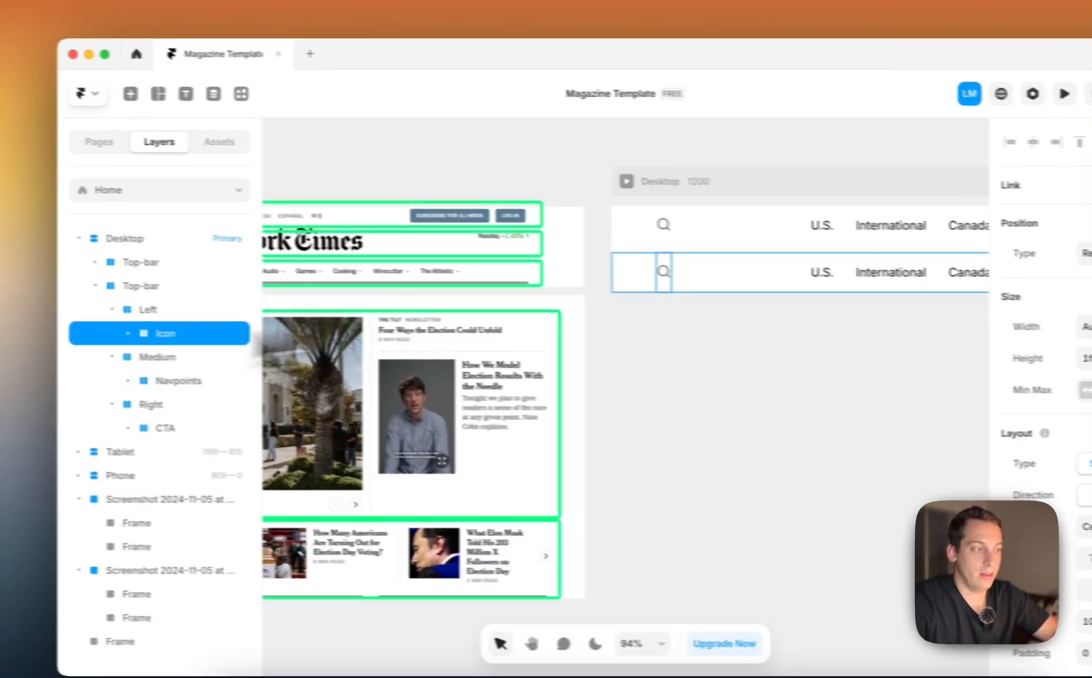
{"action": "scroll", "coordinate": [1070, 534], "scroll_direction": "down", "scroll_amount": 5}
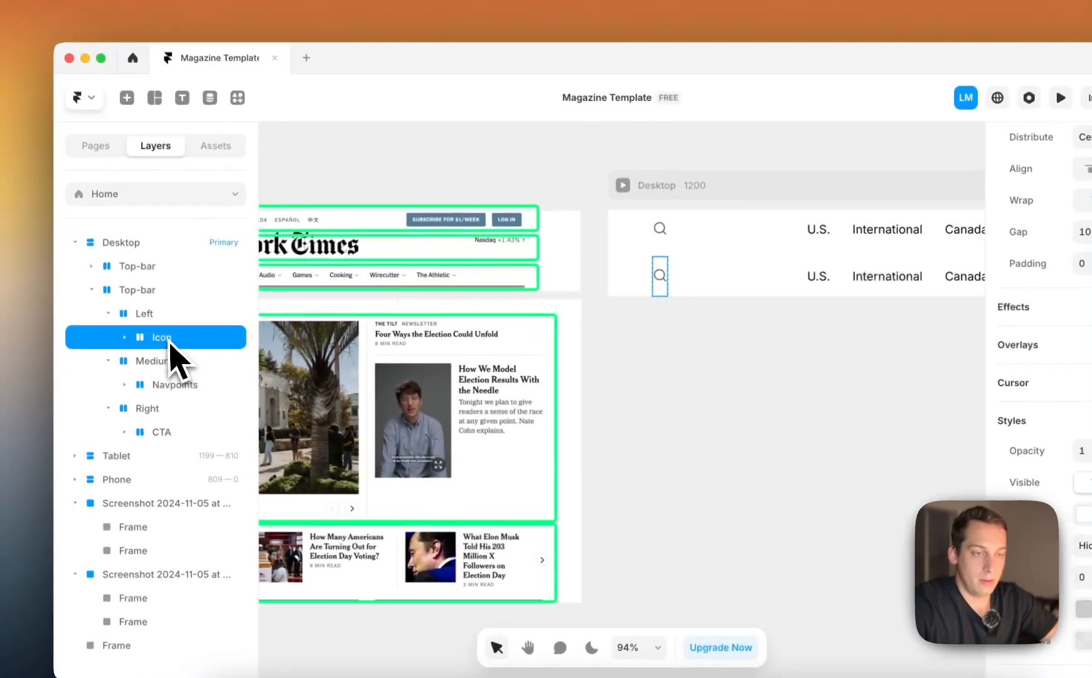
{"action": "right_click", "coordinate": [170, 342]}
{"action": "scroll", "coordinate": [488, 324], "scroll_direction": "left", "scroll_amount": 10}
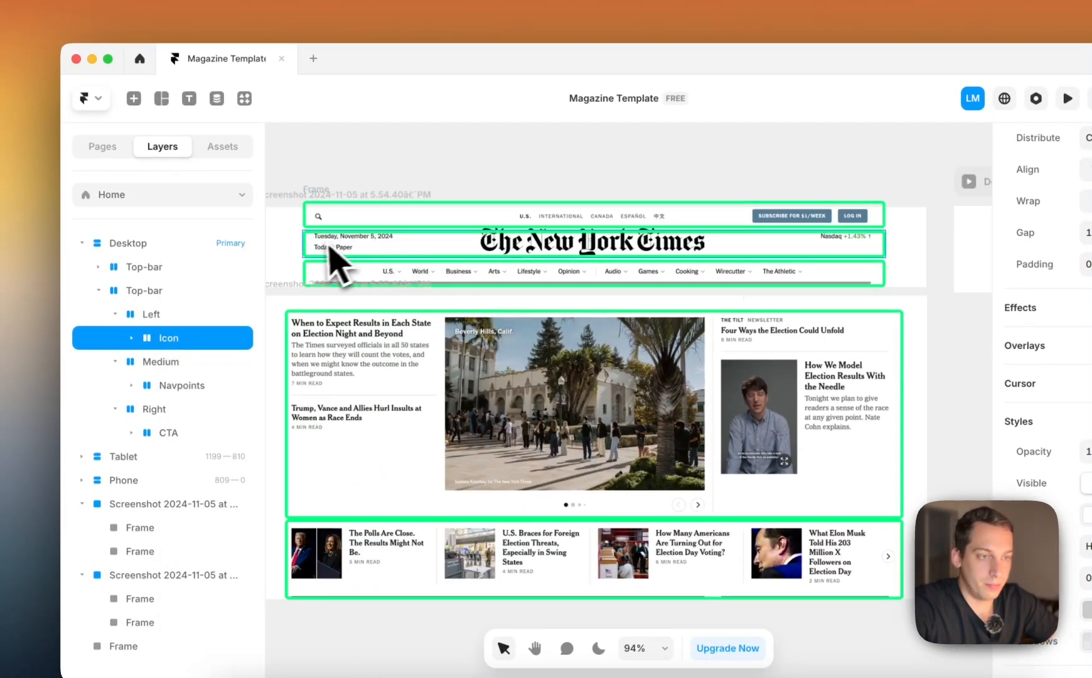
Delete the search icon inside the Status stack of the second Top-bar and select the emptied stack
{"action": "scroll", "coordinate": [483, 283], "scroll_direction": "right", "scroll_amount": 10}
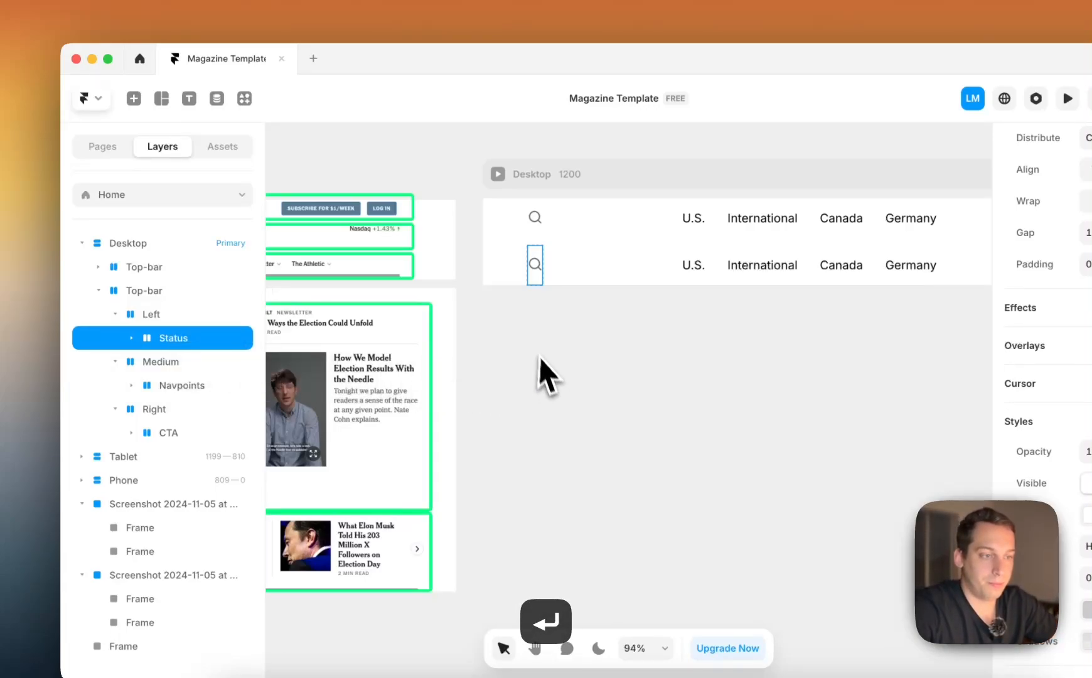
{"action": "left_click", "coordinate": [541, 373]}
{"action": "left_click", "coordinate": [537, 265]}
{"action": "key", "text": "BackSpace"}
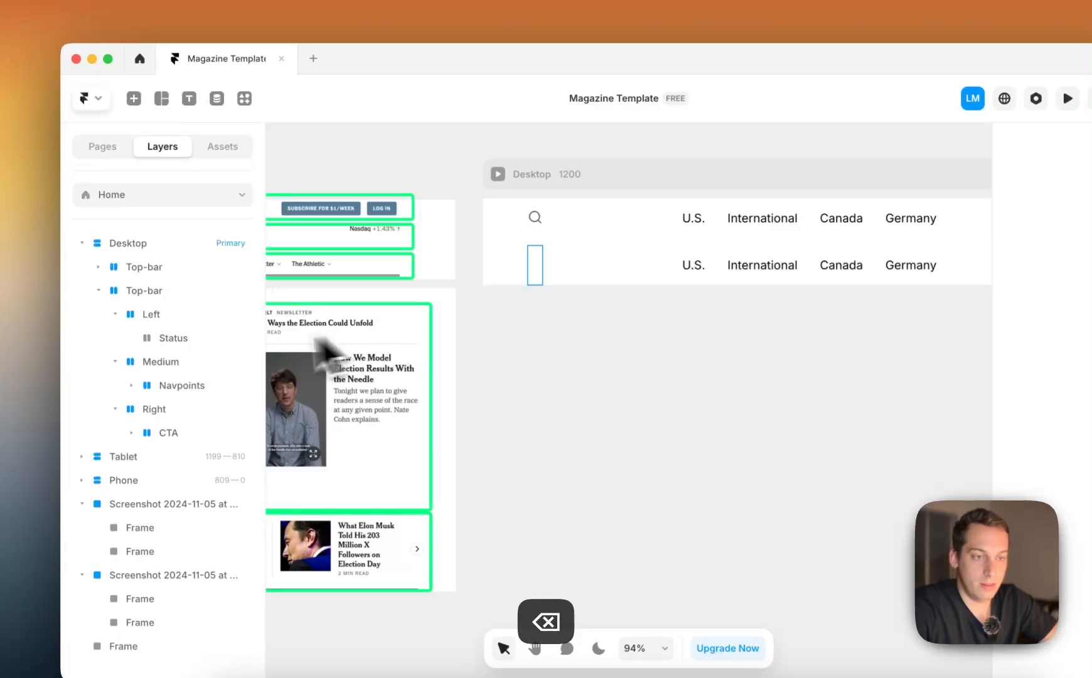
{"action": "left_click", "coordinate": [219, 342]}
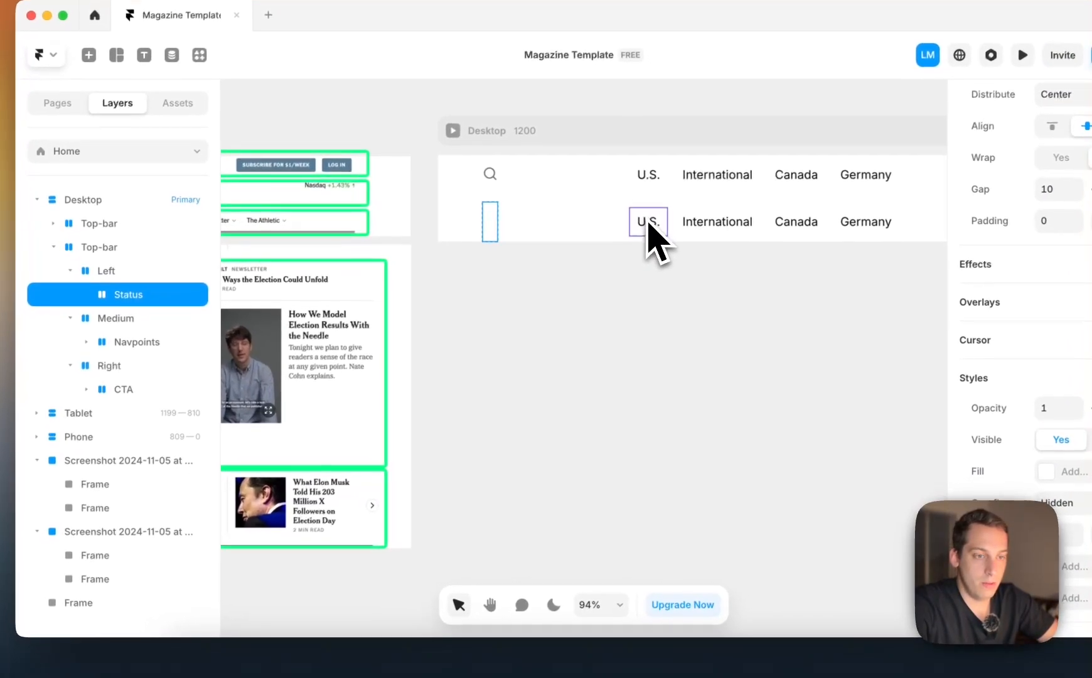
Switch to Chrome to check the header's date area on nytimes.com, and return to the Framer canvas
{"action": "scroll", "coordinate": [568, 276], "scroll_direction": "left", "scroll_amount": 10}
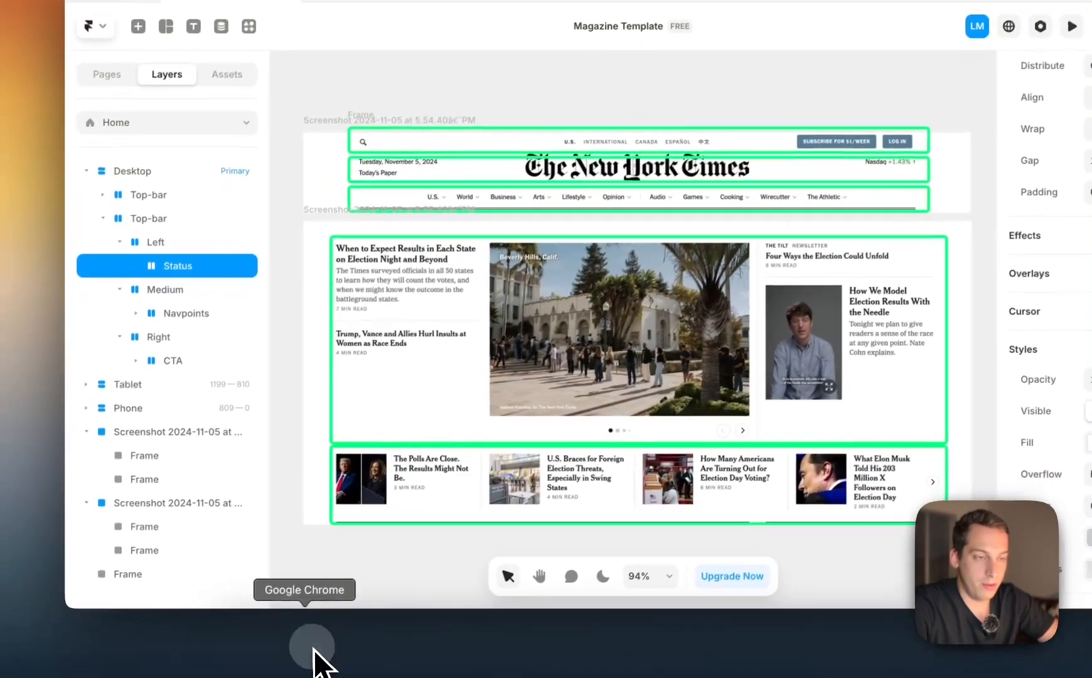
{"action": "left_click", "coordinate": [317, 654]}
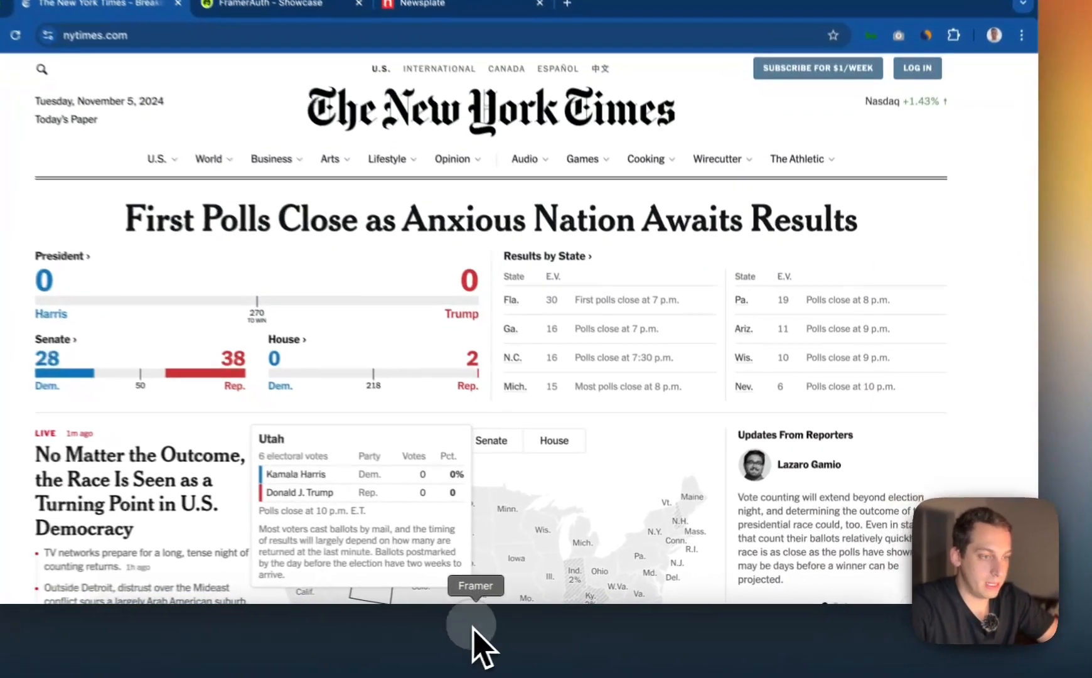
{"action": "left_click", "coordinate": [523, 624]}
{"action": "scroll", "coordinate": [577, 311], "scroll_direction": "right", "scroll_amount": 8}
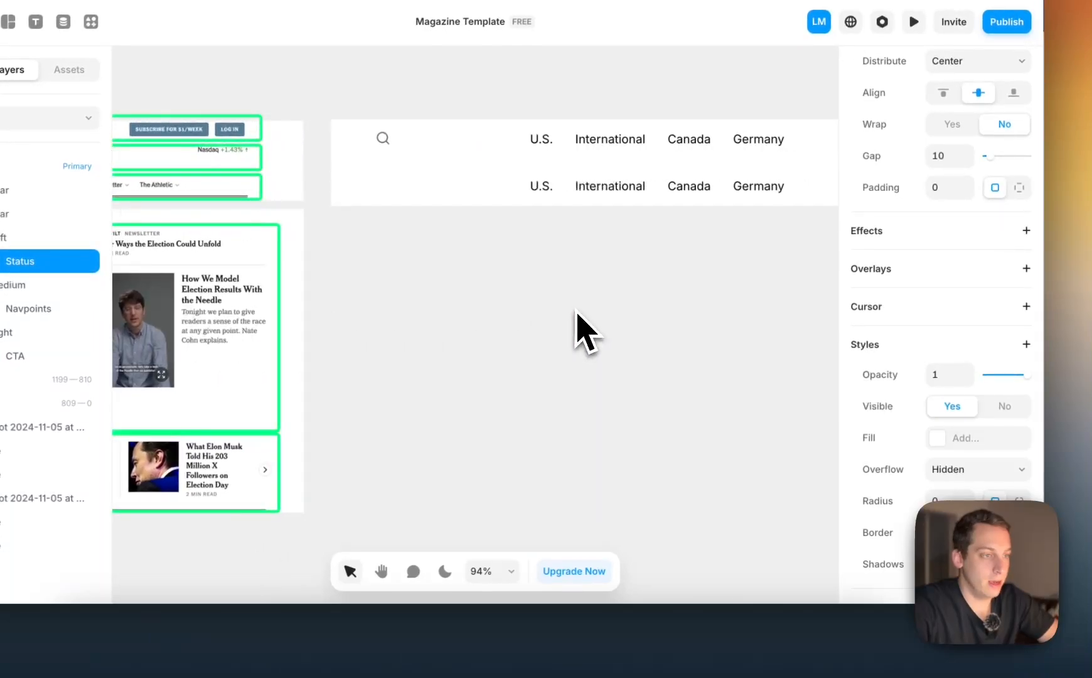
Add the text "Todays date" on the canvas below the Desktop frame, with color #000000 and Regular weight
{"action": "left_click", "coordinate": [575, 313]}
{"action": "left_click", "coordinate": [545, 322]}
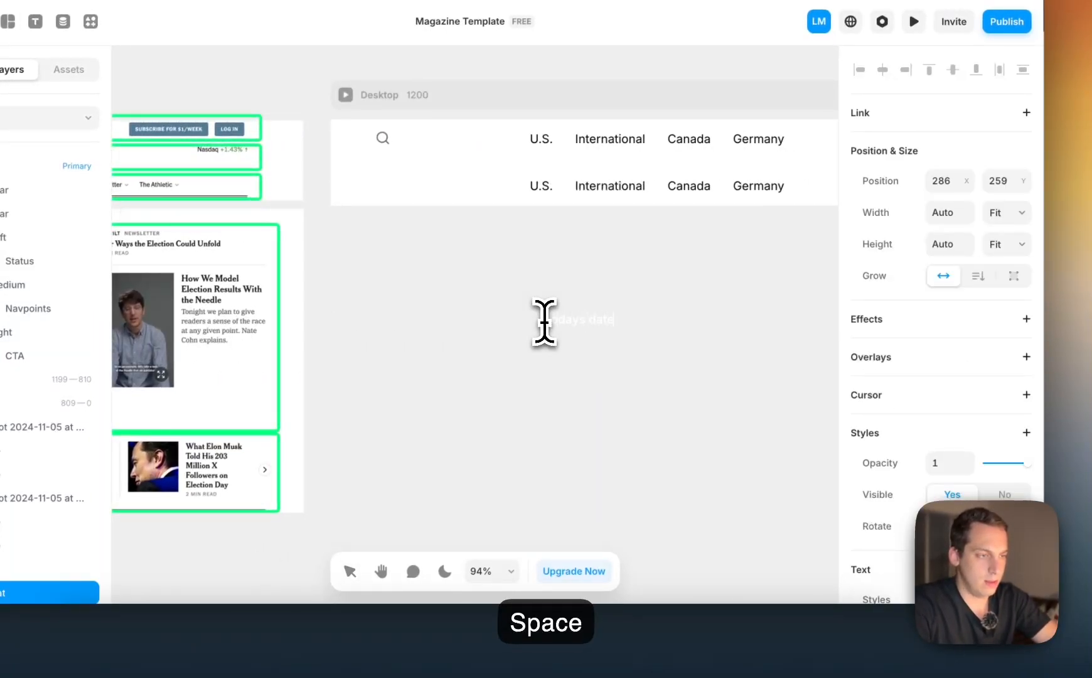
{"action": "scroll", "coordinate": [879, 430], "scroll_direction": "down", "scroll_amount": 7}
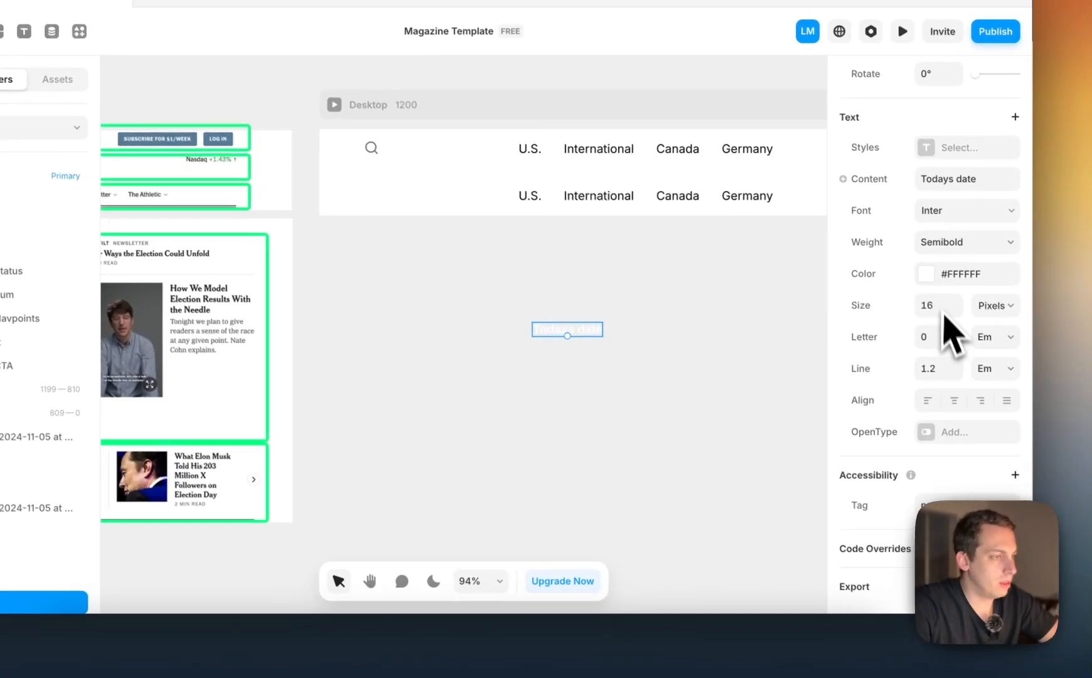
{"action": "left_click", "coordinate": [936, 273]}
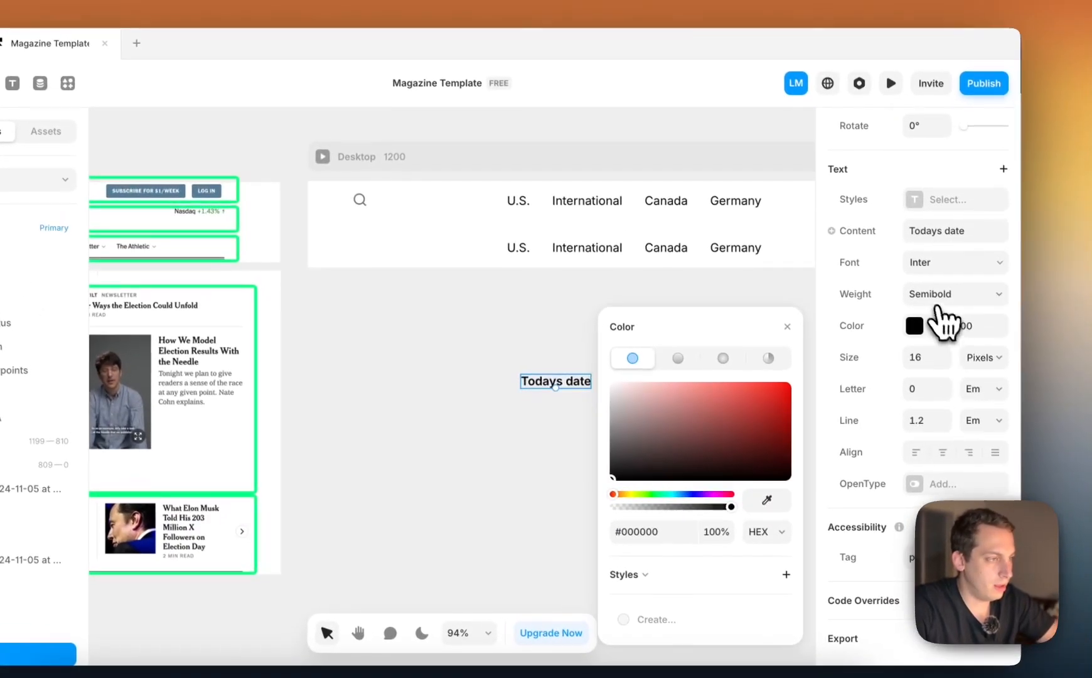
{"action": "left_click", "coordinate": [955, 244]}
{"action": "left_click", "coordinate": [940, 232]}
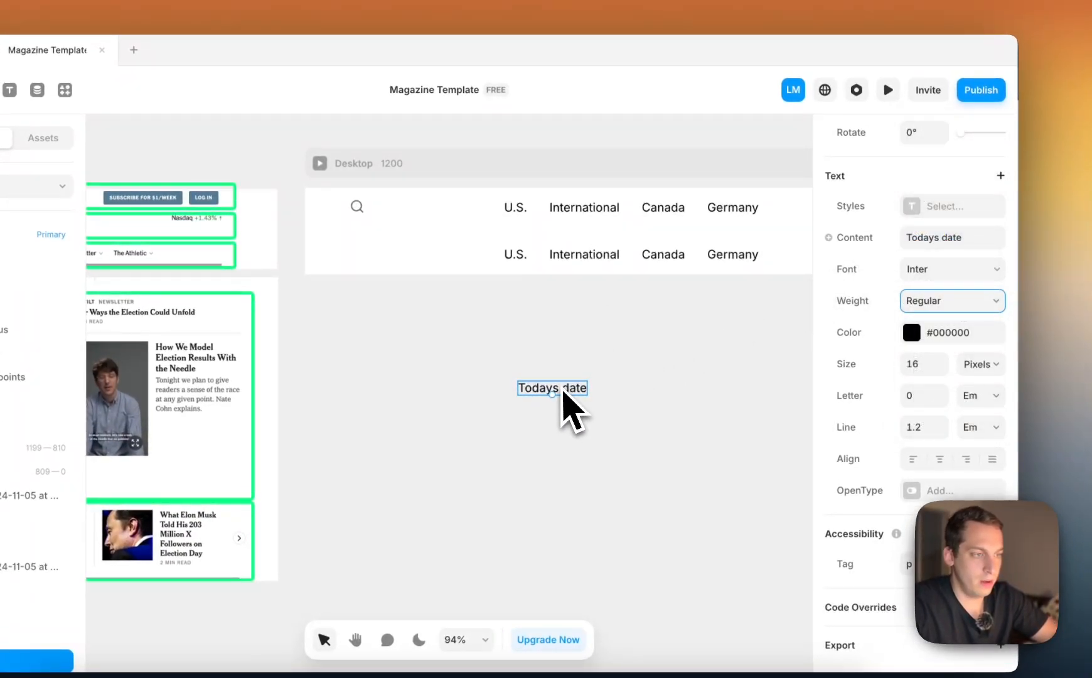
Move the "Todays date" text into the Status stack of the second Top-bar and duplicate it there
{"action": "mouse_move", "coordinate": [564, 391]}
{"action": "left_mouse_down"}
{"action": "mouse_move", "coordinate": [411, 285]}
{"action": "mouse_move", "coordinate": [355, 271]}
{"action": "mouse_move", "coordinate": [360, 259]}
{"action": "left_mouse_up"}
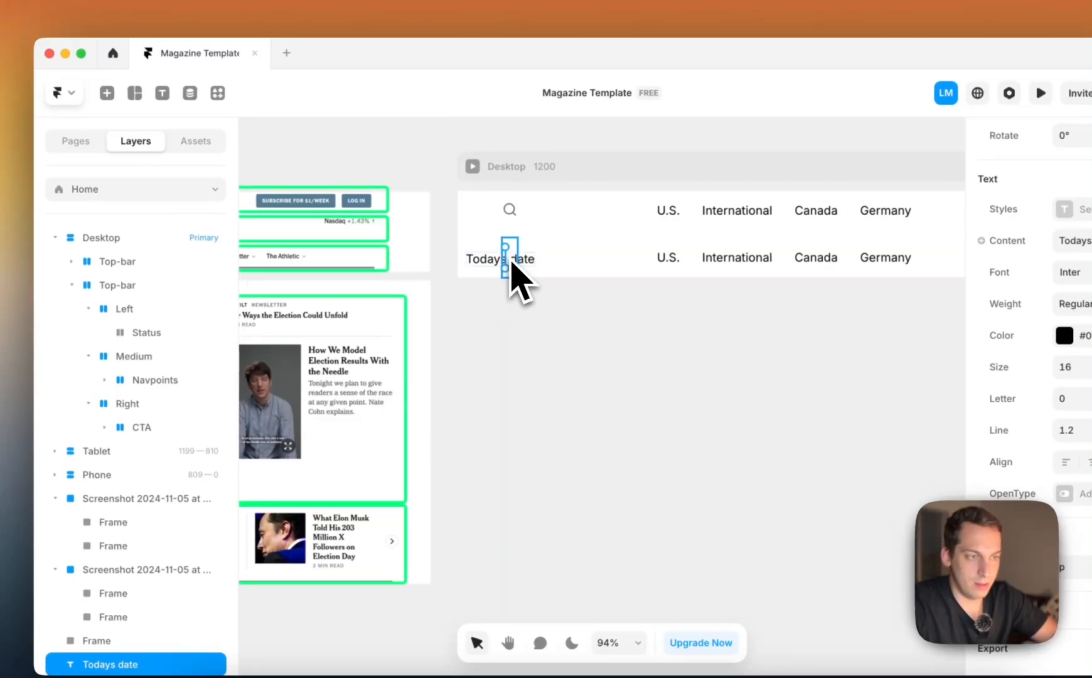
{"action": "left_click_drag", "start_coordinate": [511, 262], "coordinate": [516, 267]}
{"action": "left_click_drag", "start_coordinate": [162, 333], "coordinate": [187, 356]}
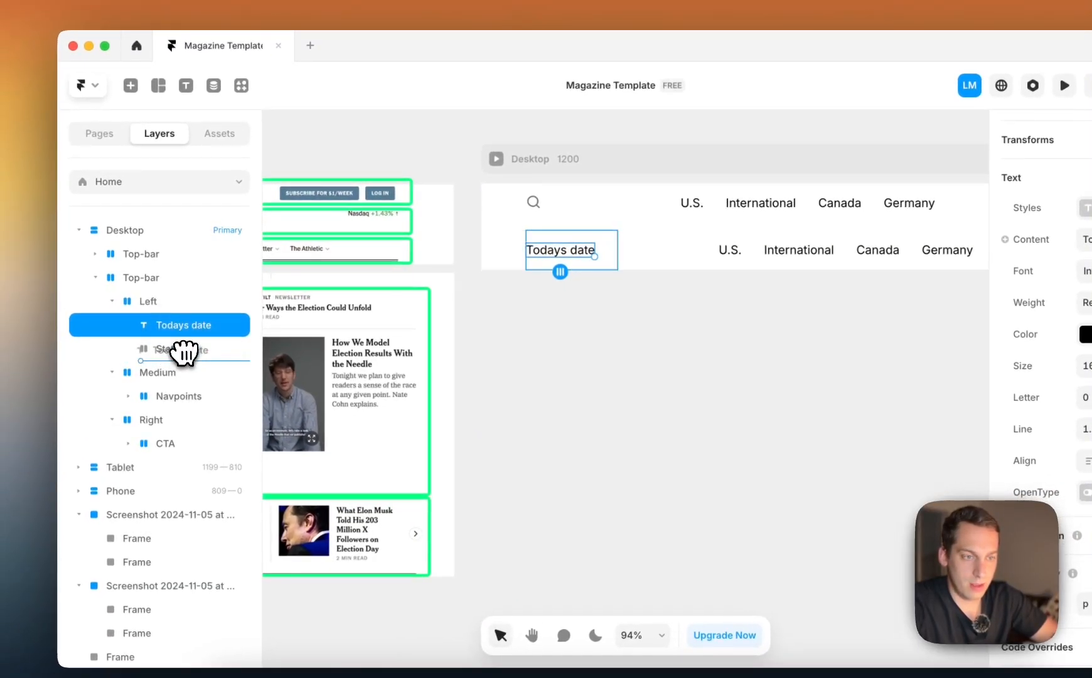
{"action": "key", "text": "super+d"}
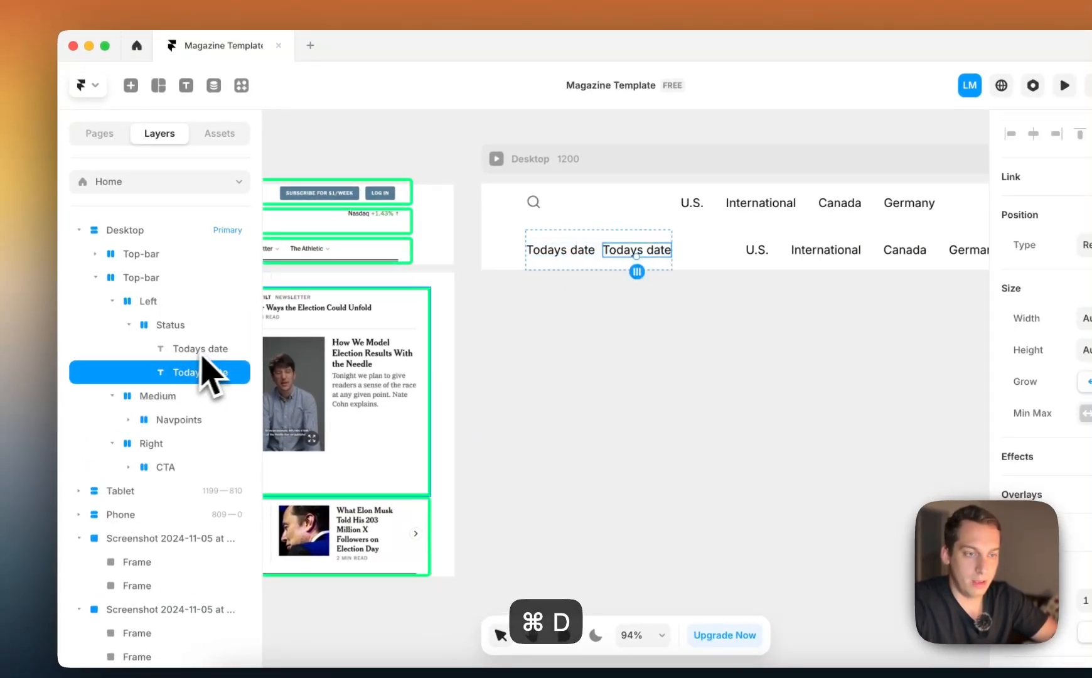
Set the Status stack's direction to vertical and its height to Fit Content
{"action": "left_click", "coordinate": [191, 328]}
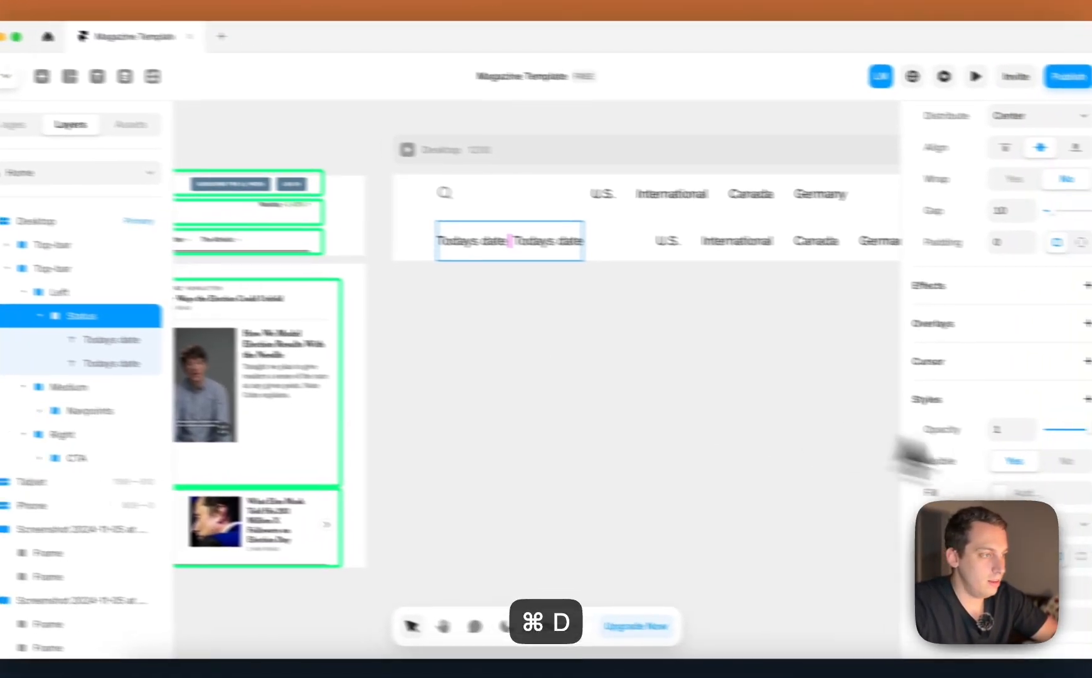
{"action": "scroll", "coordinate": [927, 256], "scroll_direction": "up", "scroll_amount": 5}
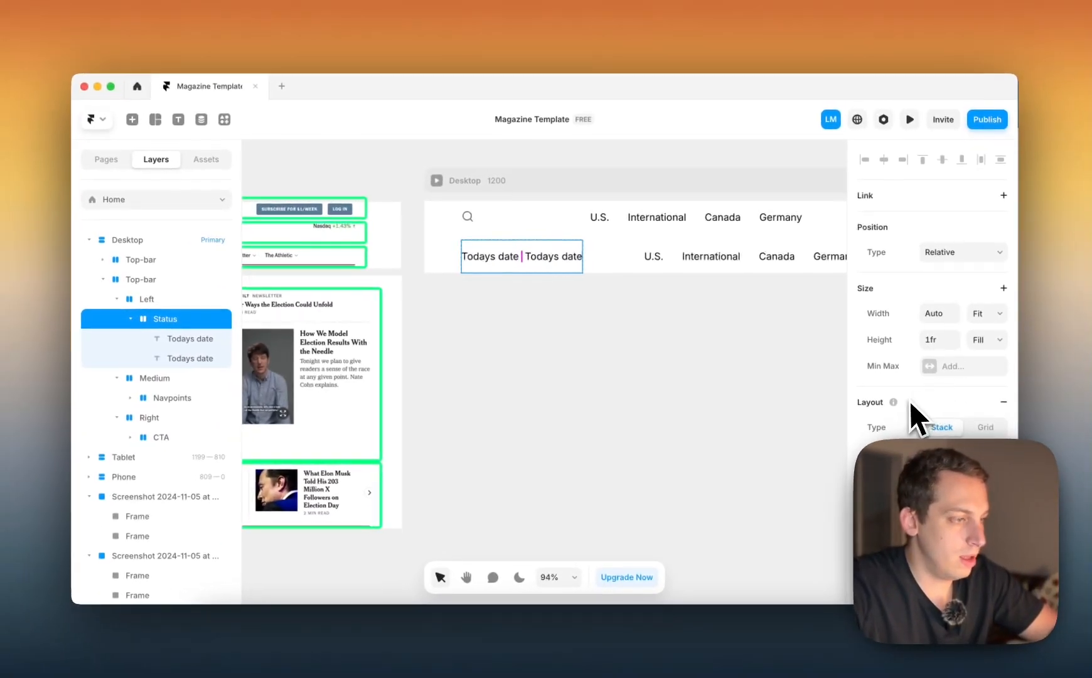
{"action": "scroll", "coordinate": [888, 407], "scroll_direction": "down", "scroll_amount": 2}
{"action": "scroll", "coordinate": [906, 404], "scroll_direction": "down", "scroll_amount": 2}
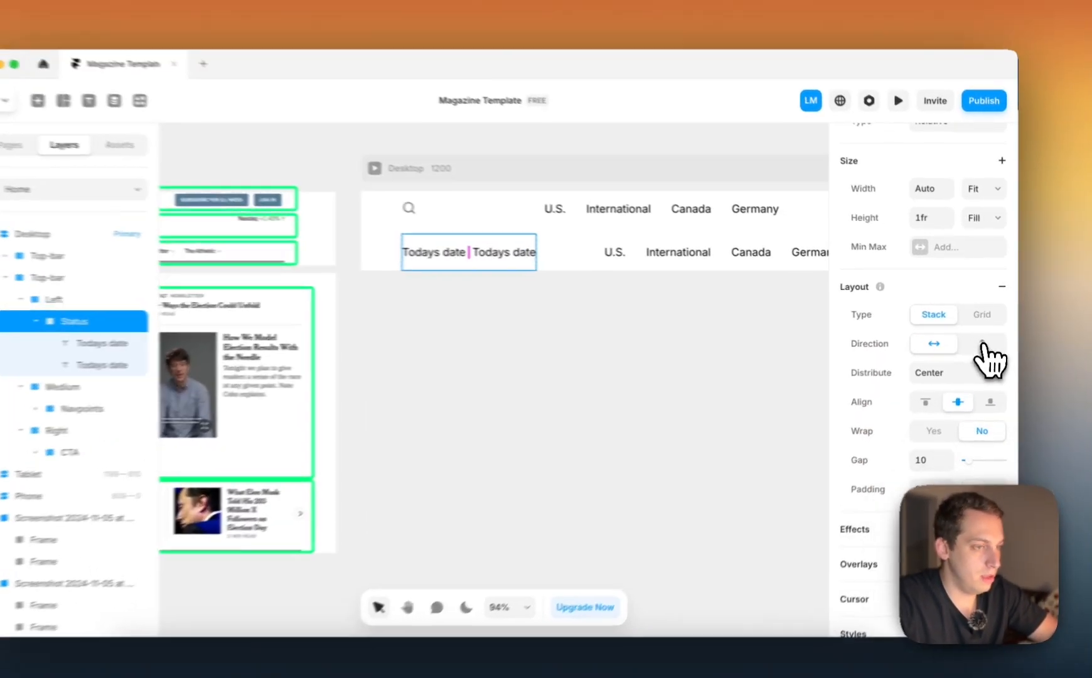
{"action": "left_click", "coordinate": [985, 339]}
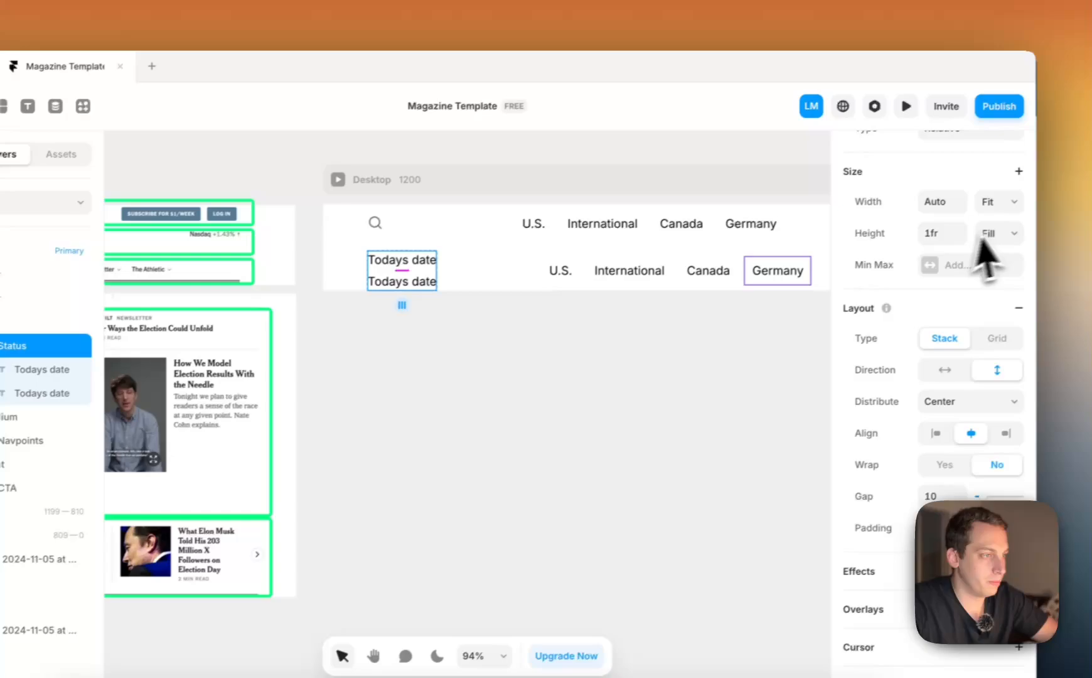
{"action": "left_click", "coordinate": [1011, 216]}
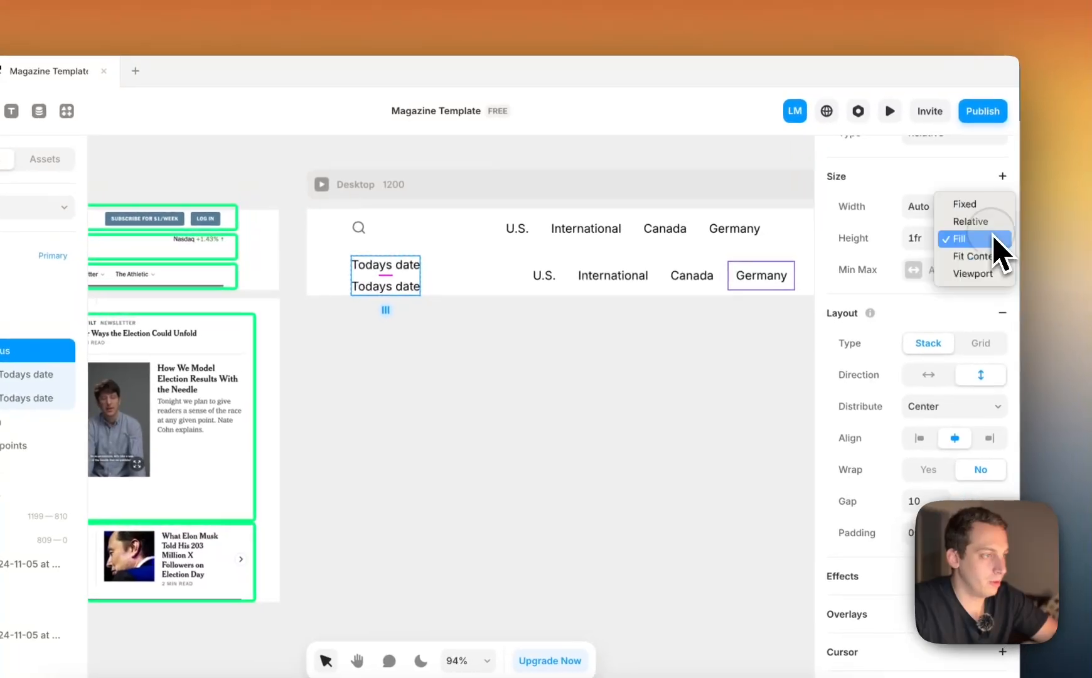
{"action": "left_click", "coordinate": [1014, 232]}
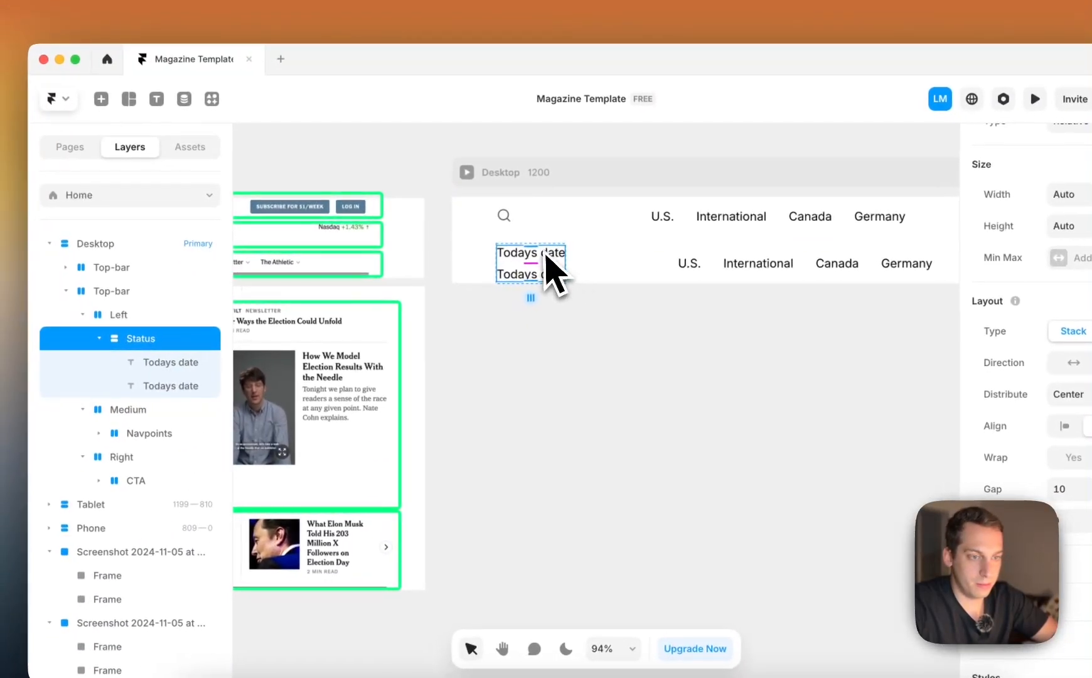
Change the lower text in the Status stack to "Today's paper" and left-align the stack's contents
{"action": "left_click", "coordinate": [186, 317]}
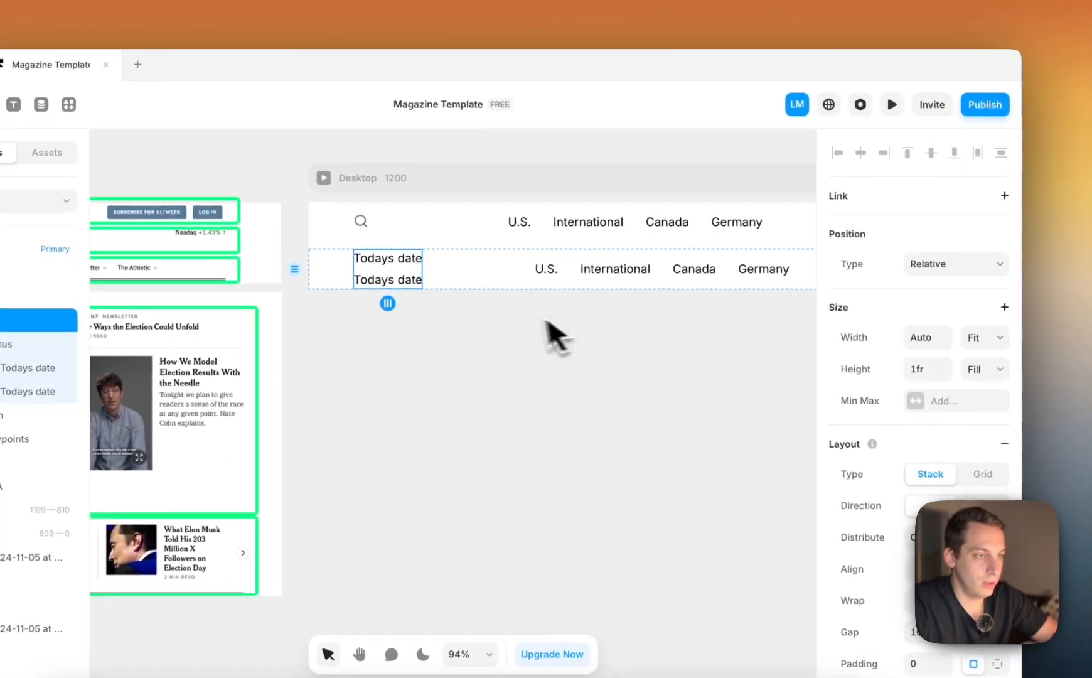
{"action": "left_click", "coordinate": [590, 278]}
{"action": "scroll", "coordinate": [533, 245], "scroll_direction": "down", "scroll_amount": 5}
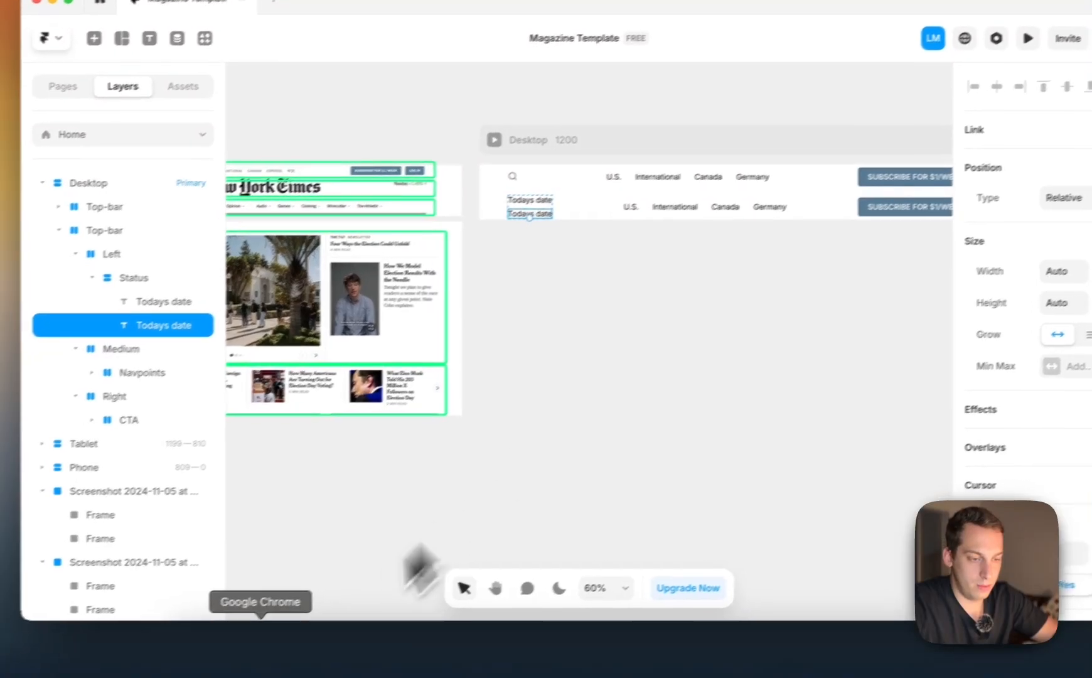
{"action": "scroll", "coordinate": [567, 119], "scroll_direction": "left", "scroll_amount": 4}
{"action": "scroll", "coordinate": [587, 104], "scroll_direction": "up", "scroll_amount": 5}
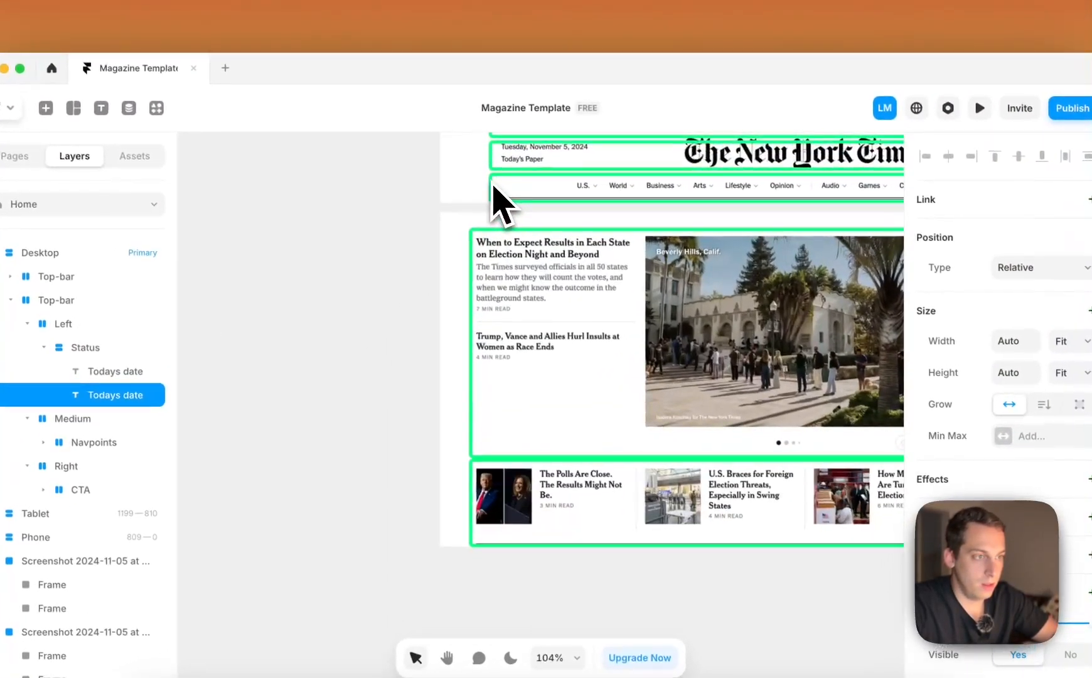
{"action": "scroll", "coordinate": [591, 100], "scroll_direction": "right", "scroll_amount": 10}
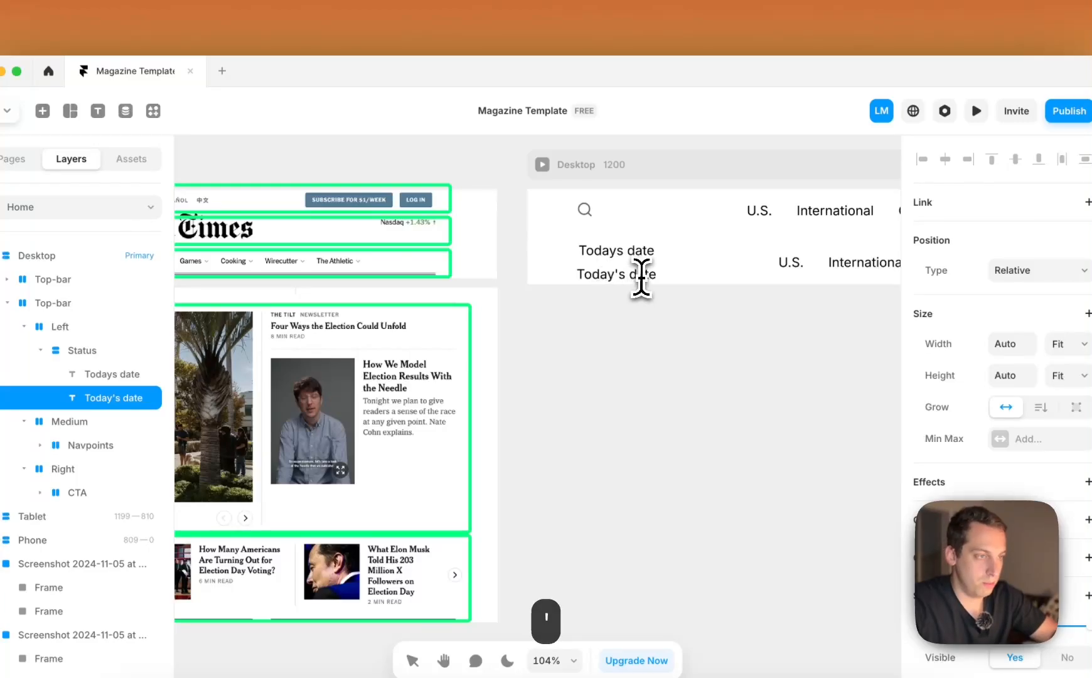
{"action": "scroll", "coordinate": [670, 318], "scroll_direction": "left", "scroll_amount": 3}
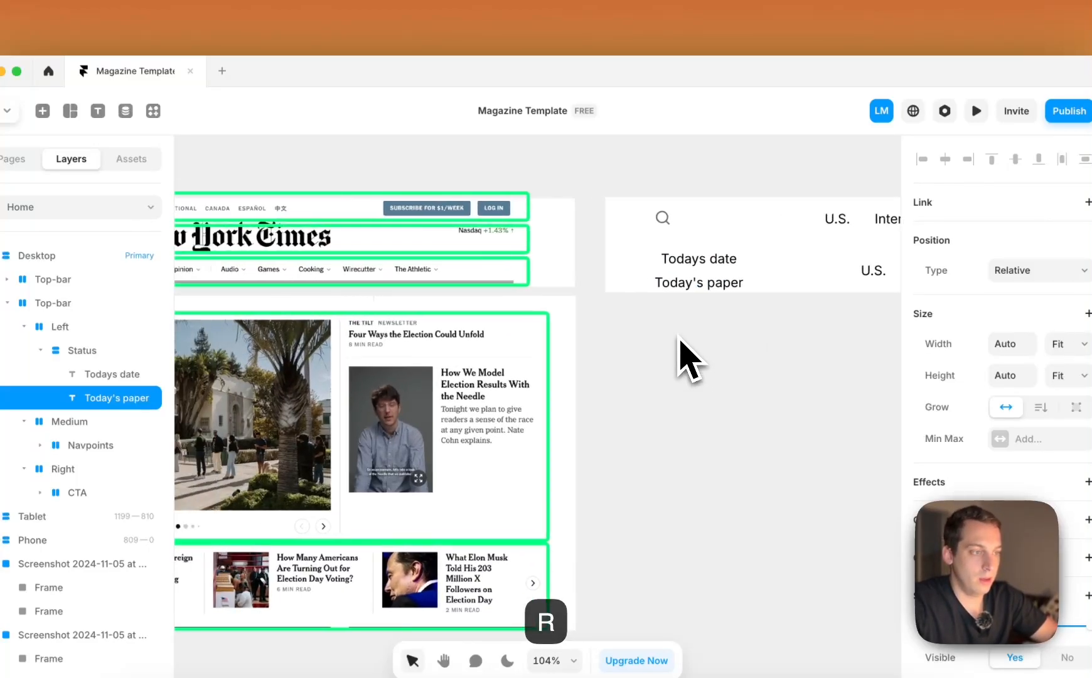
{"action": "key", "text": "Escape"}
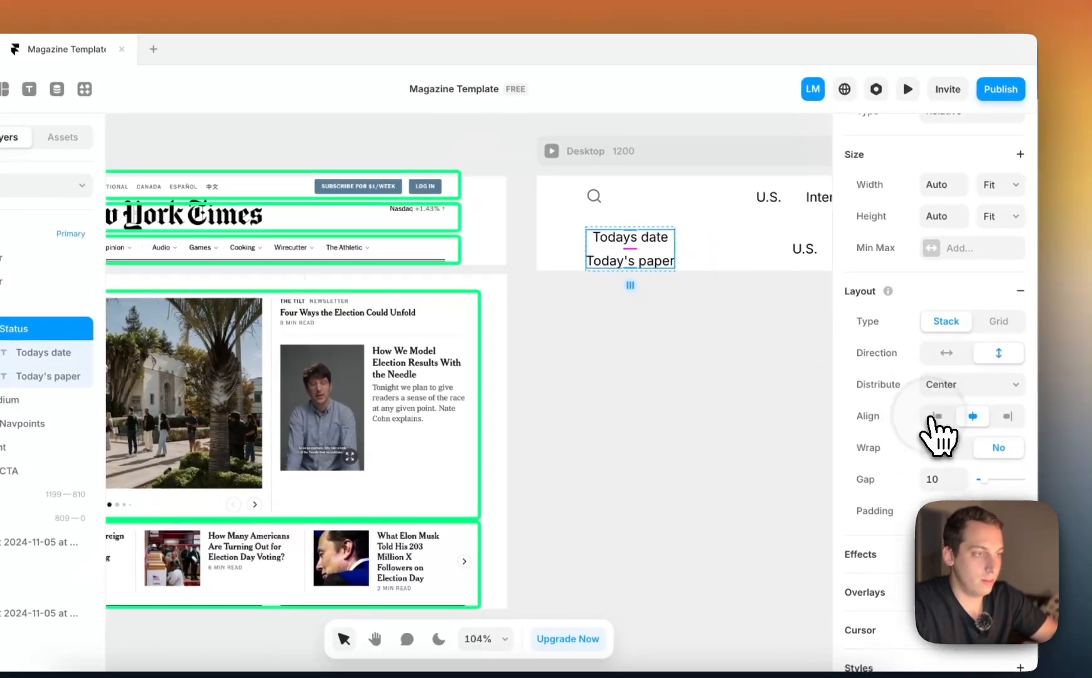
{"action": "left_click", "coordinate": [998, 439]}
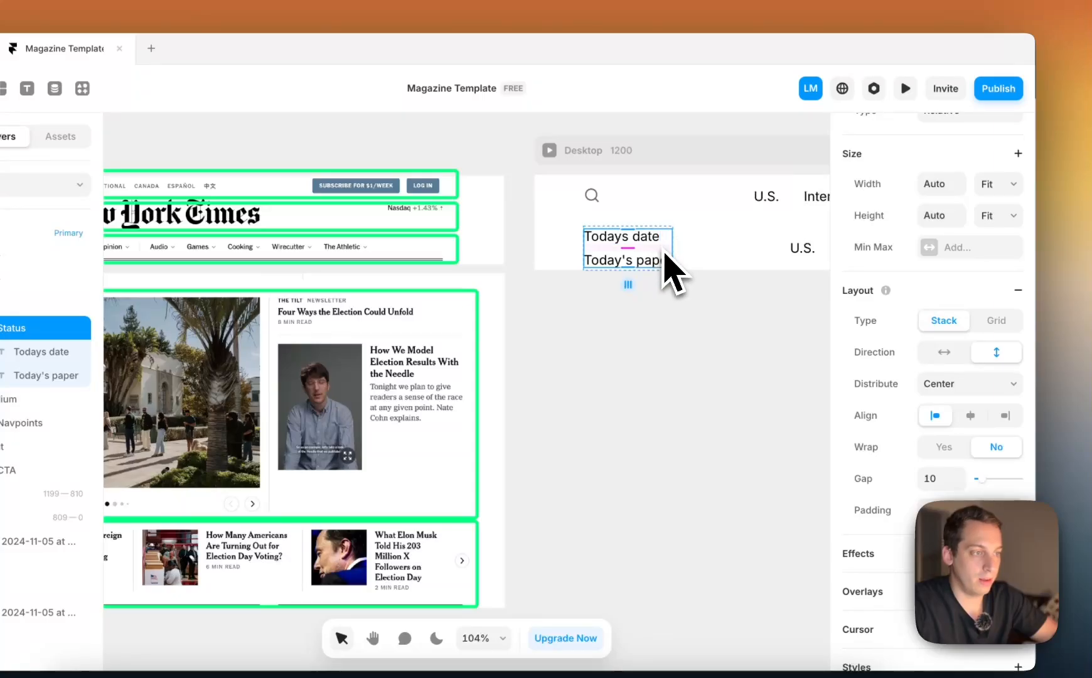
Replace the upper text in the Status stack with "Tuesday, November 5, 2024", following the date in the reference screenshot
{"action": "double_click", "coordinate": [644, 235]}
{"action": "double_click", "coordinate": [643, 236]}
{"action": "scroll", "coordinate": [644, 236], "scroll_direction": "left", "scroll_amount": 8}
{"action": "scroll", "coordinate": [398, 190], "scroll_direction": "up", "scroll_amount": 2}
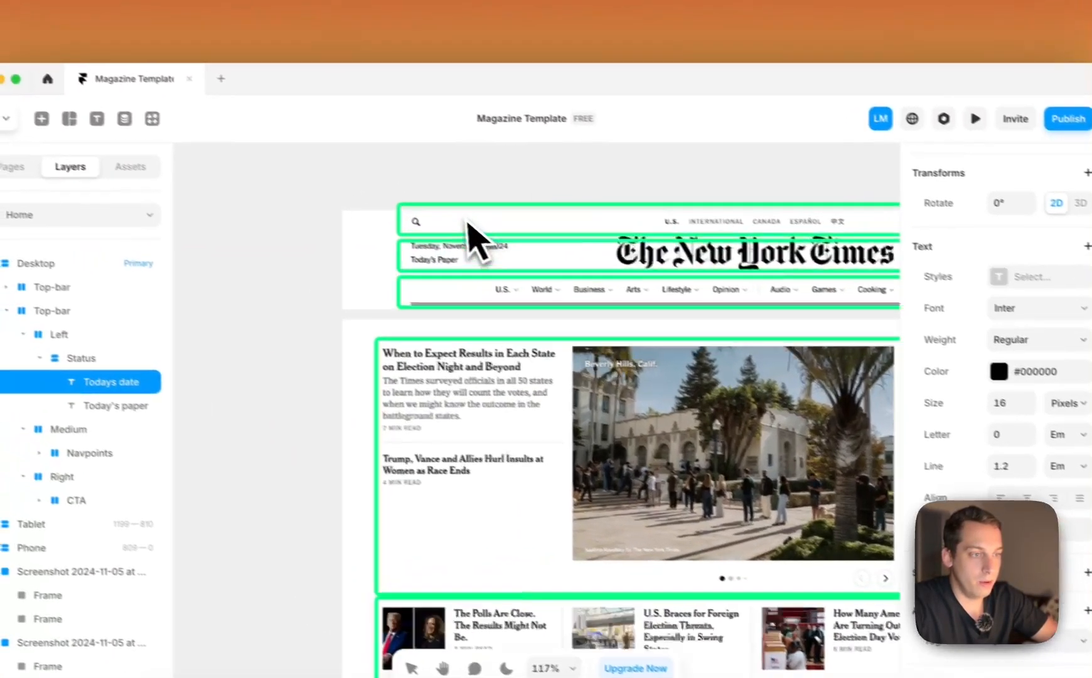
{"action": "scroll", "coordinate": [465, 220], "scroll_direction": "up", "scroll_amount": 2}
{"action": "scroll", "coordinate": [466, 220], "scroll_direction": "right", "scroll_amount": 8}
{"action": "scroll", "coordinate": [466, 220], "scroll_direction": "down", "scroll_amount": 4}
{"action": "type", "text": "Tue"}
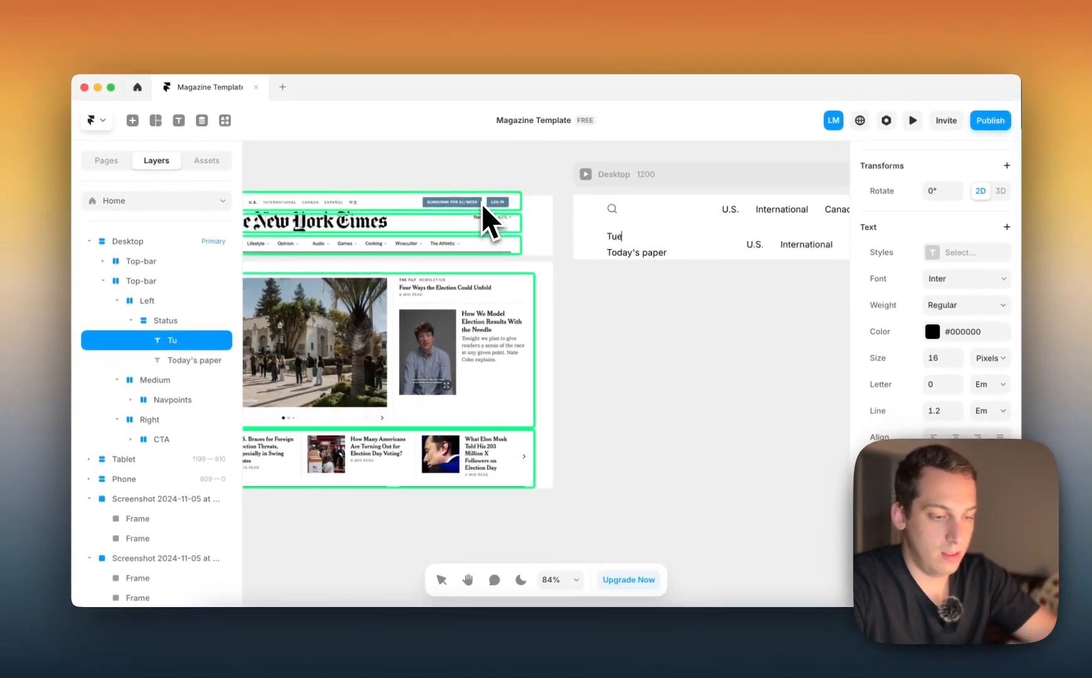
{"action": "type", "text": "sday, November"}
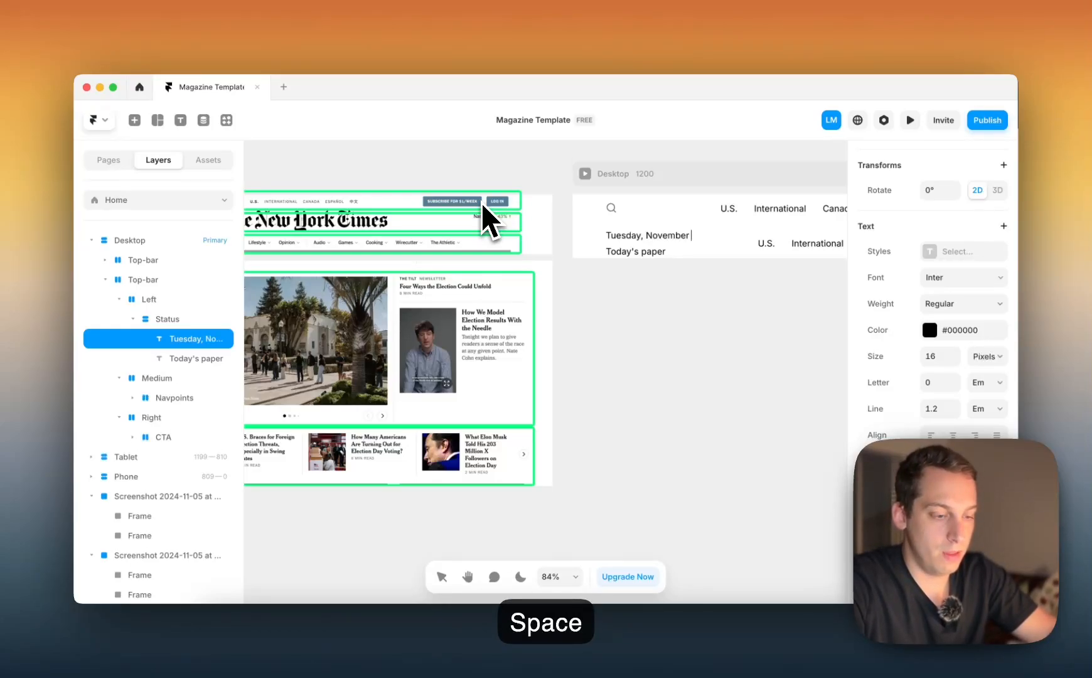
{"action": "type", "text": " 5th"}
{"action": "scroll", "coordinate": [466, 213], "scroll_direction": "left", "scroll_amount": 4}
{"action": "scroll", "coordinate": [465, 213], "scroll_direction": "up", "scroll_amount": 1}
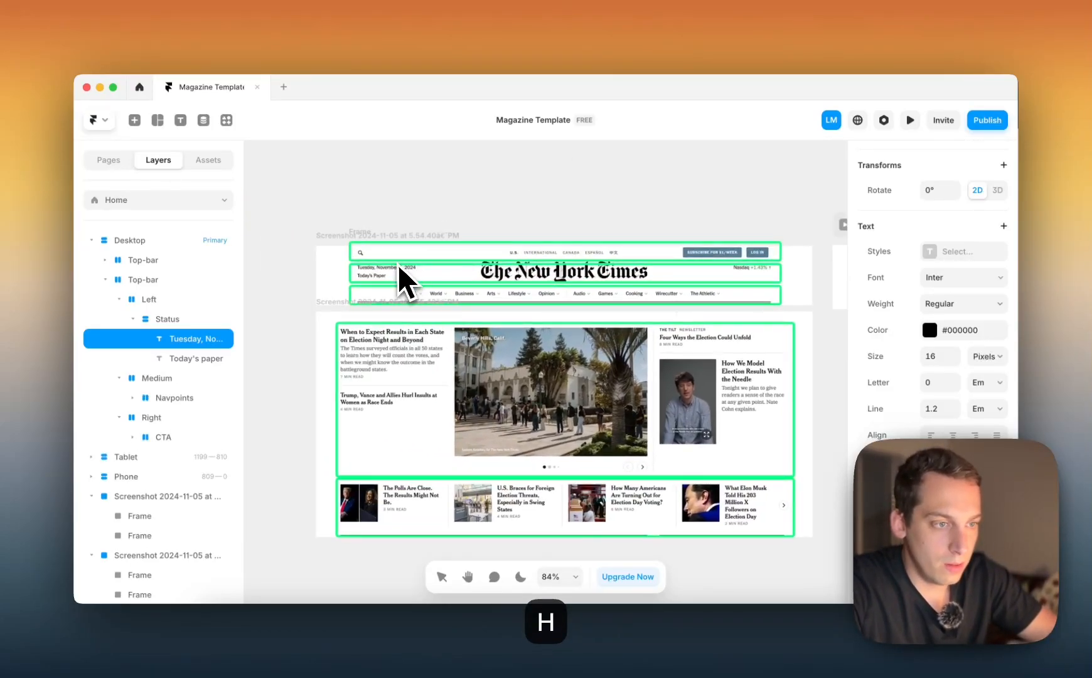
{"action": "key", "text": "BackSpace"}
{"action": "scroll", "coordinate": [394, 271], "scroll_direction": "right", "scroll_amount": 10}
{"action": "key", "text": "BackSpace"}
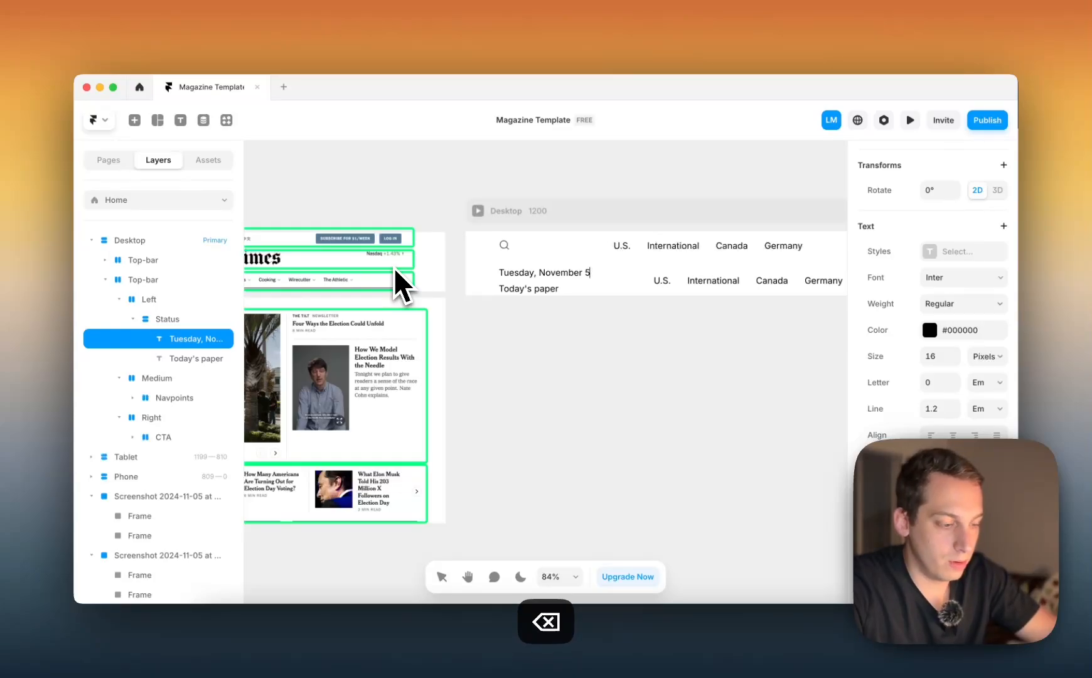
{"action": "type", "text": ", 2024"}
{"action": "key", "text": "Escape"}
Select both the date text and the "Today's paper" text in the Status stack
{"action": "scroll", "coordinate": [568, 366], "scroll_direction": "right", "scroll_amount": 4}
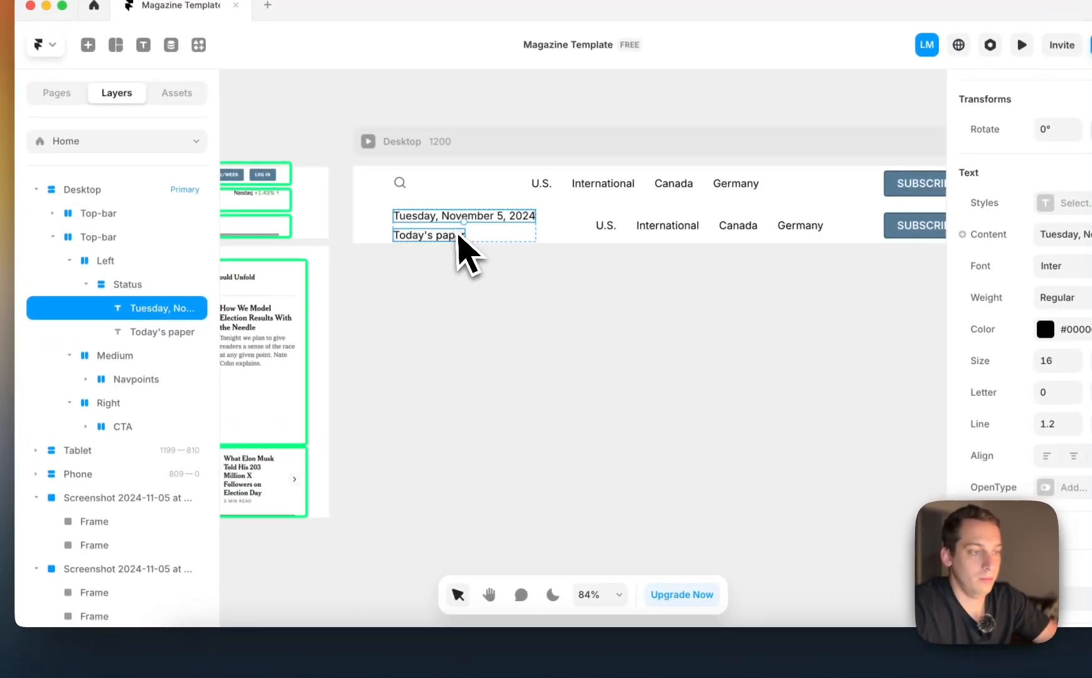
{"action": "left_click", "coordinate": [459, 237], "text": "shift"}
{"action": "scroll", "coordinate": [459, 248], "scroll_direction": "down", "scroll_amount": 3}
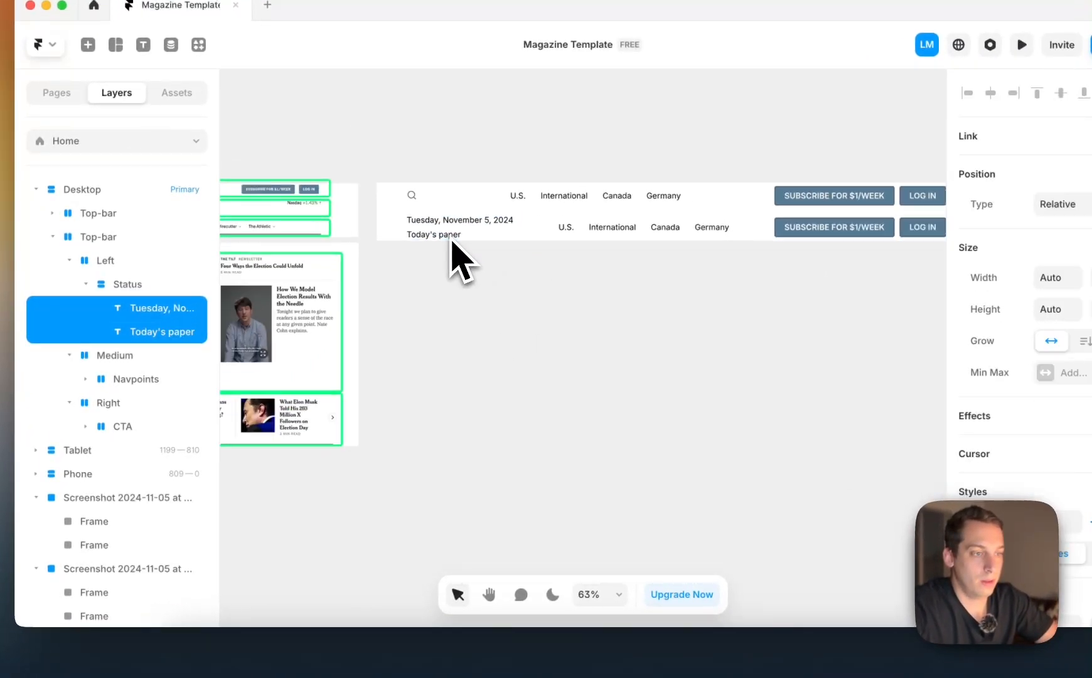
{"action": "scroll", "coordinate": [455, 248], "scroll_direction": "left", "scroll_amount": 8}
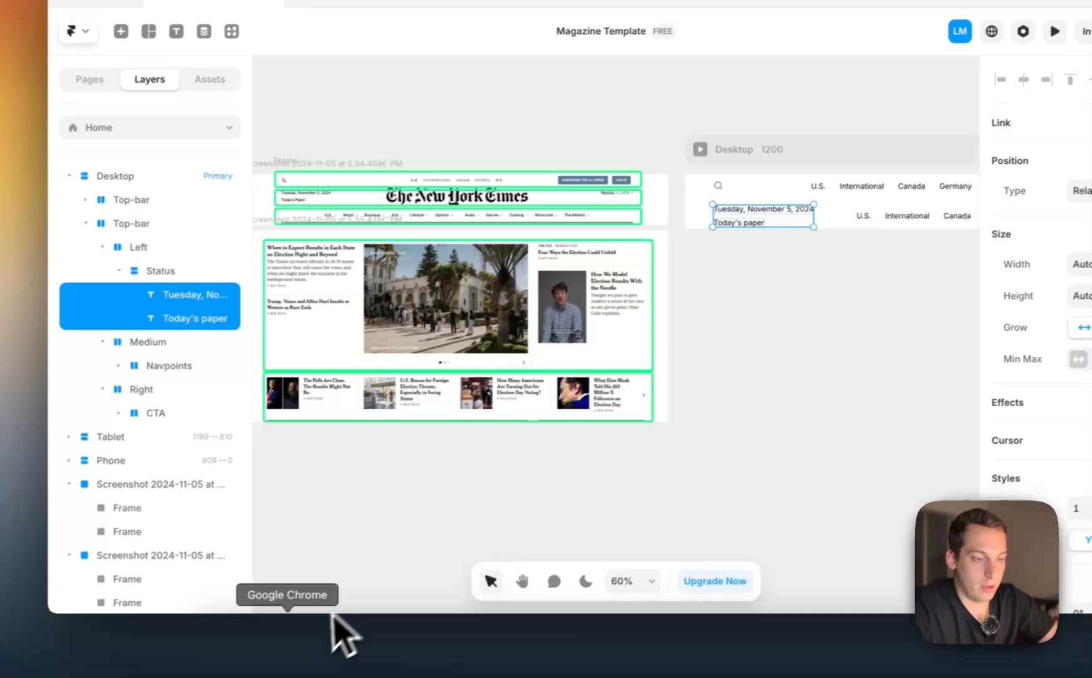
Switch to Chrome, widen the responsive preview of nytimes.com to about 1149 px and inspect the styling of the header's "Today's Paper" link
{"action": "left_click", "coordinate": [334, 619]}
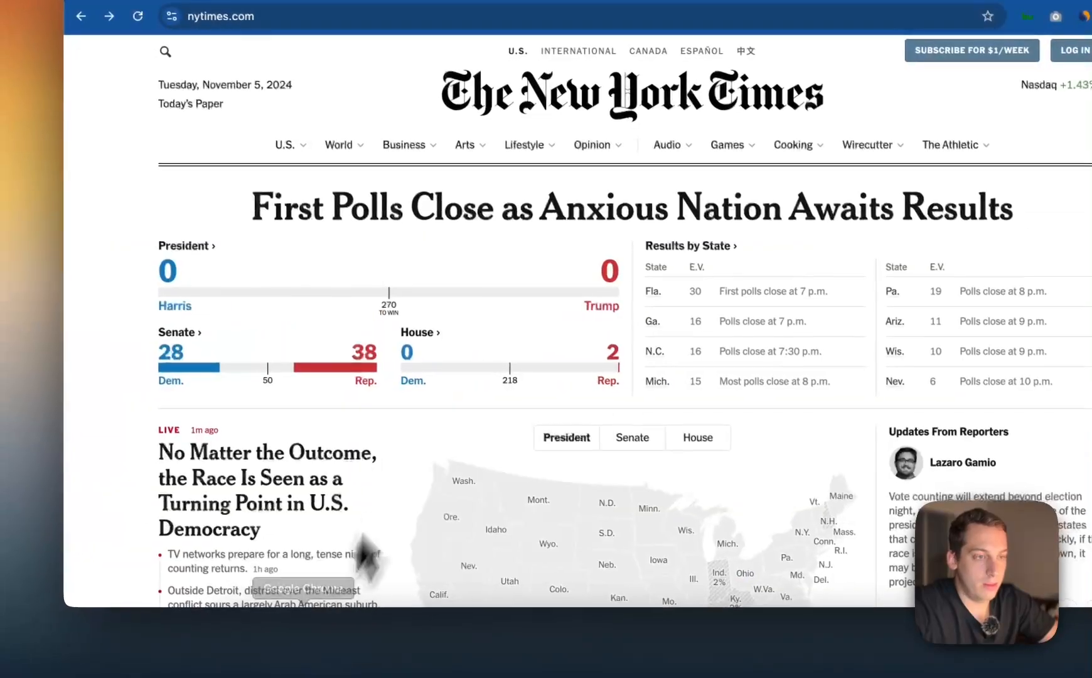
{"action": "right_click", "coordinate": [142, 217]}
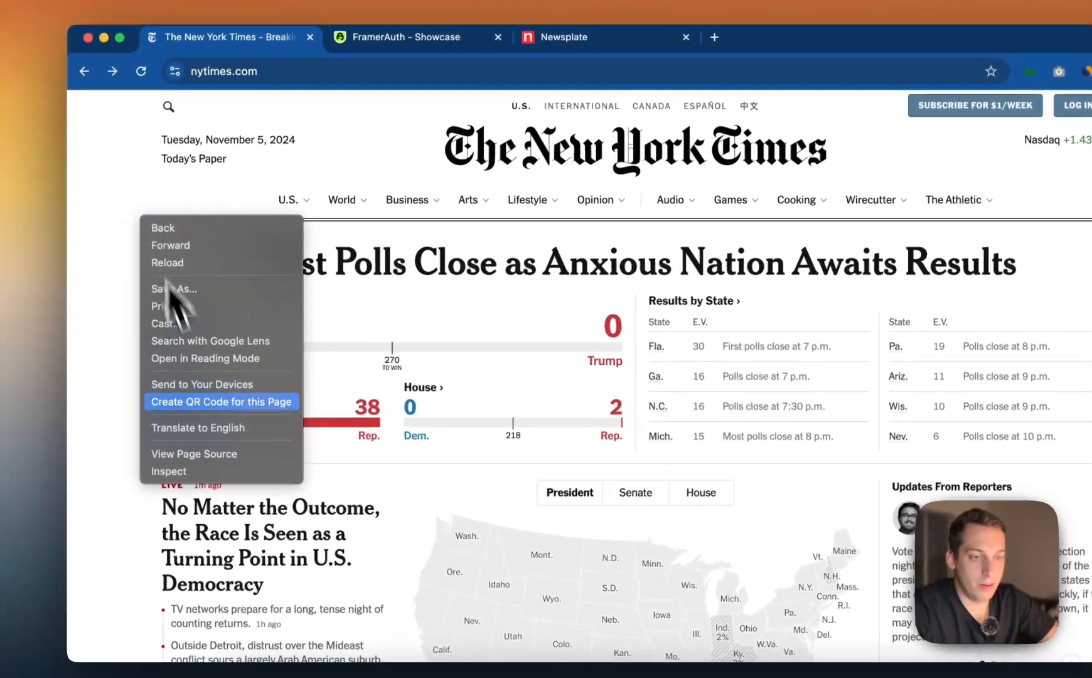
{"action": "left_click", "coordinate": [182, 470]}
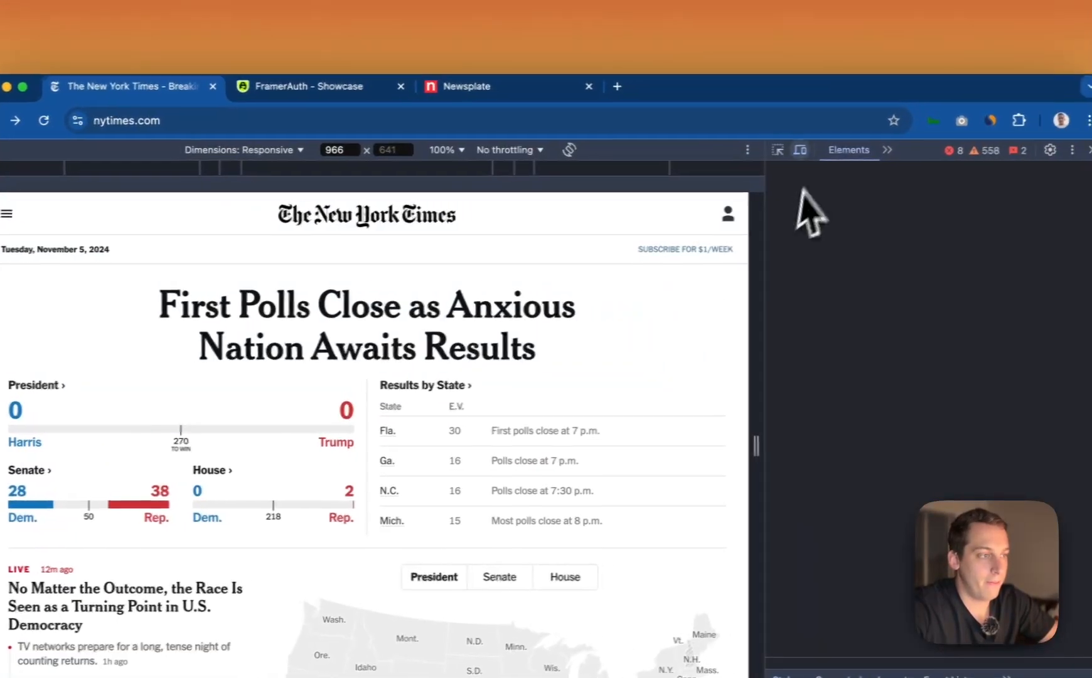
{"action": "left_click", "coordinate": [778, 149]}
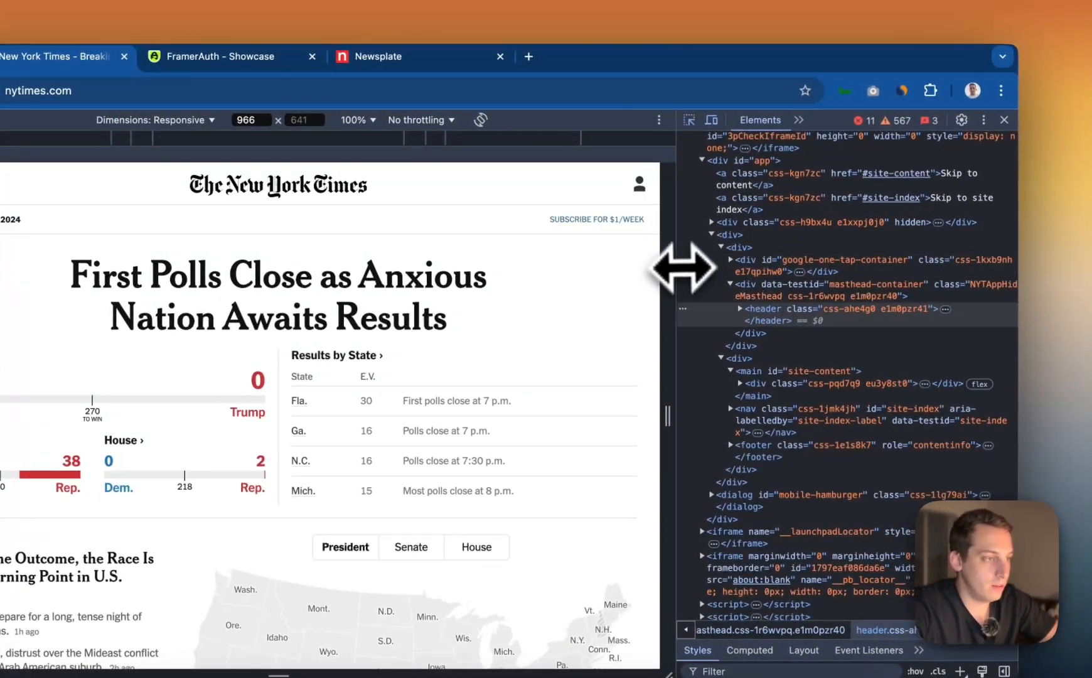
{"action": "left_click_drag", "start_coordinate": [682, 274], "coordinate": [961, 241]}
{"action": "left_click_drag", "start_coordinate": [740, 346], "coordinate": [892, 350]}
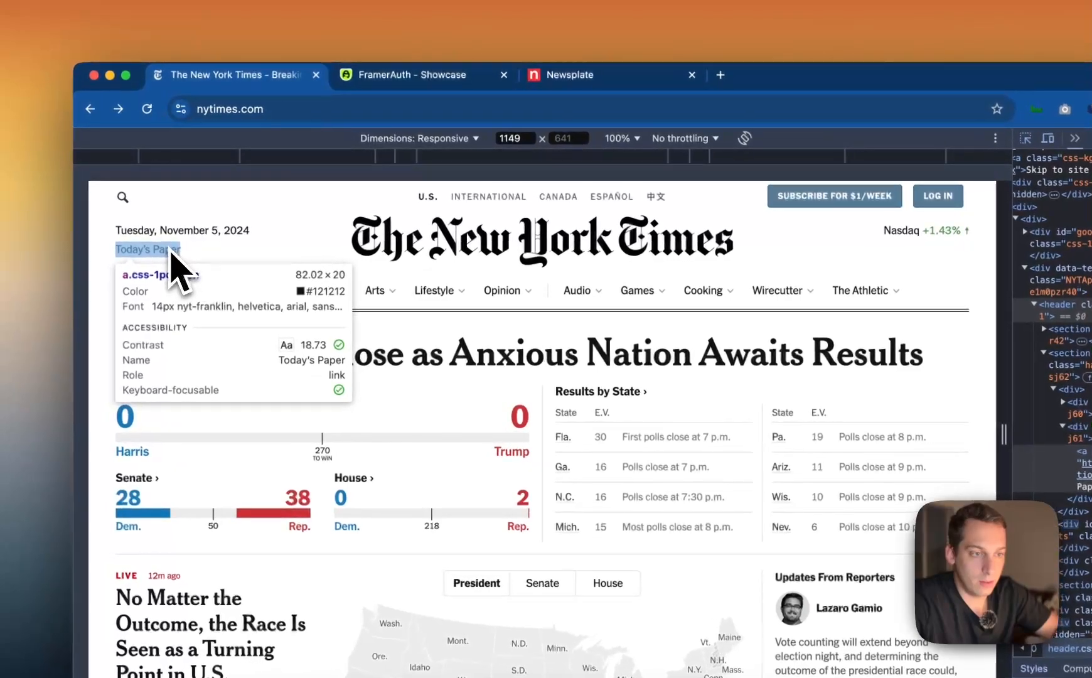
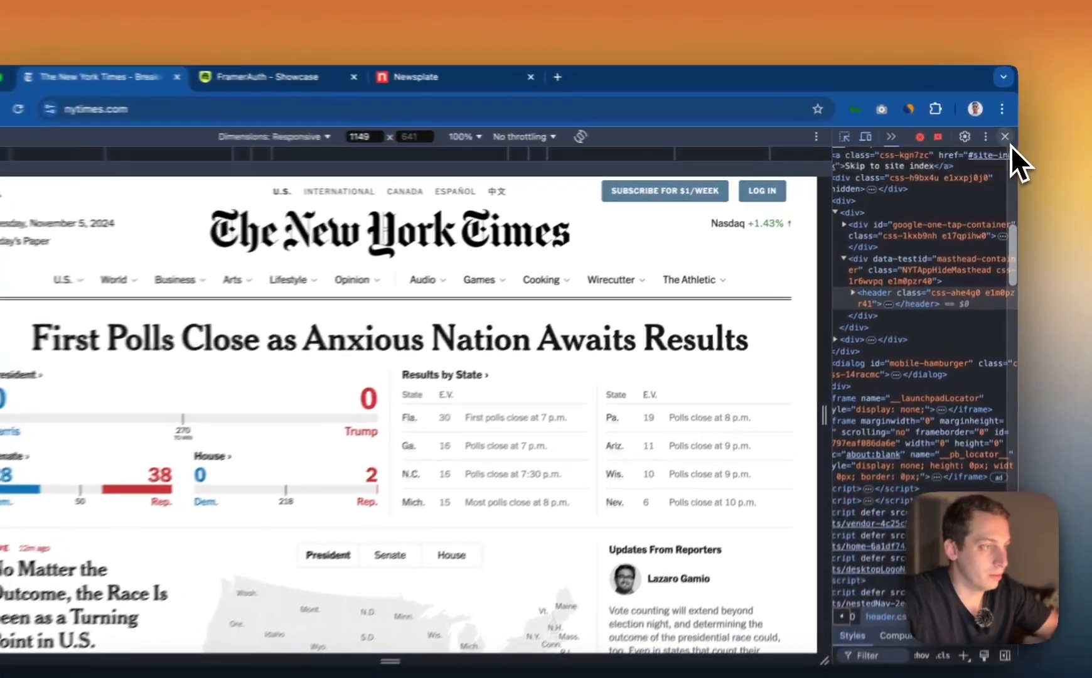
Close the developer tools on nytimes.com and switch back to Framer
{"action": "left_click", "coordinate": [1007, 137]}
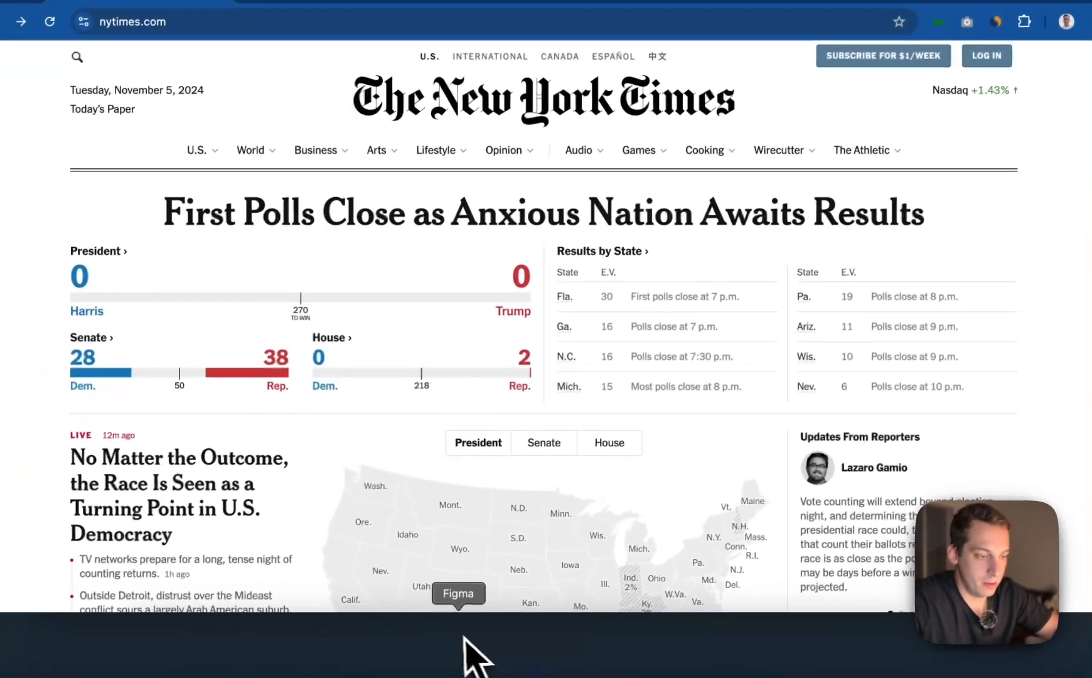
{"action": "left_click", "coordinate": [541, 648]}
{"action": "scroll", "coordinate": [667, 280], "scroll_direction": "right", "scroll_amount": 5}
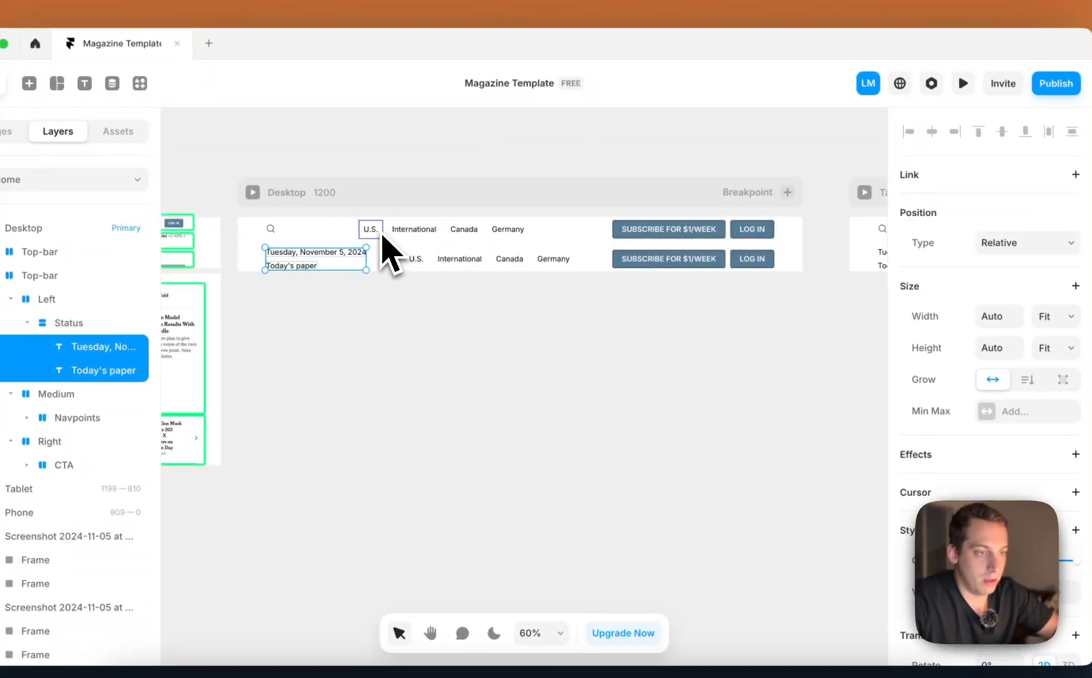
Set the text size of the Navigation Point component's primary variant to 12 and return to the Home page
{"action": "double_click", "coordinate": [379, 235]}
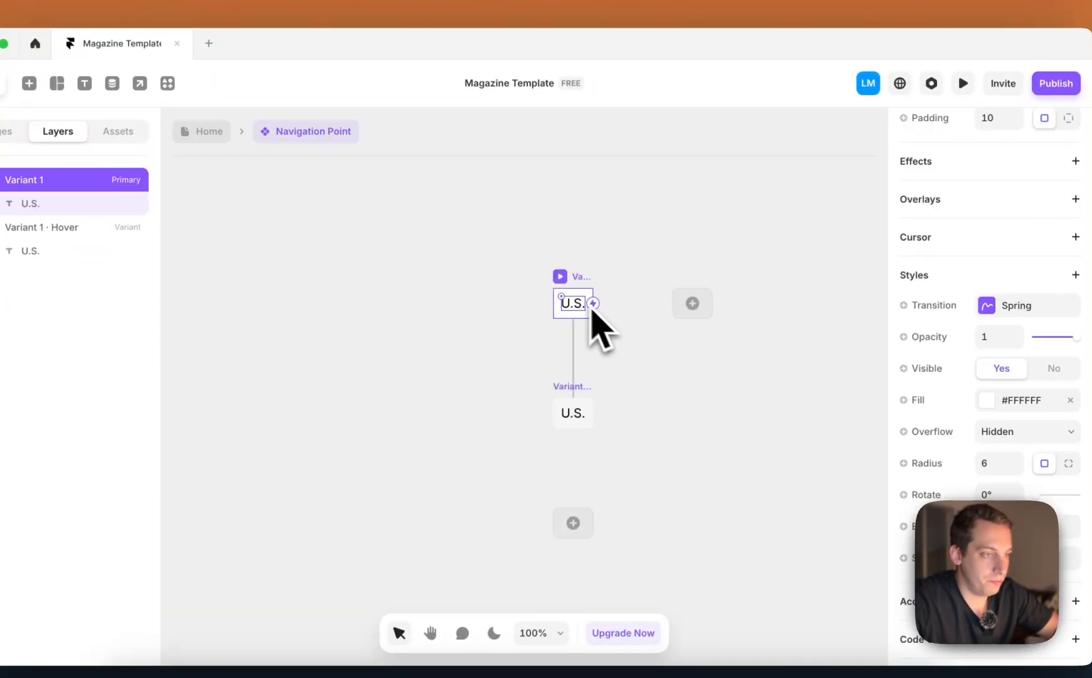
{"action": "left_click", "coordinate": [587, 308]}
{"action": "left_click", "coordinate": [984, 359]}
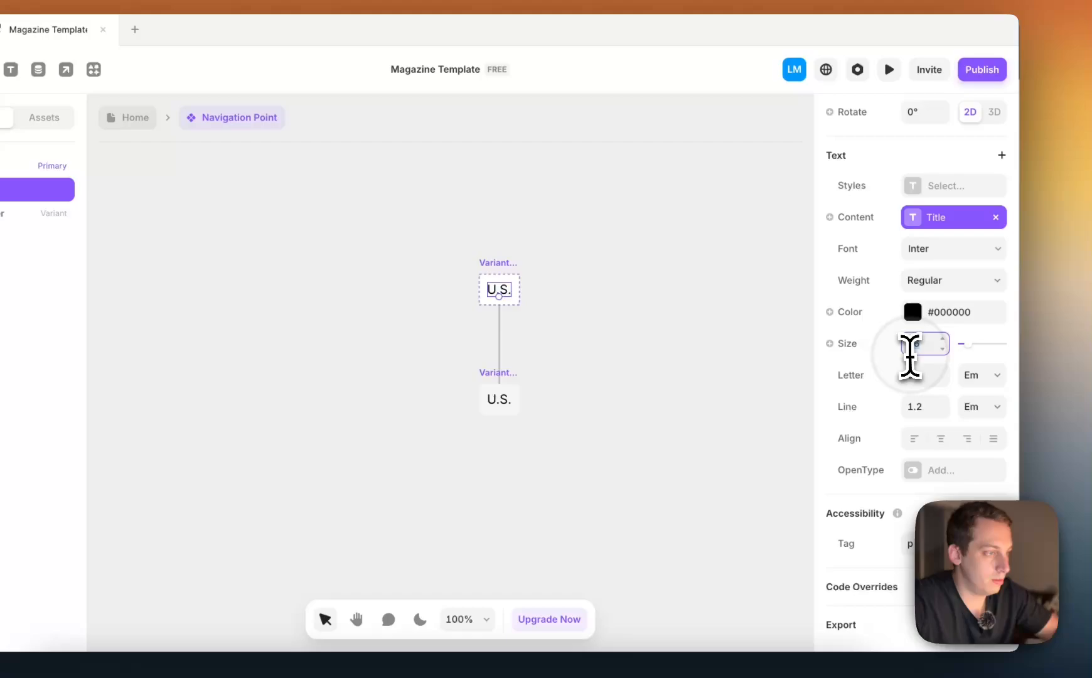
{"action": "key", "text": "Down"}
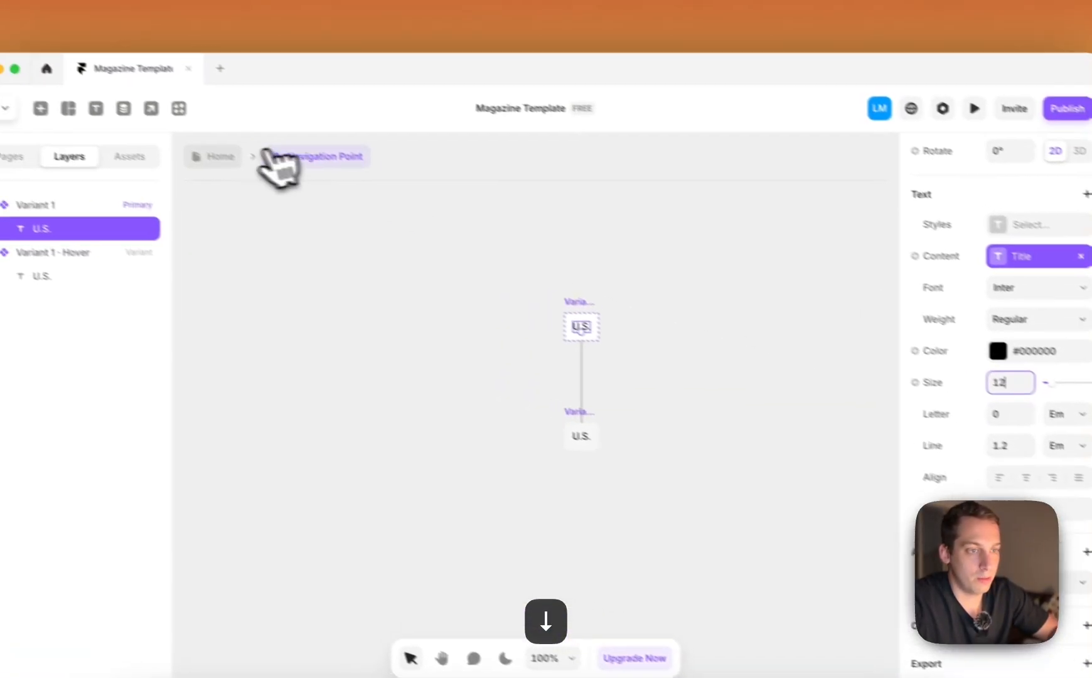
{"action": "left_click", "coordinate": [132, 117]}
Set the date text and the "Today's paper" text in the Status stack to size 12
{"action": "left_click", "coordinate": [339, 309]}
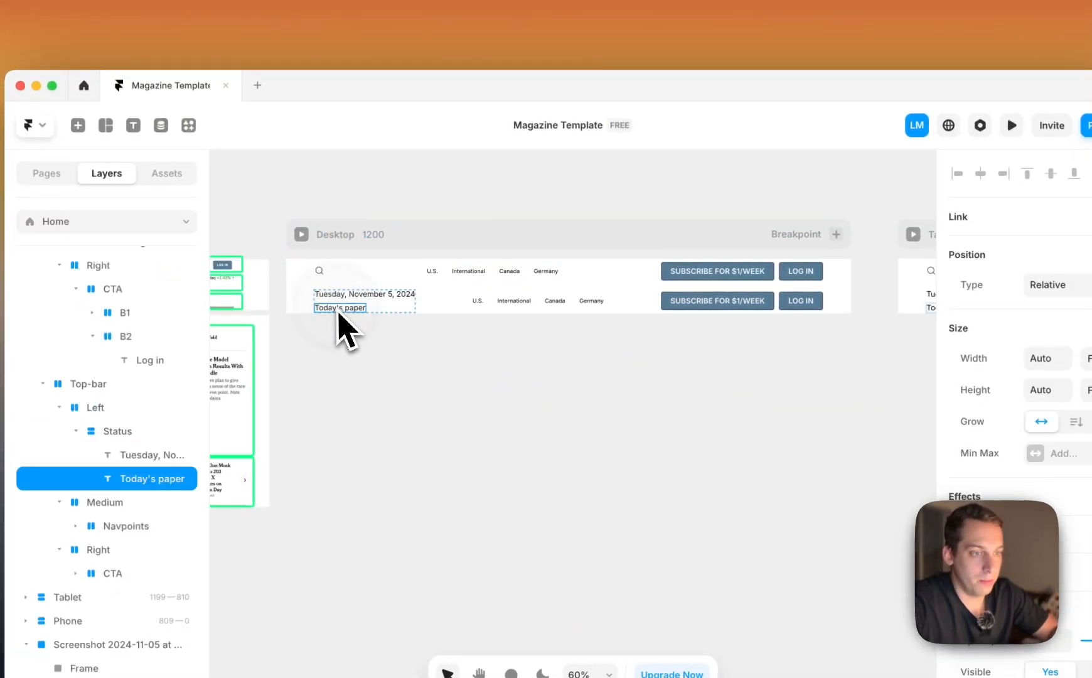
{"action": "left_click", "coordinate": [348, 295], "text": "shift"}
{"action": "scroll", "coordinate": [1017, 440], "scroll_direction": "down", "scroll_amount": 5}
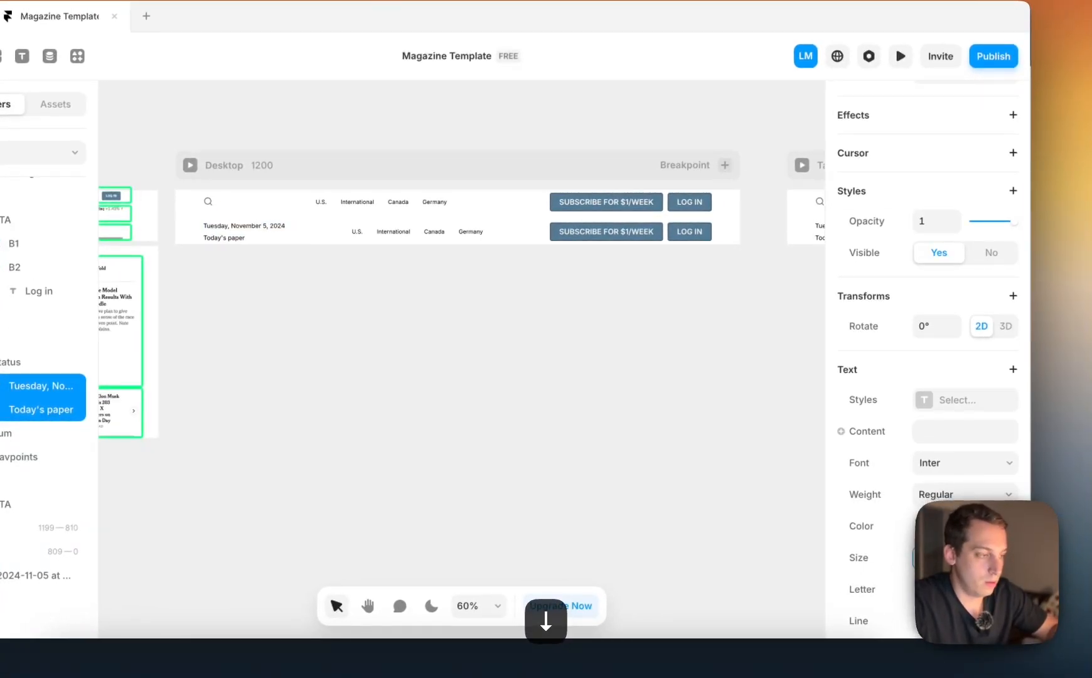
Set the "Subscribe for $1/week" and "Log in" button texts in the first header row to size 12
{"action": "left_click", "coordinate": [612, 202]}
{"action": "left_click", "coordinate": [612, 202]}
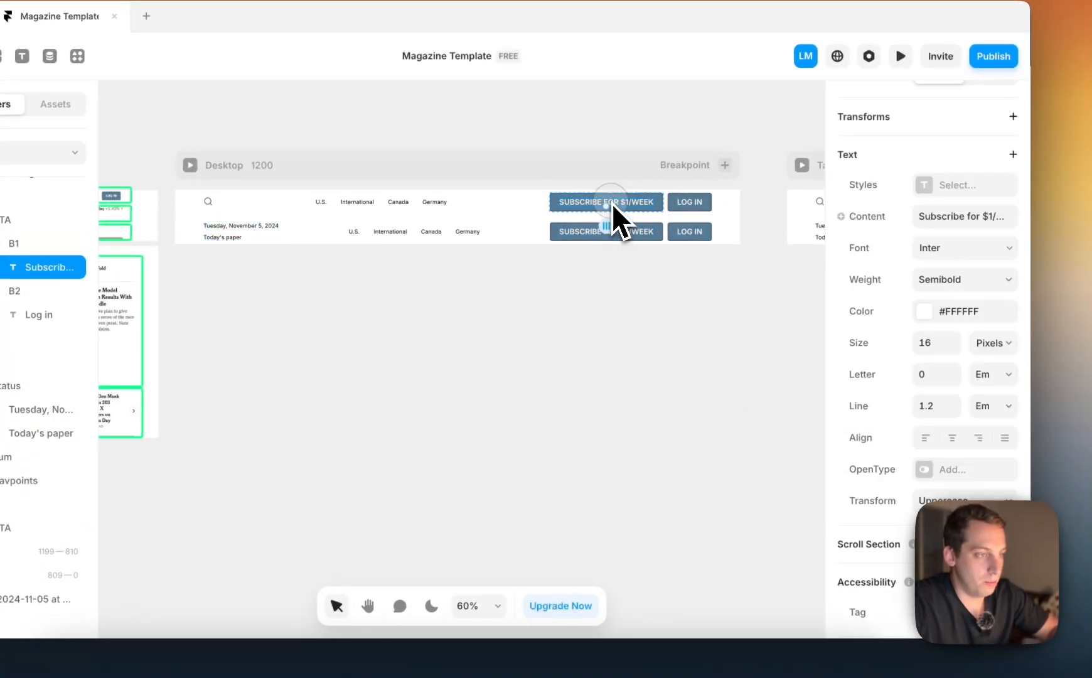
{"action": "left_click", "coordinate": [689, 202], "text": "shift"}
{"action": "scroll", "coordinate": [936, 402], "scroll_direction": "down", "scroll_amount": 6}
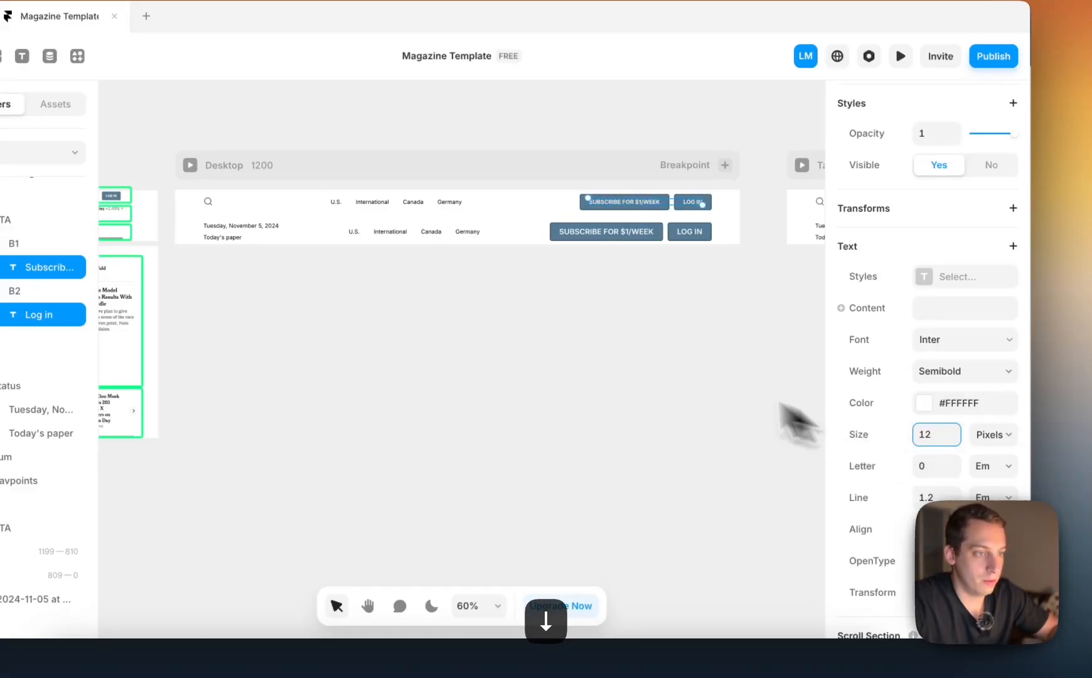
{"action": "left_click", "coordinate": [578, 330]}
{"action": "left_click", "coordinate": [572, 235], "text": "super"}
{"action": "left_click_drag", "start_coordinate": [683, 277], "coordinate": [702, 270]}
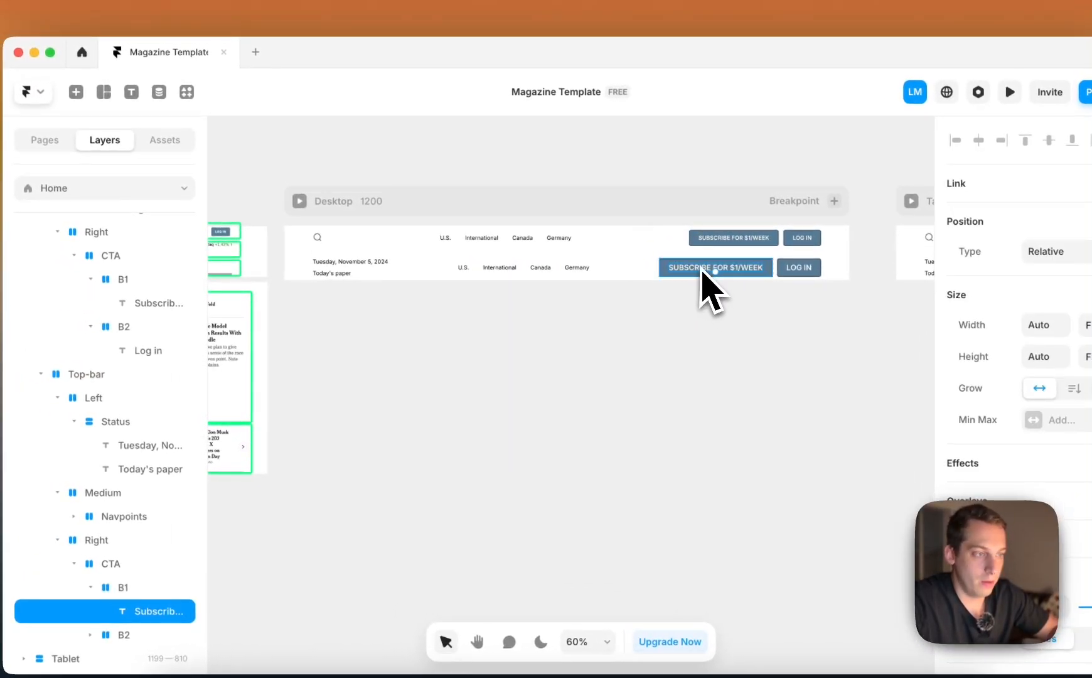
{"action": "left_click", "coordinate": [468, 274]}
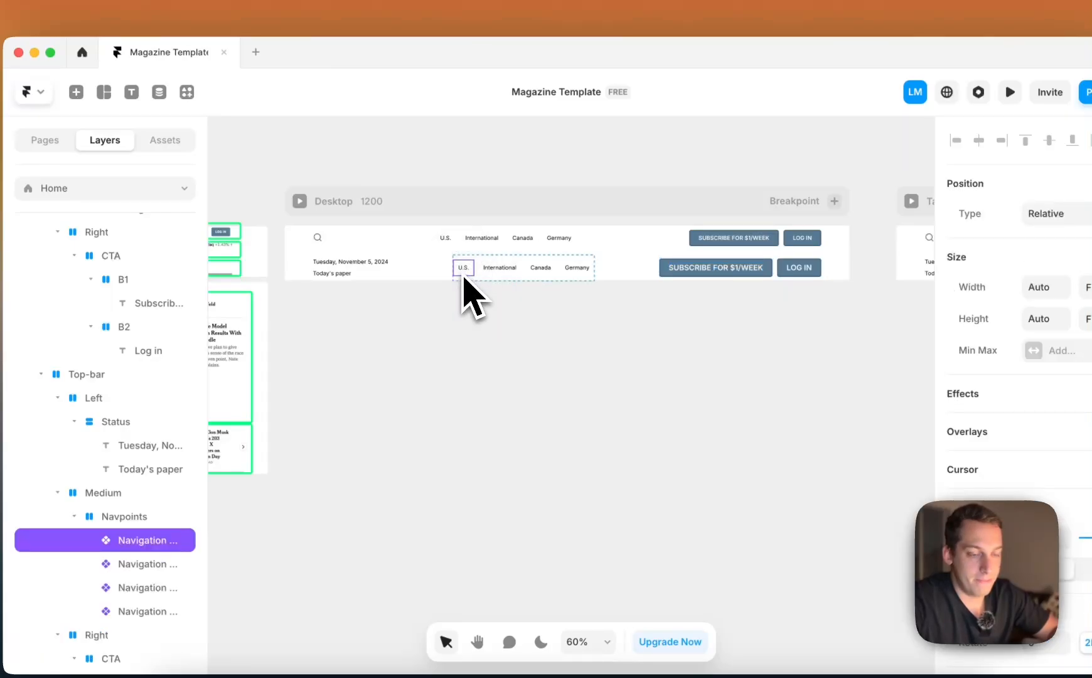
{"action": "scroll", "coordinate": [471, 277], "scroll_direction": "left", "scroll_amount": 3}
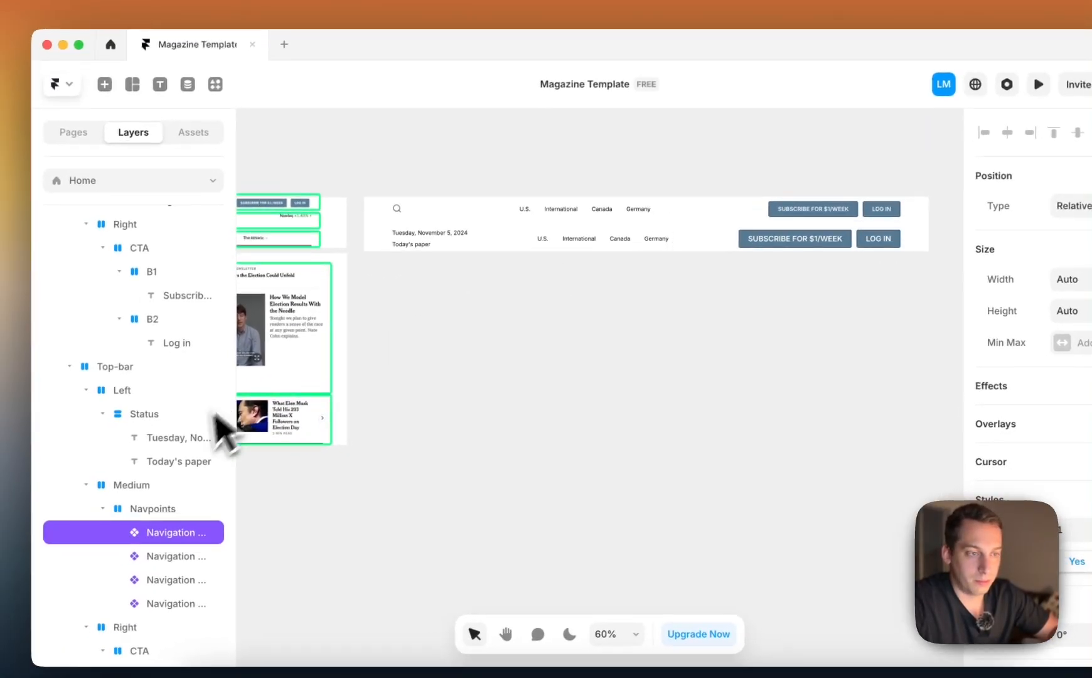
{"action": "scroll", "coordinate": [460, 278], "scroll_direction": "left", "scroll_amount": 4}
Examine the date text's effect options, style and typography settings in the second header row
{"action": "left_click", "coordinate": [543, 249]}
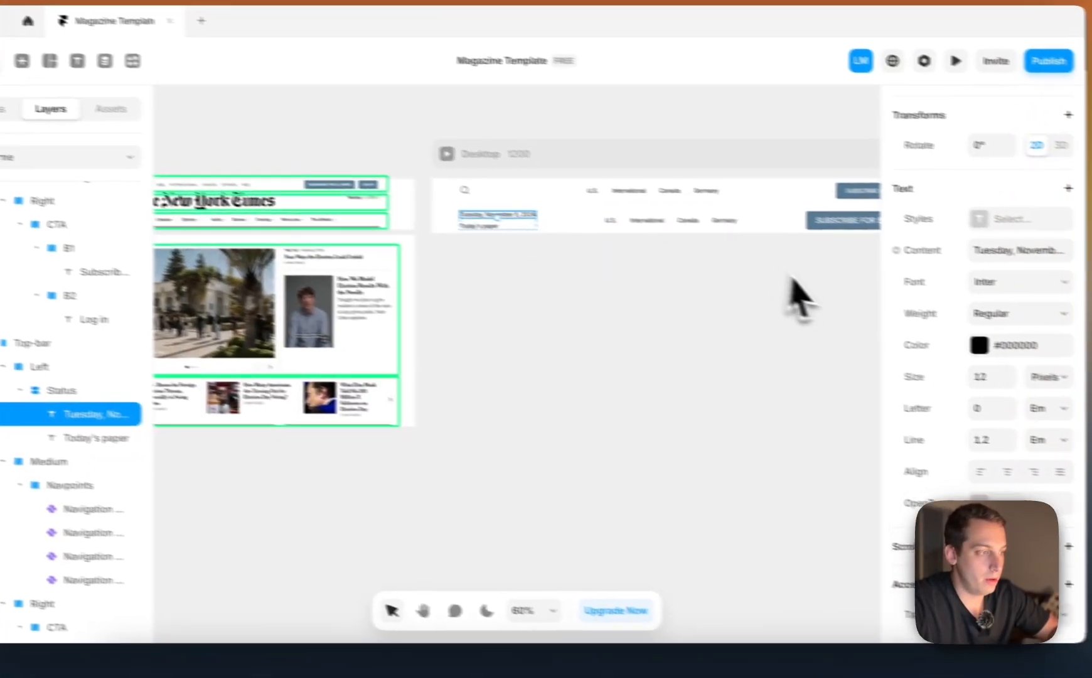
{"action": "scroll", "coordinate": [855, 523], "scroll_direction": "up", "scroll_amount": 5}
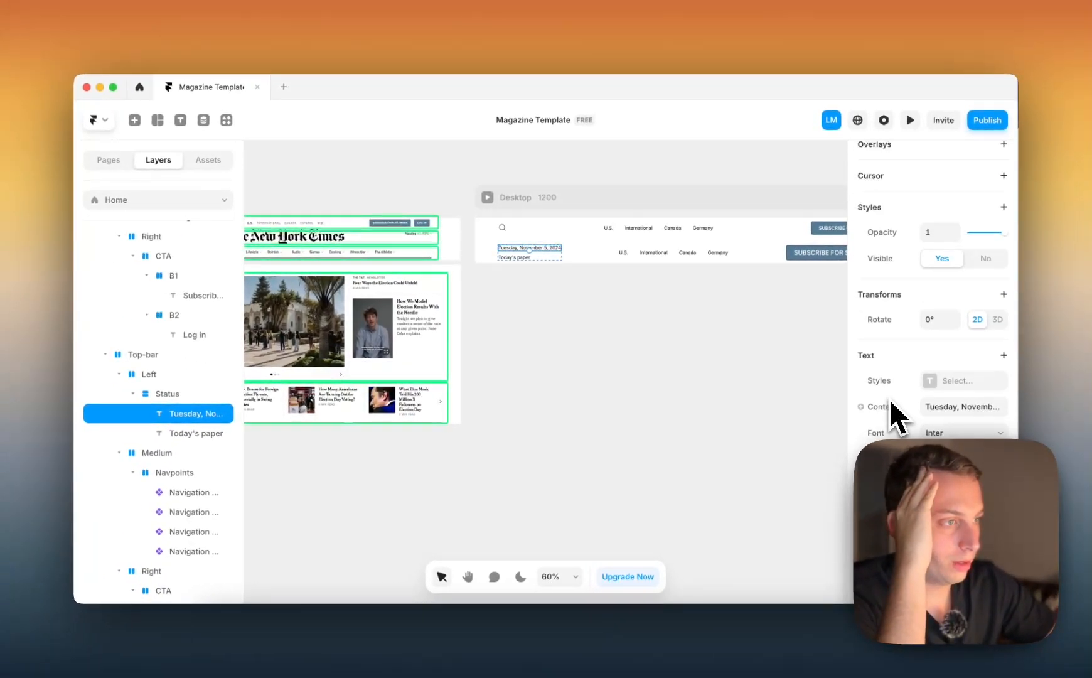
{"action": "scroll", "coordinate": [890, 400], "scroll_direction": "up", "scroll_amount": 6}
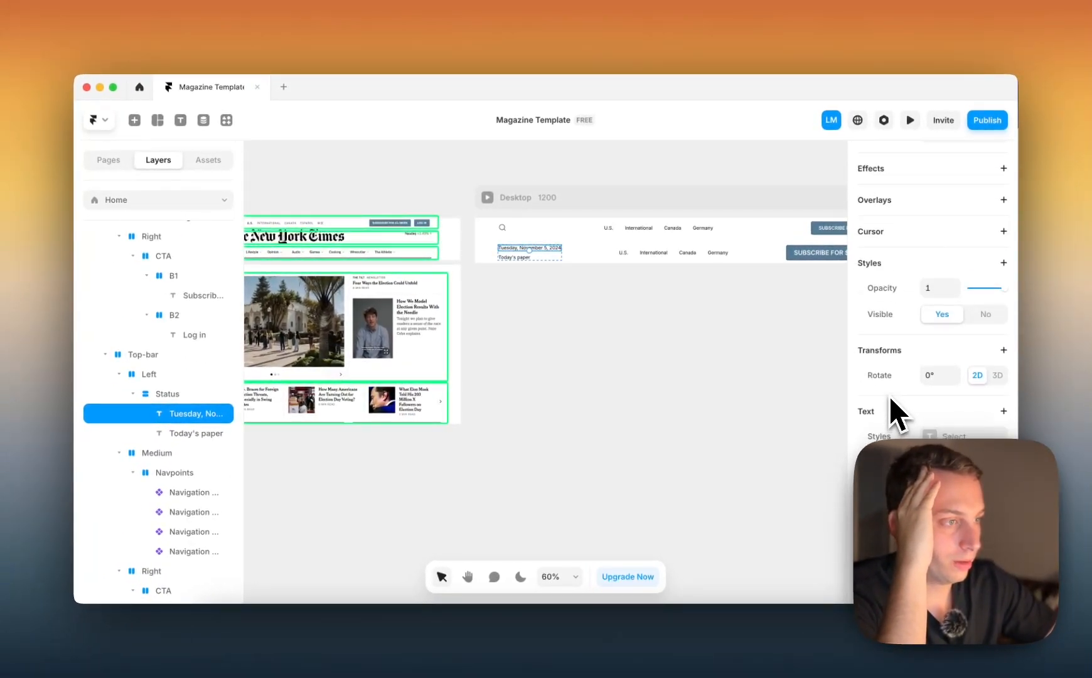
{"action": "left_click", "coordinate": [956, 324]}
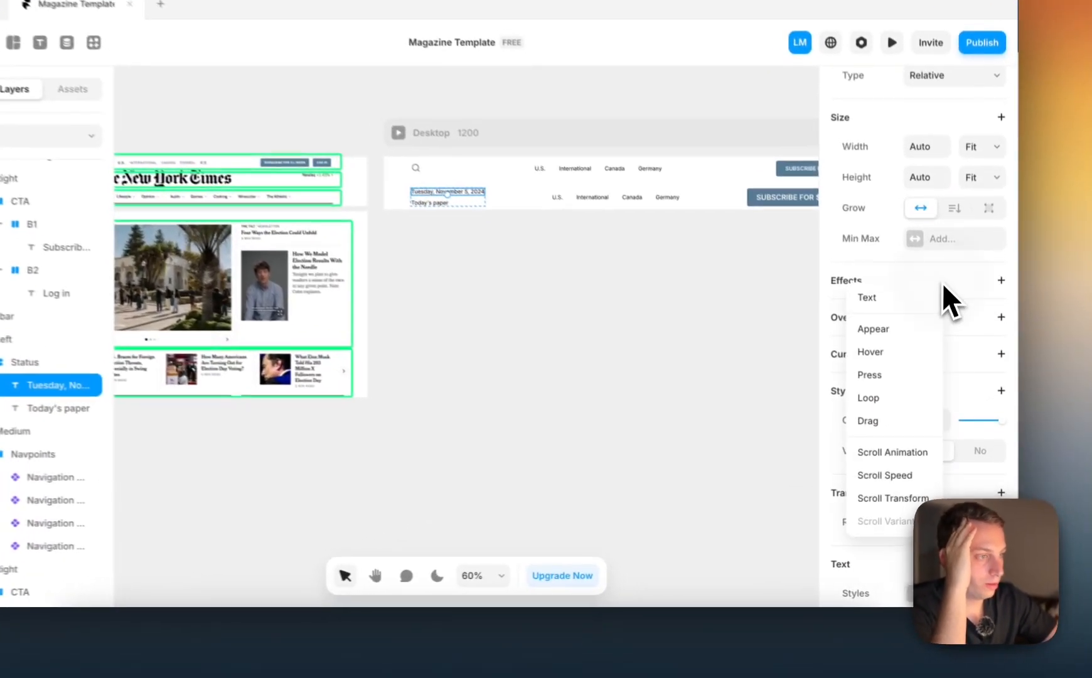
{"action": "left_click", "coordinate": [975, 321]}
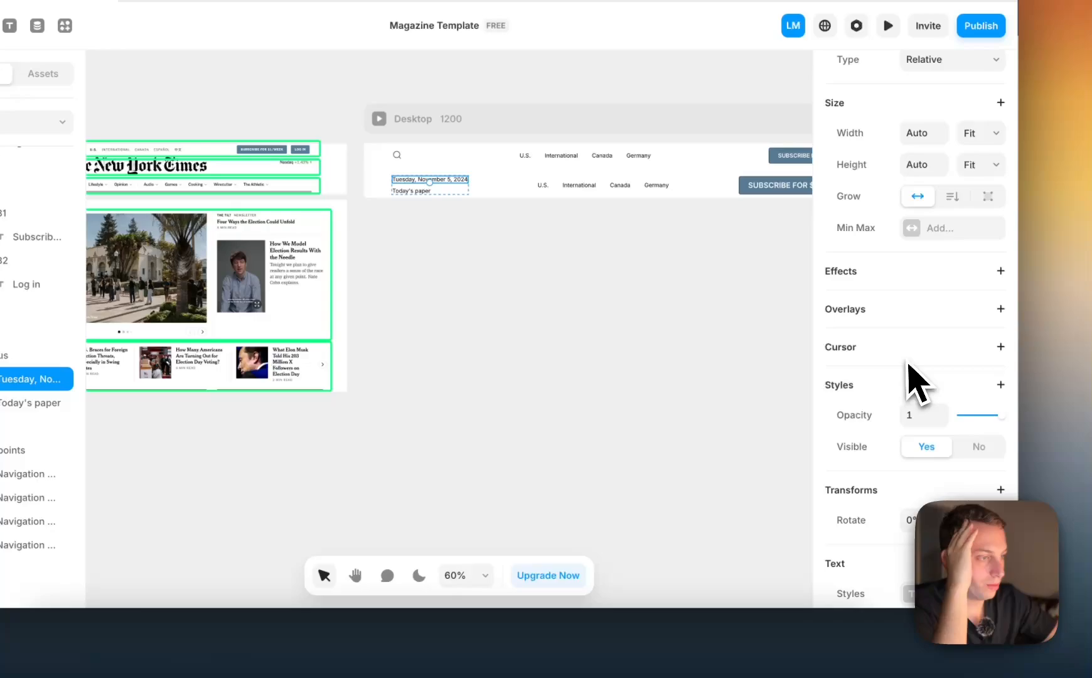
{"action": "scroll", "coordinate": [918, 384], "scroll_direction": "down", "scroll_amount": 4}
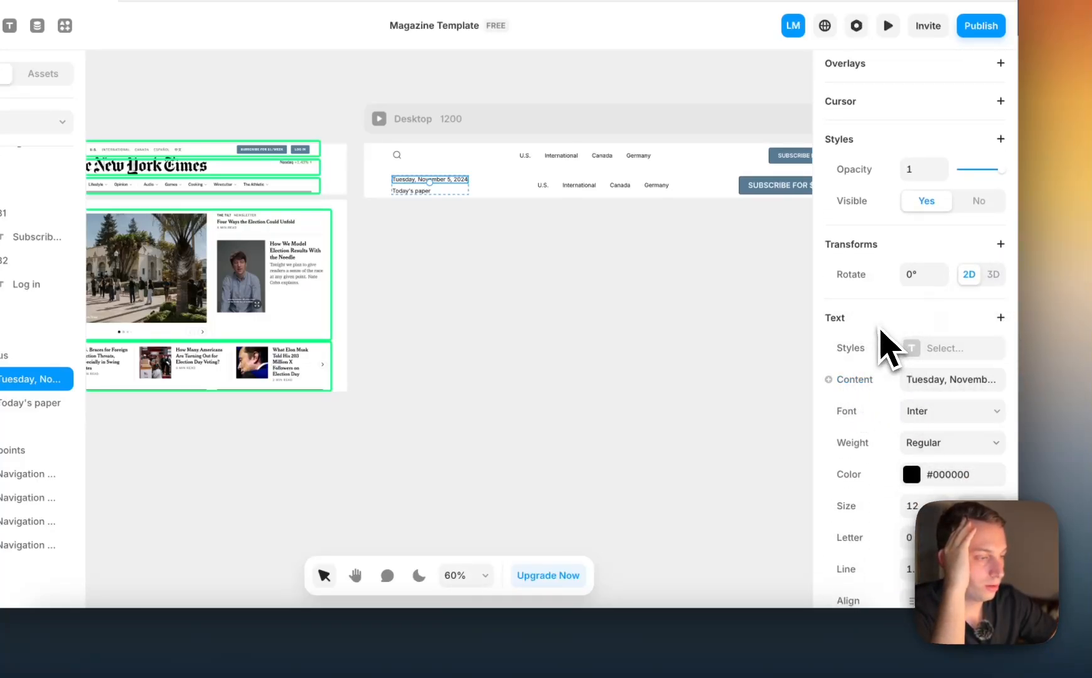
{"action": "scroll", "coordinate": [891, 350], "scroll_direction": "down", "scroll_amount": 4}
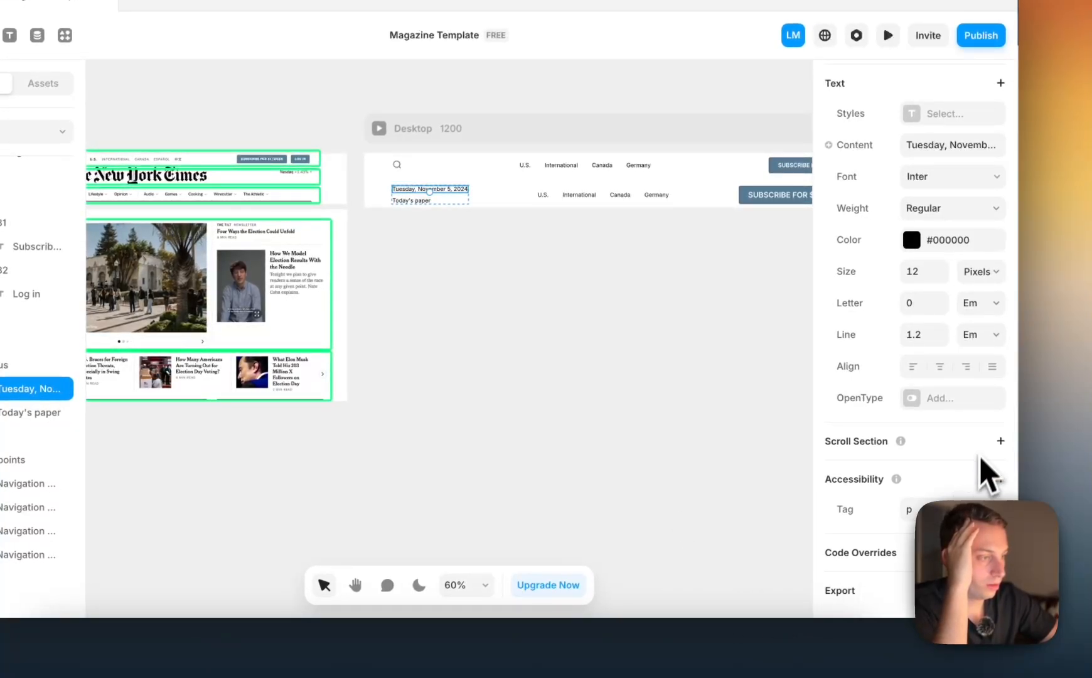
{"action": "scroll", "coordinate": [992, 462], "scroll_direction": "up", "scroll_amount": 5}
{"action": "scroll", "coordinate": [992, 461], "scroll_direction": "up", "scroll_amount": 5}
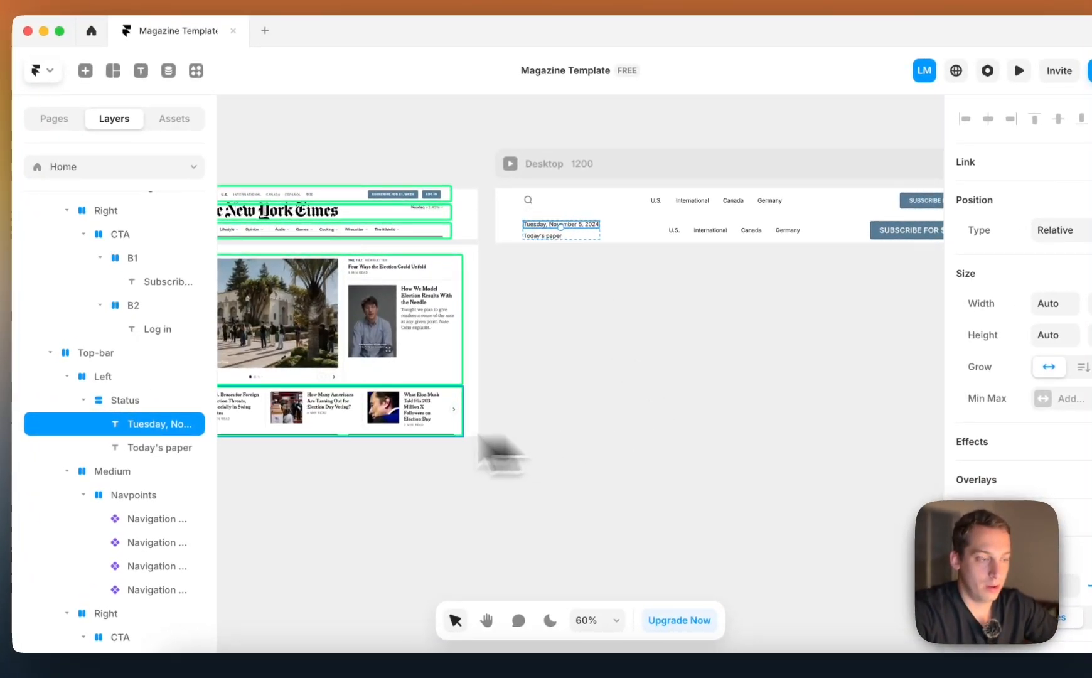
Examine the Status stack's size, layout and style settings next to the reference screenshot
{"action": "scroll", "coordinate": [683, 365], "scroll_direction": "left", "scroll_amount": 4}
{"action": "scroll", "coordinate": [683, 366], "scroll_direction": "down", "scroll_amount": 2}
{"action": "left_click", "coordinate": [171, 397]}
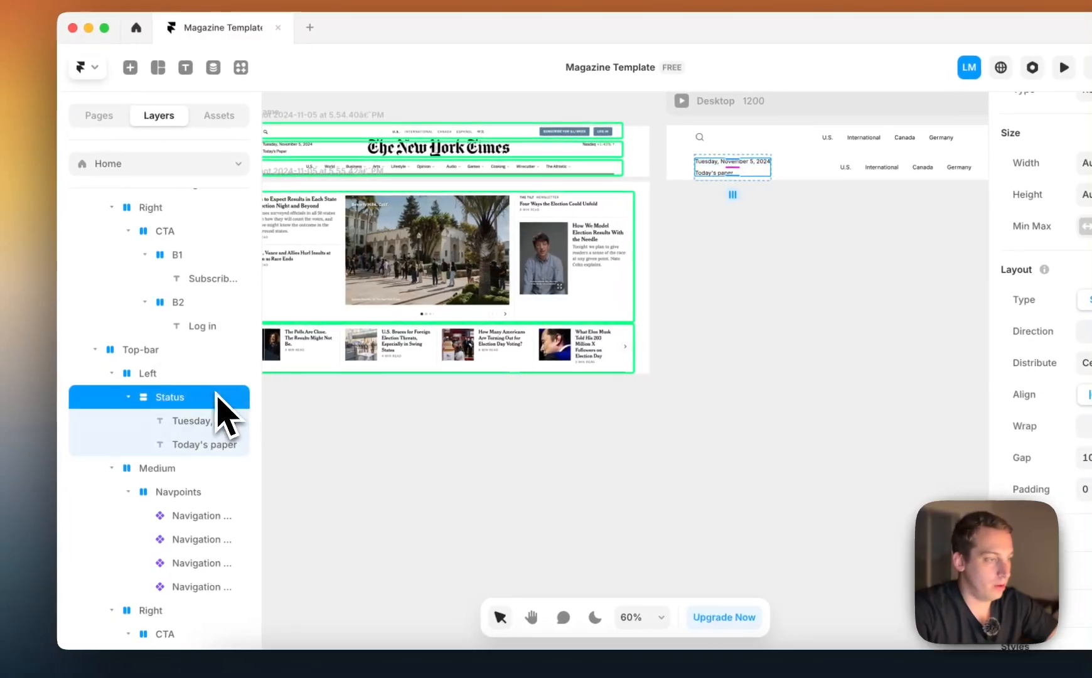
{"action": "scroll", "coordinate": [1067, 433], "scroll_direction": "down", "scroll_amount": 8}
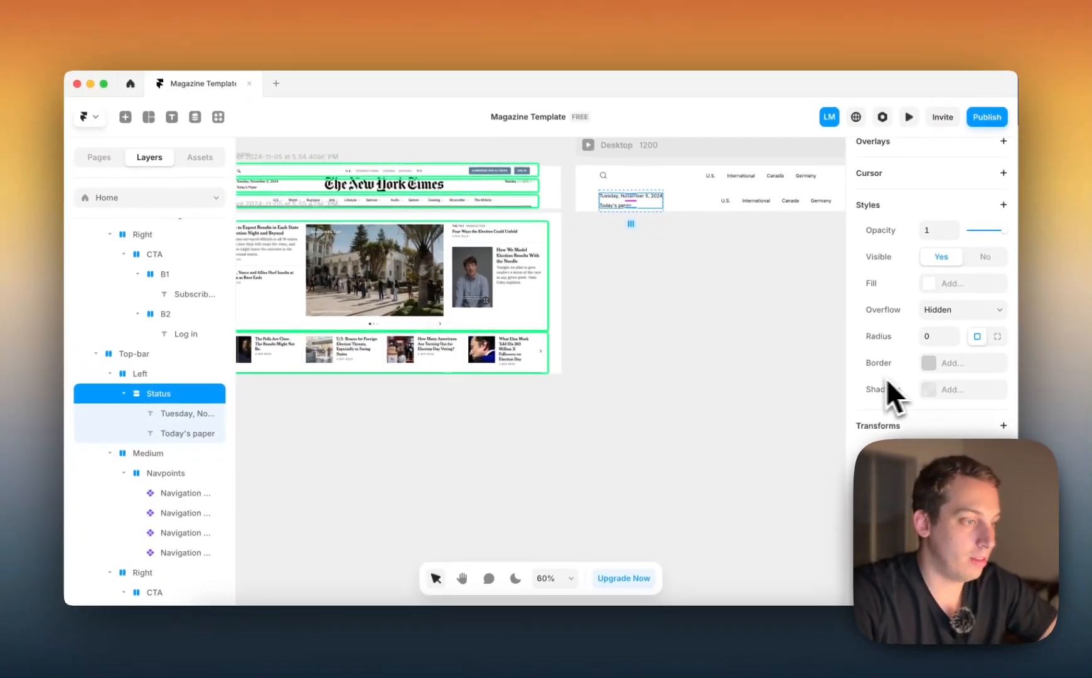
{"action": "scroll", "coordinate": [736, 398], "scroll_direction": "up", "scroll_amount": 2}
{"action": "scroll", "coordinate": [737, 398], "scroll_direction": "right", "scroll_amount": 2}
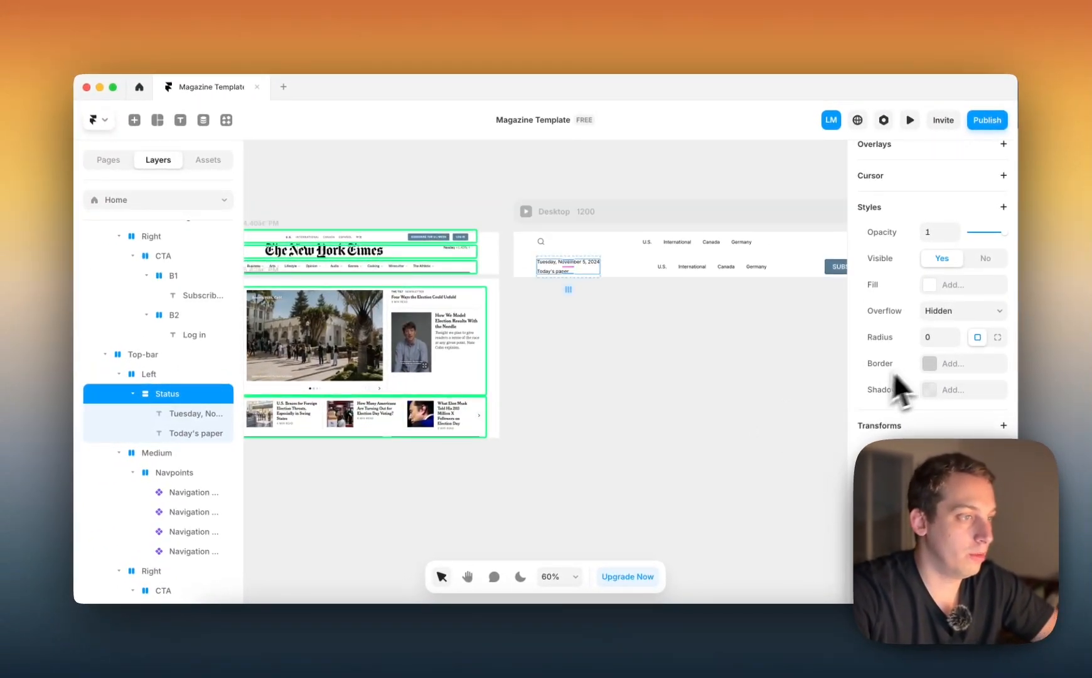
{"action": "scroll", "coordinate": [923, 363], "scroll_direction": "up", "scroll_amount": 10}
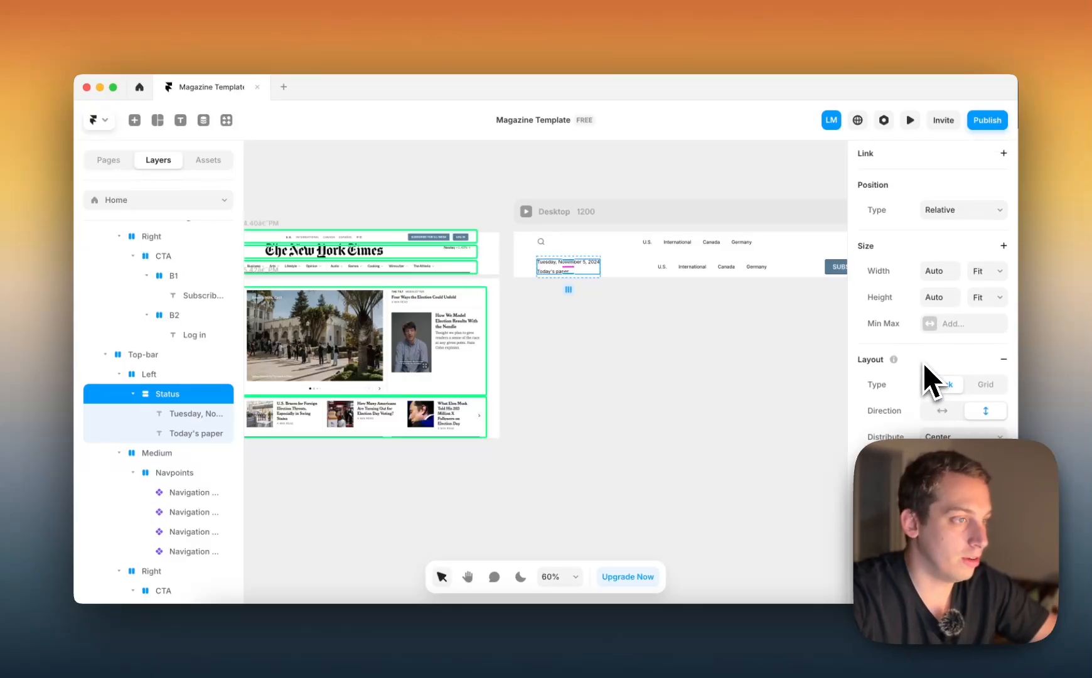
{"action": "left_click", "coordinate": [582, 347]}
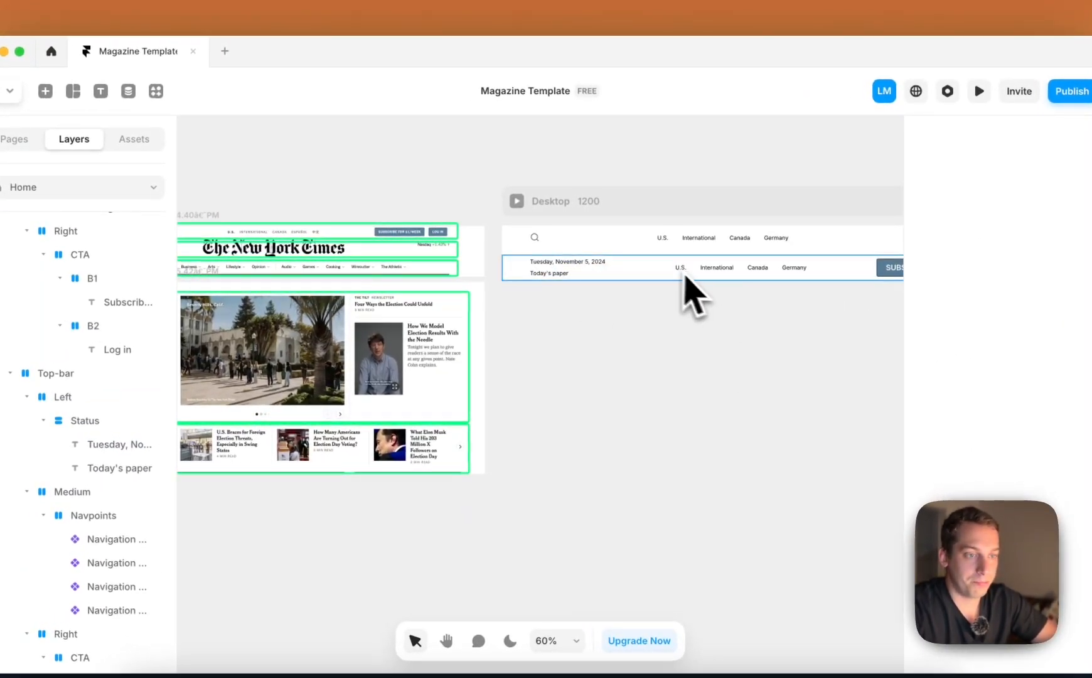
Delete all four navigation points from the Navpoints stack of the second header row
{"action": "left_click", "coordinate": [713, 268]}
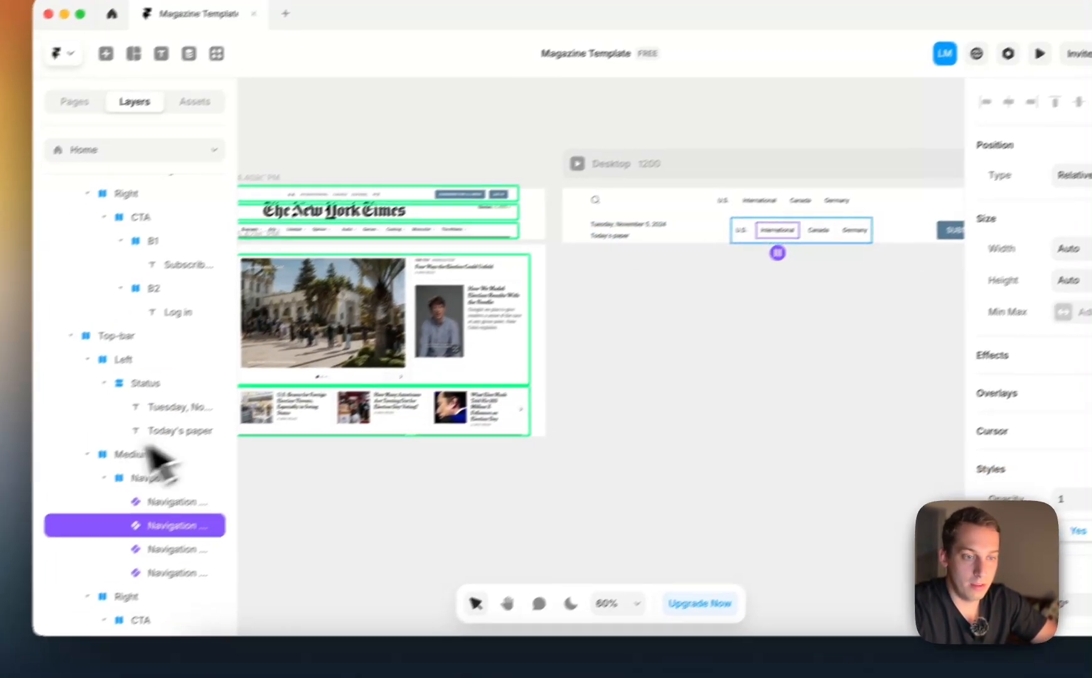
{"action": "left_click", "coordinate": [86, 537]}
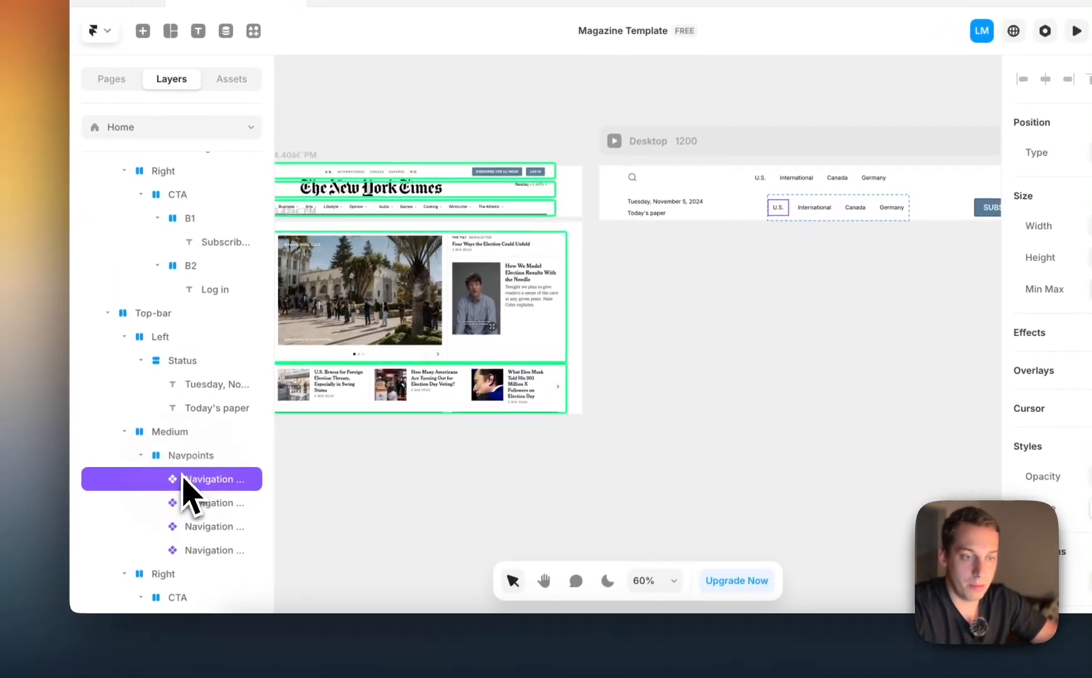
{"action": "left_click", "coordinate": [192, 552], "text": "shift"}
{"action": "key", "text": "BackSpace"}
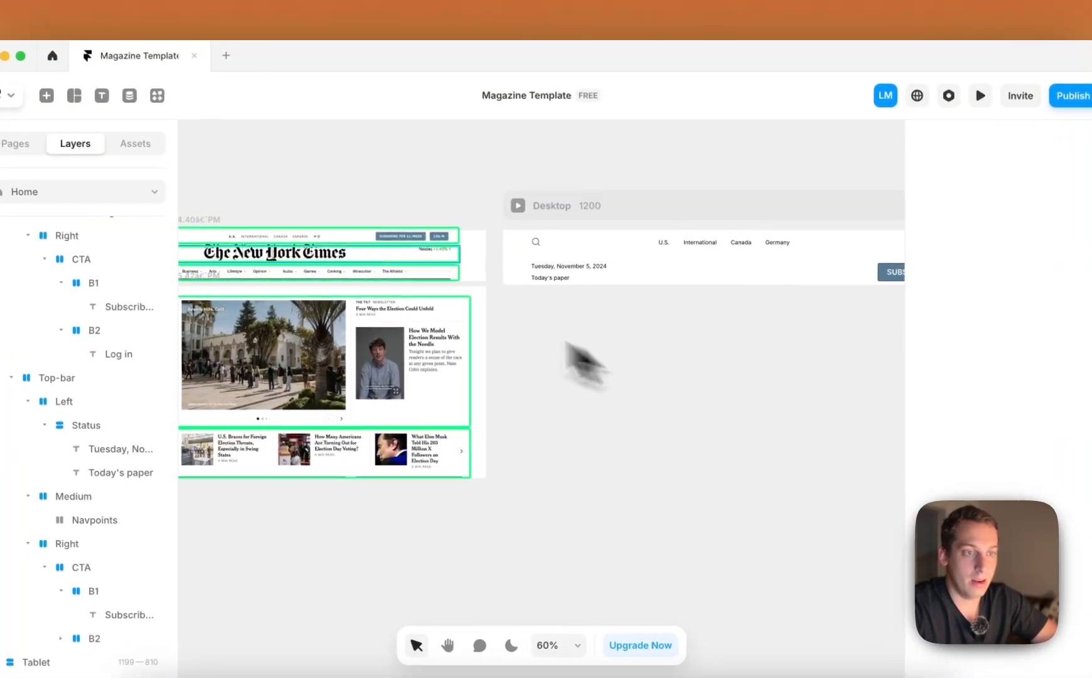
Draw an image placeholder about 473 × 116 px below the header and place it inside the second row's empty Navpoints stack
{"action": "scroll", "coordinate": [337, 185], "scroll_direction": "left", "scroll_amount": 4}
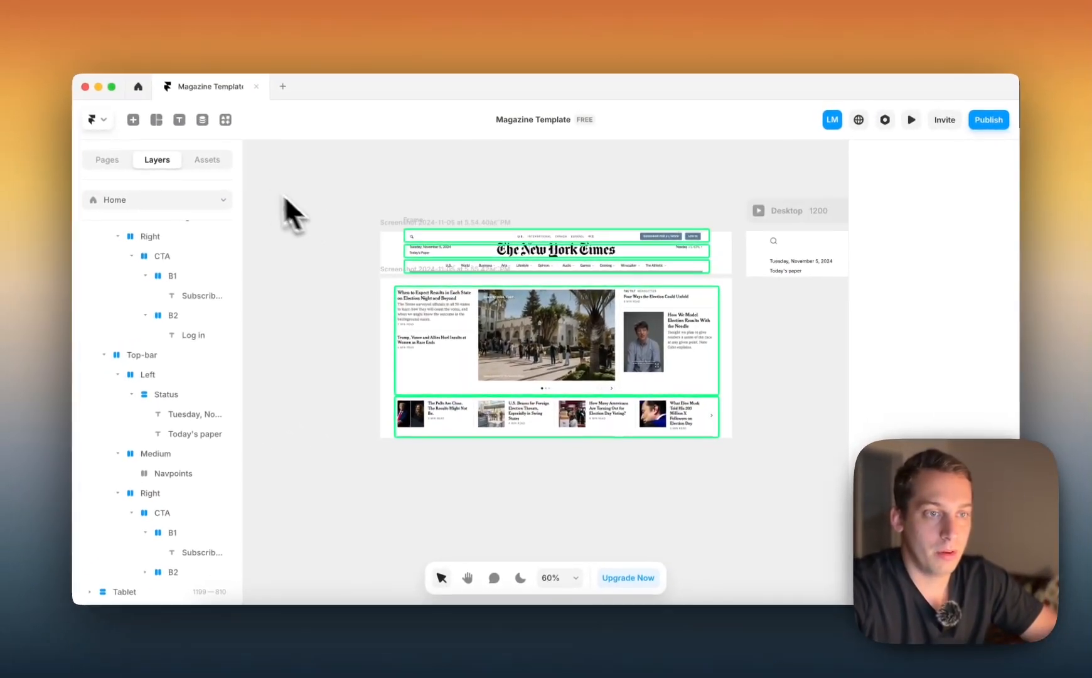
{"action": "key", "text": "t"}
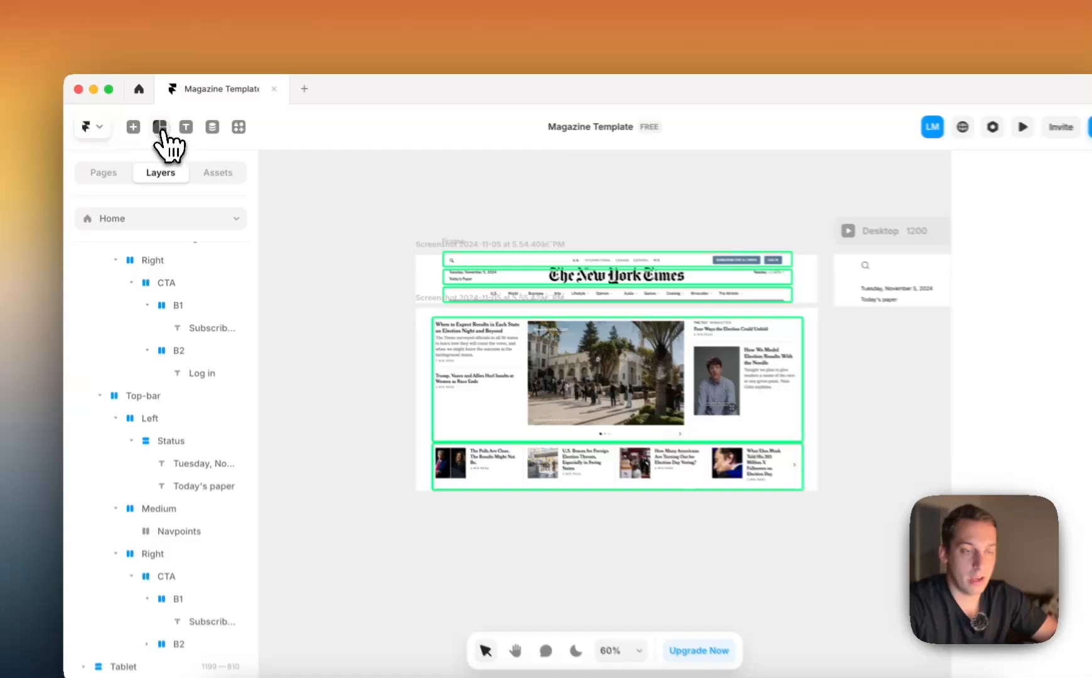
{"action": "left_click", "coordinate": [157, 121]}
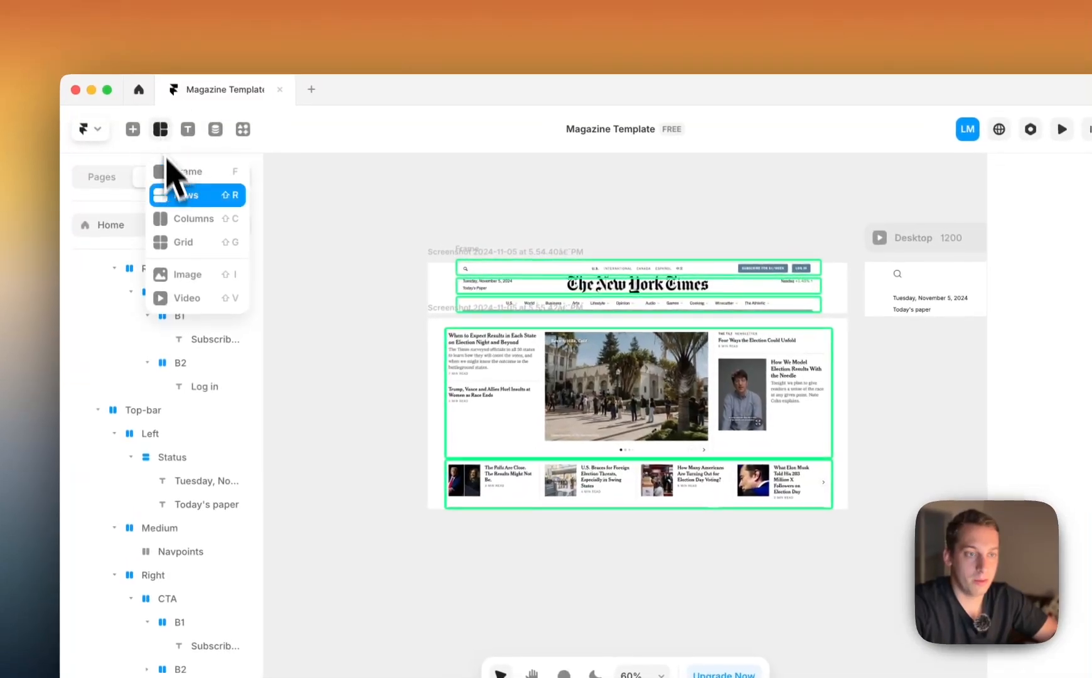
{"action": "left_click", "coordinate": [196, 275]}
{"action": "scroll", "coordinate": [412, 273], "scroll_direction": "up", "scroll_amount": 5}
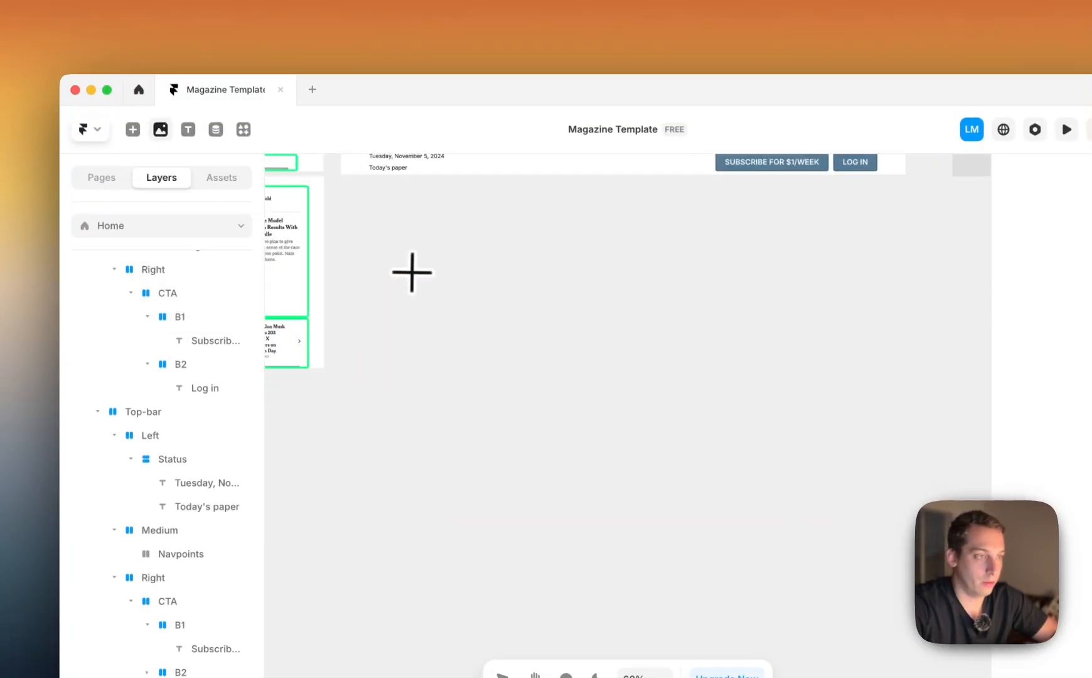
{"action": "left_click_drag", "start_coordinate": [535, 218], "coordinate": [760, 272]}
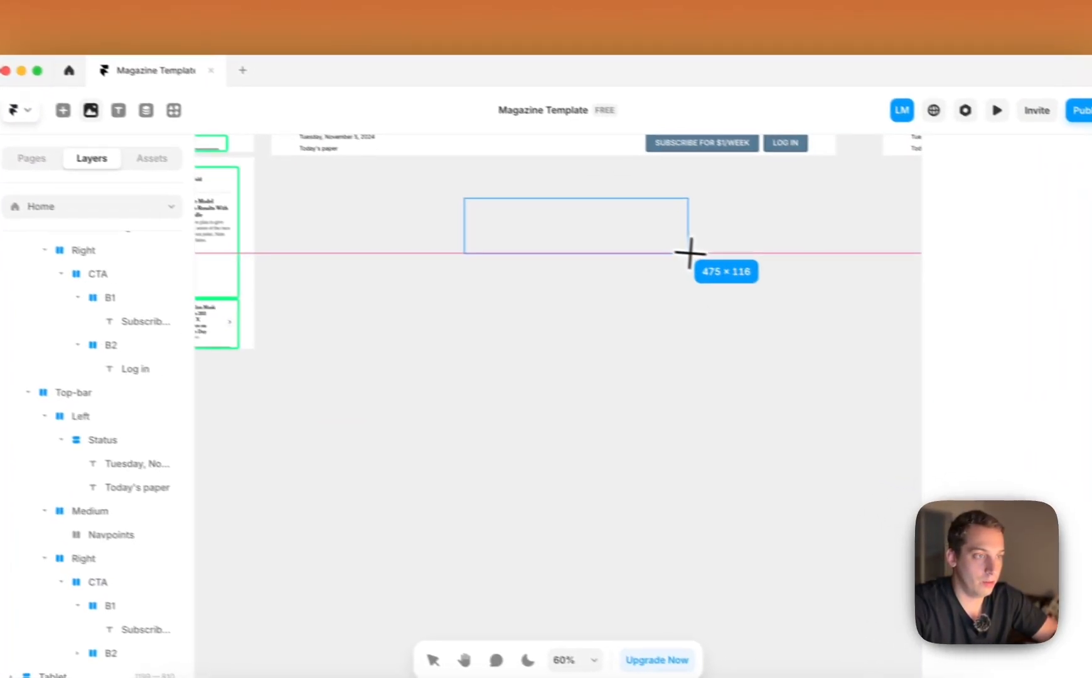
{"action": "left_click_drag", "start_coordinate": [691, 254], "coordinate": [689, 253]}
{"action": "scroll", "coordinate": [713, 248], "scroll_direction": "up", "scroll_amount": 3}
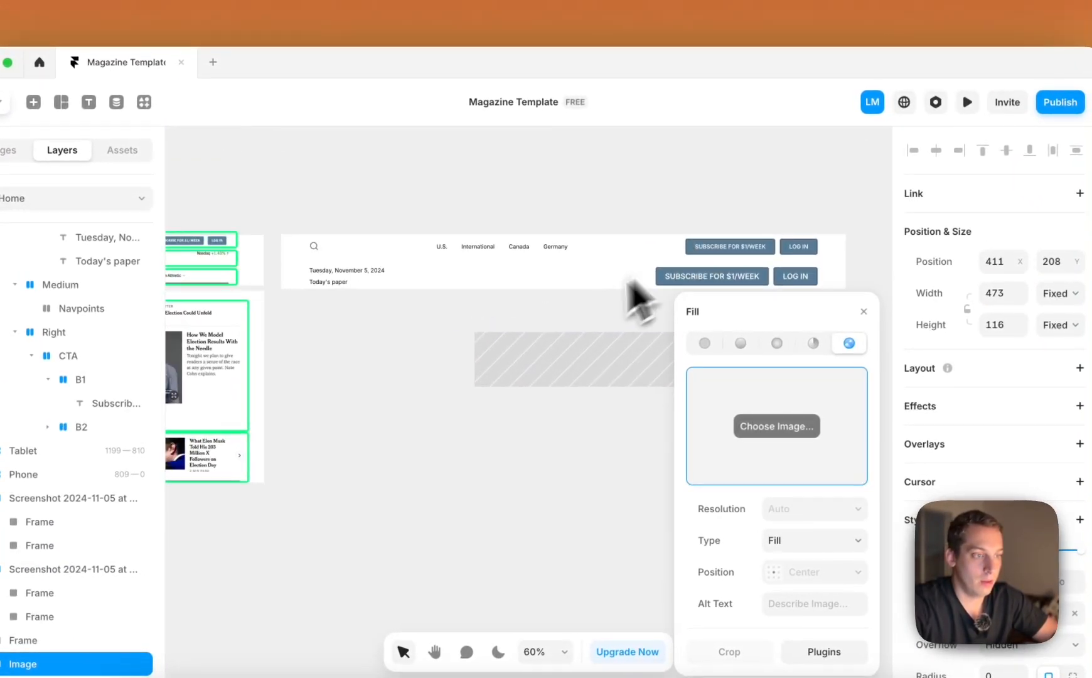
{"action": "mouse_move", "coordinate": [618, 379]}
{"action": "left_mouse_down"}
{"action": "mouse_move", "coordinate": [542, 296]}
{"action": "mouse_move", "coordinate": [512, 287]}
{"action": "left_mouse_up"}
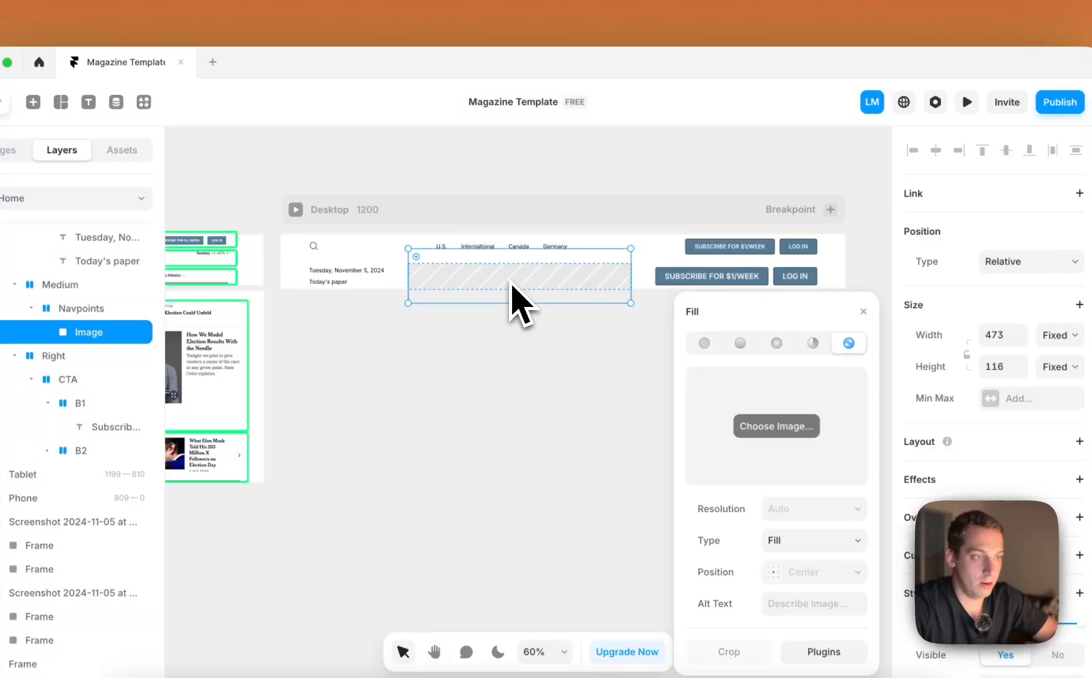
Set the width of the second header row's Medium stack to Fill
{"action": "left_click", "coordinate": [94, 308]}
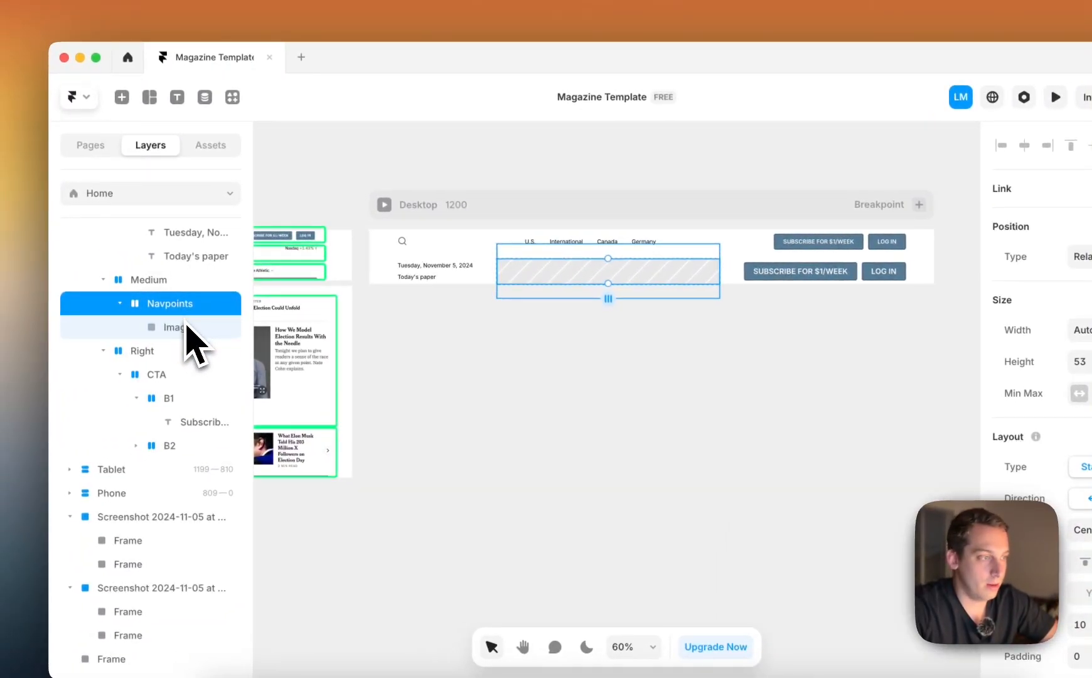
{"action": "left_click", "coordinate": [188, 327]}
{"action": "left_click", "coordinate": [201, 303]}
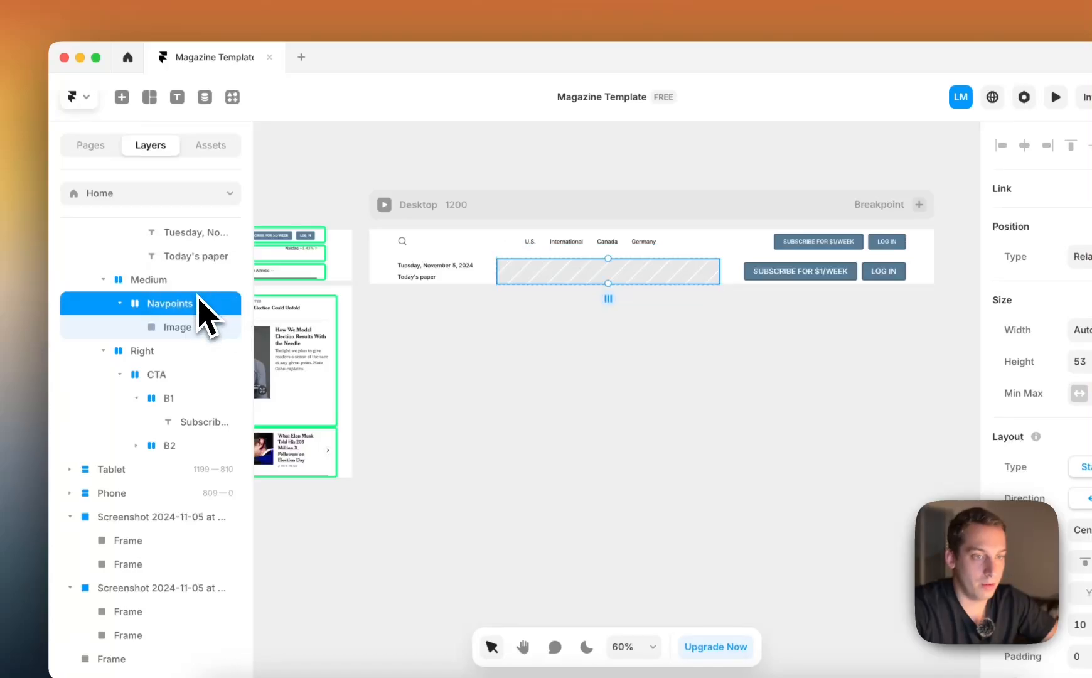
{"action": "left_click", "coordinate": [182, 281]}
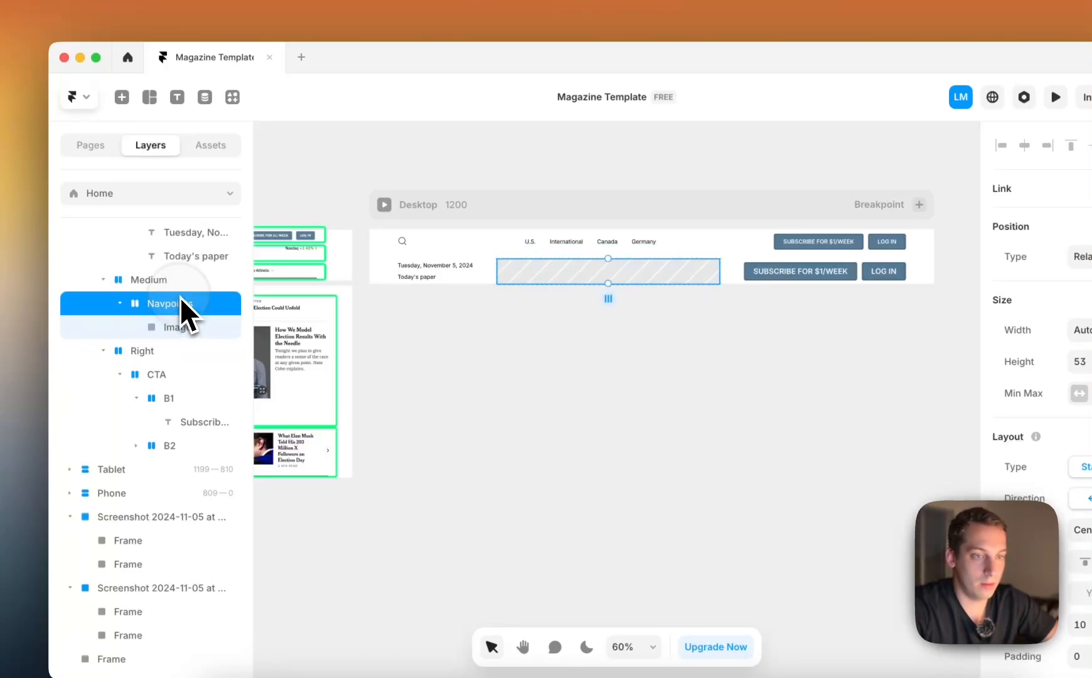
{"action": "left_click", "coordinate": [179, 282]}
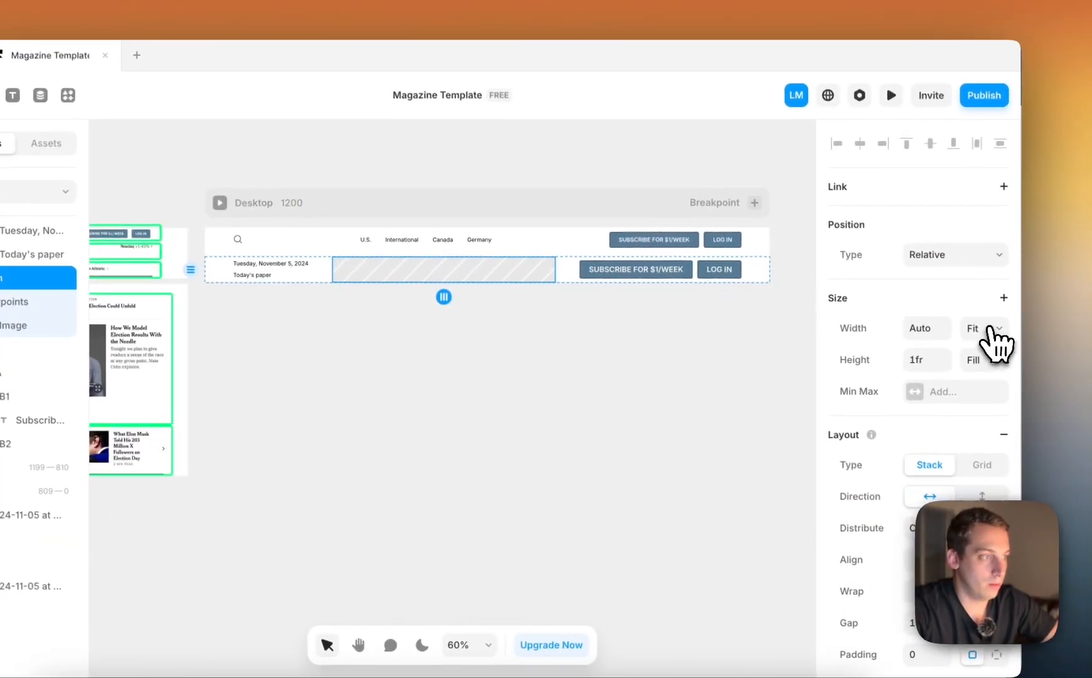
{"action": "left_click", "coordinate": [974, 326]}
{"action": "left_click", "coordinate": [974, 316]}
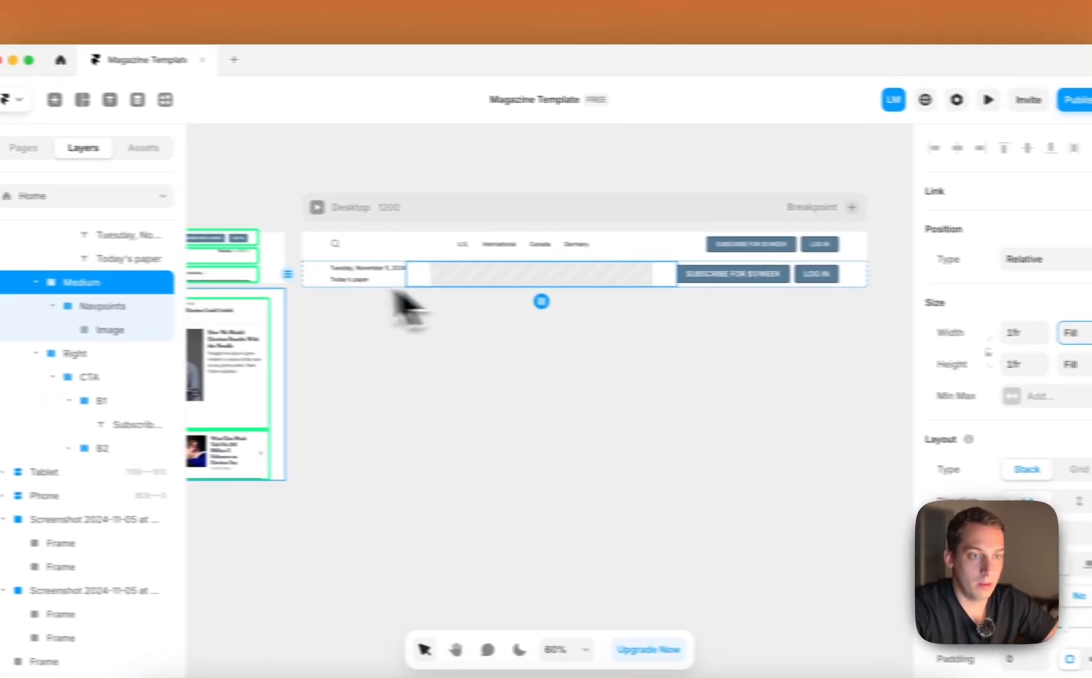
Set the width of the Navpoints stack holding the image placeholder to Fill
{"action": "left_click", "coordinate": [38, 301]}
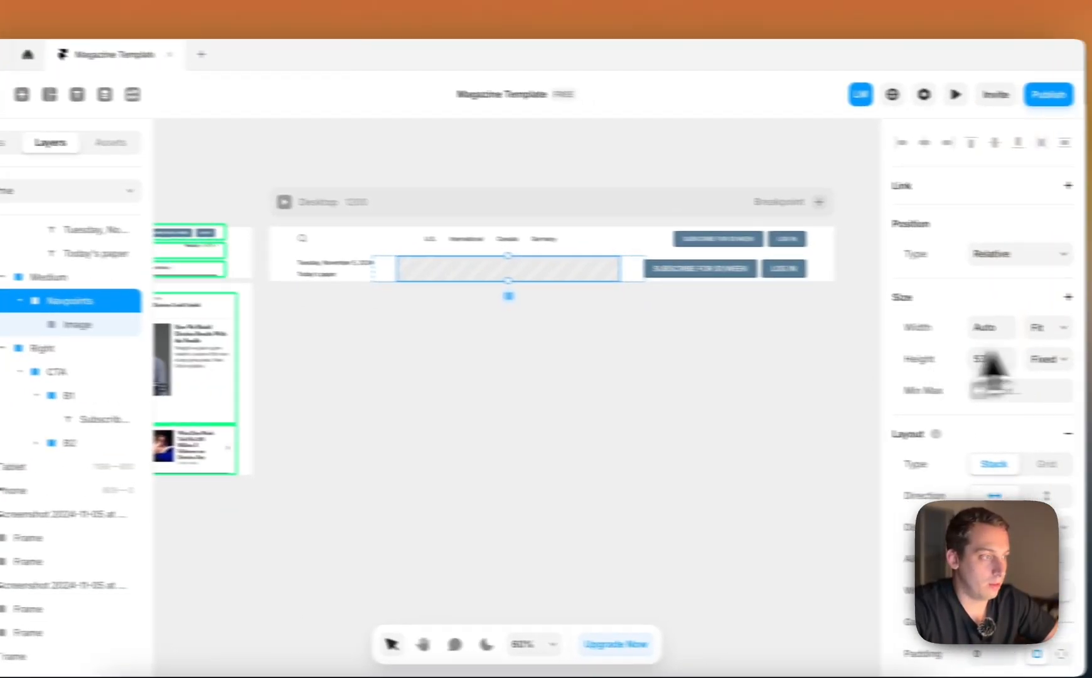
{"action": "left_click", "coordinate": [1049, 327]}
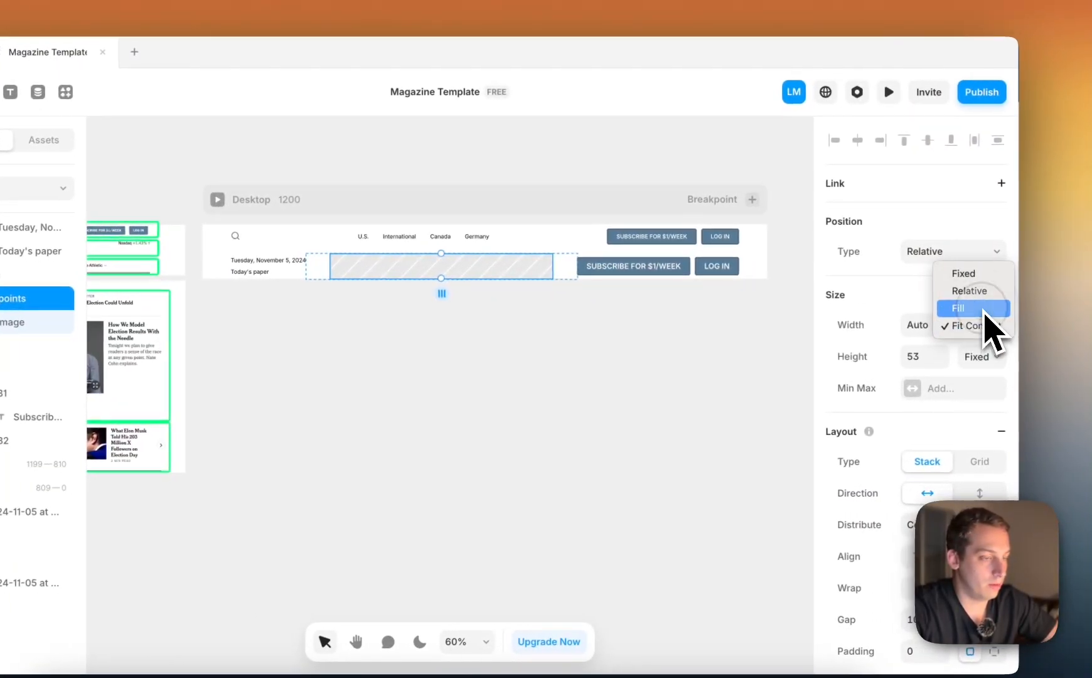
{"action": "left_click", "coordinate": [1043, 312]}
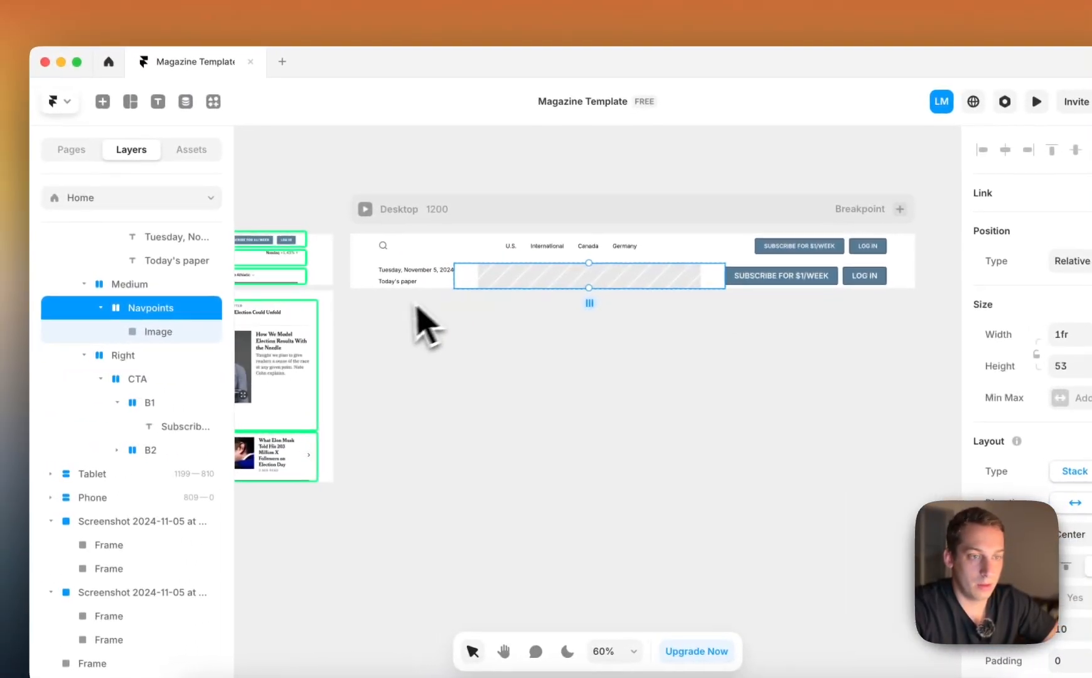
Set both the width and height of the image placeholder inside Navpoints to Fill
{"action": "left_click", "coordinate": [154, 331]}
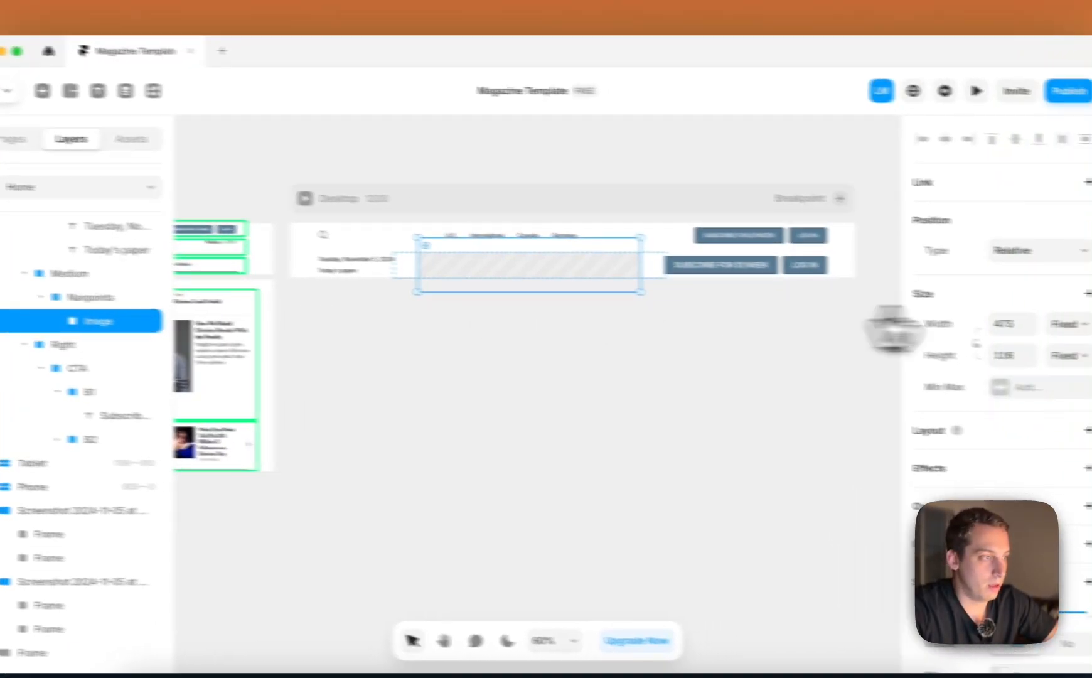
{"action": "left_click", "coordinate": [973, 318]}
{"action": "left_click", "coordinate": [973, 337]}
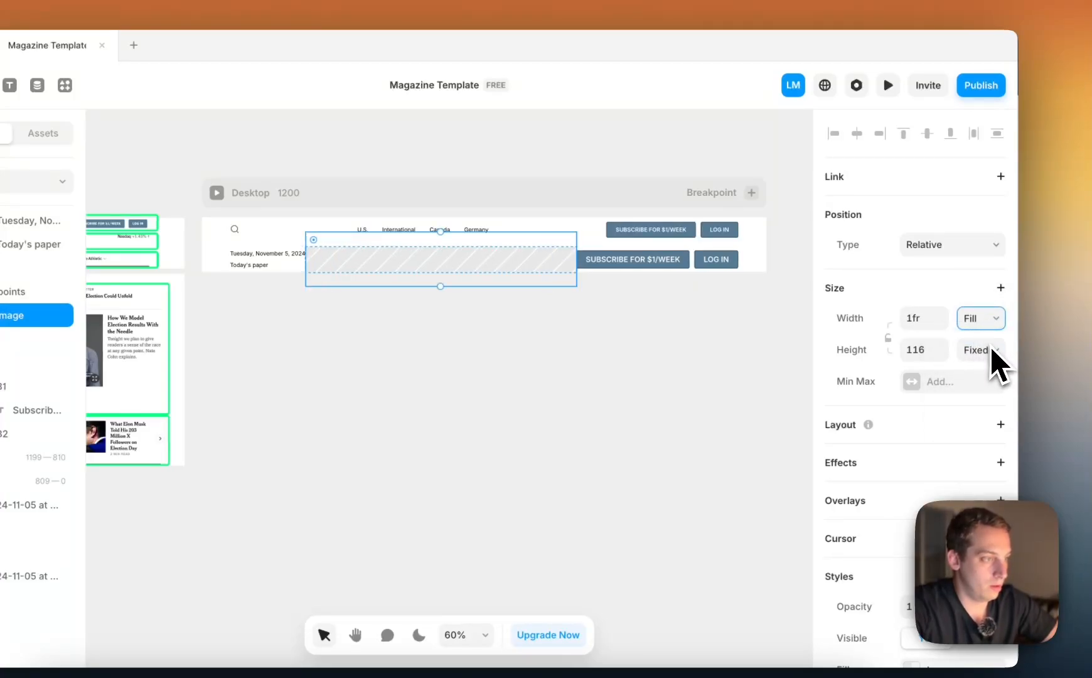
{"action": "left_click", "coordinate": [970, 385]}
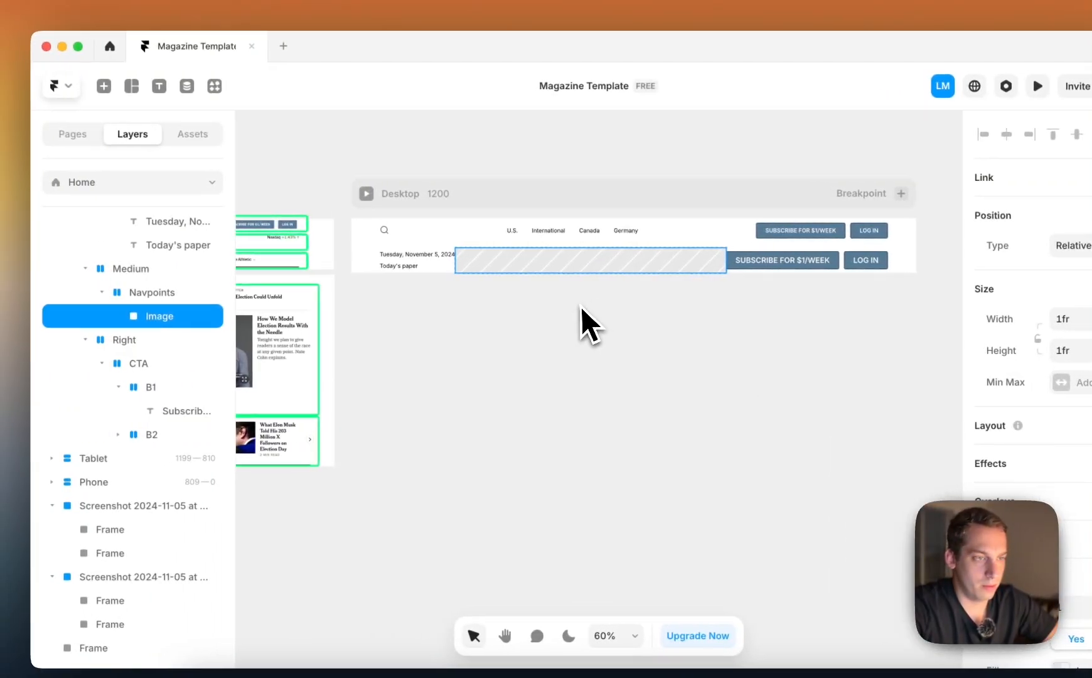
Examine the size, layout and style settings of the second header row's Top-bar stack
{"action": "left_click", "coordinate": [448, 271]}
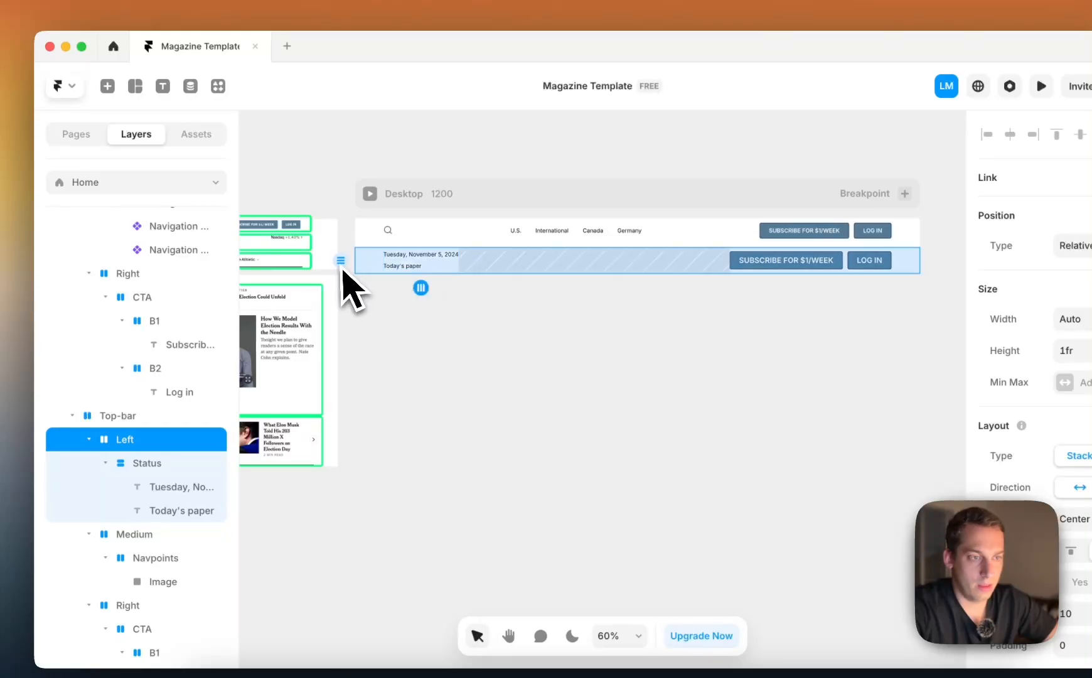
{"action": "left_click", "coordinate": [365, 266]}
{"action": "scroll", "coordinate": [208, 349], "scroll_direction": "up", "scroll_amount": 2}
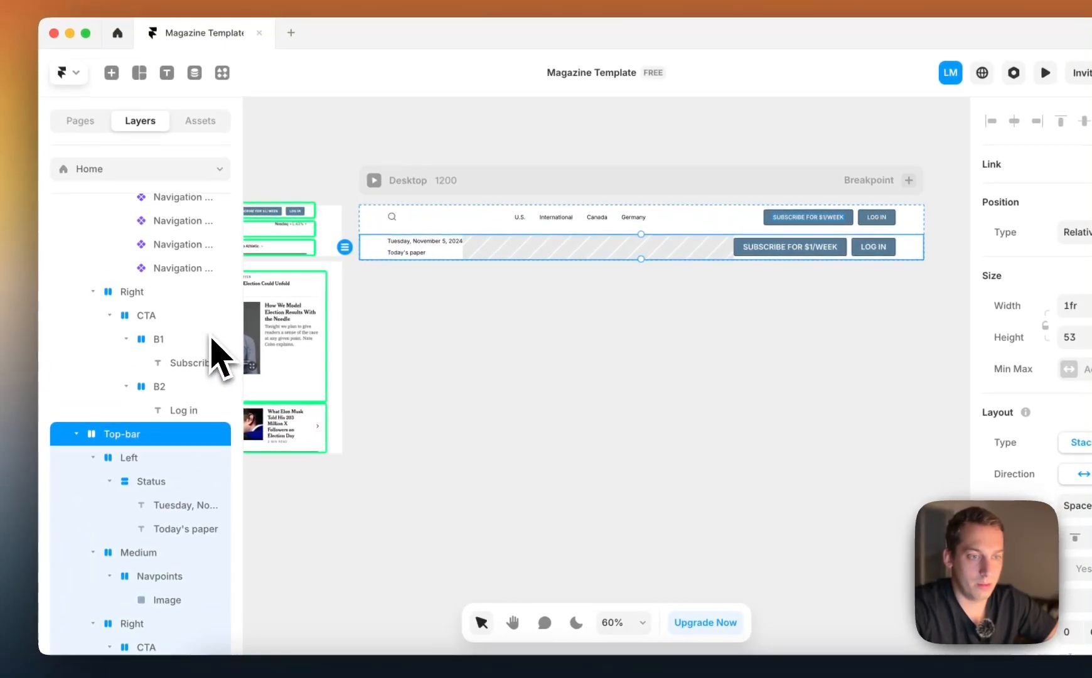
{"action": "scroll", "coordinate": [207, 350], "scroll_direction": "down", "scroll_amount": 1}
{"action": "scroll", "coordinate": [1067, 509], "scroll_direction": "down", "scroll_amount": 2}
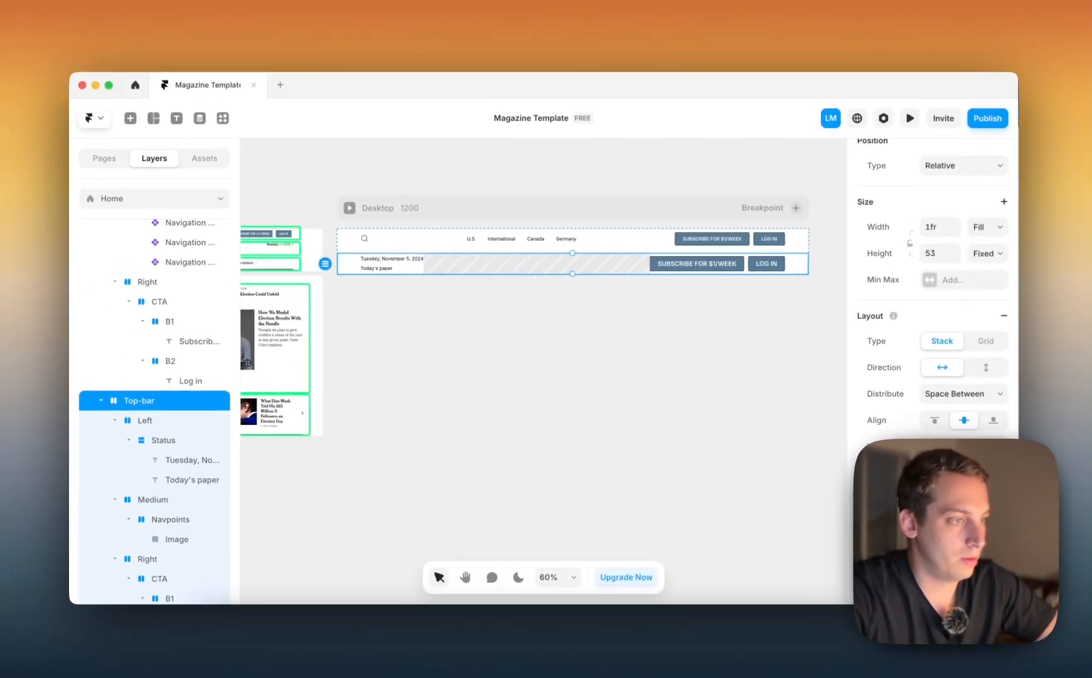
{"action": "scroll", "coordinate": [1067, 509], "scroll_direction": "down", "scroll_amount": 2}
{"action": "scroll", "coordinate": [932, 377], "scroll_direction": "down", "scroll_amount": 5}
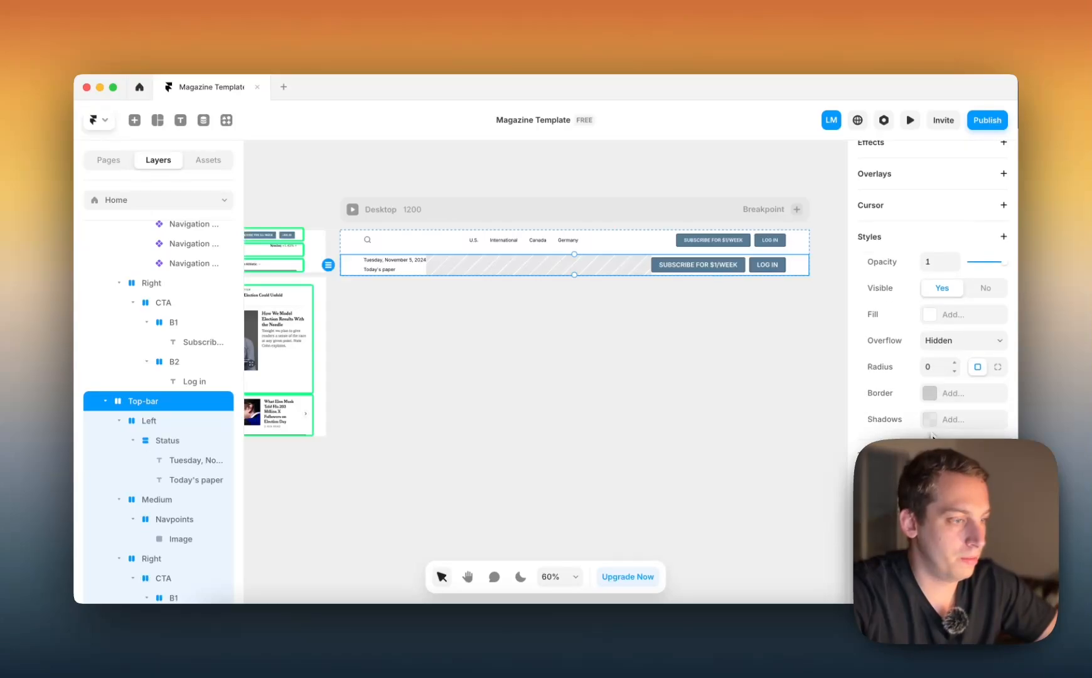
{"action": "scroll", "coordinate": [932, 435], "scroll_direction": "up", "scroll_amount": 4}
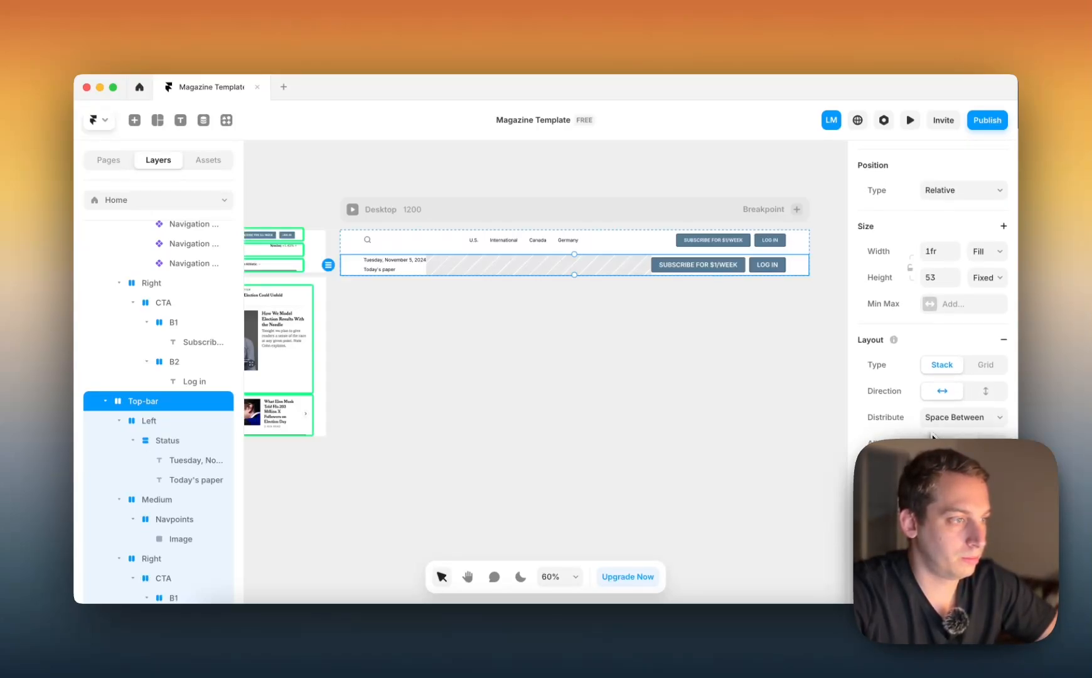
{"action": "scroll", "coordinate": [933, 435], "scroll_direction": "down", "scroll_amount": 4}
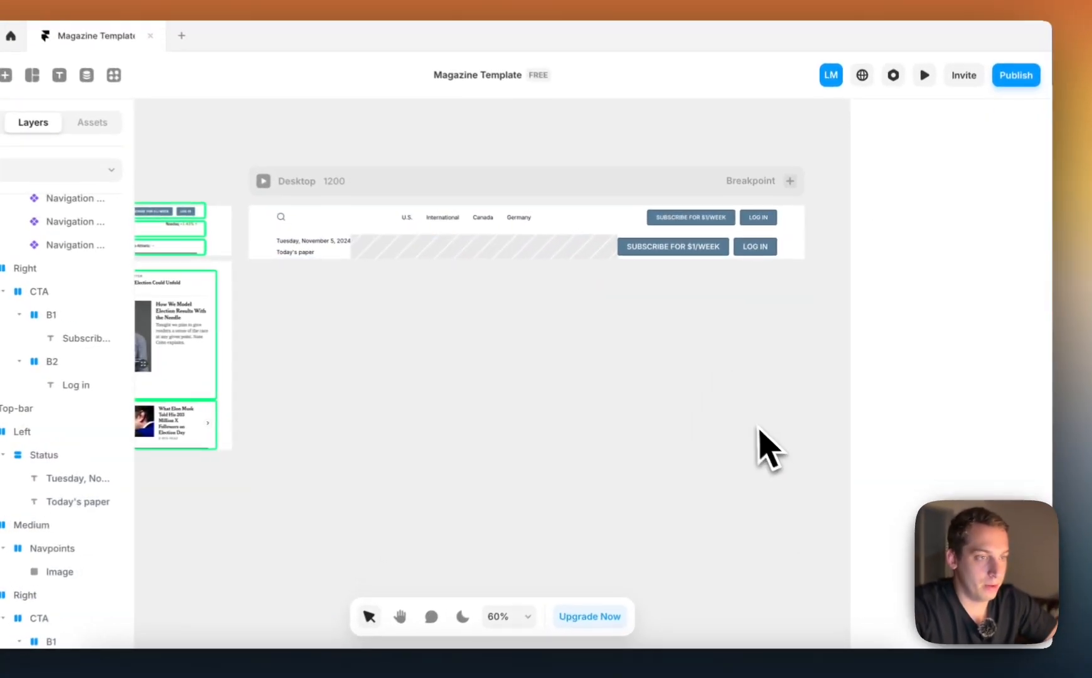
Collapse the Left stack's layers and rename the second header row from Top-bar to Medium-bar
{"action": "left_click", "coordinate": [568, 266]}
{"action": "left_click", "coordinate": [72, 523]}
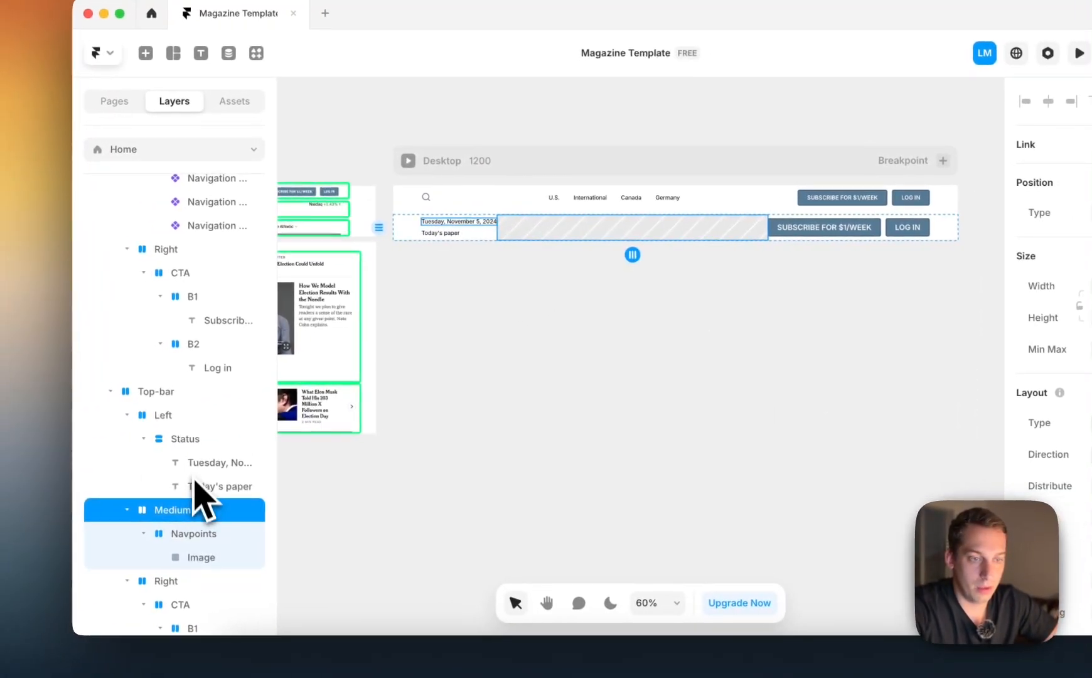
{"action": "left_click", "coordinate": [67, 453]}
{"action": "left_click", "coordinate": [130, 416]}
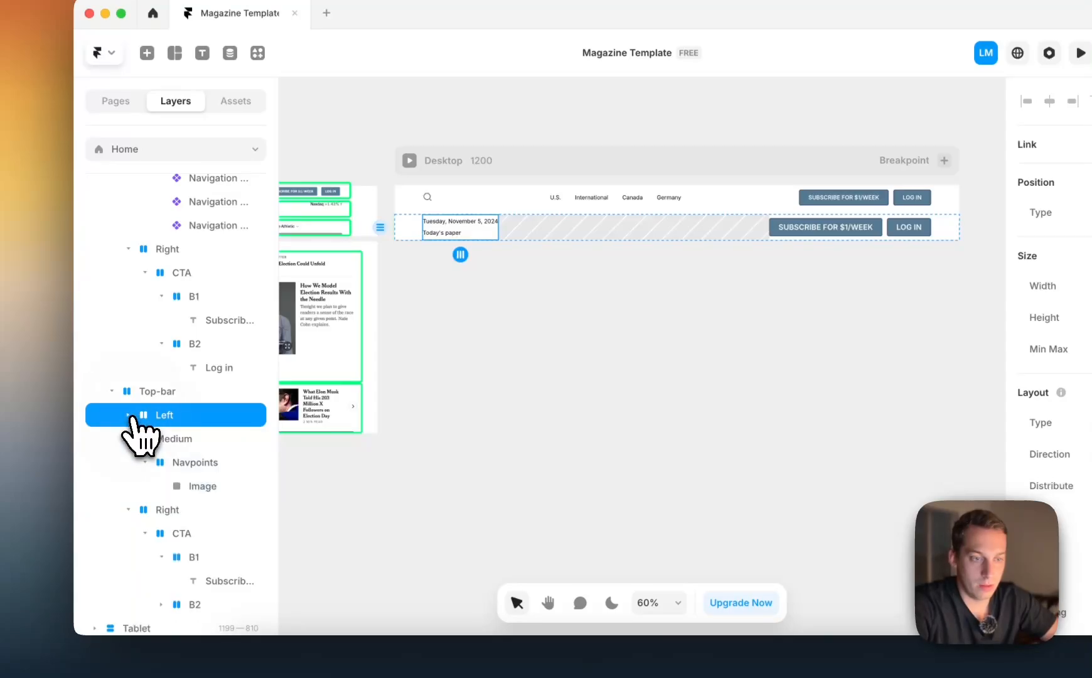
{"action": "left_click", "coordinate": [150, 439]}
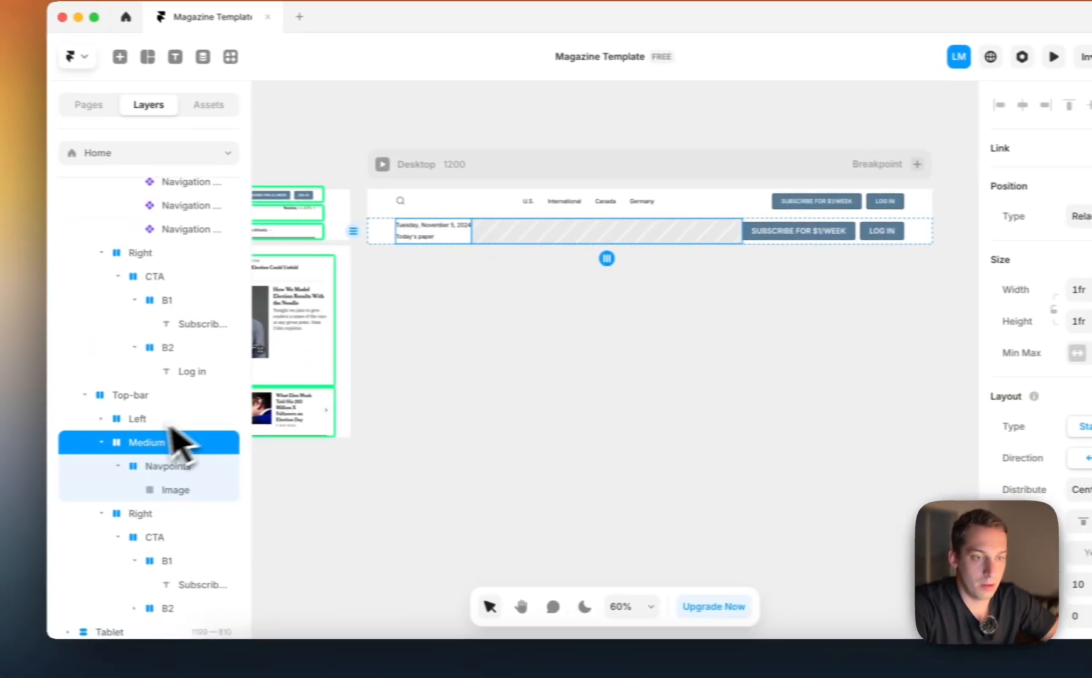
{"action": "left_click", "coordinate": [158, 392]}
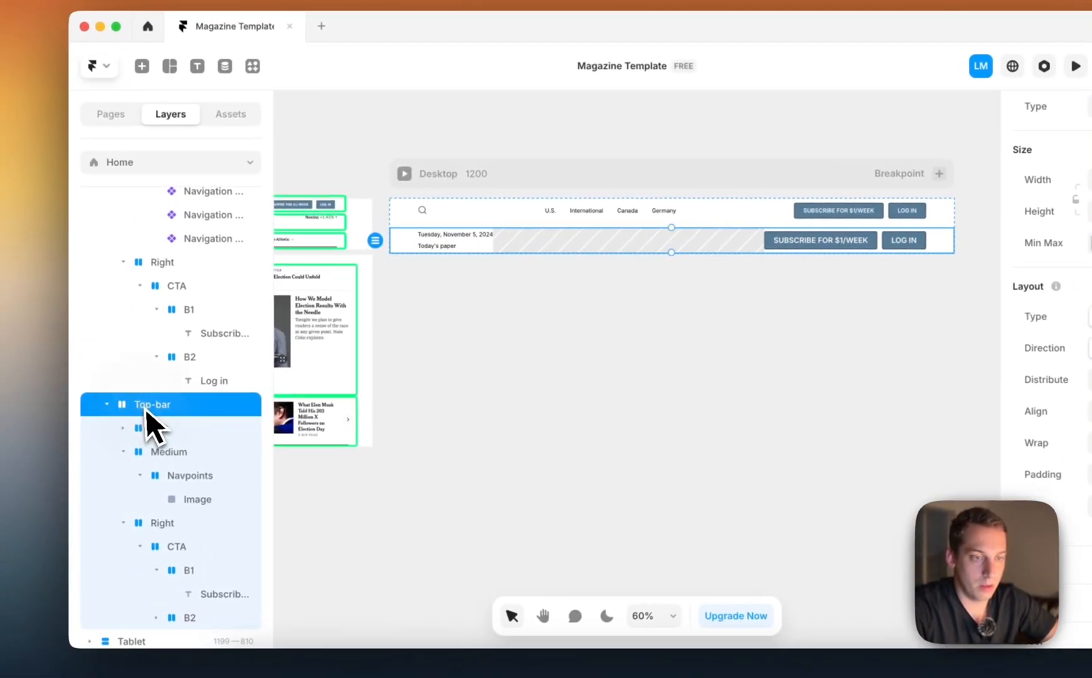
{"action": "double_click", "coordinate": [148, 402]}
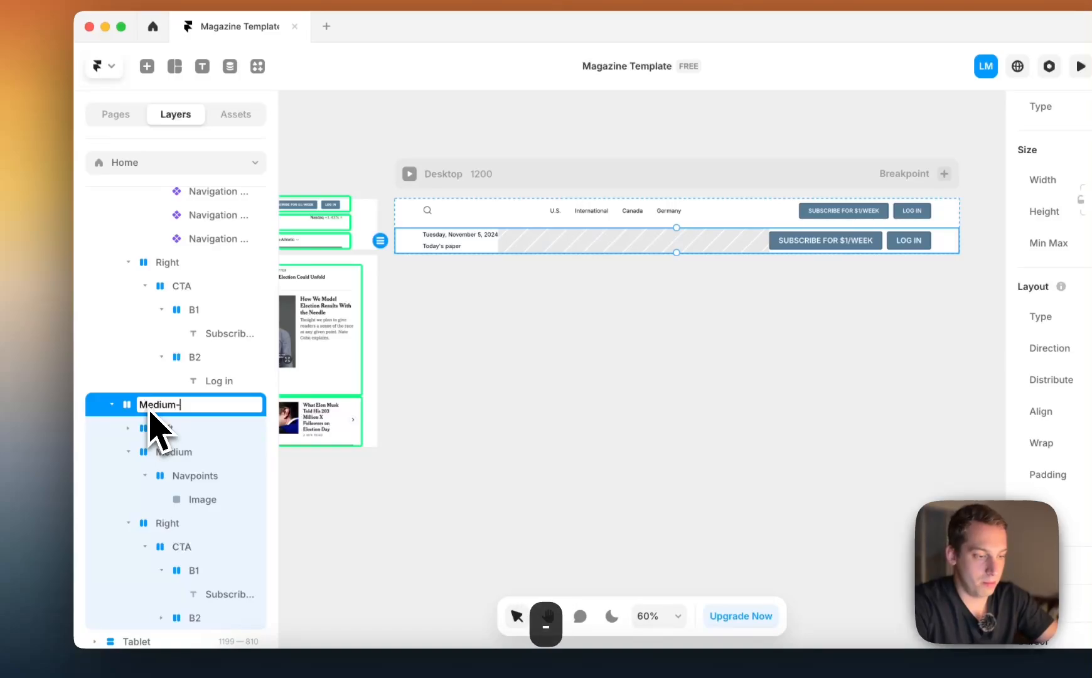
{"action": "type", "text": "Medium-bar"}
{"action": "key", "text": "Return"}
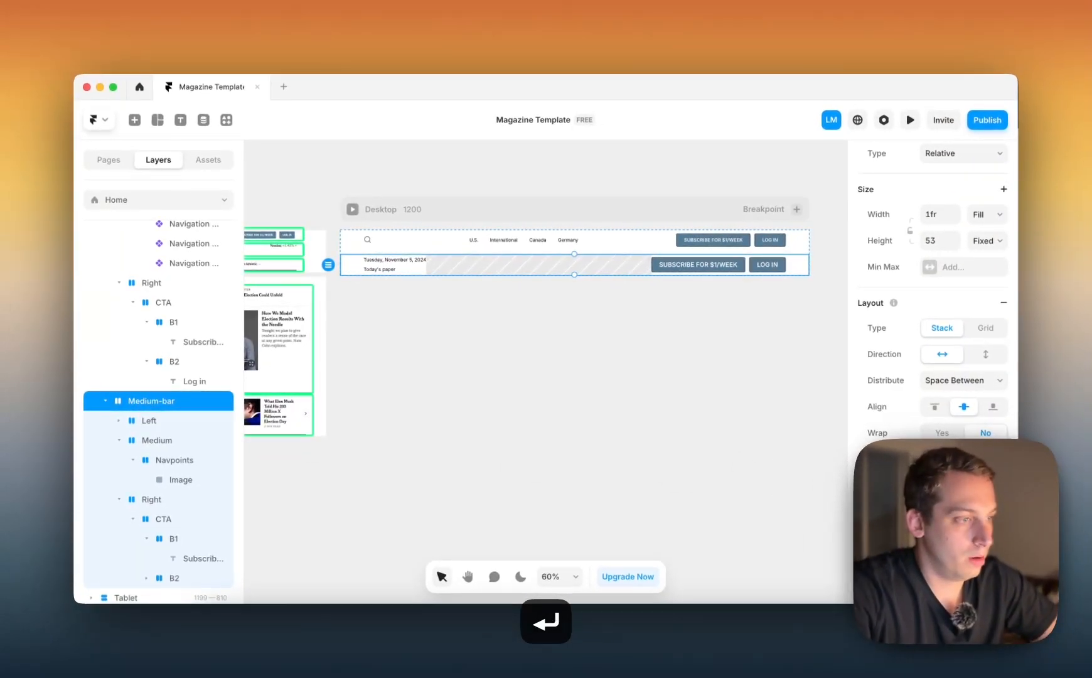
Review the Medium-bar stack's style, layout and padding settings and select the image placeholder in its center
{"action": "scroll", "coordinate": [933, 301], "scroll_direction": "down", "scroll_amount": 6}
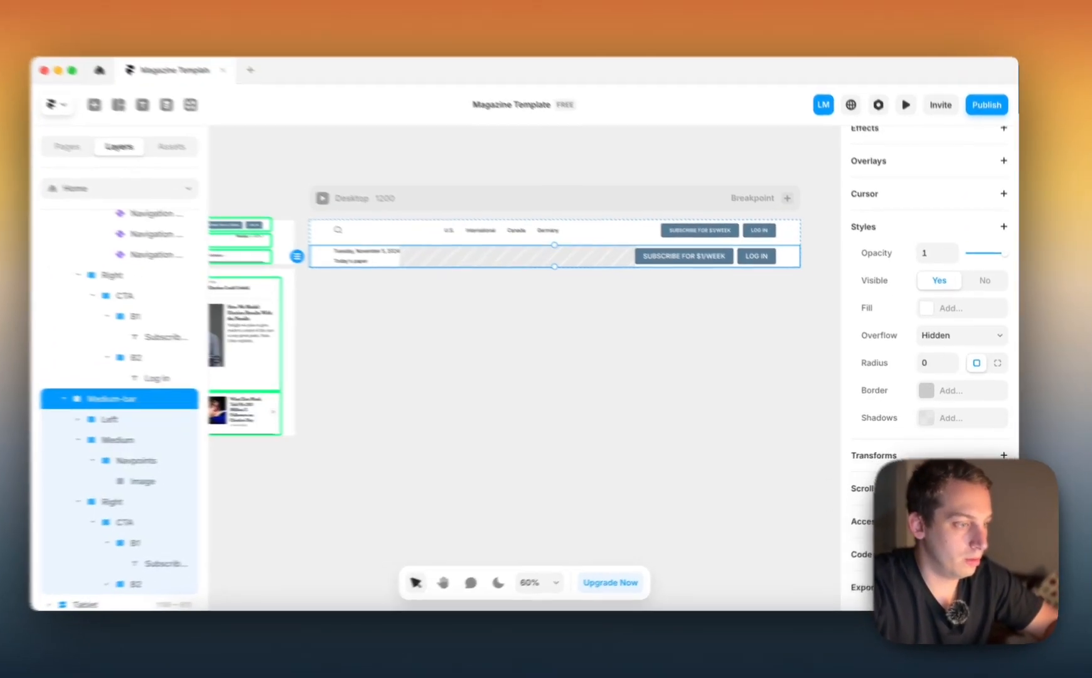
{"action": "left_click", "coordinate": [951, 458]}
{"action": "left_click", "coordinate": [962, 457]}
{"action": "scroll", "coordinate": [955, 461], "scroll_direction": "up", "scroll_amount": 5}
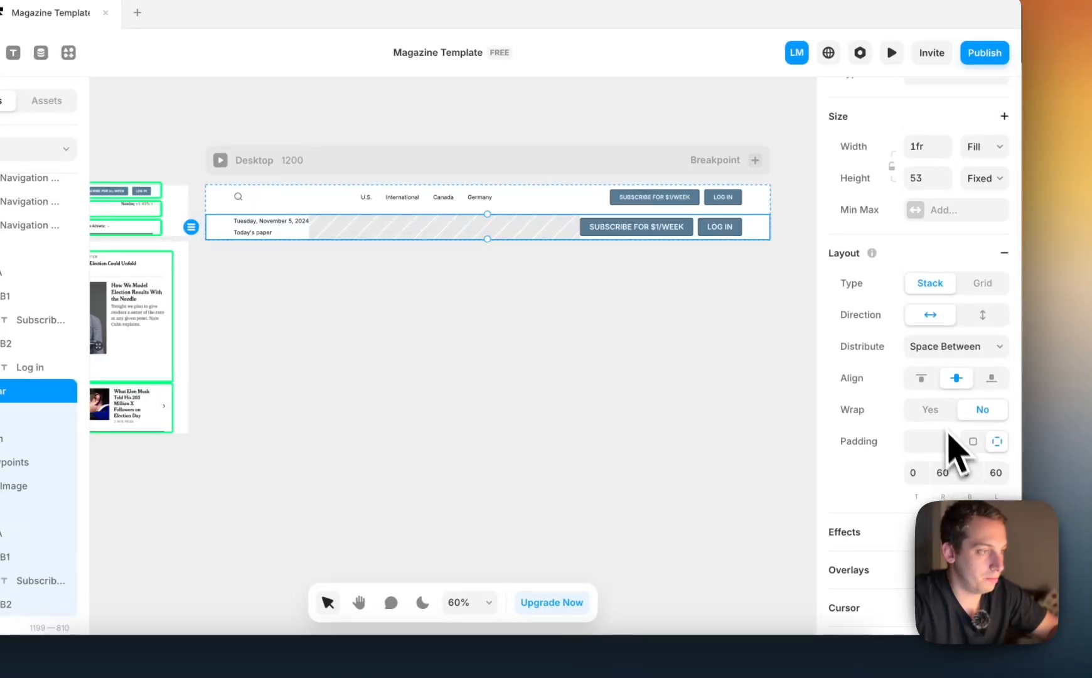
{"action": "scroll", "coordinate": [945, 433], "scroll_direction": "up", "scroll_amount": 2}
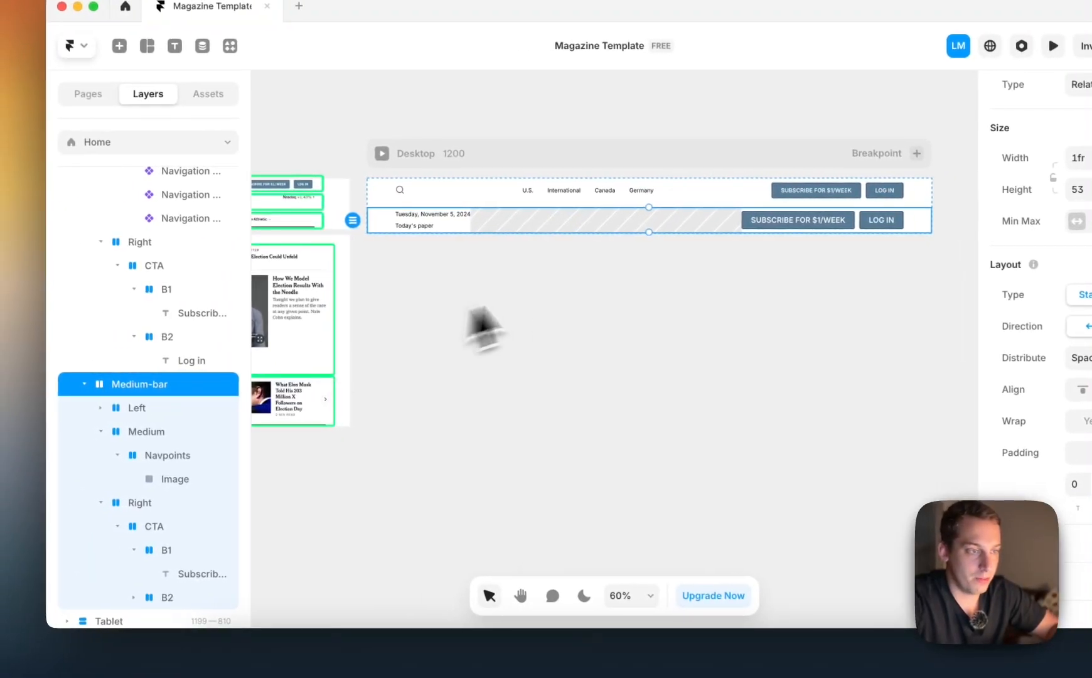
{"action": "left_click", "coordinate": [524, 270]}
{"action": "left_click", "coordinate": [513, 231]}
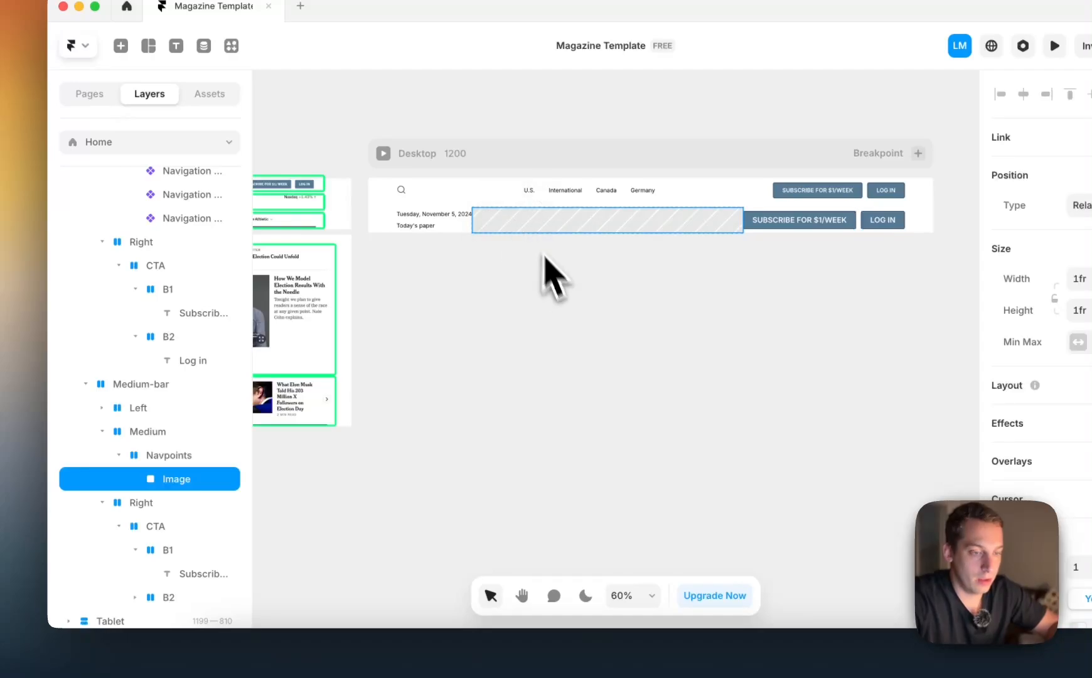
Switch to the New York Times site in Chrome and check whether its masthead logo can be saved as an image
{"action": "left_click", "coordinate": [275, 656]}
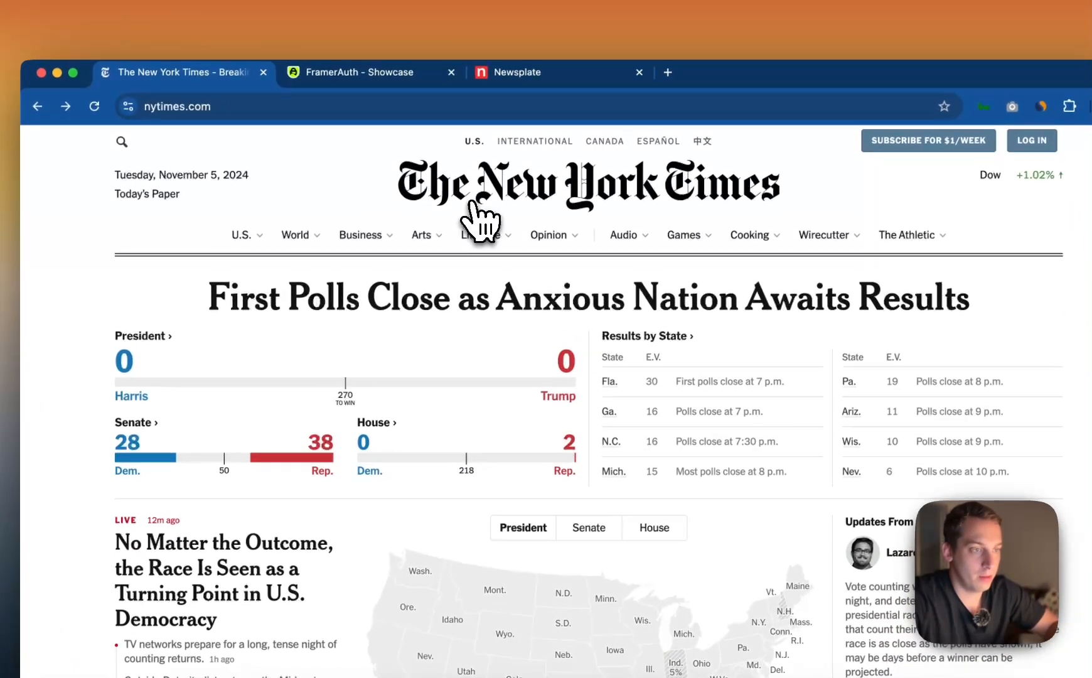
{"action": "right_click", "coordinate": [498, 86]}
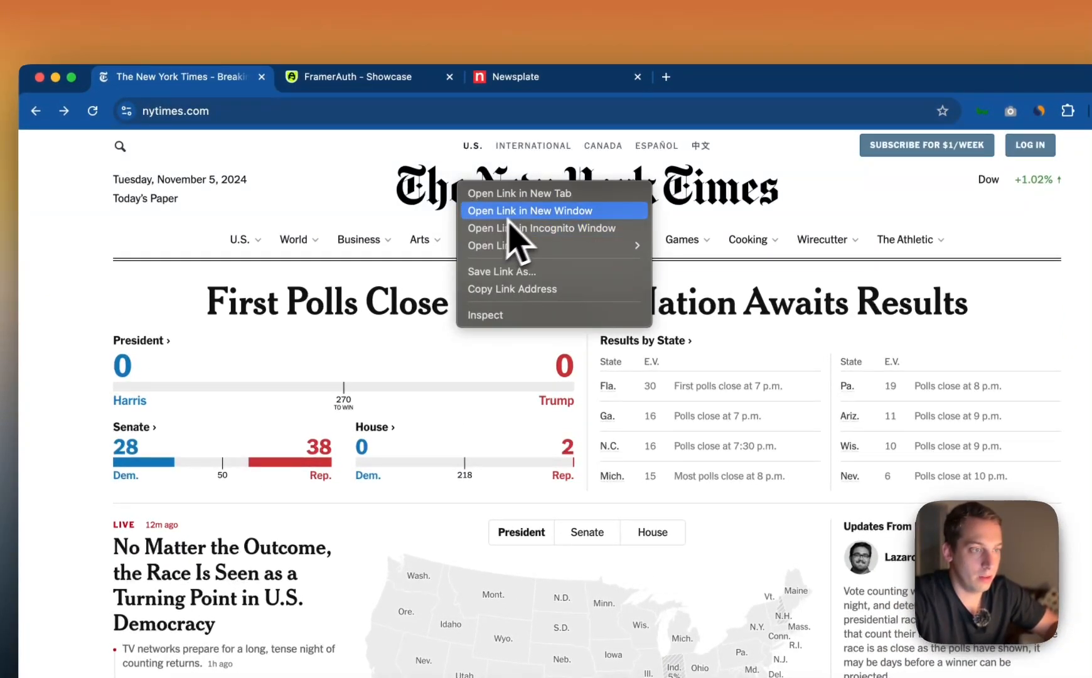
{"action": "left_click", "coordinate": [664, 87]}
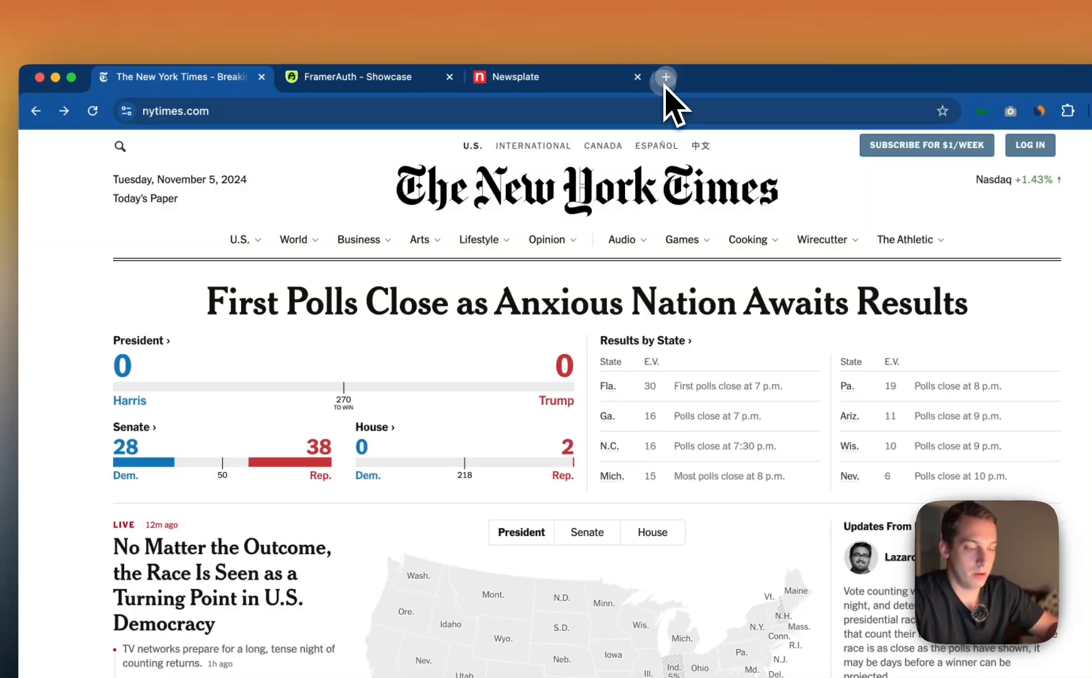
Search Google for "new york times logo" in a new browser tab
{"action": "left_click", "coordinate": [666, 77]}
{"action": "type", "text": "new york time"}
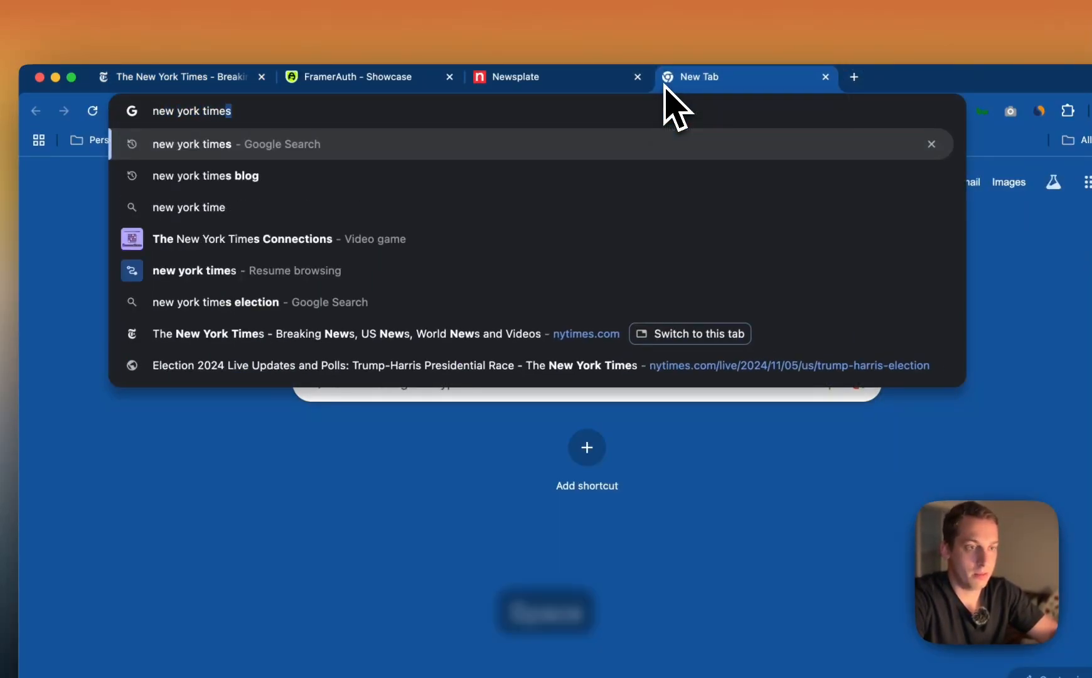
{"action": "type", "text": "s logo"}
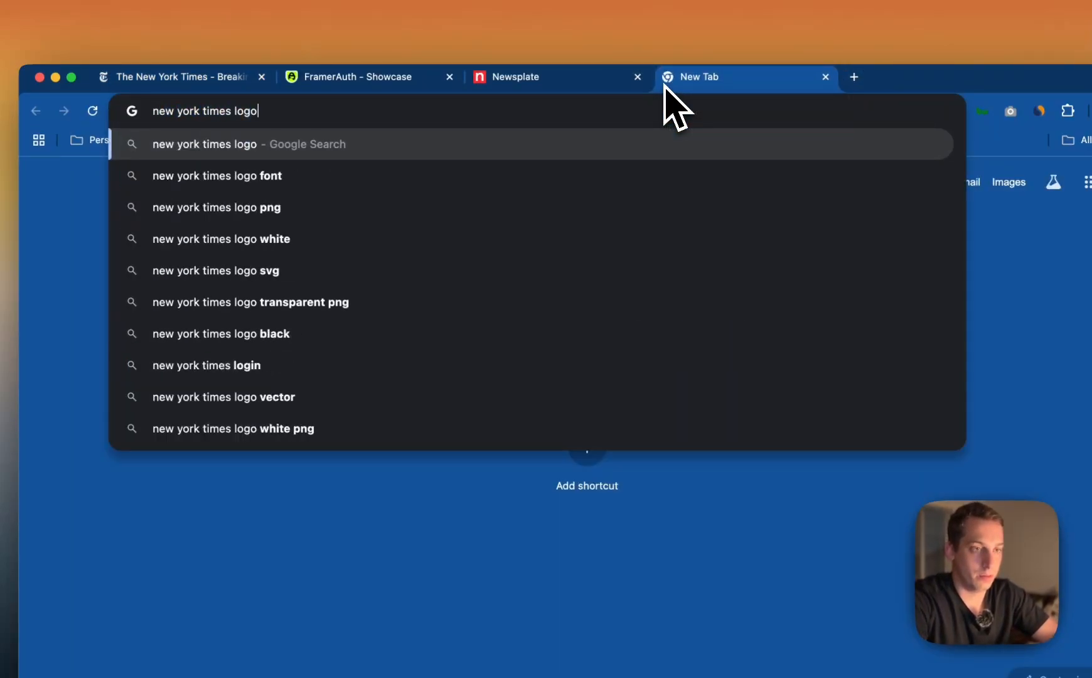
{"action": "key", "text": "Return"}
Reload the New York Times homepage and look over its headline and election sections
{"action": "left_click", "coordinate": [269, 83]}
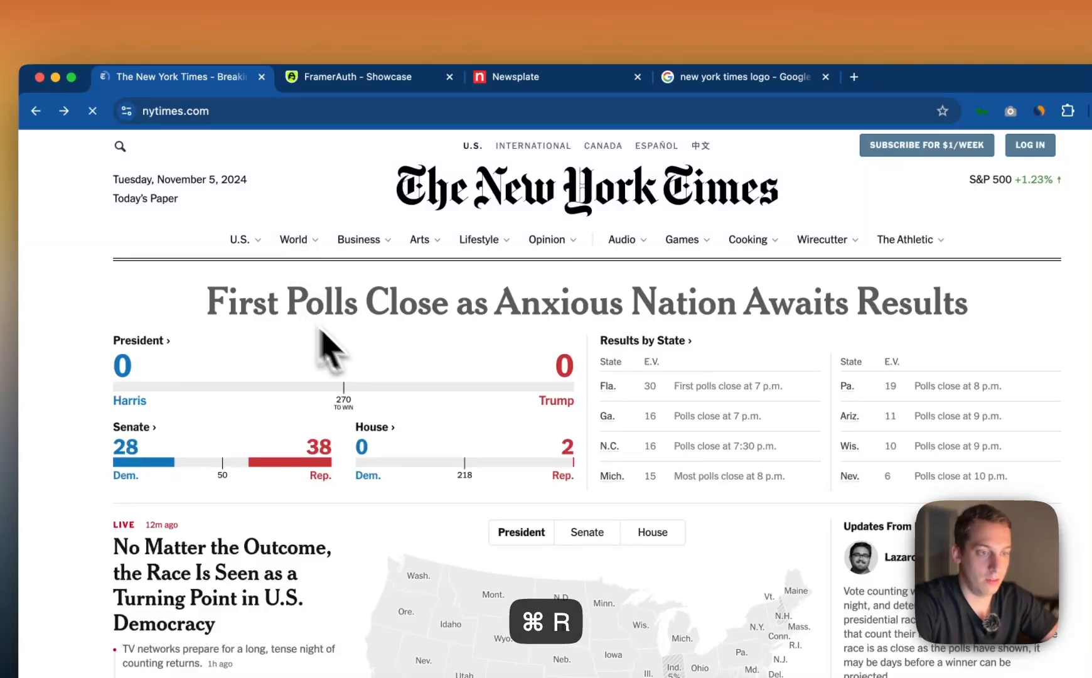
{"action": "scroll", "coordinate": [307, 439], "scroll_direction": "down", "scroll_amount": 5}
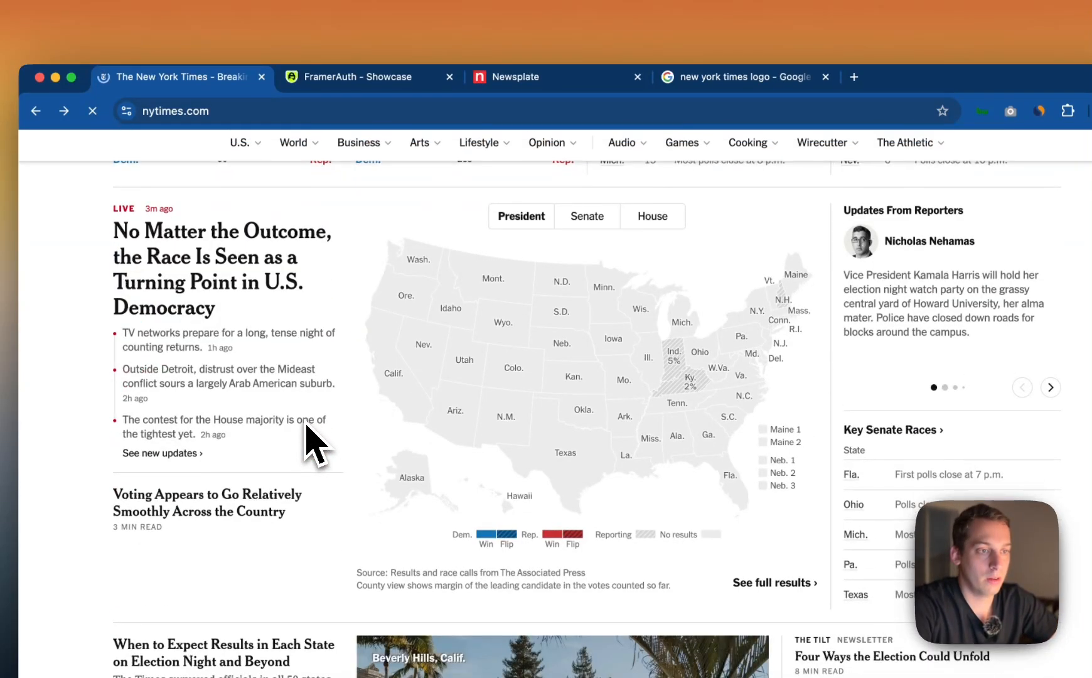
{"action": "scroll", "coordinate": [306, 422], "scroll_direction": "up", "scroll_amount": 5}
{"action": "scroll", "coordinate": [306, 422], "scroll_direction": "down", "scroll_amount": 2}
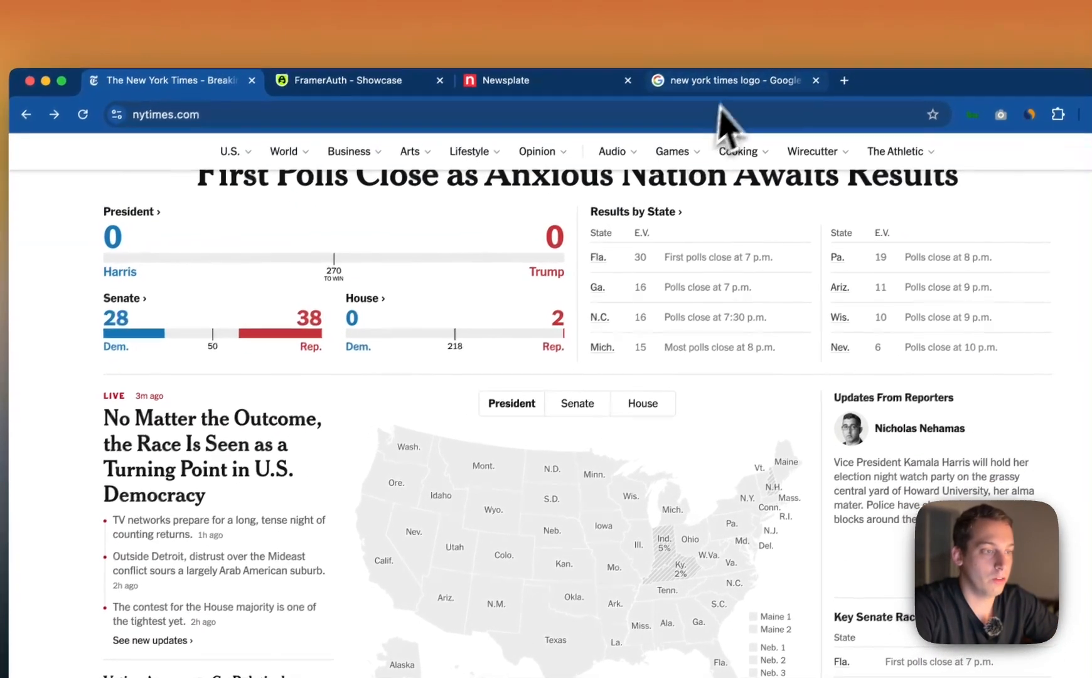
Show the image results for the New York Times logo search and open the preview of the 1000 Logos result
{"action": "left_click", "coordinate": [728, 83]}
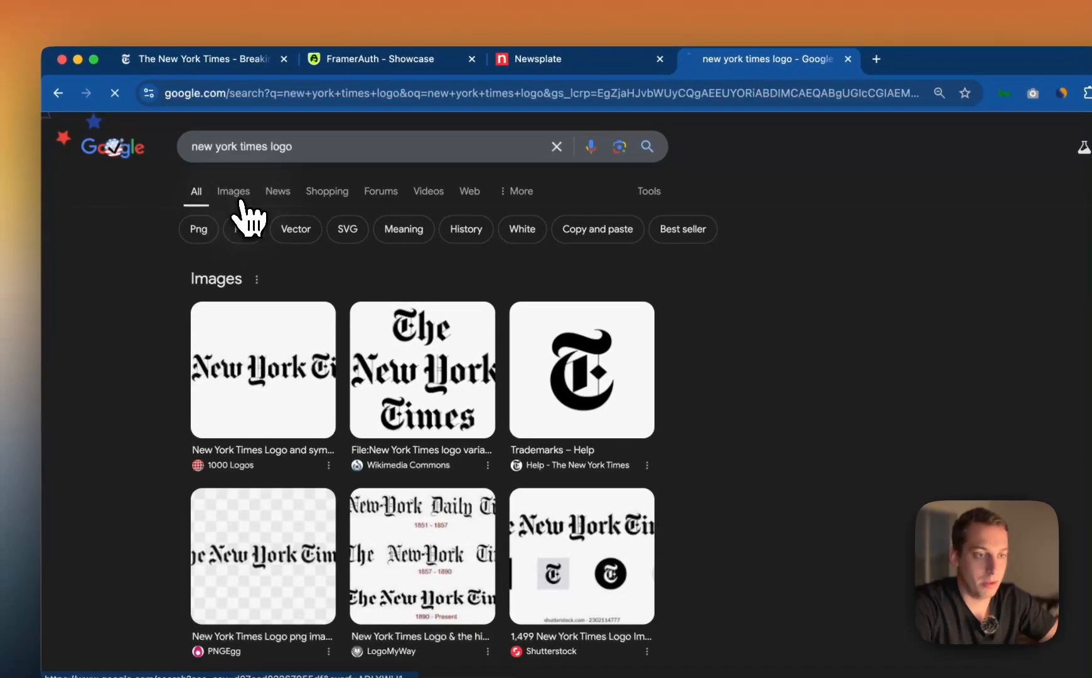
{"action": "left_click", "coordinate": [240, 200]}
{"action": "left_click", "coordinate": [336, 375]}
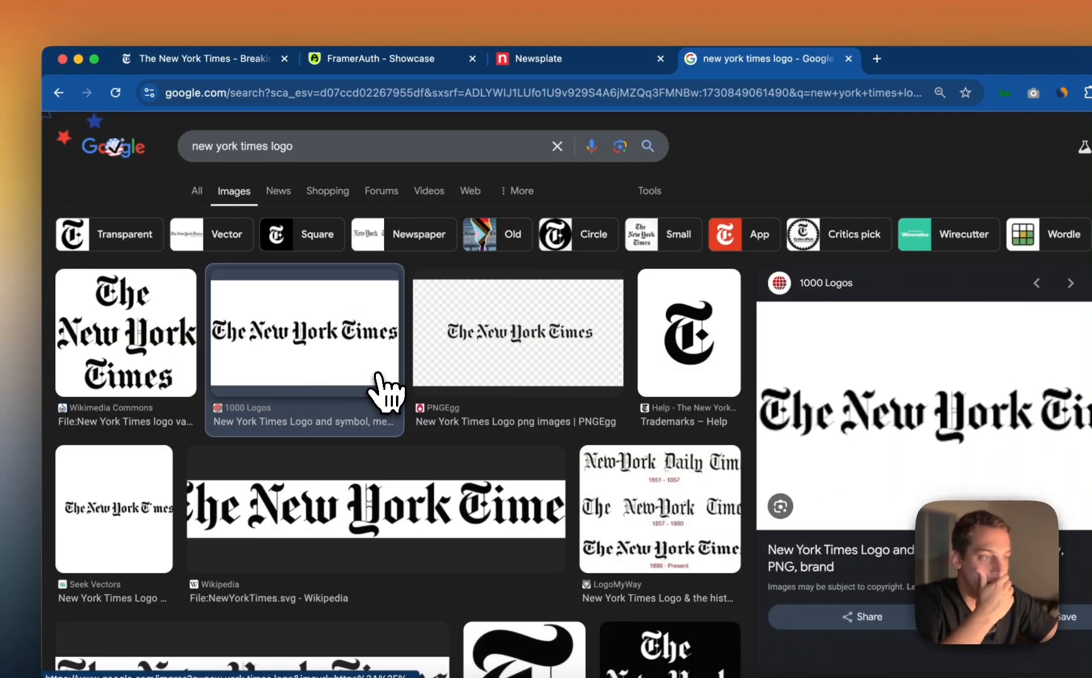
Copy the 1000 Logos preview image, paste it into the Blog Project file in Figma and crop it to about 3840 × 682
{"action": "right_click", "coordinate": [849, 433]}
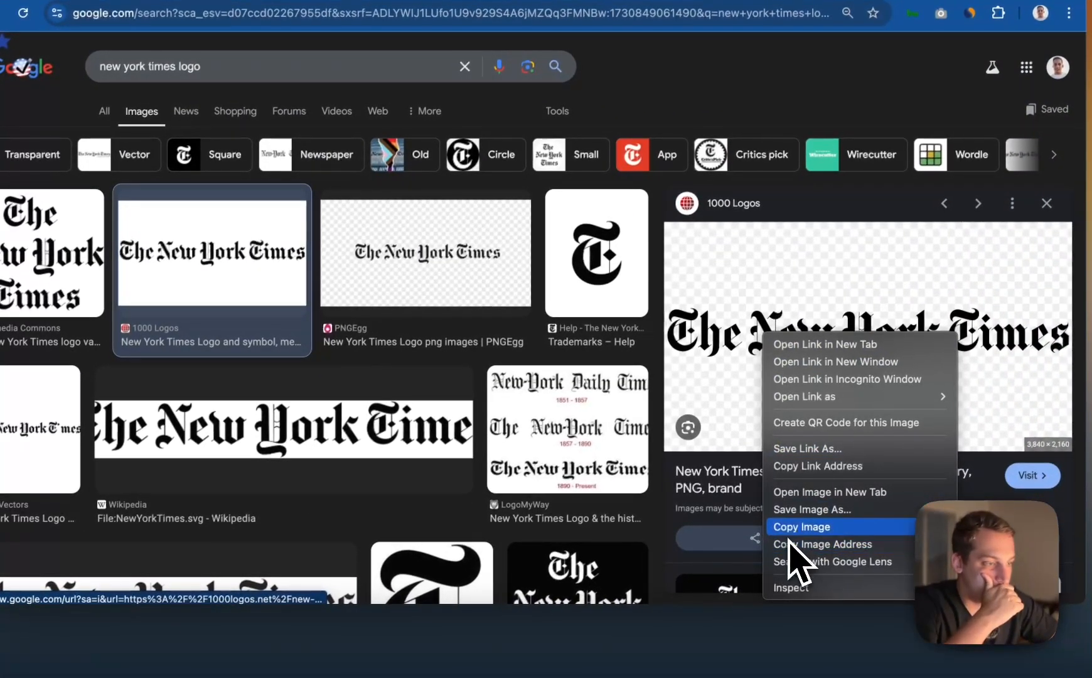
{"action": "left_click", "coordinate": [794, 529]}
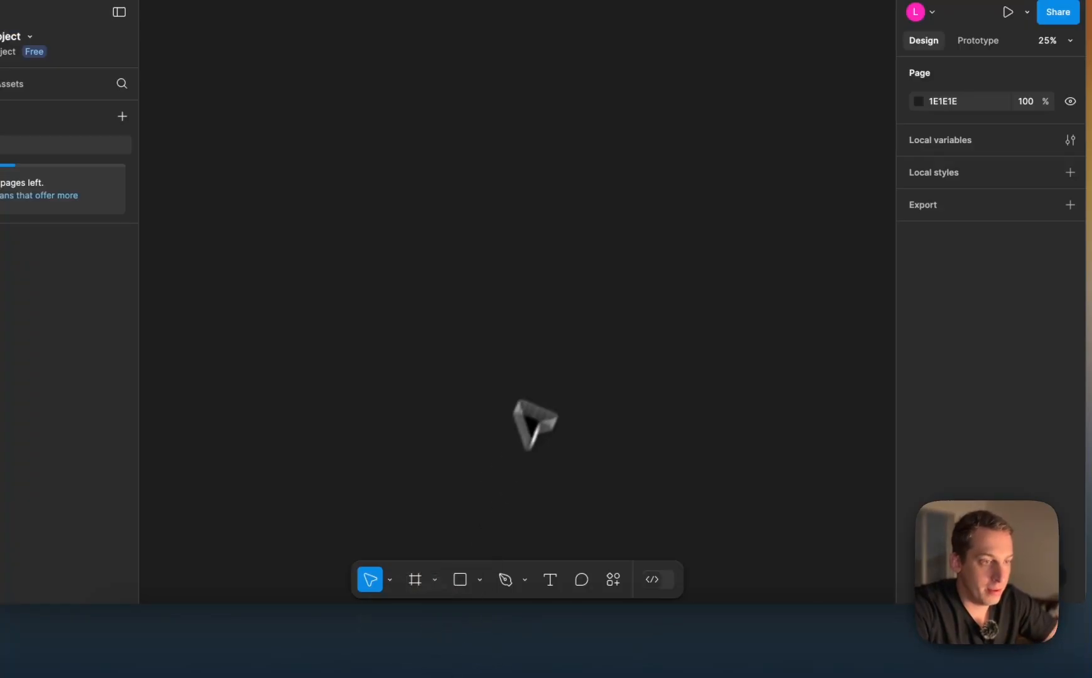
{"action": "left_click", "coordinate": [426, 641]}
{"action": "key", "text": "super+v"}
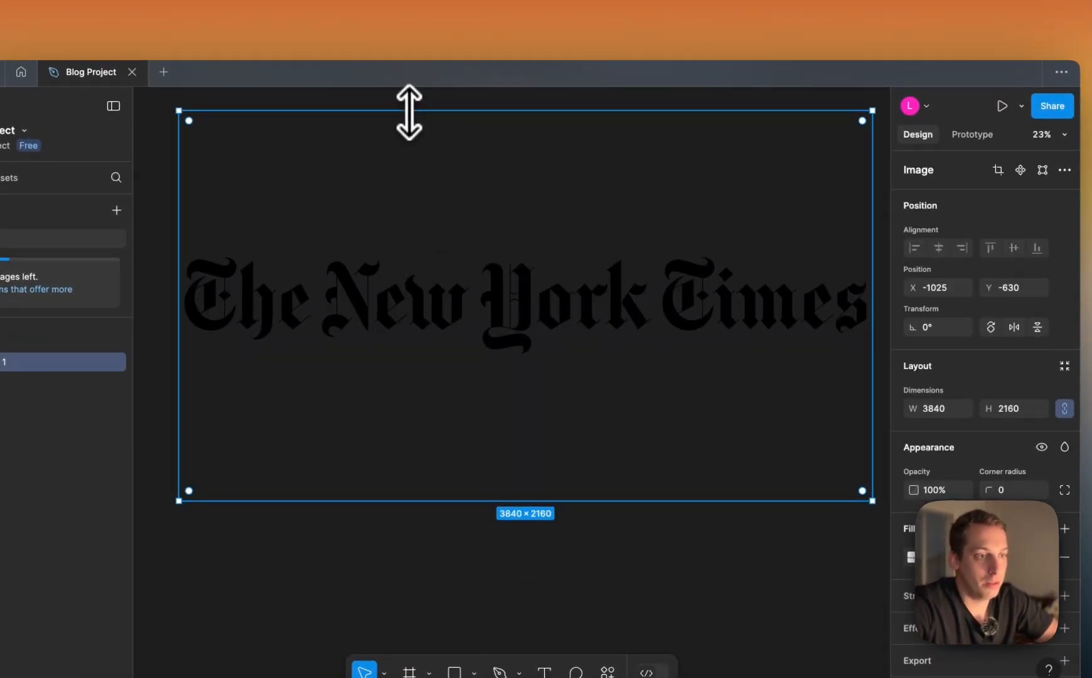
{"action": "left_click_drag", "start_coordinate": [409, 111], "coordinate": [414, 244]}
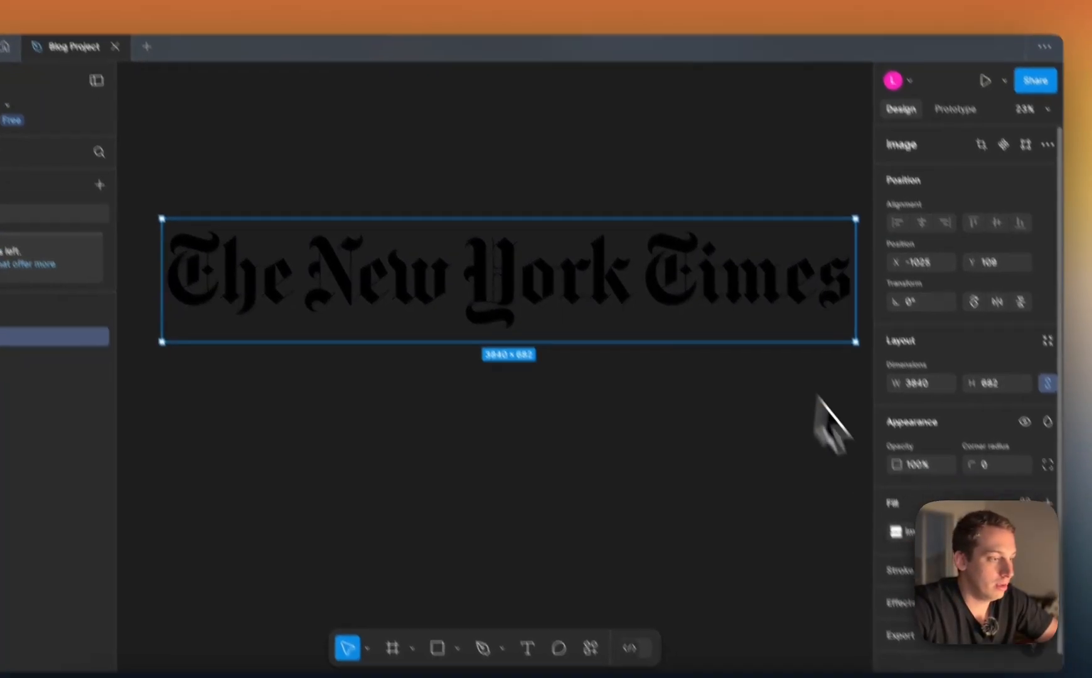
Export the cropped logo as a PNG named NYT-logo into the Downloads folder
{"action": "scroll", "coordinate": [914, 498], "scroll_direction": "down", "scroll_amount": 3}
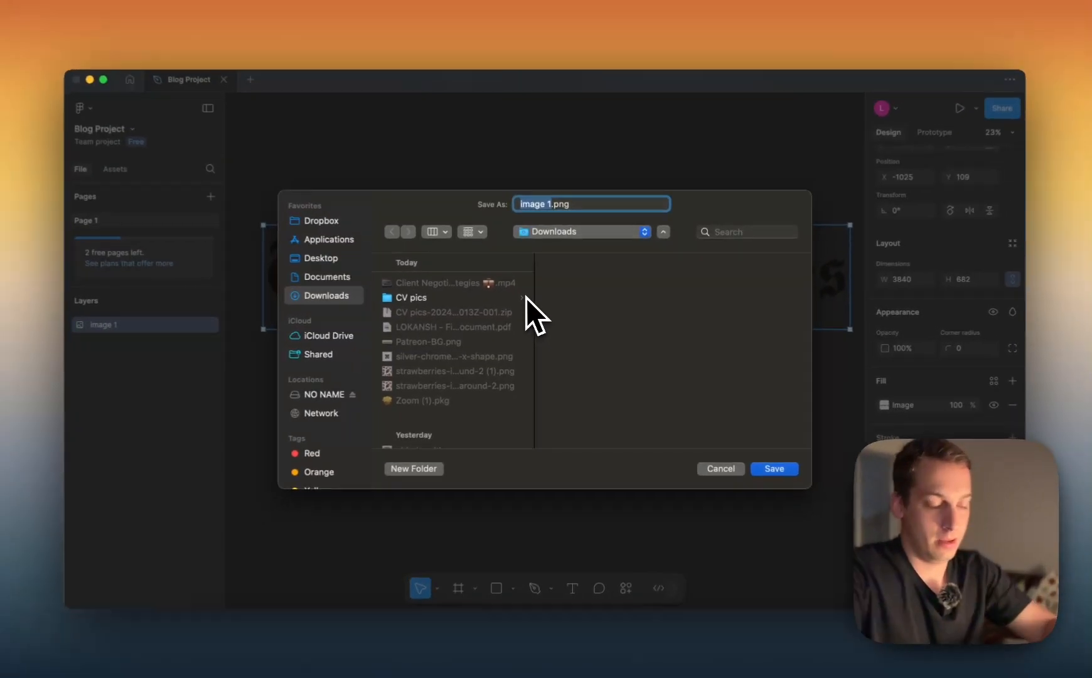
{"action": "type", "text": "NY"}
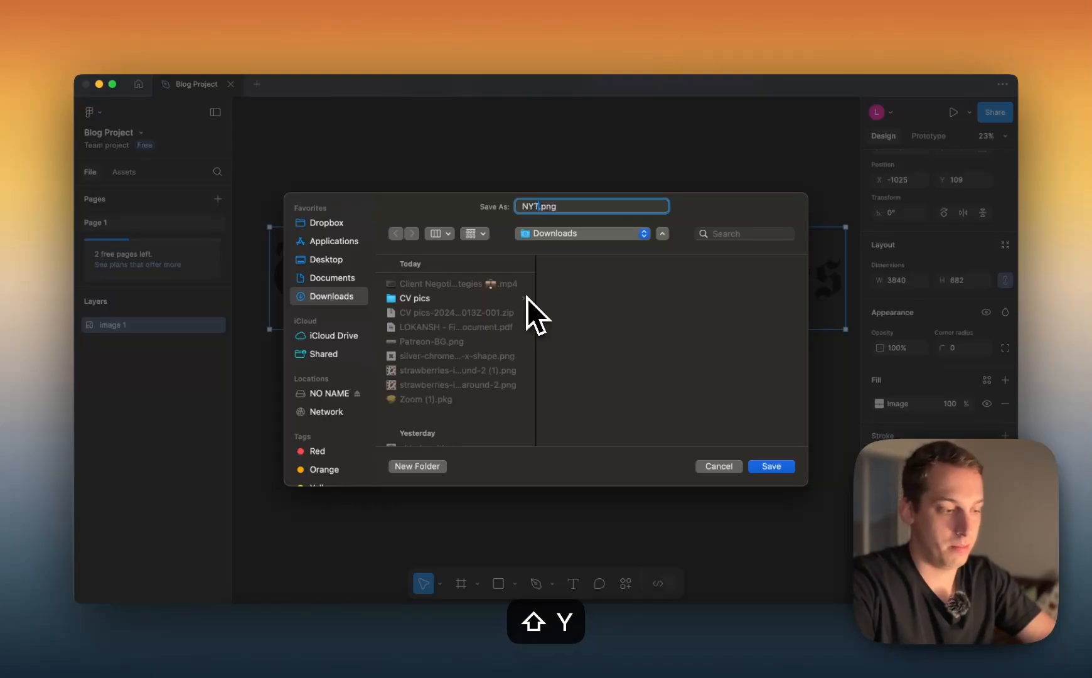
{"action": "type", "text": "T-logo"}
{"action": "key", "text": "Return"}
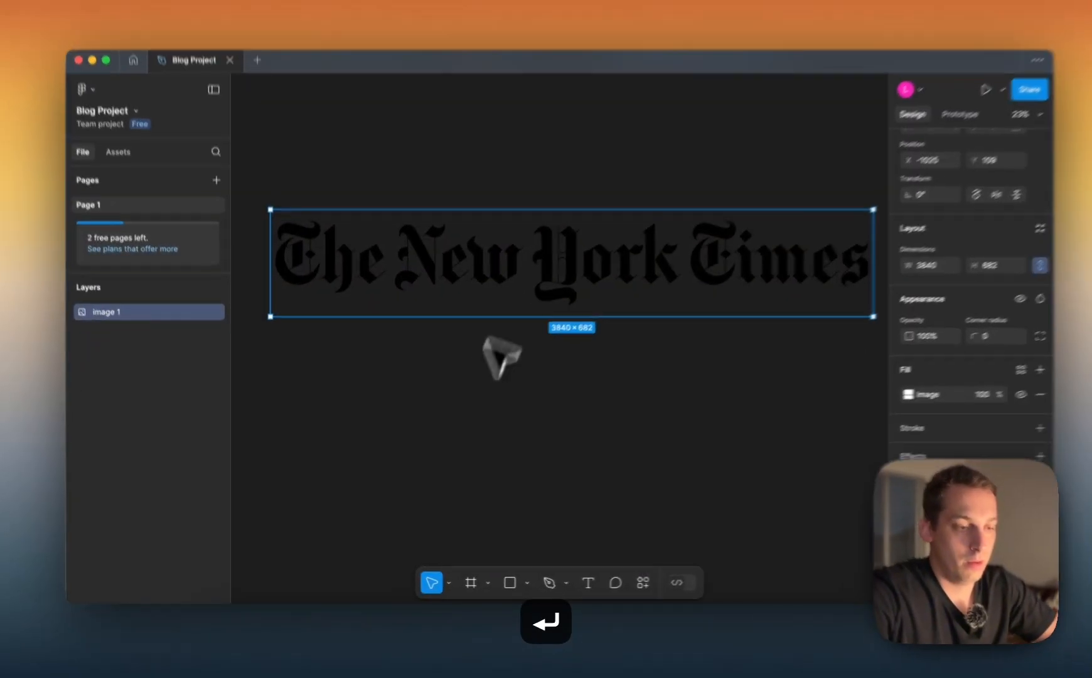
{"action": "left_click", "coordinate": [340, 434]}
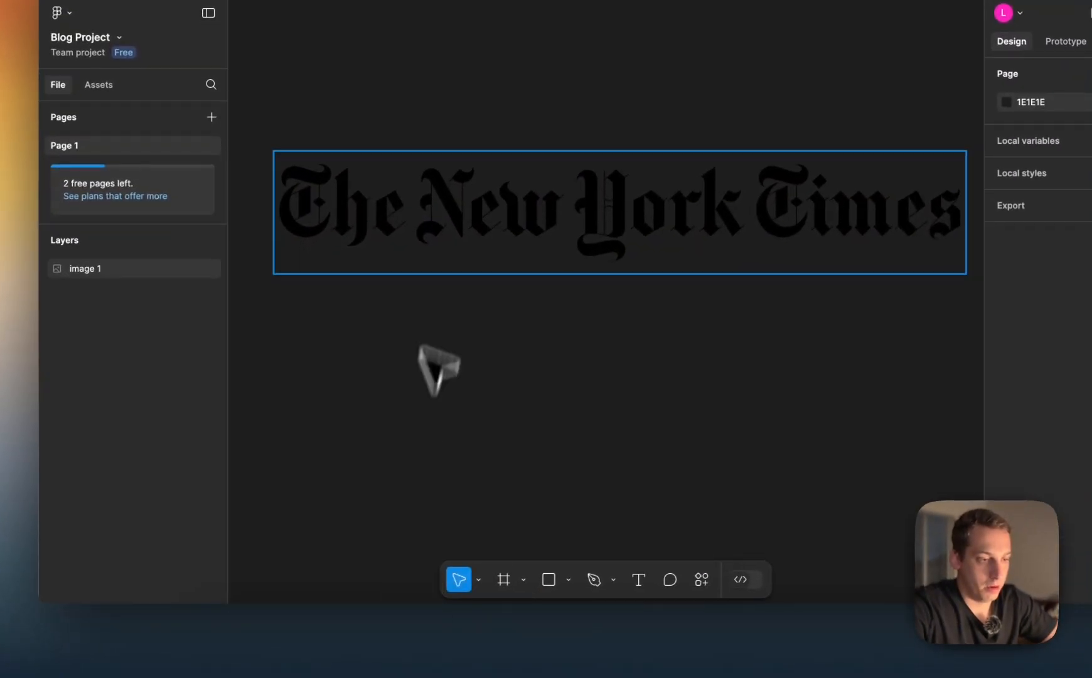
Switch to Framer, load NYT-logo.png as the fill of the header's central image and set the fill type to Fit
{"action": "left_click", "coordinate": [537, 637]}
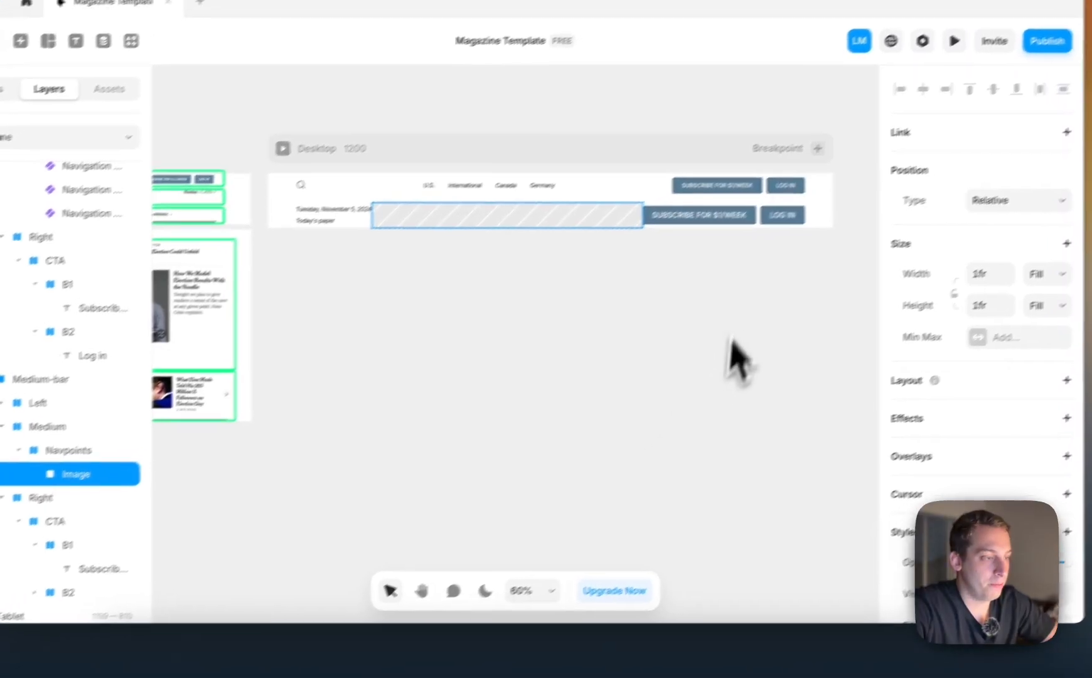
{"action": "scroll", "coordinate": [960, 408], "scroll_direction": "down", "scroll_amount": 5}
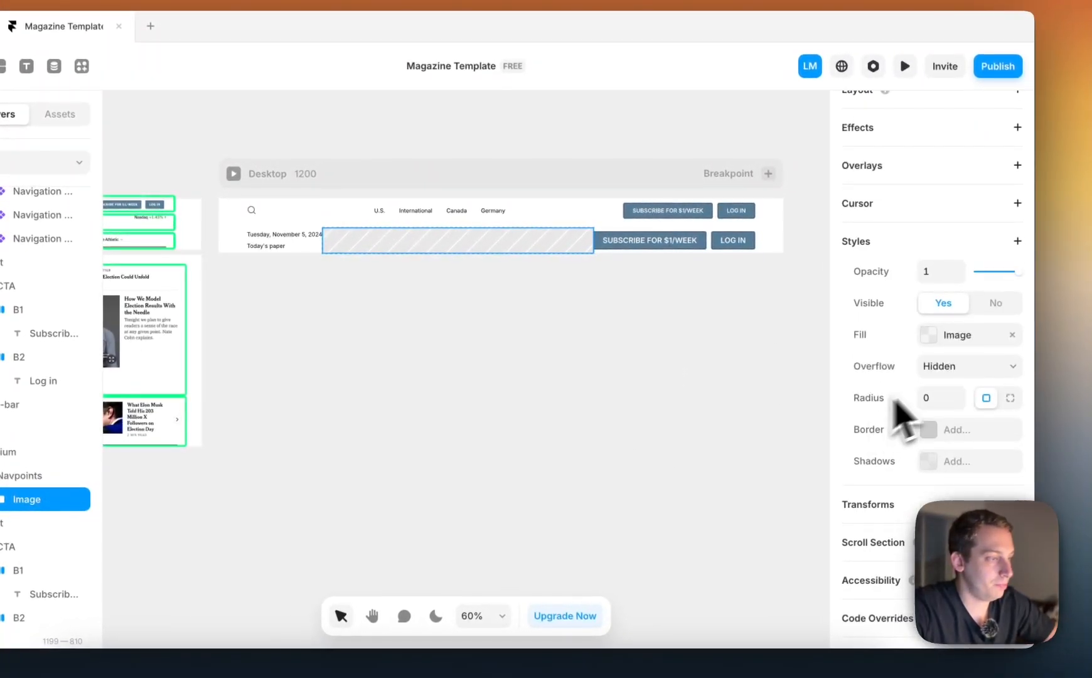
{"action": "left_click", "coordinate": [942, 339]}
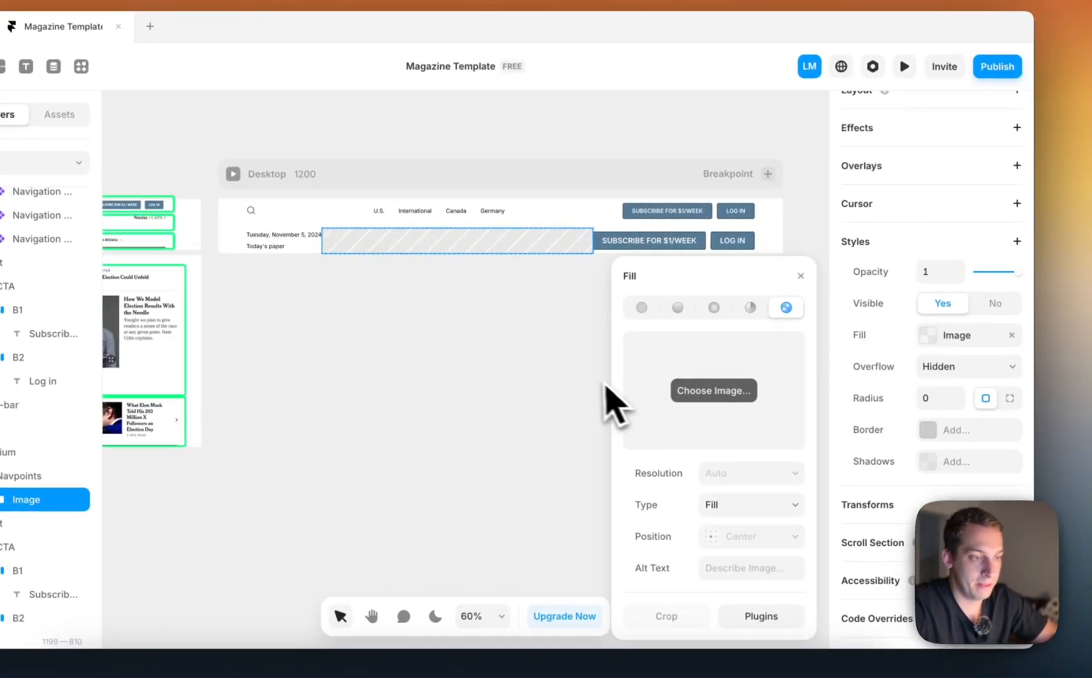
{"action": "left_click", "coordinate": [714, 389]}
{"action": "left_click", "coordinate": [376, 309]}
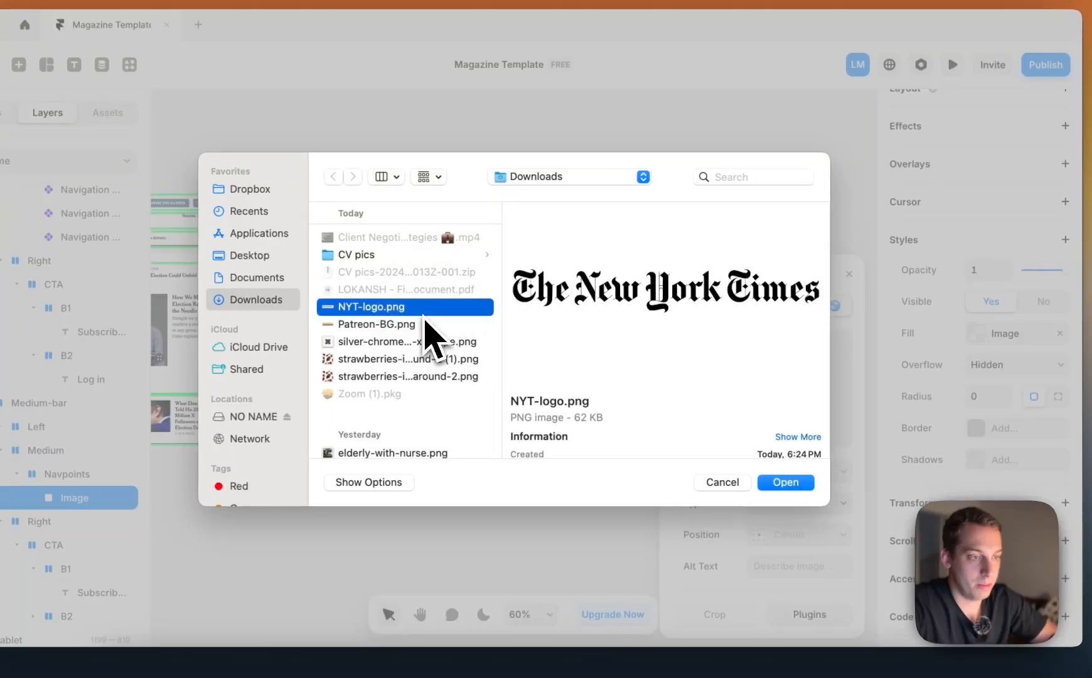
{"action": "left_click", "coordinate": [787, 483]}
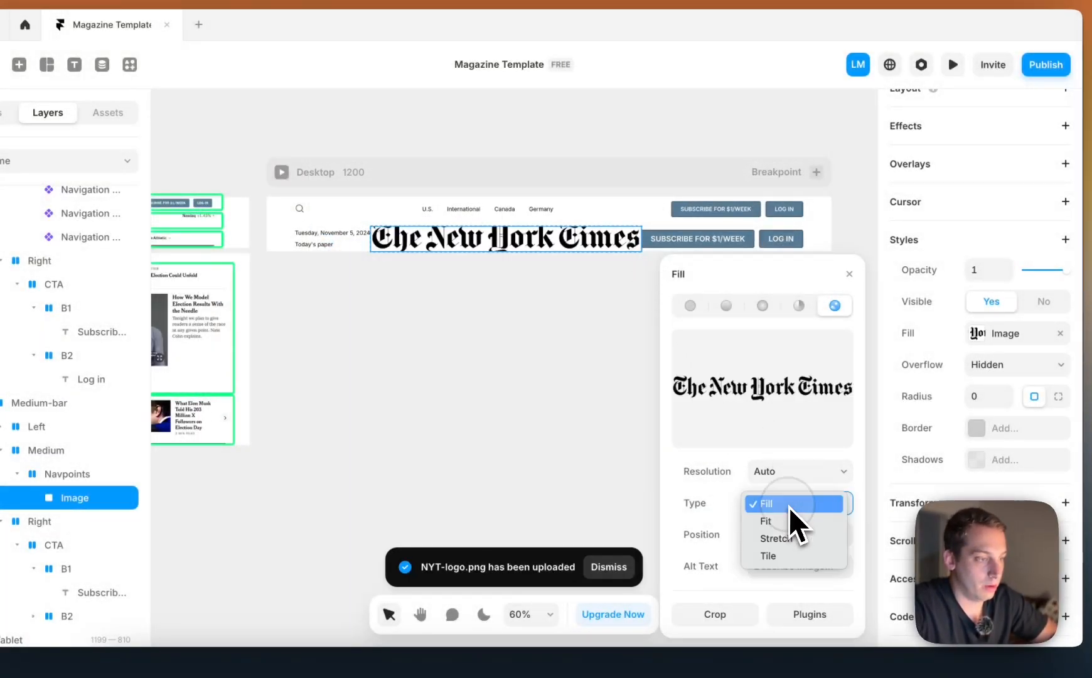
{"action": "left_click", "coordinate": [792, 528]}
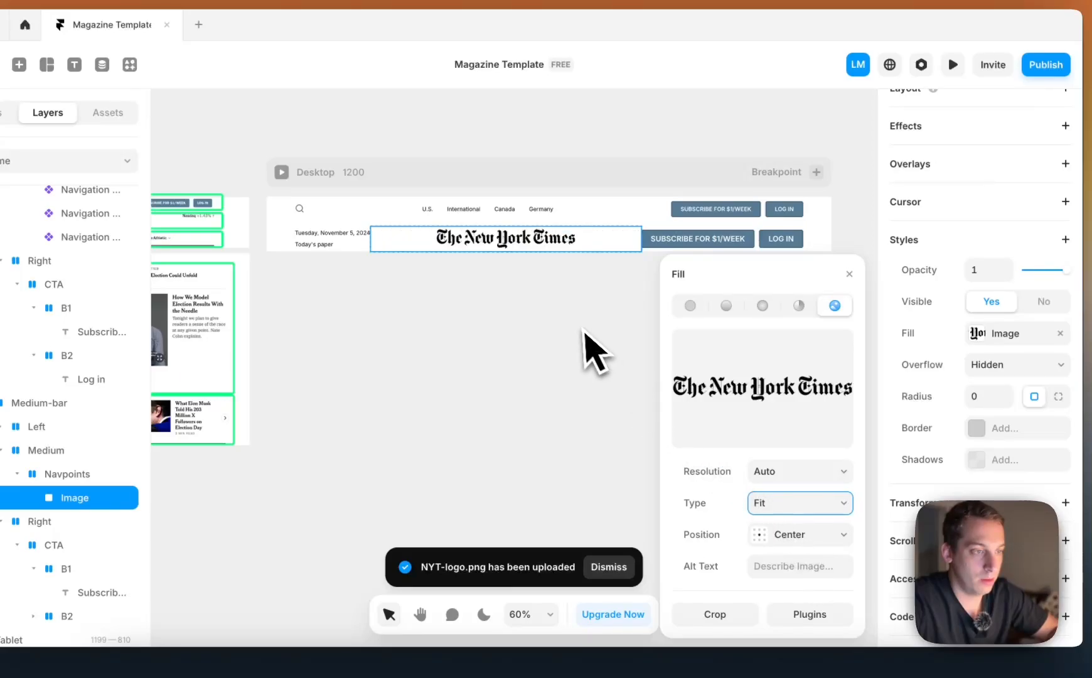
{"action": "left_click", "coordinate": [553, 284]}
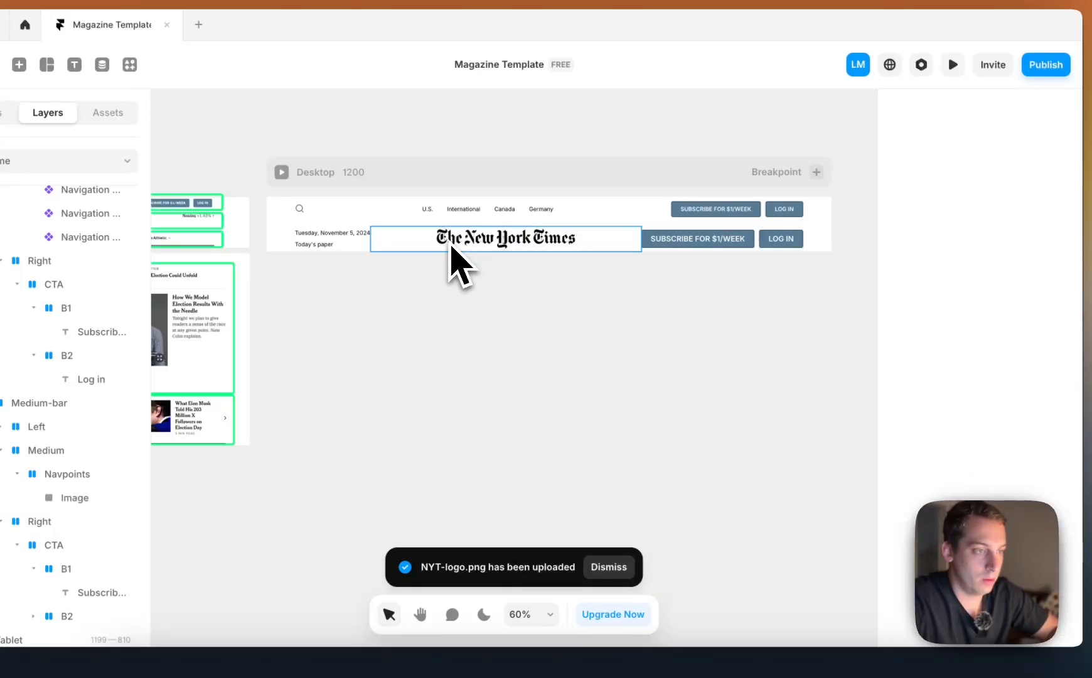
Compare the logo row of the Desktop header with the reference screenshot, including the Nasdaq text at its far end
{"action": "left_click", "coordinate": [450, 241]}
{"action": "left_click", "coordinate": [587, 138]}
{"action": "scroll", "coordinate": [512, 149], "scroll_direction": "left", "scroll_amount": 1}
{"action": "left_click", "coordinate": [557, 225]}
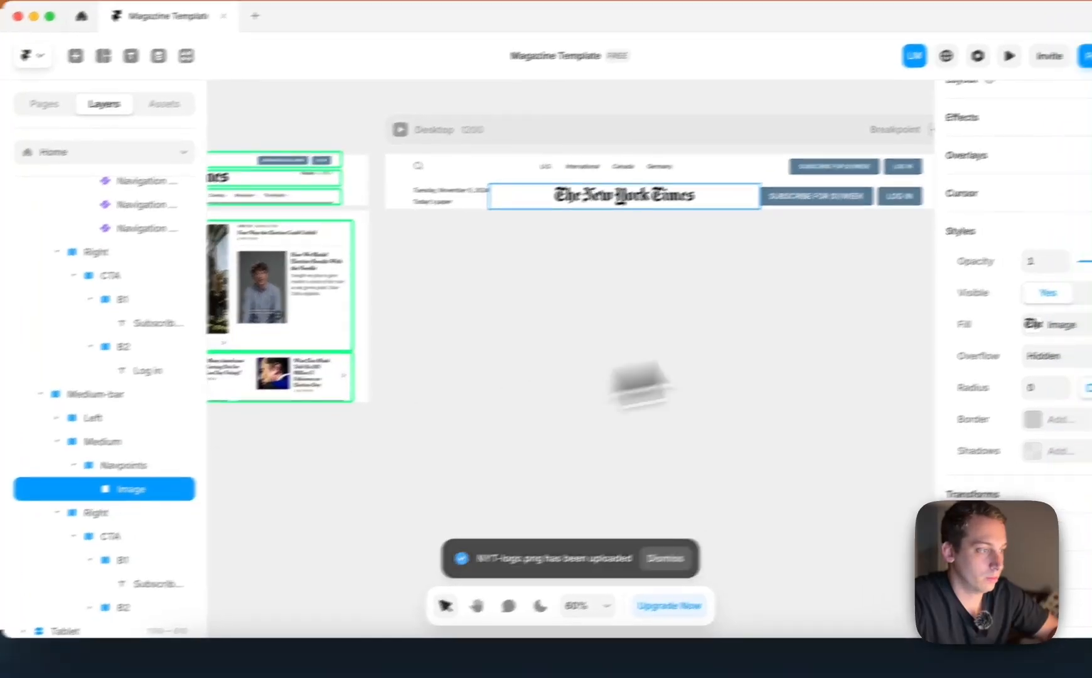
{"action": "scroll", "coordinate": [910, 339], "scroll_direction": "up", "scroll_amount": 2}
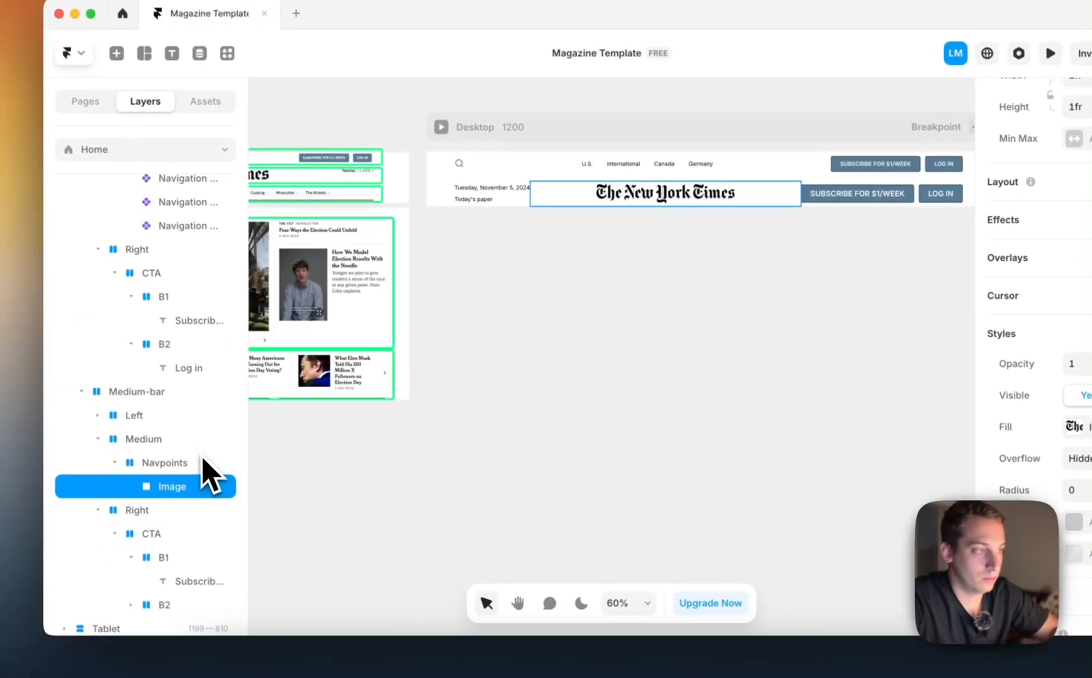
{"action": "left_click", "coordinate": [75, 482]}
{"action": "left_click", "coordinate": [447, 319]}
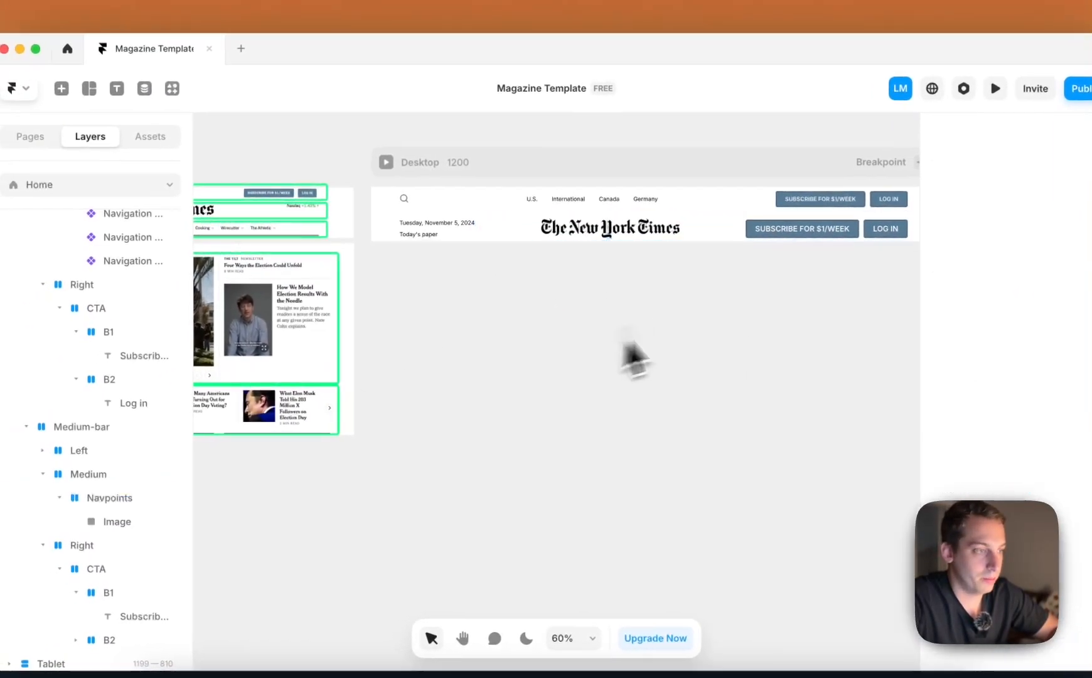
{"action": "scroll", "coordinate": [665, 313], "scroll_direction": "right", "scroll_amount": 1}
{"action": "scroll", "coordinate": [634, 336], "scroll_direction": "left", "scroll_amount": 5}
{"action": "scroll", "coordinate": [716, 226], "scroll_direction": "up", "scroll_amount": 5}
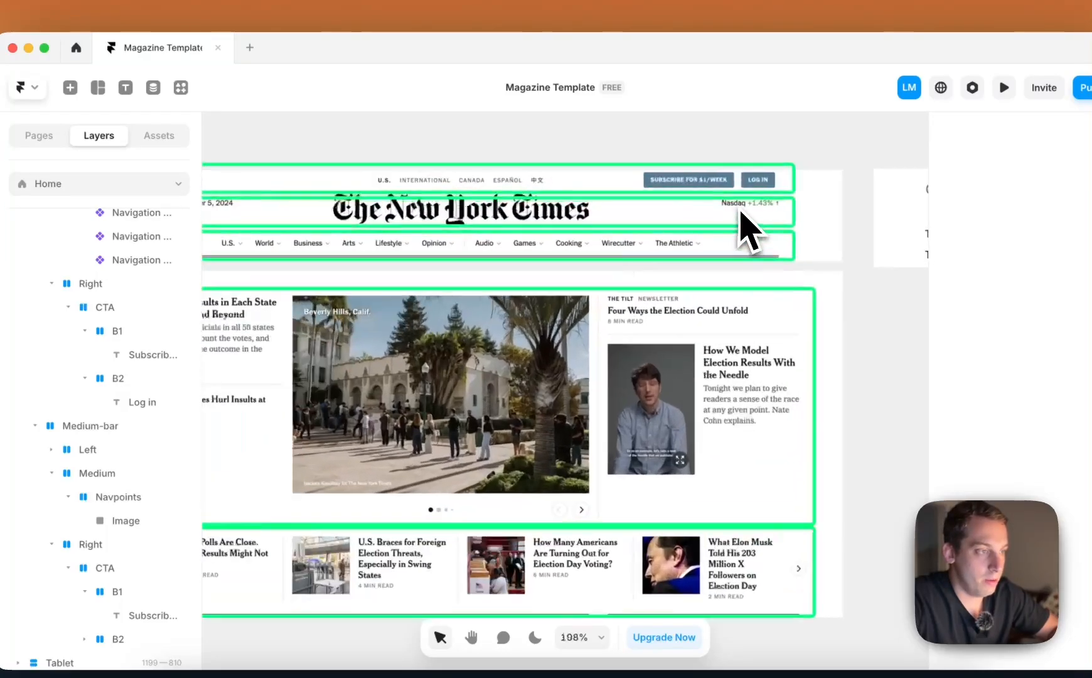
{"action": "scroll", "coordinate": [741, 211], "scroll_direction": "right", "scroll_amount": 4}
{"action": "scroll", "coordinate": [747, 231], "scroll_direction": "down", "scroll_amount": 4}
Collapse the Medium-bar's child layers and delete its Right frame holding the subscribe and log-in buttons
{"action": "left_click", "coordinate": [470, 242]}
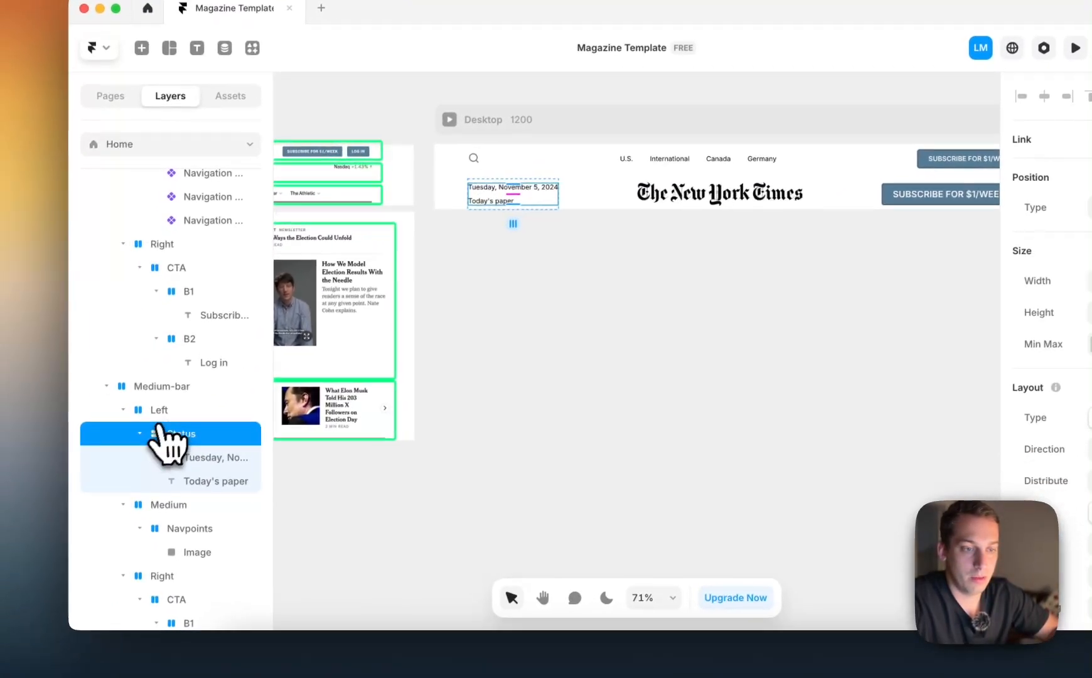
{"action": "left_click", "coordinate": [157, 430]}
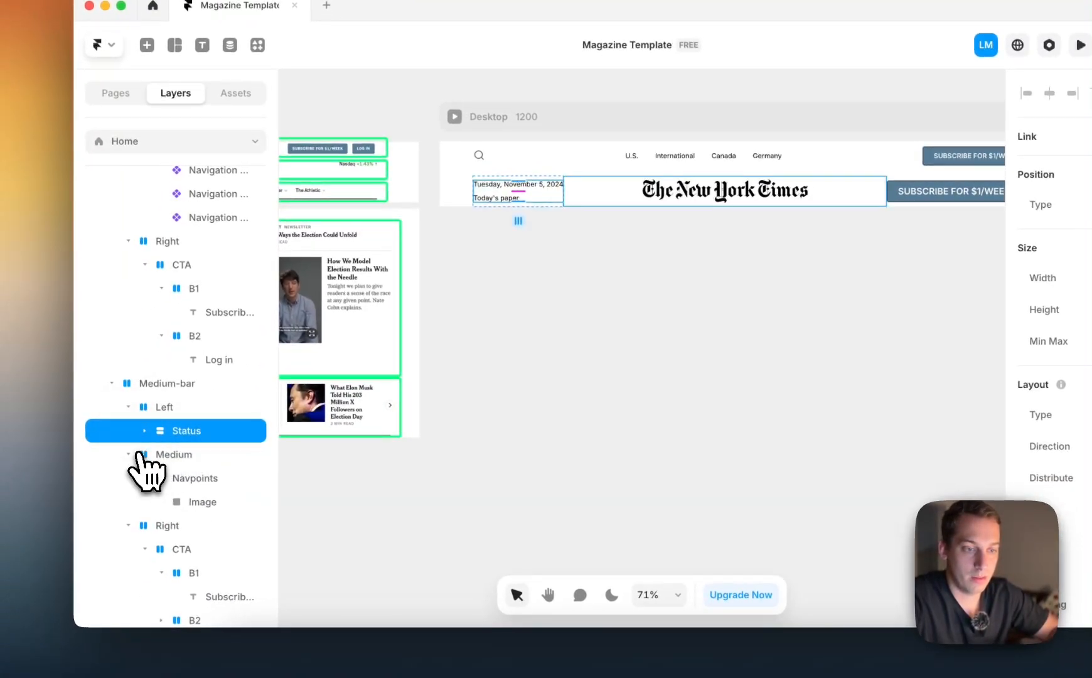
{"action": "left_click", "coordinate": [129, 407]}
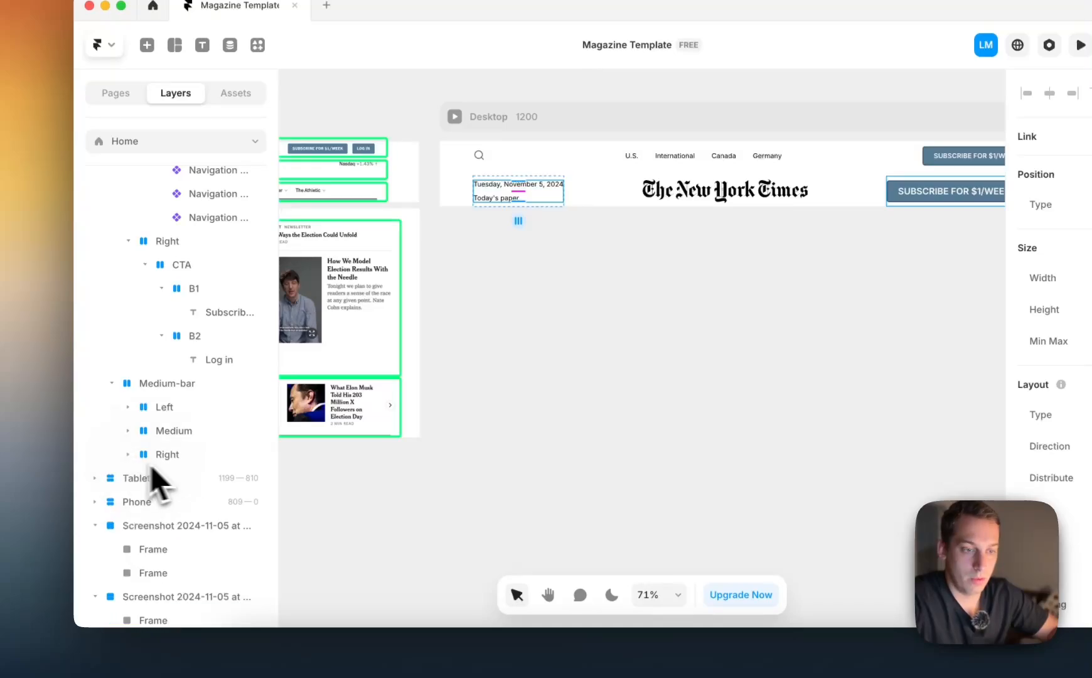
{"action": "key", "text": "BackSpace"}
Duplicate the Medium-bar's Left frame, place the copy after Medium and name it Right
{"action": "left_click", "coordinate": [167, 409]}
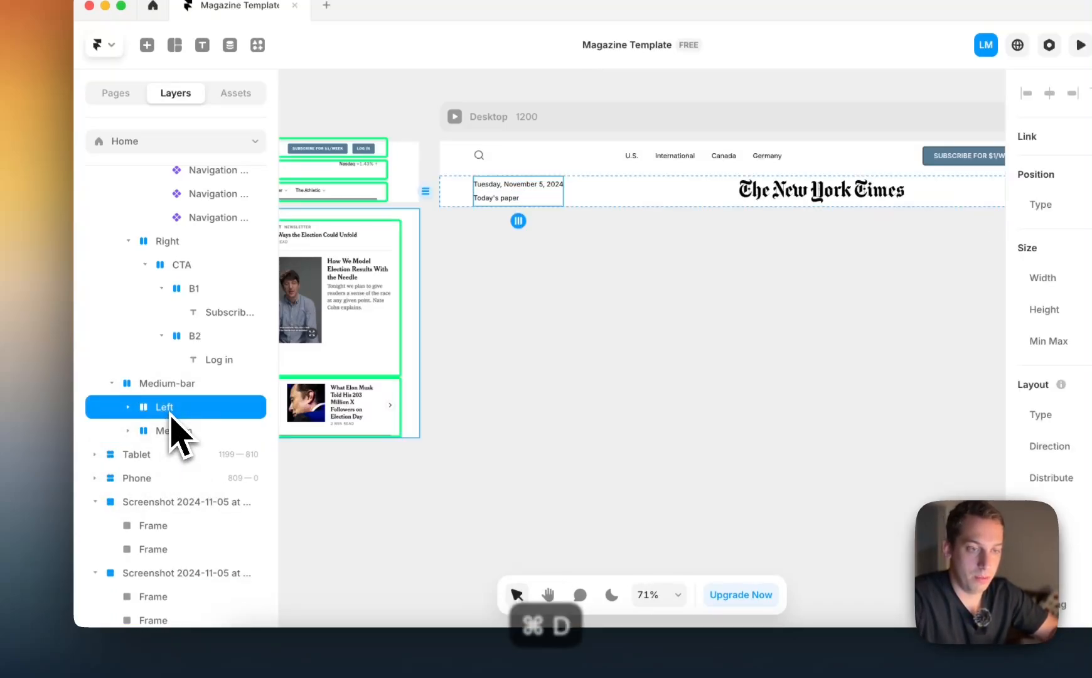
{"action": "key", "text": "super+d"}
{"action": "left_click_drag", "start_coordinate": [176, 453], "coordinate": [176, 463]}
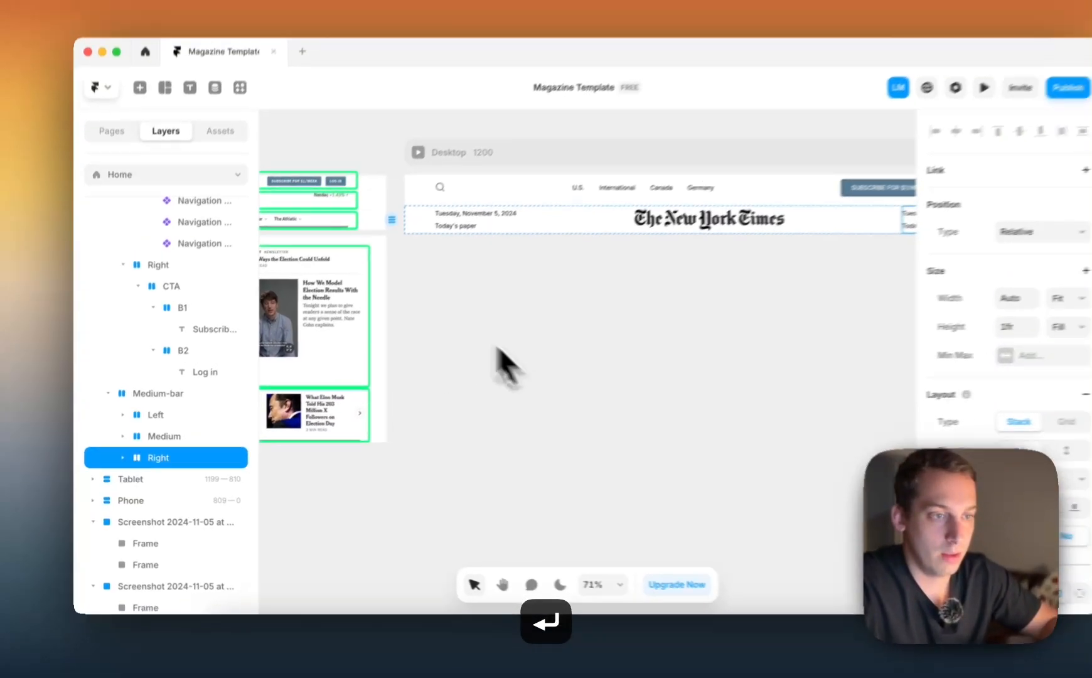
Check the reference header's market status area and rename the Status stack inside the new Right frame to Status 2
{"action": "scroll", "coordinate": [520, 363], "scroll_direction": "up", "scroll_amount": 6}
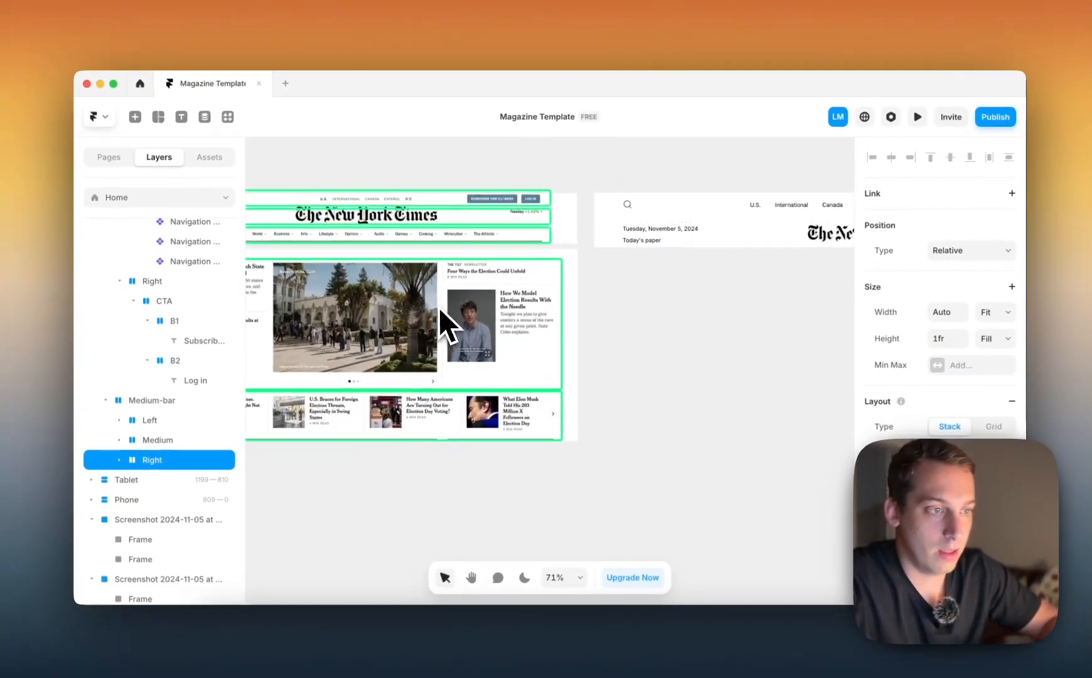
{"action": "scroll", "coordinate": [546, 228], "scroll_direction": "right", "scroll_amount": 5}
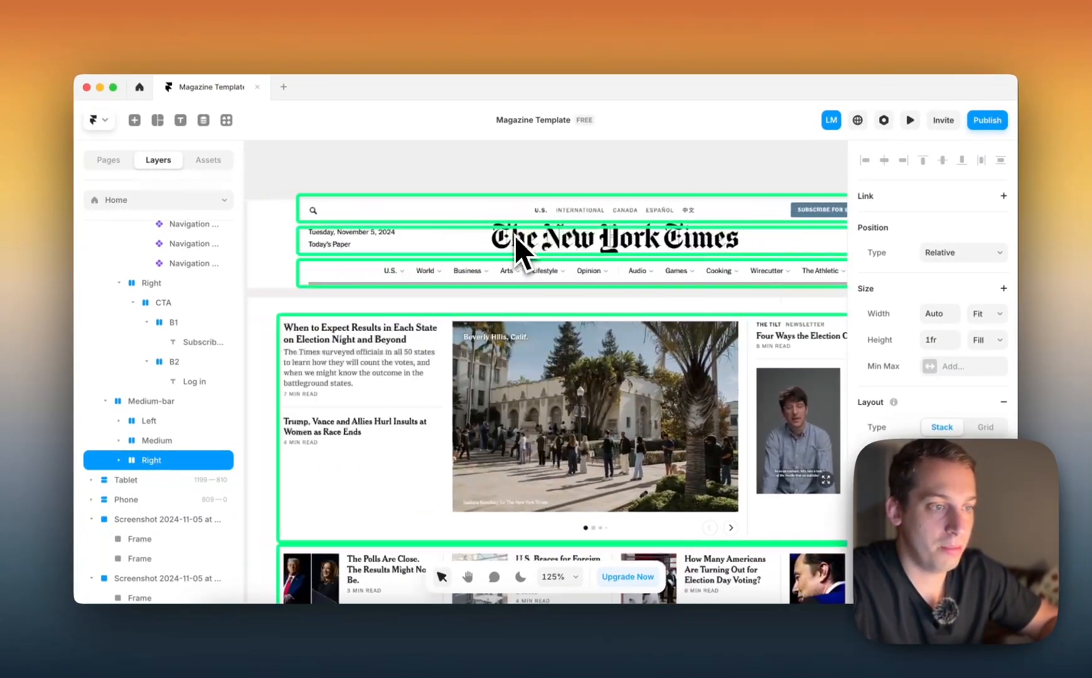
{"action": "scroll", "coordinate": [530, 249], "scroll_direction": "right", "scroll_amount": 10}
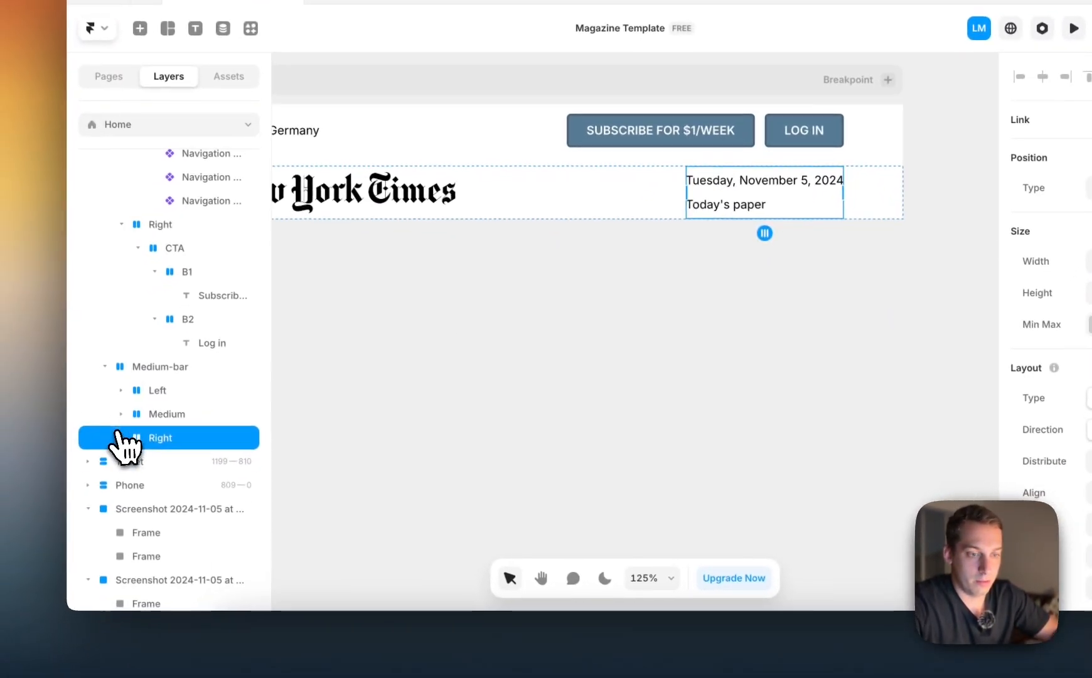
{"action": "left_click", "coordinate": [60, 498]}
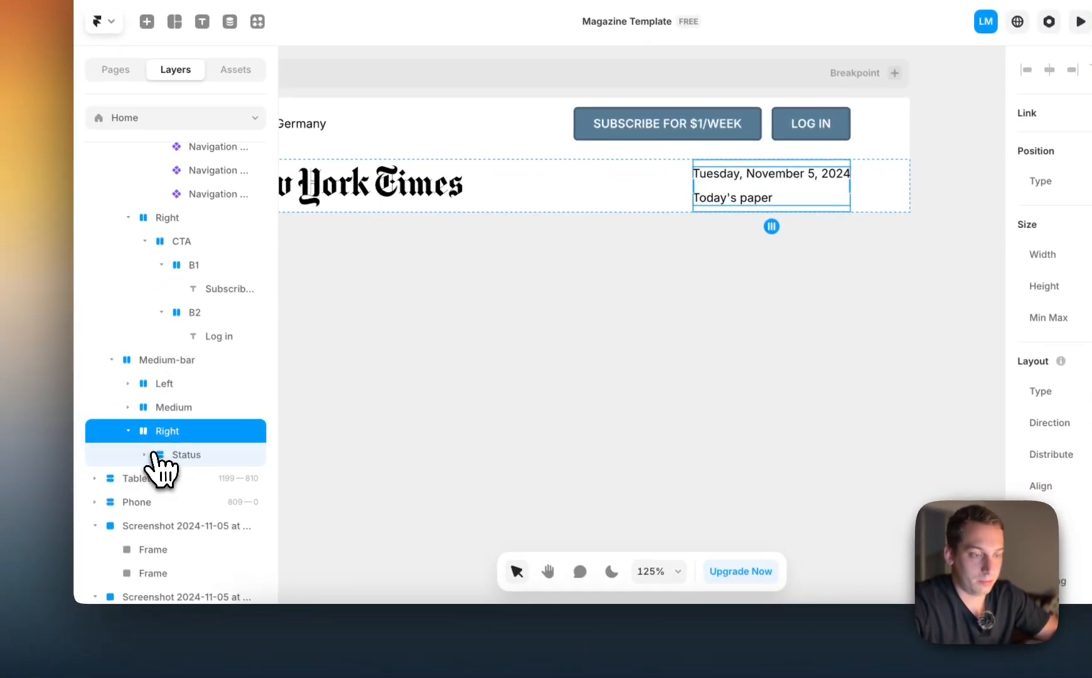
{"action": "left_click", "coordinate": [145, 455]}
{"action": "double_click", "coordinate": [184, 457]}
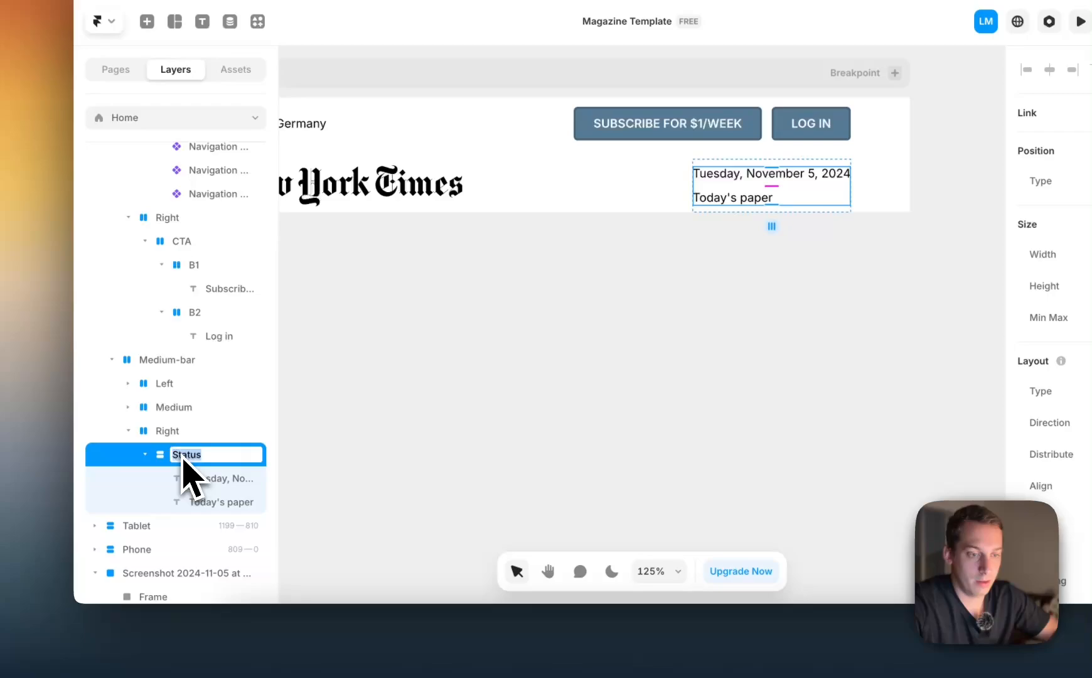
Lower the opacity of the "Today's paper" text in Status 2 until it is fully transparent
{"action": "left_click", "coordinate": [213, 502]}
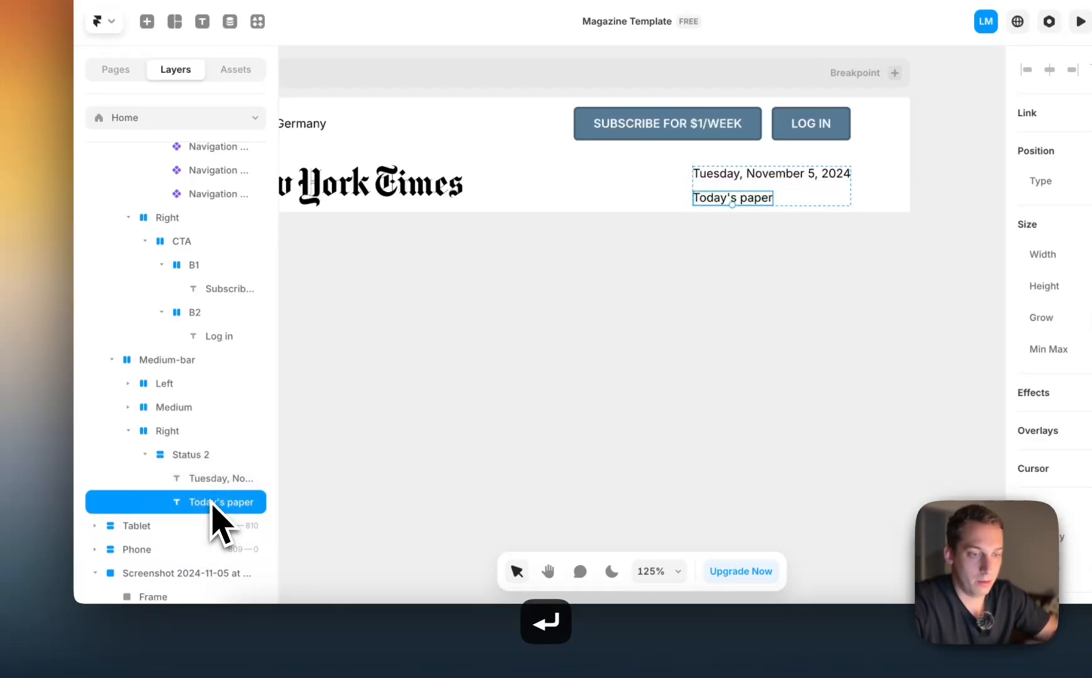
{"action": "scroll", "coordinate": [1030, 439], "scroll_direction": "down", "scroll_amount": 5}
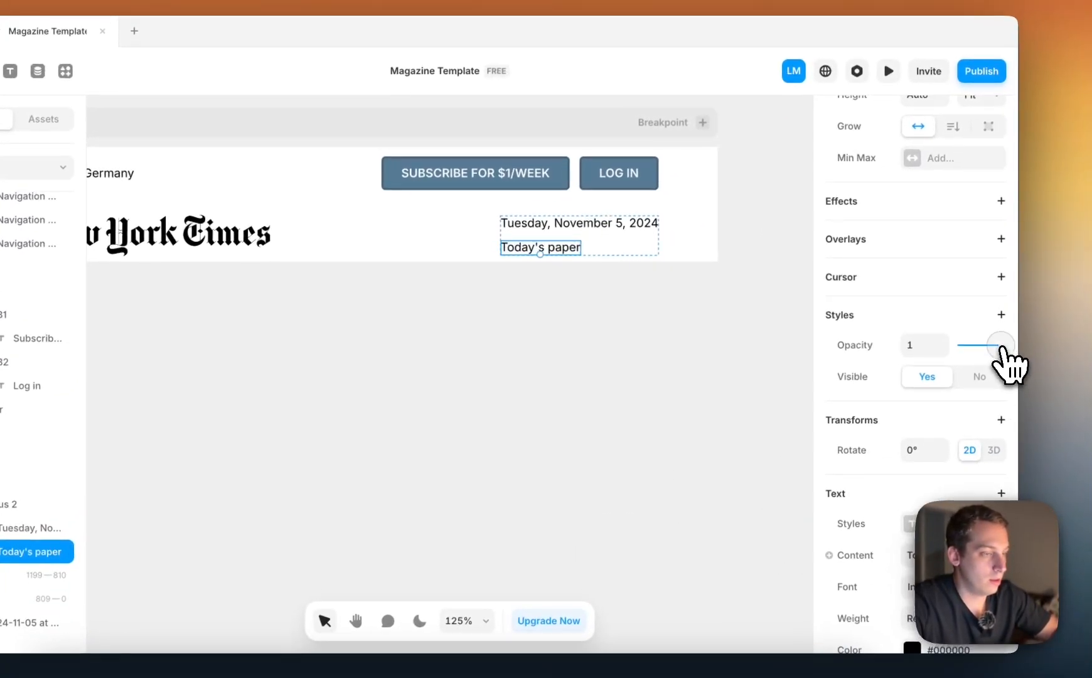
{"action": "left_click_drag", "start_coordinate": [1007, 335], "coordinate": [897, 339]}
Replace the date text in Status 2 with "NASDAQ +100"
{"action": "left_click", "coordinate": [549, 215]}
{"action": "double_click", "coordinate": [609, 260]}
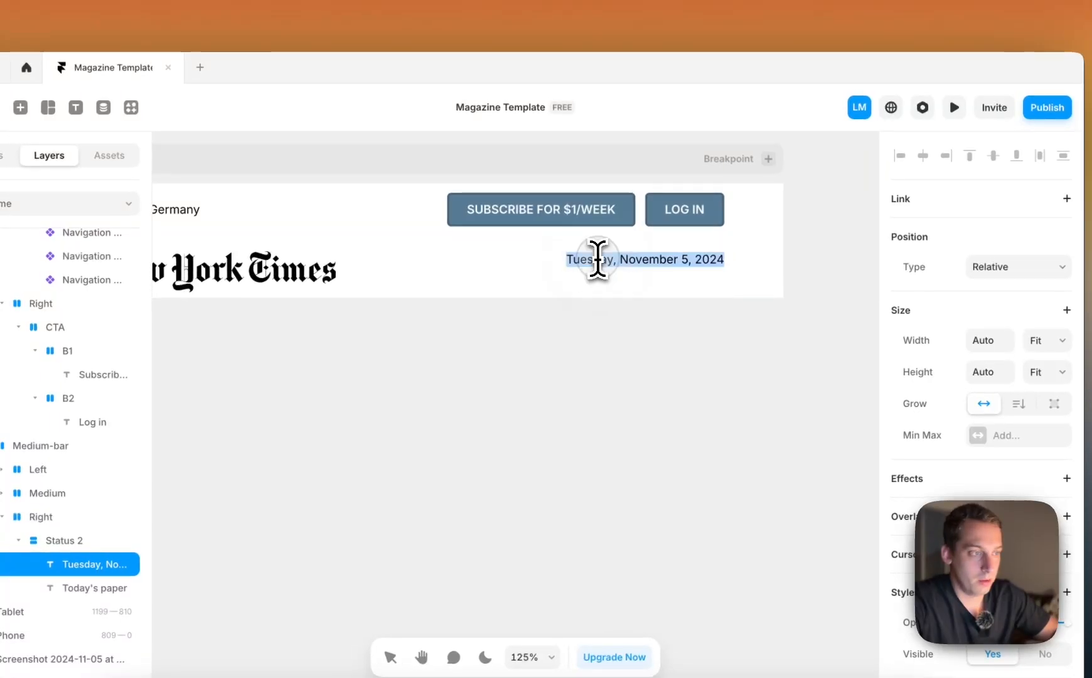
{"action": "type", "text": "NASDA"}
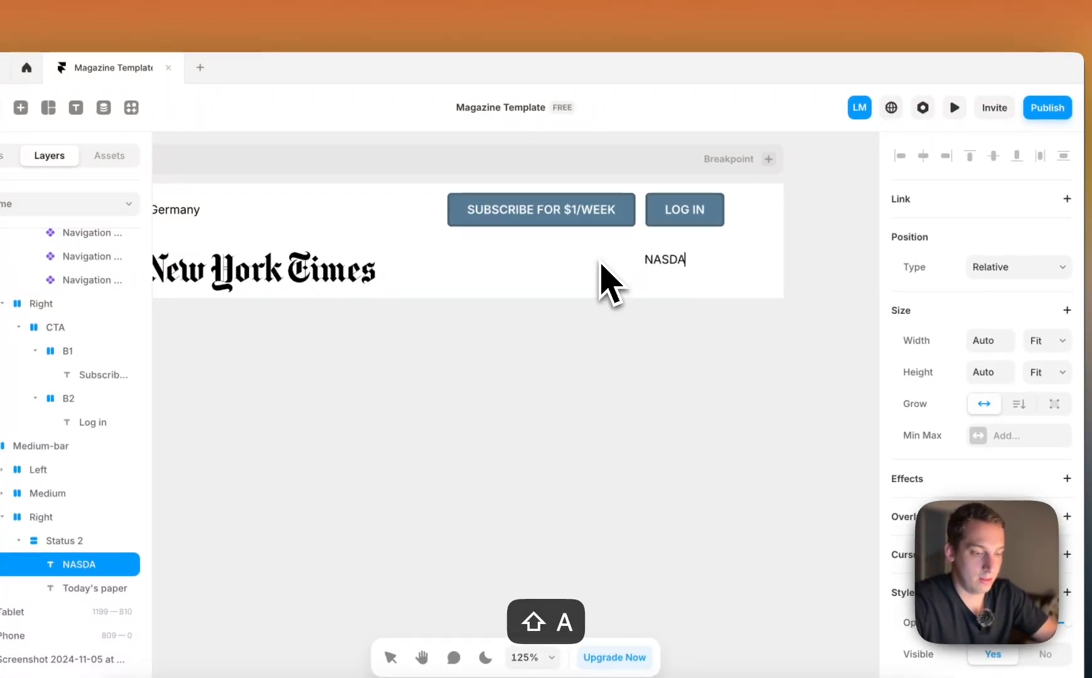
{"action": "type", "text": "Q "}
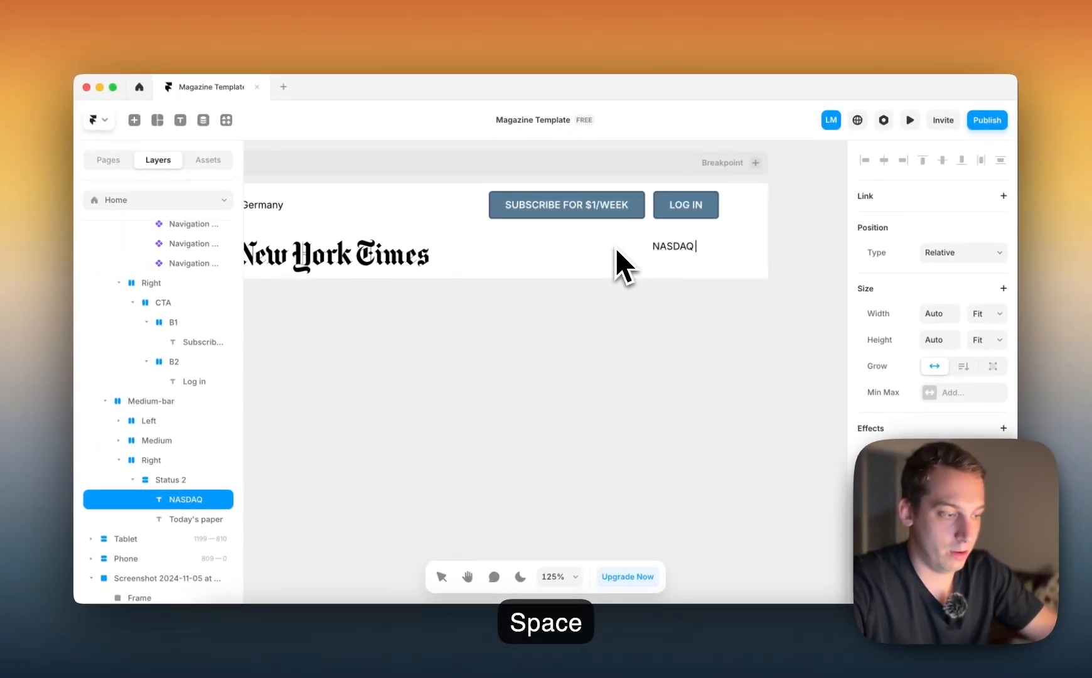
{"action": "type", "text": "+100"}
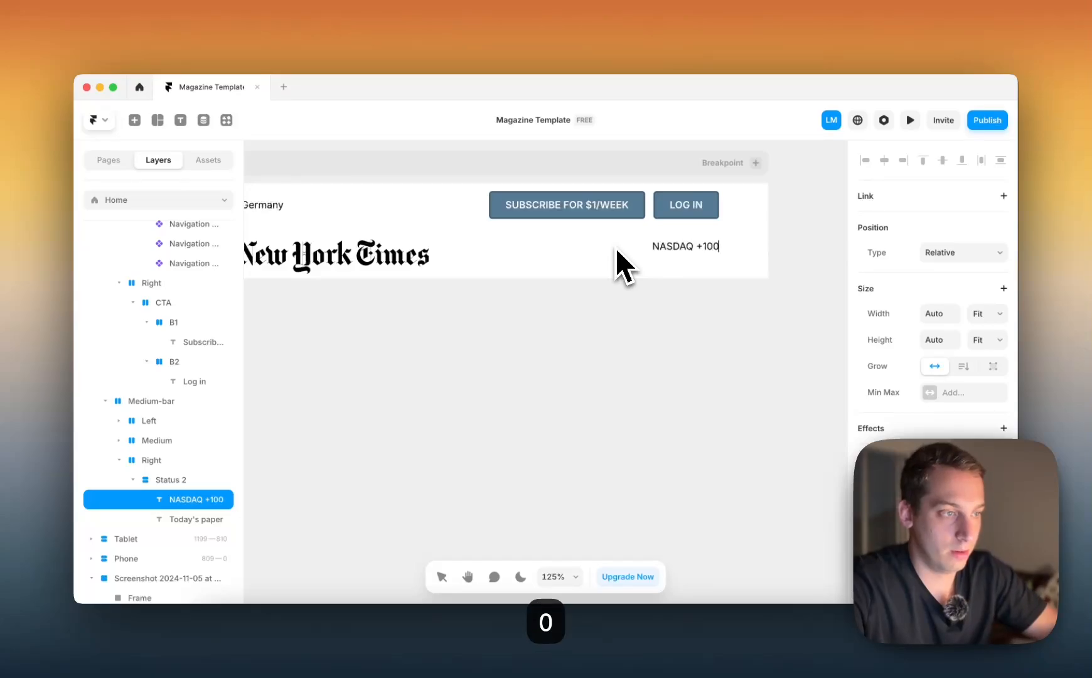
Check the market figure in the reference header and change the status text to "NASDAQ +1.43%"
{"action": "scroll", "coordinate": [501, 230], "scroll_direction": "left", "scroll_amount": 20}
{"action": "scroll", "coordinate": [502, 230], "scroll_direction": "down", "scroll_amount": 2}
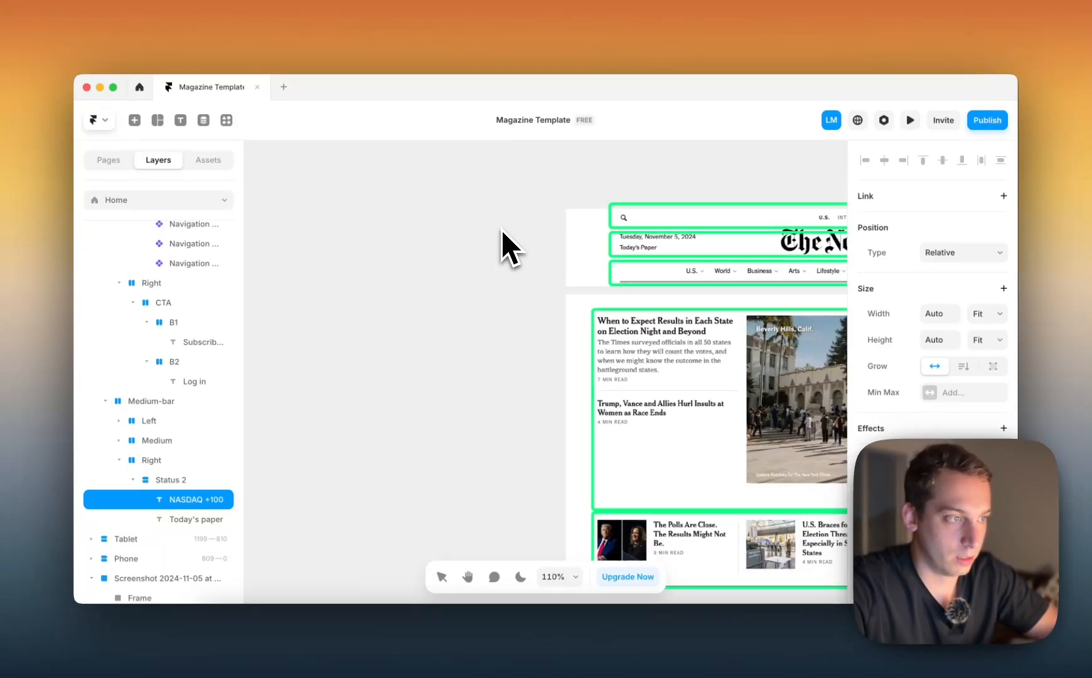
{"action": "scroll", "coordinate": [502, 229], "scroll_direction": "right", "scroll_amount": 10}
{"action": "scroll", "coordinate": [502, 230], "scroll_direction": "right", "scroll_amount": 15}
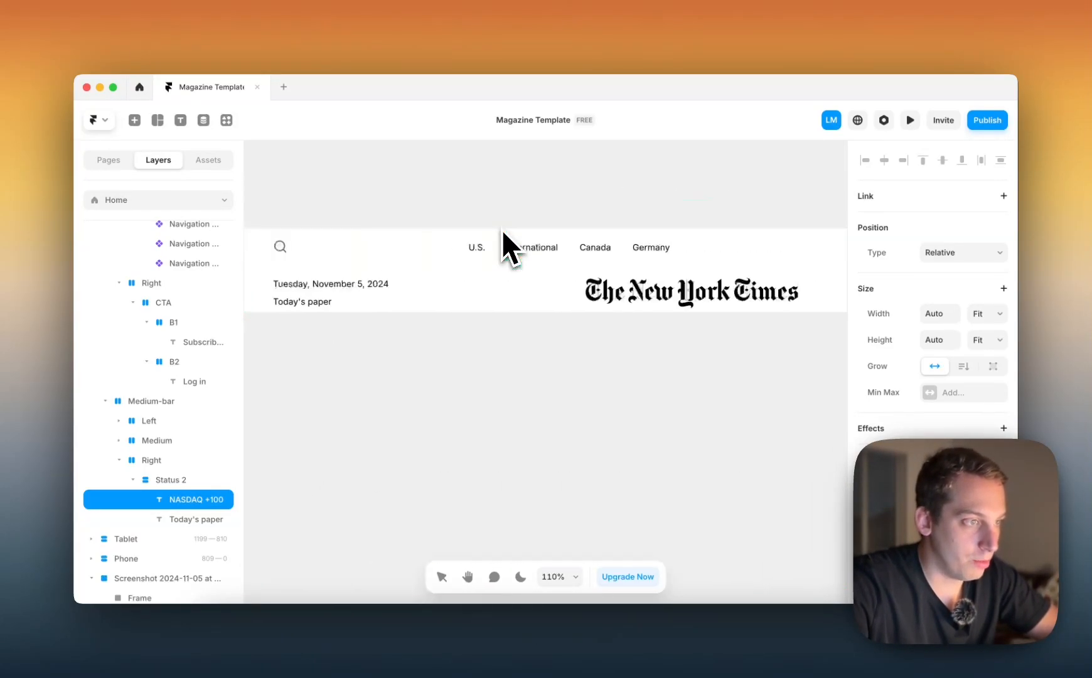
{"action": "scroll", "coordinate": [501, 230], "scroll_direction": "left", "scroll_amount": 10}
{"action": "key", "text": "BackSpace"}
{"action": "key", "text": "BackSpace"}
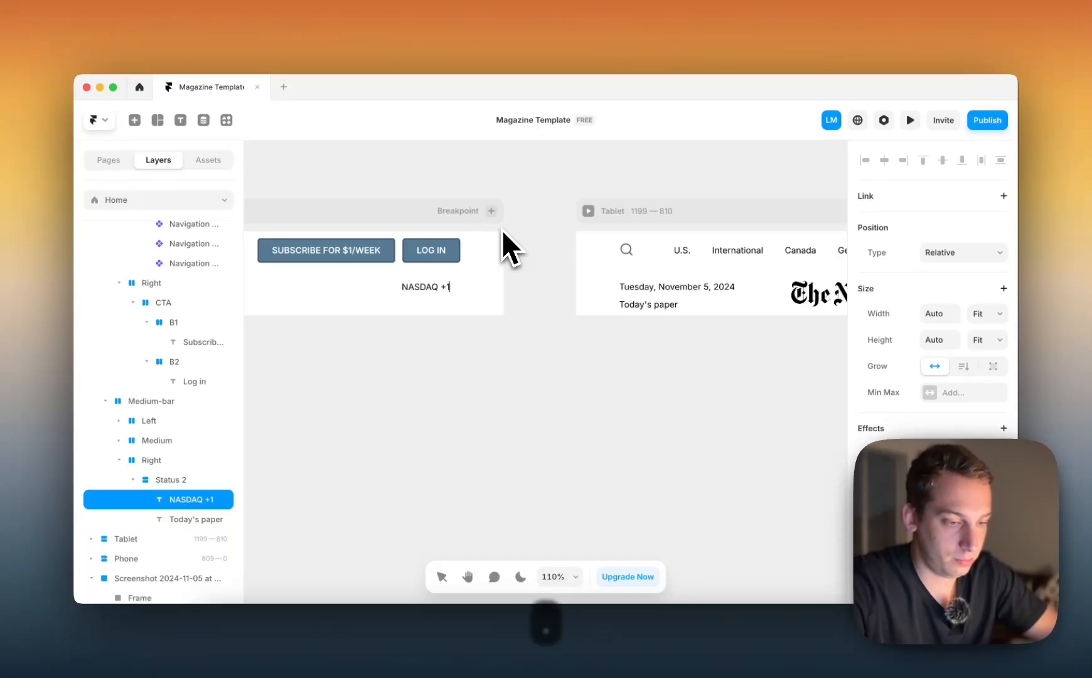
{"action": "type", "text": ".43%"}
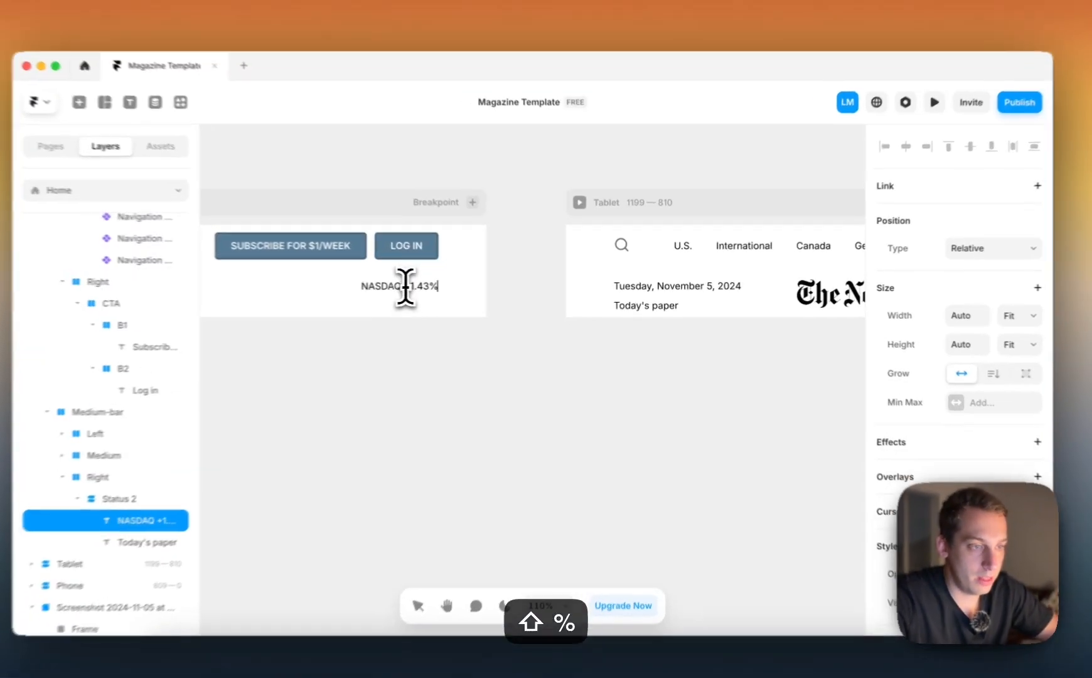
Color only the "+1.43%" part of the NASDAQ text green, #67CC4B
{"action": "left_click_drag", "start_coordinate": [430, 287], "coordinate": [485, 309]}
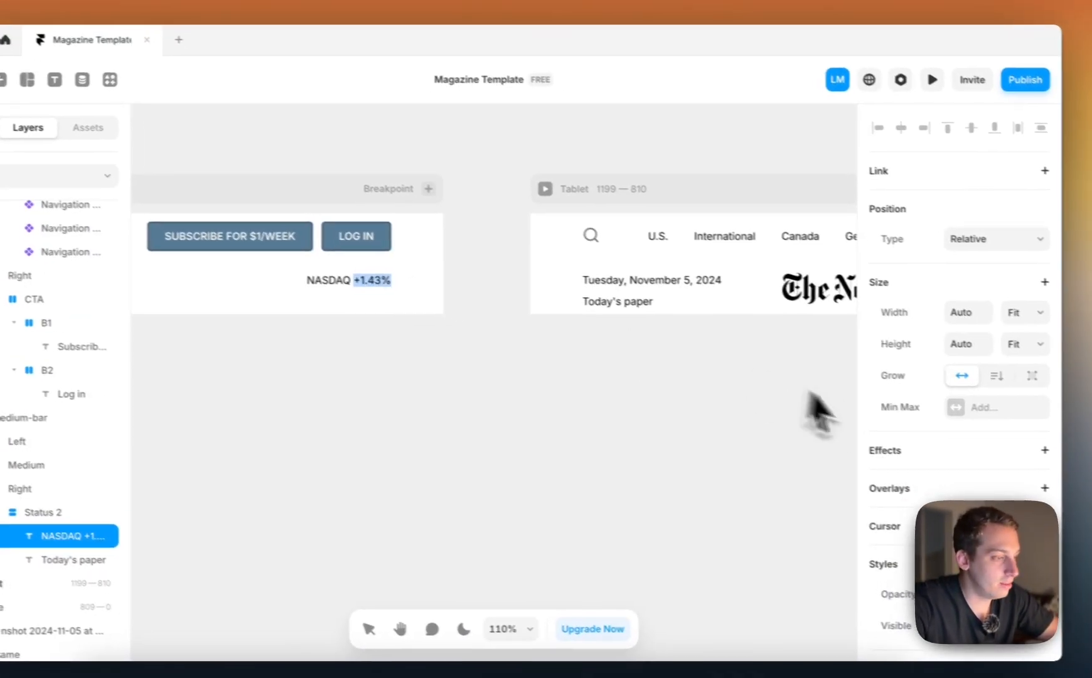
{"action": "scroll", "coordinate": [901, 450], "scroll_direction": "down", "scroll_amount": 5}
{"action": "left_click", "coordinate": [956, 284]}
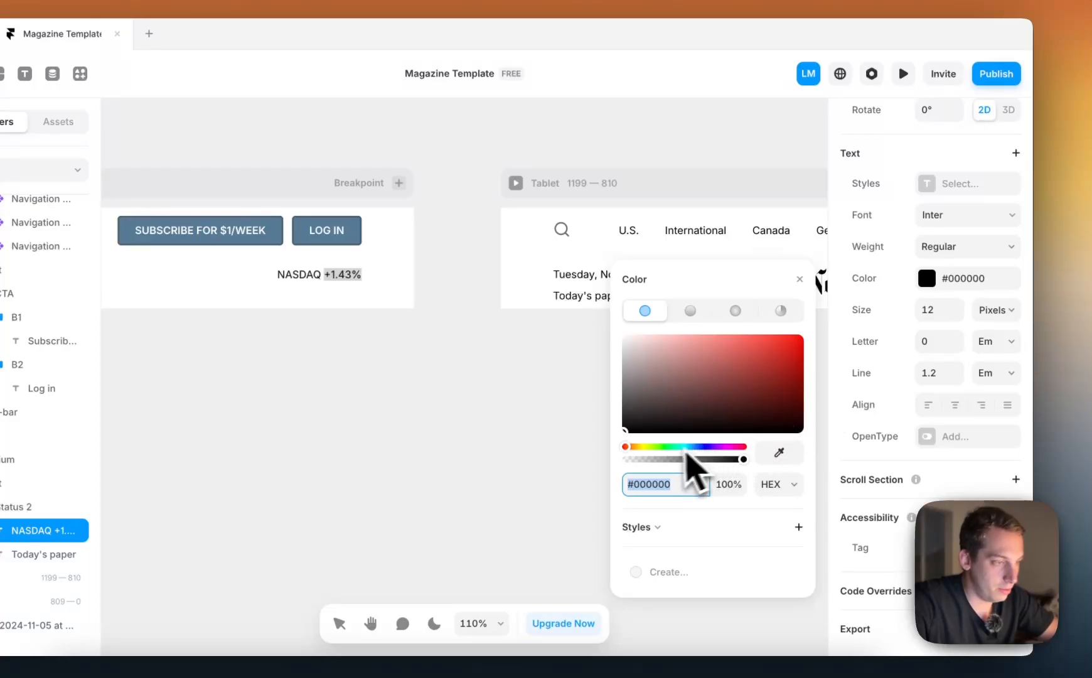
{"action": "left_click", "coordinate": [658, 448]}
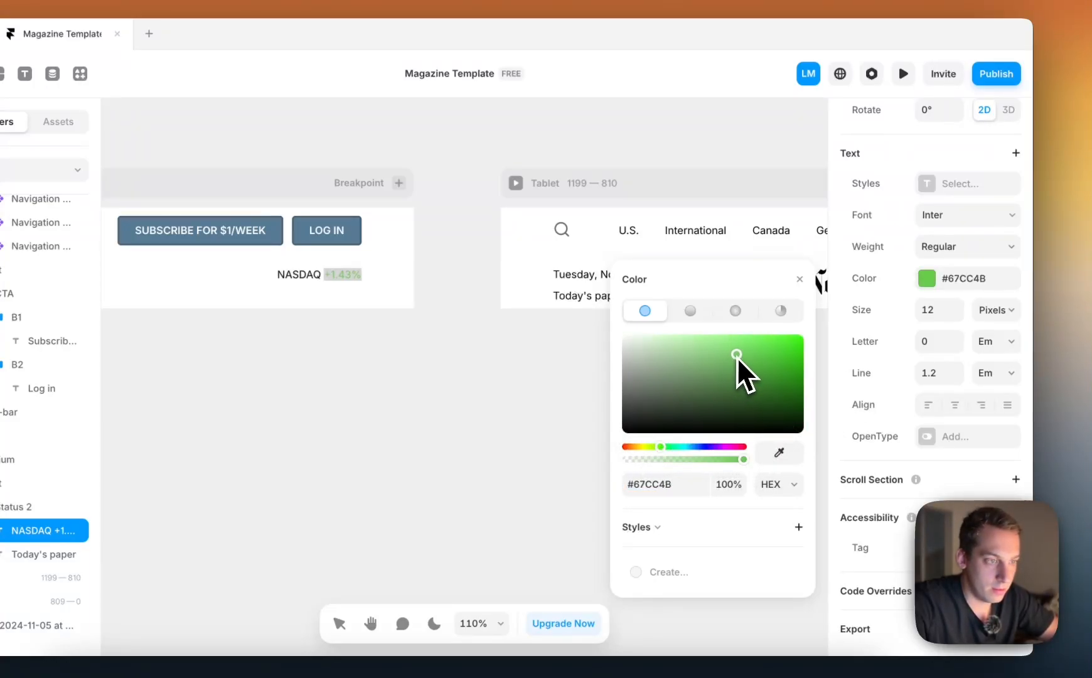
{"action": "left_click", "coordinate": [474, 355]}
{"action": "left_click", "coordinate": [474, 354]}
Select the subscribe and log-in buttons together and reduce their border width
{"action": "scroll", "coordinate": [474, 354], "scroll_direction": "left", "scroll_amount": 6}
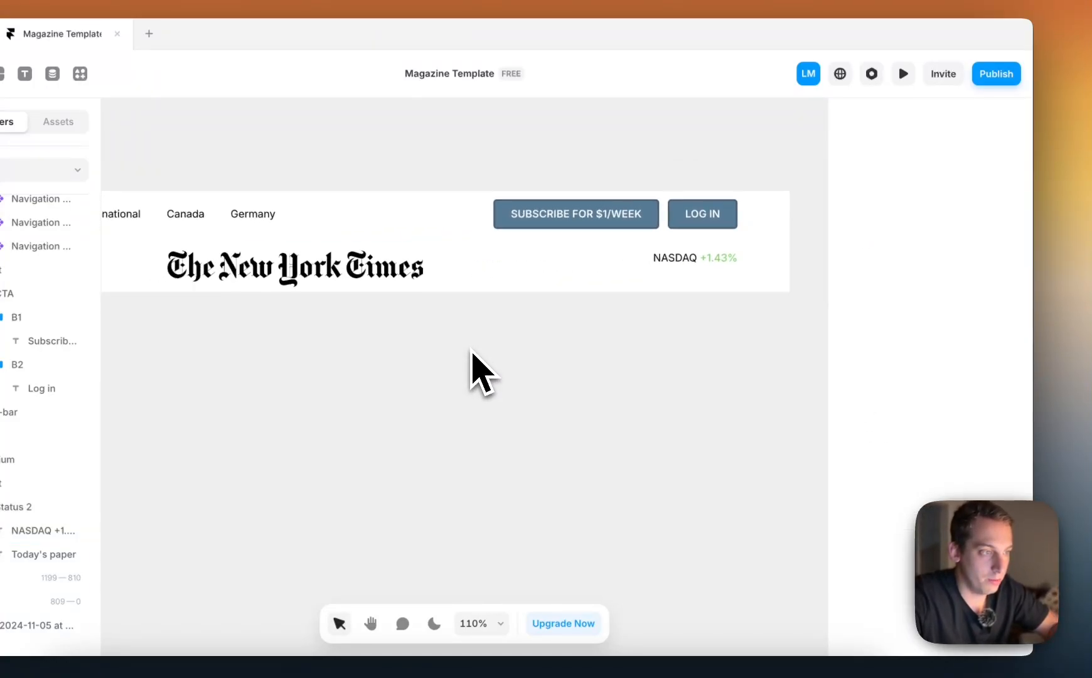
{"action": "scroll", "coordinate": [472, 352], "scroll_direction": "down", "scroll_amount": 4}
{"action": "scroll", "coordinate": [472, 351], "scroll_direction": "left", "scroll_amount": 2}
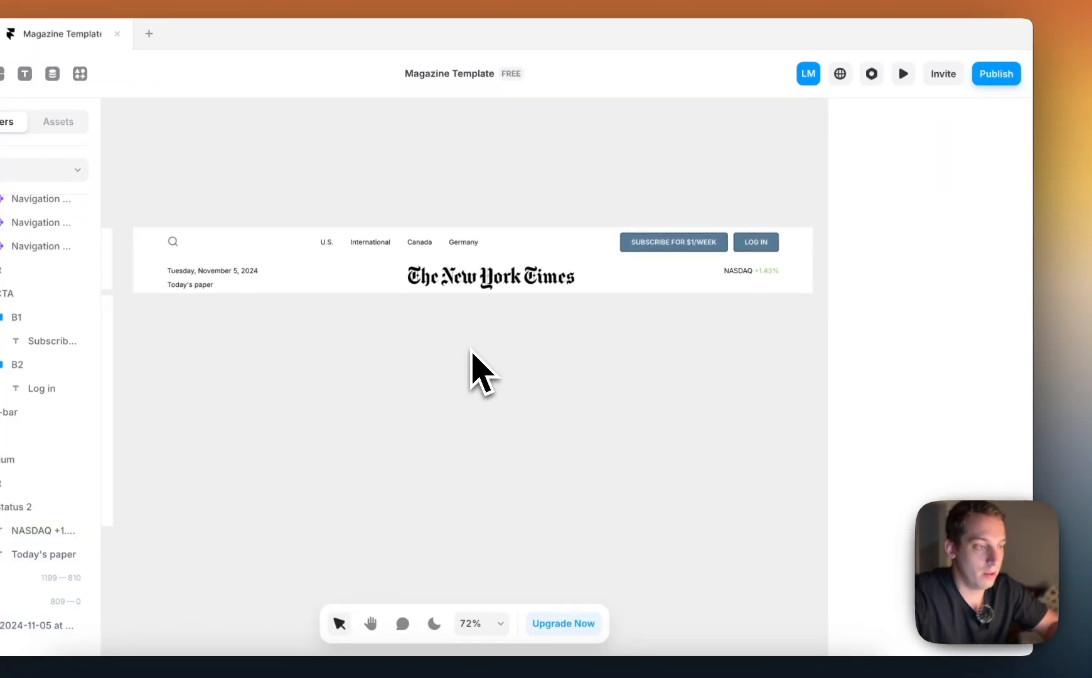
{"action": "left_click", "coordinate": [634, 246]}
{"action": "left_click", "coordinate": [753, 244], "text": "shift"}
{"action": "scroll", "coordinate": [728, 244], "scroll_direction": "up", "scroll_amount": 3}
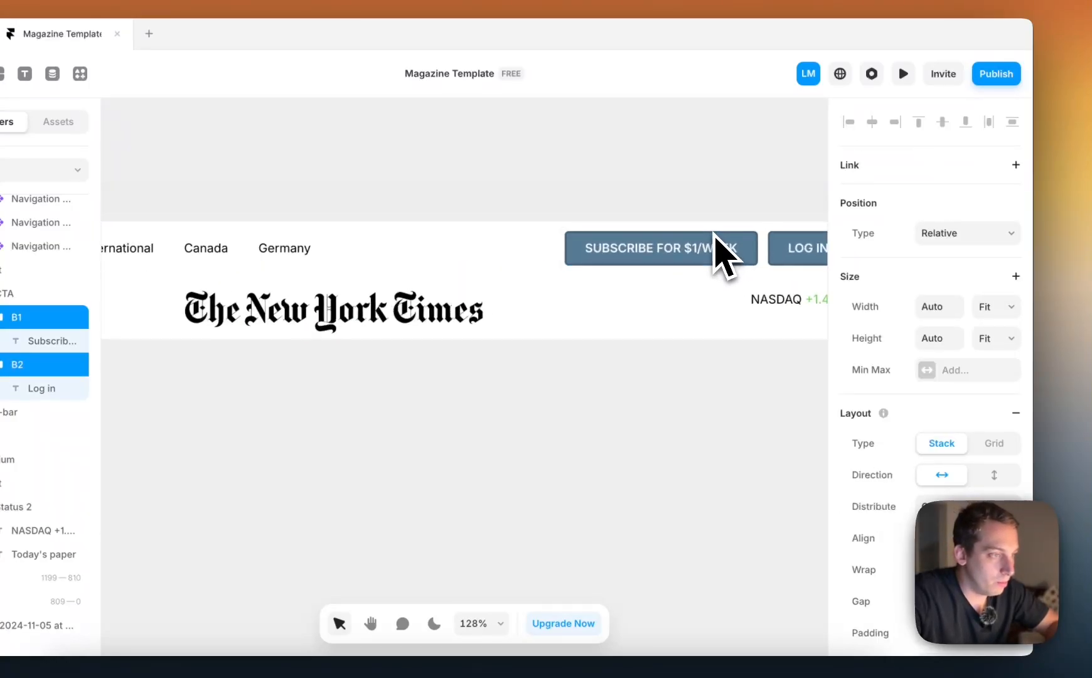
{"action": "scroll", "coordinate": [714, 234], "scroll_direction": "up", "scroll_amount": 3}
{"action": "scroll", "coordinate": [941, 440], "scroll_direction": "down", "scroll_amount": 10}
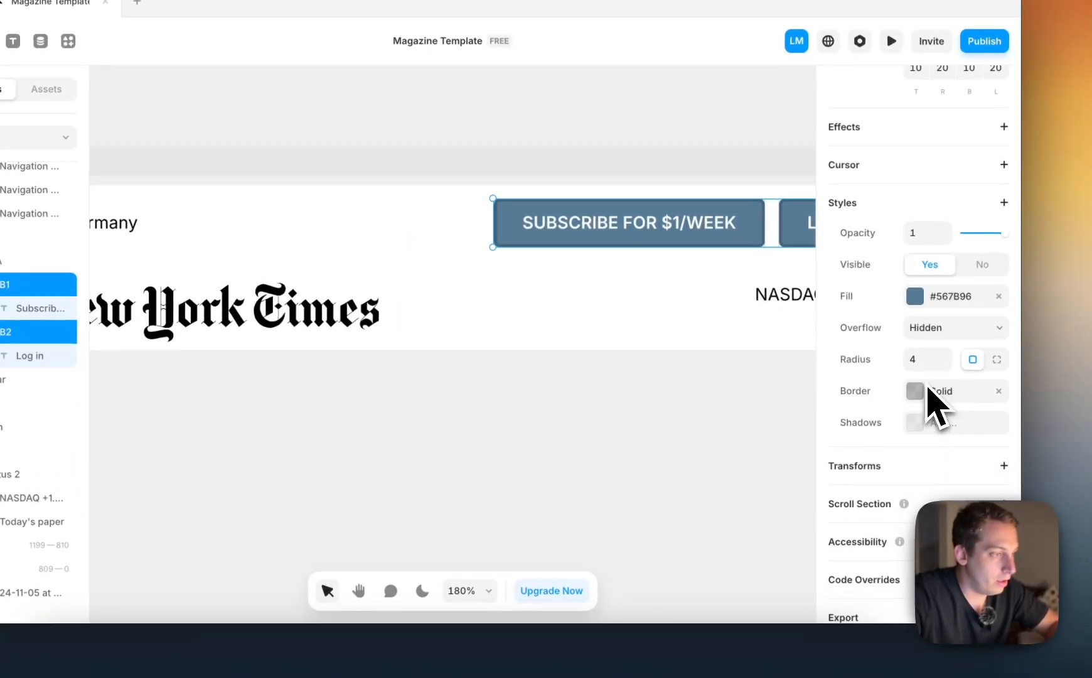
{"action": "left_click", "coordinate": [915, 393]}
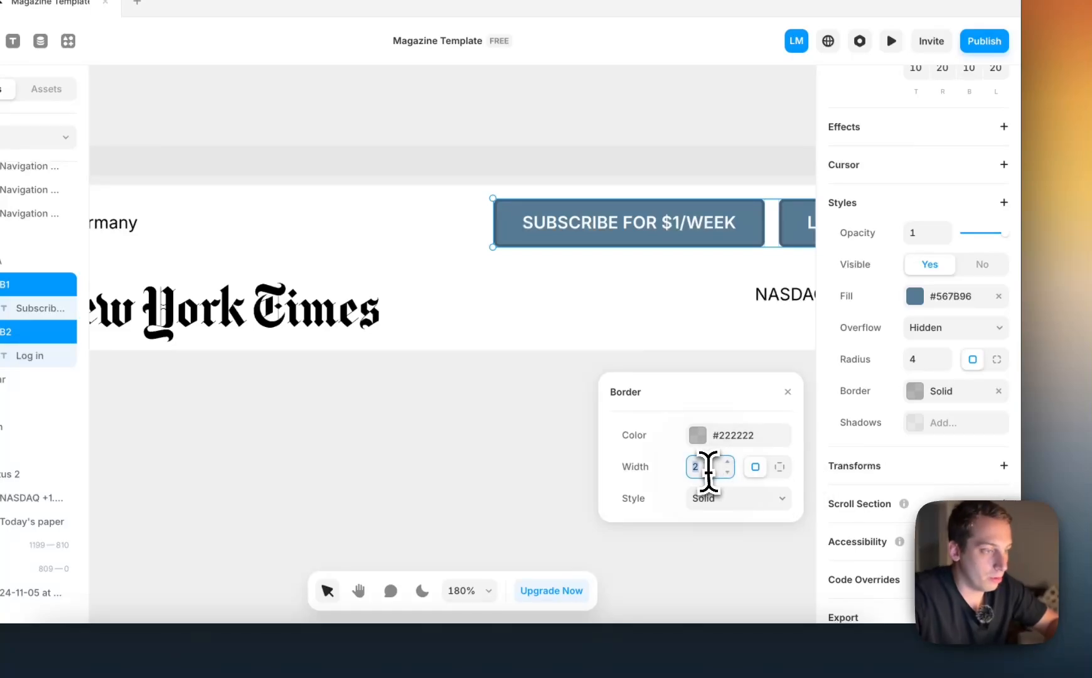
{"action": "left_click", "coordinate": [517, 419]}
{"action": "scroll", "coordinate": [522, 420], "scroll_direction": "down", "scroll_amount": 6}
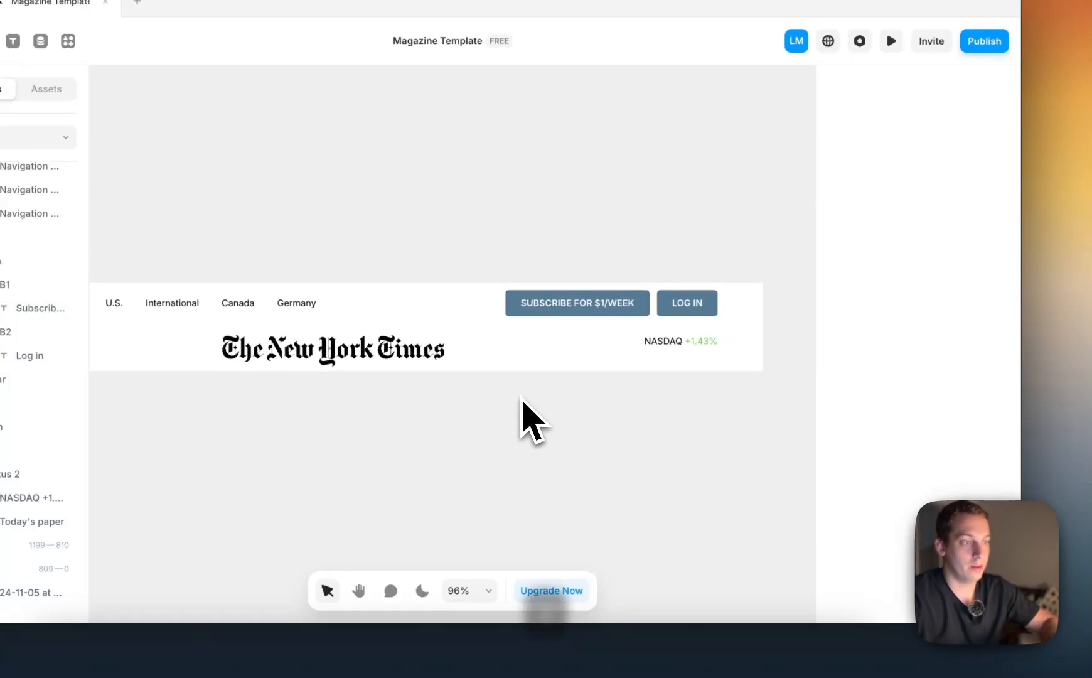
Compare the Desktop header with the reference screenshot, examining the reference's third row of category navigation links
{"action": "scroll", "coordinate": [522, 401], "scroll_direction": "down", "scroll_amount": 3}
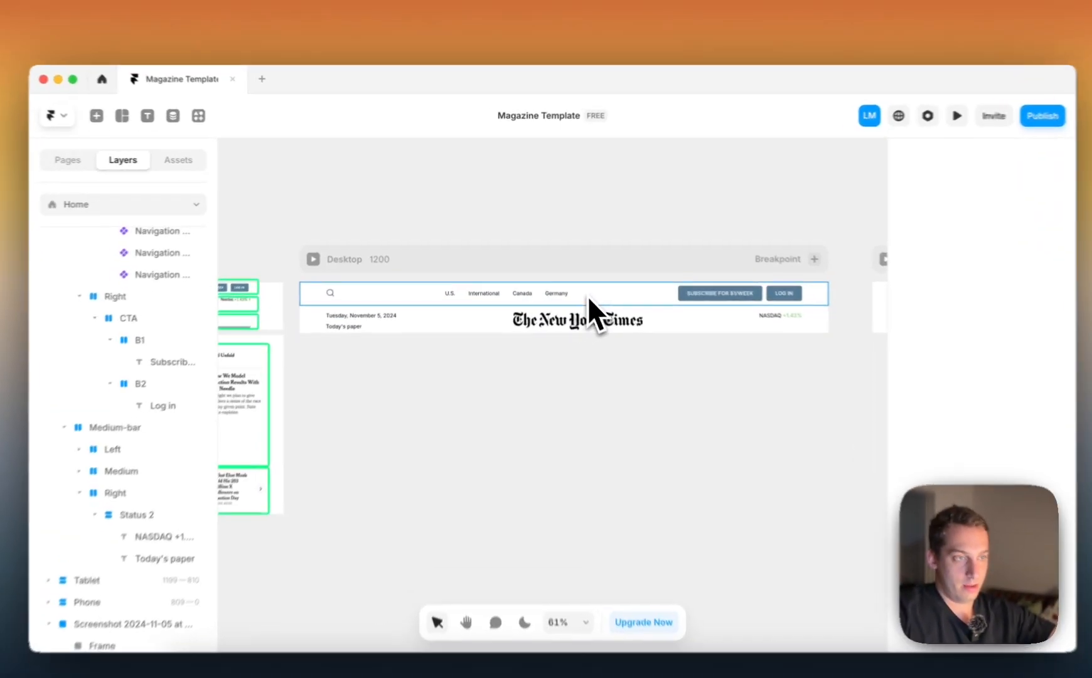
{"action": "left_click", "coordinate": [562, 285]}
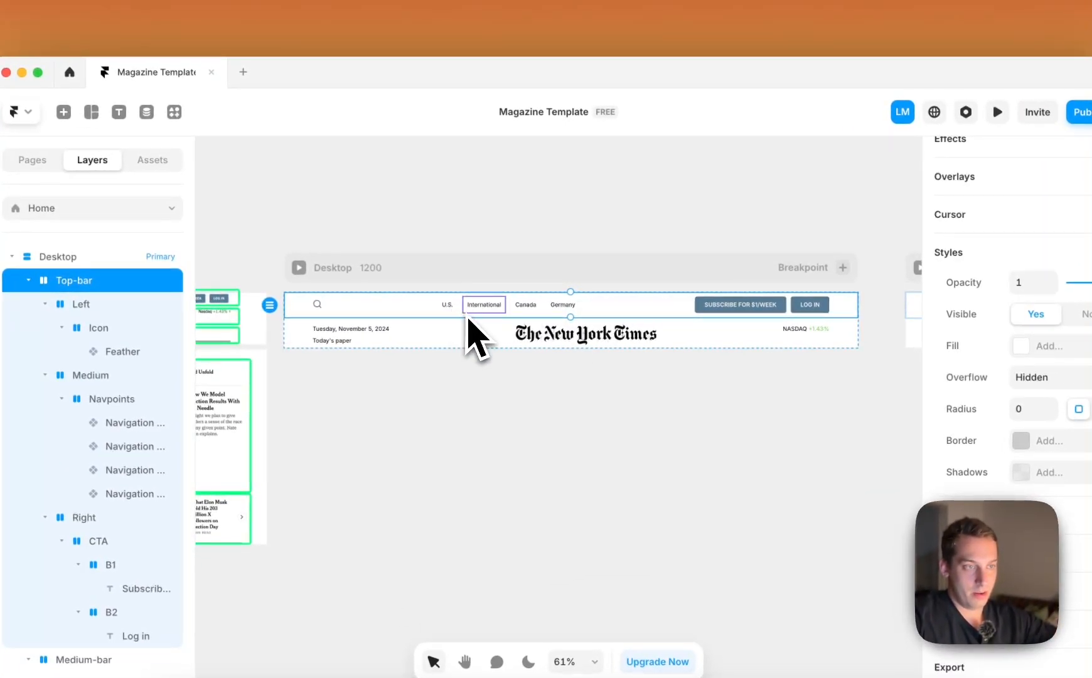
{"action": "left_click", "coordinate": [493, 307]}
{"action": "left_click", "coordinate": [542, 245]}
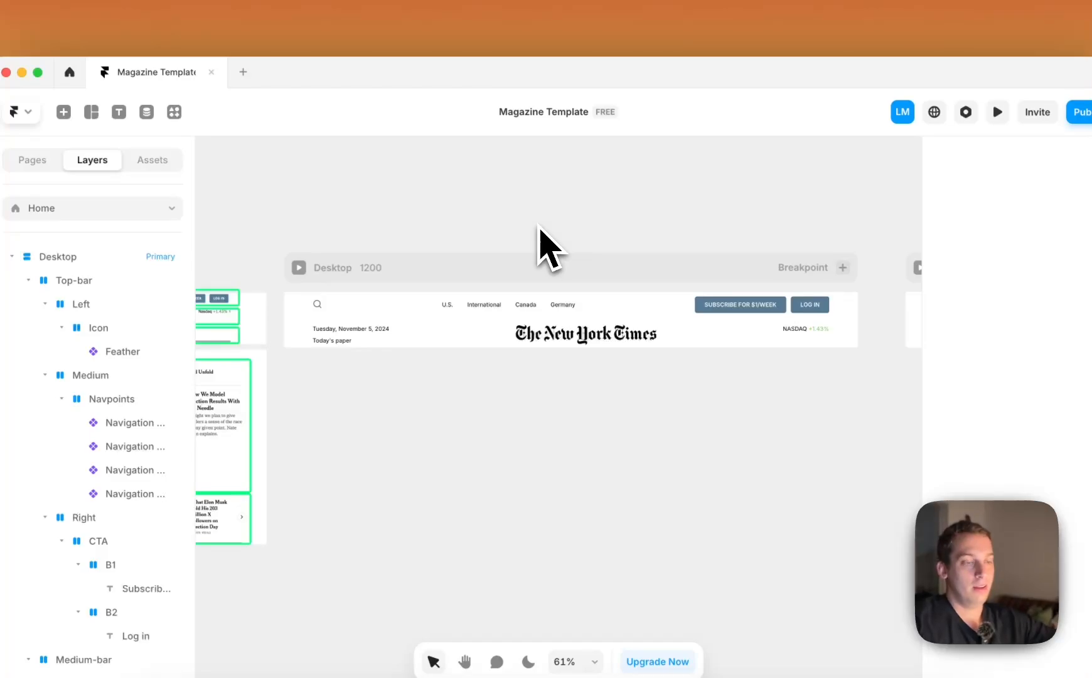
{"action": "scroll", "coordinate": [540, 229], "scroll_direction": "left", "scroll_amount": 5}
{"action": "scroll", "coordinate": [540, 229], "scroll_direction": "down", "scroll_amount": 1}
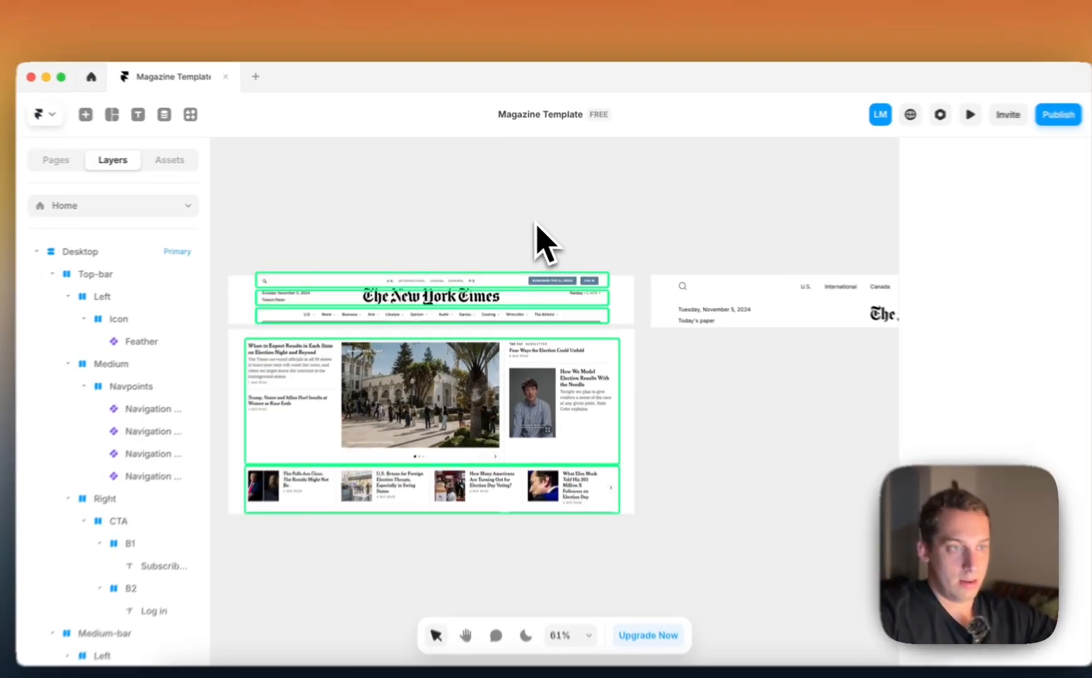
{"action": "scroll", "coordinate": [530, 216], "scroll_direction": "right", "scroll_amount": 10}
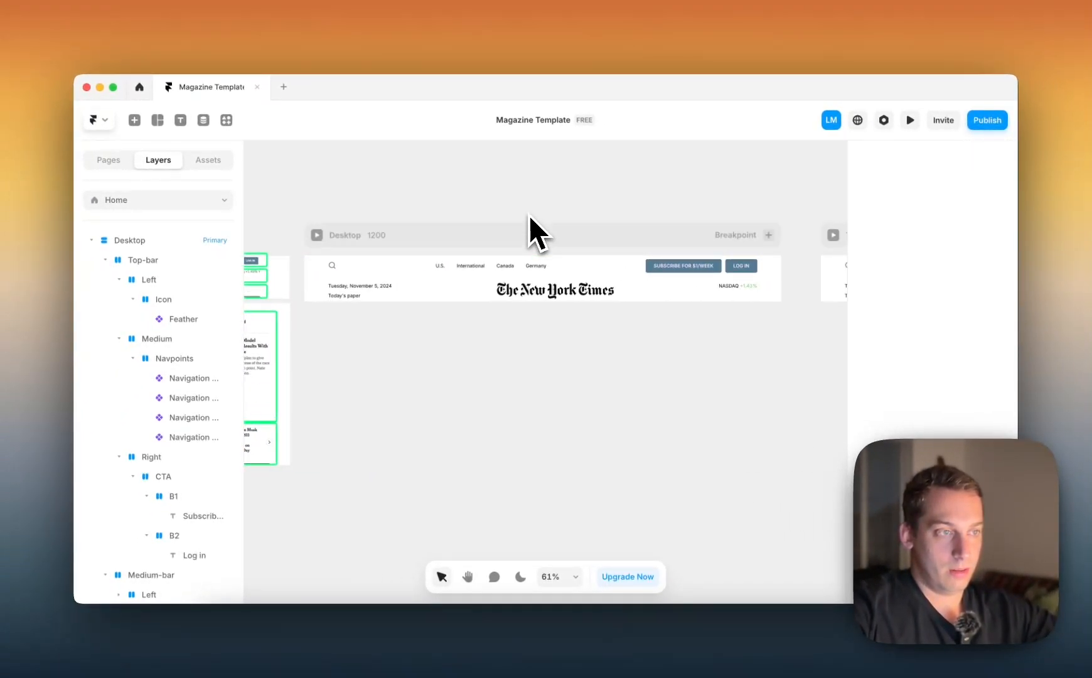
{"action": "scroll", "coordinate": [529, 216], "scroll_direction": "left", "scroll_amount": 10}
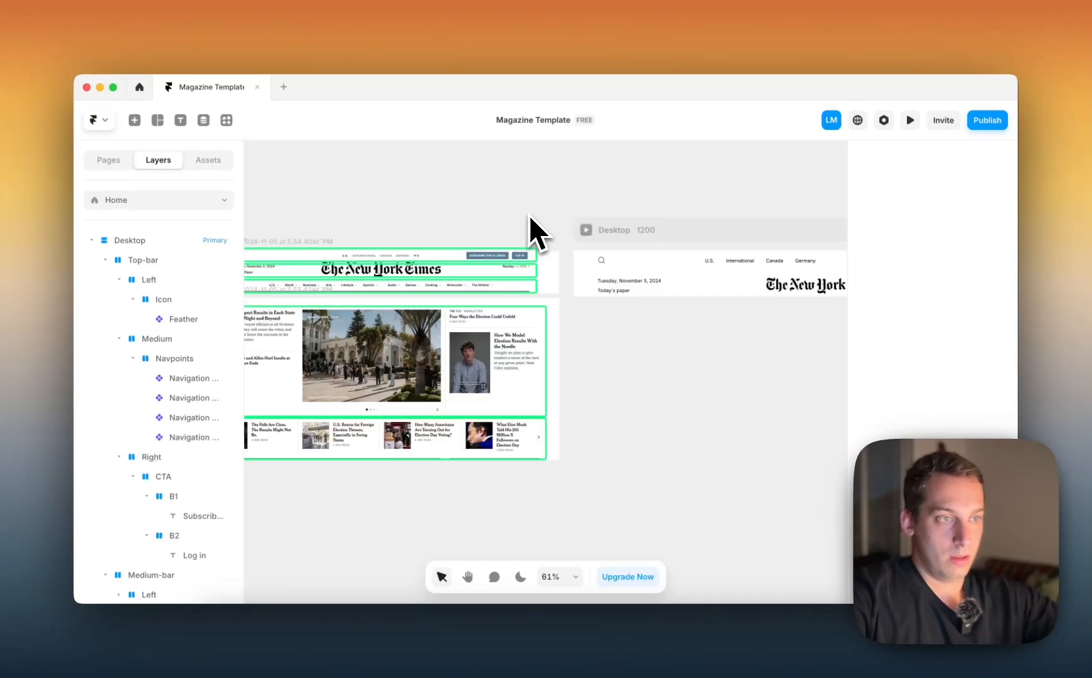
{"action": "scroll", "coordinate": [628, 267], "scroll_direction": "left", "scroll_amount": 3}
{"action": "scroll", "coordinate": [628, 267], "scroll_direction": "down", "scroll_amount": 2}
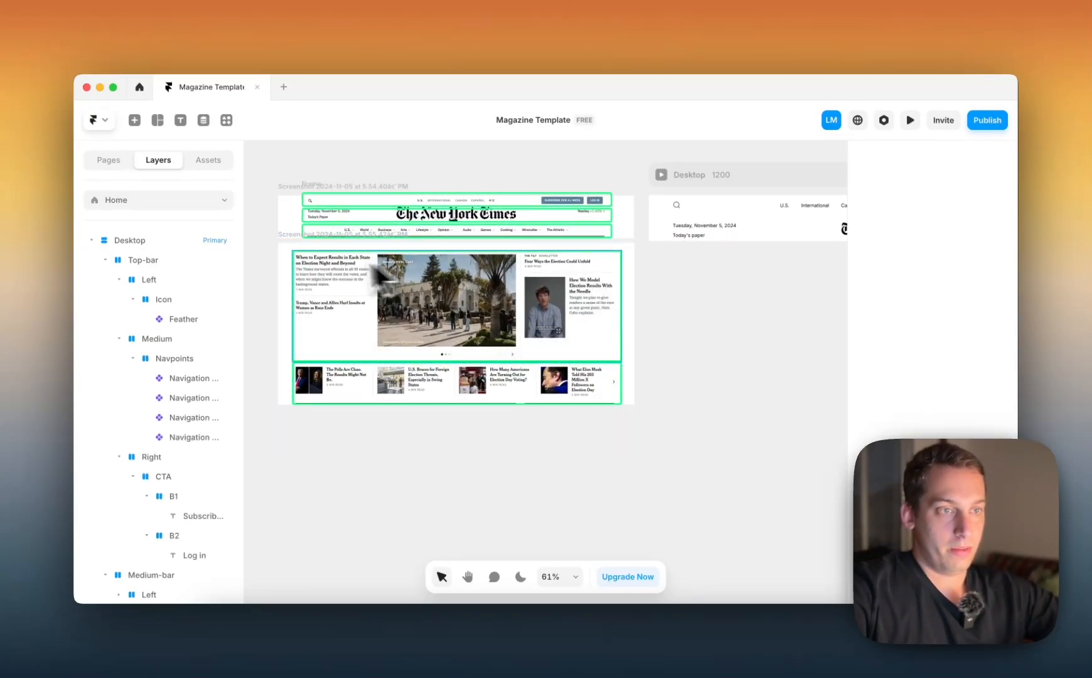
{"action": "scroll", "coordinate": [377, 225], "scroll_direction": "up", "scroll_amount": 5}
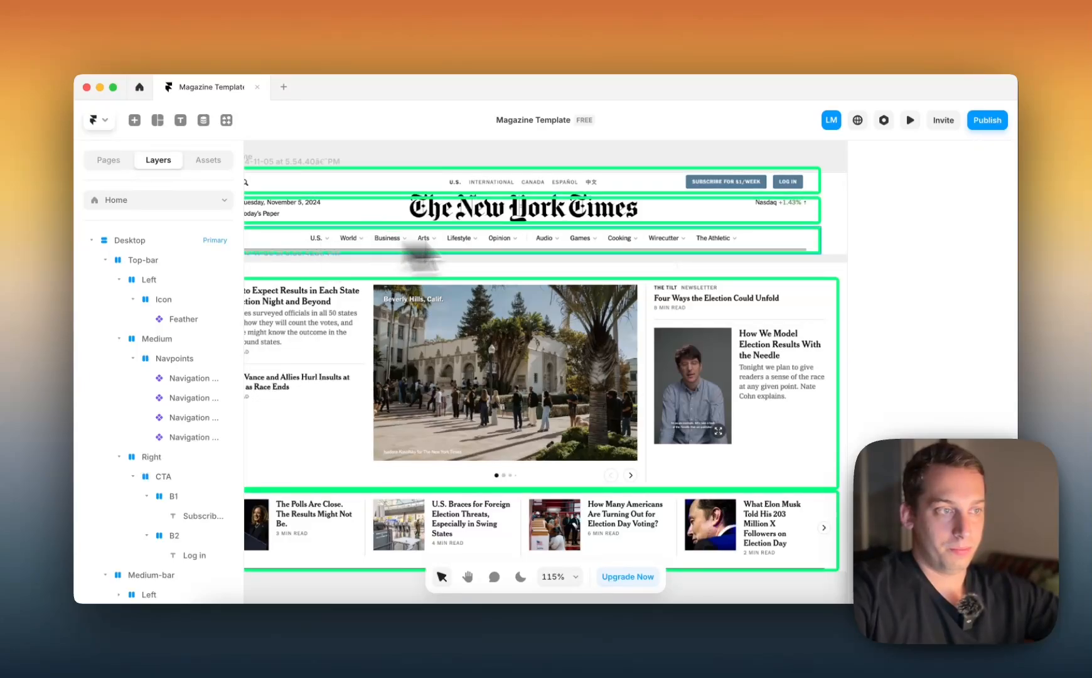
{"action": "scroll", "coordinate": [684, 240], "scroll_direction": "left", "scroll_amount": 3}
{"action": "scroll", "coordinate": [688, 243], "scroll_direction": "down", "scroll_amount": 5}
{"action": "scroll", "coordinate": [688, 243], "scroll_direction": "right", "scroll_amount": 5}
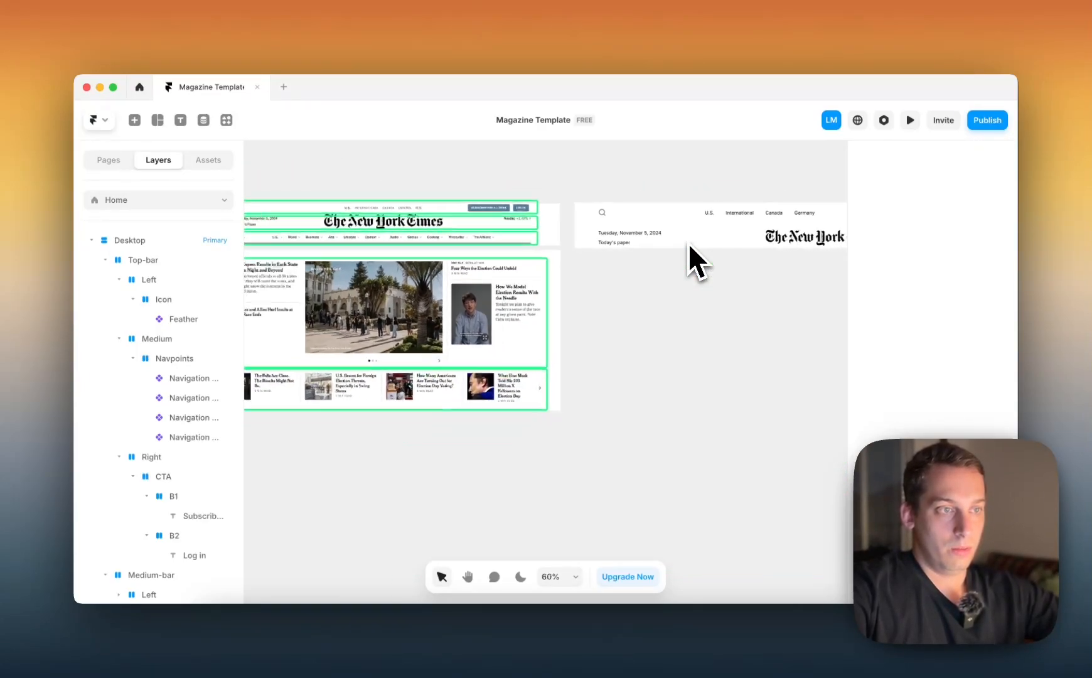
{"action": "scroll", "coordinate": [444, 238], "scroll_direction": "up", "scroll_amount": 4}
{"action": "scroll", "coordinate": [444, 238], "scroll_direction": "up", "scroll_amount": 2}
{"action": "scroll", "coordinate": [434, 242], "scroll_direction": "left", "scroll_amount": 4}
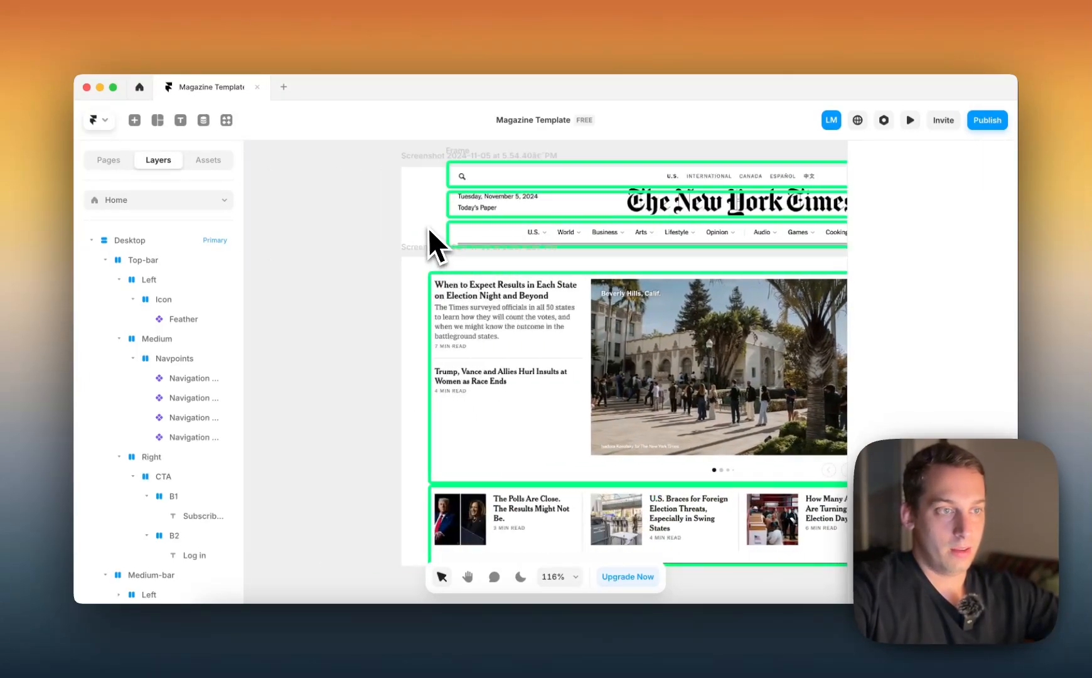
{"action": "scroll", "coordinate": [459, 237], "scroll_direction": "right", "scroll_amount": 3}
{"action": "scroll", "coordinate": [458, 238], "scroll_direction": "right", "scroll_amount": 2}
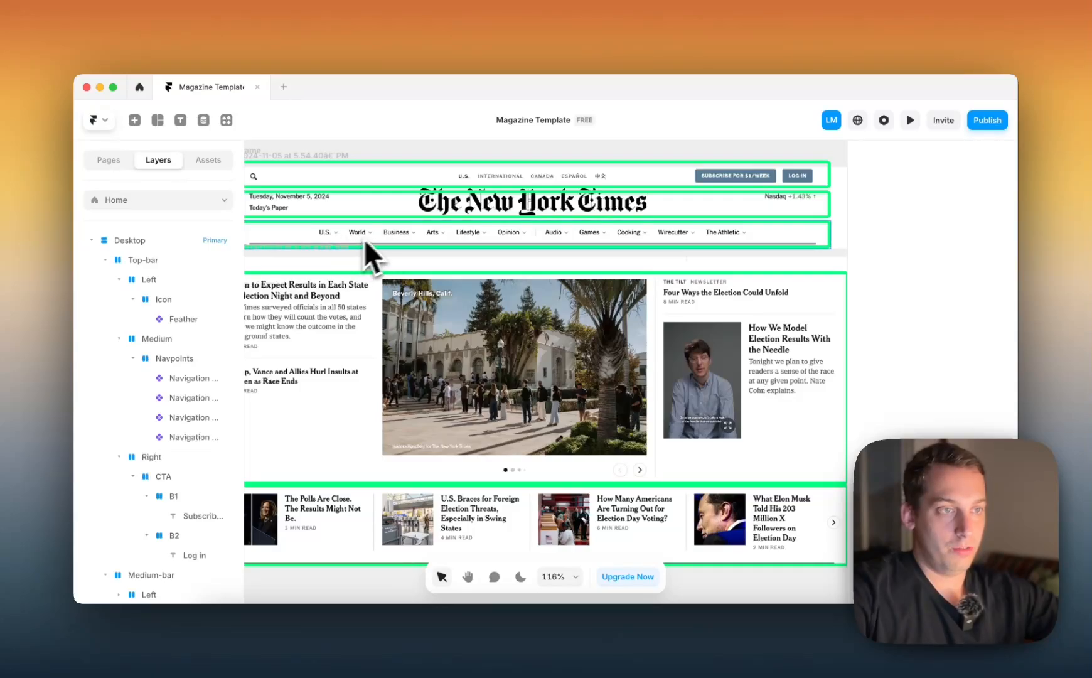
{"action": "scroll", "coordinate": [512, 245], "scroll_direction": "down", "scroll_amount": 3}
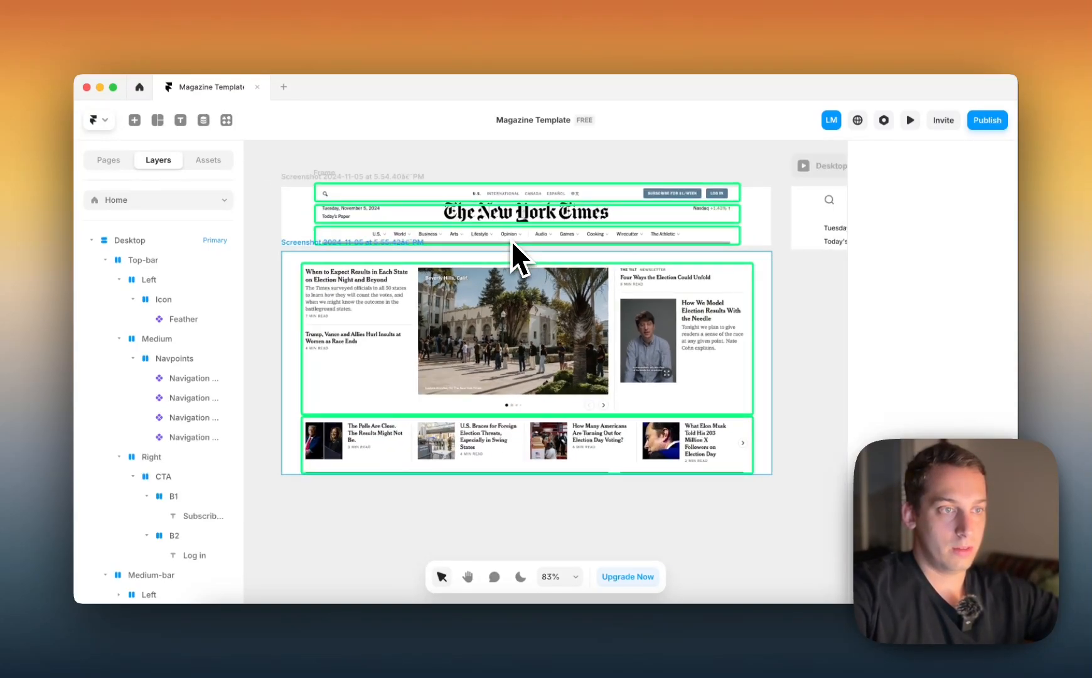
{"action": "scroll", "coordinate": [511, 241], "scroll_direction": "right", "scroll_amount": 7}
{"action": "scroll", "coordinate": [511, 241], "scroll_direction": "down", "scroll_amount": 2}
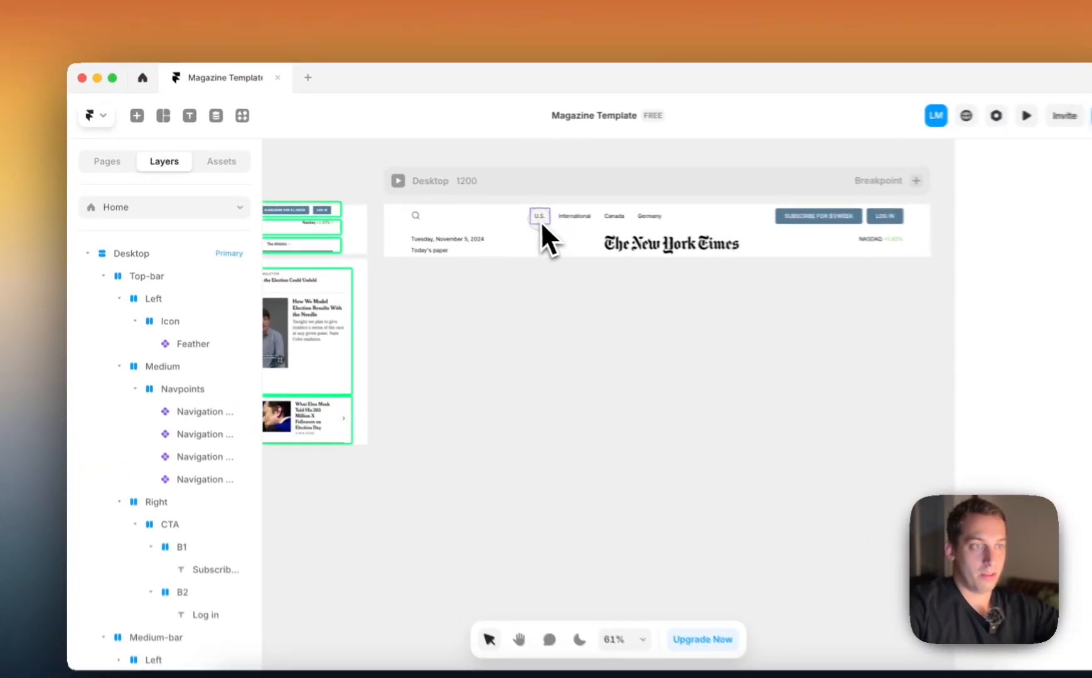
Collapse and duplicate the Top-bar, then place the copy below the Medium-bar in the Desktop layers
{"action": "left_click", "coordinate": [541, 219]}
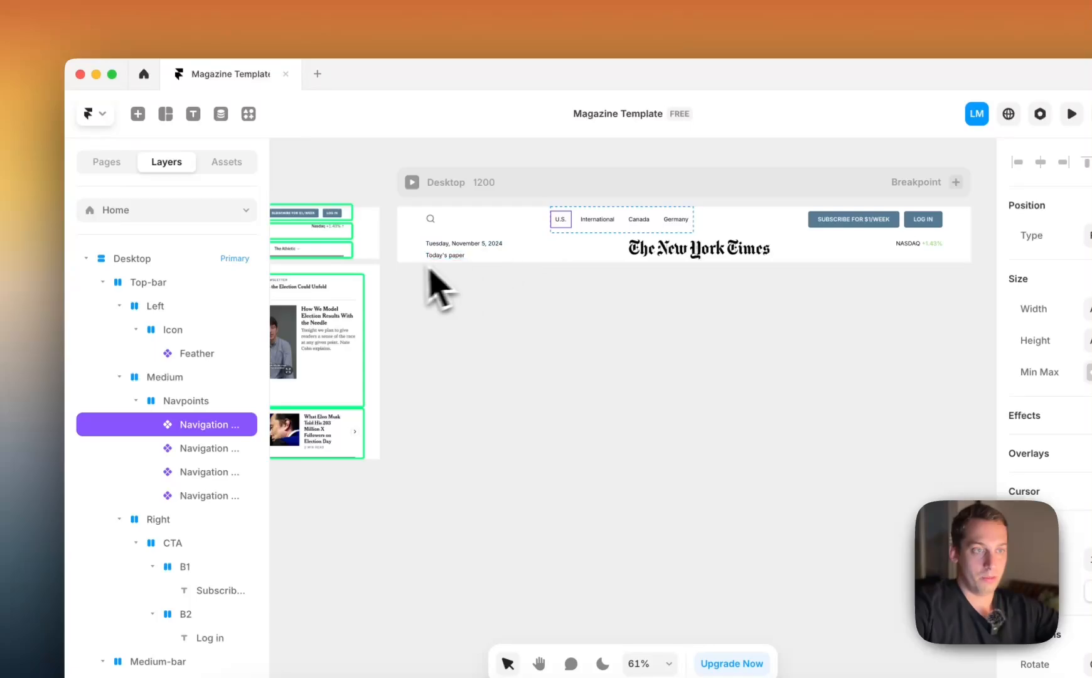
{"action": "left_click", "coordinate": [408, 261]}
{"action": "left_click", "coordinate": [465, 229]}
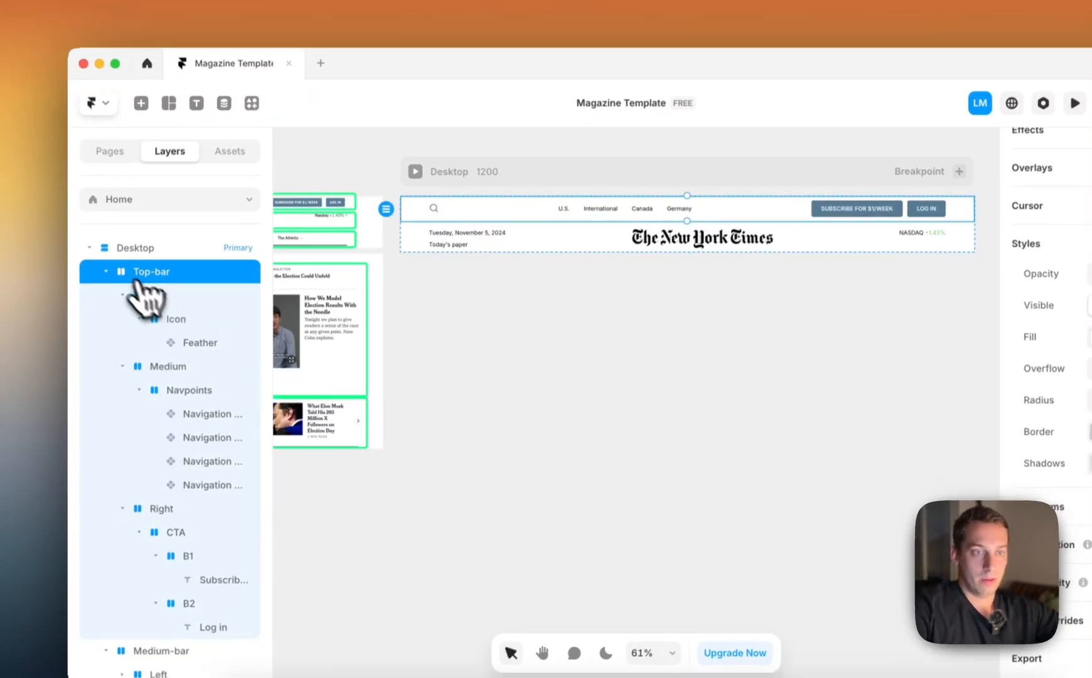
{"action": "left_click", "coordinate": [103, 282]}
{"action": "left_click", "coordinate": [102, 307]}
{"action": "key", "text": "super+d"}
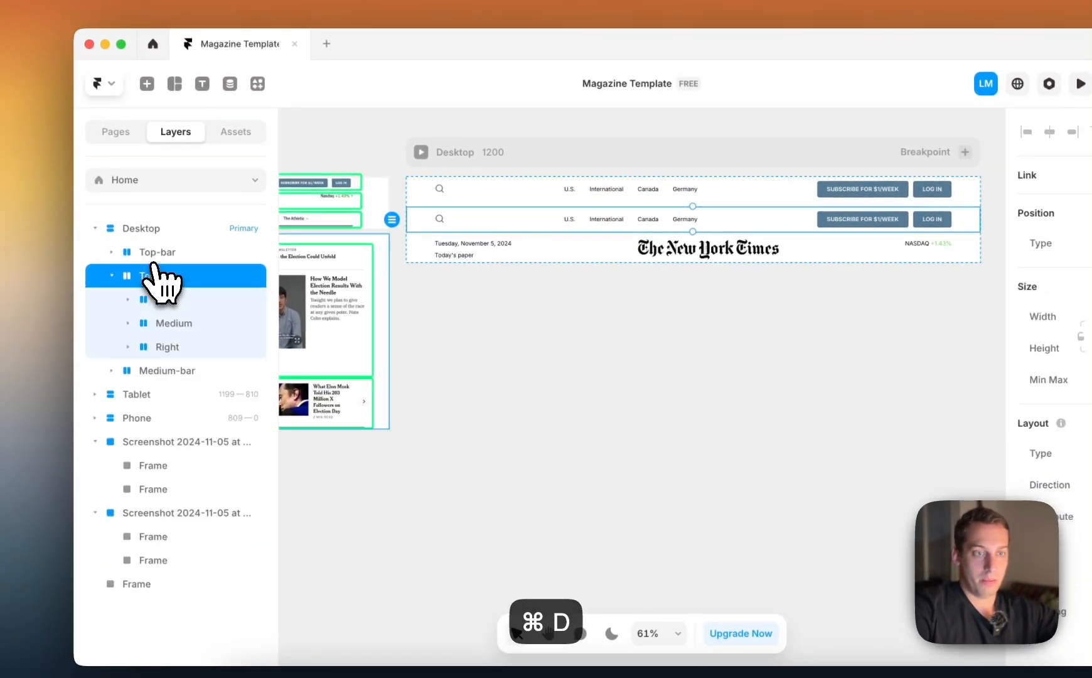
{"action": "left_click", "coordinate": [113, 276]}
{"action": "left_click_drag", "start_coordinate": [143, 306], "coordinate": [143, 308]}
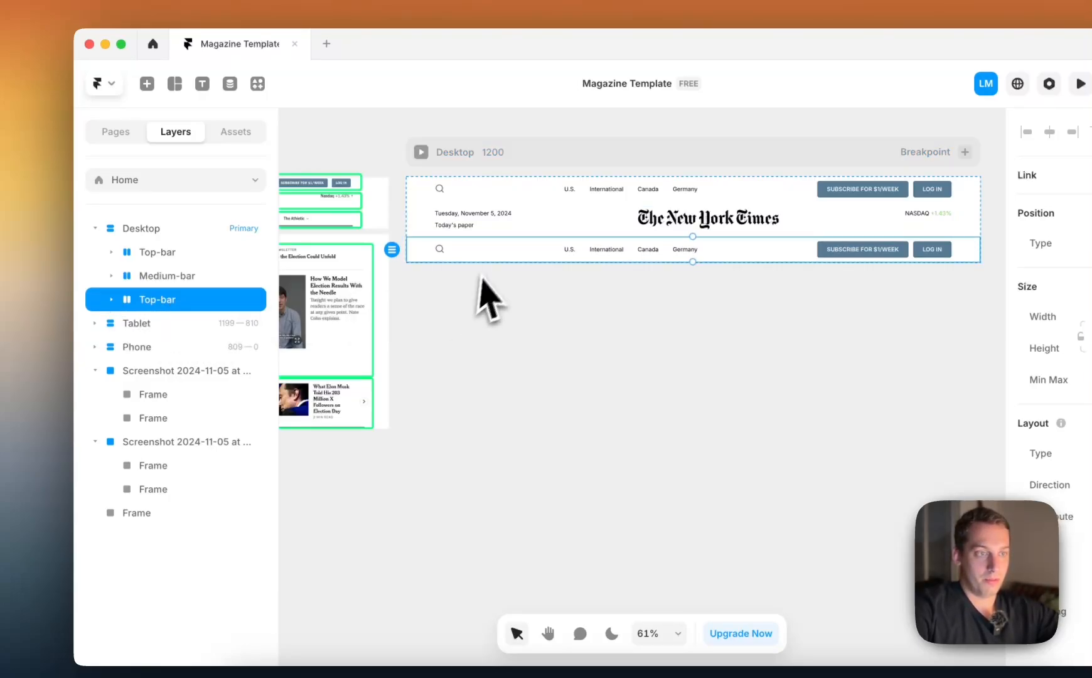
Expand the copied Top-bar below the Medium-bar and delete its Right and Left groups, leaving only the Medium group
{"action": "left_click", "coordinate": [112, 300]}
{"action": "left_click", "coordinate": [128, 323]}
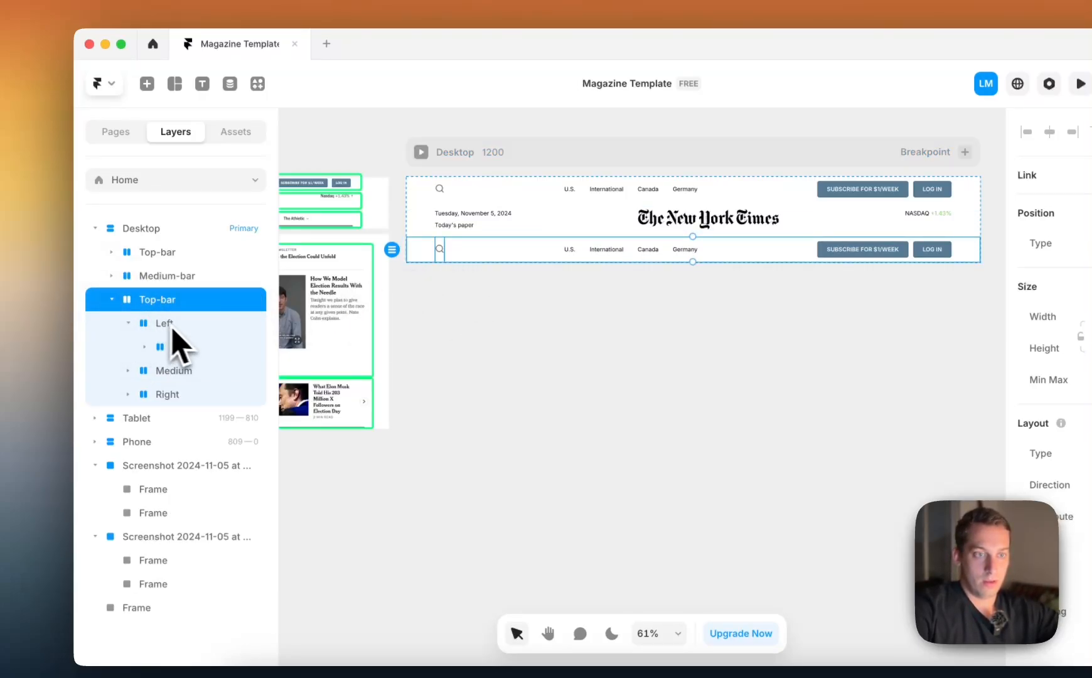
{"action": "left_click", "coordinate": [176, 330]}
{"action": "left_click", "coordinate": [174, 400], "text": "shift"}
{"action": "left_click", "coordinate": [173, 398]}
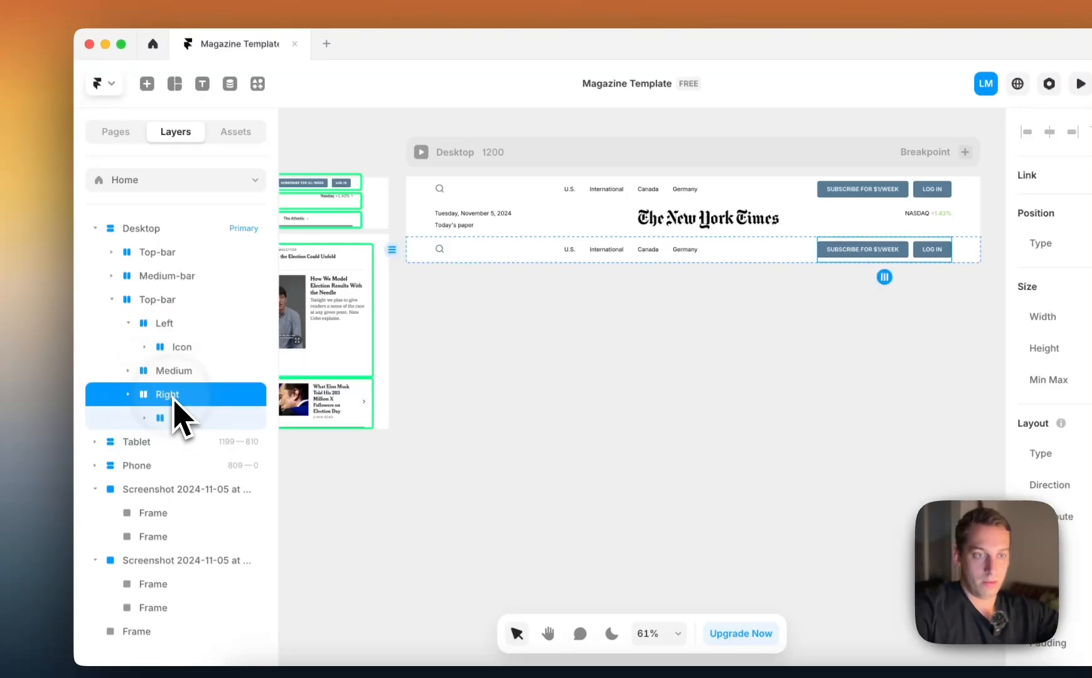
{"action": "key", "text": "BackSpace"}
{"action": "left_click", "coordinate": [180, 328]}
{"action": "key", "text": "BackSpace"}
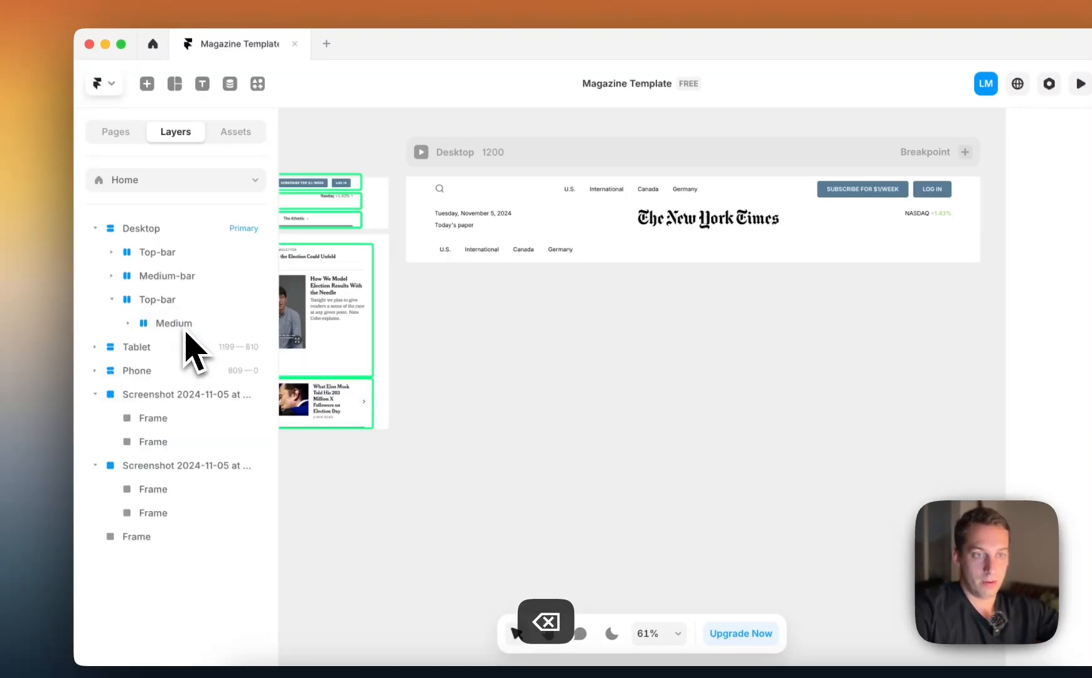
Set the copied Top-bar's layout distribution to Center so its navigation links sit in the middle of the row
{"action": "left_click", "coordinate": [172, 324]}
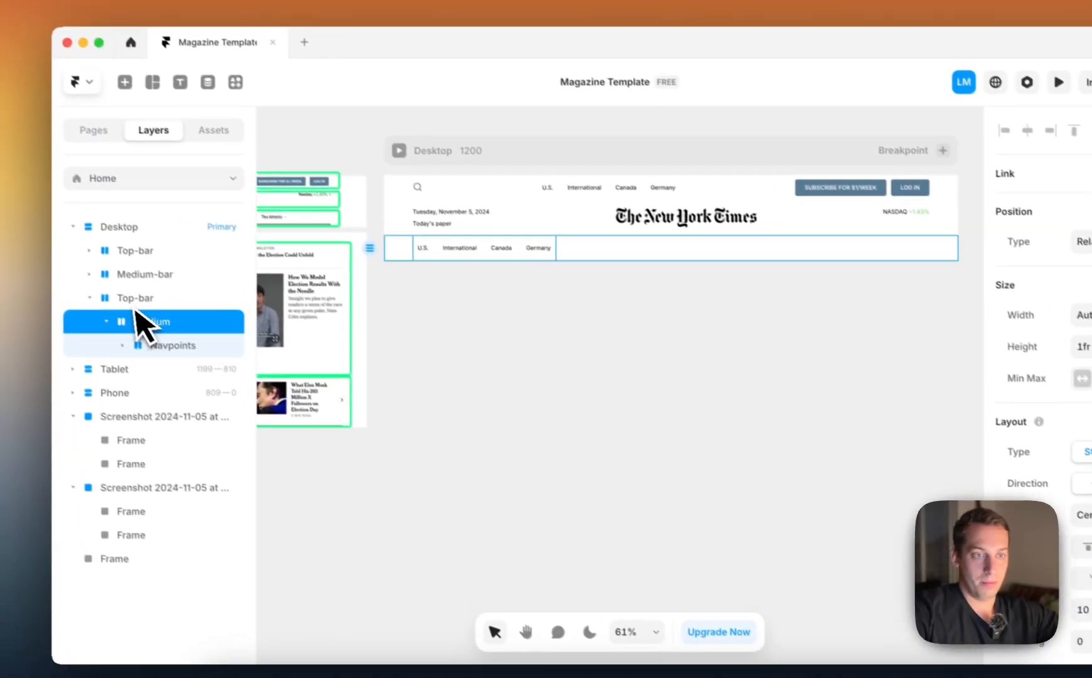
{"action": "left_click", "coordinate": [52, 256]}
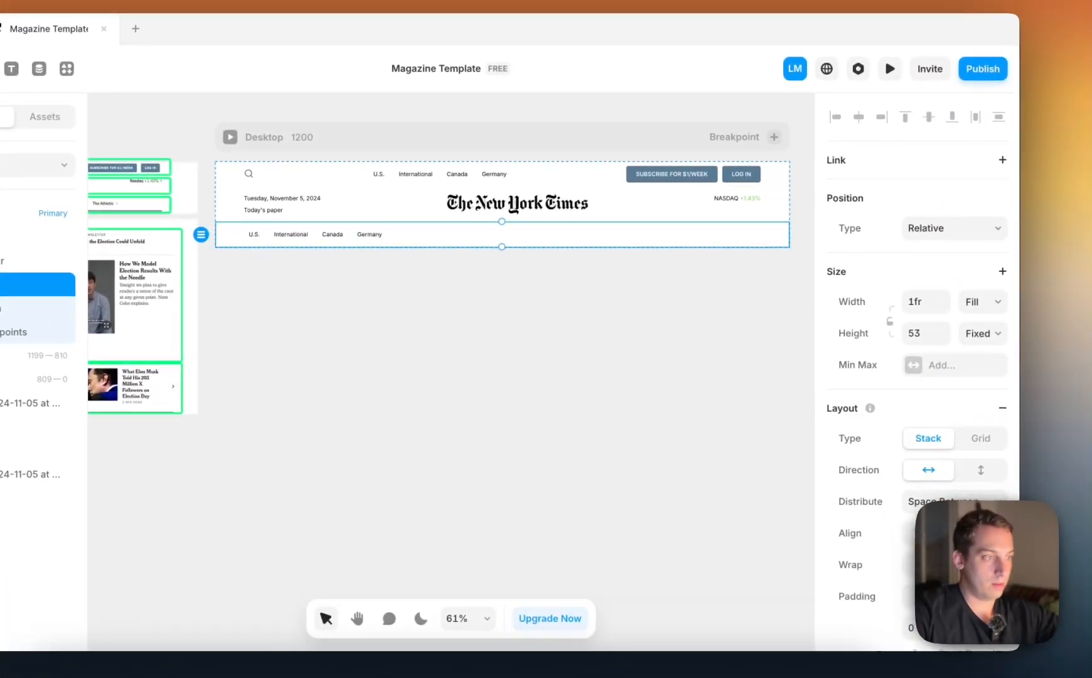
{"action": "left_click", "coordinate": [957, 501]}
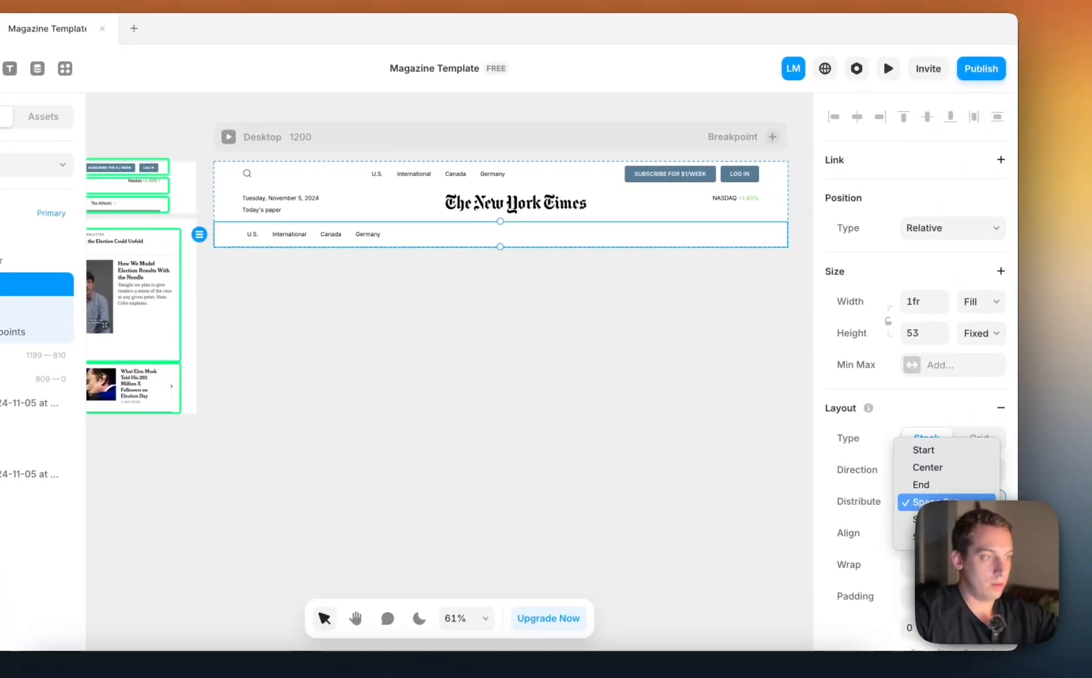
{"action": "left_click", "coordinate": [960, 476]}
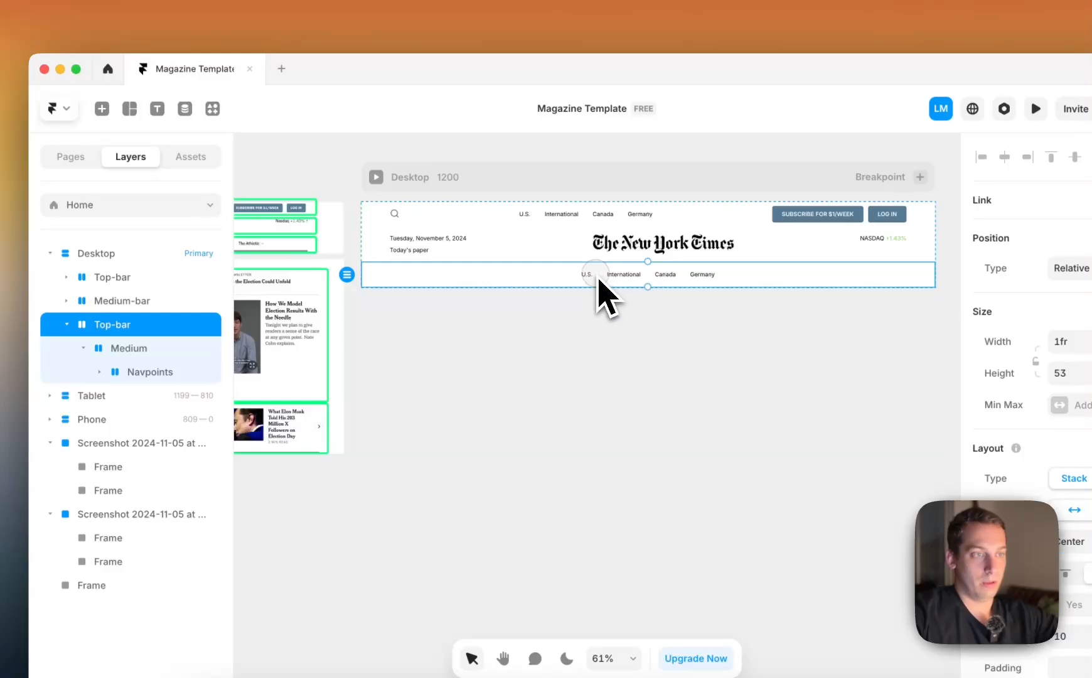
Duplicate the last "Germany" link in the third row's Navpoints until the row holds twelve navigation links
{"action": "left_click", "coordinate": [128, 348]}
{"action": "left_click", "coordinate": [145, 371]}
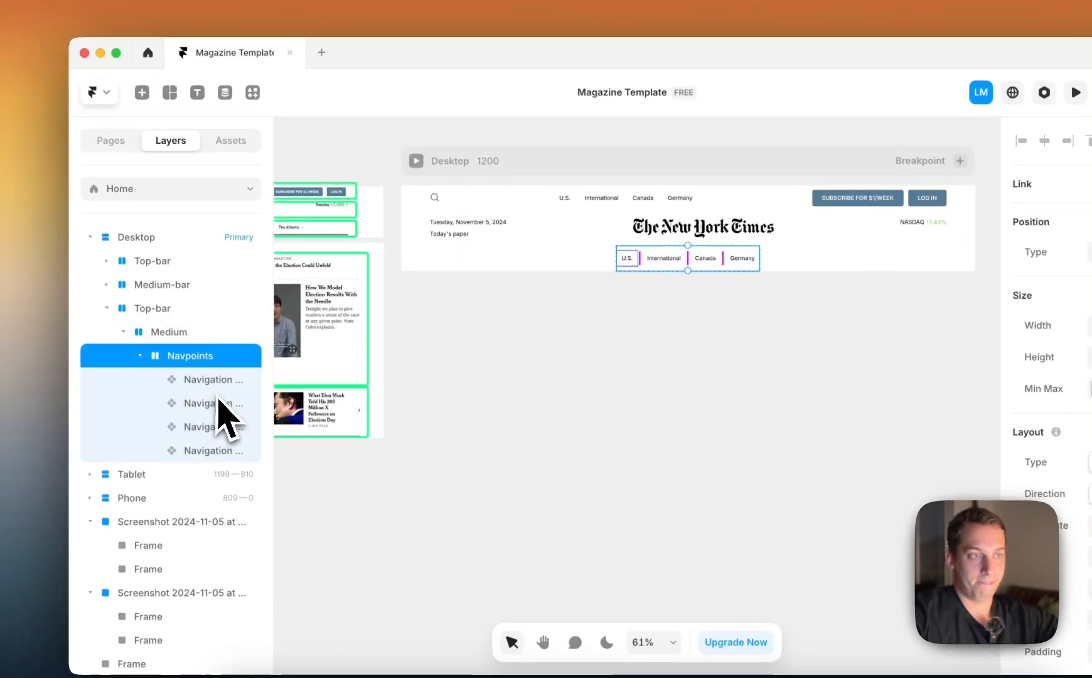
{"action": "scroll", "coordinate": [461, 333], "scroll_direction": "left", "scroll_amount": 10}
{"action": "scroll", "coordinate": [541, 227], "scroll_direction": "up", "scroll_amount": 5}
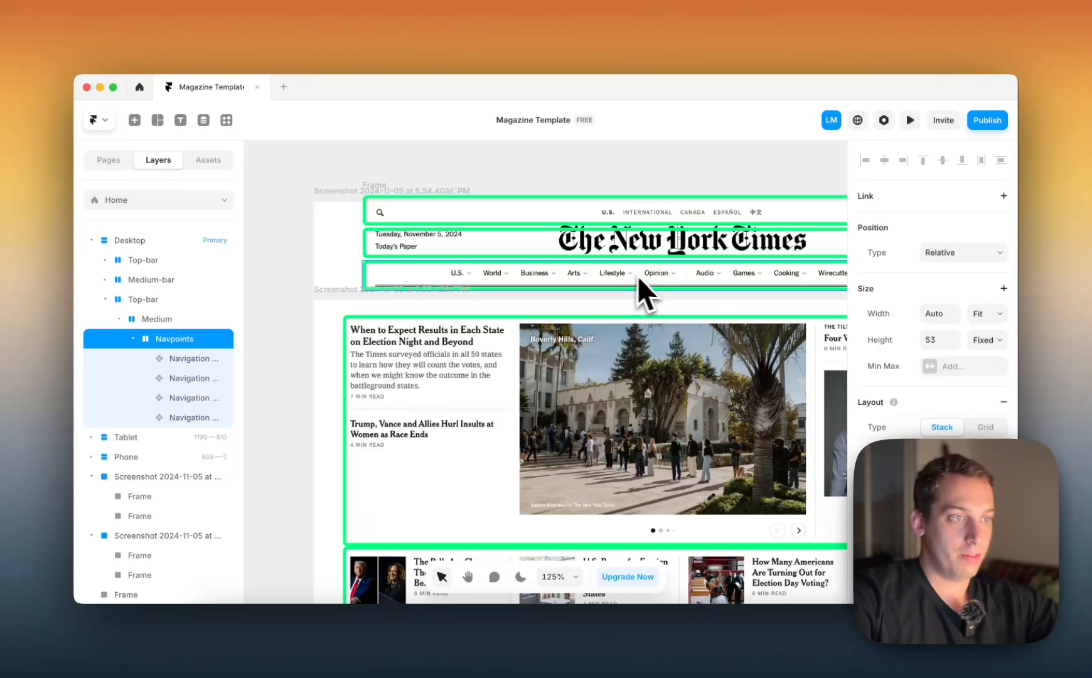
{"action": "scroll", "coordinate": [781, 274], "scroll_direction": "down", "scroll_amount": 5}
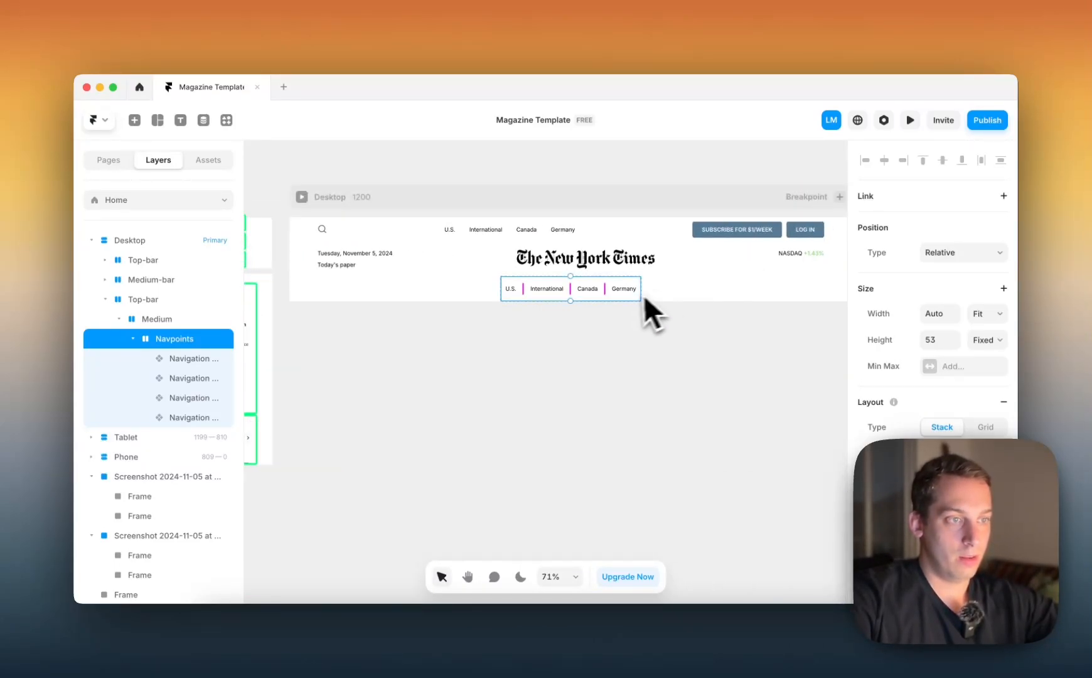
{"action": "left_click", "coordinate": [179, 417]}
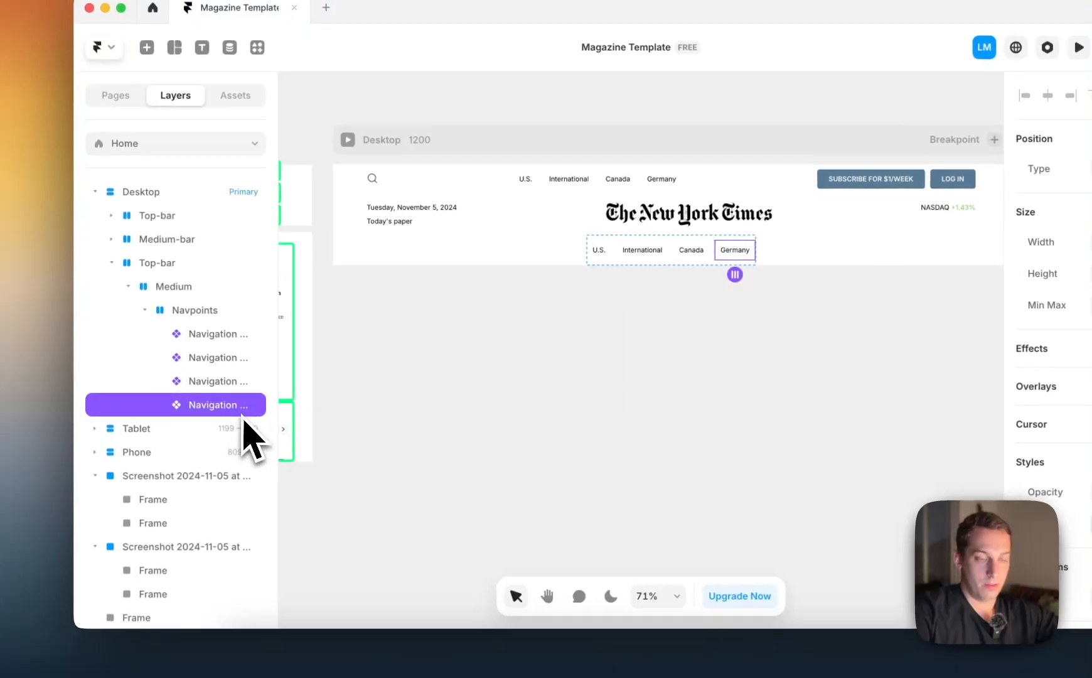
{"action": "key", "text": "super+d"}
{"action": "key", "text": "super+d"}
{"action": "key", "text": "super+d"}
{"action": "key", "text": "super+d"}
{"action": "key", "text": "super+d"}
{"action": "key", "text": "super+d"}
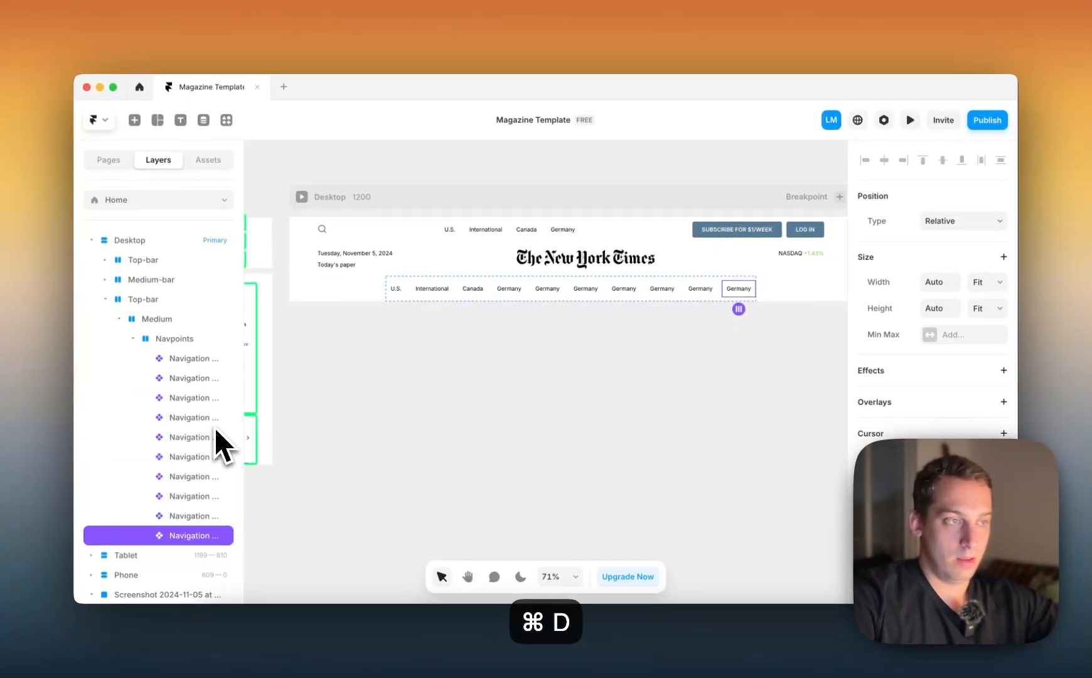
{"action": "key", "text": "super+d"}
{"action": "key", "text": "super+d"}
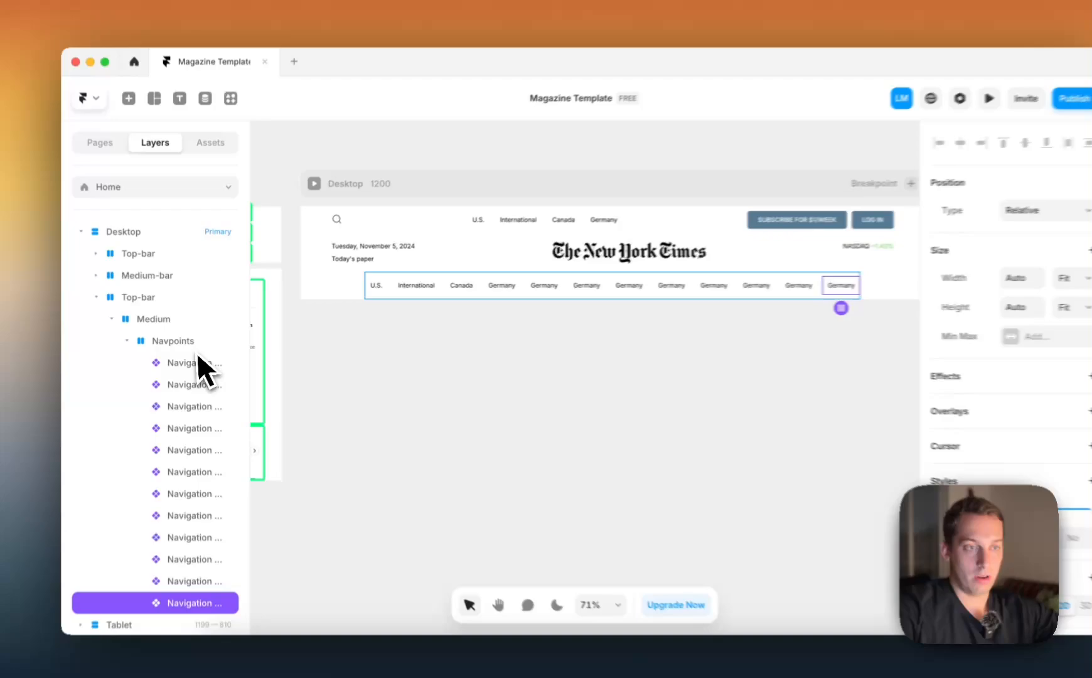
Add a solid #222222 border, 1 px wide on the bottom side only, to the third row's Navpoints group
{"action": "left_click", "coordinate": [182, 339]}
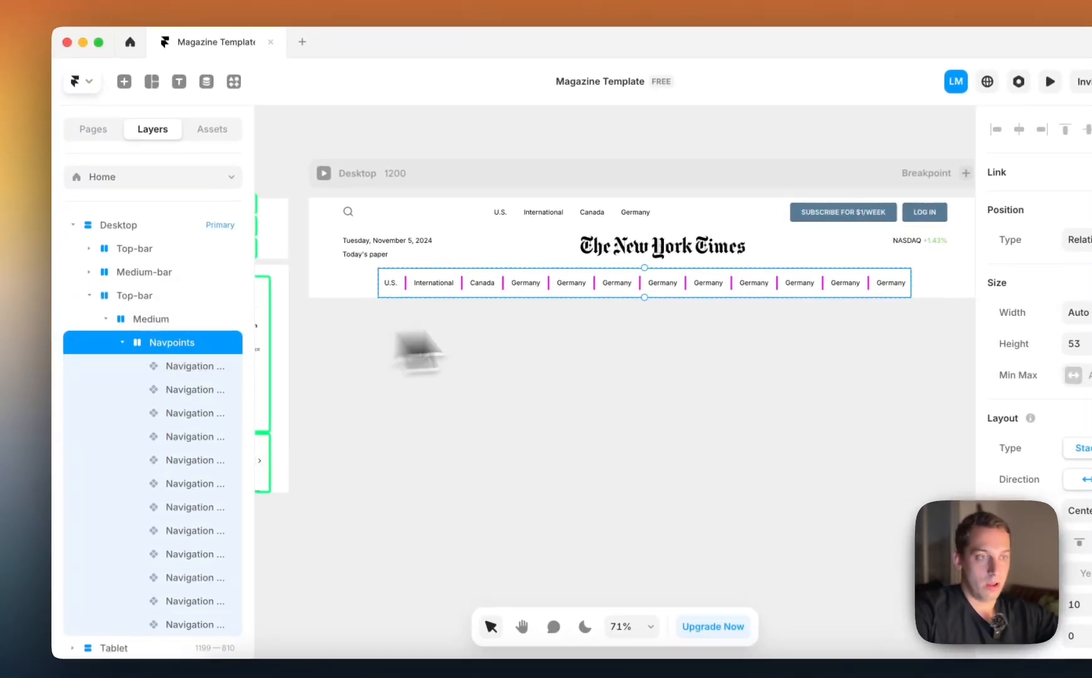
{"action": "scroll", "coordinate": [948, 448], "scroll_direction": "down", "scroll_amount": 6}
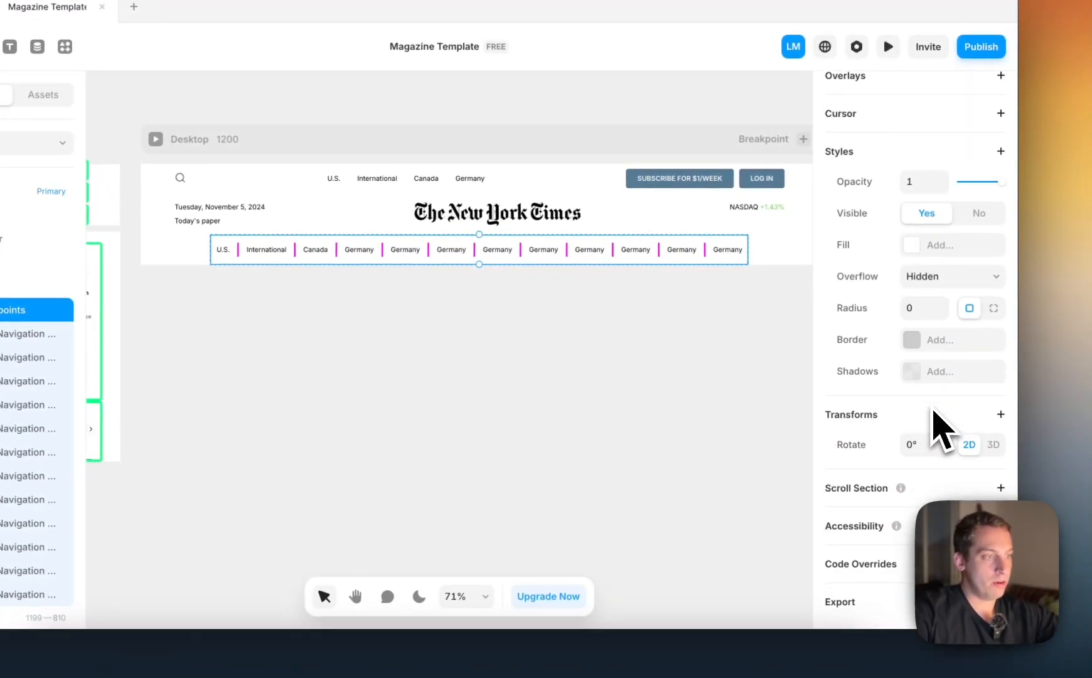
{"action": "left_click", "coordinate": [924, 344]}
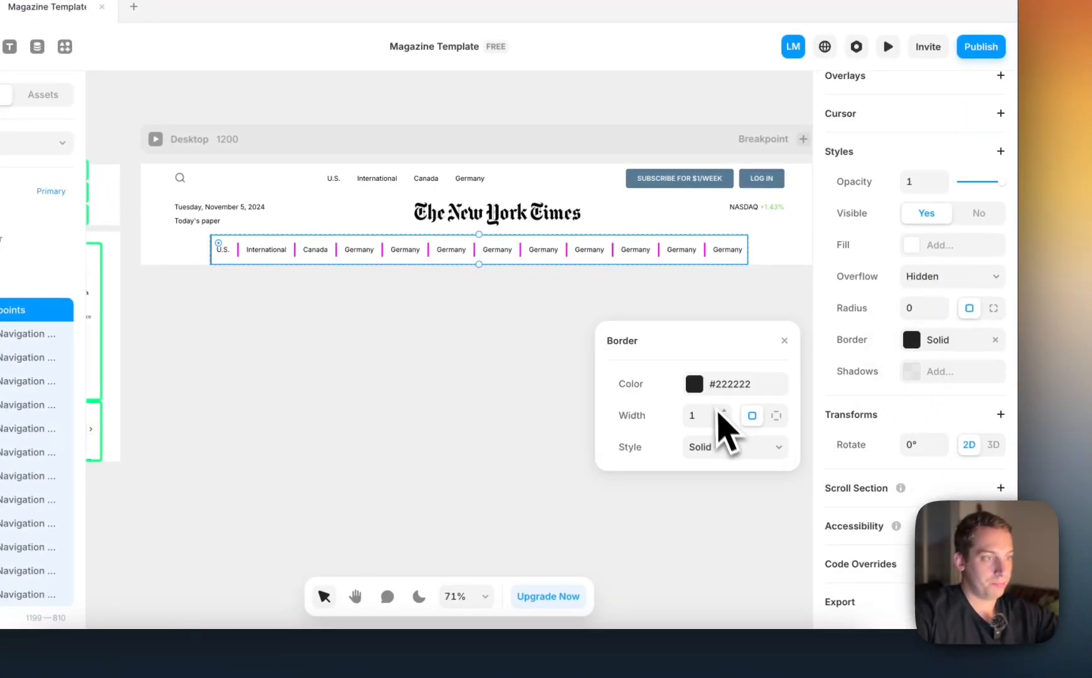
{"action": "left_click", "coordinate": [776, 415]}
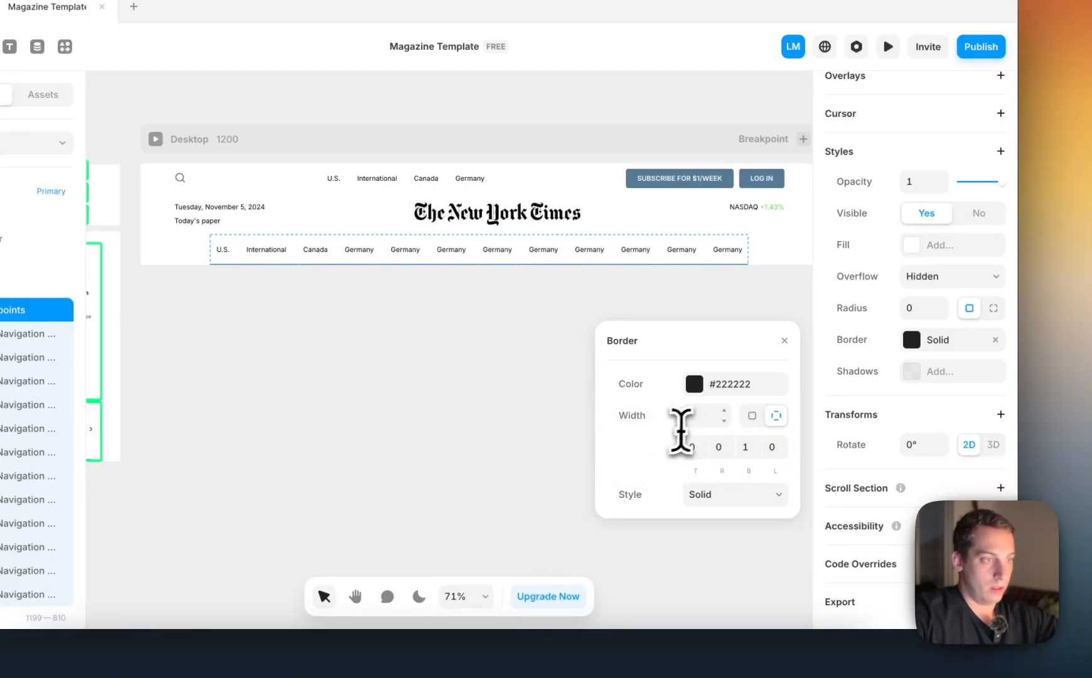
{"action": "left_click", "coordinate": [564, 325]}
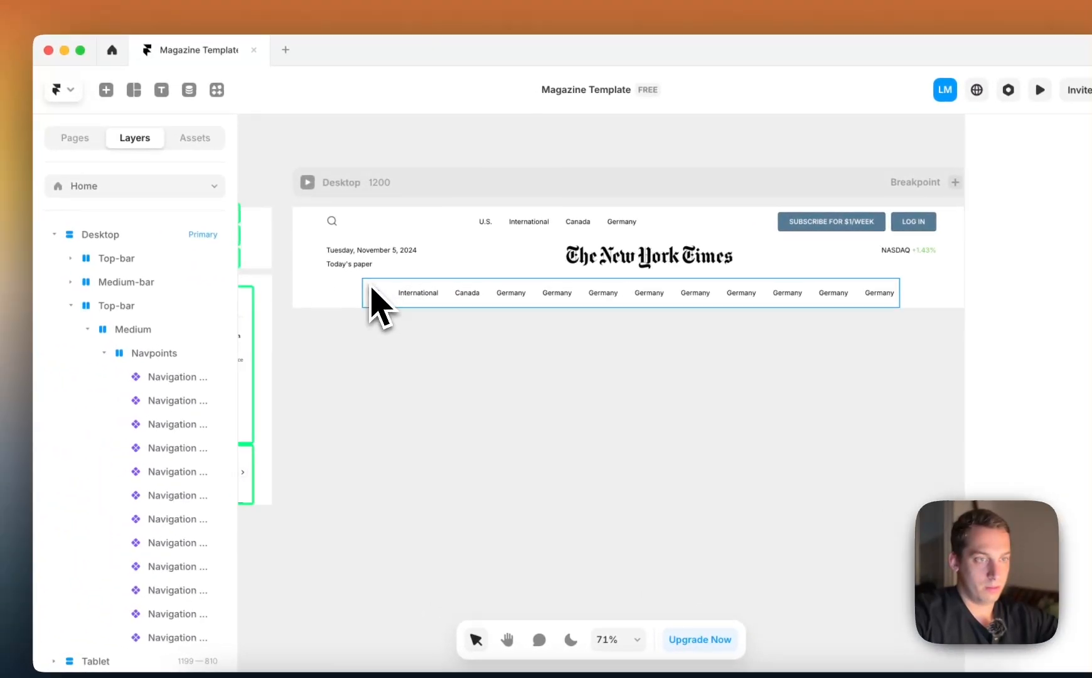
Wrap the third row's Navpoints group in a new stack and set the stack's width to fit its content
{"action": "left_click", "coordinate": [376, 300]}
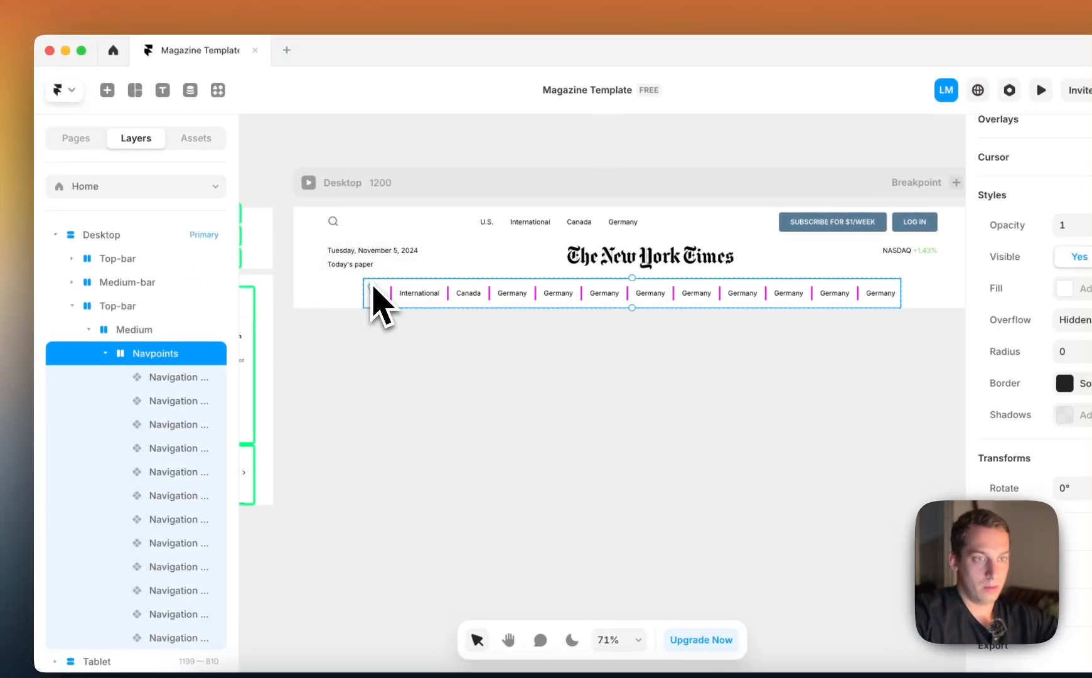
{"action": "left_click", "coordinate": [151, 354]}
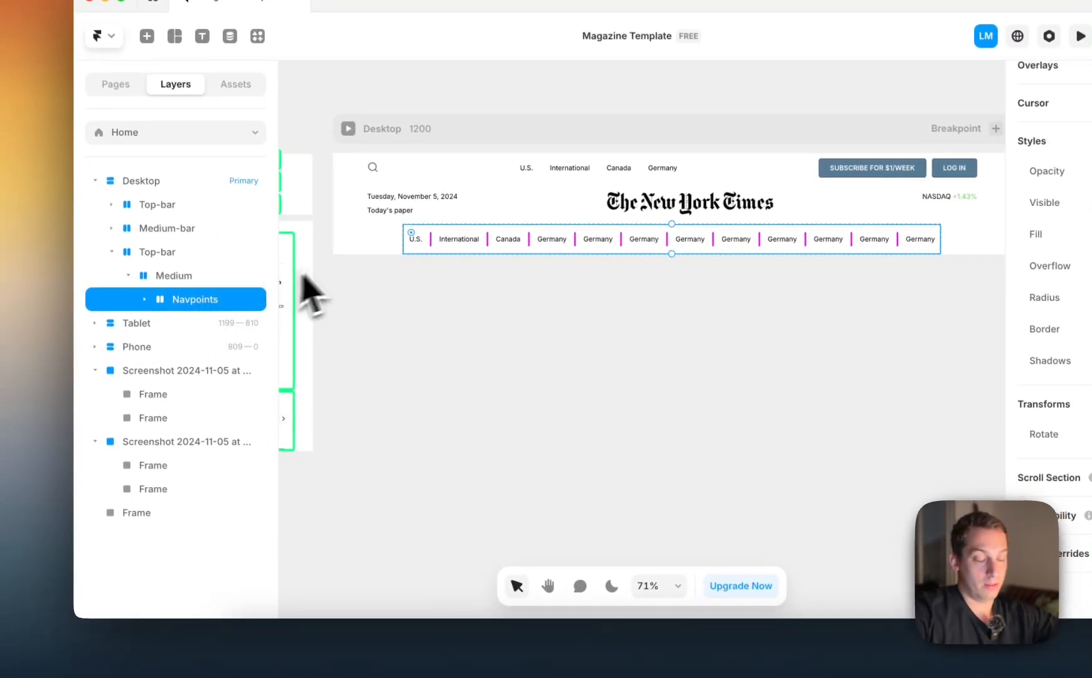
{"action": "right_click", "coordinate": [207, 306]}
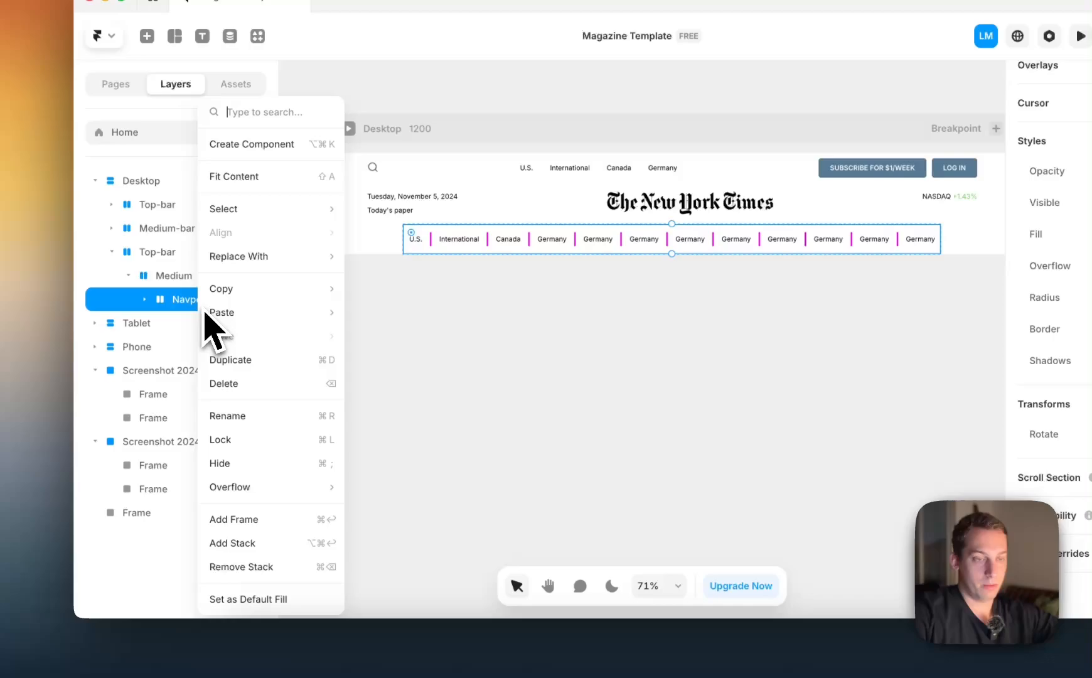
{"action": "left_click", "coordinate": [262, 544]}
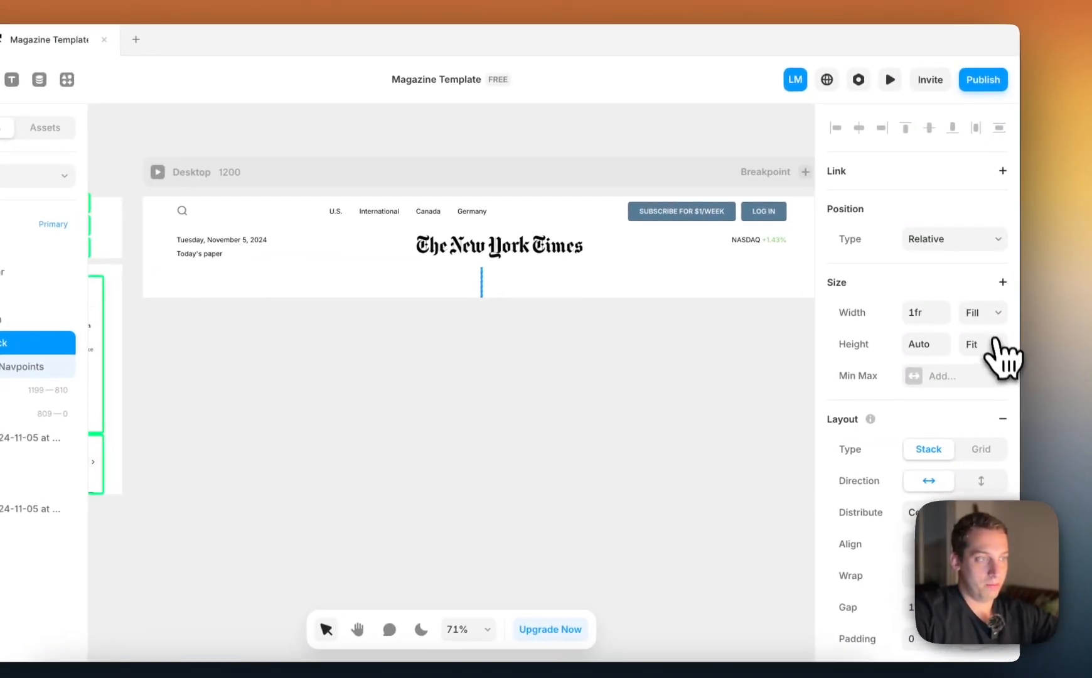
{"action": "left_click", "coordinate": [993, 322]}
{"action": "left_click", "coordinate": [982, 331]}
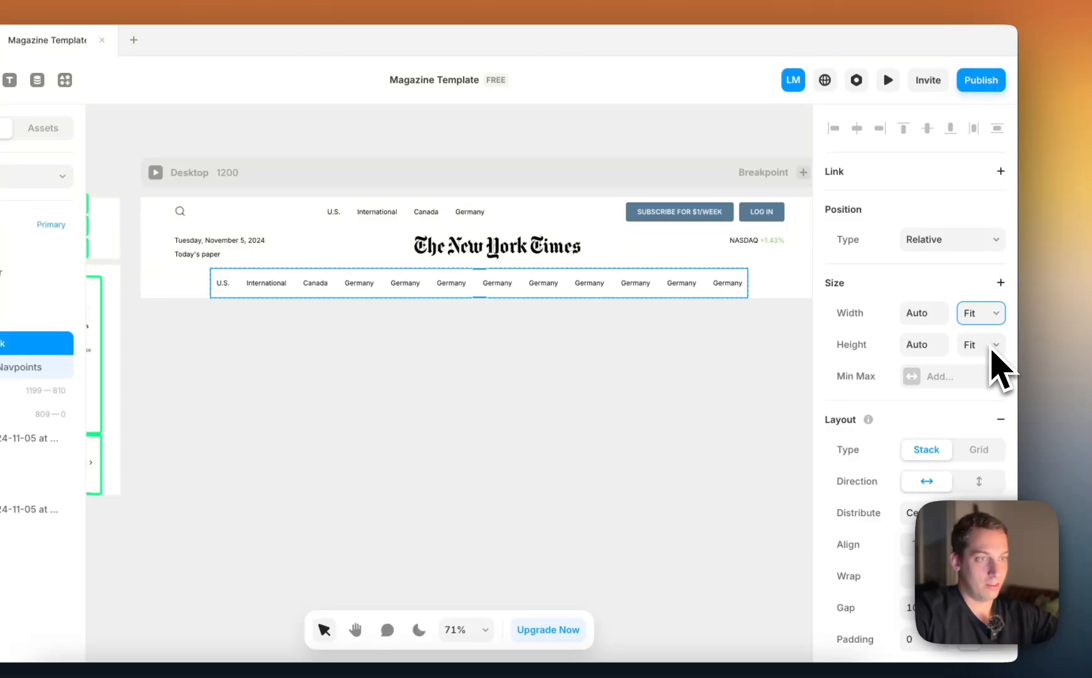
{"action": "left_click", "coordinate": [996, 345]}
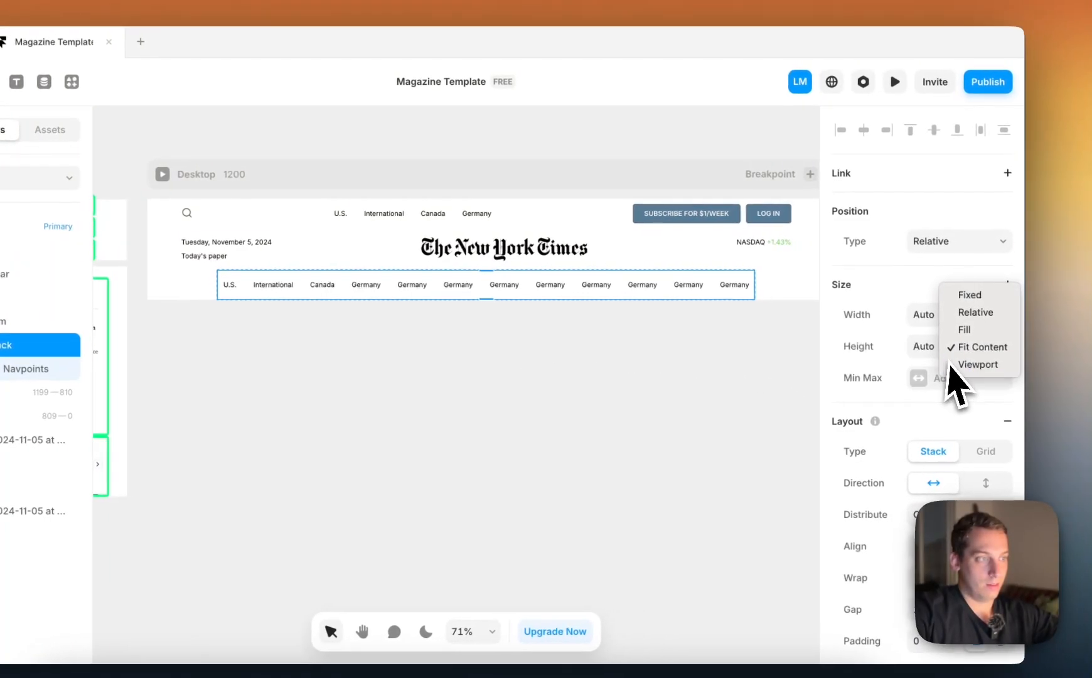
{"action": "left_click", "coordinate": [908, 351]}
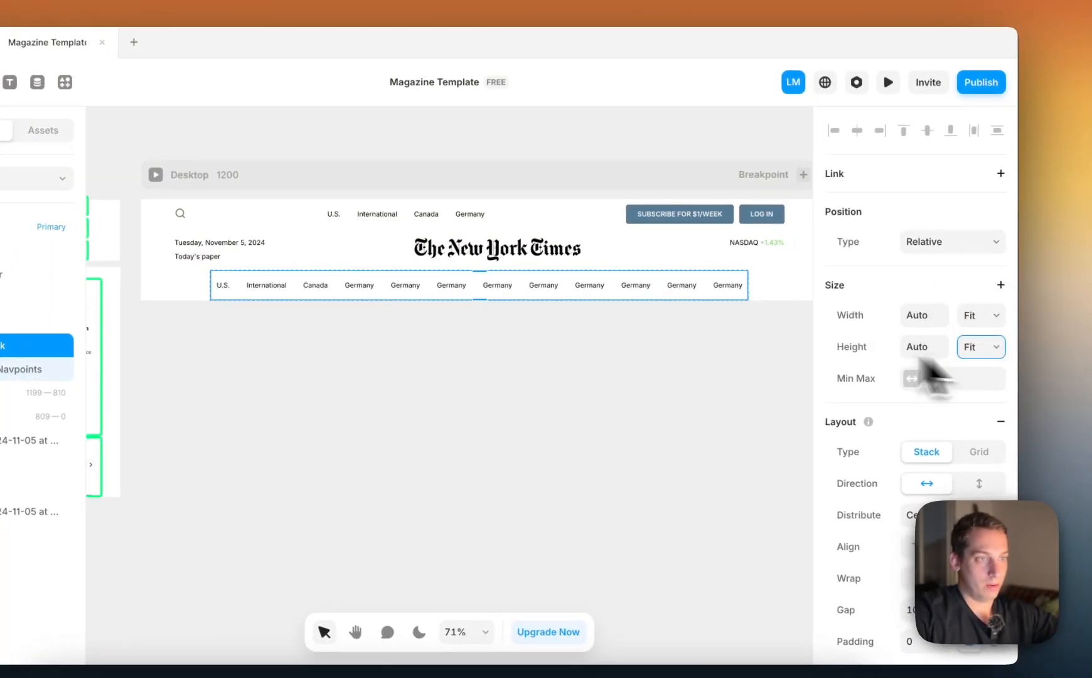
{"action": "left_click", "coordinate": [716, 333]}
Give the new stack around Navpoints a solid #222222 border on the bottom only, with the other sides at 0
{"action": "scroll", "coordinate": [550, 299], "scroll_direction": "up", "scroll_amount": 2}
{"action": "scroll", "coordinate": [550, 299], "scroll_direction": "up", "scroll_amount": 2}
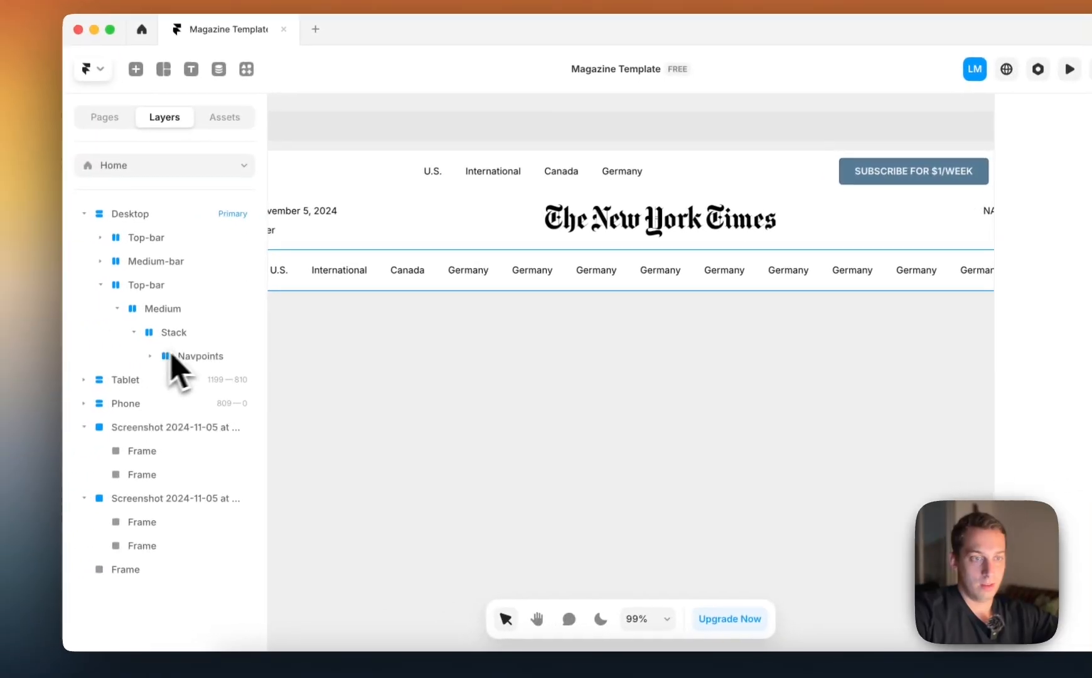
{"action": "left_click", "coordinate": [8, 369]}
{"action": "left_click", "coordinate": [2, 346]}
{"action": "scroll", "coordinate": [926, 372], "scroll_direction": "down", "scroll_amount": 5}
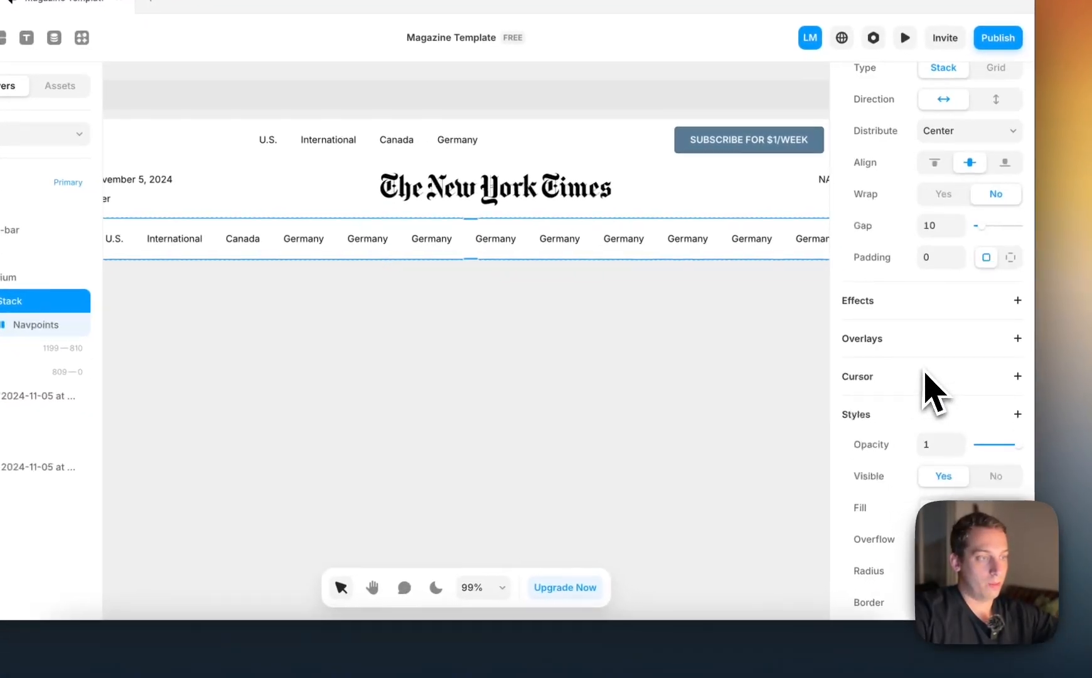
{"action": "scroll", "coordinate": [928, 416], "scroll_direction": "down", "scroll_amount": 1}
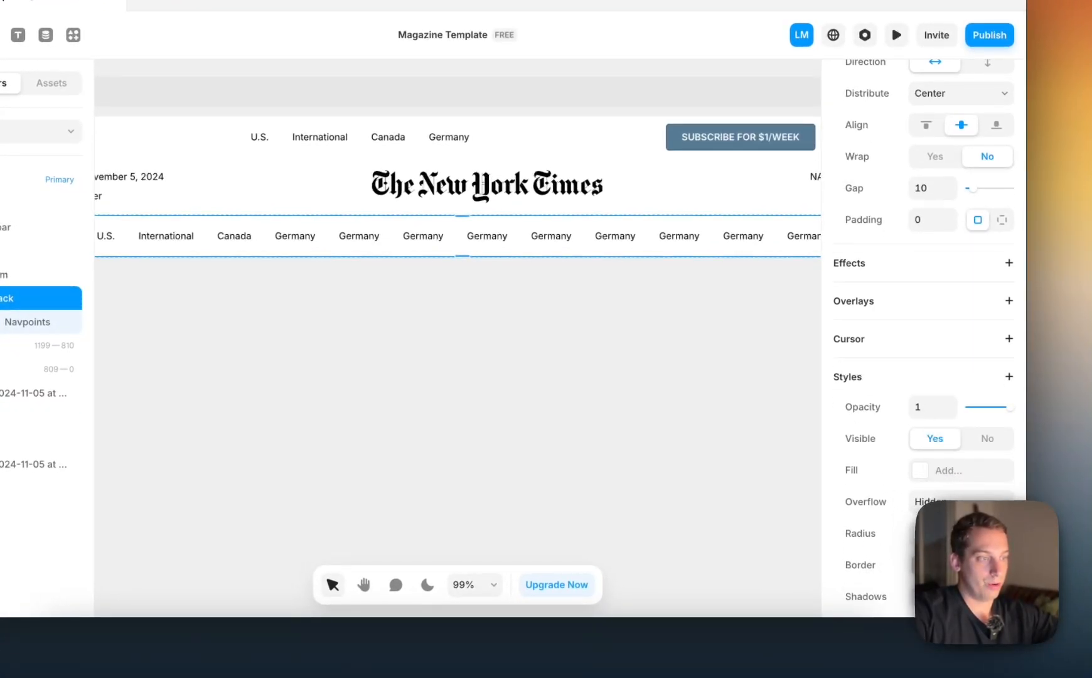
{"action": "left_click", "coordinate": [918, 564]}
{"action": "left_click", "coordinate": [785, 554]}
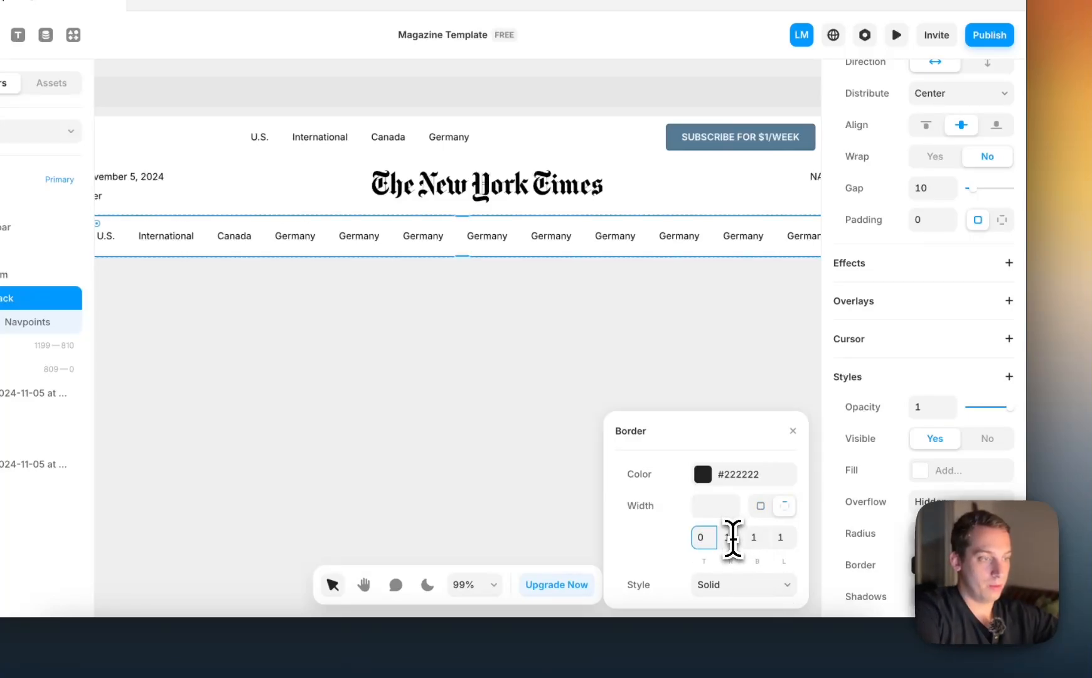
{"action": "left_click", "coordinate": [785, 538]}
{"action": "type", "text": "0"}
{"action": "left_click", "coordinate": [741, 359]}
{"action": "scroll", "coordinate": [741, 359], "scroll_direction": "down", "scroll_amount": 3}
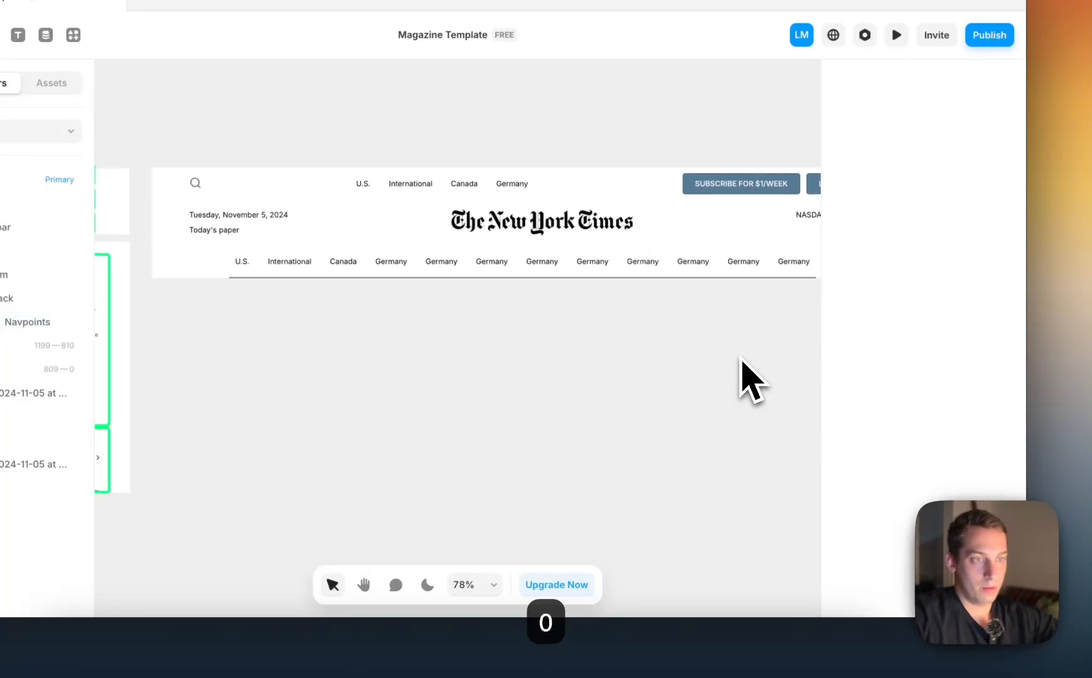
Set the bottom padding of the stack around Navpoints to 5, keeping the other sides at 0
{"action": "scroll", "coordinate": [741, 359], "scroll_direction": "left", "scroll_amount": 1}
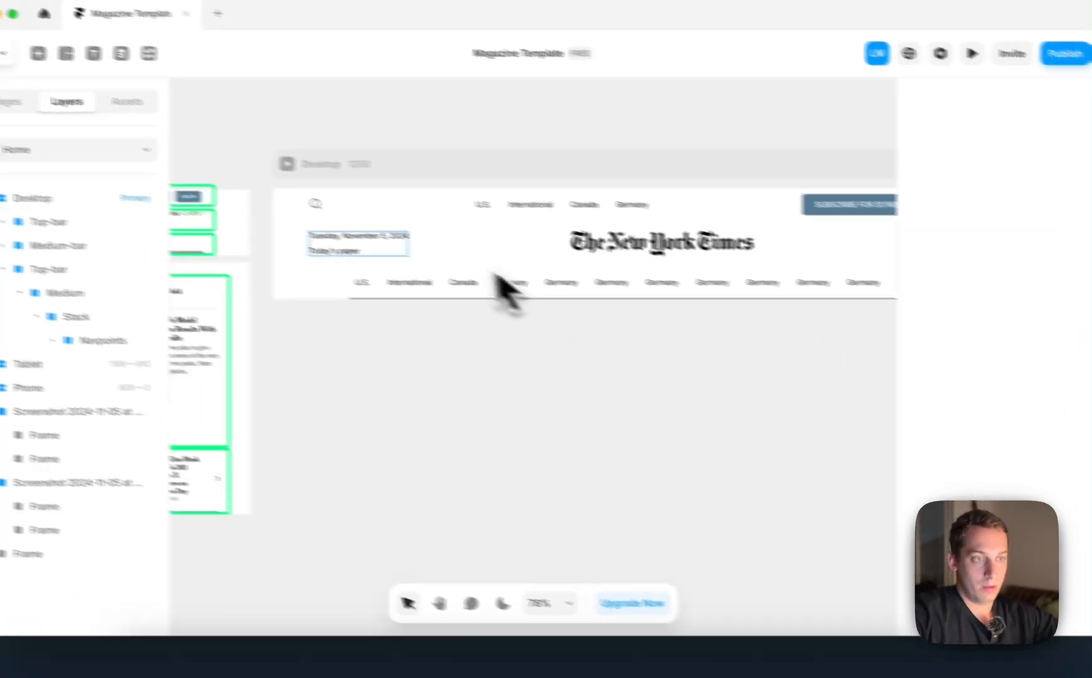
{"action": "left_click", "coordinate": [379, 290]}
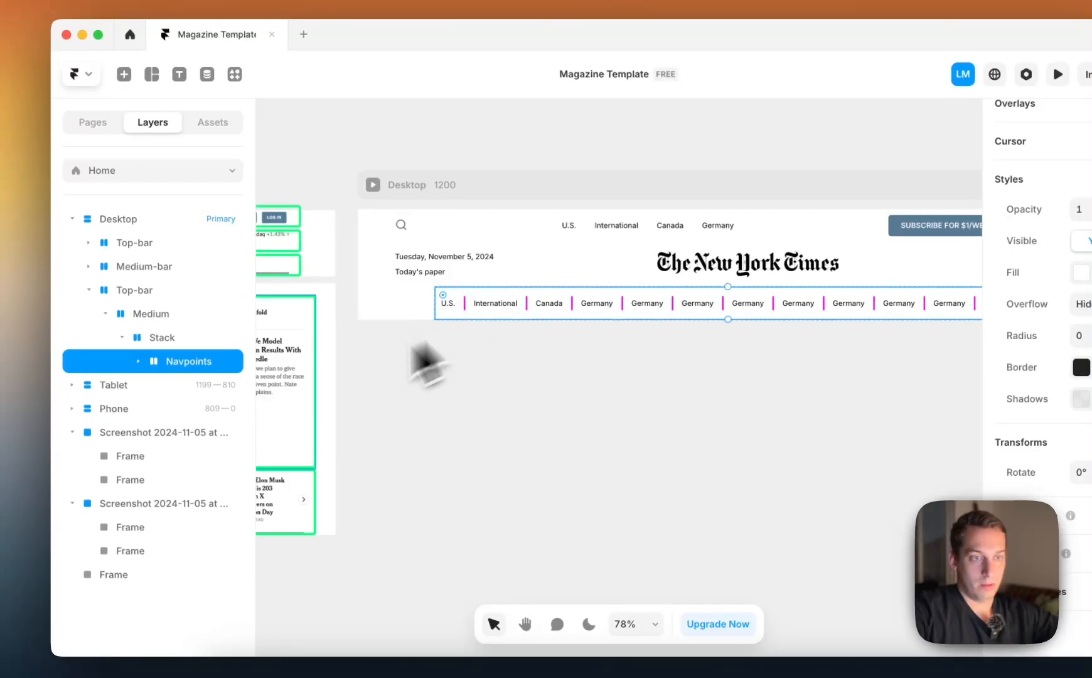
{"action": "left_click", "coordinate": [162, 337]}
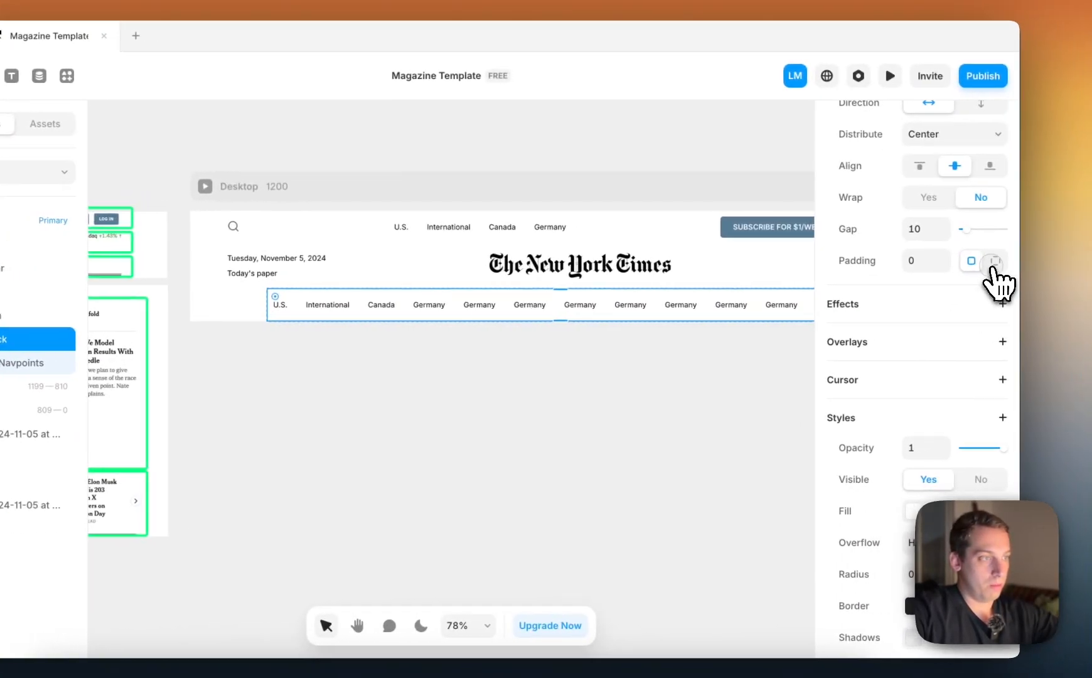
{"action": "left_click", "coordinate": [1091, 259]}
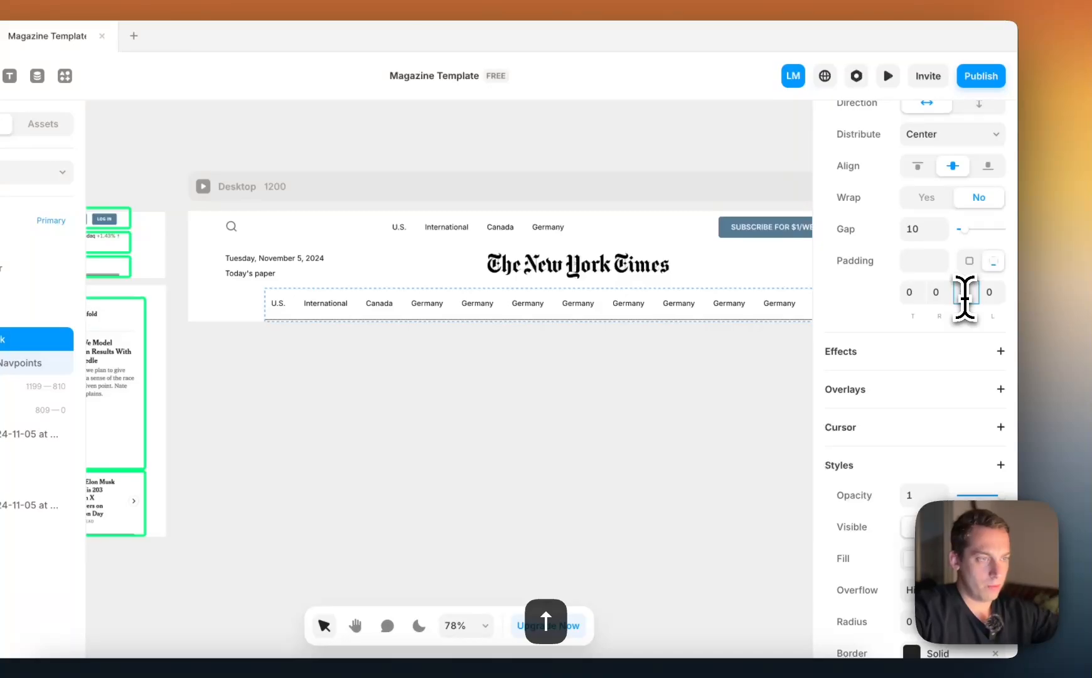
{"action": "left_click", "coordinate": [771, 378]}
Set the height of the third row's Top-bar stack to Fit Content
{"action": "scroll", "coordinate": [739, 359], "scroll_direction": "up", "scroll_amount": 10}
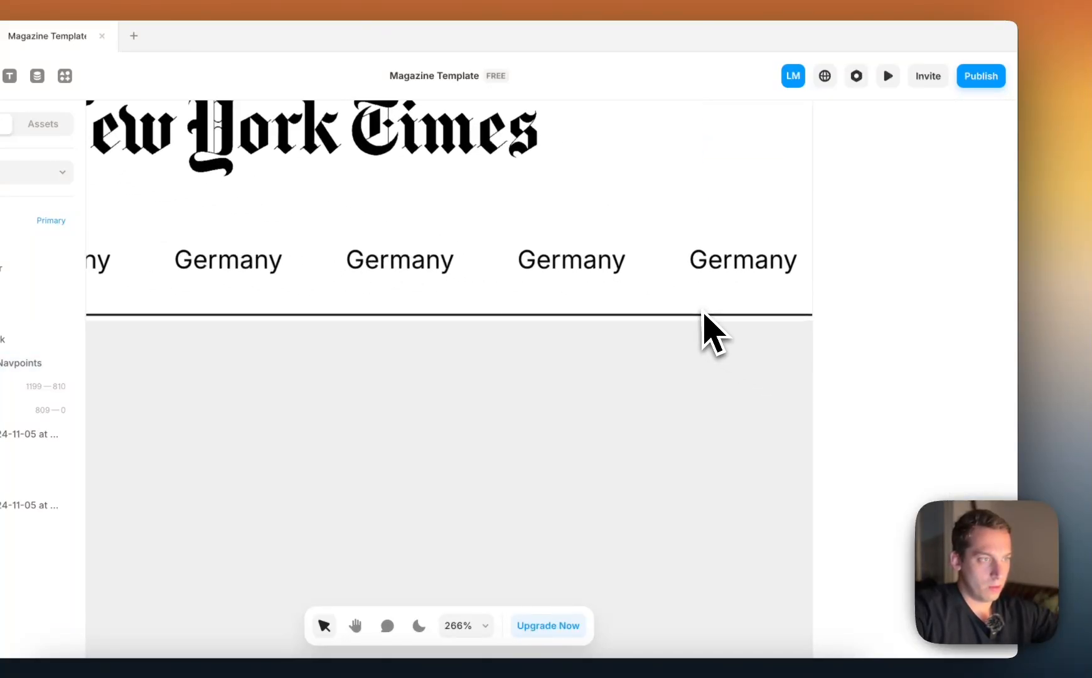
{"action": "left_click", "coordinate": [698, 320]}
{"action": "scroll", "coordinate": [697, 323], "scroll_direction": "down", "scroll_amount": 5}
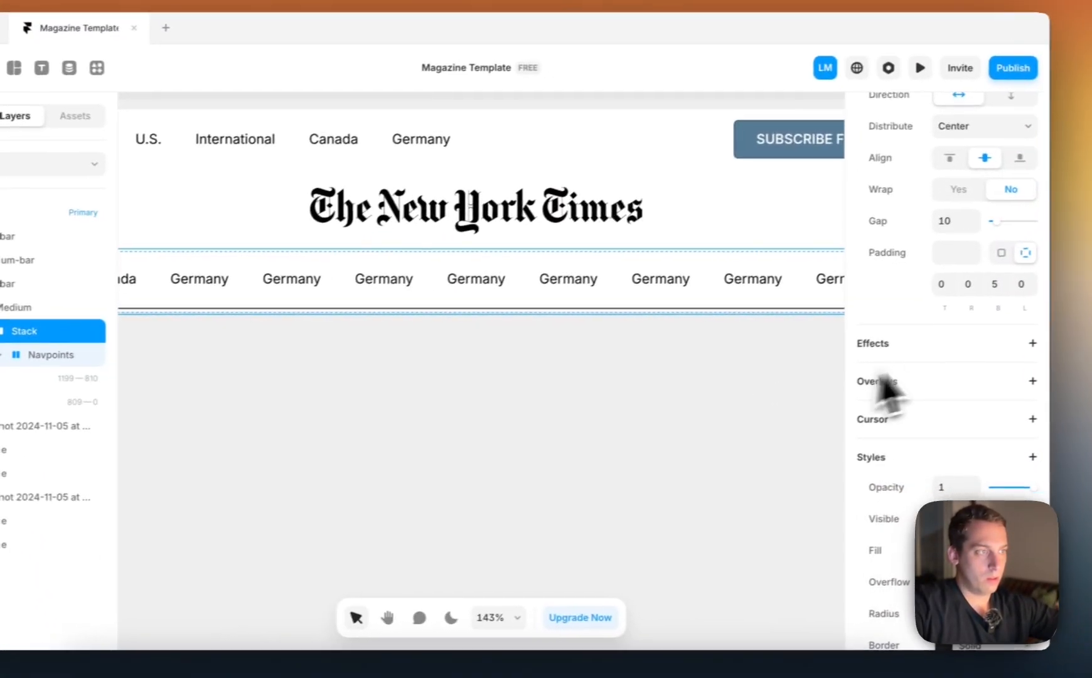
{"action": "scroll", "coordinate": [945, 377], "scroll_direction": "up", "scroll_amount": 4}
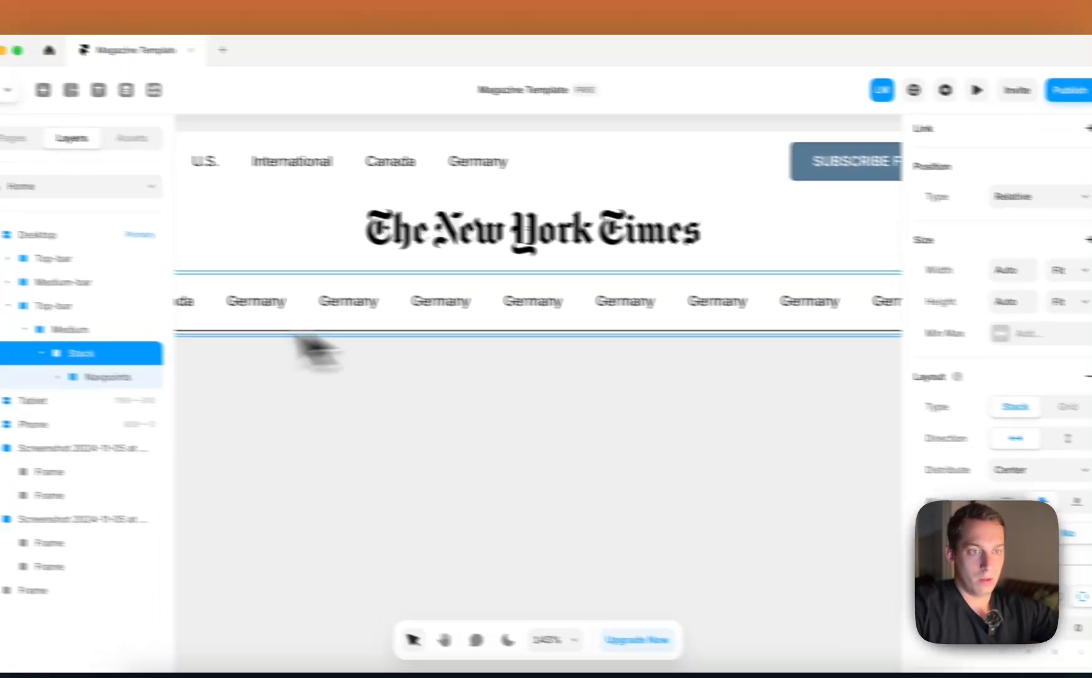
{"action": "left_click", "coordinate": [65, 319]}
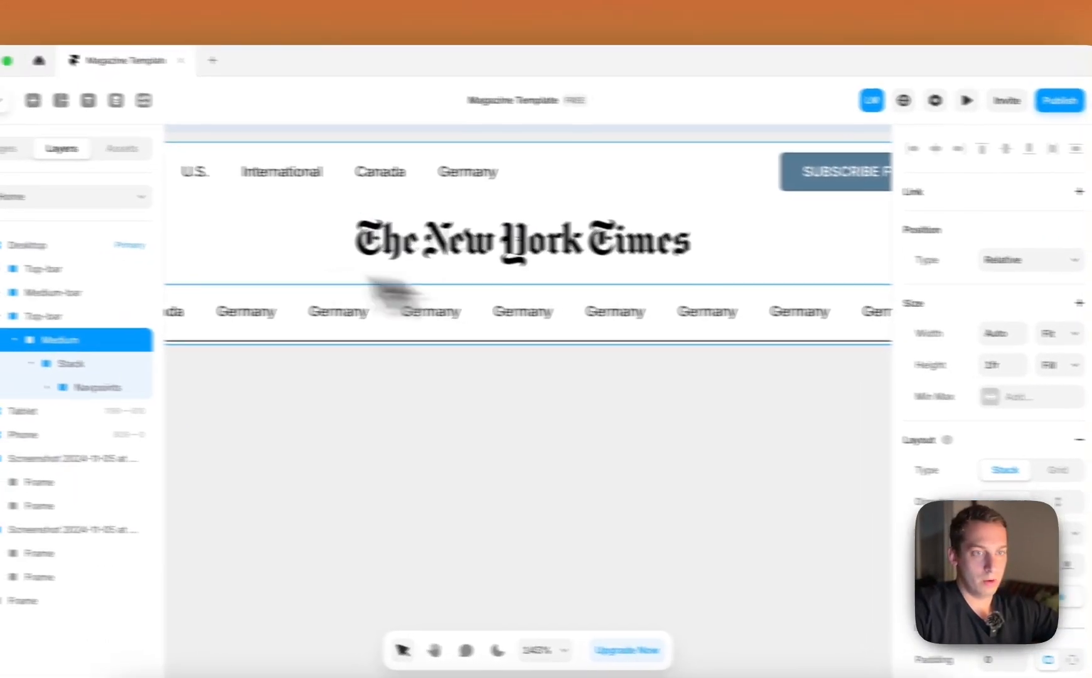
{"action": "left_click", "coordinate": [76, 316]}
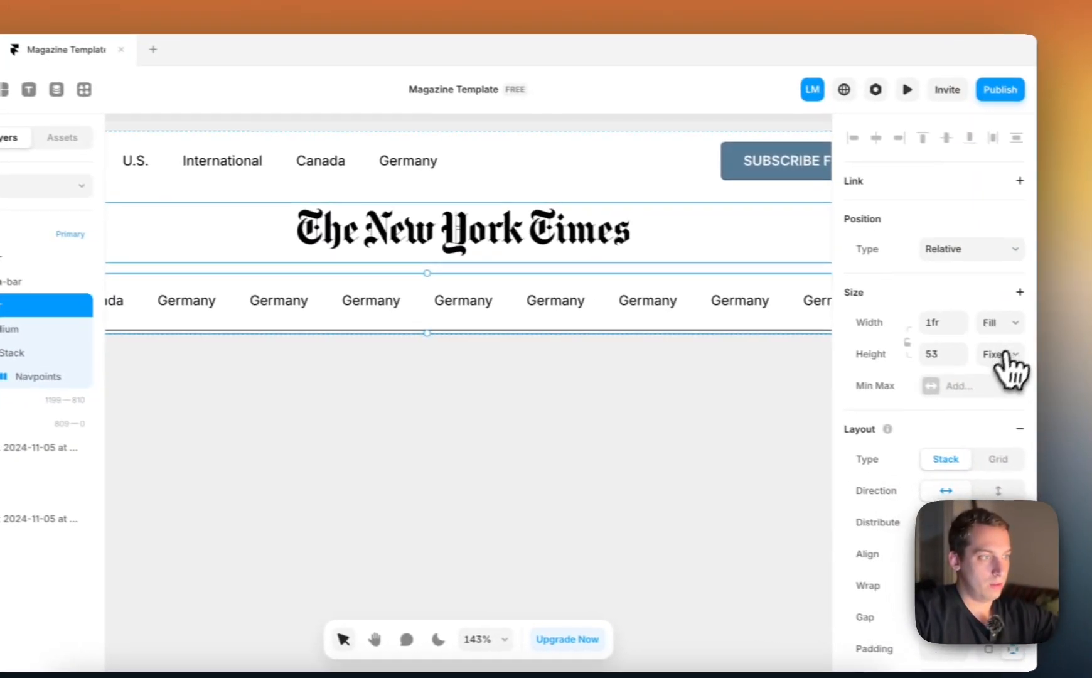
{"action": "left_click", "coordinate": [1004, 354]}
{"action": "left_click", "coordinate": [996, 409]}
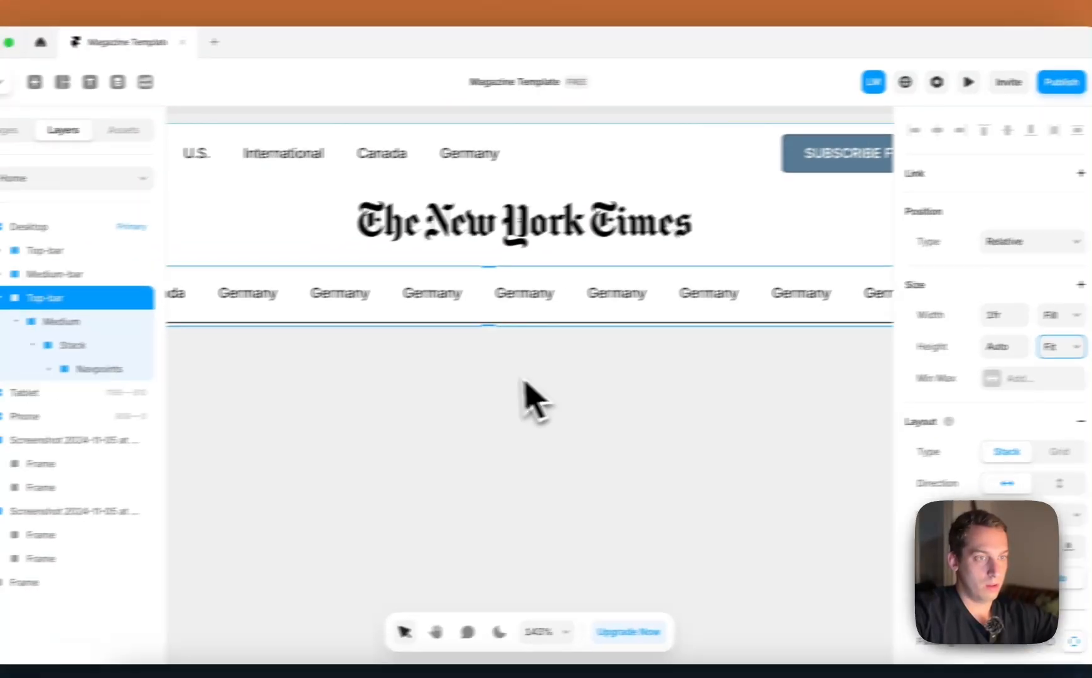
{"action": "left_click", "coordinate": [447, 399]}
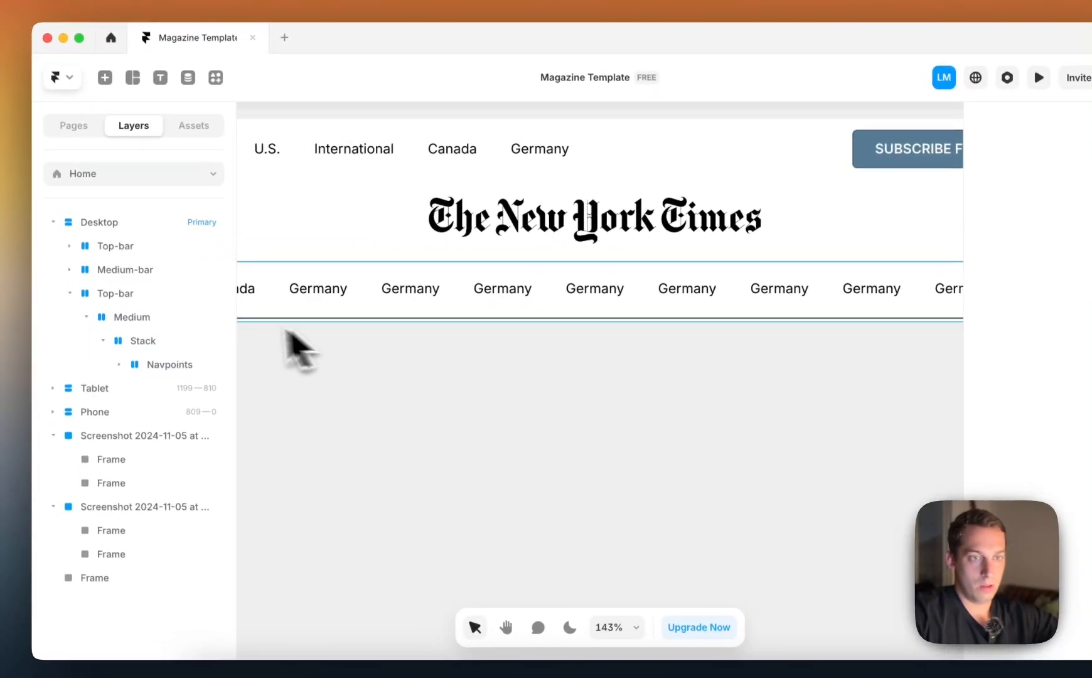
Rename the third row's Top-bar layer as Bottom-bar
{"action": "left_click", "coordinate": [148, 295]}
{"action": "double_click", "coordinate": [112, 295]}
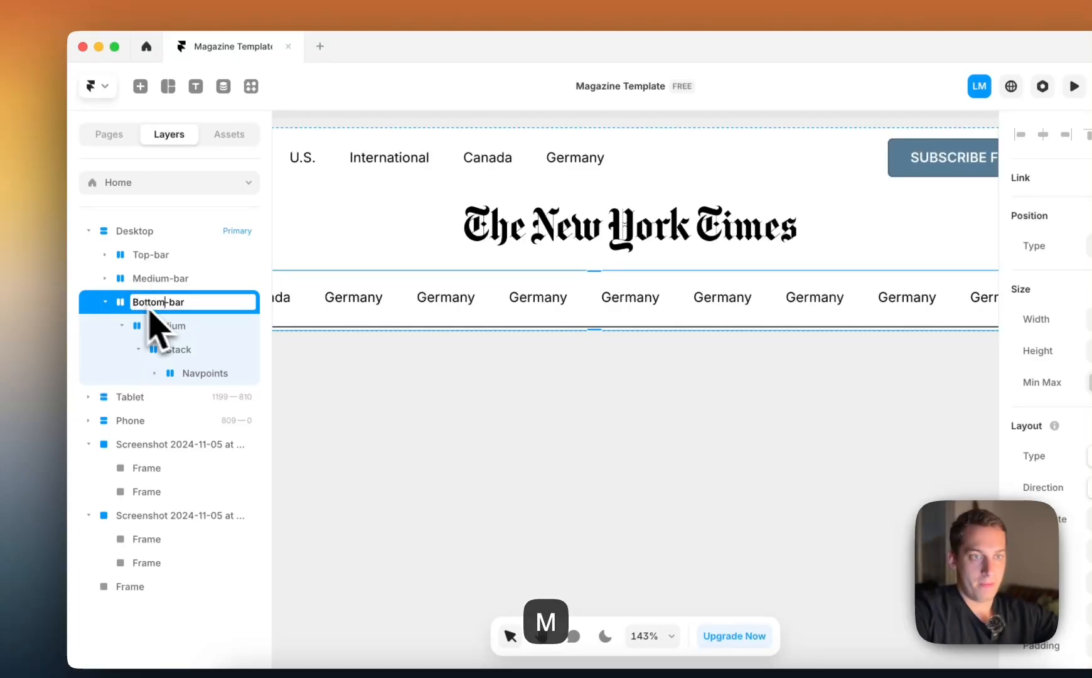
{"action": "left_click", "coordinate": [297, 351]}
{"action": "scroll", "coordinate": [298, 351], "scroll_direction": "left", "scroll_amount": 5}
{"action": "left_click", "coordinate": [299, 334]}
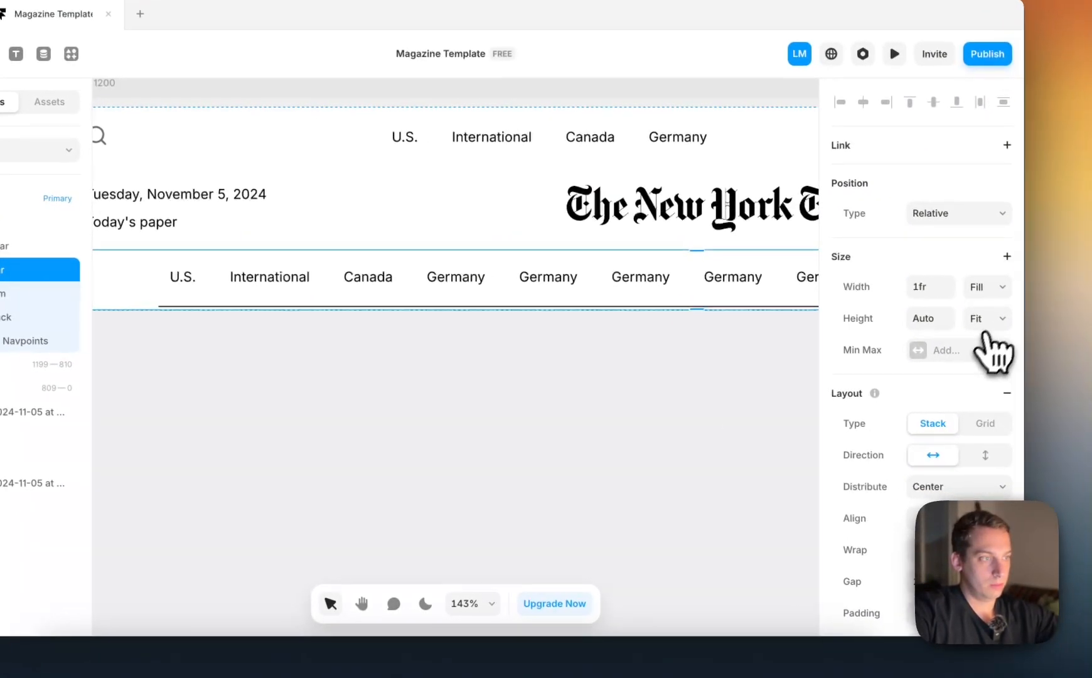
Set the height of the Medium stack inside Bottom-bar to Fit Content
{"action": "left_click", "coordinate": [989, 318]}
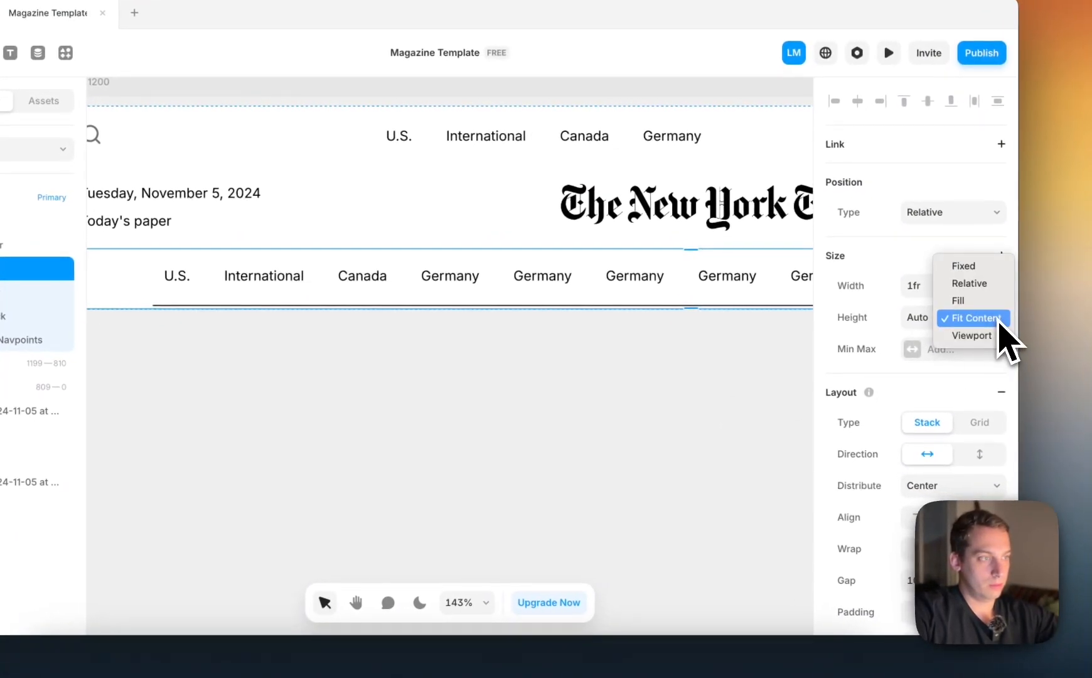
{"action": "left_click", "coordinate": [992, 336]}
{"action": "left_click", "coordinate": [54, 292]}
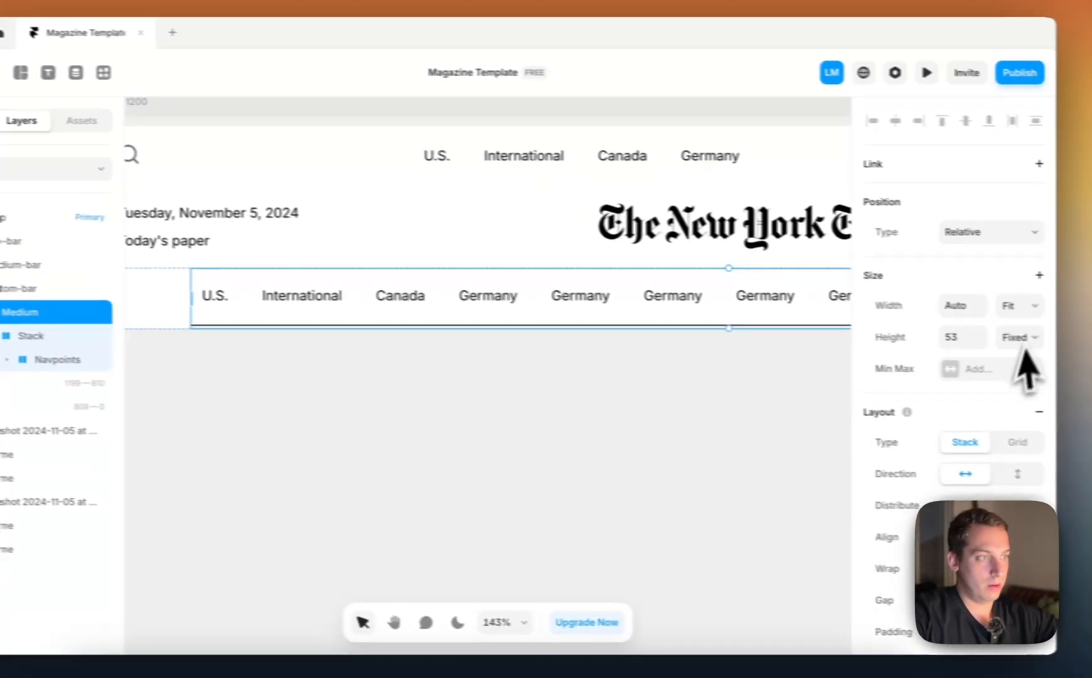
{"action": "left_click", "coordinate": [1019, 338]}
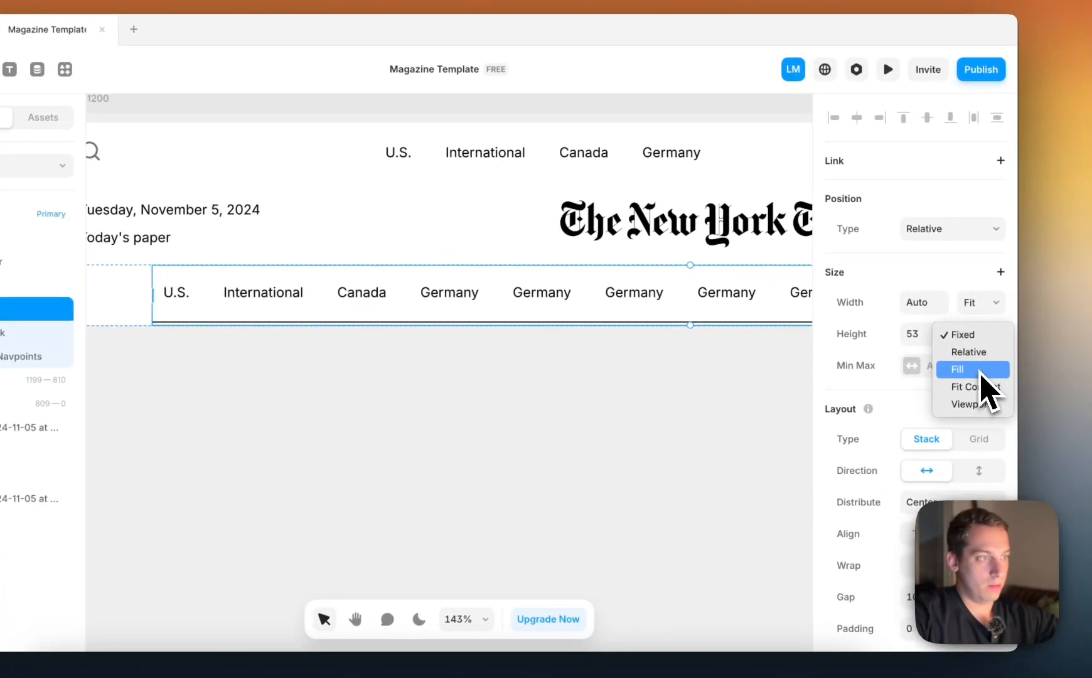
{"action": "key", "text": "Escape"}
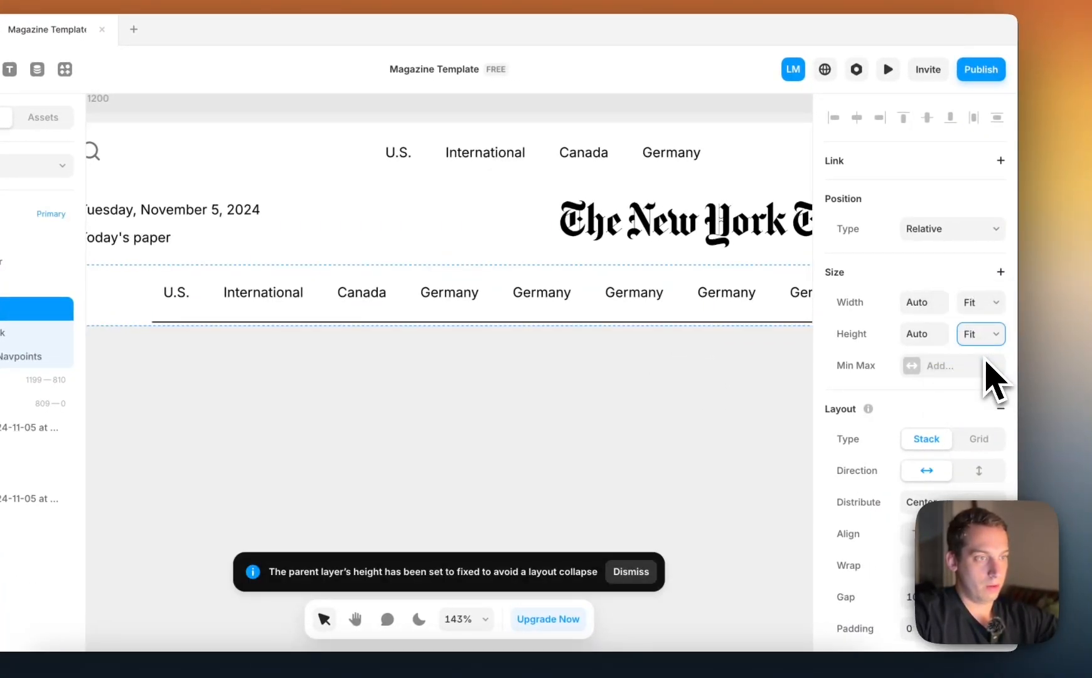
{"action": "left_click", "coordinate": [187, 328]}
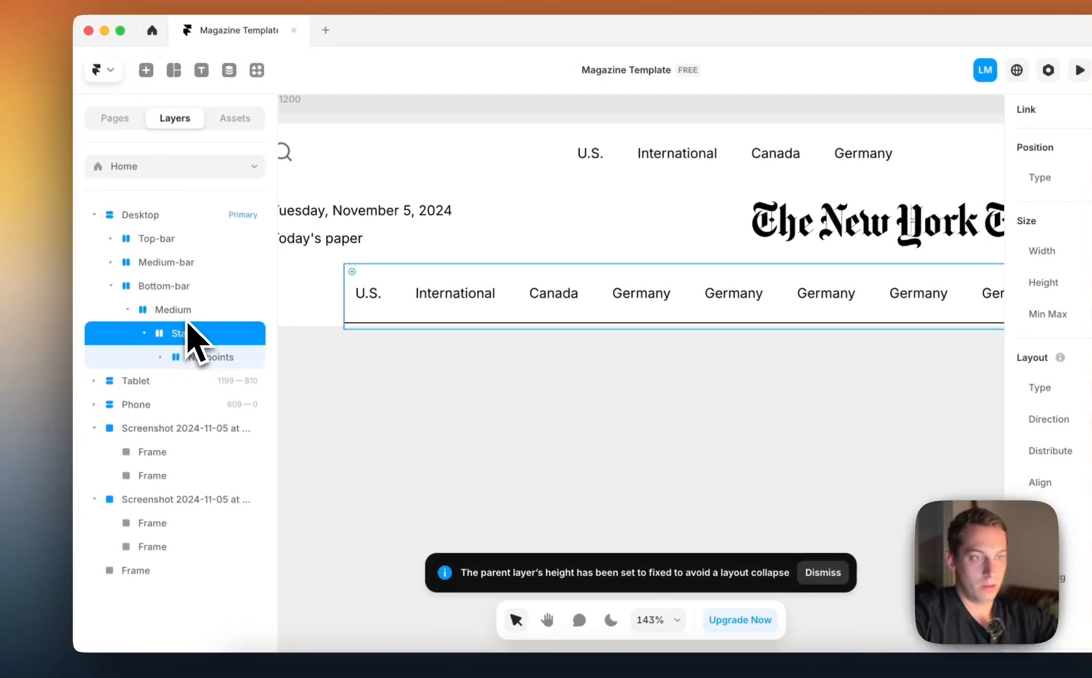
Set the height of the Navpoints group inside Bottom-bar to Fit Content
{"action": "left_click", "coordinate": [193, 356]}
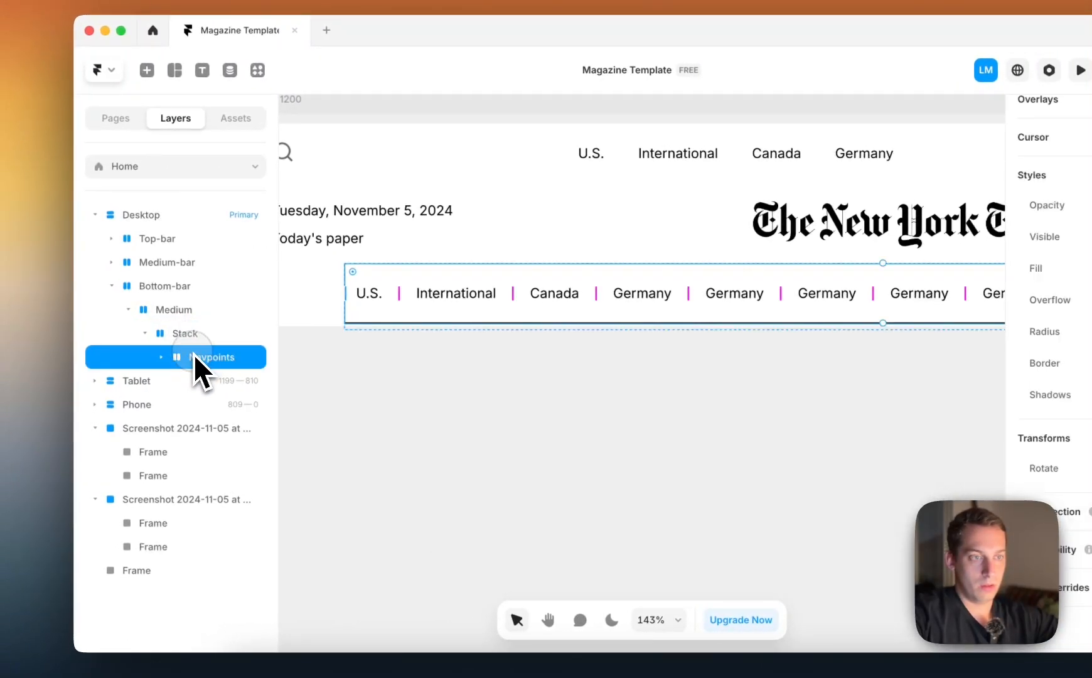
{"action": "left_click", "coordinate": [170, 358]}
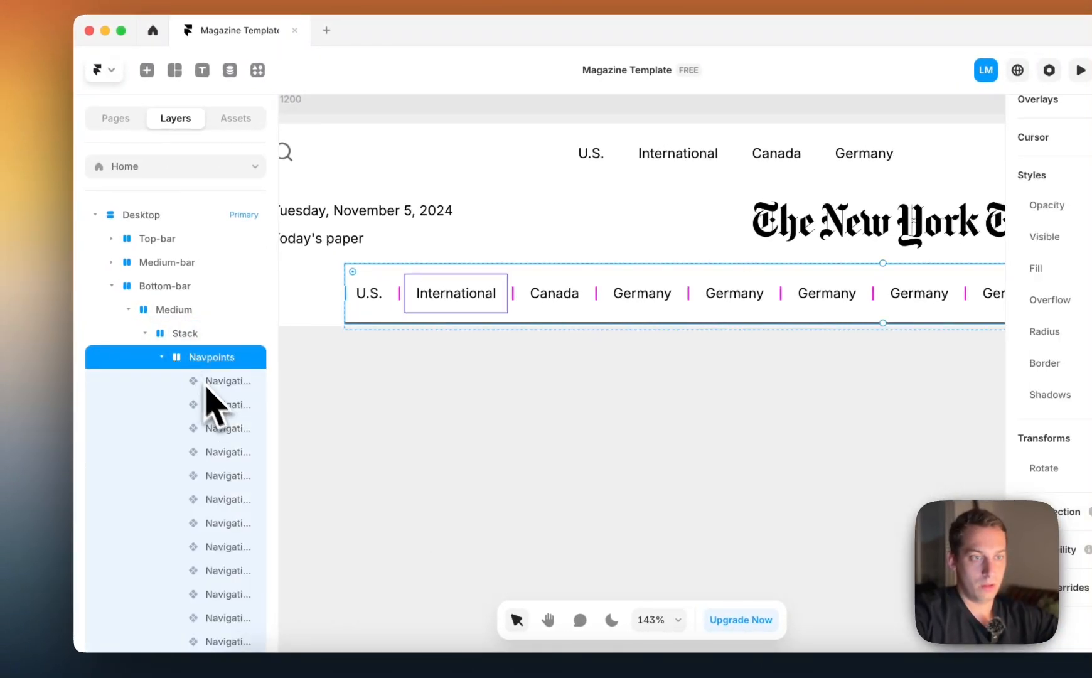
{"action": "left_click", "coordinate": [161, 357]}
{"action": "scroll", "coordinate": [1019, 276], "scroll_direction": "up", "scroll_amount": 10}
{"action": "left_click", "coordinate": [994, 349]}
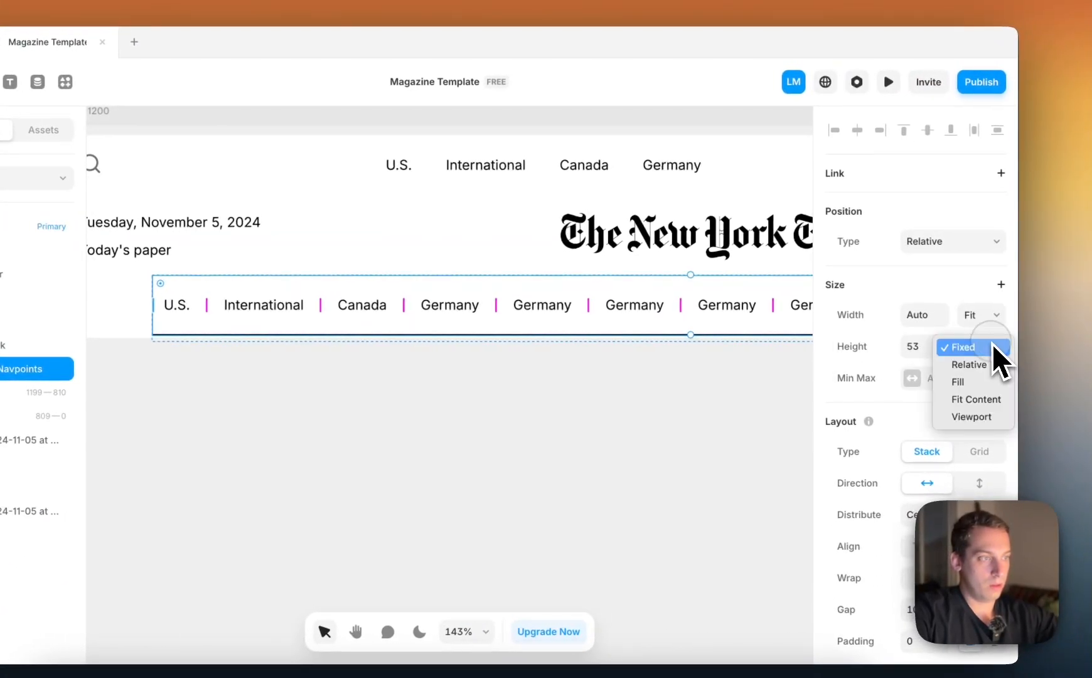
{"action": "left_click", "coordinate": [977, 401]}
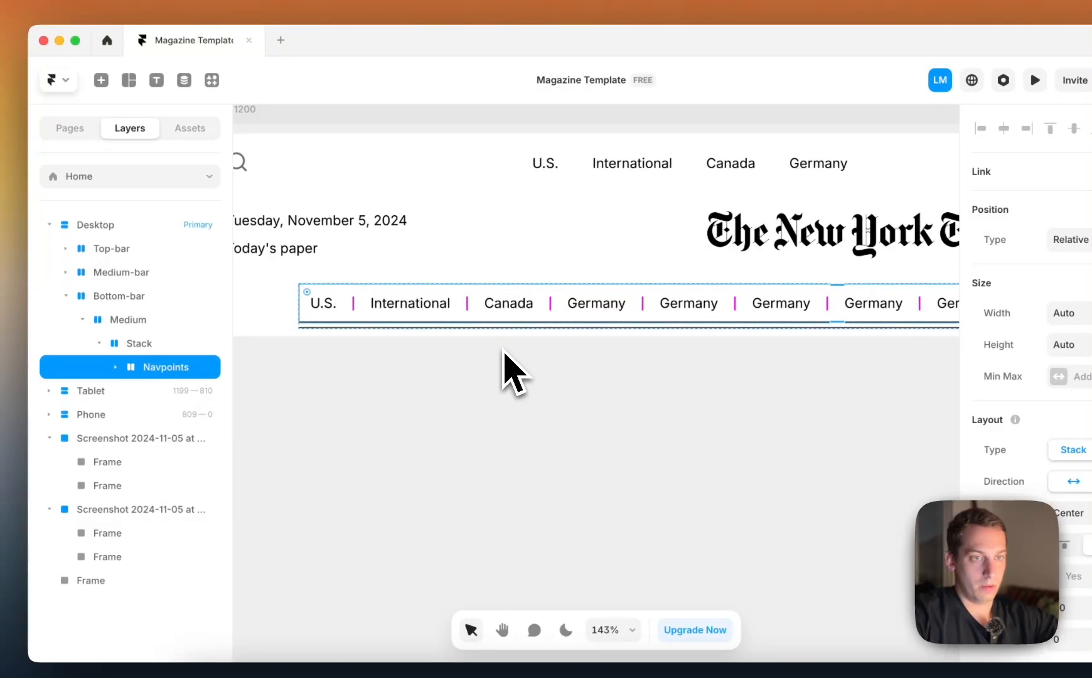
Rename the stack around Bottom-bar's Navpoints as Outer-outline
{"action": "left_click", "coordinate": [146, 320]}
{"action": "left_click", "coordinate": [148, 344]}
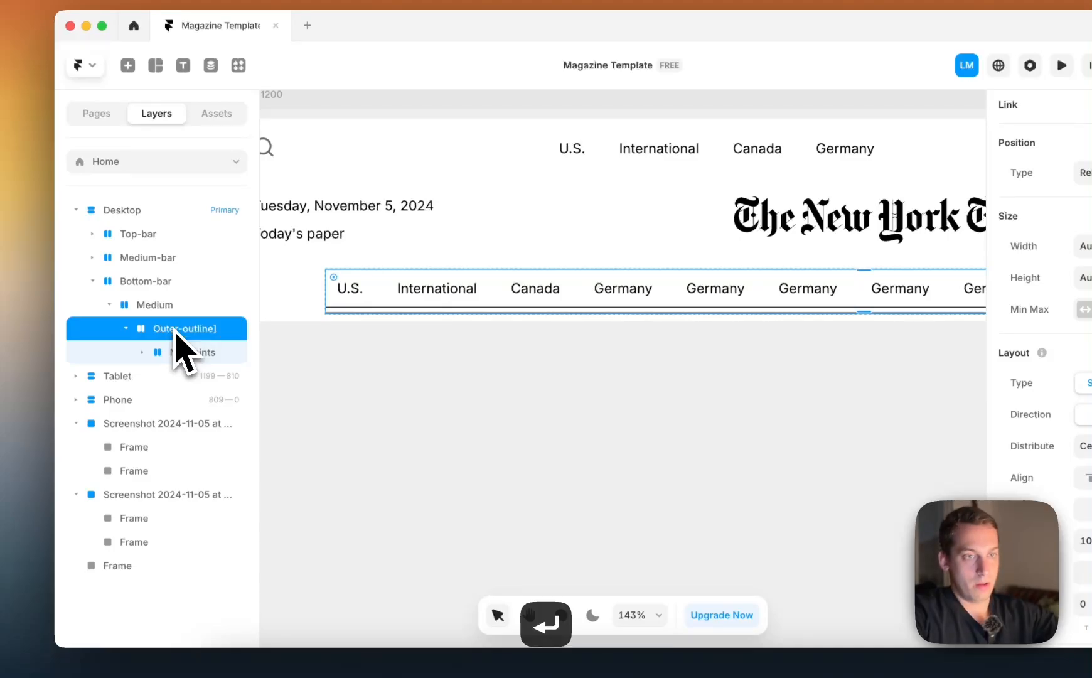
{"action": "double_click", "coordinate": [178, 331]}
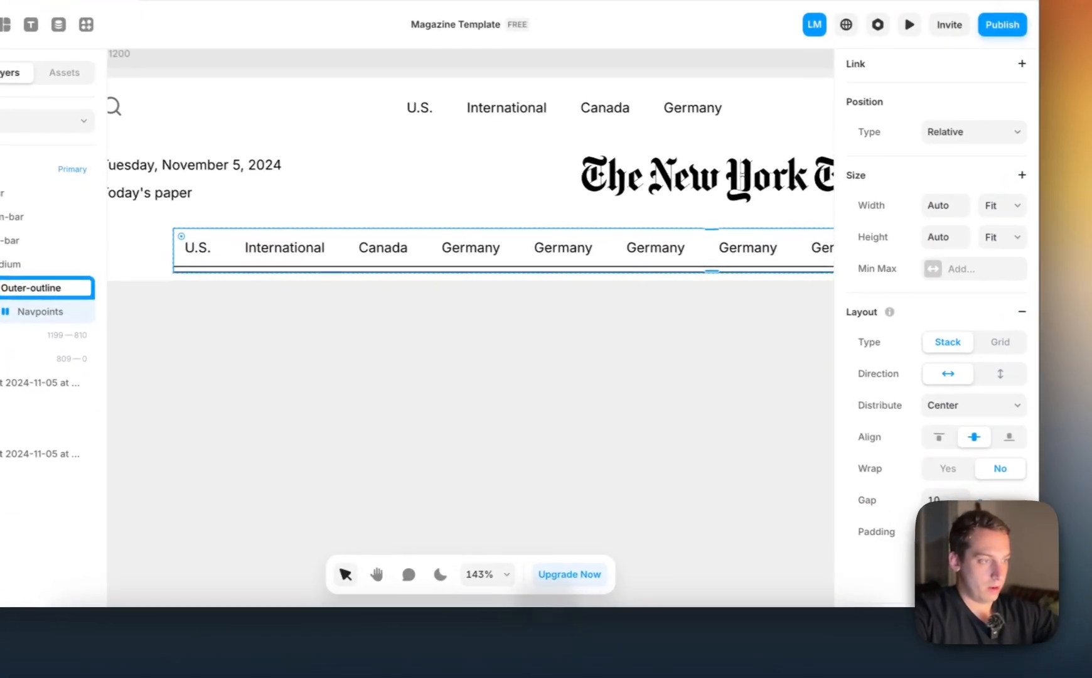
{"action": "key", "text": "Return"}
Reduce the bottom padding of the Outer-outline stack to bring the two bottom lines closer together, and check the header
{"action": "key", "text": "Down"}
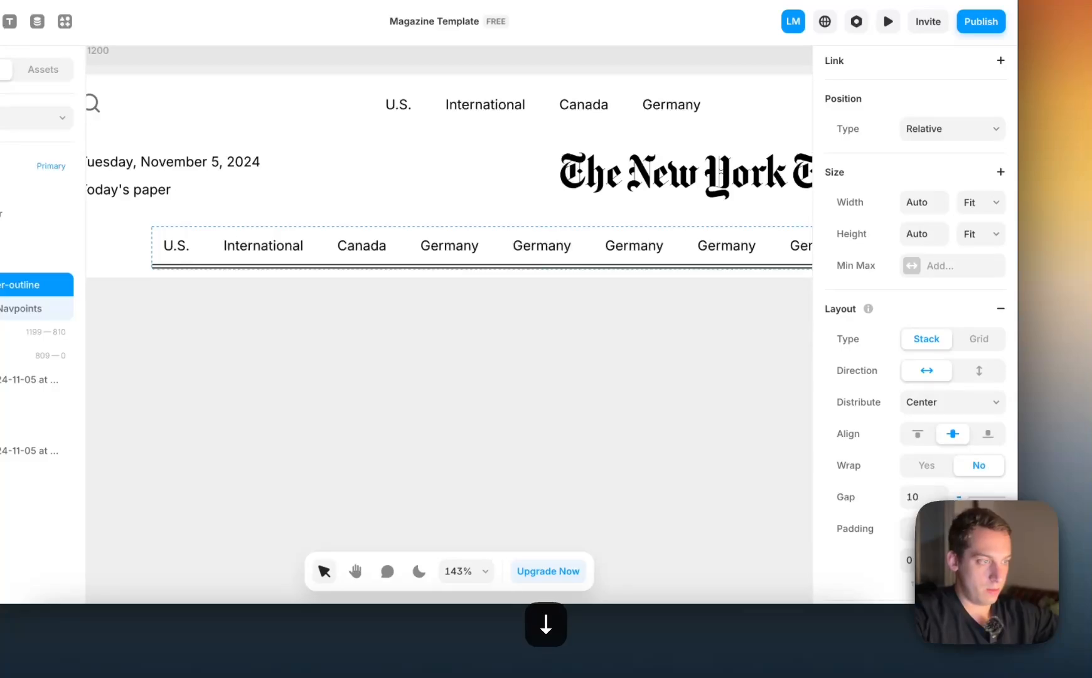
{"action": "left_click", "coordinate": [724, 393]}
{"action": "scroll", "coordinate": [702, 384], "scroll_direction": "down", "scroll_amount": 5}
{"action": "scroll", "coordinate": [702, 384], "scroll_direction": "right", "scroll_amount": 5}
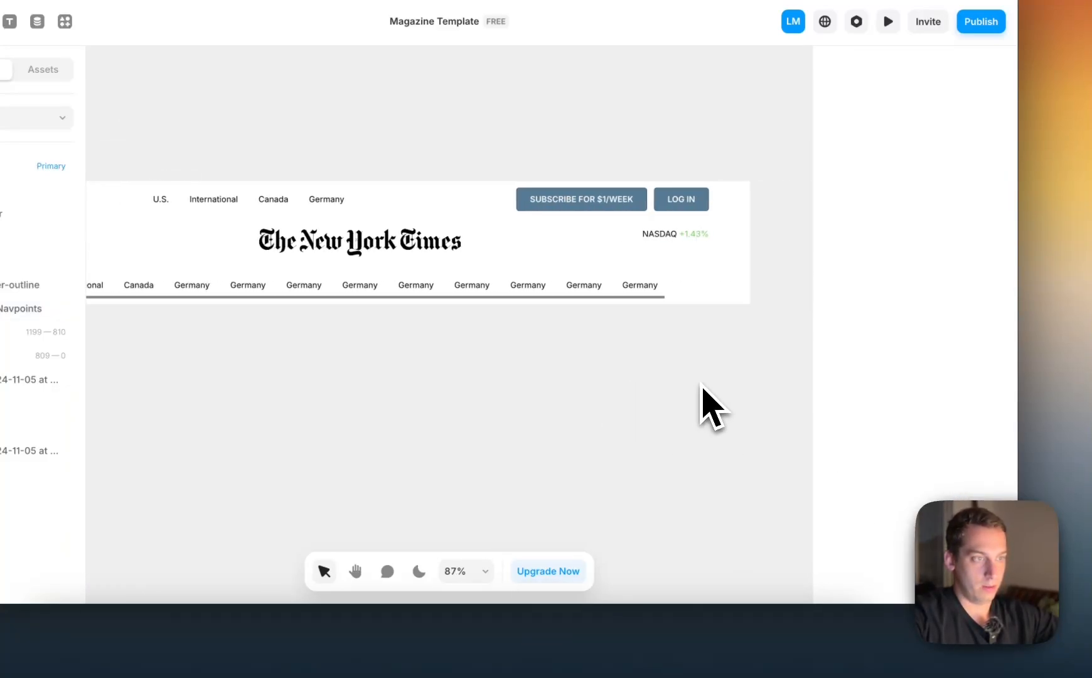
{"action": "scroll", "coordinate": [702, 390], "scroll_direction": "down", "scroll_amount": 6}
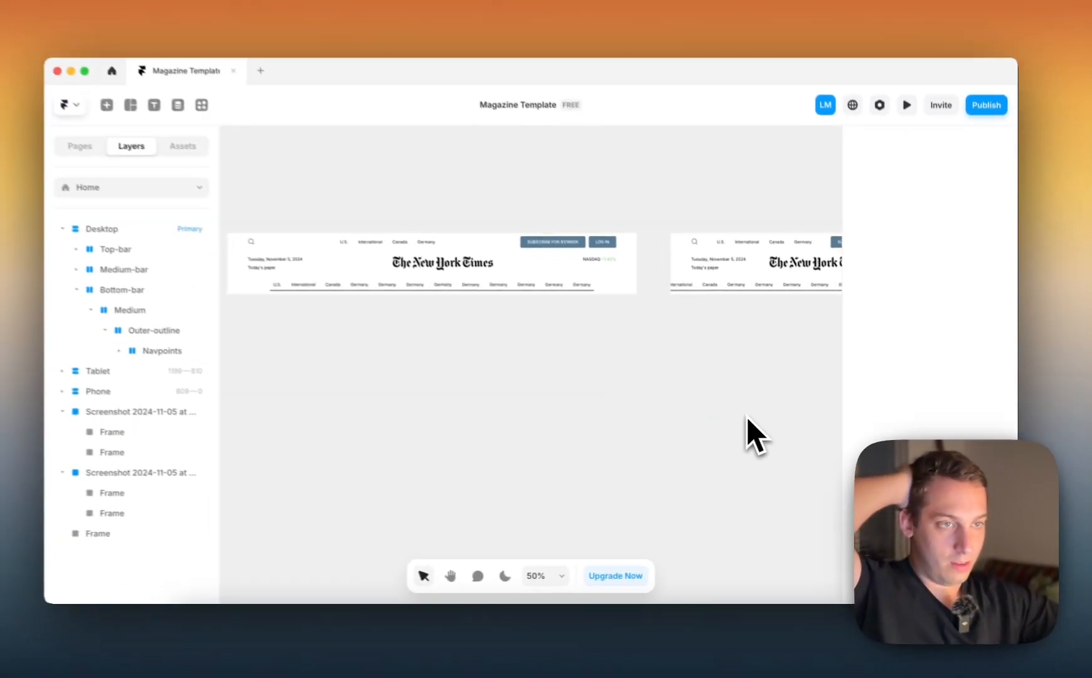
{"action": "scroll", "coordinate": [744, 415], "scroll_direction": "left", "scroll_amount": 2}
{"action": "scroll", "coordinate": [567, 315], "scroll_direction": "up", "scroll_amount": 3}
{"action": "scroll", "coordinate": [567, 315], "scroll_direction": "left", "scroll_amount": 2}
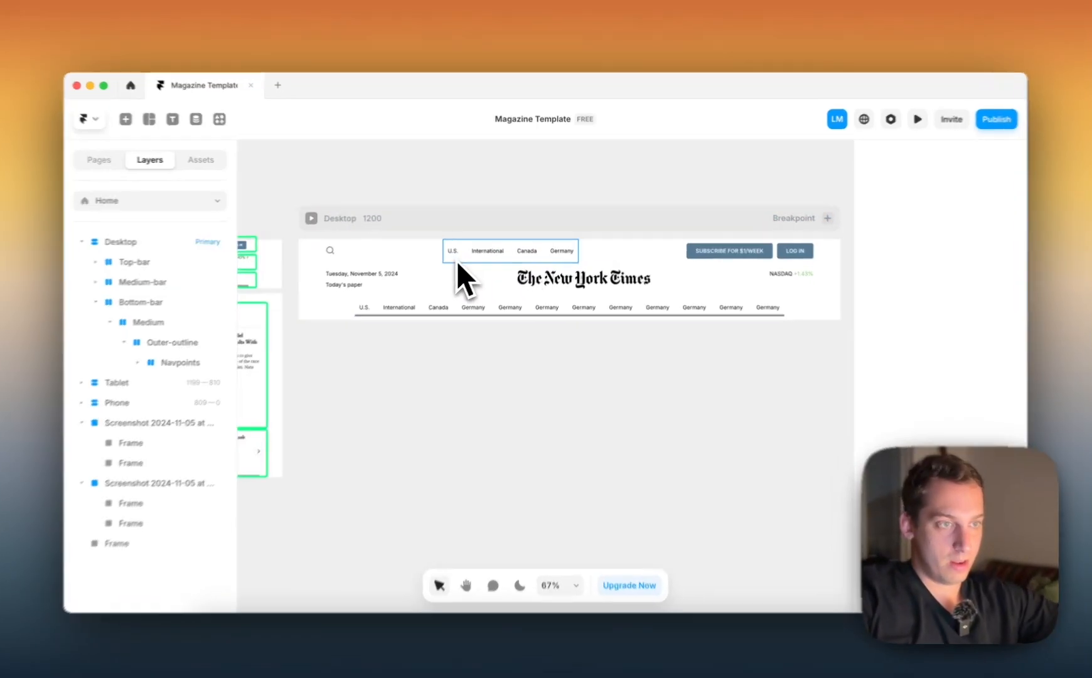
Try to centre the first row's links by setting its Medium stack's width to Fill and trying the End and Center distributions
{"action": "left_click", "coordinate": [458, 261]}
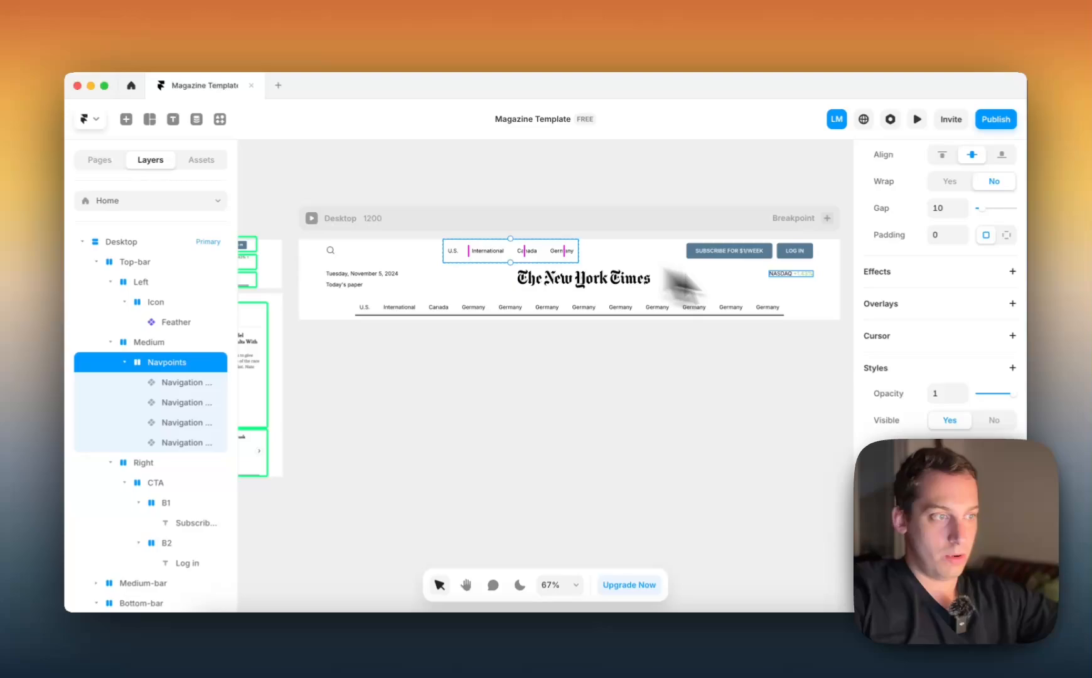
{"action": "scroll", "coordinate": [973, 434], "scroll_direction": "up", "scroll_amount": 4}
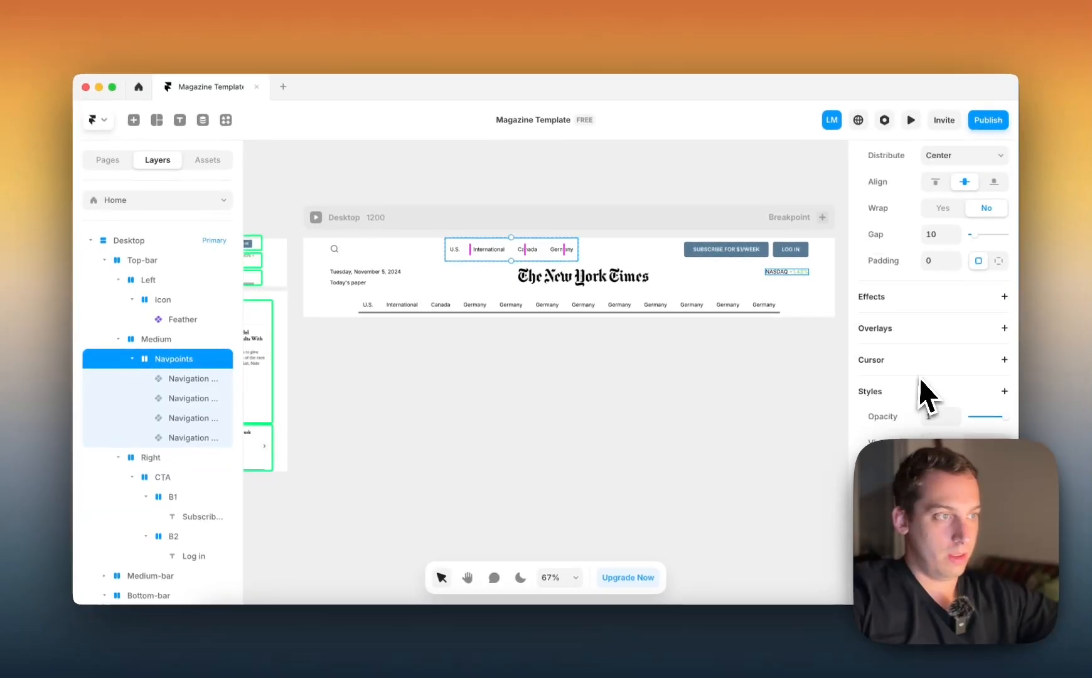
{"action": "left_click", "coordinate": [144, 341]}
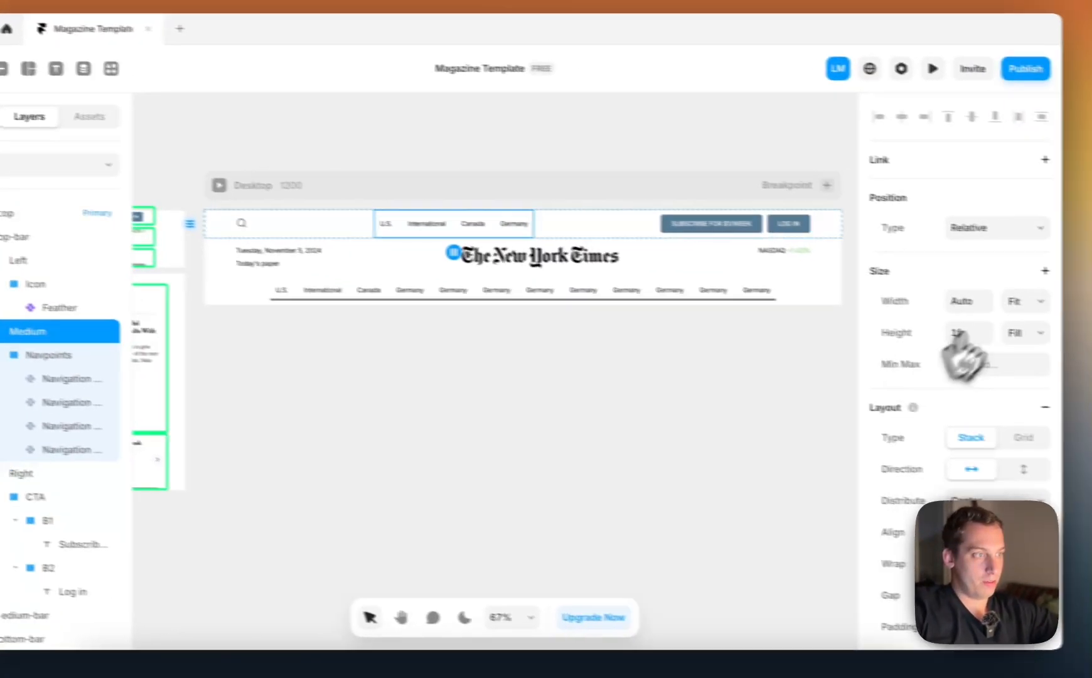
{"action": "left_click", "coordinate": [1027, 301]}
{"action": "left_click", "coordinate": [1016, 283]}
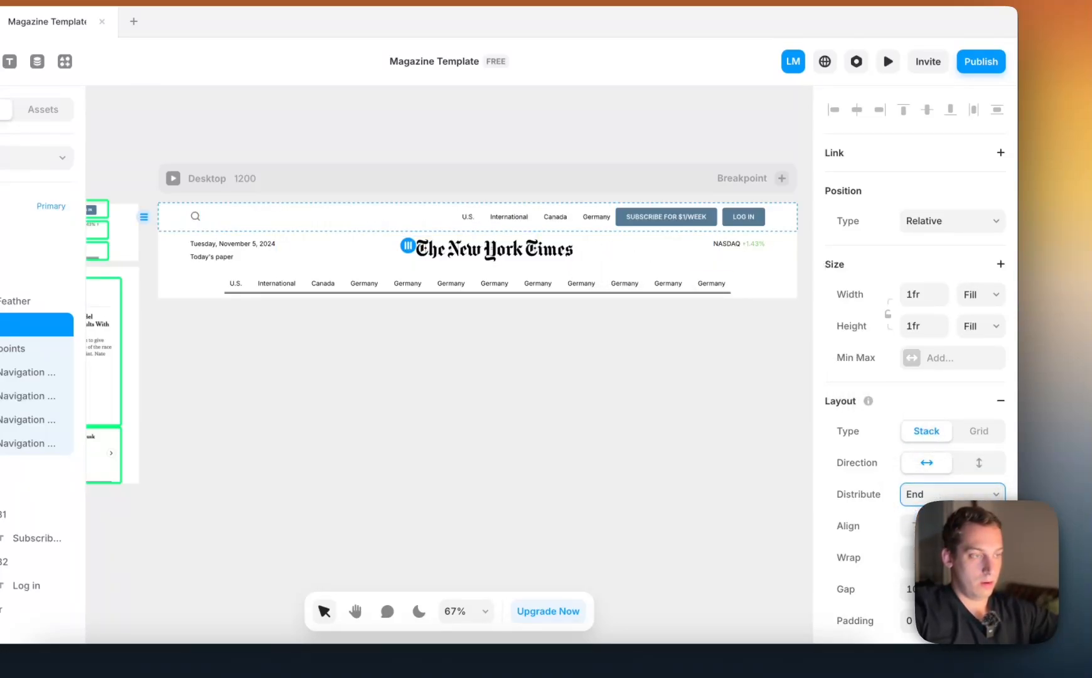
{"action": "left_click", "coordinate": [949, 485]}
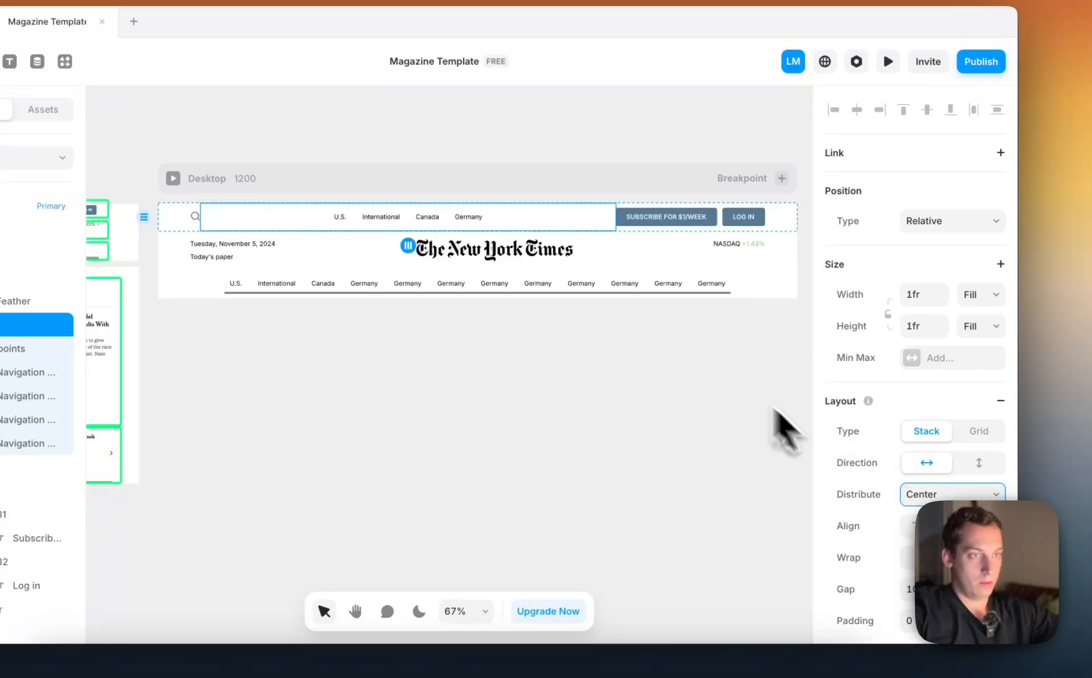
Undo the width and distribution changes on the first row's Medium stack
{"action": "key", "text": "super+z"}
{"action": "key", "text": "super+z"}
{"action": "key", "text": "super+z"}
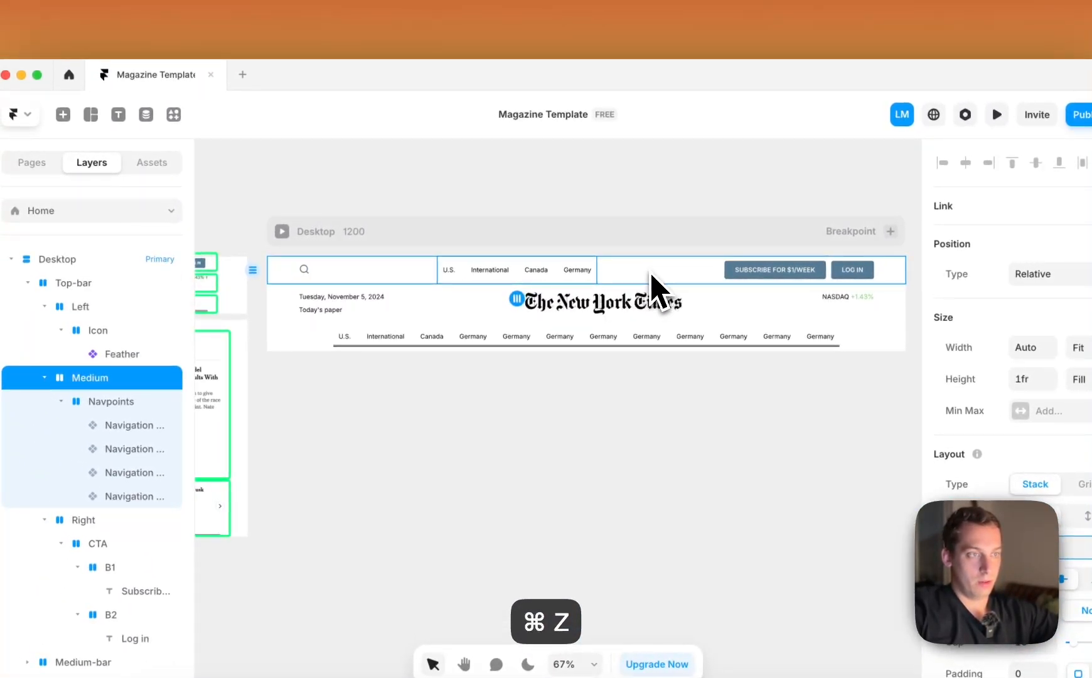
Try a Fill width on both the Left and Medium stacks of the first row's Top-bar, and undo it
{"action": "left_click", "coordinate": [704, 278]}
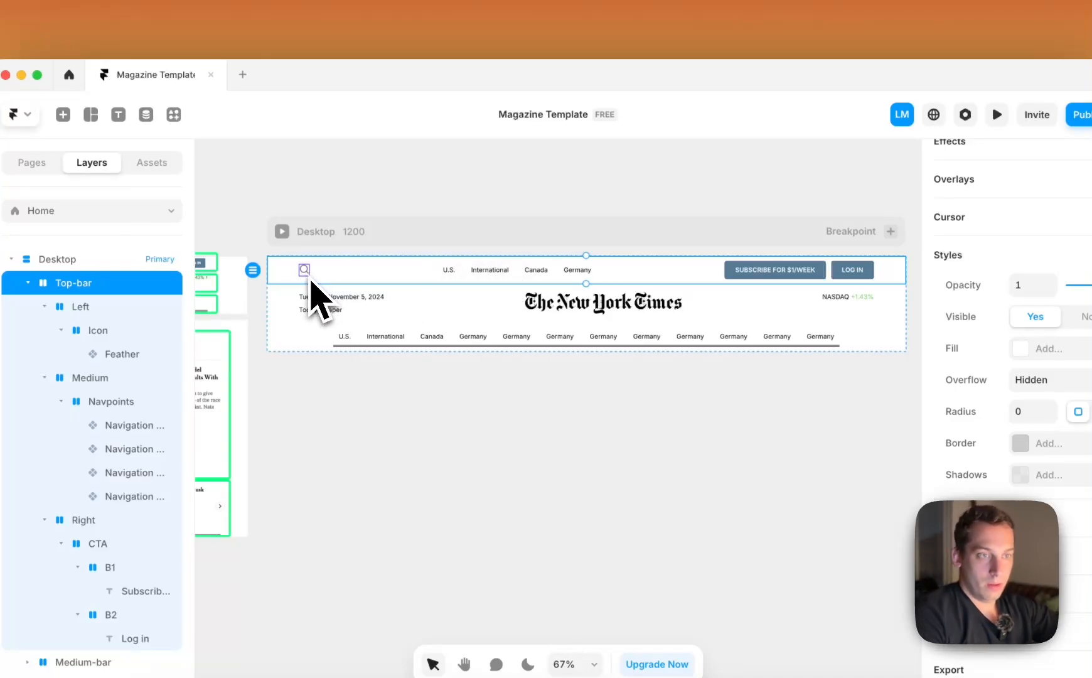
{"action": "left_click", "coordinate": [44, 306]}
{"action": "left_click", "coordinate": [45, 329]}
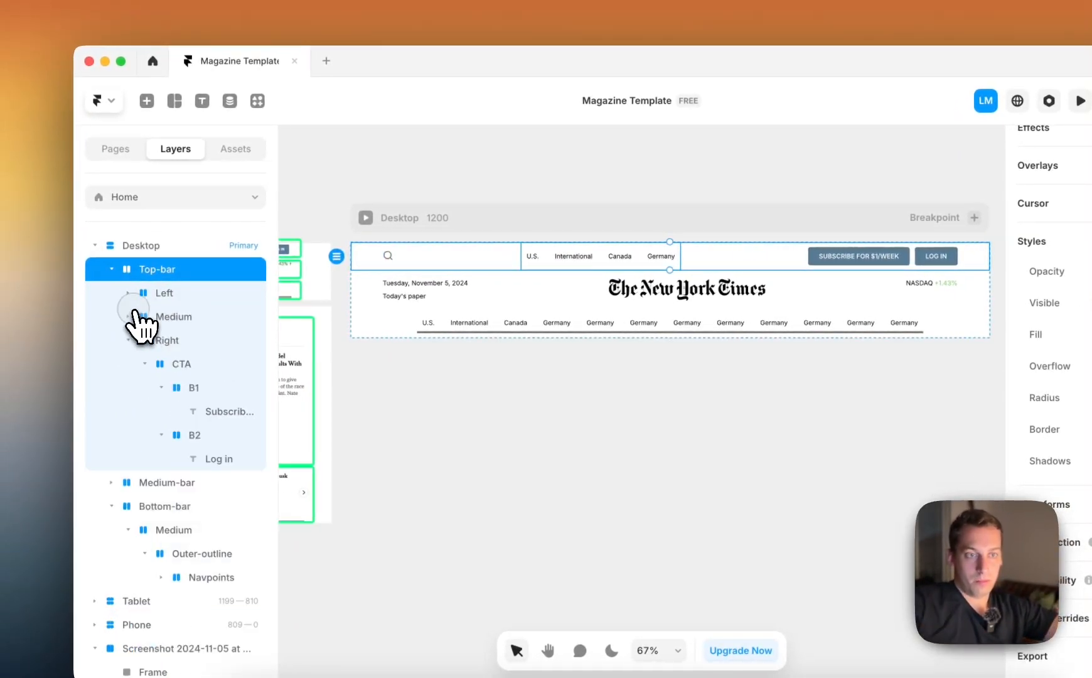
{"action": "left_click", "coordinate": [165, 316]}
{"action": "left_click", "coordinate": [167, 292], "text": "shift"}
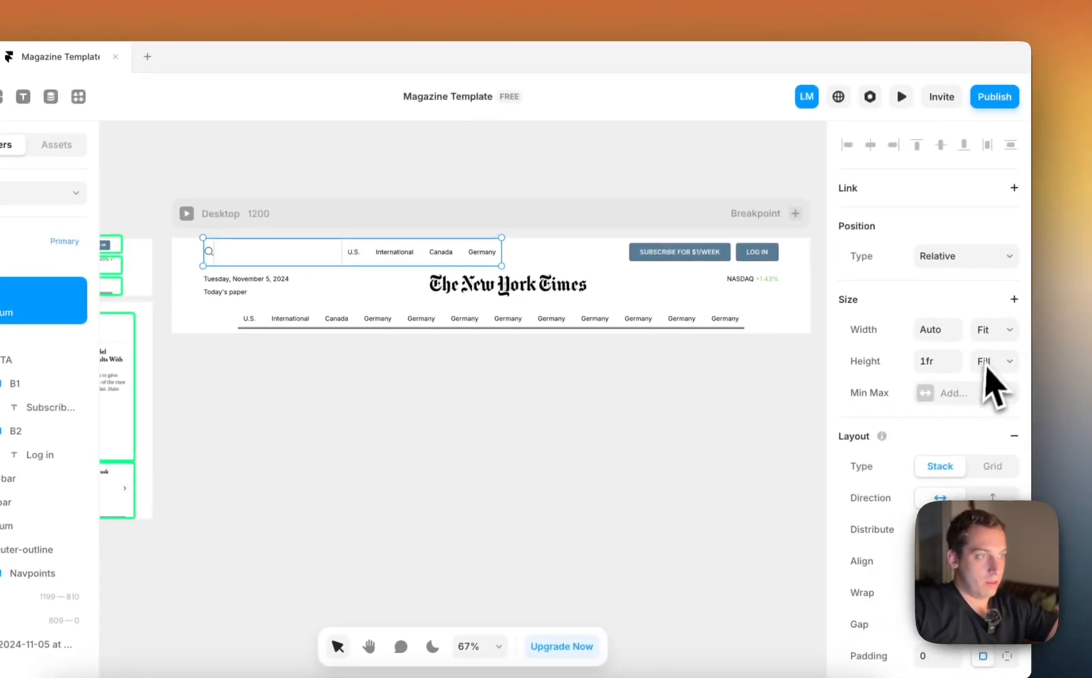
{"action": "left_click", "coordinate": [997, 330]}
{"action": "left_click", "coordinate": [1005, 328]}
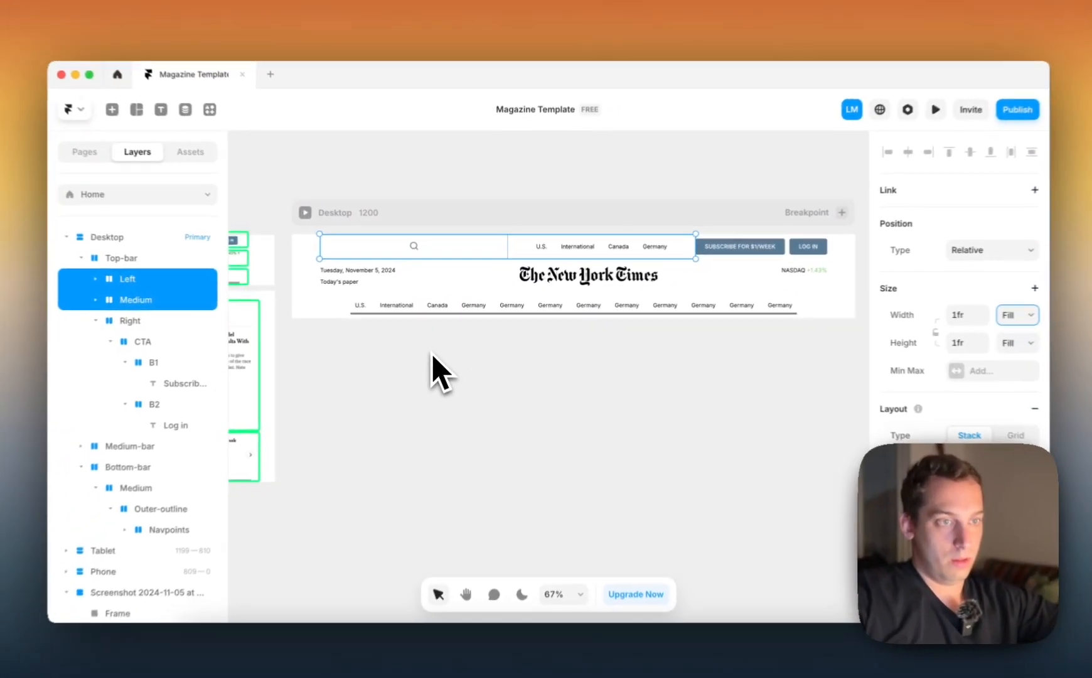
{"action": "key", "text": "ctrl+z"}
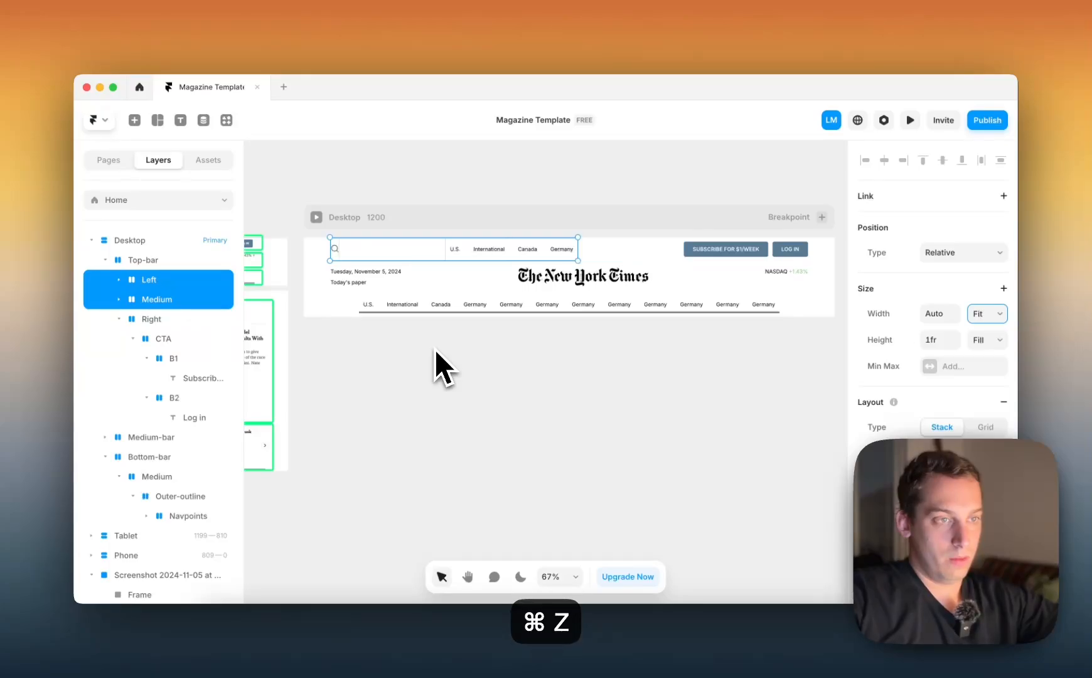
{"action": "key", "text": "super+z"}
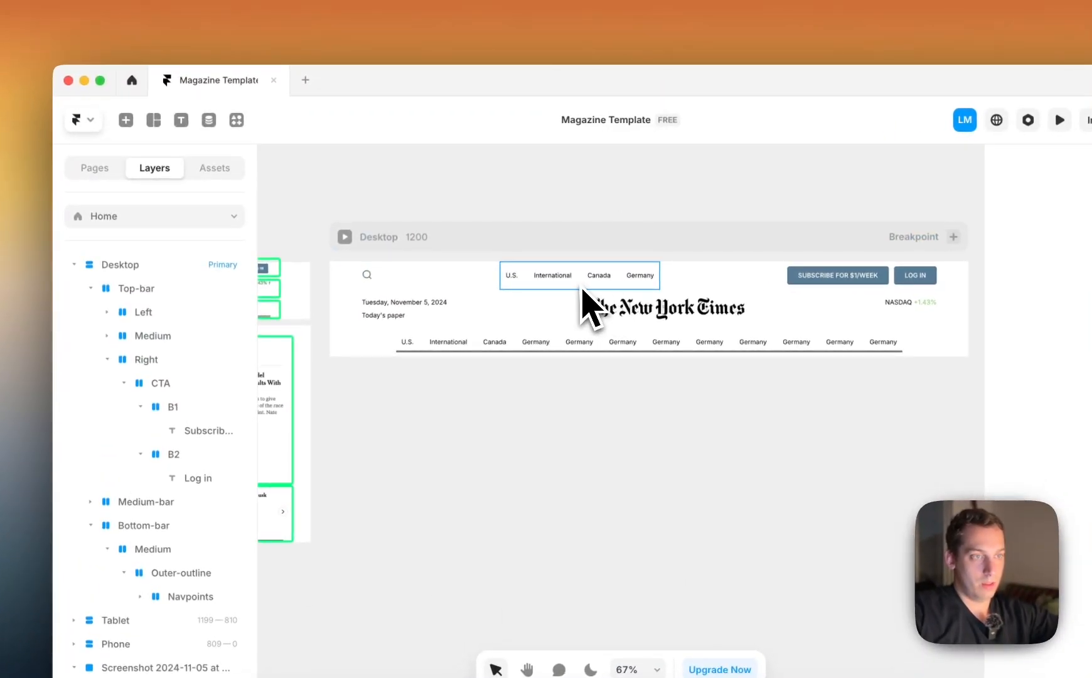
Try a Fill width on the Medium stack in the first row's Top-bar, and undo it
{"action": "left_click", "coordinate": [581, 287]}
{"action": "left_click", "coordinate": [124, 359]}
{"action": "left_click", "coordinate": [157, 335]}
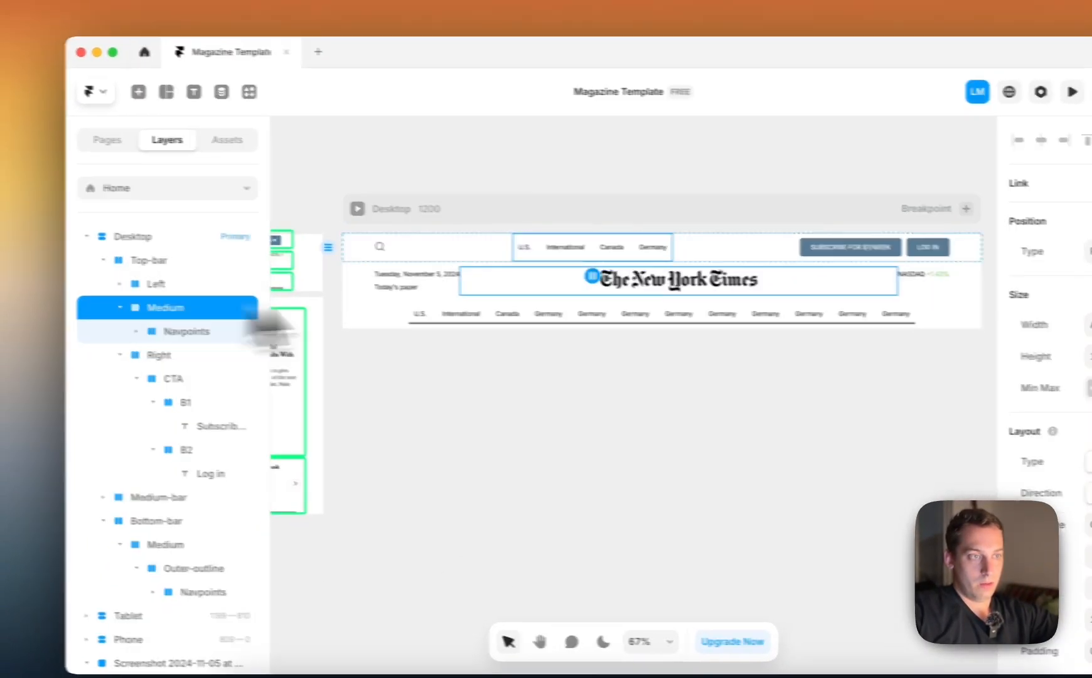
{"action": "left_click", "coordinate": [986, 306]}
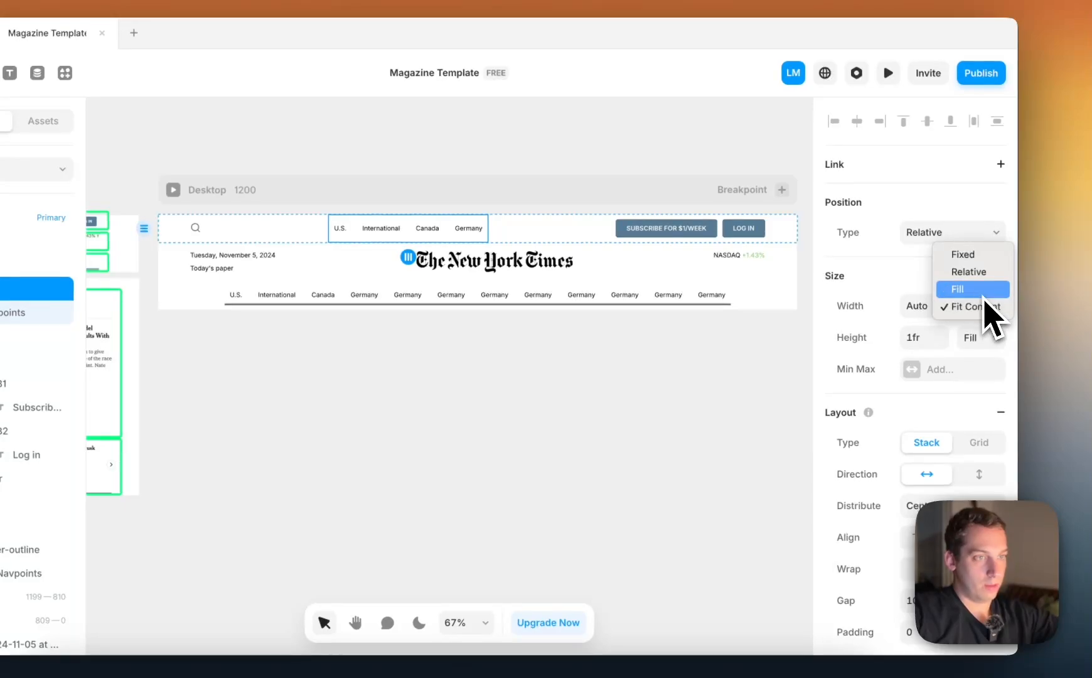
{"action": "left_click", "coordinate": [973, 290]}
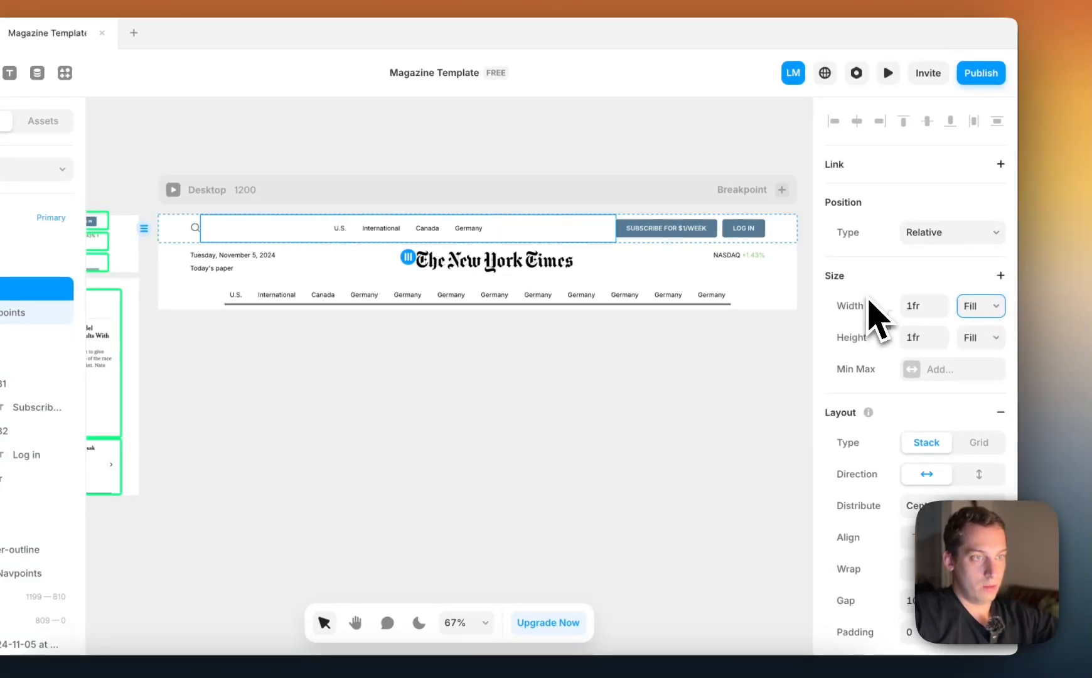
{"action": "key", "text": "super+z"}
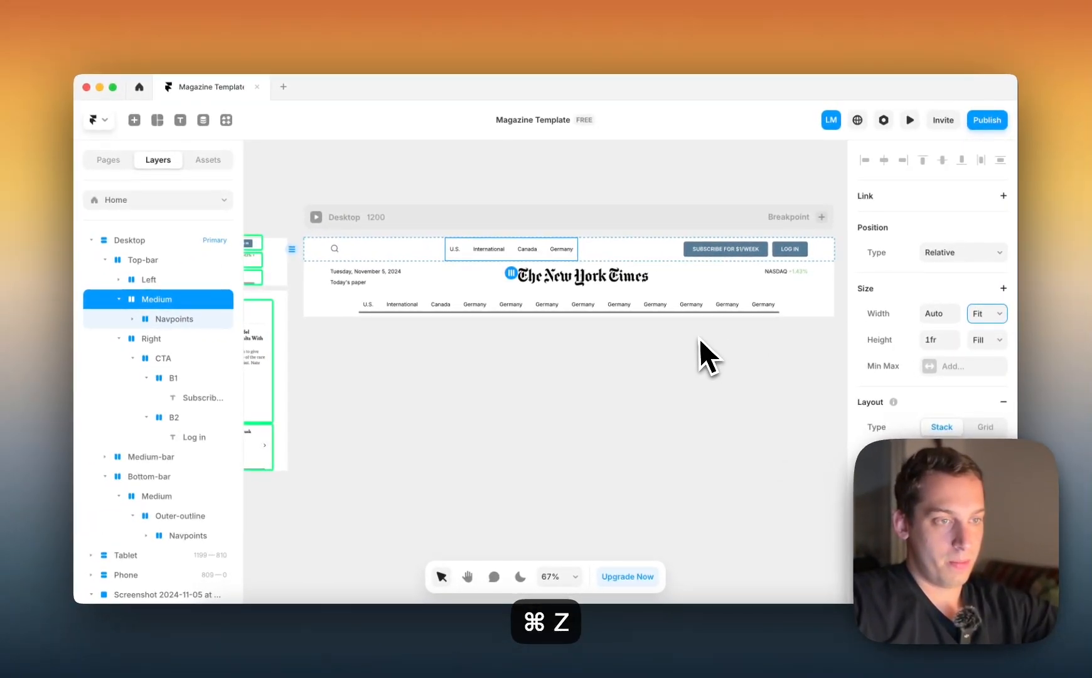
Try a Fixed width on the first row's Medium stack by stretching it towards the subscribe button, and undo the change
{"action": "left_click", "coordinate": [973, 322]}
{"action": "left_click", "coordinate": [977, 277]}
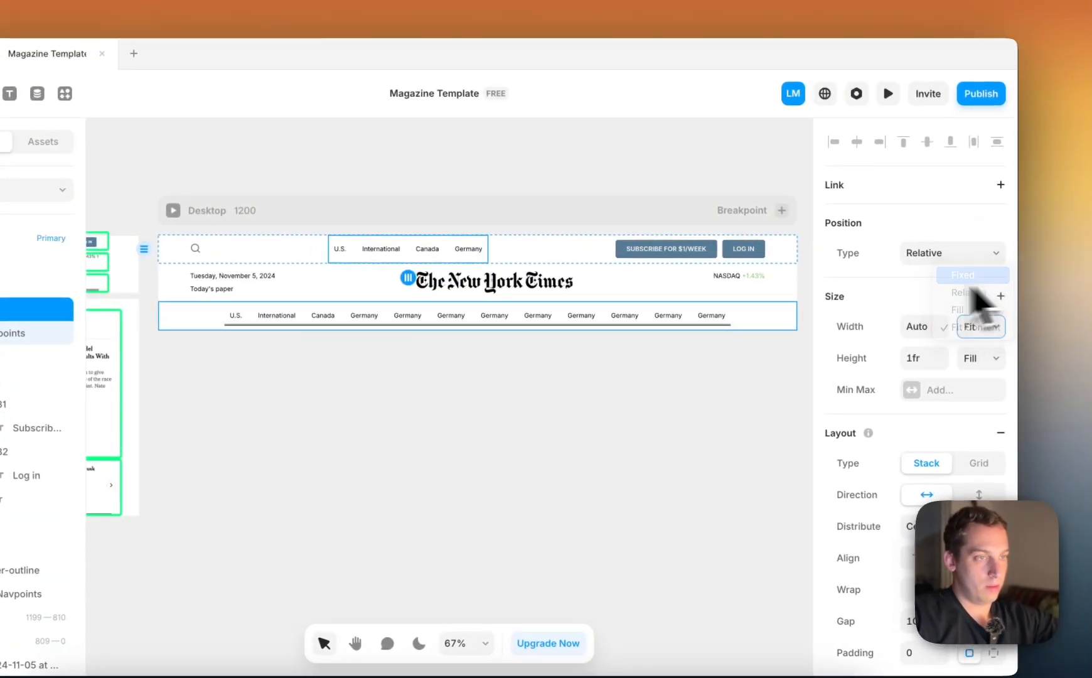
{"action": "left_click_drag", "start_coordinate": [488, 248], "coordinate": [599, 247]}
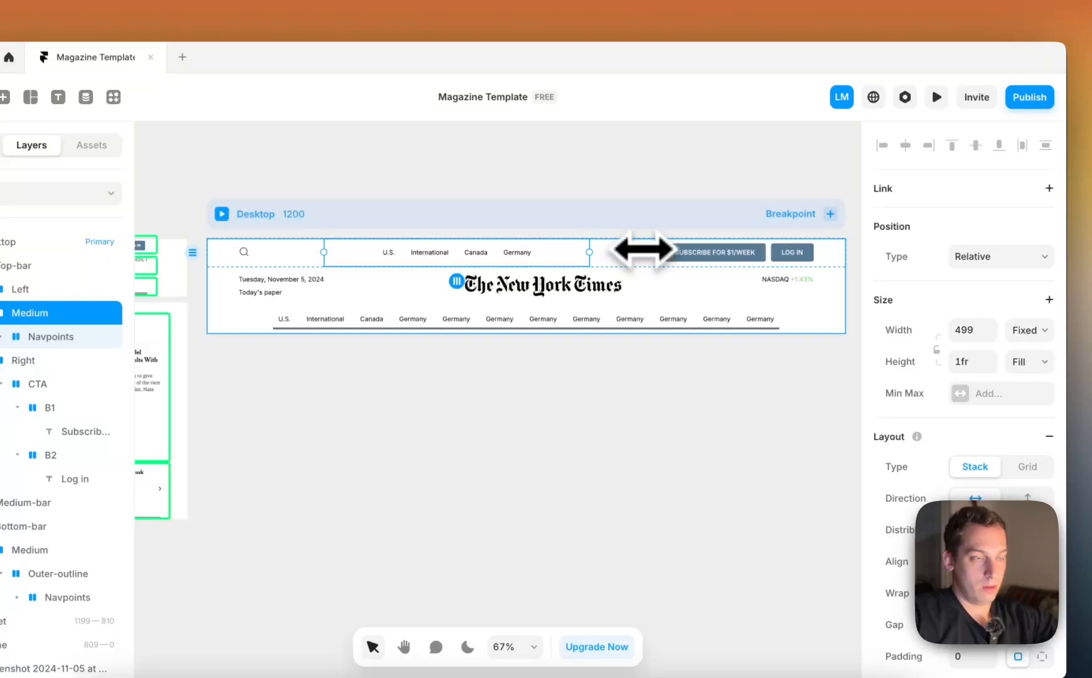
{"action": "key", "text": "super+z"}
{"action": "key", "text": "super+z"}
{"action": "key", "text": "super+z"}
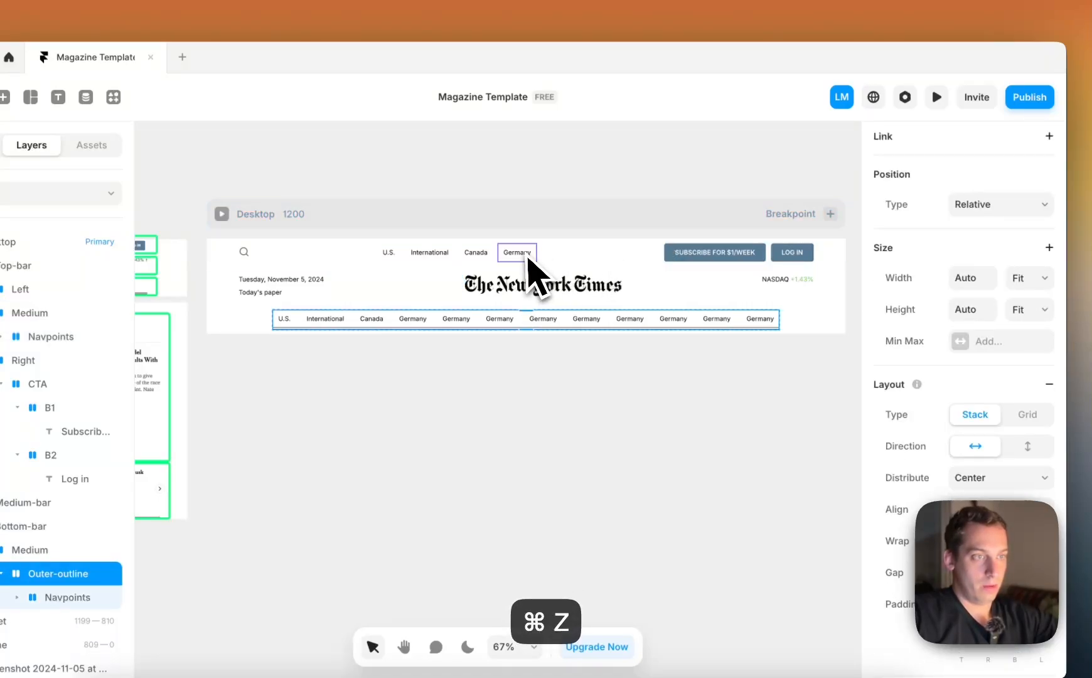
Inspect the first row's Navpoints and Medium stacks, and compare the header with the reference screenshots
{"action": "left_click", "coordinate": [453, 251]}
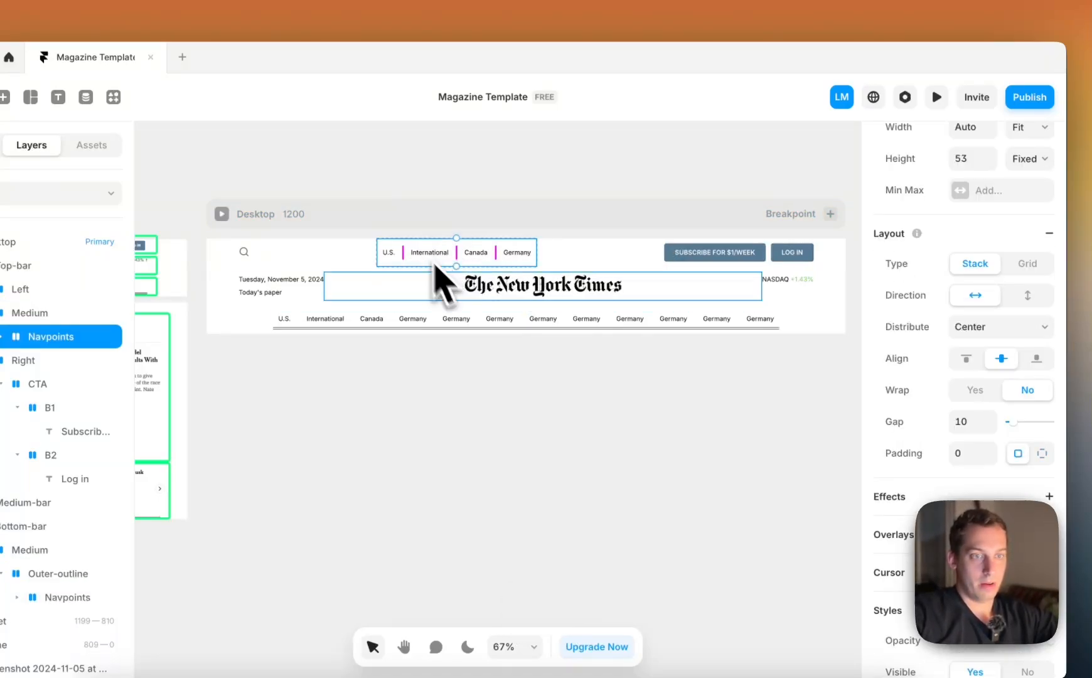
{"action": "scroll", "coordinate": [971, 367], "scroll_direction": "up", "scroll_amount": 5}
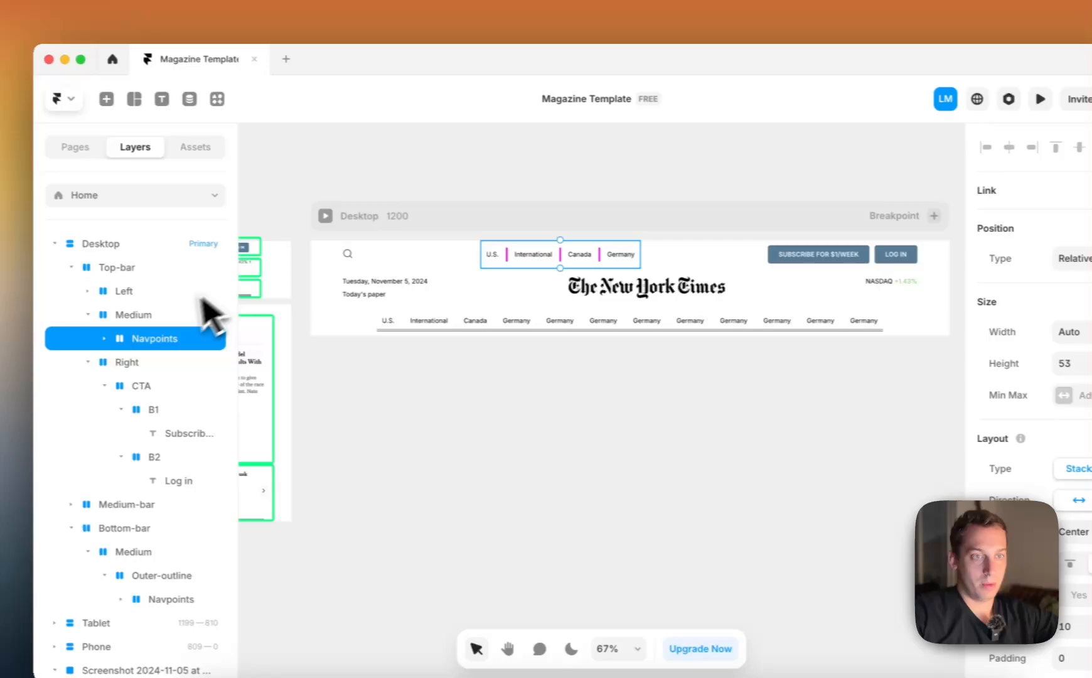
{"action": "left_click", "coordinate": [38, 306]}
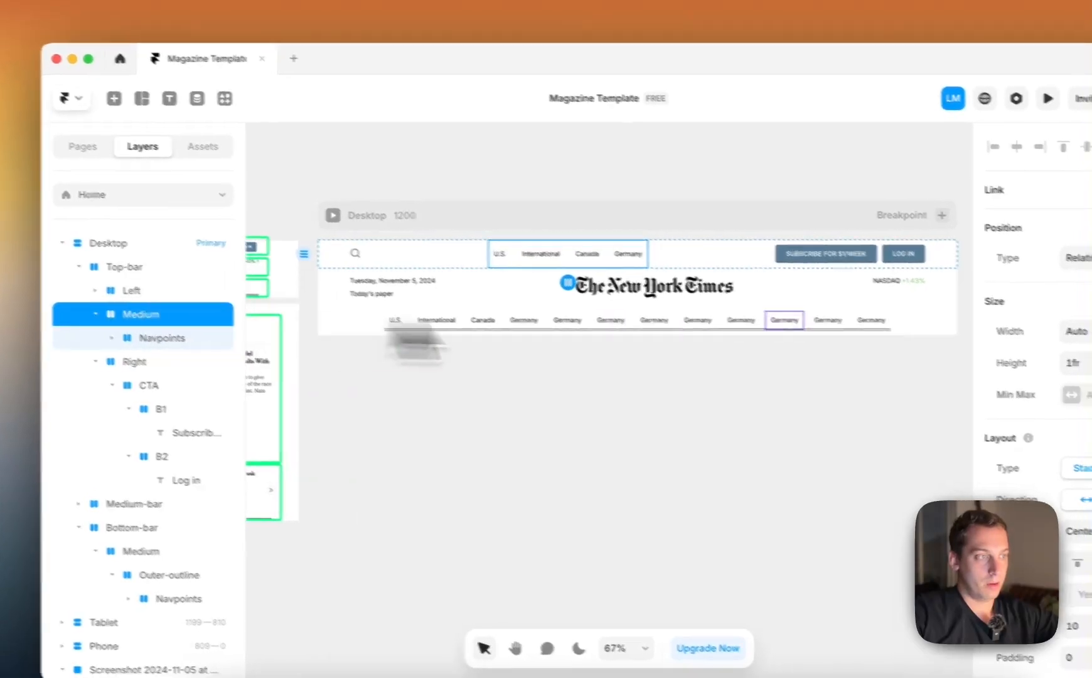
{"action": "left_click", "coordinate": [569, 388]}
{"action": "scroll", "coordinate": [523, 387], "scroll_direction": "down", "scroll_amount": 1}
{"action": "scroll", "coordinate": [586, 384], "scroll_direction": "down", "scroll_amount": 3}
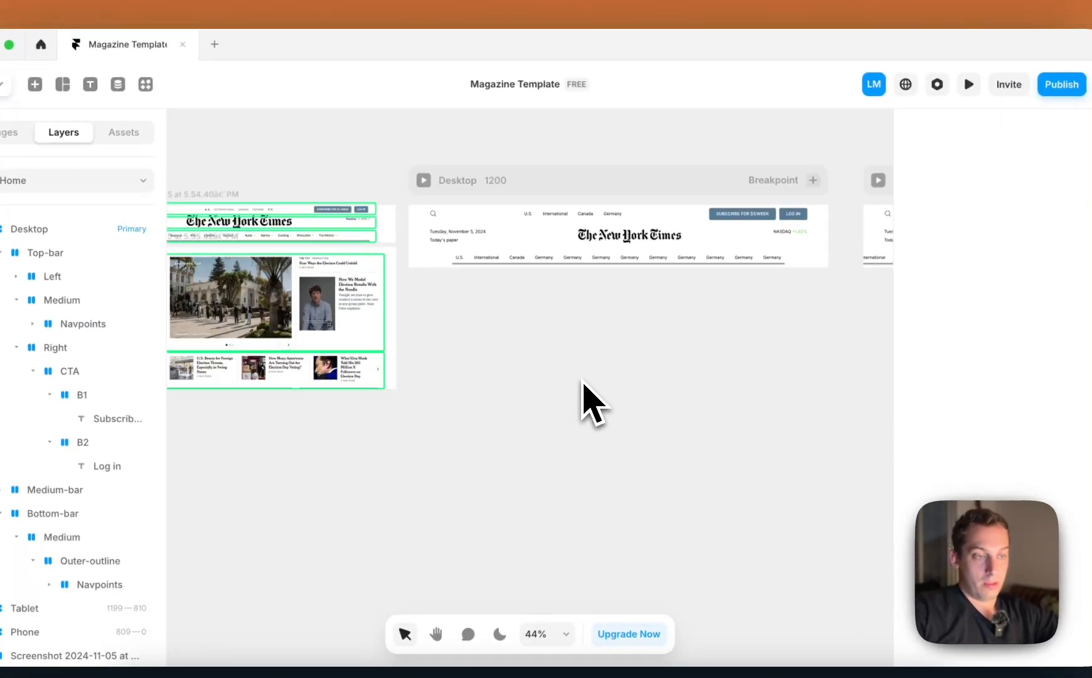
{"action": "scroll", "coordinate": [586, 385], "scroll_direction": "left", "scroll_amount": 2}
{"action": "scroll", "coordinate": [546, 386], "scroll_direction": "left", "scroll_amount": 2}
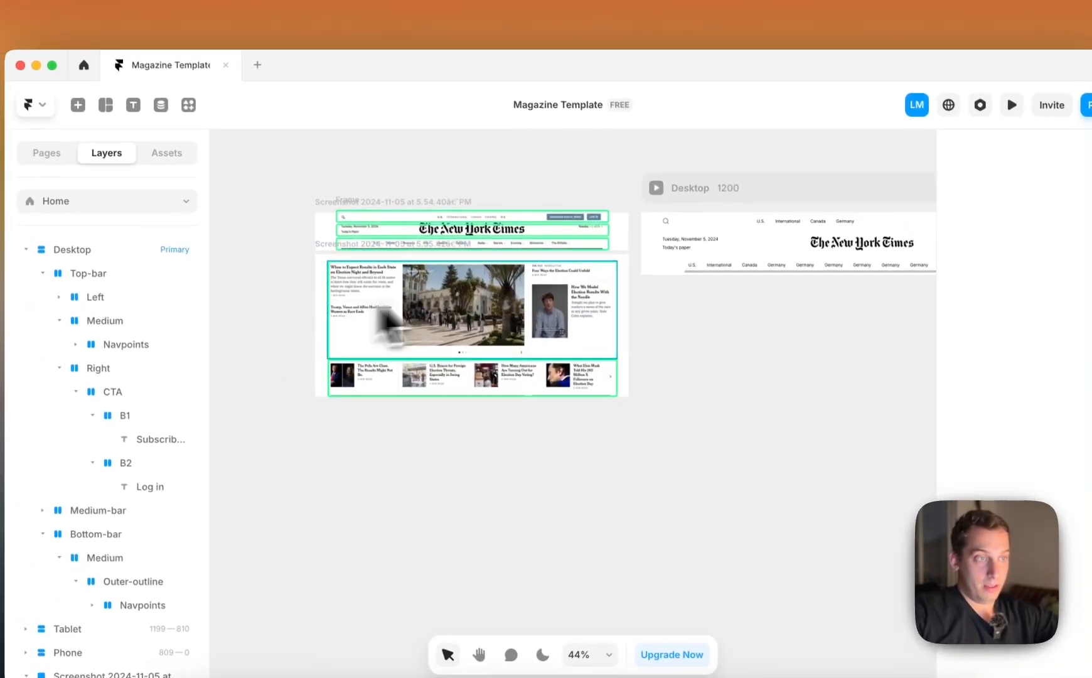
Collapse the Top-bar, Medium-bar and Bottom-bar layers and wrap all three in a new stack
{"action": "left_click", "coordinate": [634, 253]}
{"action": "left_click", "coordinate": [47, 275]}
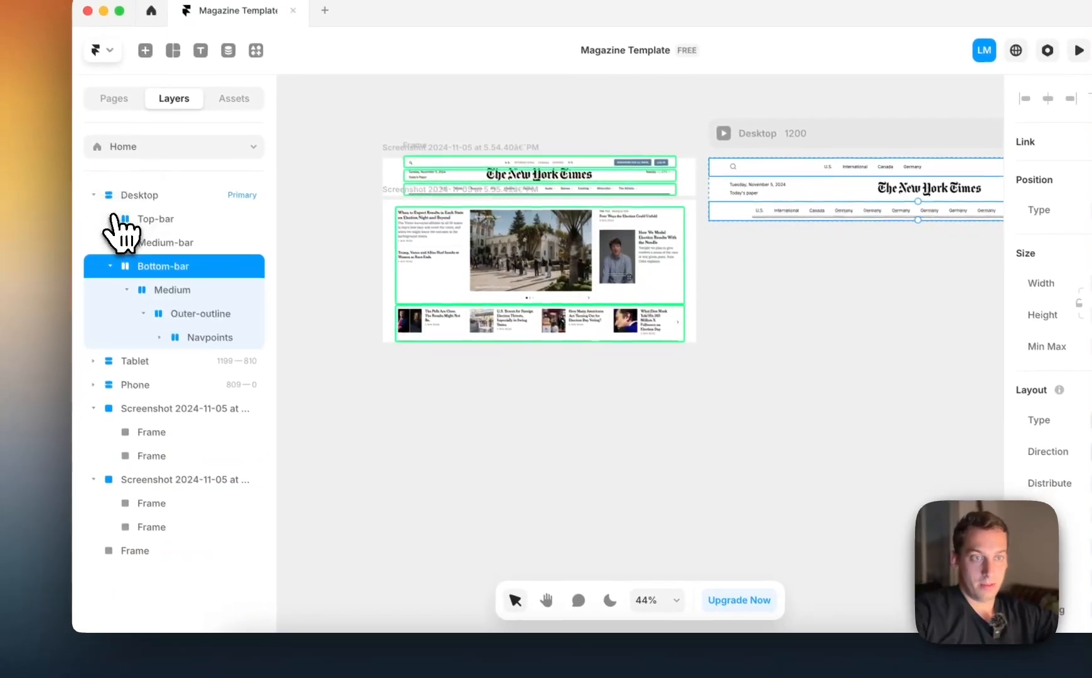
{"action": "left_click", "coordinate": [47, 299]}
{"action": "left_click", "coordinate": [112, 242]}
{"action": "left_click", "coordinate": [111, 264]}
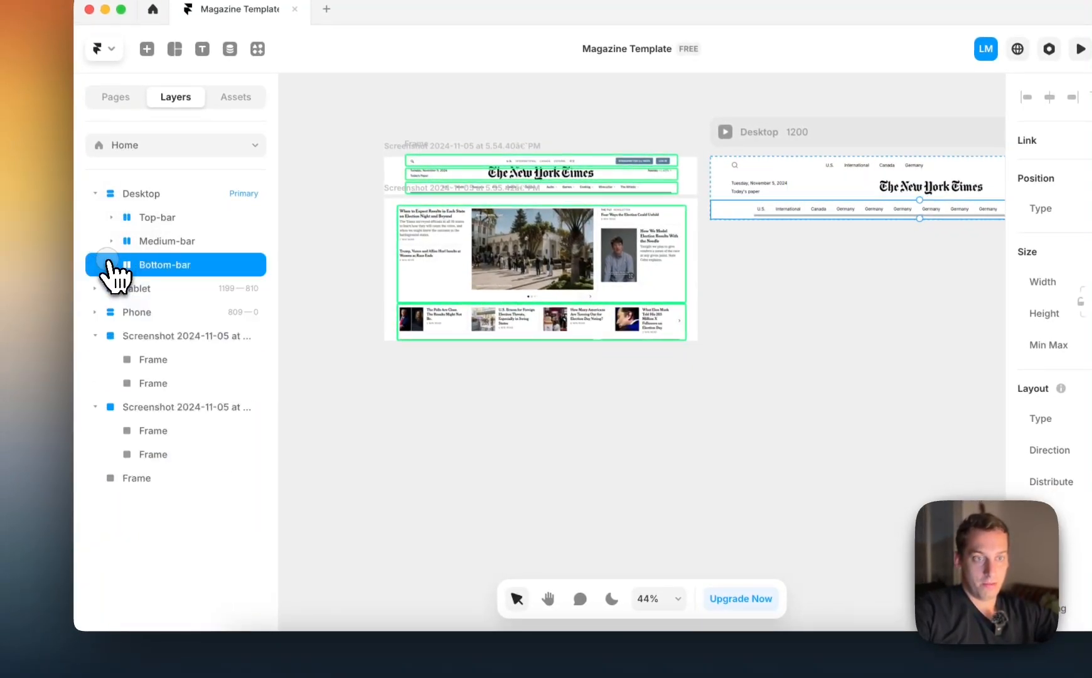
{"action": "left_click", "coordinate": [182, 217], "text": "shift"}
{"action": "right_click", "coordinate": [182, 217]}
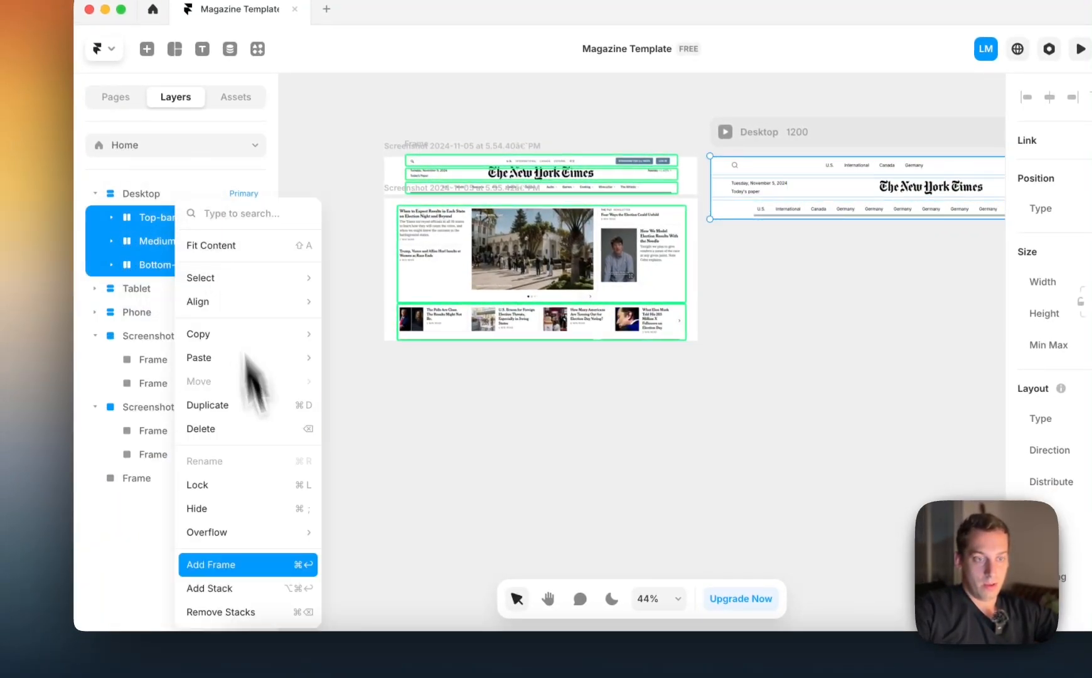
{"action": "left_click", "coordinate": [254, 584]}
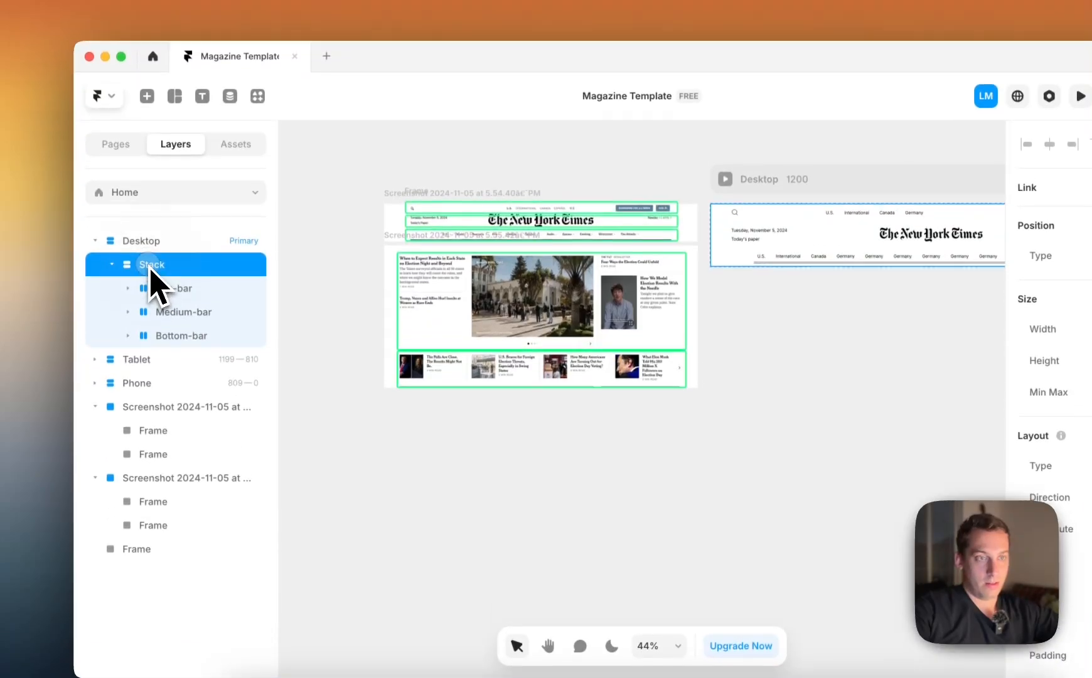
Rename the new stack around the three header bars as Top-Section
{"action": "double_click", "coordinate": [151, 215]}
{"action": "type", "text": "Top"}
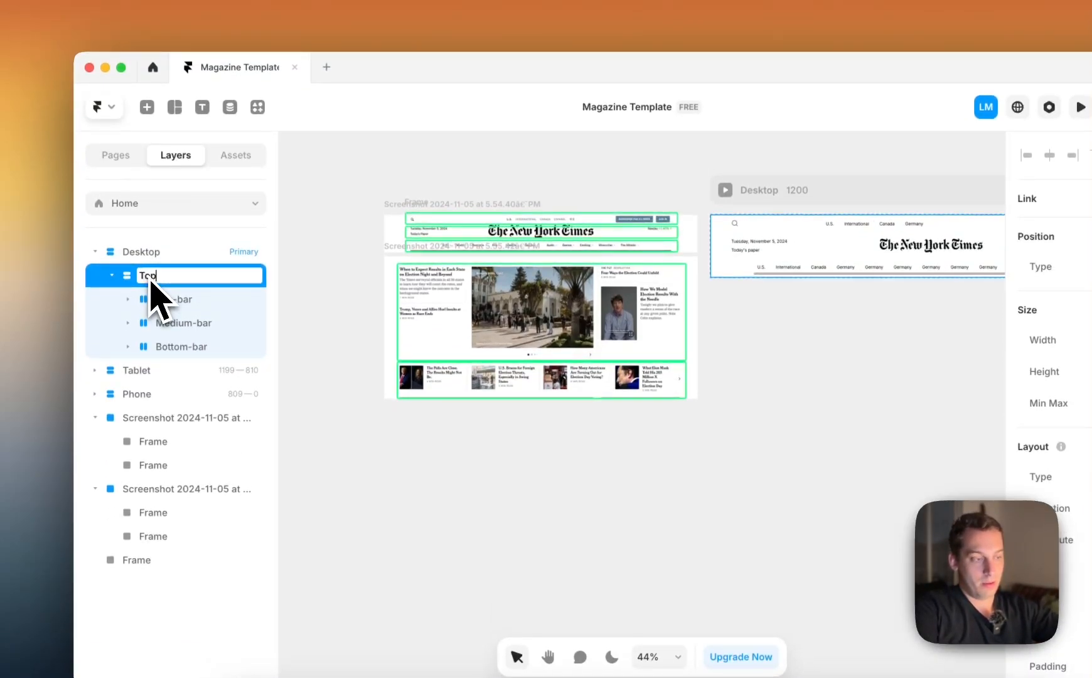
{"action": "type", "text": "-Section"}
{"action": "key", "text": "Return"}
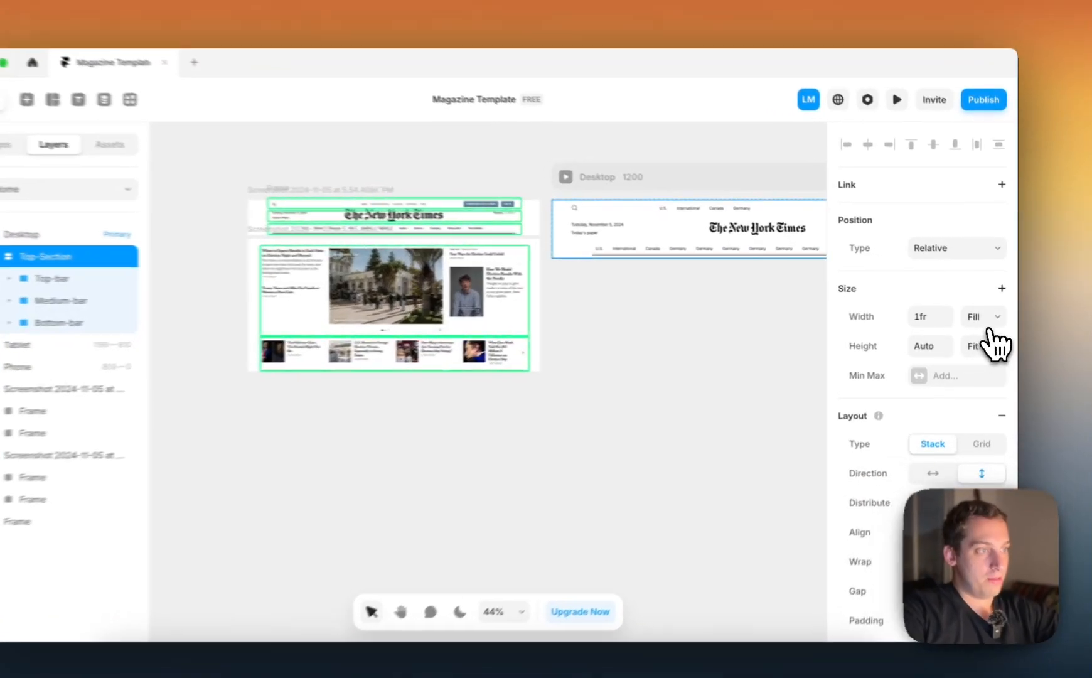
Check the Top-Section's width setting and how the header looks on the Desktop and the smaller breakpoints
{"action": "left_click", "coordinate": [987, 315]}
{"action": "left_click", "coordinate": [715, 333]}
{"action": "scroll", "coordinate": [655, 342], "scroll_direction": "right", "scroll_amount": 5}
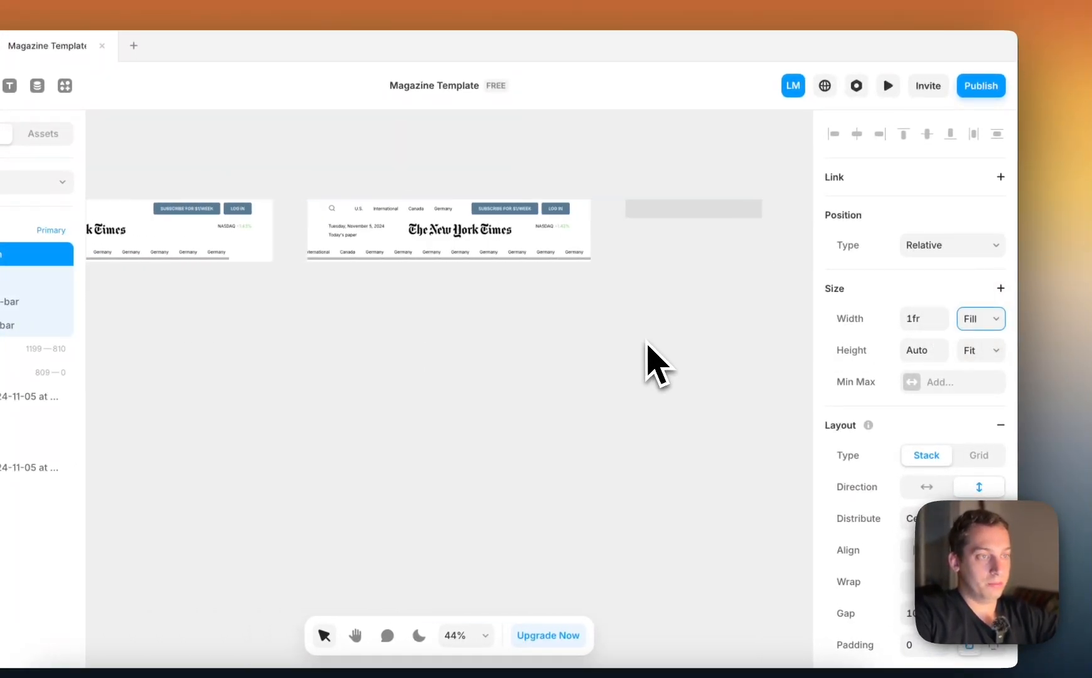
{"action": "scroll", "coordinate": [628, 336], "scroll_direction": "left", "scroll_amount": 3}
{"action": "scroll", "coordinate": [430, 281], "scroll_direction": "up", "scroll_amount": 4}
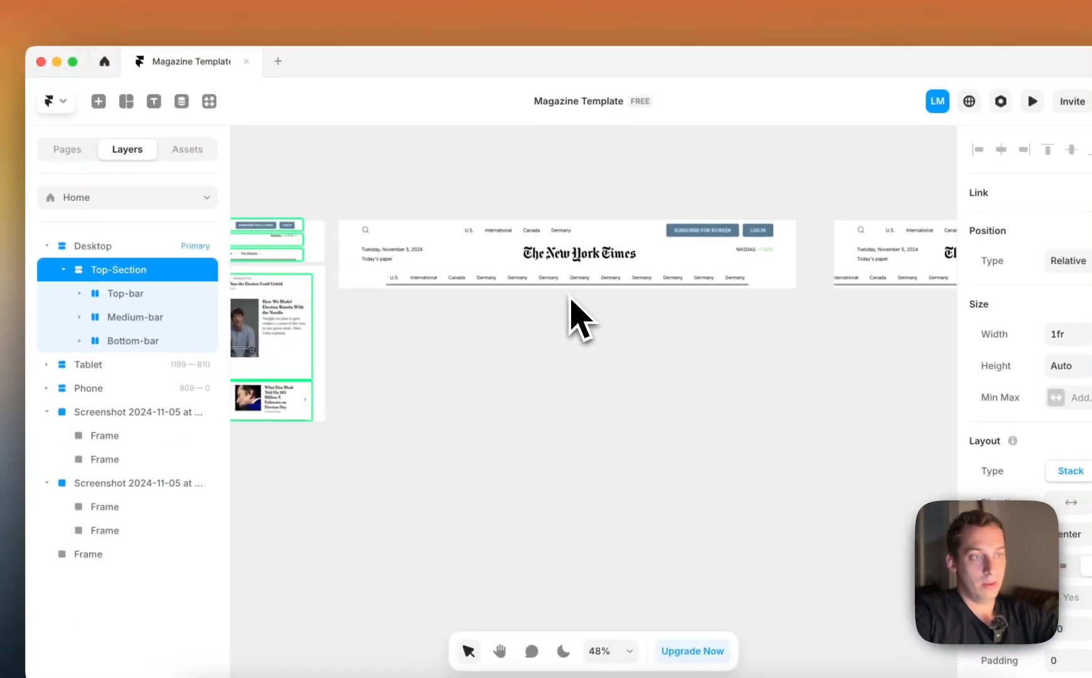
{"action": "scroll", "coordinate": [427, 281], "scroll_direction": "left", "scroll_amount": 4}
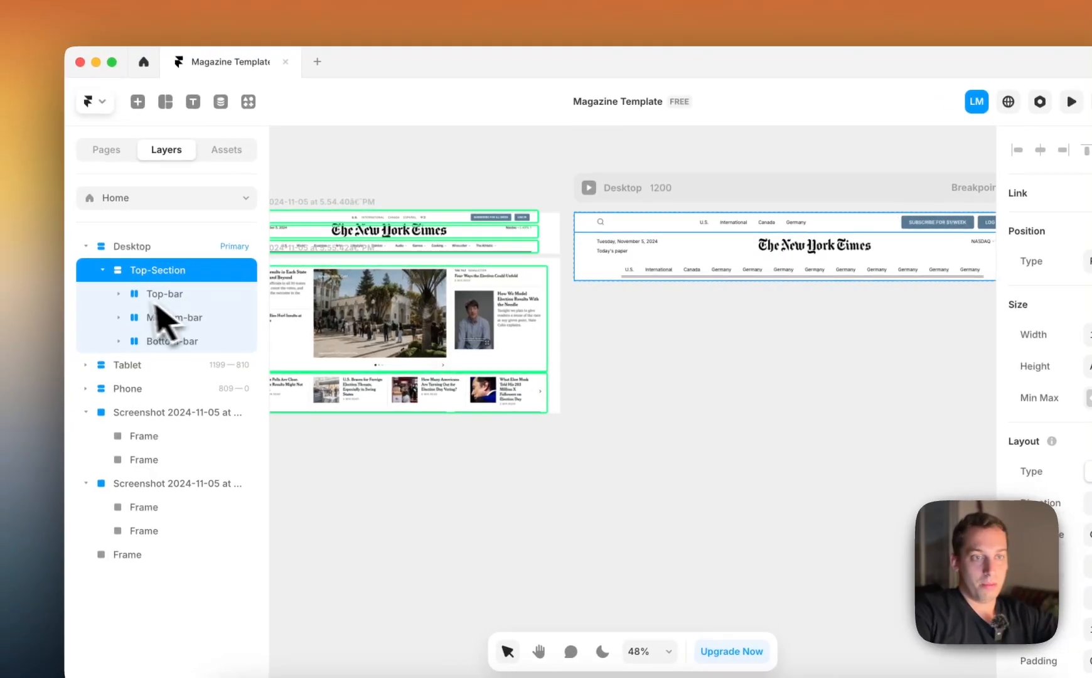
Collapse Top-Section, draw a new frame and place it in the Desktop page directly below the header, about 1200 × 245
{"action": "left_click", "coordinate": [75, 271]}
{"action": "scroll", "coordinate": [496, 314], "scroll_direction": "down", "scroll_amount": 3}
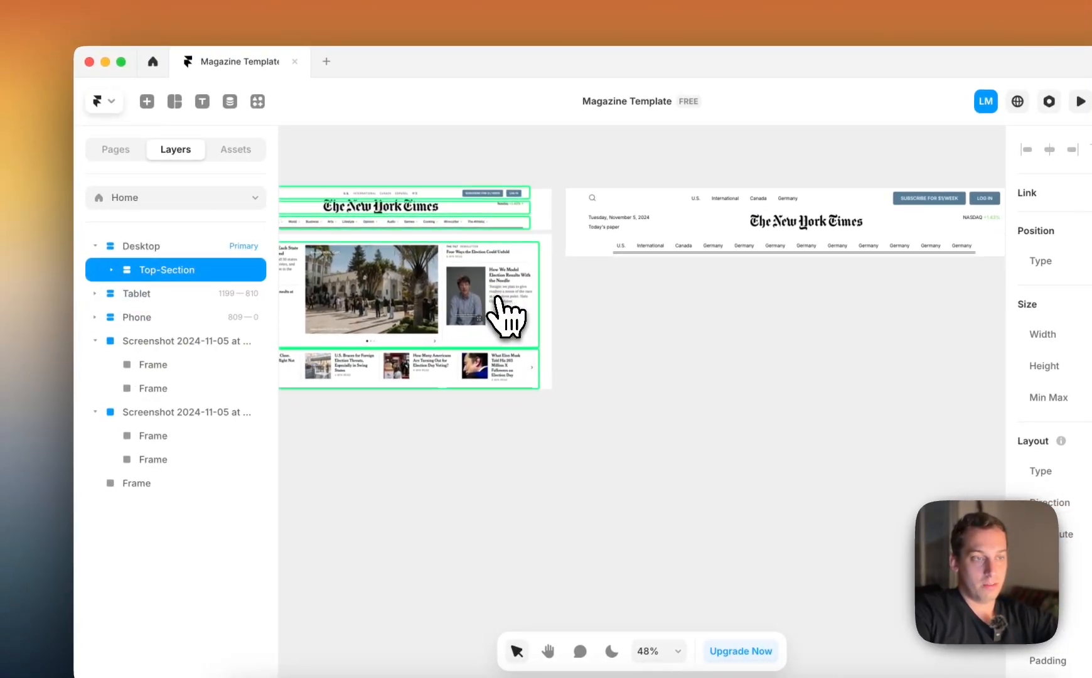
{"action": "scroll", "coordinate": [505, 315], "scroll_direction": "left", "scroll_amount": 2}
{"action": "key", "text": "f"}
{"action": "left_click_drag", "start_coordinate": [645, 288], "coordinate": [1037, 430]}
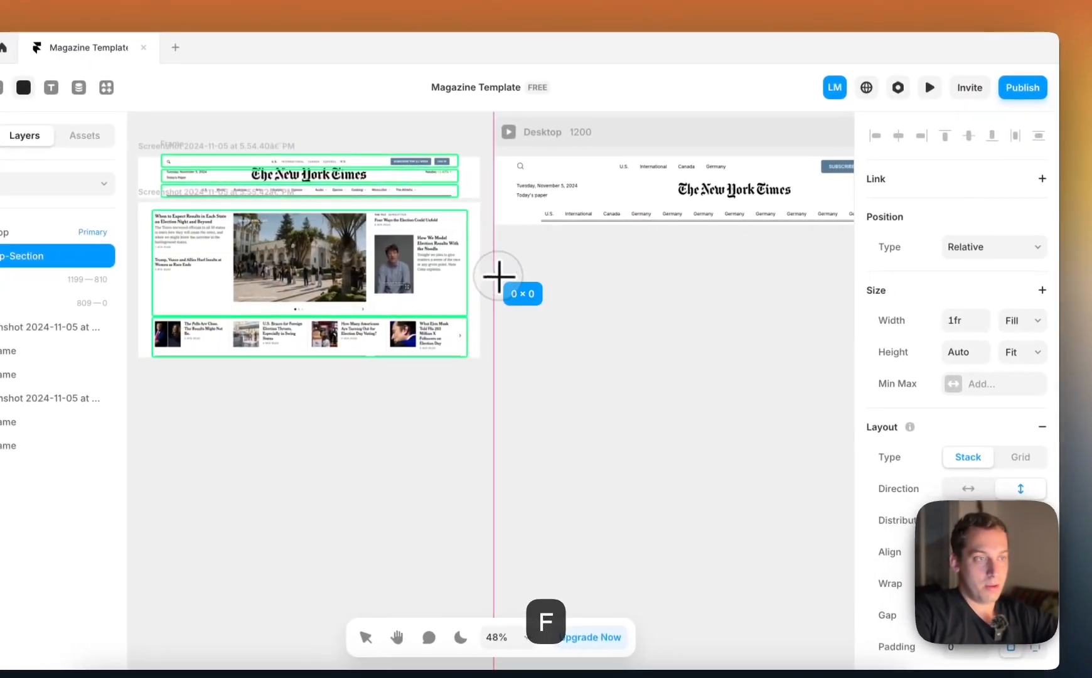
{"action": "left_click_drag", "start_coordinate": [881, 416], "coordinate": [795, 370]}
{"action": "left_click_drag", "start_coordinate": [713, 364], "coordinate": [693, 276]}
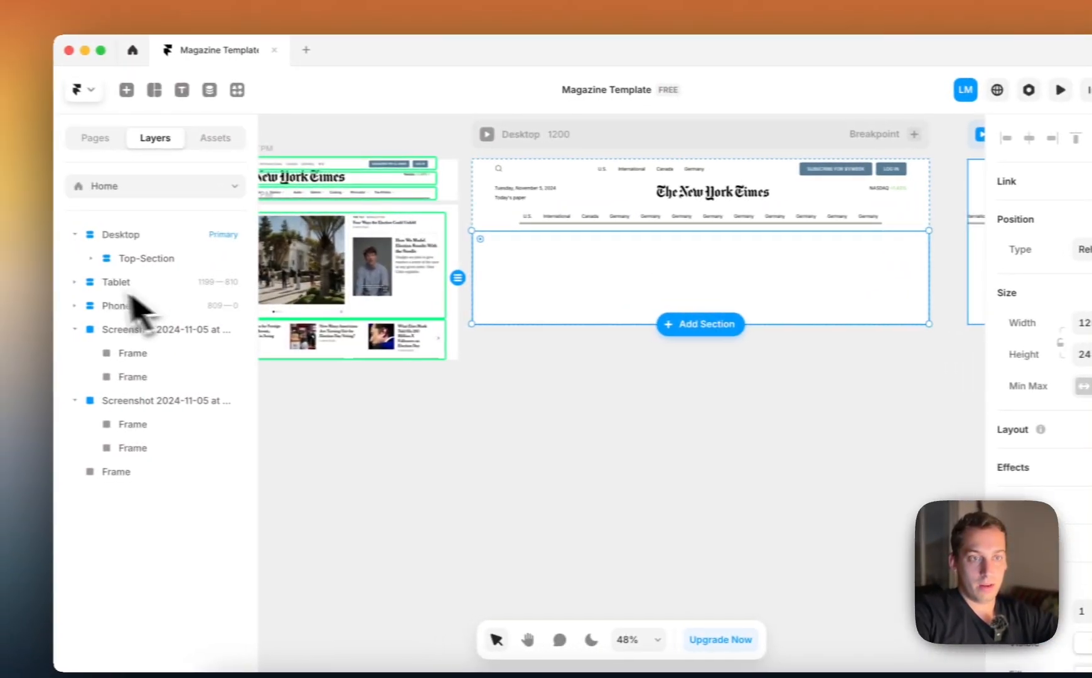
Move the new frame out of Top-Section to sit directly below it in Desktop, and give it a stack layout
{"action": "left_click", "coordinate": [112, 259]}
{"action": "left_click", "coordinate": [165, 354]}
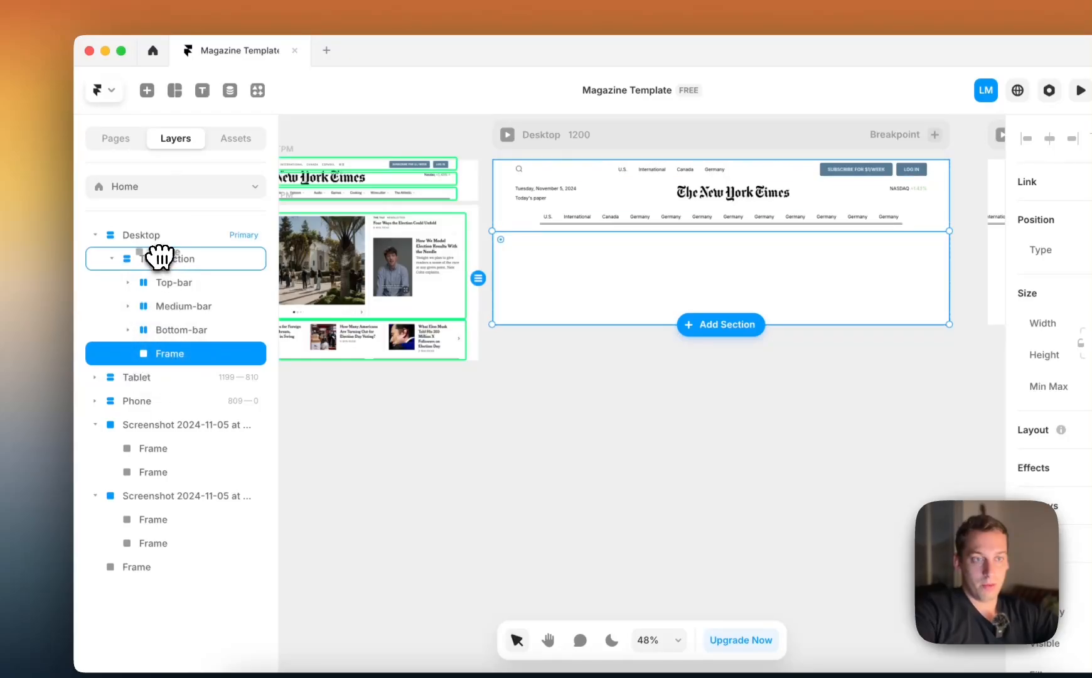
{"action": "left_click_drag", "start_coordinate": [160, 253], "coordinate": [158, 281]}
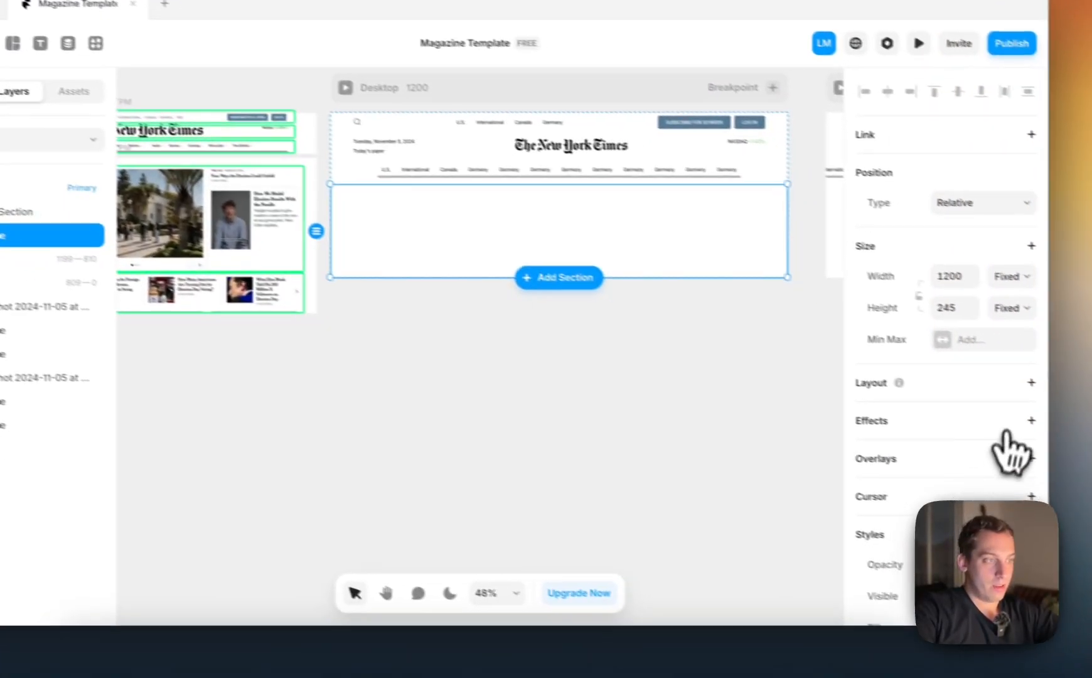
{"action": "left_click", "coordinate": [1003, 374]}
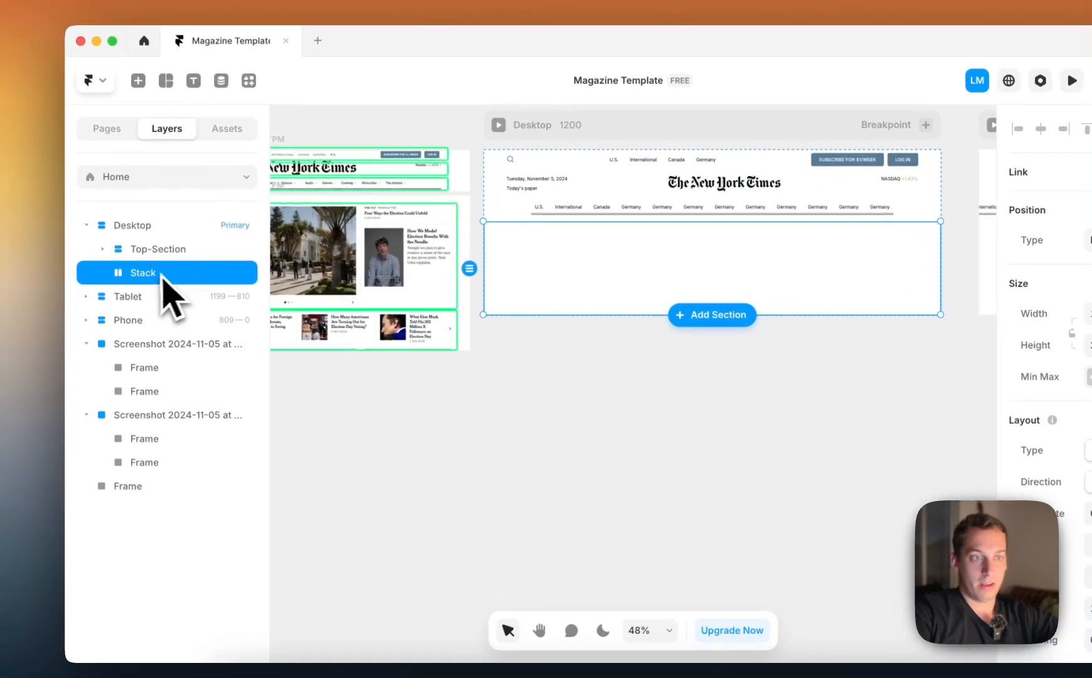
Rename the new empty stack below Top-Section as Top-Bar
{"action": "double_click", "coordinate": [13, 226]}
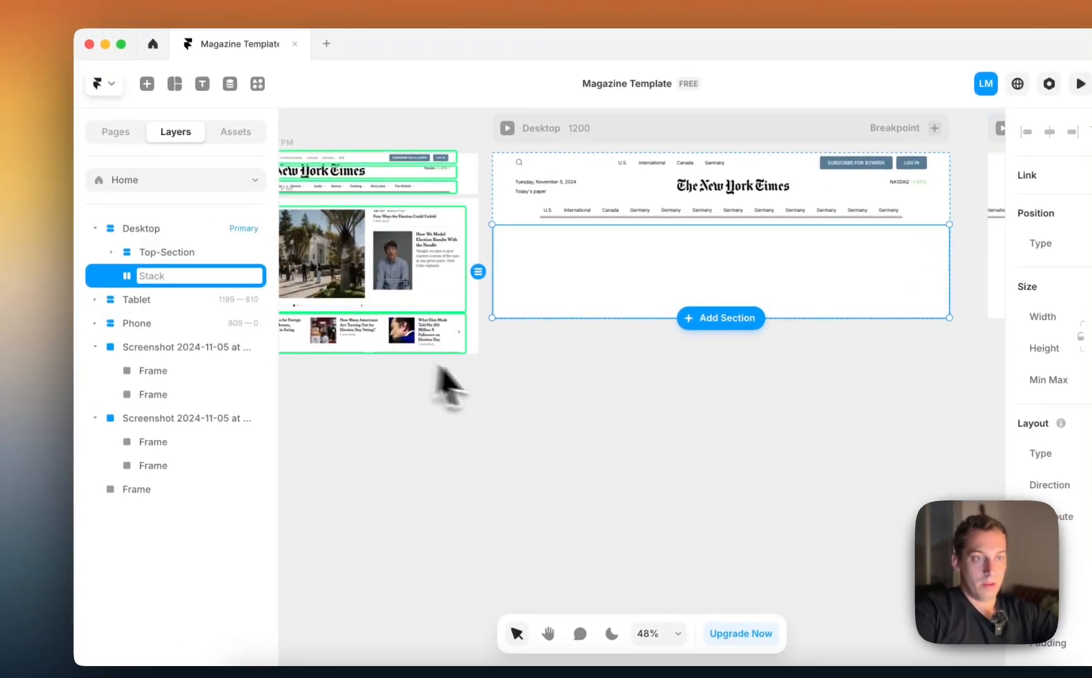
{"action": "type", "text": "Top-Bar"}
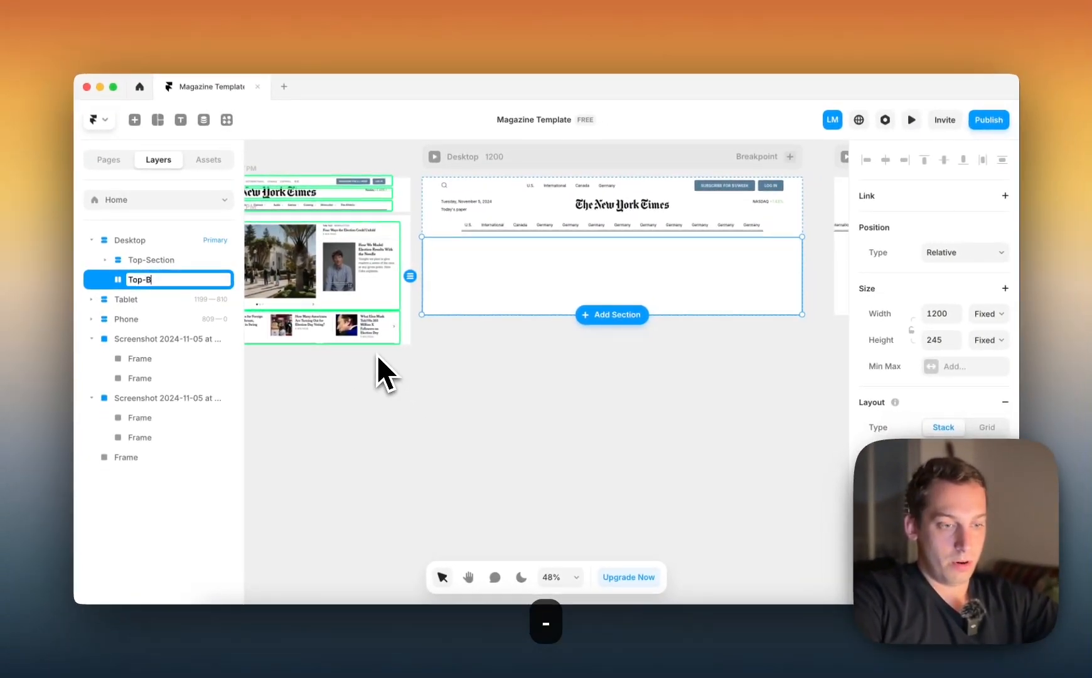
{"action": "key", "text": "Return"}
Rename the empty stack below Top-Section as Top-Content
{"action": "scroll", "coordinate": [407, 391], "scroll_direction": "left", "scroll_amount": 5}
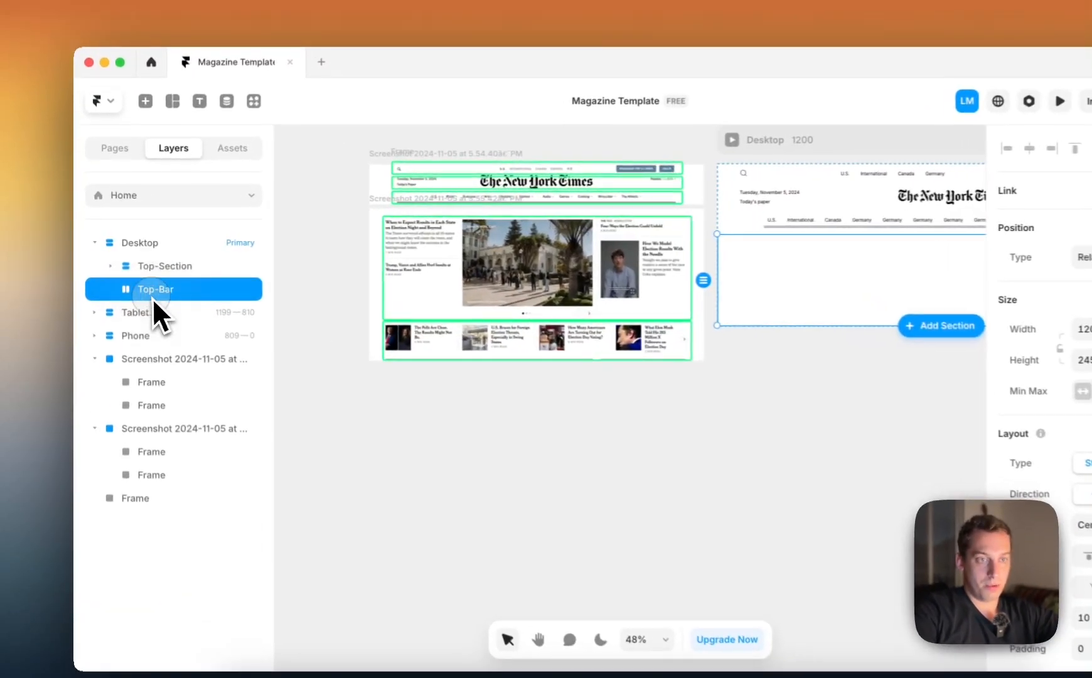
{"action": "double_click", "coordinate": [155, 279]}
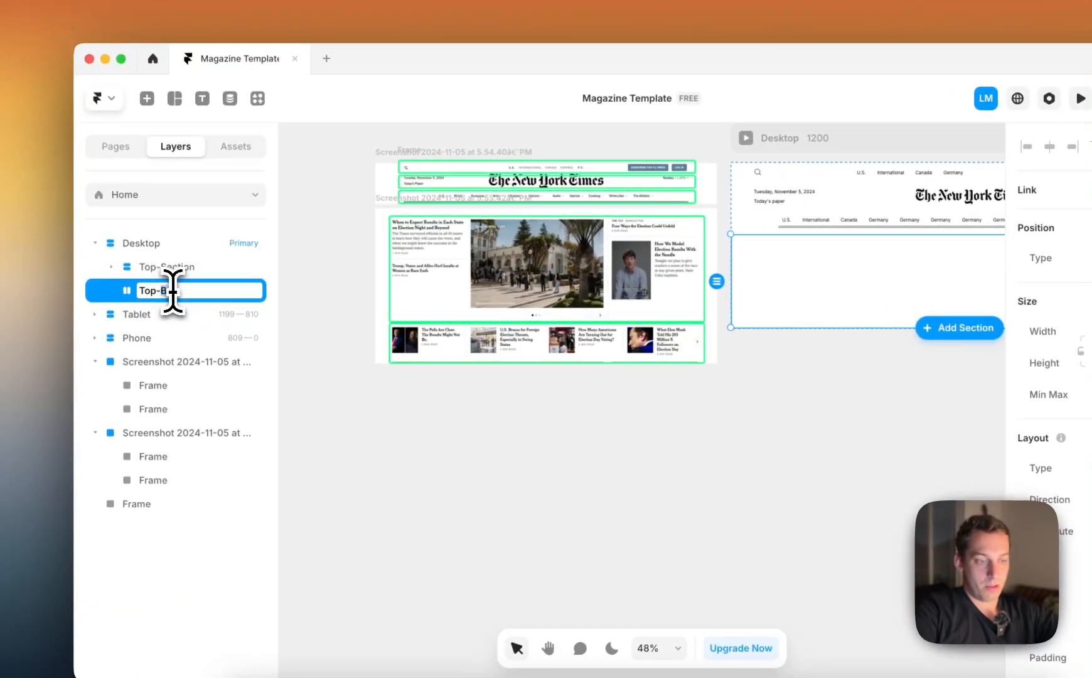
{"action": "key", "text": "Return"}
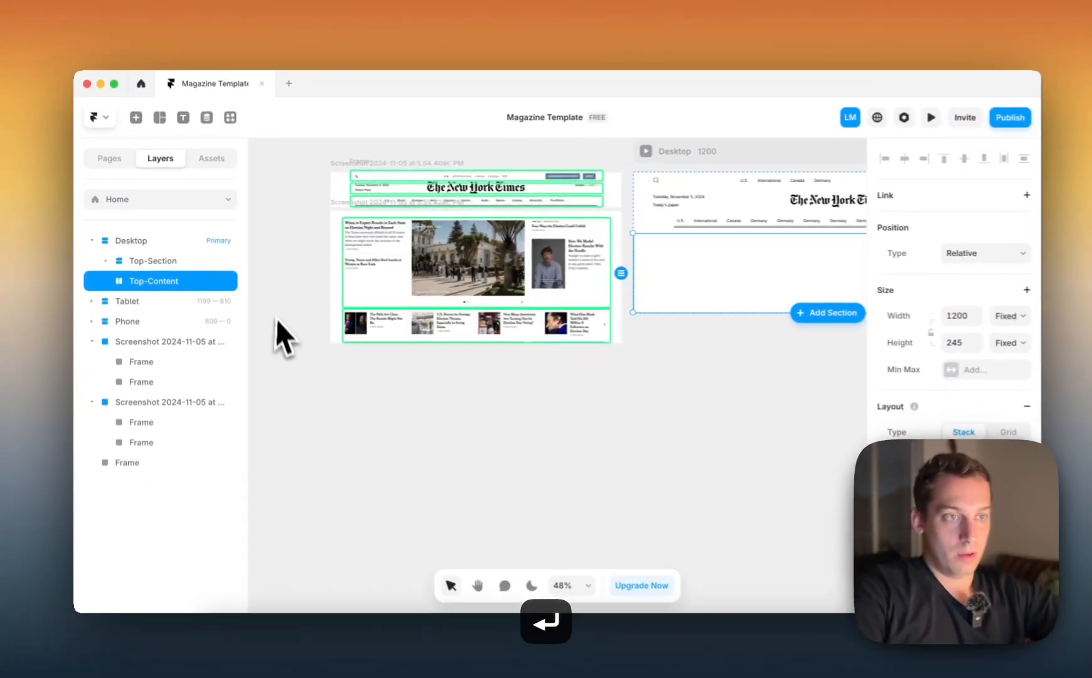
Review the reference screenshot's articles, switch to the browser, close the logo image search and reload the New York Times homepage
{"action": "scroll", "coordinate": [276, 333], "scroll_direction": "right", "scroll_amount": 4}
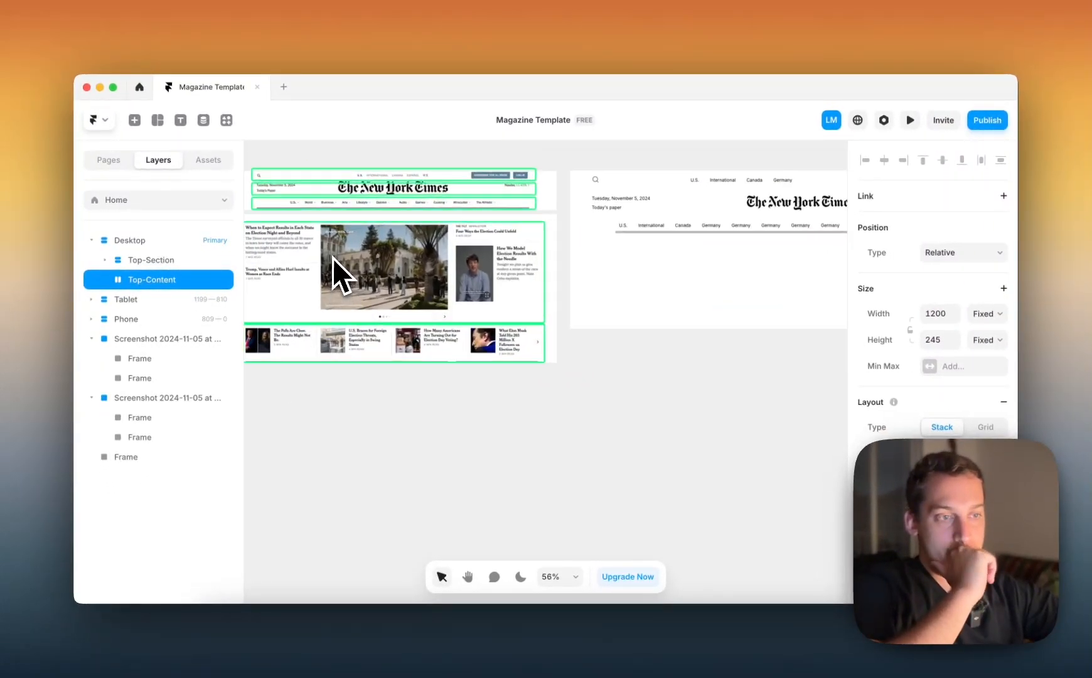
{"action": "scroll", "coordinate": [332, 258], "scroll_direction": "up", "scroll_amount": 3}
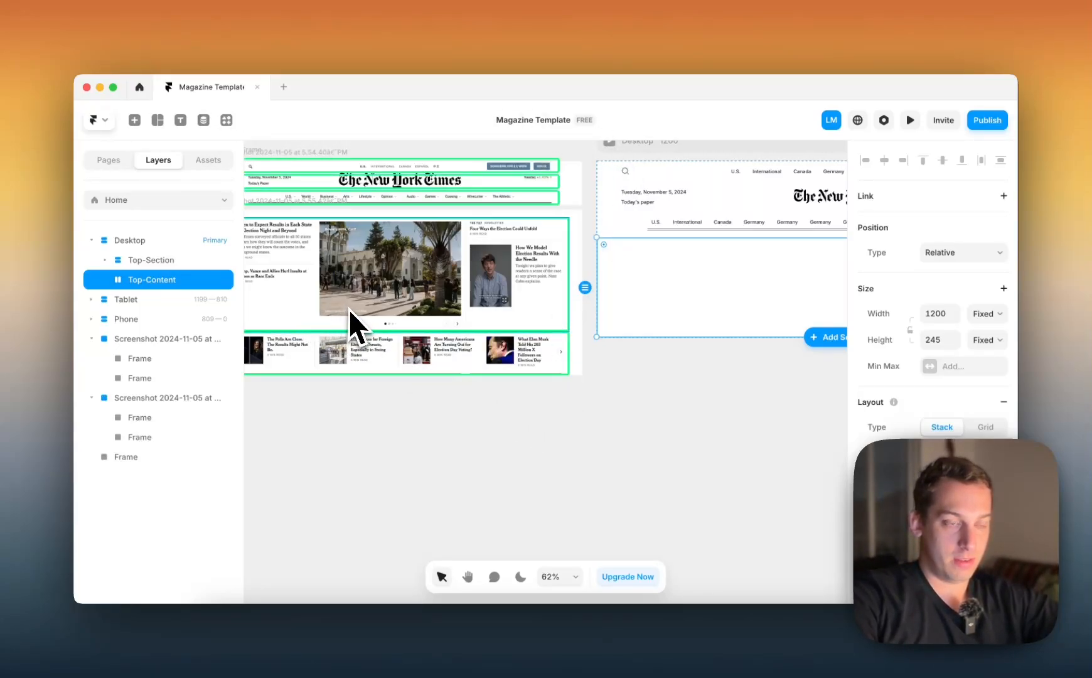
{"action": "scroll", "coordinate": [341, 315], "scroll_direction": "left", "scroll_amount": 3}
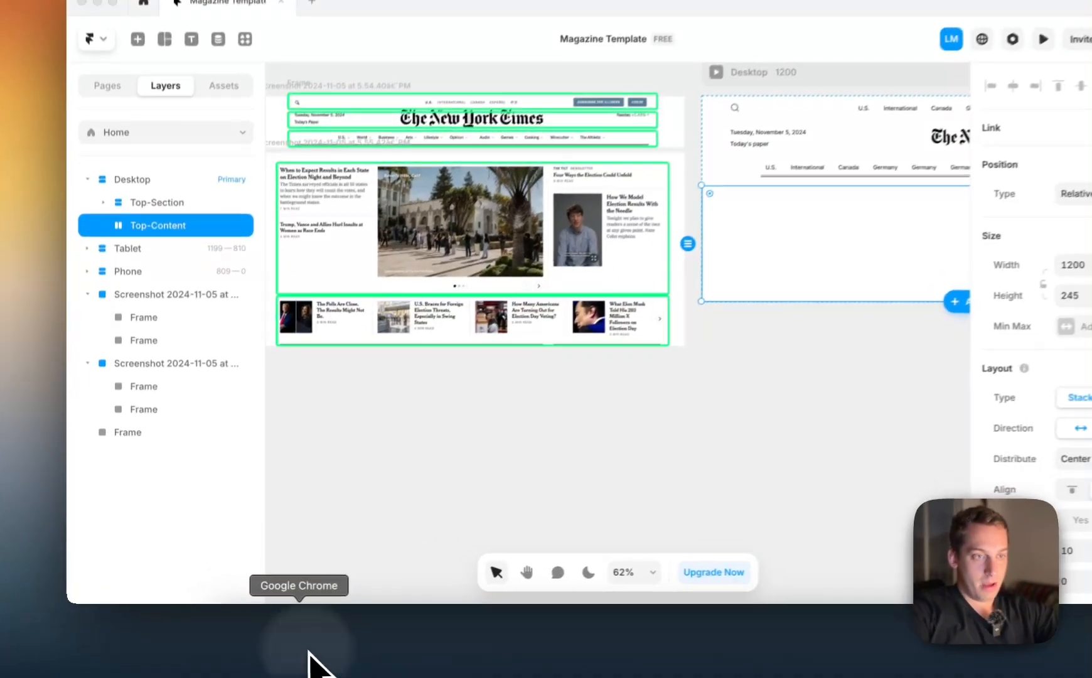
{"action": "left_click", "coordinate": [308, 665]}
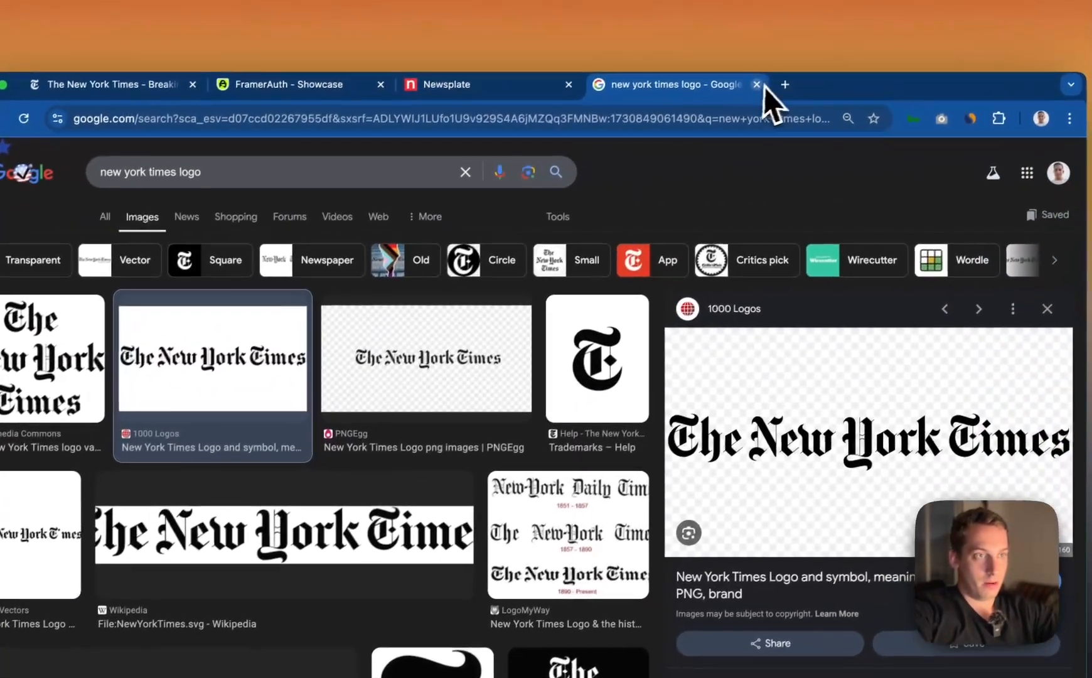
{"action": "left_click", "coordinate": [757, 85]}
{"action": "left_click", "coordinate": [106, 84]}
{"action": "key", "text": "super+r"}
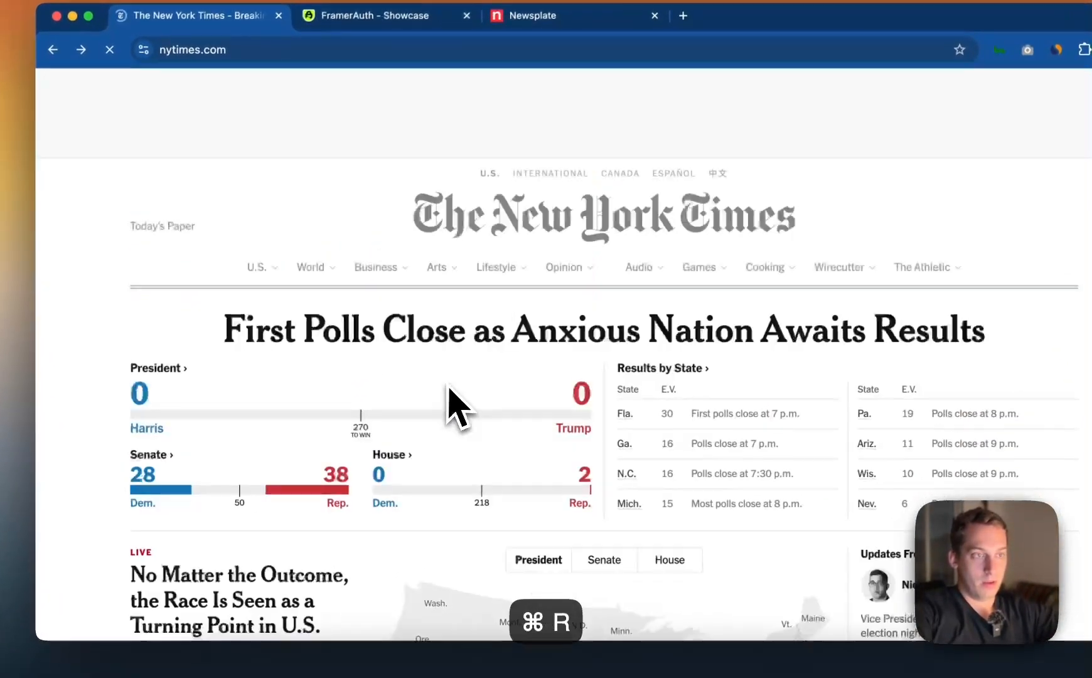
Examine the New York Times homepage's section layout, from the election results down to the article columns and the start of Opinion
{"action": "scroll", "coordinate": [449, 392], "scroll_direction": "down", "scroll_amount": 5}
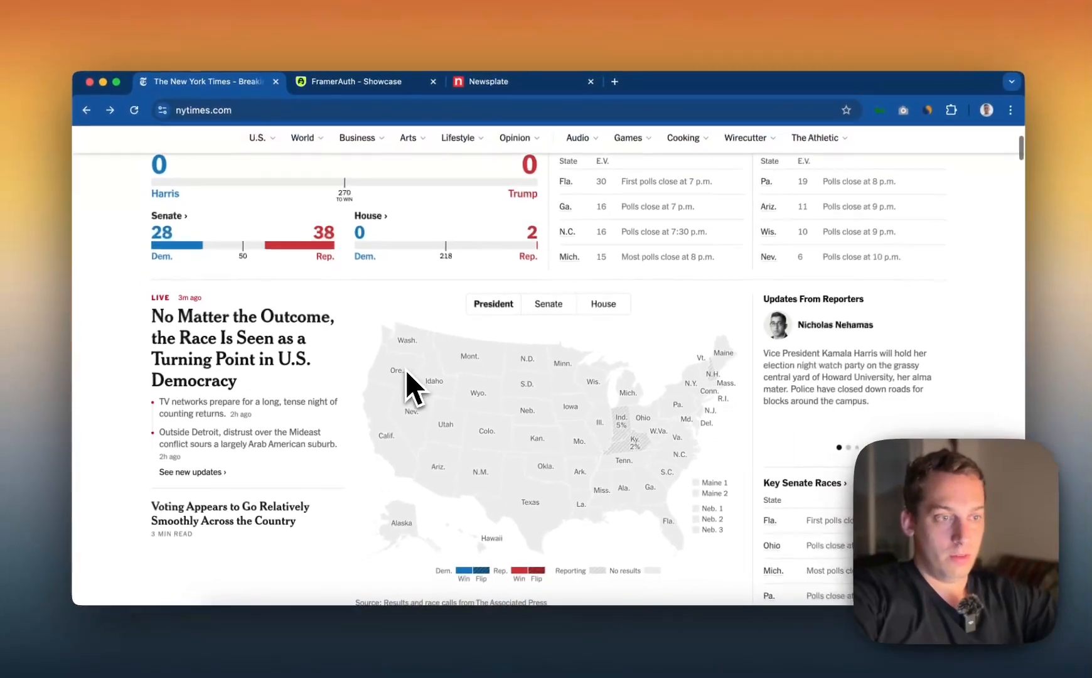
{"action": "scroll", "coordinate": [405, 371], "scroll_direction": "down", "scroll_amount": 10}
{"action": "scroll", "coordinate": [404, 371], "scroll_direction": "up", "scroll_amount": 5}
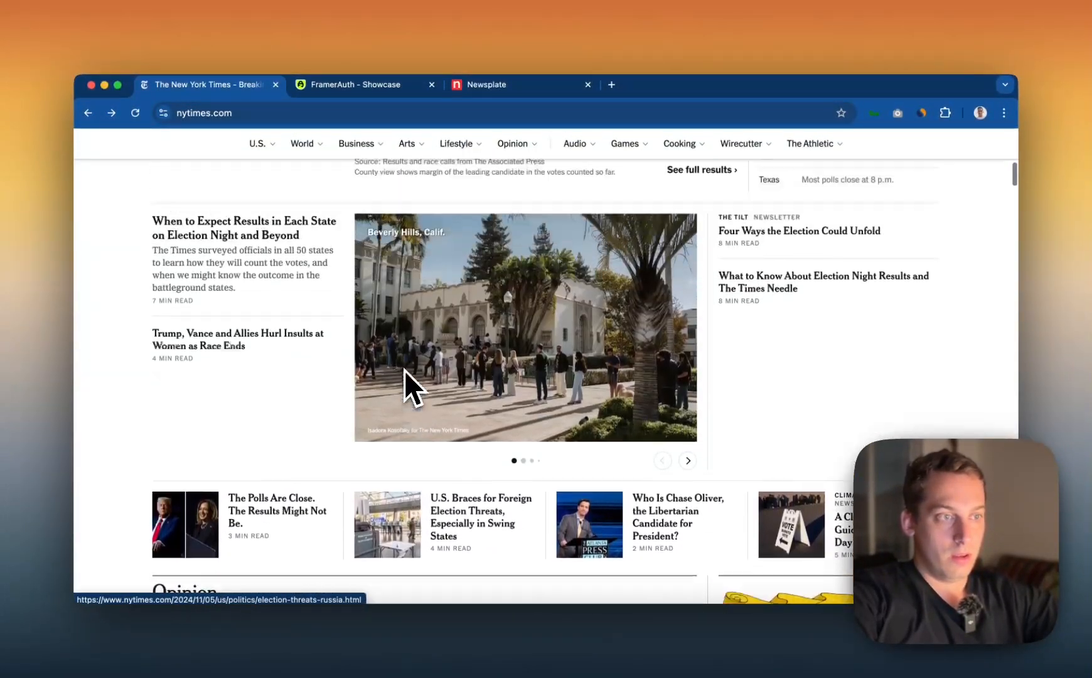
{"action": "scroll", "coordinate": [405, 374], "scroll_direction": "down", "scroll_amount": 3}
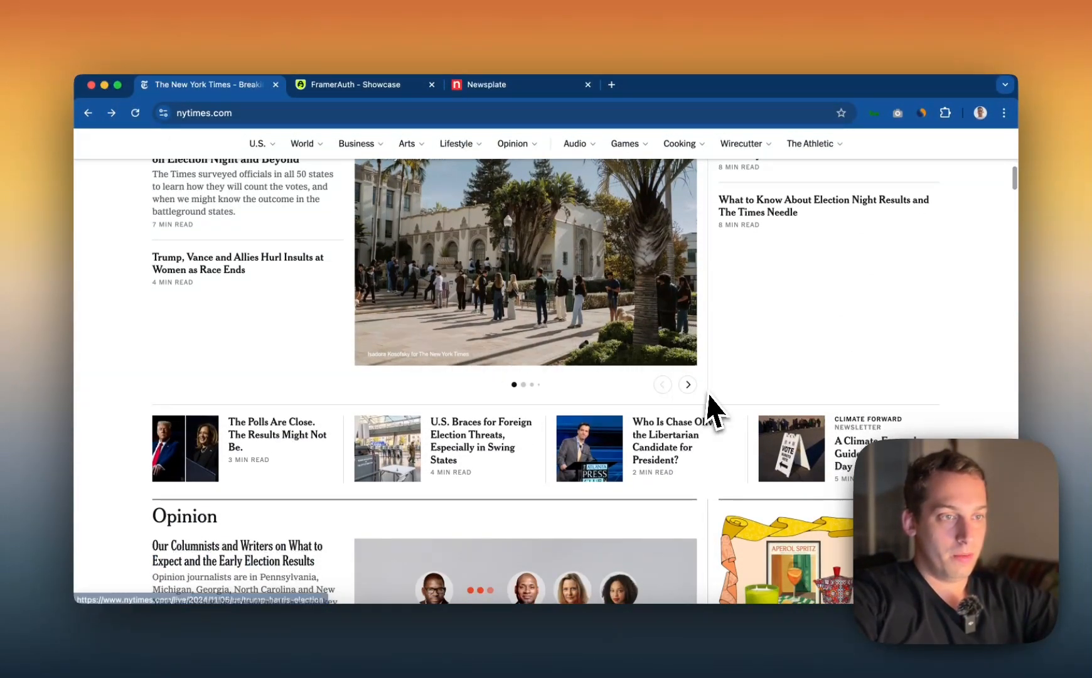
{"action": "scroll", "coordinate": [637, 385], "scroll_direction": "up", "scroll_amount": 2}
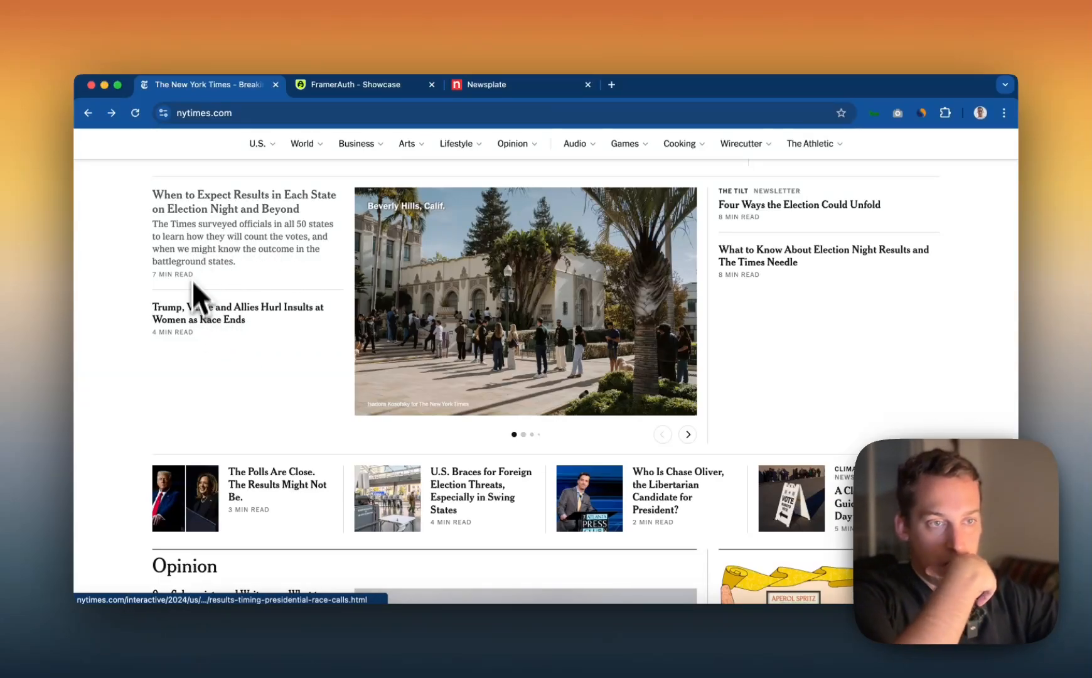
{"action": "scroll", "coordinate": [333, 301], "scroll_direction": "down", "scroll_amount": 3}
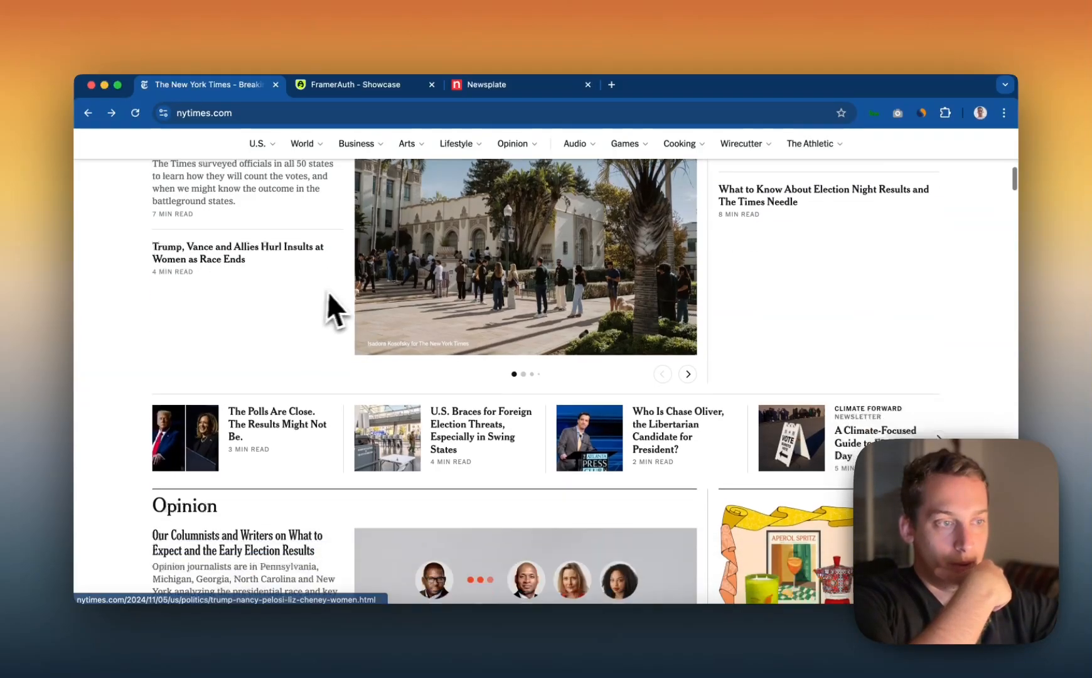
{"action": "scroll", "coordinate": [337, 290], "scroll_direction": "down", "scroll_amount": 1}
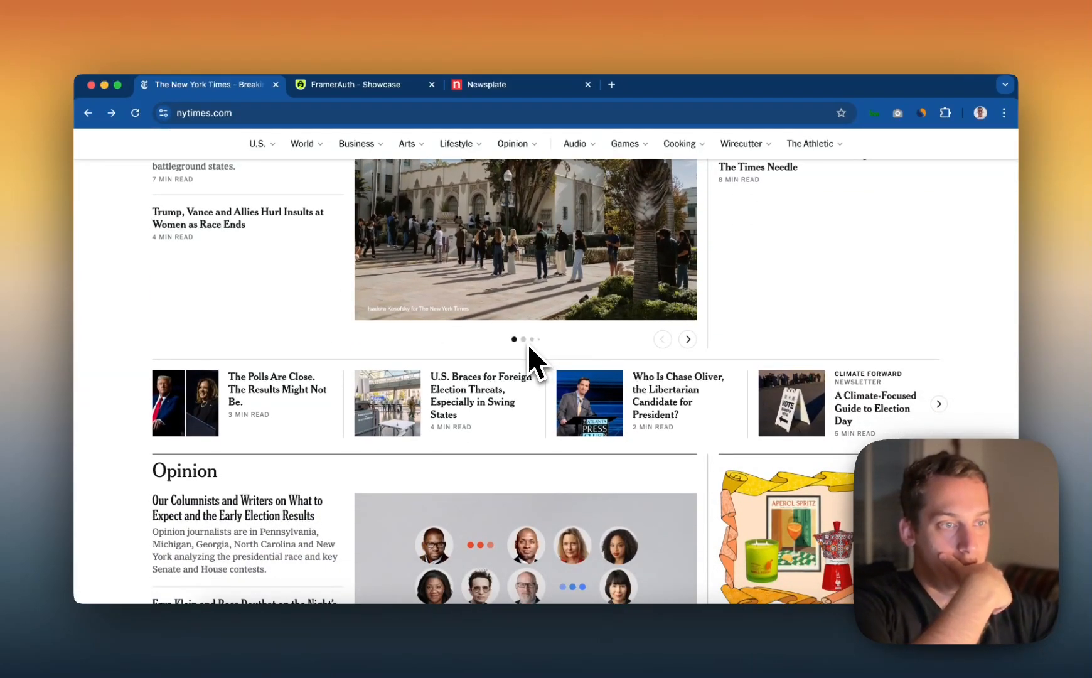
Browse the central photo carousel forward and backward to examine how it sits between the two article columns
{"action": "left_click", "coordinate": [692, 341]}
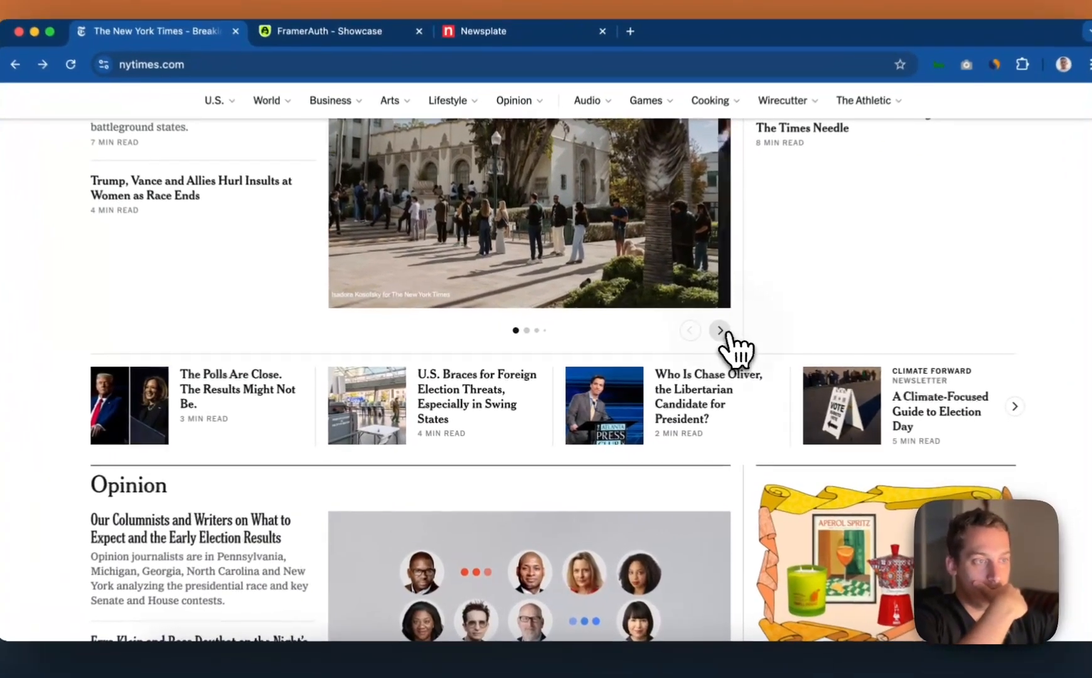
{"action": "left_click", "coordinate": [723, 333]}
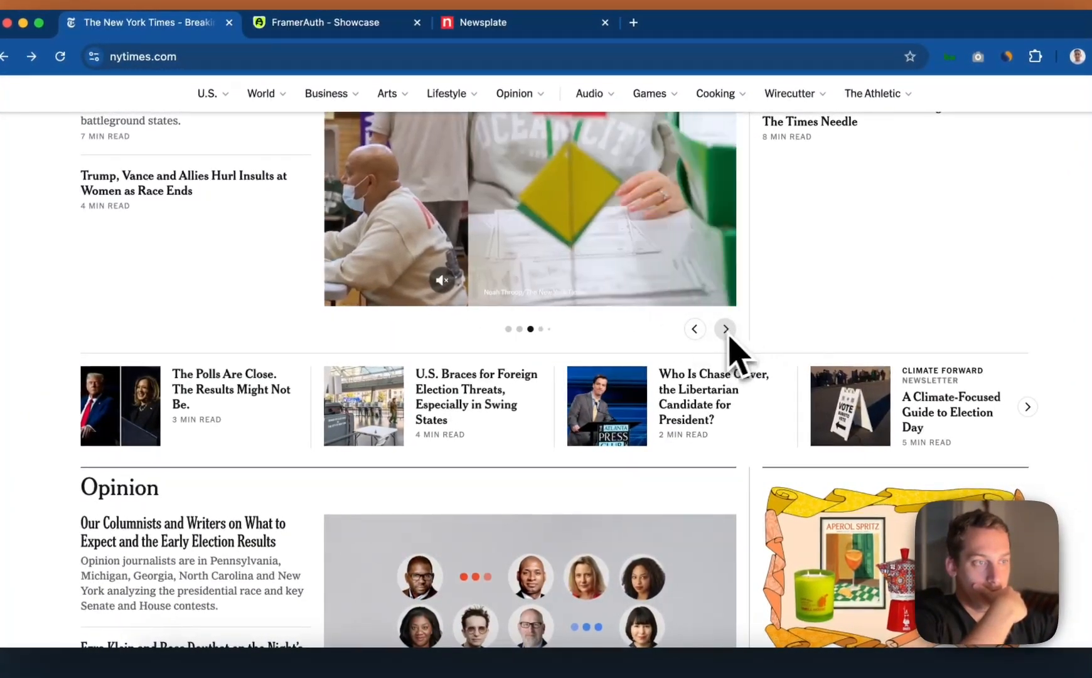
{"action": "left_click", "coordinate": [693, 332]}
{"action": "scroll", "coordinate": [717, 351], "scroll_direction": "up", "scroll_amount": 3}
{"action": "scroll", "coordinate": [719, 355], "scroll_direction": "down", "scroll_amount": 1}
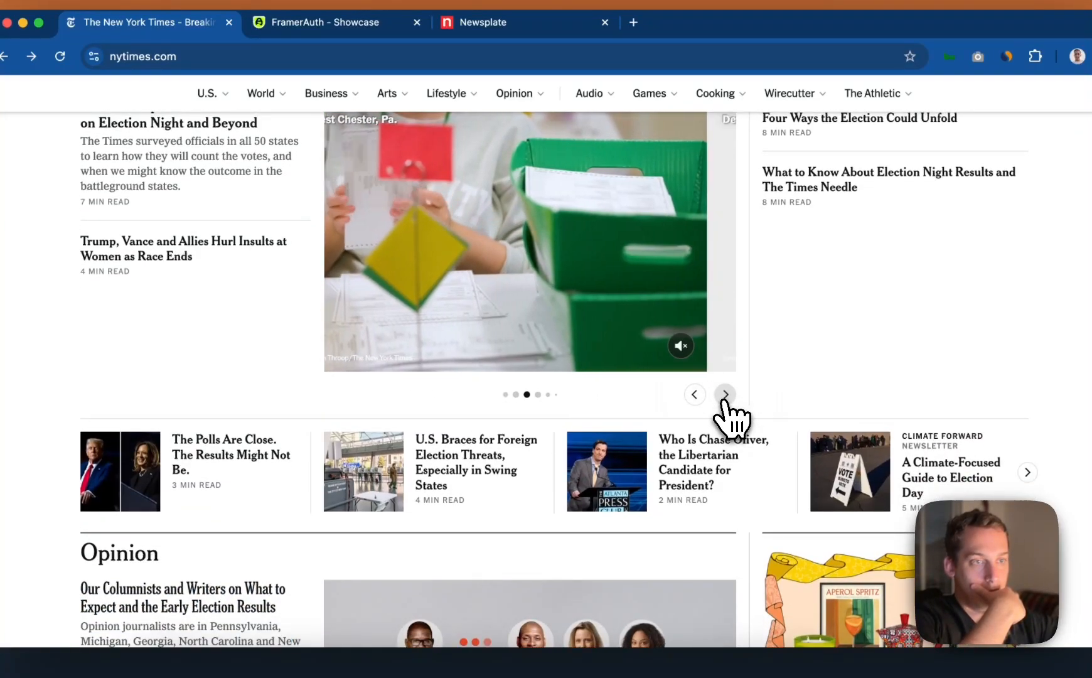
{"action": "left_click", "coordinate": [725, 396]}
{"action": "left_click", "coordinate": [725, 396]}
{"action": "scroll", "coordinate": [729, 419], "scroll_direction": "up", "scroll_amount": 3}
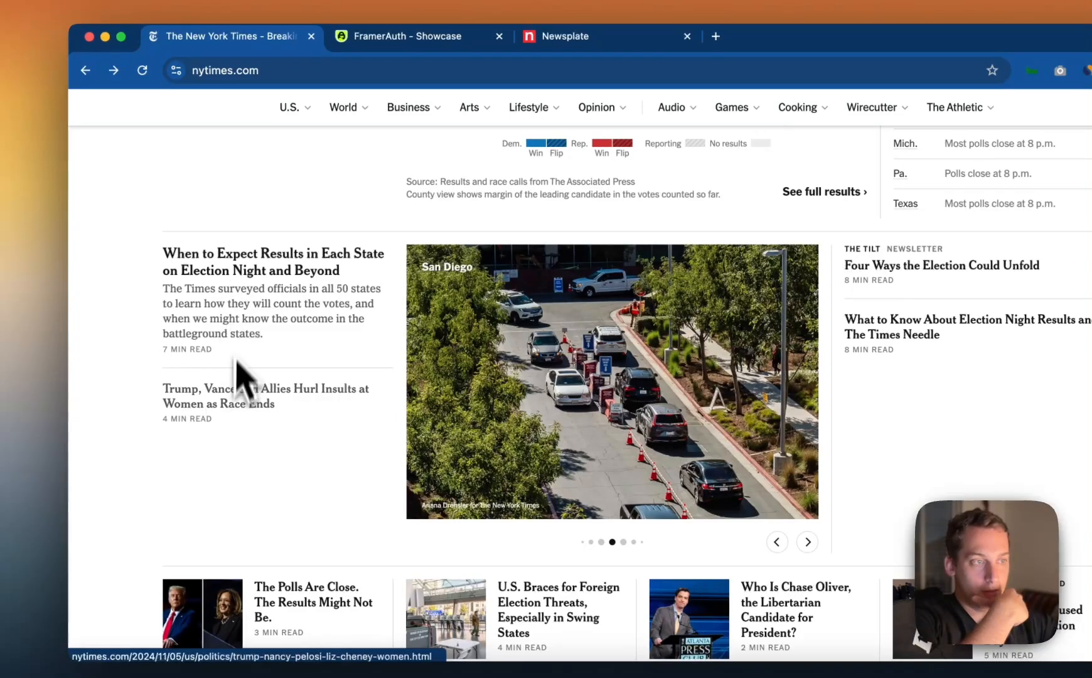
{"action": "scroll", "coordinate": [242, 408], "scroll_direction": "down", "scroll_amount": 2}
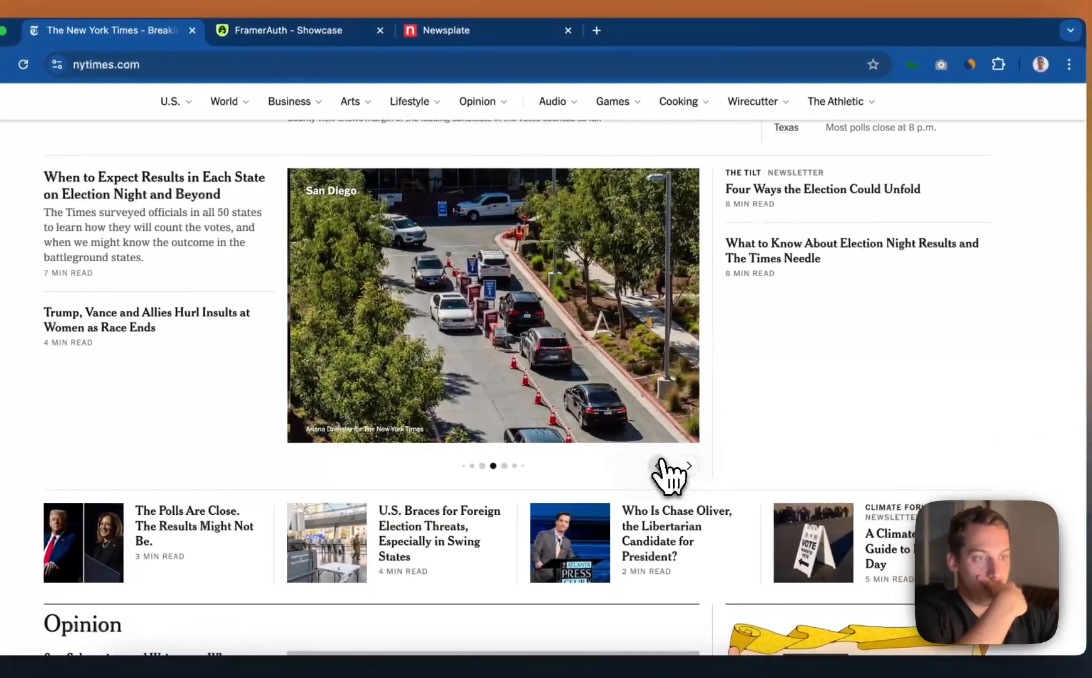
{"action": "left_click", "coordinate": [777, 471]}
{"action": "left_click", "coordinate": [687, 465]}
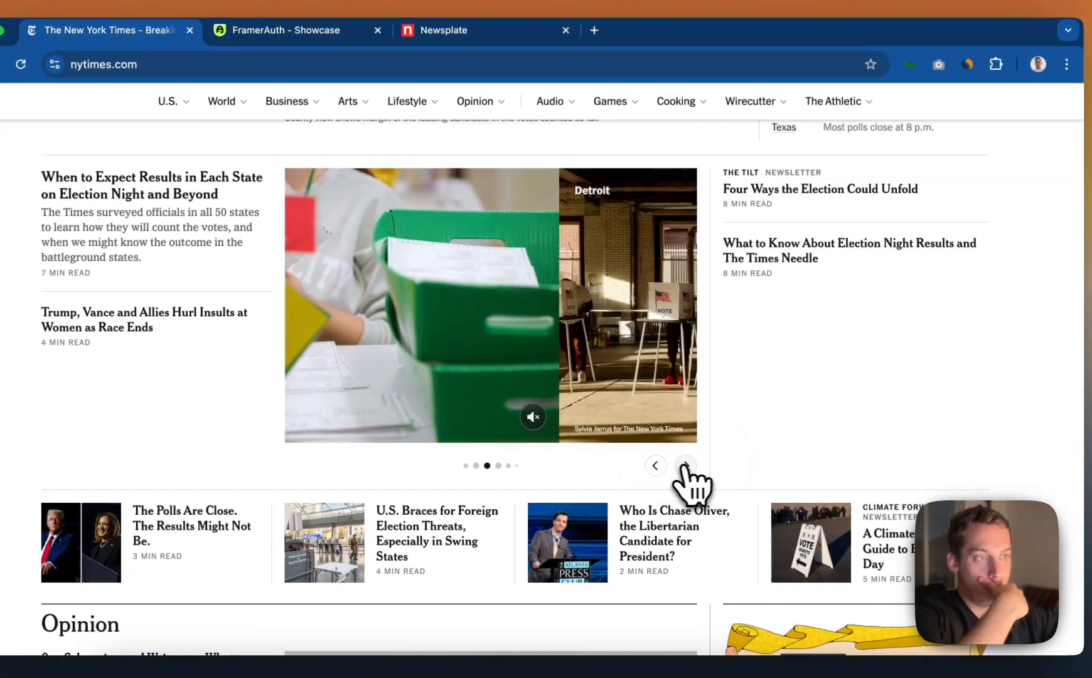
{"action": "left_click", "coordinate": [656, 465]}
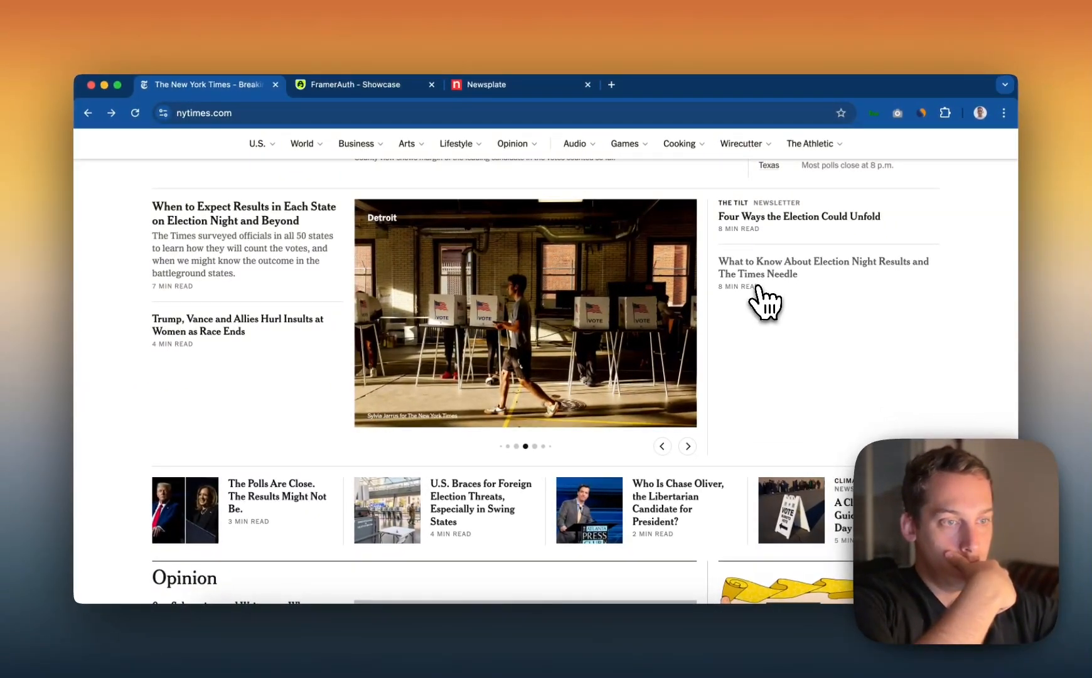
Examine the horizontal article row below the photo carousel, including its sliding behaviour, and compare it with the three-column section above
{"action": "scroll", "coordinate": [766, 300], "scroll_direction": "down", "scroll_amount": 5}
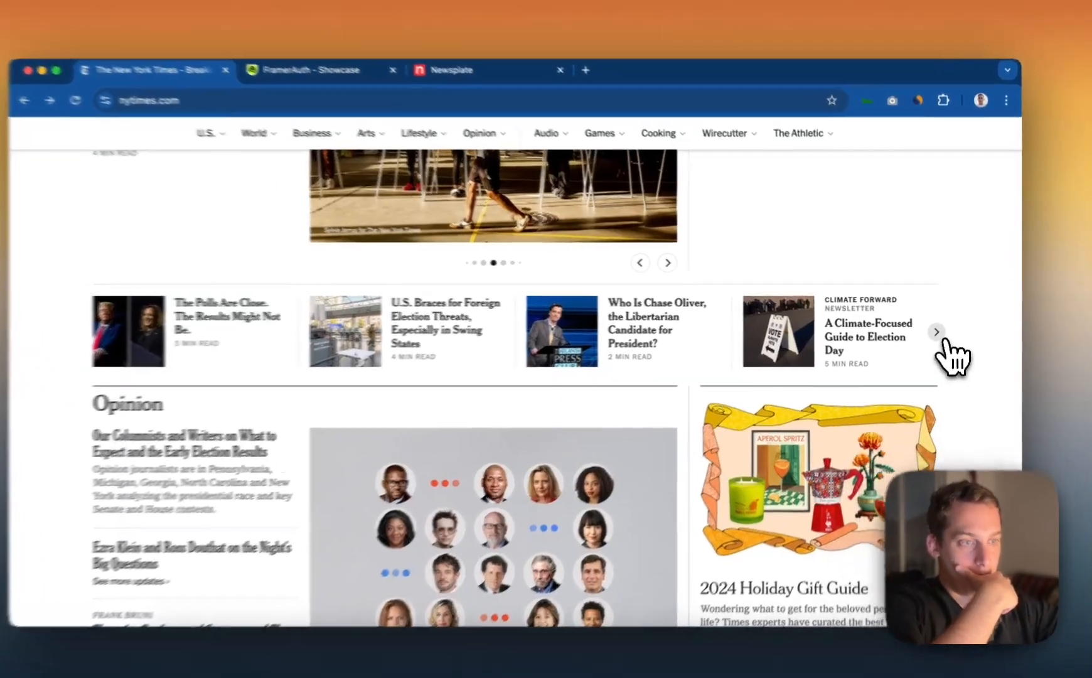
{"action": "left_click", "coordinate": [939, 329]}
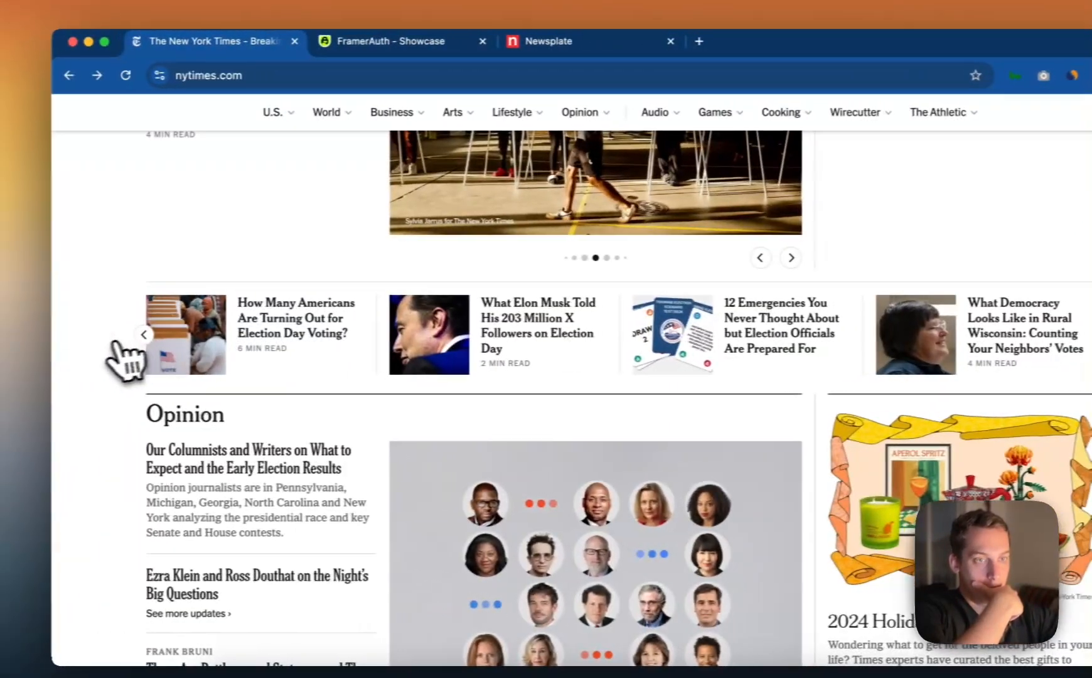
{"action": "left_click", "coordinate": [2, 337]}
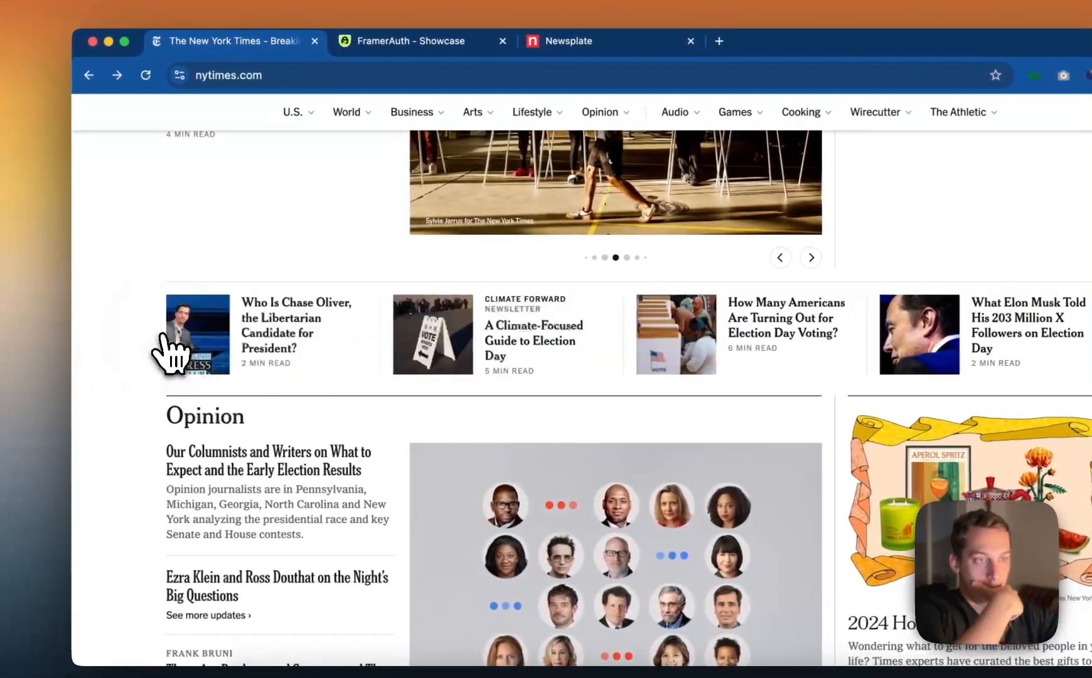
{"action": "scroll", "coordinate": [288, 334], "scroll_direction": "up", "scroll_amount": 3}
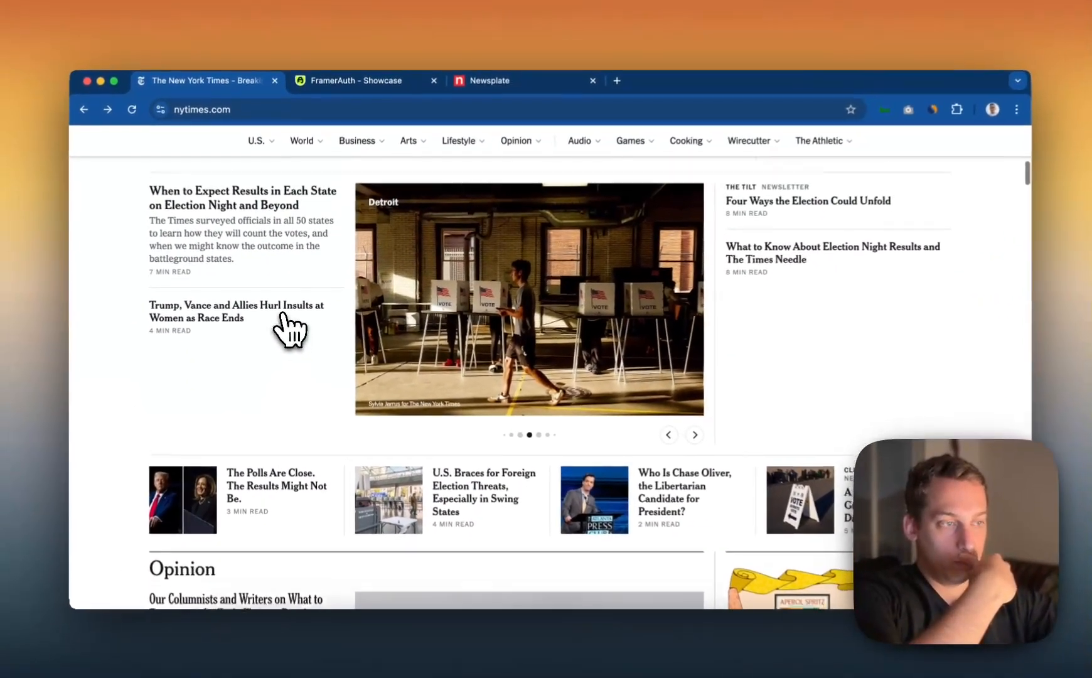
{"action": "scroll", "coordinate": [284, 316], "scroll_direction": "up", "scroll_amount": 1}
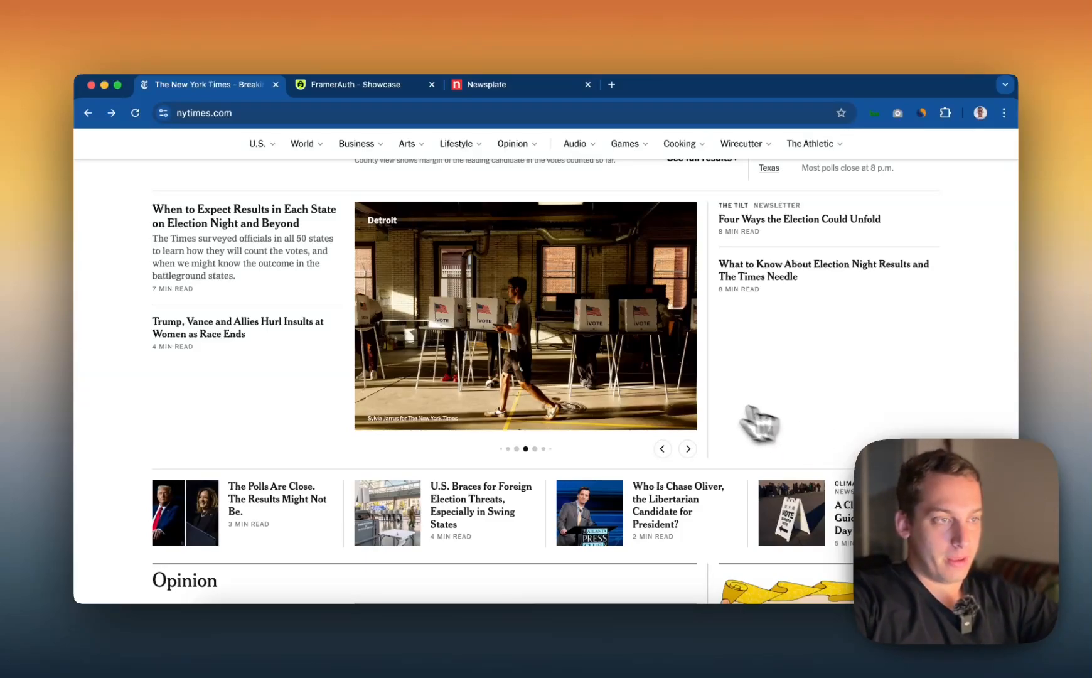
{"action": "scroll", "coordinate": [728, 414], "scroll_direction": "up", "scroll_amount": 1}
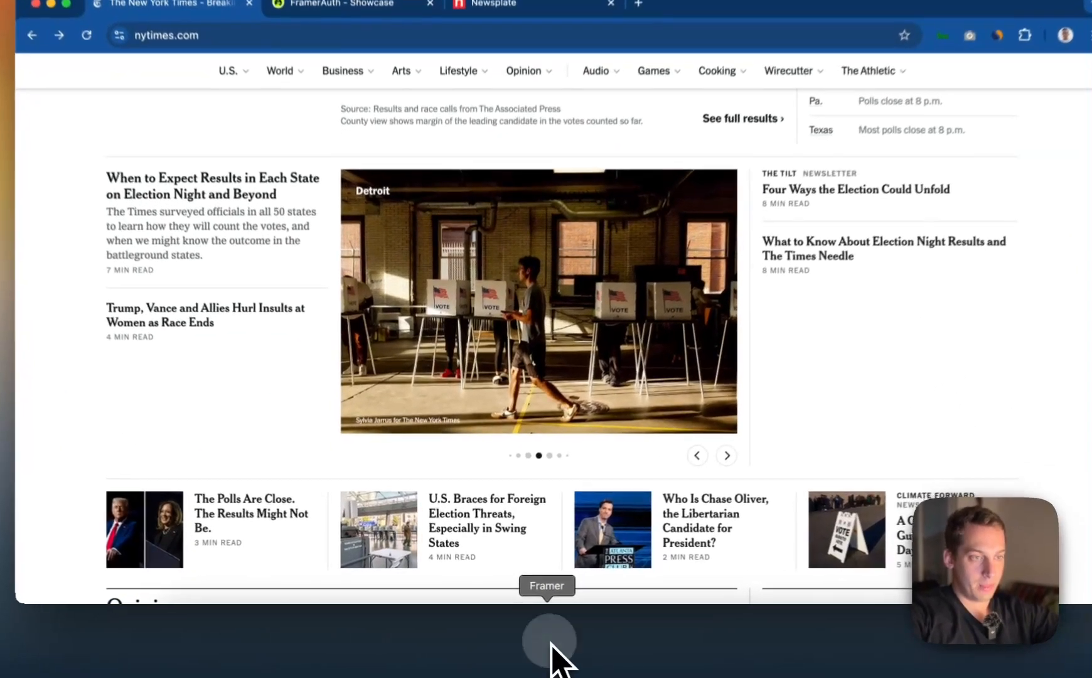
Switch to Framer, duplicate the Top-Content stack, nest the copy inside the original and rename it Left-Column
{"action": "left_click", "coordinate": [538, 642]}
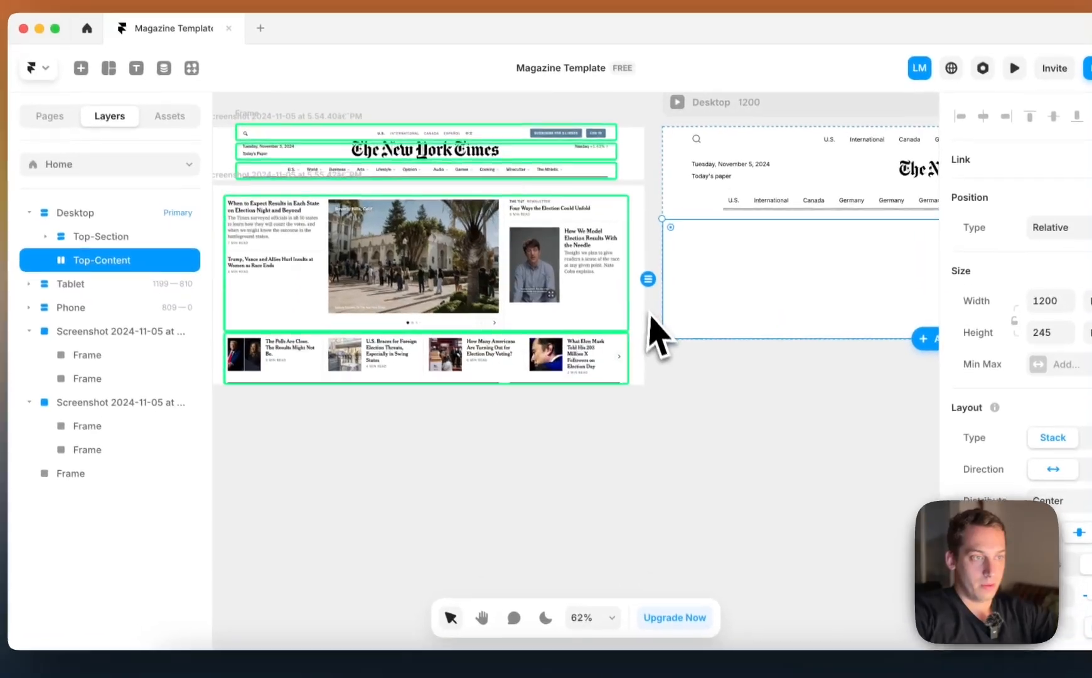
{"action": "key", "text": "super+d"}
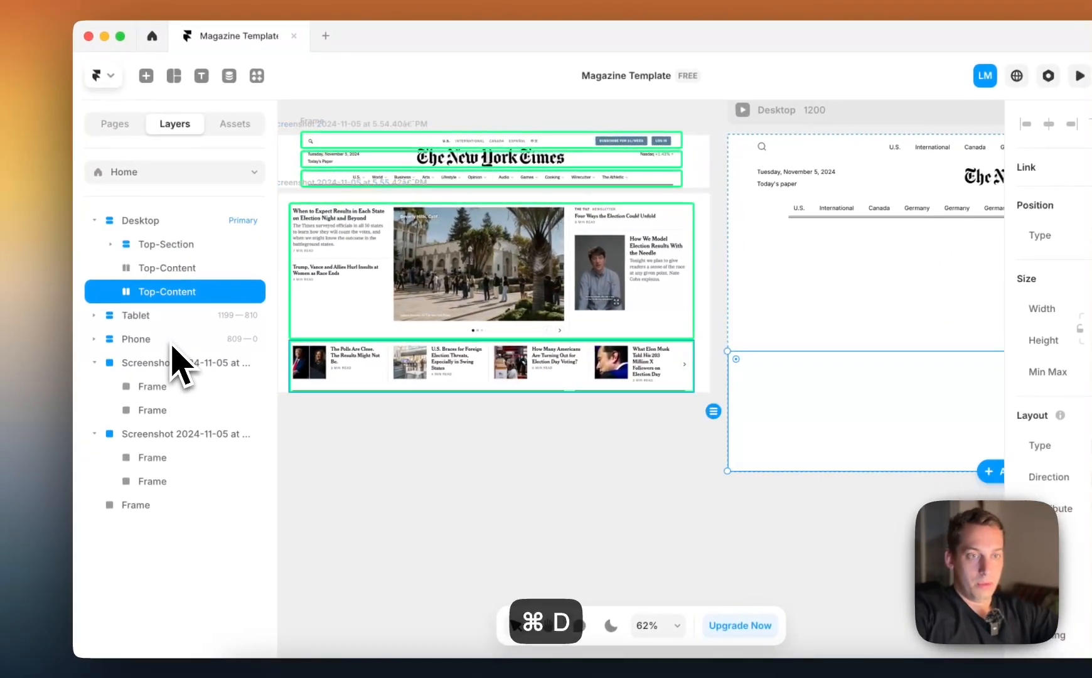
{"action": "left_click_drag", "start_coordinate": [150, 271], "coordinate": [153, 264]}
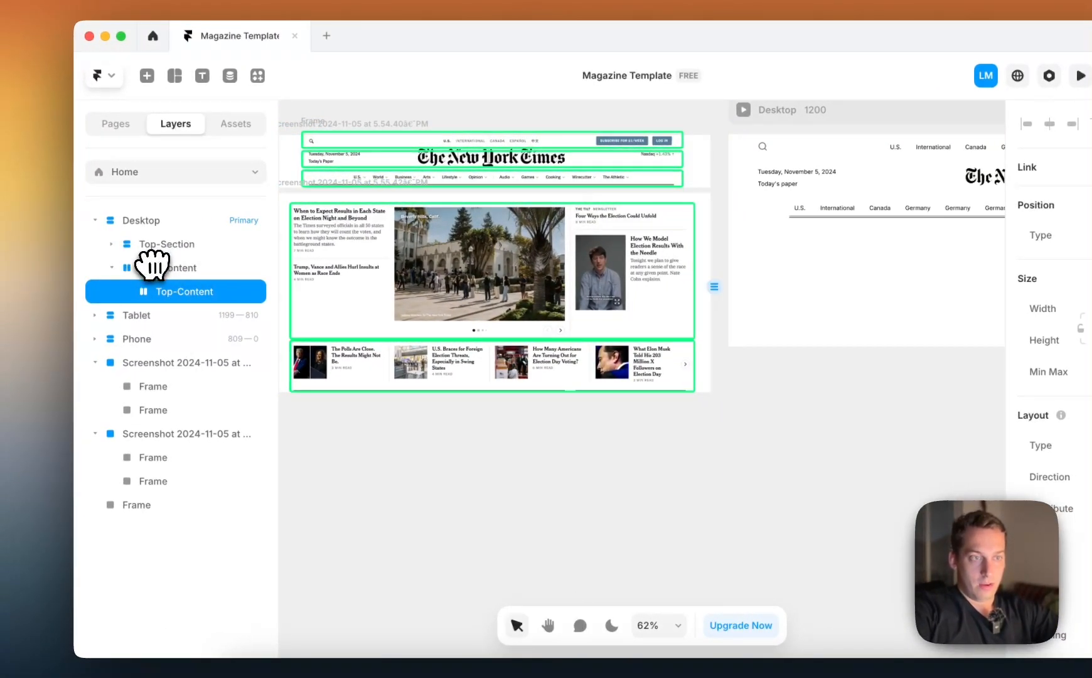
{"action": "double_click", "coordinate": [170, 292]}
{"action": "type", "text": "Lef"}
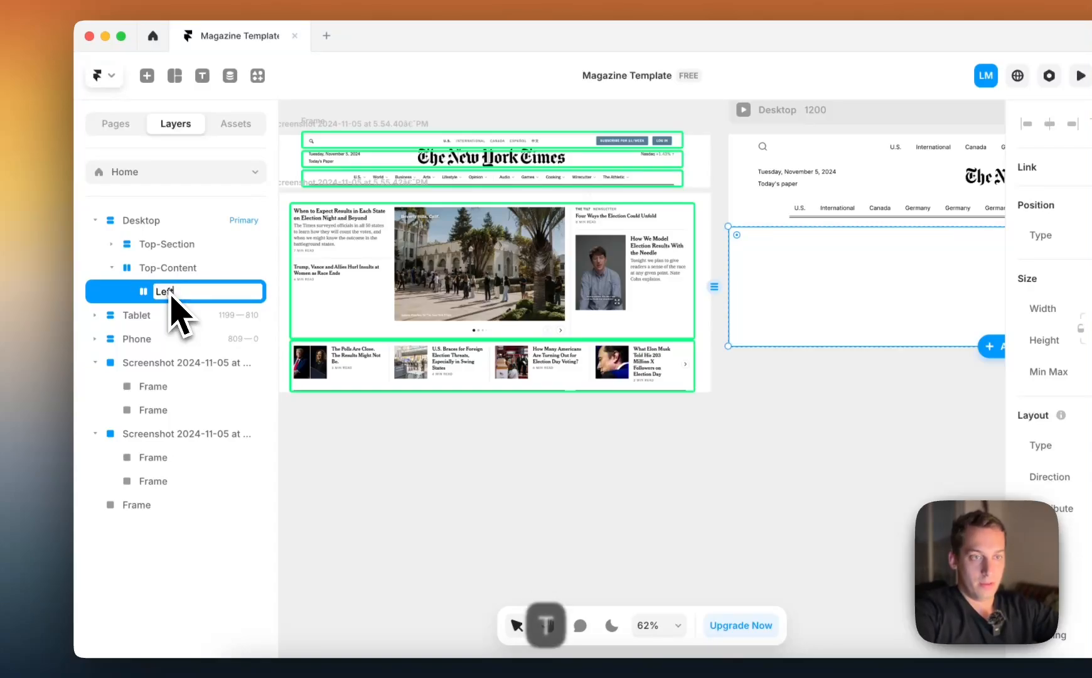
{"action": "type", "text": "t-Column"}
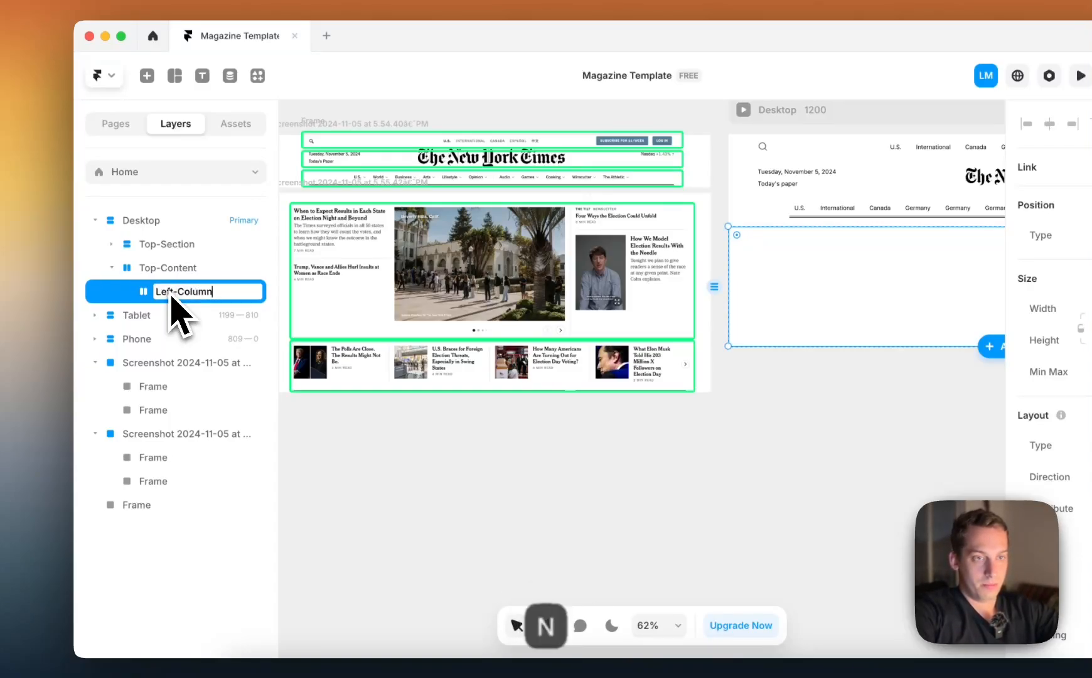
{"action": "key", "text": "Return"}
Duplicate Left-Column inside Top-Content and rename the copy Middle-Column
{"action": "key", "text": "super+d"}
{"action": "double_click", "coordinate": [168, 315]}
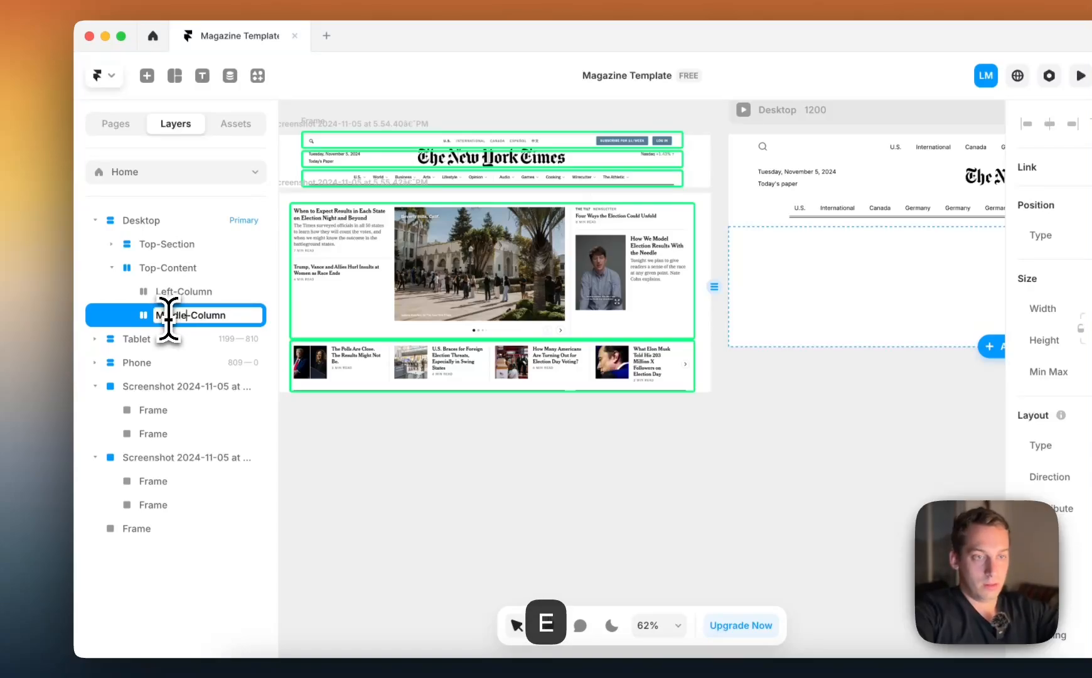
{"action": "key", "text": "Return"}
Duplicate Middle-Column inside Top-Content and rename the copy Right-Column
{"action": "key", "text": "super+d"}
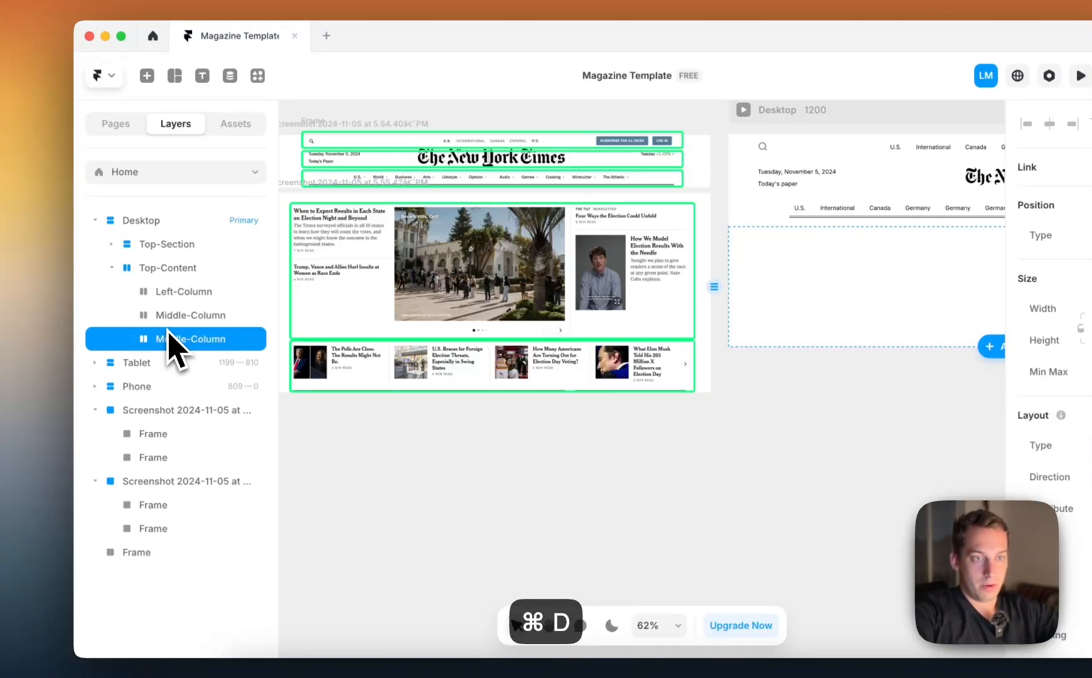
{"action": "double_click", "coordinate": [168, 345]}
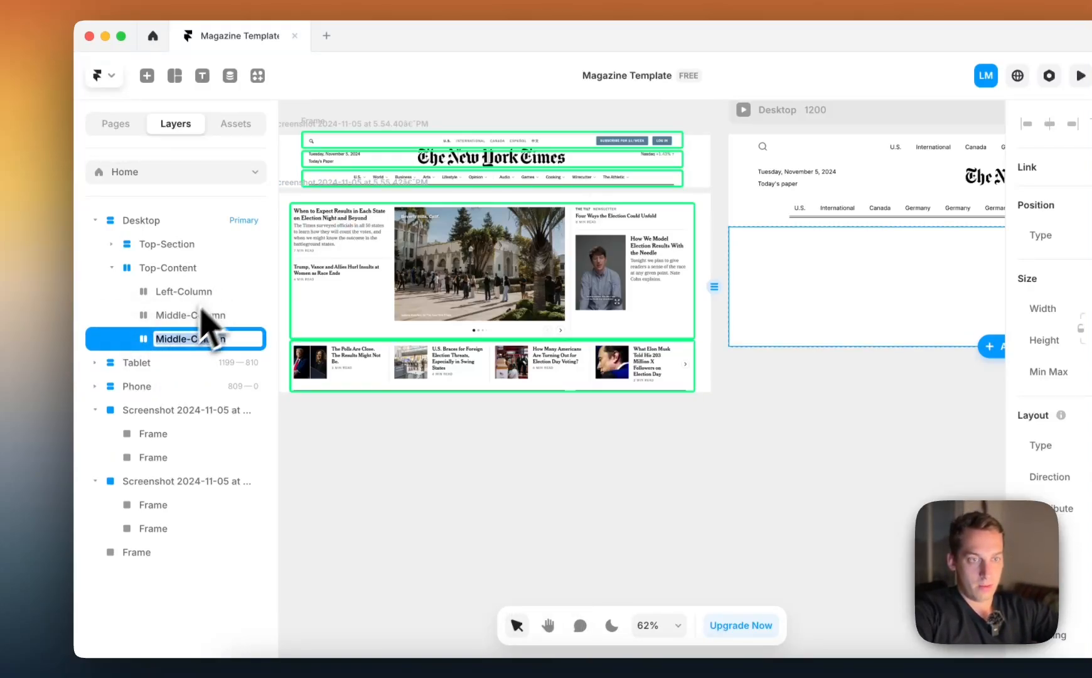
{"action": "type", "text": "Right-Column"}
{"action": "key", "text": "Return"}
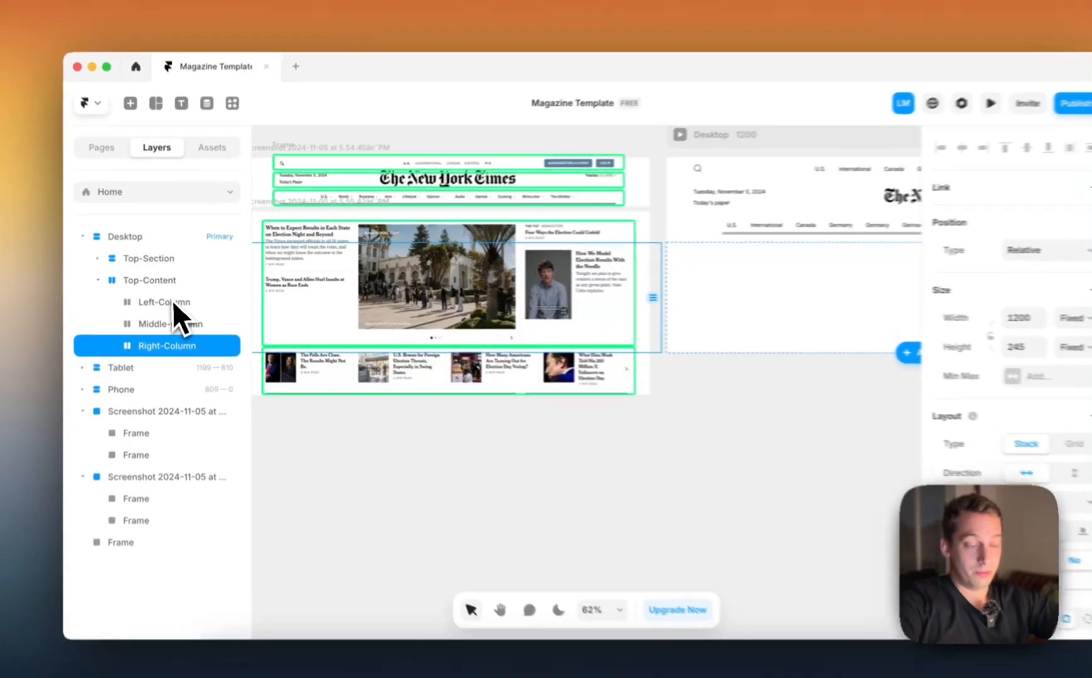
Set the width and height of Left-Column, Middle-Column and Right-Column together to Fill, 1fr each
{"action": "left_click", "coordinate": [173, 299]}
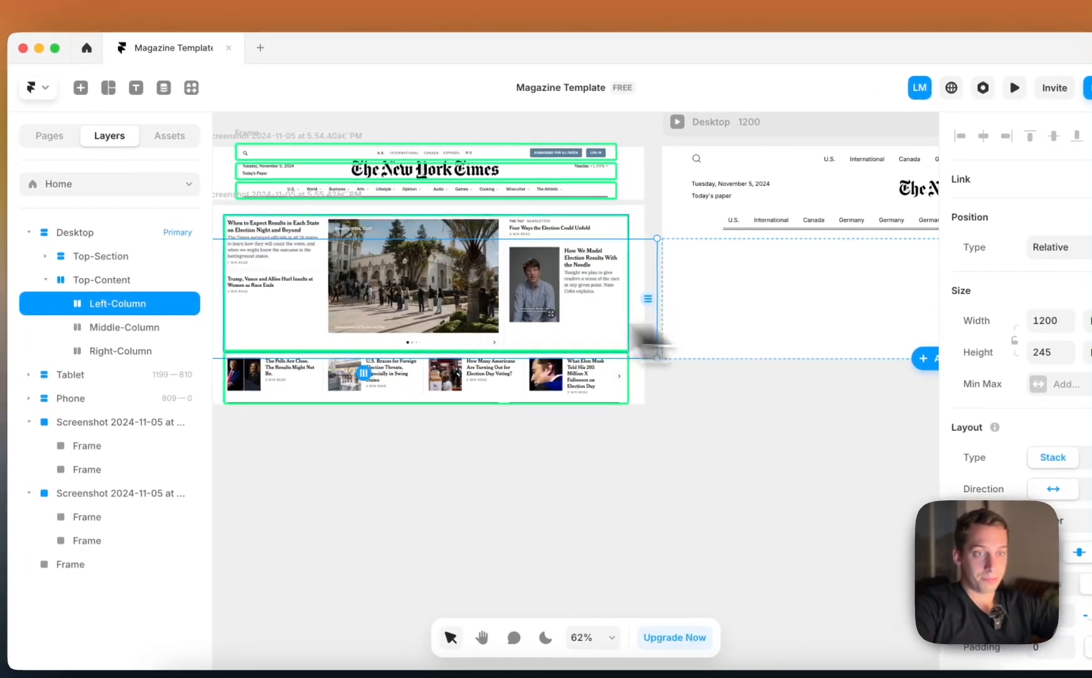
{"action": "left_click", "coordinate": [178, 327], "text": "shift"}
{"action": "left_click", "coordinate": [178, 350], "text": "shift"}
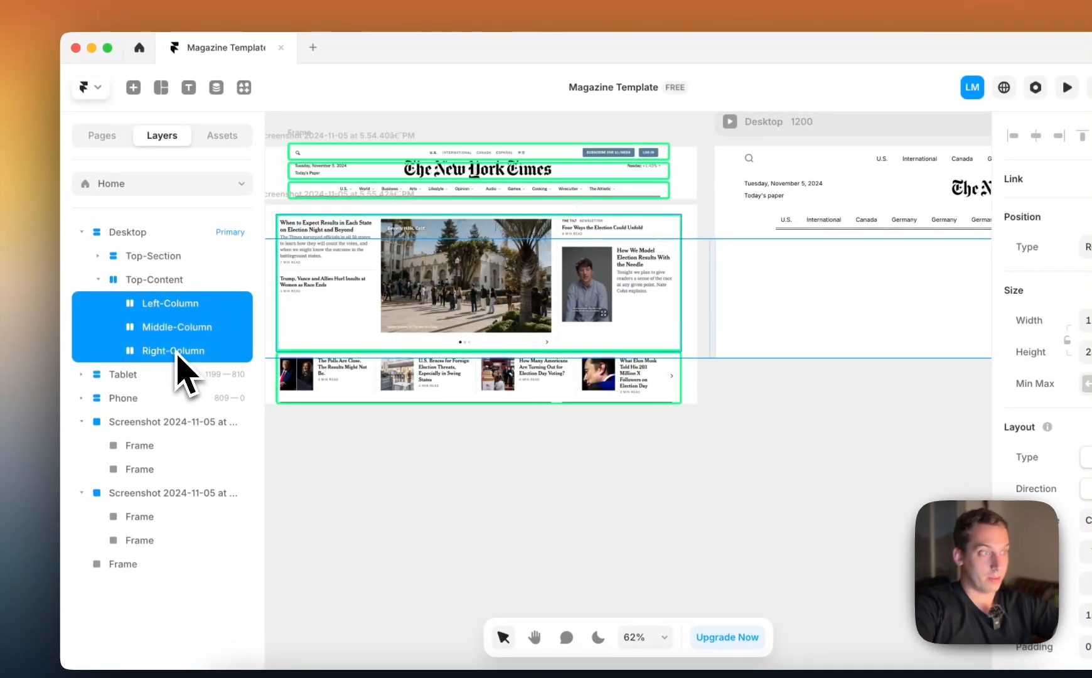
{"action": "left_click", "coordinate": [986, 310]}
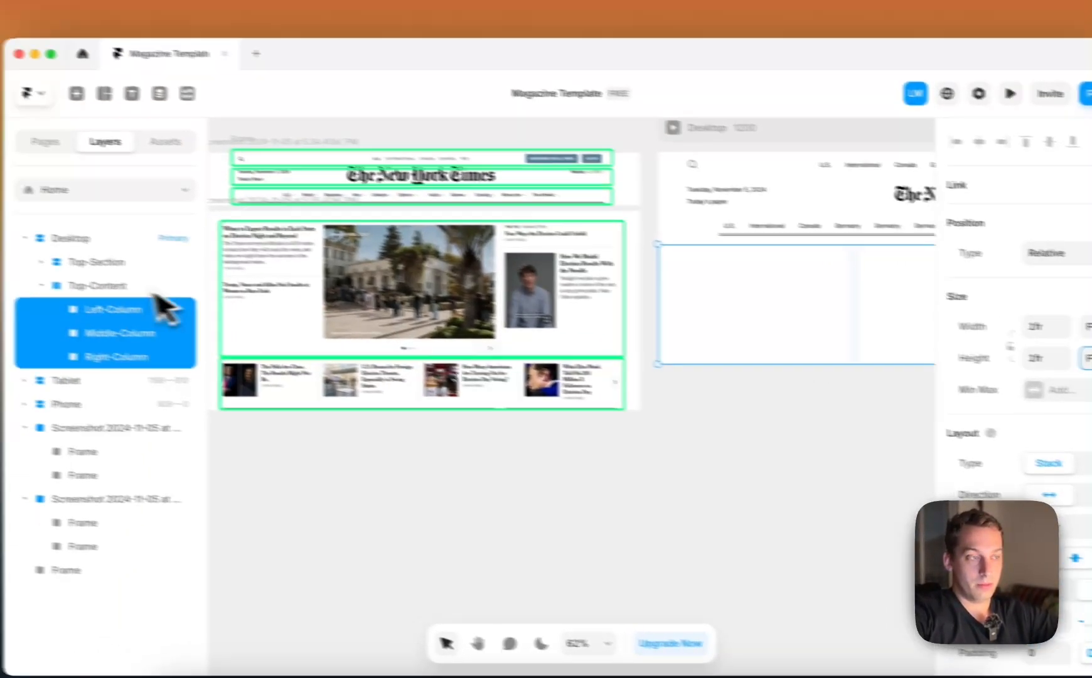
Set the height of Medium-bar inside Top-Section to Fit Content
{"action": "left_click", "coordinate": [30, 270]}
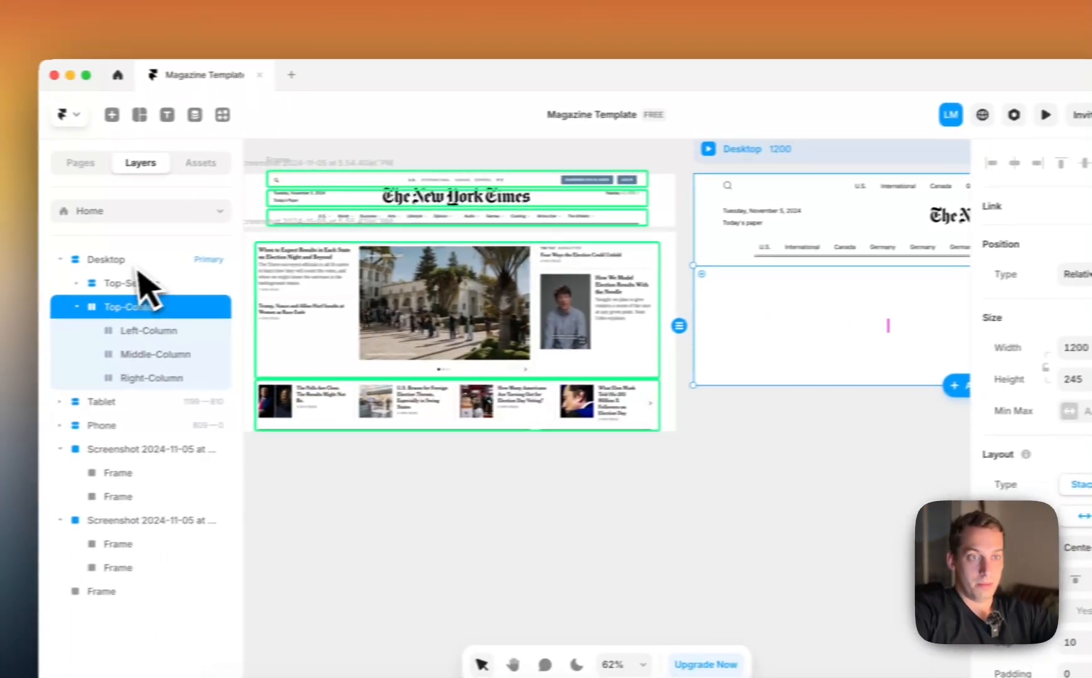
{"action": "left_click", "coordinate": [111, 280]}
{"action": "left_click", "coordinate": [175, 327]}
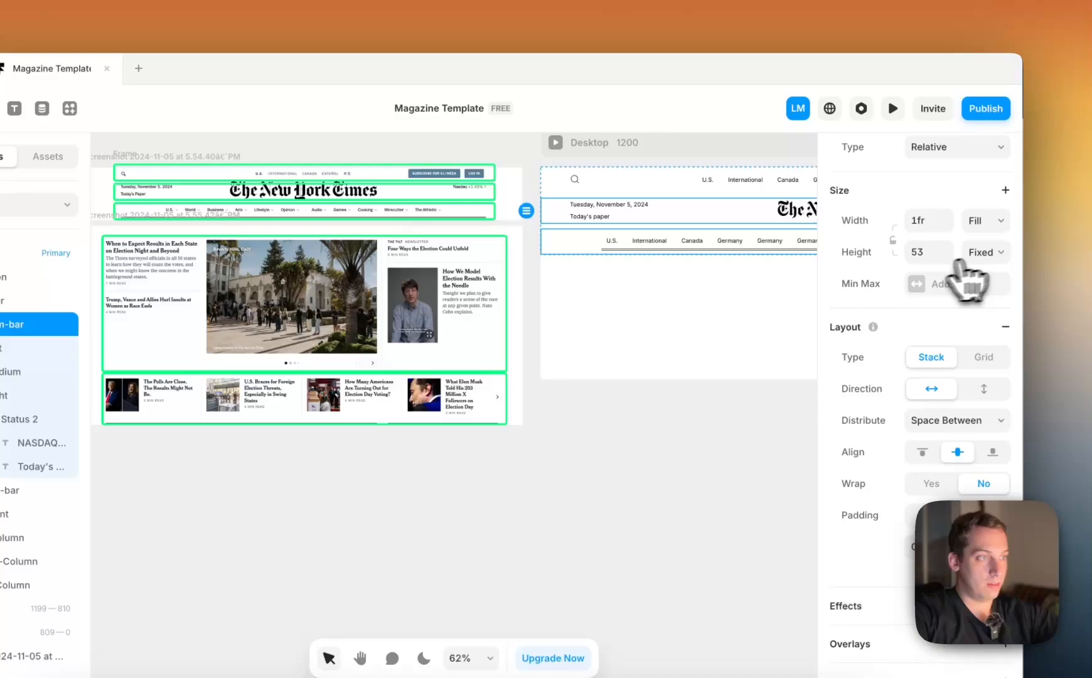
{"action": "left_click", "coordinate": [983, 255]}
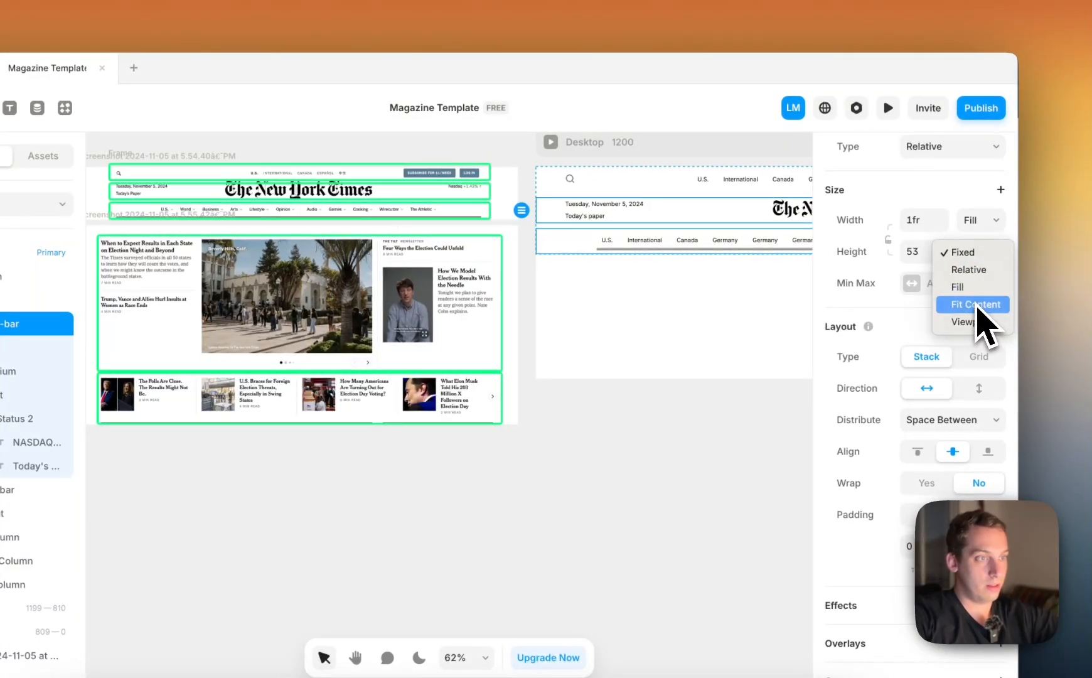
{"action": "left_click", "coordinate": [975, 306]}
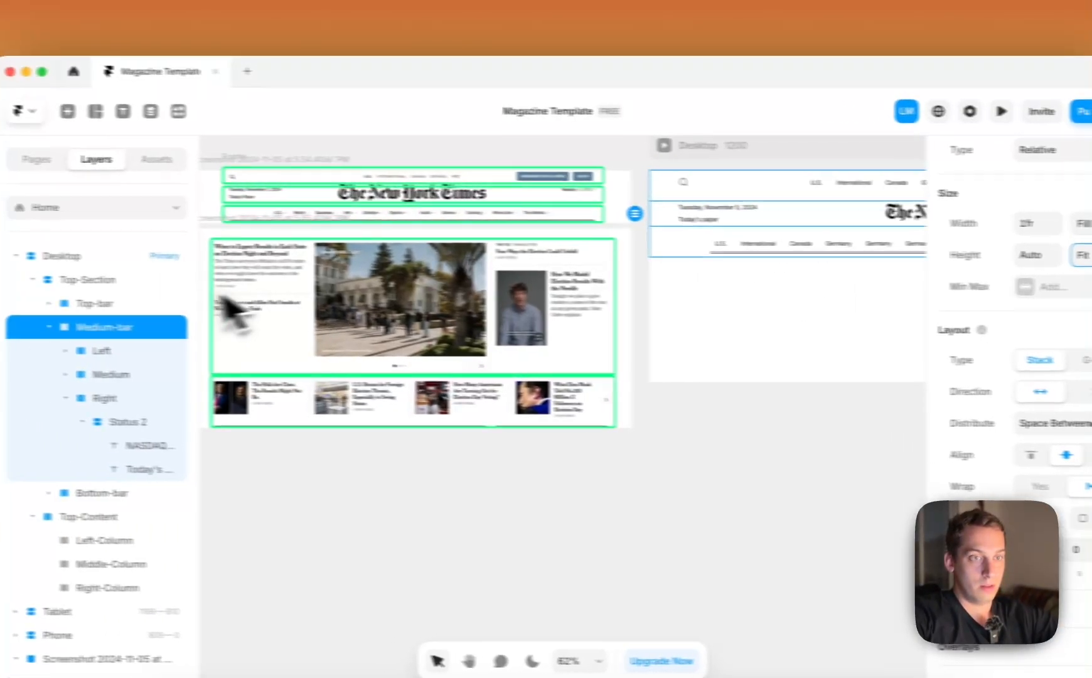
Set the height of Top-bar inside Top-Section to Fit Content
{"action": "left_click", "coordinate": [223, 305]}
{"action": "scroll", "coordinate": [955, 317], "scroll_direction": "up", "scroll_amount": 5}
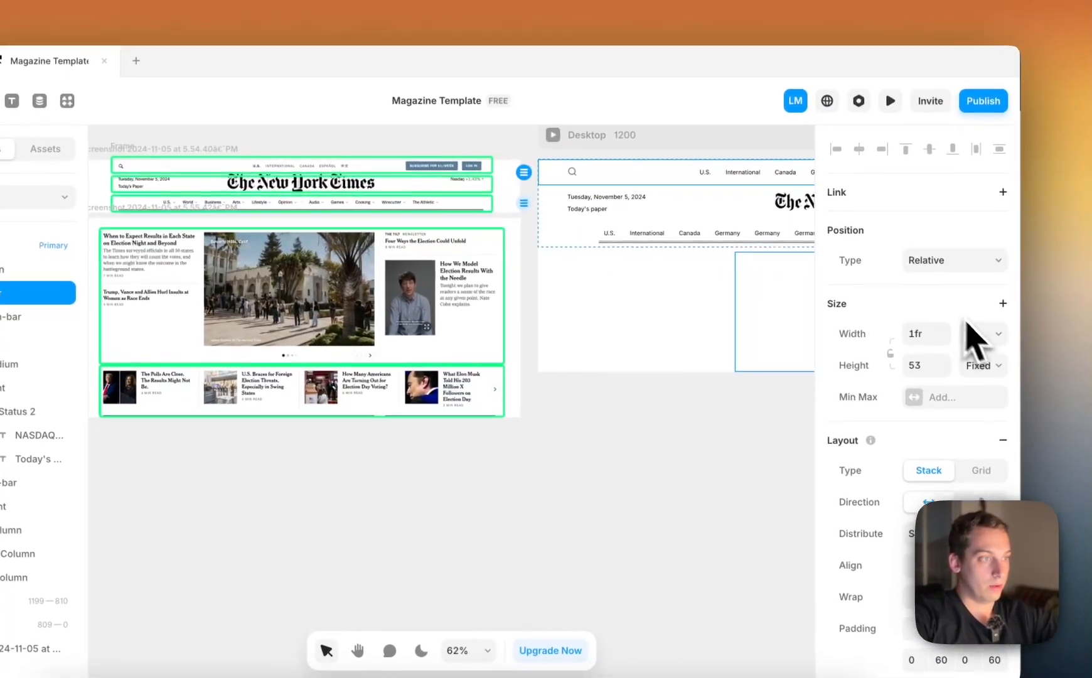
{"action": "left_click", "coordinate": [979, 345]}
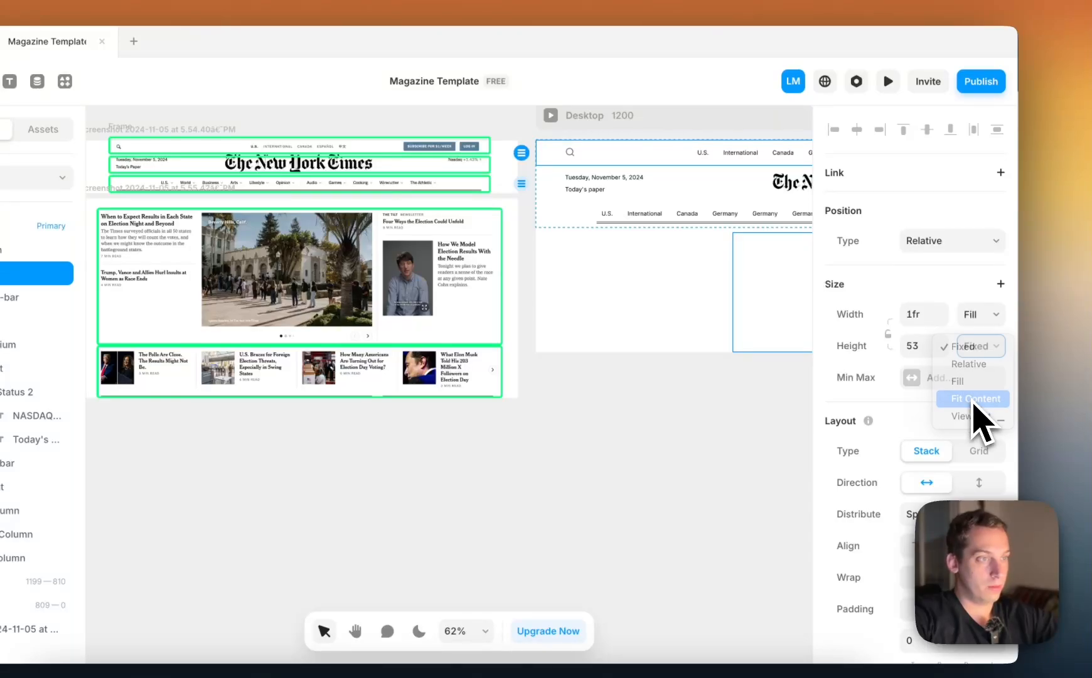
{"action": "scroll", "coordinate": [731, 294], "scroll_direction": "right", "scroll_amount": 5}
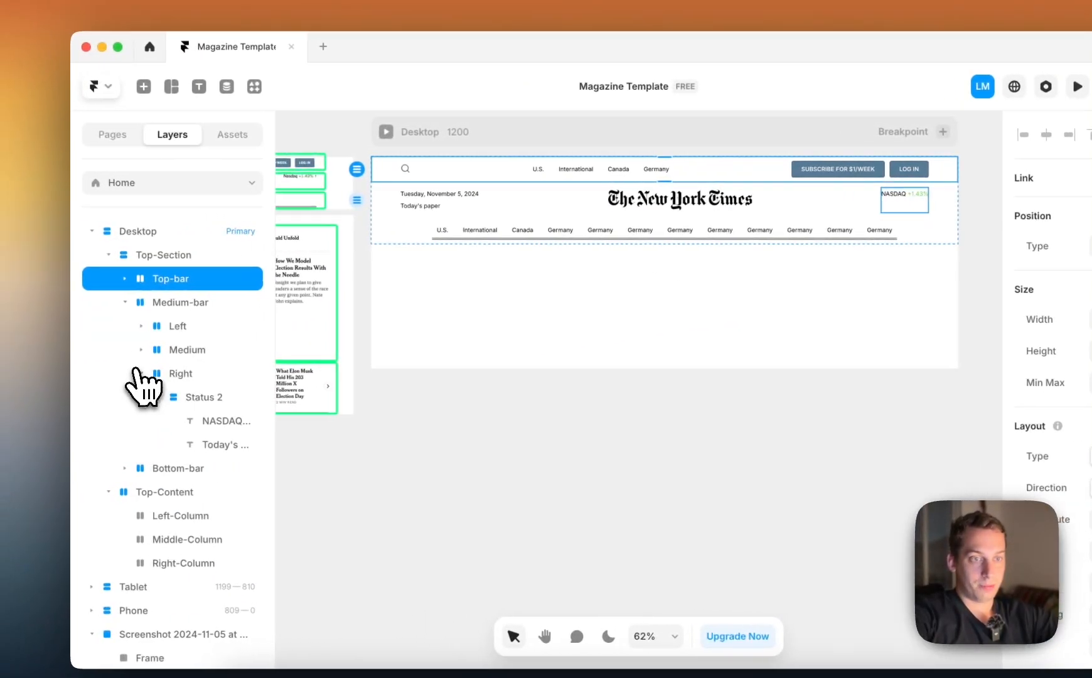
Collapse Top-Section in the layer tree and select Left-Column inside Top-Content
{"action": "left_click", "coordinate": [144, 373]}
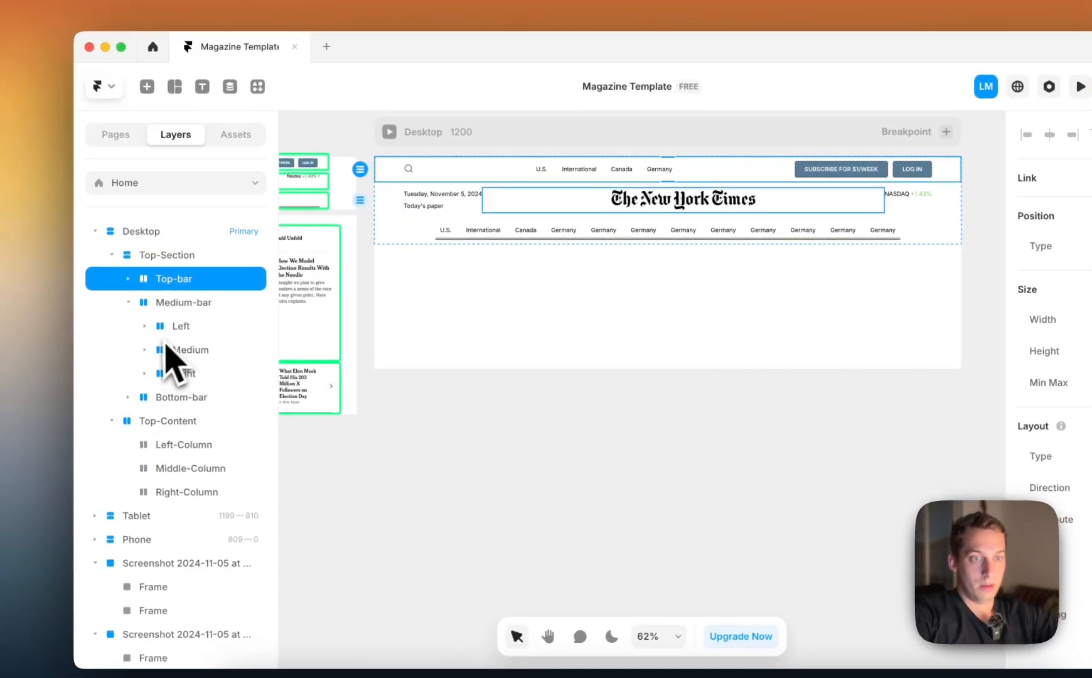
{"action": "left_click", "coordinate": [126, 256]}
{"action": "left_click", "coordinate": [112, 255]}
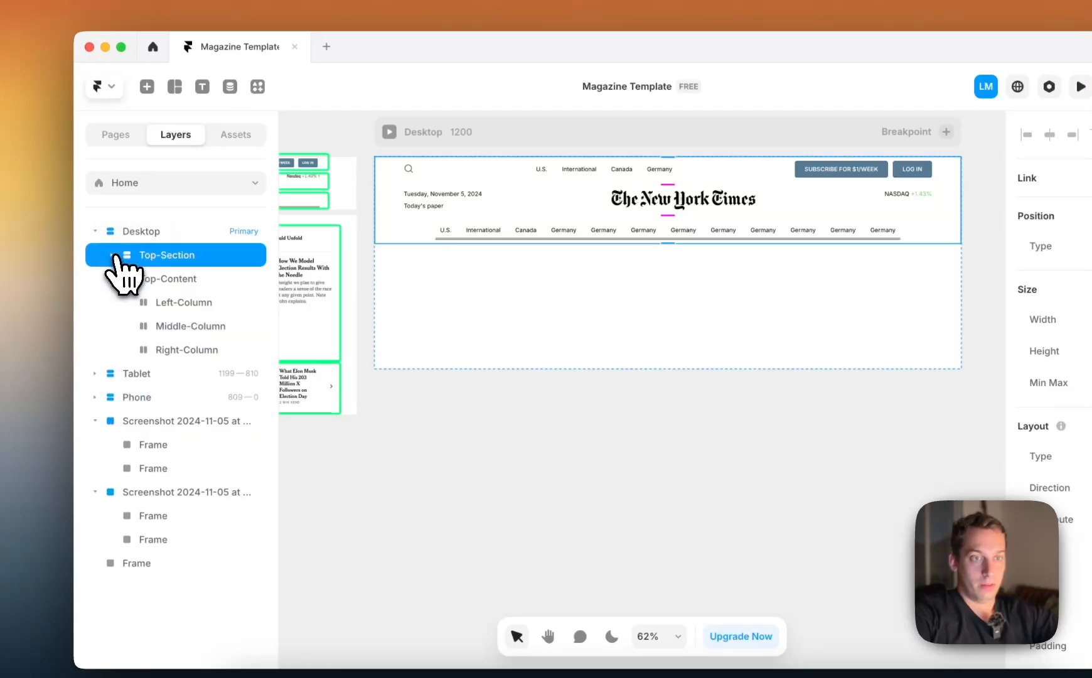
{"action": "left_click", "coordinate": [153, 282]}
{"action": "left_click", "coordinate": [112, 279]}
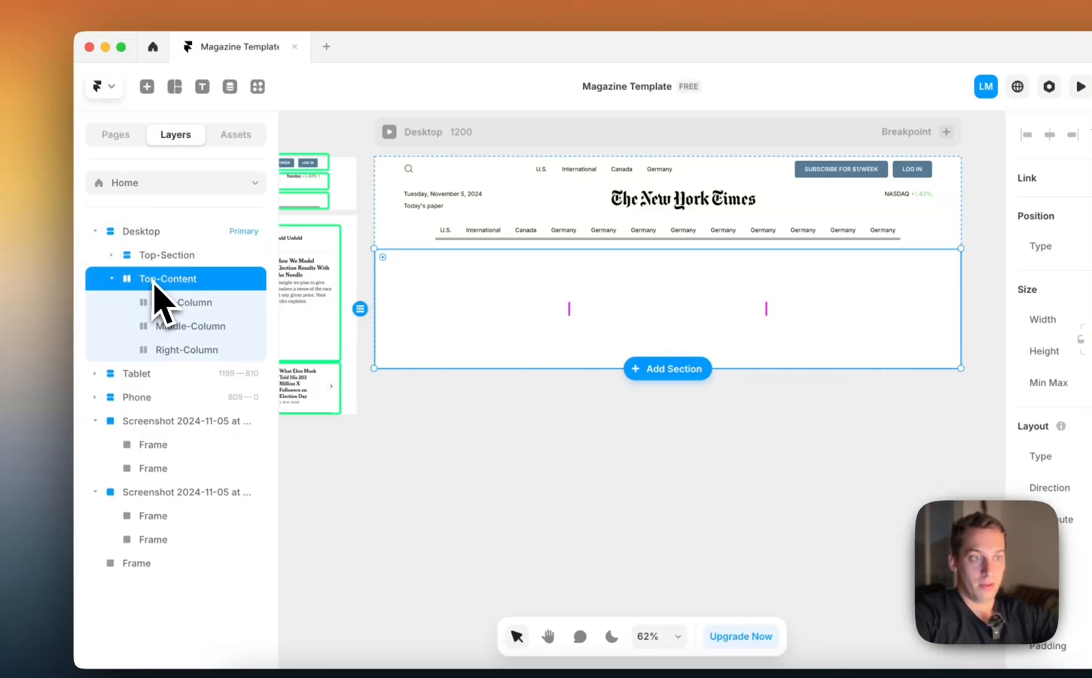
{"action": "scroll", "coordinate": [446, 332], "scroll_direction": "left", "scroll_amount": 5}
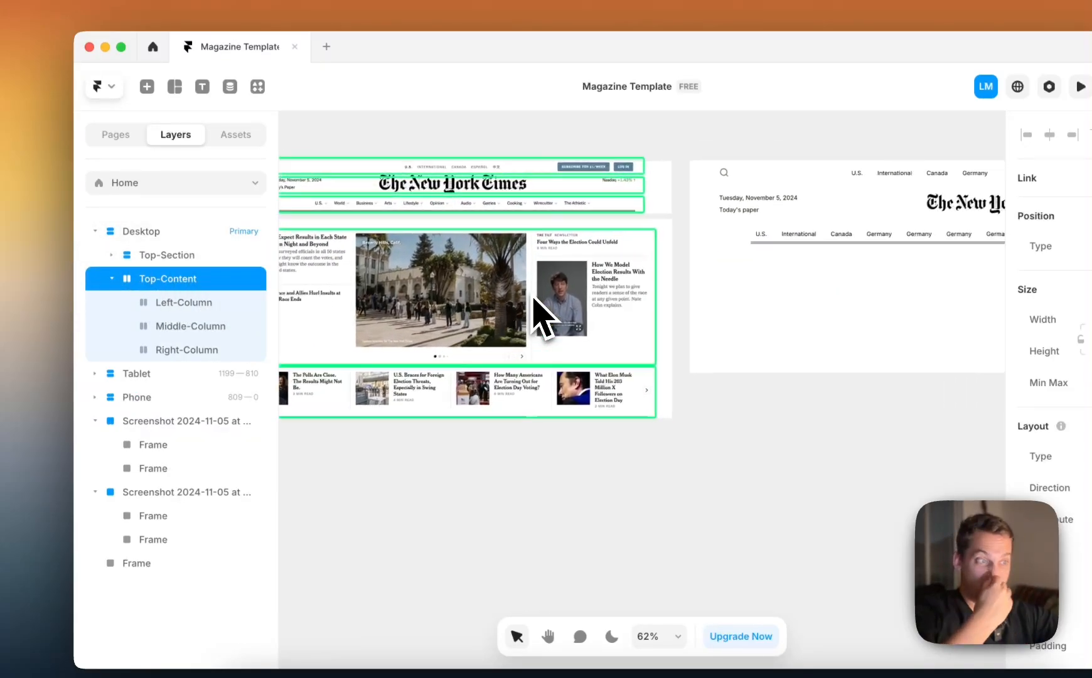
{"action": "left_click", "coordinate": [205, 312]}
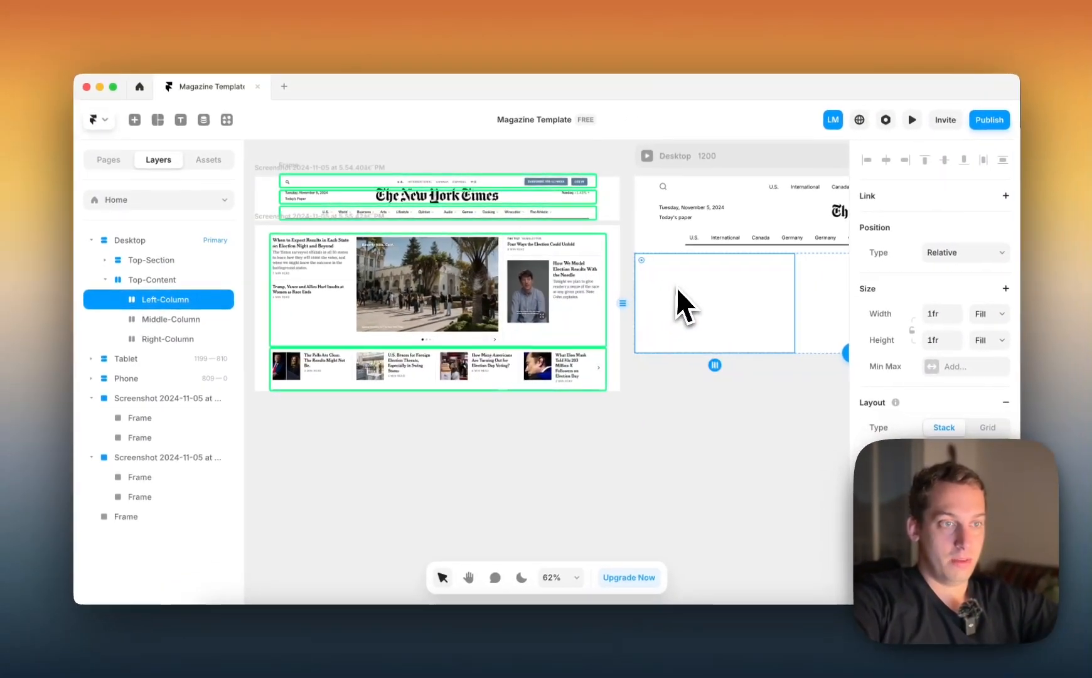
{"action": "scroll", "coordinate": [678, 288], "scroll_direction": "right", "scroll_amount": 1}
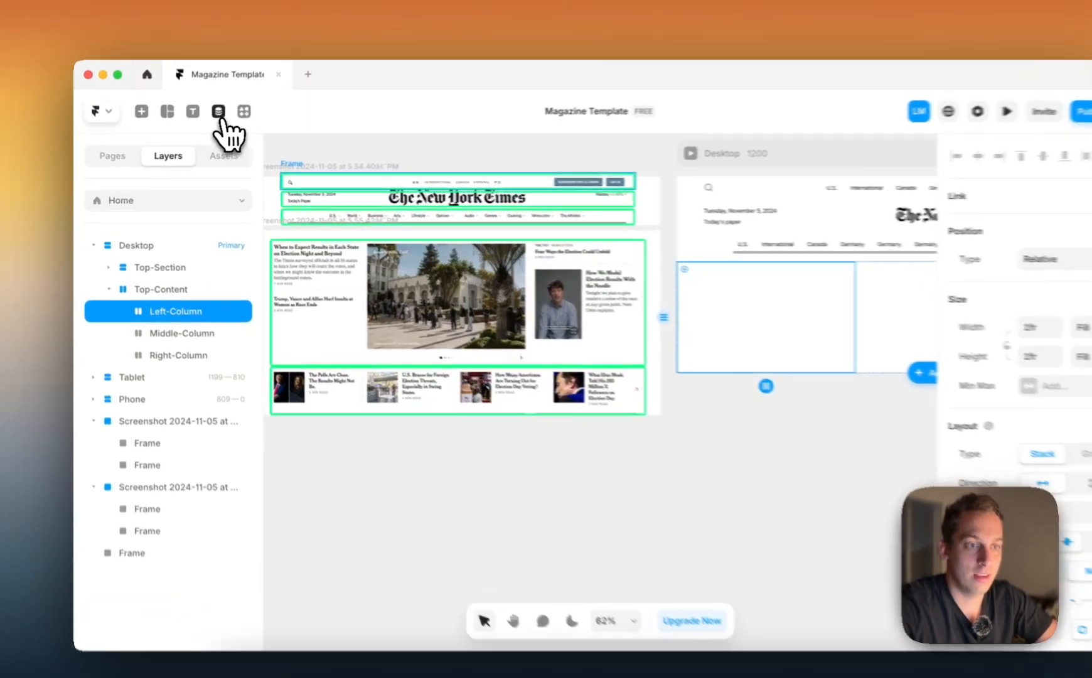
Open the project's CMS collections and examine the article titles, excerpts, images and read times in the reference screenshot
{"action": "left_click", "coordinate": [213, 126]}
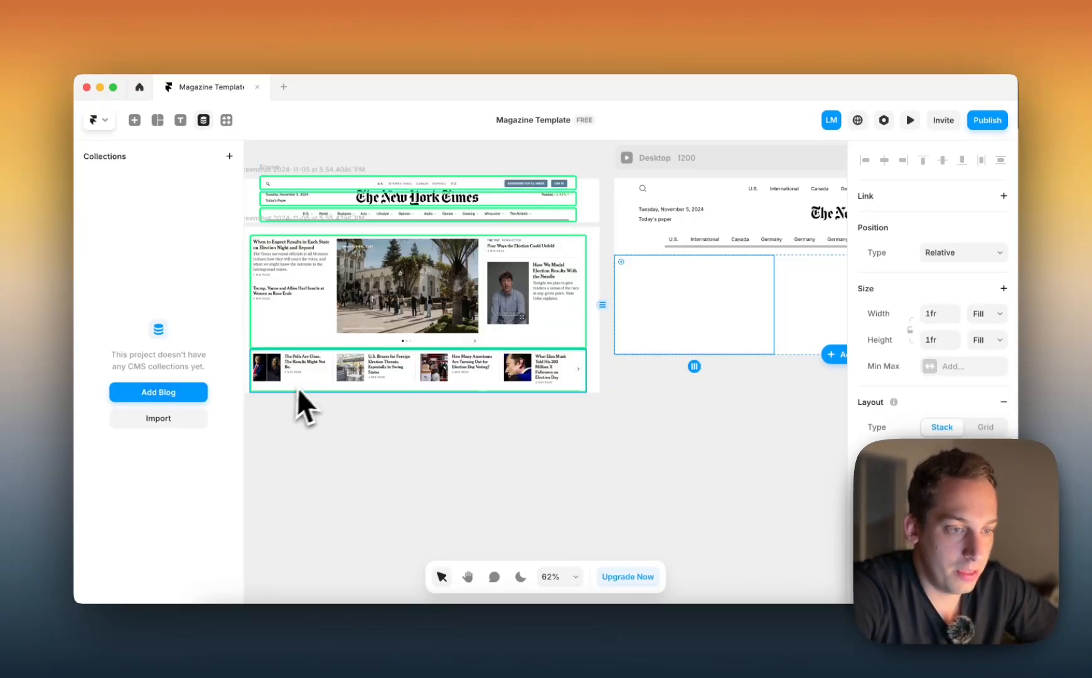
{"action": "scroll", "coordinate": [280, 355], "scroll_direction": "up", "scroll_amount": 5}
{"action": "scroll", "coordinate": [277, 351], "scroll_direction": "down", "scroll_amount": 2}
{"action": "scroll", "coordinate": [277, 351], "scroll_direction": "left", "scroll_amount": 3}
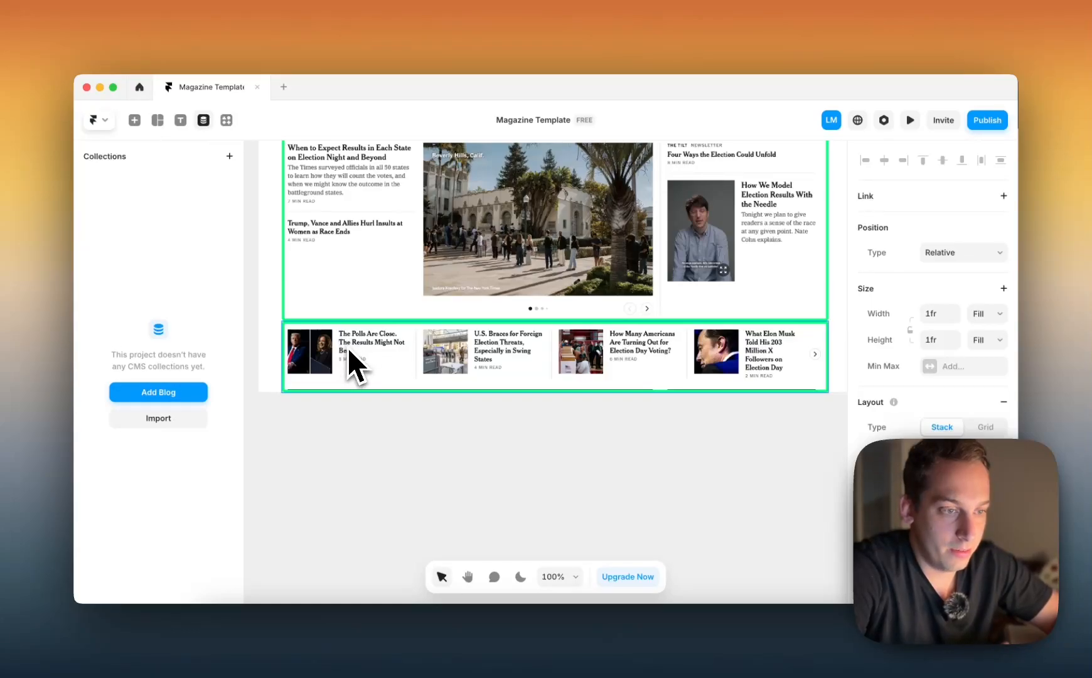
{"action": "scroll", "coordinate": [366, 343], "scroll_direction": "up", "scroll_amount": 3}
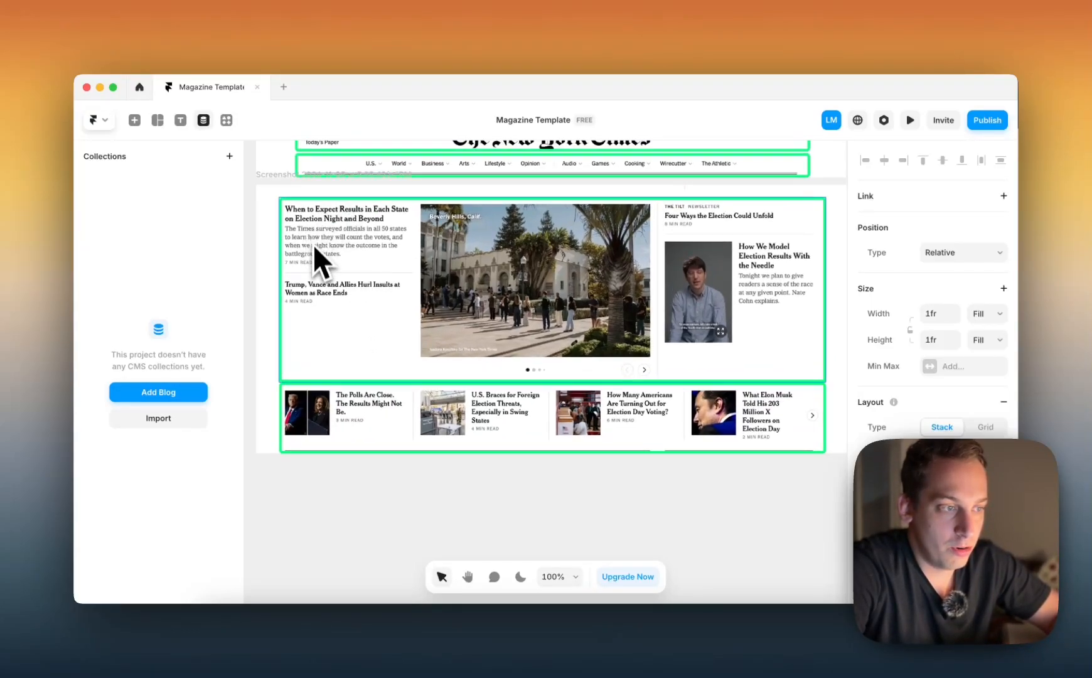
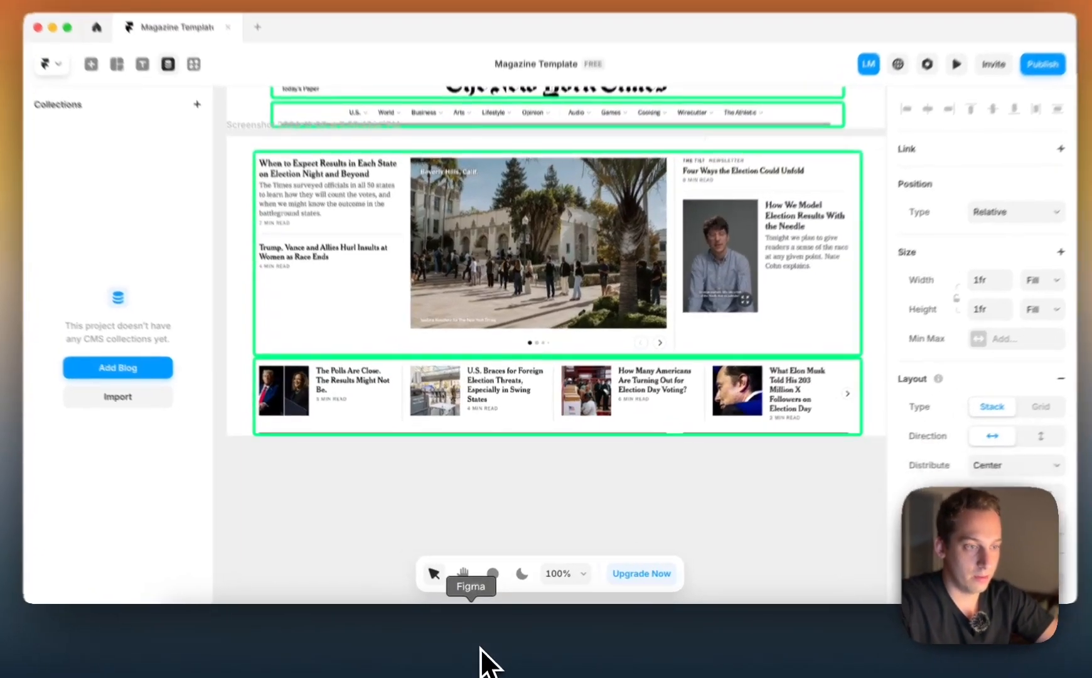
Switch to Figma and start a bulleted text list below the New York Times logo with "genre" as its first item
{"action": "left_click", "coordinate": [480, 659]}
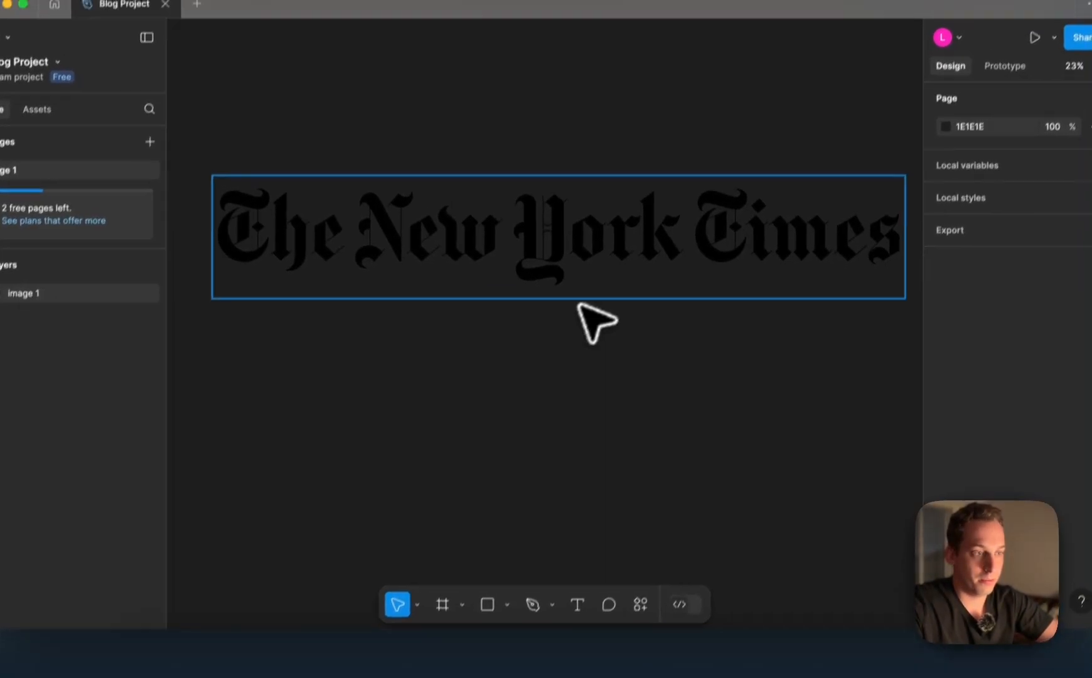
{"action": "key", "text": "t"}
{"action": "left_click", "coordinate": [542, 309]}
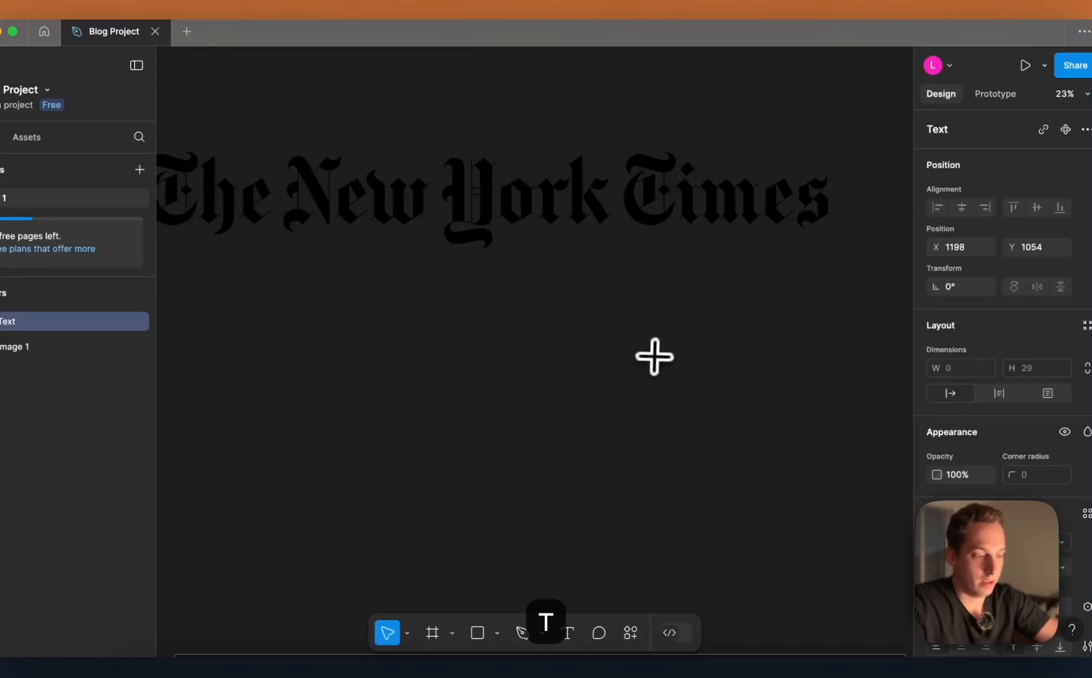
{"action": "key", "text": "space"}
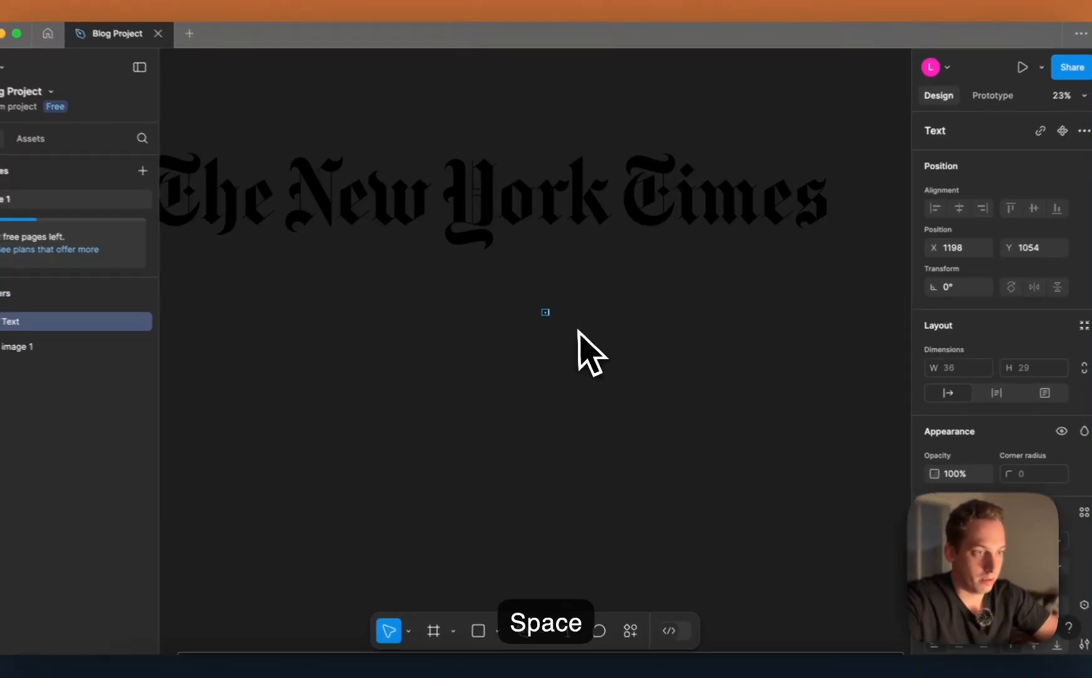
{"action": "scroll", "coordinate": [573, 332], "scroll_direction": "up", "scroll_amount": 5}
{"action": "type", "text": "genre"}
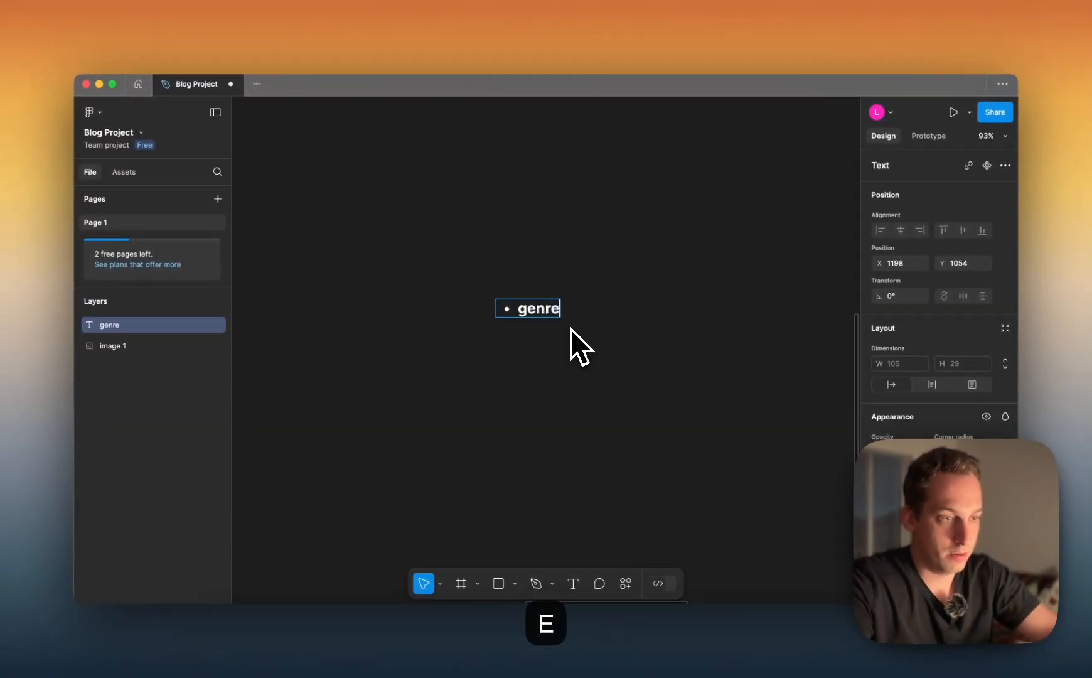
Add the items "title", "description" and "est. read time" to the bulleted list below "genre"
{"action": "key", "text": "Return"}
{"action": "type", "text": "title"}
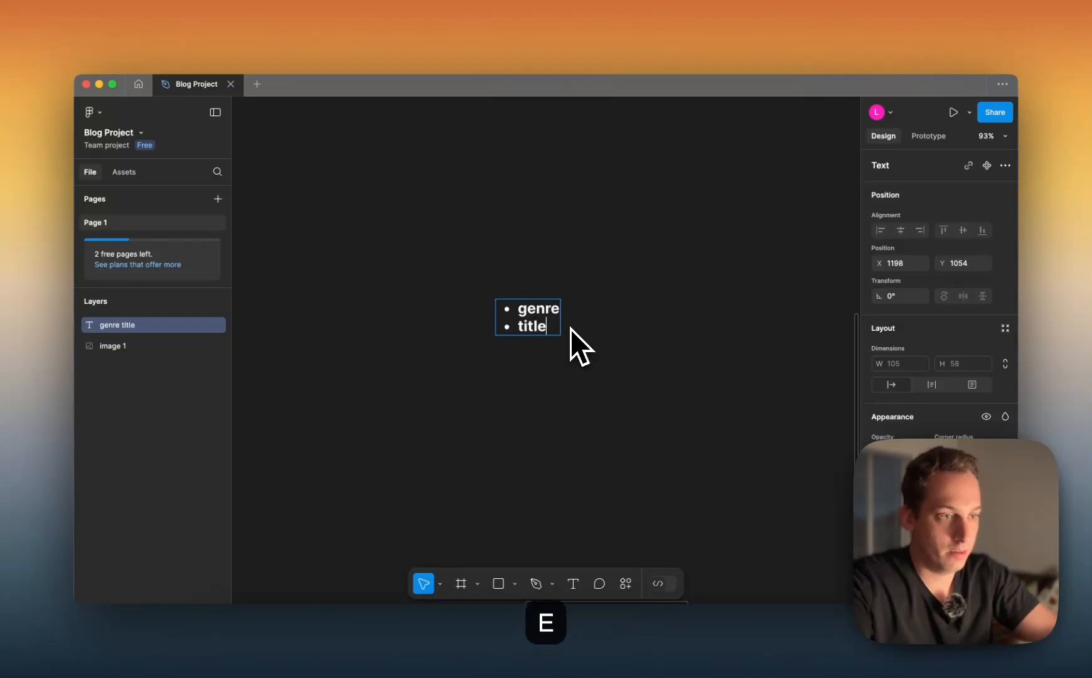
{"action": "key", "text": "Return"}
{"action": "type", "text": "description"}
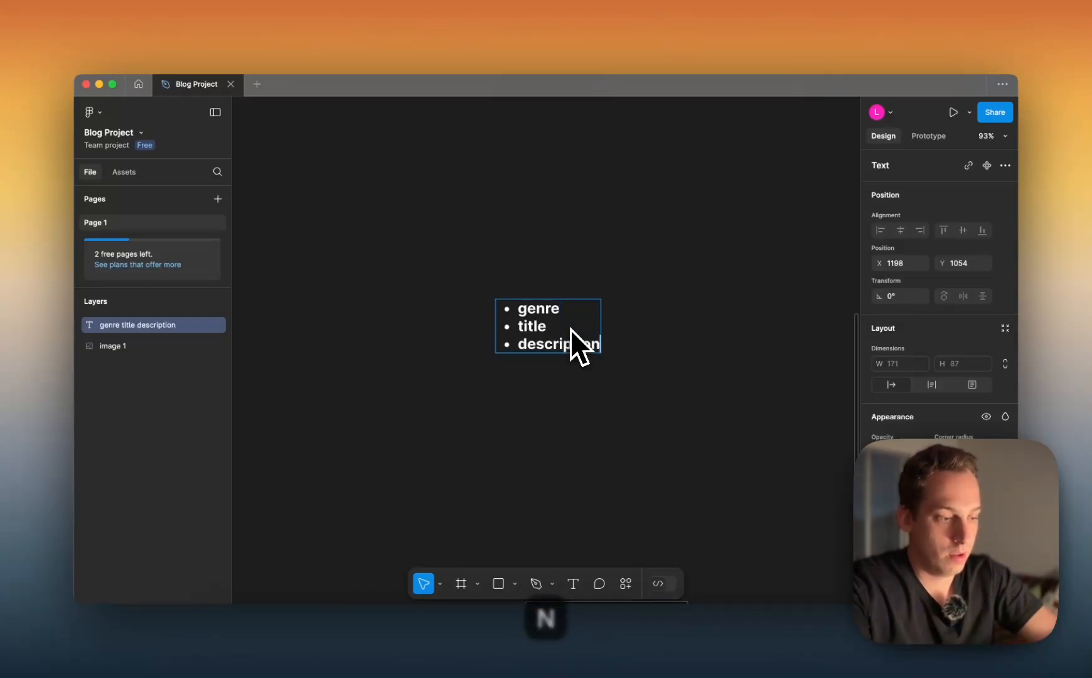
{"action": "key", "text": "Return"}
{"action": "type", "text": "est"}
{"action": "type", "text": ". re"}
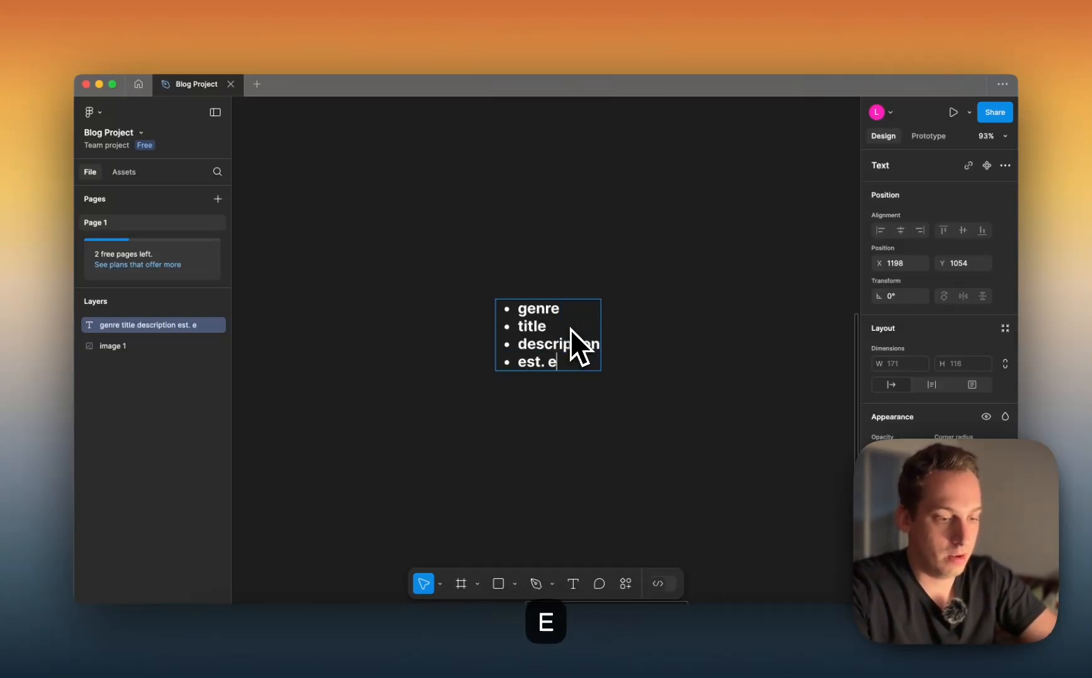
{"action": "key", "text": "BackSpace"}
{"action": "type", "text": "read time"}
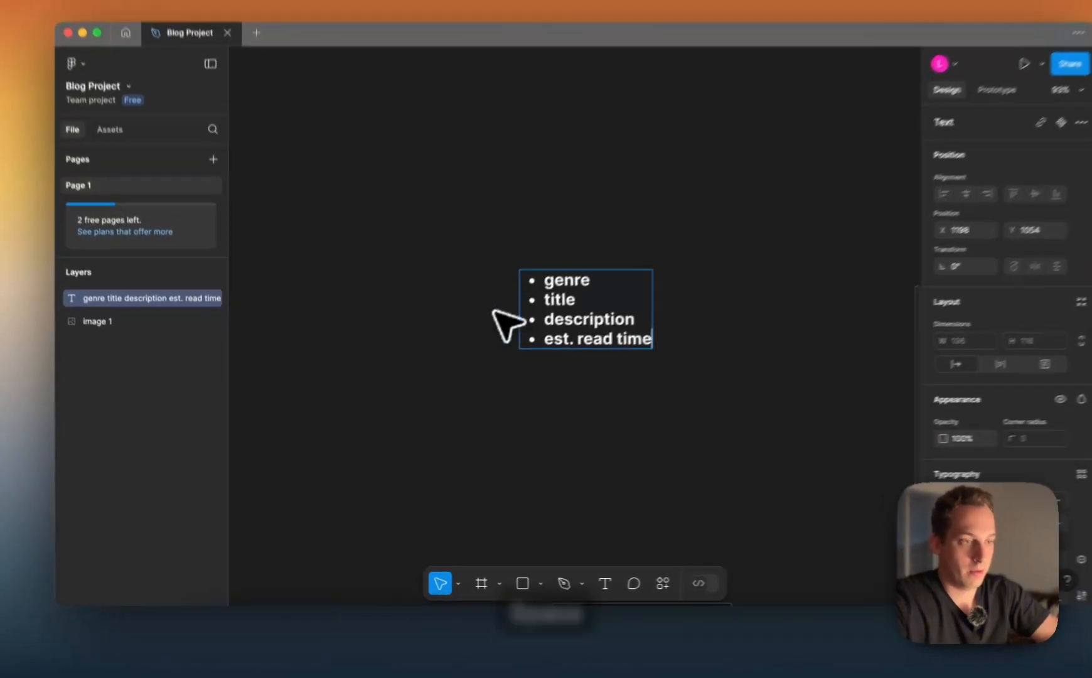
{"action": "key", "text": "Escape"}
{"action": "left_click", "coordinate": [304, 488]}
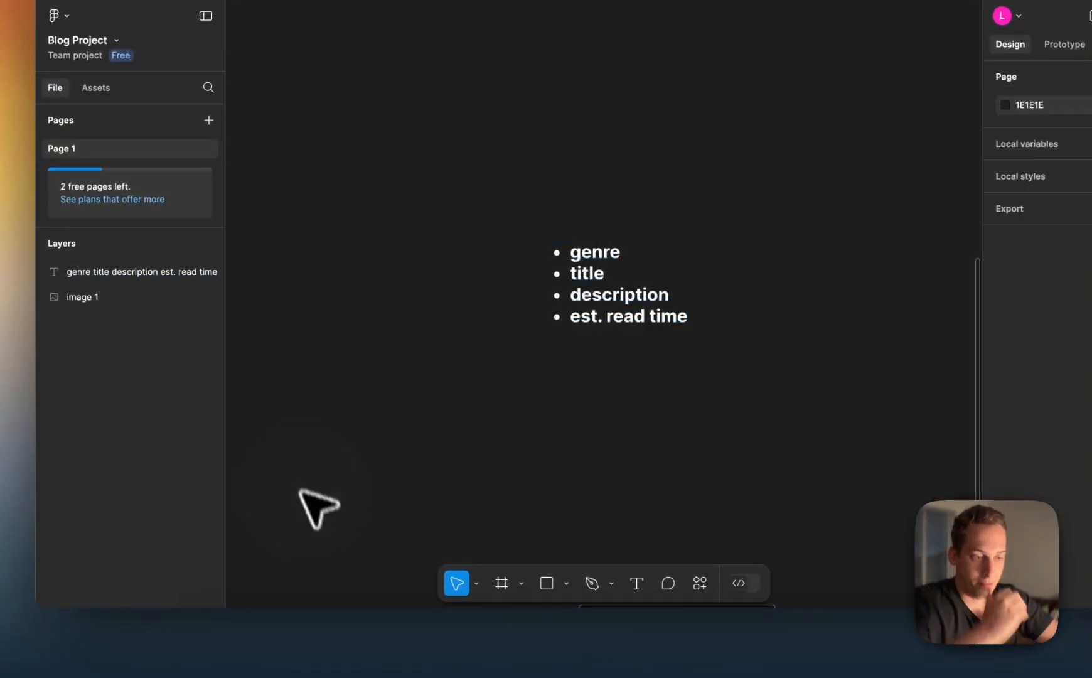
{"action": "double_click", "coordinate": [575, 291]}
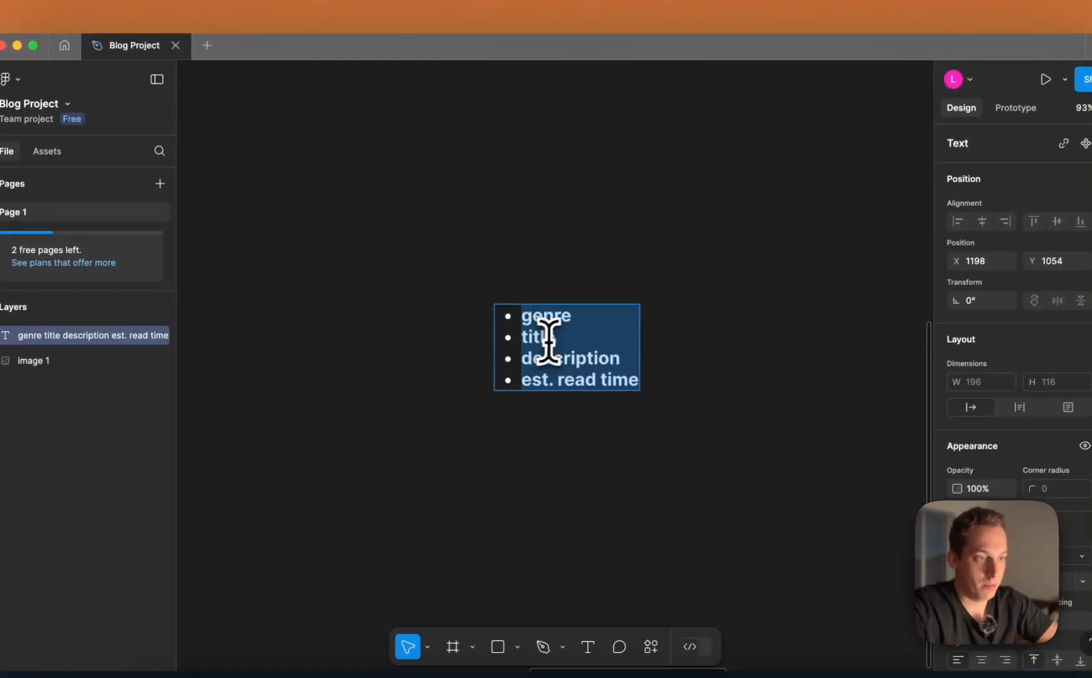
{"action": "double_click", "coordinate": [573, 314]}
{"action": "key", "text": "super+x"}
{"action": "key", "text": "BackSpace"}
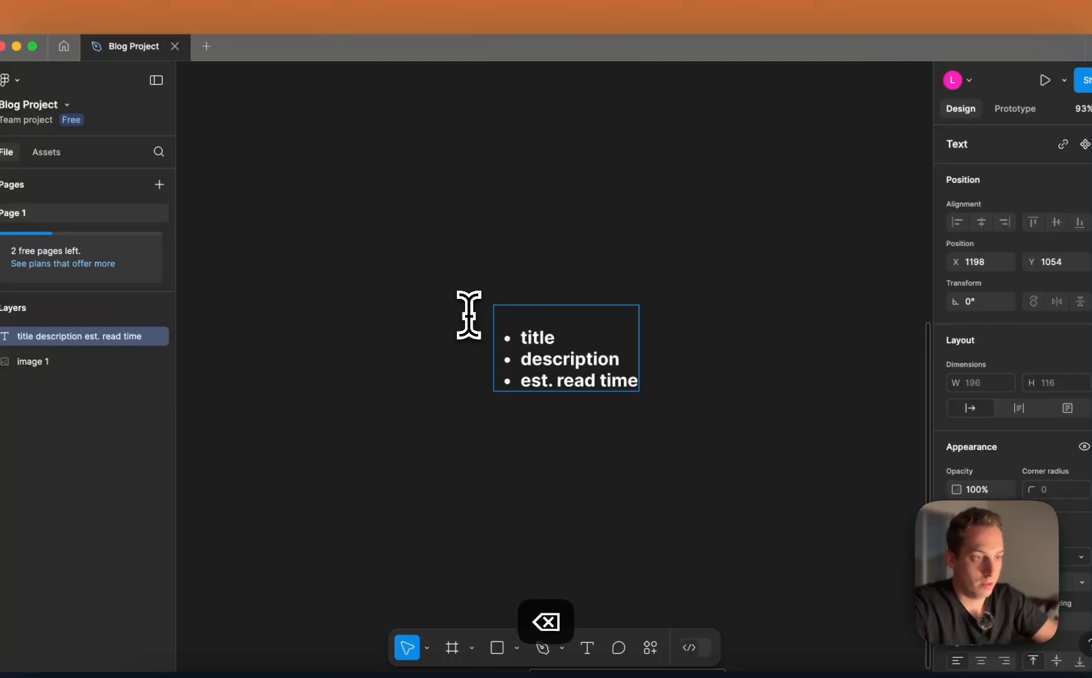
{"action": "key", "text": "super+z"}
{"action": "key", "text": "super+z"}
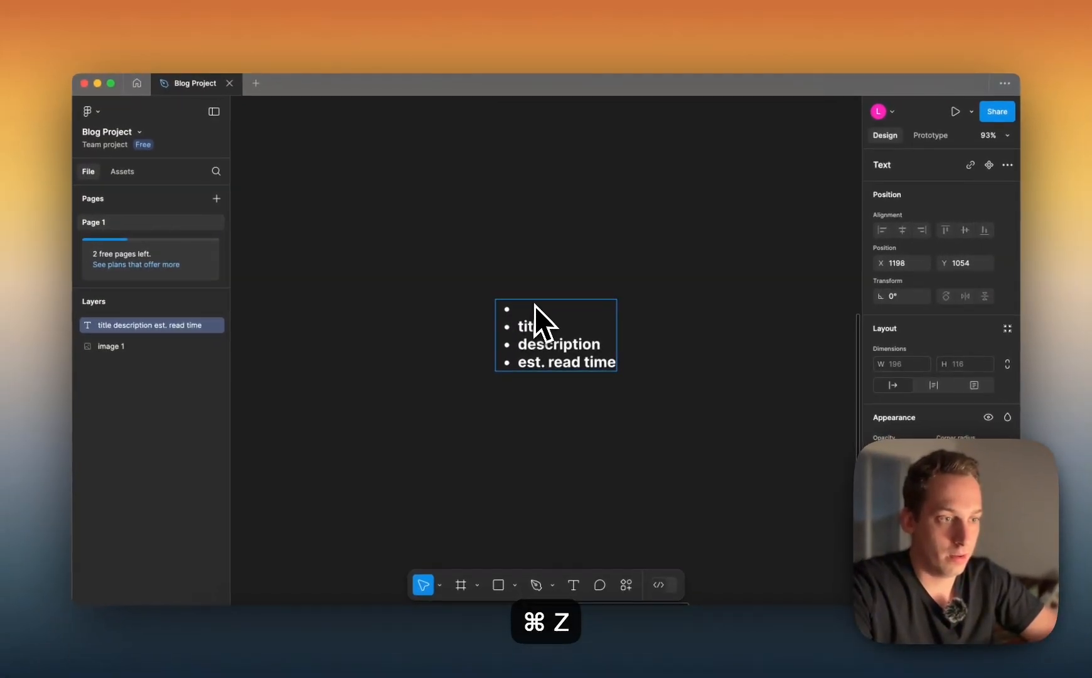
Insert "image" as a new bullet above "genre" and shift the whole list a little to the right
{"action": "key", "text": "Left"}
{"action": "key", "text": "Return"}
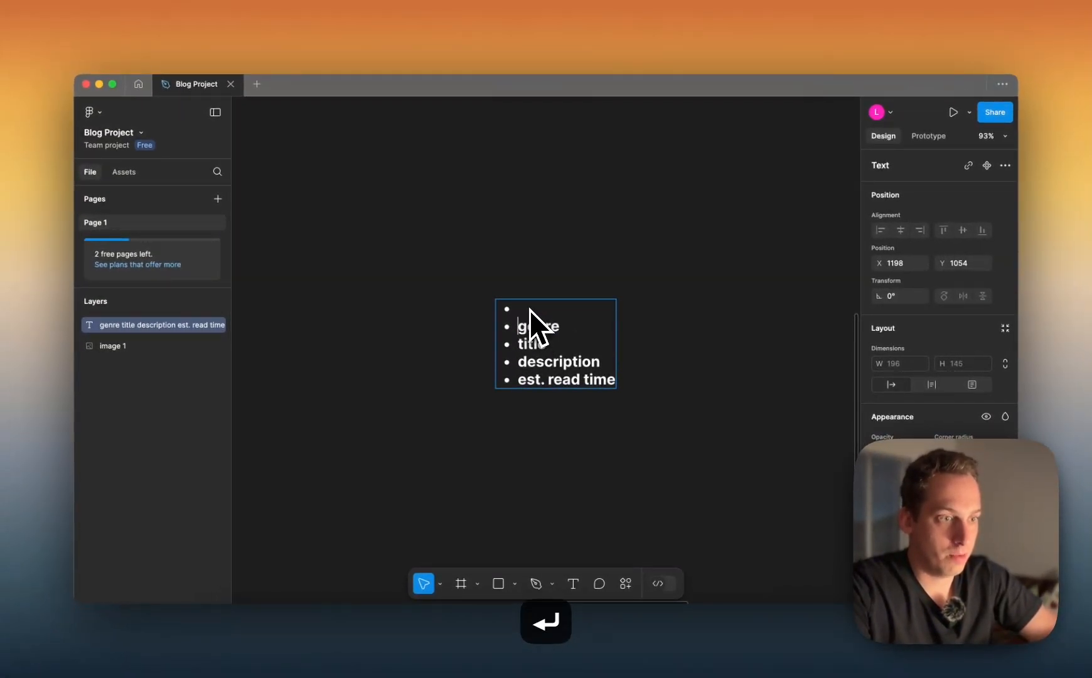
{"action": "key", "text": "Up"}
{"action": "type", "text": "image"}
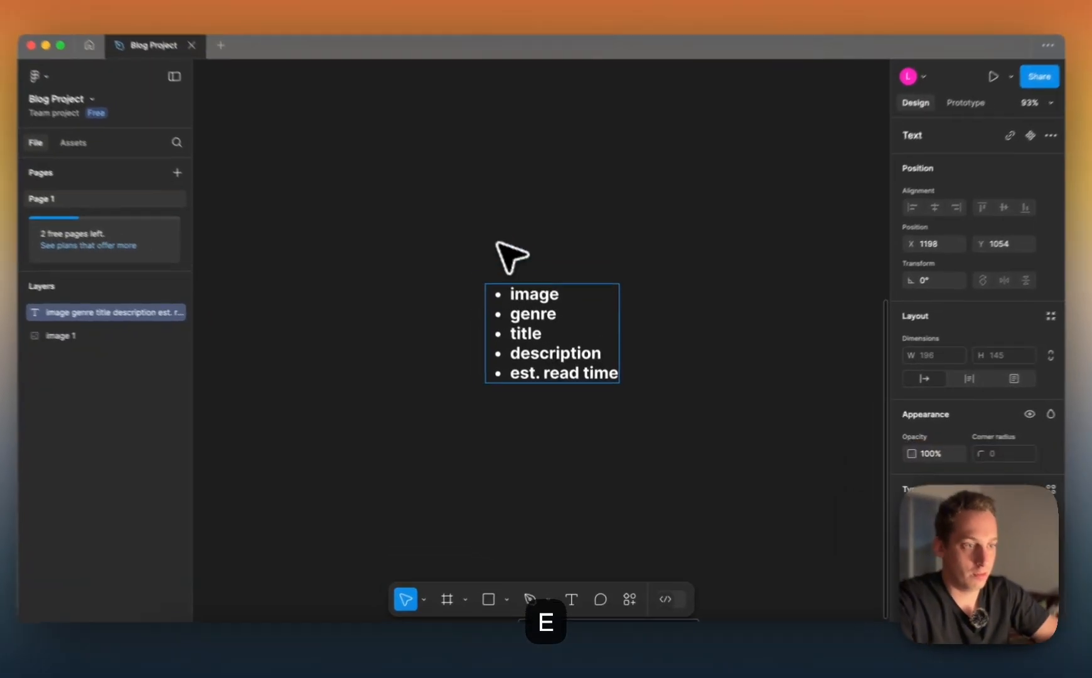
{"action": "left_click", "coordinate": [509, 265]}
{"action": "left_click_drag", "start_coordinate": [542, 309], "coordinate": [656, 302]}
{"action": "left_click", "coordinate": [593, 254]}
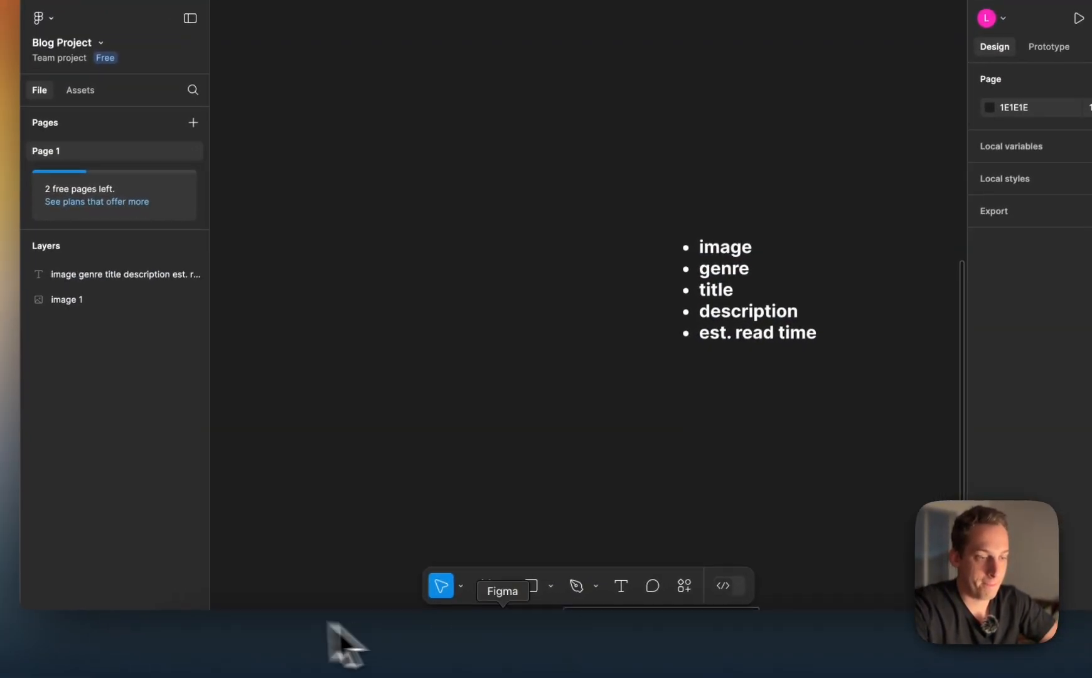
Switch back to Framer, add the ready-made Blog collections to the CMS and view the Articles collection
{"action": "left_click", "coordinate": [581, 647]}
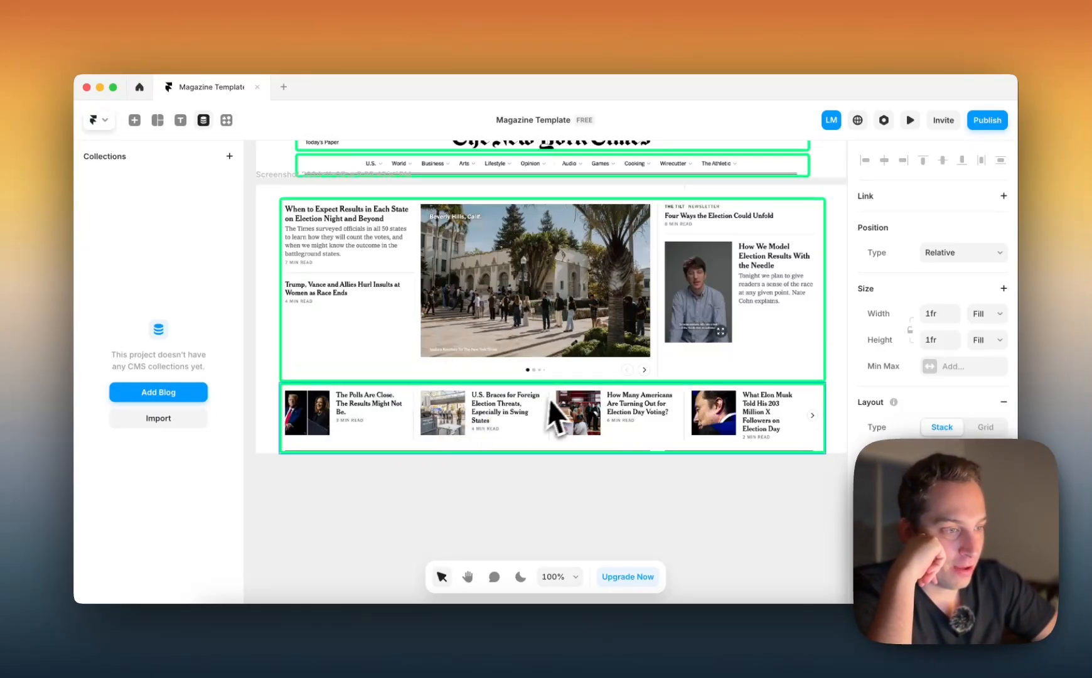
{"action": "scroll", "coordinate": [720, 417], "scroll_direction": "down", "scroll_amount": 1}
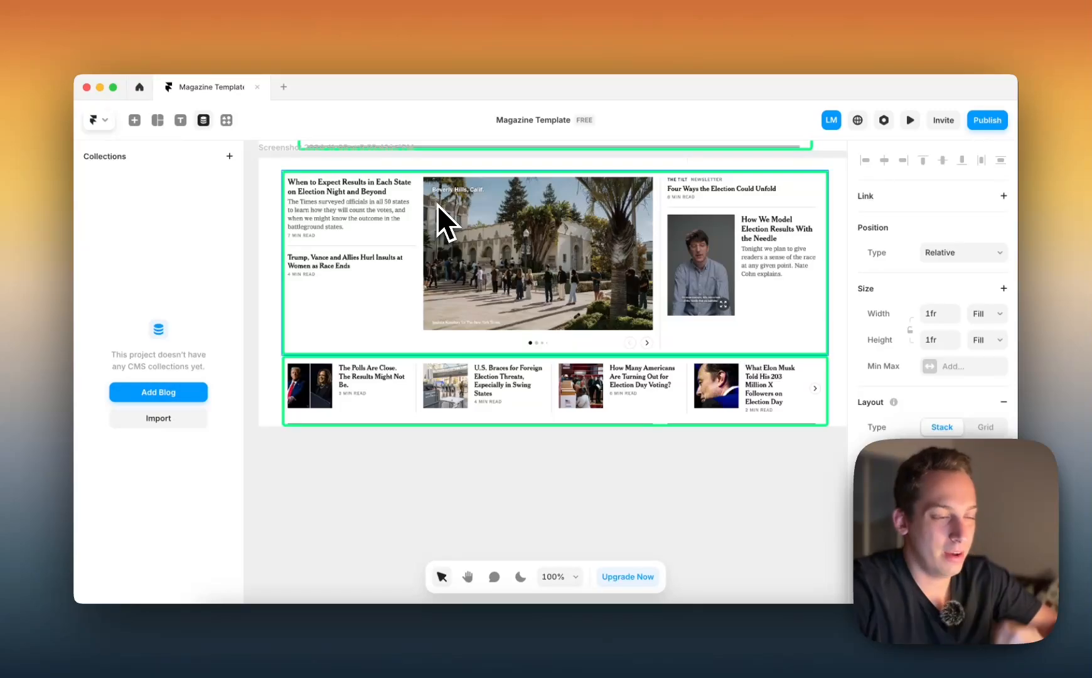
{"action": "scroll", "coordinate": [522, 294], "scroll_direction": "down", "scroll_amount": 3}
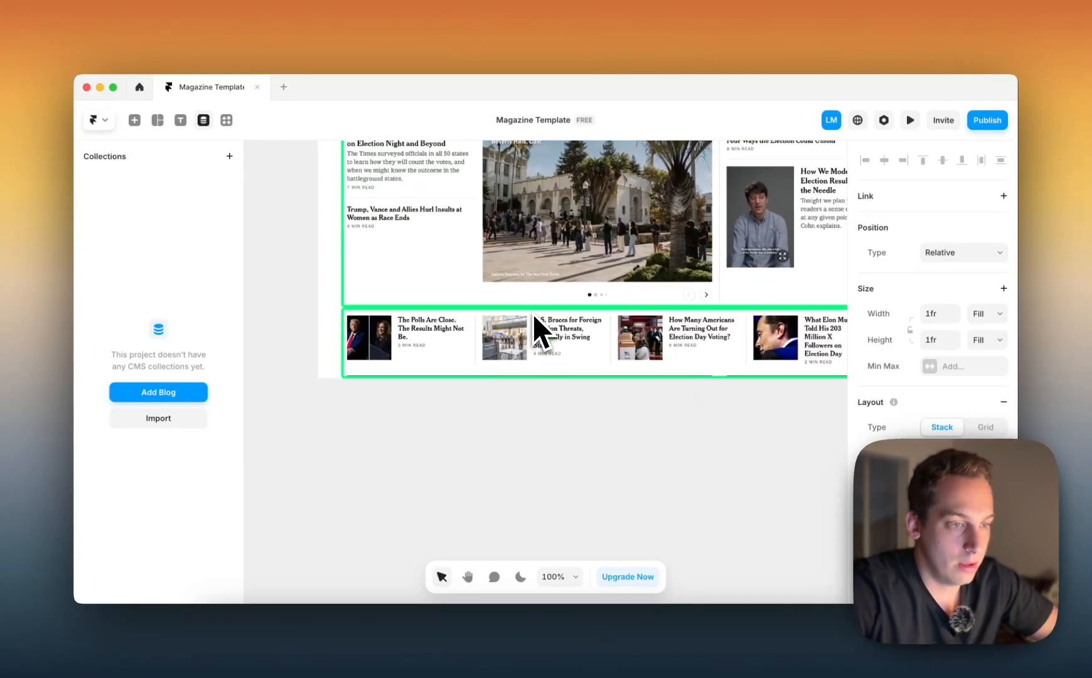
{"action": "scroll", "coordinate": [534, 314], "scroll_direction": "down", "scroll_amount": 5}
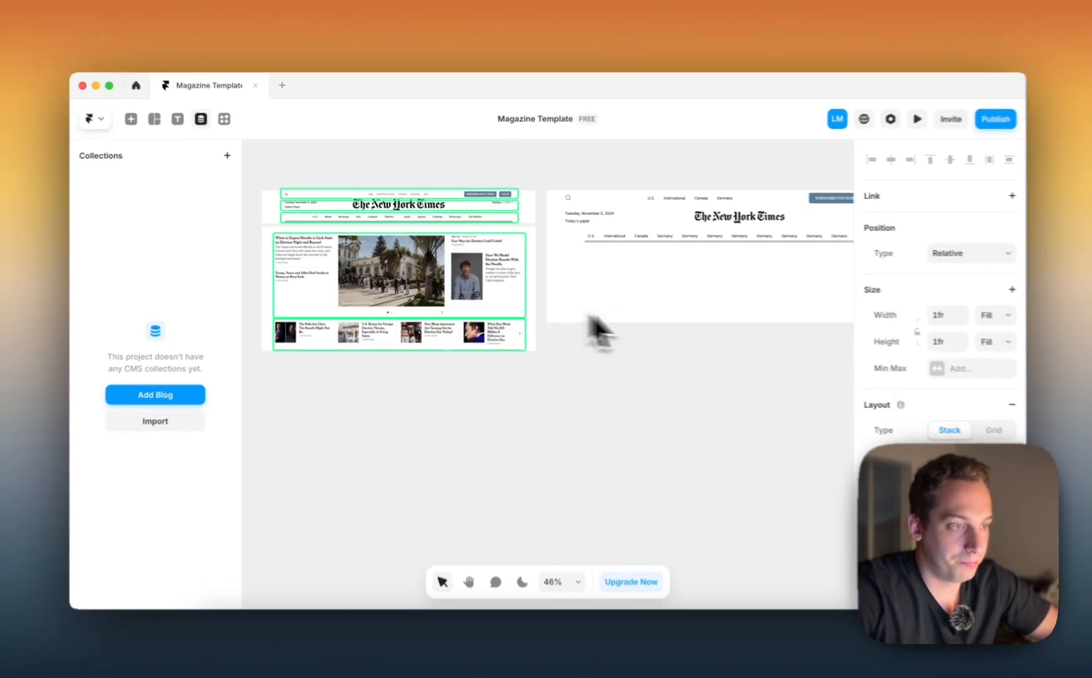
{"action": "scroll", "coordinate": [273, 273], "scroll_direction": "up", "scroll_amount": 3}
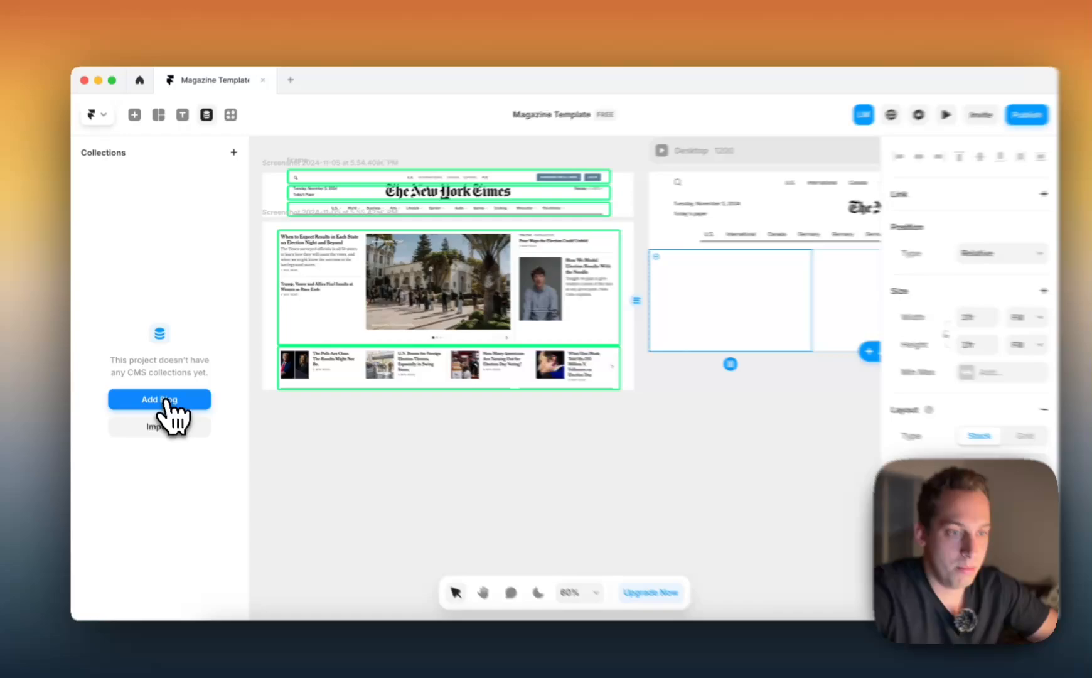
{"action": "left_click", "coordinate": [164, 392]}
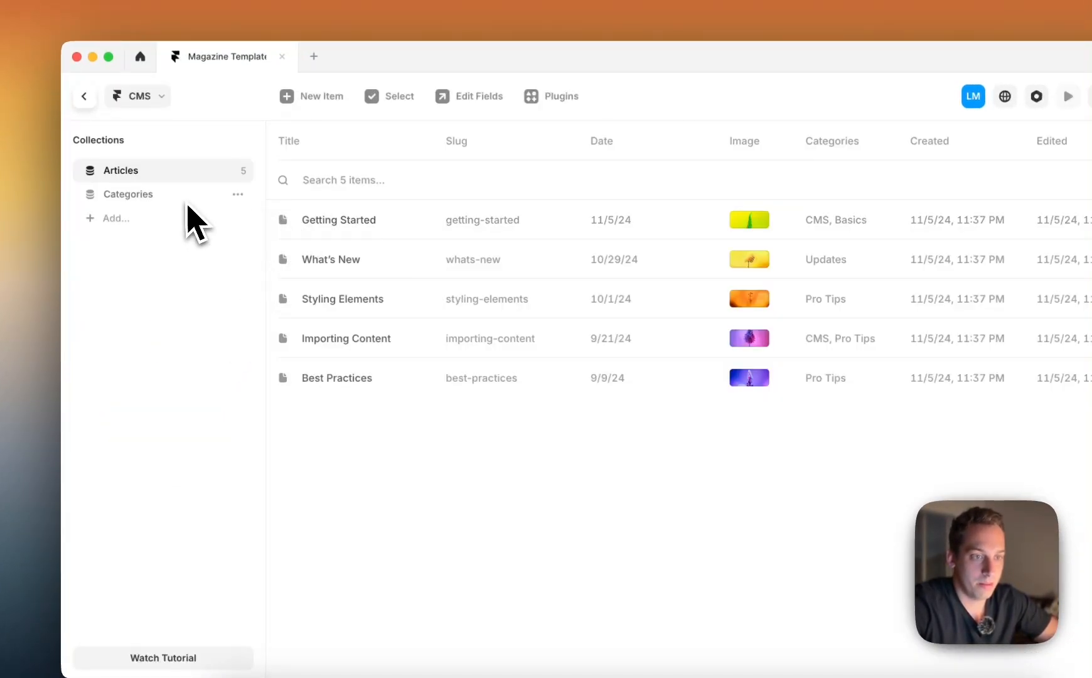
{"action": "left_click", "coordinate": [185, 203]}
{"action": "left_click", "coordinate": [160, 180]}
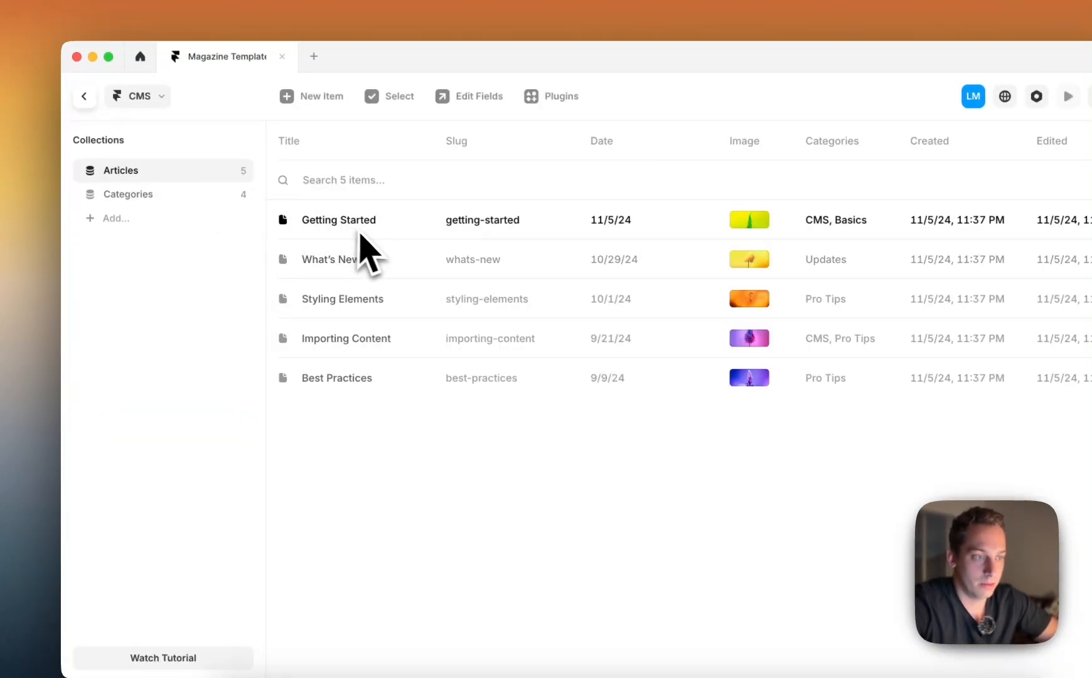
In the Categories collection, retitle the CMS item as "Politics" and set its slug to "politics"
{"action": "left_click", "coordinate": [192, 196]}
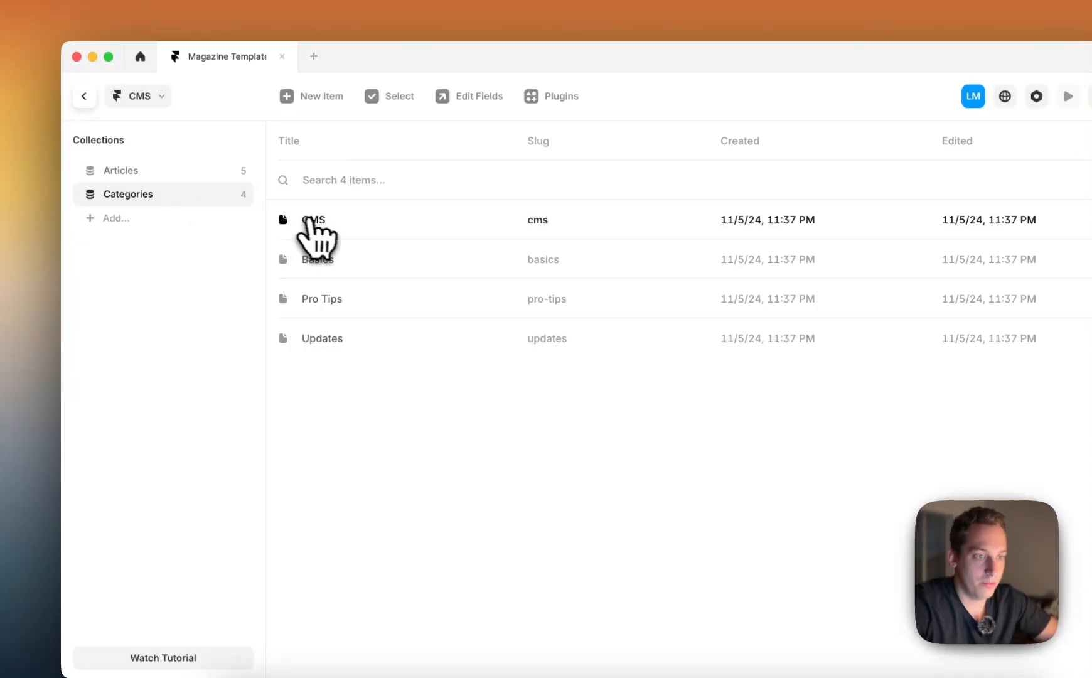
{"action": "left_click", "coordinate": [315, 221]}
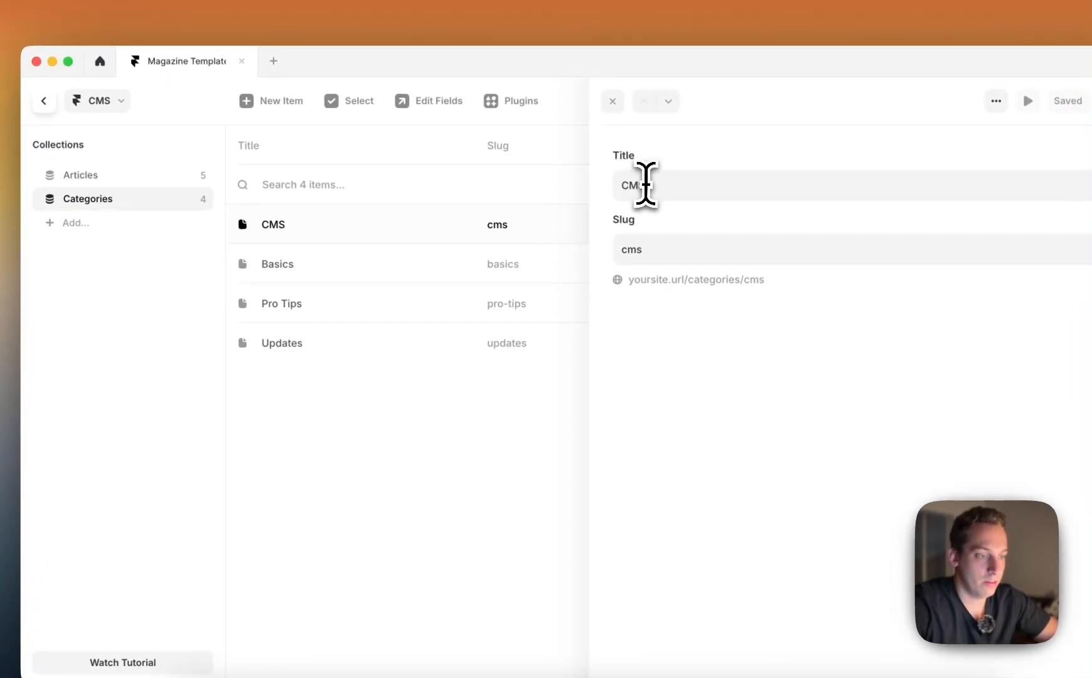
{"action": "double_click", "coordinate": [685, 181]}
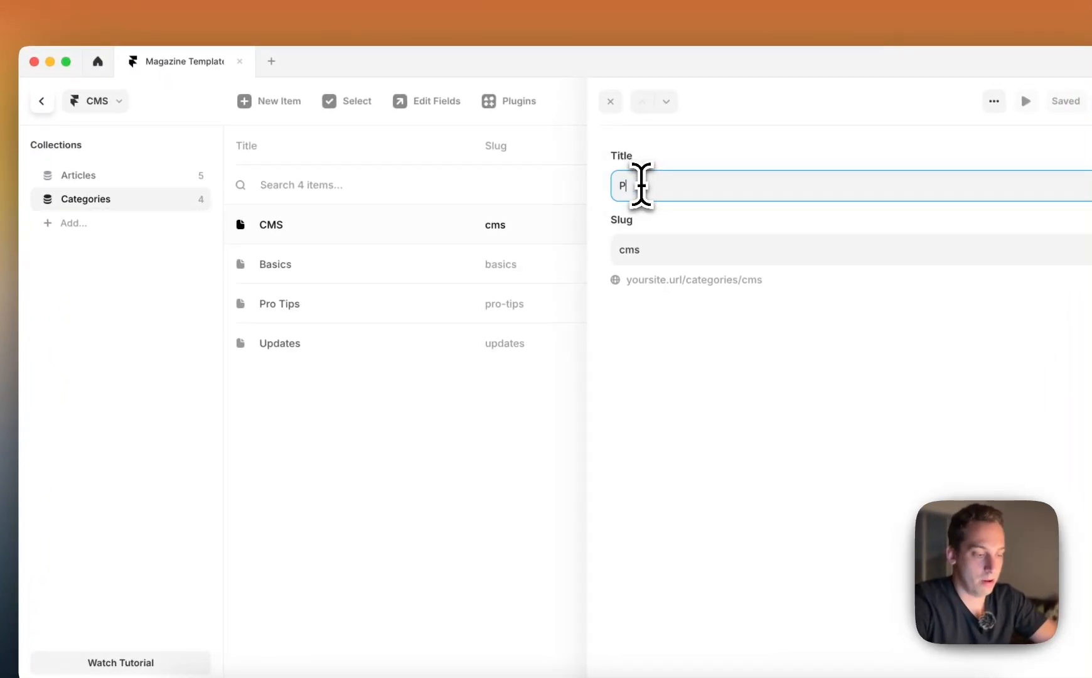
{"action": "type", "text": "Politics"}
{"action": "key", "text": "Tab"}
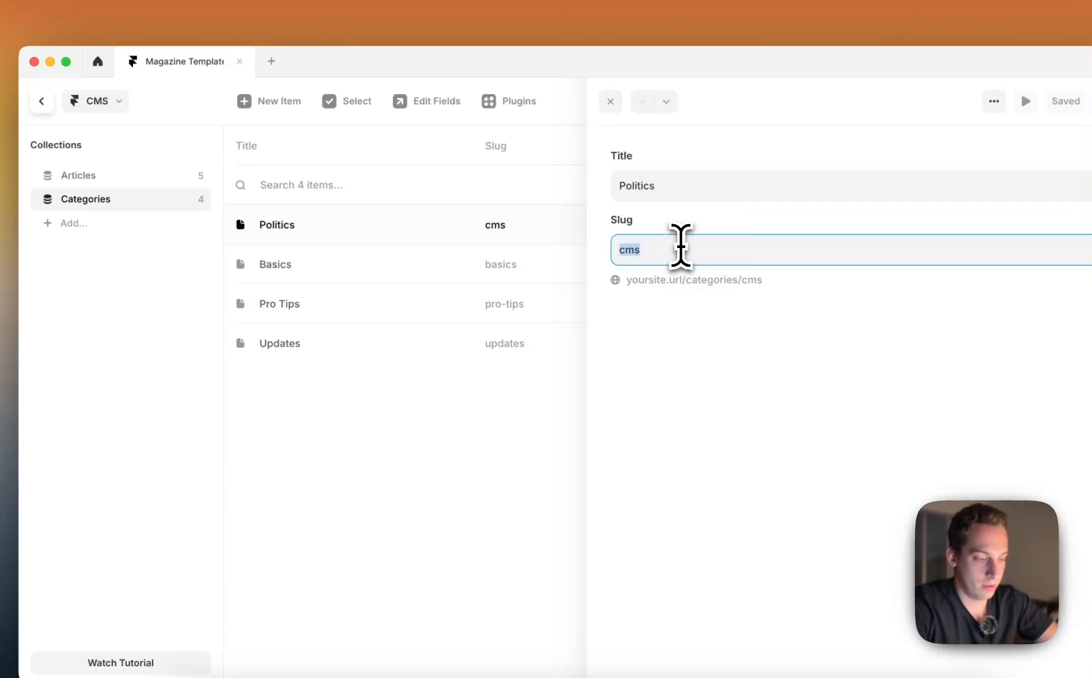
{"action": "type", "text": "politics"}
Retitle the Basics category as "Sports" and set its slug to "sports"
{"action": "left_click", "coordinate": [377, 267]}
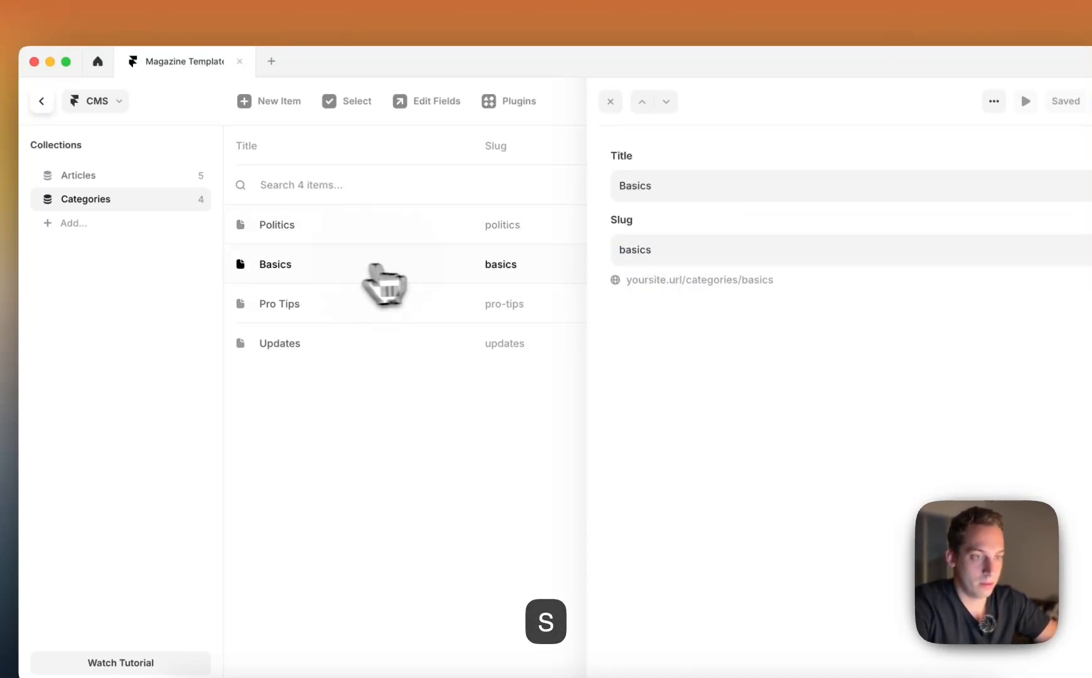
{"action": "double_click", "coordinate": [677, 199]}
{"action": "type", "text": "Spor"}
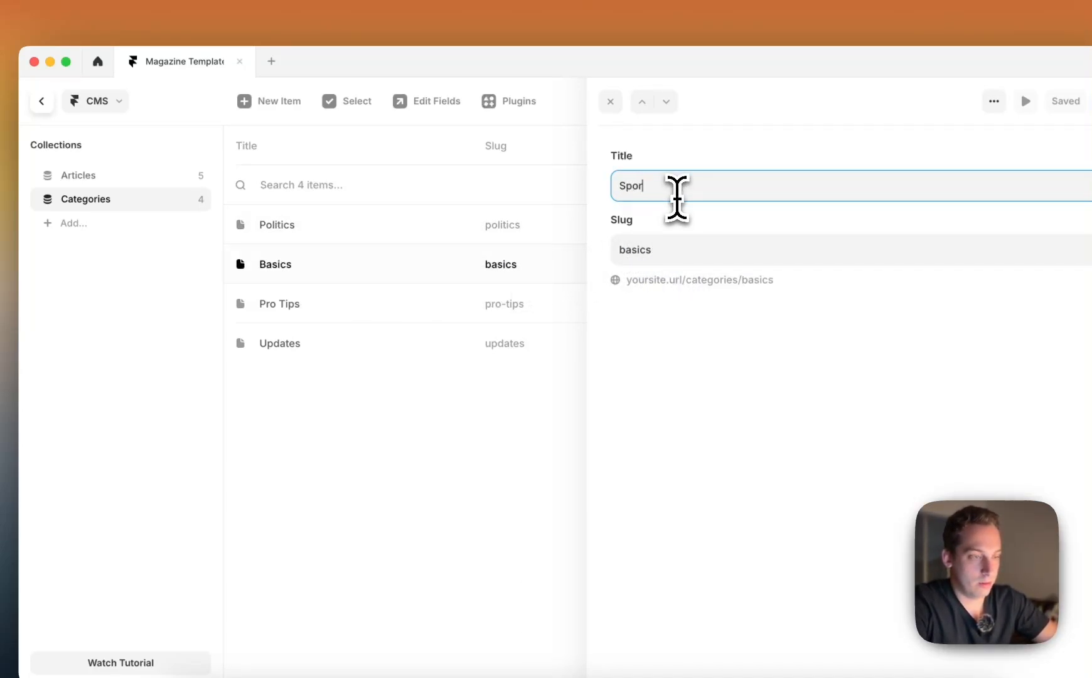
{"action": "type", "text": "ts"}
{"action": "key", "text": "Tab"}
{"action": "type", "text": "sports"}
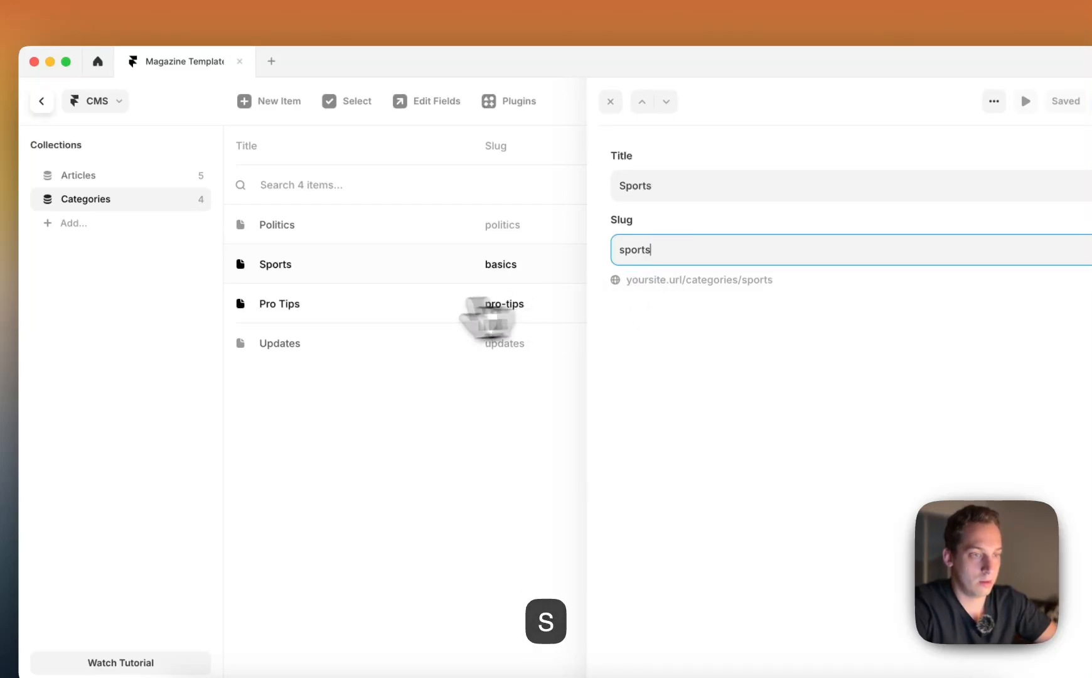
Retitle the Pro Tips category as "Economy" and set its slug to "economy"
{"action": "left_click", "coordinate": [446, 307]}
{"action": "triple_click", "coordinate": [700, 200]}
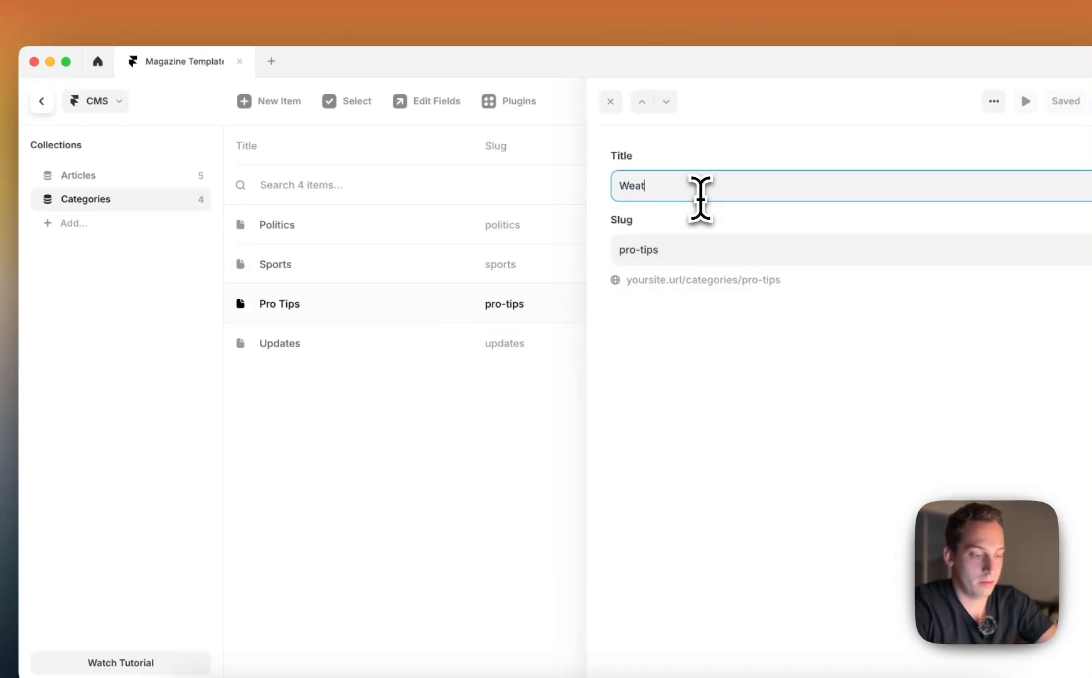
{"action": "left_click", "coordinate": [686, 177]}
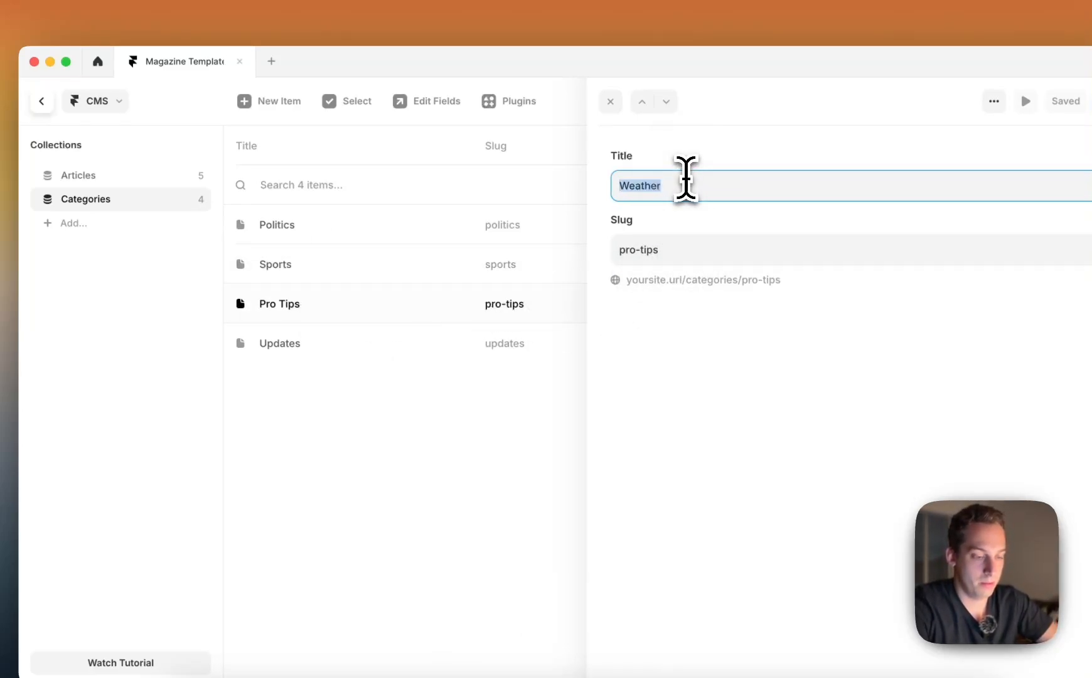
{"action": "type", "text": "Economy"}
{"action": "key", "text": "Tab"}
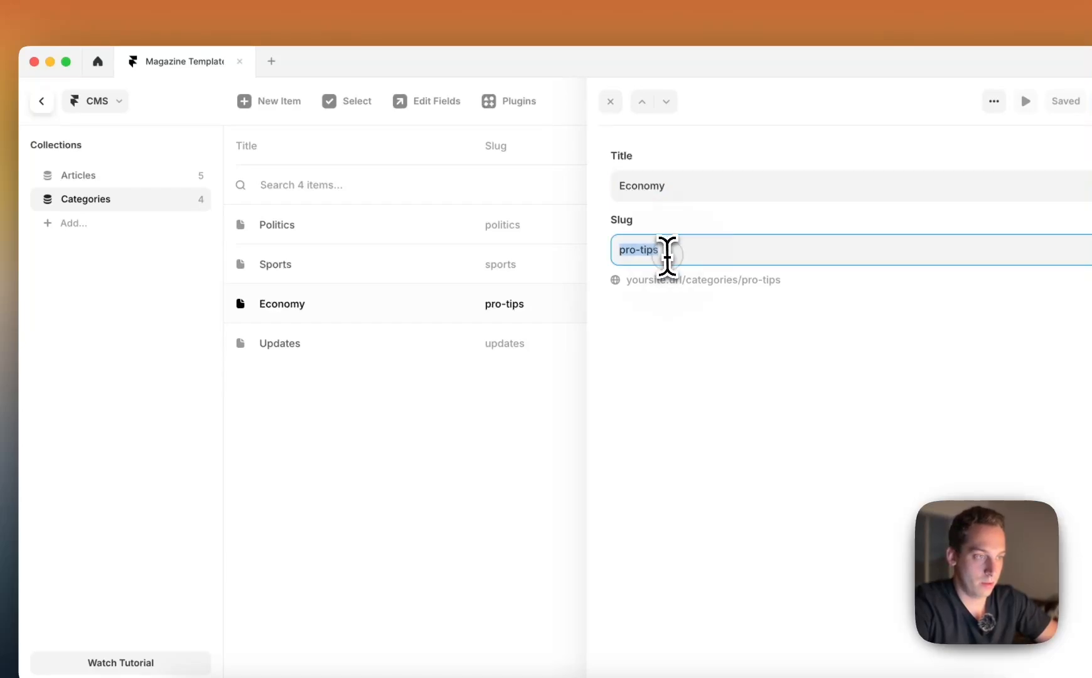
{"action": "type", "text": "economy"}
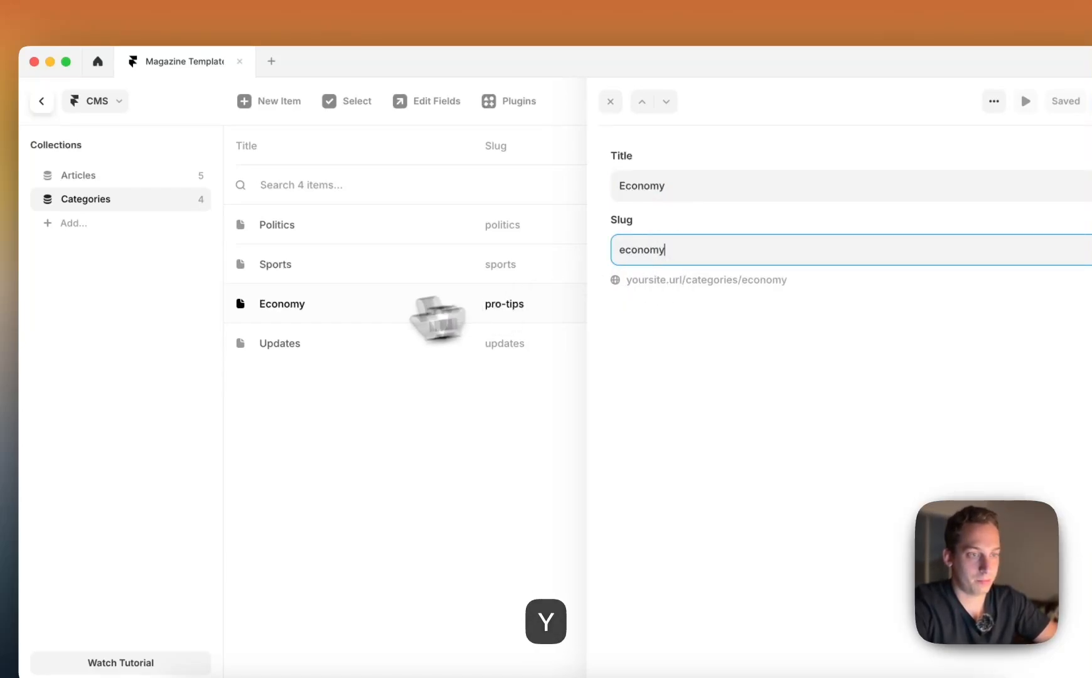
Retitle the Updates category as "Business" and set its slug to "business"
{"action": "left_click", "coordinate": [325, 347]}
{"action": "left_click", "coordinate": [681, 185]}
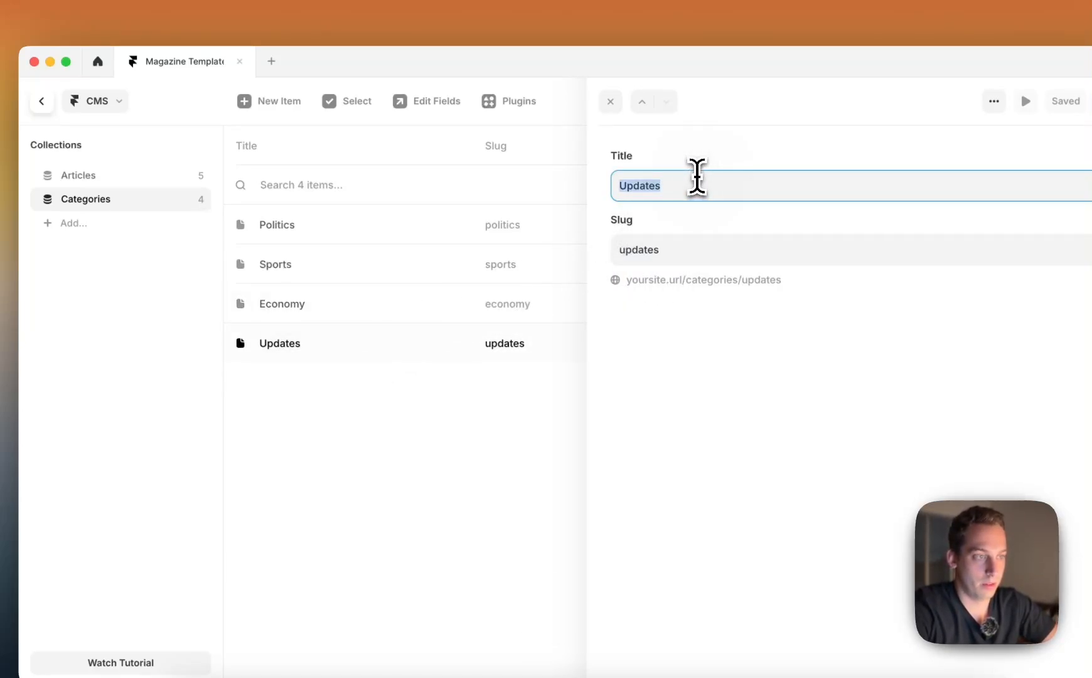
{"action": "type", "text": "Business"}
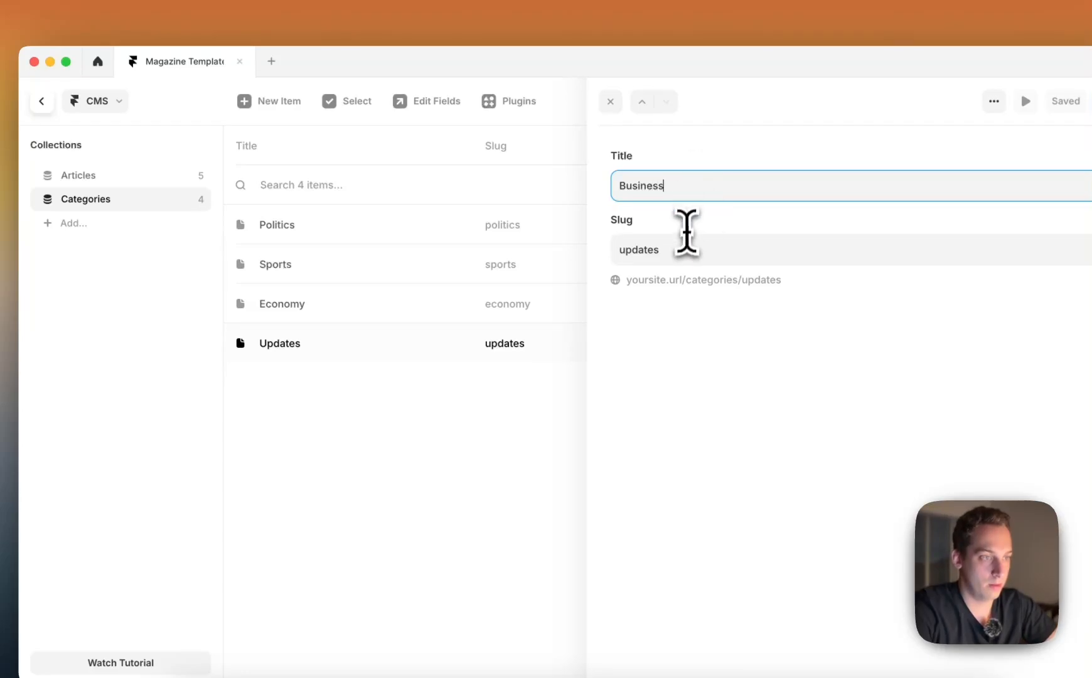
{"action": "key", "text": "Tab"}
{"action": "type", "text": "business"}
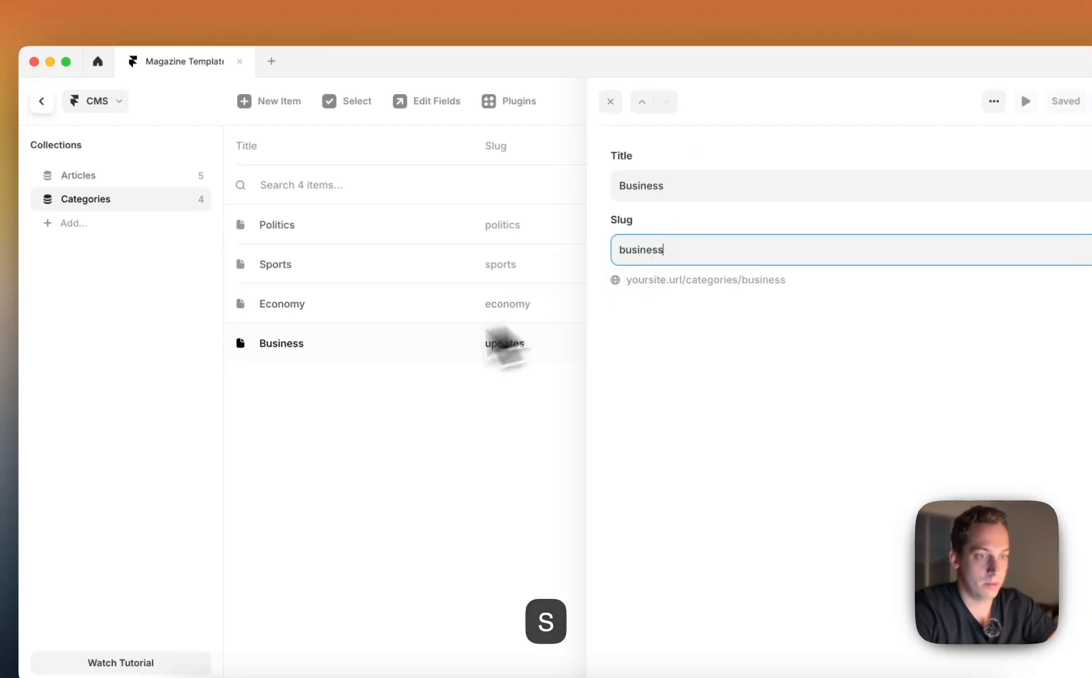
{"action": "left_click", "coordinate": [276, 427]}
Open the Getting Started article in the Articles collection, check the New York Times homepage in Chrome for headline ideas and return to Framer
{"action": "left_click", "coordinate": [115, 177]}
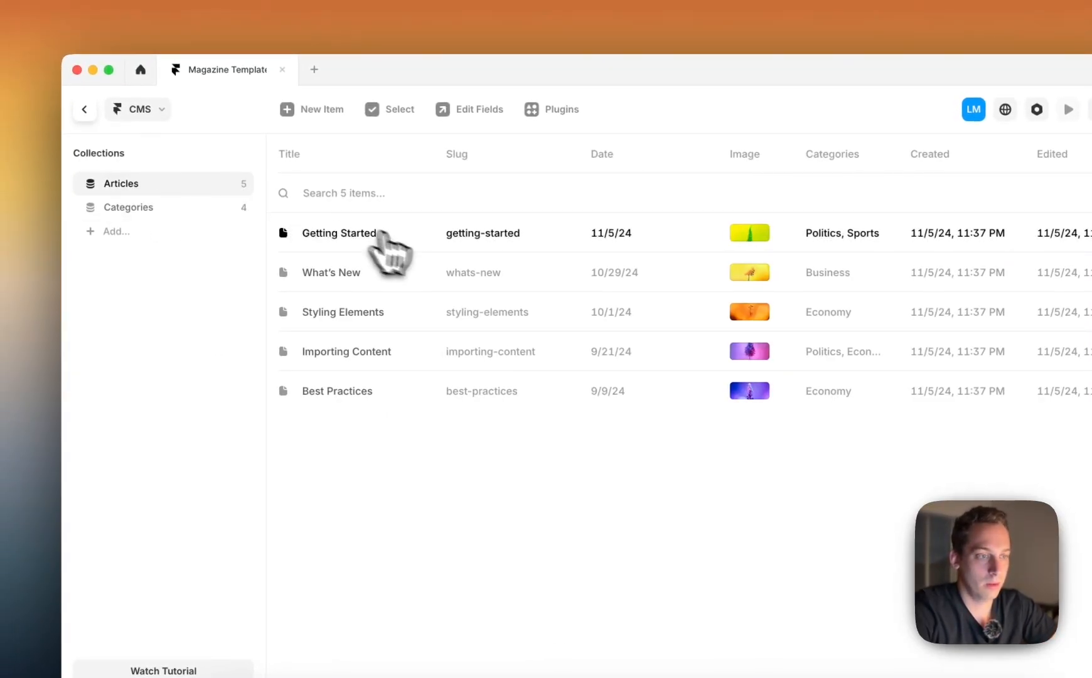
{"action": "left_click", "coordinate": [377, 237]}
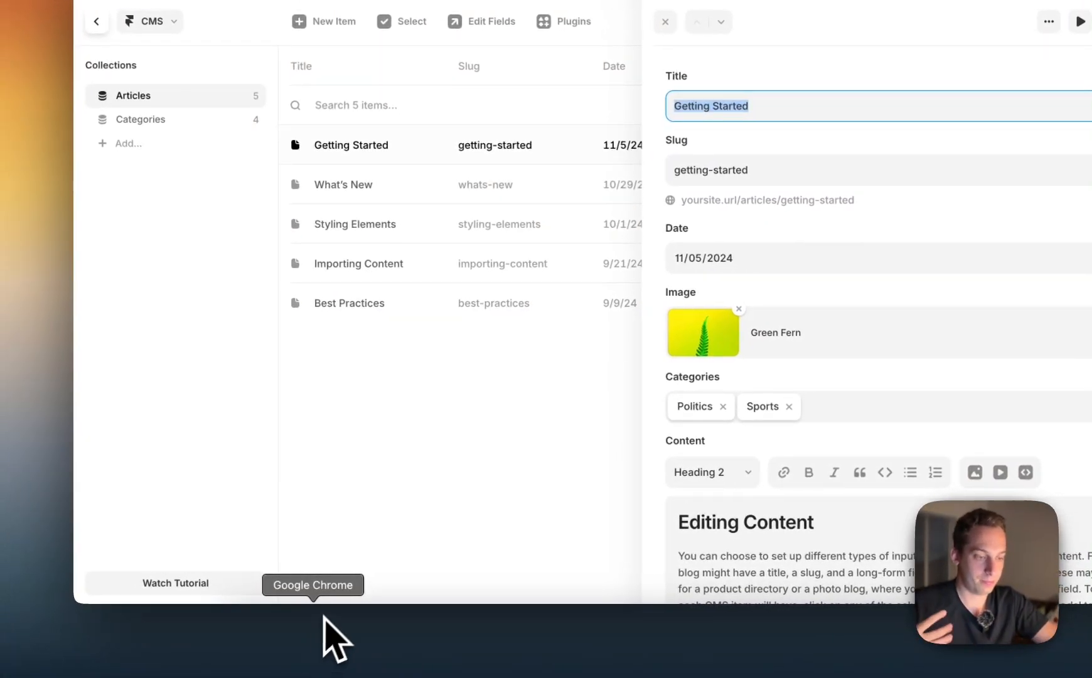
{"action": "left_click", "coordinate": [316, 656]}
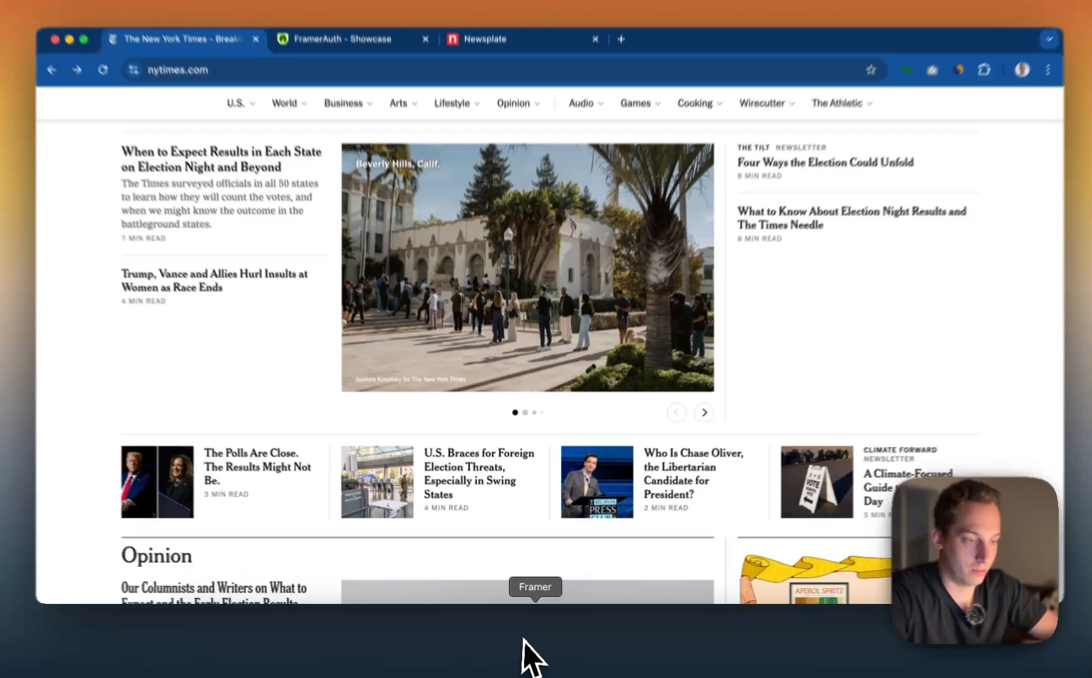
{"action": "left_click", "coordinate": [526, 644]}
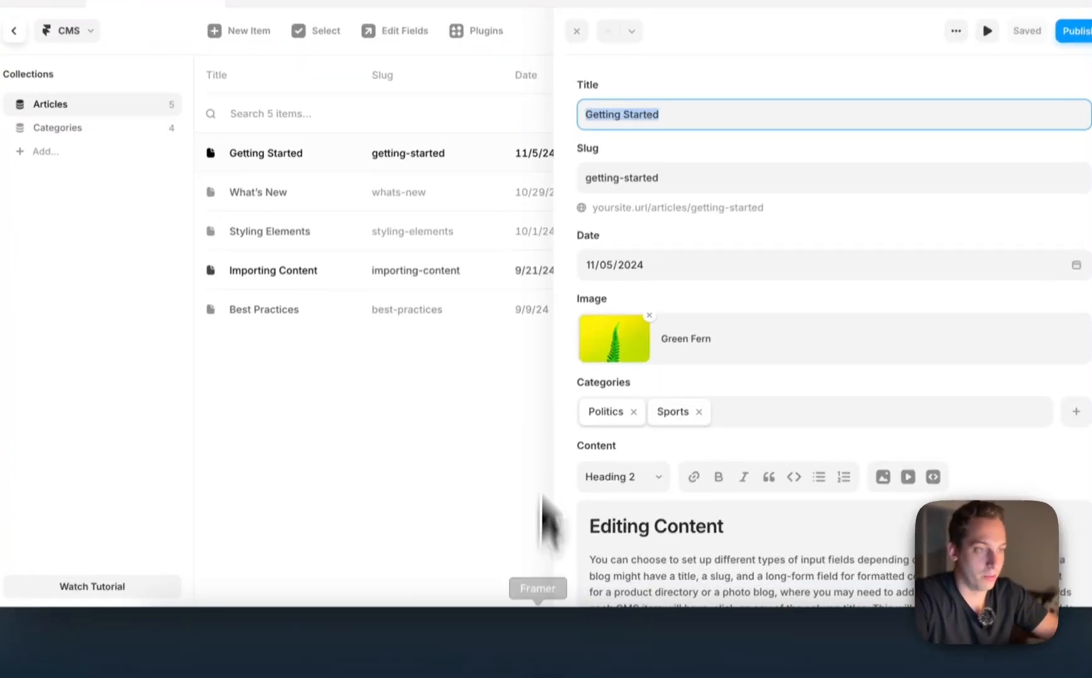
Retitle the Getting Started article as "How to understand U.S. Election Results"
{"action": "type", "text": "How to b"}
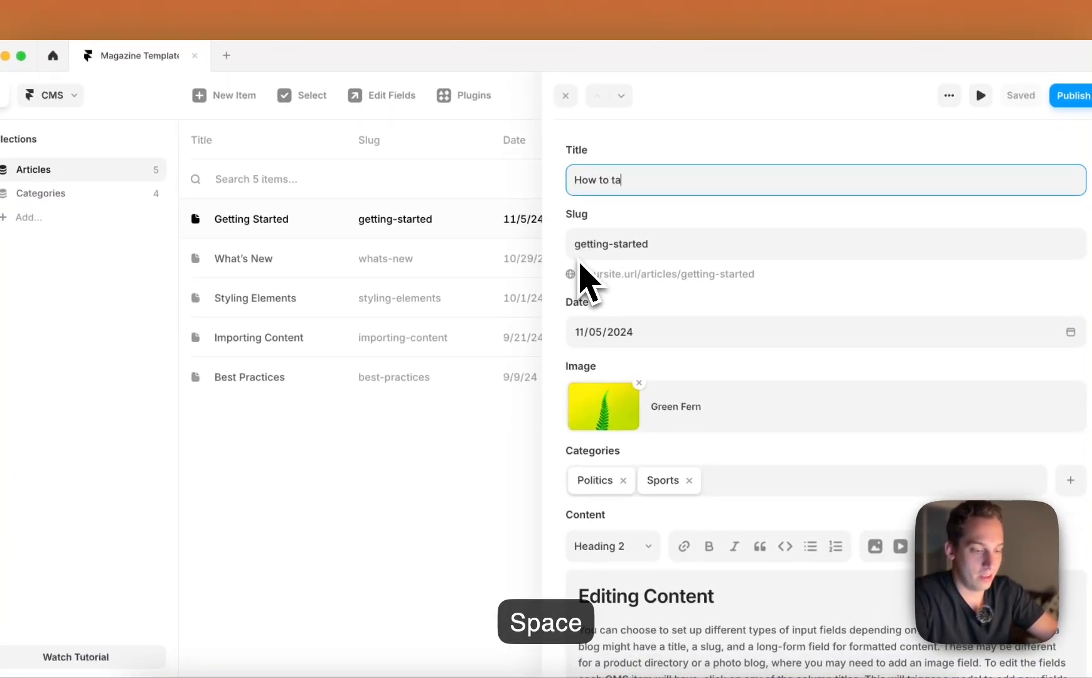
{"action": "key", "text": "BackSpace"}
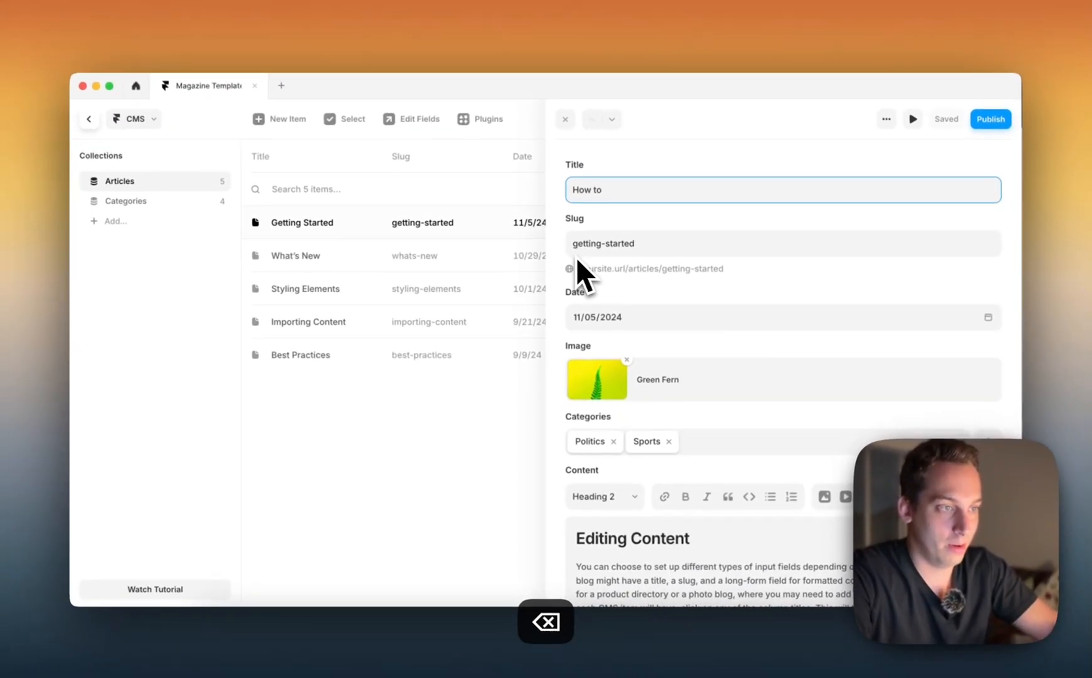
{"action": "type", "text": "understand U"}
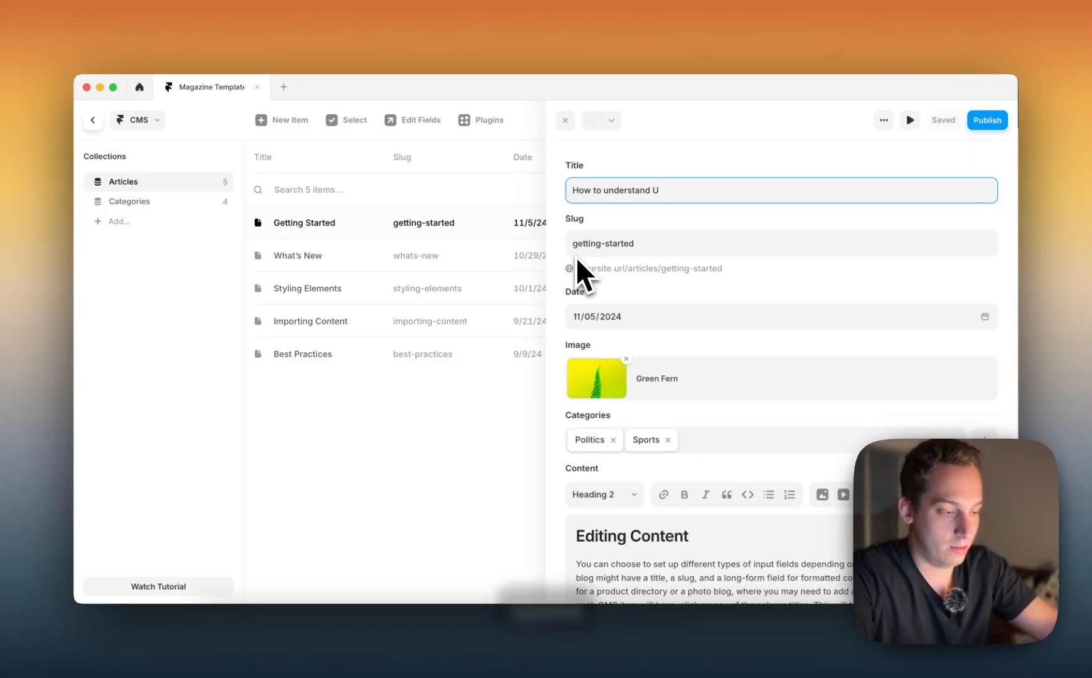
{"action": "type", "text": ".S. Ele"}
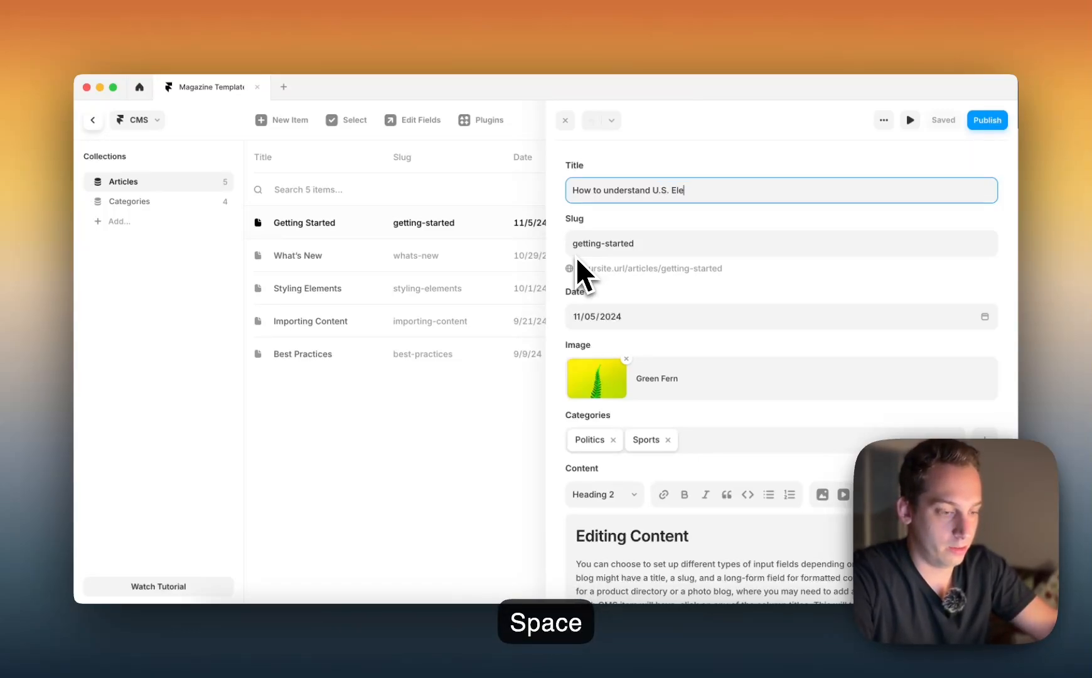
{"action": "type", "text": "ction Results"}
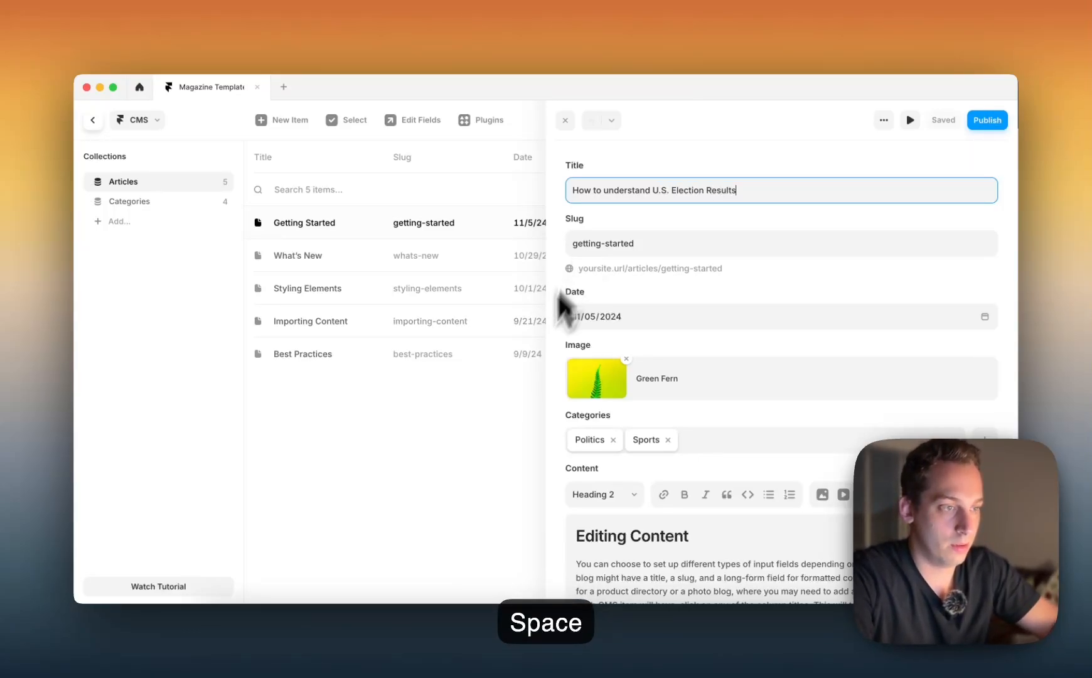
Remove the Sports category from the article and replace its image with a parliament chamber photo from an Unsplash search for "politics"
{"action": "scroll", "coordinate": [644, 373], "scroll_direction": "down", "scroll_amount": 2}
{"action": "left_click", "coordinate": [668, 392]}
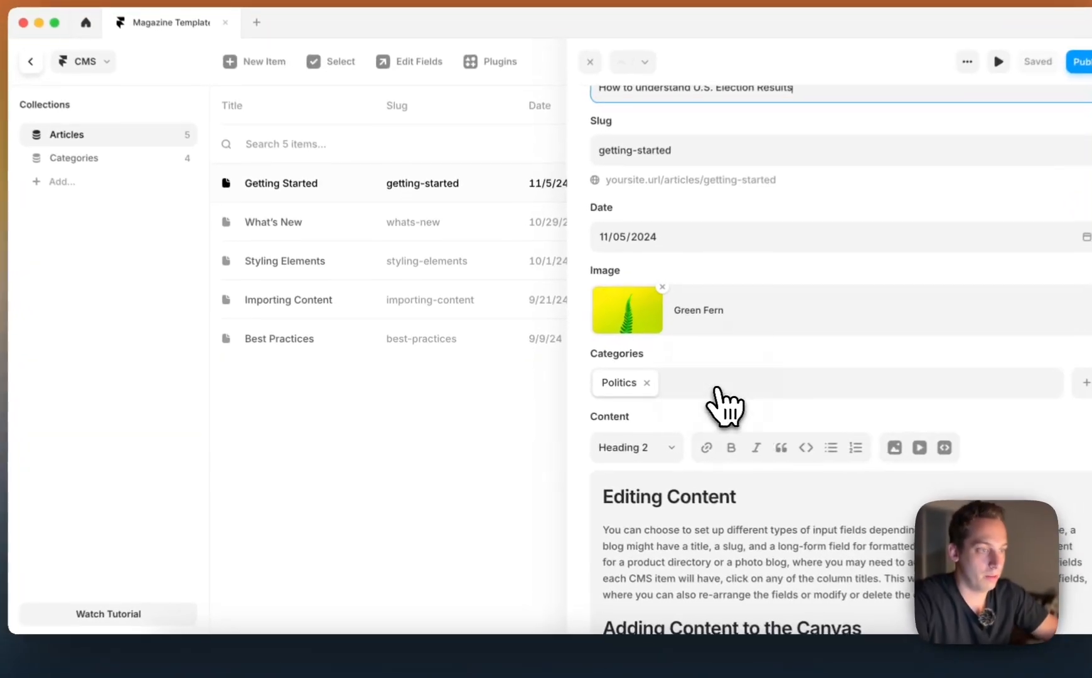
{"action": "left_click", "coordinate": [658, 313]}
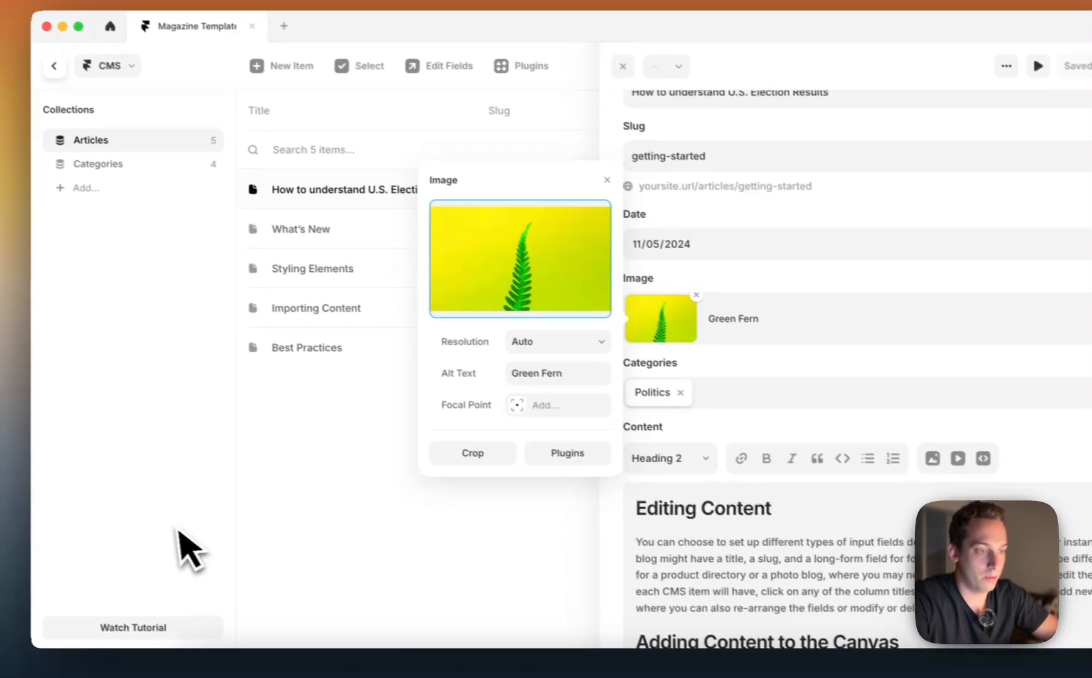
{"action": "left_click", "coordinate": [573, 452]}
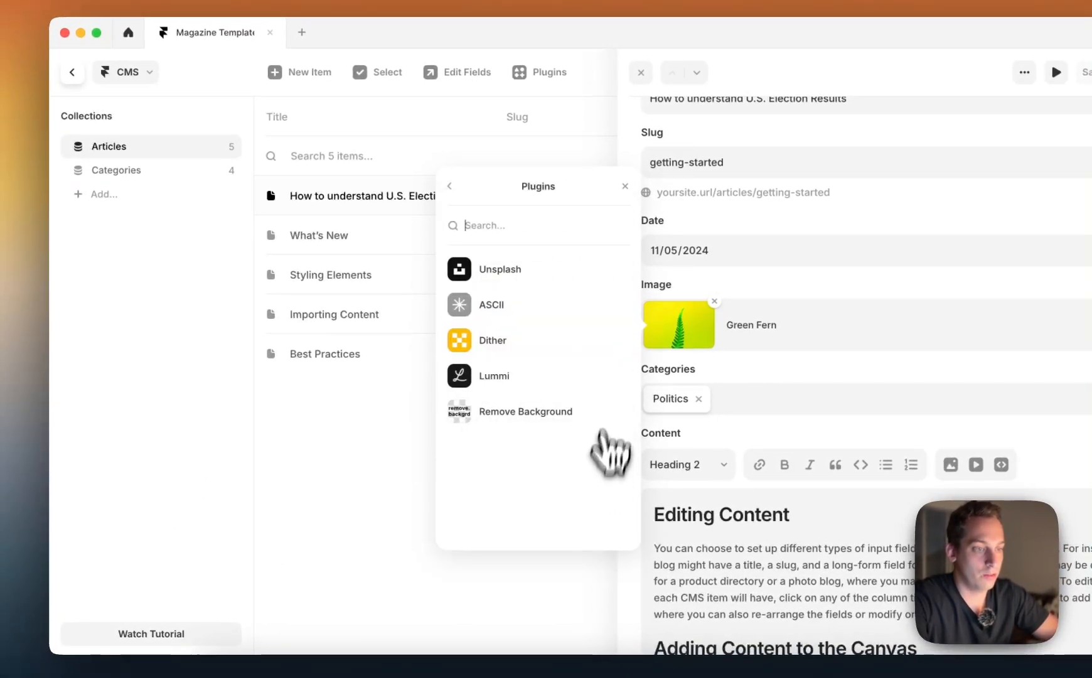
{"action": "left_click", "coordinate": [532, 288]}
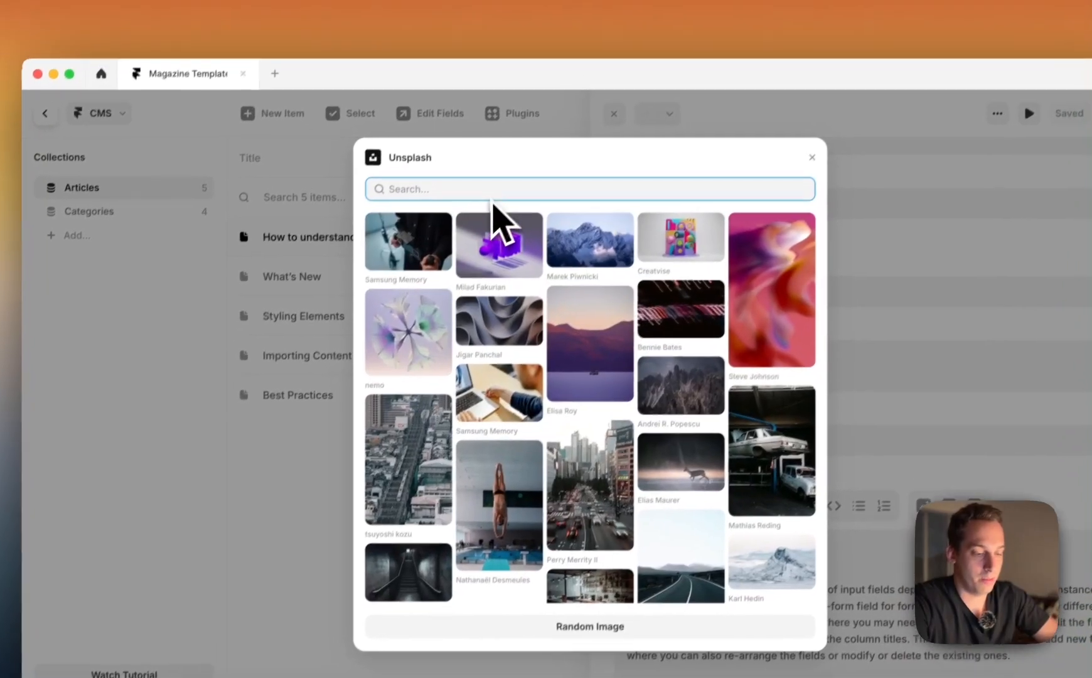
{"action": "type", "text": "politics"}
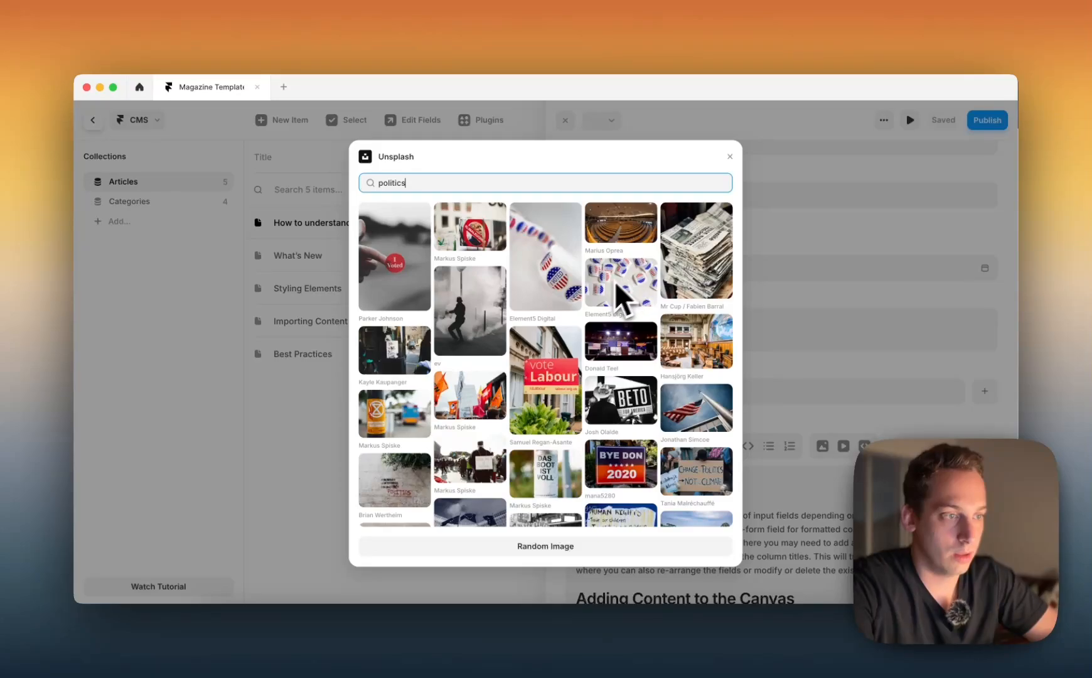
{"action": "scroll", "coordinate": [598, 293], "scroll_direction": "down", "scroll_amount": 1}
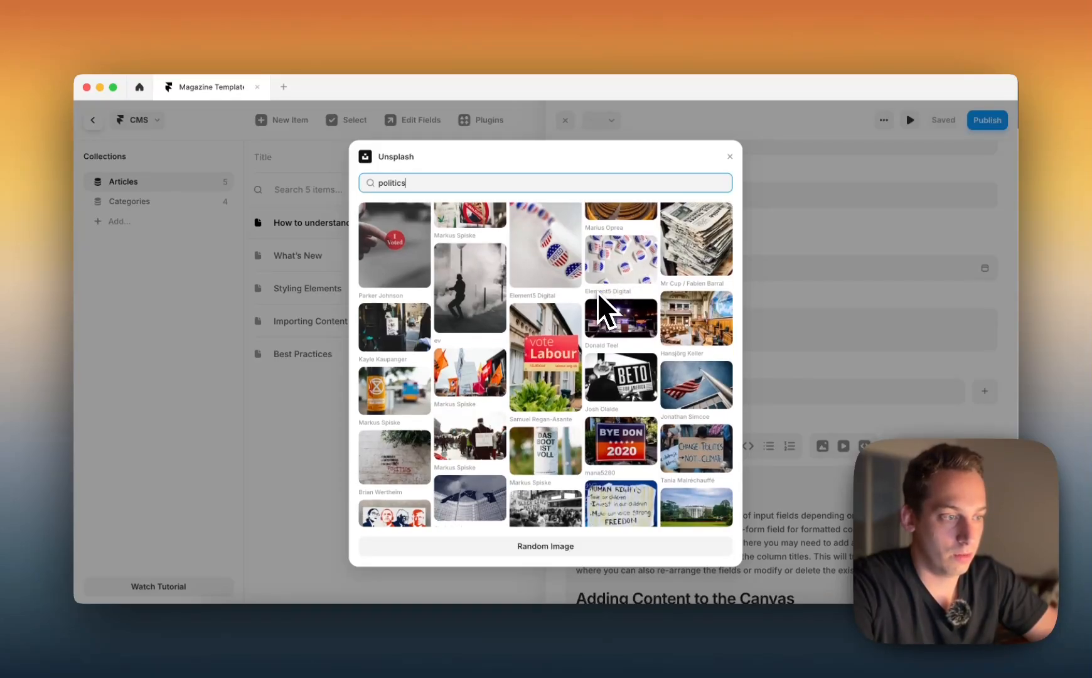
{"action": "left_click", "coordinate": [689, 331]}
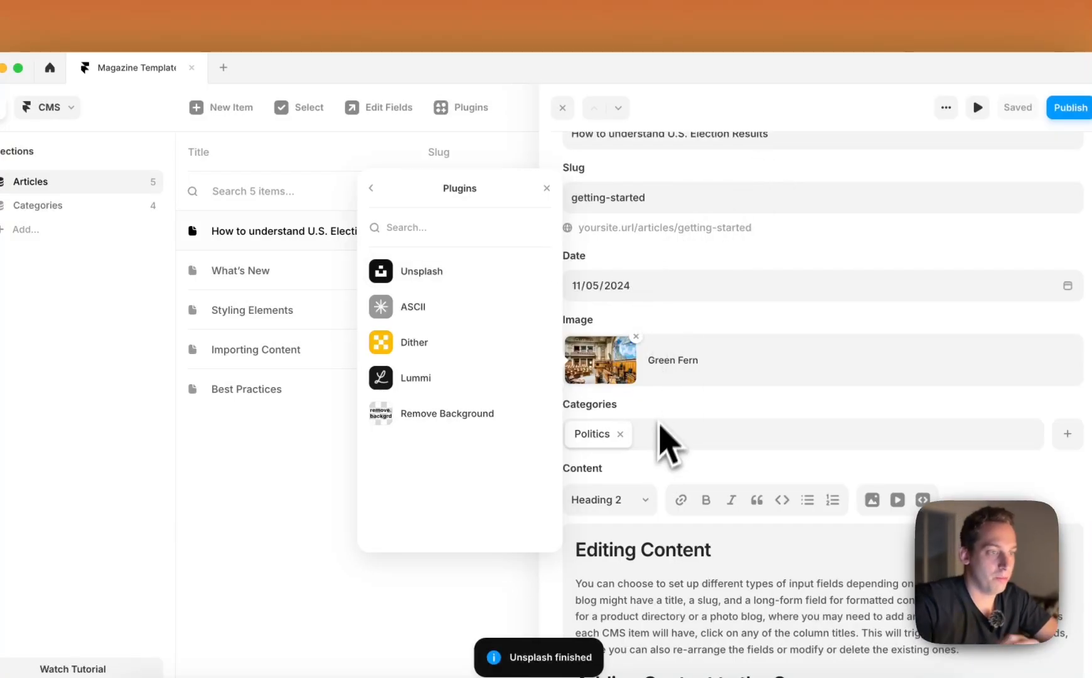
{"action": "left_click", "coordinate": [547, 188]}
Reorder the Articles collection fields to put Image first and Categories second, consulting the field list in Figma
{"action": "left_click", "coordinate": [381, 108]}
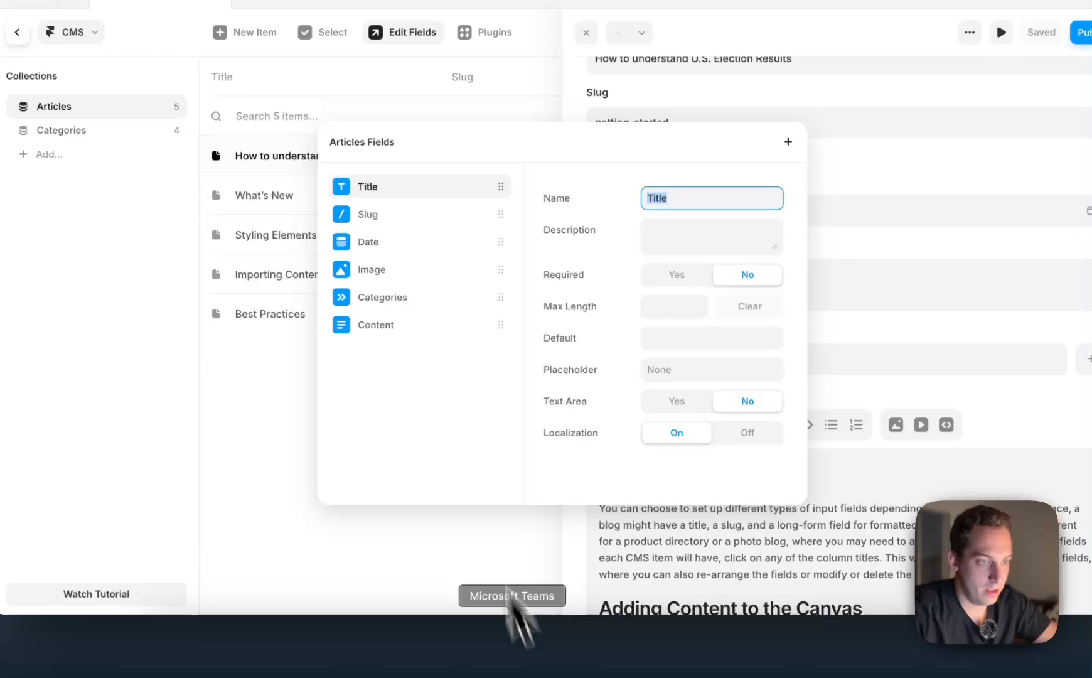
{"action": "left_click_drag", "start_coordinate": [409, 273], "coordinate": [404, 188]}
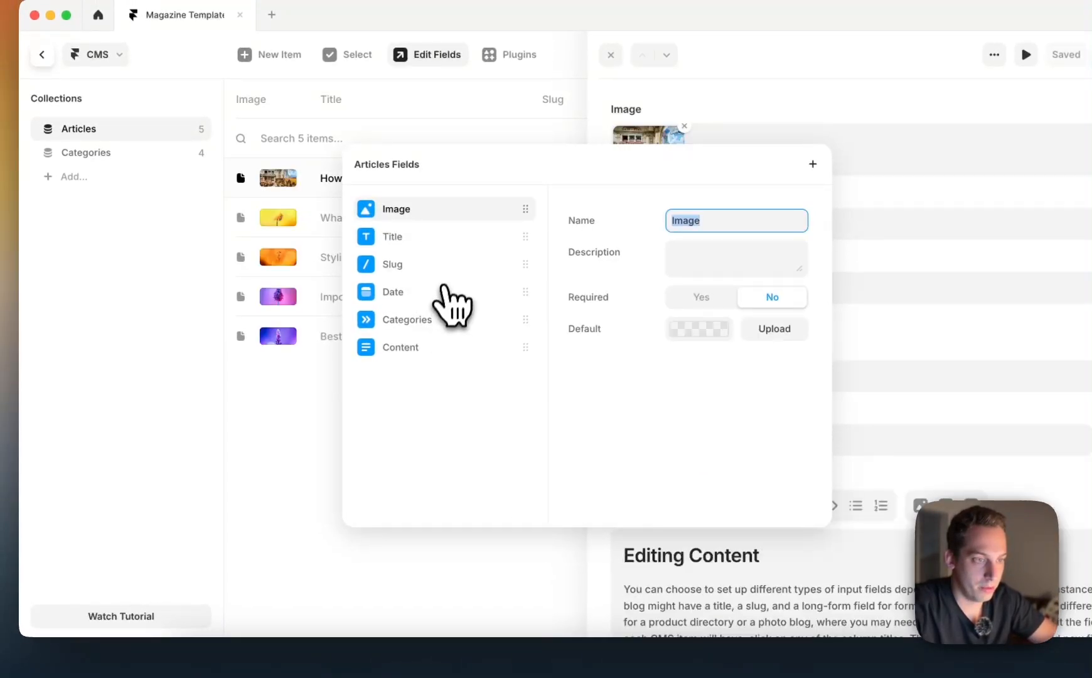
{"action": "mouse_move", "coordinate": [445, 272]}
{"action": "left_mouse_down"}
{"action": "mouse_move", "coordinate": [447, 253]}
{"action": "mouse_move", "coordinate": [448, 270]}
{"action": "mouse_move", "coordinate": [430, 263]}
{"action": "mouse_move", "coordinate": [446, 287]}
{"action": "left_mouse_up"}
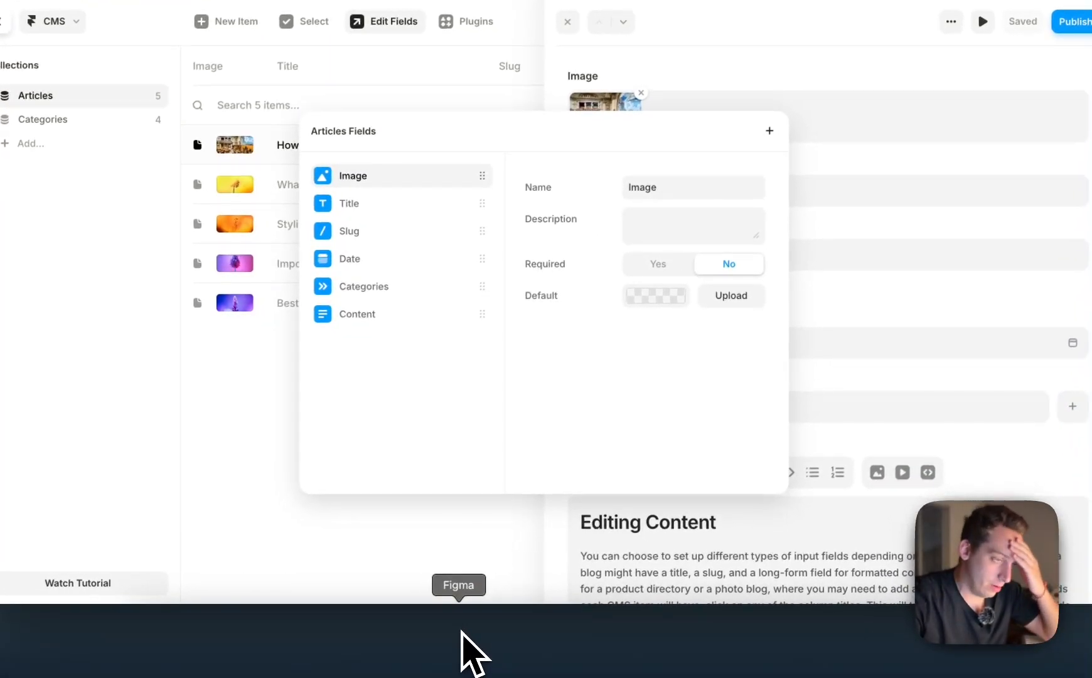
{"action": "left_click", "coordinate": [462, 635]}
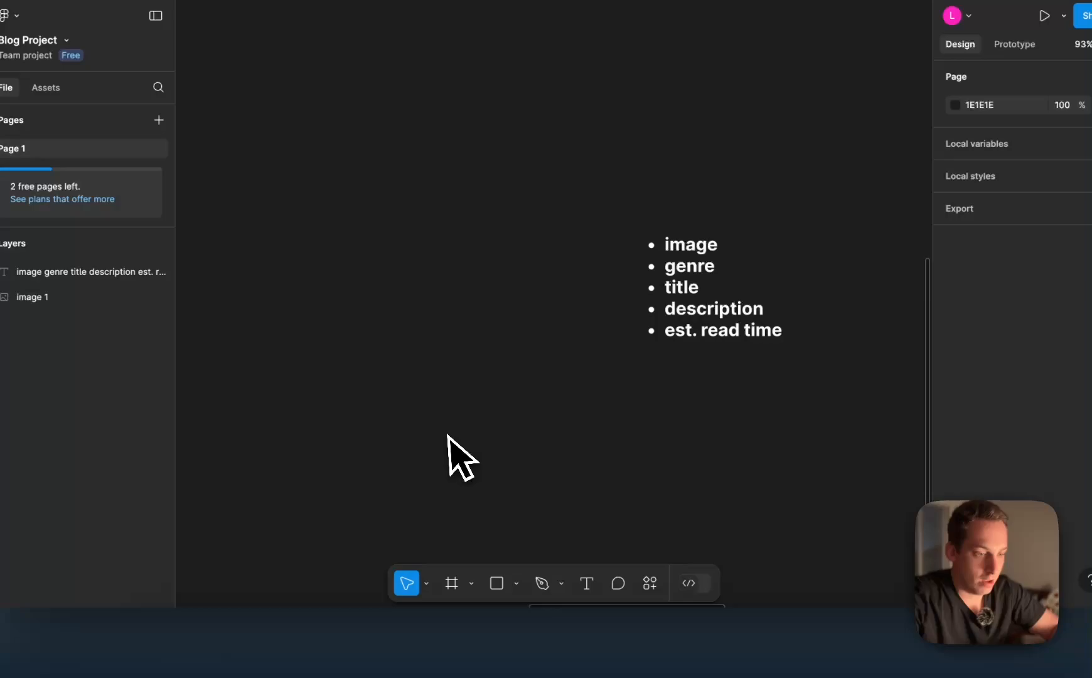
{"action": "left_click", "coordinate": [568, 638]}
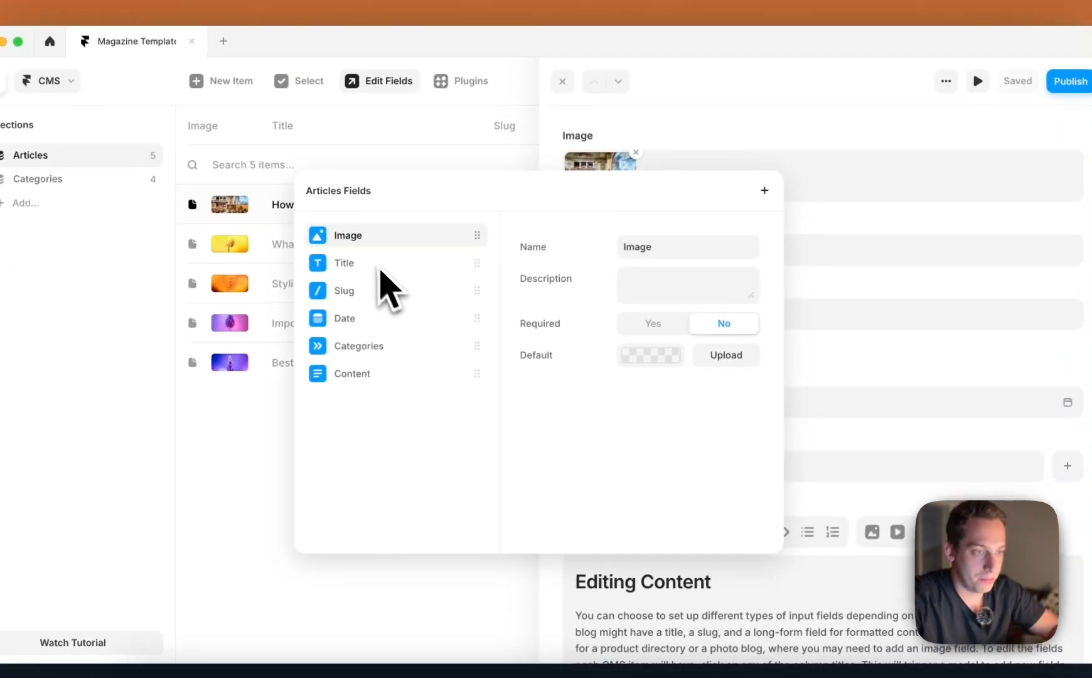
{"action": "left_click_drag", "start_coordinate": [408, 355], "coordinate": [411, 272]}
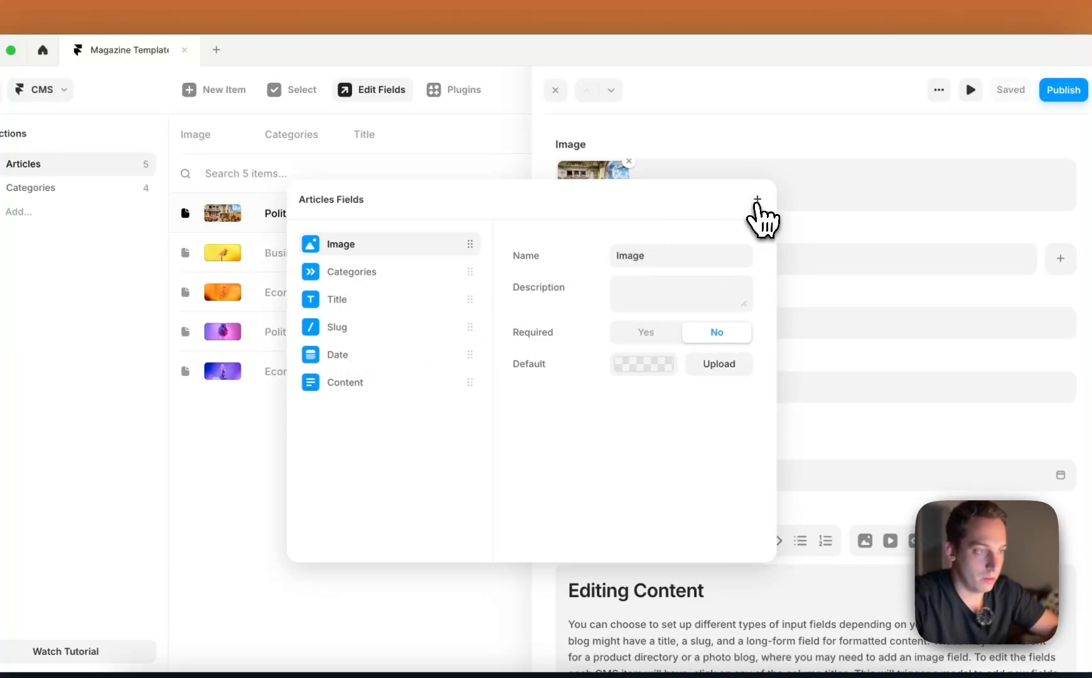
Add a text field named "Short Description" to the Articles collection and place it directly below Title
{"action": "left_click", "coordinate": [758, 199]}
{"action": "left_click", "coordinate": [811, 258]}
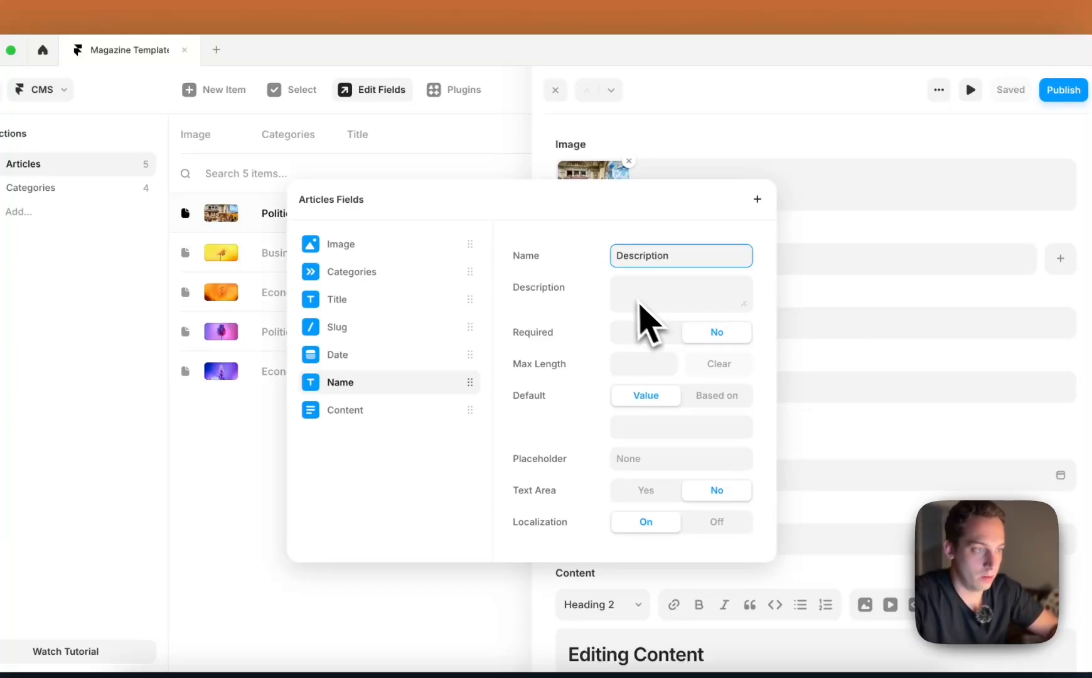
{"action": "type", "text": "t"}
{"action": "key", "text": "Return"}
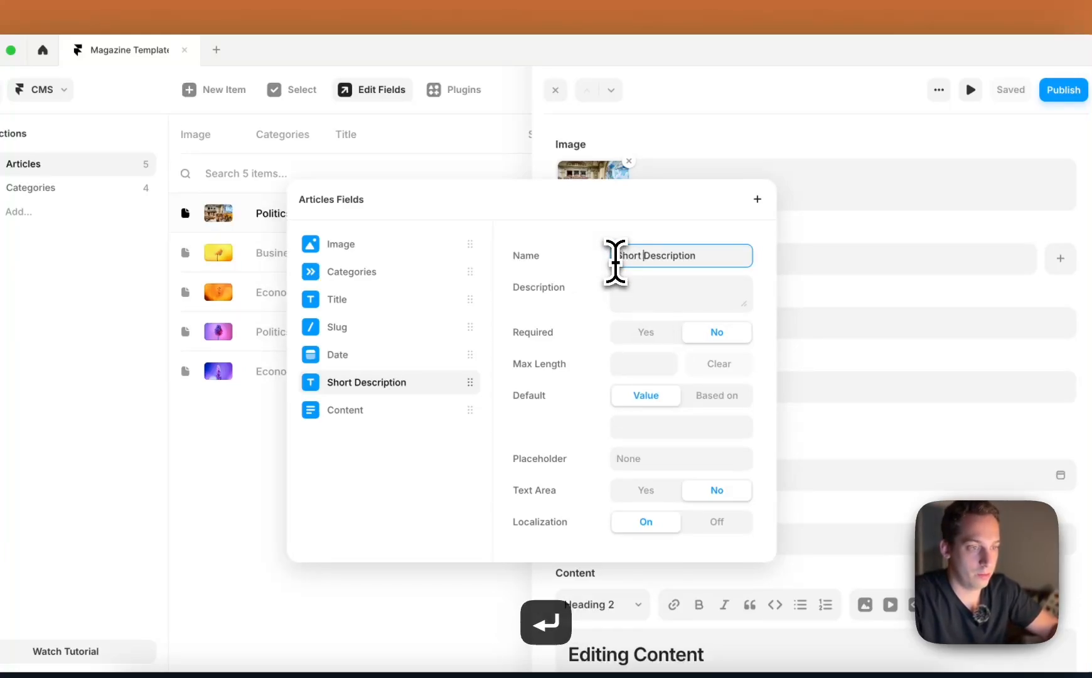
{"action": "left_click_drag", "start_coordinate": [357, 382], "coordinate": [372, 326]}
Remove the Date field from the Articles collection
{"action": "left_click", "coordinate": [354, 388]}
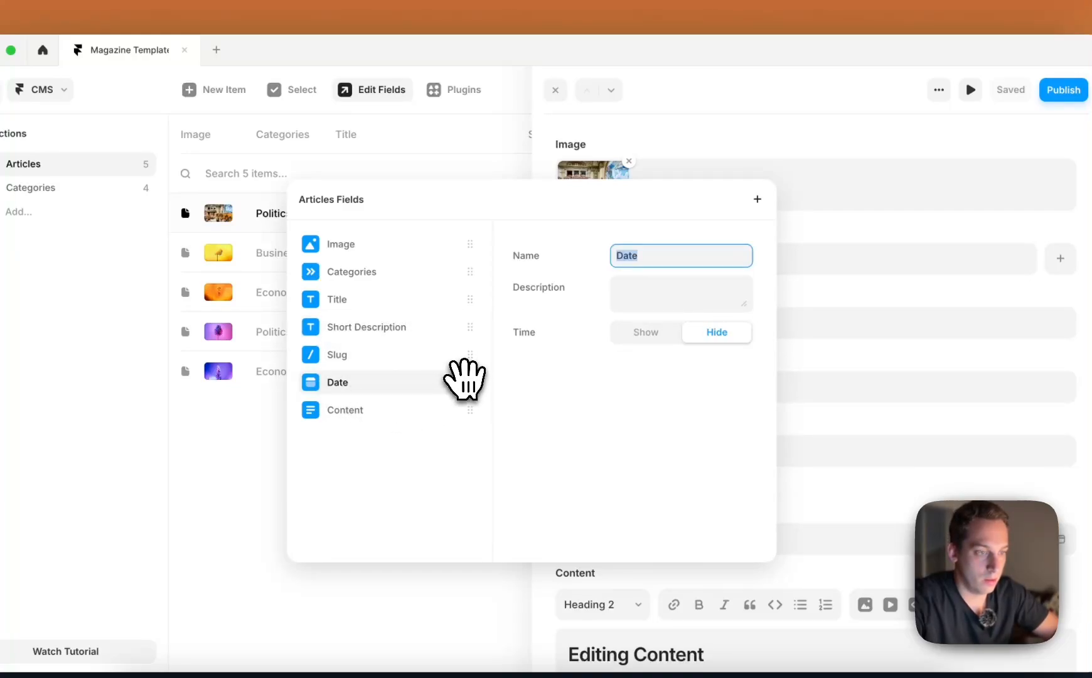
{"action": "left_click", "coordinate": [470, 382]}
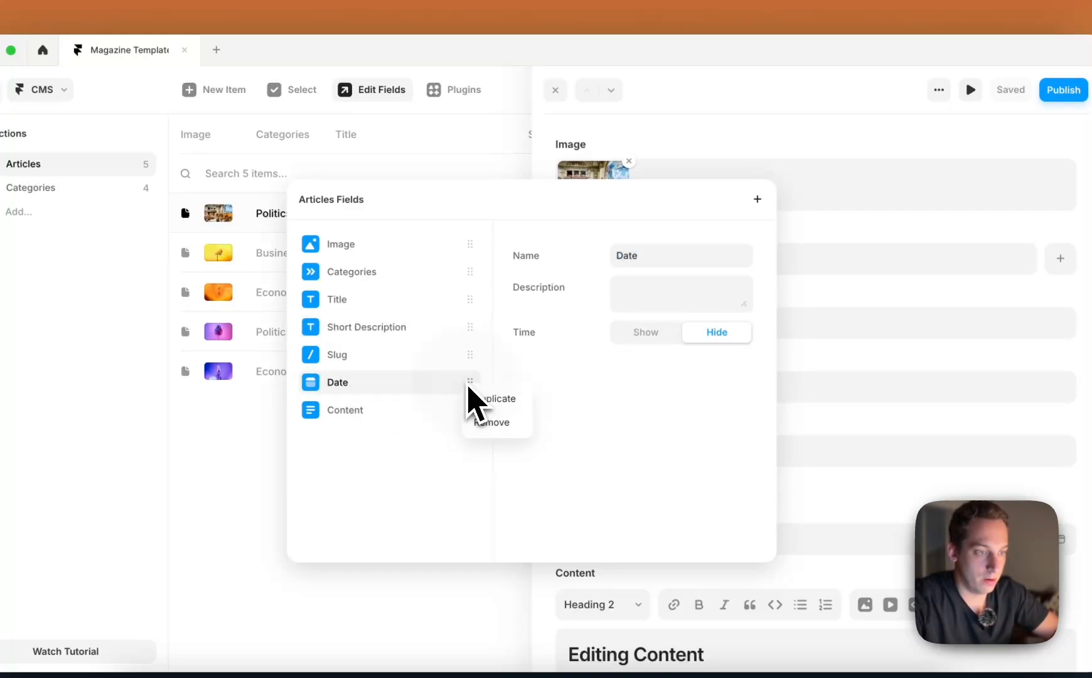
{"action": "left_click", "coordinate": [490, 432]}
{"action": "left_click", "coordinate": [381, 376]}
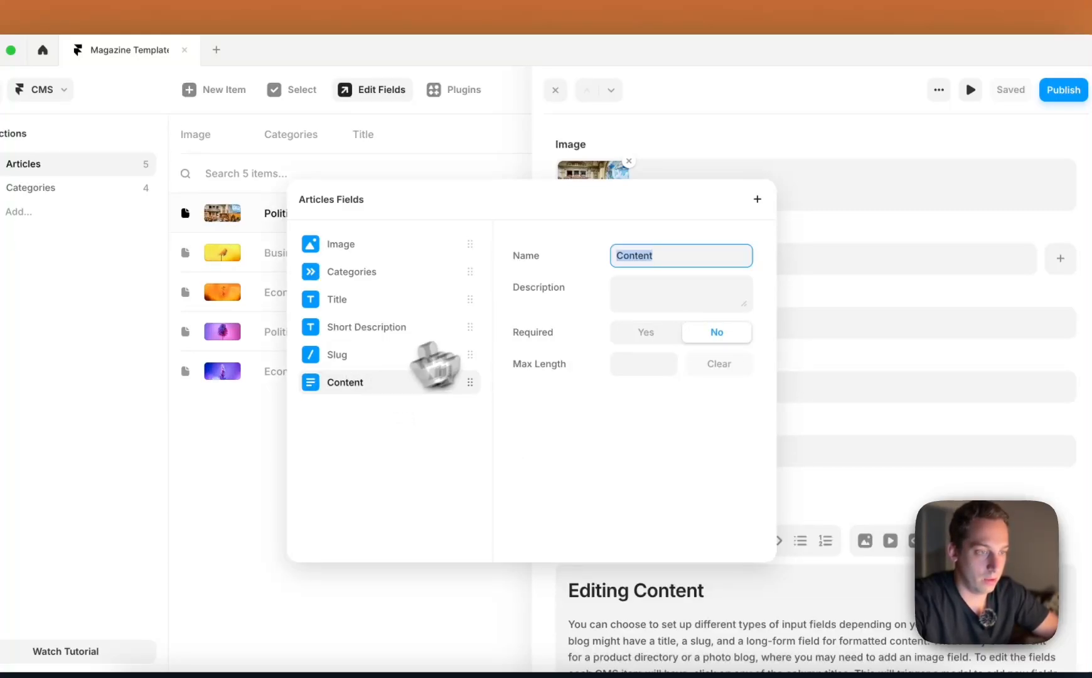
Add a text field named "Est. Read Time" to the Articles collection and place it directly below Short Description
{"action": "left_click", "coordinate": [757, 199]}
{"action": "left_click", "coordinate": [796, 264]}
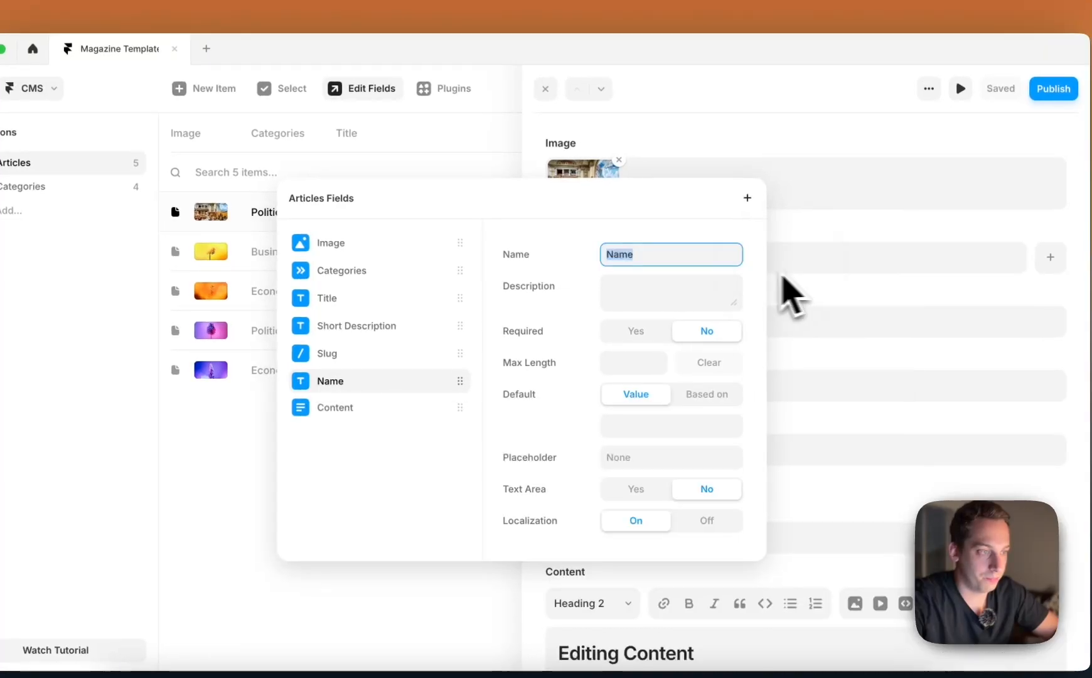
{"action": "type", "text": "Est. R"}
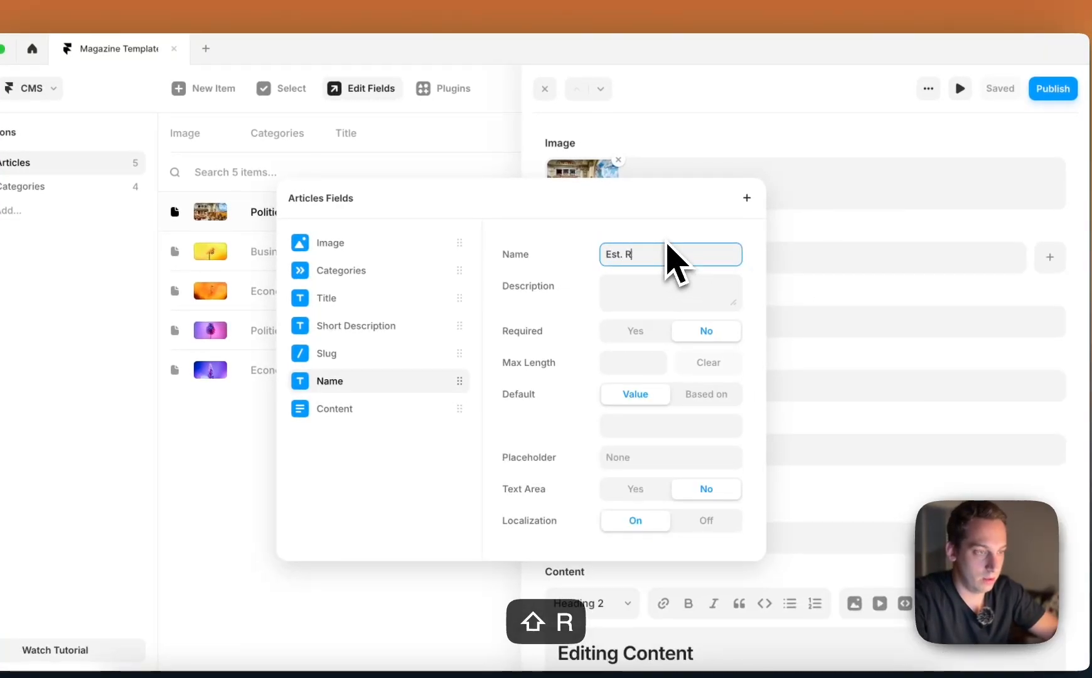
{"action": "type", "text": "ead Time"}
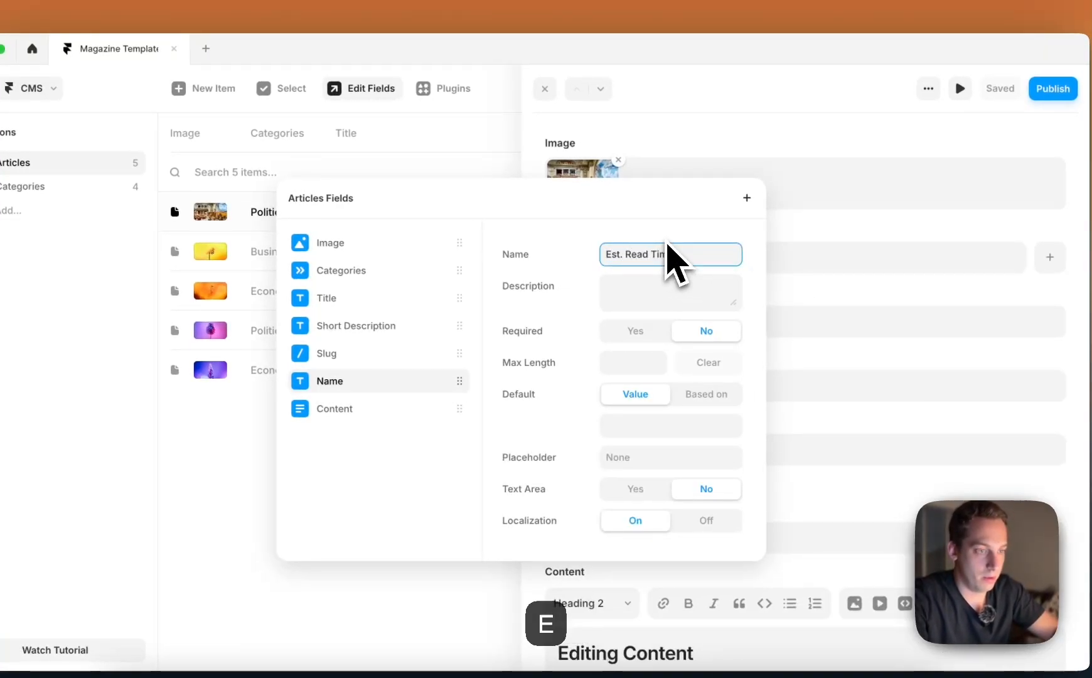
{"action": "key", "text": "Return"}
{"action": "left_click_drag", "start_coordinate": [395, 380], "coordinate": [394, 336]}
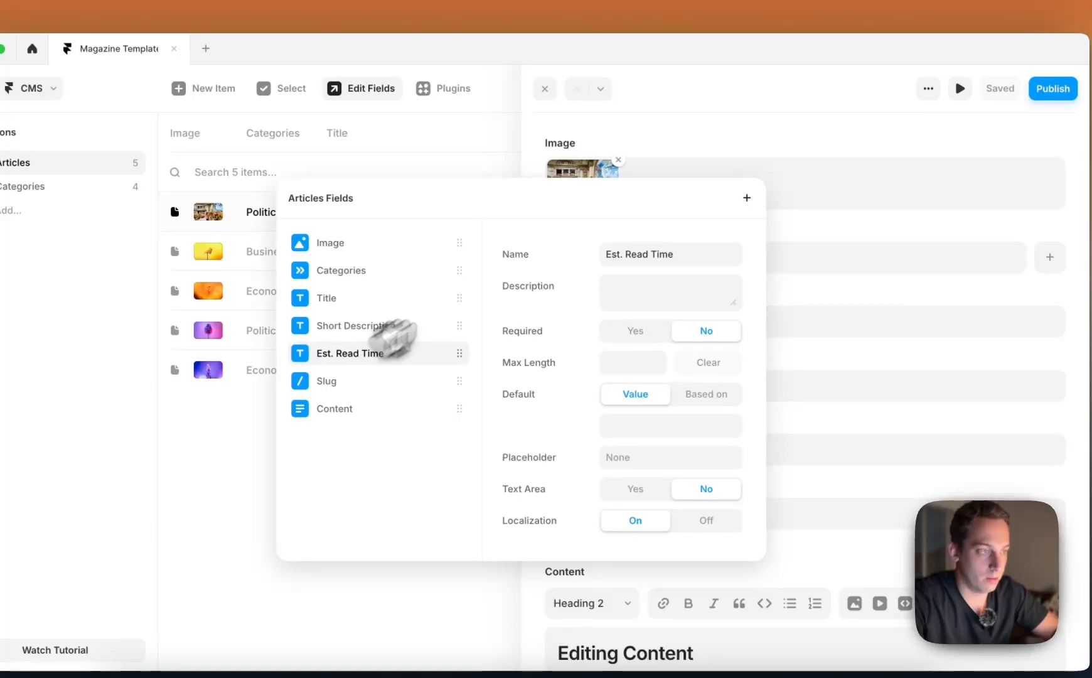
{"action": "left_click", "coordinate": [700, 143]}
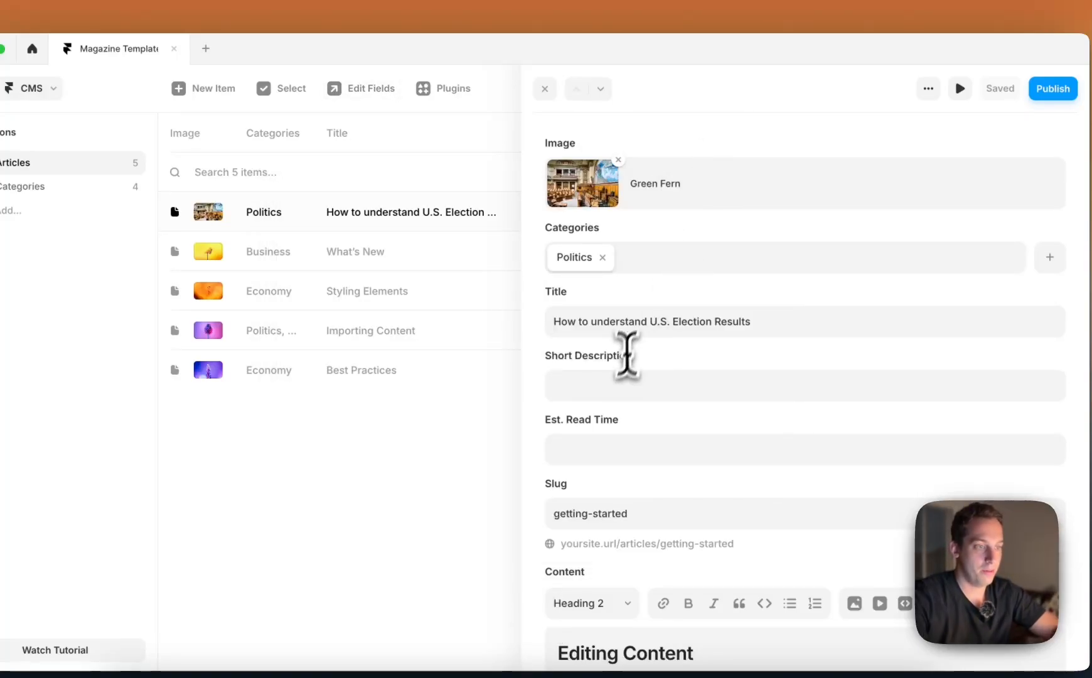
Set the election article's Short Description to "The best type of short description about understanding the complexity behind American elections and political ways"
{"action": "left_click", "coordinate": [612, 384]}
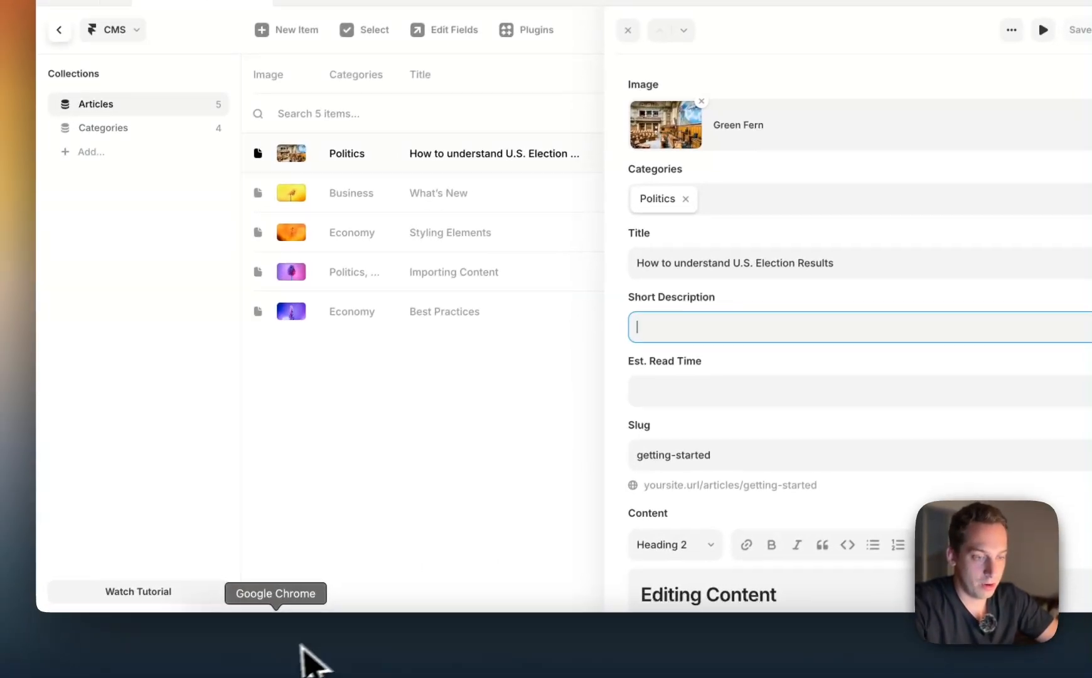
{"action": "left_click", "coordinate": [295, 634]}
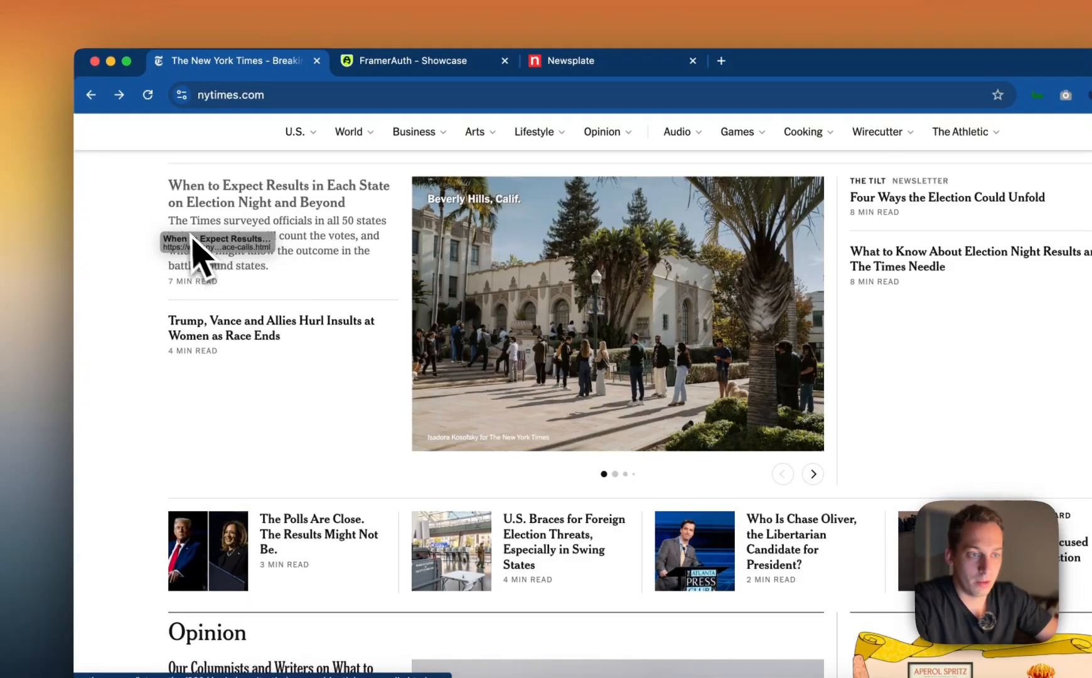
{"action": "scroll", "coordinate": [252, 286], "scroll_direction": "down", "scroll_amount": 2}
{"action": "scroll", "coordinate": [261, 292], "scroll_direction": "up", "scroll_amount": 3}
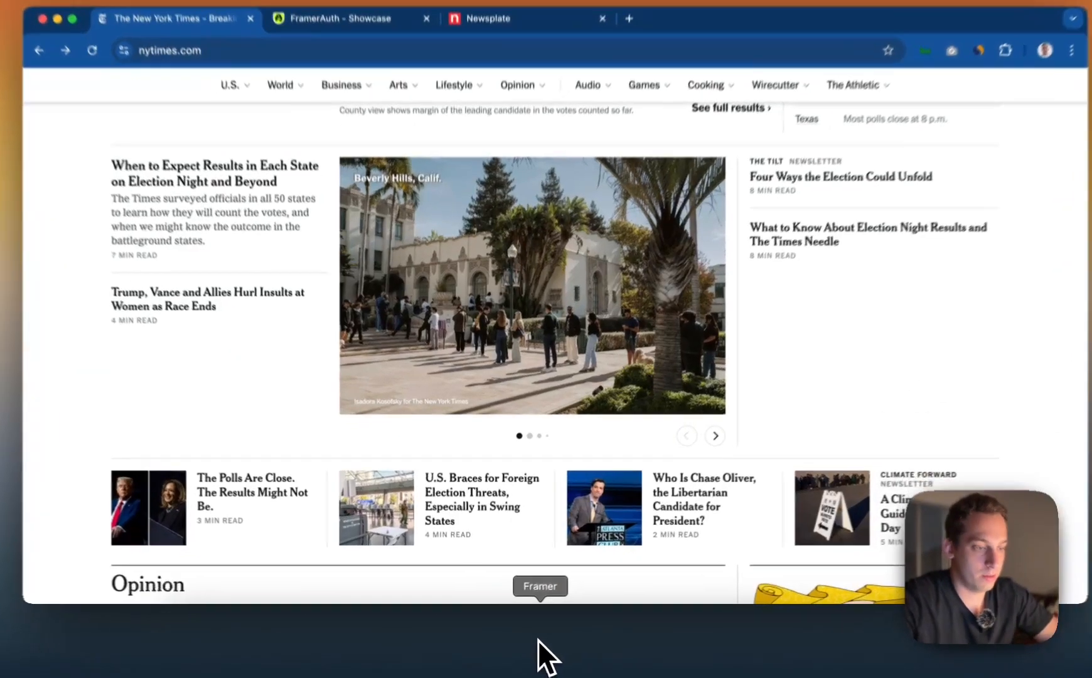
{"action": "left_click", "coordinate": [538, 640]}
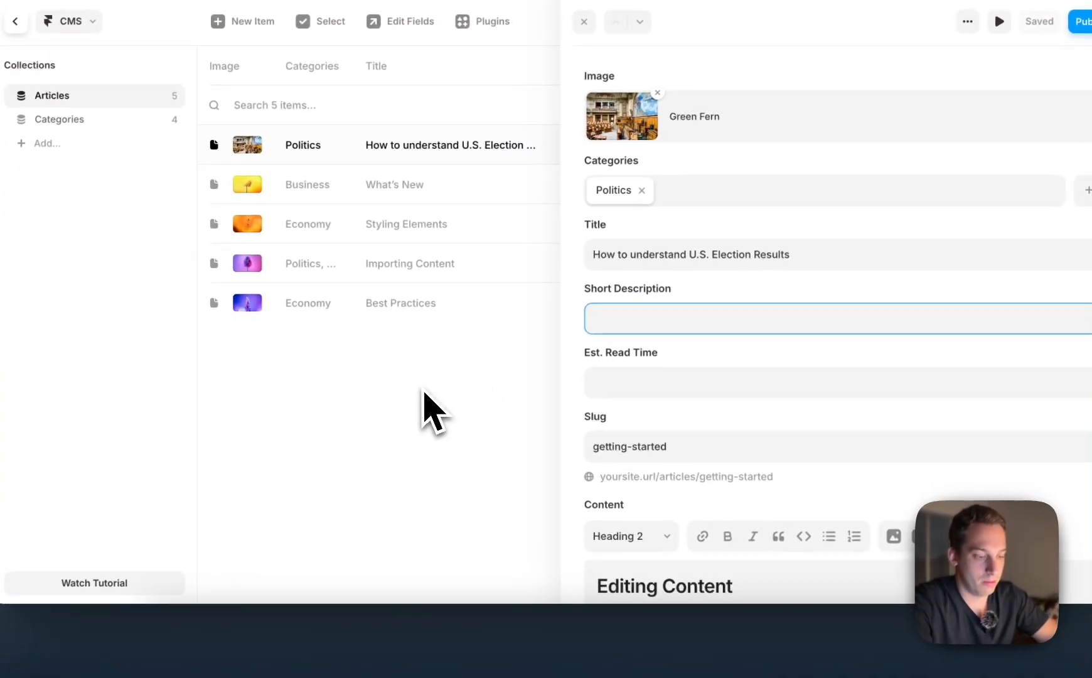
{"action": "type", "text": "The "}
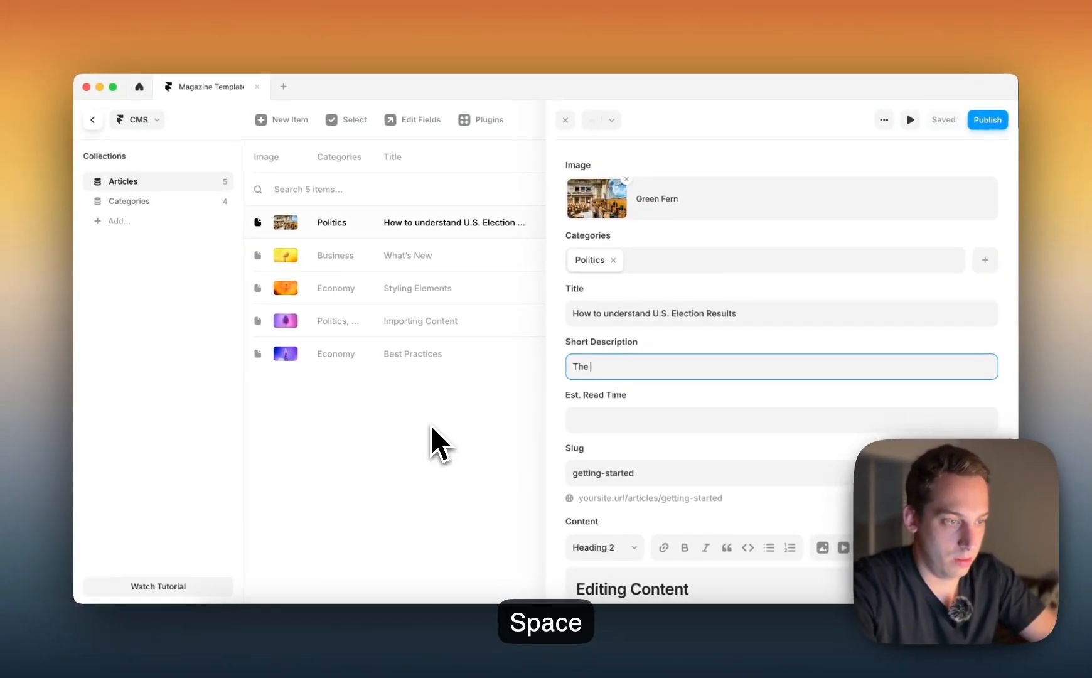
{"action": "type", "text": "best type"}
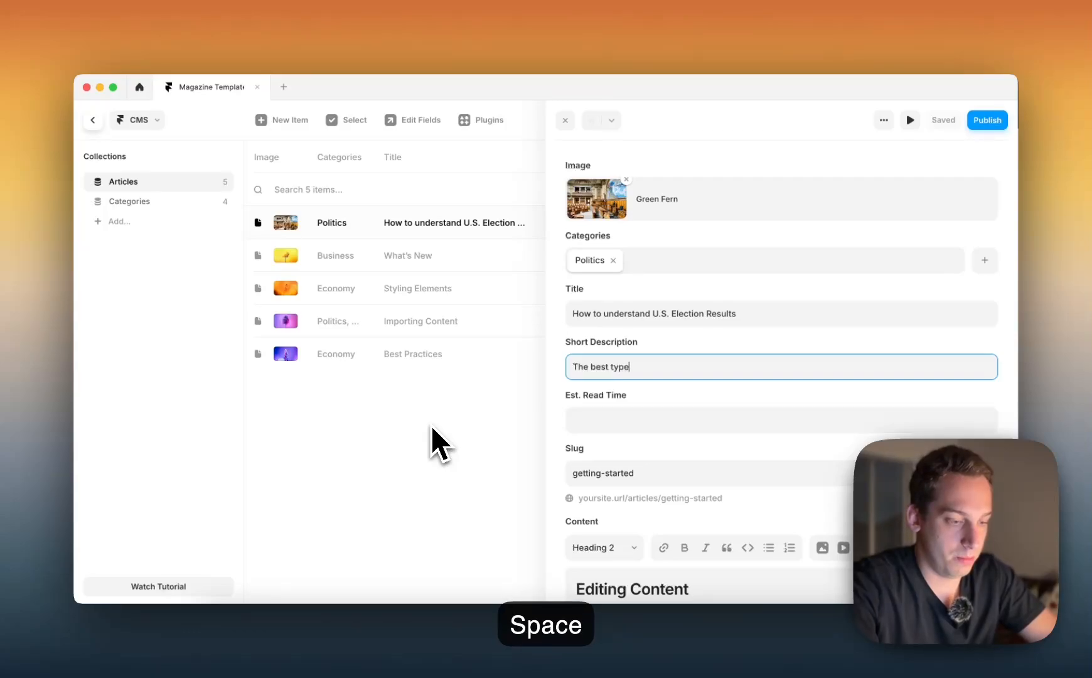
{"action": "type", "text": " of shor"}
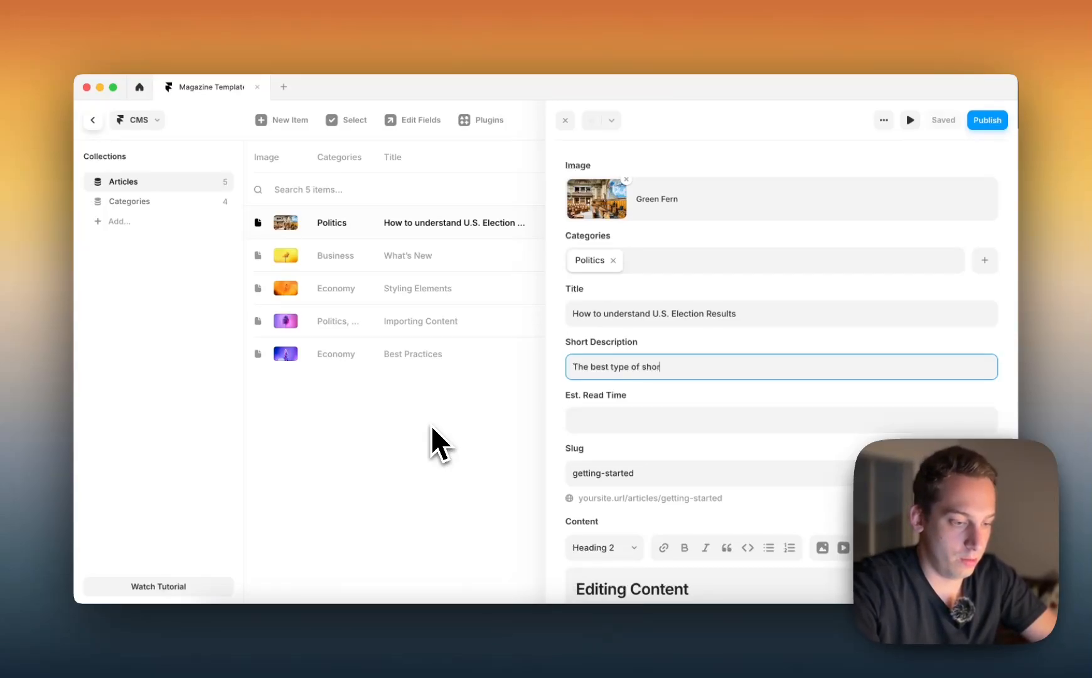
{"action": "type", "text": "t description about understanding the complexity behind Americ"}
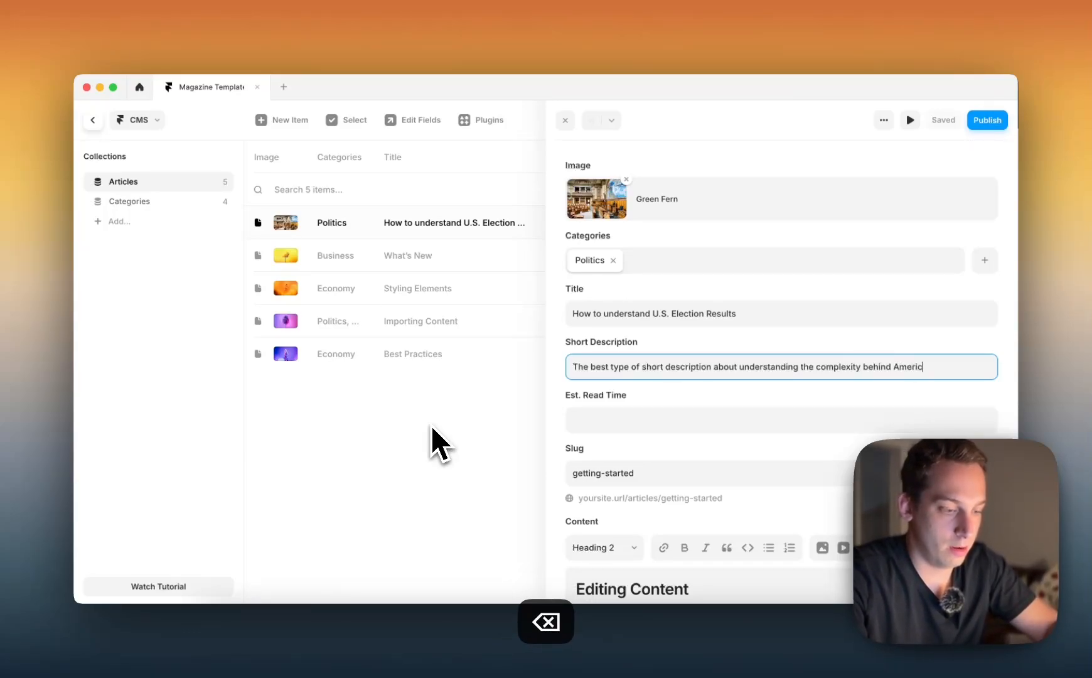
{"action": "type", "text": "nan e"}
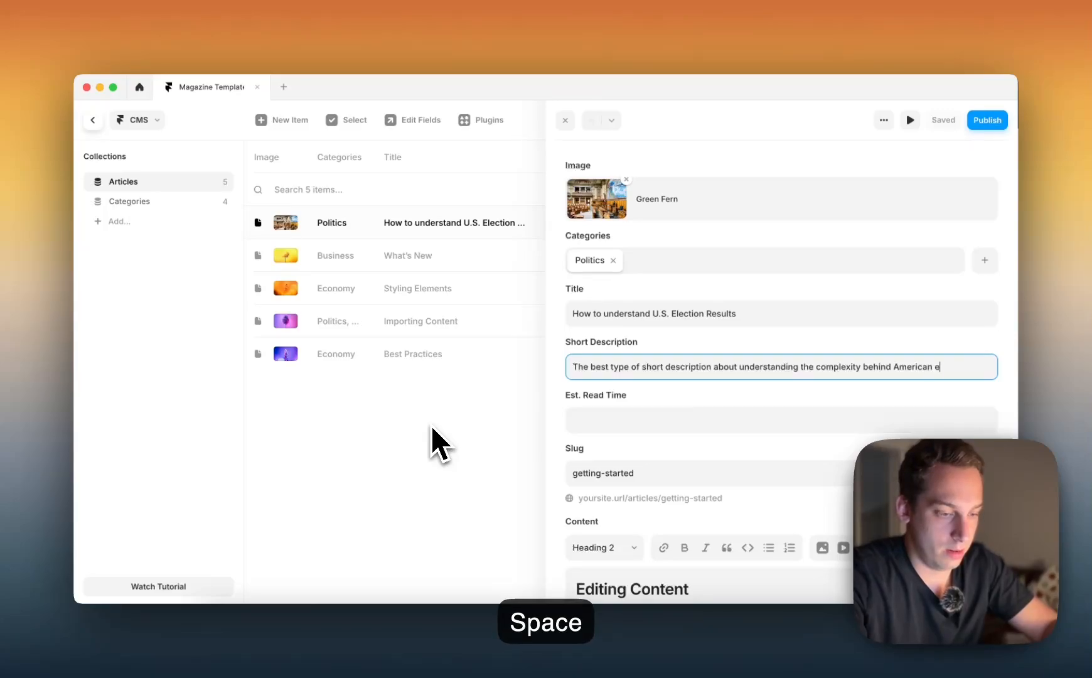
{"action": "type", "text": "lections and"}
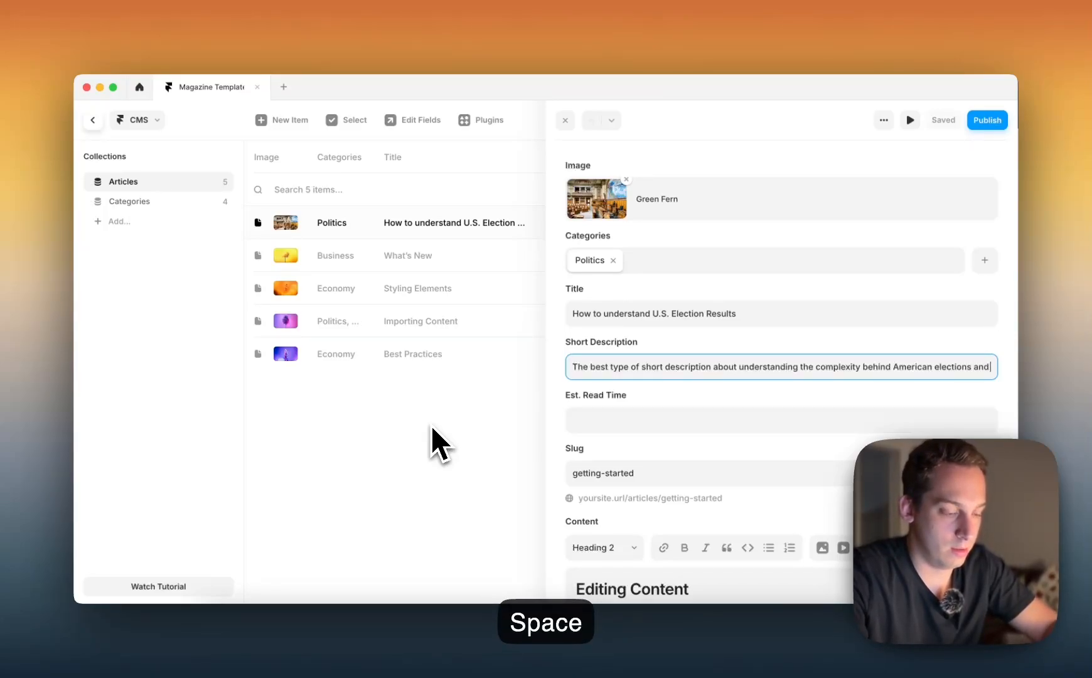
{"action": "type", "text": " politi"}
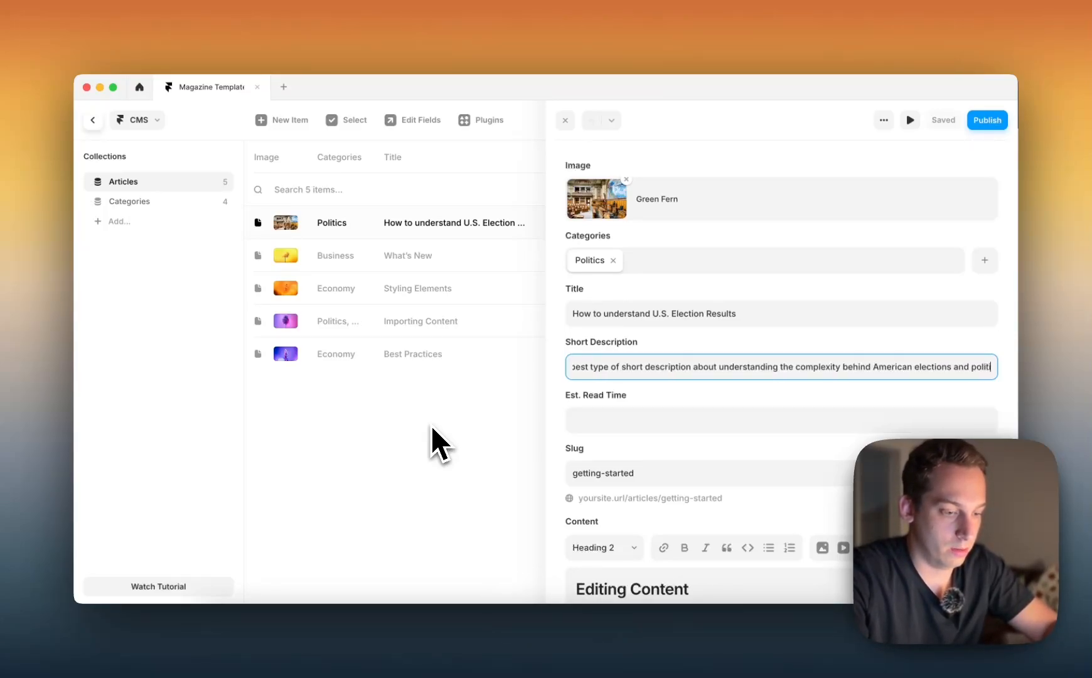
{"action": "type", "text": "cal ways."}
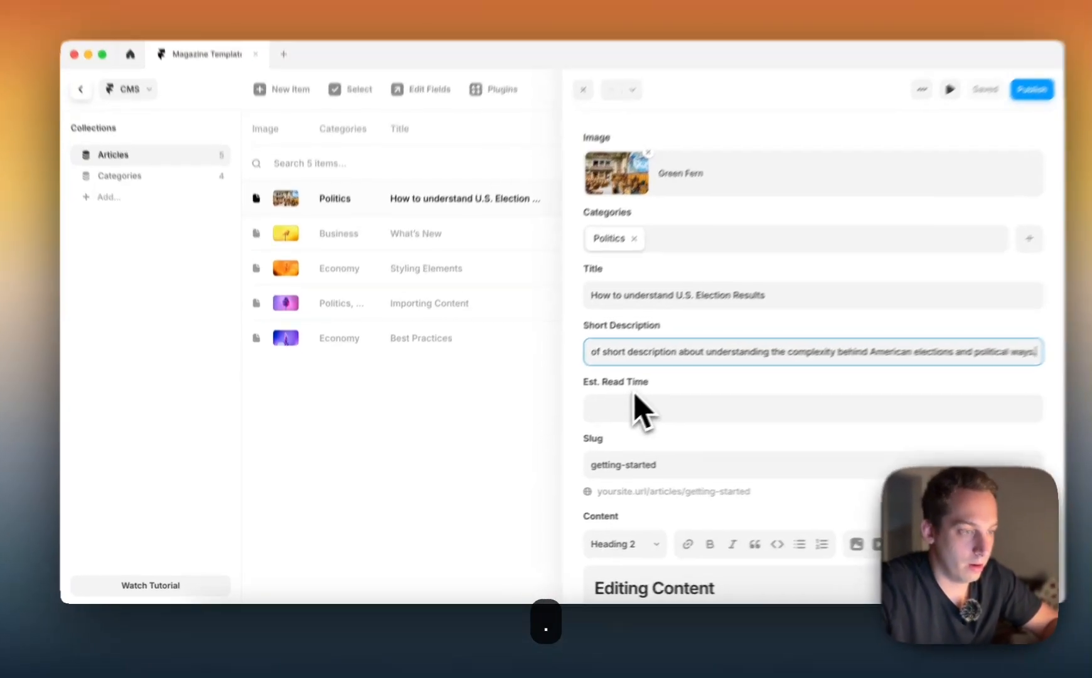
Set the election article's Est. Read Time to "5 min read", consulting the read-time format on the New York Times homepage
{"action": "left_click", "coordinate": [603, 415]}
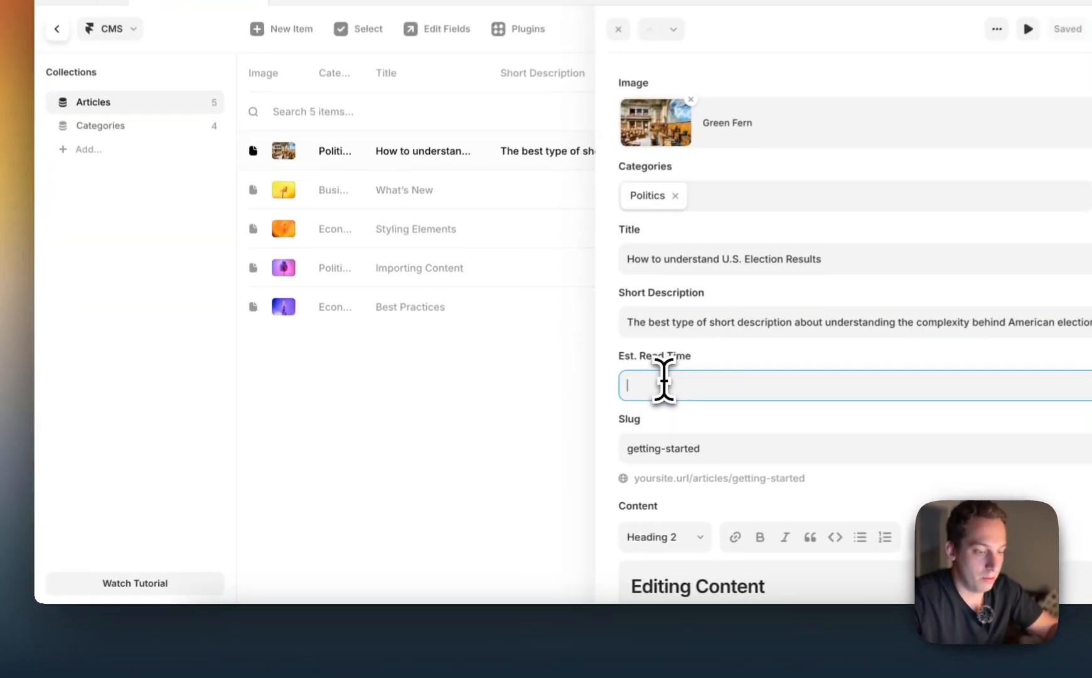
{"action": "type", "text": "5"}
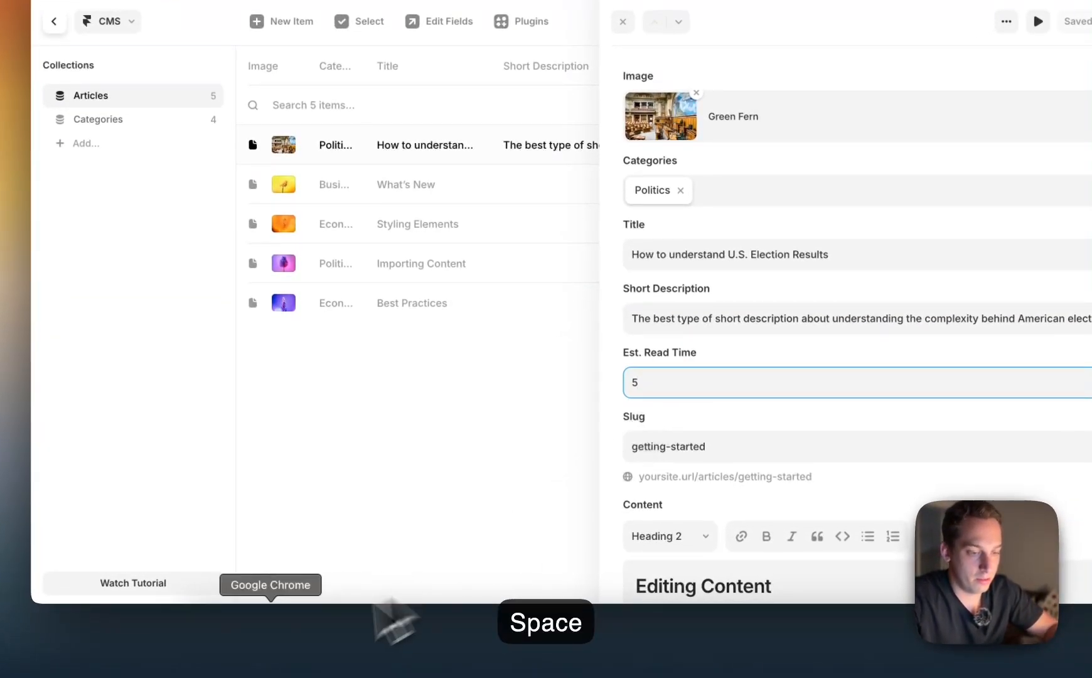
{"action": "left_click", "coordinate": [275, 637]}
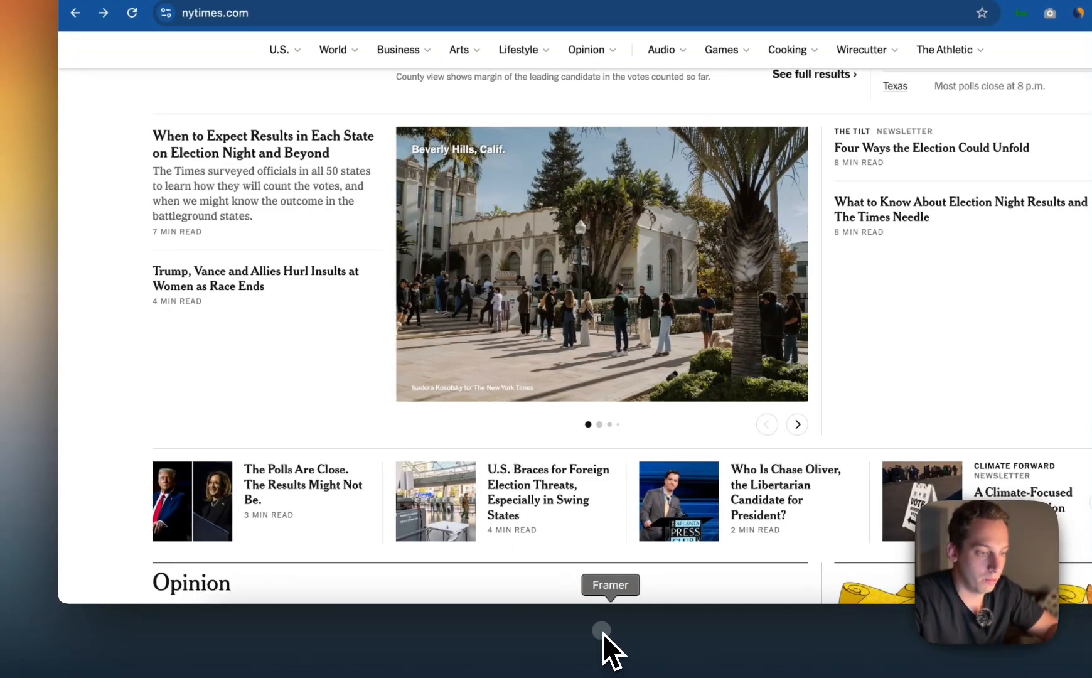
{"action": "left_click", "coordinate": [603, 634]}
{"action": "double_click", "coordinate": [587, 391]}
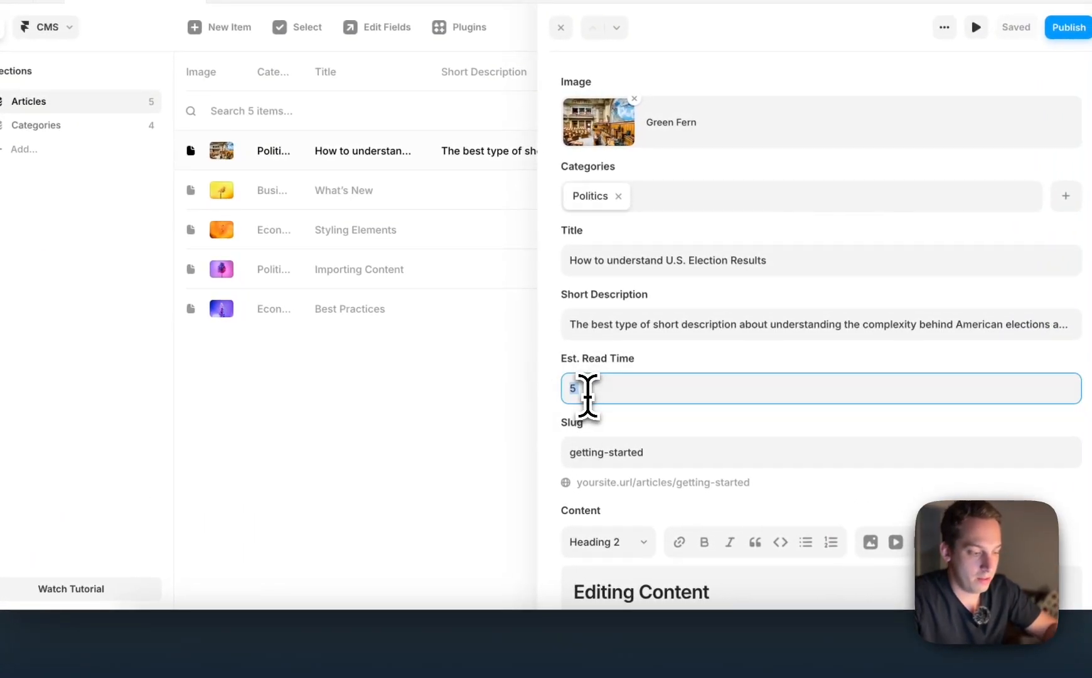
{"action": "type", "text": "5 min read"}
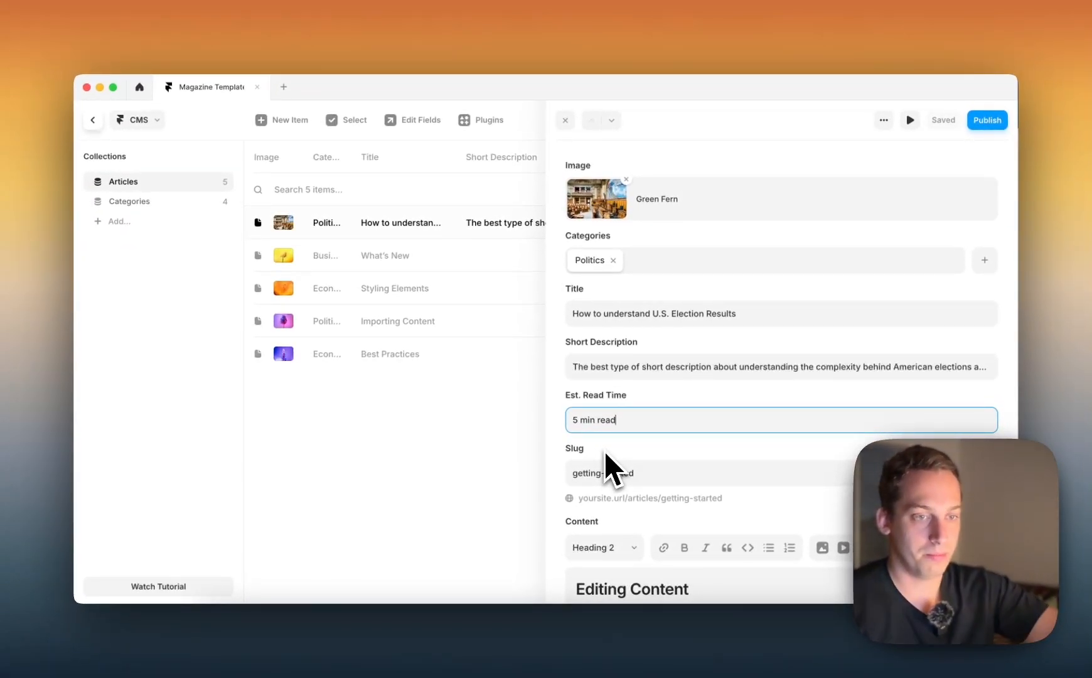
Change the election article's slug to "understanding-us-elections", check the rest of its fields and close the article
{"action": "scroll", "coordinate": [597, 473], "scroll_direction": "down", "scroll_amount": 1}
{"action": "triple_click", "coordinate": [600, 443]}
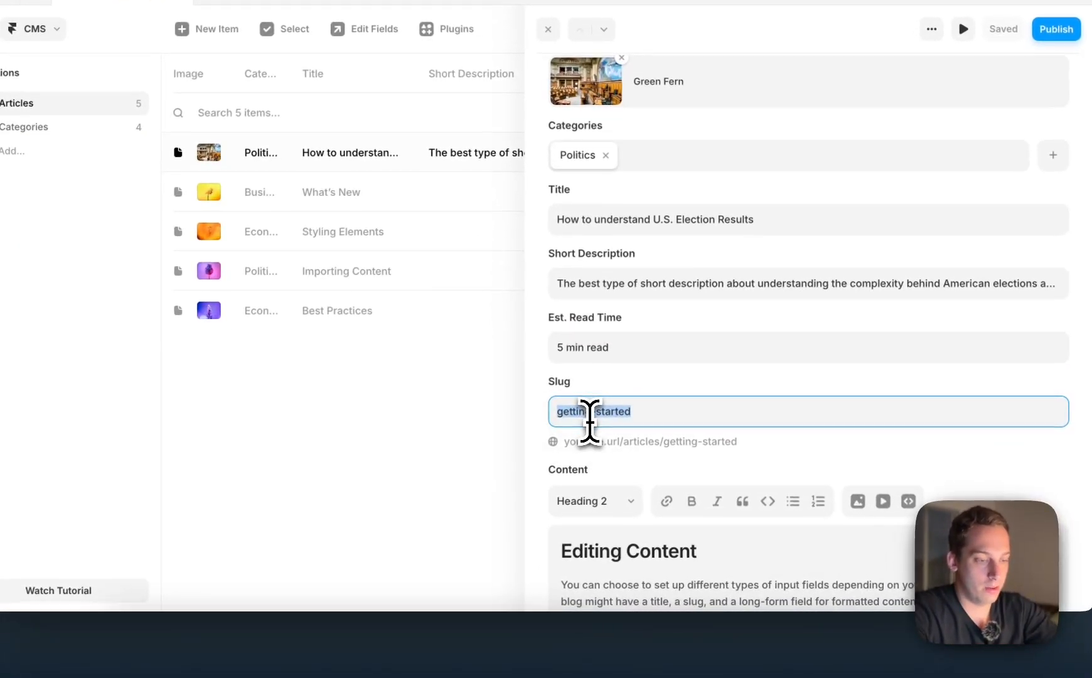
{"action": "type", "text": "u"}
{"action": "type", "text": "s-elec"}
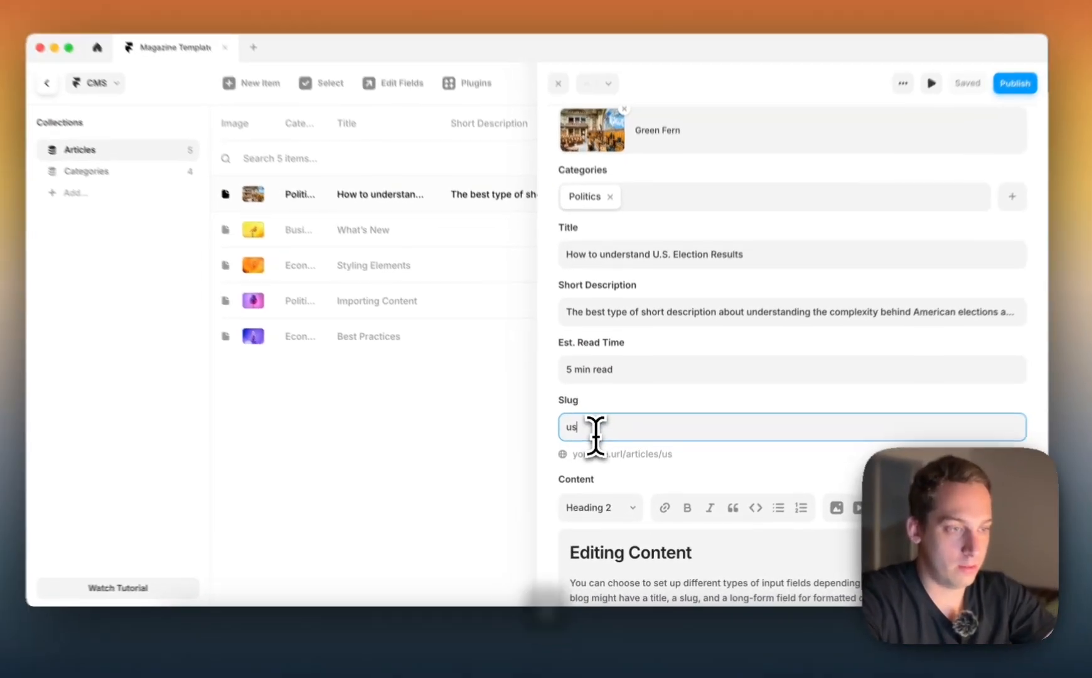
{"action": "type", "text": "tions"}
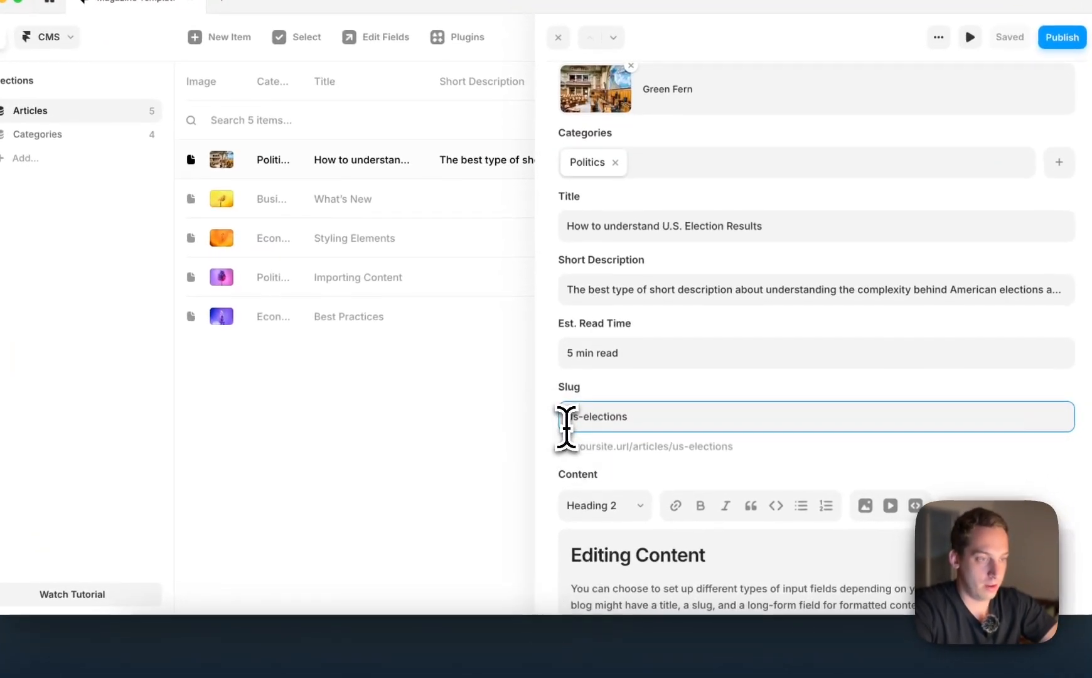
{"action": "left_click", "coordinate": [574, 440]}
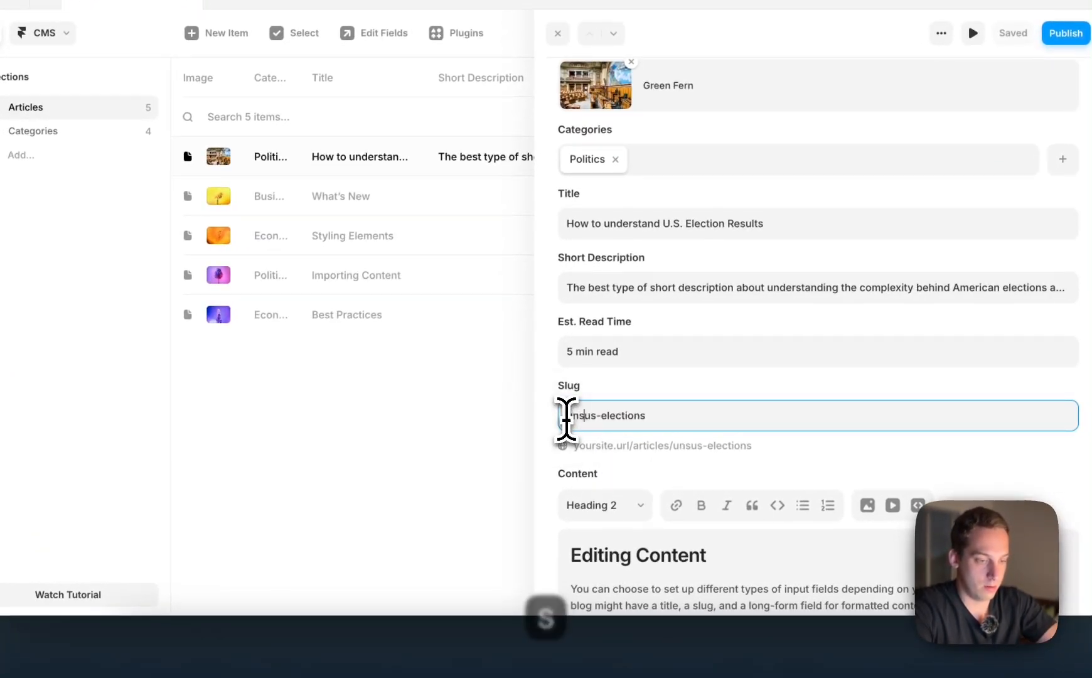
{"action": "type", "text": "understanding-"}
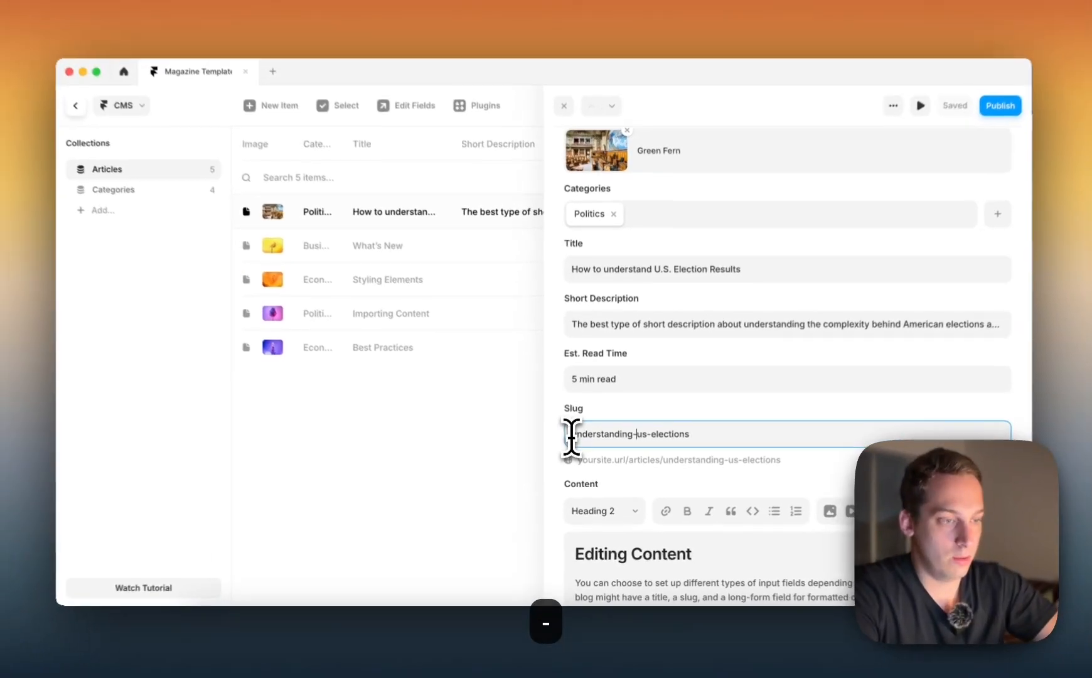
{"action": "scroll", "coordinate": [590, 465], "scroll_direction": "down", "scroll_amount": 3}
{"action": "scroll", "coordinate": [639, 496], "scroll_direction": "down", "scroll_amount": 3}
{"action": "scroll", "coordinate": [639, 496], "scroll_direction": "up", "scroll_amount": 6}
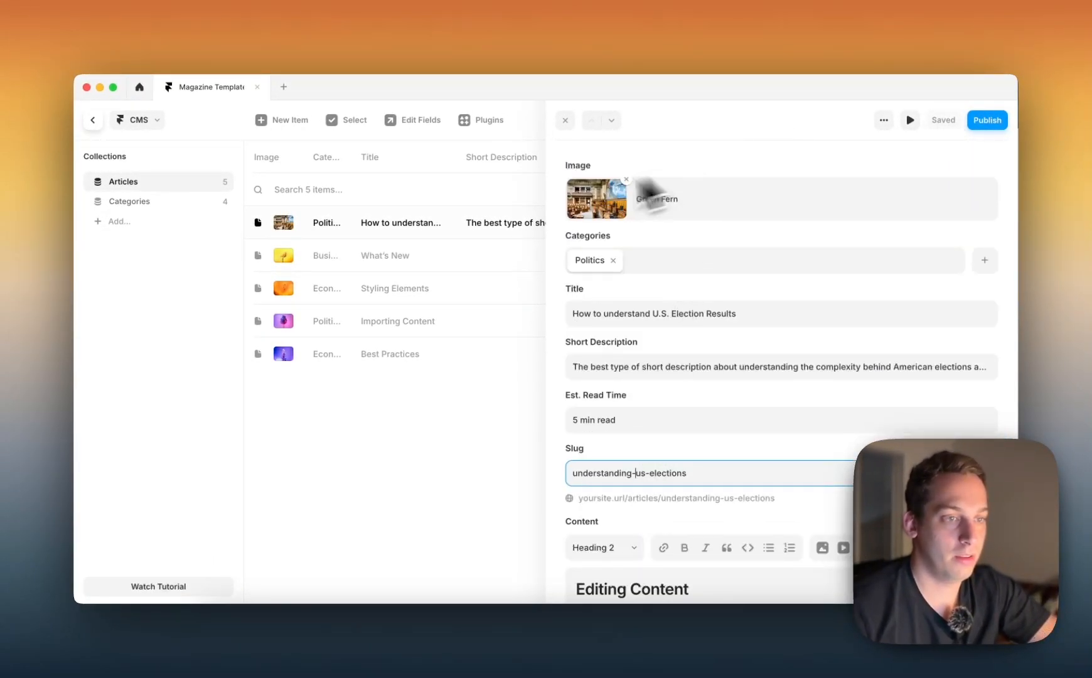
{"action": "left_click", "coordinate": [479, 199]}
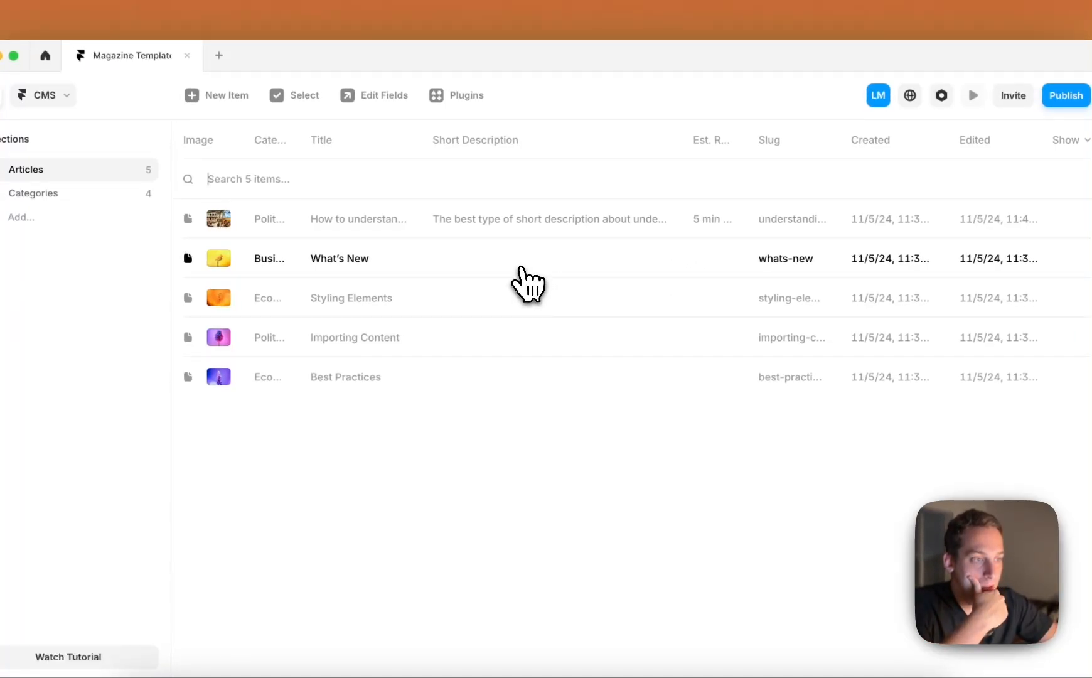
Delete the placeholder articles "What's New" and "Styling Elements" from the Articles collection
{"action": "right_click", "coordinate": [523, 269]}
{"action": "left_click", "coordinate": [540, 385]}
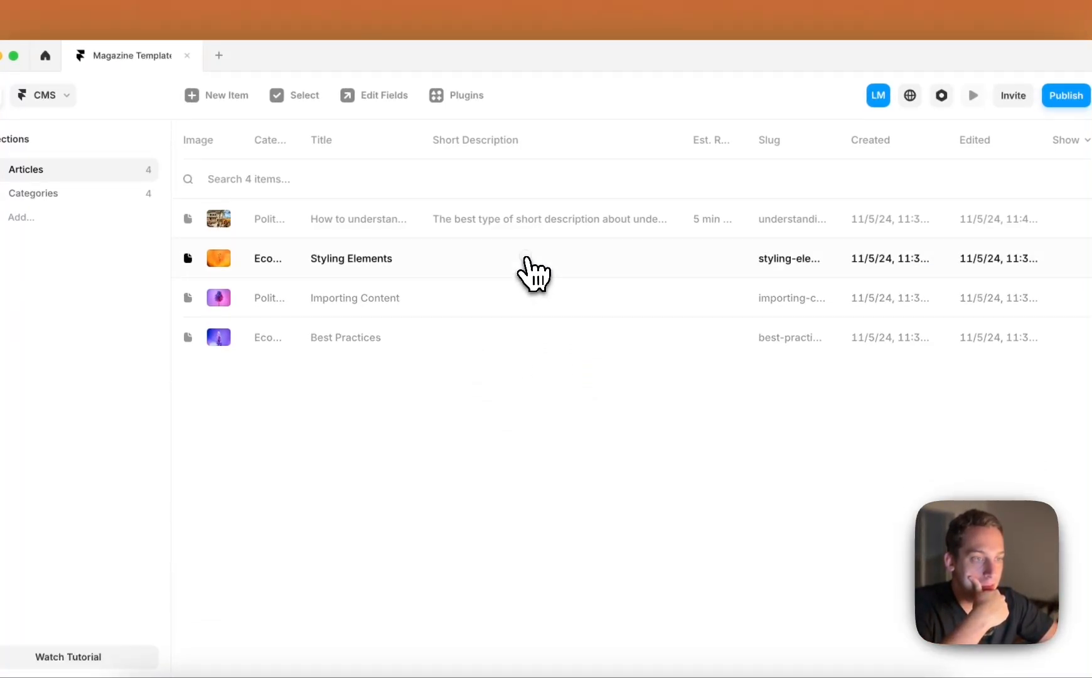
{"action": "right_click", "coordinate": [531, 270]}
{"action": "left_click", "coordinate": [541, 375]}
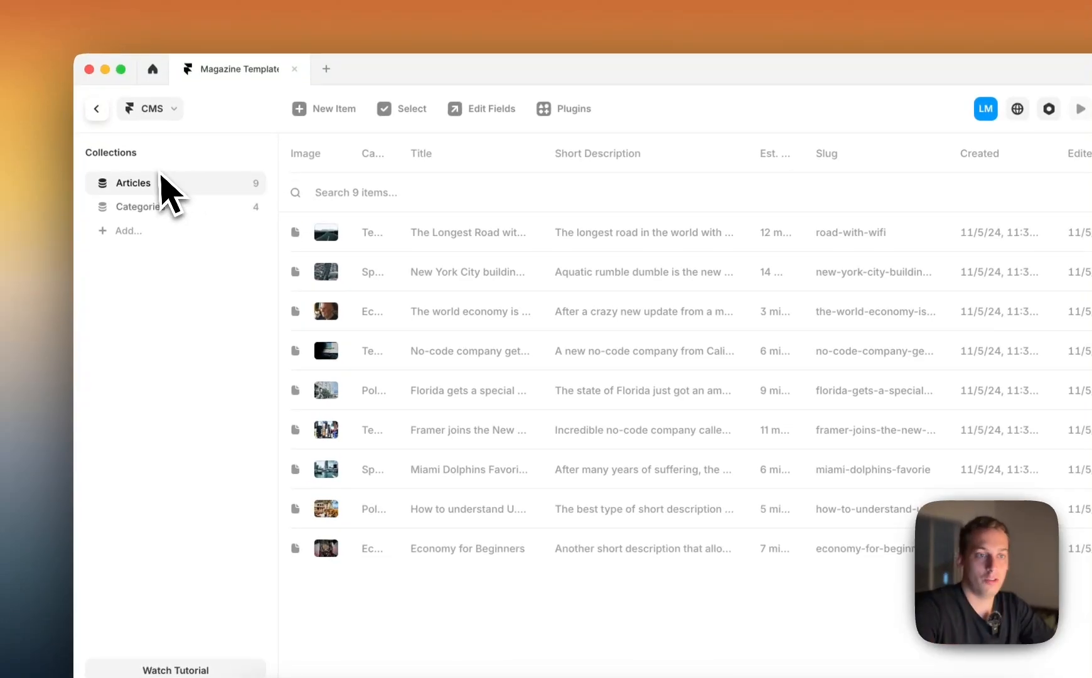
Review the entries in the Categories collection and return to the Home page canvas
{"action": "left_click", "coordinate": [156, 208]}
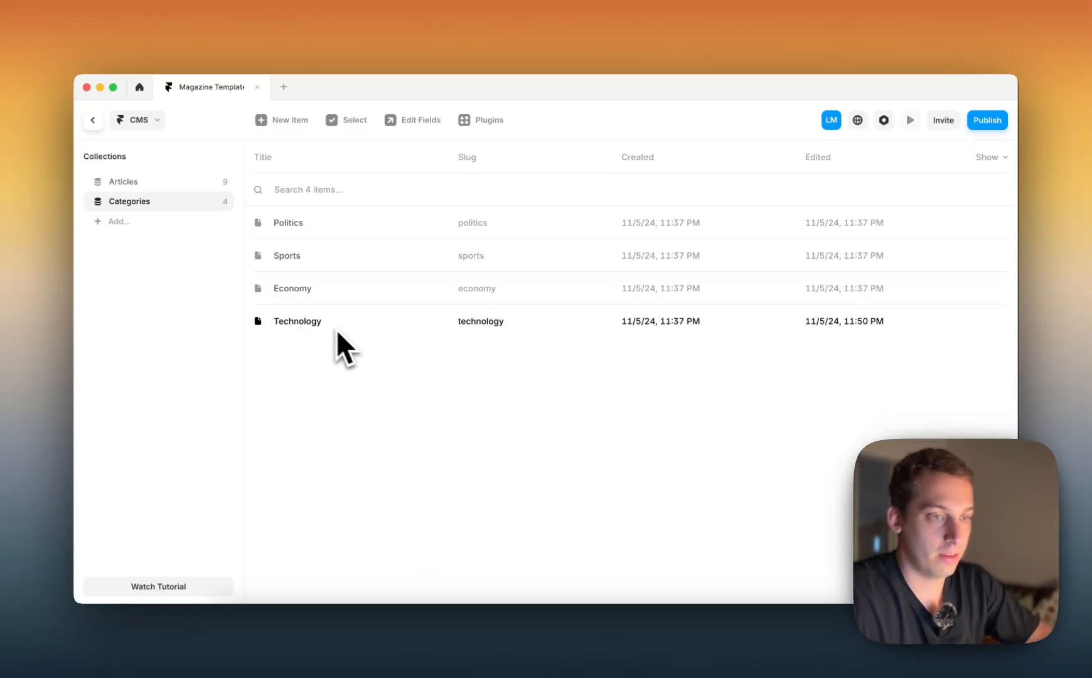
{"action": "left_click", "coordinate": [94, 120]}
{"action": "scroll", "coordinate": [701, 328], "scroll_direction": "right", "scroll_amount": 4}
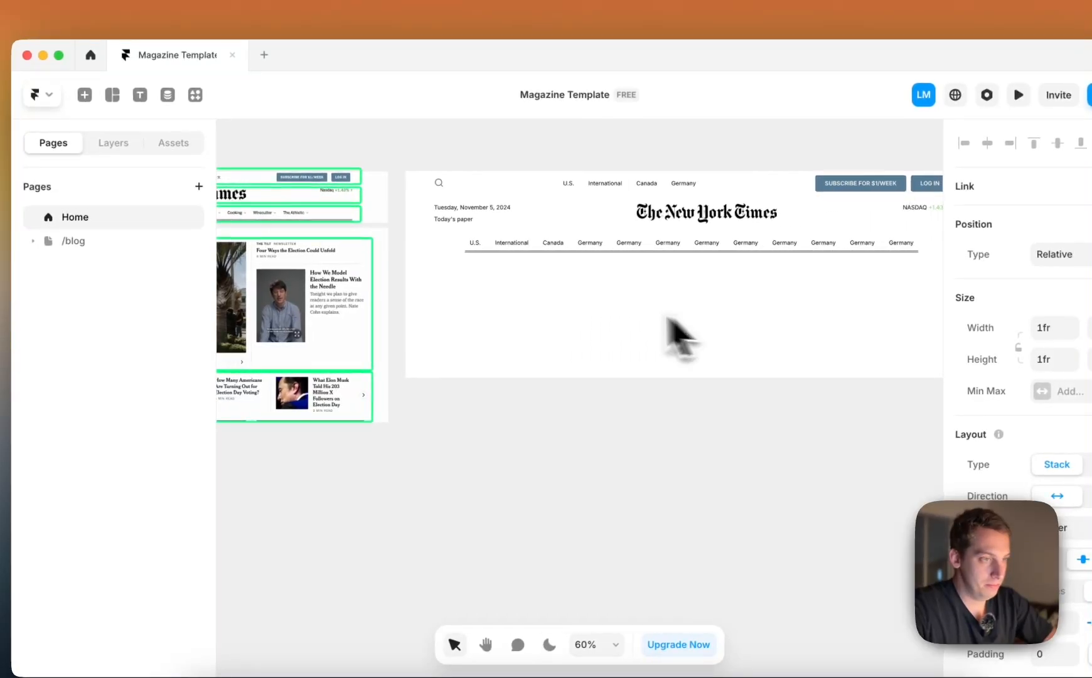
{"action": "left_click", "coordinate": [522, 294]}
{"action": "scroll", "coordinate": [549, 317], "scroll_direction": "left", "scroll_amount": 8}
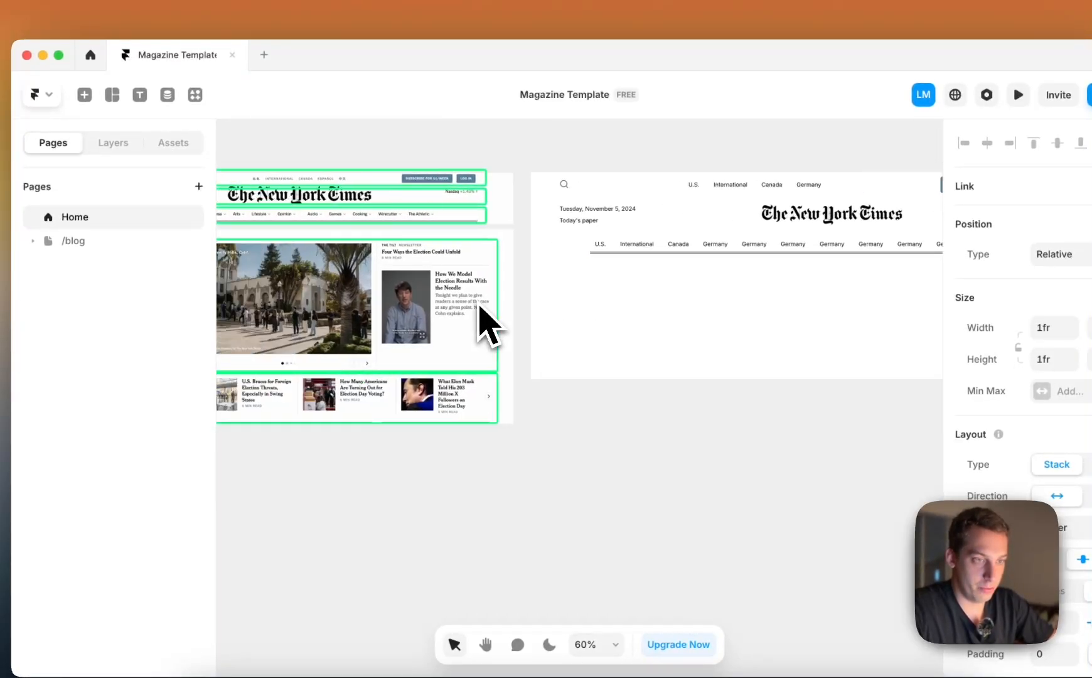
Delete the /blog page folder from the project and confirm the deletion
{"action": "left_click", "coordinate": [88, 241]}
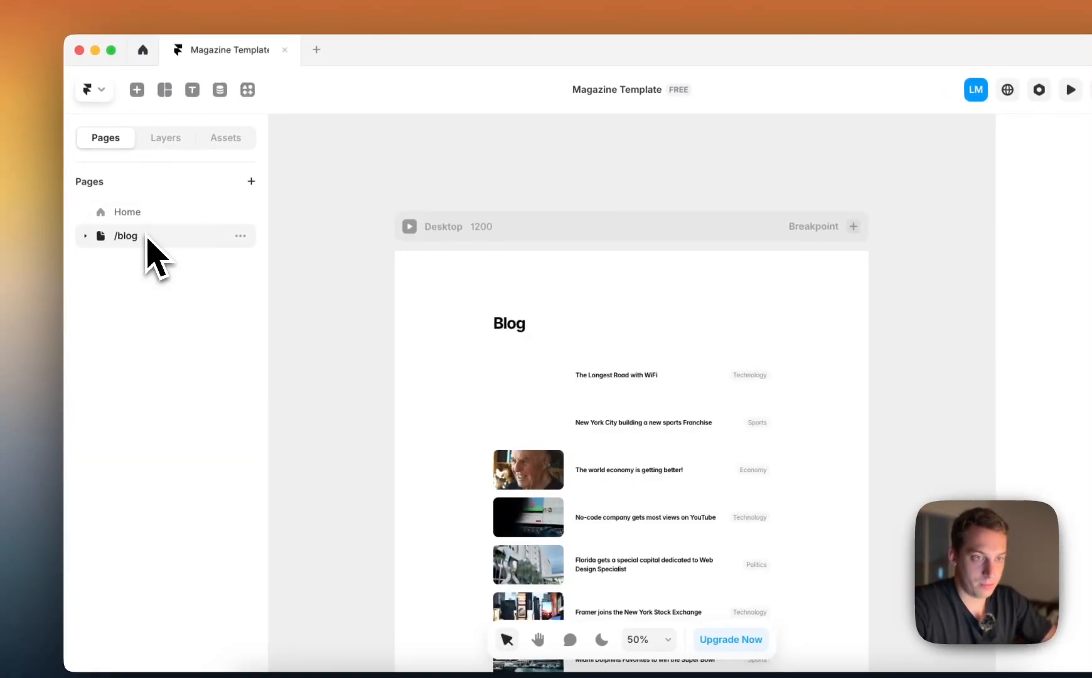
{"action": "right_click", "coordinate": [88, 241]}
{"action": "left_click", "coordinate": [179, 383]}
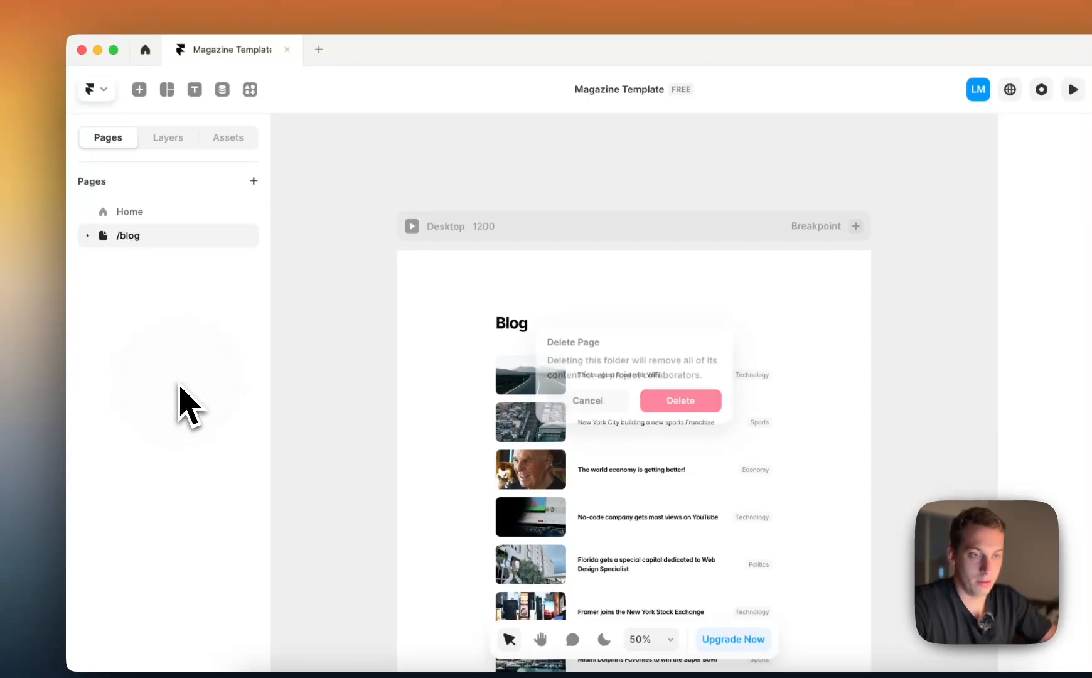
{"action": "left_click", "coordinate": [689, 402]}
Insert an Articles collection list into the first column below the navigation and set its width to Fill
{"action": "scroll", "coordinate": [465, 321], "scroll_direction": "left", "scroll_amount": 3}
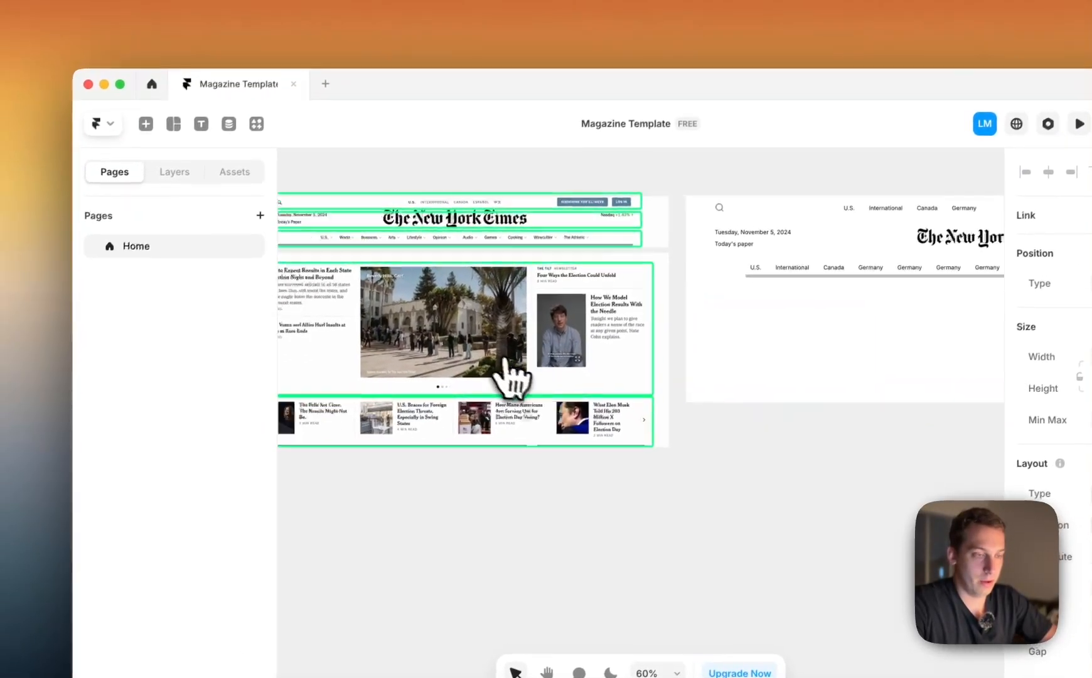
{"action": "left_click", "coordinate": [147, 125]}
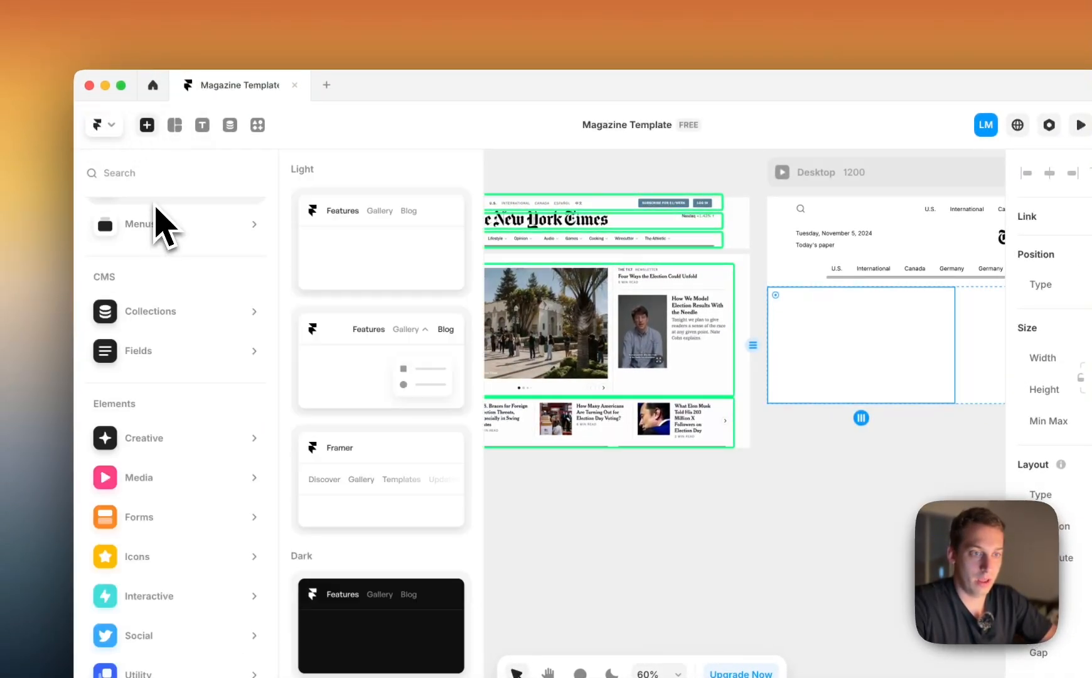
{"action": "mouse_move", "coordinate": [160, 311]}
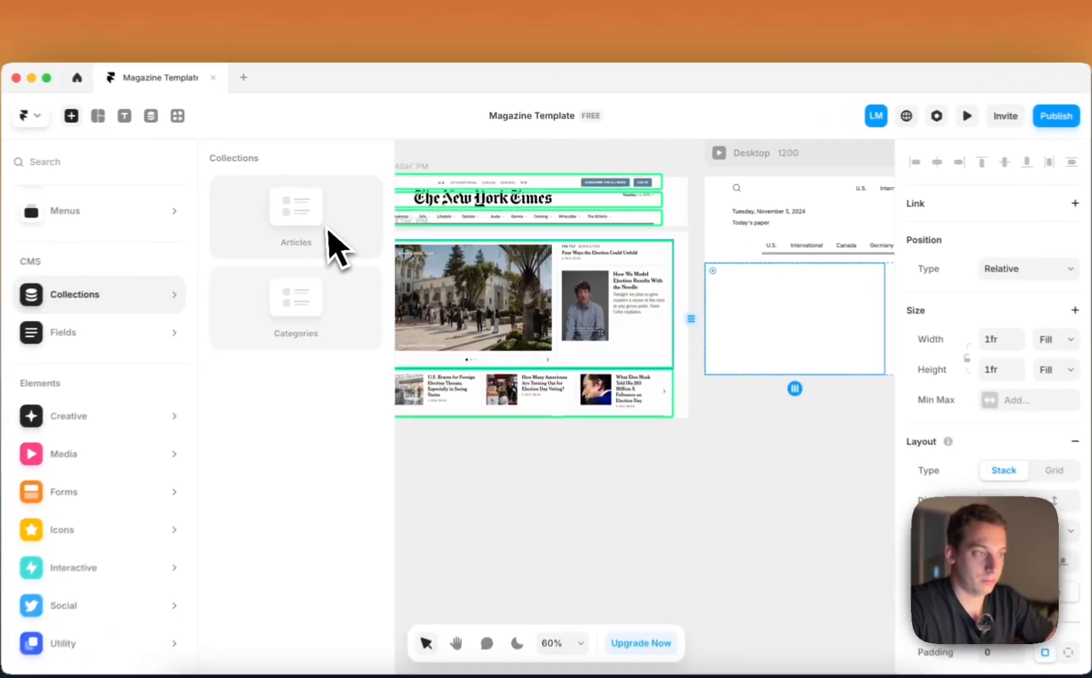
{"action": "left_click_drag", "start_coordinate": [361, 230], "coordinate": [787, 317]}
{"action": "scroll", "coordinate": [727, 300], "scroll_direction": "right", "scroll_amount": 4}
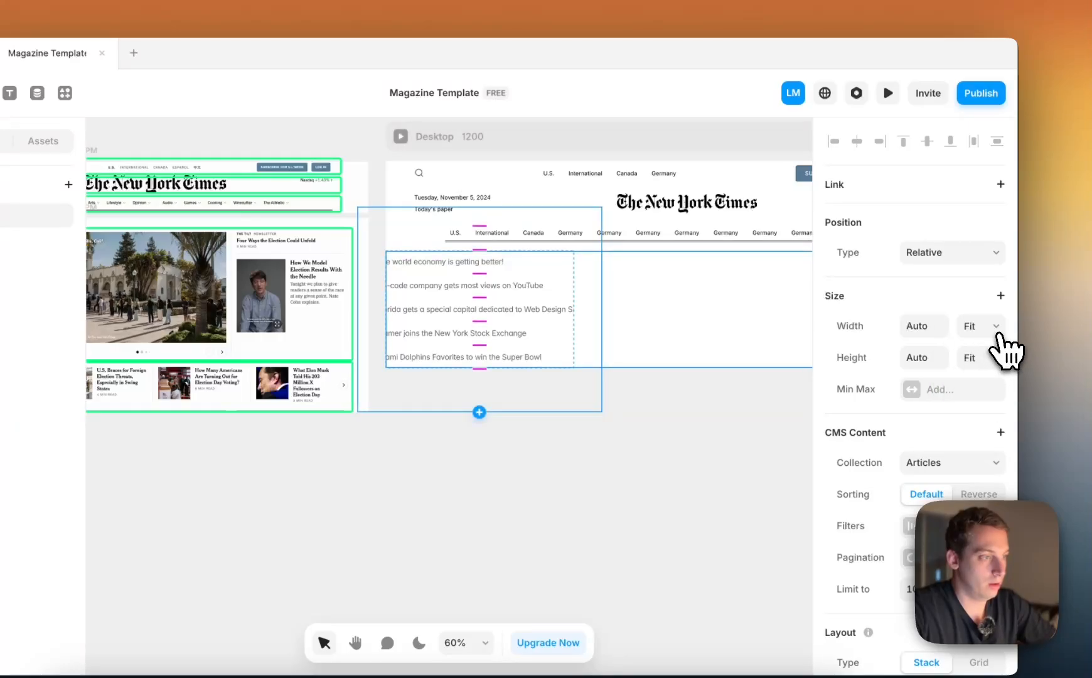
{"action": "left_click", "coordinate": [996, 327]}
{"action": "left_click", "coordinate": [989, 323]}
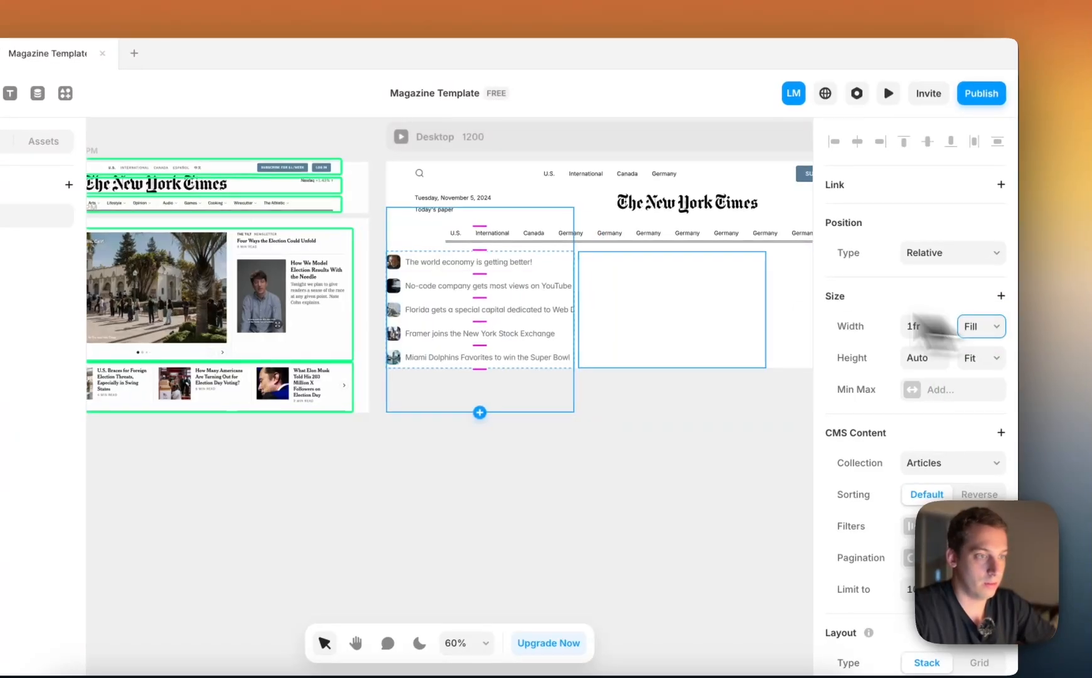
Set the height of the Articles collection list in the first column to Fill
{"action": "left_click", "coordinate": [997, 355]}
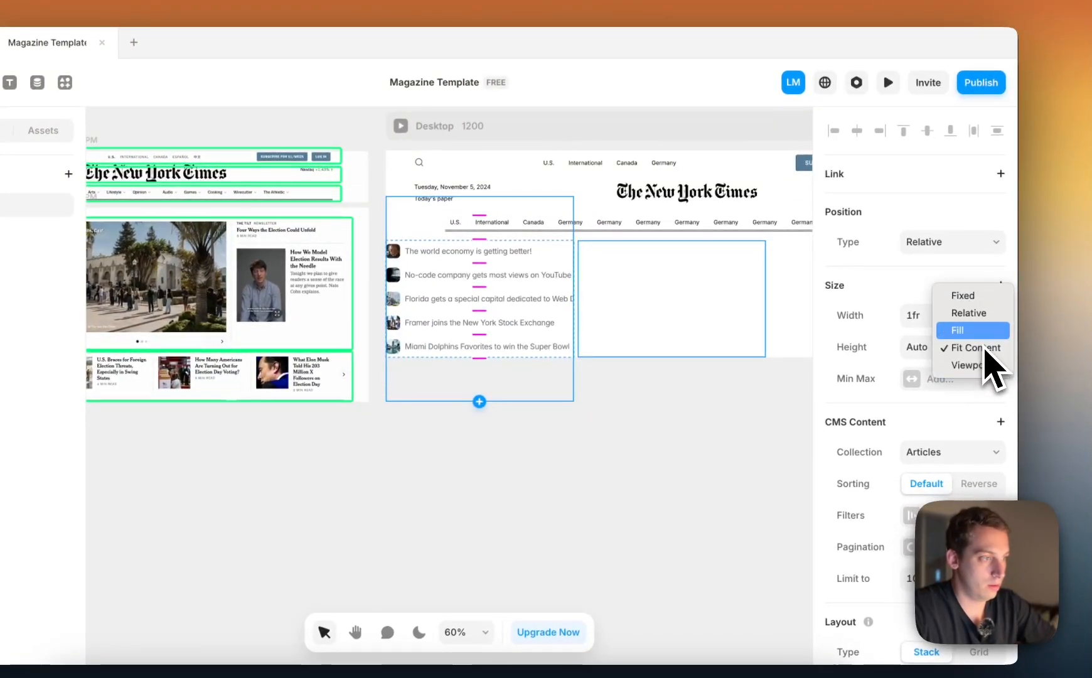
{"action": "left_click", "coordinate": [979, 331]}
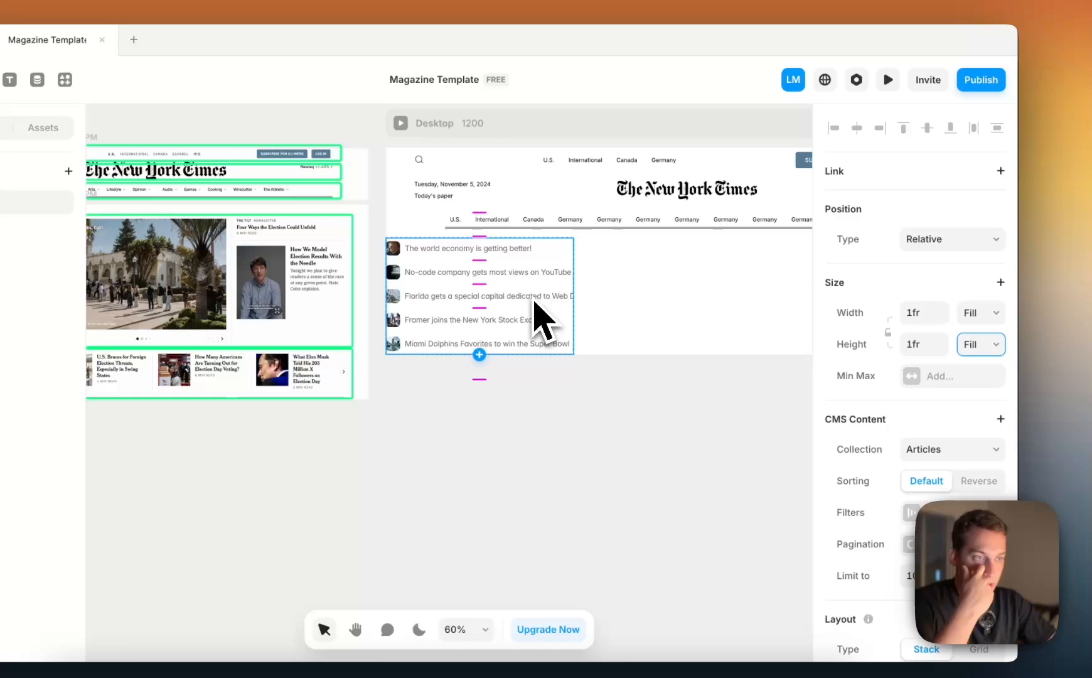
{"action": "scroll", "coordinate": [534, 302], "scroll_direction": "right", "scroll_amount": 2}
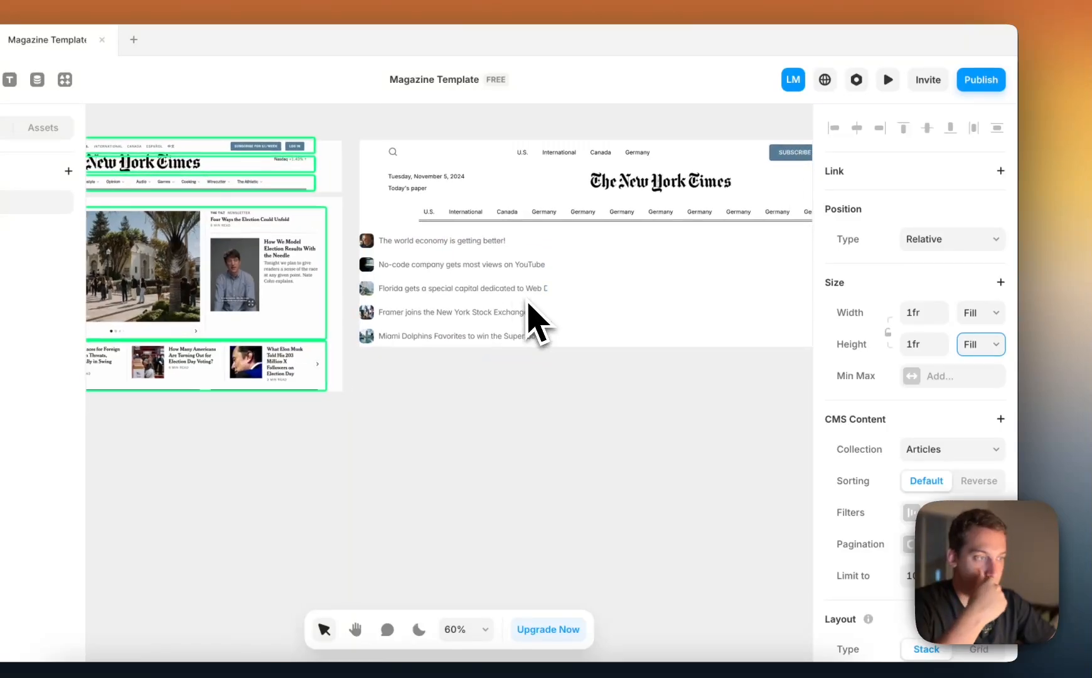
{"action": "scroll", "coordinate": [972, 371], "scroll_direction": "down", "scroll_amount": 5}
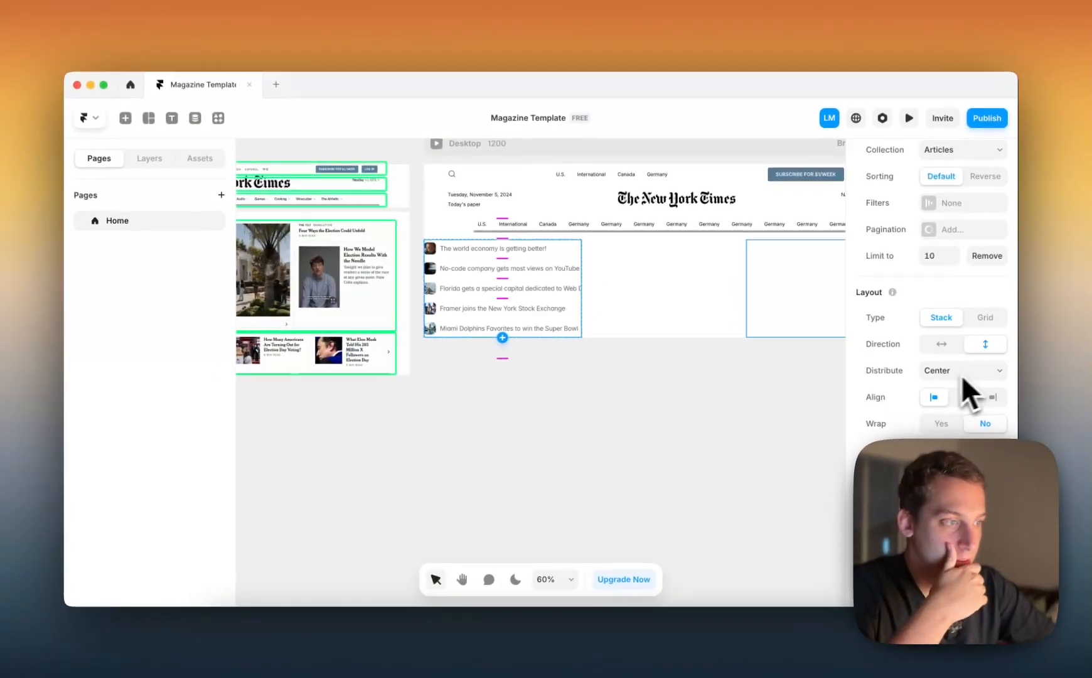
{"action": "scroll", "coordinate": [964, 376], "scroll_direction": "down", "scroll_amount": 3}
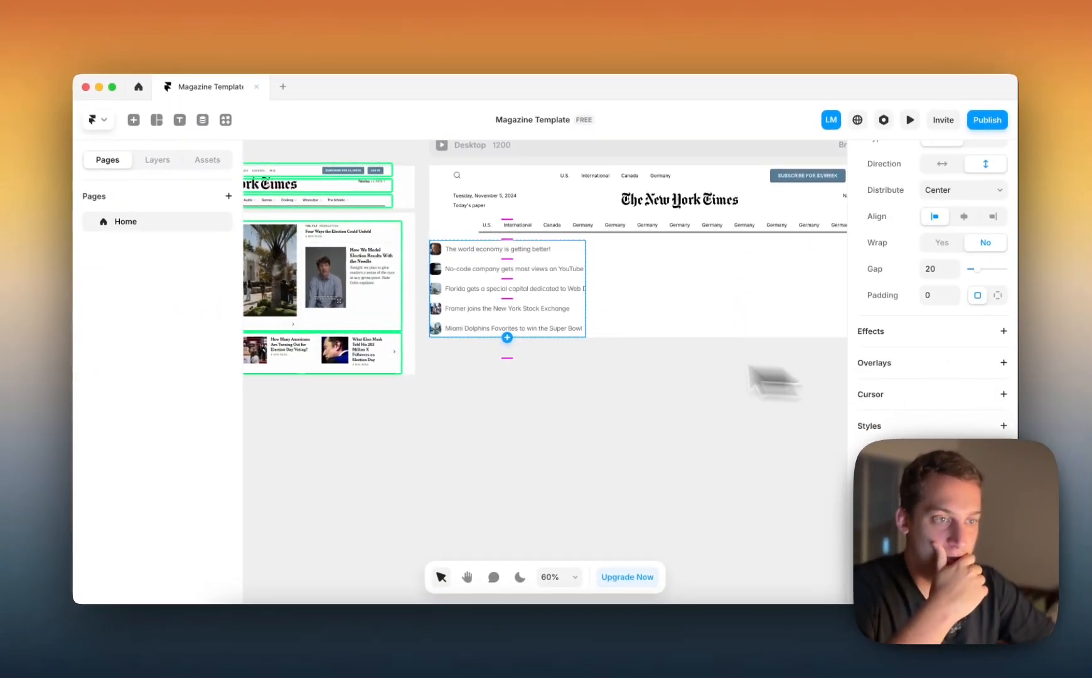
{"action": "scroll", "coordinate": [456, 349], "scroll_direction": "left", "scroll_amount": 4}
{"action": "scroll", "coordinate": [457, 349], "scroll_direction": "right", "scroll_amount": 2}
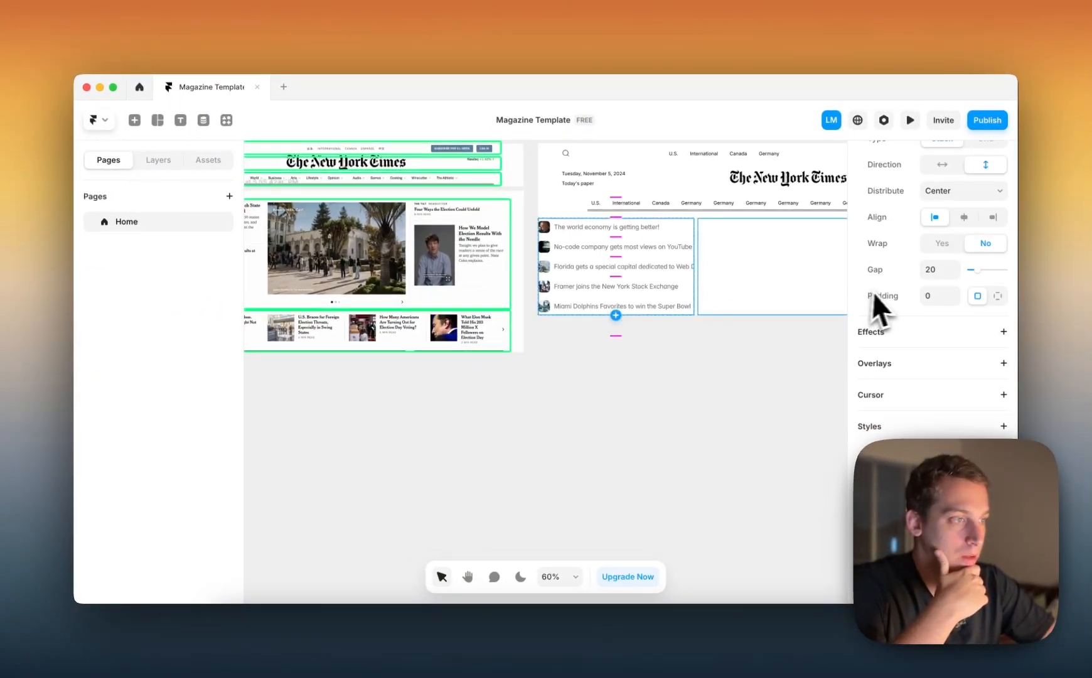
{"action": "scroll", "coordinate": [886, 304], "scroll_direction": "up", "scroll_amount": 5}
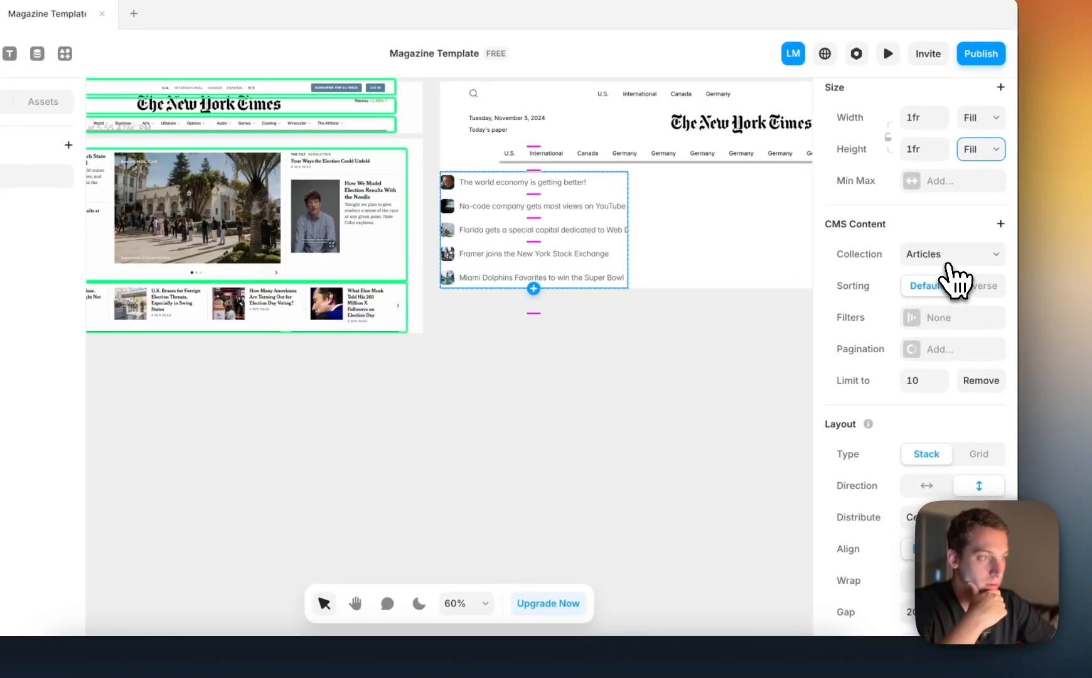
{"action": "left_click", "coordinate": [948, 257]}
{"action": "left_click", "coordinate": [947, 275]}
{"action": "left_click", "coordinate": [940, 258]}
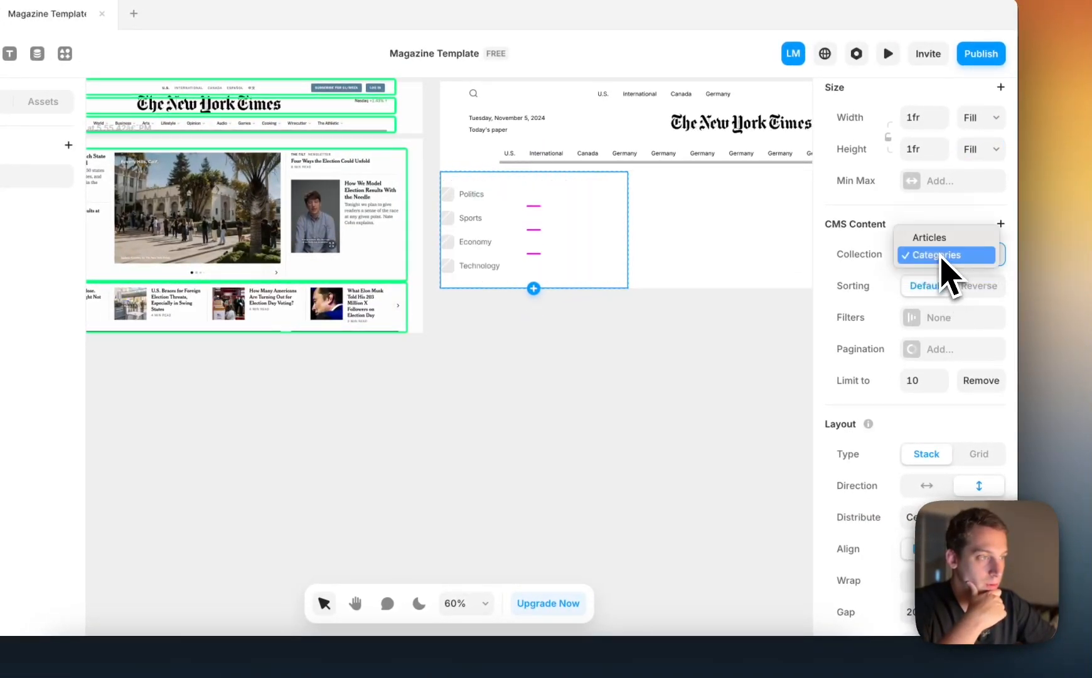
{"action": "left_click", "coordinate": [937, 239]}
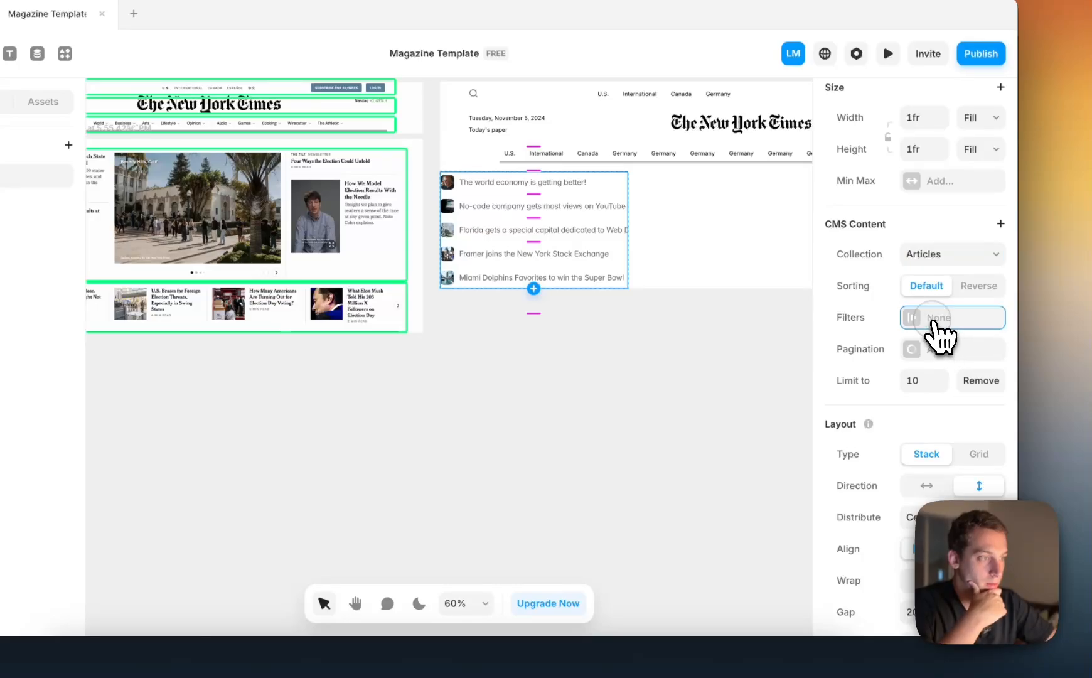
Add a filter to the Articles list with the field Categories, the condition Contains and the value Technology
{"action": "left_click", "coordinate": [934, 321]}
{"action": "left_click", "coordinate": [725, 407]}
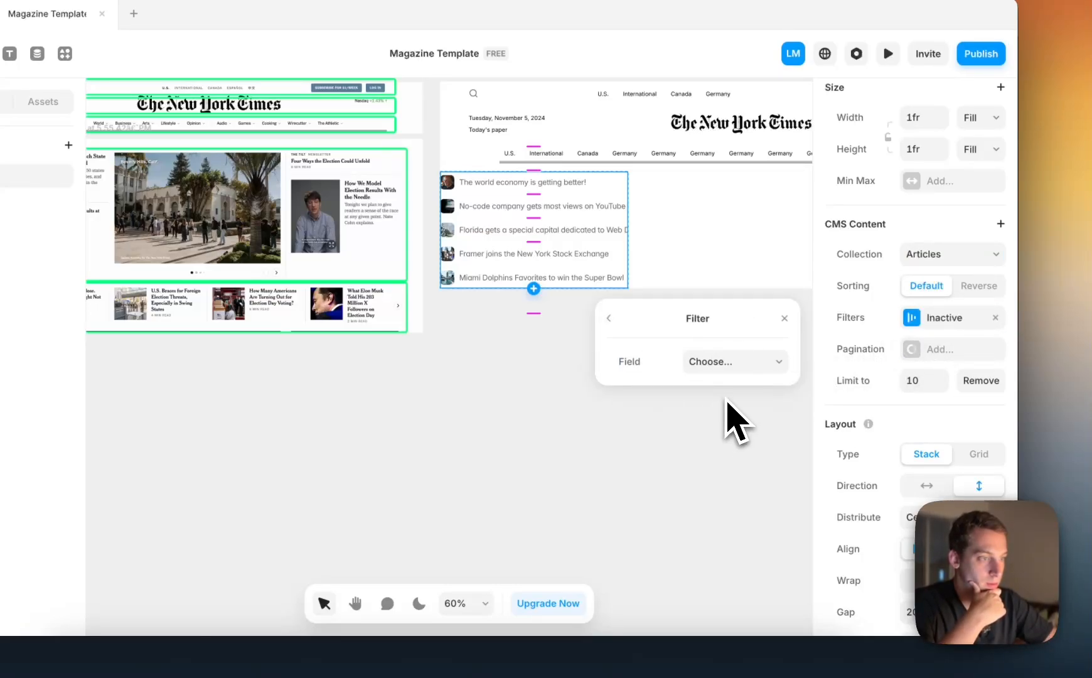
{"action": "left_click", "coordinate": [732, 367]}
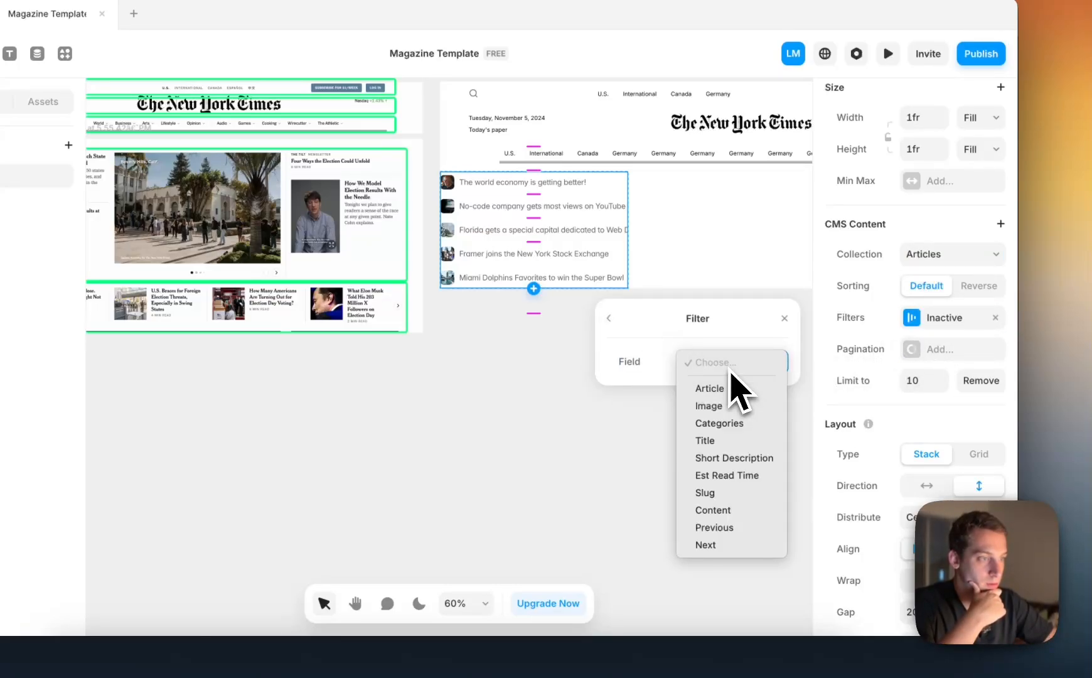
{"action": "left_click", "coordinate": [722, 423]}
{"action": "left_click", "coordinate": [725, 402]}
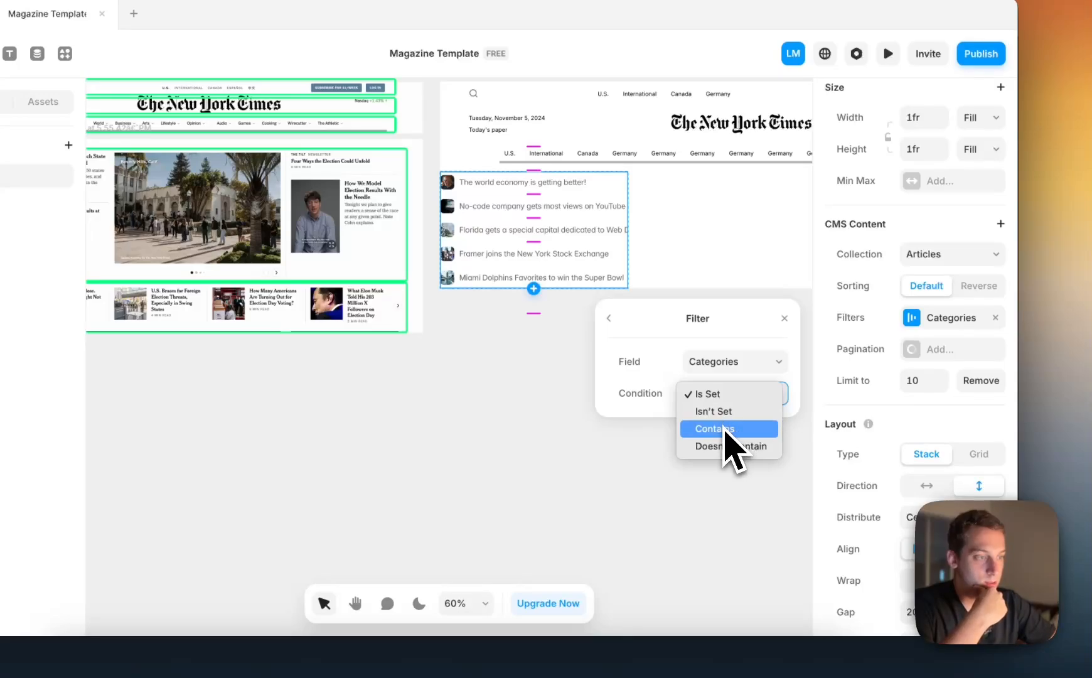
{"action": "left_click", "coordinate": [724, 433]}
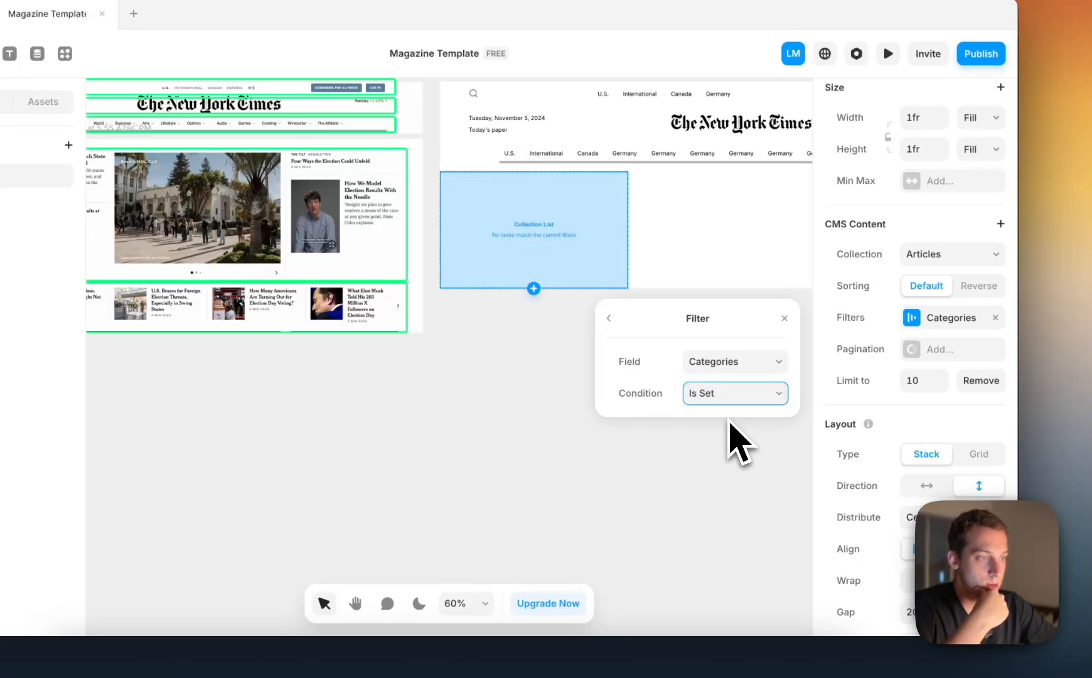
{"action": "left_click", "coordinate": [724, 425]}
{"action": "left_click", "coordinate": [729, 533]}
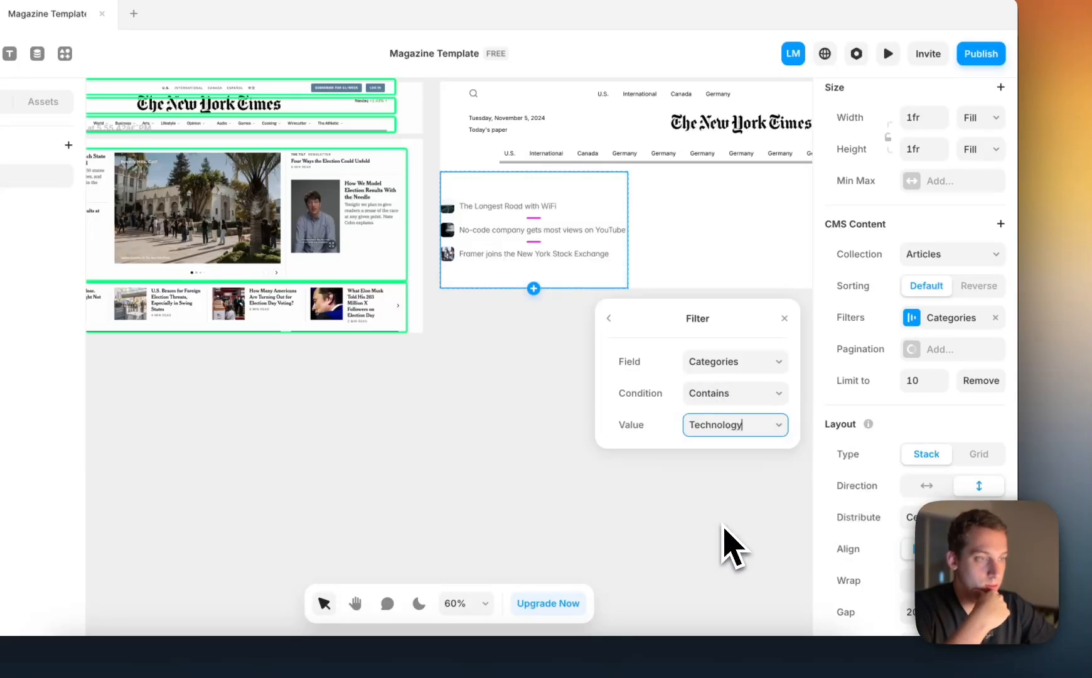
Switch the Categories filter value to Sports, and finally to Economy, and close the filter settings
{"action": "left_click", "coordinate": [725, 424]}
{"action": "left_click", "coordinate": [728, 484]}
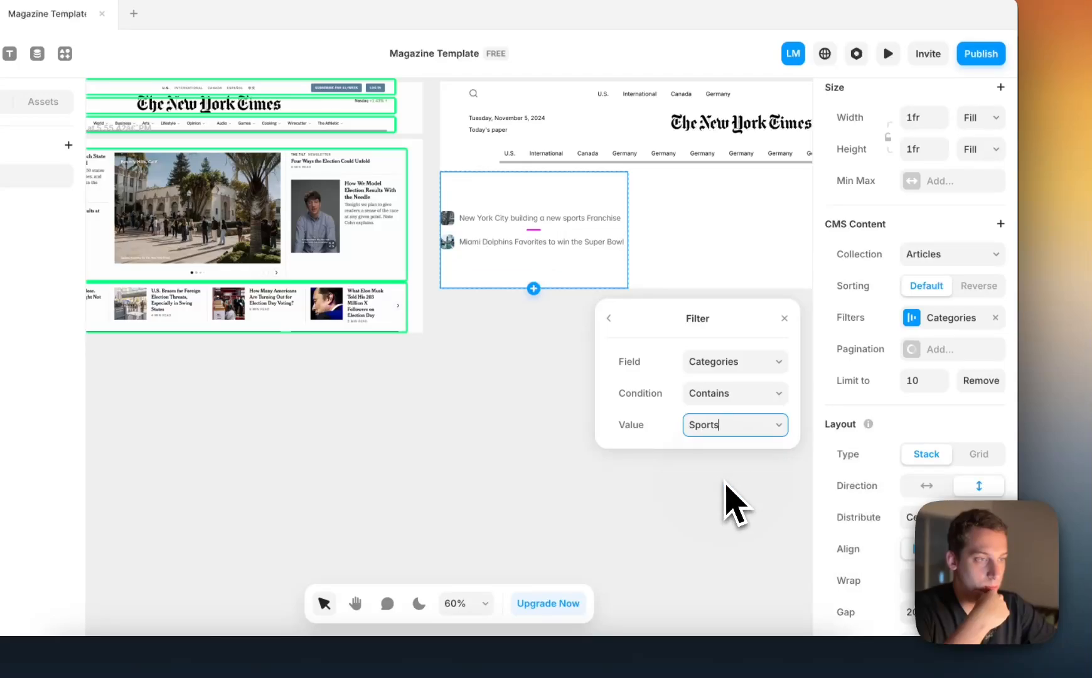
{"action": "left_click", "coordinate": [753, 424]}
{"action": "left_click", "coordinate": [749, 506]}
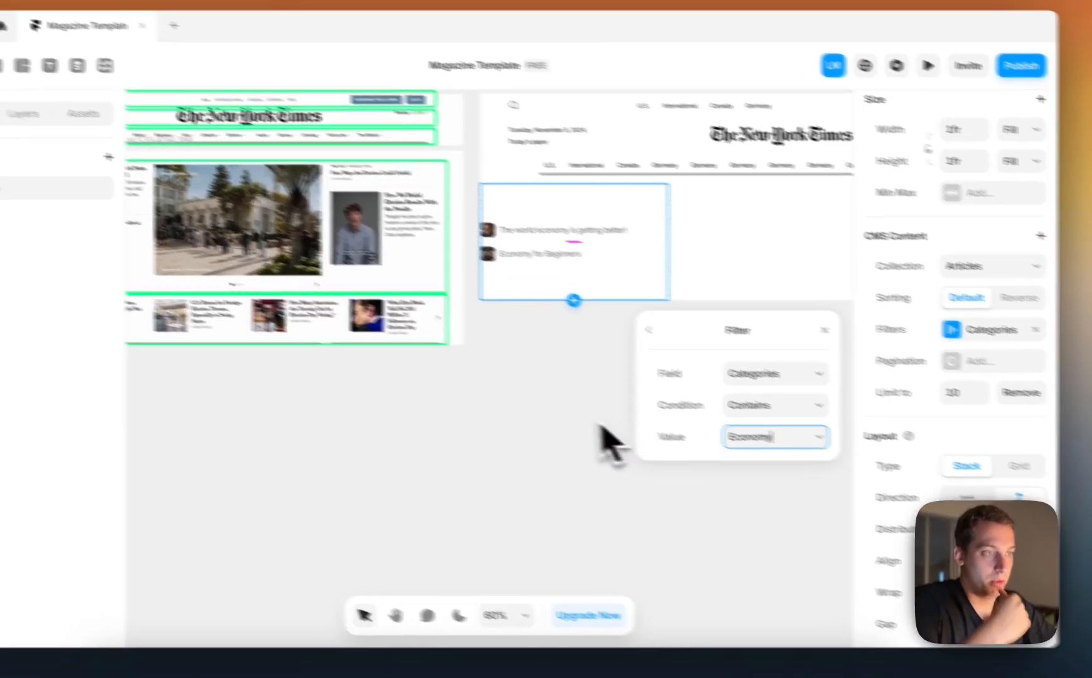
{"action": "left_click", "coordinate": [507, 401]}
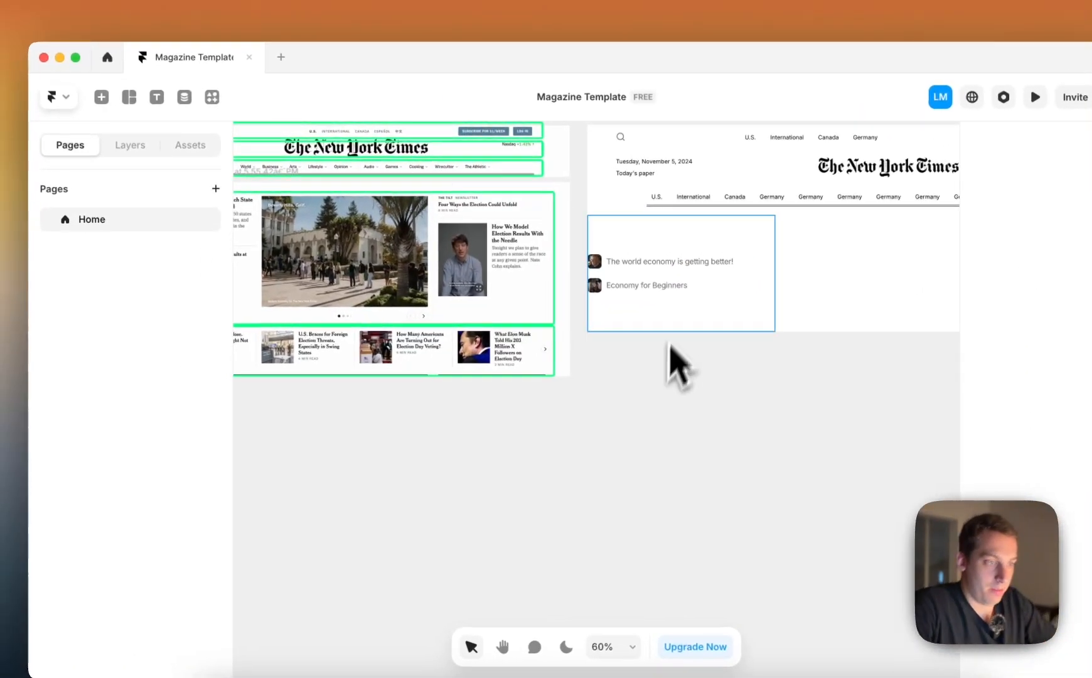
Delete the Image layer from the Article item of the Left-Column collection list
{"action": "left_click", "coordinate": [530, 260]}
{"action": "scroll", "coordinate": [690, 326], "scroll_direction": "left", "scroll_amount": 5}
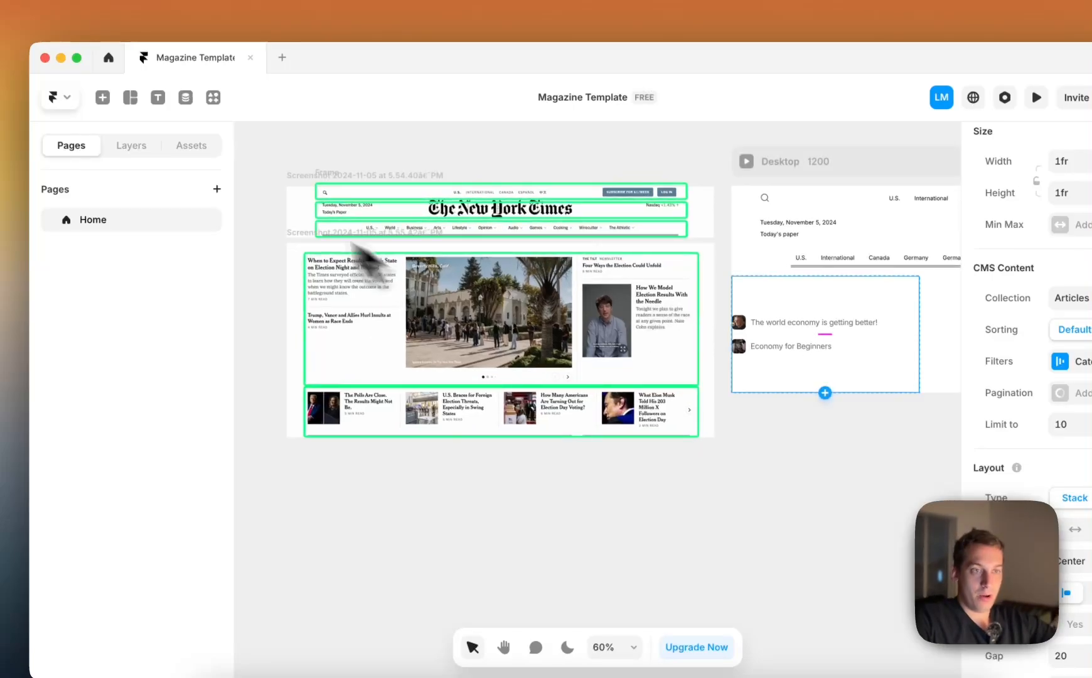
{"action": "left_click", "coordinate": [164, 141]}
{"action": "scroll", "coordinate": [390, 329], "scroll_direction": "left", "scroll_amount": 3}
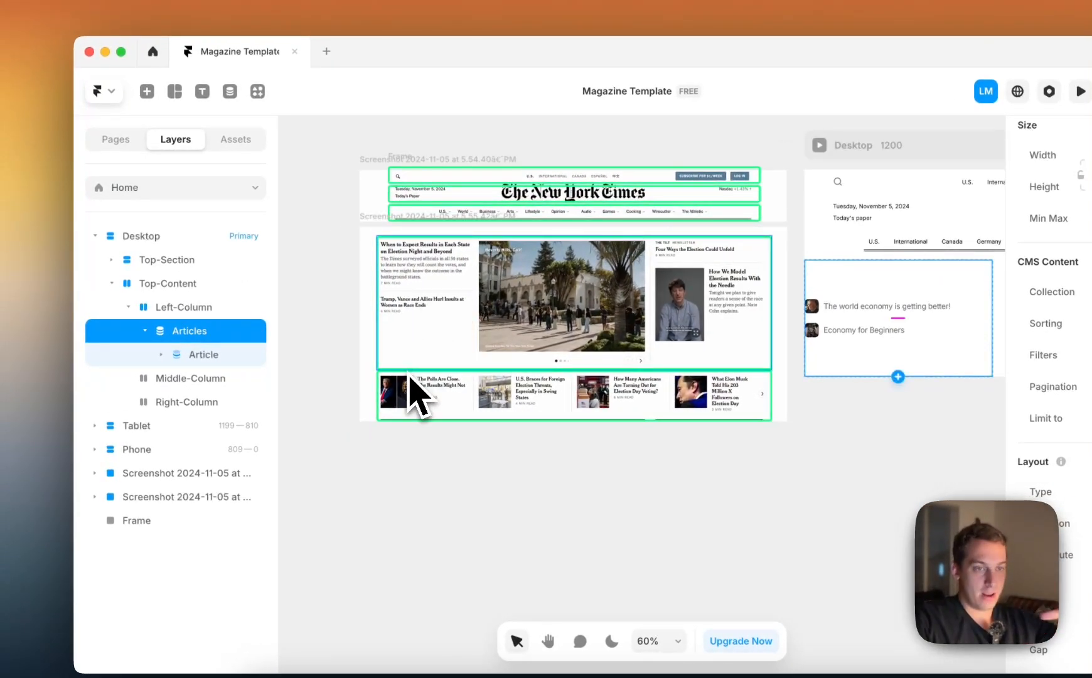
{"action": "left_click", "coordinate": [196, 358]}
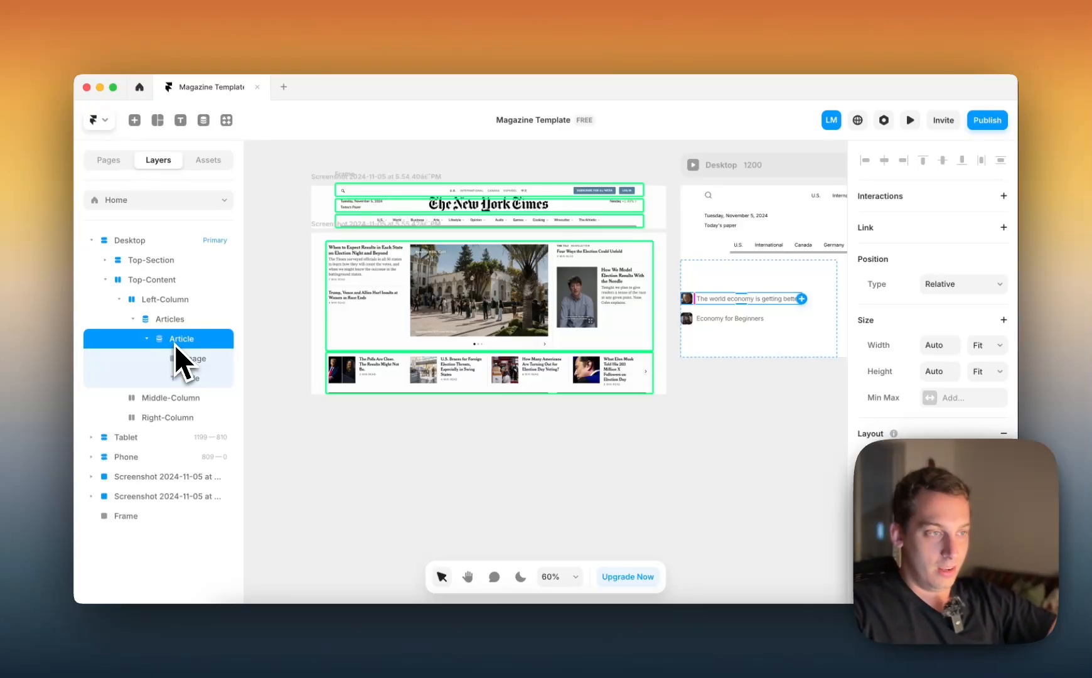
{"action": "scroll", "coordinate": [339, 243], "scroll_direction": "up", "scroll_amount": 3}
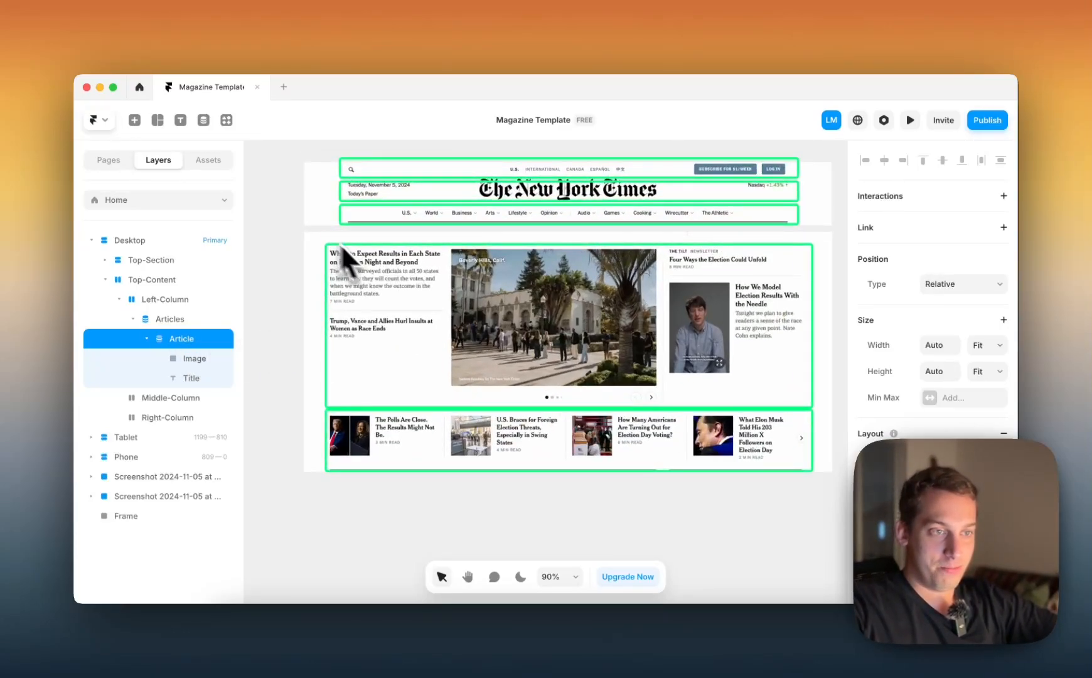
{"action": "scroll", "coordinate": [346, 311], "scroll_direction": "down", "scroll_amount": 4}
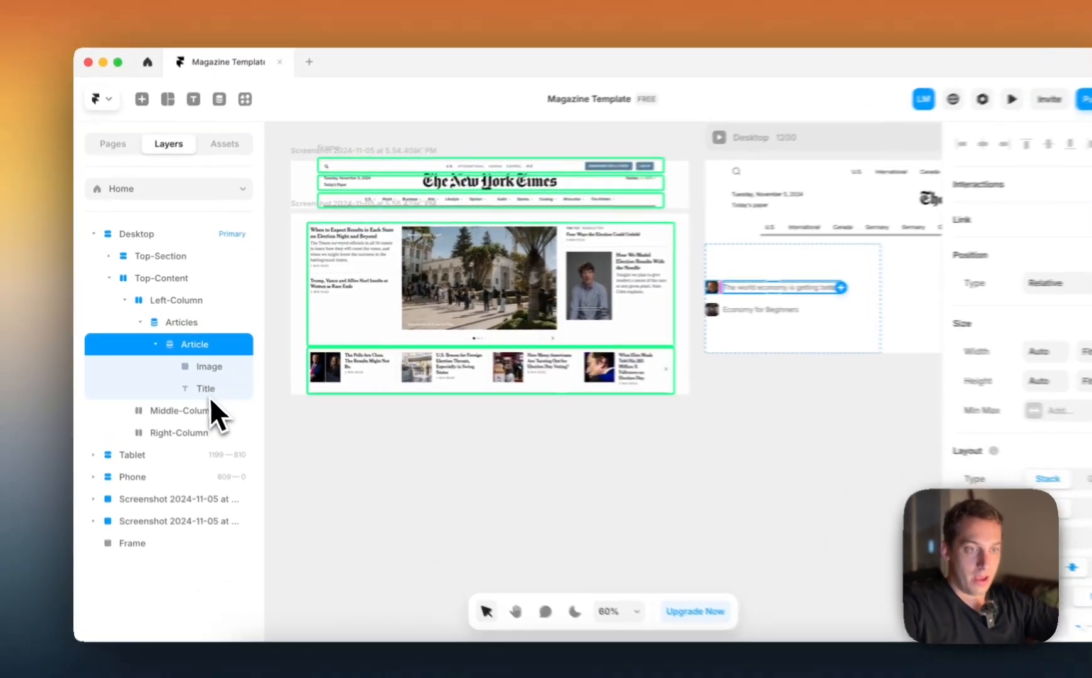
{"action": "left_click", "coordinate": [209, 392]}
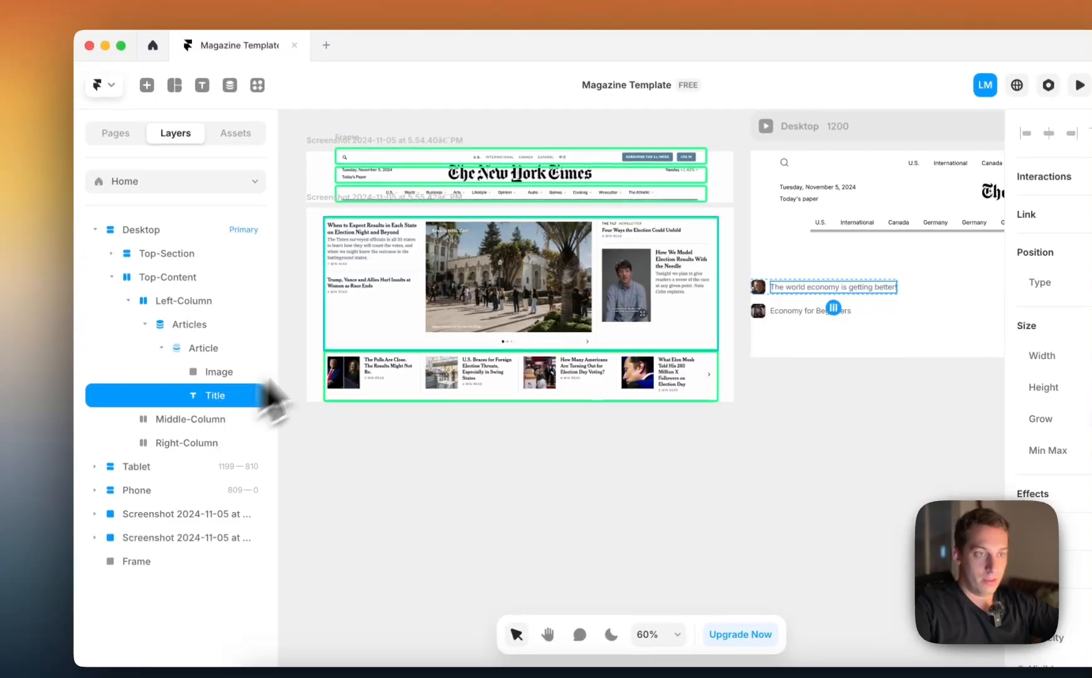
{"action": "scroll", "coordinate": [359, 246], "scroll_direction": "up", "scroll_amount": 3}
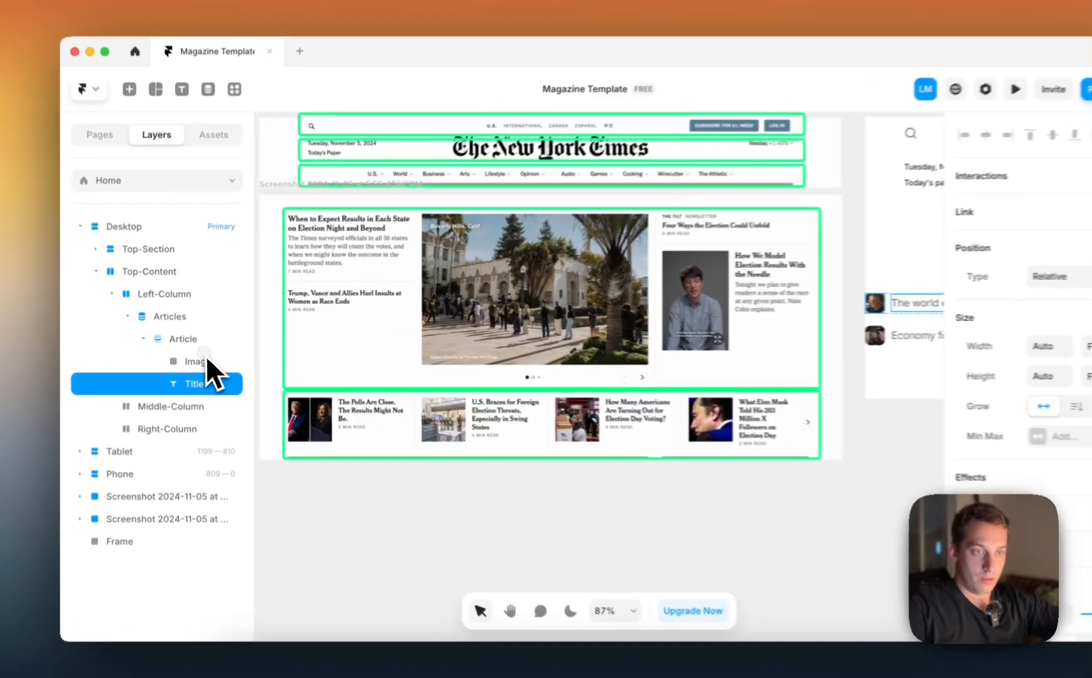
{"action": "left_click", "coordinate": [194, 358]}
{"action": "key", "text": "BackSpace"}
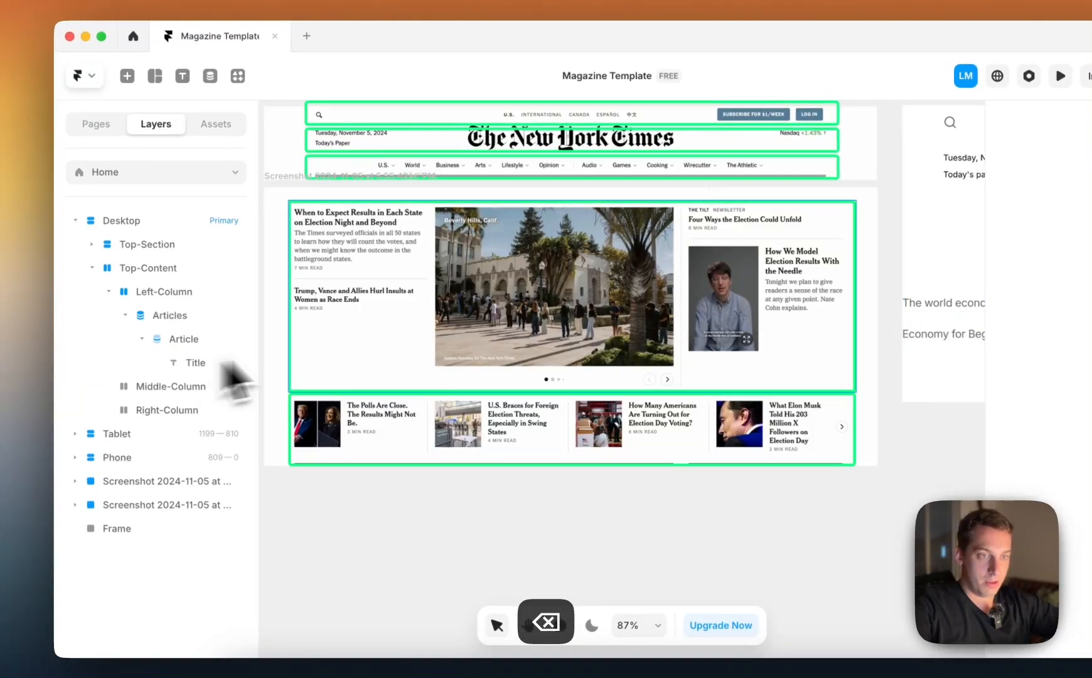
Duplicate the Title text layer twice inside the Article item
{"action": "scroll", "coordinate": [593, 324], "scroll_direction": "right", "scroll_amount": 5}
{"action": "scroll", "coordinate": [599, 325], "scroll_direction": "down", "scroll_amount": 3, "text": "ctrl"}
{"action": "left_click", "coordinate": [214, 368]}
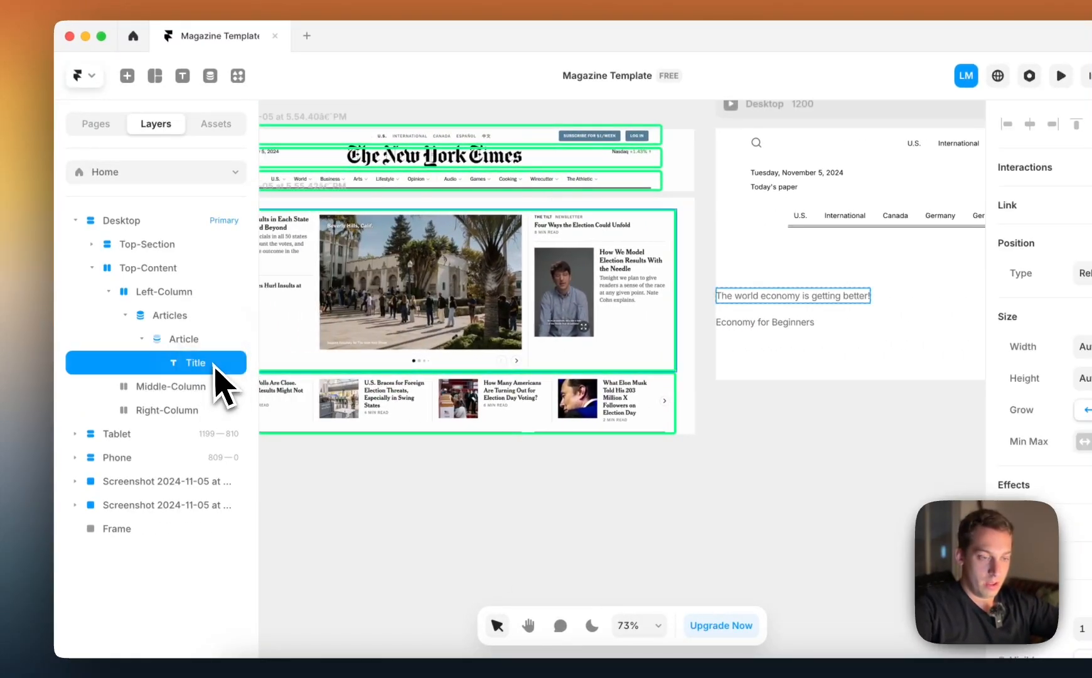
{"action": "key", "text": "super+d"}
{"action": "key", "text": "super+d"}
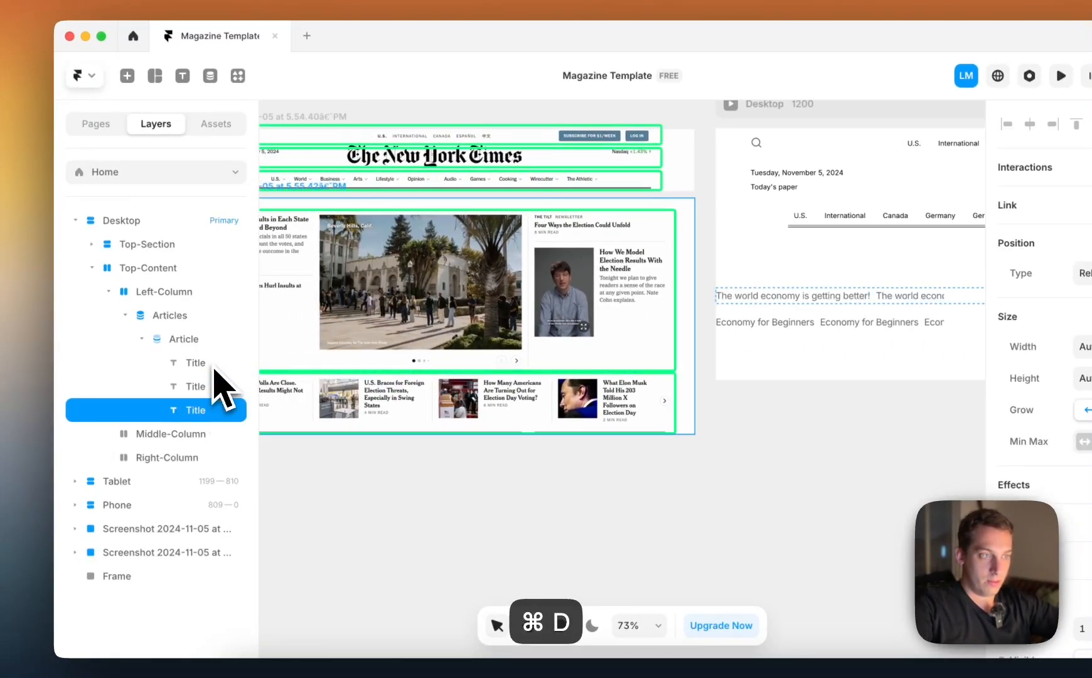
Set the stack direction of the Article item to vertical
{"action": "left_click", "coordinate": [184, 340]}
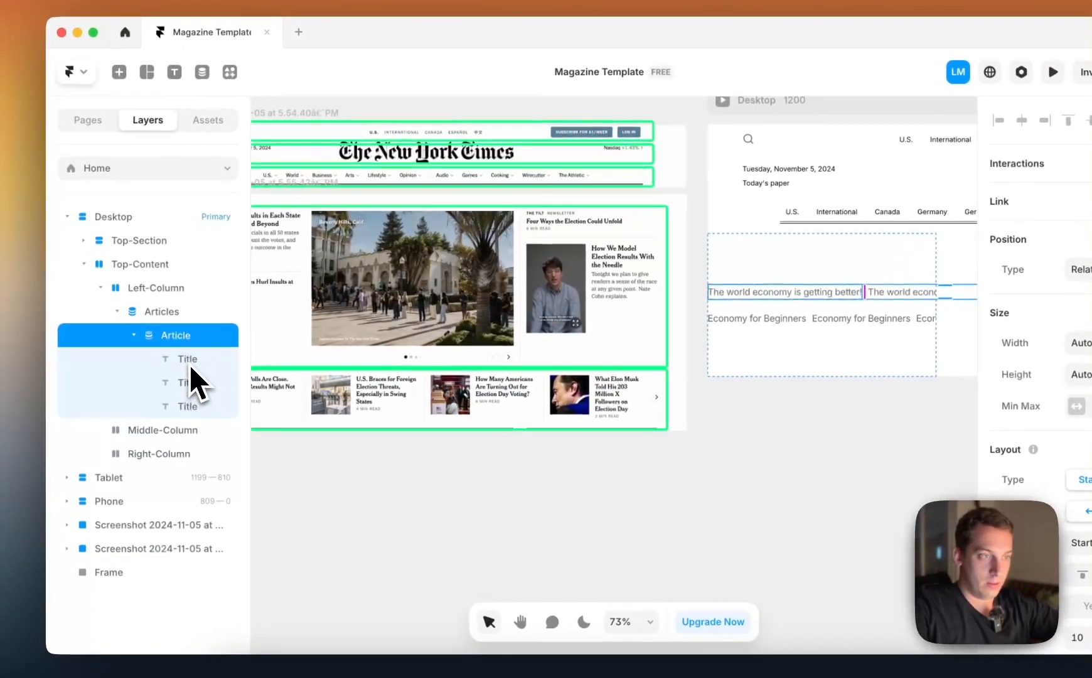
{"action": "left_click", "coordinate": [42, 371]}
{"action": "left_click", "coordinate": [179, 335]}
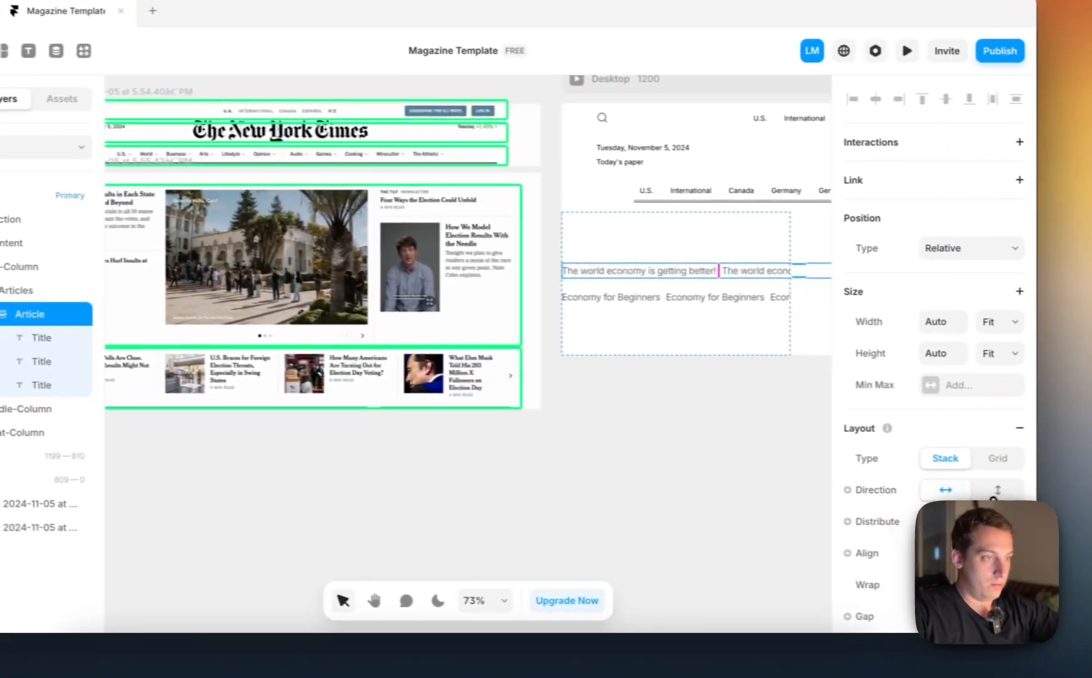
{"action": "left_click", "coordinate": [979, 488]}
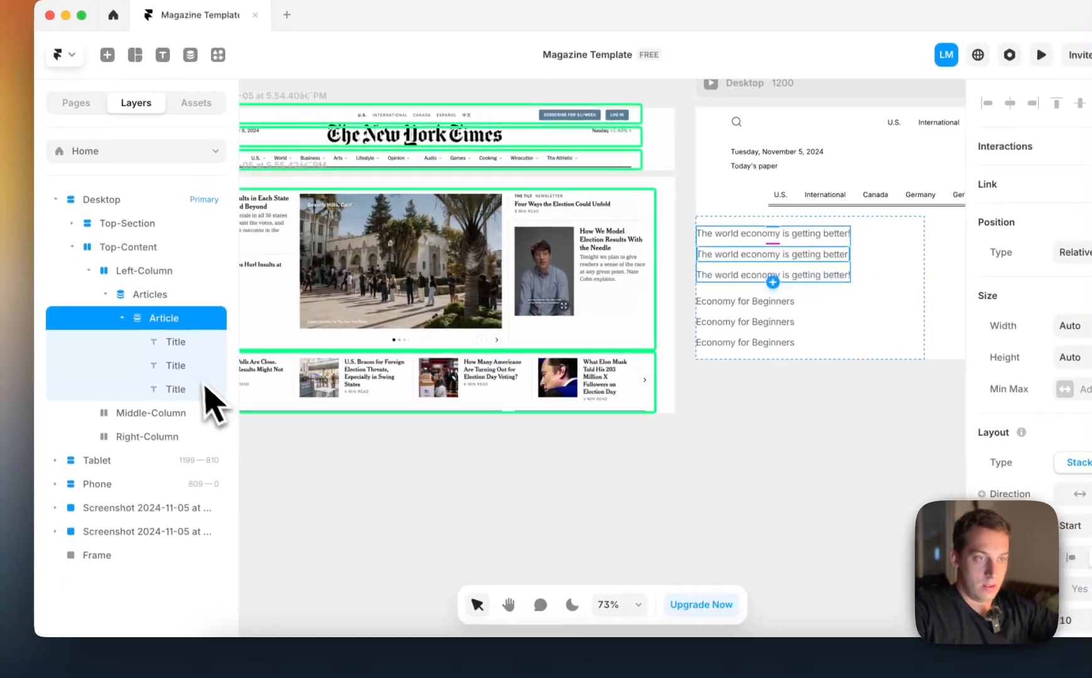
Rename the second Title layer in the Article item as Description
{"action": "left_click", "coordinate": [204, 368]}
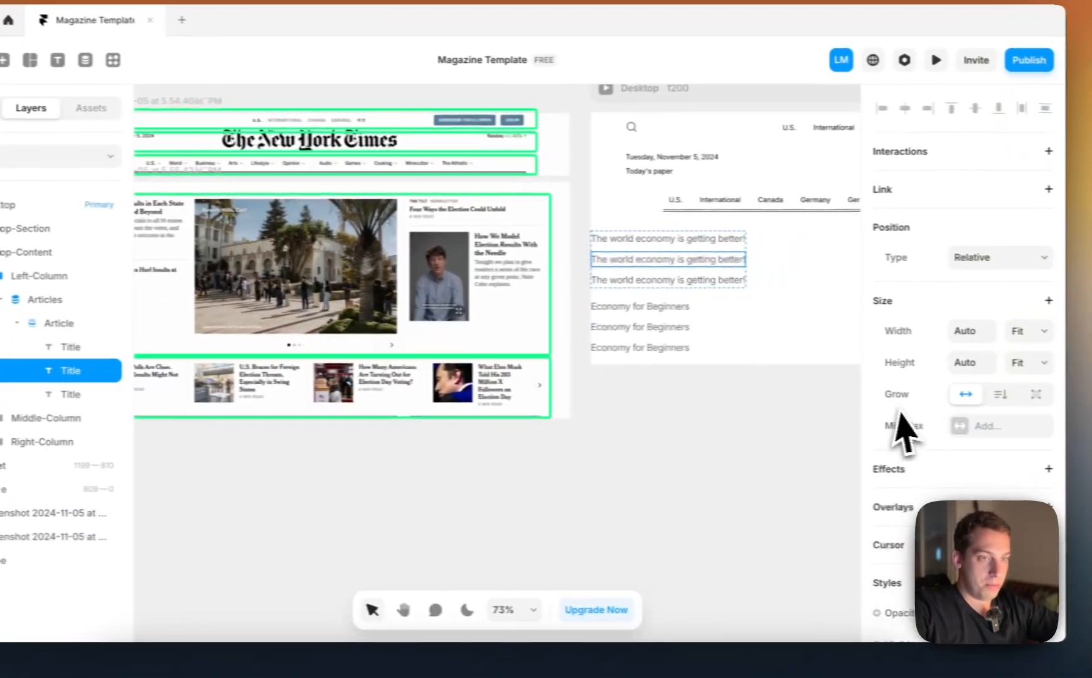
{"action": "scroll", "coordinate": [1026, 430], "scroll_direction": "down", "scroll_amount": 5}
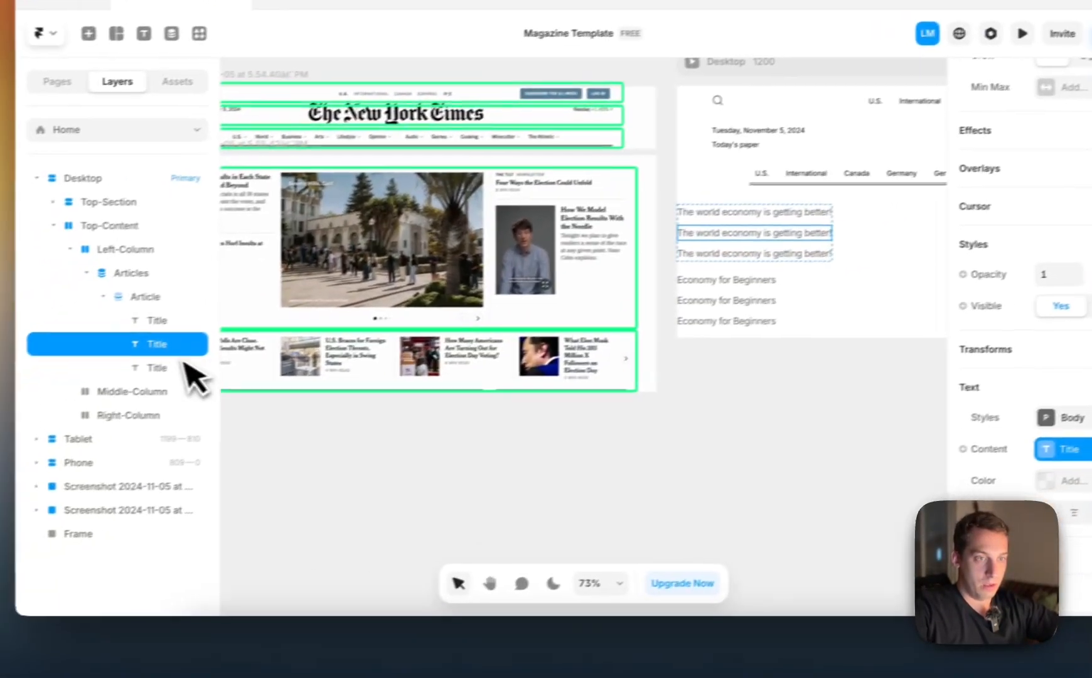
{"action": "double_click", "coordinate": [173, 351]}
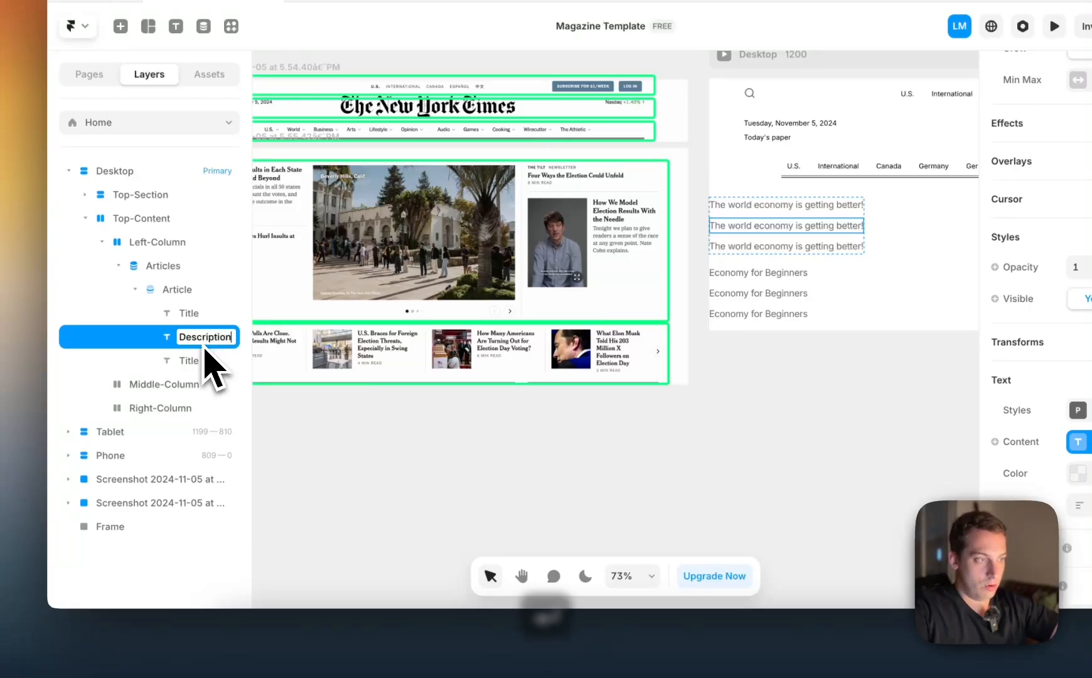
{"action": "key", "text": "Return"}
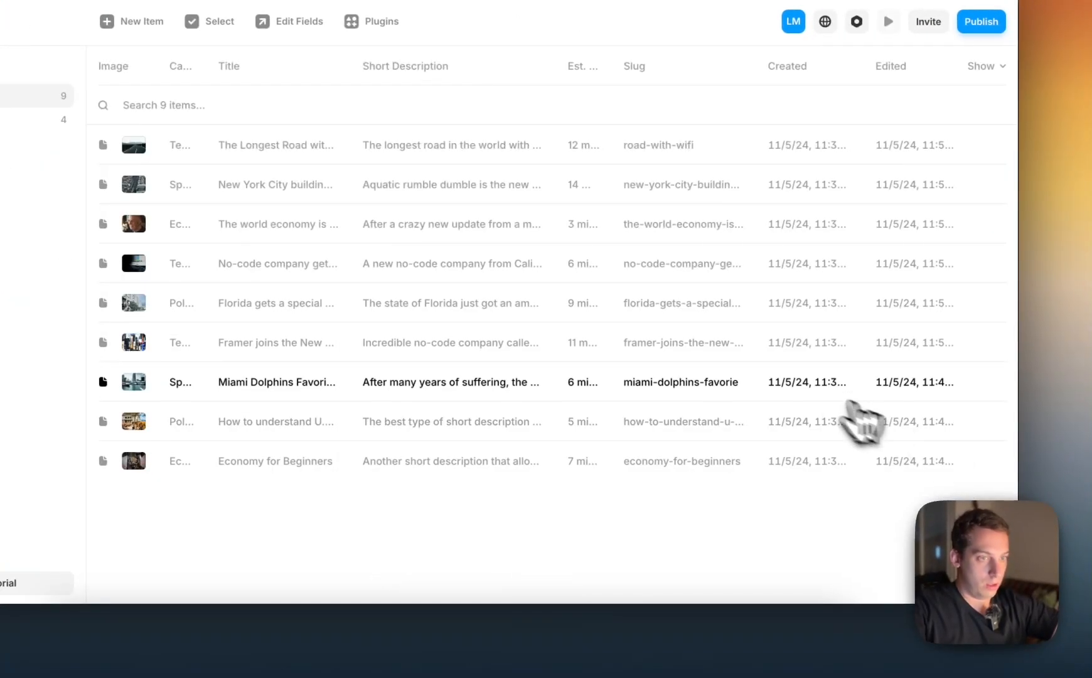
Unlink the Description layer's content from the Title field and bind it to the Short Description variable
{"action": "left_click", "coordinate": [89, 124]}
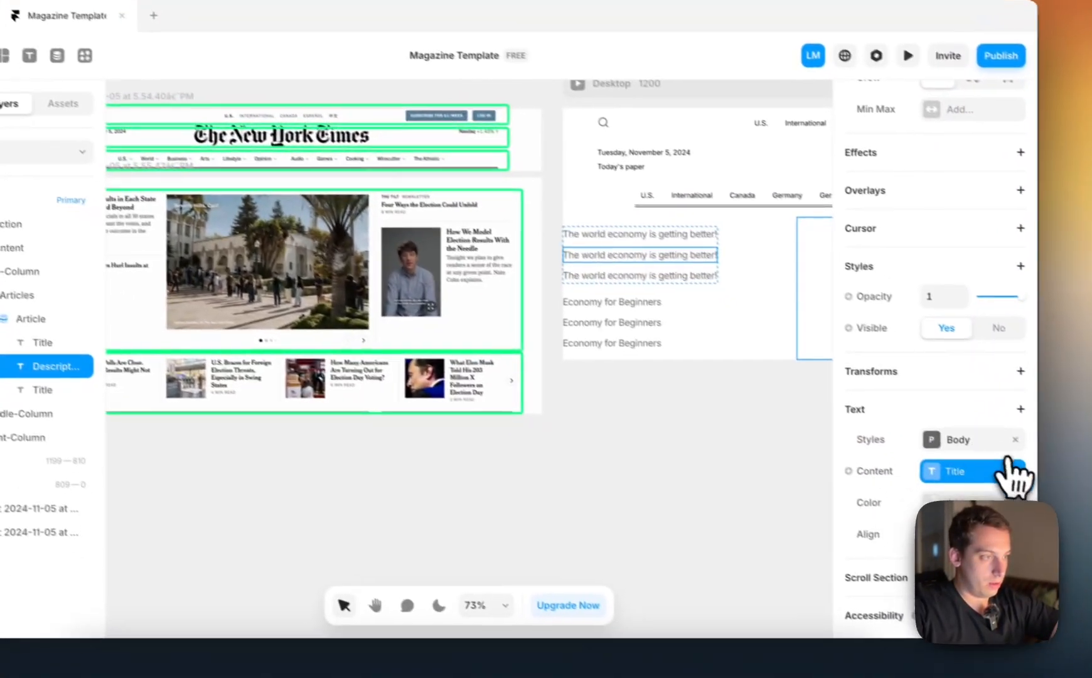
{"action": "left_click", "coordinate": [1007, 465]}
{"action": "left_click", "coordinate": [849, 471]}
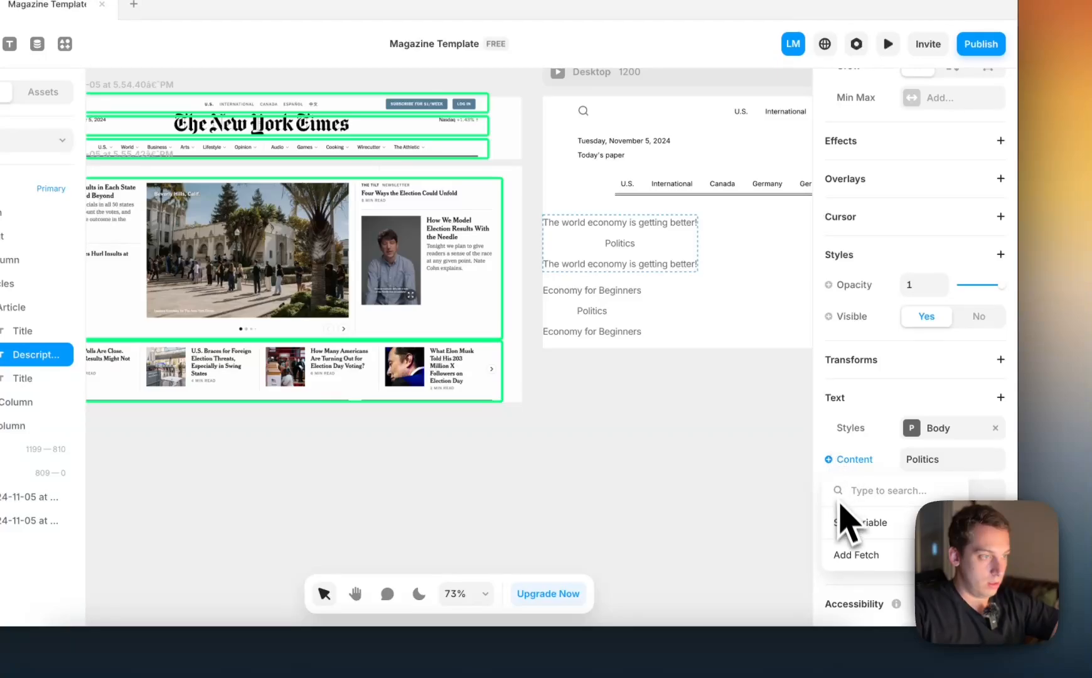
{"action": "mouse_move", "coordinate": [849, 524]}
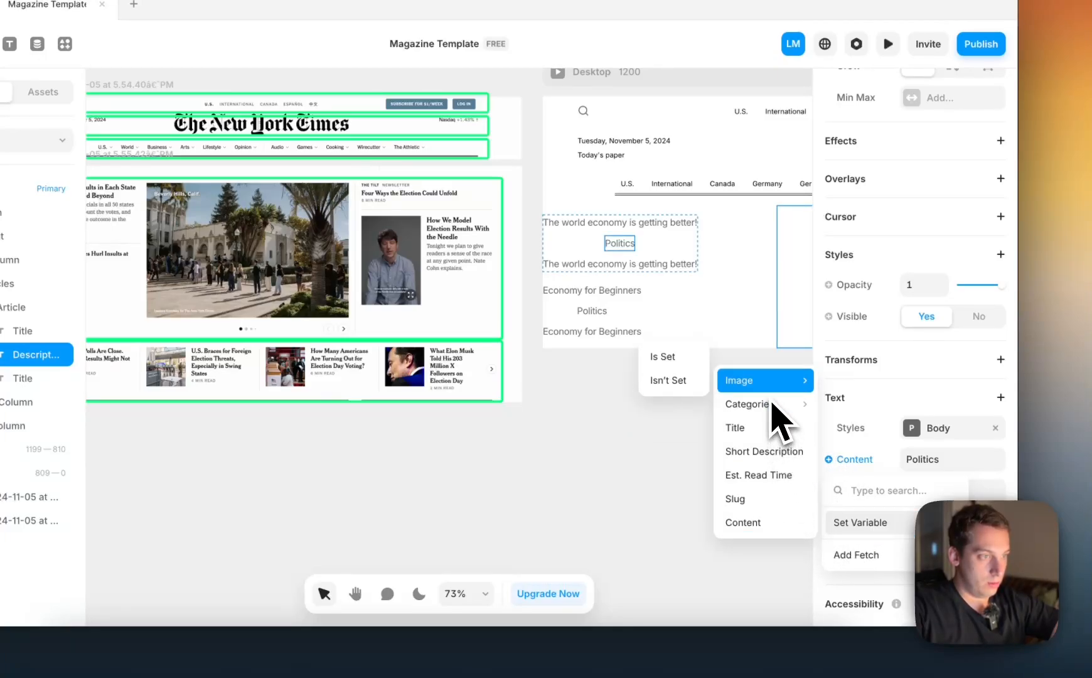
{"action": "left_click", "coordinate": [767, 451]}
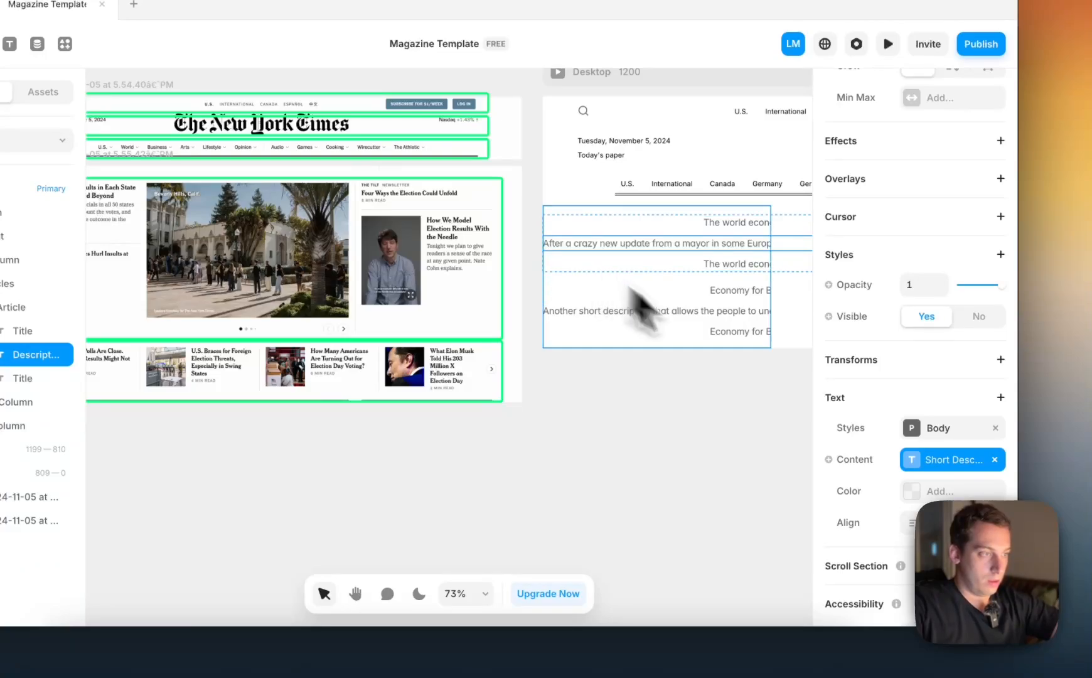
Remove the Body style from the Description text, reduce its font size and set its width to Fill
{"action": "scroll", "coordinate": [907, 505], "scroll_direction": "down", "scroll_amount": 3}
{"action": "scroll", "coordinate": [905, 493], "scroll_direction": "up", "scroll_amount": 3}
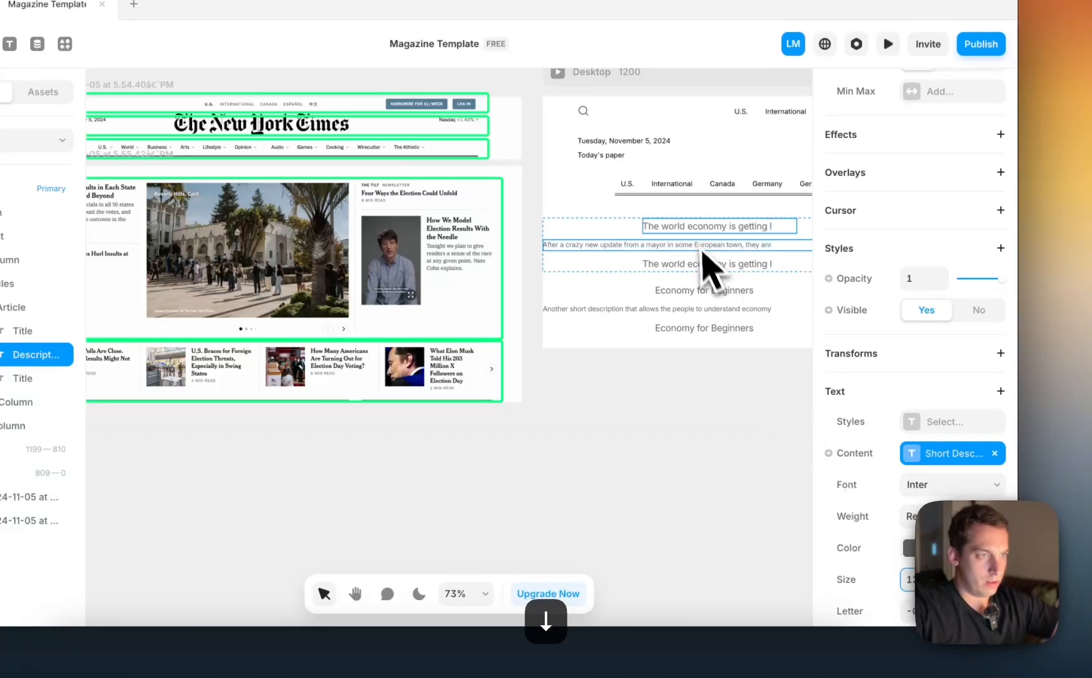
{"action": "scroll", "coordinate": [929, 403], "scroll_direction": "up", "scroll_amount": 7}
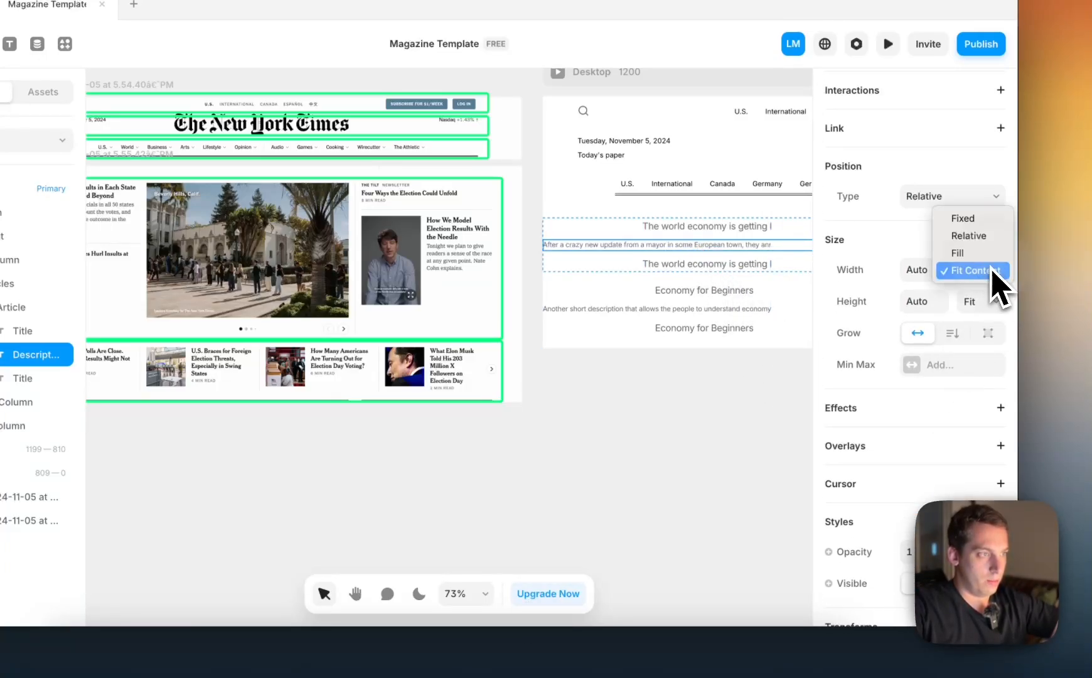
{"action": "left_click", "coordinate": [984, 263]}
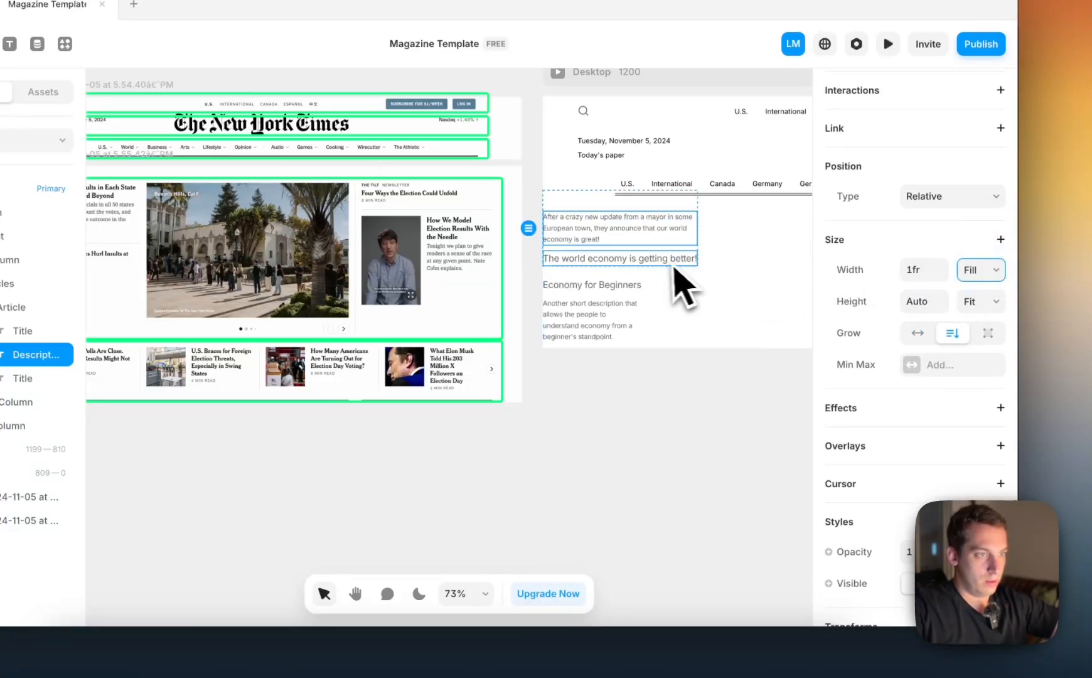
Set the heights of the Articles list and its parent Left-Column to Fit Content
{"action": "left_click", "coordinate": [690, 305]}
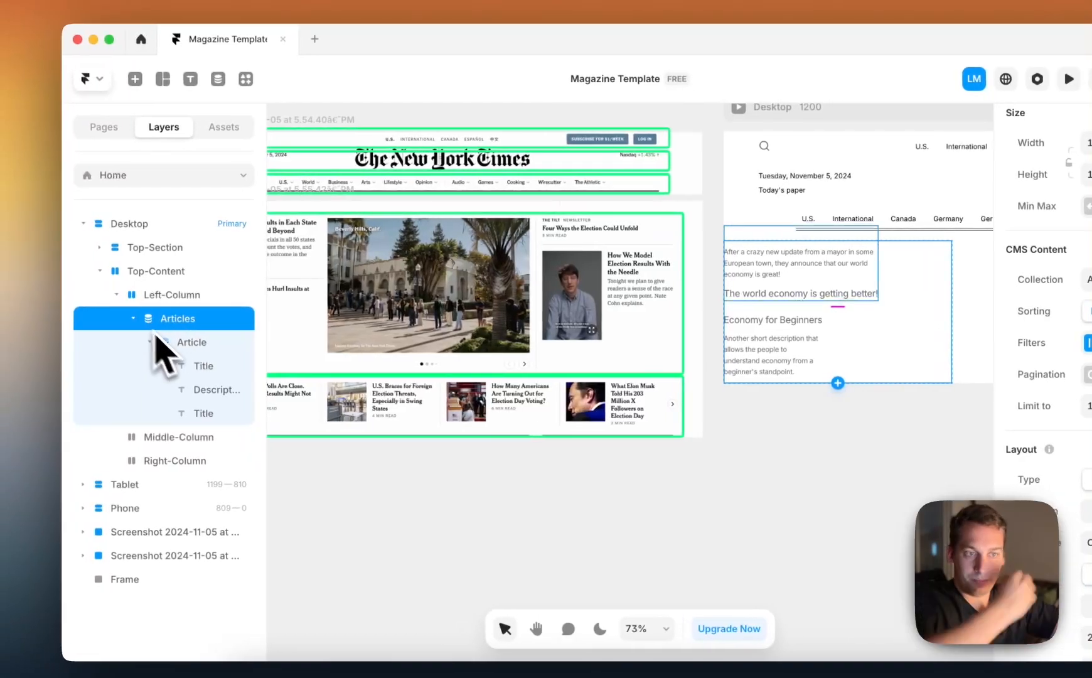
{"action": "left_click", "coordinate": [157, 340]}
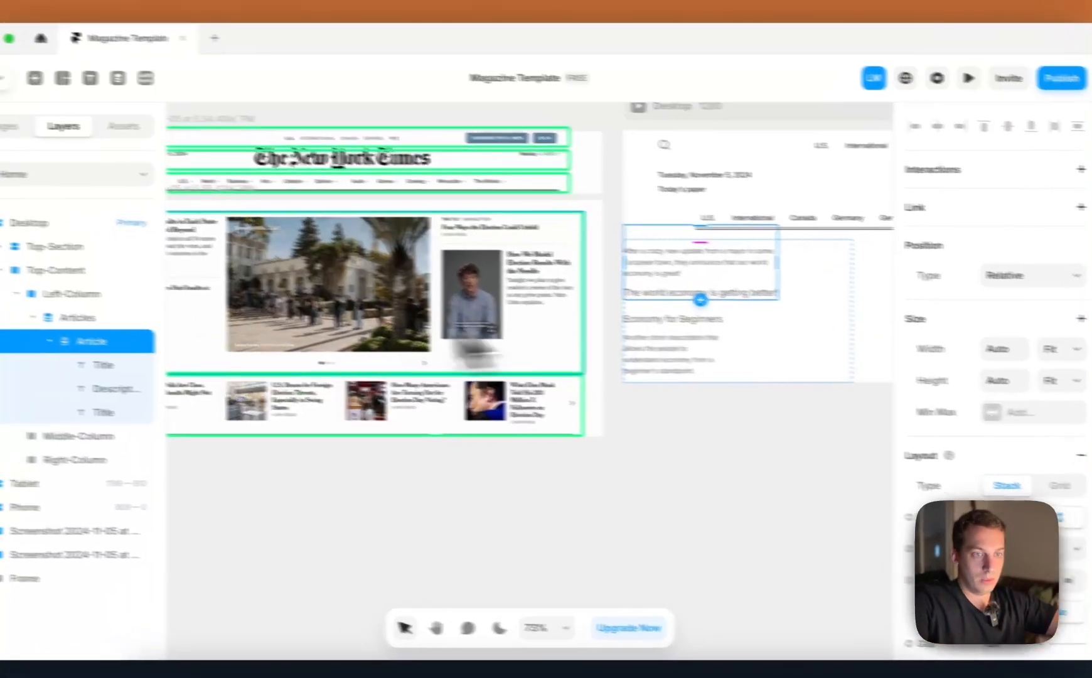
{"action": "left_click", "coordinate": [94, 317]}
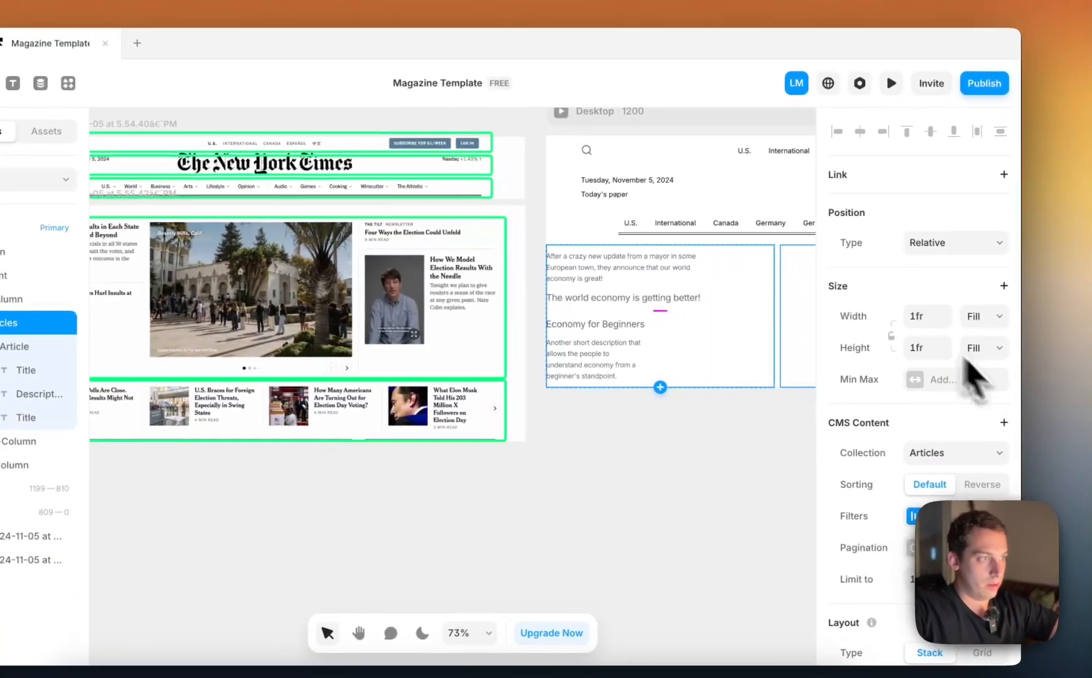
{"action": "left_click", "coordinate": [991, 348]}
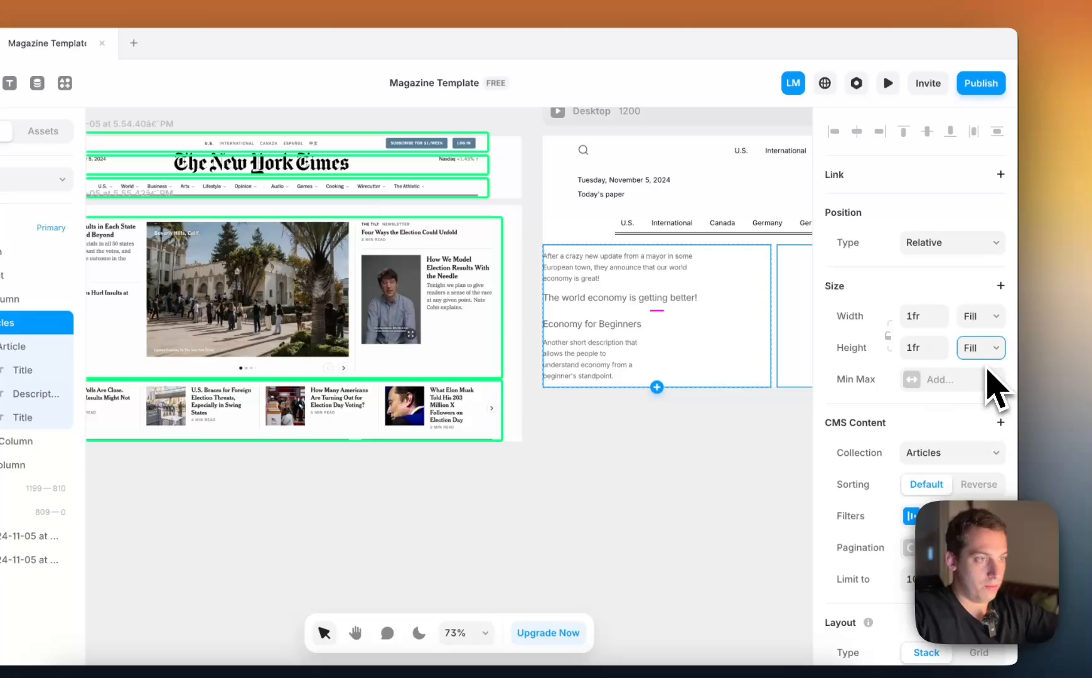
{"action": "left_click", "coordinate": [988, 369]}
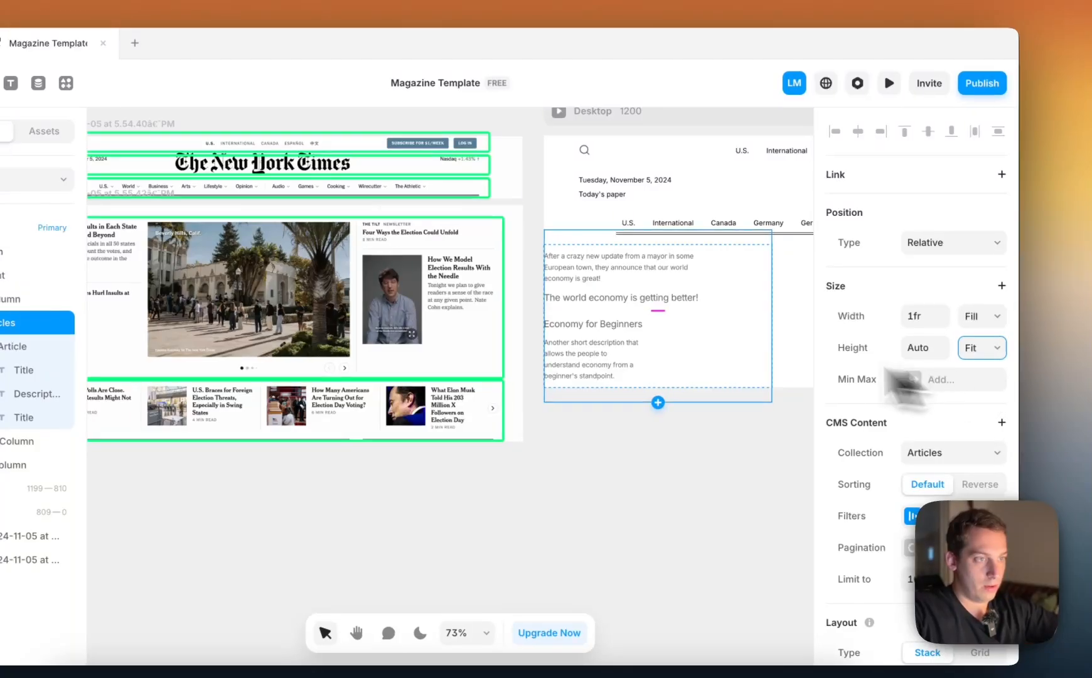
{"action": "left_click", "coordinate": [21, 300]}
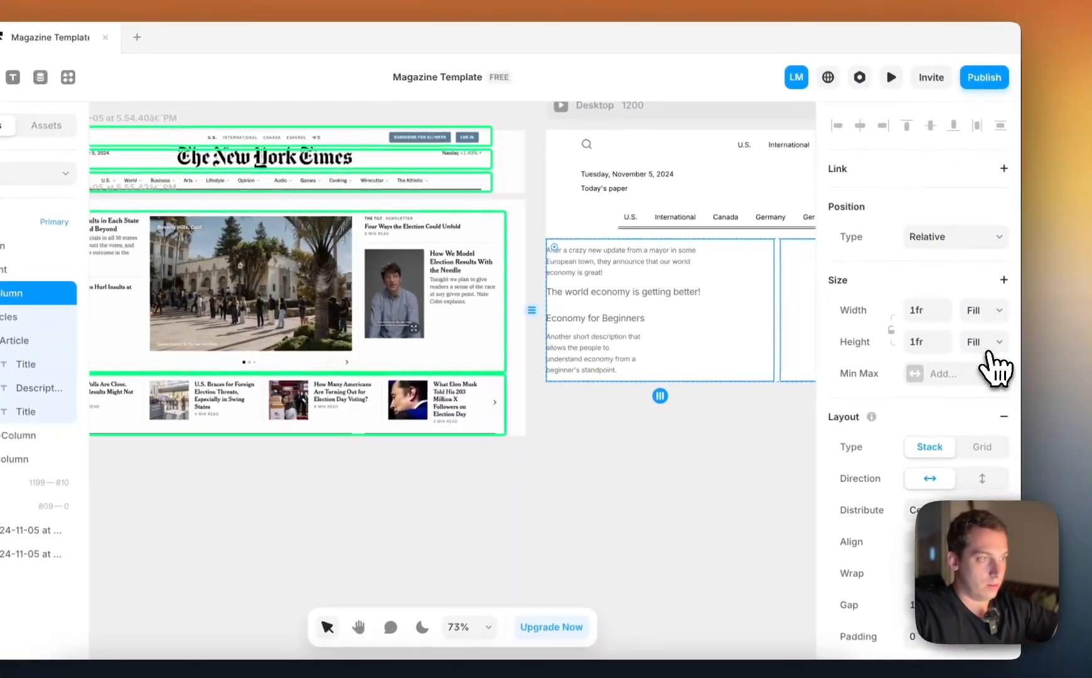
{"action": "left_click", "coordinate": [1008, 349]}
{"action": "left_click", "coordinate": [973, 366]}
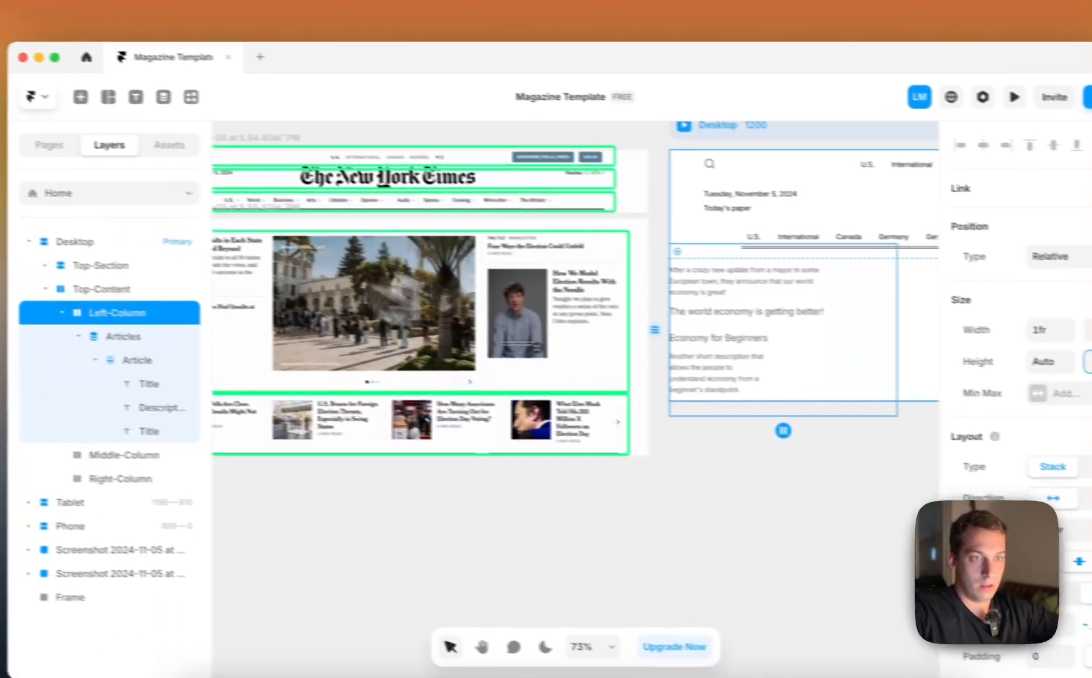
Set the height of the Top-Content section to Fit Content
{"action": "left_click", "coordinate": [158, 294]}
{"action": "left_click", "coordinate": [1085, 363]}
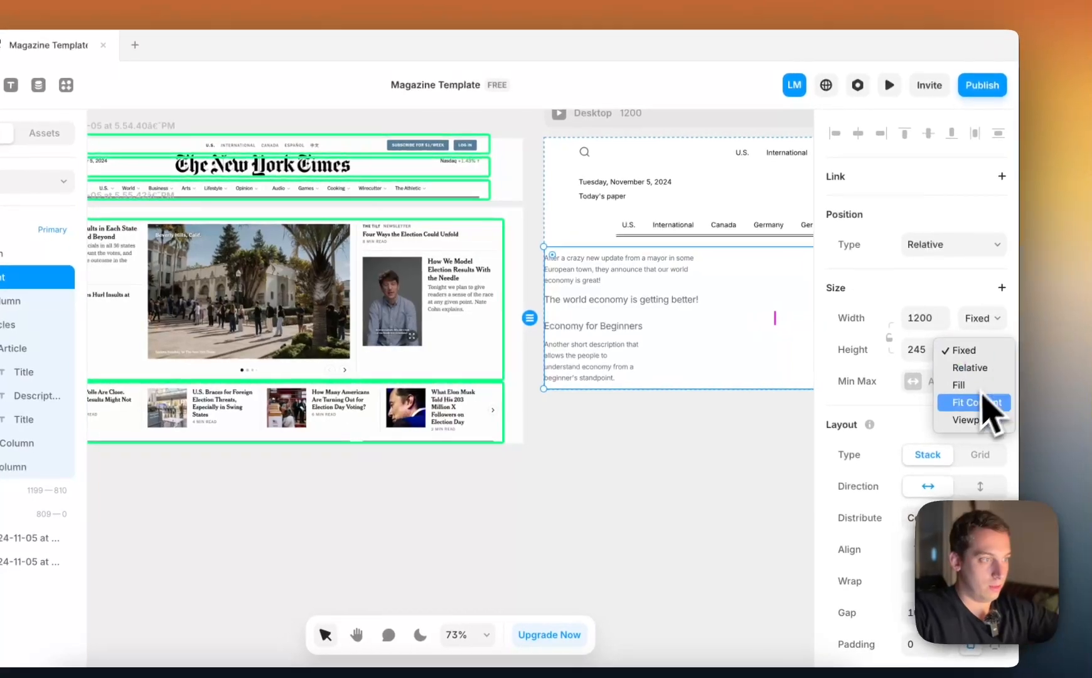
{"action": "left_click", "coordinate": [1067, 411]}
{"action": "scroll", "coordinate": [688, 366], "scroll_direction": "right", "scroll_amount": 3}
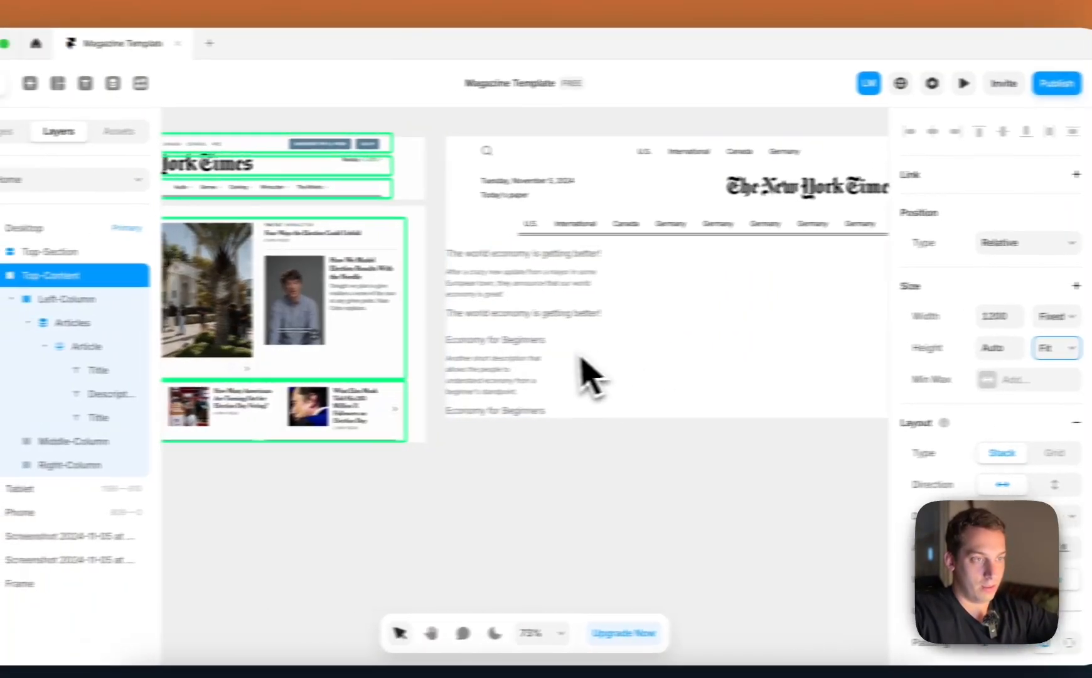
{"action": "scroll", "coordinate": [503, 353], "scroll_direction": "left", "scroll_amount": 2}
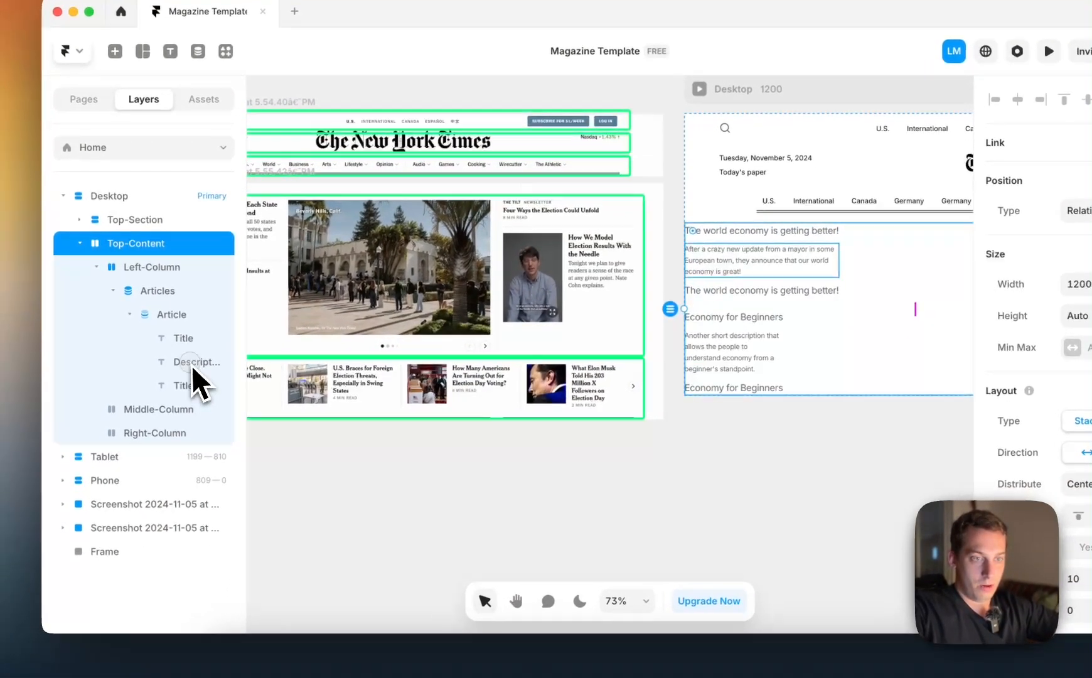
Rename the last Title layer in the Article item as Est. Time
{"action": "left_click", "coordinate": [169, 416]}
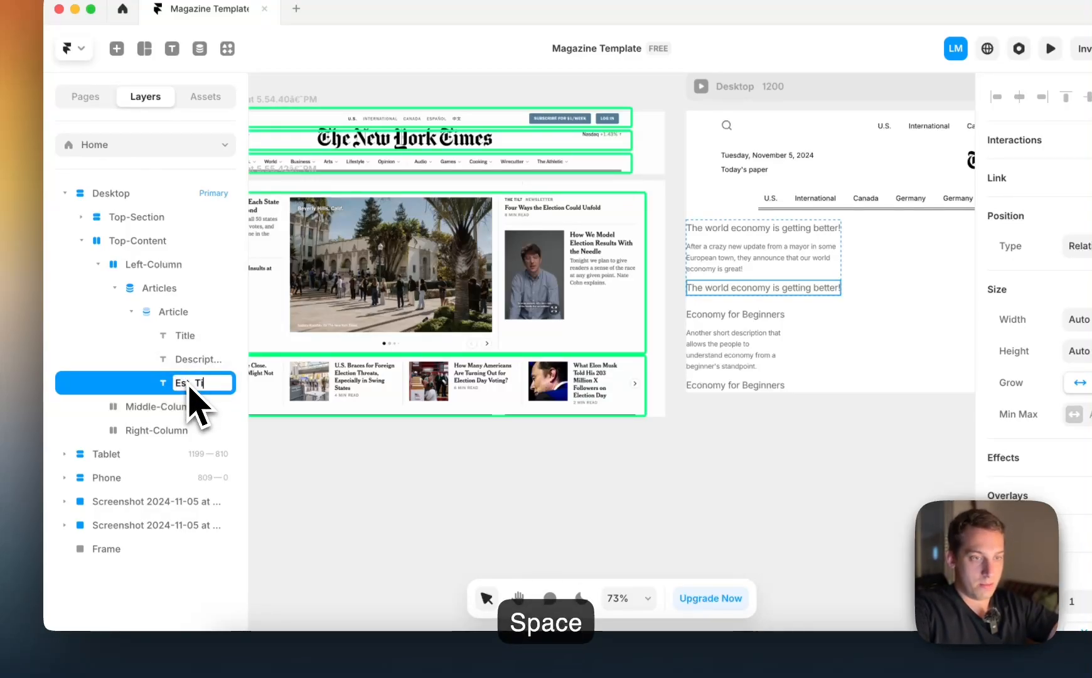
{"action": "left_click", "coordinate": [281, 477]}
{"action": "left_click", "coordinate": [191, 385]}
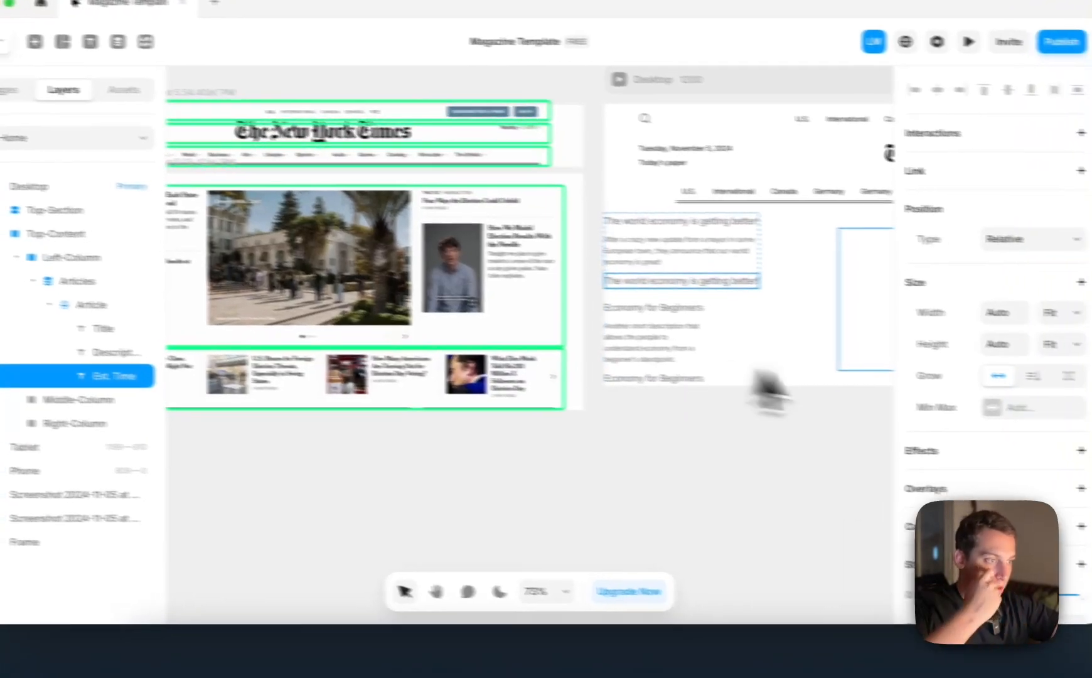
Remove the text style from Est. Time, set its font size to 12 and add an Uppercase transform
{"action": "scroll", "coordinate": [1053, 467], "scroll_direction": "down", "scroll_amount": 4}
{"action": "scroll", "coordinate": [979, 427], "scroll_direction": "down", "scroll_amount": 3}
{"action": "left_click", "coordinate": [1005, 363]}
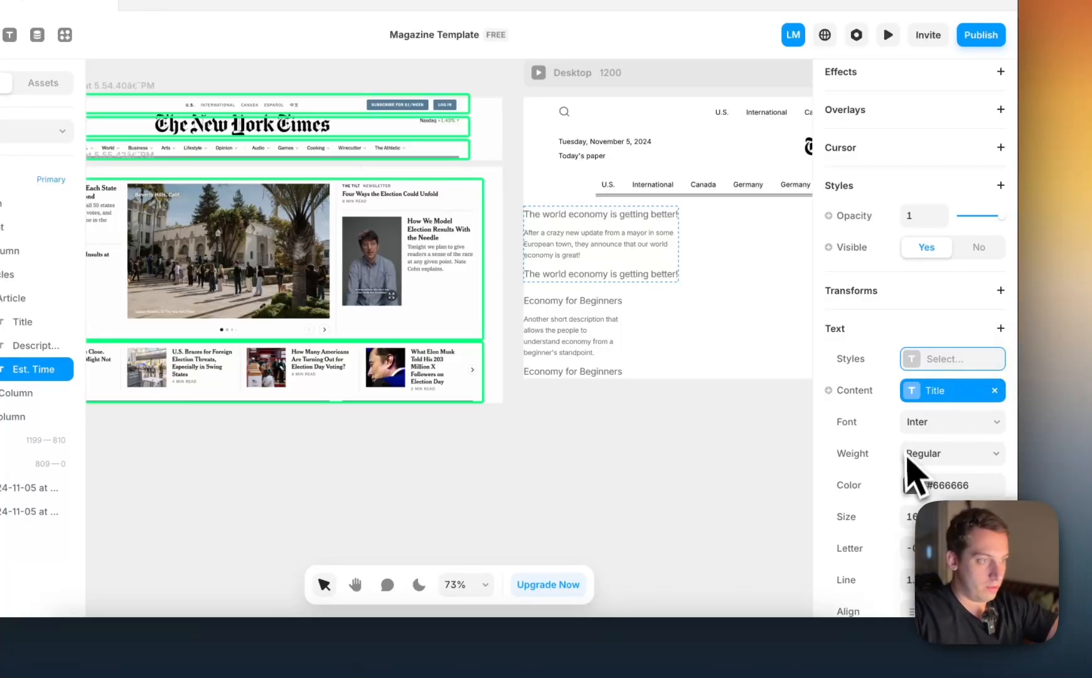
{"action": "scroll", "coordinate": [917, 478], "scroll_direction": "down", "scroll_amount": 1}
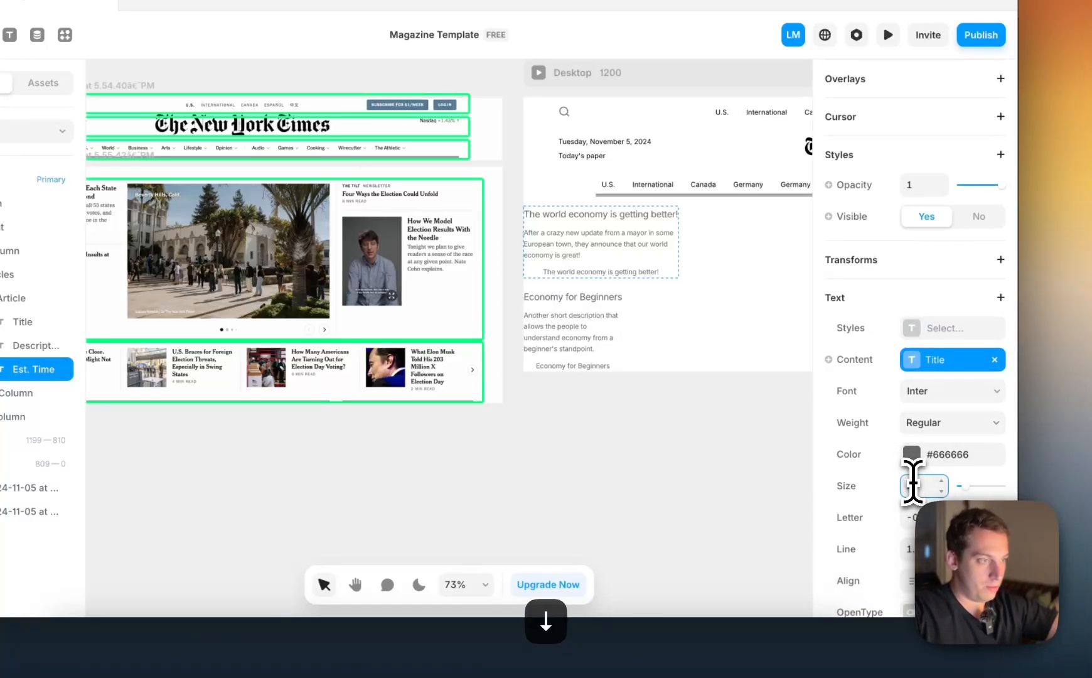
{"action": "scroll", "coordinate": [979, 408], "scroll_direction": "down", "scroll_amount": 1}
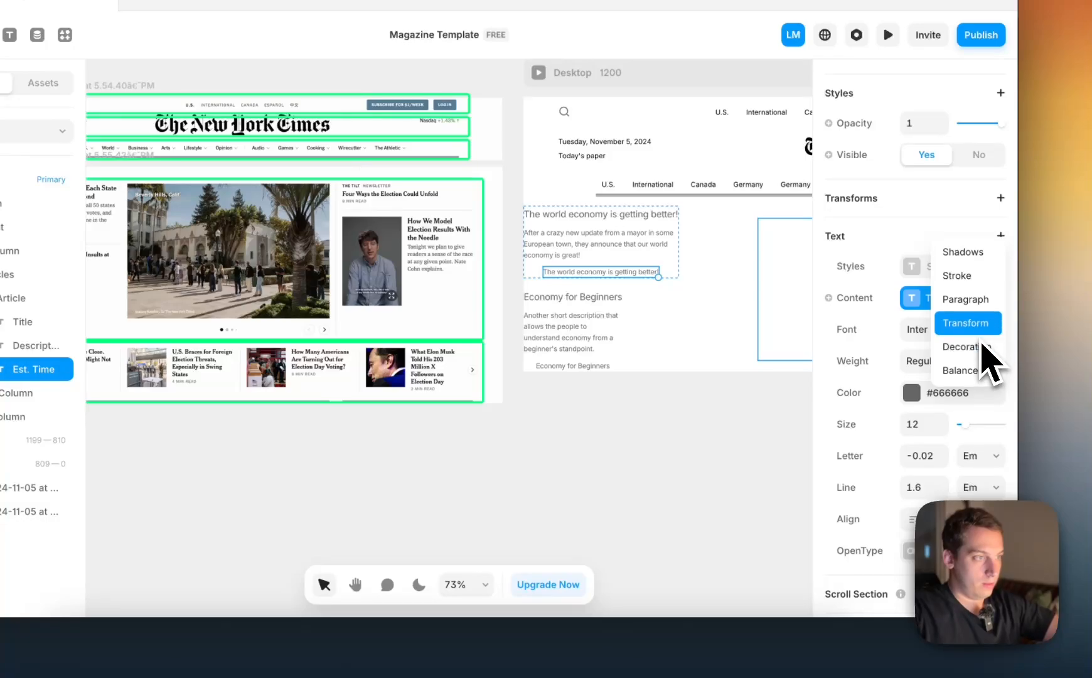
{"action": "left_click", "coordinate": [942, 582]}
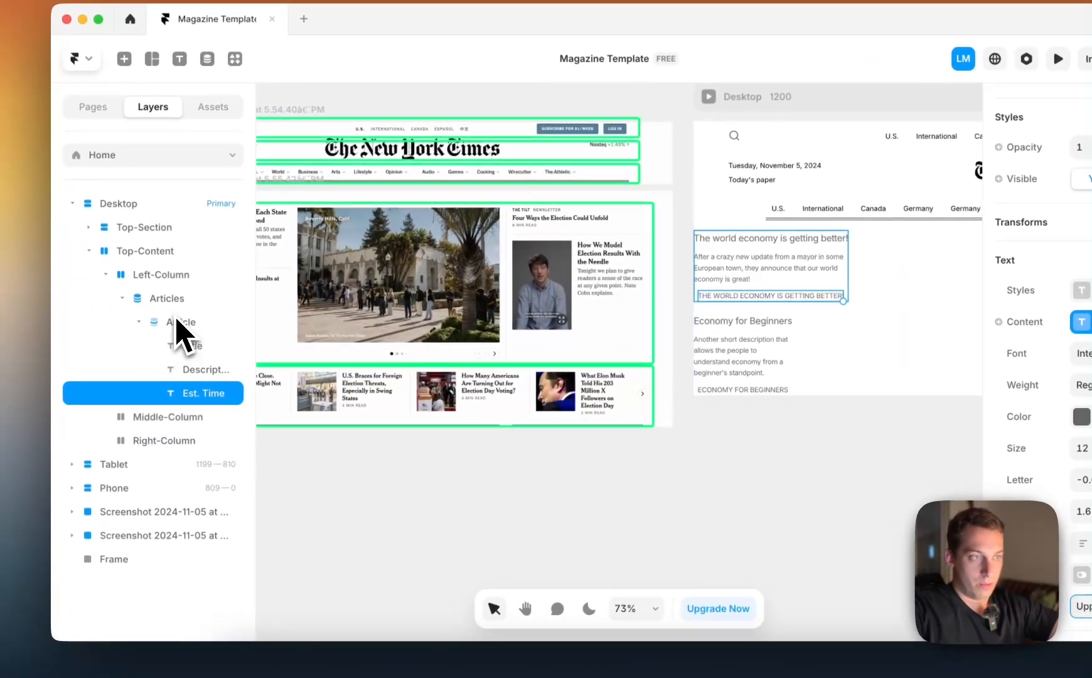
Left-align the Article item's contents and bind the Est. Time layer's content to the estimated read time variable instead of Title
{"action": "left_click", "coordinate": [9, 286]}
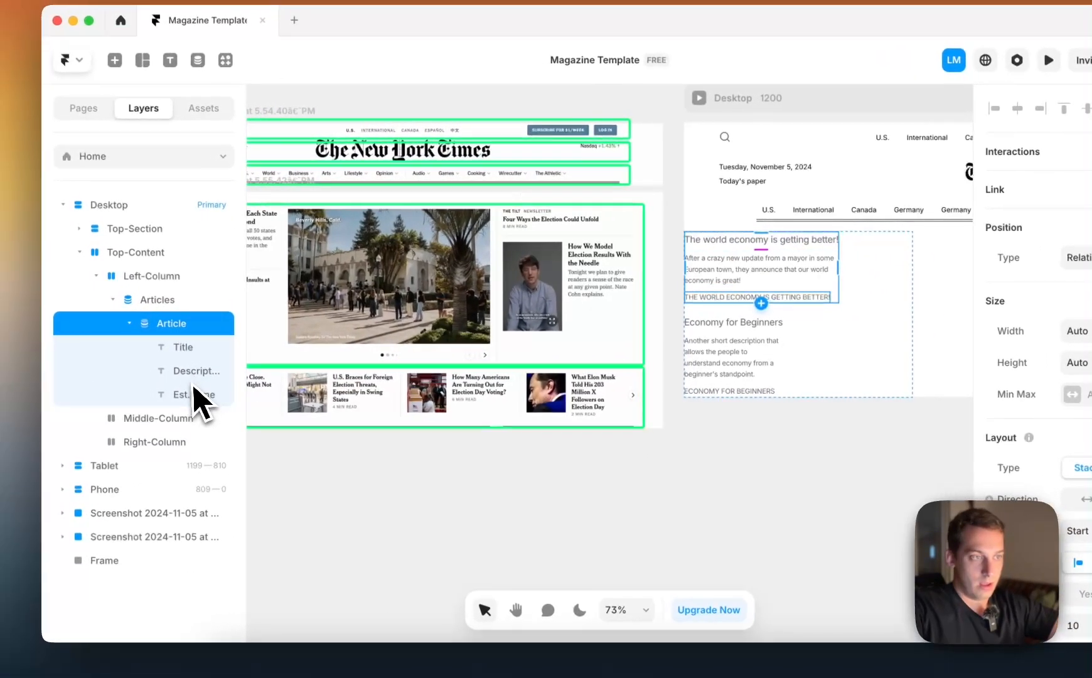
{"action": "left_click", "coordinate": [199, 396]}
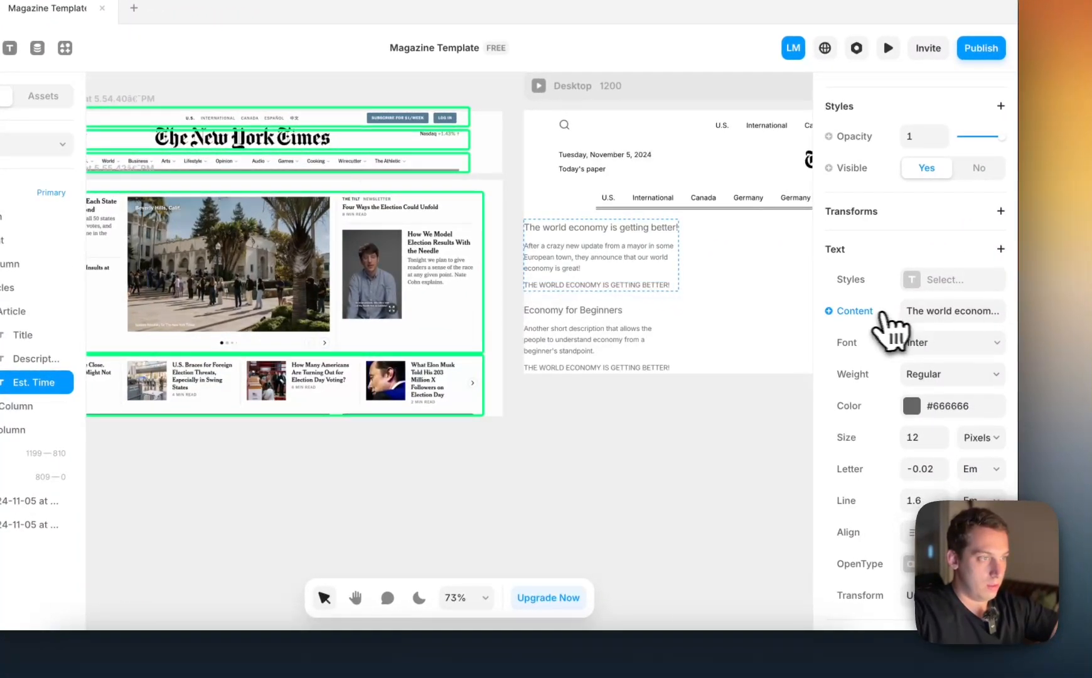
{"action": "left_click", "coordinate": [882, 313]}
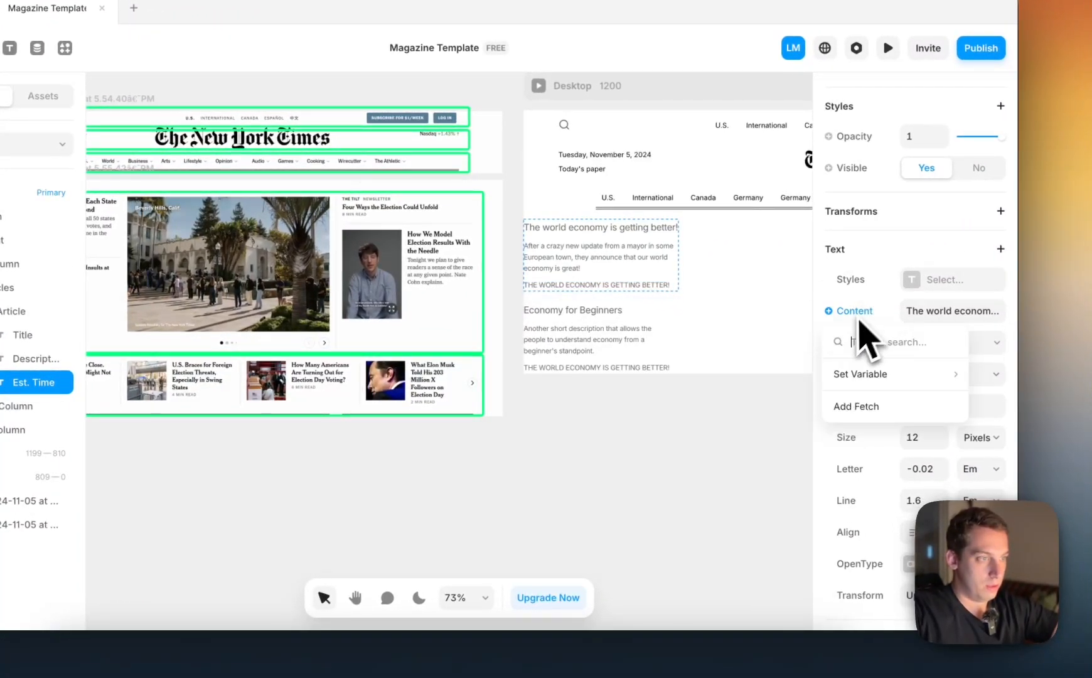
{"action": "mouse_move", "coordinate": [852, 376]}
{"action": "left_click", "coordinate": [763, 471]}
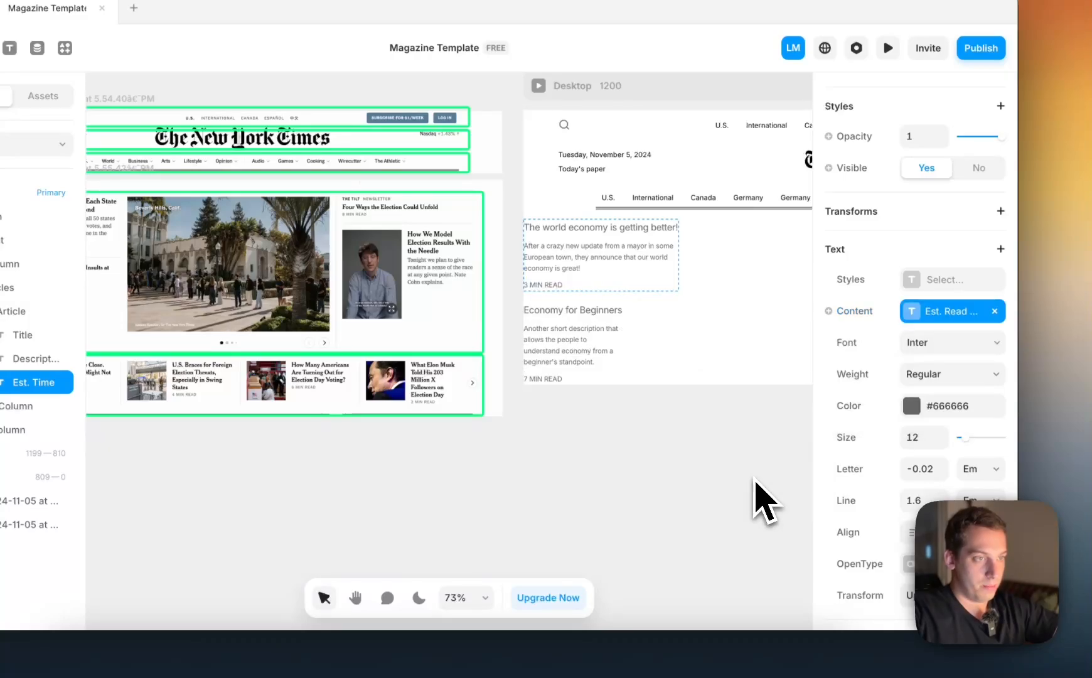
Examine the typography of the article titles, descriptions and read times in the left column of the reference screenshot
{"action": "left_click", "coordinate": [577, 416]}
{"action": "scroll", "coordinate": [577, 417], "scroll_direction": "left", "scroll_amount": 4}
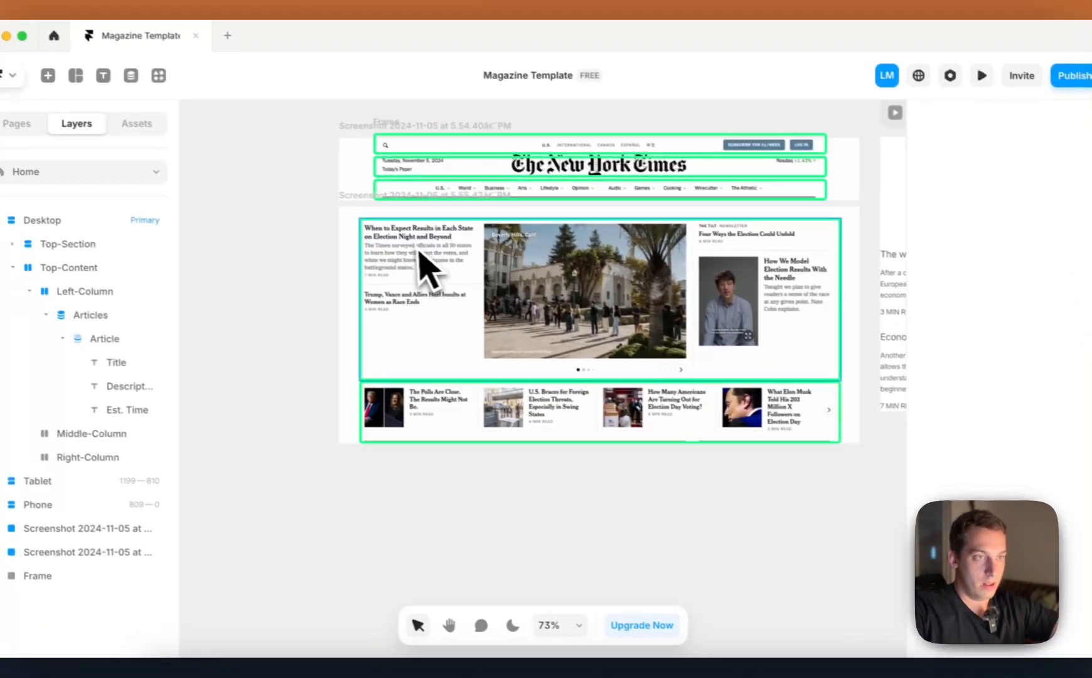
{"action": "scroll", "coordinate": [419, 251], "scroll_direction": "right", "scroll_amount": 5}
{"action": "scroll", "coordinate": [417, 251], "scroll_direction": "left", "scroll_amount": 4}
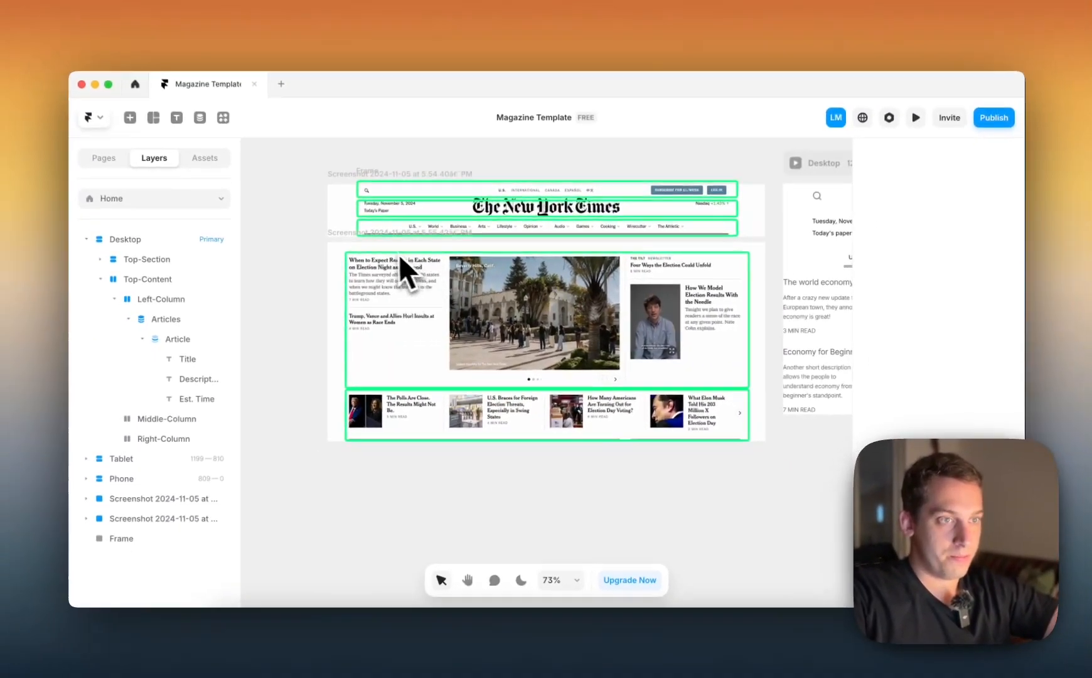
{"action": "scroll", "coordinate": [416, 221], "scroll_direction": "up", "scroll_amount": 5}
{"action": "scroll", "coordinate": [365, 282], "scroll_direction": "up", "scroll_amount": 6}
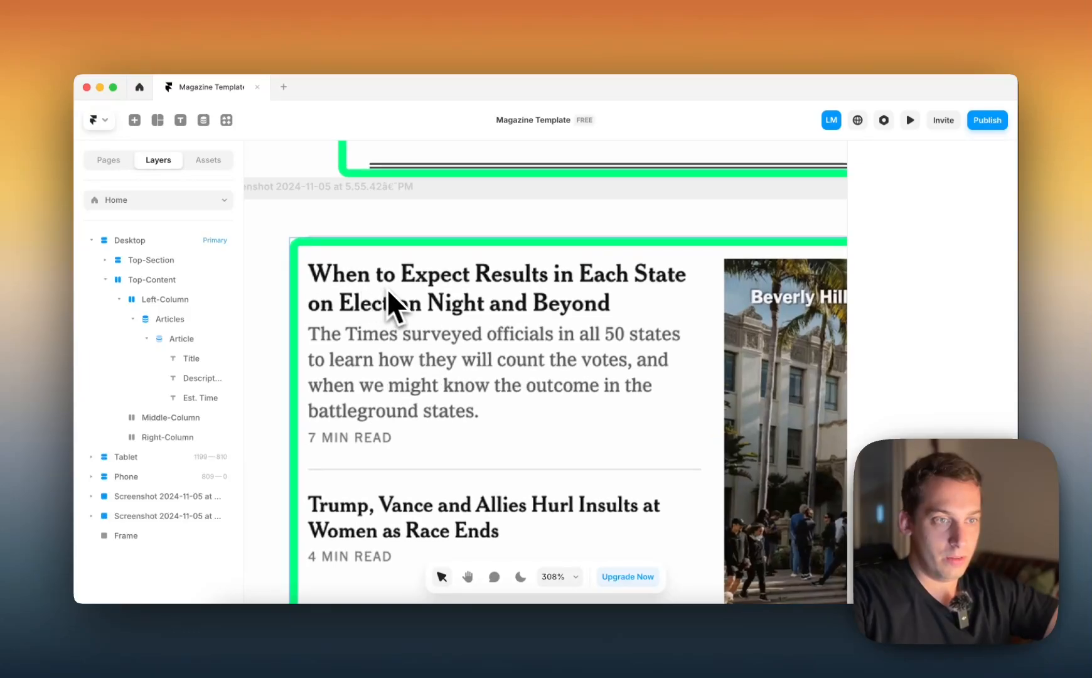
{"action": "scroll", "coordinate": [331, 276], "scroll_direction": "down", "scroll_amount": 6}
{"action": "scroll", "coordinate": [330, 276], "scroll_direction": "right", "scroll_amount": 5}
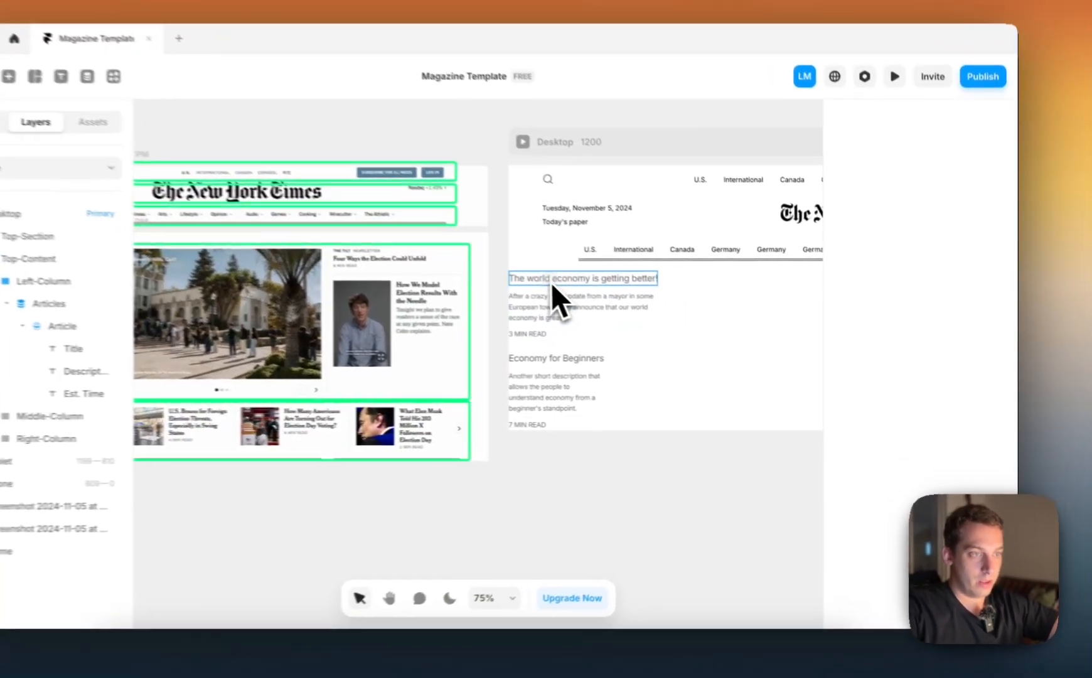
Remove the text style from the Article item's Title layer and set its text color to #000000
{"action": "left_click", "coordinate": [608, 299]}
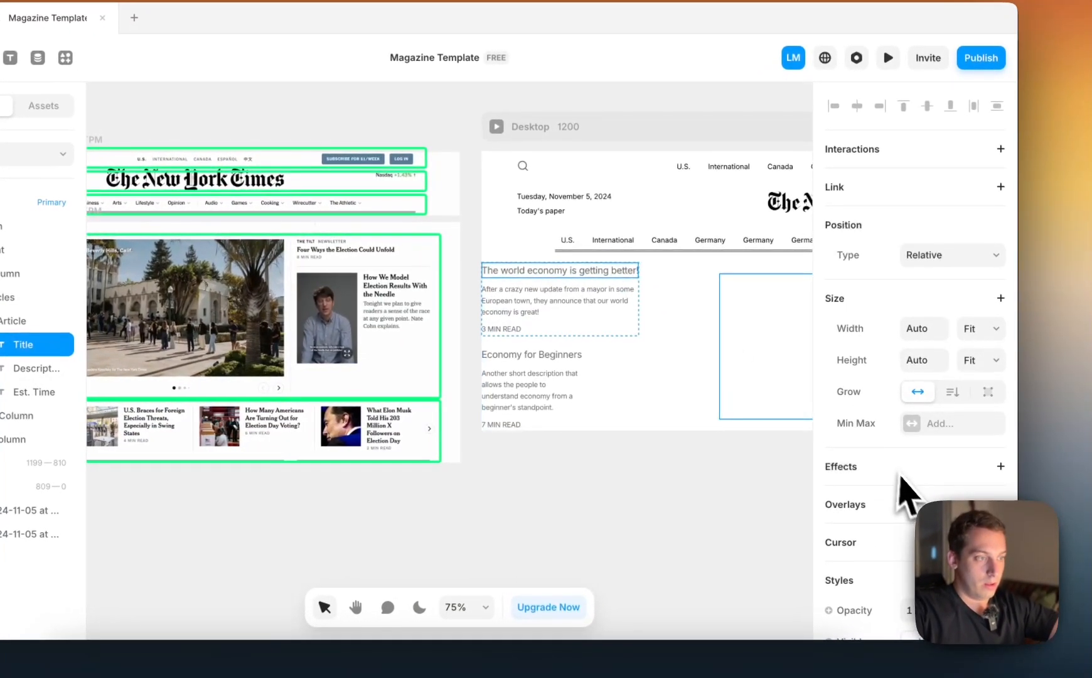
{"action": "scroll", "coordinate": [918, 489], "scroll_direction": "down", "scroll_amount": 5}
{"action": "scroll", "coordinate": [896, 487], "scroll_direction": "down", "scroll_amount": 3}
{"action": "left_click", "coordinate": [995, 345]}
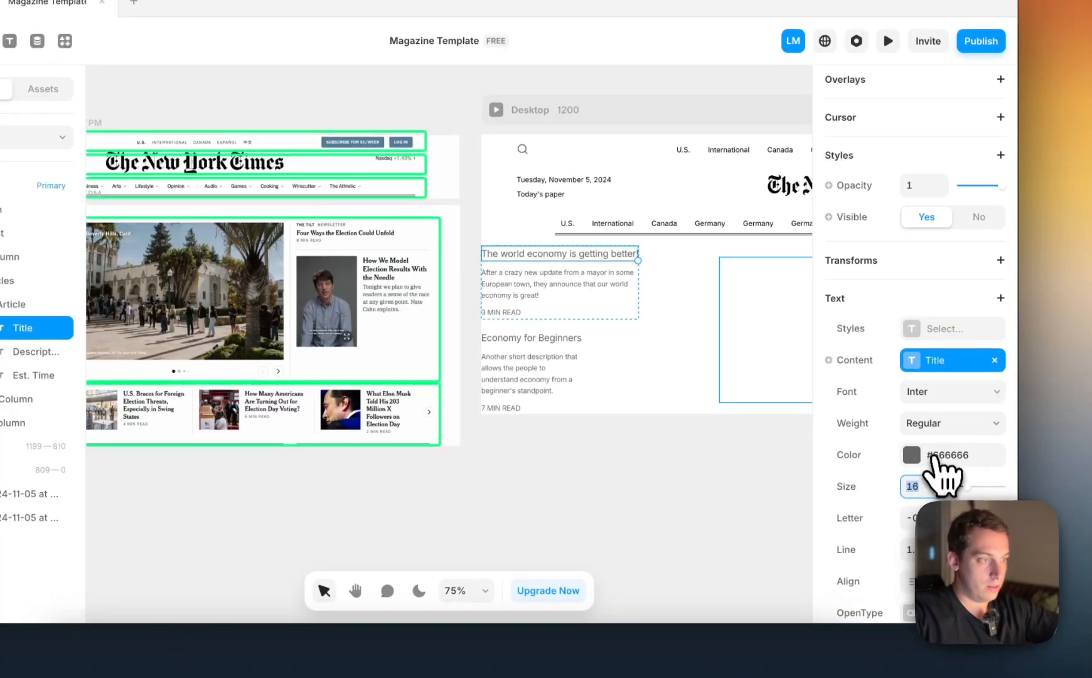
{"action": "left_click", "coordinate": [913, 456]}
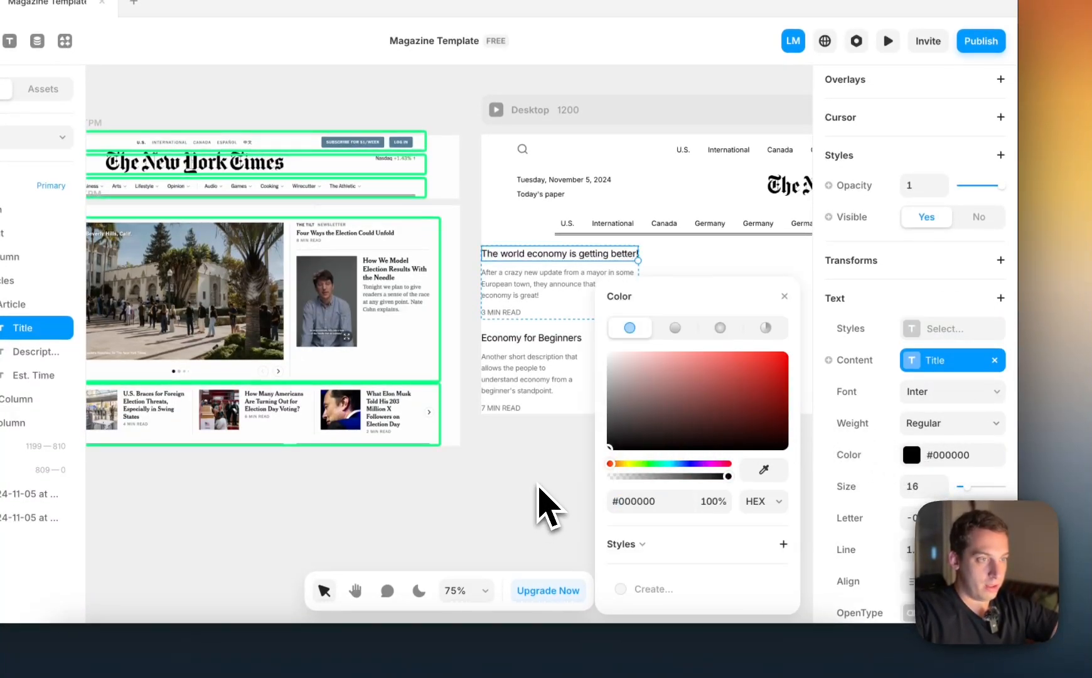
{"action": "left_click", "coordinate": [942, 327]}
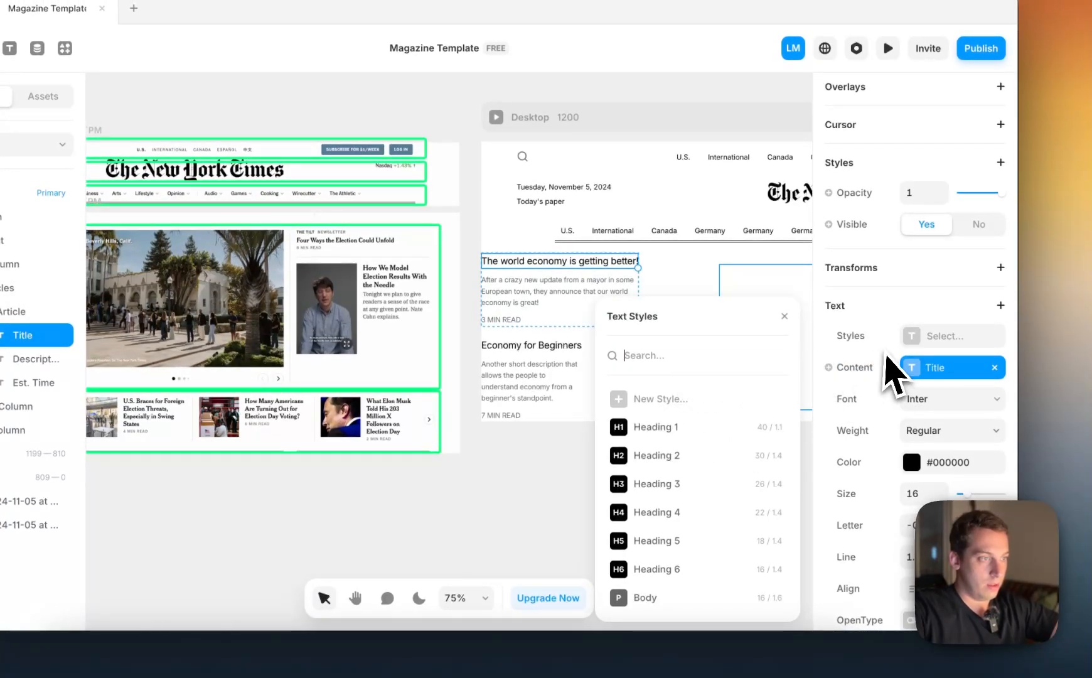
Set the article Title's font to Noto Serif Armenian, picked from the web fonts matching "serif"
{"action": "left_click", "coordinate": [937, 405]}
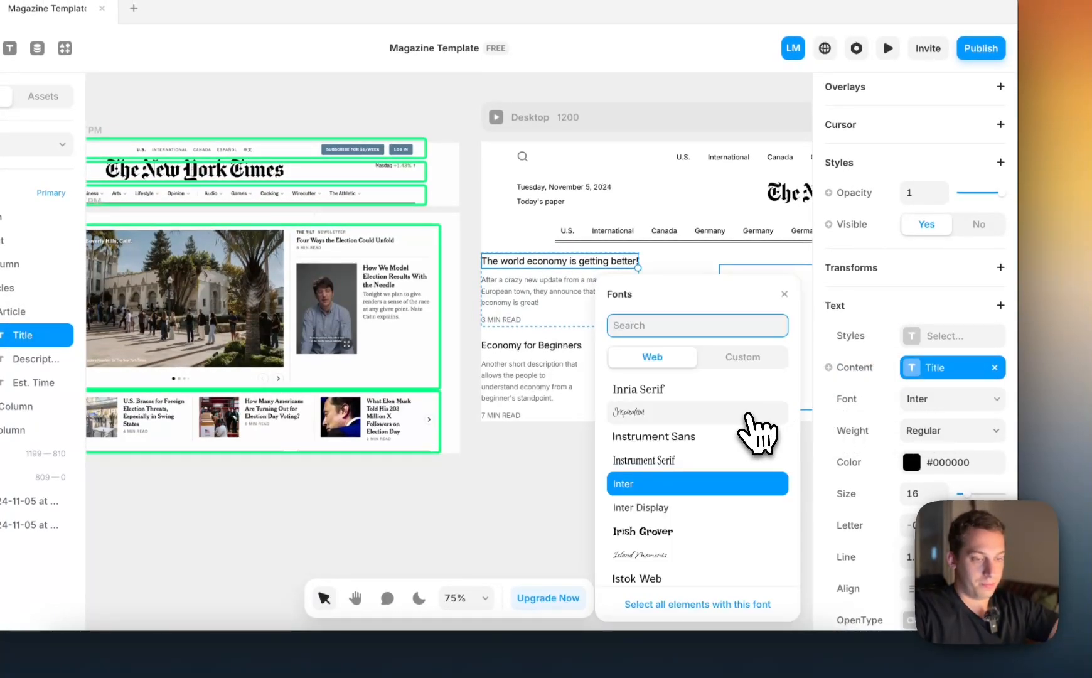
{"action": "type", "text": "serif"}
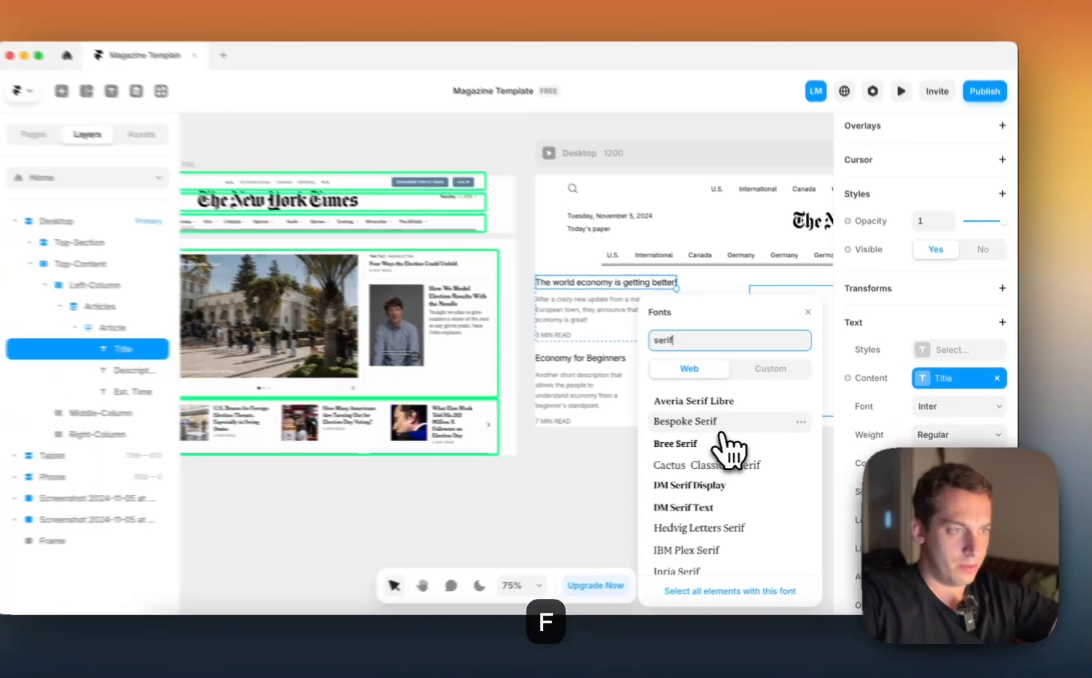
{"action": "scroll", "coordinate": [747, 420], "scroll_direction": "down", "scroll_amount": 2}
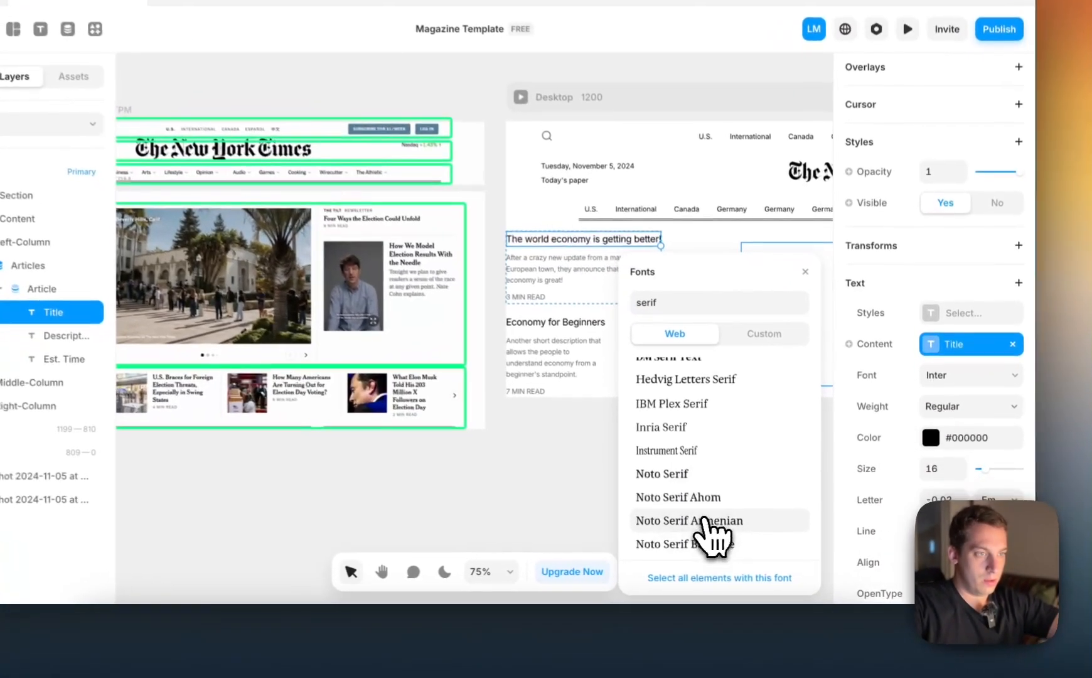
{"action": "left_click", "coordinate": [745, 533]}
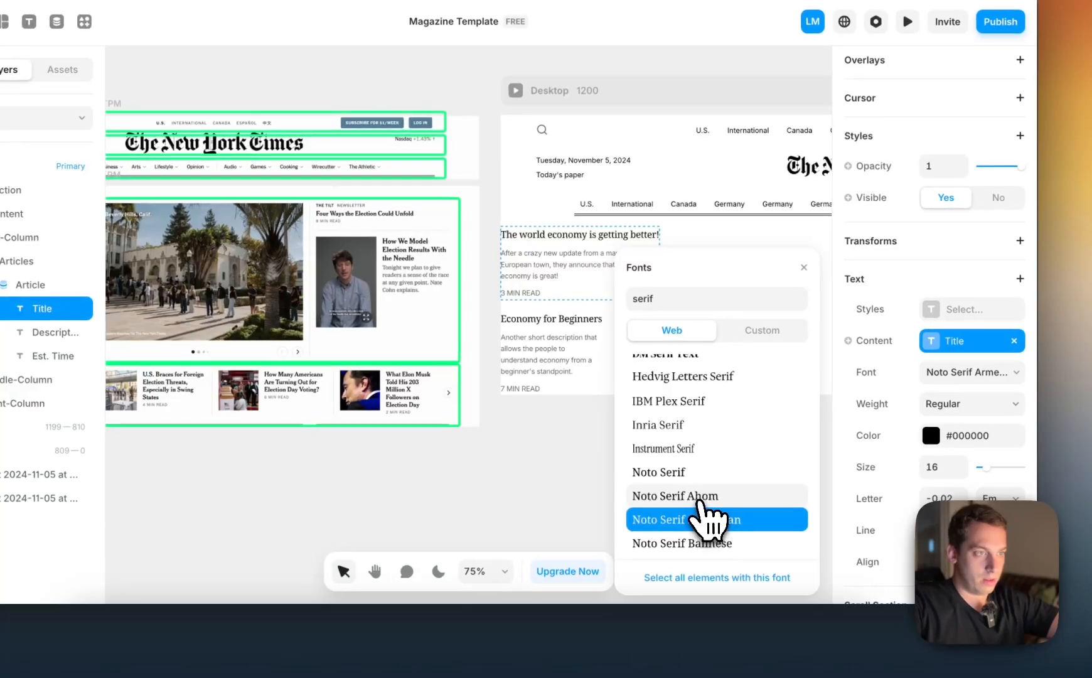
Try Young Serif as the article Title's font and compare it with the reference headlines
{"action": "scroll", "coordinate": [697, 512], "scroll_direction": "down", "scroll_amount": 5}
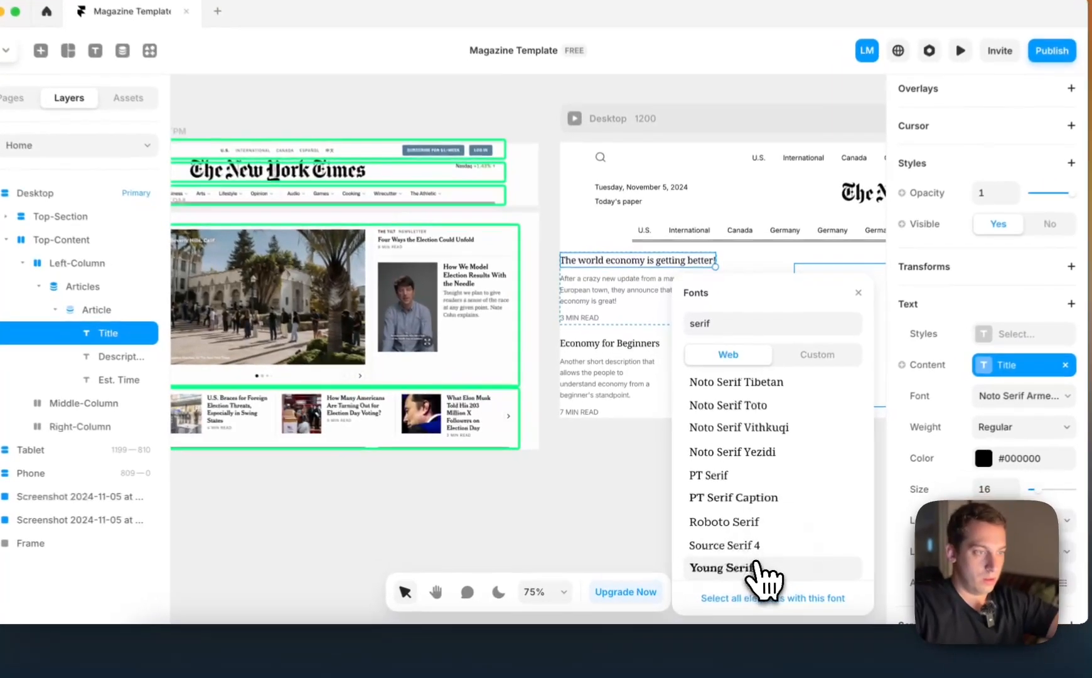
{"action": "left_click", "coordinate": [734, 557]}
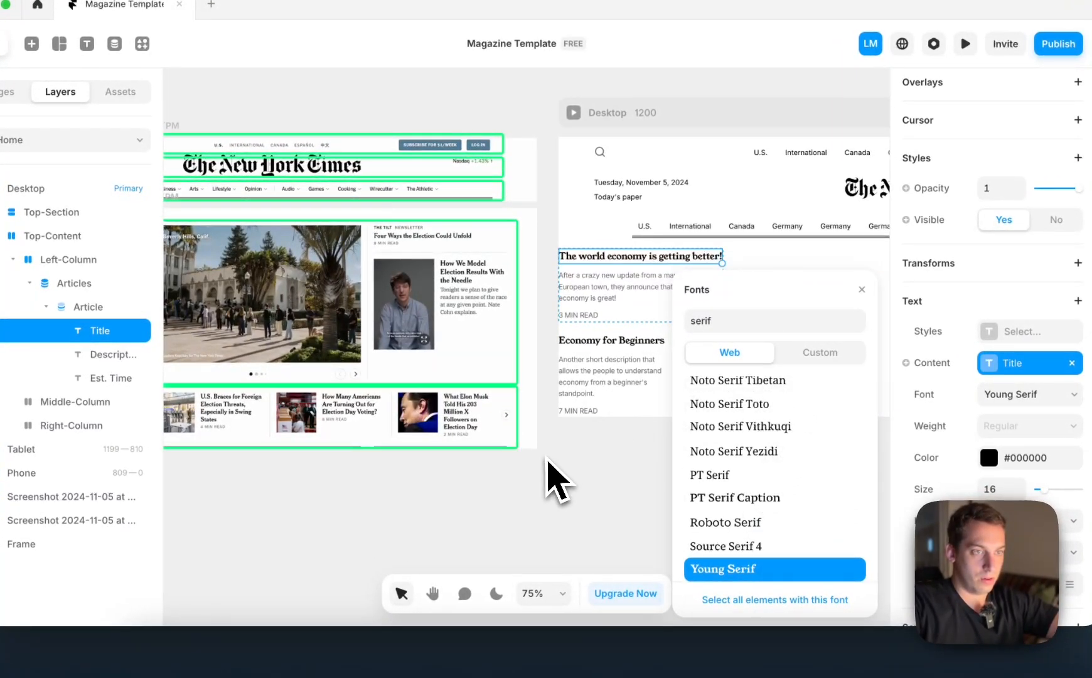
{"action": "left_click", "coordinate": [587, 486]}
{"action": "scroll", "coordinate": [615, 255], "scroll_direction": "up", "scroll_amount": 5}
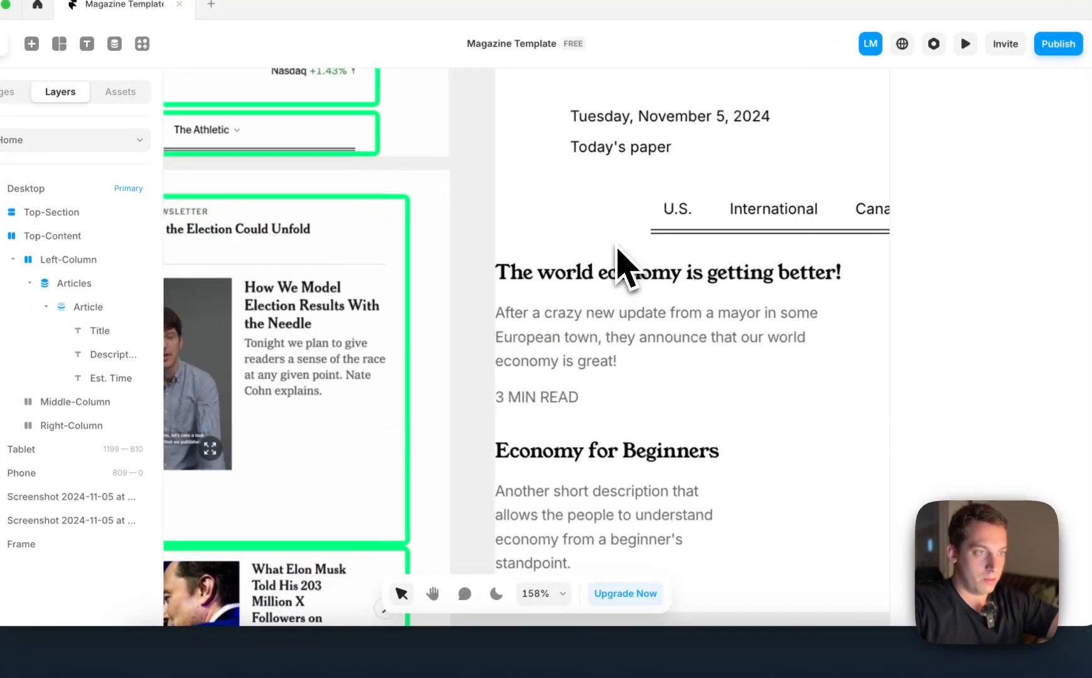
Examine the layout and padding settings of Top-Content and Left-Column against the Top-Section layers
{"action": "scroll", "coordinate": [608, 306], "scroll_direction": "down", "scroll_amount": 3}
{"action": "left_click", "coordinate": [708, 361]}
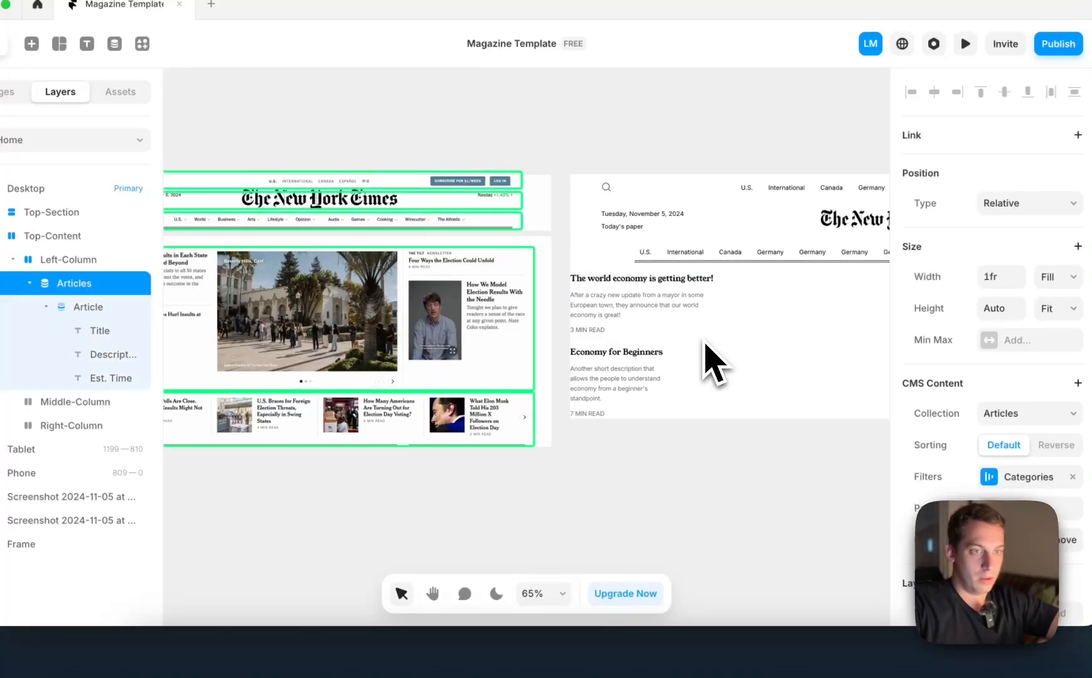
{"action": "scroll", "coordinate": [708, 361], "scroll_direction": "left", "scroll_amount": 5}
{"action": "left_click", "coordinate": [78, 263]}
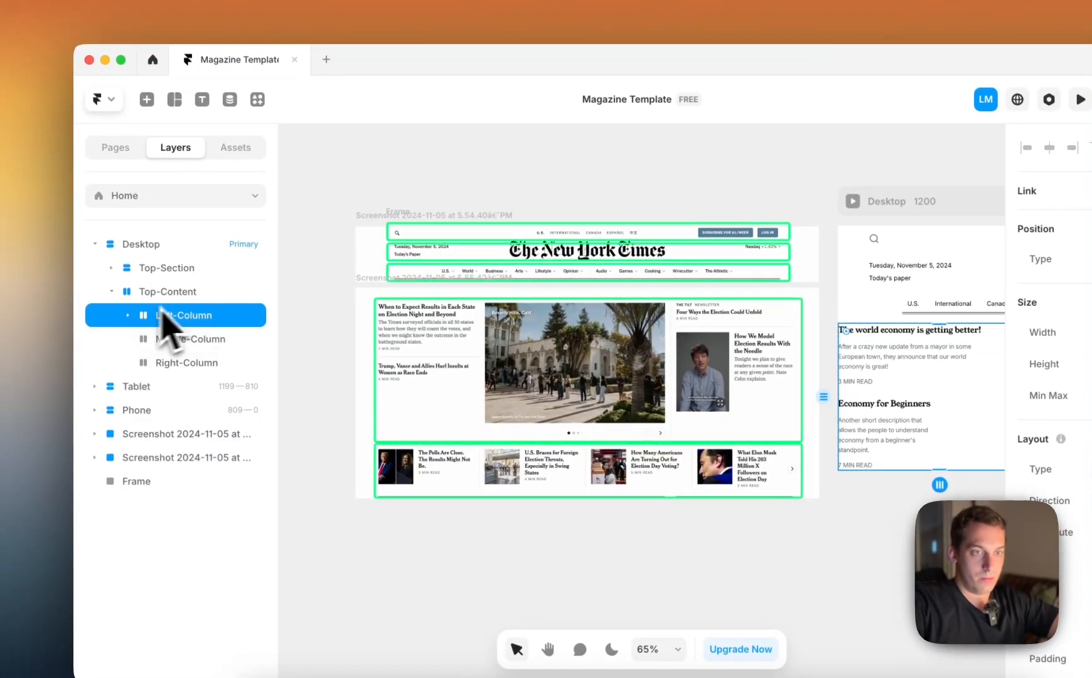
{"action": "left_click", "coordinate": [192, 295]}
{"action": "scroll", "coordinate": [1083, 352], "scroll_direction": "down", "scroll_amount": 5}
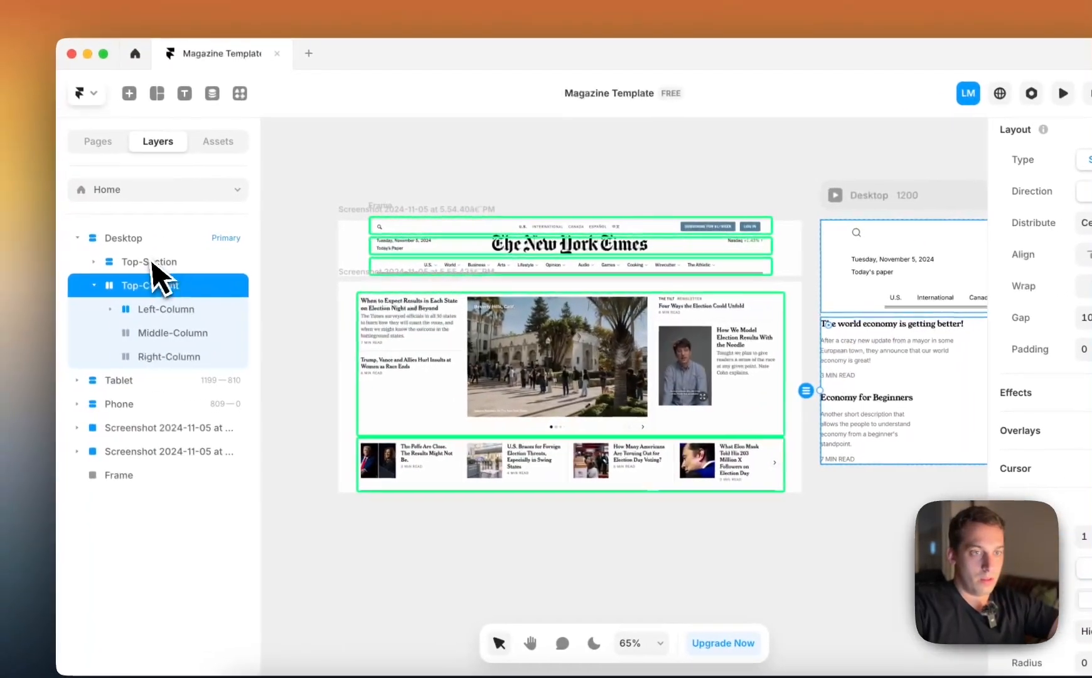
{"action": "left_click", "coordinate": [152, 263]}
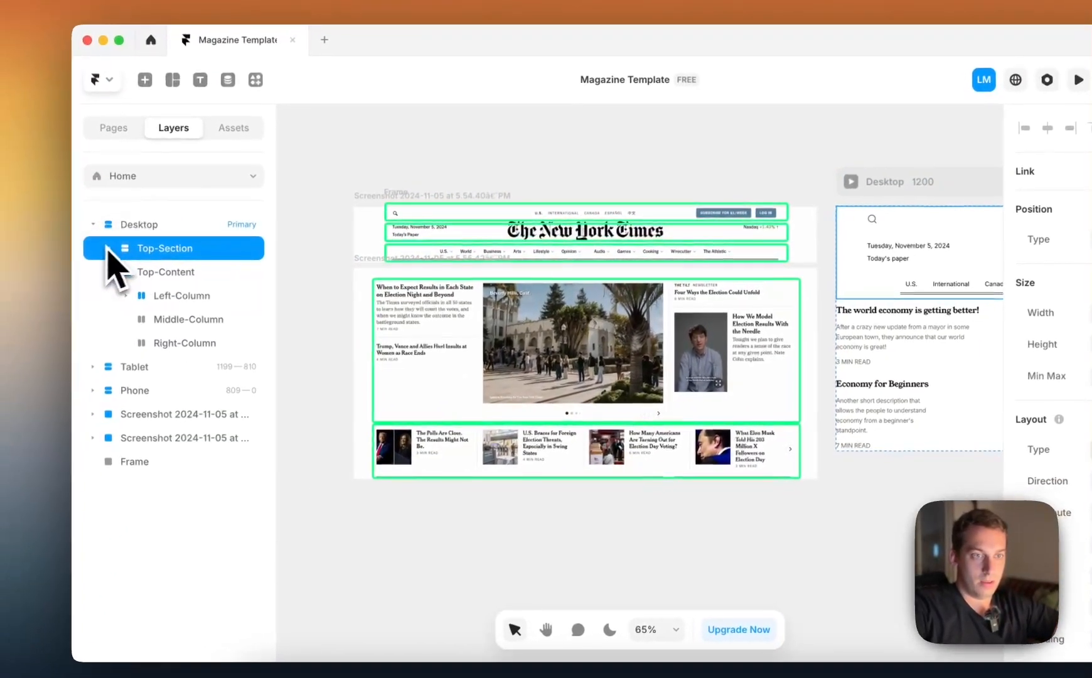
{"action": "left_click", "coordinate": [44, 277]}
{"action": "left_click", "coordinate": [179, 271]}
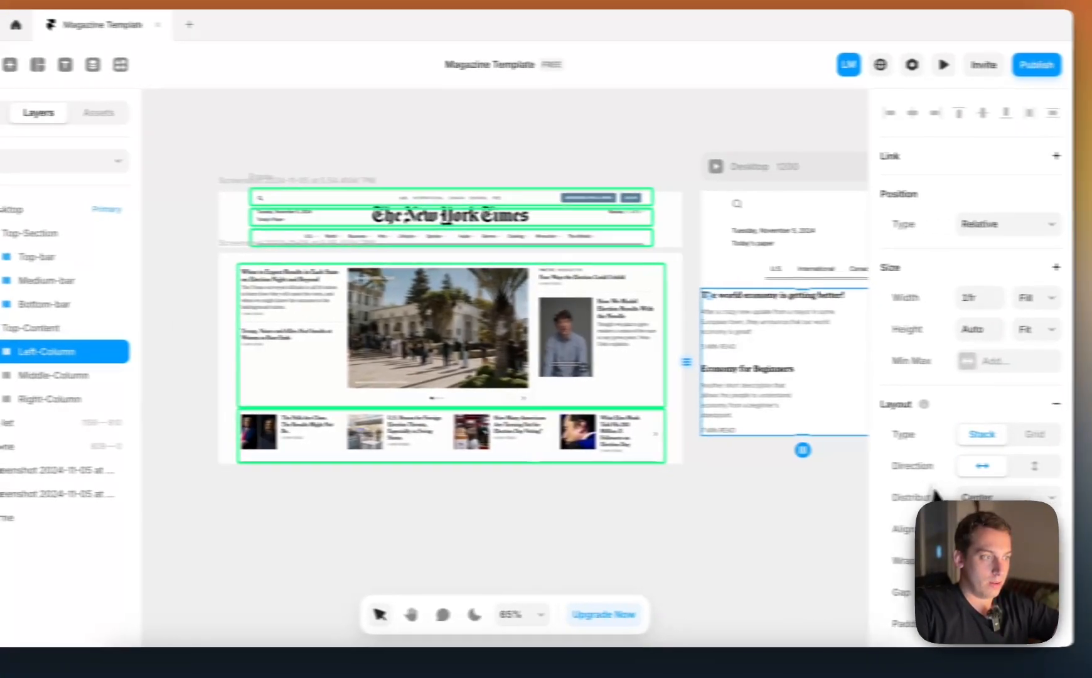
{"action": "scroll", "coordinate": [1071, 507], "scroll_direction": "down", "scroll_amount": 5}
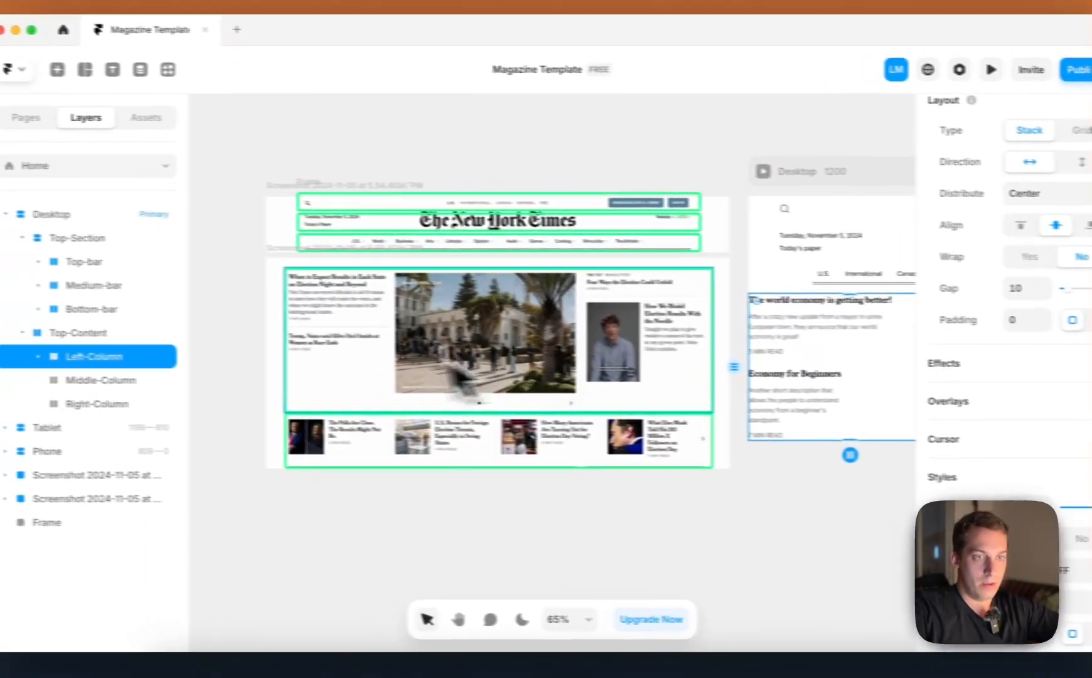
Set the left and right padding of Bottom-bar and Medium-bar in Top-Section to 0
{"action": "left_click", "coordinate": [116, 309]}
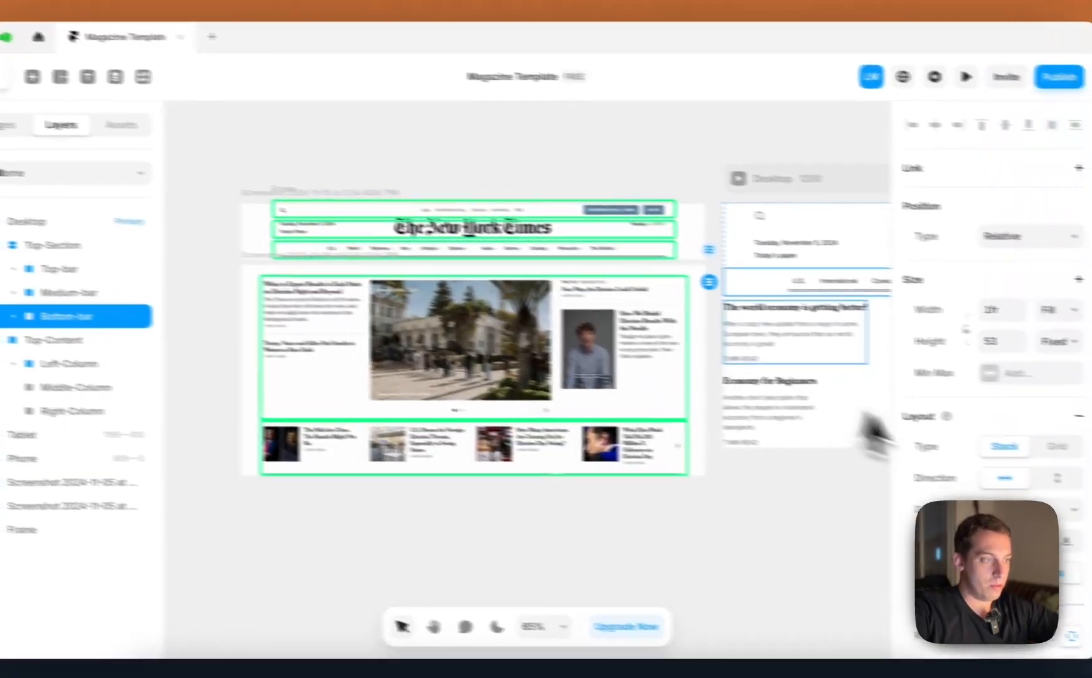
{"action": "scroll", "coordinate": [1030, 489], "scroll_direction": "down", "scroll_amount": 6}
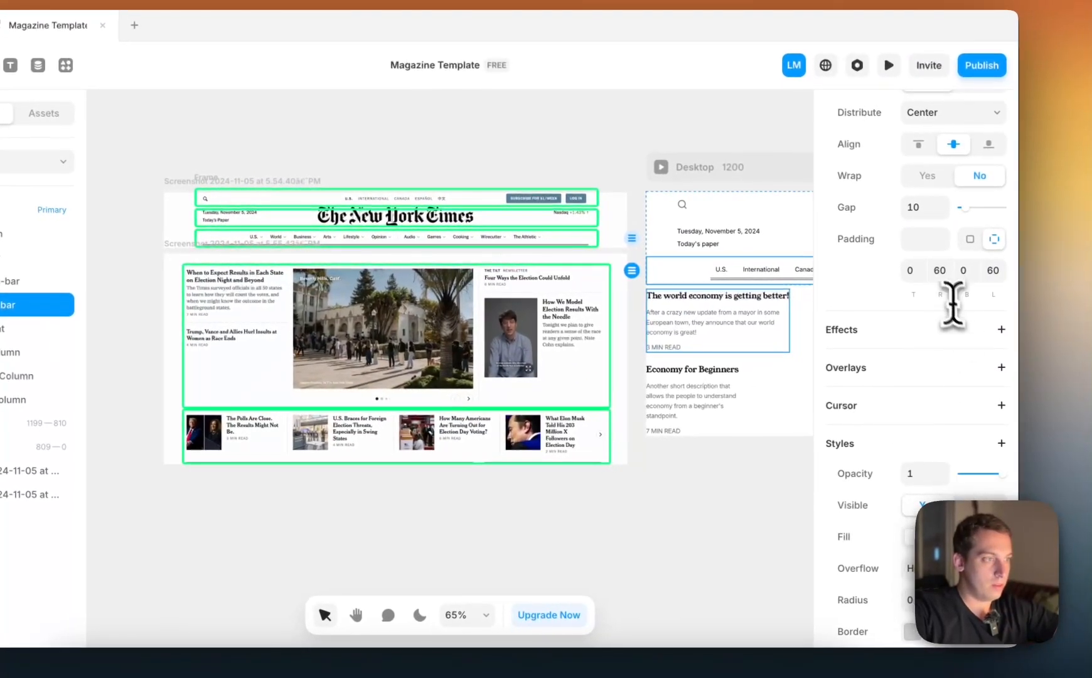
{"action": "left_click", "coordinate": [1011, 286]}
{"action": "left_click", "coordinate": [982, 275]}
{"action": "type", "text": "0"}
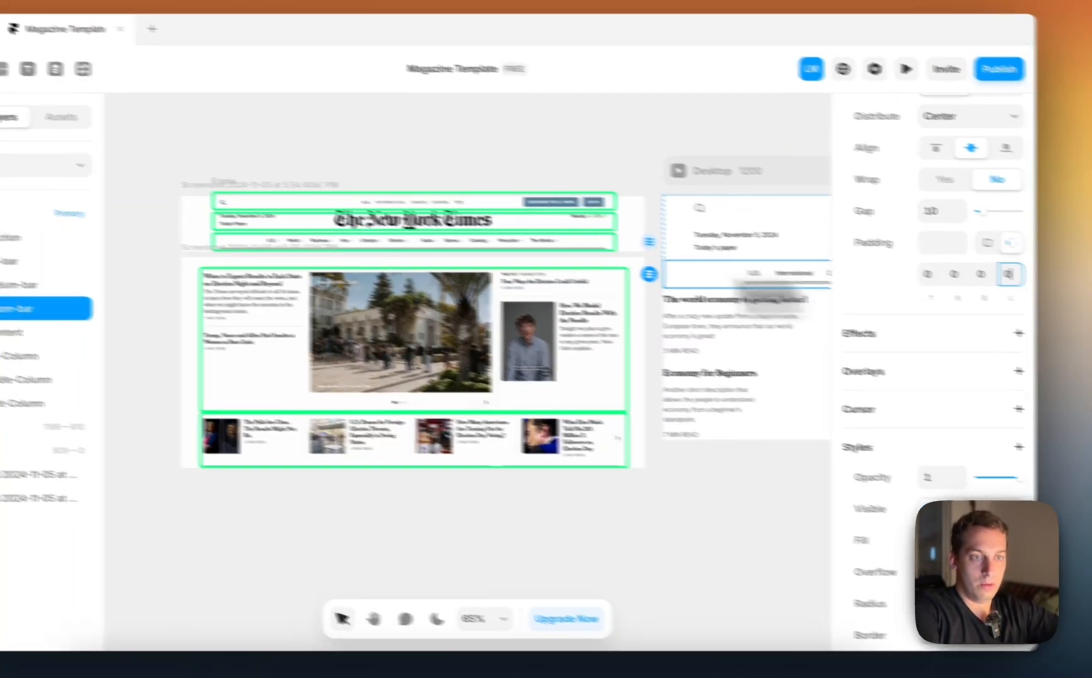
{"action": "left_click", "coordinate": [13, 281]}
{"action": "left_click", "coordinate": [941, 502]}
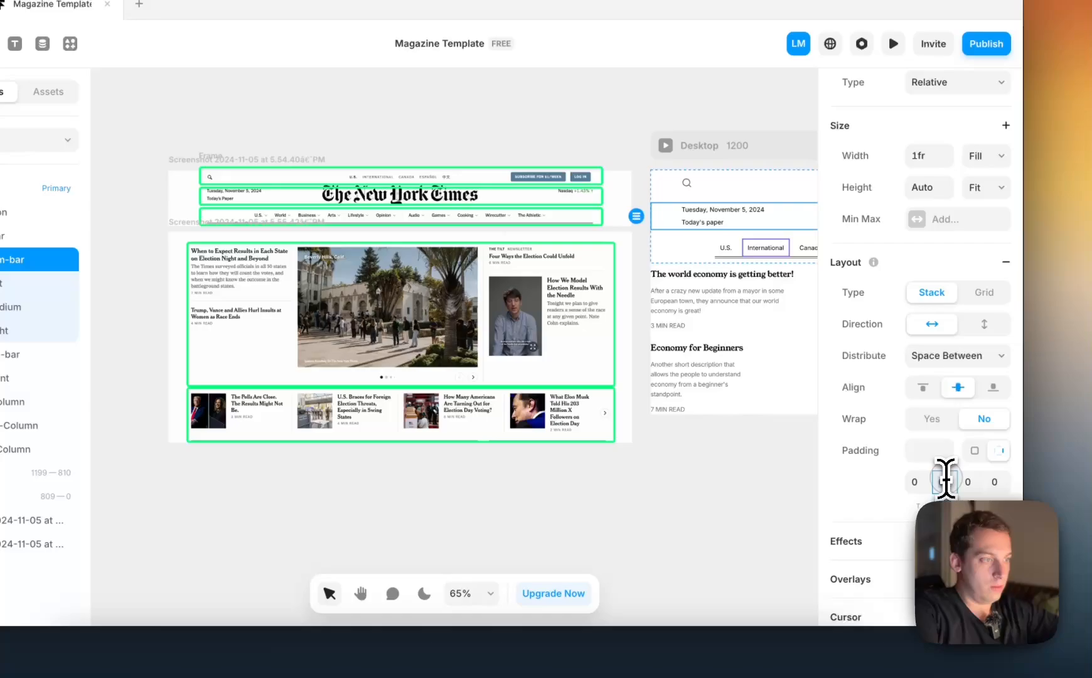
{"action": "type", "text": "0"}
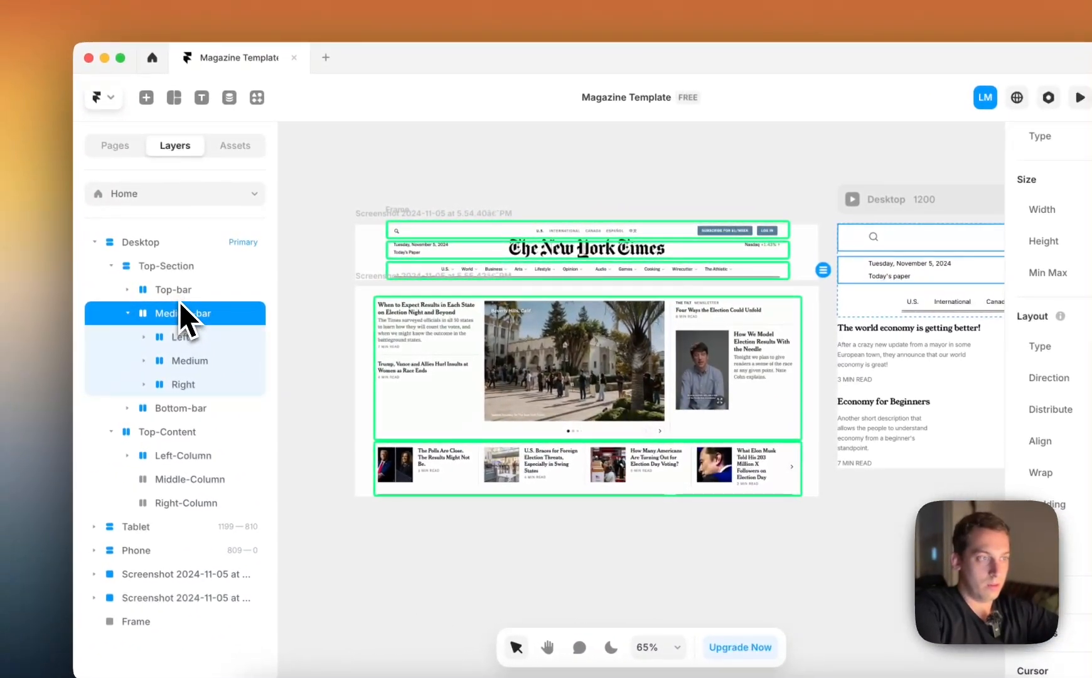
Set the side padding of Top-bar in Top-Section to 0
{"action": "left_click", "coordinate": [178, 293]}
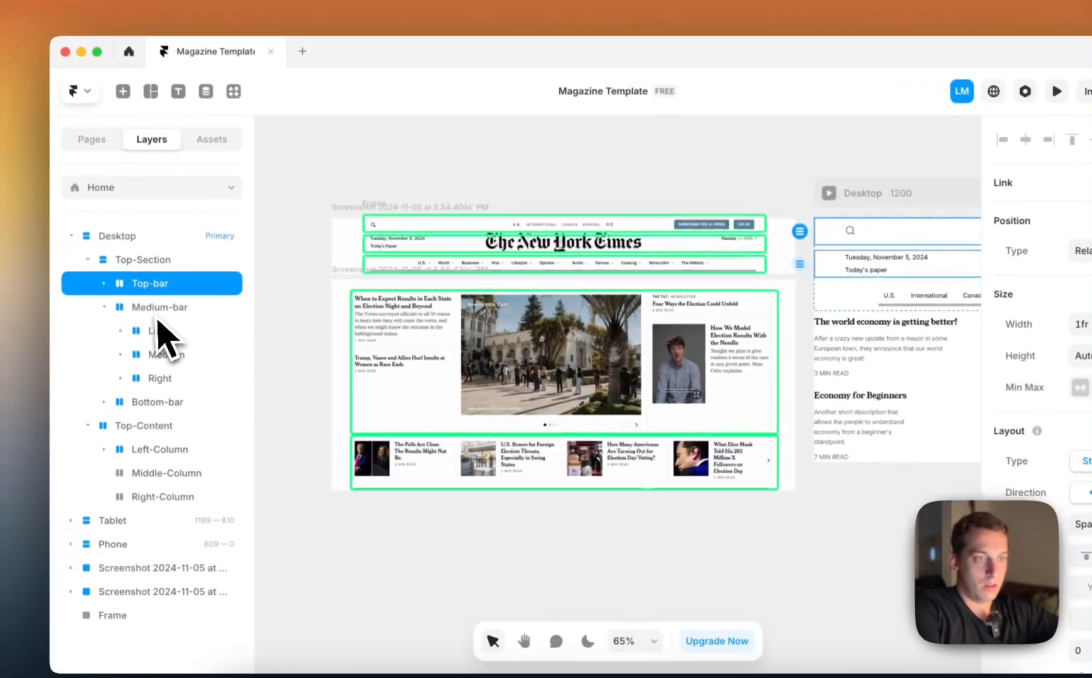
{"action": "left_click", "coordinate": [178, 317]}
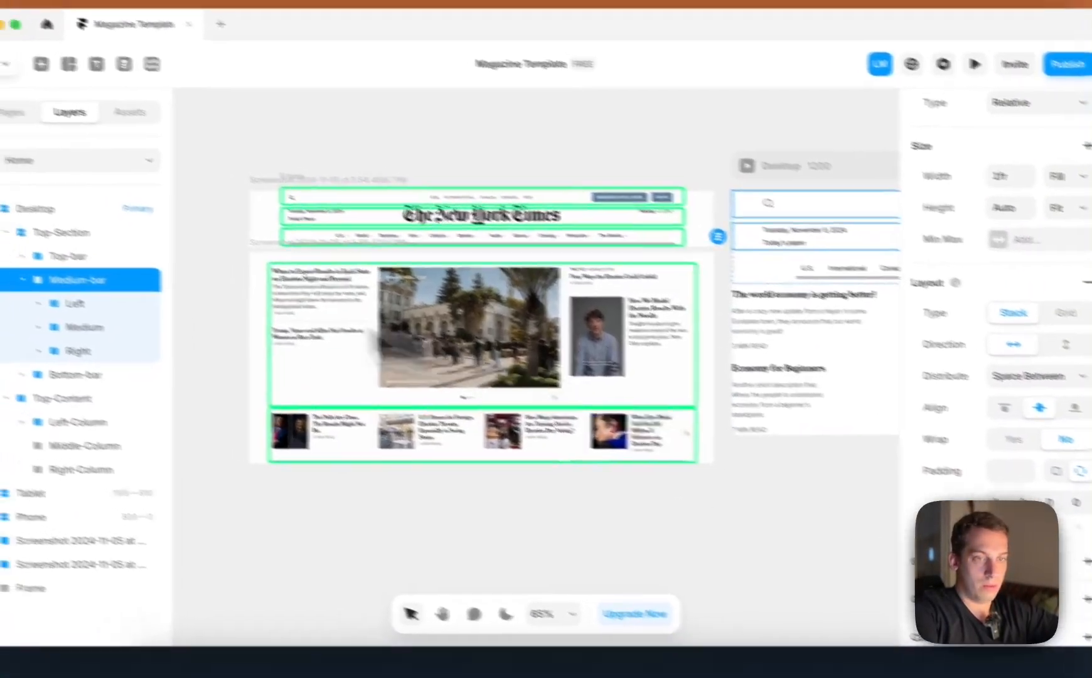
{"action": "left_click", "coordinate": [157, 280]}
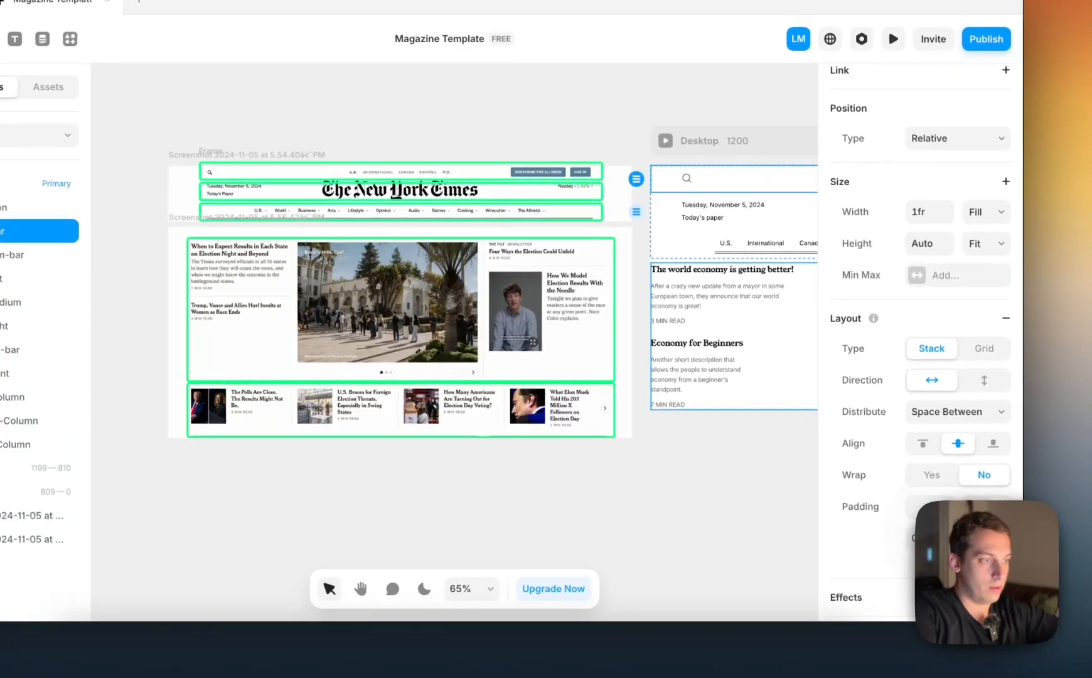
{"action": "type", "text": "0"}
{"action": "left_click", "coordinate": [743, 496]}
{"action": "scroll", "coordinate": [726, 496], "scroll_direction": "right", "scroll_amount": 2}
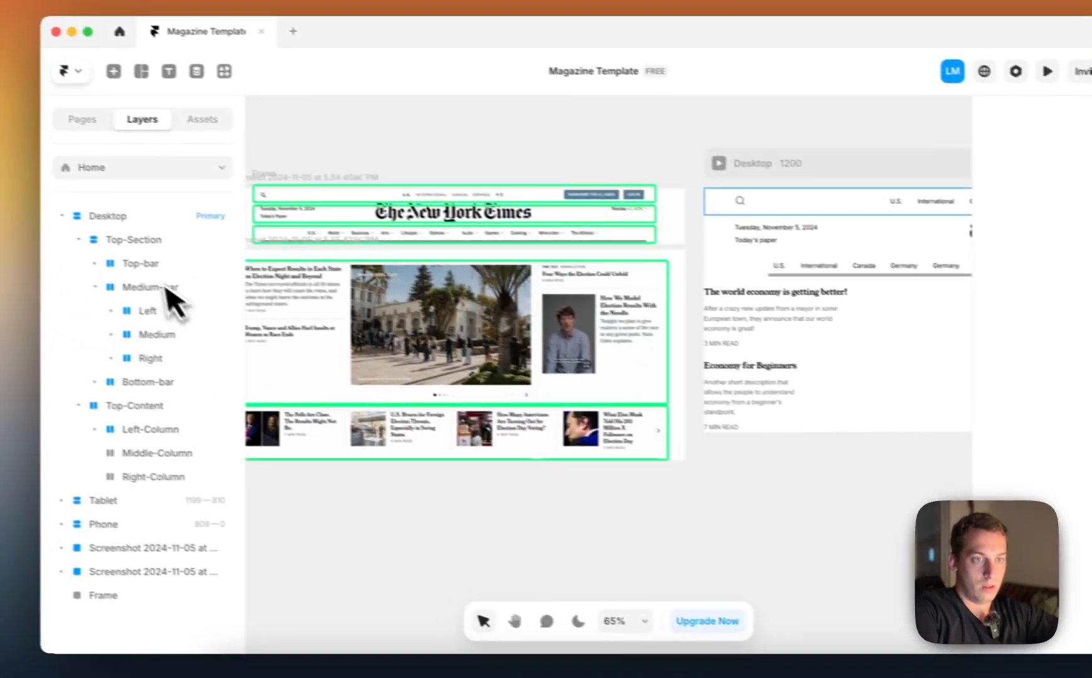
Examine the alignment and spacing of Top-Section, its bars and the Desktop frame
{"action": "left_click", "coordinate": [144, 272]}
{"action": "left_click", "coordinate": [128, 271]}
{"action": "left_click", "coordinate": [169, 295]}
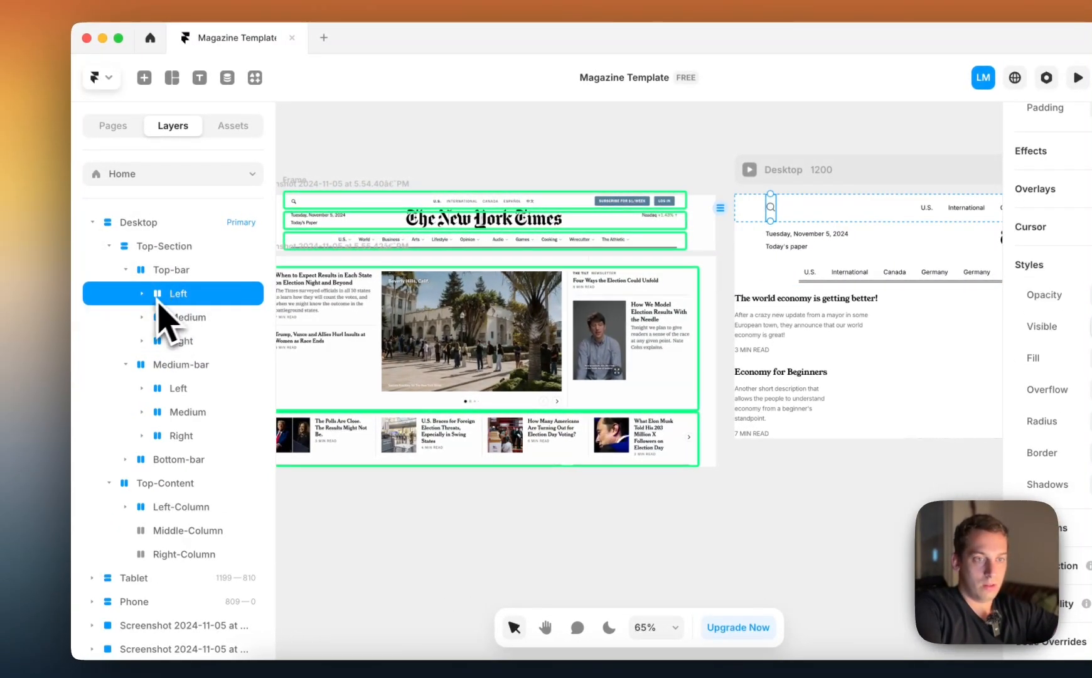
{"action": "left_click", "coordinate": [157, 276]}
{"action": "left_click", "coordinate": [166, 247]}
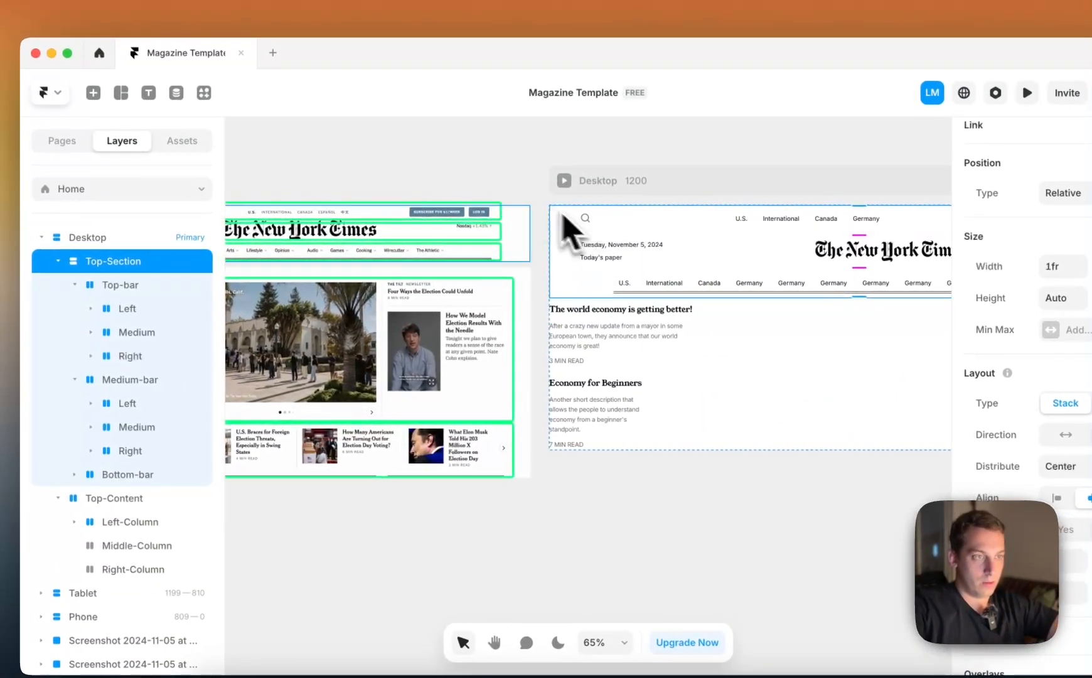
{"action": "left_click", "coordinate": [525, 191]}
{"action": "left_click", "coordinate": [597, 180]}
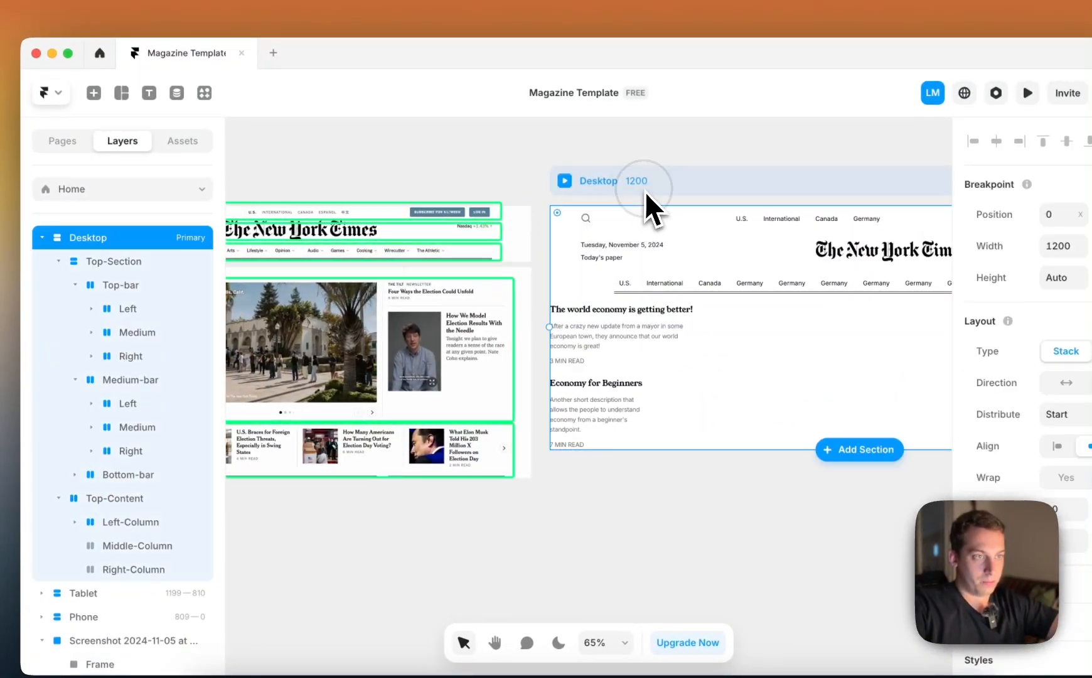
{"action": "left_click", "coordinate": [579, 261]}
{"action": "left_click", "coordinate": [576, 265]}
{"action": "left_click", "coordinate": [571, 276]}
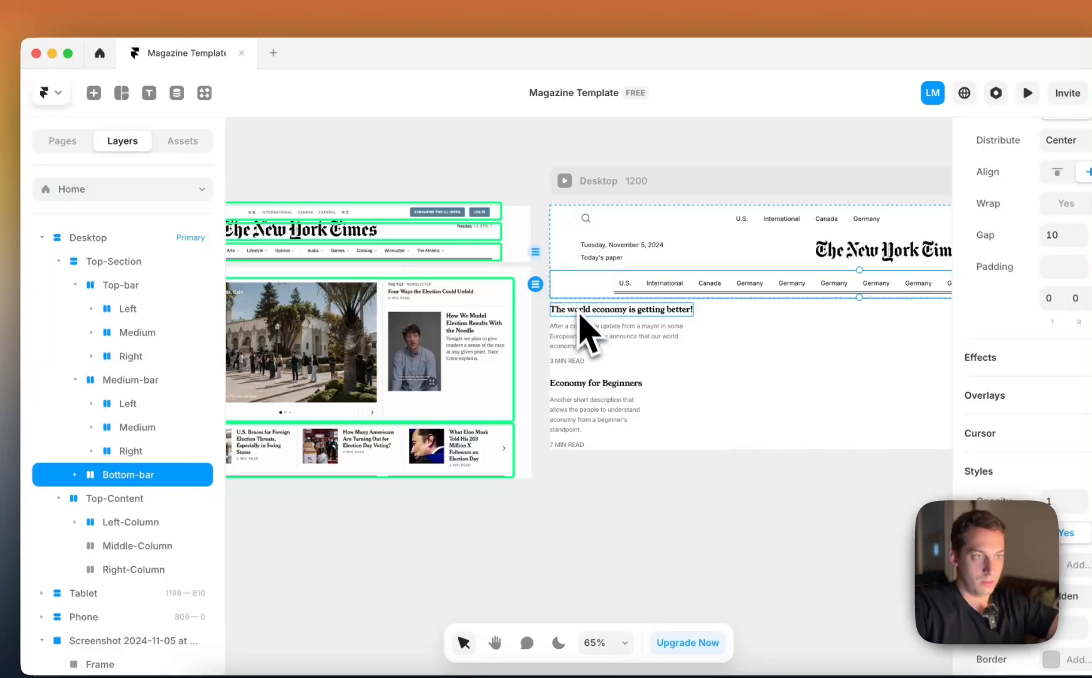
{"action": "left_click", "coordinate": [675, 369]}
Collapse Top-Section and try giving Top-Content individual side padding with 60 on the right
{"action": "left_click", "coordinate": [166, 523]}
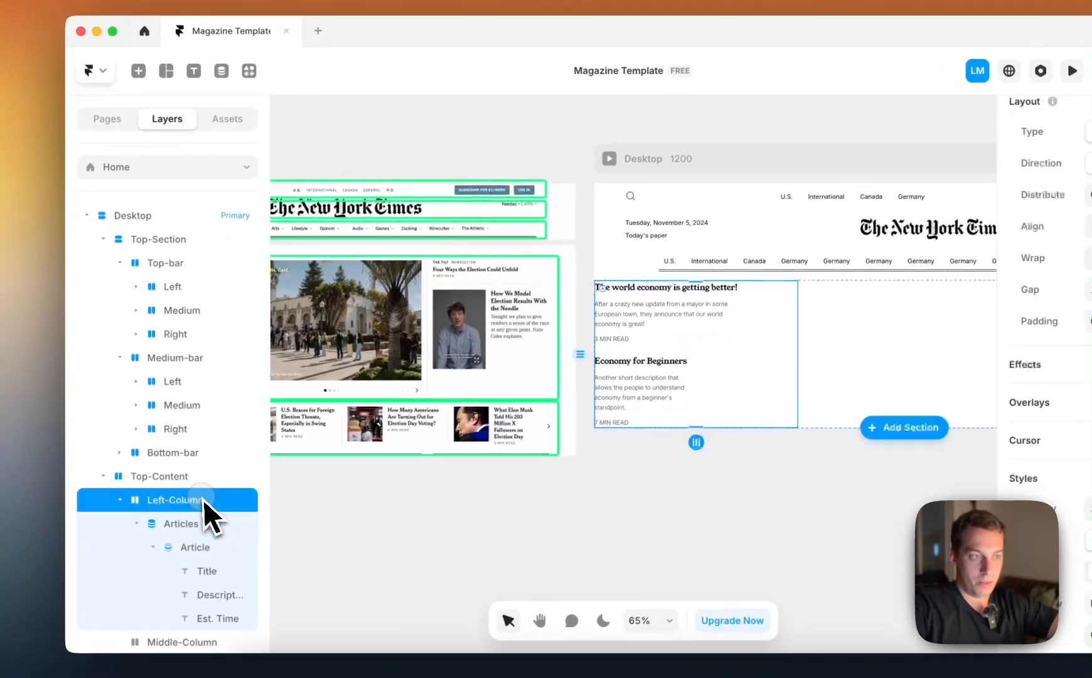
{"action": "left_click", "coordinate": [148, 475]}
{"action": "left_click", "coordinate": [199, 473]}
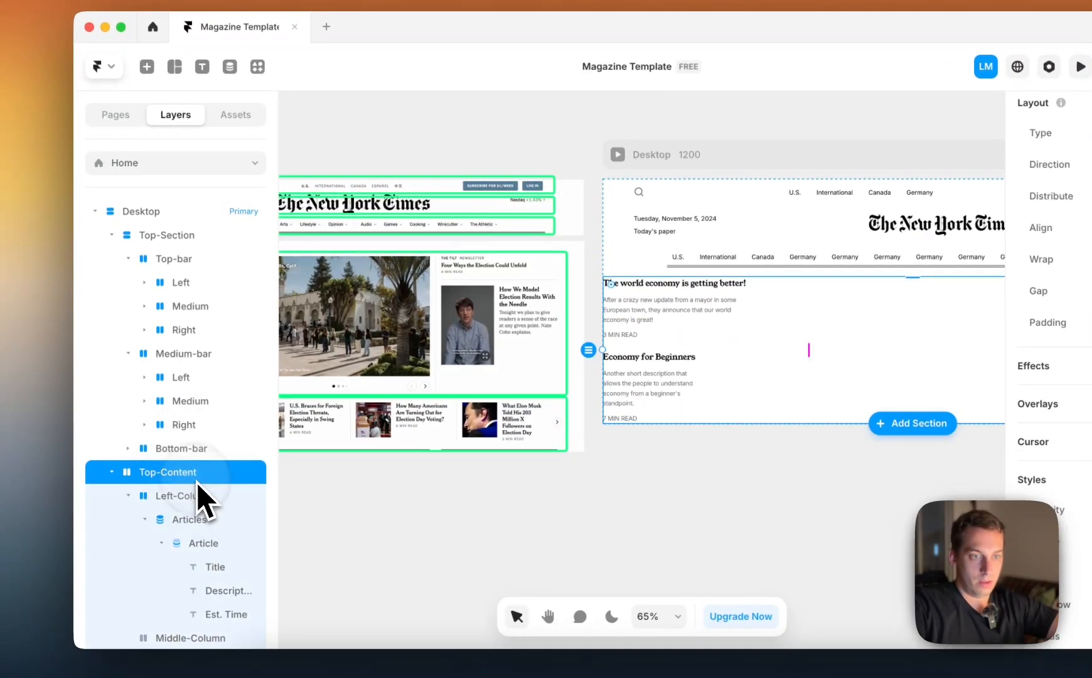
{"action": "left_click", "coordinate": [113, 234]}
{"action": "left_click", "coordinate": [133, 235]}
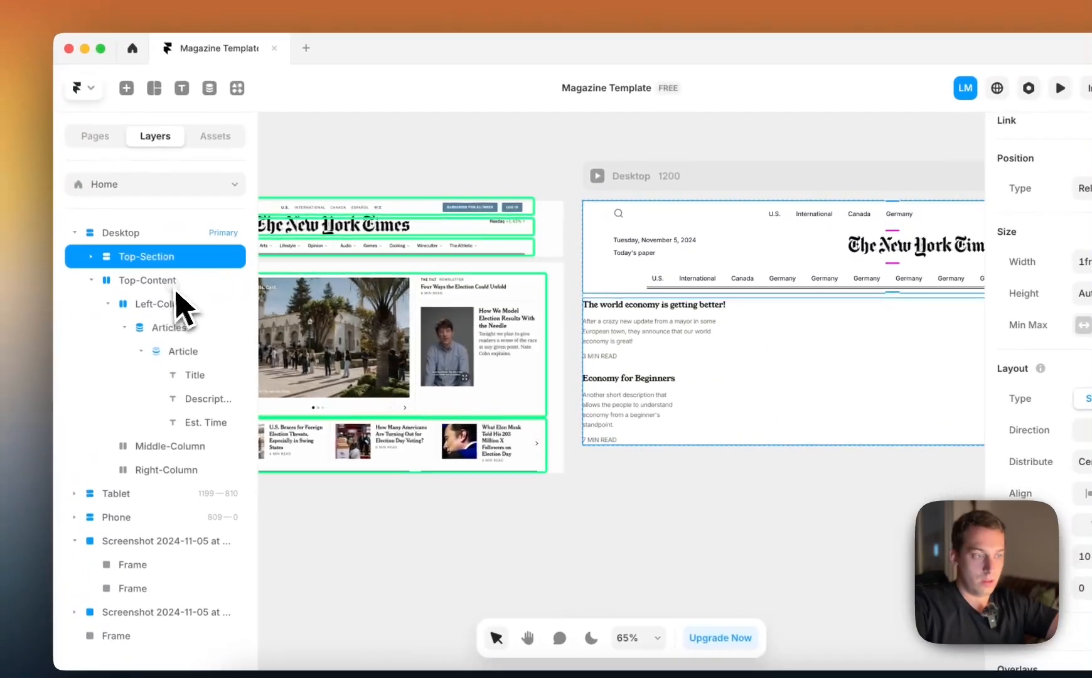
{"action": "left_click", "coordinate": [148, 280]}
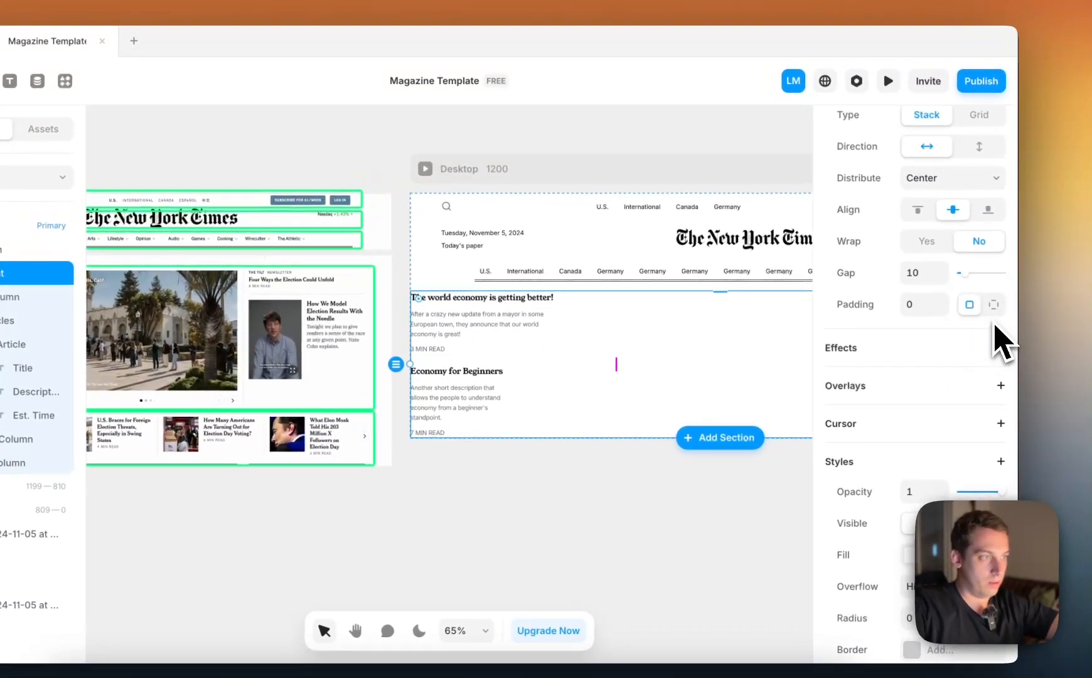
{"action": "left_click", "coordinate": [994, 305]}
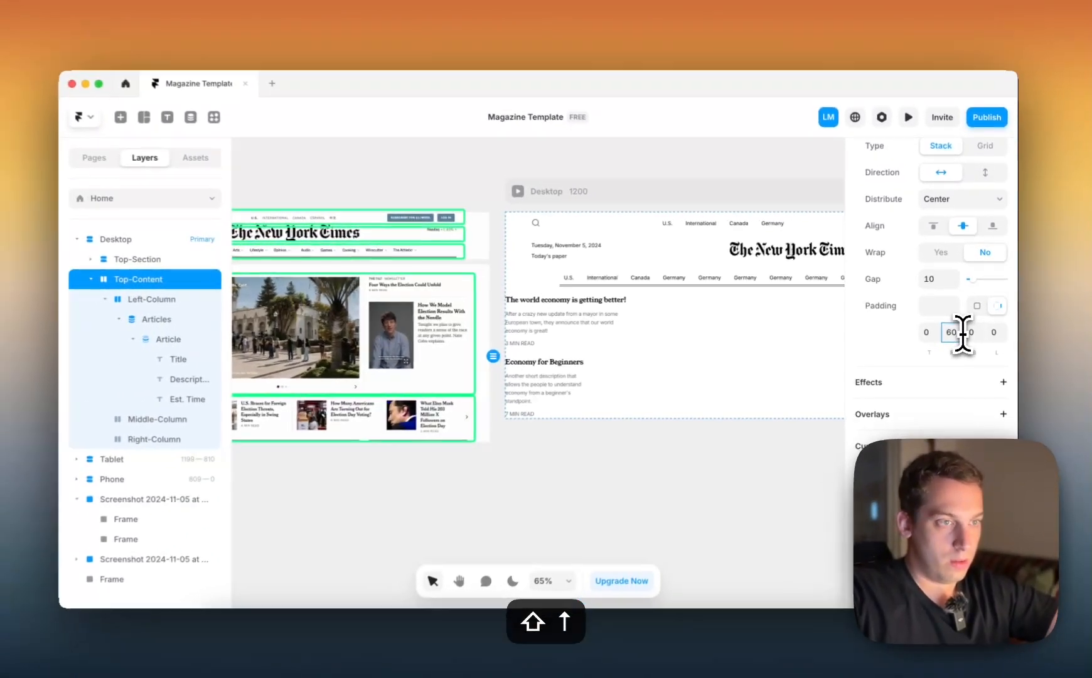
Undo the padding changes on Top-Content and the Top-Section bars, and the Title's change to Young Serif
{"action": "key", "text": "super+z"}
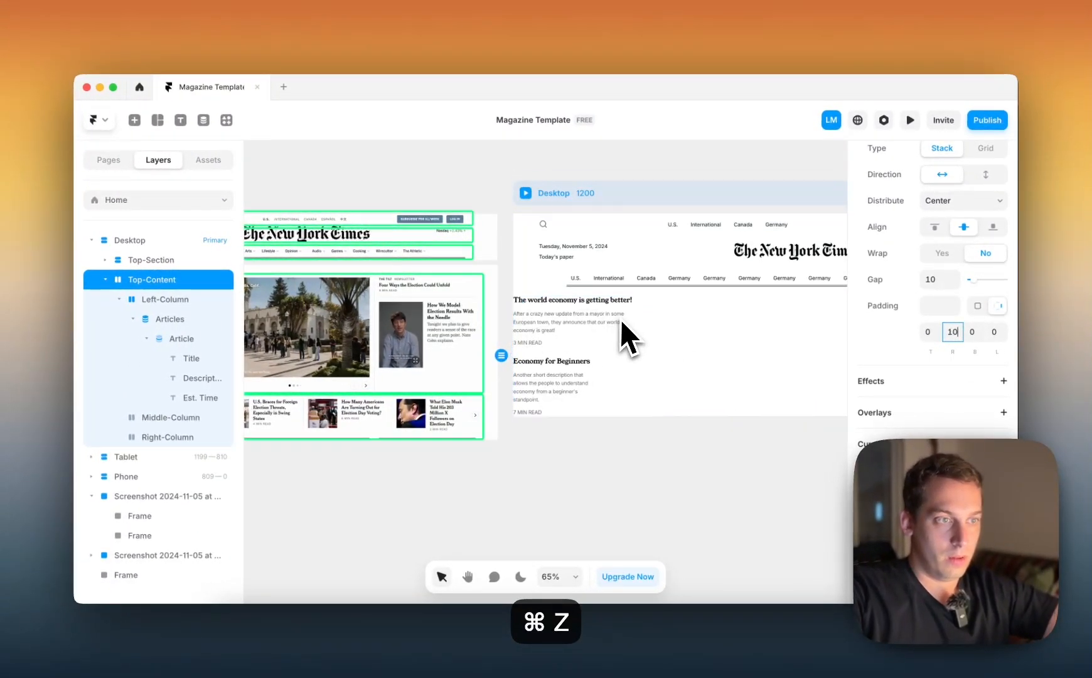
{"action": "key", "text": "super+z"}
{"action": "key", "text": "super+z"}
{"action": "key", "text": "super+z"}
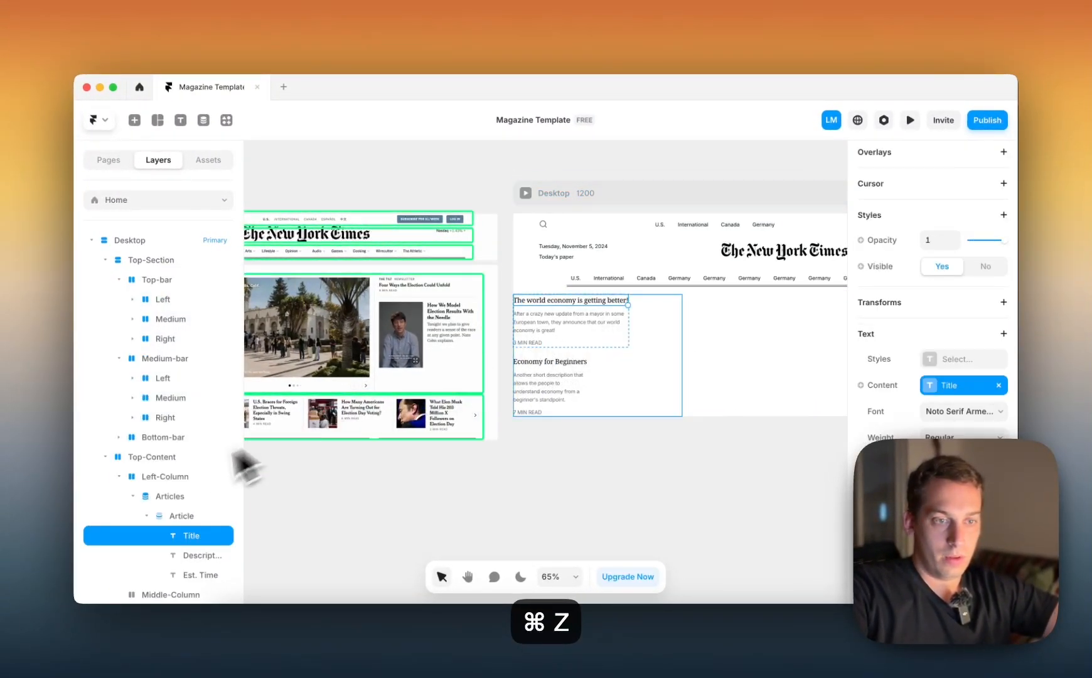
Give Left-Column individual side padding with 60 on the left and compare it with the reference layout
{"action": "left_click", "coordinate": [148, 478]}
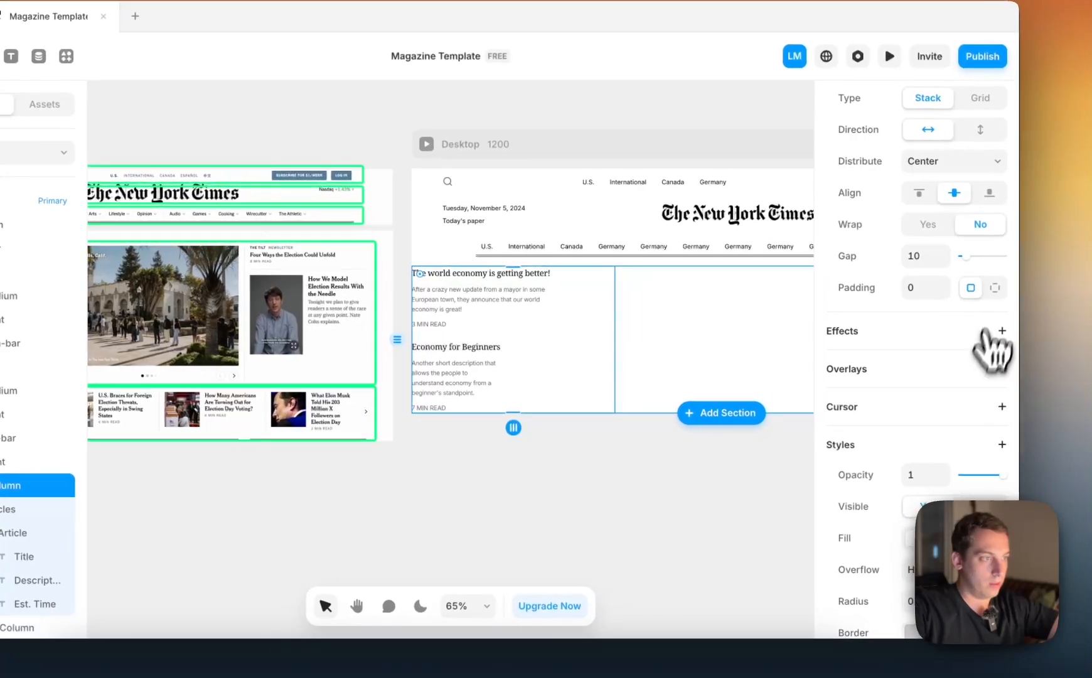
{"action": "left_click", "coordinate": [995, 287]}
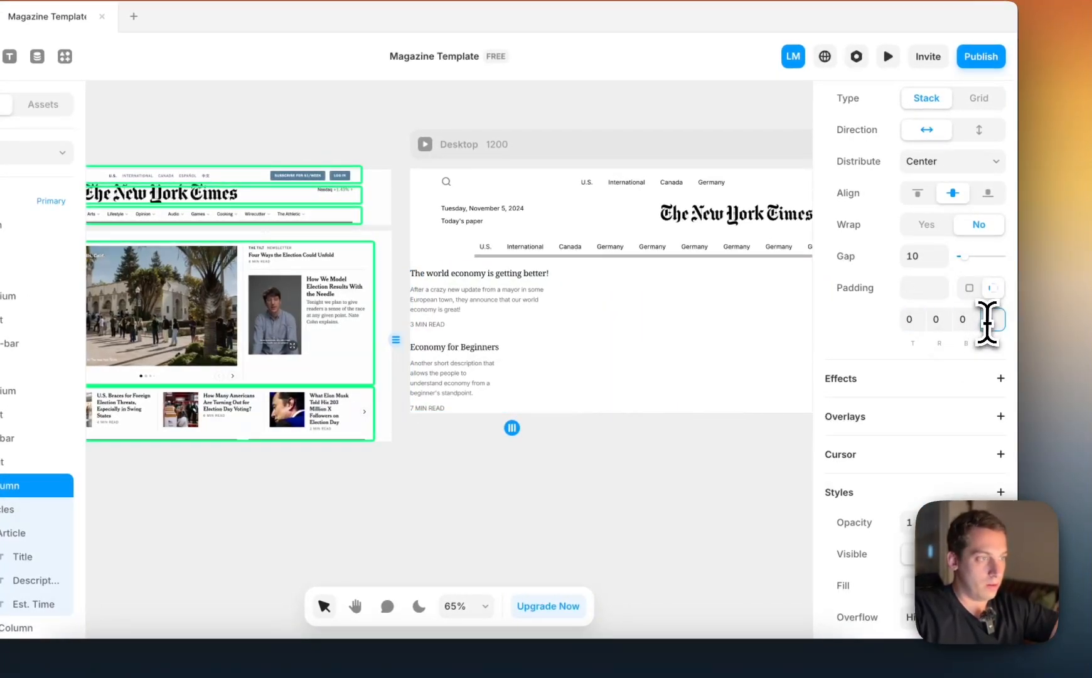
{"action": "key", "text": "shift+Up"}
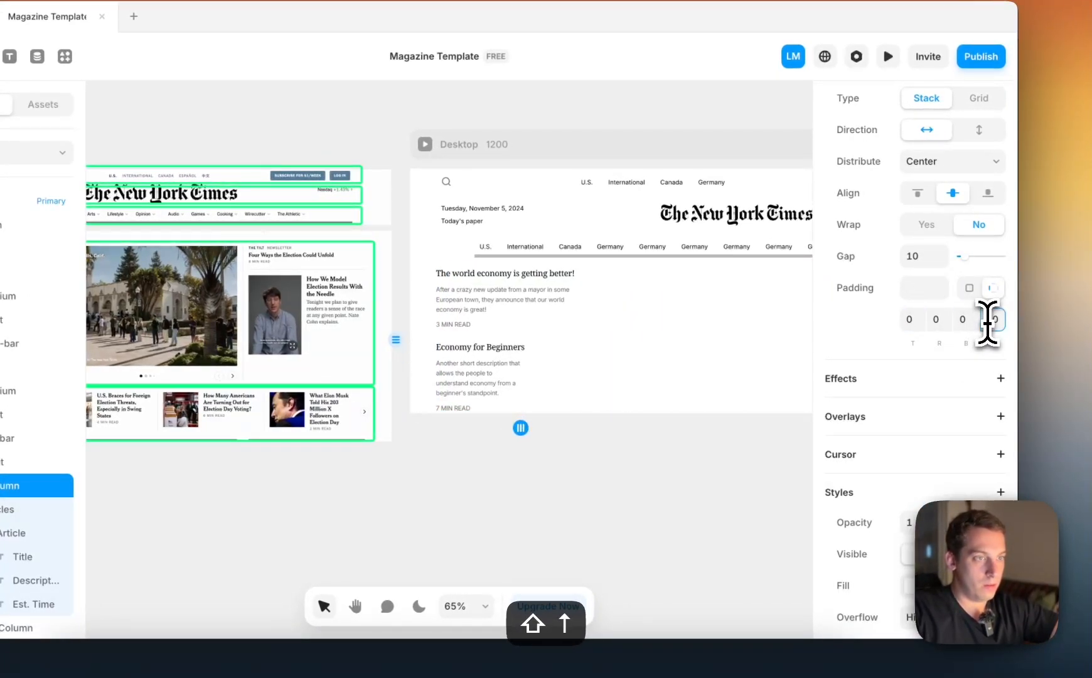
{"action": "key", "text": "shift+Up"}
{"action": "scroll", "coordinate": [747, 362], "scroll_direction": "right", "scroll_amount": 2}
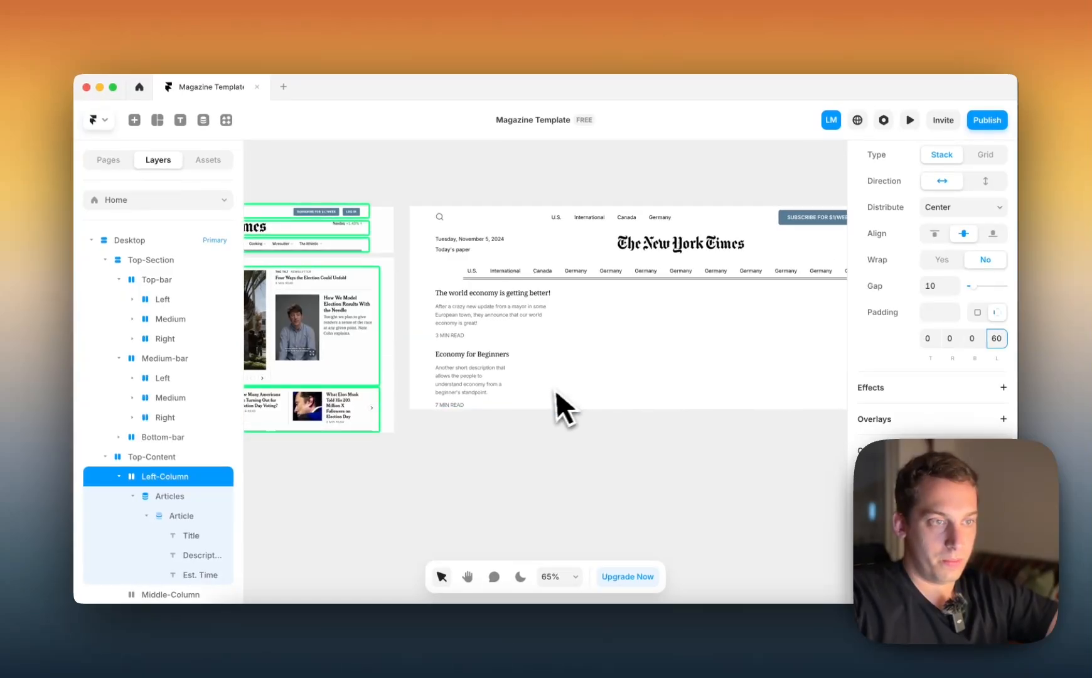
{"action": "scroll", "coordinate": [550, 393], "scroll_direction": "left", "scroll_amount": 2}
{"action": "scroll", "coordinate": [624, 411], "scroll_direction": "left", "scroll_amount": 4}
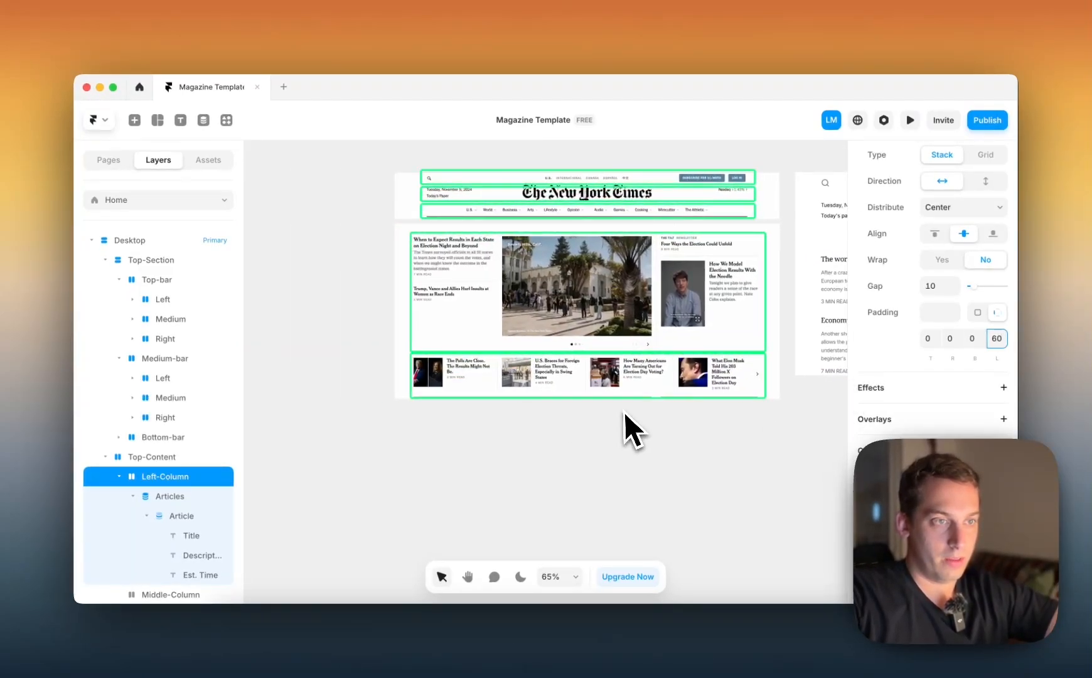
{"action": "scroll", "coordinate": [623, 413], "scroll_direction": "right", "scroll_amount": 5}
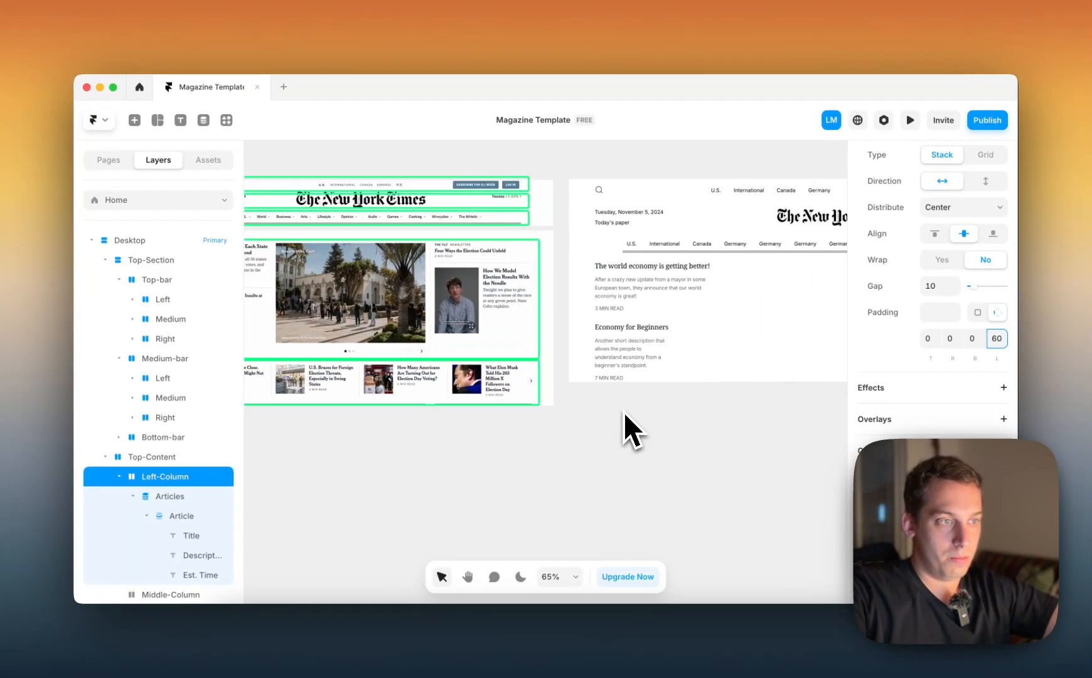
{"action": "scroll", "coordinate": [625, 413], "scroll_direction": "down", "scroll_amount": 3}
{"action": "left_click", "coordinate": [698, 359]}
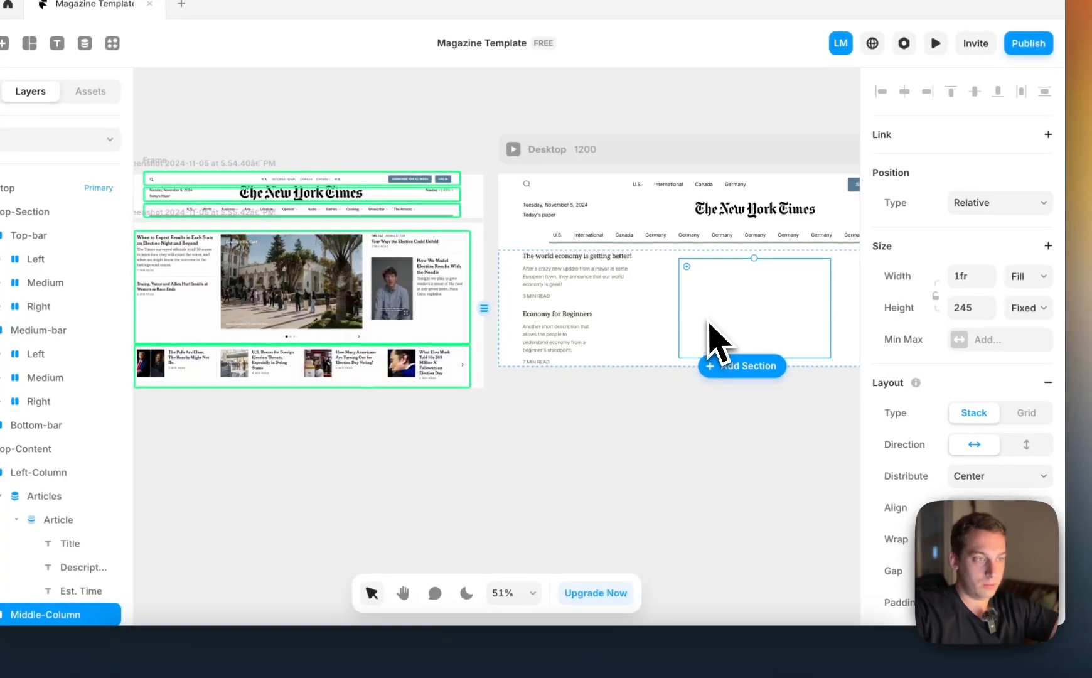
{"action": "left_click", "coordinate": [563, 429]}
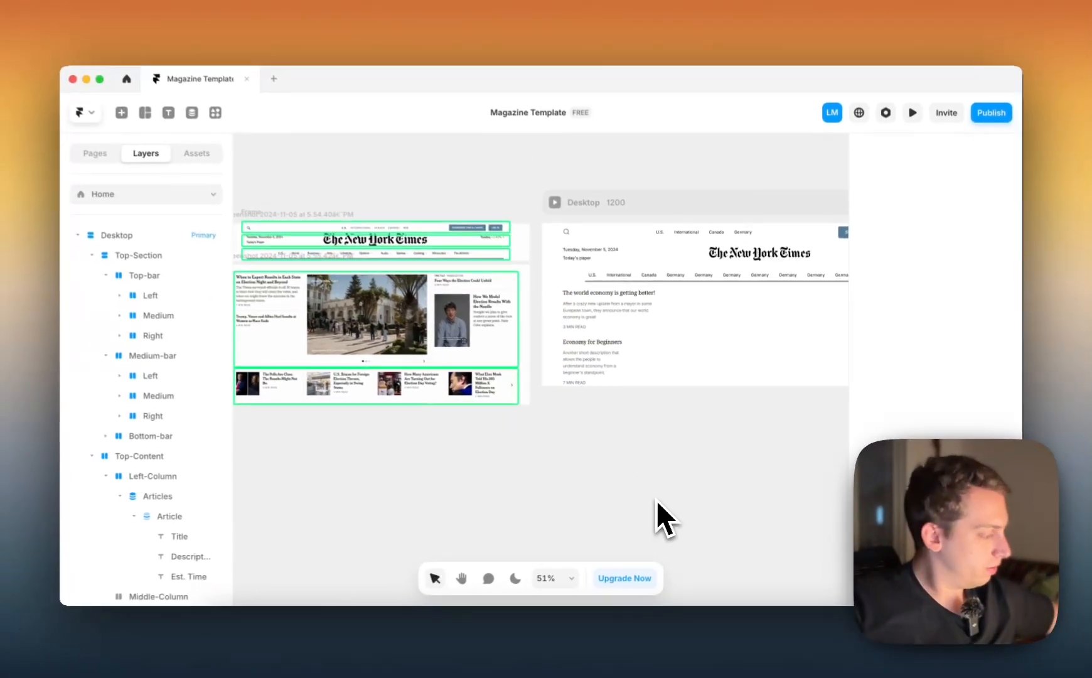
Try Bold on the article Title in the Articles list, settling on the Semibold weight
{"action": "scroll", "coordinate": [543, 260], "scroll_direction": "up", "scroll_amount": 5}
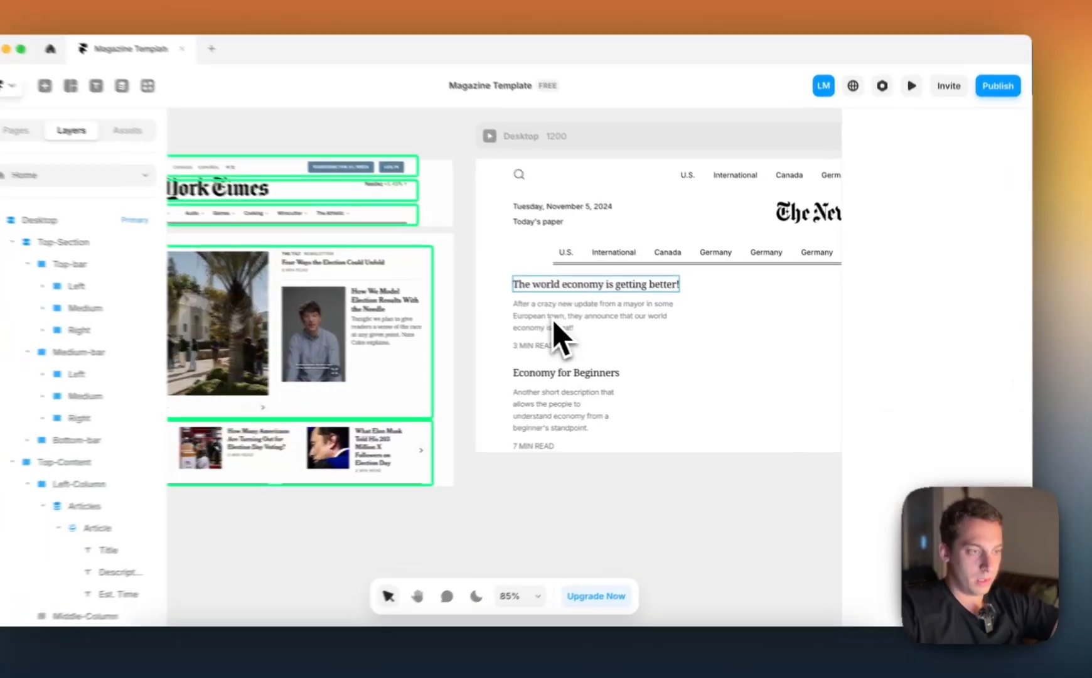
{"action": "left_click", "coordinate": [544, 258]}
{"action": "left_click", "coordinate": [511, 370]}
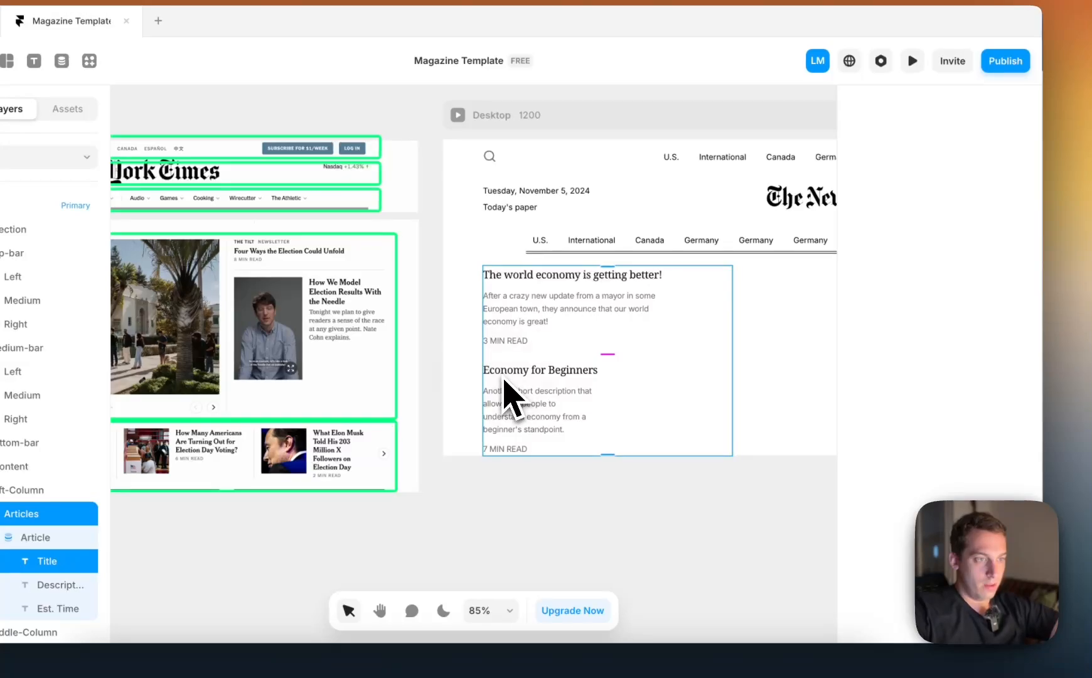
{"action": "left_click", "coordinate": [468, 375]}
{"action": "left_click", "coordinate": [565, 276]}
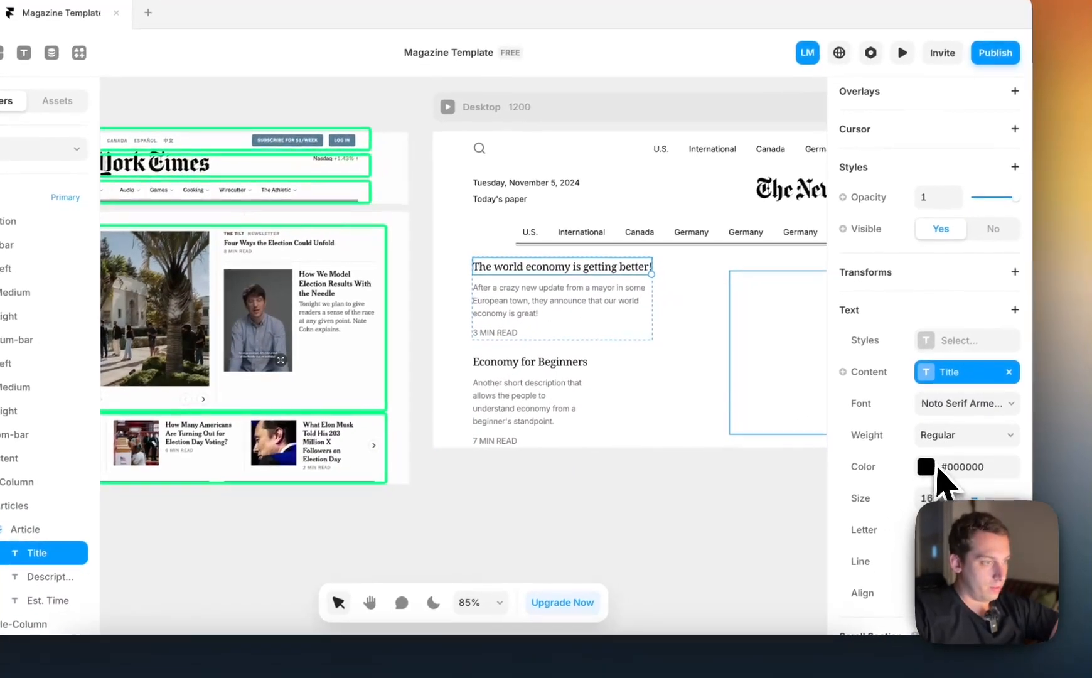
{"action": "left_click", "coordinate": [961, 433]}
{"action": "left_click", "coordinate": [942, 485]}
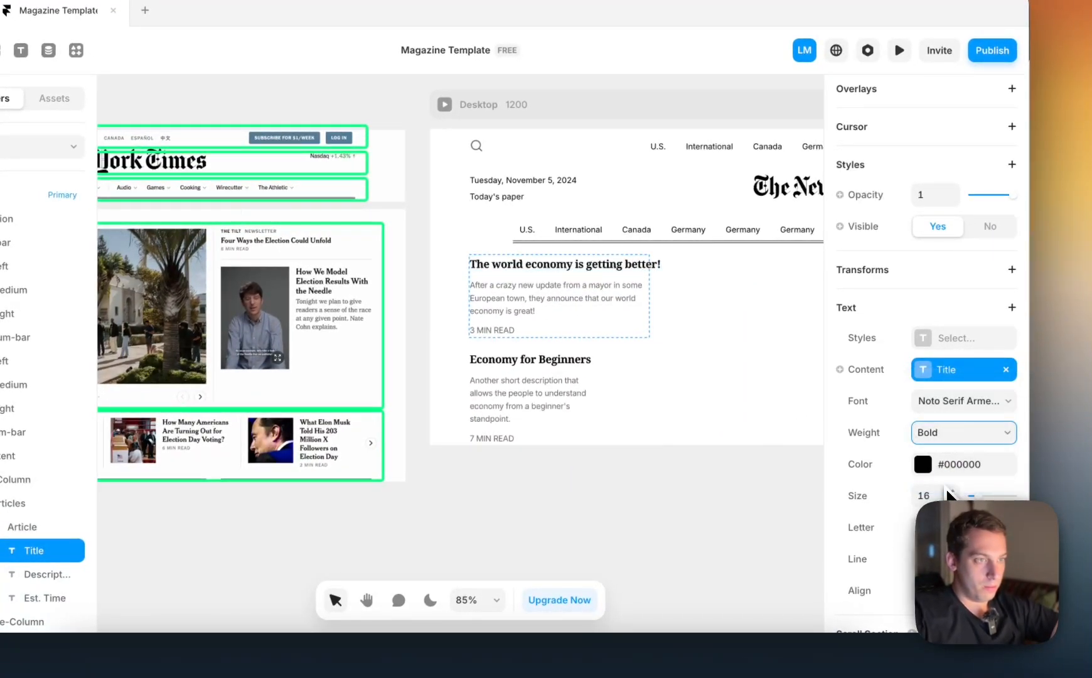
{"action": "left_click", "coordinate": [940, 439]}
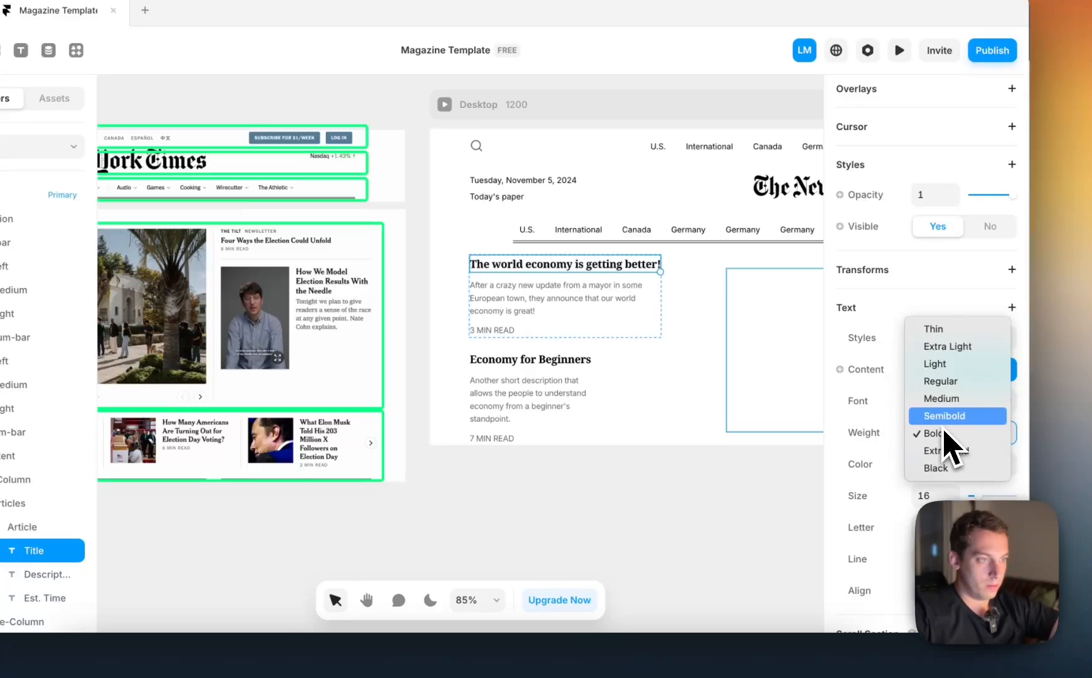
{"action": "left_click", "coordinate": [945, 418]}
Reduce the article Title's font size to 14
{"action": "scroll", "coordinate": [682, 348], "scroll_direction": "left", "scroll_amount": 5}
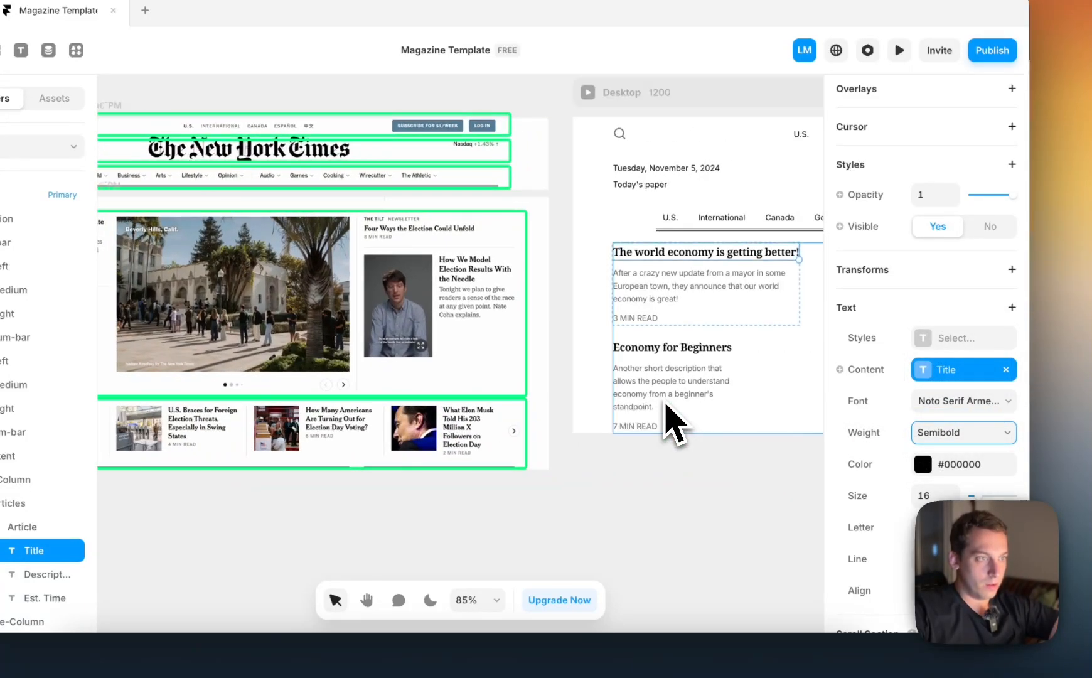
{"action": "key", "text": "Down"}
{"action": "key", "text": "Down"}
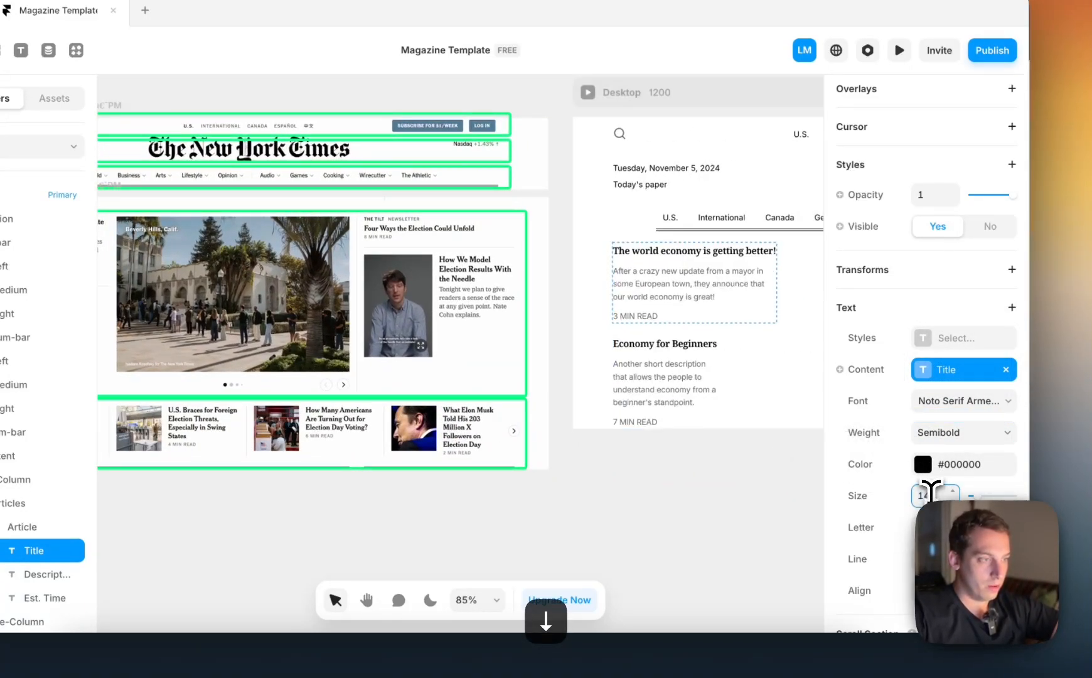
{"action": "left_click", "coordinate": [689, 524]}
{"action": "scroll", "coordinate": [675, 534], "scroll_direction": "right", "scroll_amount": 10}
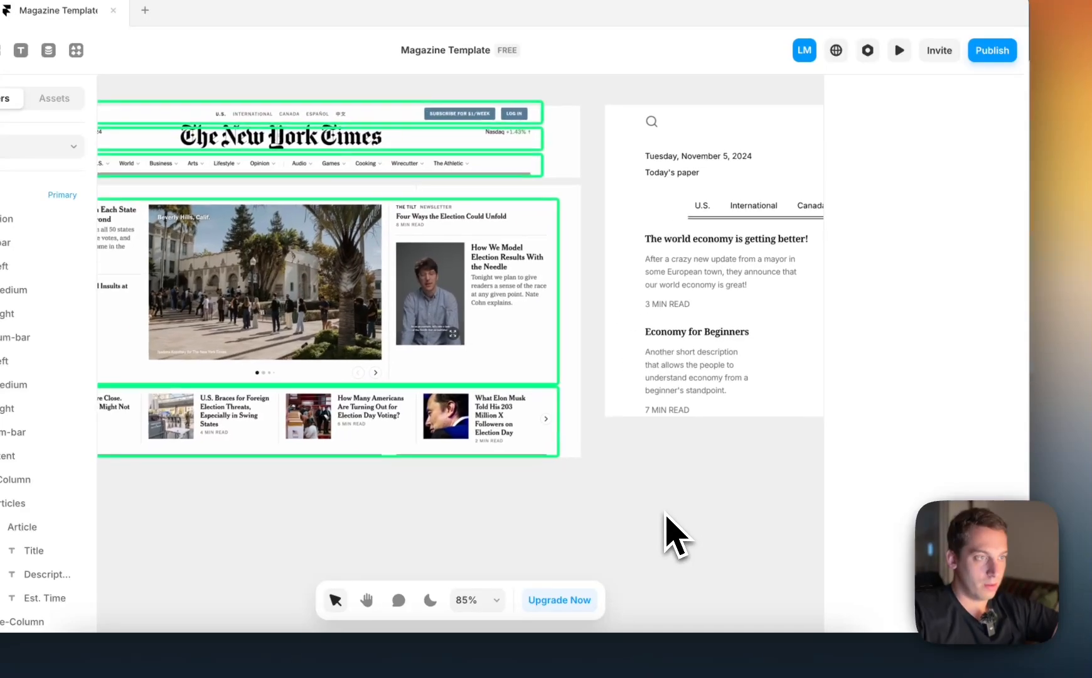
{"action": "scroll", "coordinate": [666, 531], "scroll_direction": "down", "scroll_amount": 3}
Switch Top-Content to individual side padding and set its top padding to 20
{"action": "left_click", "coordinate": [578, 357]}
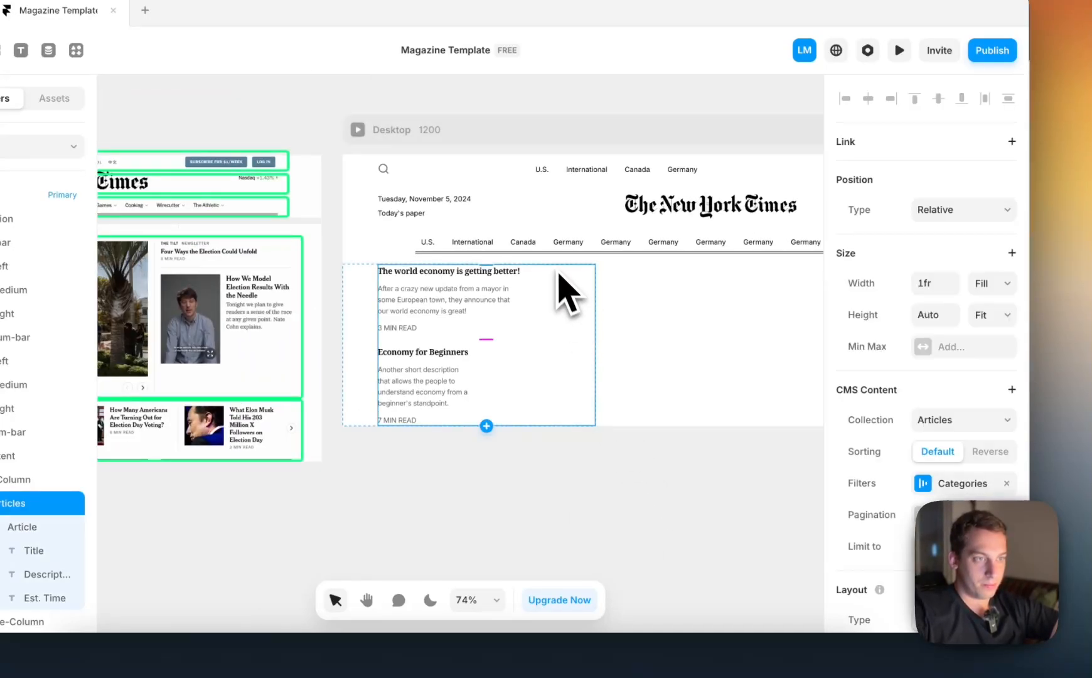
{"action": "left_click", "coordinate": [16, 458]}
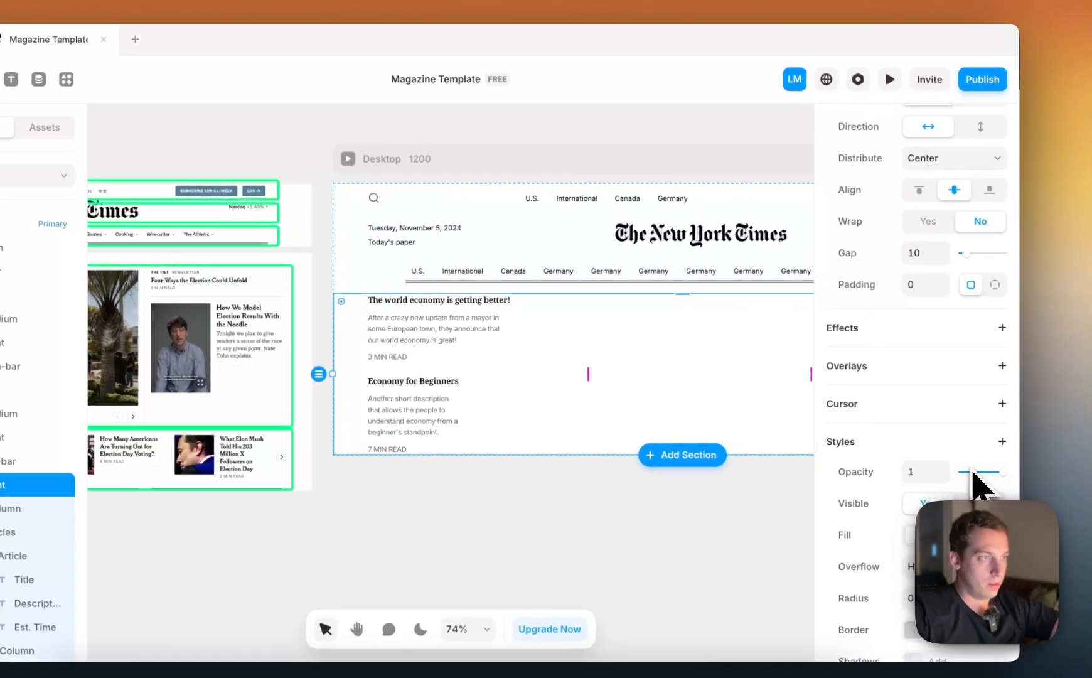
{"action": "left_click", "coordinate": [993, 284]}
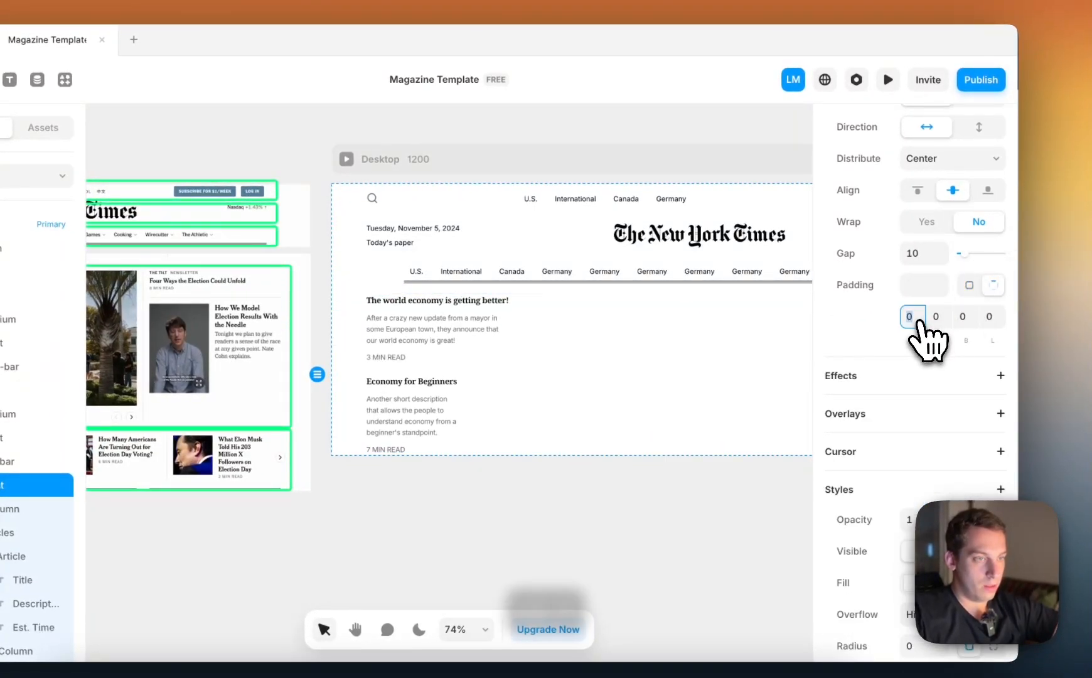
{"action": "key", "text": "shift+Up"}
{"action": "key", "text": "shift+Up"}
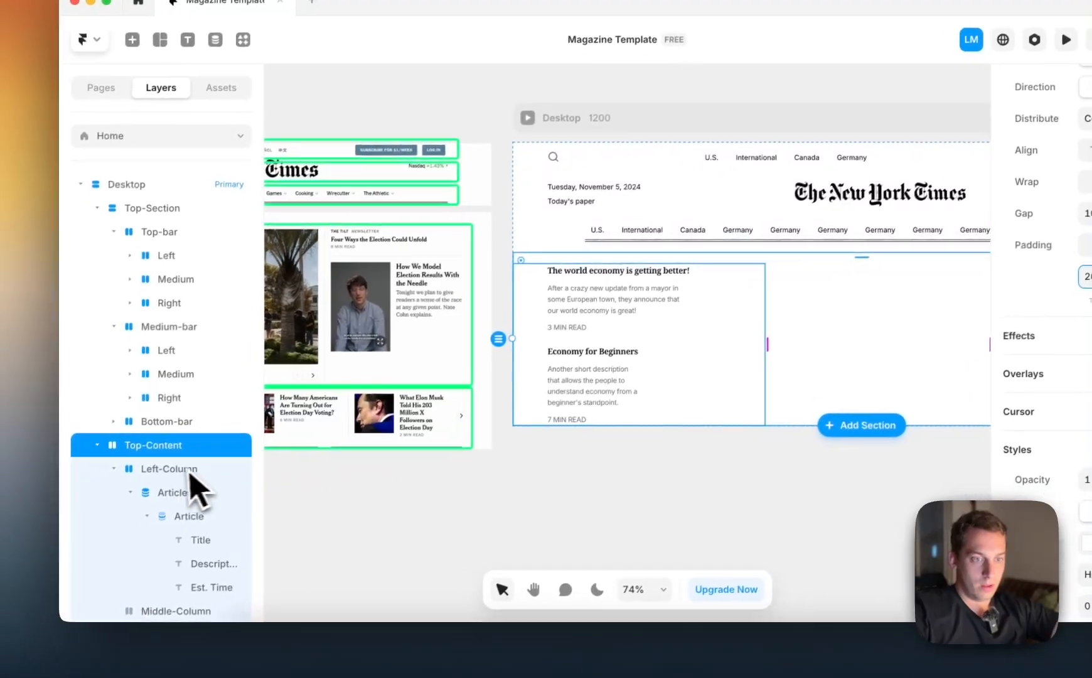
Set Left-Column's left padding to 0
{"action": "left_click", "coordinate": [128, 468]}
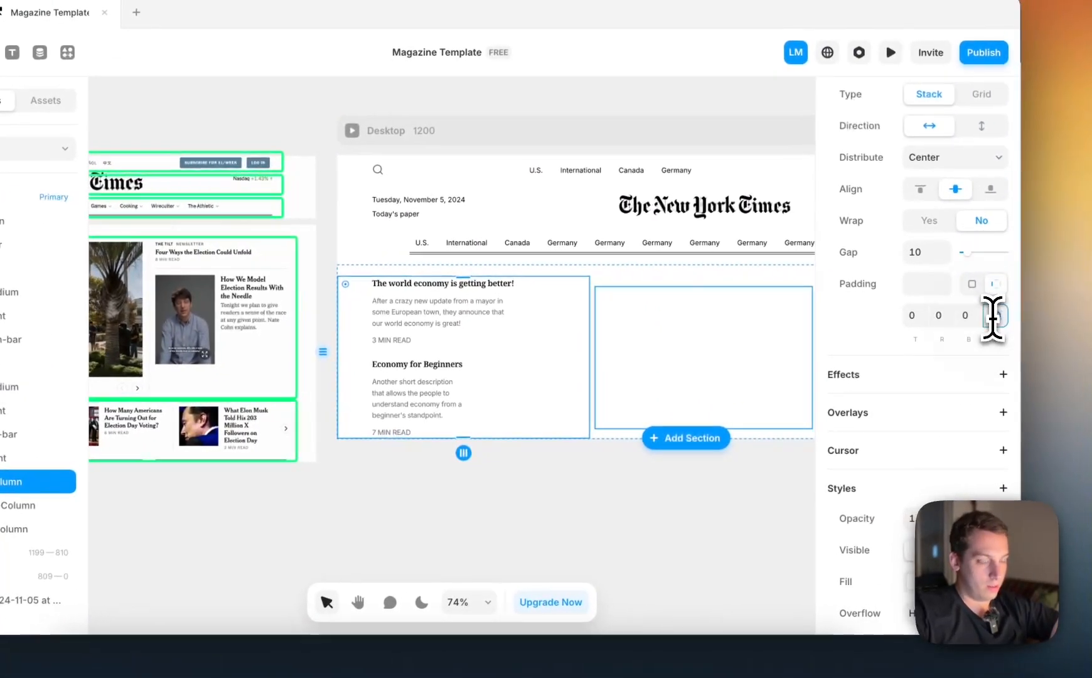
{"action": "type", "text": "0"}
{"action": "key", "text": "Return"}
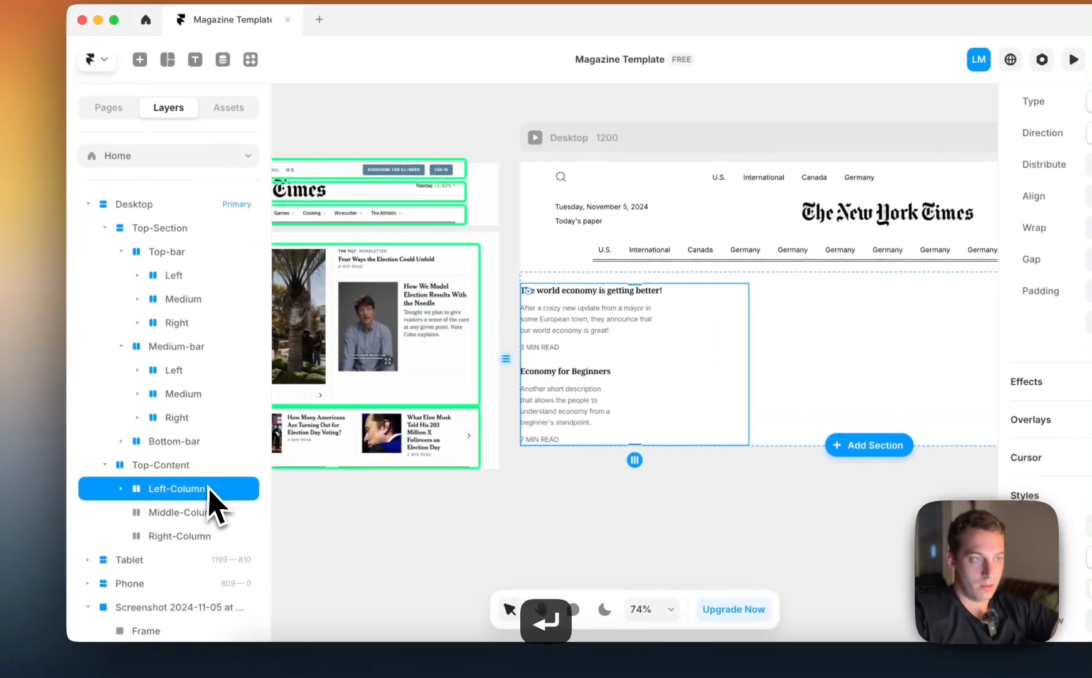
Set Top-Content's left and right padding to 60 each, collapsing the header bars in the layer tree
{"action": "left_click", "coordinate": [200, 473]}
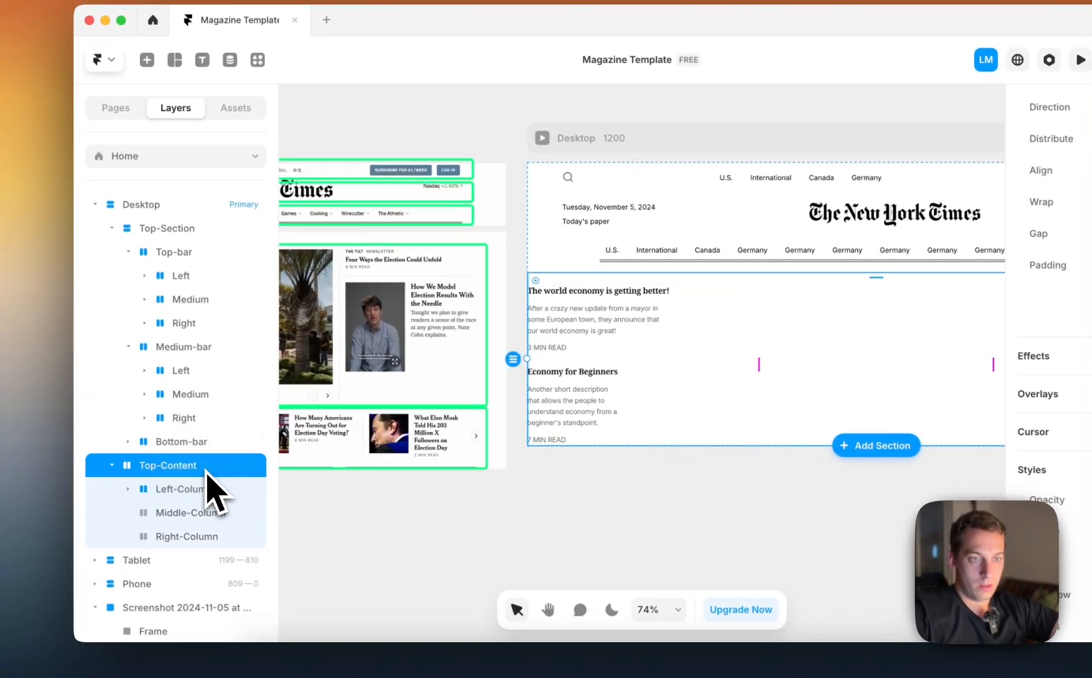
{"action": "left_click", "coordinate": [128, 252]}
{"action": "left_click", "coordinate": [129, 276]}
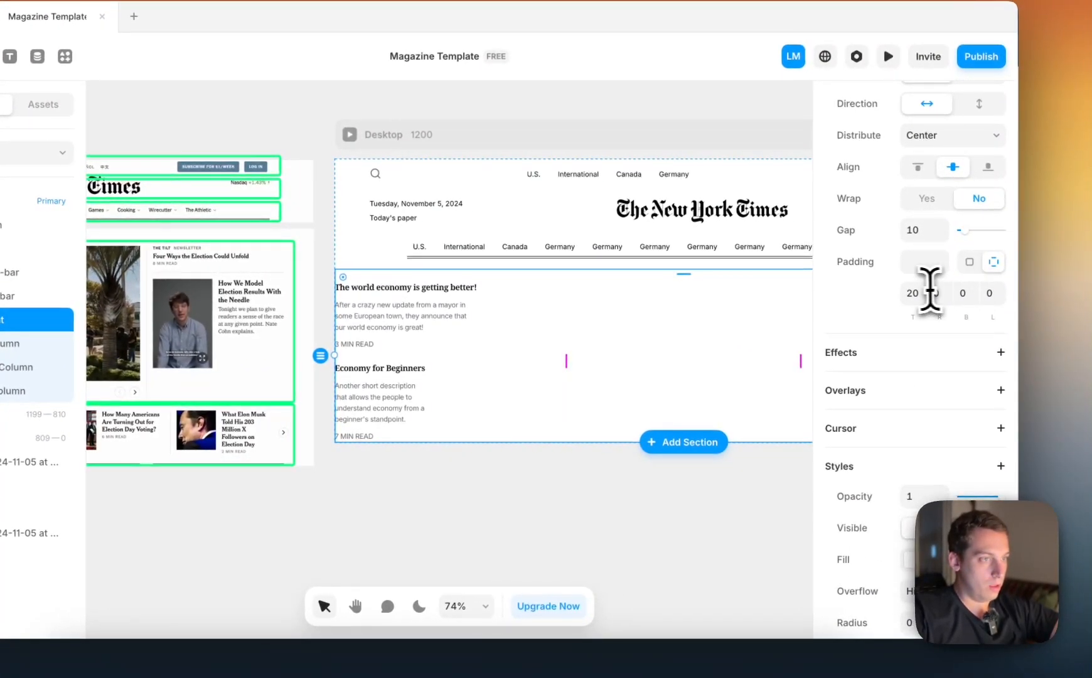
{"action": "key", "text": "shift+Up"}
{"action": "key", "text": "shift+Up"}
{"action": "key", "text": "shift+Up"}
{"action": "key", "text": "shift+Up"}
{"action": "key", "text": "shift+Up"}
{"action": "key", "text": "shift+Up"}
{"action": "key", "text": "shift+Up"}
{"action": "key", "text": "shift+Up"}
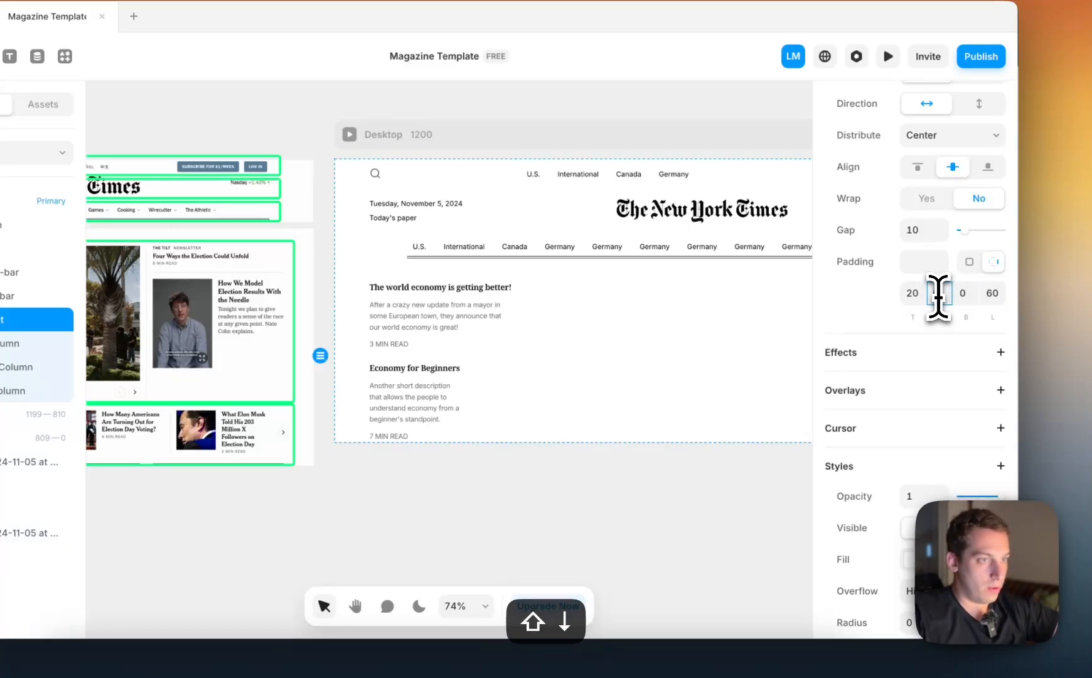
{"action": "scroll", "coordinate": [537, 470], "scroll_direction": "right", "scroll_amount": 3}
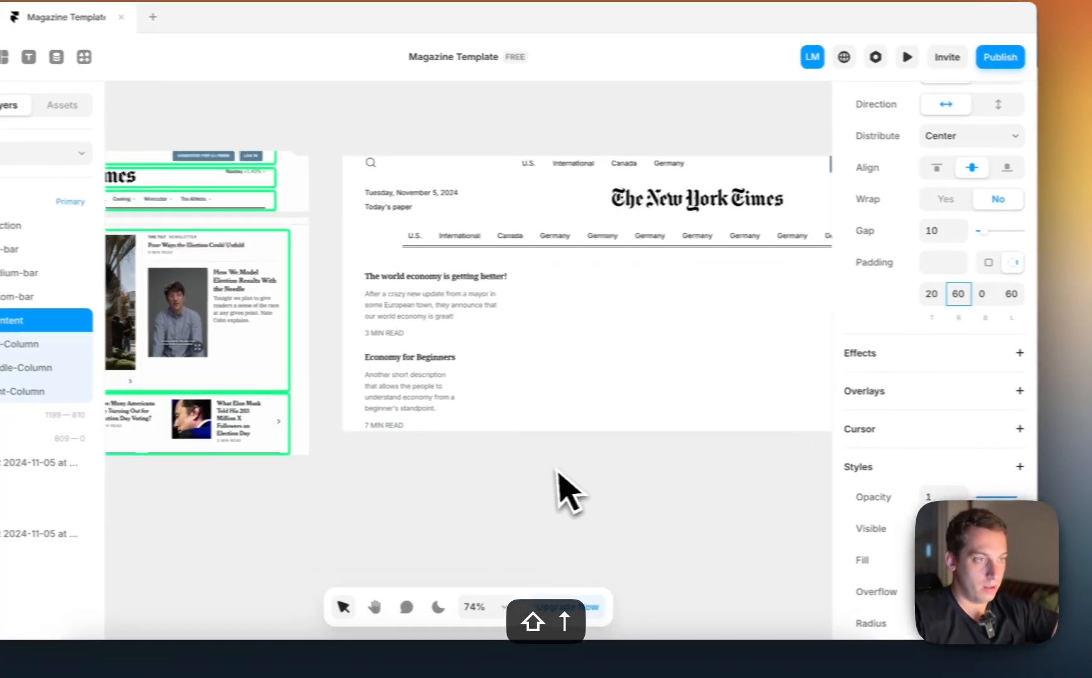
{"action": "scroll", "coordinate": [531, 472], "scroll_direction": "down", "scroll_amount": 4}
{"action": "left_click", "coordinate": [506, 530]}
{"action": "scroll", "coordinate": [561, 533], "scroll_direction": "left", "scroll_amount": 10}
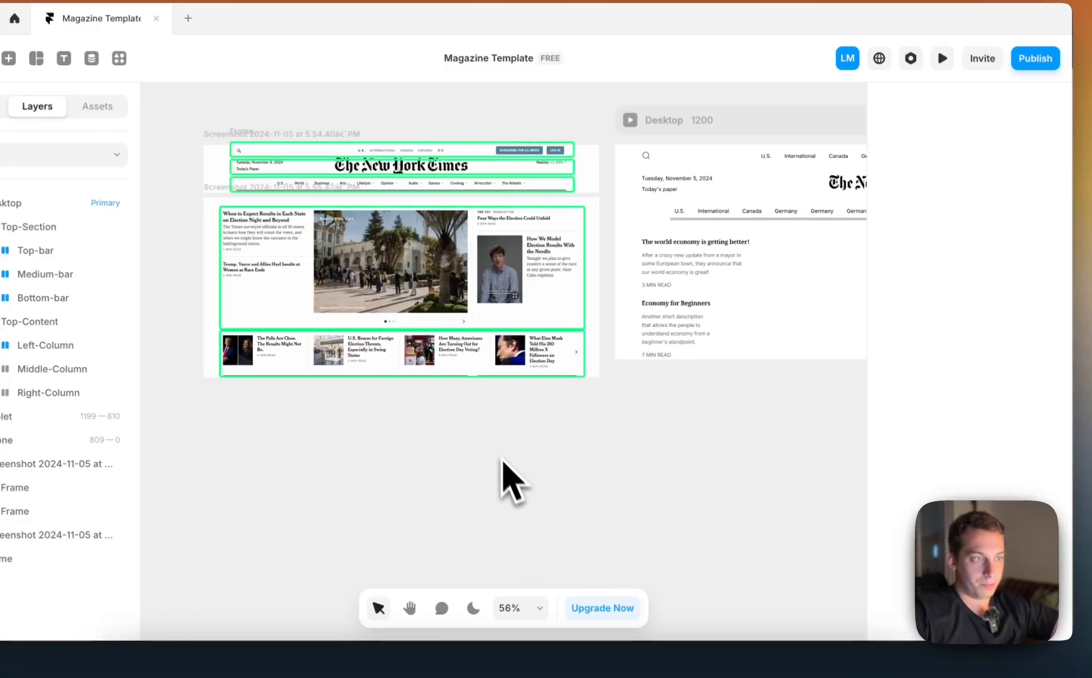
Examine the sizing of the Articles list, its Article item and the Description text in Left-Column
{"action": "left_click", "coordinate": [703, 334]}
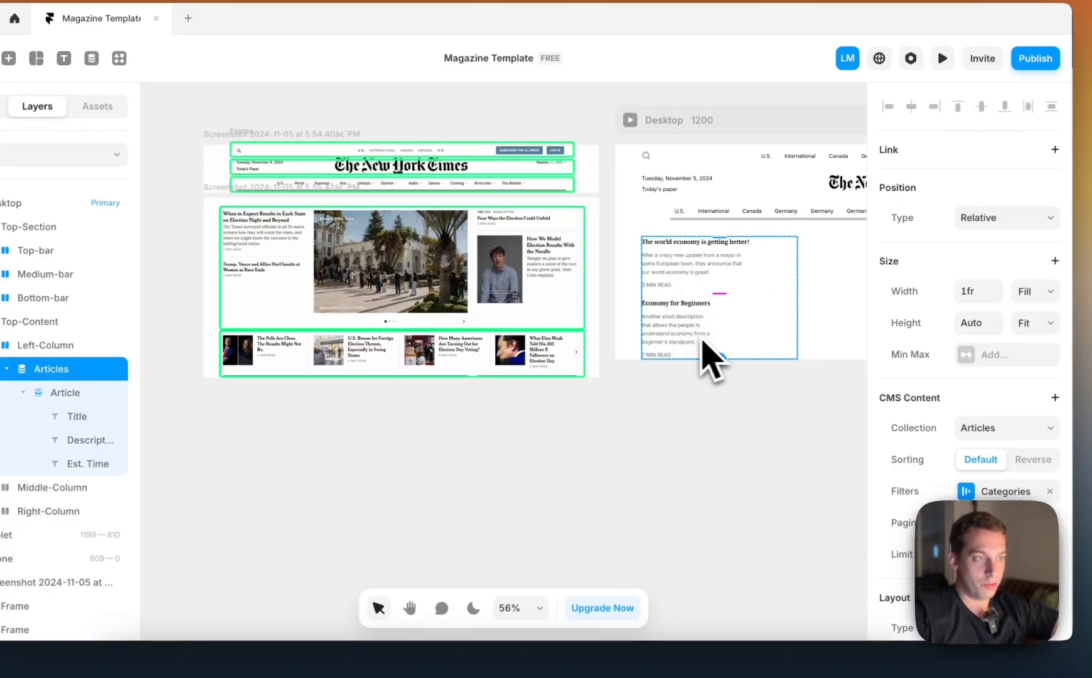
{"action": "scroll", "coordinate": [698, 366], "scroll_direction": "up", "scroll_amount": 5}
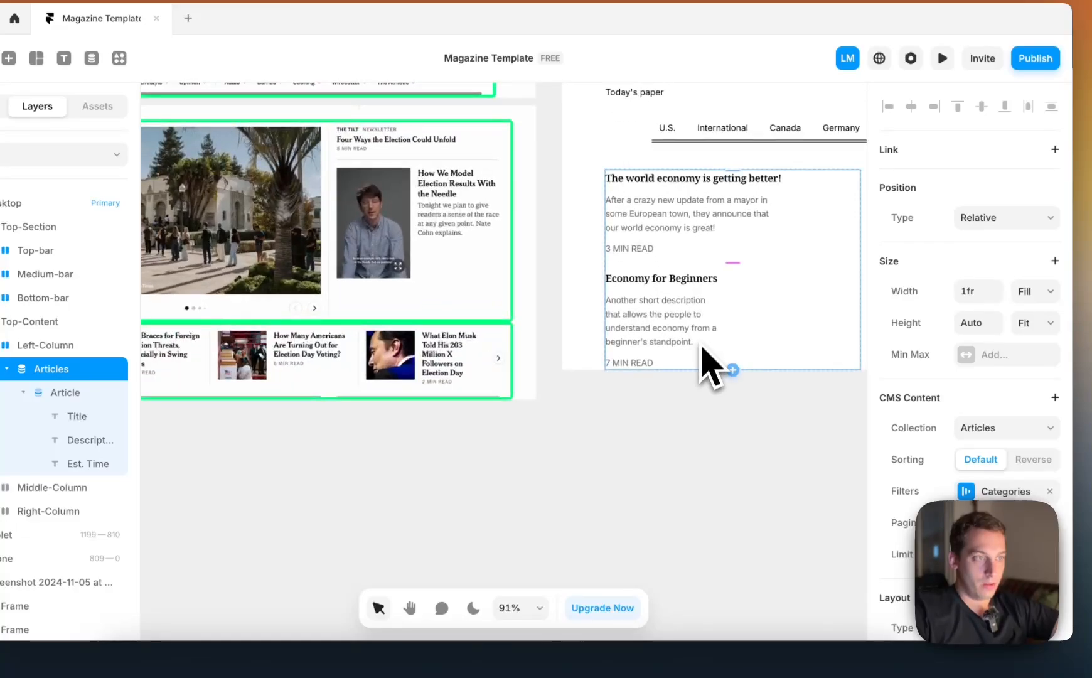
{"action": "left_click", "coordinate": [708, 218]}
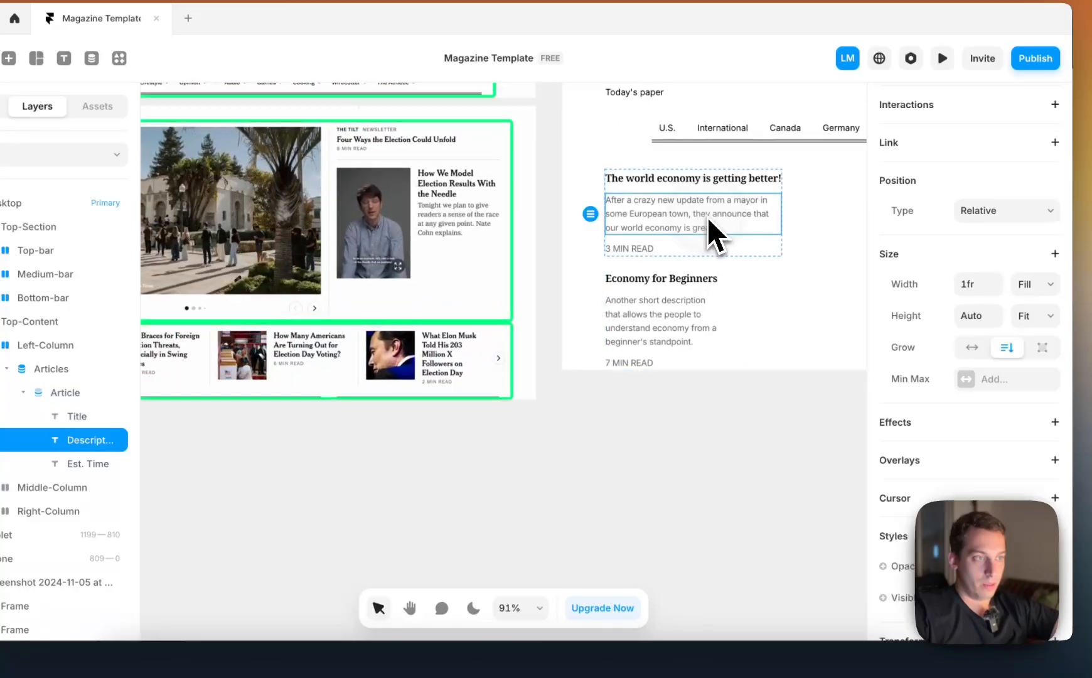
{"action": "left_click", "coordinate": [780, 255]}
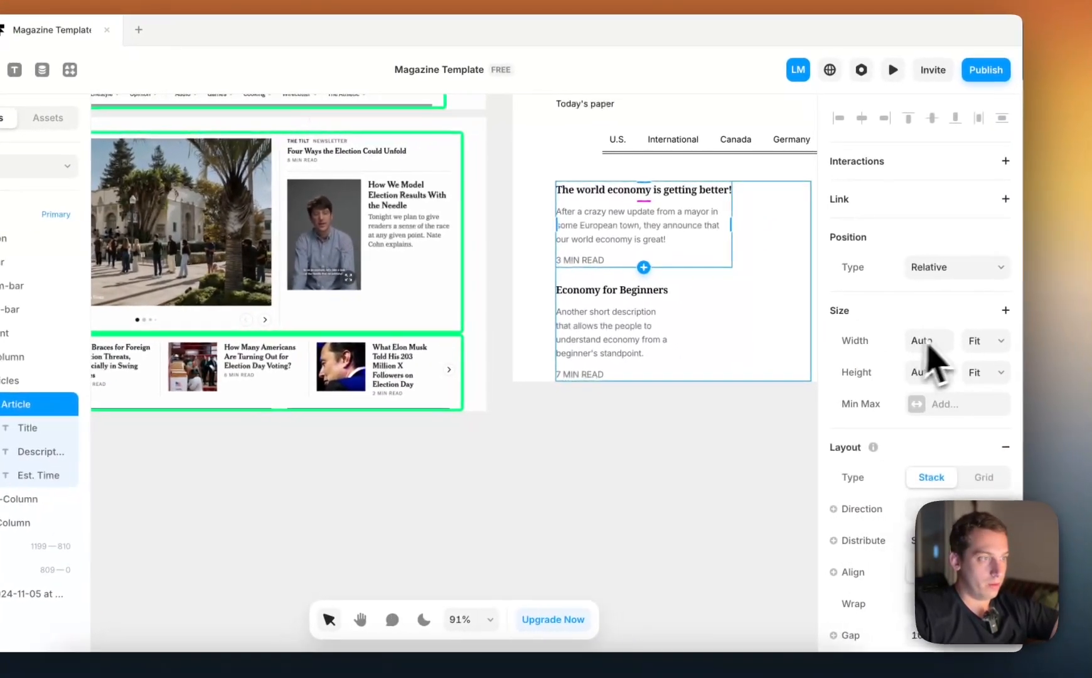
{"action": "left_click", "coordinate": [645, 328]}
{"action": "left_click", "coordinate": [55, 405]}
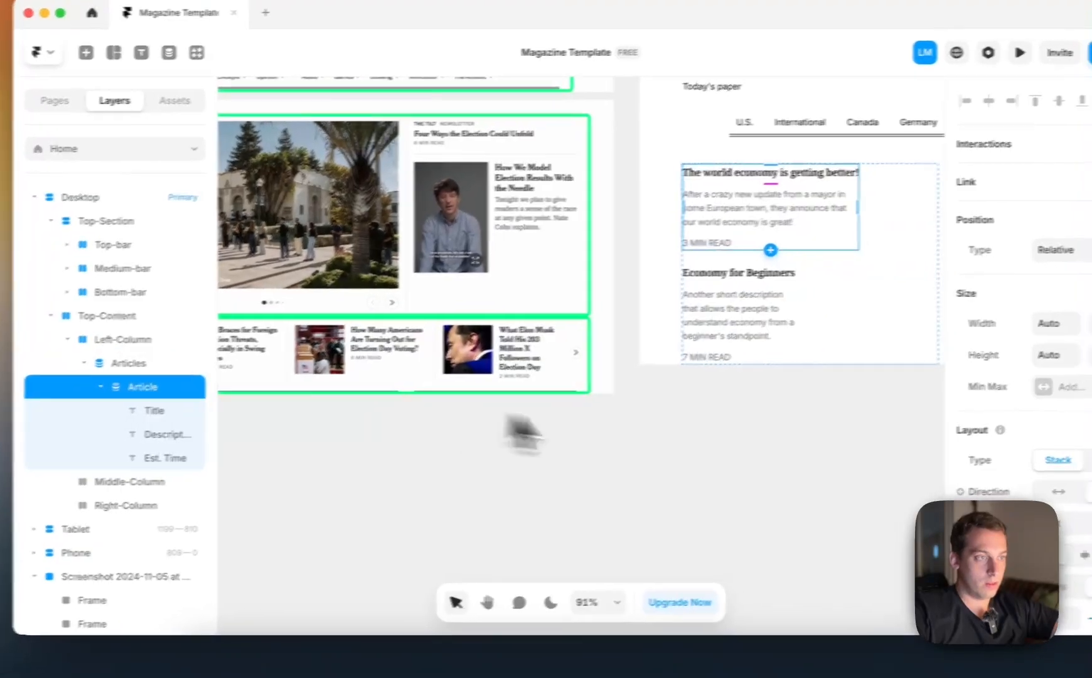
{"action": "left_click", "coordinate": [681, 432]}
{"action": "scroll", "coordinate": [681, 432], "scroll_direction": "right", "scroll_amount": 4}
{"action": "scroll", "coordinate": [682, 429], "scroll_direction": "down", "scroll_amount": 3}
Set the width of the Articles list in Left-Column to Fit
{"action": "left_click", "coordinate": [665, 332]}
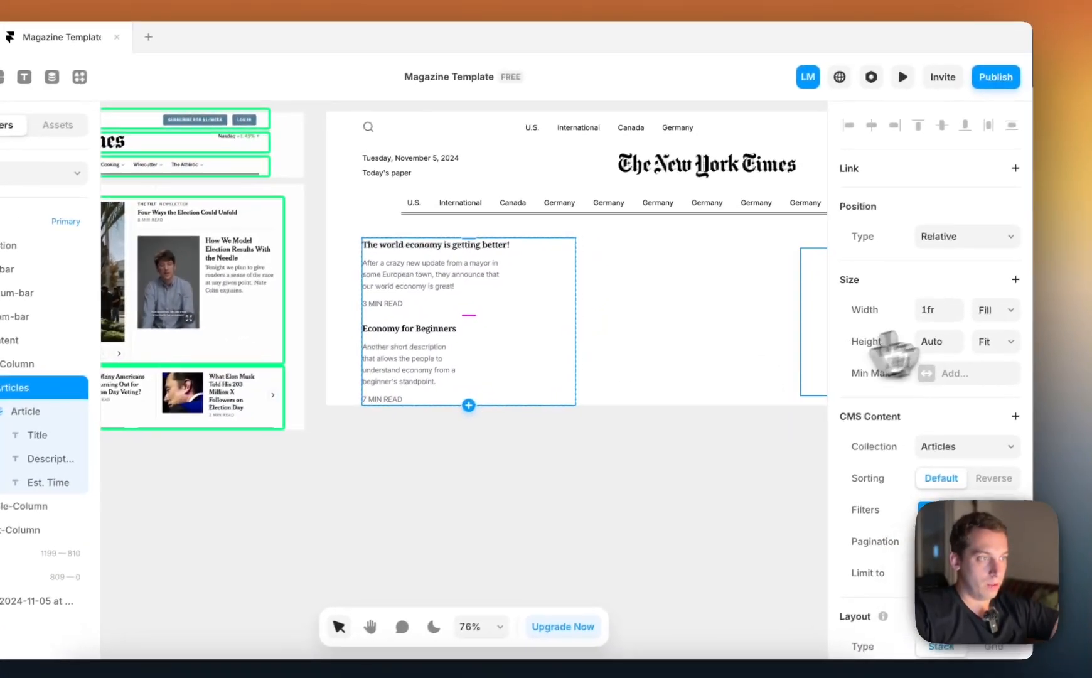
{"action": "left_click", "coordinate": [1042, 290]}
{"action": "left_click", "coordinate": [981, 332]}
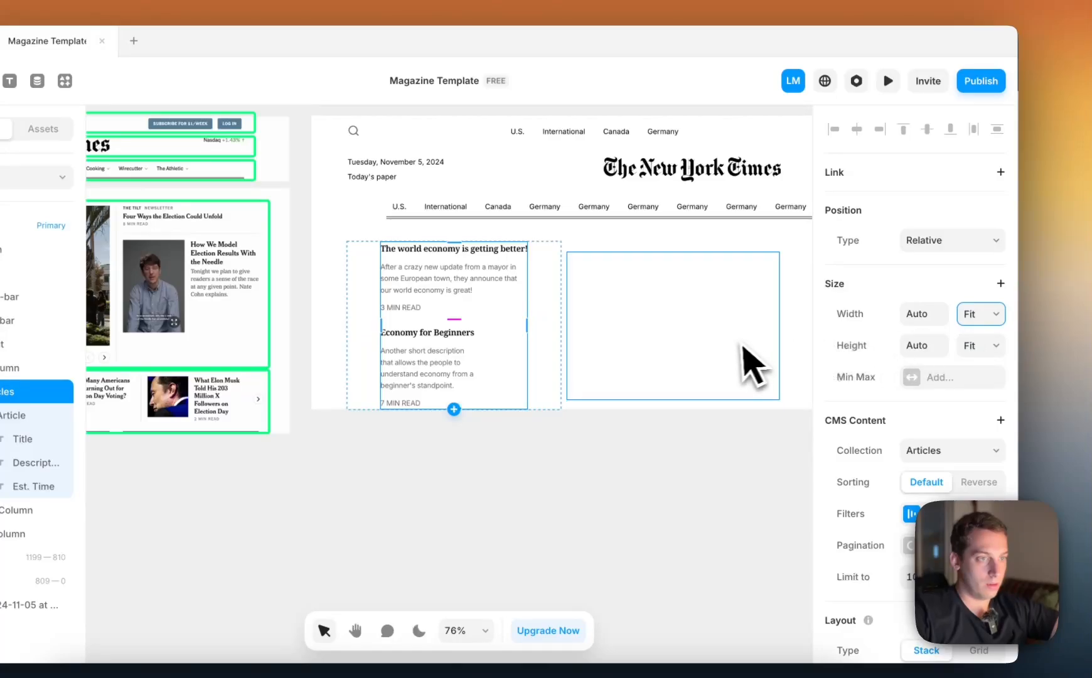
Change Left-Column's stack distribution to Start
{"action": "left_click", "coordinate": [545, 318]}
{"action": "scroll", "coordinate": [911, 326], "scroll_direction": "up", "scroll_amount": 1}
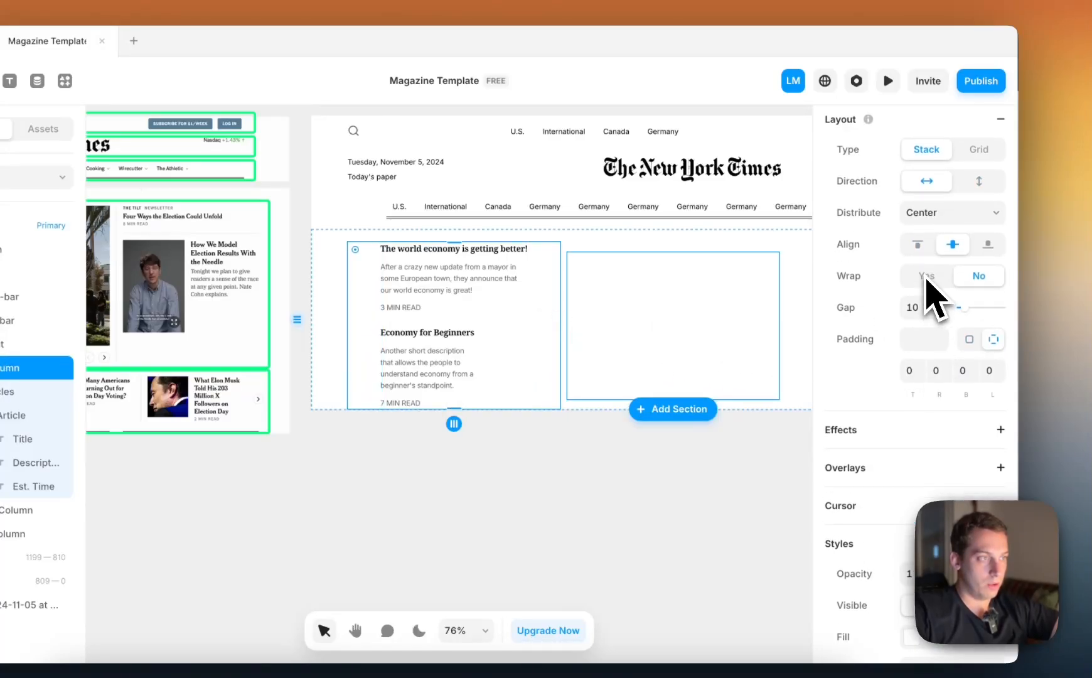
{"action": "left_click", "coordinate": [949, 213]}
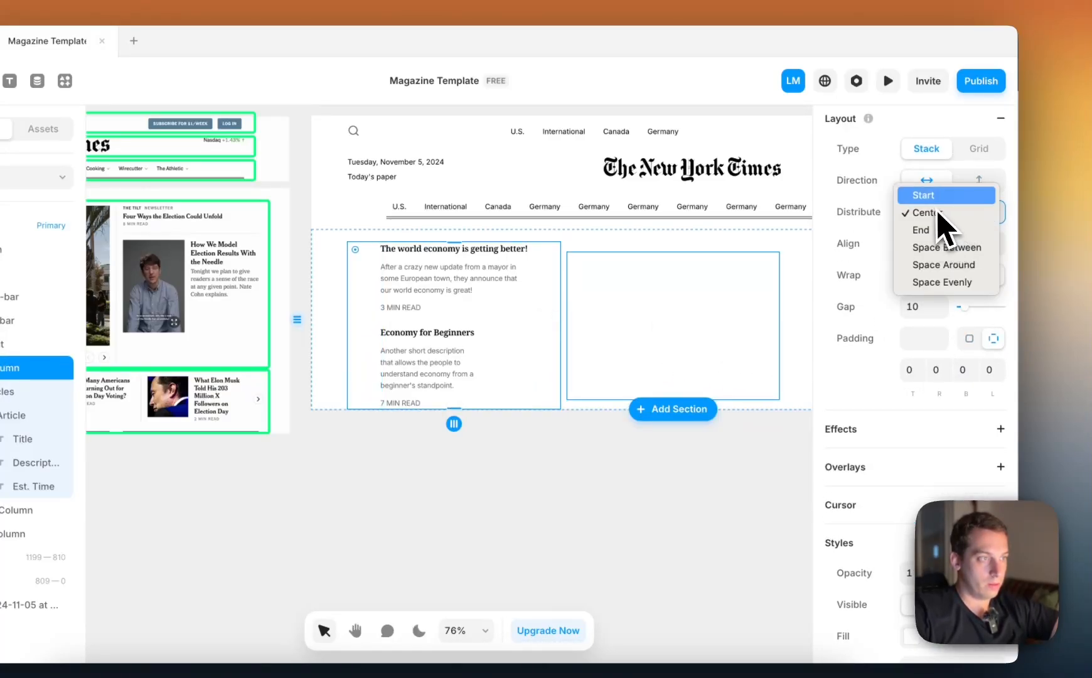
{"action": "left_click", "coordinate": [938, 196]}
Select Middle-Column in Top-Content and examine its size and layout settings
{"action": "left_click", "coordinate": [602, 371]}
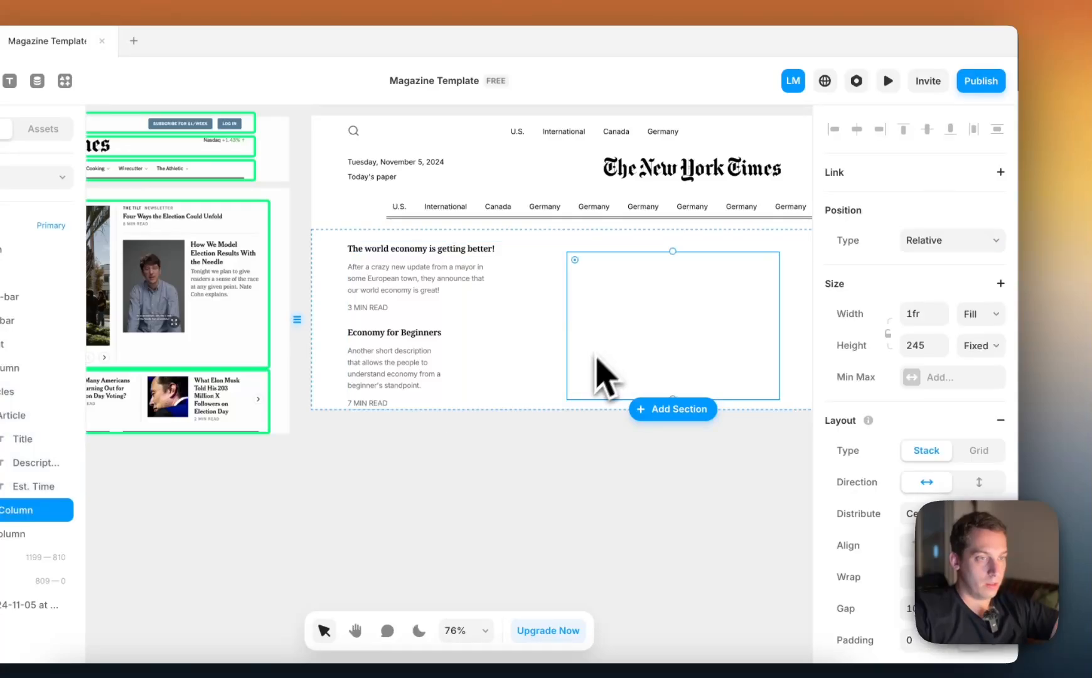
{"action": "left_click", "coordinate": [511, 489]}
{"action": "scroll", "coordinate": [511, 490], "scroll_direction": "down", "scroll_amount": 3}
{"action": "left_click", "coordinate": [599, 392]}
{"action": "scroll", "coordinate": [839, 474], "scroll_direction": "down", "scroll_amount": 1}
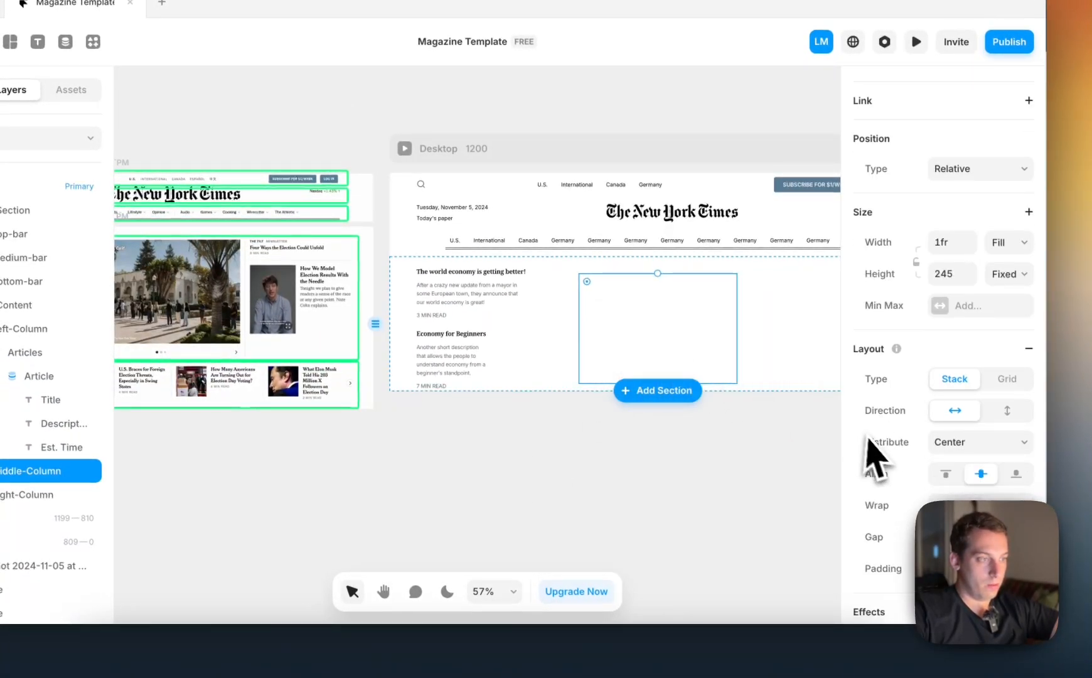
{"action": "scroll", "coordinate": [876, 453], "scroll_direction": "down", "scroll_amount": 5}
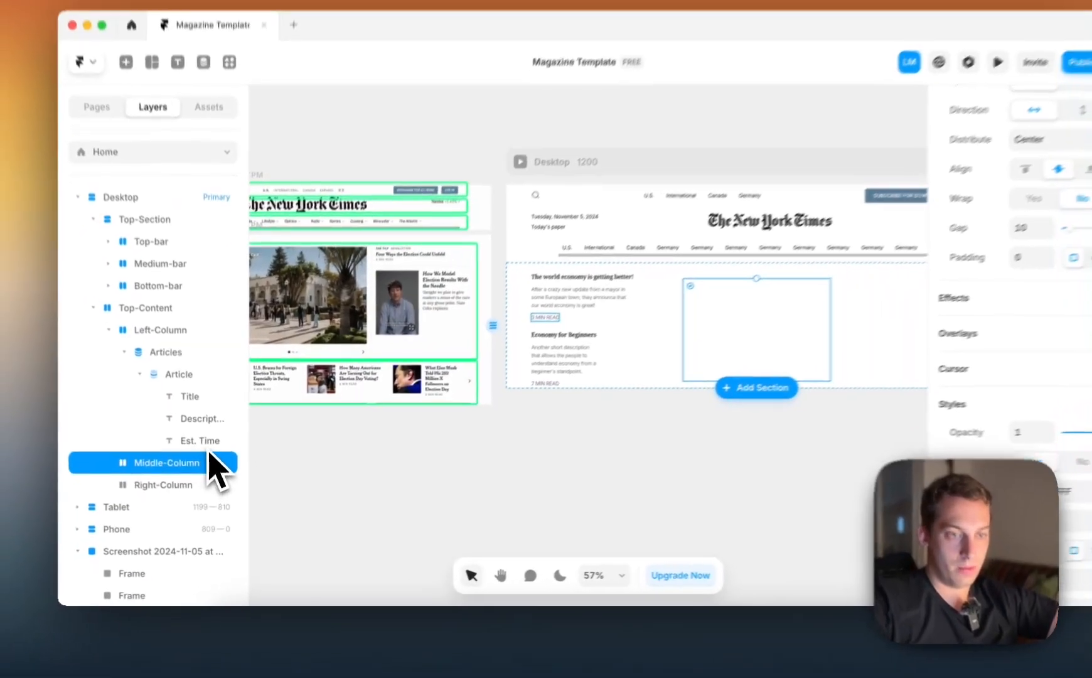
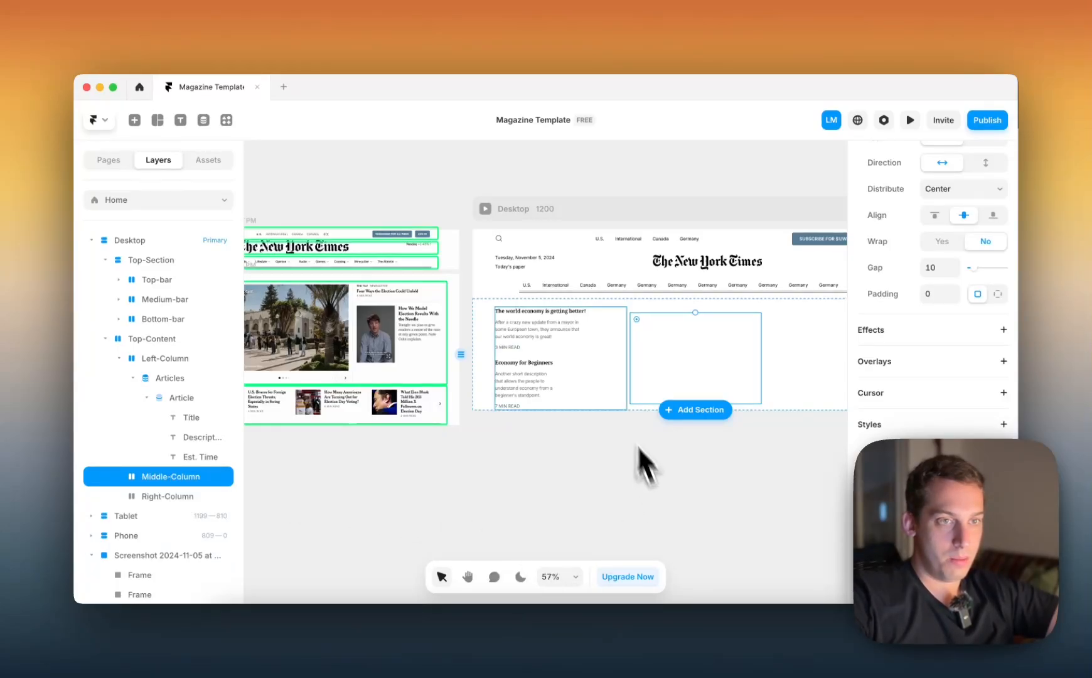
Draw a frame over Middle-Column in Top-Content and nest it inside Middle-Column
{"action": "key", "text": "f"}
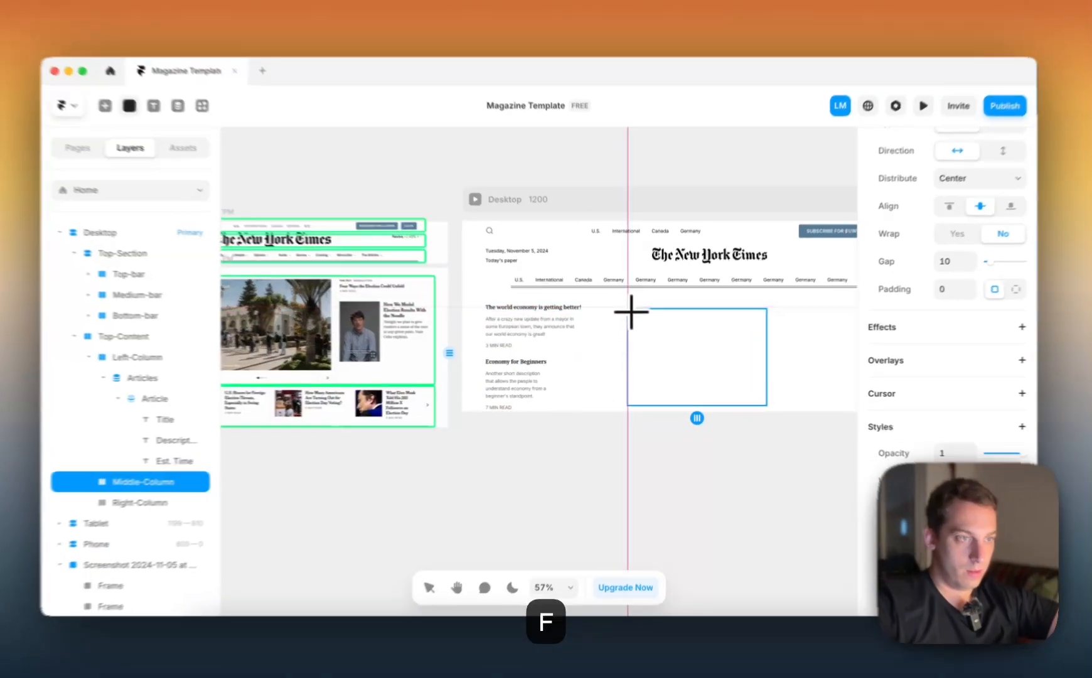
{"action": "left_click_drag", "start_coordinate": [629, 312], "coordinate": [776, 402]}
{"action": "left_click_drag", "start_coordinate": [28, 496], "coordinate": [28, 512]}
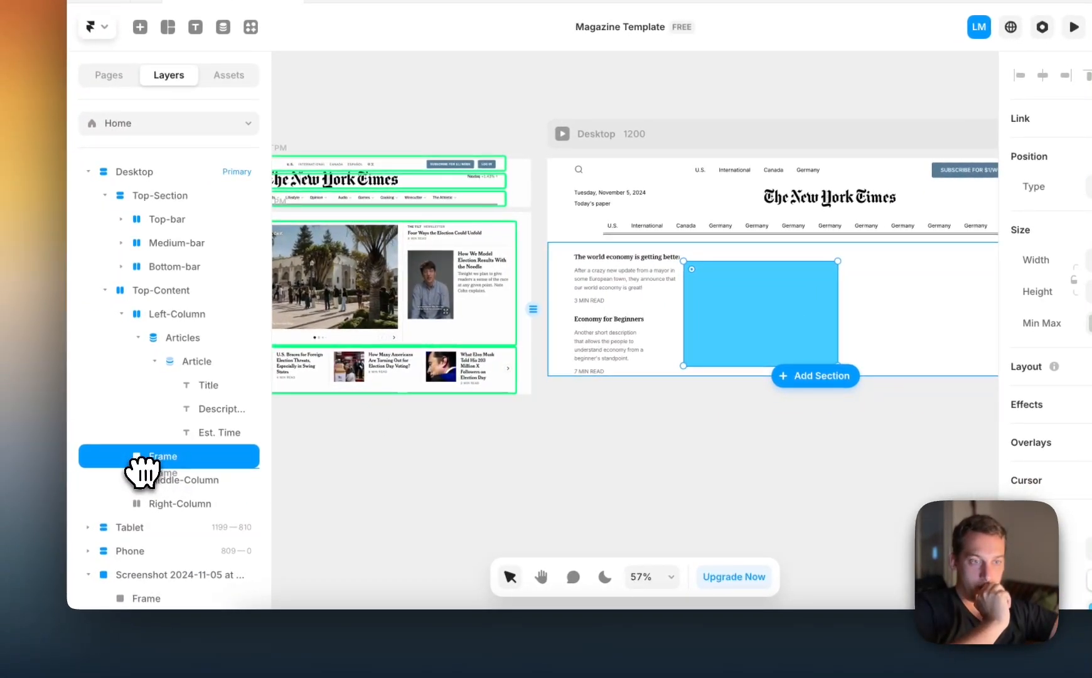
{"action": "left_click_drag", "start_coordinate": [143, 480], "coordinate": [143, 482]}
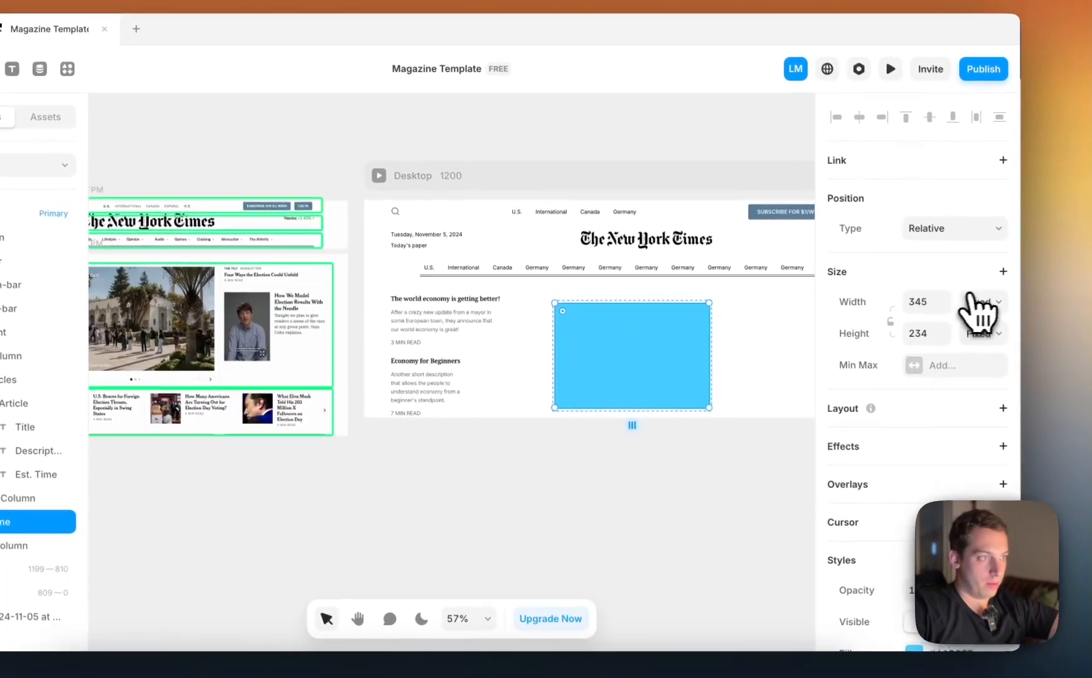
Set both the width and height of the frame in Middle-Column to Fill
{"action": "left_click", "coordinate": [1091, 262]}
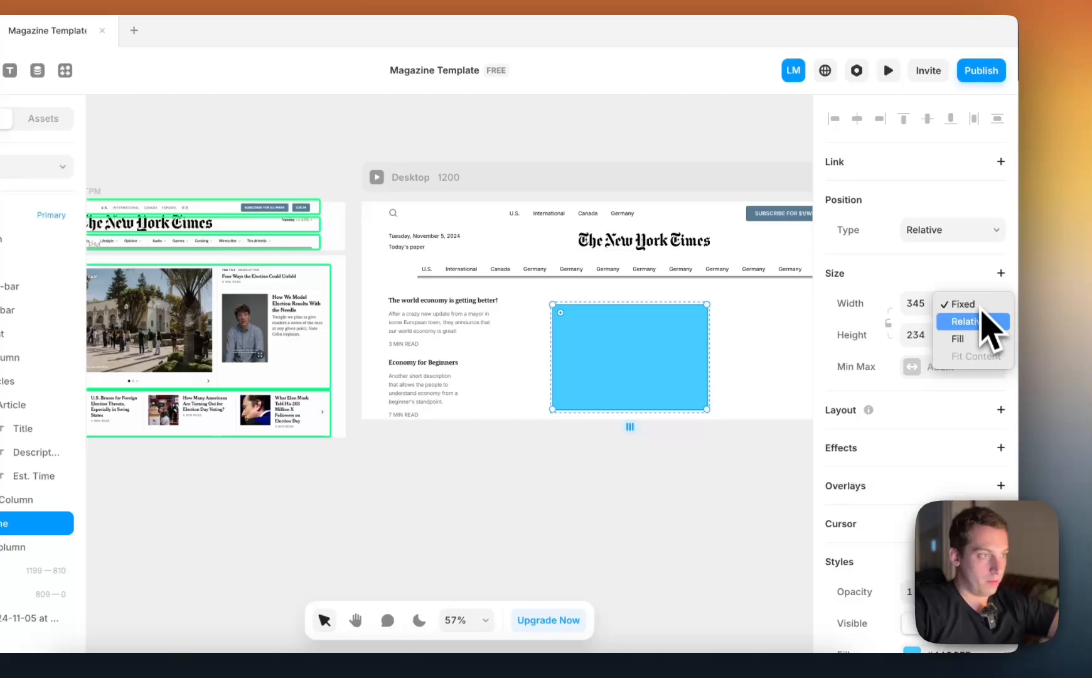
{"action": "left_click", "coordinate": [963, 342]}
{"action": "left_click", "coordinate": [977, 339]}
{"action": "left_click", "coordinate": [960, 372]}
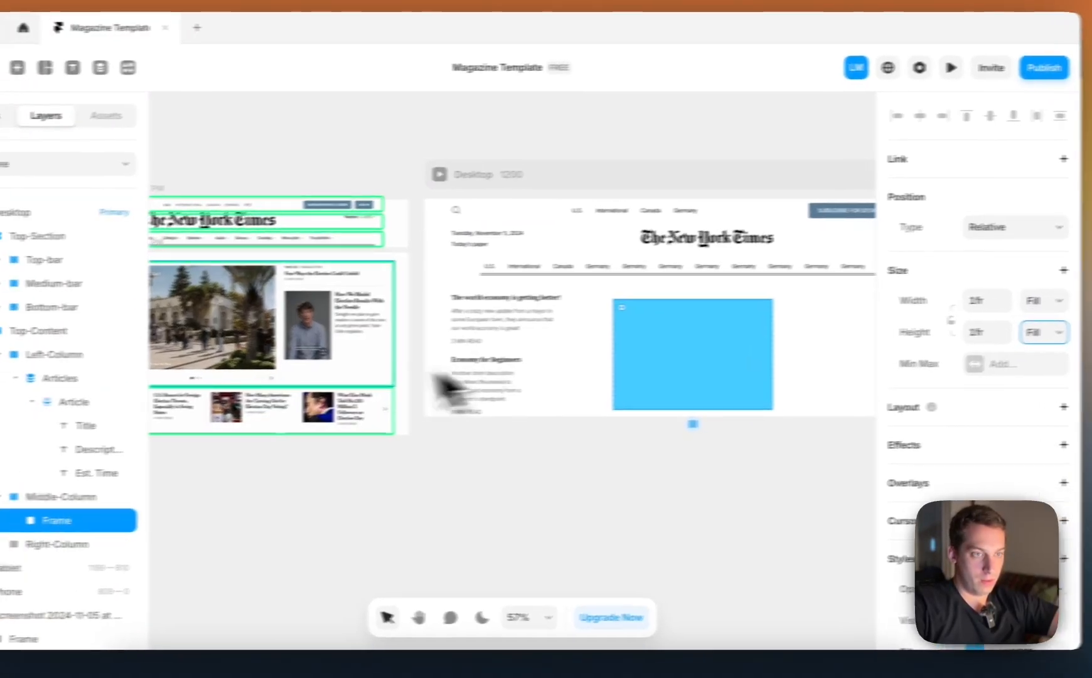
Insert a Slideshow from the interactive elements onto the empty canvas below the reference screenshots
{"action": "scroll", "coordinate": [264, 392], "scroll_direction": "up", "scroll_amount": 5}
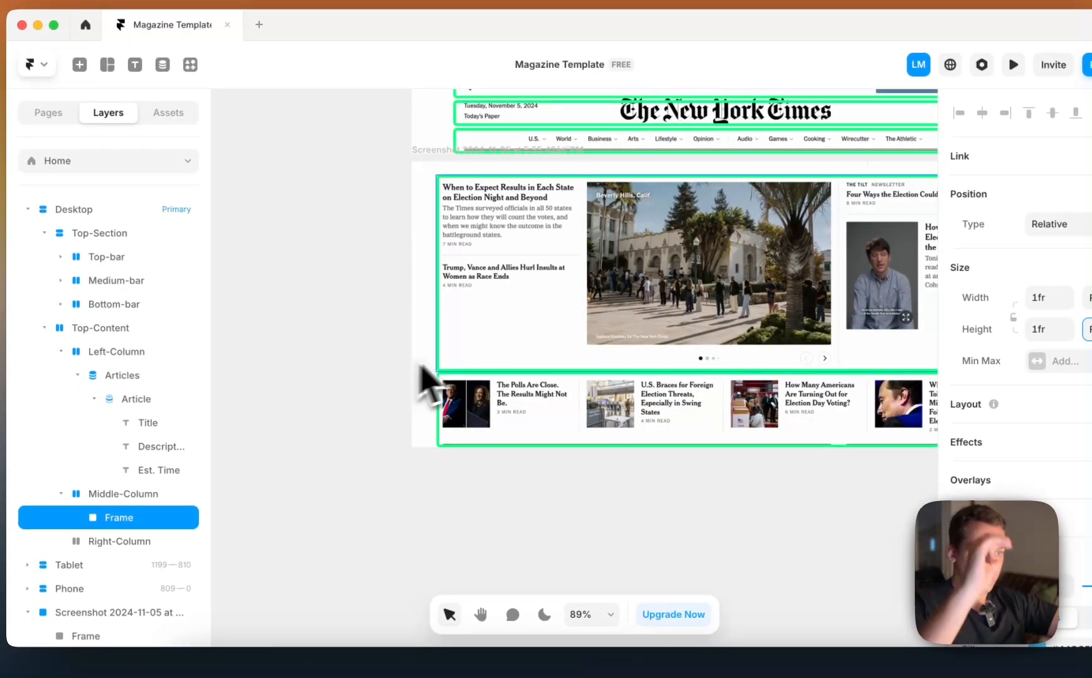
{"action": "scroll", "coordinate": [422, 367], "scroll_direction": "right", "scroll_amount": 2}
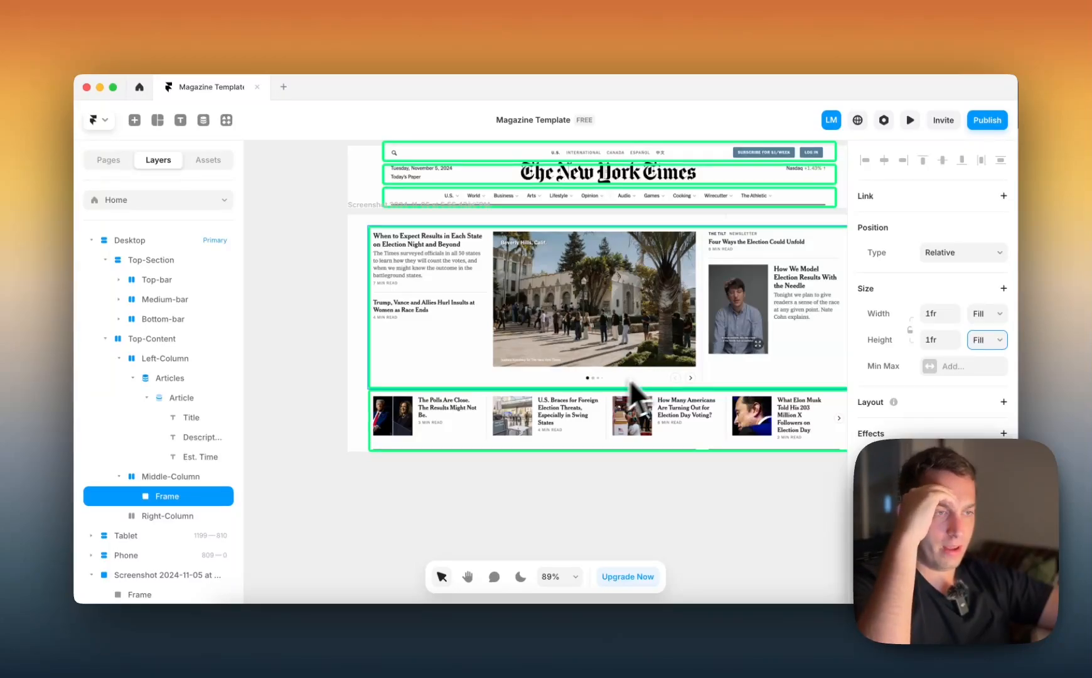
{"action": "scroll", "coordinate": [603, 393], "scroll_direction": "right", "scroll_amount": 2}
{"action": "scroll", "coordinate": [596, 396], "scroll_direction": "down", "scroll_amount": 3}
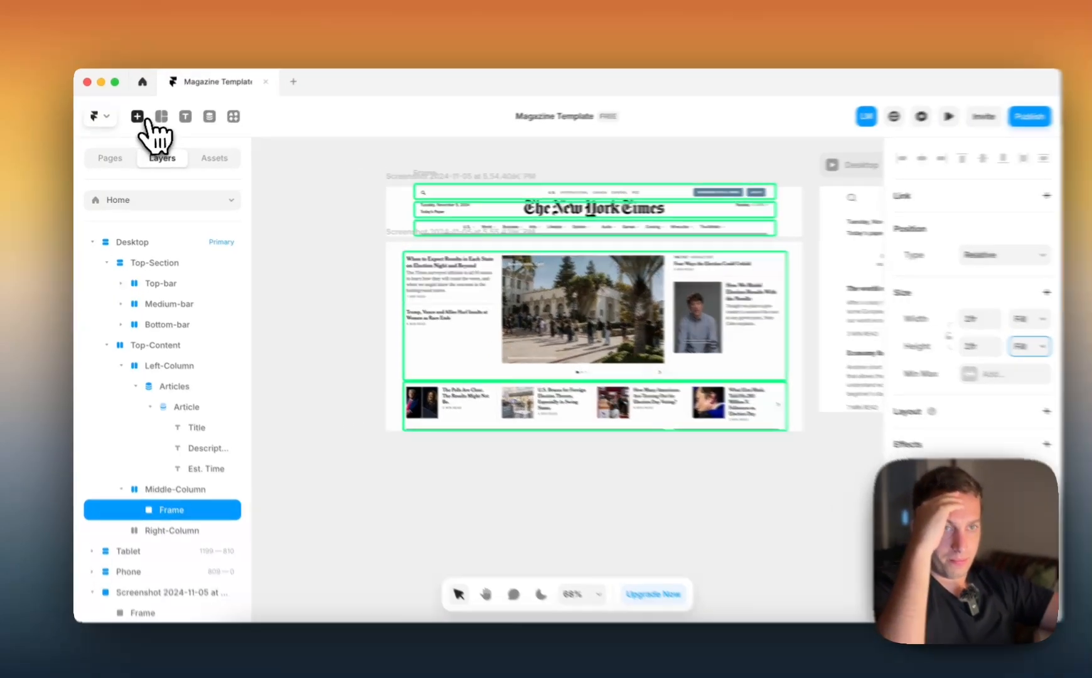
{"action": "left_click", "coordinate": [134, 120]}
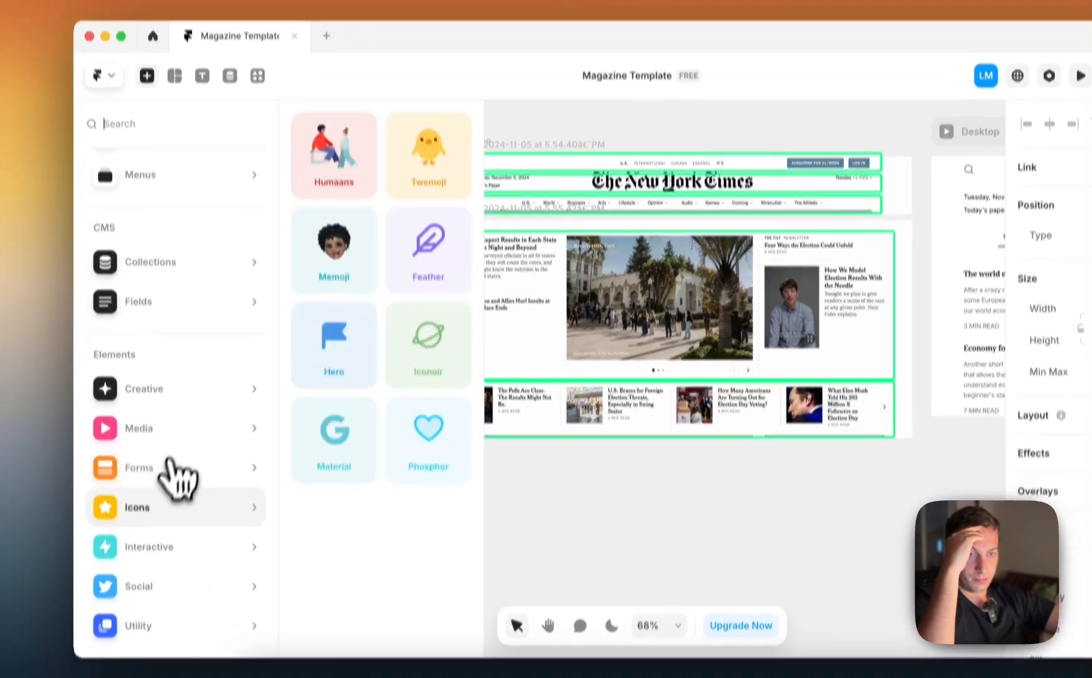
{"action": "mouse_move", "coordinate": [157, 430]}
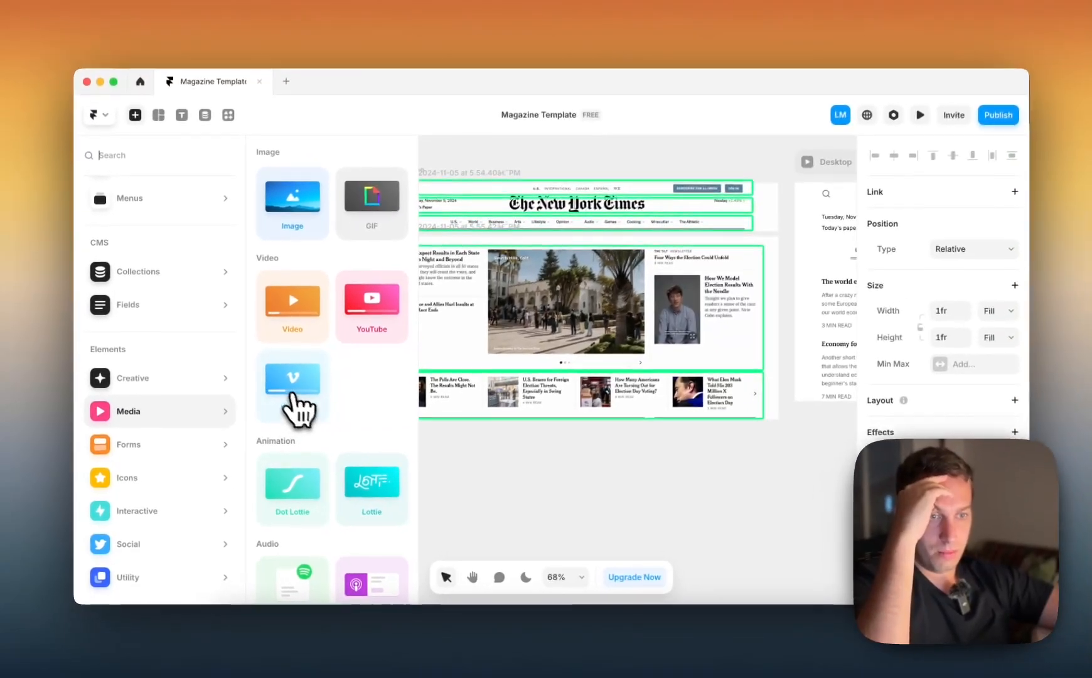
{"action": "scroll", "coordinate": [290, 402], "scroll_direction": "down", "scroll_amount": 3}
{"action": "mouse_move", "coordinate": [157, 379]}
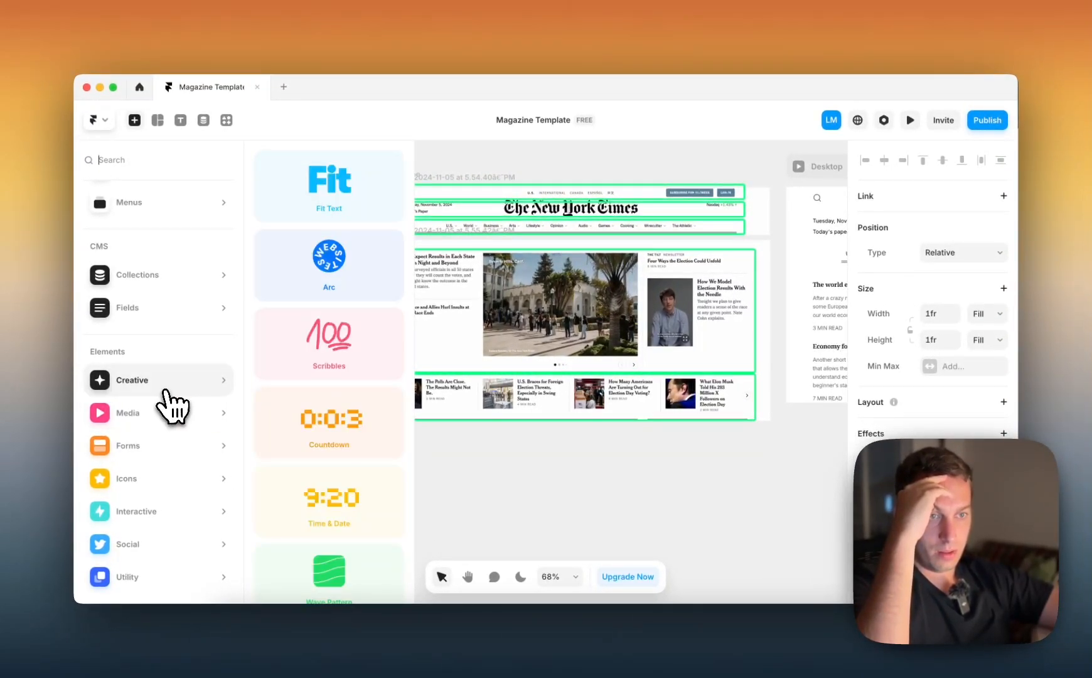
{"action": "mouse_move", "coordinate": [161, 441]}
{"action": "mouse_move", "coordinate": [162, 477]}
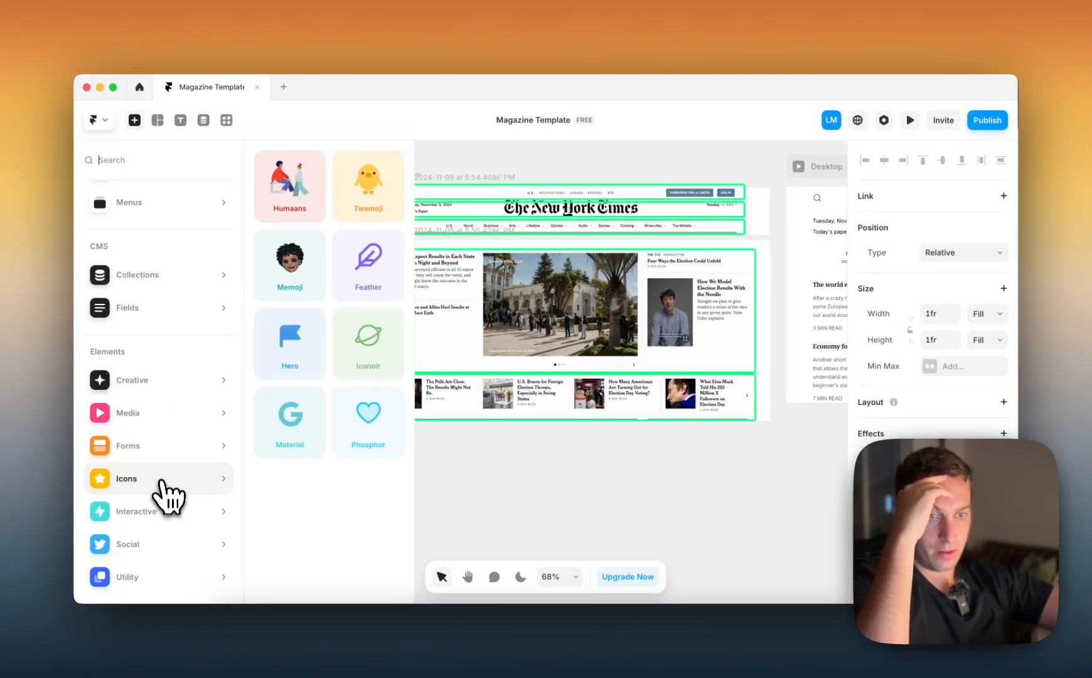
{"action": "mouse_move", "coordinate": [162, 504]}
{"action": "scroll", "coordinate": [276, 389], "scroll_direction": "down", "scroll_amount": 1}
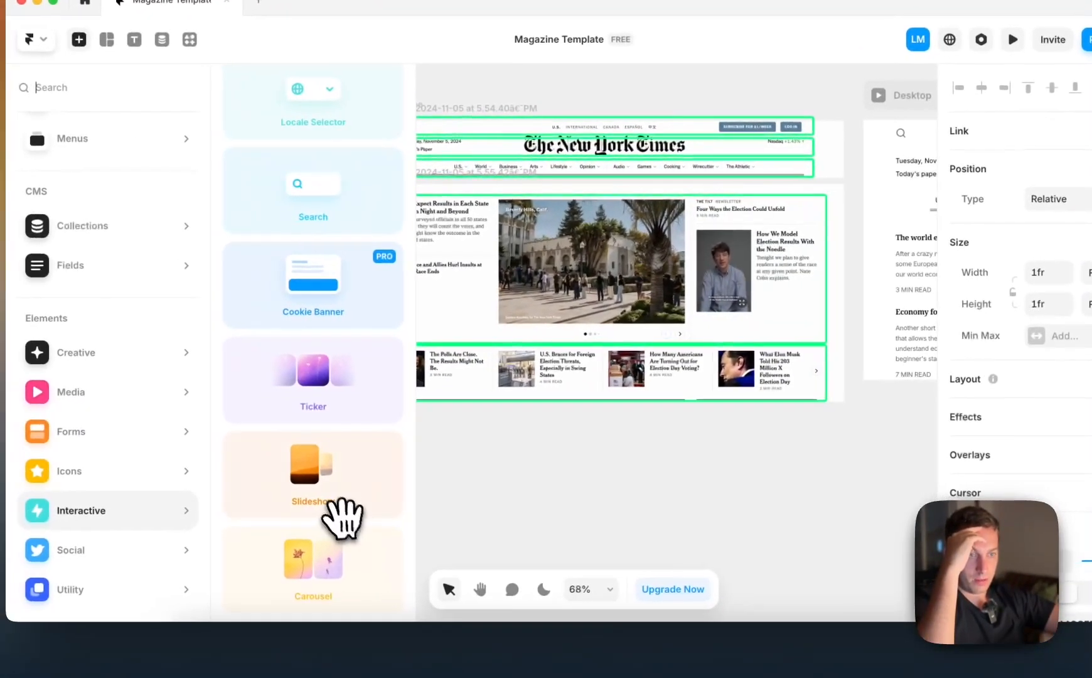
{"action": "left_click_drag", "start_coordinate": [243, 496], "coordinate": [412, 524]}
{"action": "left_click_drag", "start_coordinate": [475, 500], "coordinate": [557, 519]}
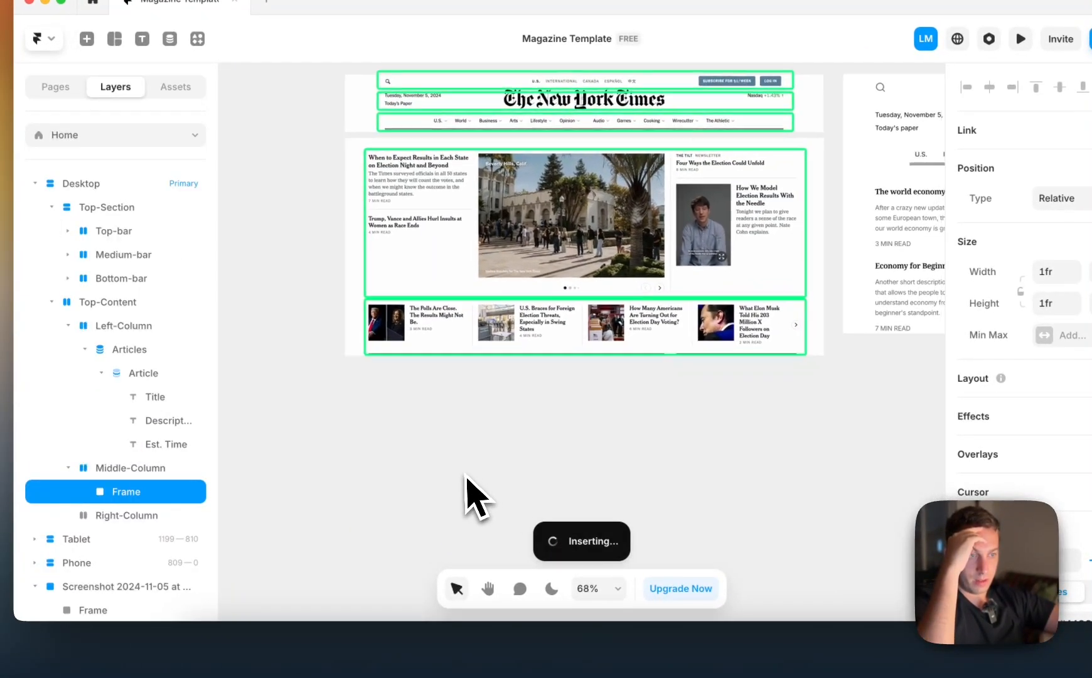
{"action": "left_click", "coordinate": [452, 480]}
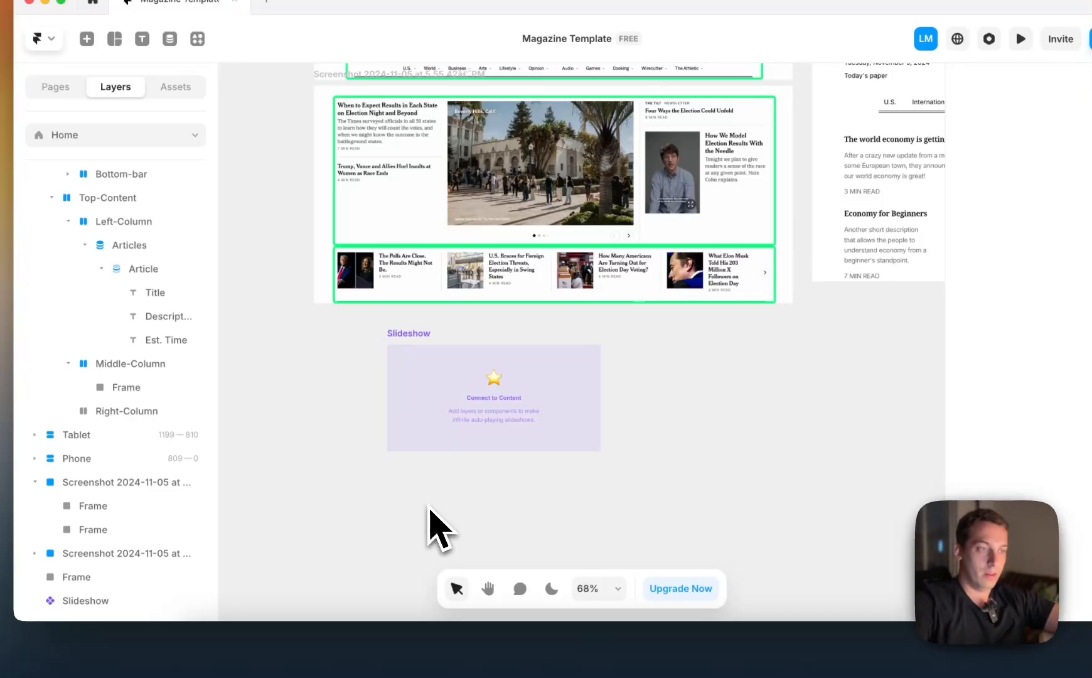
Place a copy of Middle-Column's blue frame on the canvas below the Slideshow
{"action": "scroll", "coordinate": [496, 415], "scroll_direction": "right", "scroll_amount": 5}
{"action": "scroll", "coordinate": [510, 403], "scroll_direction": "down", "scroll_amount": 4}
{"action": "left_click", "coordinate": [702, 267]}
{"action": "left_click_drag", "start_coordinate": [710, 267], "coordinate": [247, 552]}
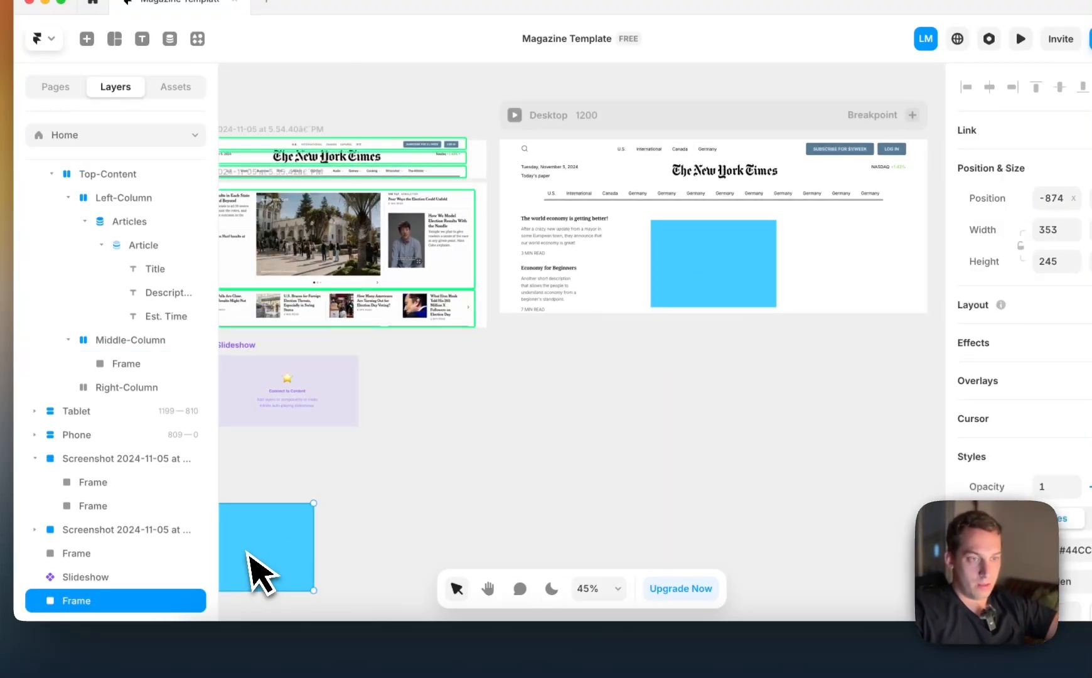
{"action": "scroll", "coordinate": [250, 562], "scroll_direction": "left", "scroll_amount": 5}
{"action": "left_click_drag", "start_coordinate": [442, 510], "coordinate": [254, 558]}
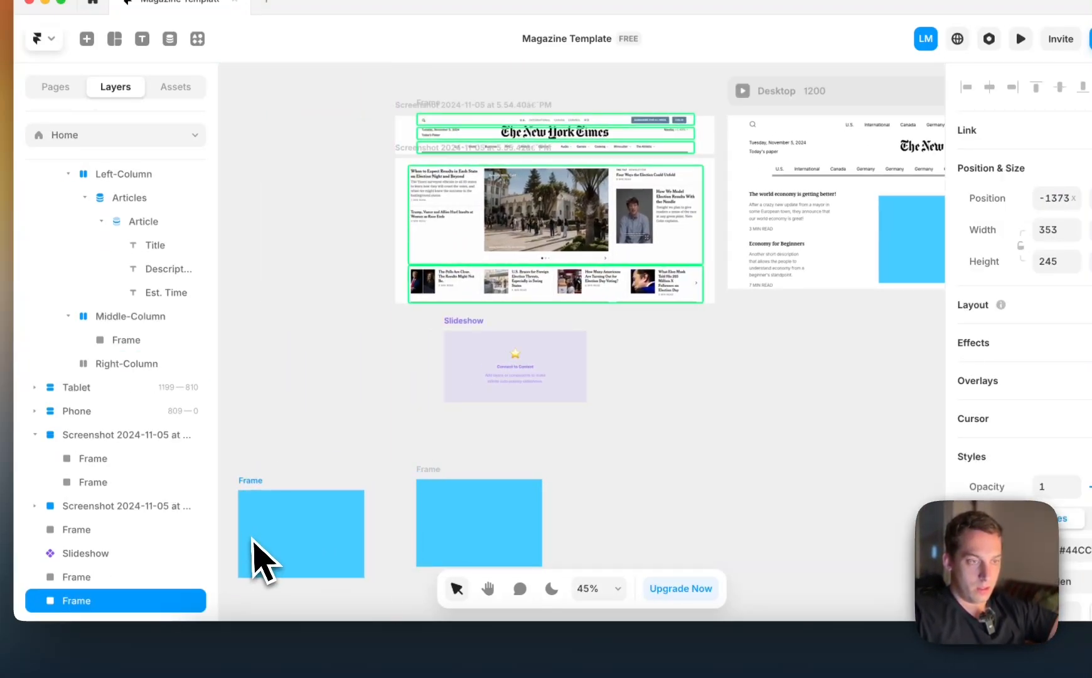
{"action": "key", "text": "BackSpace"}
Connect the Slideshow's content to the blue frame copy below it
{"action": "left_click", "coordinate": [519, 400]}
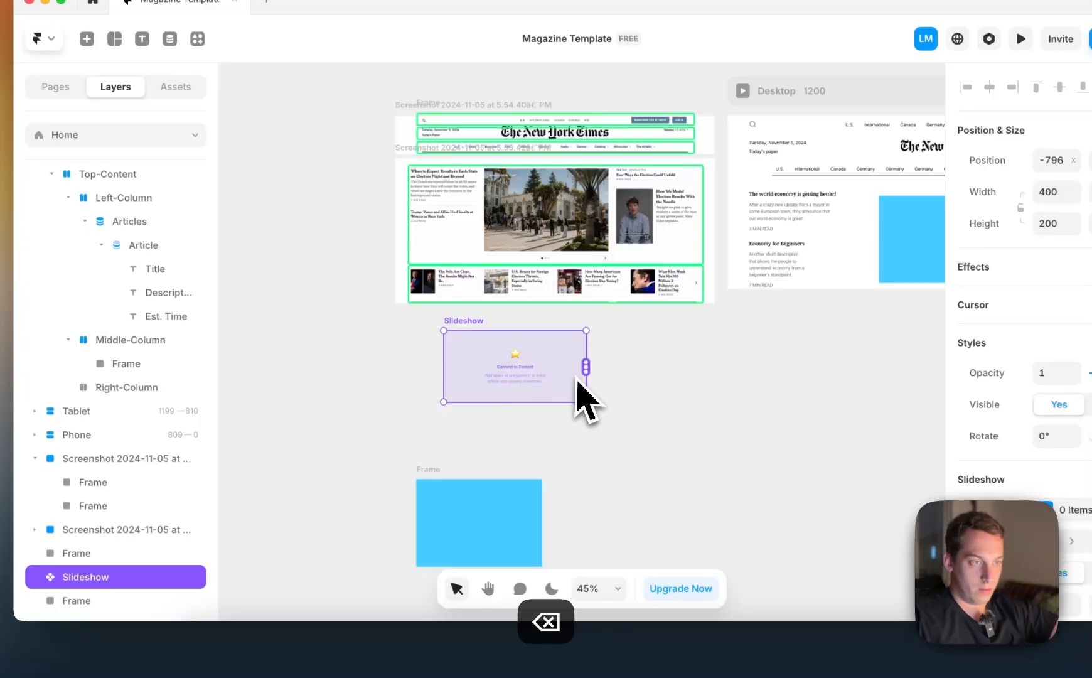
{"action": "left_click_drag", "start_coordinate": [585, 369], "coordinate": [508, 545]}
{"action": "scroll", "coordinate": [546, 433], "scroll_direction": "up", "scroll_amount": 3}
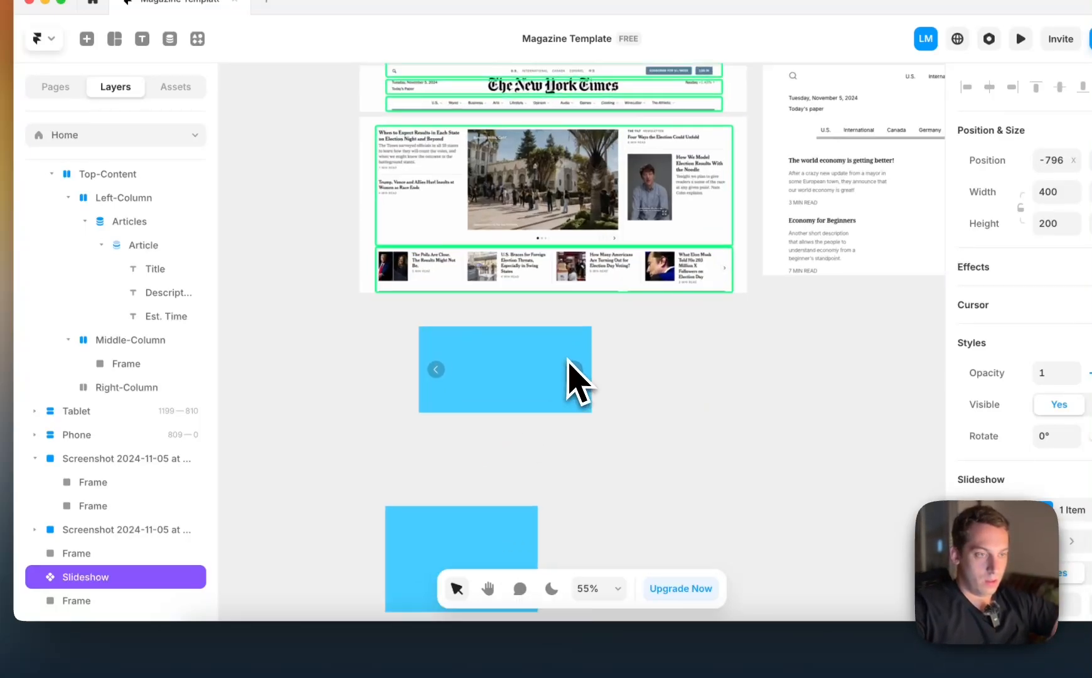
Open the Arrows settings of the Slideshow and move their window up so every option fits
{"action": "scroll", "coordinate": [906, 480], "scroll_direction": "down", "scroll_amount": 3}
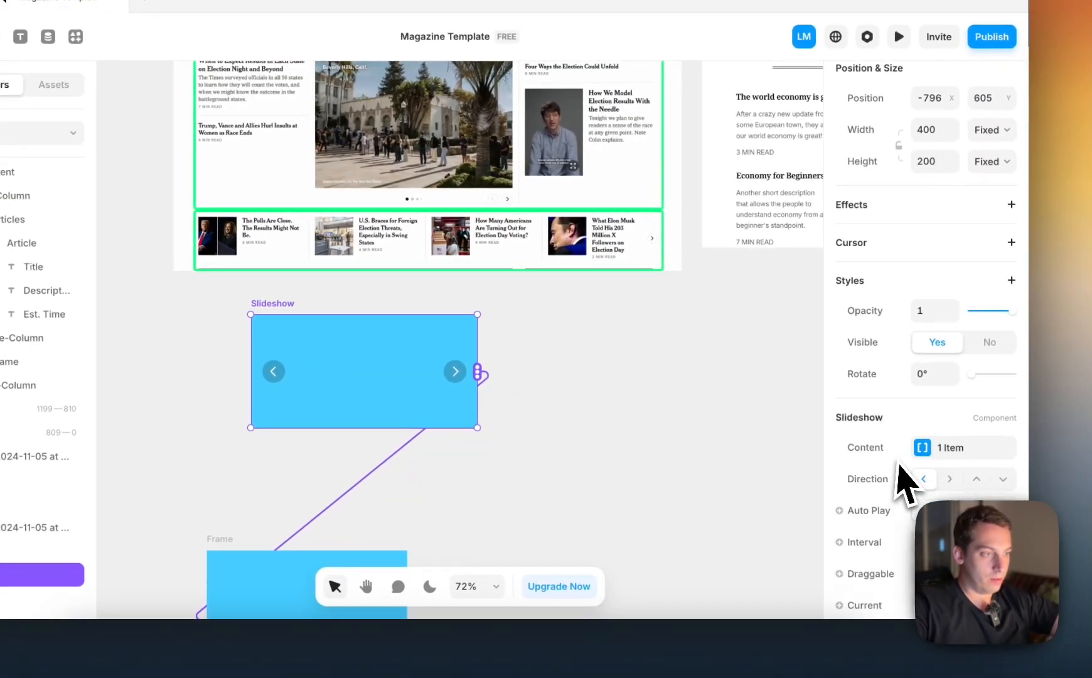
{"action": "scroll", "coordinate": [928, 493], "scroll_direction": "down", "scroll_amount": 4}
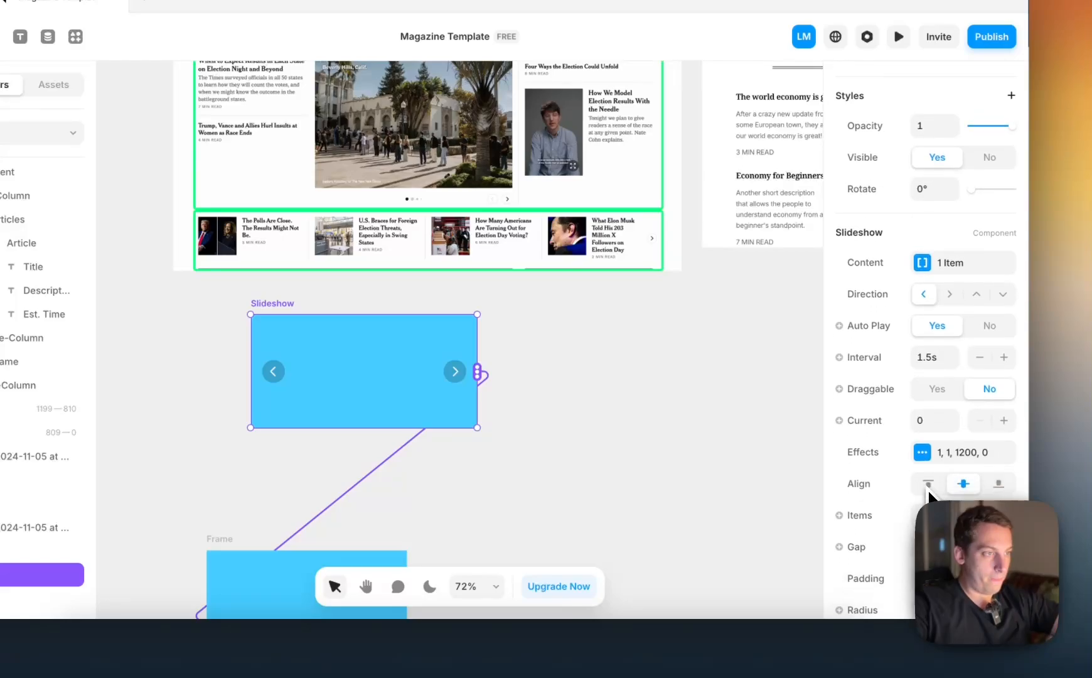
{"action": "scroll", "coordinate": [914, 537], "scroll_direction": "down", "scroll_amount": 2}
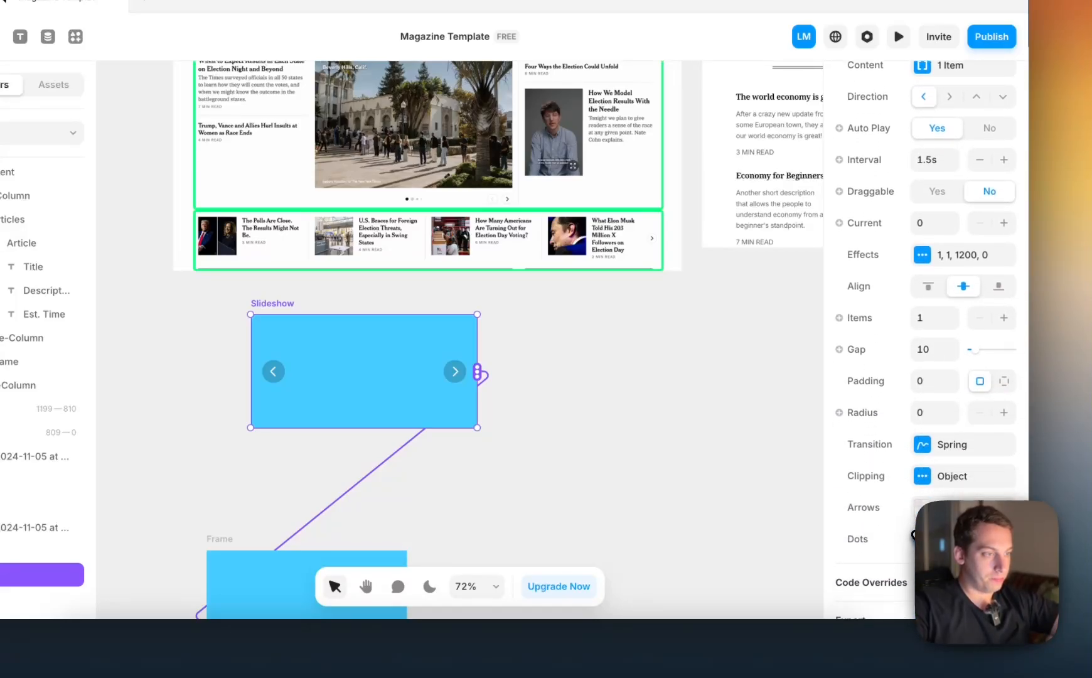
{"action": "left_click", "coordinate": [917, 511]}
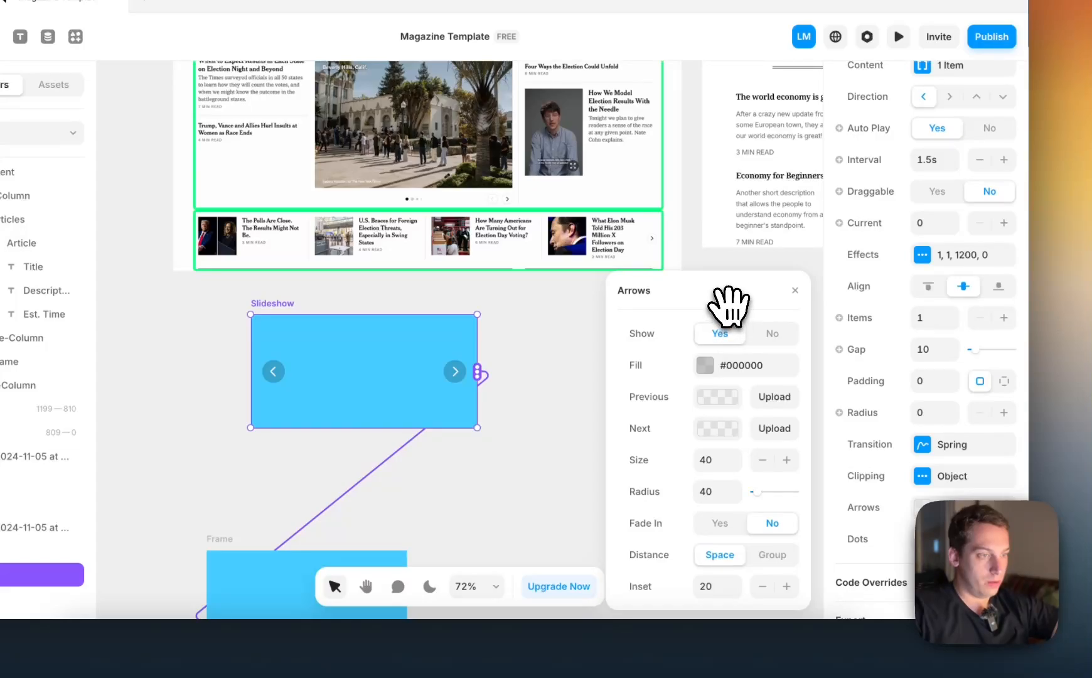
{"action": "left_click_drag", "start_coordinate": [728, 302], "coordinate": [726, 268]}
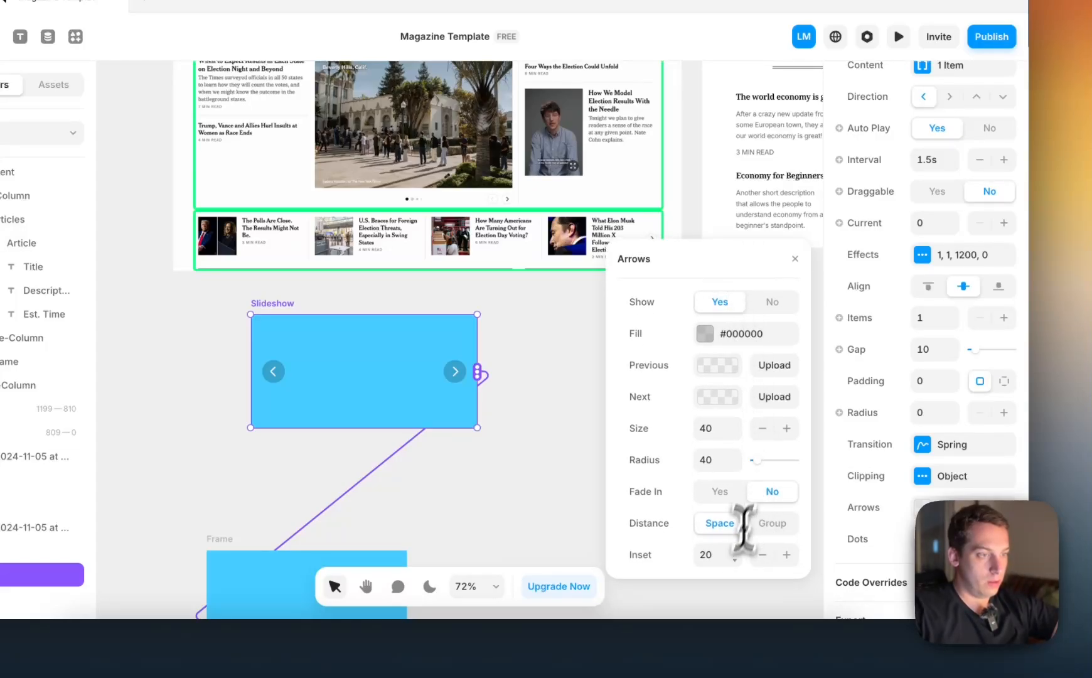
Try an Inset of -50 for the slideshow arrows and set it back to 20
{"action": "key", "text": "shift+Down"}
{"action": "key", "text": "shift+Down"}
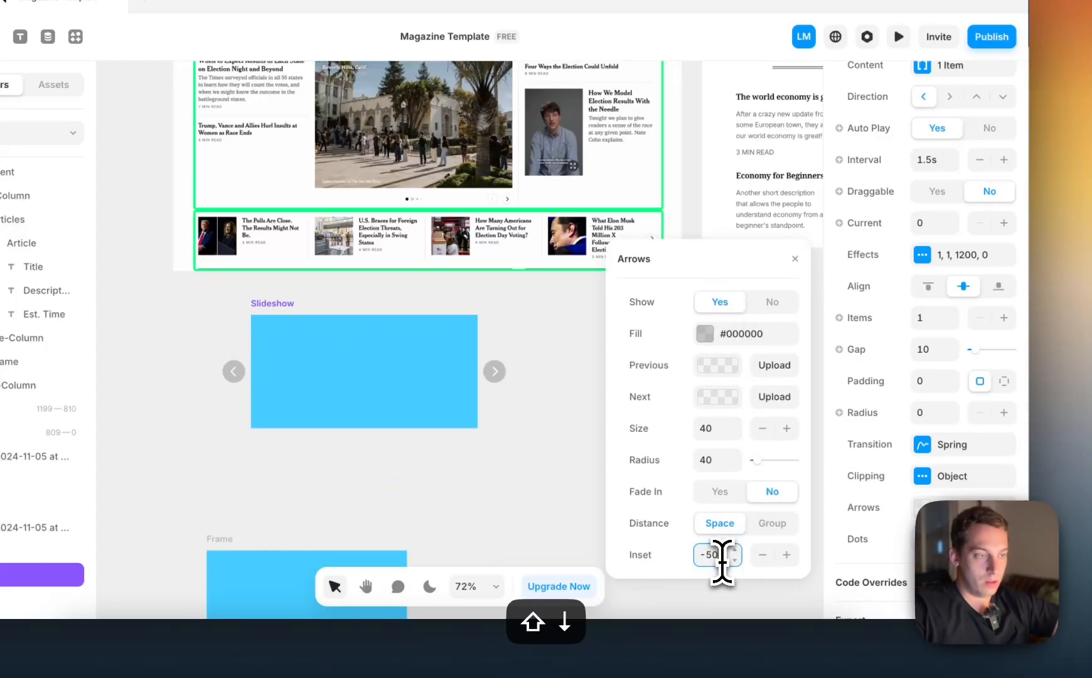
{"action": "key", "text": "shift+Up"}
{"action": "key", "text": "shift+Up"}
{"action": "key", "text": "shift+Up"}
{"action": "key", "text": "shift+Up"}
{"action": "key", "text": "shift+Up"}
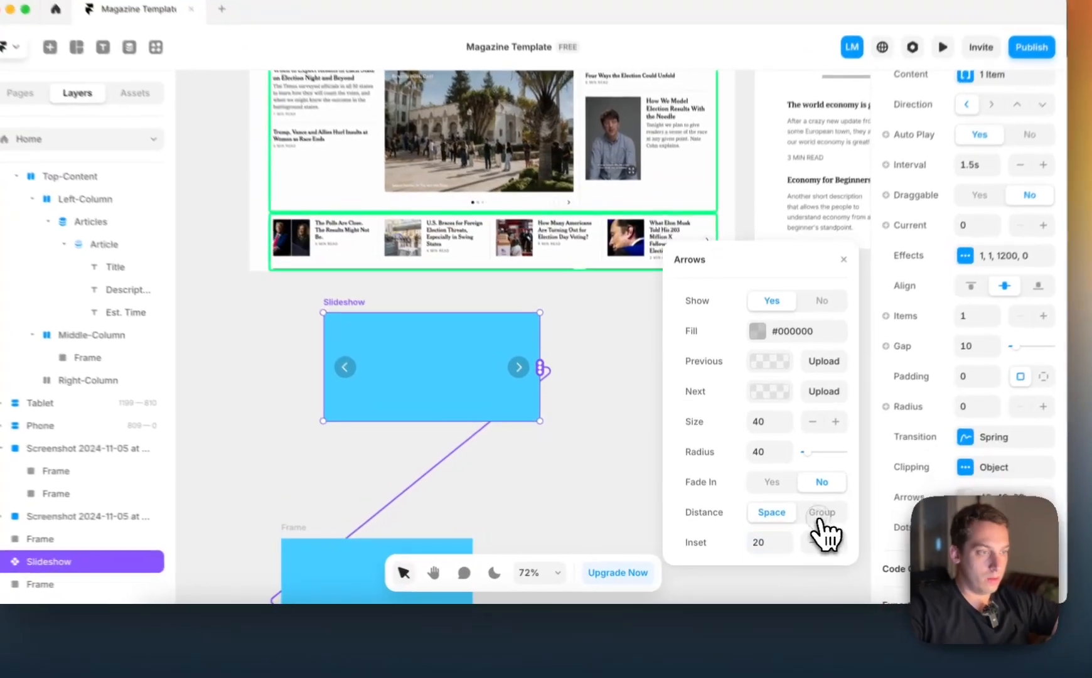
Set the arrows' Distance to Group and place them at Bottom Middle with a Bottom offset of -50
{"action": "left_click", "coordinate": [805, 524]}
{"action": "scroll", "coordinate": [792, 528], "scroll_direction": "down", "scroll_amount": 1}
{"action": "left_click", "coordinate": [782, 514]}
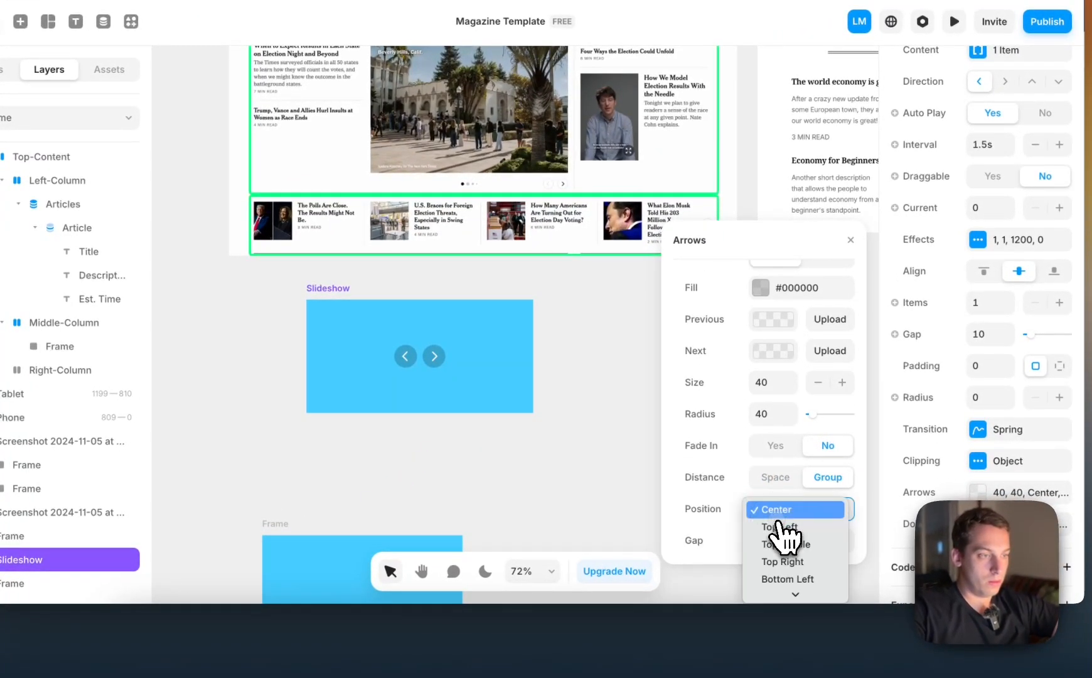
{"action": "scroll", "coordinate": [783, 553], "scroll_direction": "down", "scroll_amount": 2}
{"action": "left_click", "coordinate": [785, 573]}
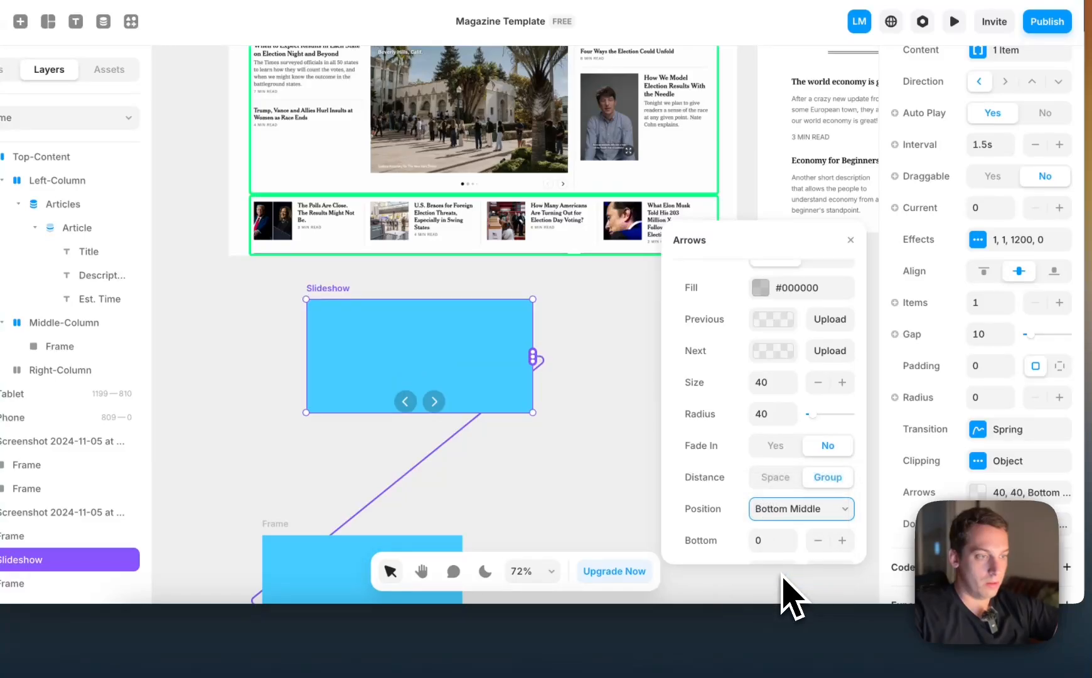
{"action": "key", "text": "shift+Down"}
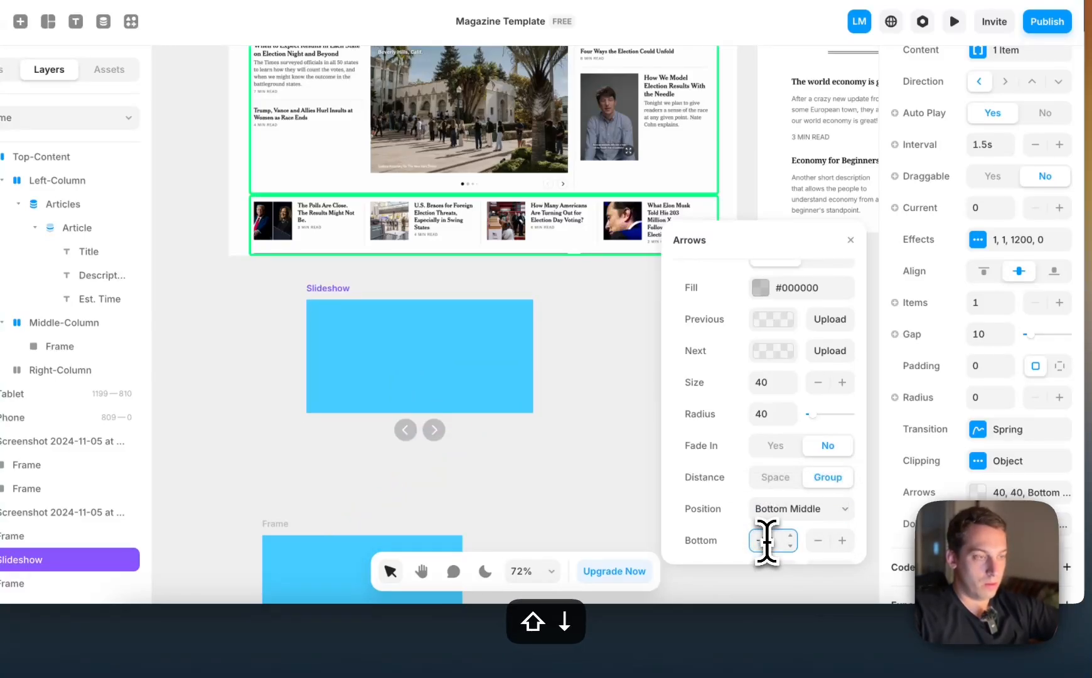
Change the position of the grouped slideshow arrows to Bottom Right
{"action": "left_click", "coordinate": [830, 511]}
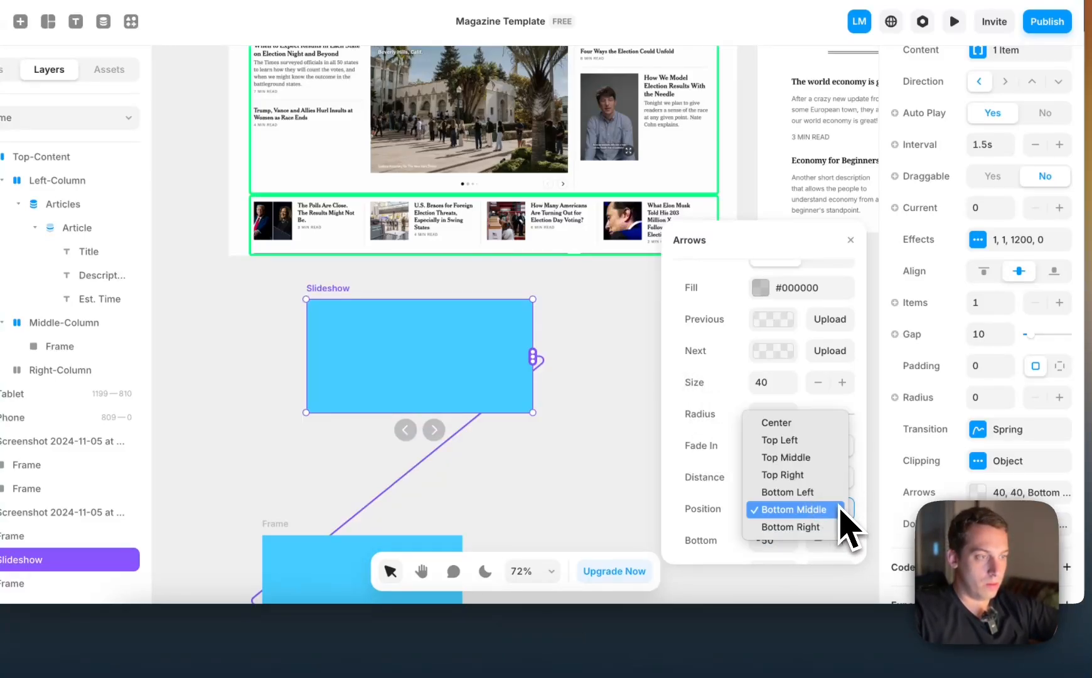
{"action": "left_click", "coordinate": [826, 528]}
{"action": "scroll", "coordinate": [366, 351], "scroll_direction": "down", "scroll_amount": 5}
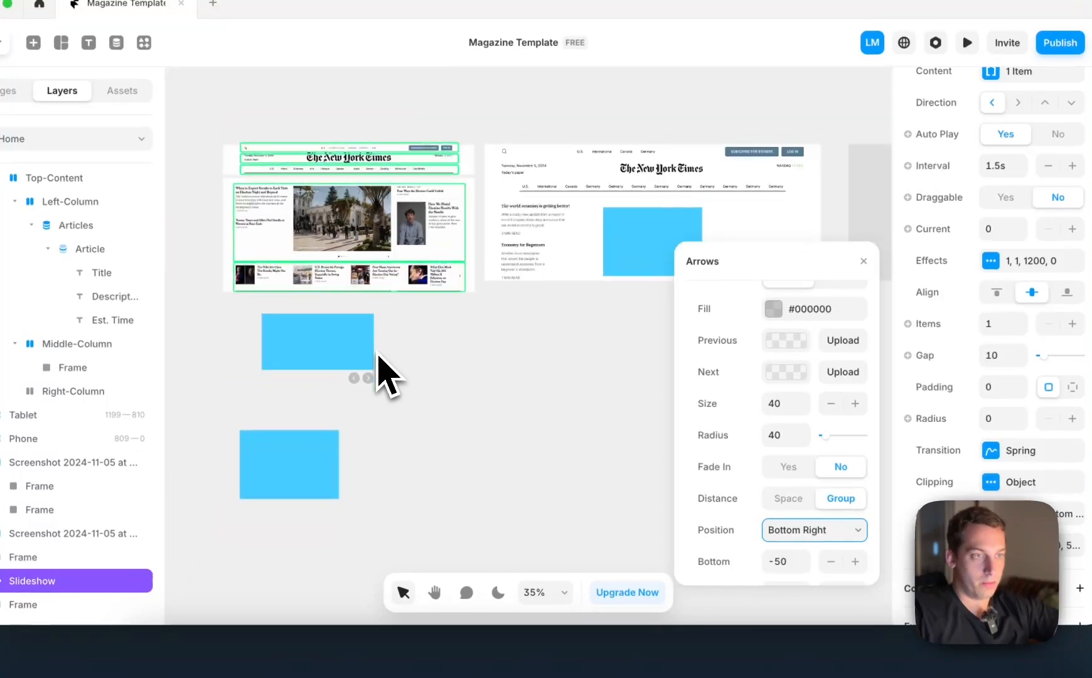
{"action": "scroll", "coordinate": [378, 333], "scroll_direction": "up", "scroll_amount": 5}
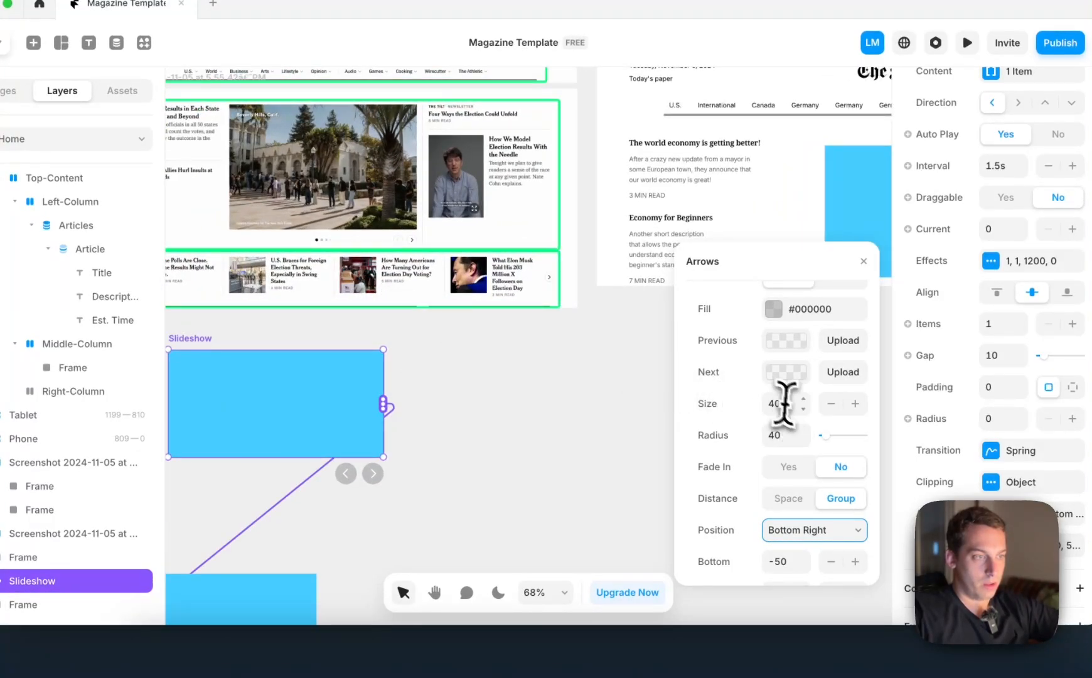
Set the slideshow arrows' Size to 20 and their Bottom offset to -30
{"action": "key", "text": "shift+Down"}
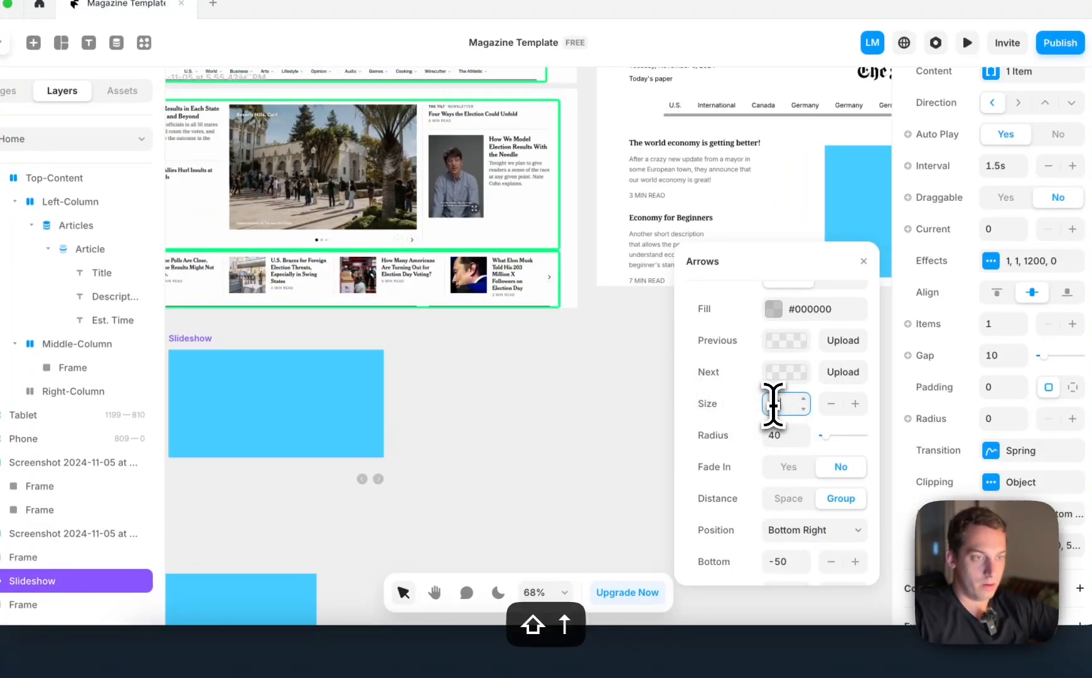
{"action": "left_click", "coordinate": [784, 561]}
{"action": "key", "text": "shift+Down"}
{"action": "key", "text": "shift+Down"}
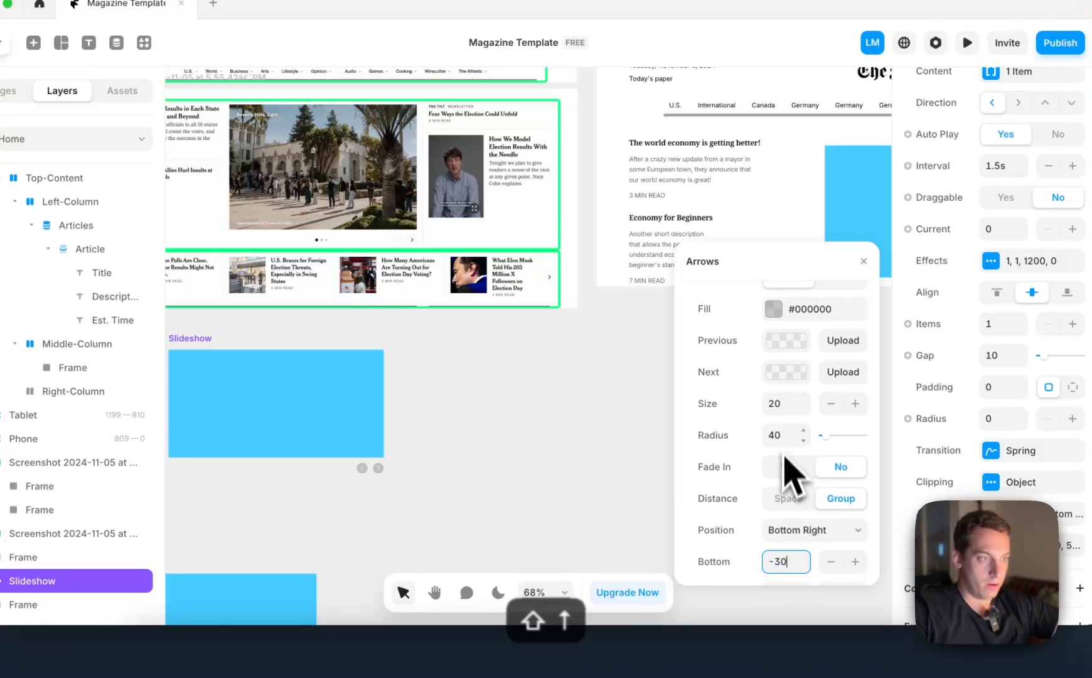
{"action": "left_click", "coordinate": [787, 403]}
{"action": "key", "text": "shift+Down"}
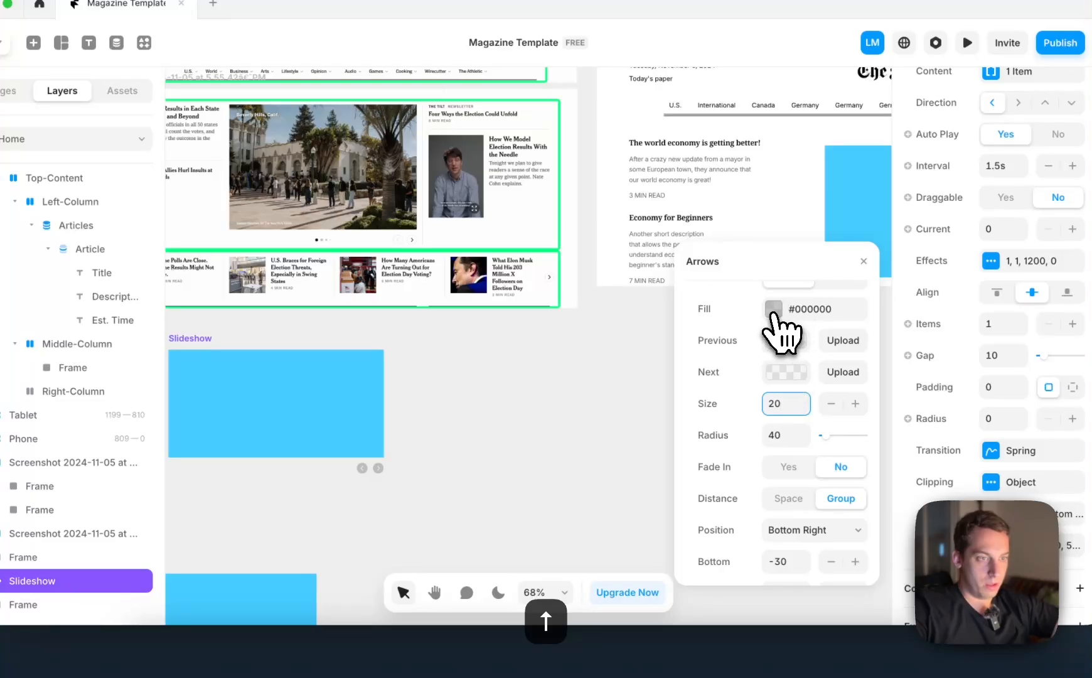
Change the fill colour of the slideshow arrows to white, #FFFFFF
{"action": "left_click", "coordinate": [774, 314]}
{"action": "left_click_drag", "start_coordinate": [781, 329], "coordinate": [643, 251]}
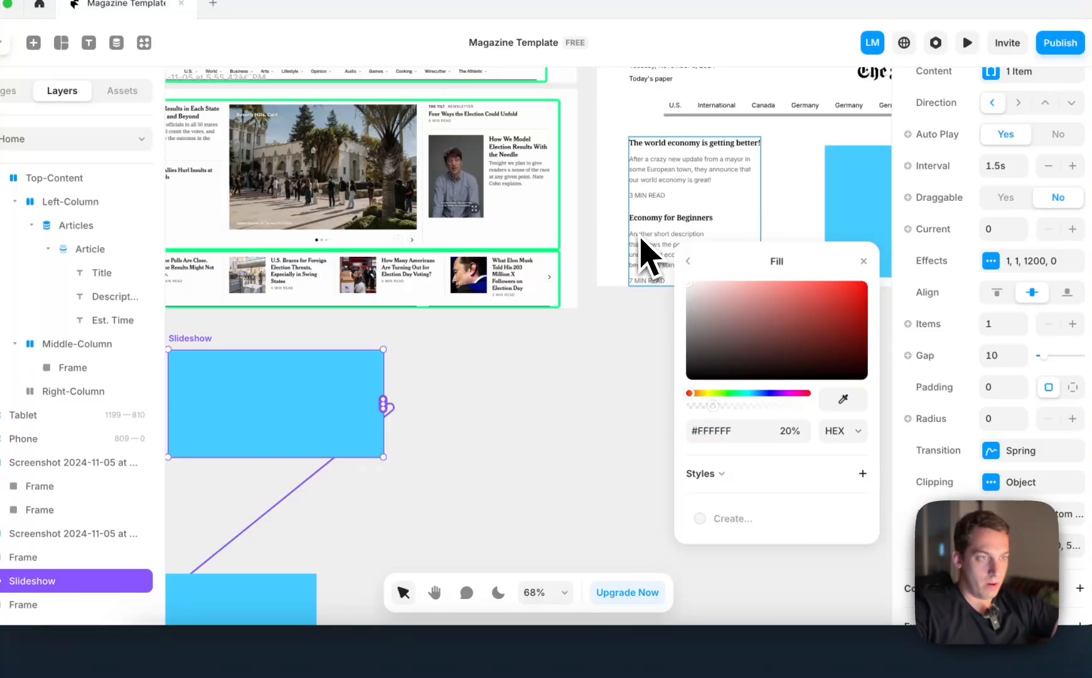
Raise the opacity of the slideshow arrows' white fill to 100%
{"action": "left_click", "coordinate": [693, 260]}
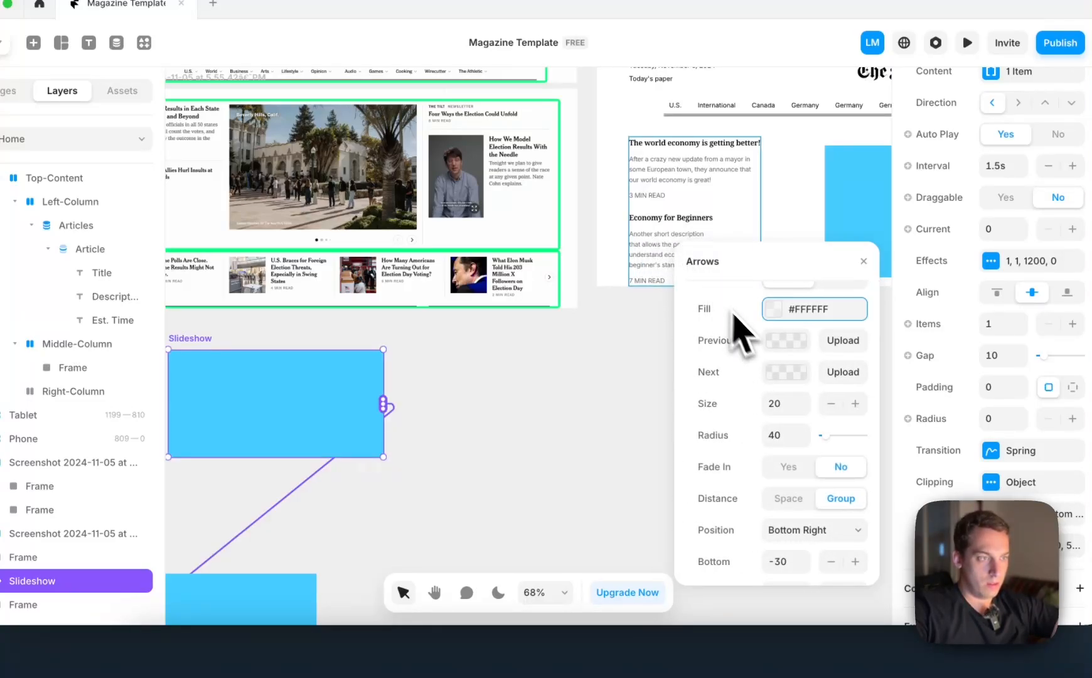
{"action": "scroll", "coordinate": [773, 347], "scroll_direction": "up", "scroll_amount": 1}
{"action": "left_click", "coordinate": [775, 347]}
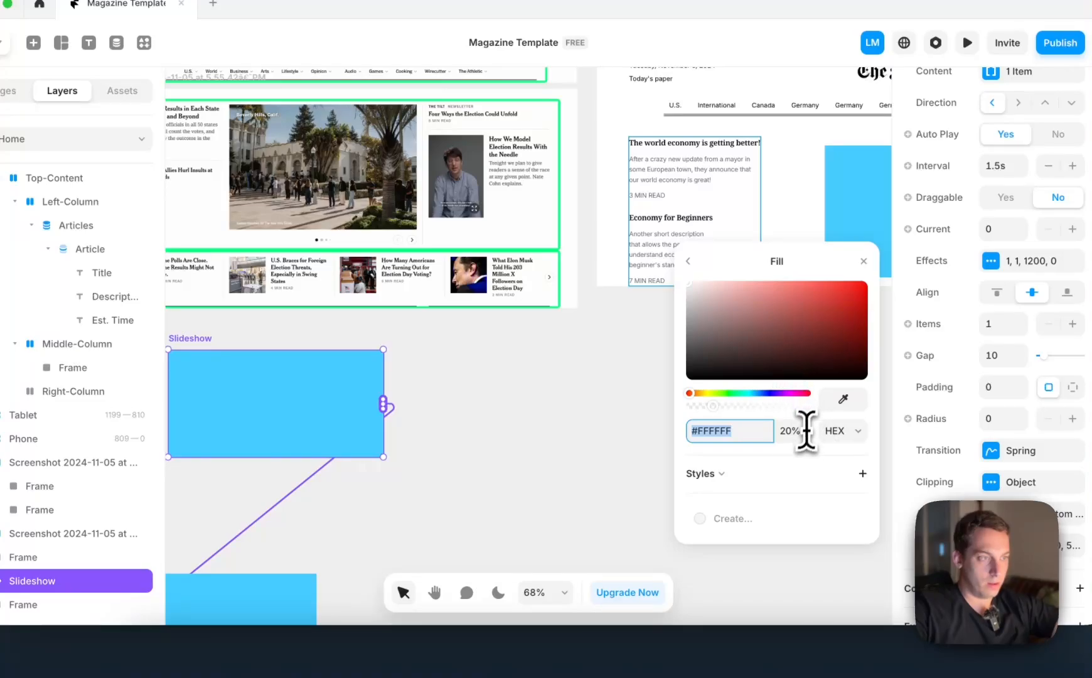
{"action": "key", "text": "shift+Up"}
{"action": "key", "text": "shift+Up"}
{"action": "key", "text": "shift+Up"}
{"action": "key", "text": "shift+Up"}
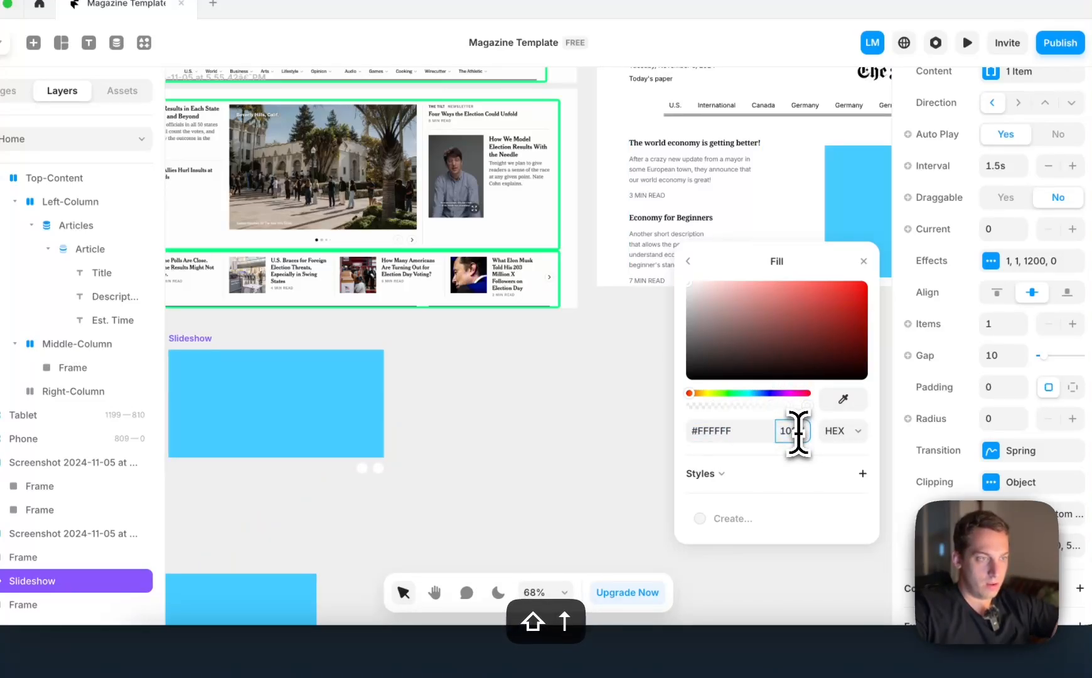
{"action": "left_click", "coordinate": [689, 261]}
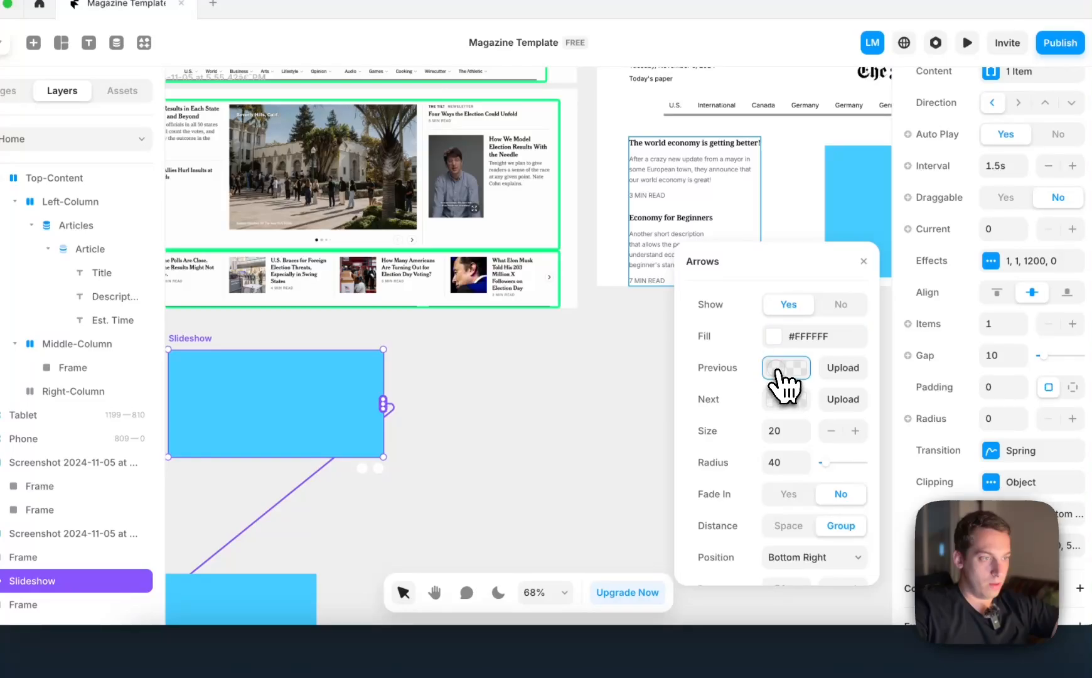
Examine the image option for the Previous arrow and the remaining arrow settings against the white circles below the slideshow
{"action": "left_click", "coordinate": [784, 368]}
{"action": "scroll", "coordinate": [390, 481], "scroll_direction": "up", "scroll_amount": 5}
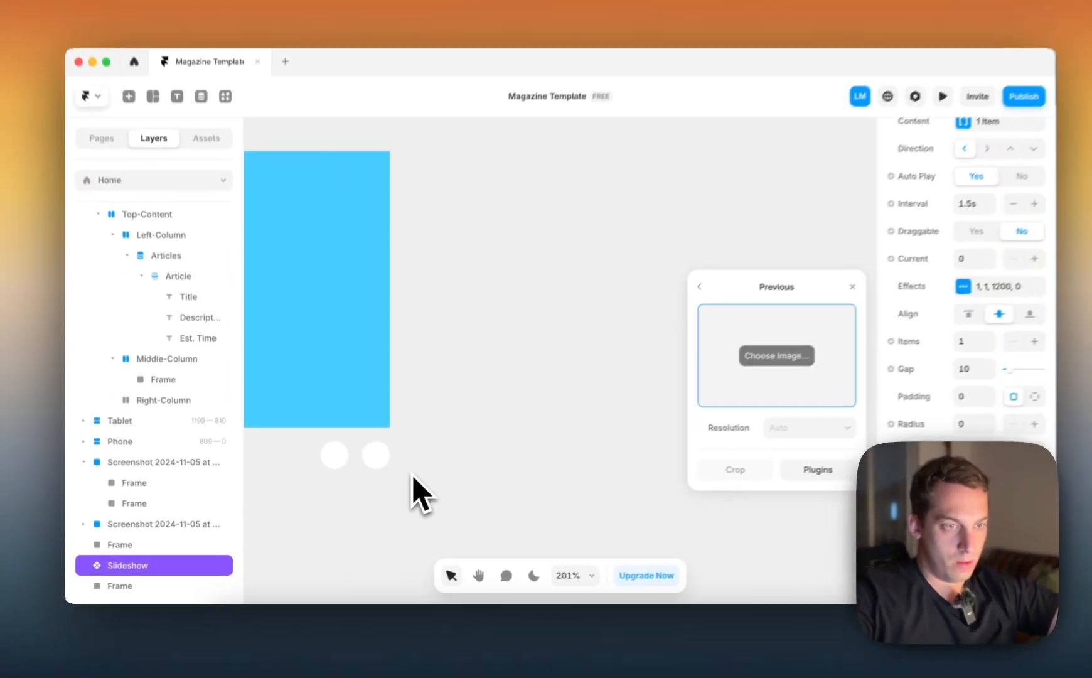
{"action": "scroll", "coordinate": [413, 479], "scroll_direction": "down", "scroll_amount": 4}
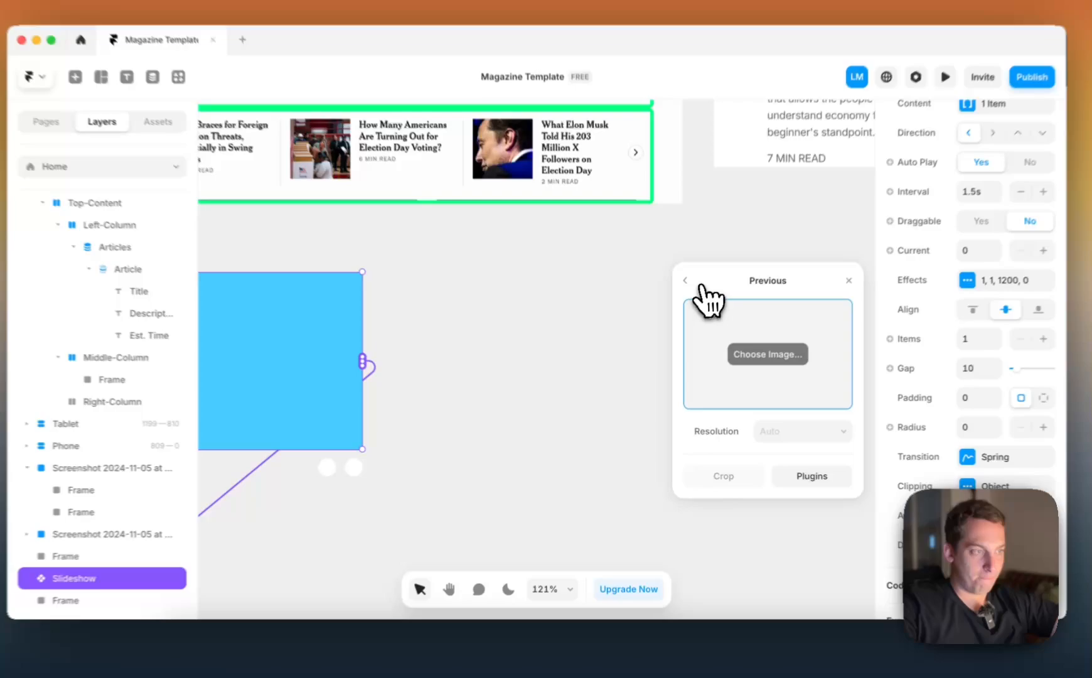
{"action": "left_click", "coordinate": [678, 301]}
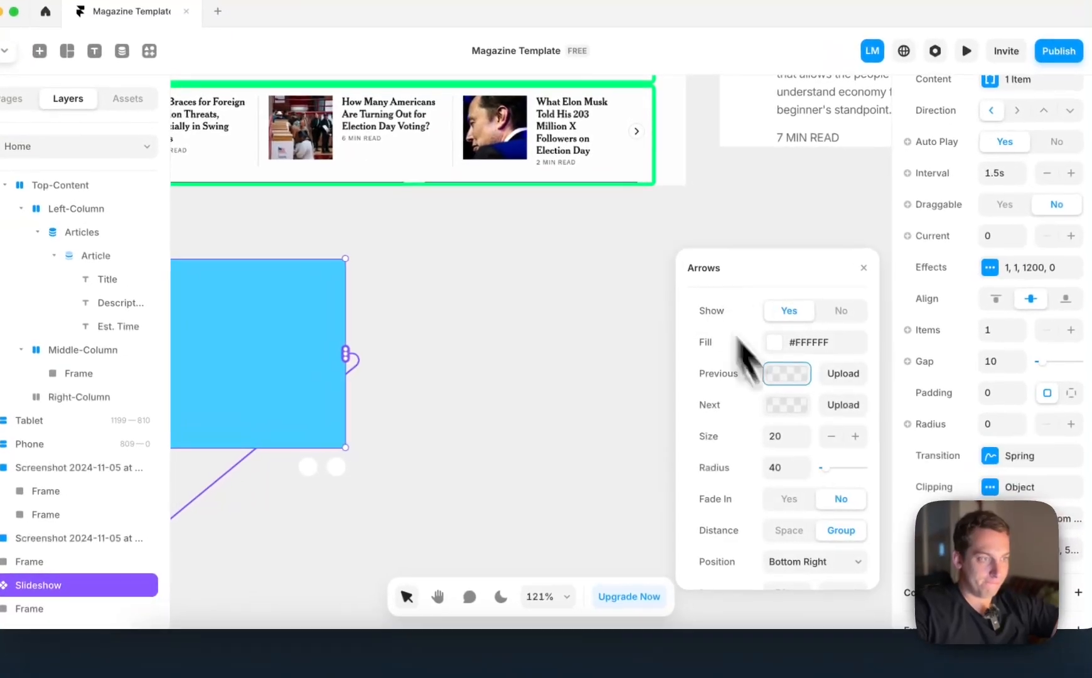
{"action": "scroll", "coordinate": [772, 496], "scroll_direction": "down", "scroll_amount": 3}
{"action": "scroll", "coordinate": [800, 511], "scroll_direction": "up", "scroll_amount": 3}
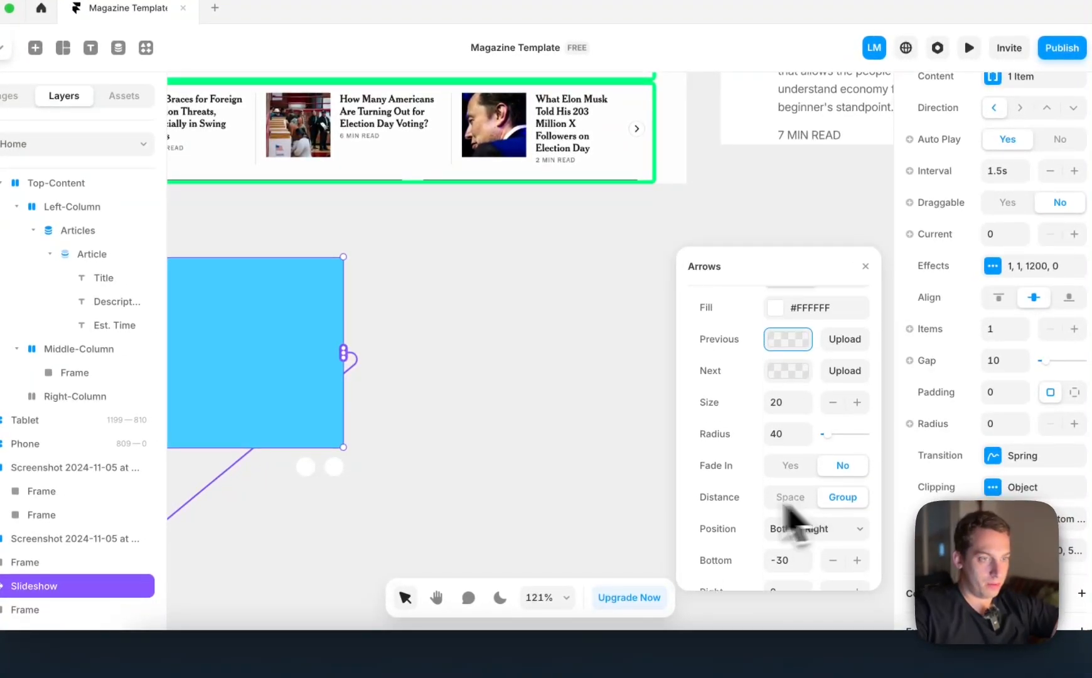
{"action": "scroll", "coordinate": [327, 493], "scroll_direction": "down", "scroll_amount": 3}
{"action": "scroll", "coordinate": [367, 481], "scroll_direction": "down", "scroll_amount": 5}
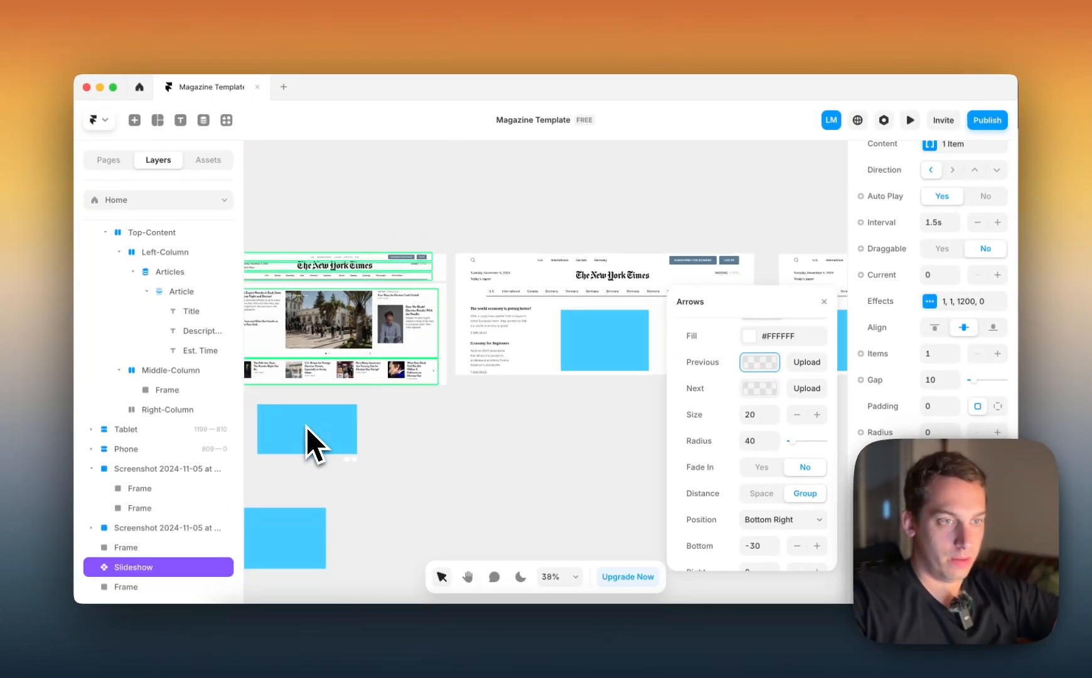
Change the slideshow arrows' fill to light grey, #E0E0E0, and check the arrows up close
{"action": "left_click", "coordinate": [750, 337]}
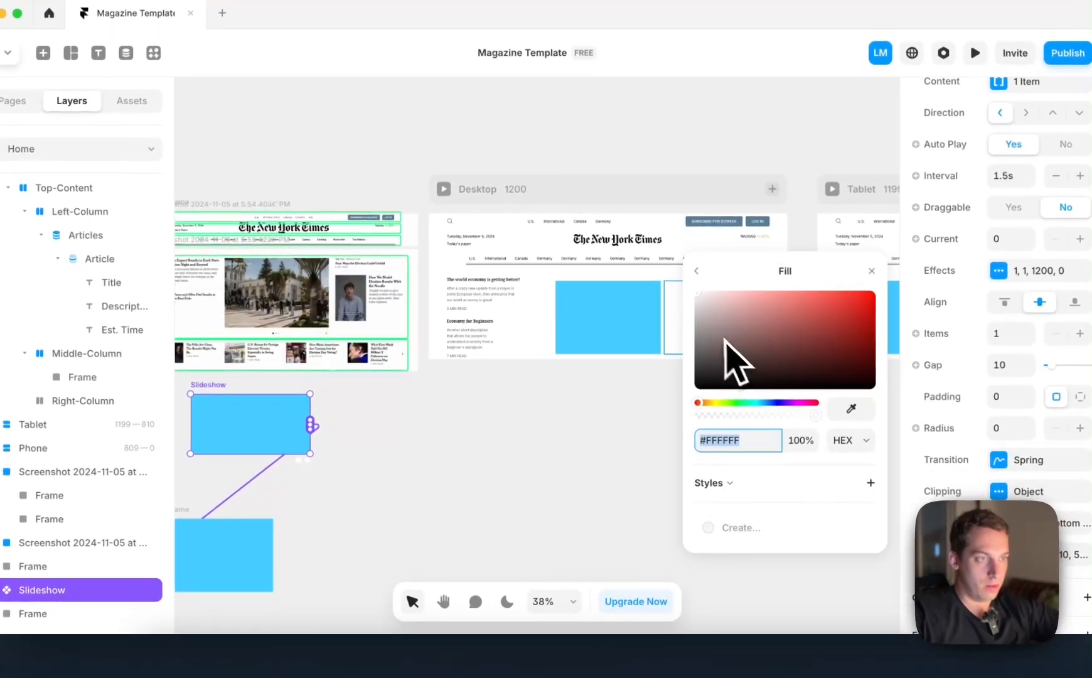
{"action": "left_click", "coordinate": [696, 306]}
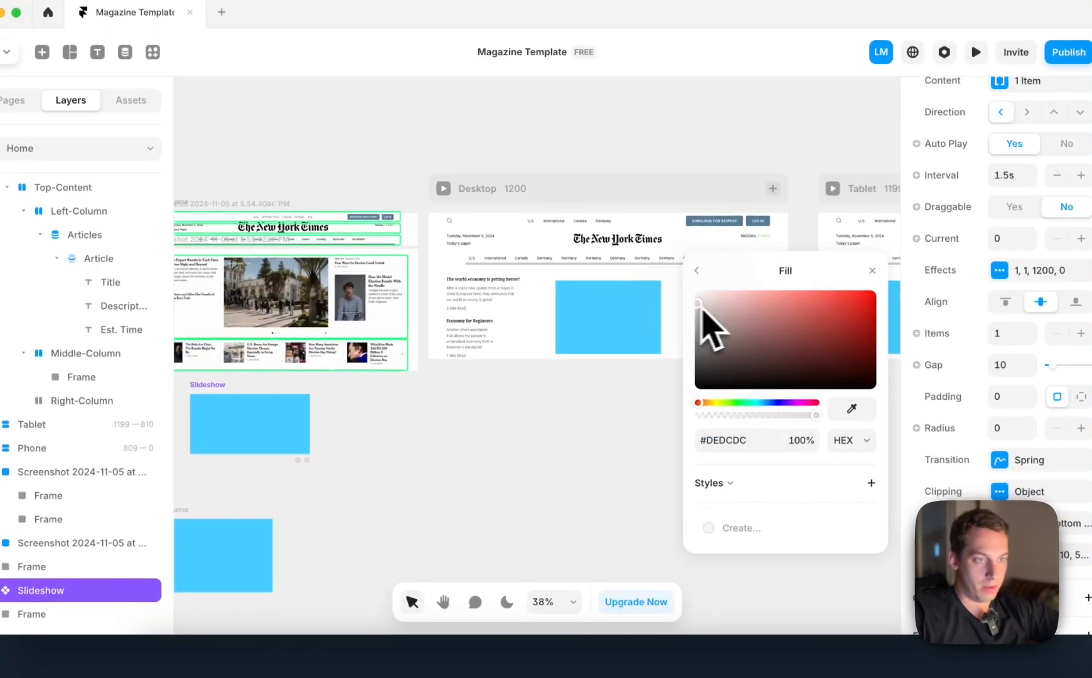
{"action": "left_click_drag", "start_coordinate": [701, 306], "coordinate": [676, 307]}
{"action": "scroll", "coordinate": [321, 480], "scroll_direction": "up", "scroll_amount": 1}
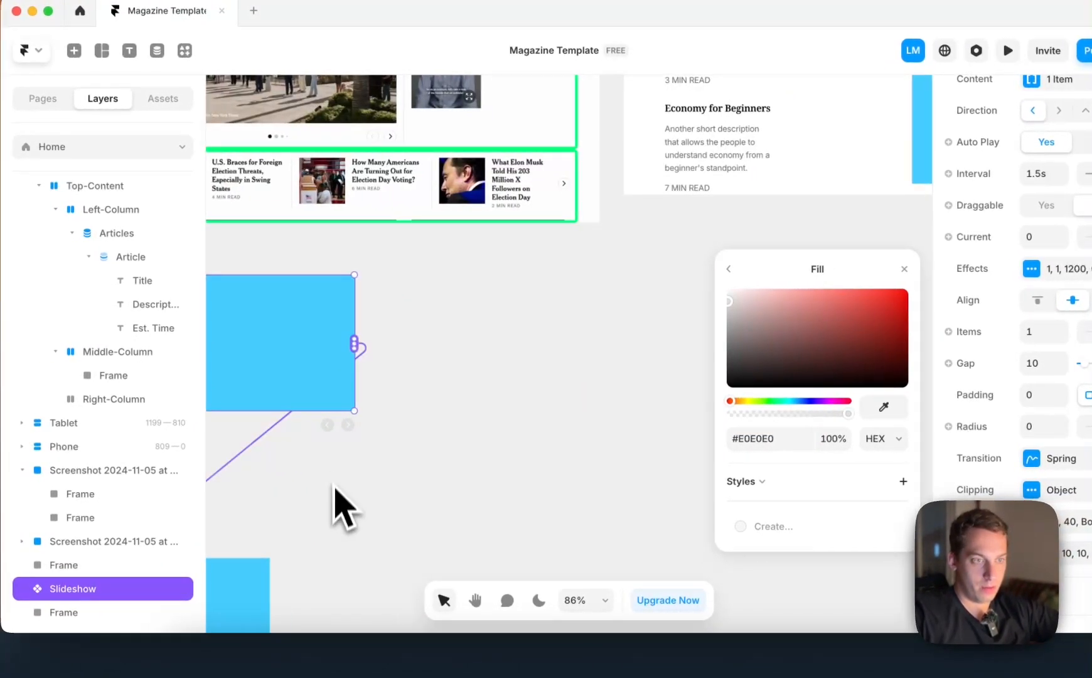
{"action": "scroll", "coordinate": [335, 489], "scroll_direction": "up", "scroll_amount": 5}
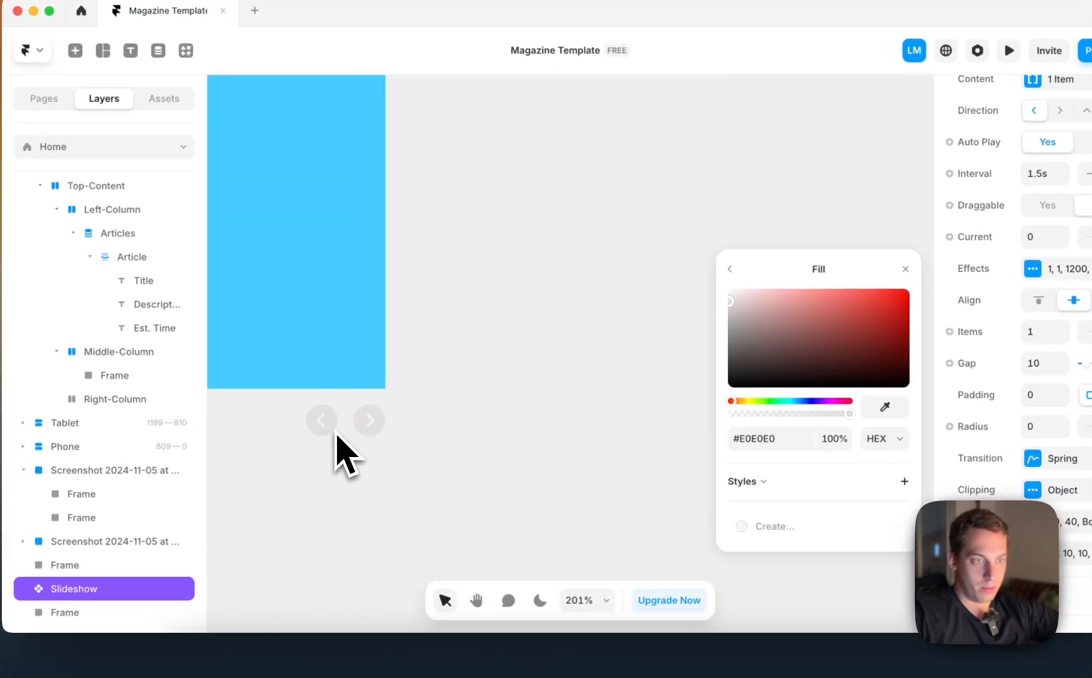
{"action": "scroll", "coordinate": [337, 449], "scroll_direction": "down", "scroll_amount": 10}
{"action": "scroll", "coordinate": [307, 487], "scroll_direction": "down", "scroll_amount": 3}
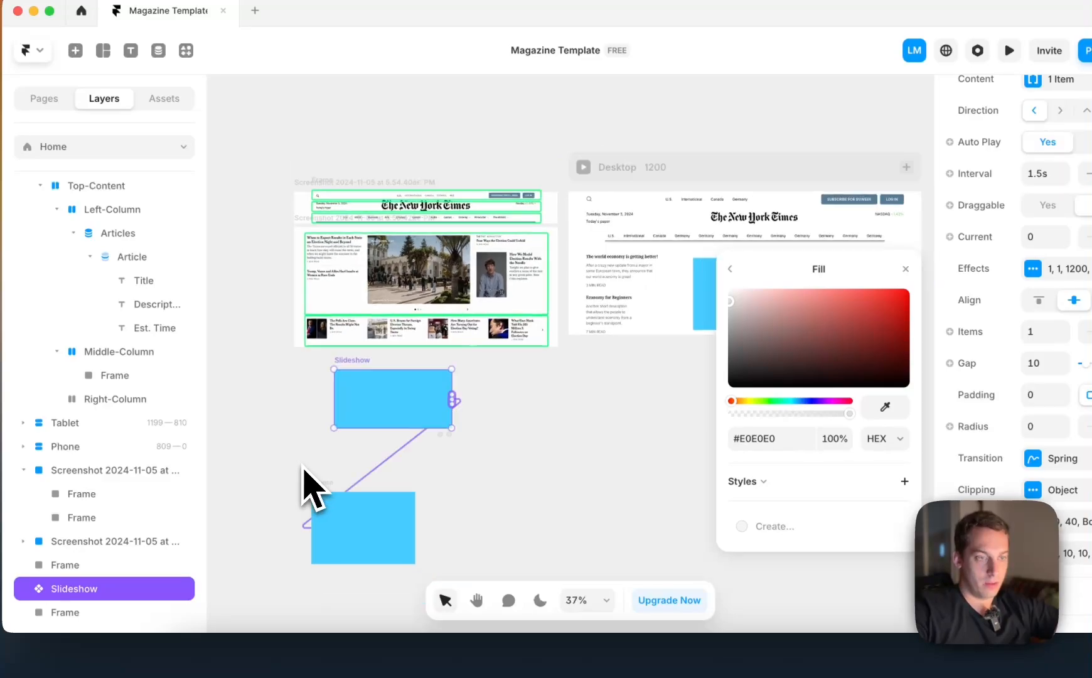
{"action": "scroll", "coordinate": [304, 488], "scroll_direction": "right", "scroll_amount": 2}
{"action": "scroll", "coordinate": [329, 464], "scroll_direction": "up", "scroll_amount": 4}
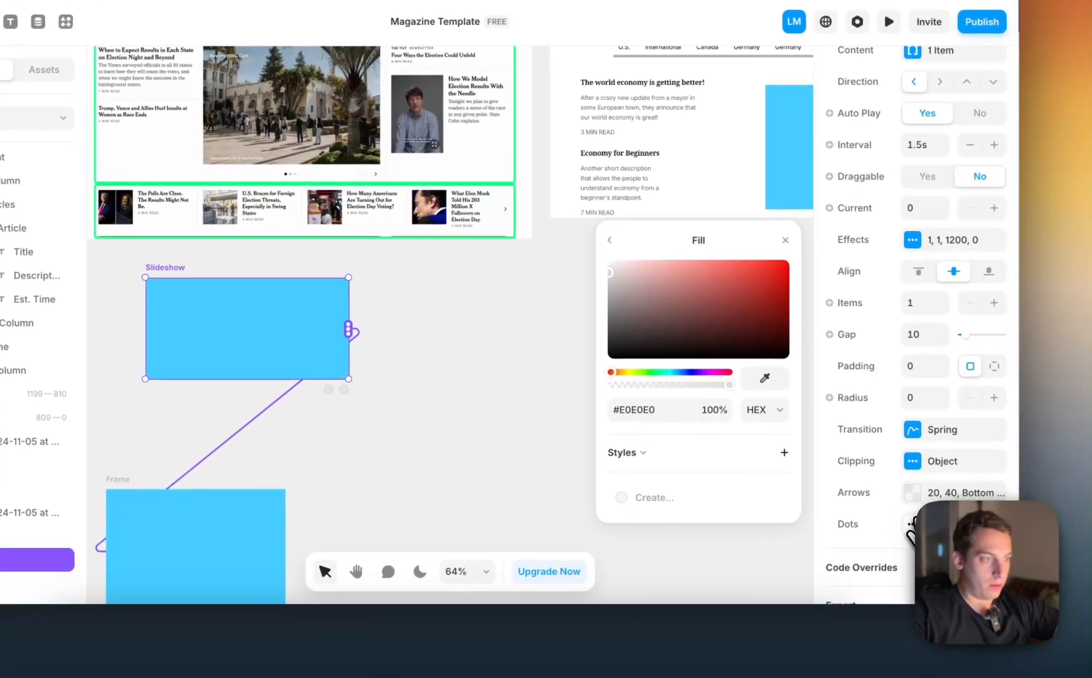
Set the fill colour of the slideshow's dots to black, #000000
{"action": "left_click", "coordinate": [1031, 553]}
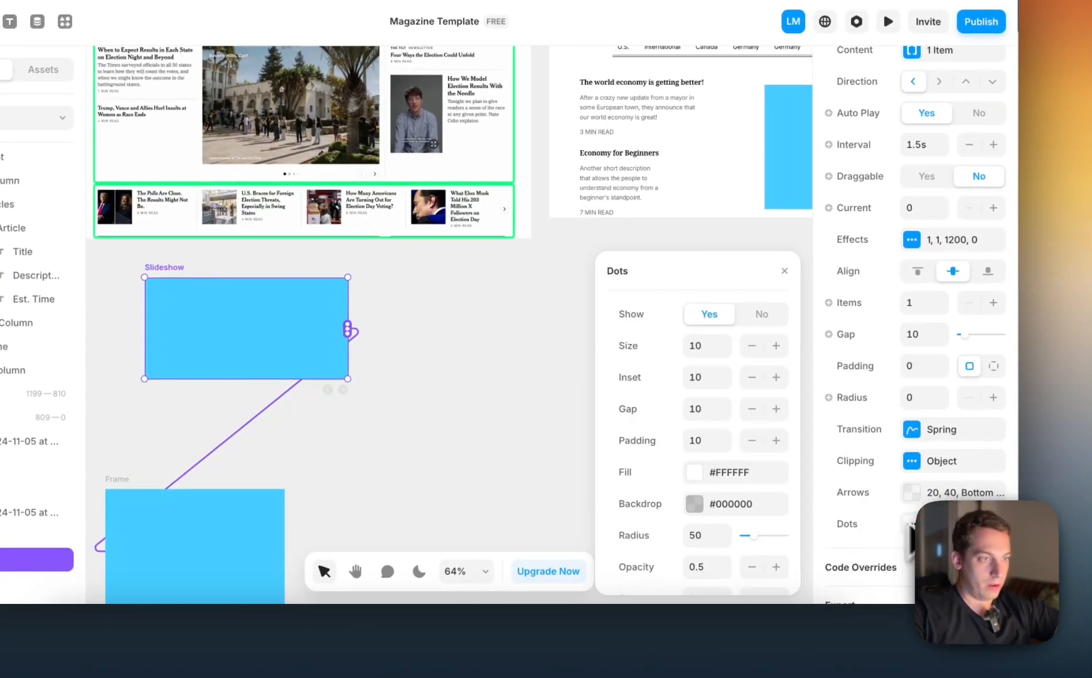
{"action": "left_click", "coordinate": [694, 474]}
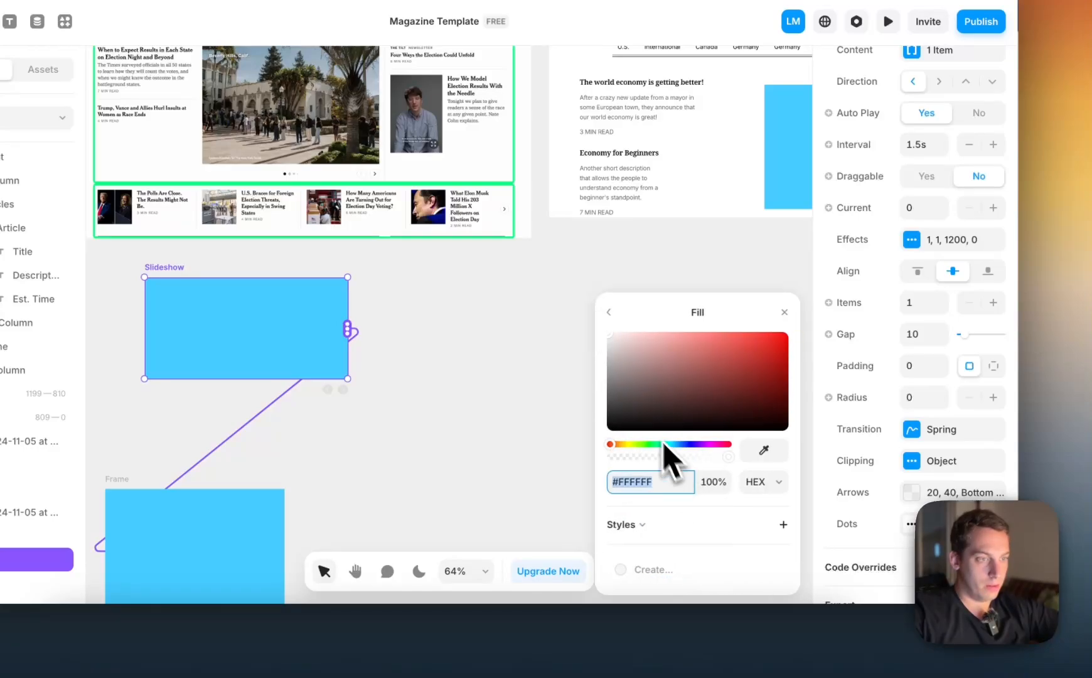
{"action": "left_click_drag", "start_coordinate": [634, 421], "coordinate": [594, 445]}
{"action": "scroll", "coordinate": [251, 364], "scroll_direction": "up", "scroll_amount": 4}
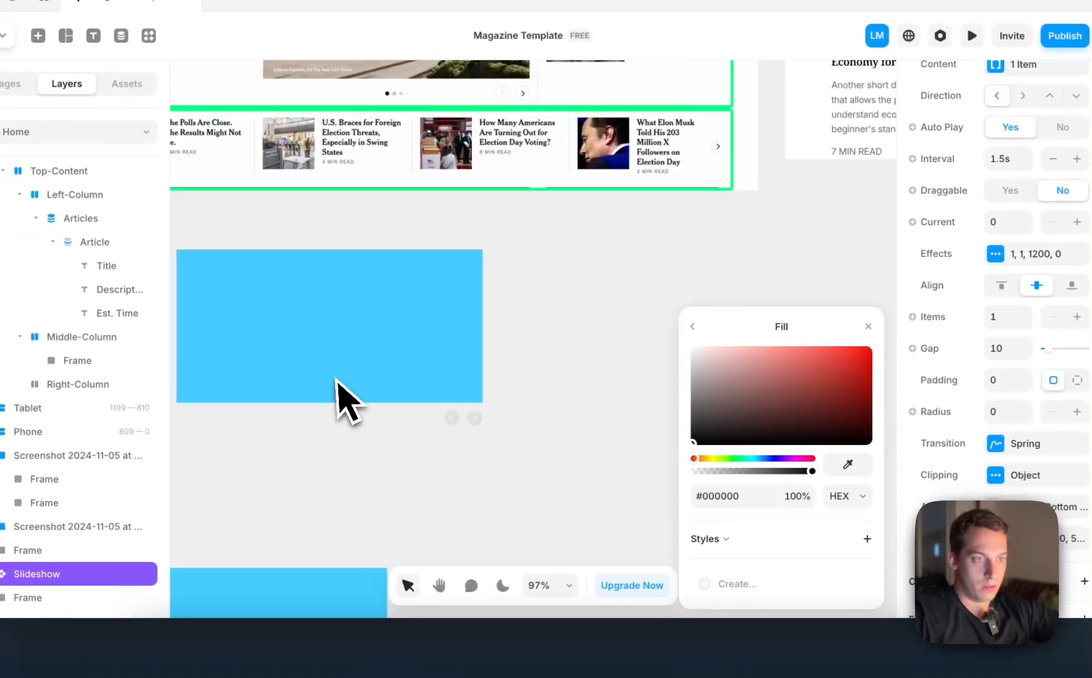
{"action": "scroll", "coordinate": [349, 402], "scroll_direction": "down", "scroll_amount": 2}
{"action": "scroll", "coordinate": [349, 402], "scroll_direction": "right", "scroll_amount": 1}
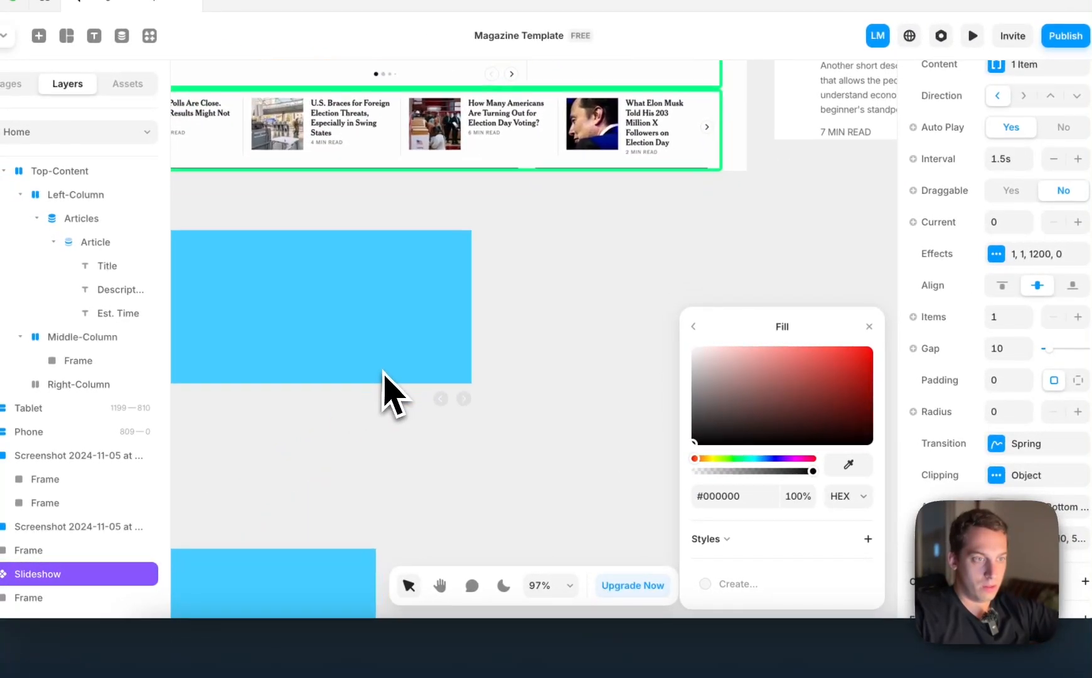
Inspect the dots' backdrop colour and switch off the display of the slideshow's dots
{"action": "left_click", "coordinate": [694, 326]}
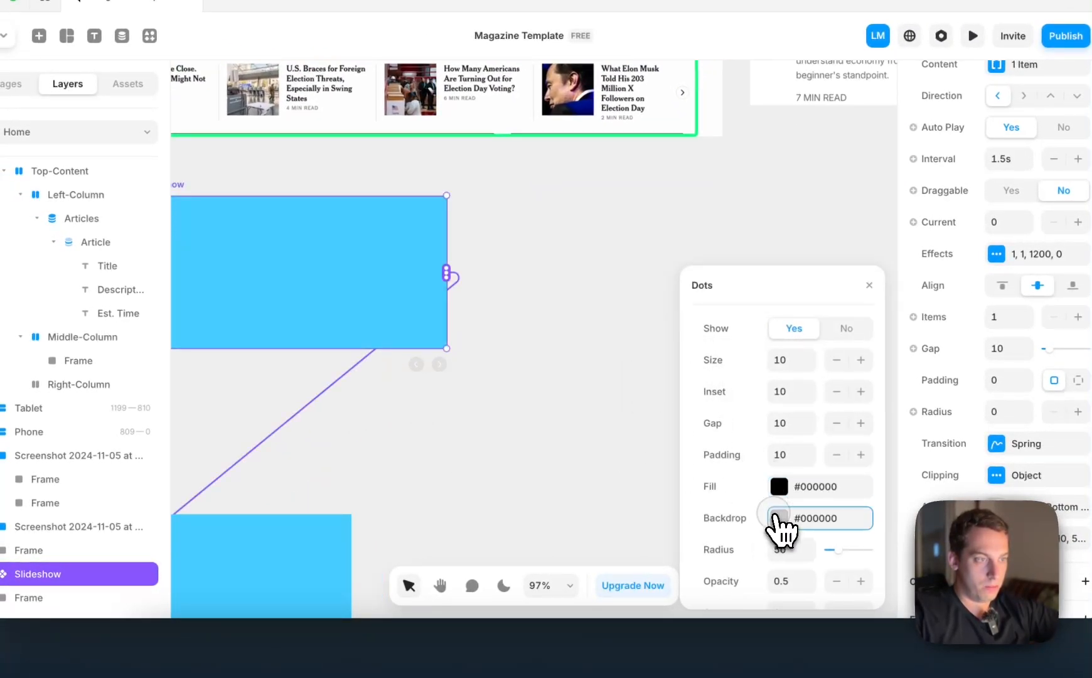
{"action": "left_click", "coordinate": [778, 518]}
{"action": "scroll", "coordinate": [521, 401], "scroll_direction": "down", "scroll_amount": 2}
{"action": "scroll", "coordinate": [522, 402], "scroll_direction": "left", "scroll_amount": 2}
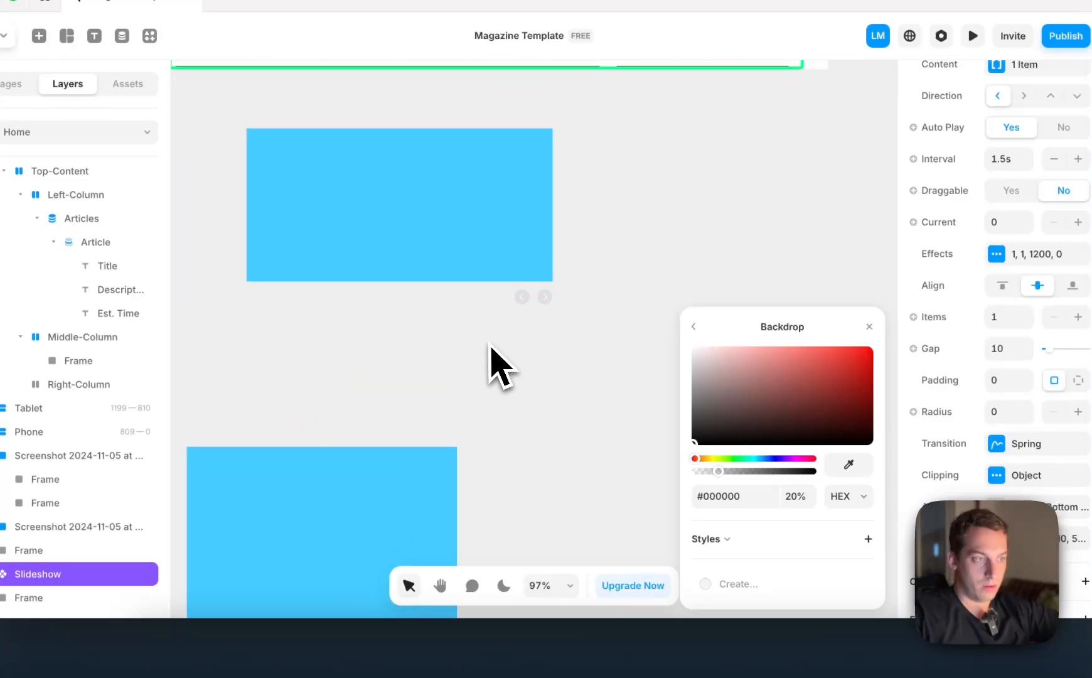
{"action": "left_click", "coordinate": [694, 326]}
{"action": "left_click", "coordinate": [846, 327]}
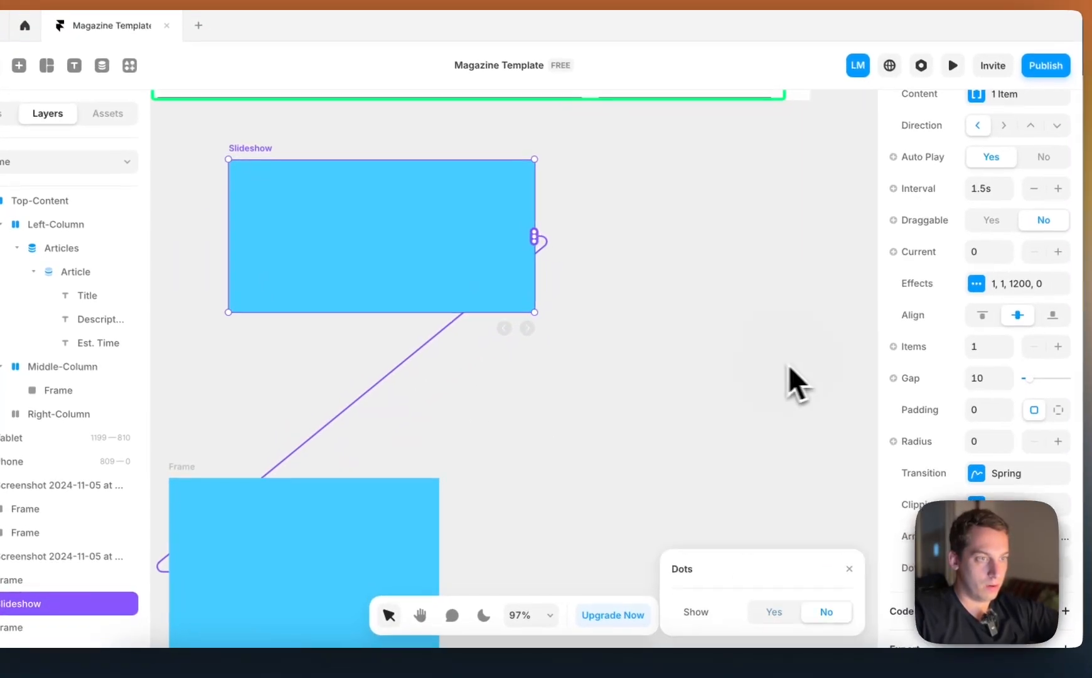
Reselect the slideshow and turn the display of its dots back on
{"action": "left_click", "coordinate": [790, 371]}
{"action": "left_click", "coordinate": [439, 303]}
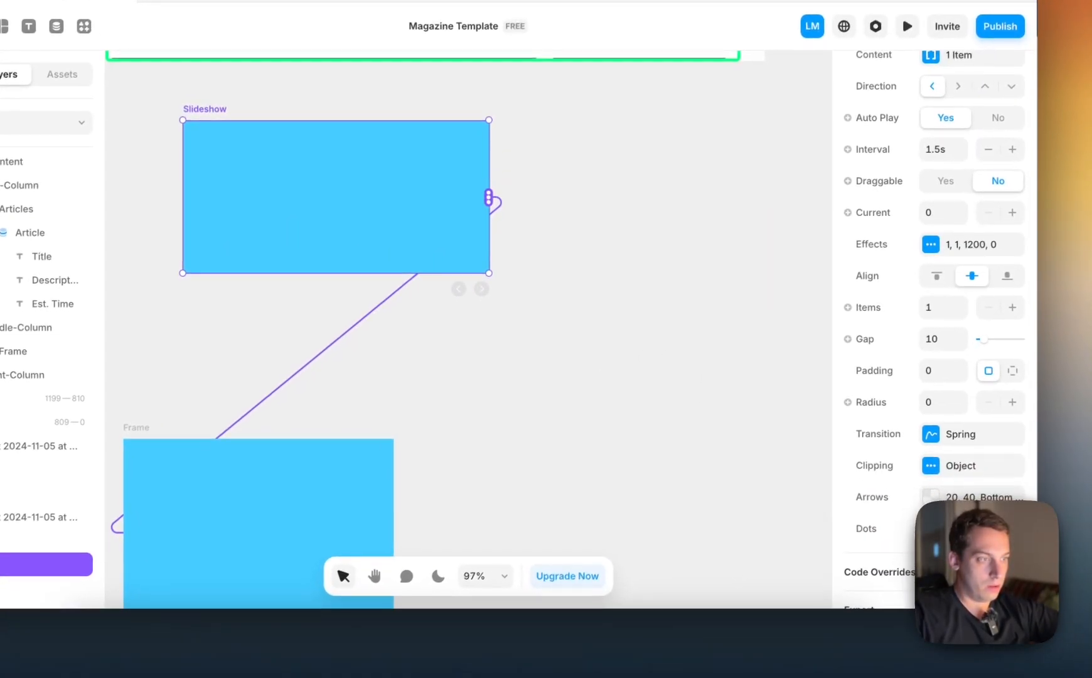
{"action": "left_click", "coordinate": [867, 528]}
{"action": "left_click", "coordinate": [744, 571]}
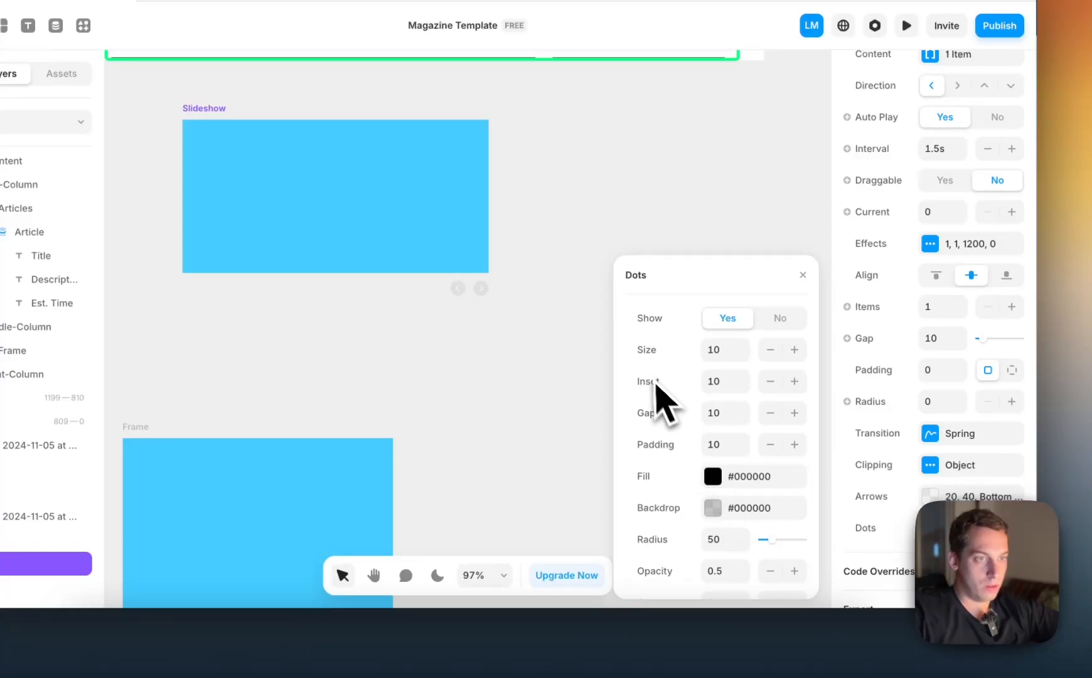
Duplicate the blue frame below the slideshow, place the copy beside it, and connect it as the slideshow's second content item
{"action": "scroll", "coordinate": [517, 324], "scroll_direction": "down", "scroll_amount": 5}
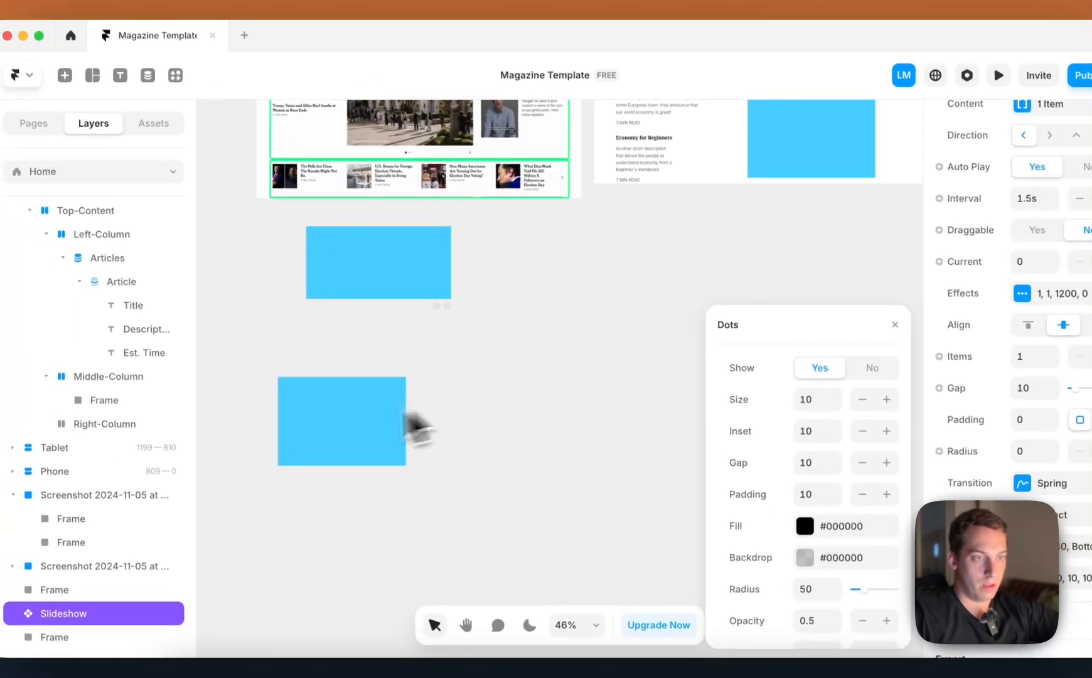
{"action": "left_click", "coordinate": [358, 414]}
{"action": "left_click_drag", "start_coordinate": [358, 414], "coordinate": [504, 411]}
{"action": "left_click", "coordinate": [435, 276]}
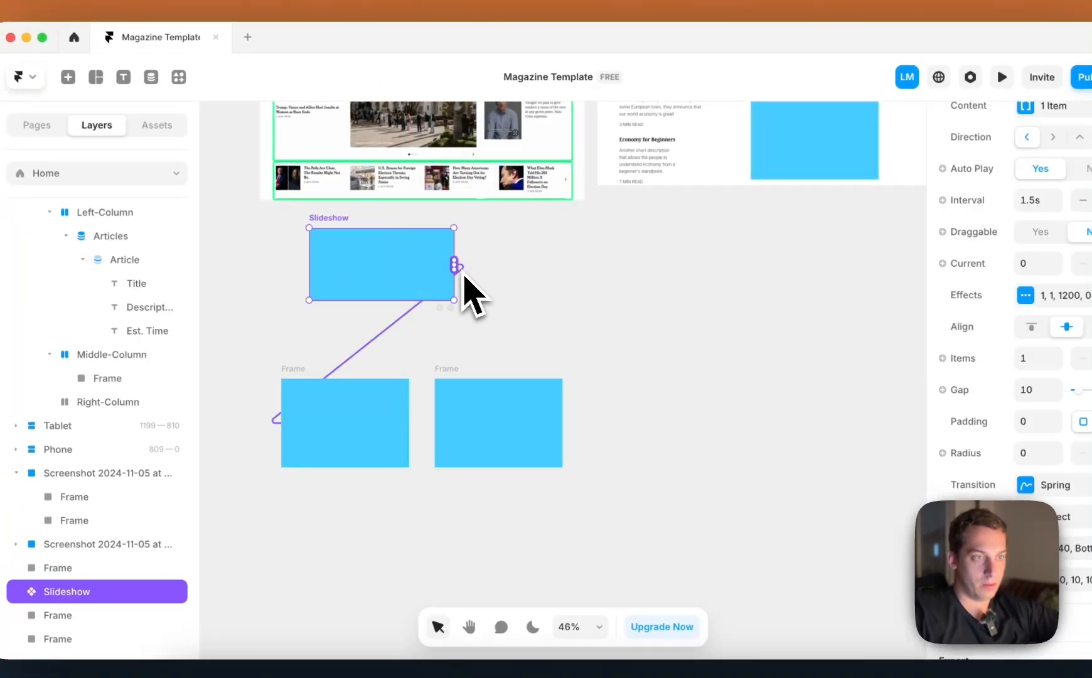
{"action": "left_click_drag", "start_coordinate": [493, 305], "coordinate": [527, 395]}
{"action": "scroll", "coordinate": [383, 305], "scroll_direction": "up", "scroll_amount": 6}
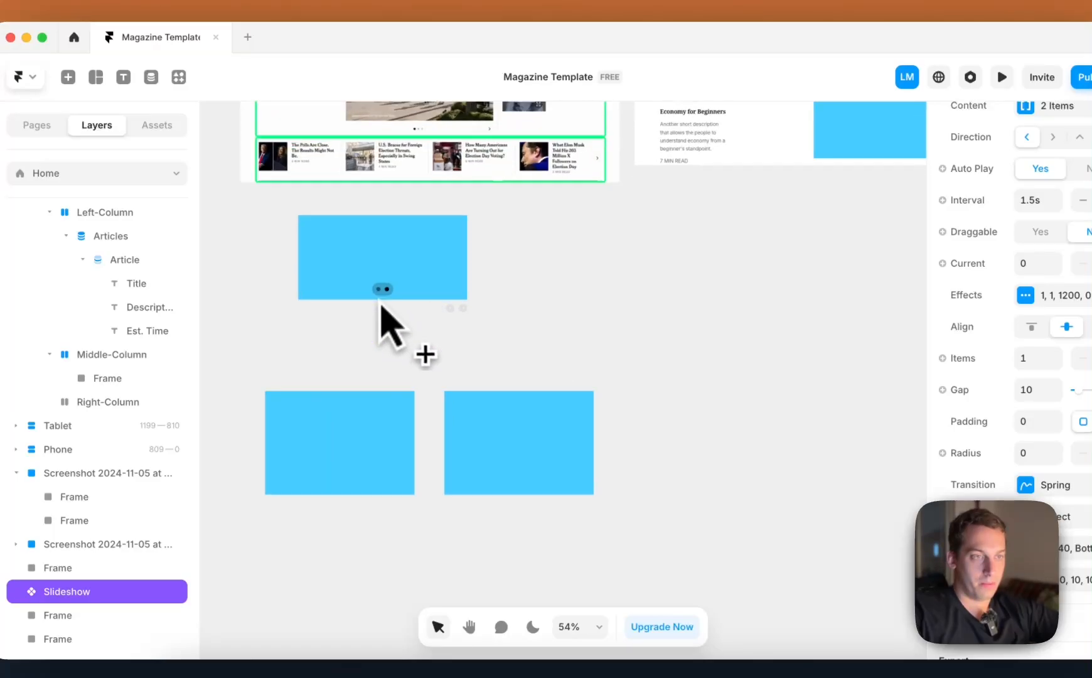
Make the backdrop behind the slideshow's dots fully transparent
{"action": "scroll", "coordinate": [379, 302], "scroll_direction": "up", "scroll_amount": 3}
{"action": "scroll", "coordinate": [383, 307], "scroll_direction": "down", "scroll_amount": 3}
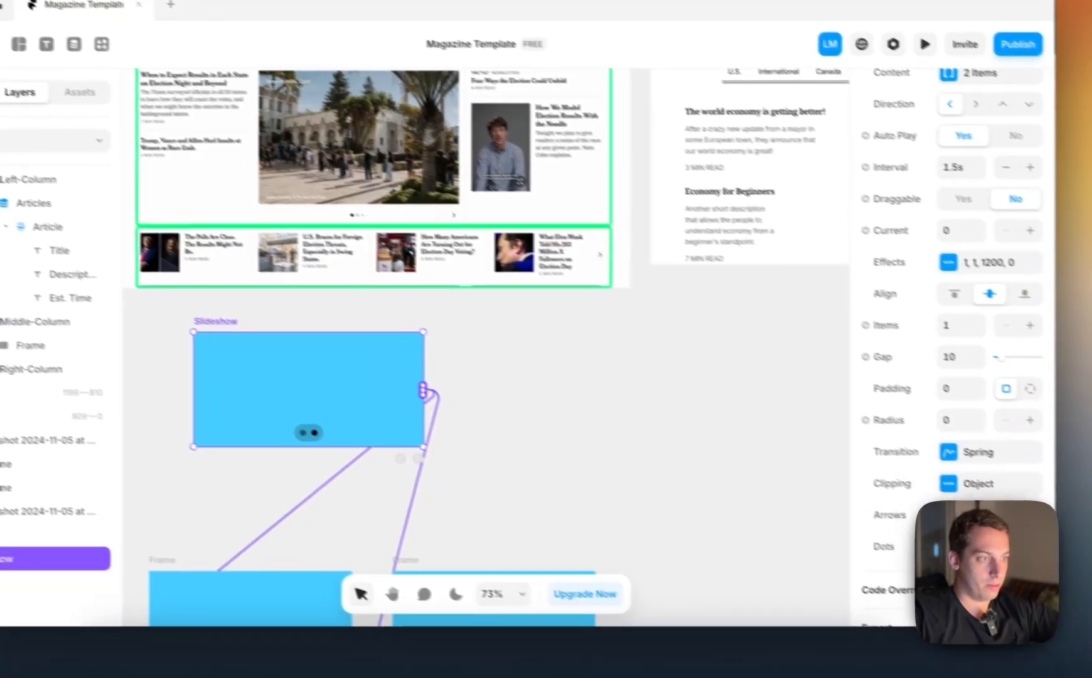
{"action": "left_click", "coordinate": [1061, 581]}
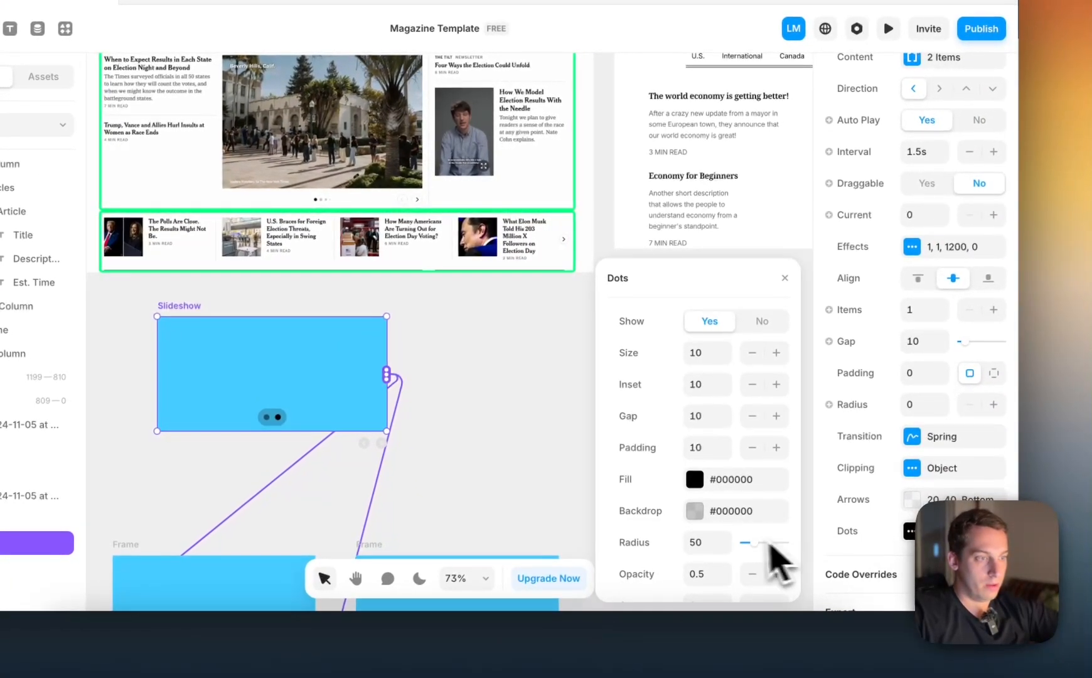
{"action": "scroll", "coordinate": [855, 587], "scroll_direction": "down", "scroll_amount": 1}
{"action": "scroll", "coordinate": [715, 471], "scroll_direction": "up", "scroll_amount": 1}
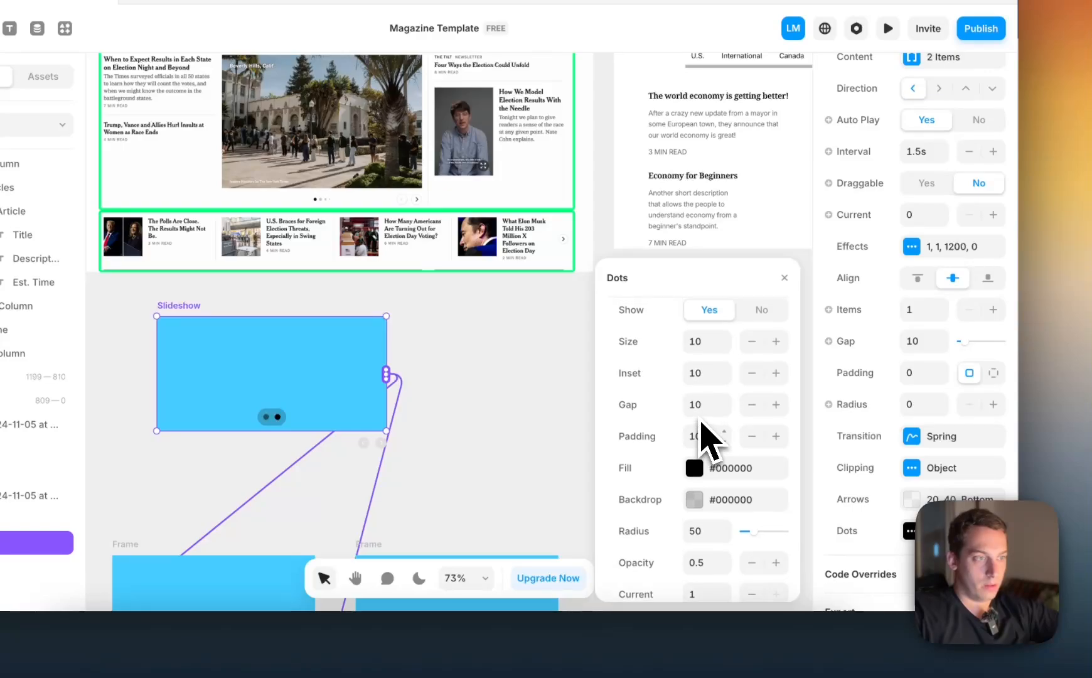
{"action": "scroll", "coordinate": [704, 430], "scroll_direction": "down", "scroll_amount": 1}
{"action": "left_click", "coordinate": [697, 478]}
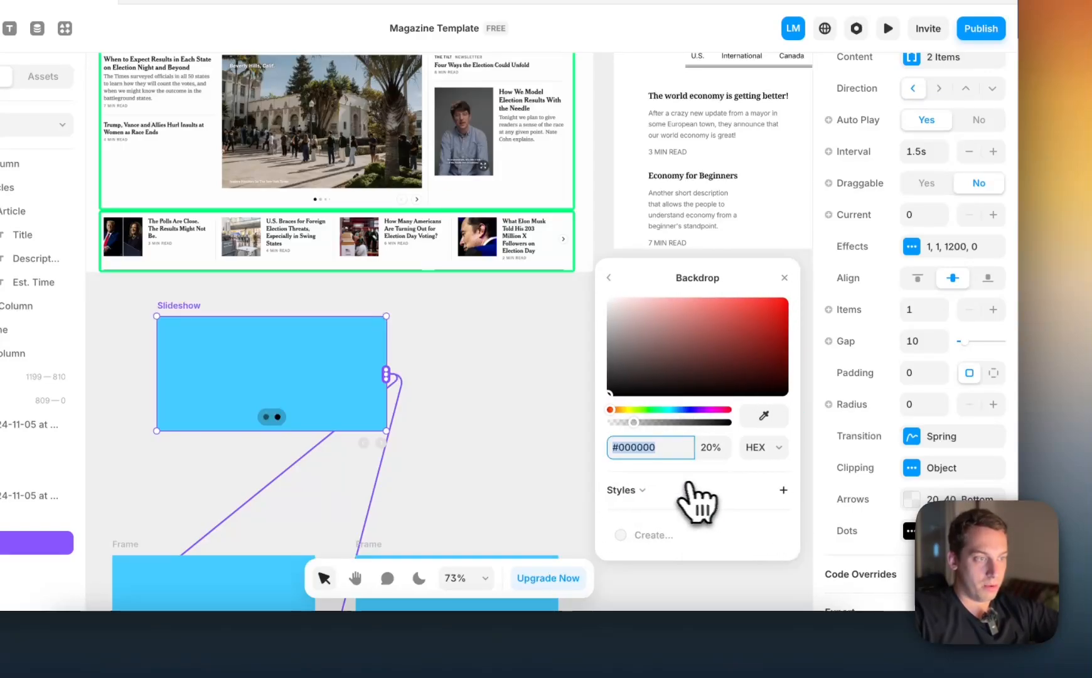
{"action": "key", "text": "shift+Down"}
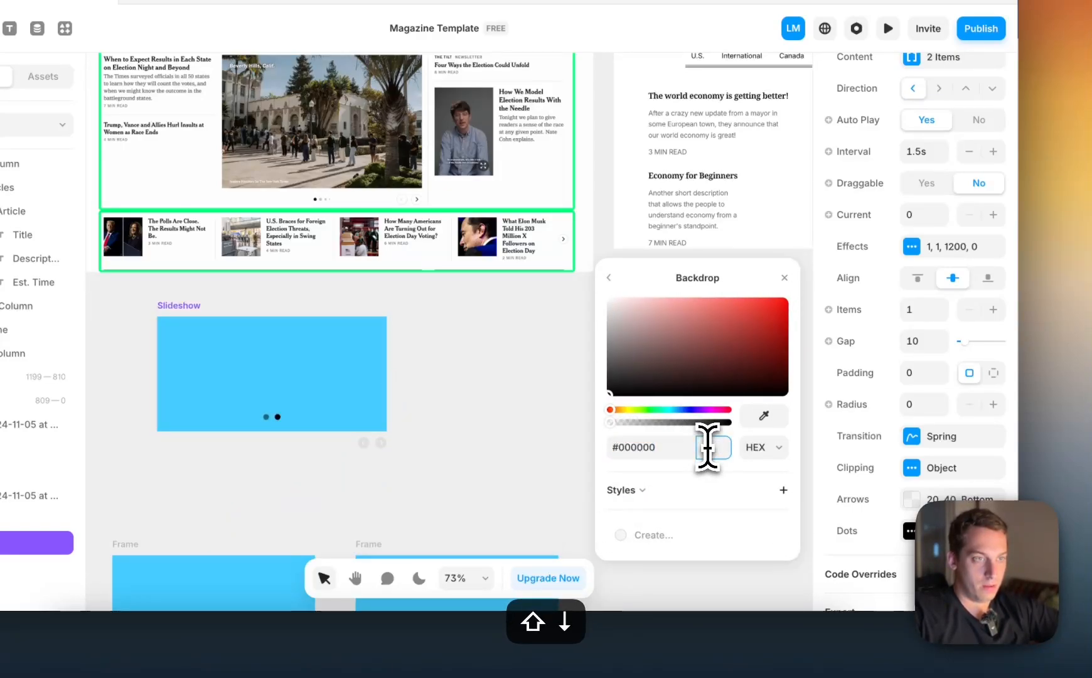
{"action": "left_click", "coordinate": [609, 277]}
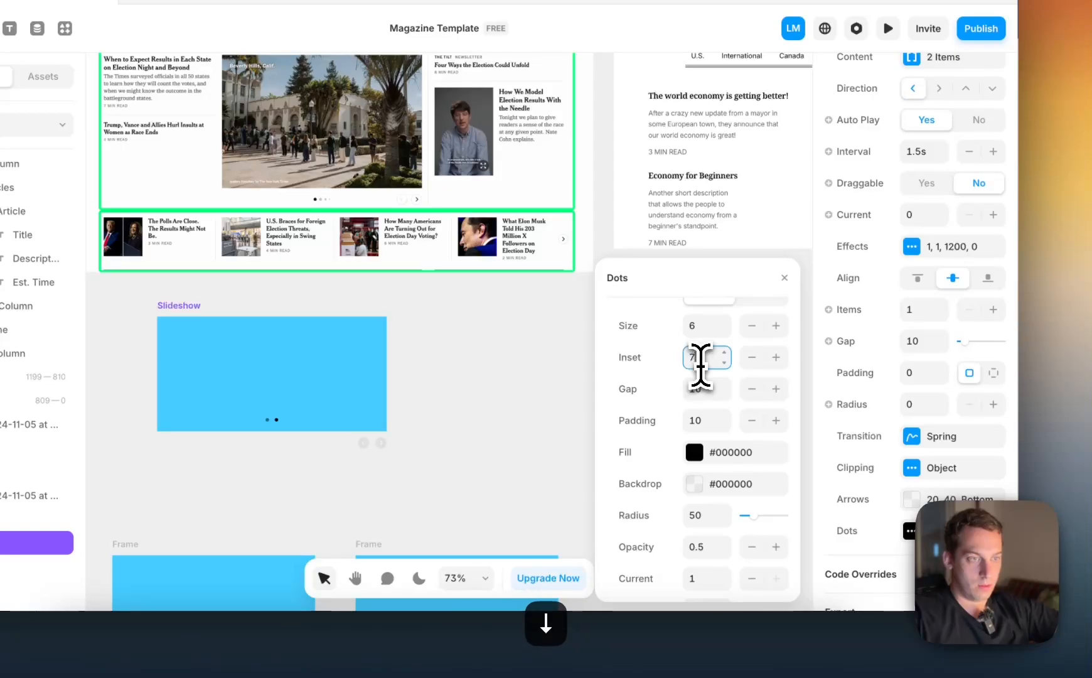
Set the slideshow dots' Size to 6 and Inset to -34, placing them below the slide level with the arrows
{"action": "key", "text": "shift+Down"}
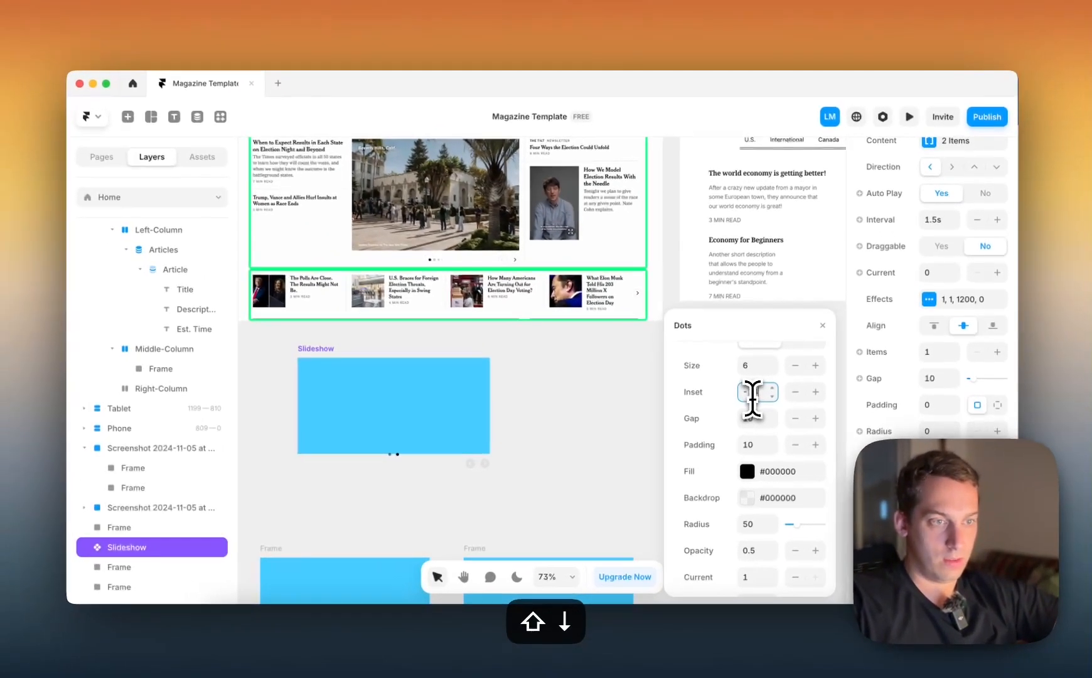
{"action": "key", "text": "Down"}
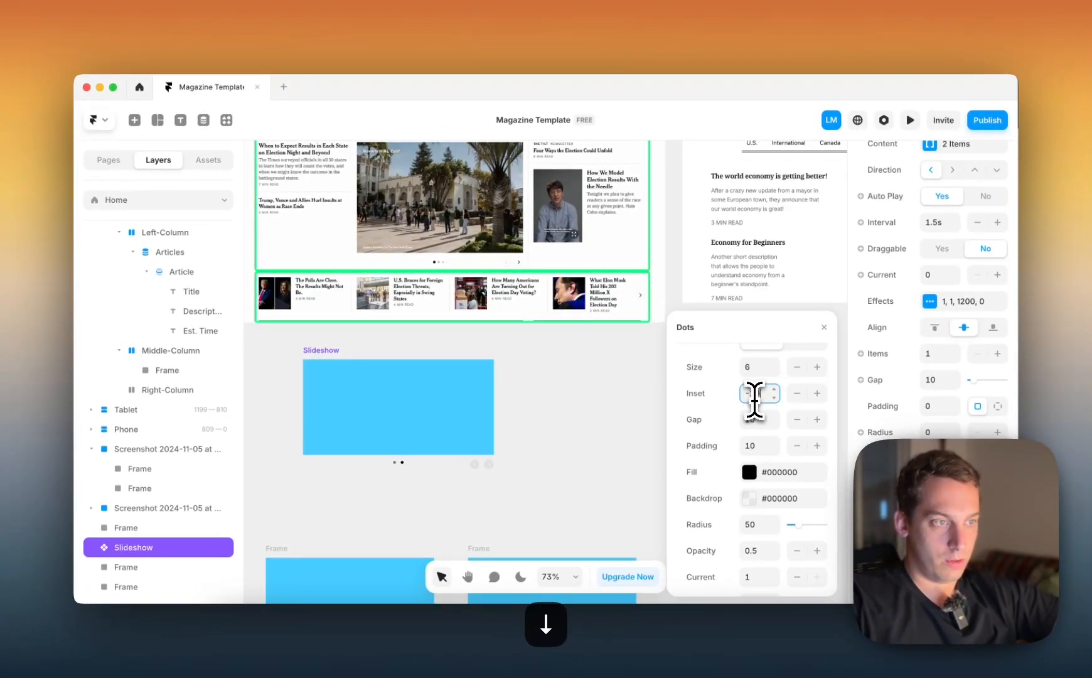
{"action": "scroll", "coordinate": [653, 418], "scroll_direction": "right", "scroll_amount": 3}
{"action": "scroll", "coordinate": [653, 417], "scroll_direction": "down", "scroll_amount": 1}
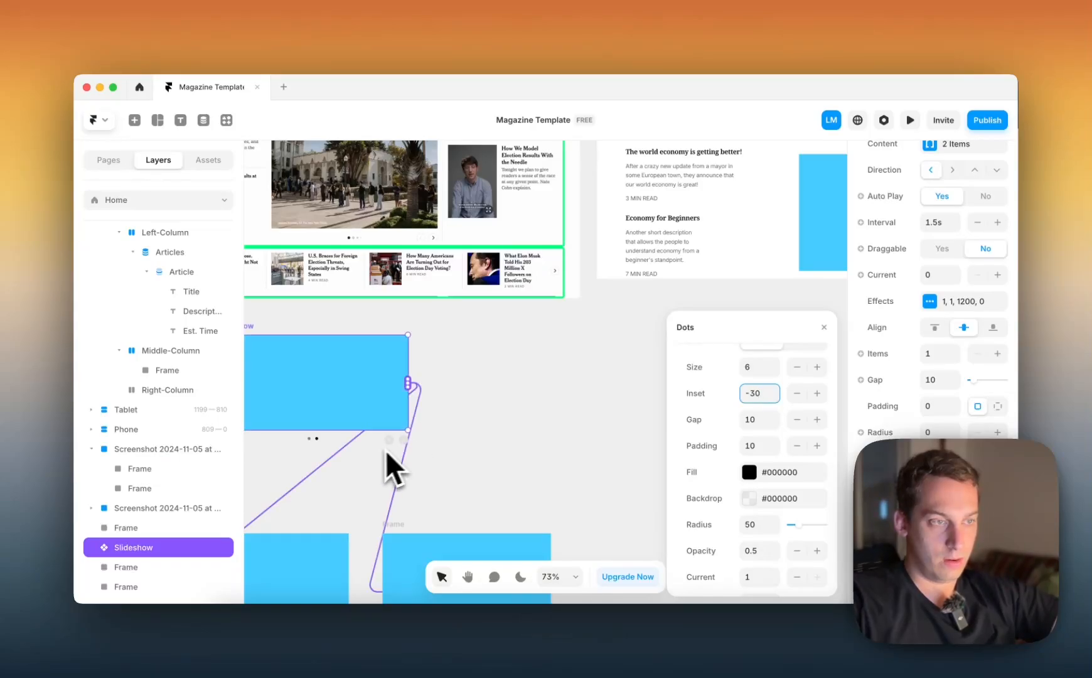
{"action": "key", "text": "shift+Down"}
{"action": "key", "text": "Up"}
{"action": "key", "text": "Up"}
{"action": "key", "text": "Up"}
{"action": "key", "text": "Up"}
{"action": "key", "text": "Up"}
{"action": "key", "text": "Up"}
{"action": "key", "text": "Up"}
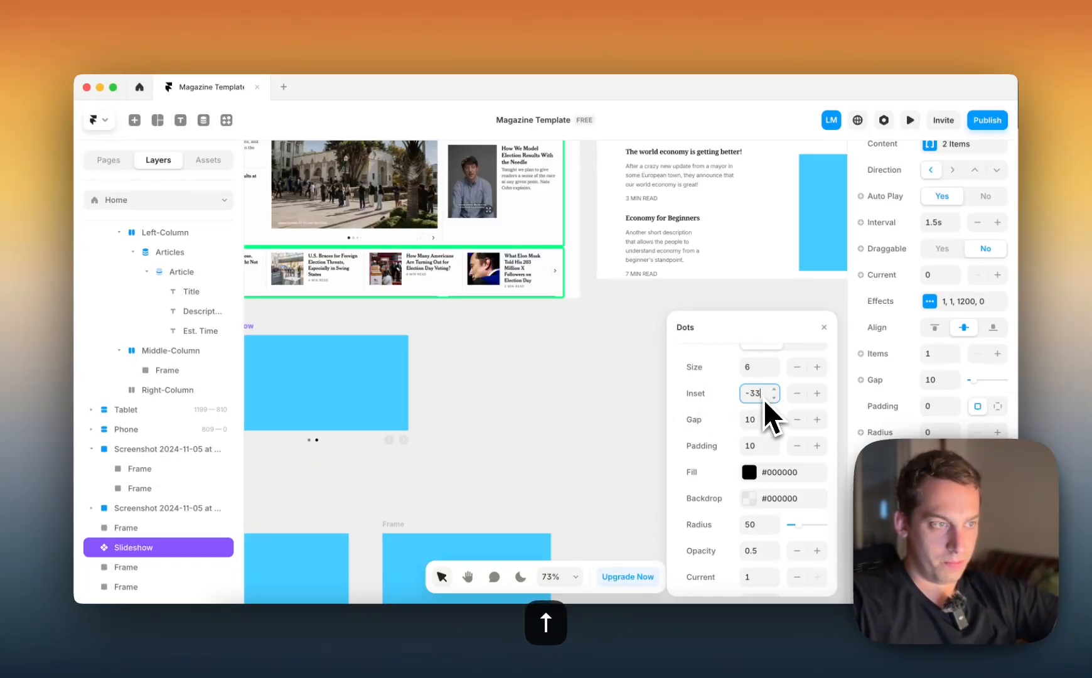
{"action": "key", "text": "Down"}
{"action": "scroll", "coordinate": [517, 405], "scroll_direction": "left", "scroll_amount": 2}
{"action": "scroll", "coordinate": [517, 405], "scroll_direction": "down", "scroll_amount": 1}
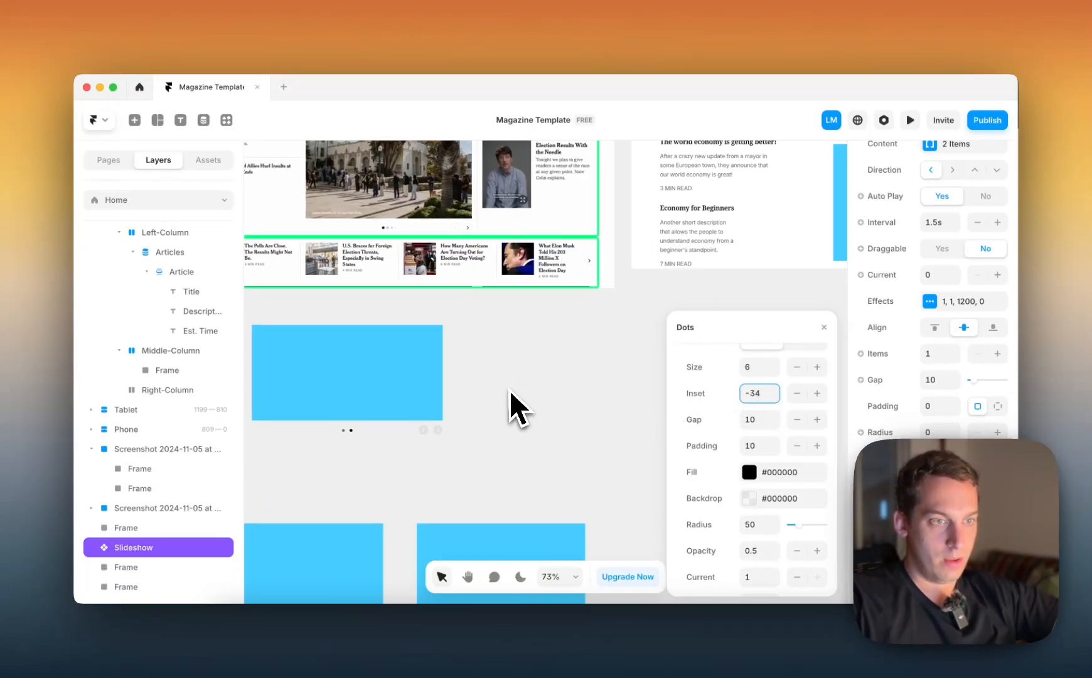
Set the gap between the slideshow's dots to 5
{"action": "left_click", "coordinate": [754, 425]}
{"action": "key", "text": "shift+Down"}
{"action": "key", "text": "Up"}
{"action": "key", "text": "Up"}
{"action": "key", "text": "Up"}
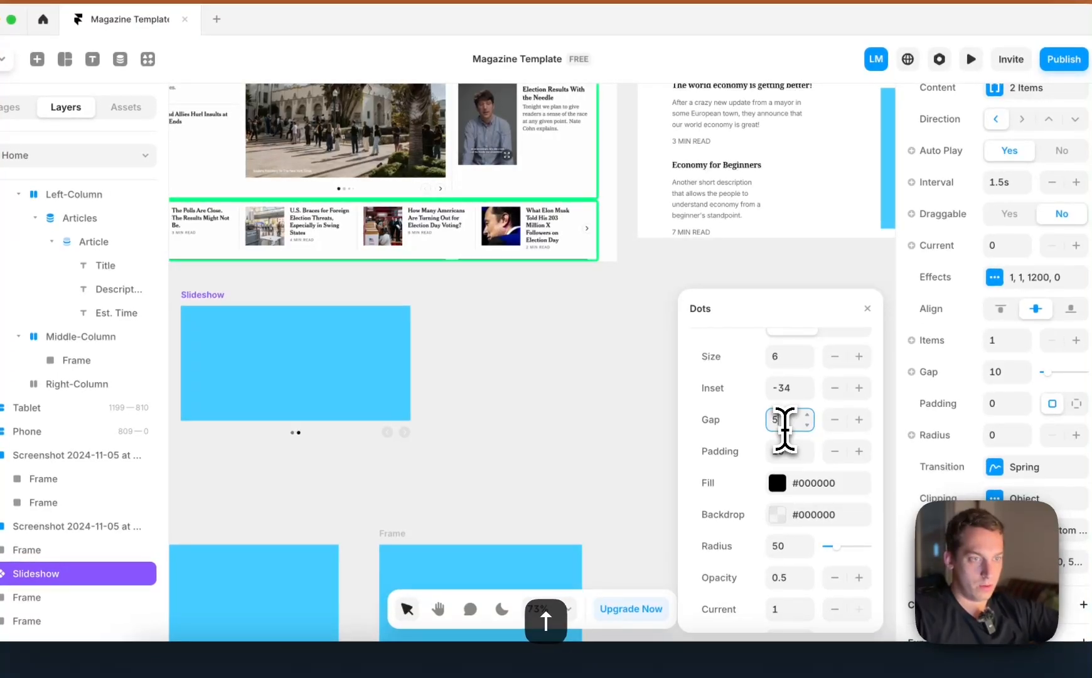
{"action": "left_click", "coordinate": [590, 324]}
{"action": "scroll", "coordinate": [572, 314], "scroll_direction": "down", "scroll_amount": 3}
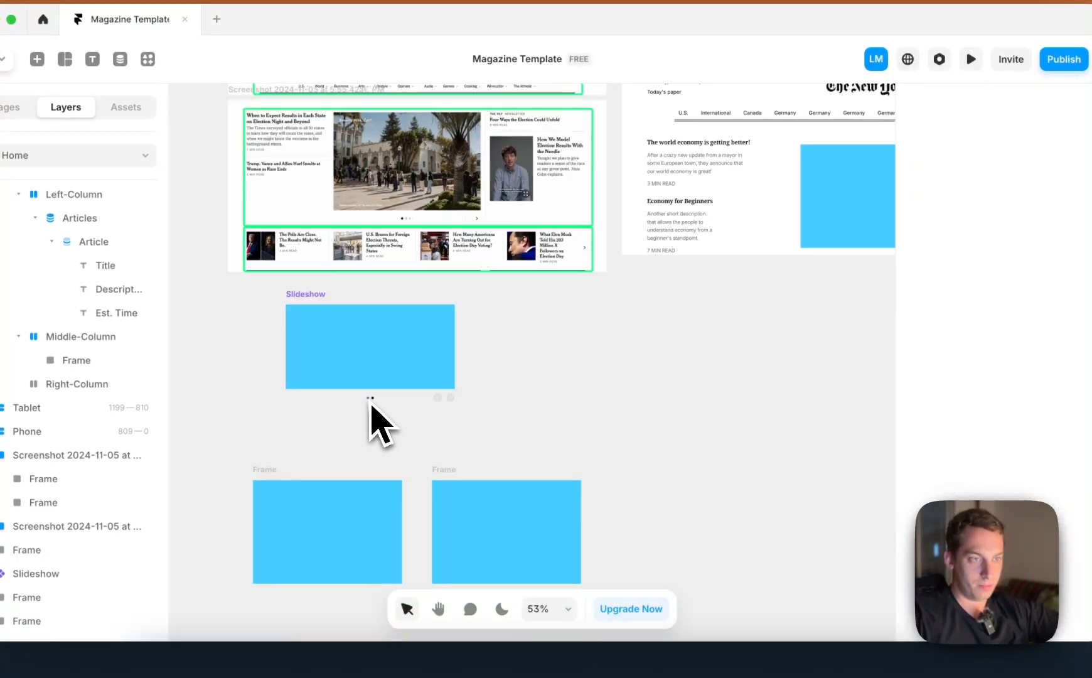
Reopen the slideshow's dots settings and set the Current opacity to 0.2
{"action": "left_click", "coordinate": [377, 384]}
{"action": "left_click", "coordinate": [993, 561]}
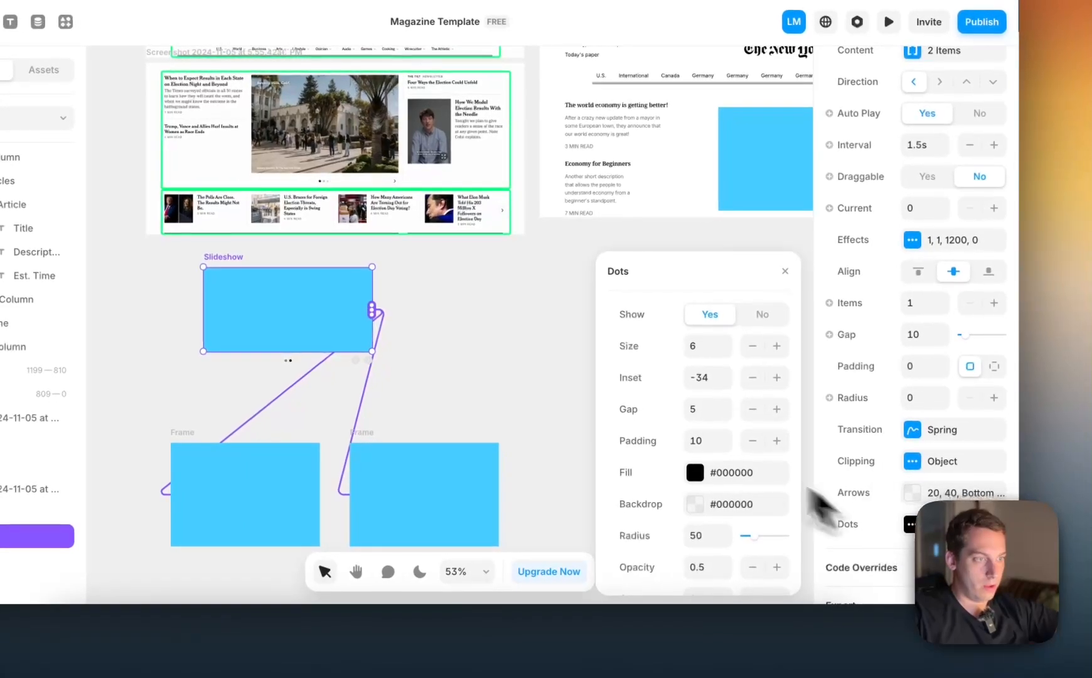
{"action": "scroll", "coordinate": [663, 440], "scroll_direction": "down", "scroll_amount": 2}
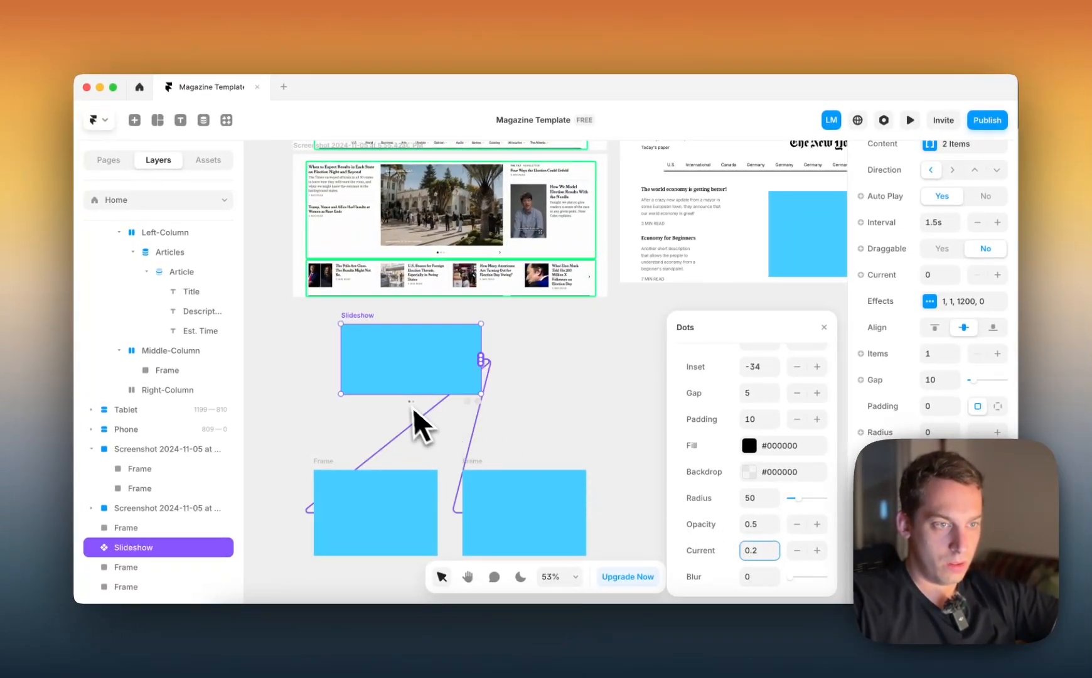
{"action": "scroll", "coordinate": [405, 400], "scroll_direction": "up", "scroll_amount": 5}
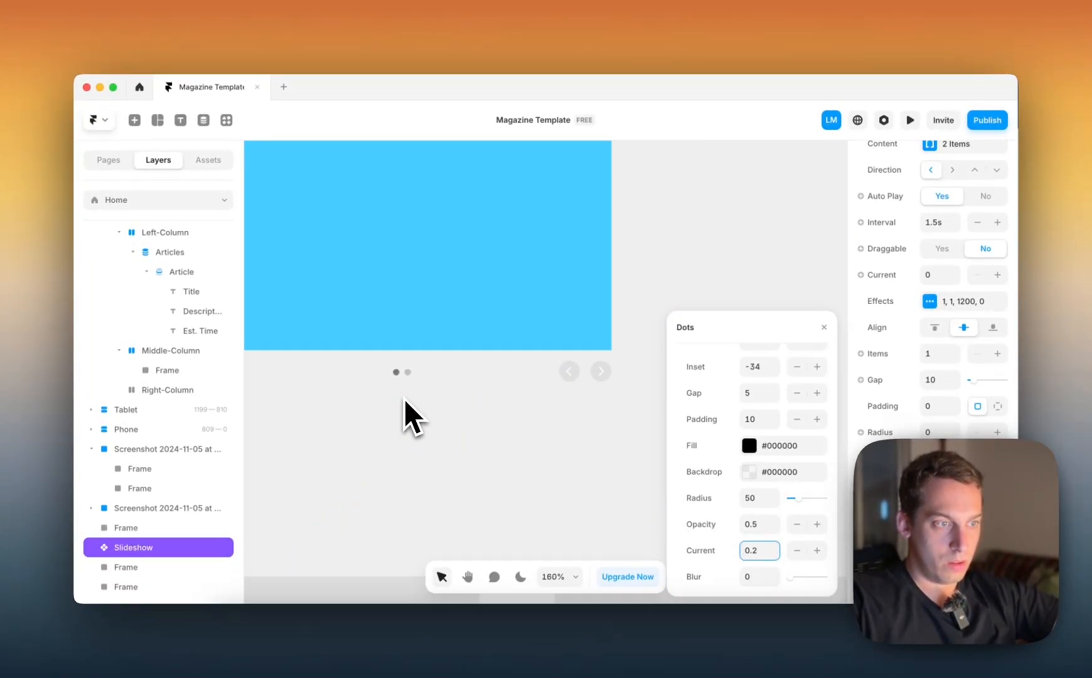
Try increasing the Blur of the slideshow's dots, and return it to 0
{"action": "left_click", "coordinate": [759, 577]}
{"action": "type", "text": "1"}
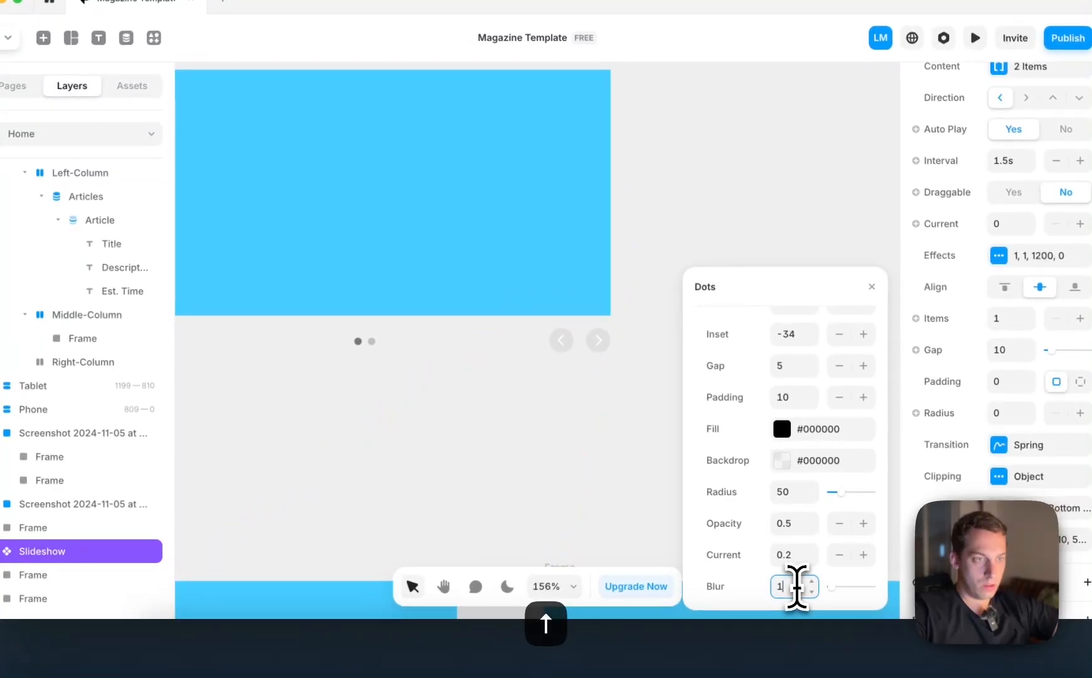
{"action": "key", "text": "Up"}
{"action": "key", "text": "shift+Up"}
{"action": "key", "text": "shift+Up"}
{"action": "key", "text": "shift+Up"}
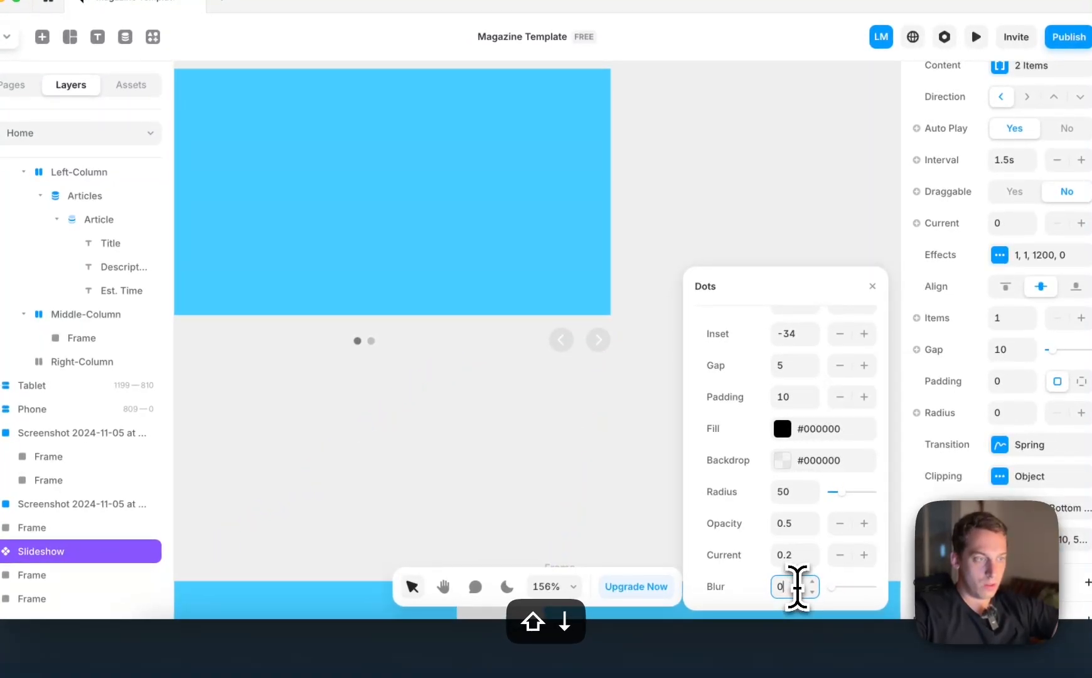
Delete the blue placeholder frame from the Desktop page's Middle-Column
{"action": "left_click", "coordinate": [641, 347]}
{"action": "scroll", "coordinate": [646, 350], "scroll_direction": "down", "scroll_amount": 6}
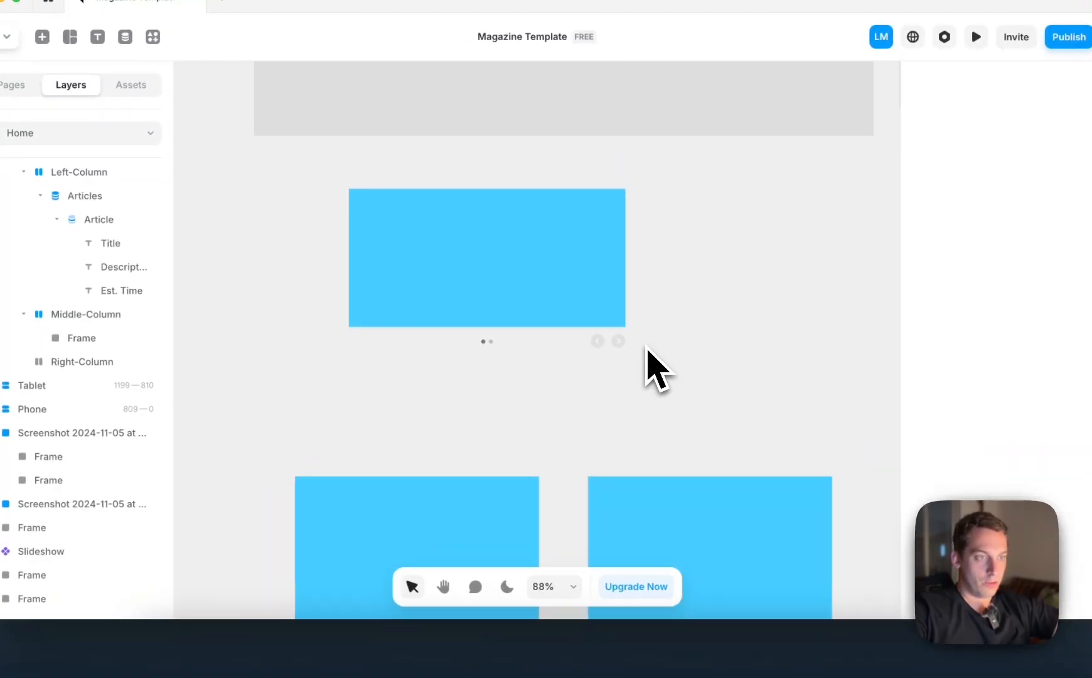
{"action": "scroll", "coordinate": [656, 371], "scroll_direction": "right", "scroll_amount": 10}
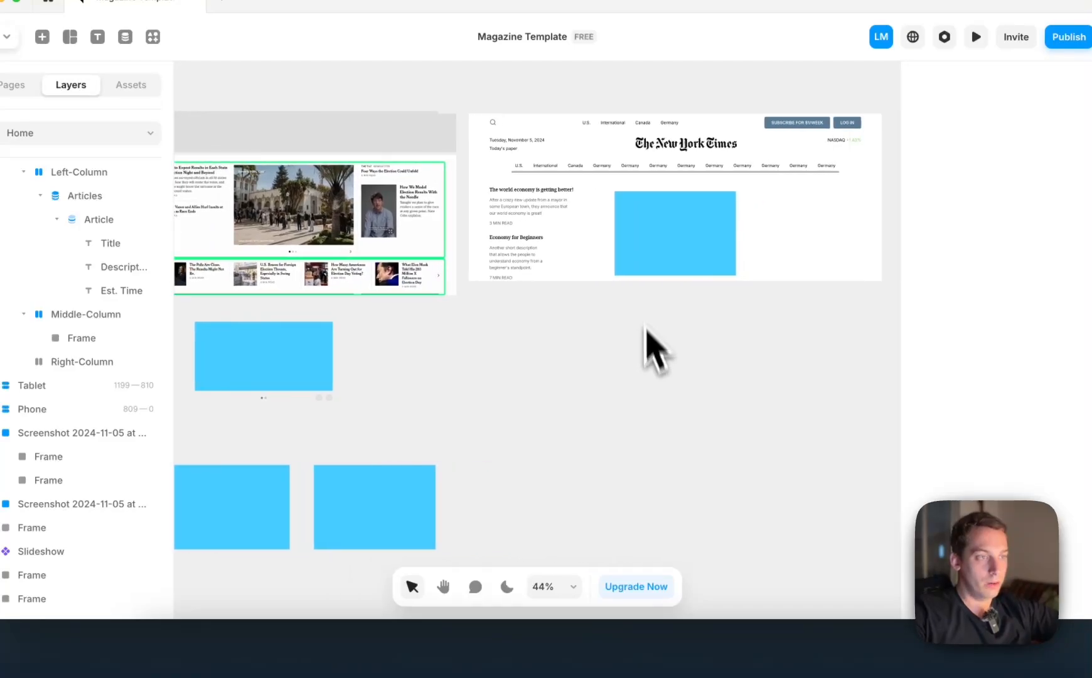
{"action": "left_click", "coordinate": [647, 259]}
{"action": "key", "text": "BackSpace"}
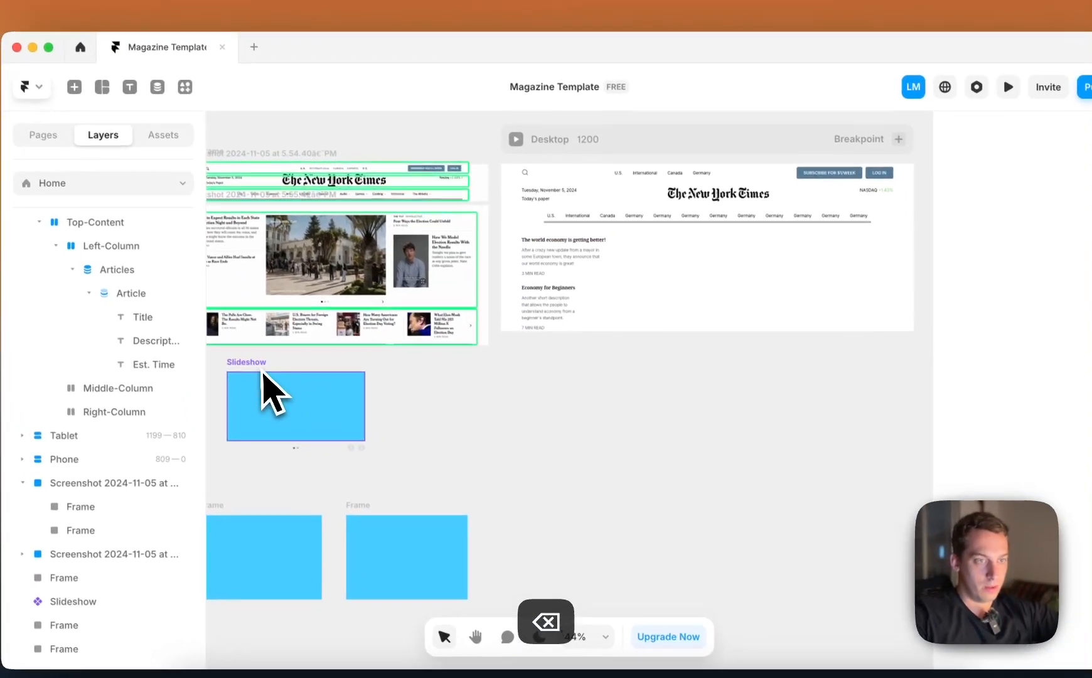
Move the slideshow into the empty Middle-Column and set its width to Fill
{"action": "left_click_drag", "start_coordinate": [234, 328], "coordinate": [681, 204]}
{"action": "left_click_drag", "start_coordinate": [722, 277], "coordinate": [707, 281]}
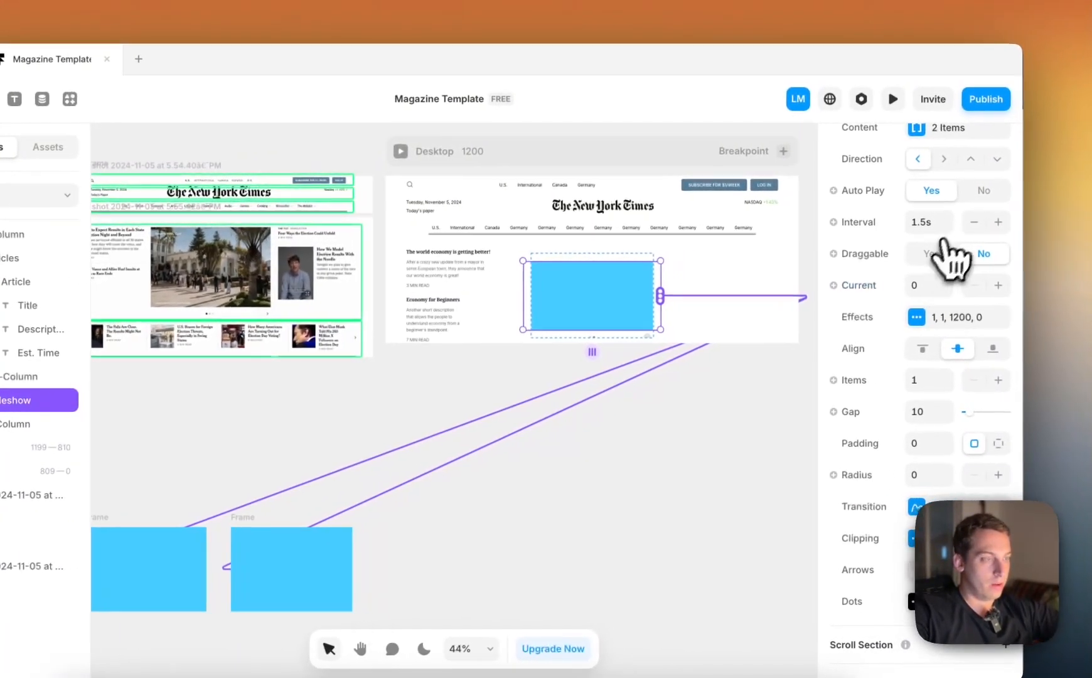
{"action": "scroll", "coordinate": [950, 257], "scroll_direction": "up", "scroll_amount": 10}
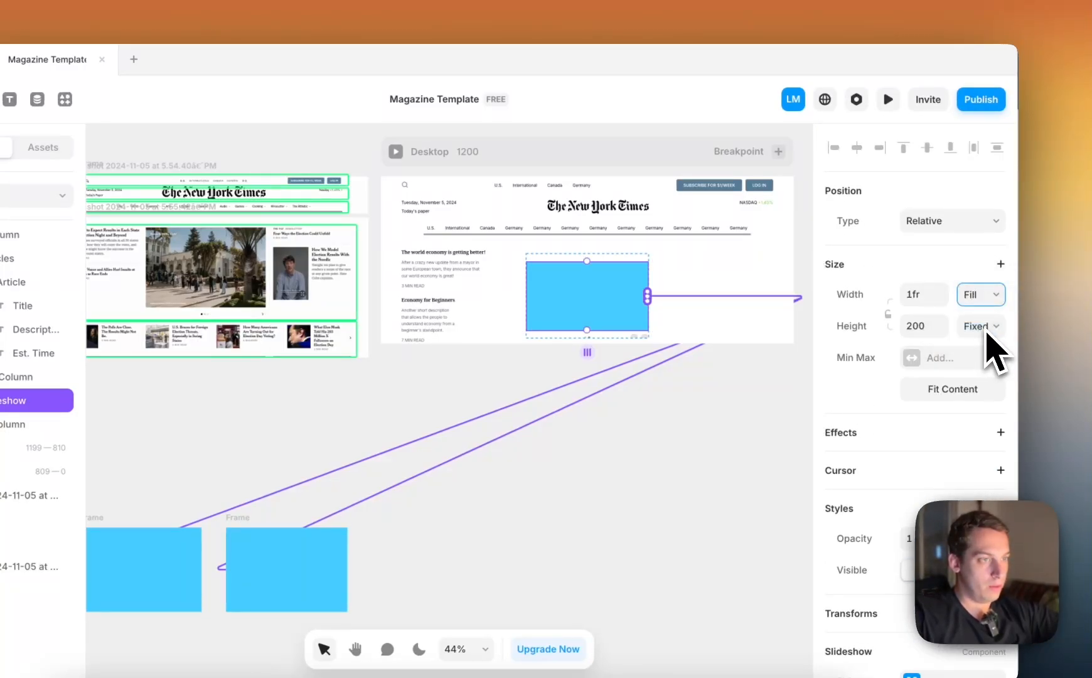
Try setting the slideshow's height to Fill and Middle-Column's height to Fit, and resizing the slideshow vertically
{"action": "left_click", "coordinate": [987, 329]}
{"action": "left_click", "coordinate": [979, 343]}
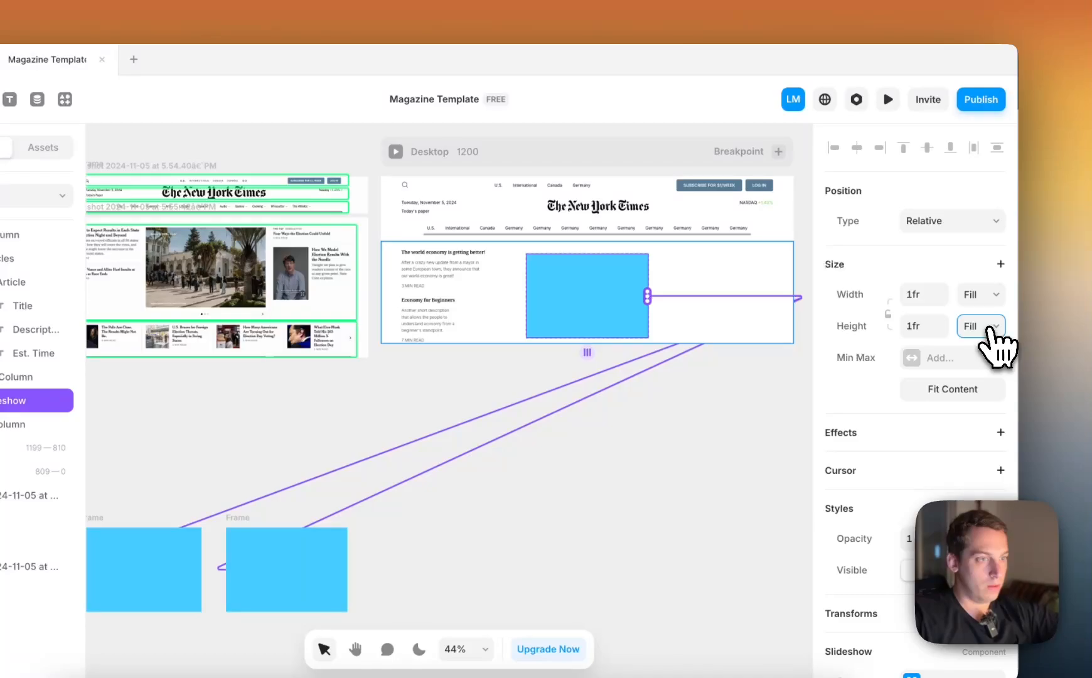
{"action": "left_click", "coordinate": [996, 344]}
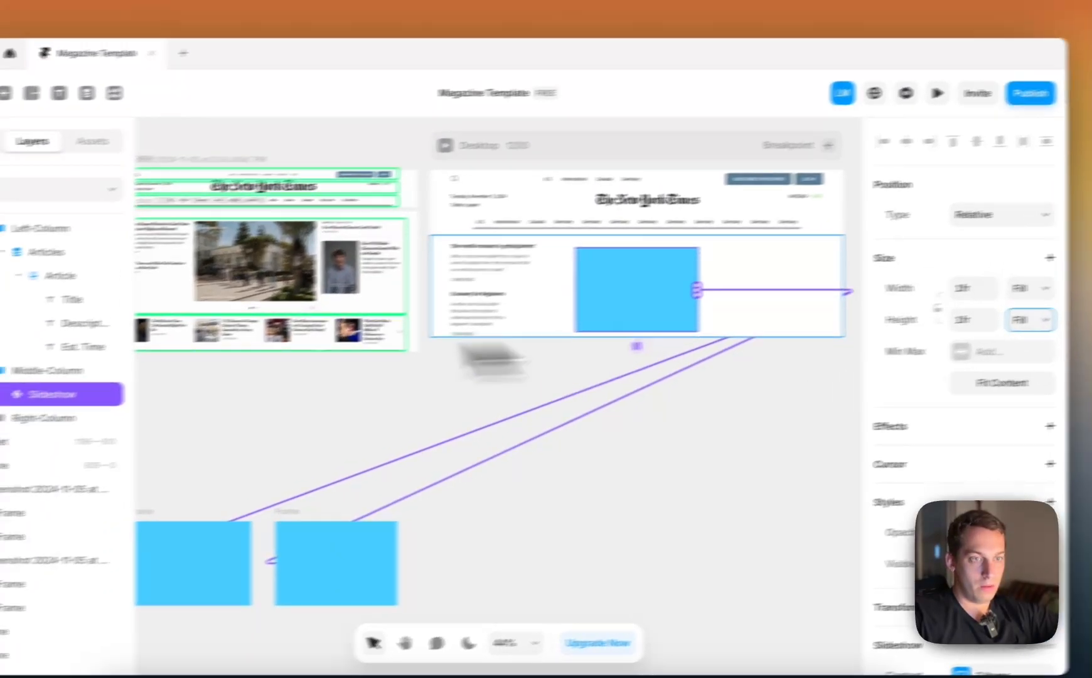
{"action": "left_click", "coordinate": [38, 377]}
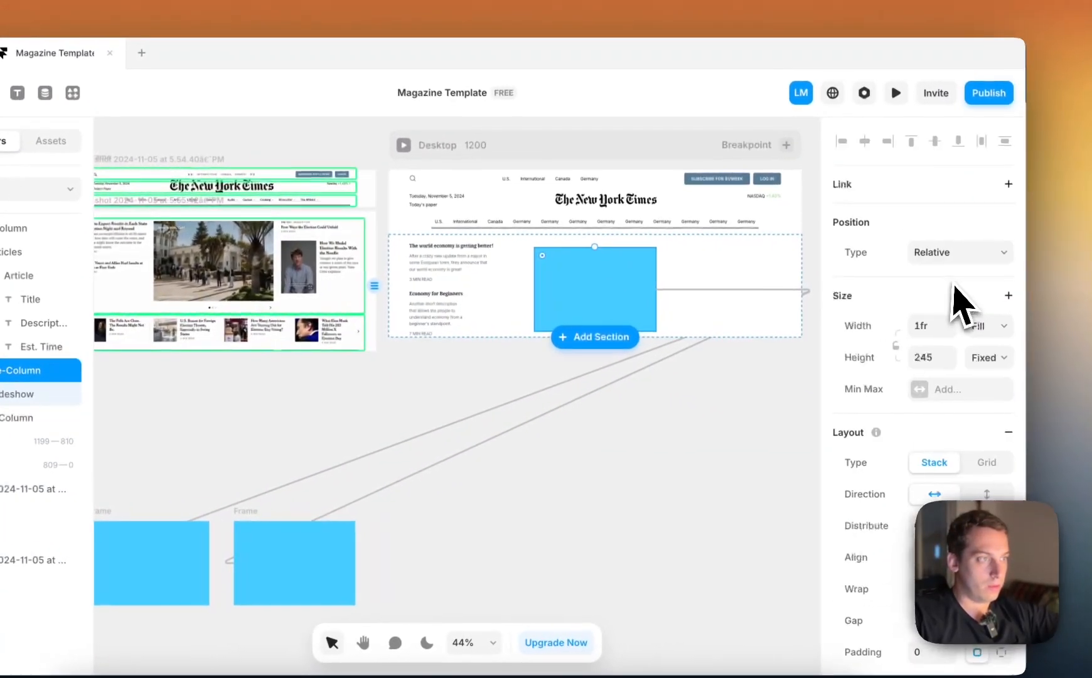
{"action": "left_click", "coordinate": [998, 358]}
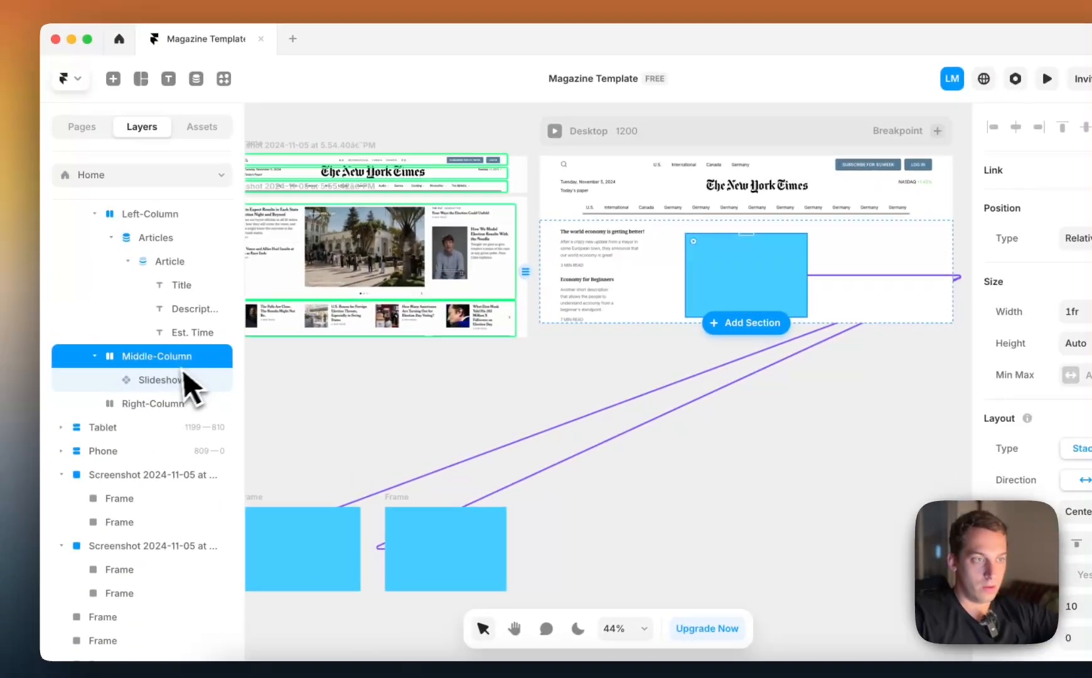
{"action": "left_click", "coordinate": [19, 372]}
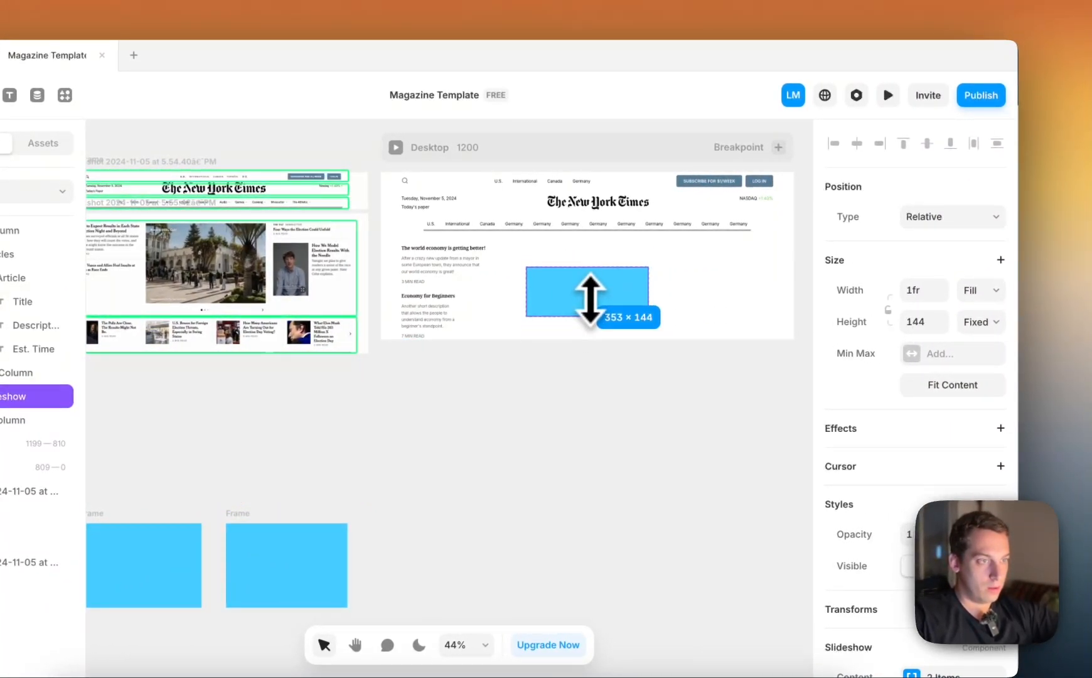
Undo the recent height changes to the slideshow and Middle-Column
{"action": "key", "text": "super+z"}
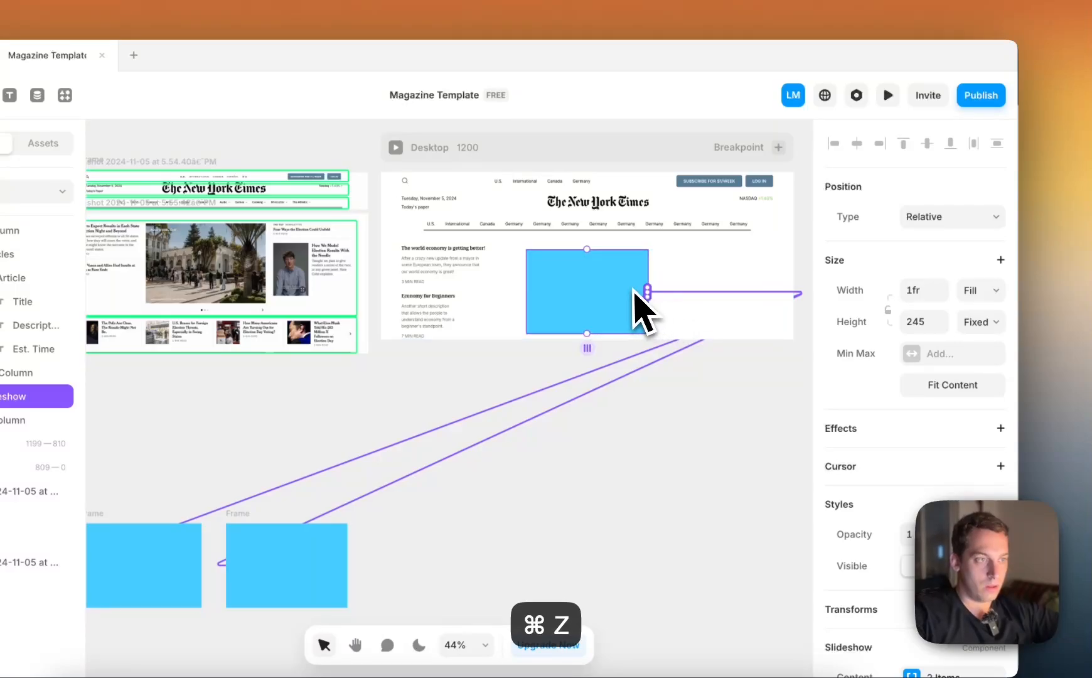
{"action": "key", "text": "super+z"}
{"action": "key", "text": "super+z"}
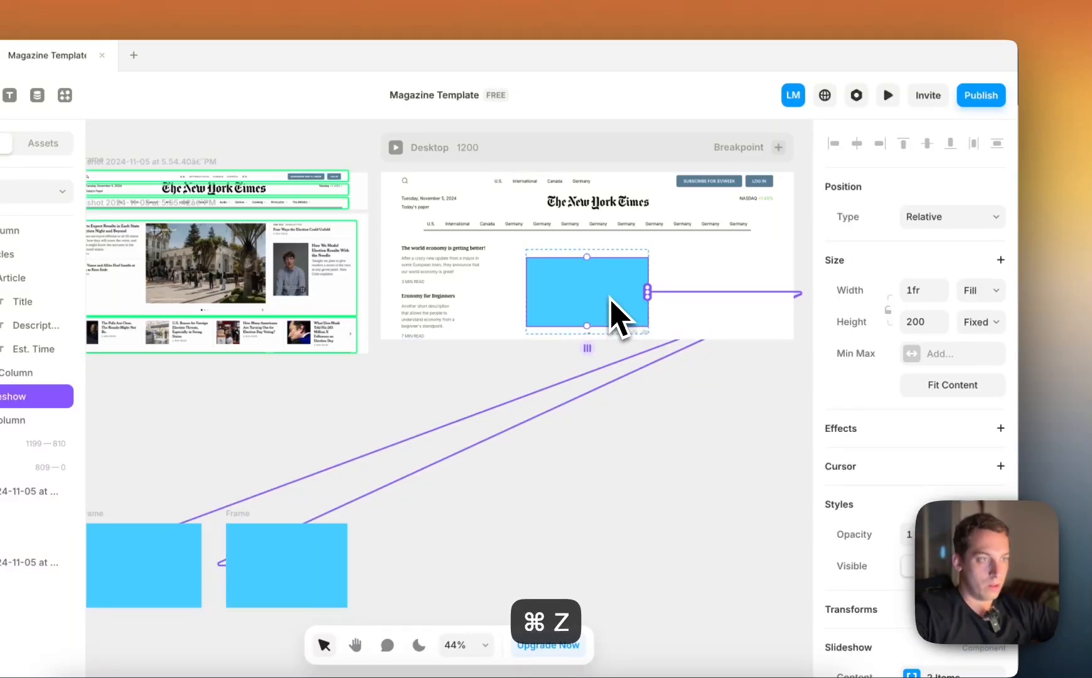
{"action": "left_click_drag", "start_coordinate": [596, 297], "coordinate": [598, 288]}
Try setting Middle-Column's height to Fit, and undo that change
{"action": "scroll", "coordinate": [598, 287], "scroll_direction": "up", "scroll_amount": 2}
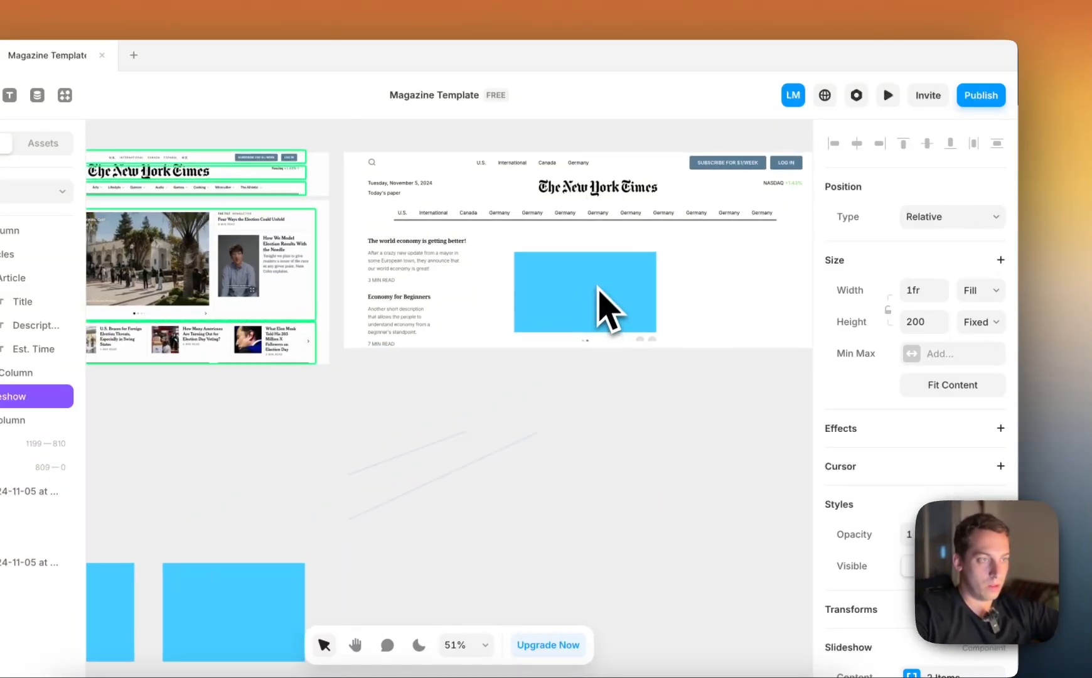
{"action": "scroll", "coordinate": [597, 287], "scroll_direction": "up", "scroll_amount": 2}
{"action": "left_click", "coordinate": [23, 373]}
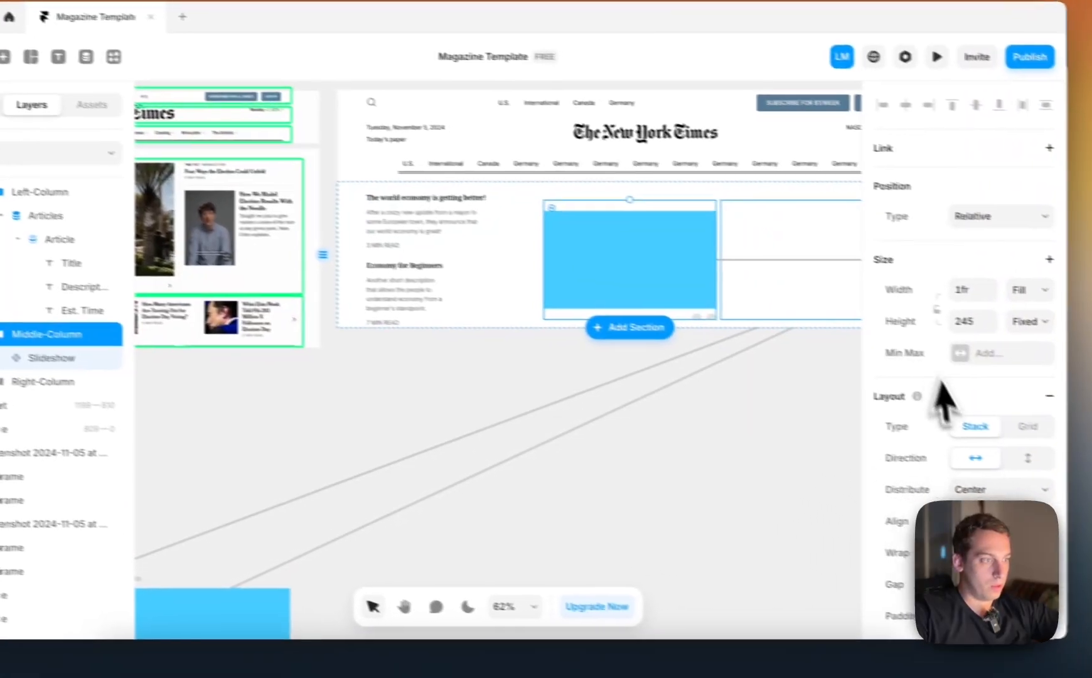
{"action": "left_click", "coordinate": [708, 390]}
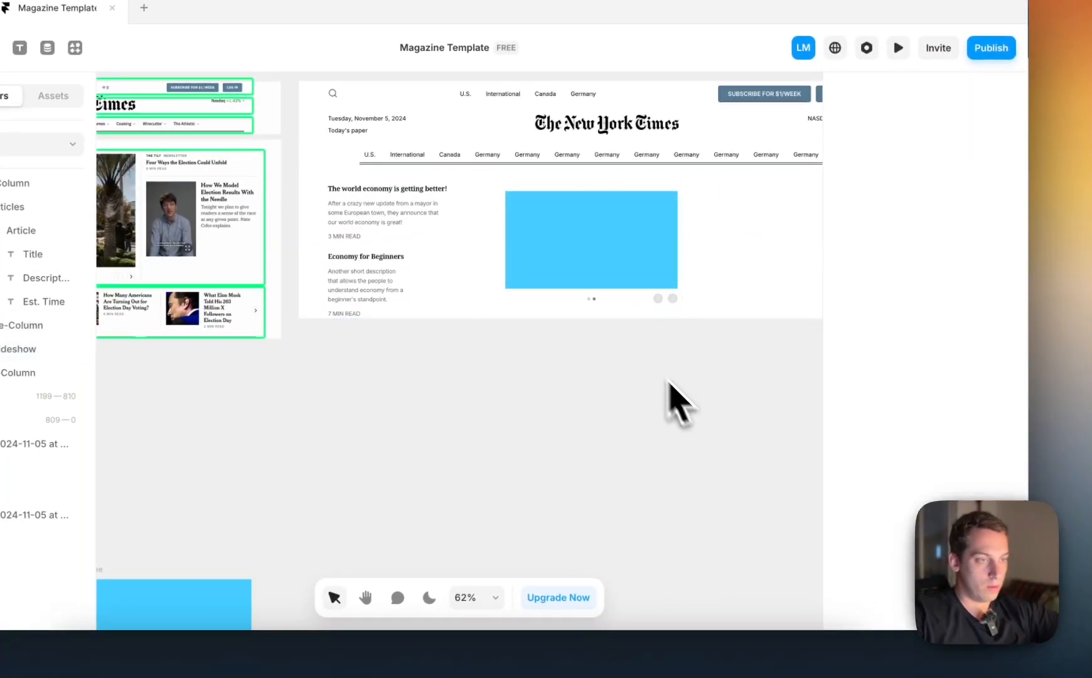
{"action": "left_click", "coordinate": [523, 298]}
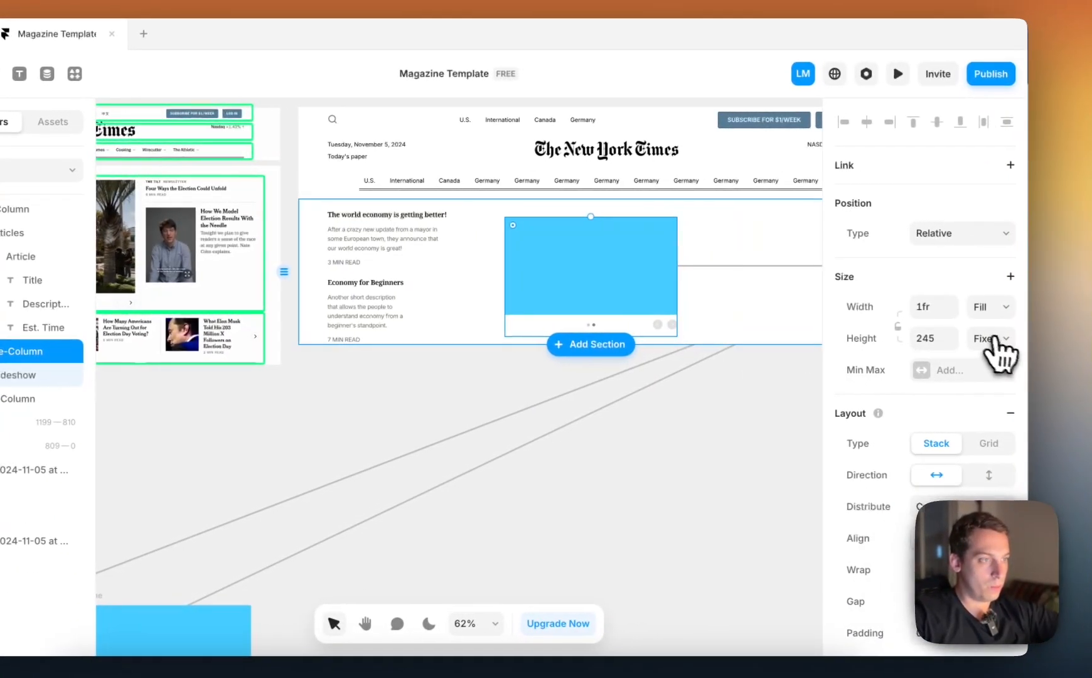
{"action": "left_click", "coordinate": [995, 339]}
{"action": "left_click", "coordinate": [979, 388]}
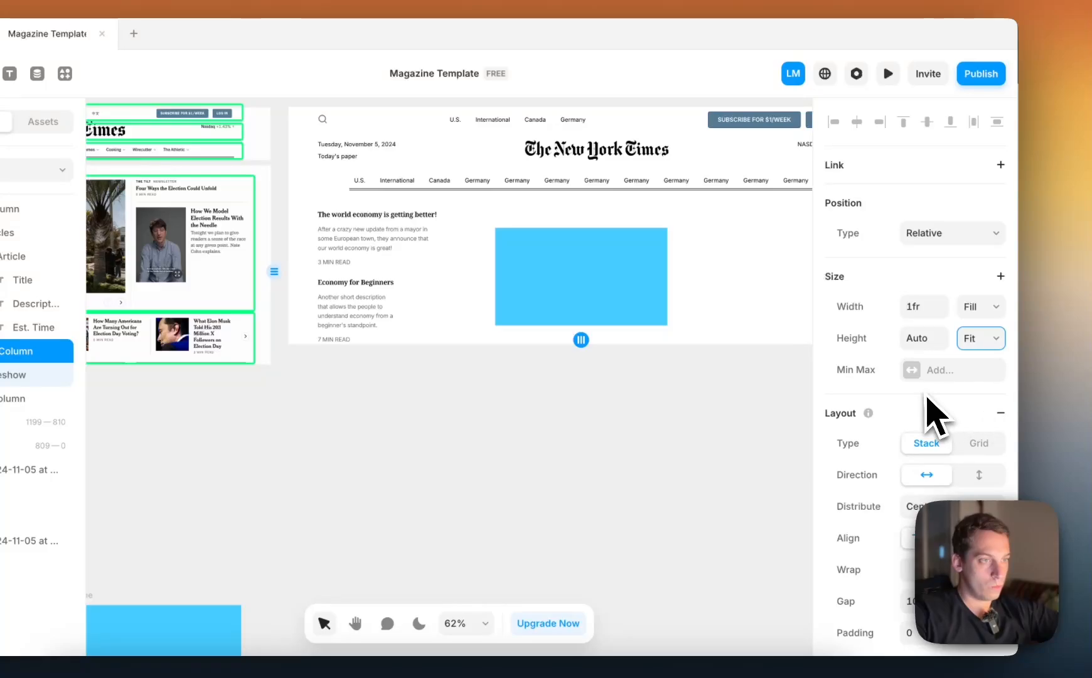
{"action": "key", "text": "super+z"}
{"action": "scroll", "coordinate": [619, 327], "scroll_direction": "down", "scroll_amount": 3}
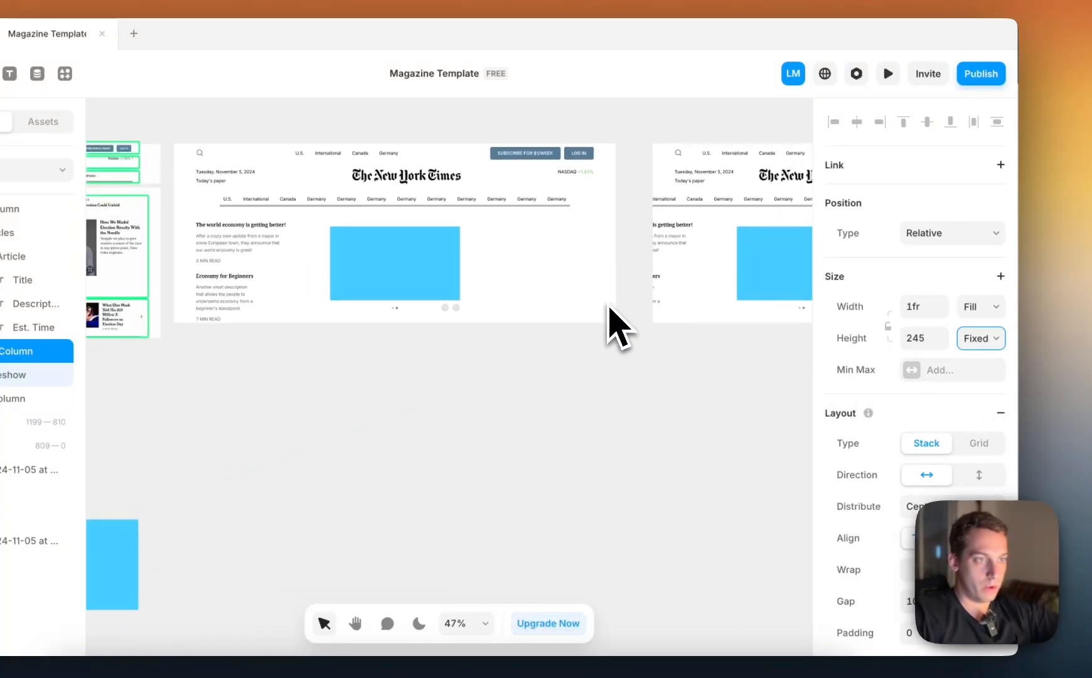
Duplicate one of the two blue slide frames below the page and place the copy beside them as a third frame
{"action": "double_click", "coordinate": [438, 277]}
{"action": "scroll", "coordinate": [440, 279], "scroll_direction": "left", "scroll_amount": 10}
{"action": "scroll", "coordinate": [440, 279], "scroll_direction": "down", "scroll_amount": 3}
{"action": "scroll", "coordinate": [530, 361], "scroll_direction": "down", "scroll_amount": 3}
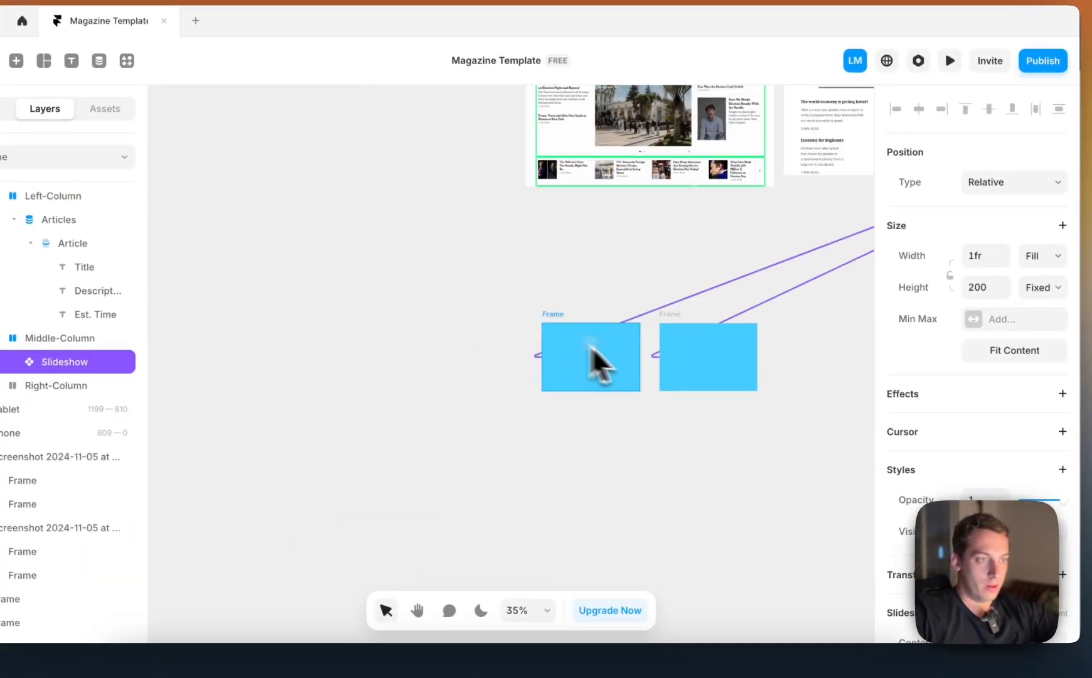
{"action": "left_click", "coordinate": [592, 347]}
{"action": "left_click", "coordinate": [702, 351], "text": "shift"}
{"action": "scroll", "coordinate": [704, 355], "scroll_direction": "right", "scroll_amount": 3}
{"action": "left_click", "coordinate": [703, 356]}
{"action": "left_click_drag", "start_coordinate": [609, 355], "coordinate": [630, 356]}
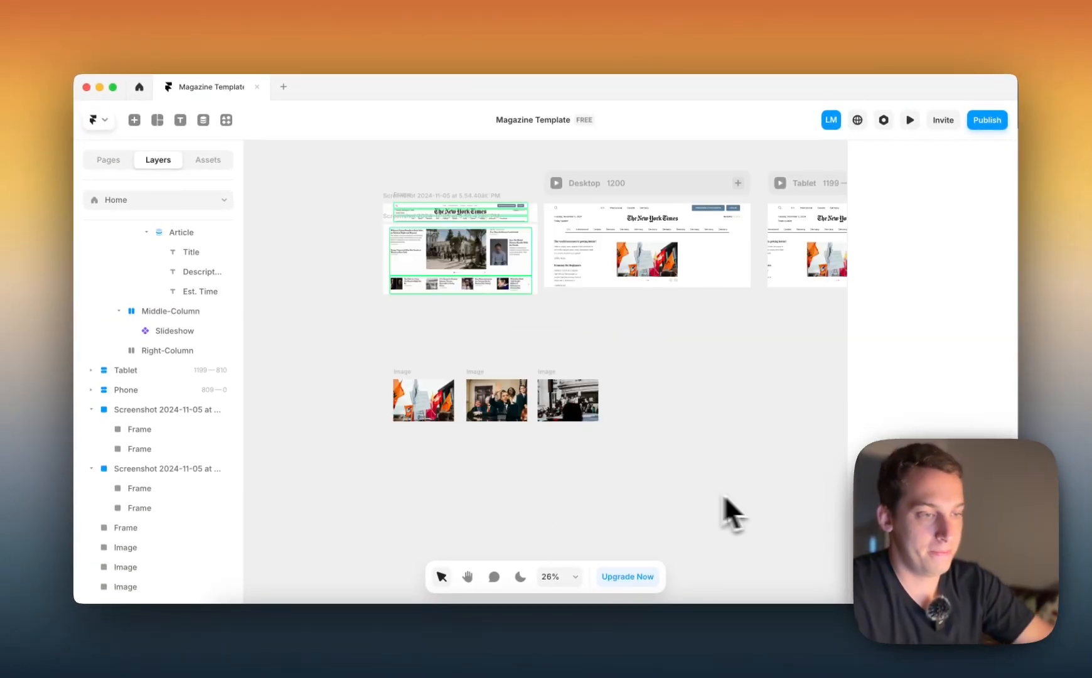
Select the slideshow in Middle-Column and connect the third image as its third content item
{"action": "scroll", "coordinate": [672, 471], "scroll_direction": "up", "scroll_amount": 5}
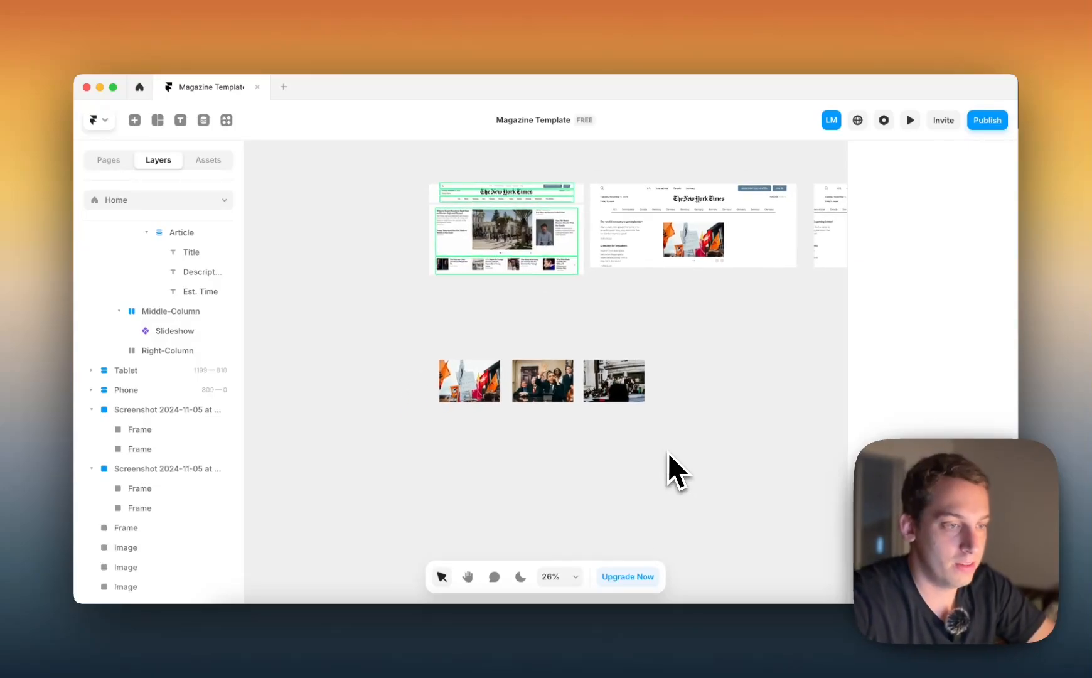
{"action": "scroll", "coordinate": [619, 378], "scroll_direction": "up", "scroll_amount": 3}
{"action": "scroll", "coordinate": [619, 377], "scroll_direction": "right", "scroll_amount": 3}
{"action": "scroll", "coordinate": [559, 330], "scroll_direction": "up", "scroll_amount": 3}
{"action": "scroll", "coordinate": [552, 326], "scroll_direction": "down", "scroll_amount": 1}
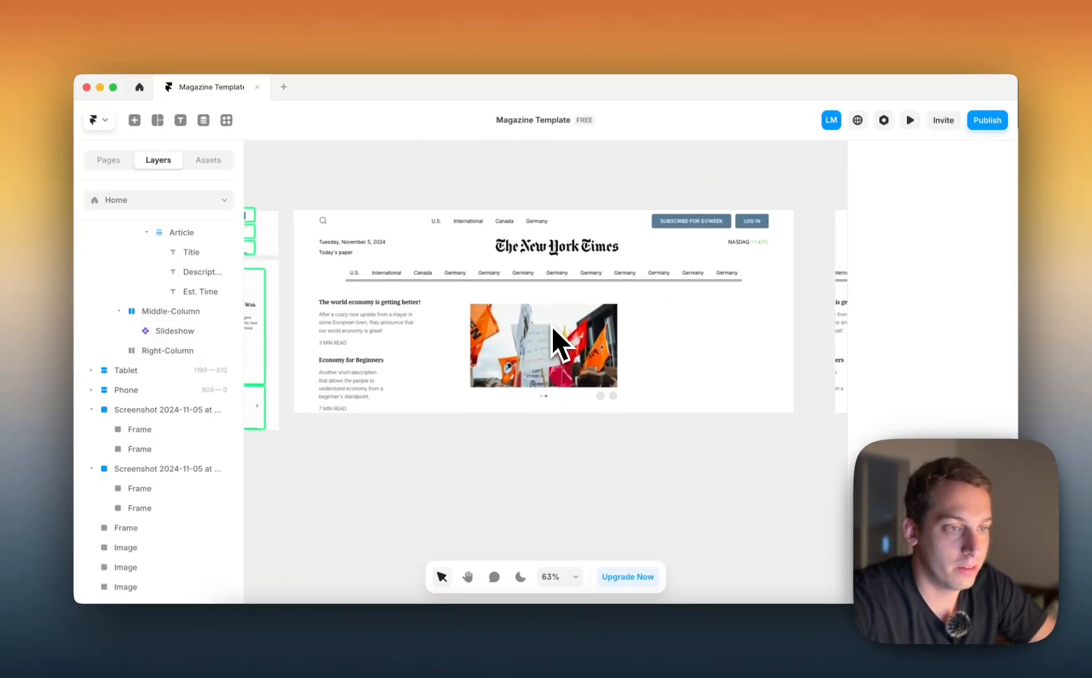
{"action": "scroll", "coordinate": [438, 266], "scroll_direction": "down", "scroll_amount": 3}
{"action": "scroll", "coordinate": [440, 267], "scroll_direction": "left", "scroll_amount": 2}
{"action": "scroll", "coordinate": [439, 267], "scroll_direction": "down", "scroll_amount": 2}
{"action": "left_click", "coordinate": [623, 225]}
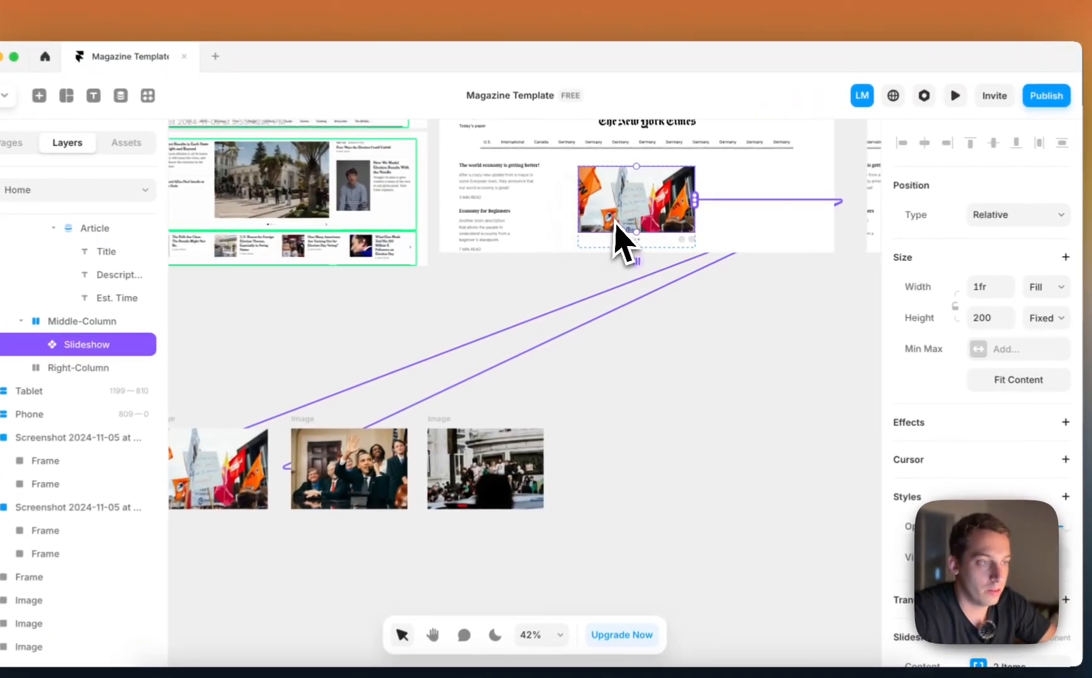
{"action": "scroll", "coordinate": [624, 225], "scroll_direction": "left", "scroll_amount": 1}
{"action": "scroll", "coordinate": [624, 224], "scroll_direction": "down", "scroll_amount": 1}
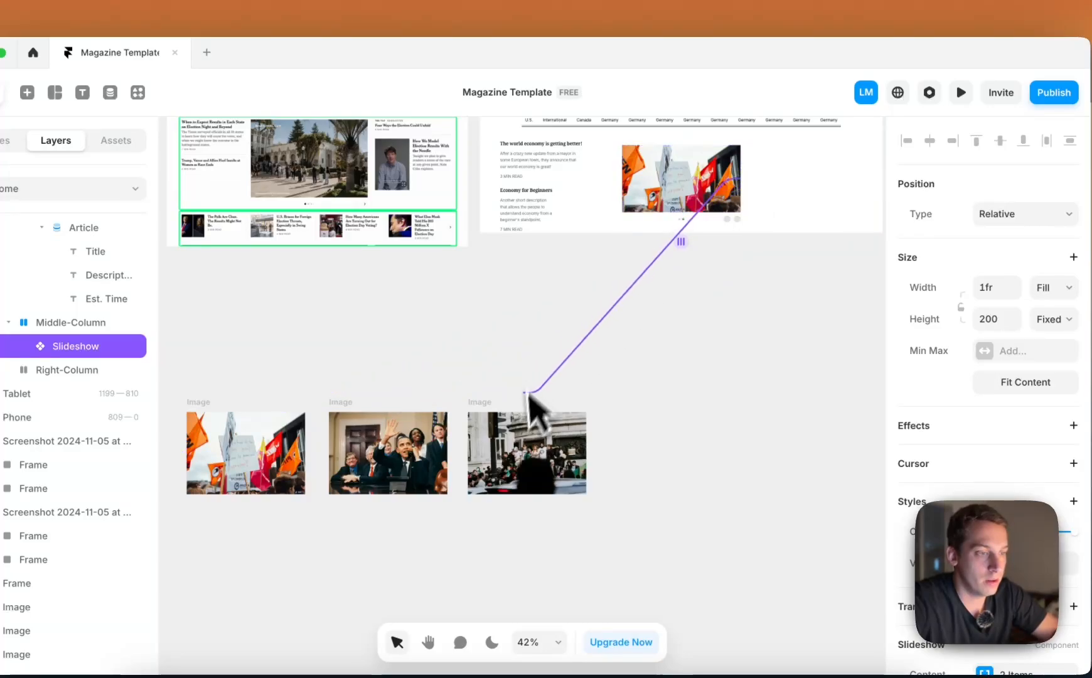
{"action": "left_click_drag", "start_coordinate": [528, 393], "coordinate": [530, 439]}
{"action": "left_click", "coordinate": [595, 351]}
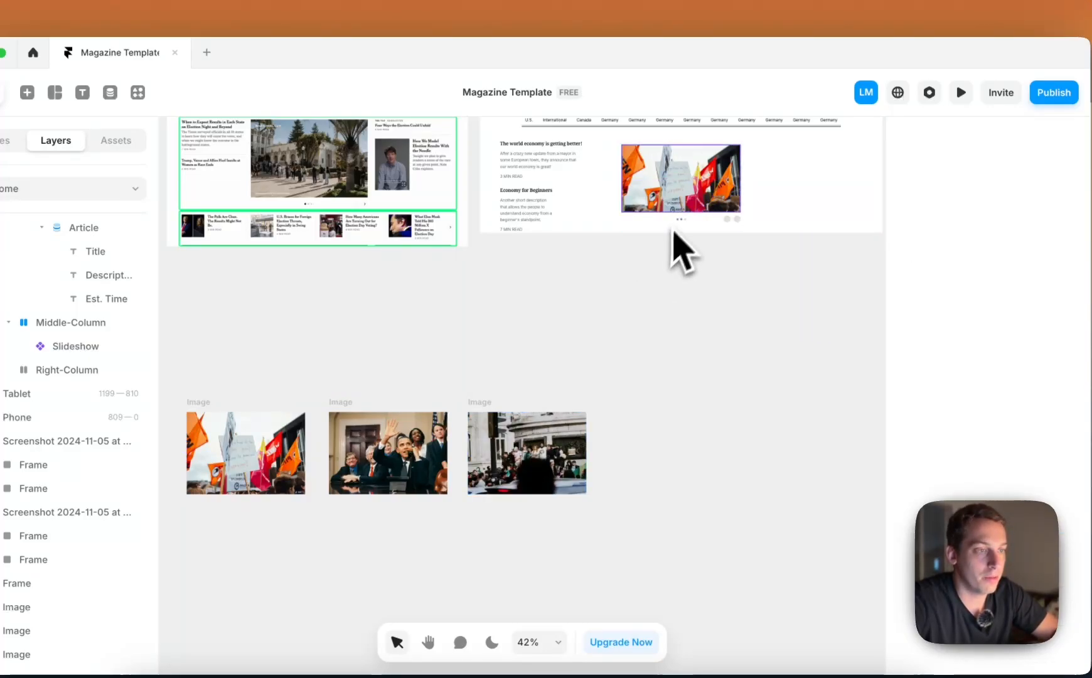
Preview the Desktop page, test the slideshow's next and previous arrows, and return to the canvas
{"action": "scroll", "coordinate": [682, 245], "scroll_direction": "up", "scroll_amount": 3}
{"action": "scroll", "coordinate": [659, 251], "scroll_direction": "down", "scroll_amount": 4}
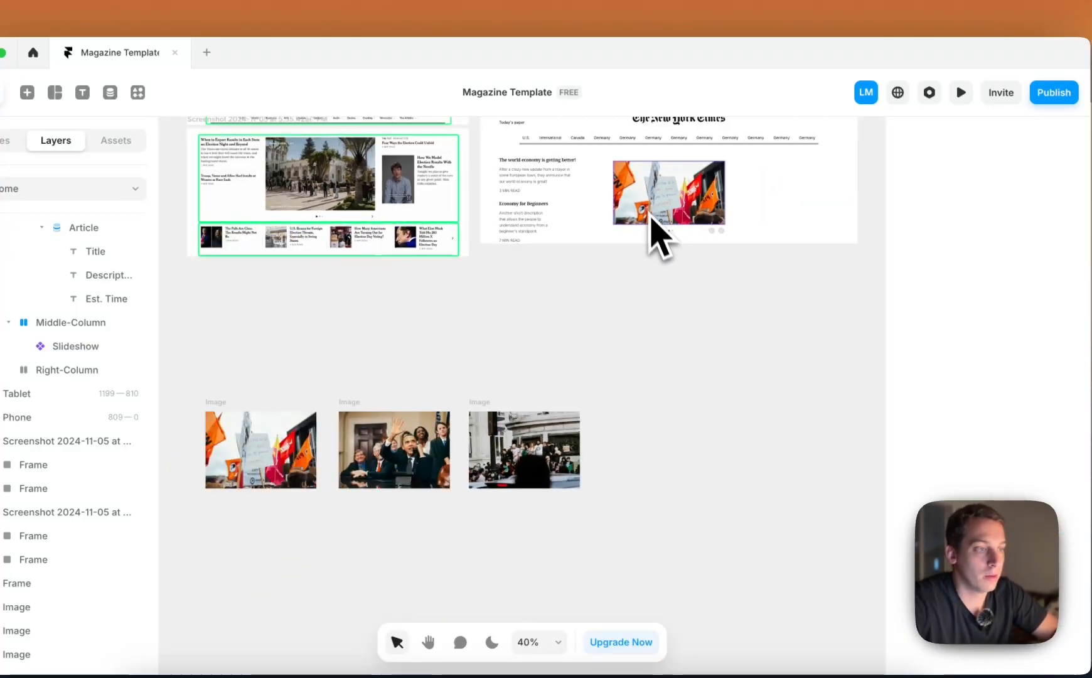
{"action": "scroll", "coordinate": [651, 215], "scroll_direction": "up", "scroll_amount": 2}
{"action": "scroll", "coordinate": [651, 215], "scroll_direction": "left", "scroll_amount": 1}
{"action": "left_click", "coordinate": [518, 123]}
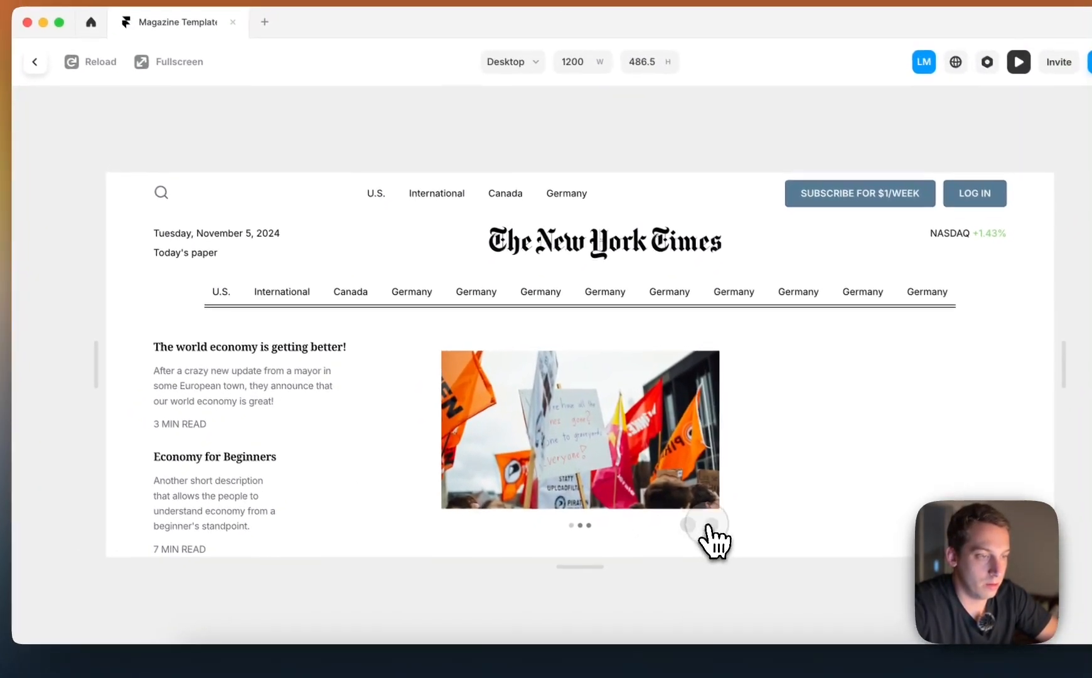
{"action": "left_click", "coordinate": [708, 527]}
{"action": "left_click", "coordinate": [709, 525]}
{"action": "left_click", "coordinate": [687, 526]}
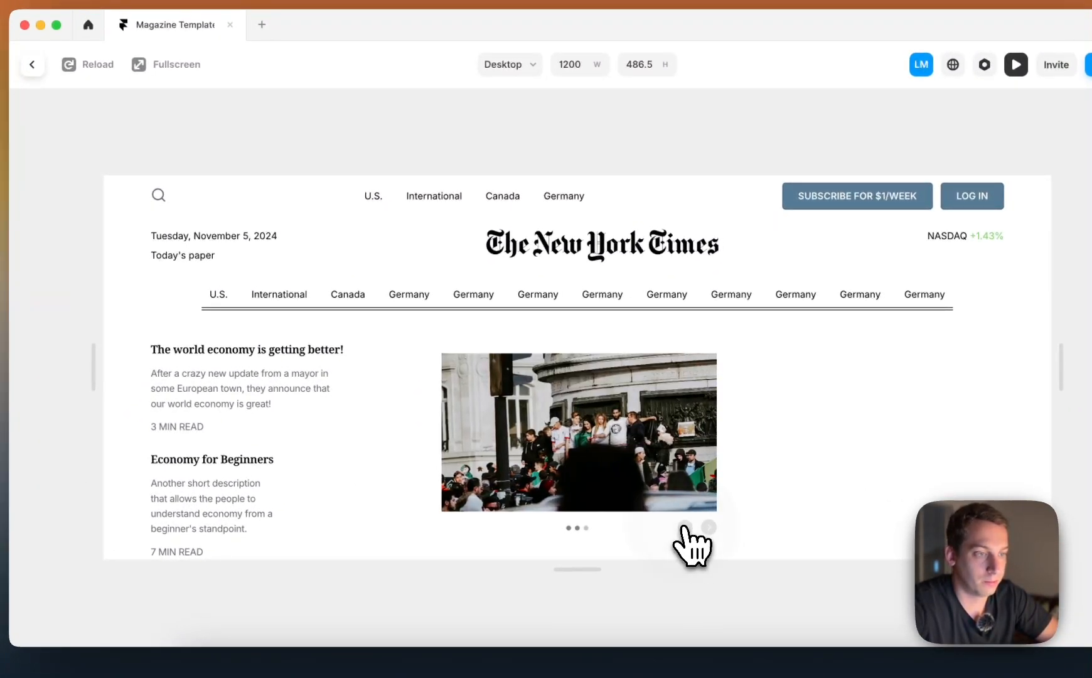
{"action": "left_click", "coordinate": [32, 64]}
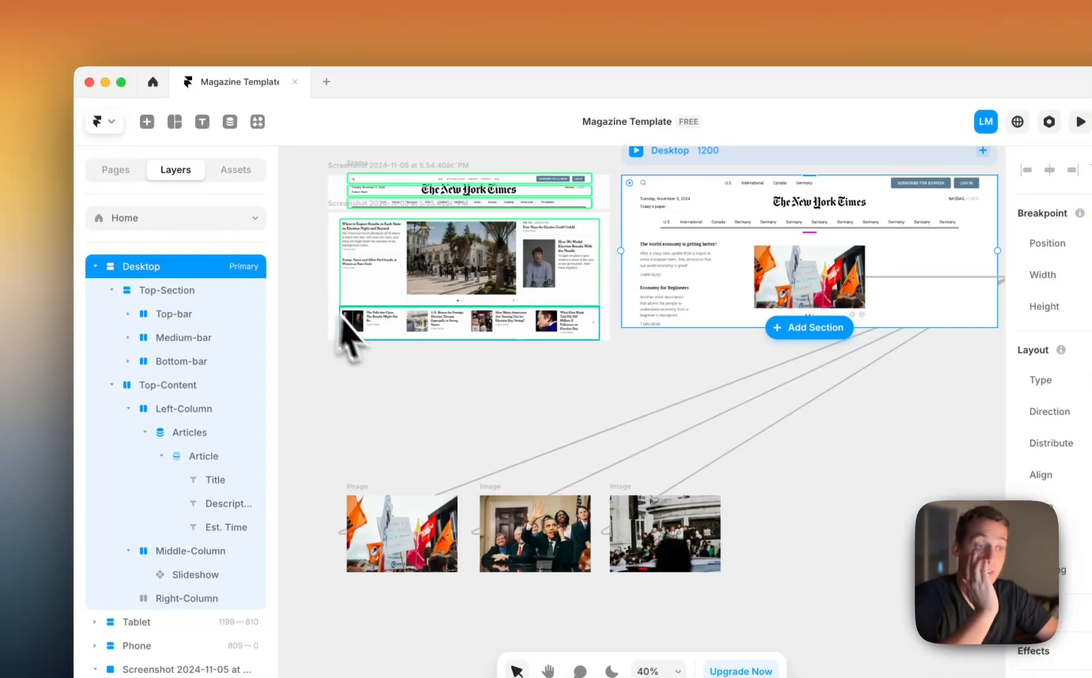
Examine the right-hand articles in the New York Times reference screenshot and compare them with the Desktop page layout
{"action": "left_click", "coordinate": [485, 371]}
{"action": "scroll", "coordinate": [489, 371], "scroll_direction": "up", "scroll_amount": 5}
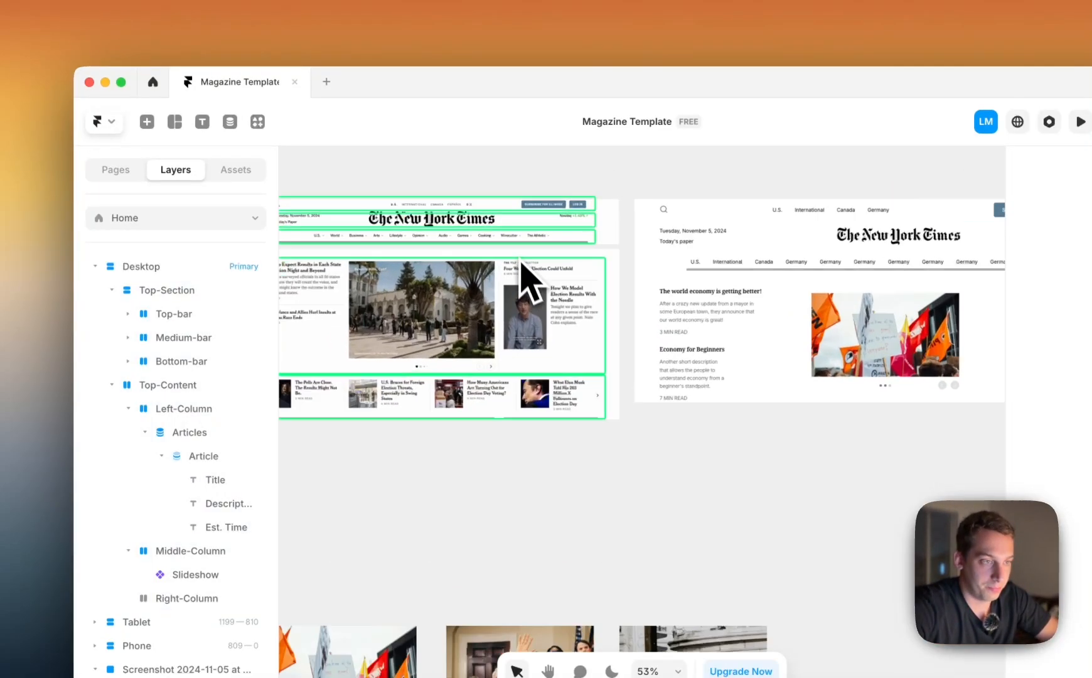
{"action": "scroll", "coordinate": [510, 314], "scroll_direction": "up", "scroll_amount": 3}
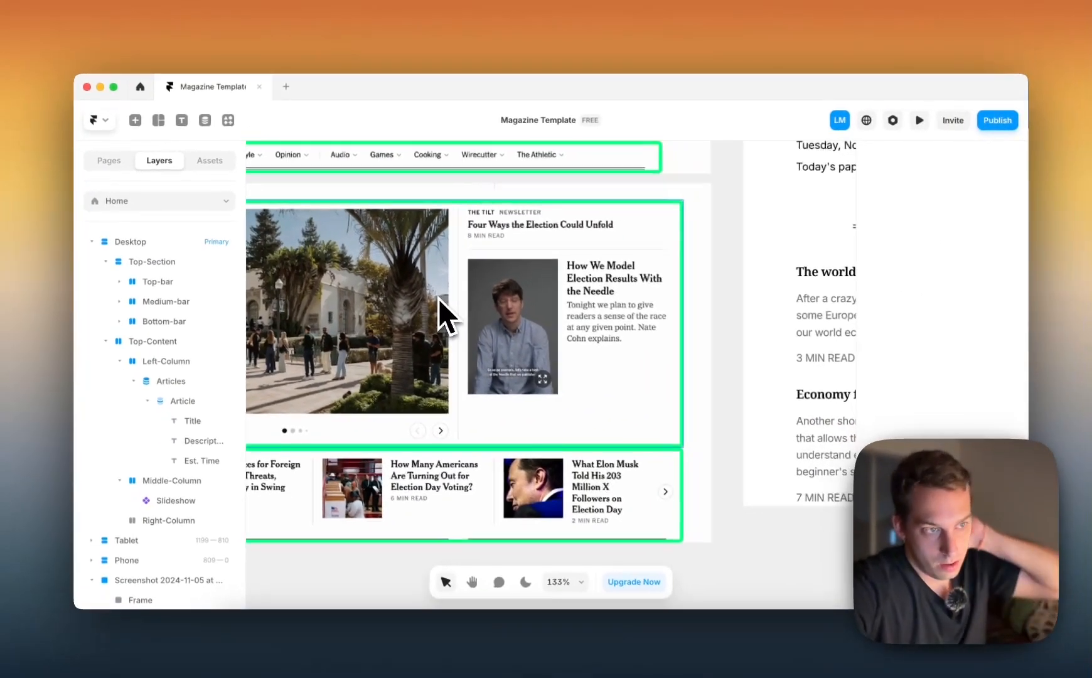
{"action": "scroll", "coordinate": [571, 264], "scroll_direction": "down", "scroll_amount": 4}
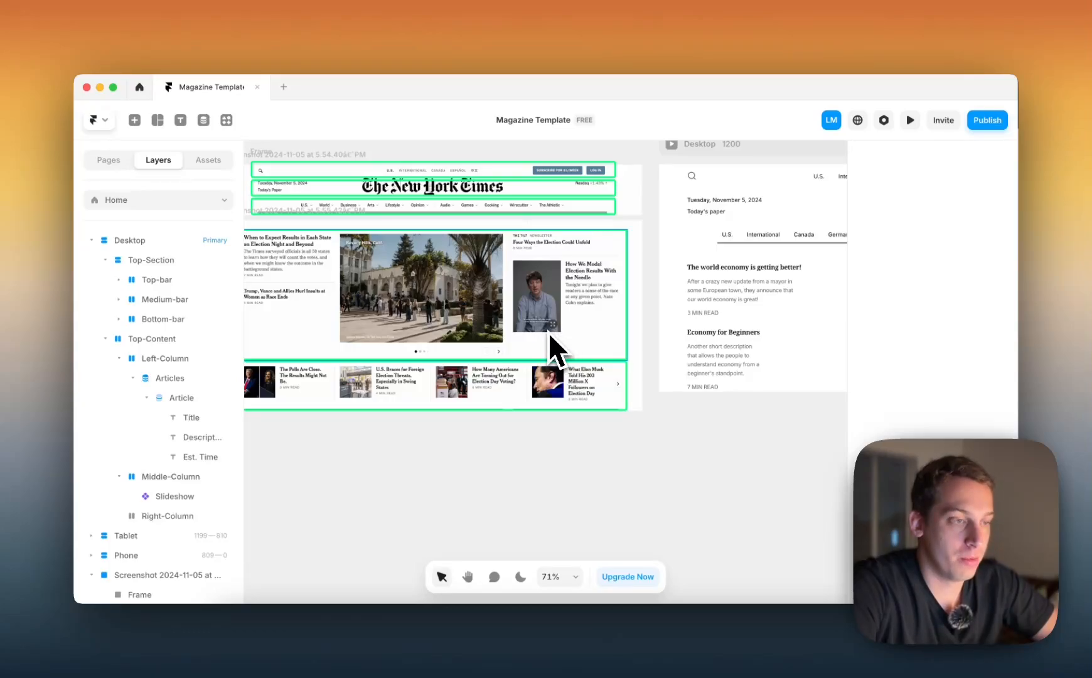
{"action": "scroll", "coordinate": [547, 332], "scroll_direction": "down", "scroll_amount": 5}
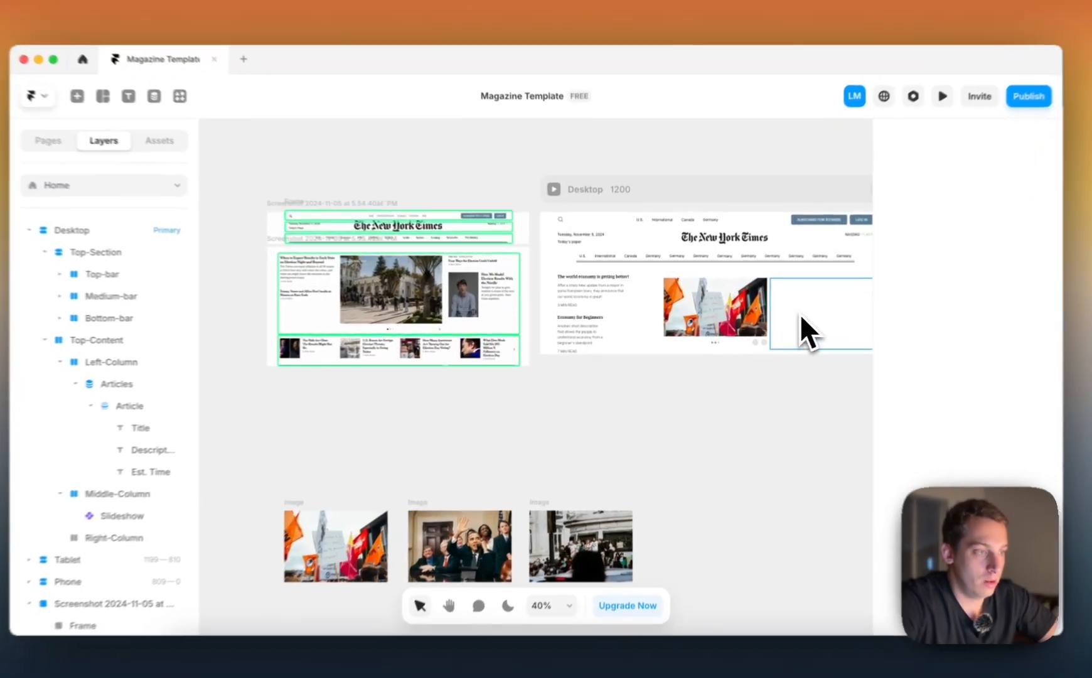
Duplicate the Articles list in Left-Column and move the copy into Right-Column
{"action": "left_click", "coordinate": [802, 317]}
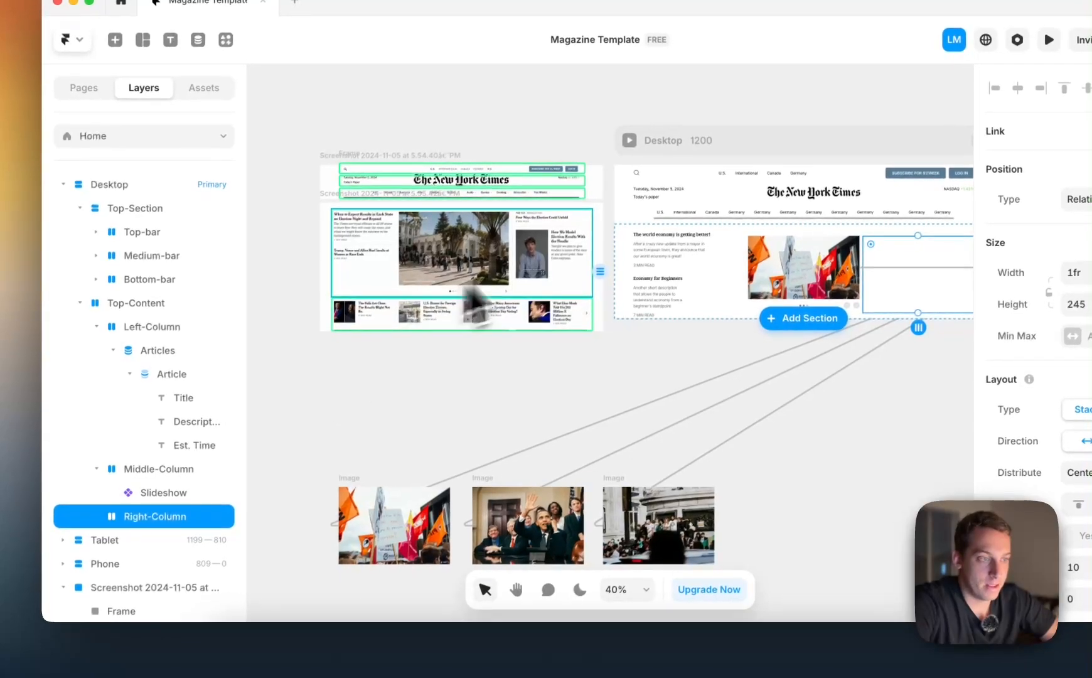
{"action": "left_click", "coordinate": [685, 271]}
{"action": "left_click", "coordinate": [168, 374]}
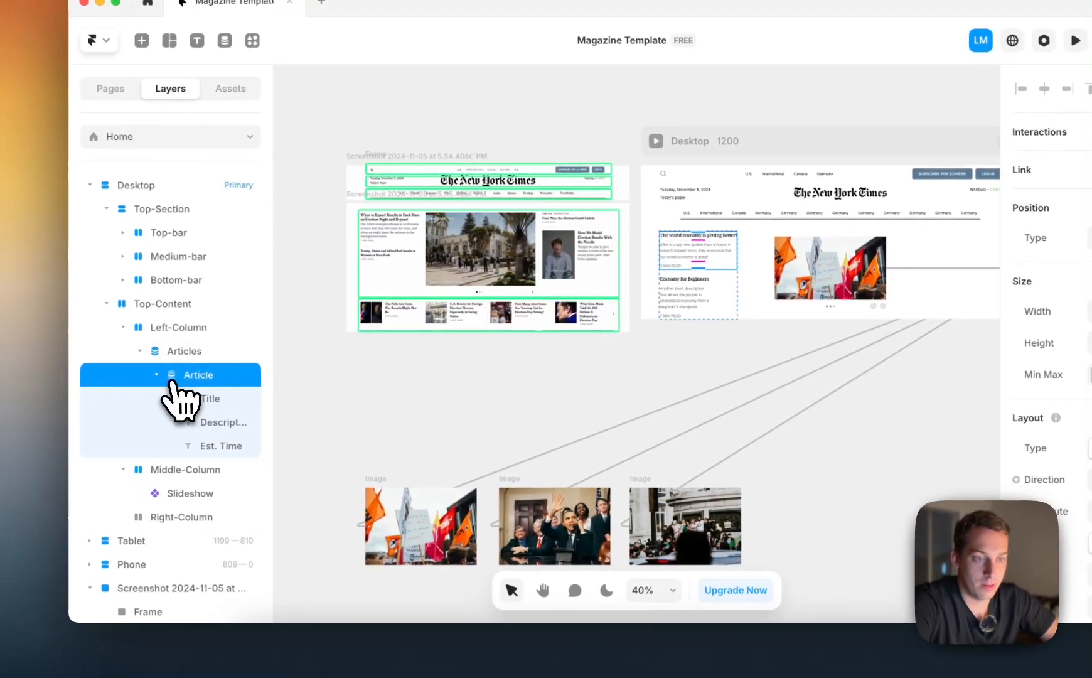
{"action": "left_click", "coordinate": [129, 374]}
{"action": "left_click", "coordinate": [162, 328]}
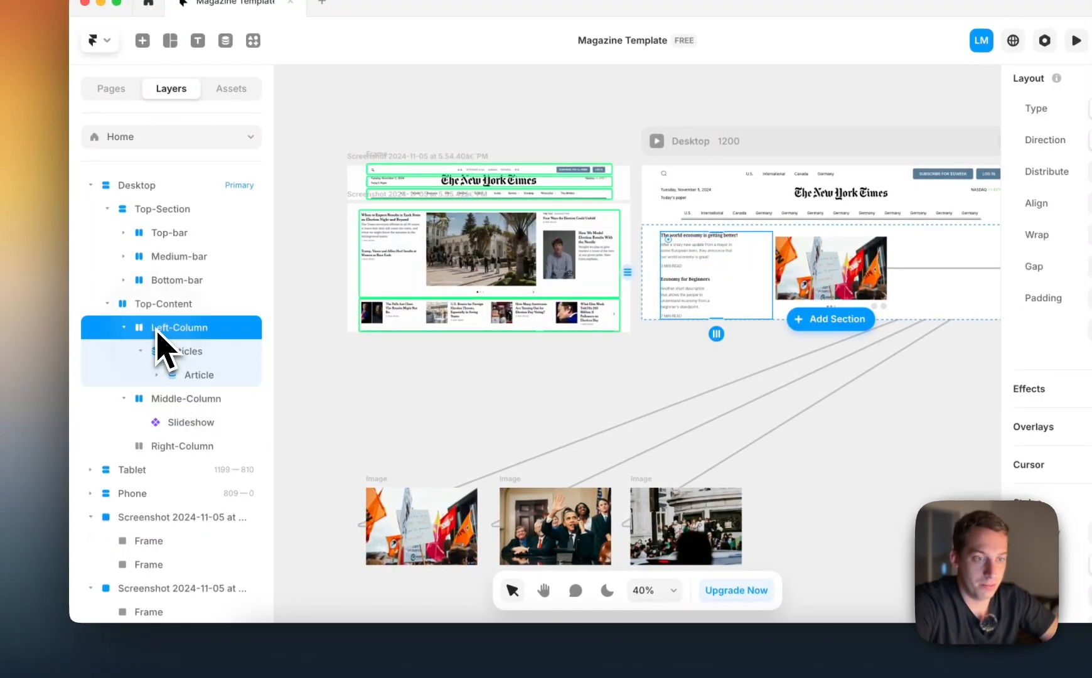
{"action": "left_click", "coordinate": [171, 353]}
{"action": "left_click", "coordinate": [139, 351]}
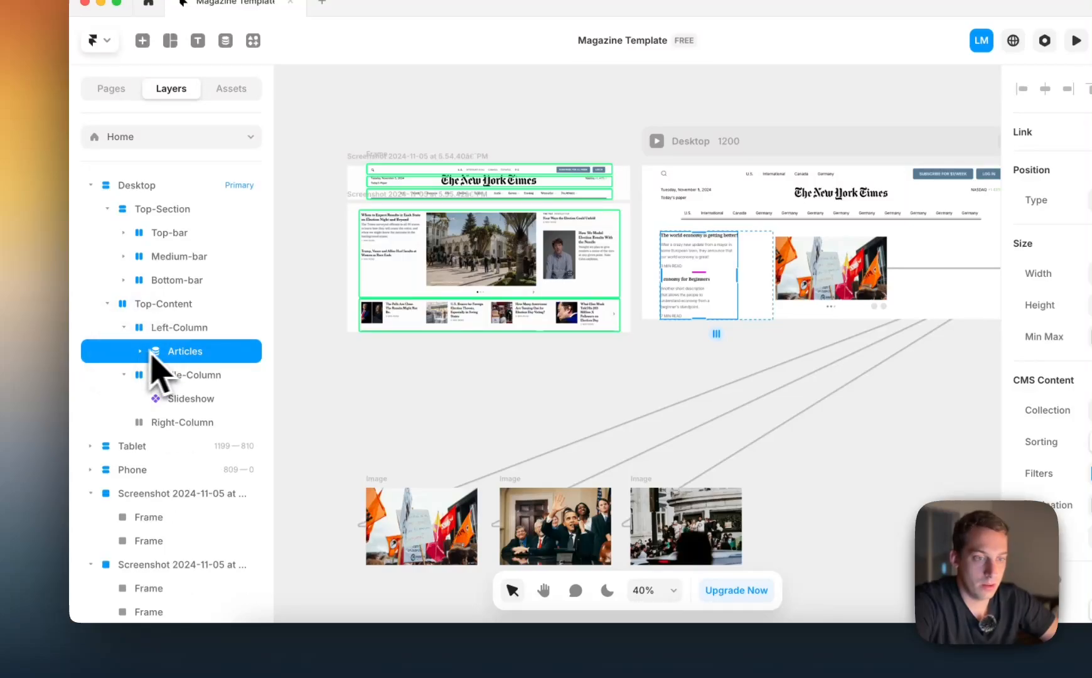
{"action": "key", "text": "super+d"}
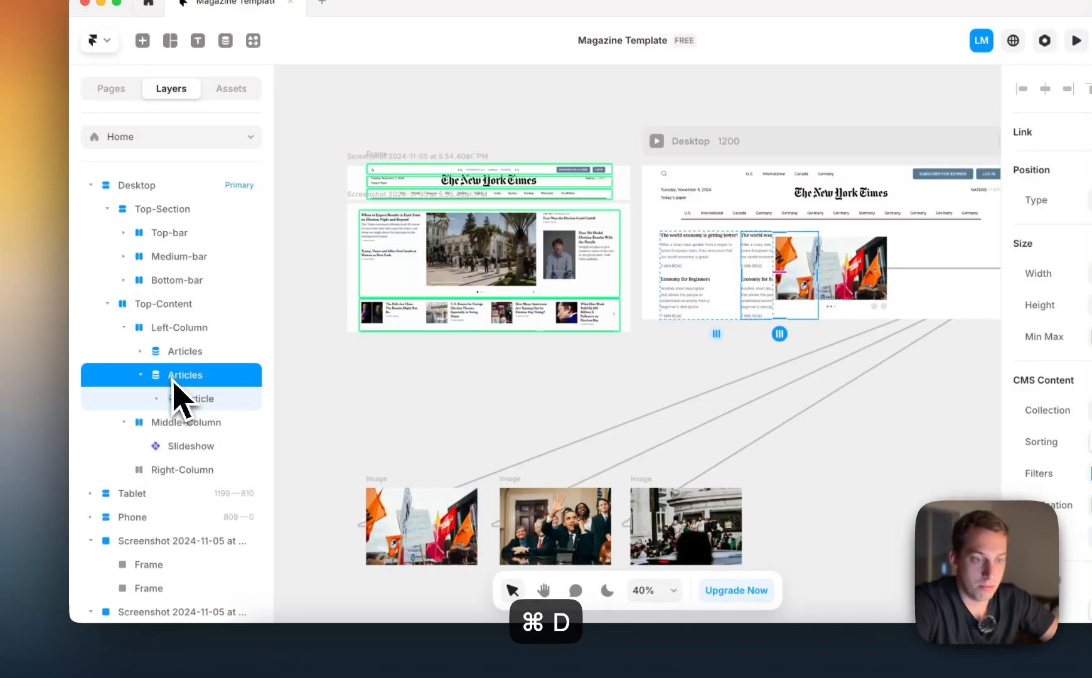
{"action": "left_click_drag", "start_coordinate": [174, 470], "coordinate": [174, 469]}
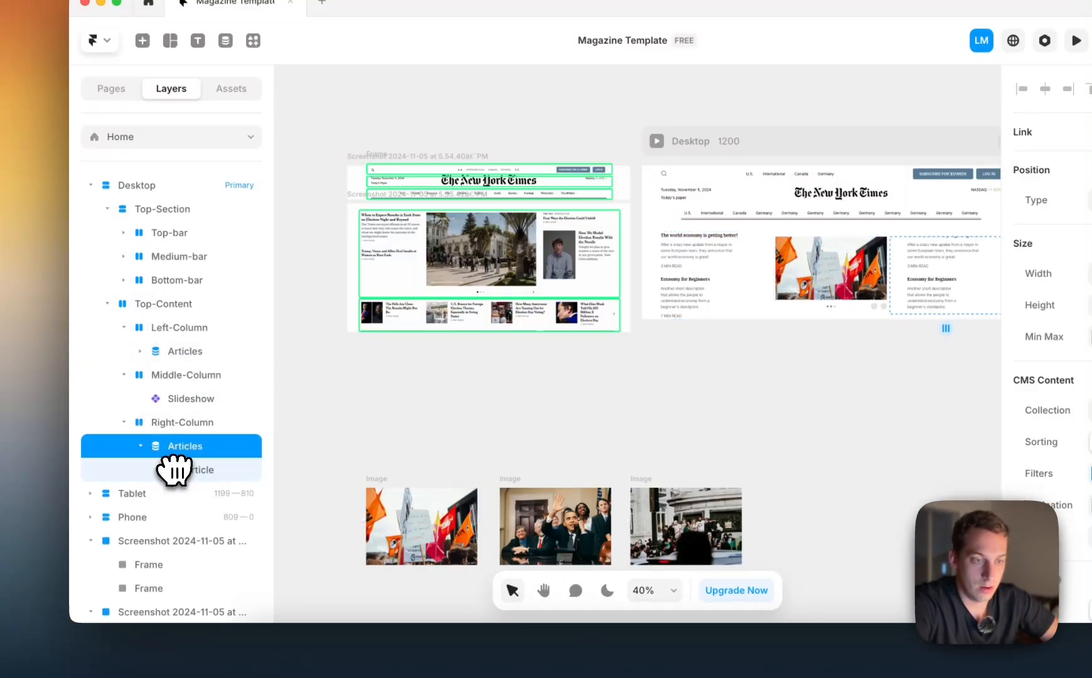
Wrap the Articles list in Right-Column in a stack
{"action": "scroll", "coordinate": [485, 400], "scroll_direction": "right", "scroll_amount": 3}
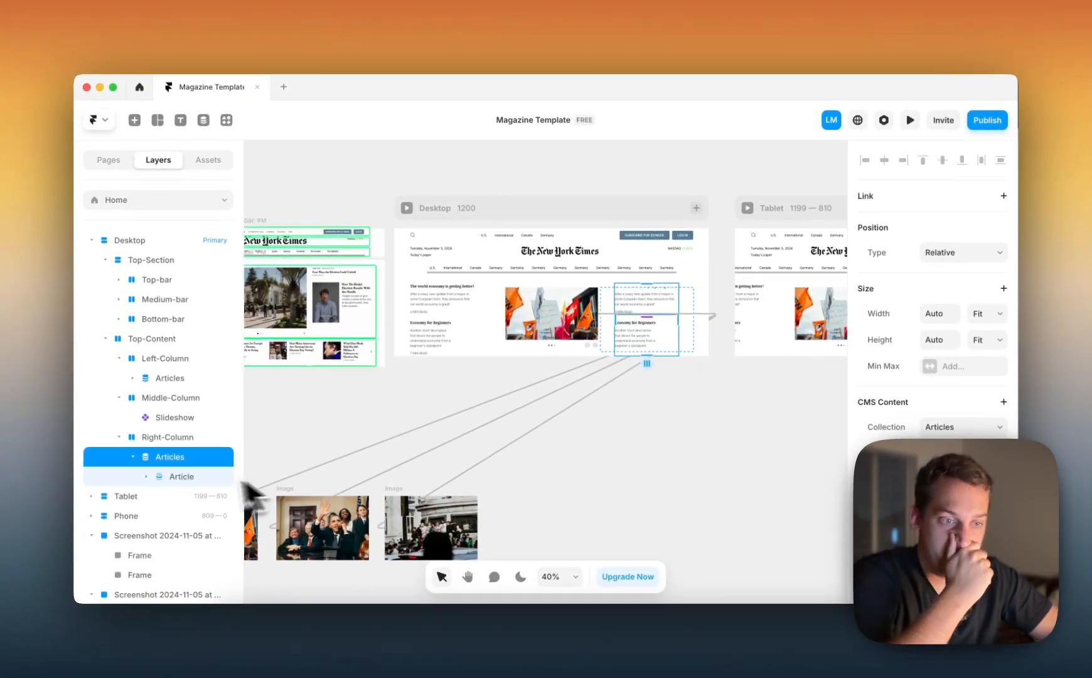
{"action": "right_click", "coordinate": [138, 454]}
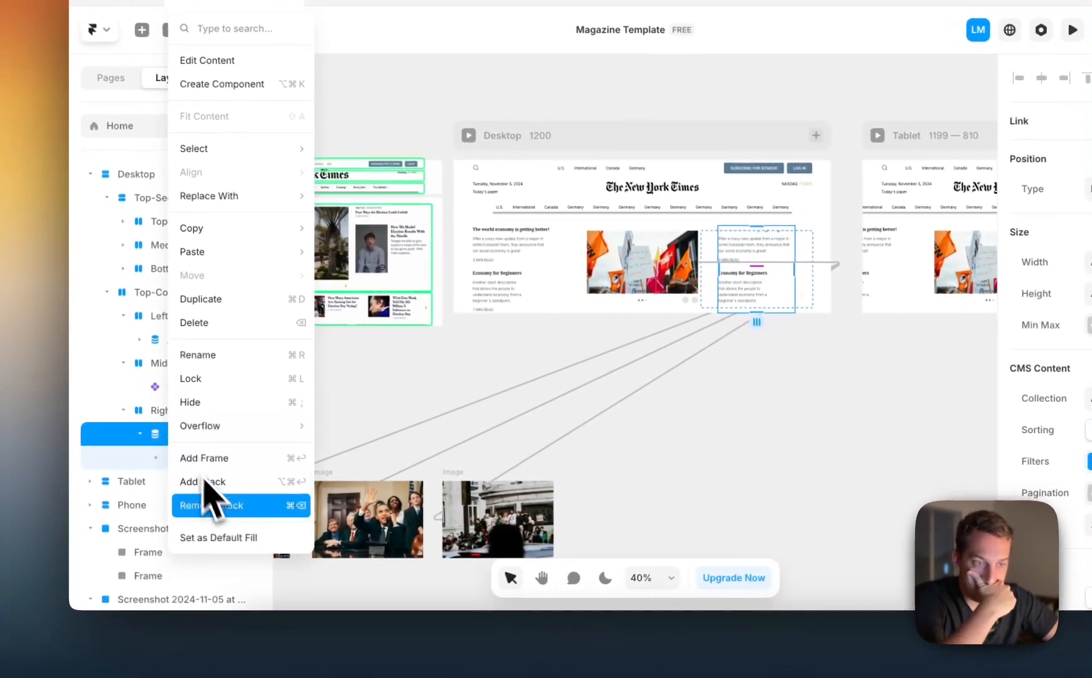
{"action": "left_click", "coordinate": [217, 492]}
Duplicate the stack inside Right-Column and set Right-Column's layout direction to vertical
{"action": "left_click", "coordinate": [141, 434]}
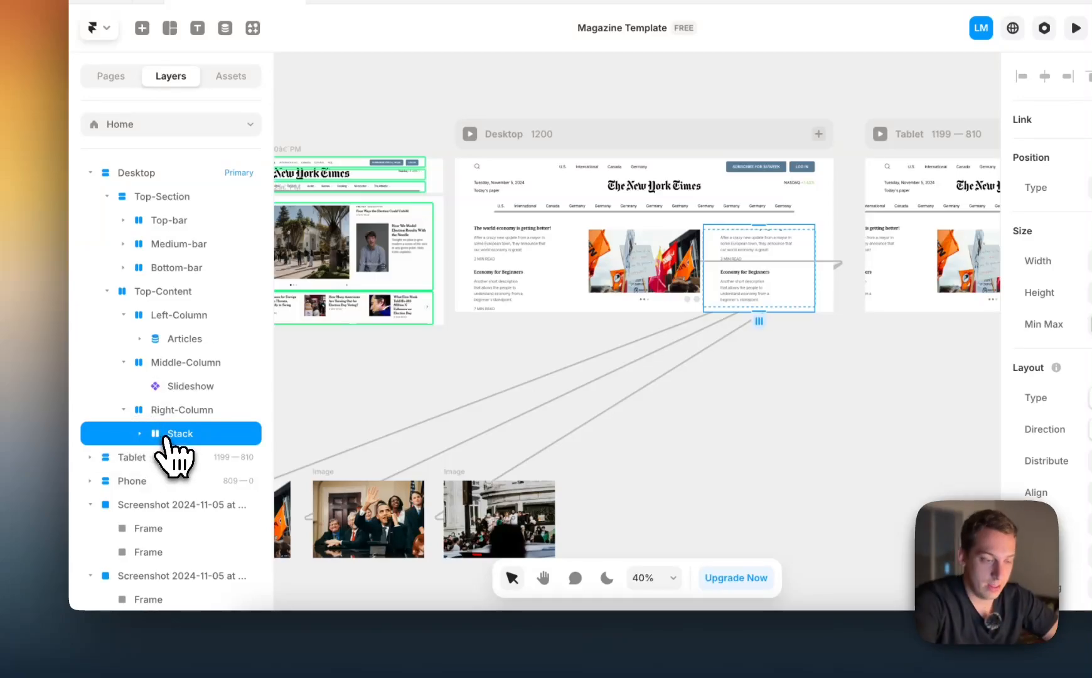
{"action": "key", "text": "super+d"}
{"action": "left_click", "coordinate": [172, 410]}
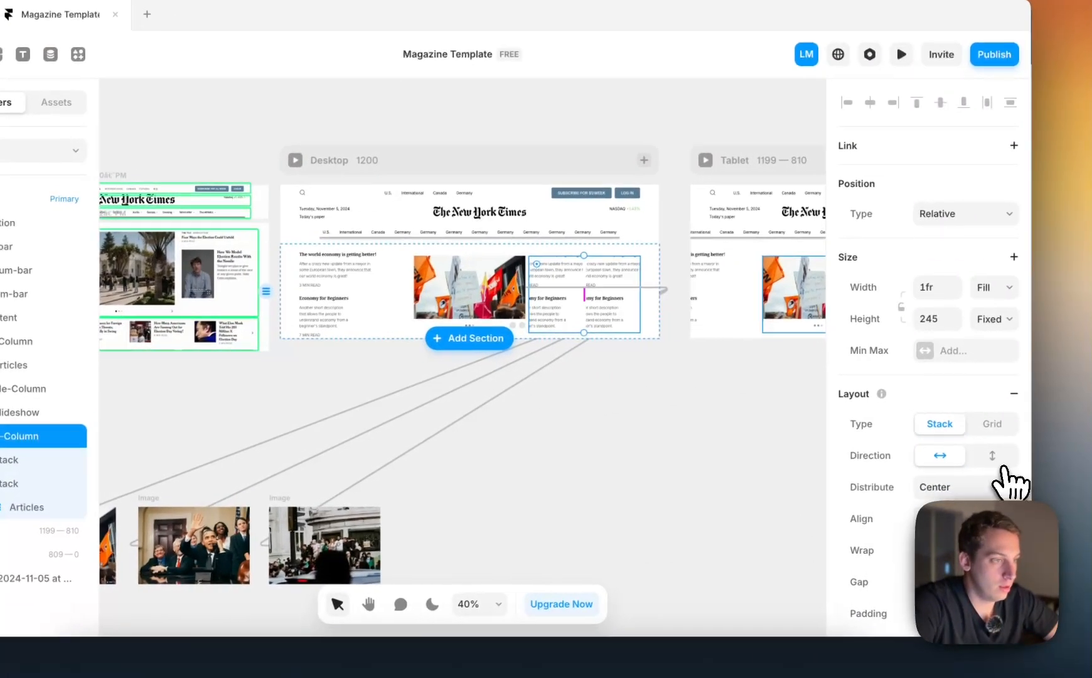
{"action": "left_click", "coordinate": [992, 455]}
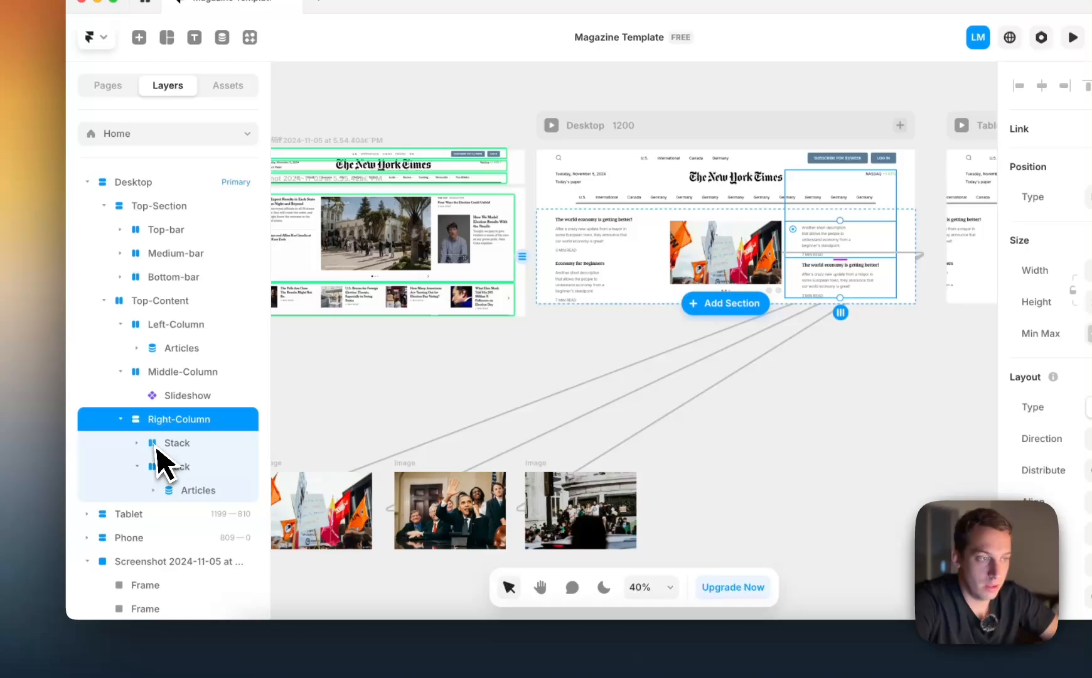
Try setting the width of the Articles list in Right-Column's first stack to Fill, and undo that change
{"action": "left_click", "coordinate": [30, 466]}
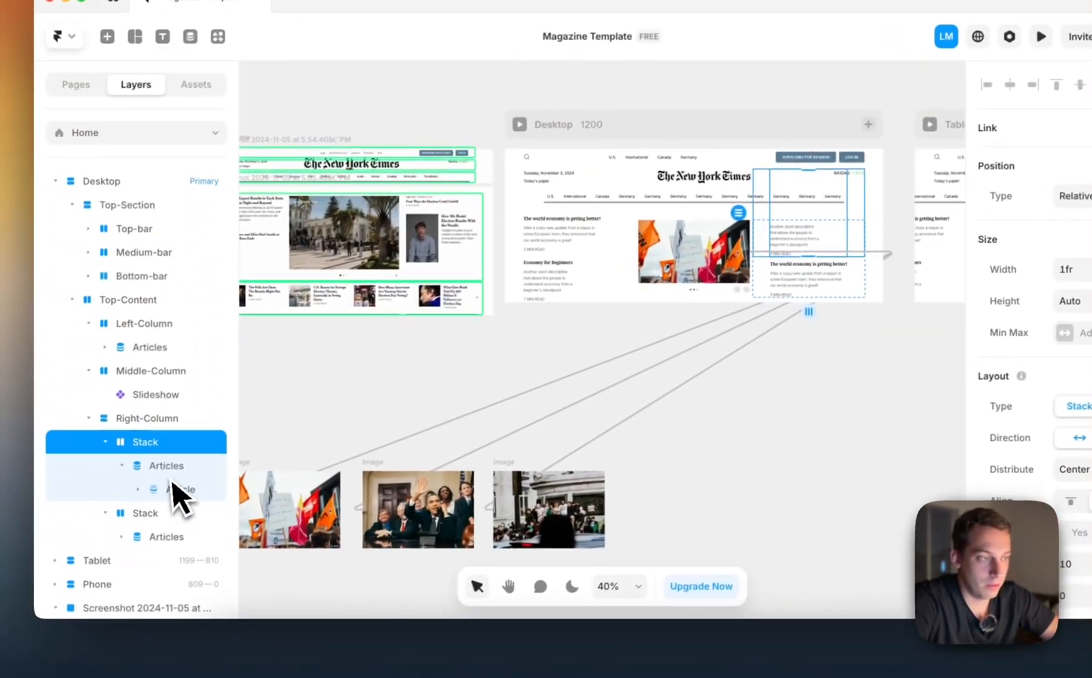
{"action": "left_click", "coordinate": [53, 492]}
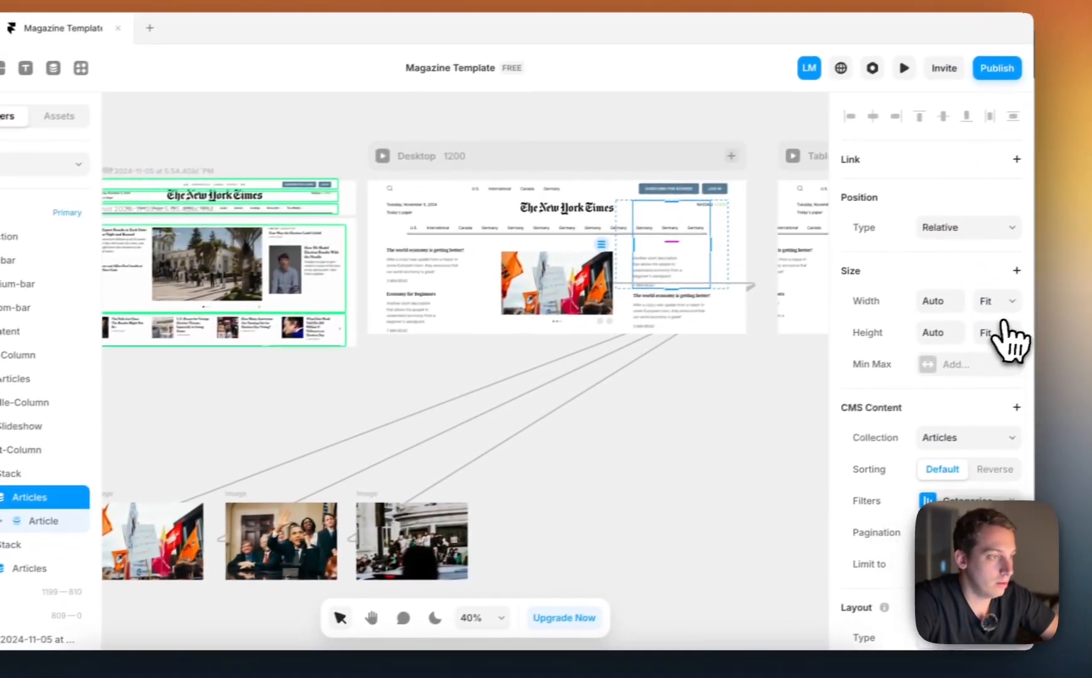
{"action": "left_click", "coordinate": [1029, 299]}
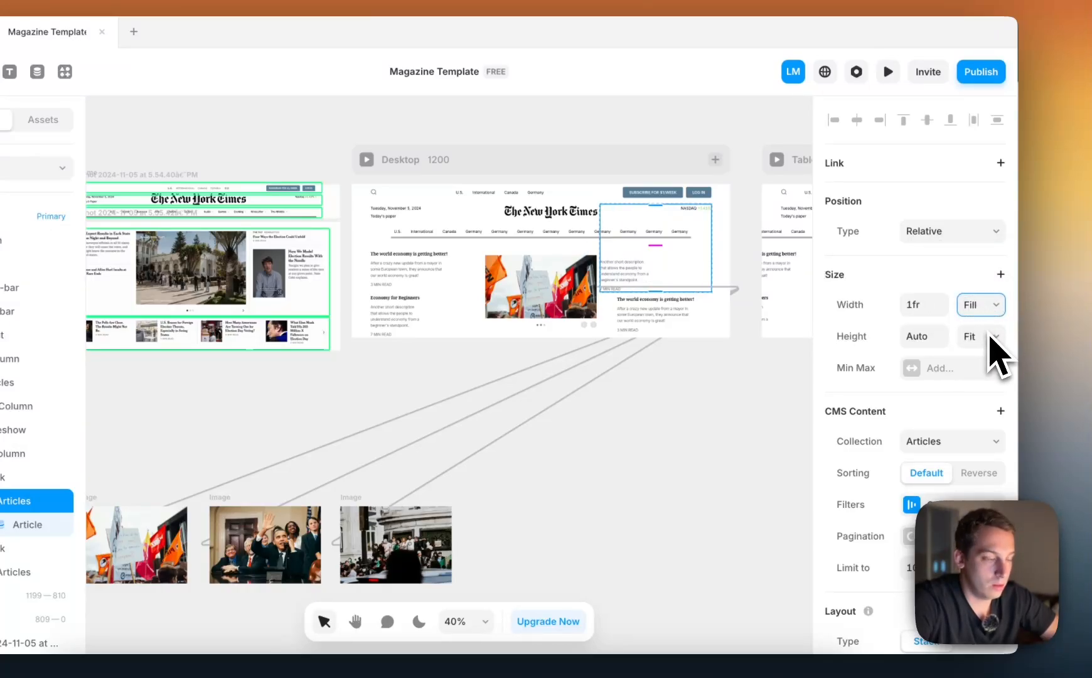
{"action": "key", "text": "super+z"}
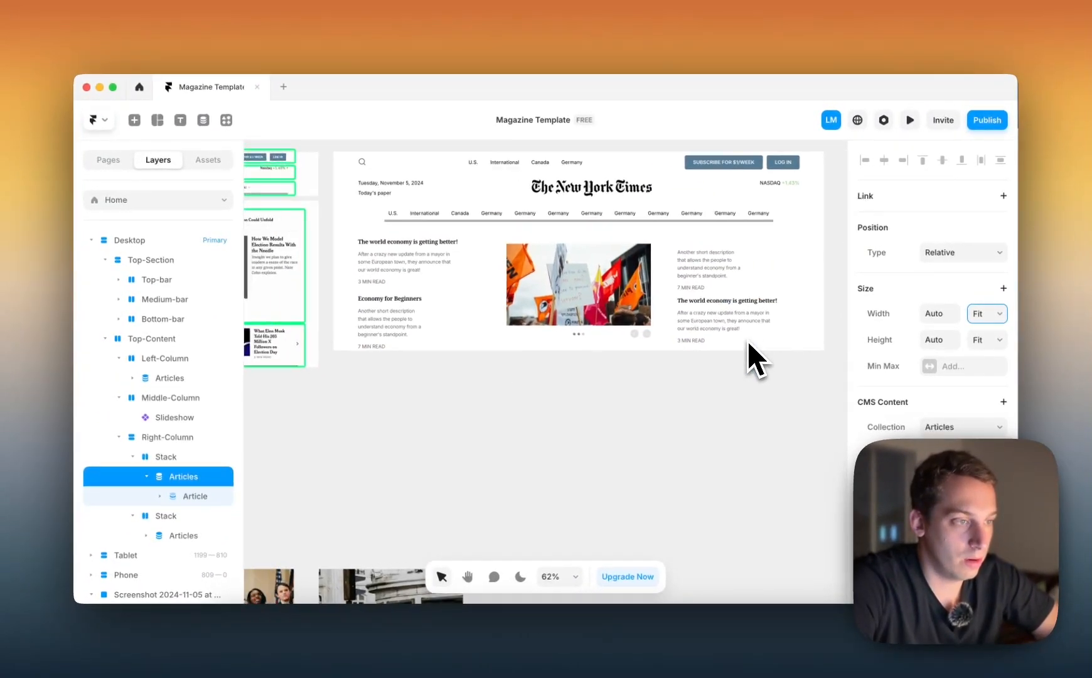
Remove the Categories filter from the Articles list in Right-Column's first stack and add a filter on the Title field
{"action": "scroll", "coordinate": [748, 340], "scroll_direction": "right", "scroll_amount": 1}
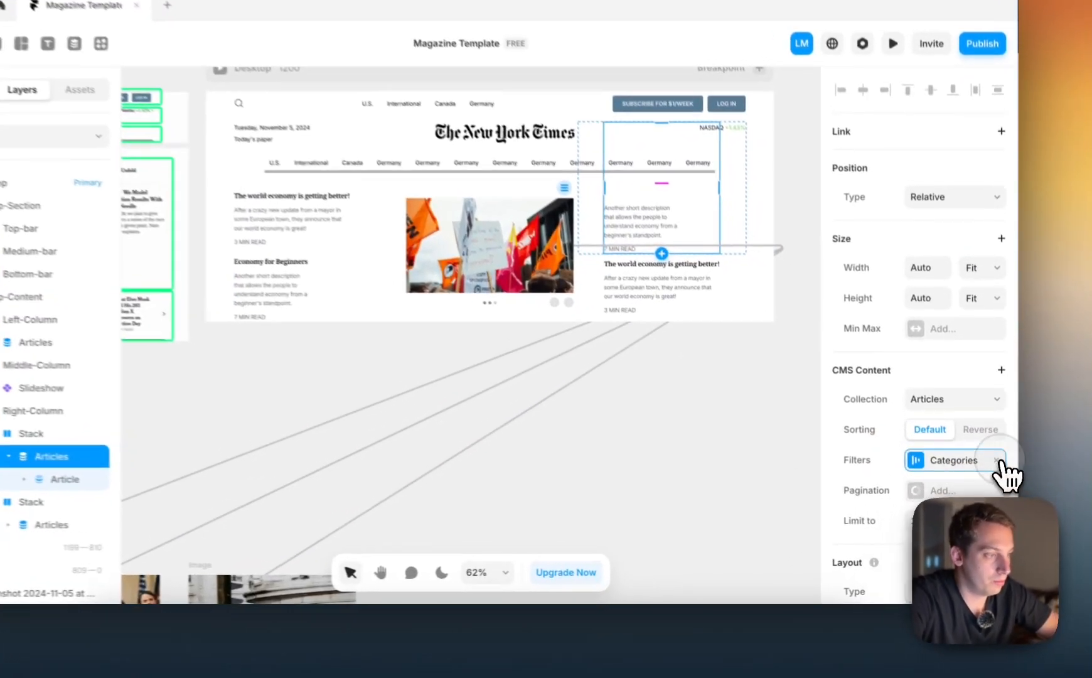
{"action": "left_click", "coordinate": [1000, 479]}
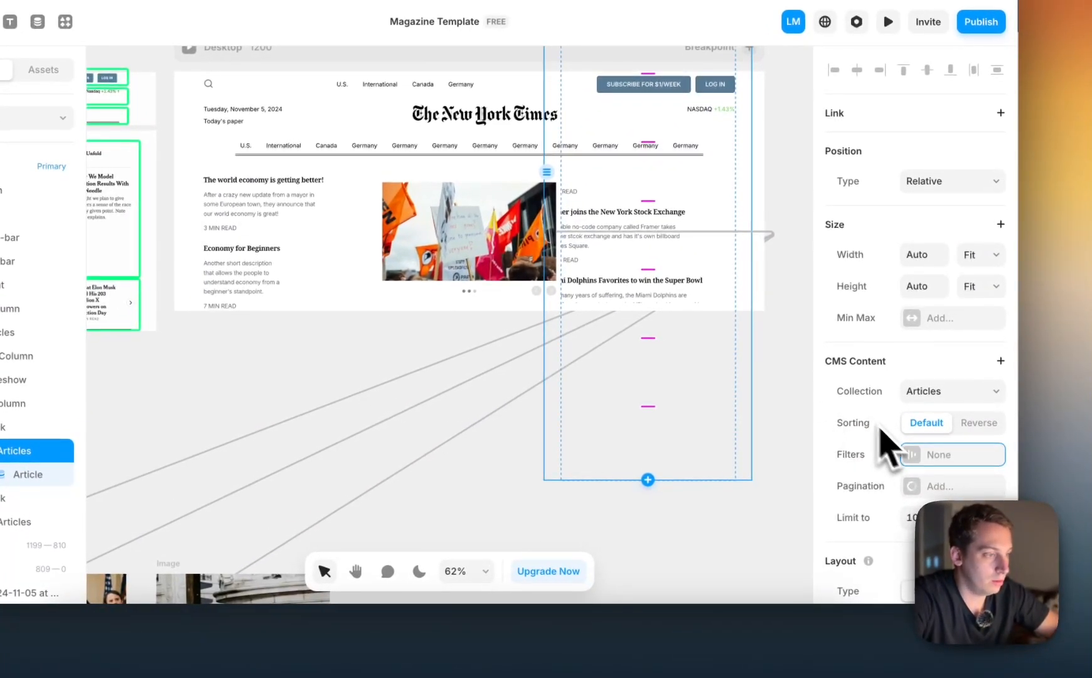
{"action": "left_click", "coordinate": [918, 455]}
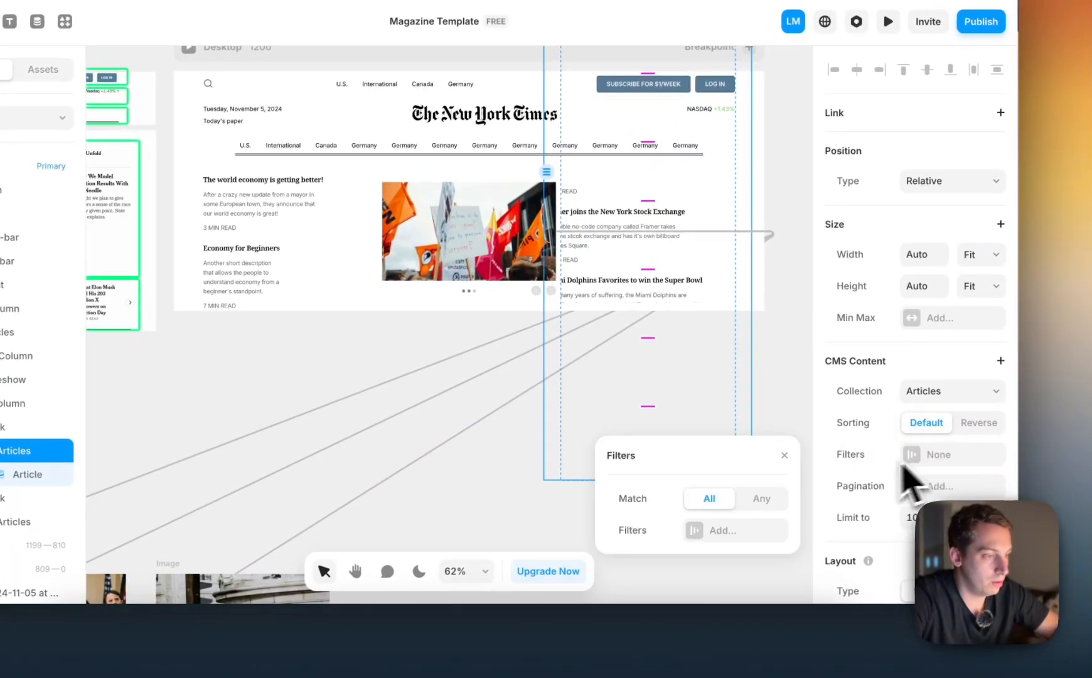
{"action": "left_click", "coordinate": [710, 526]}
{"action": "left_click", "coordinate": [712, 503]}
{"action": "scroll", "coordinate": [750, 562], "scroll_direction": "down", "scroll_amount": 3}
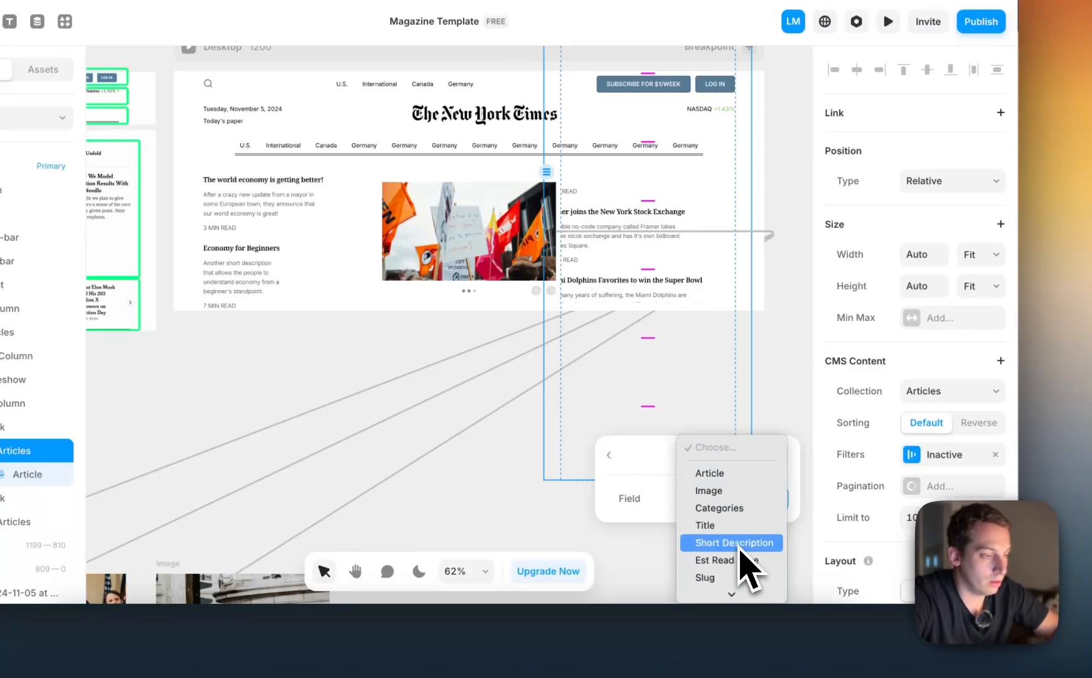
{"action": "left_click", "coordinate": [727, 477]}
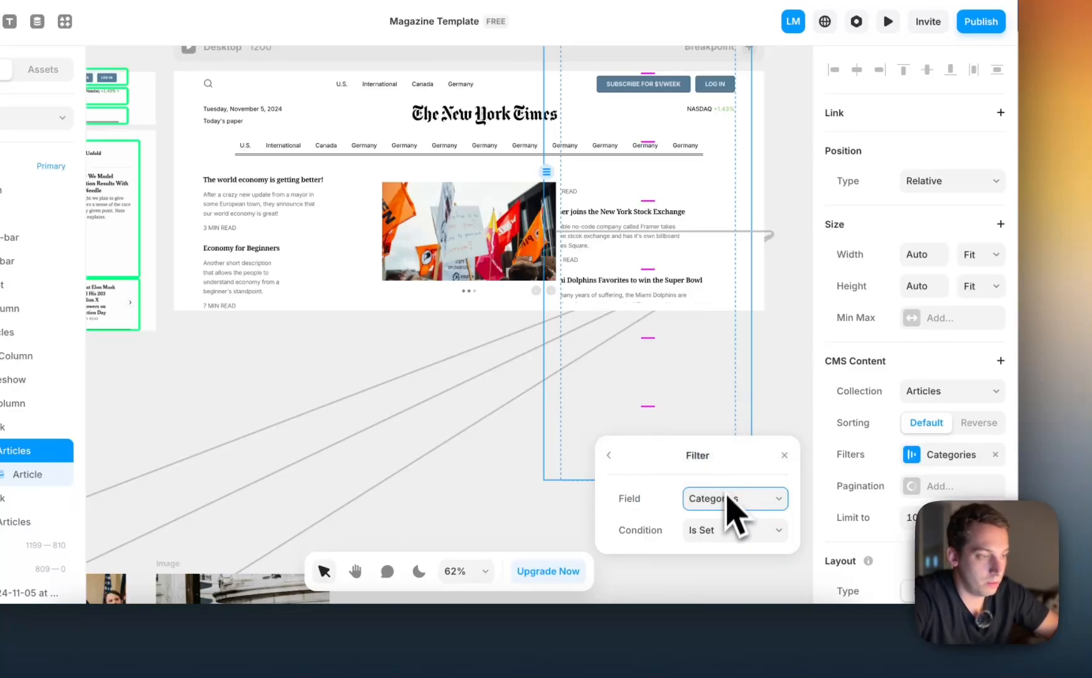
{"action": "left_click", "coordinate": [729, 540]}
{"action": "left_click", "coordinate": [707, 501]}
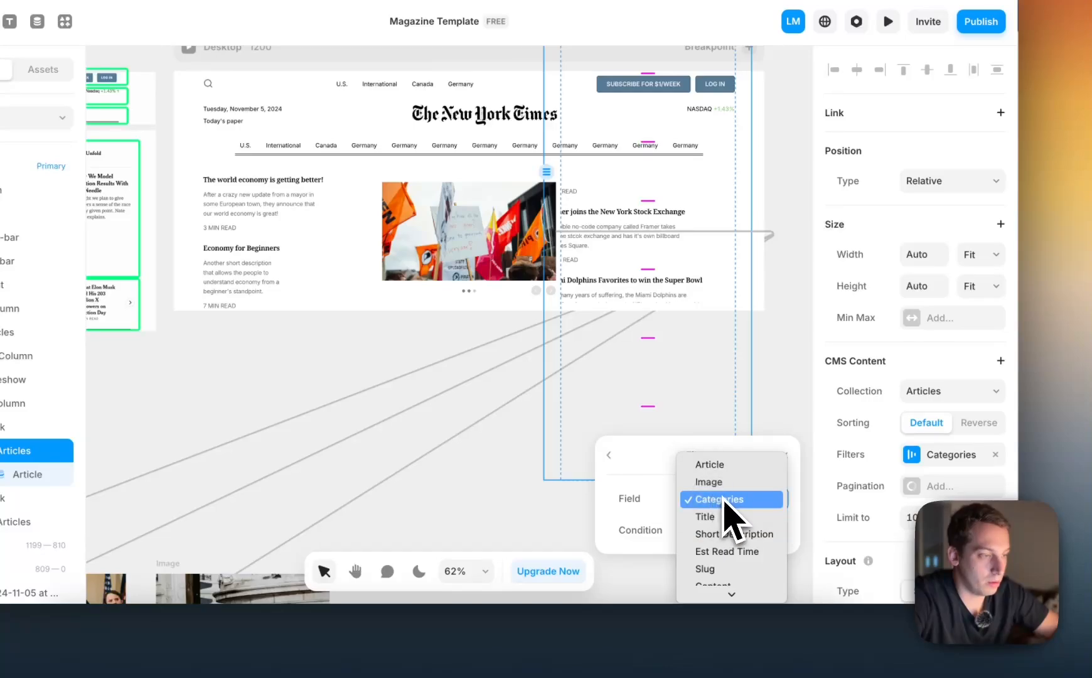
{"action": "key", "text": "Escape"}
Set the Title filter's condition to Contains with the value Miami
{"action": "scroll", "coordinate": [731, 543], "scroll_direction": "down", "scroll_amount": 2}
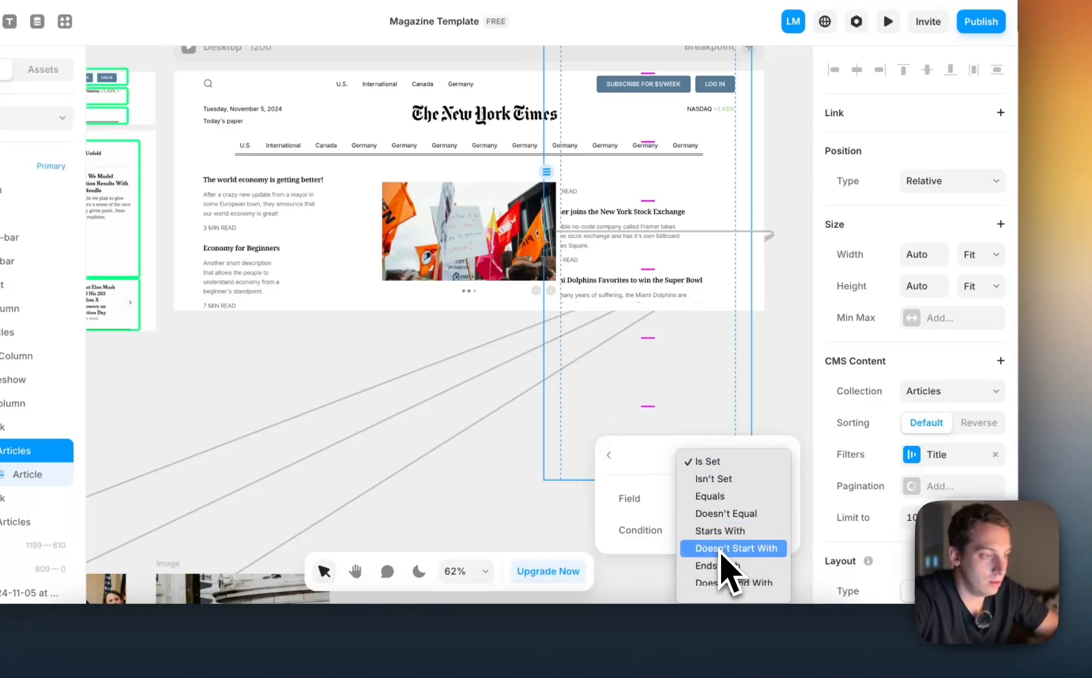
{"action": "scroll", "coordinate": [722, 554], "scroll_direction": "down", "scroll_amount": 3}
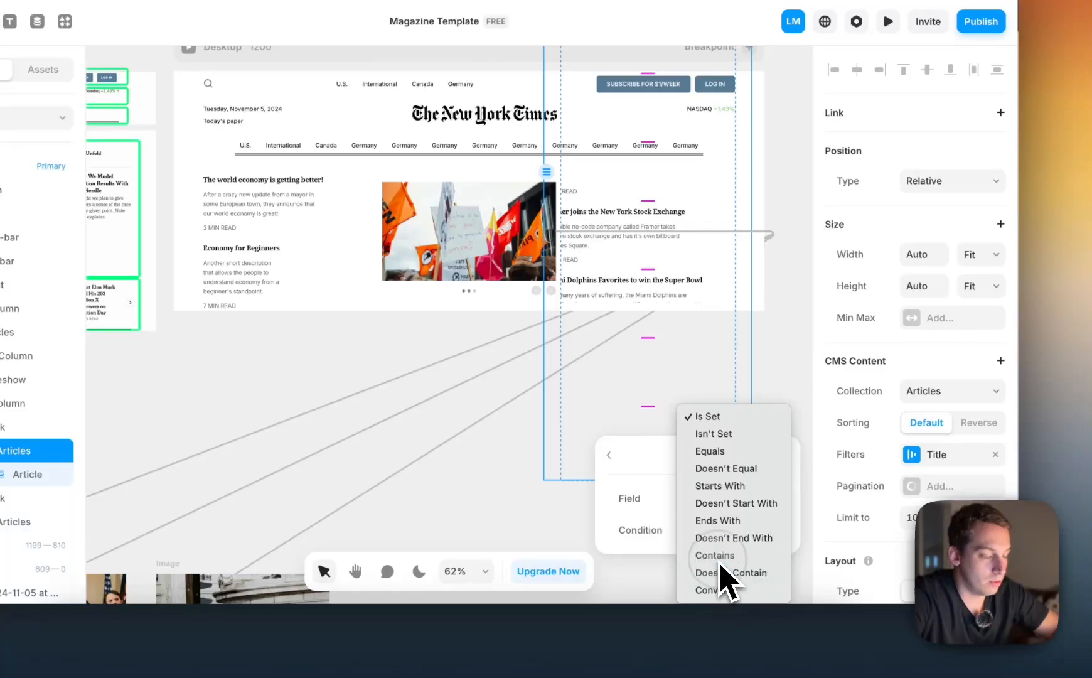
{"action": "left_click", "coordinate": [719, 559]}
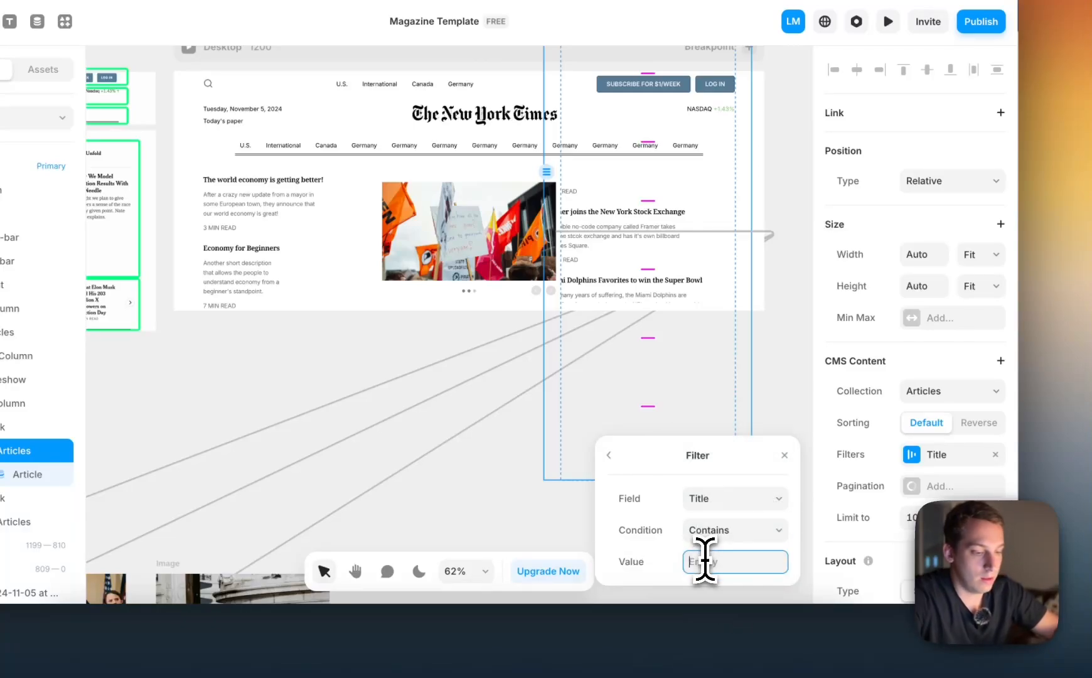
{"action": "left_click", "coordinate": [705, 562]}
{"action": "type", "text": "Miami"}
{"action": "key", "text": "Return"}
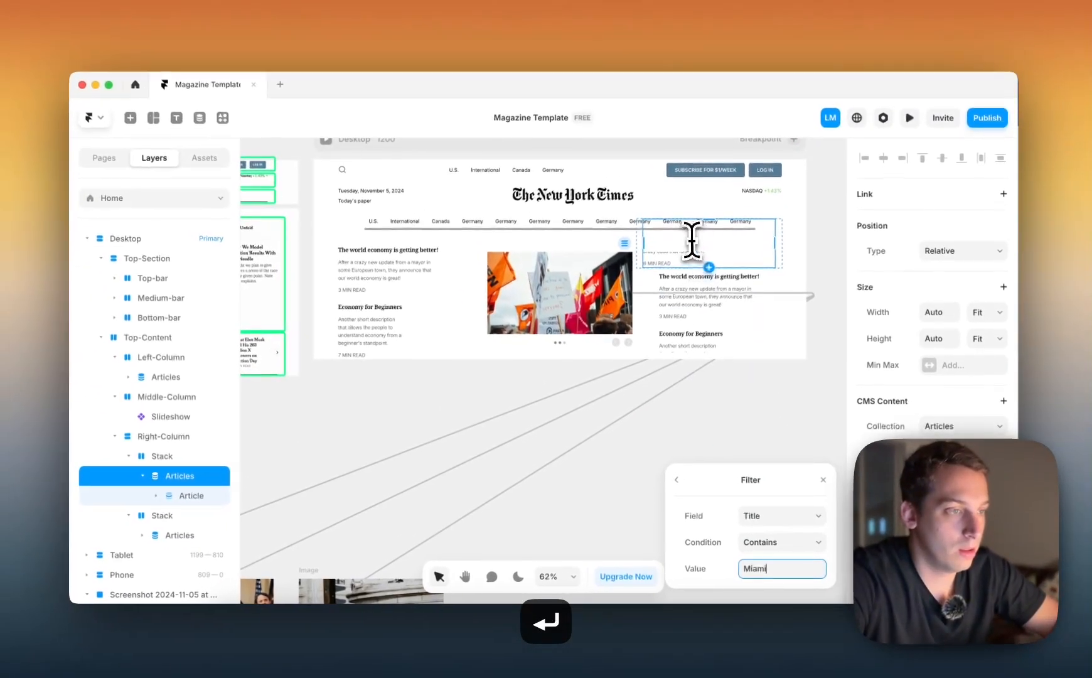
Set Right-Column's height to Fit, keeping its width on Fill
{"action": "scroll", "coordinate": [621, 169], "scroll_direction": "up", "scroll_amount": 4}
{"action": "scroll", "coordinate": [688, 241], "scroll_direction": "up", "scroll_amount": 2}
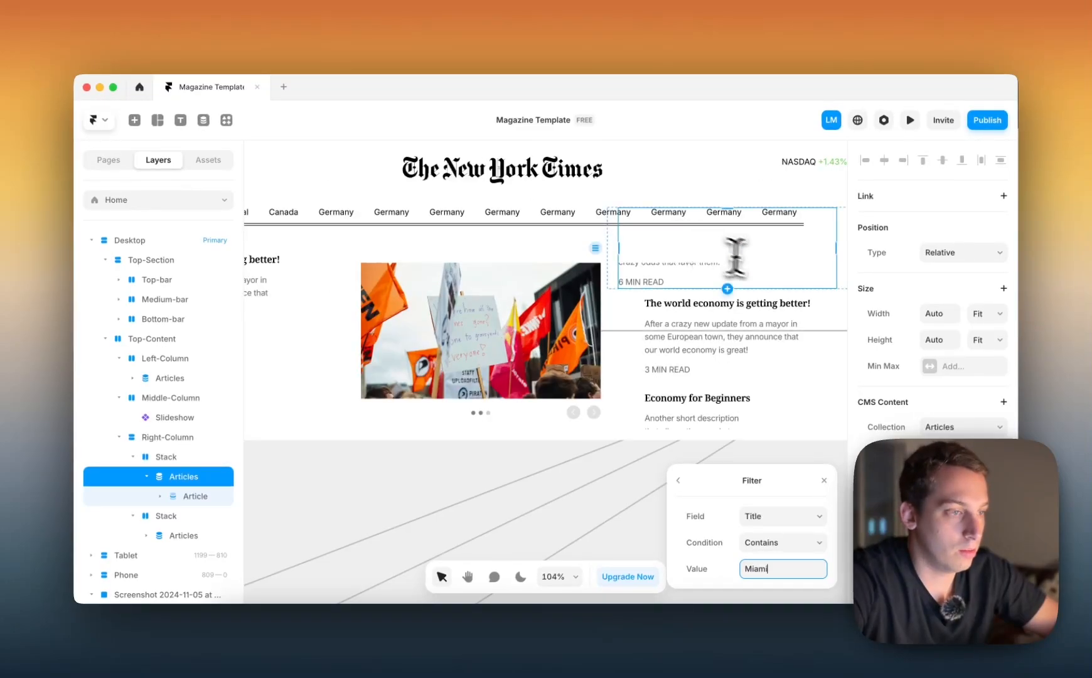
{"action": "scroll", "coordinate": [722, 264], "scroll_direction": "up", "scroll_amount": 1}
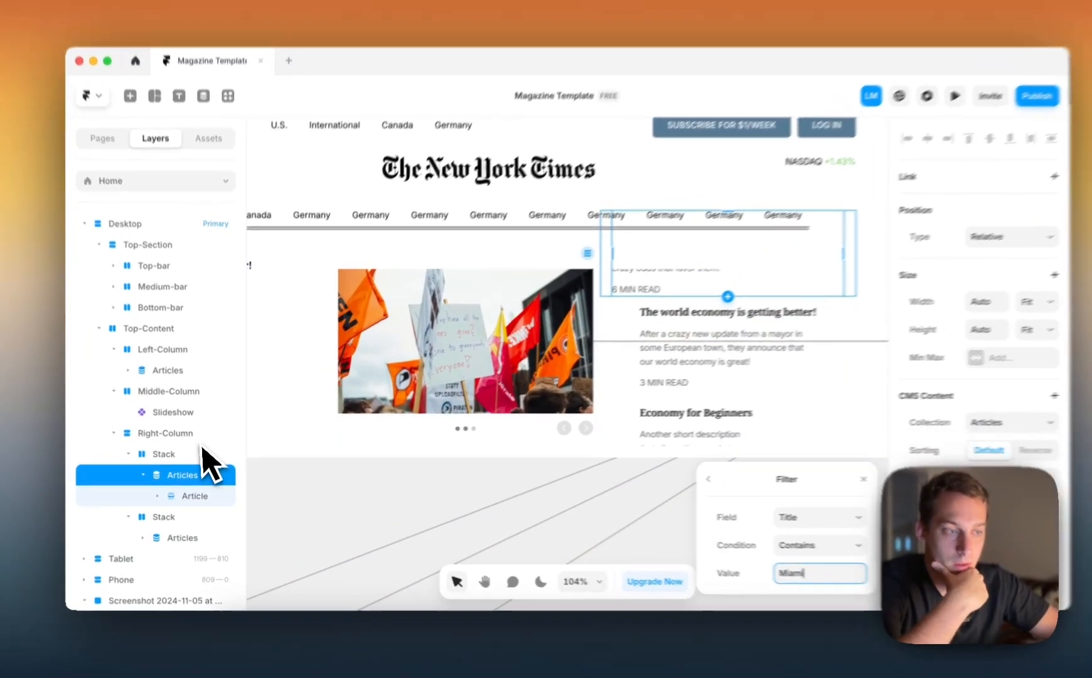
{"action": "left_click", "coordinate": [179, 456]}
{"action": "left_click", "coordinate": [179, 438]}
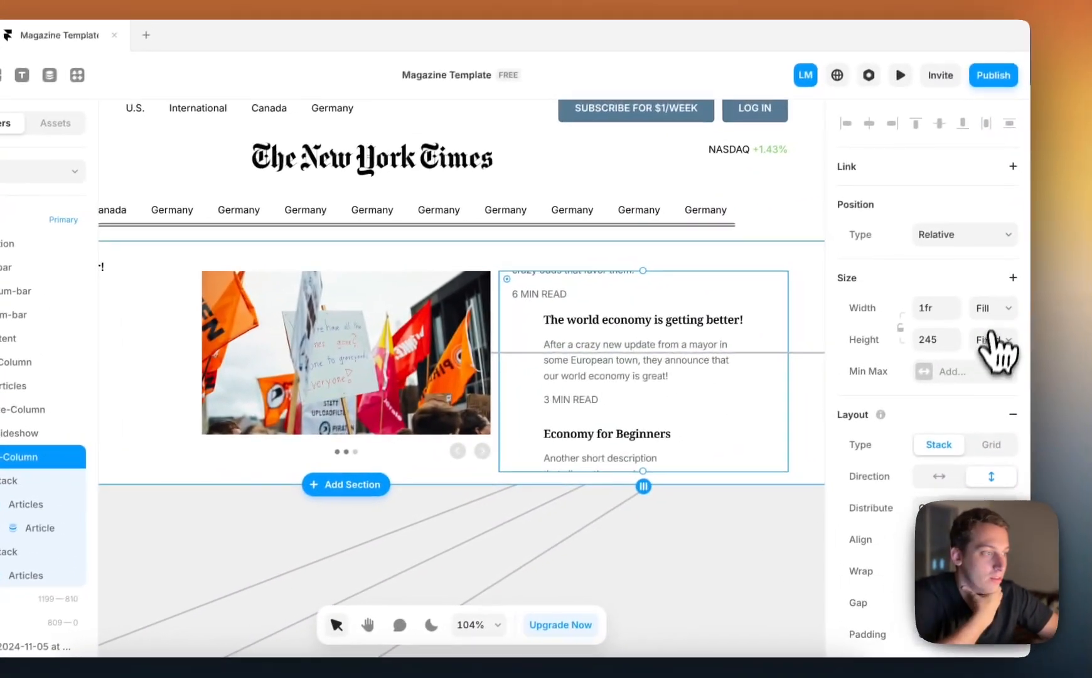
{"action": "left_click", "coordinate": [1082, 287]}
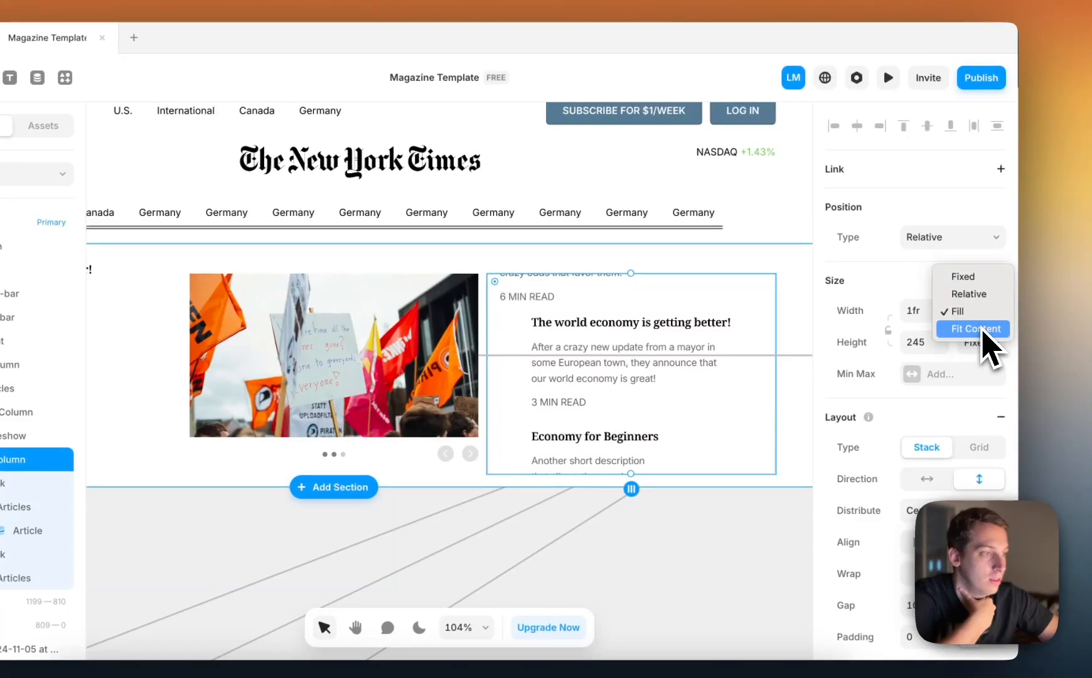
{"action": "left_click", "coordinate": [906, 282]}
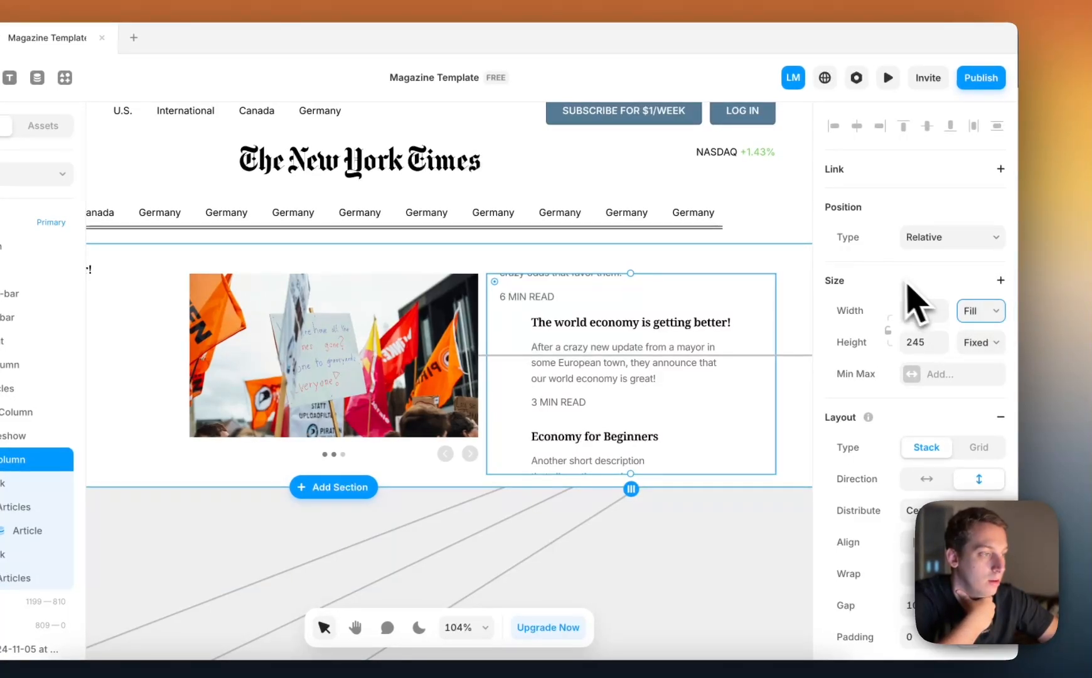
{"action": "left_click", "coordinate": [995, 343]}
{"action": "left_click", "coordinate": [966, 396]}
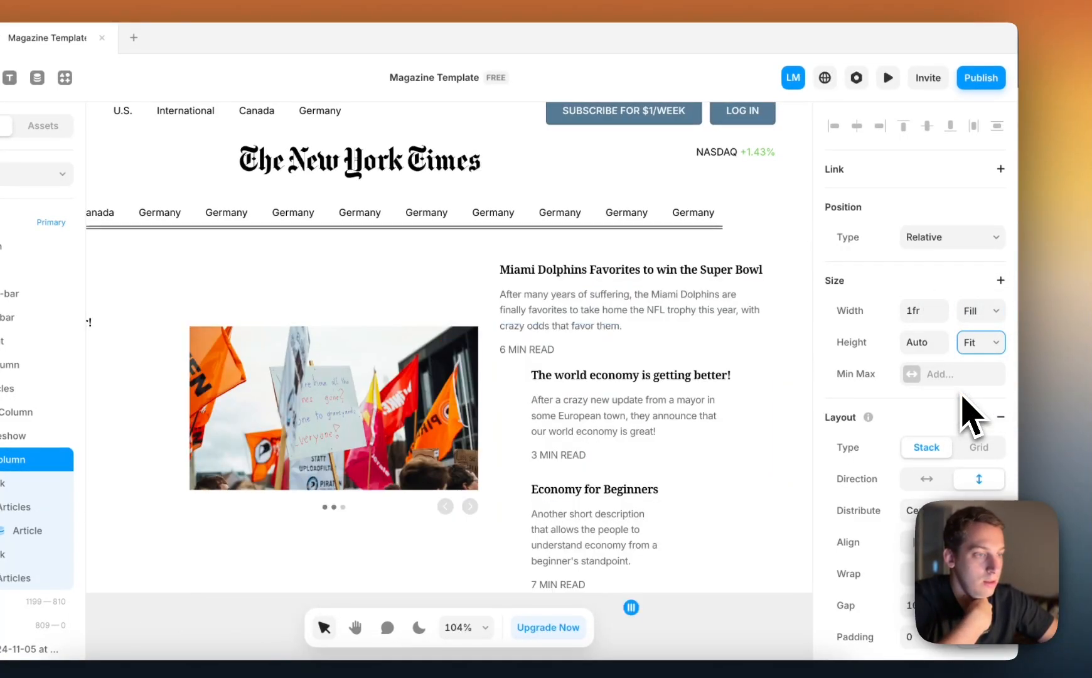
Enlarge the slideshow in Middle-Column to a height of about 260 px
{"action": "scroll", "coordinate": [672, 377], "scroll_direction": "down", "scroll_amount": 2}
{"action": "scroll", "coordinate": [660, 357], "scroll_direction": "left", "scroll_amount": 2}
{"action": "scroll", "coordinate": [660, 356], "scroll_direction": "down", "scroll_amount": 1}
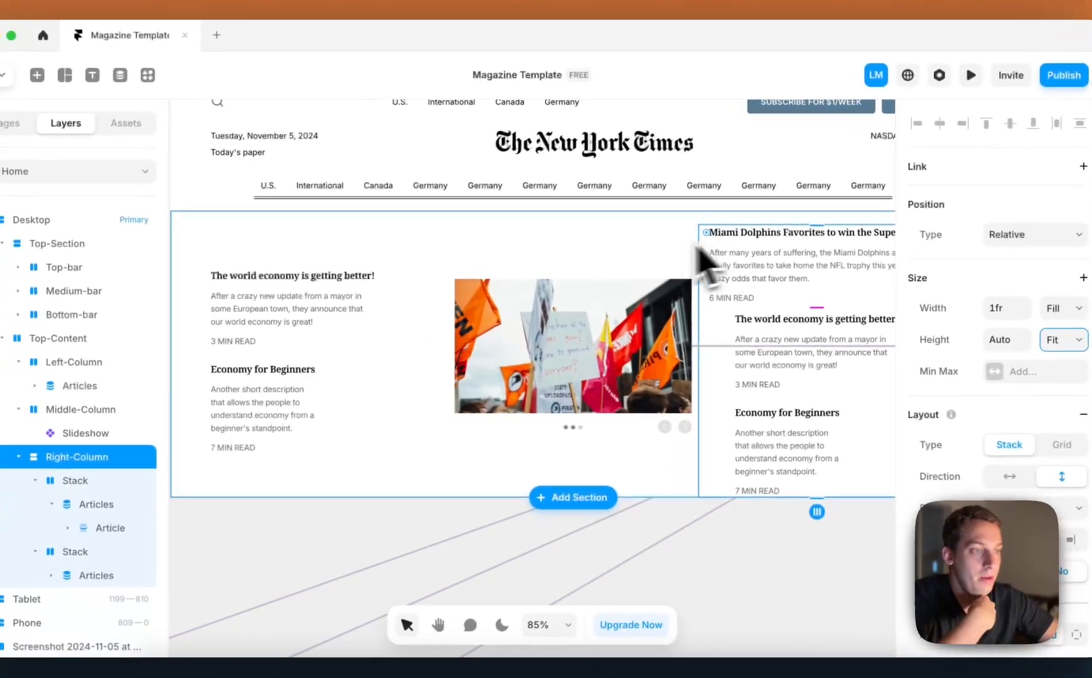
{"action": "left_click", "coordinate": [600, 290]}
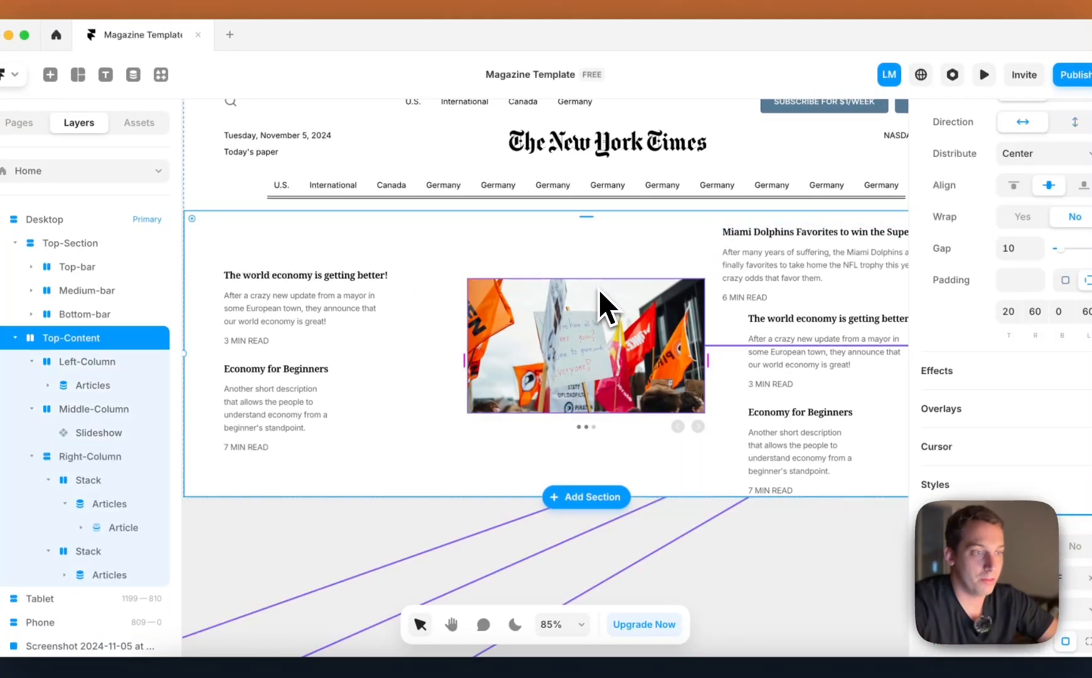
{"action": "left_click", "coordinate": [590, 295]}
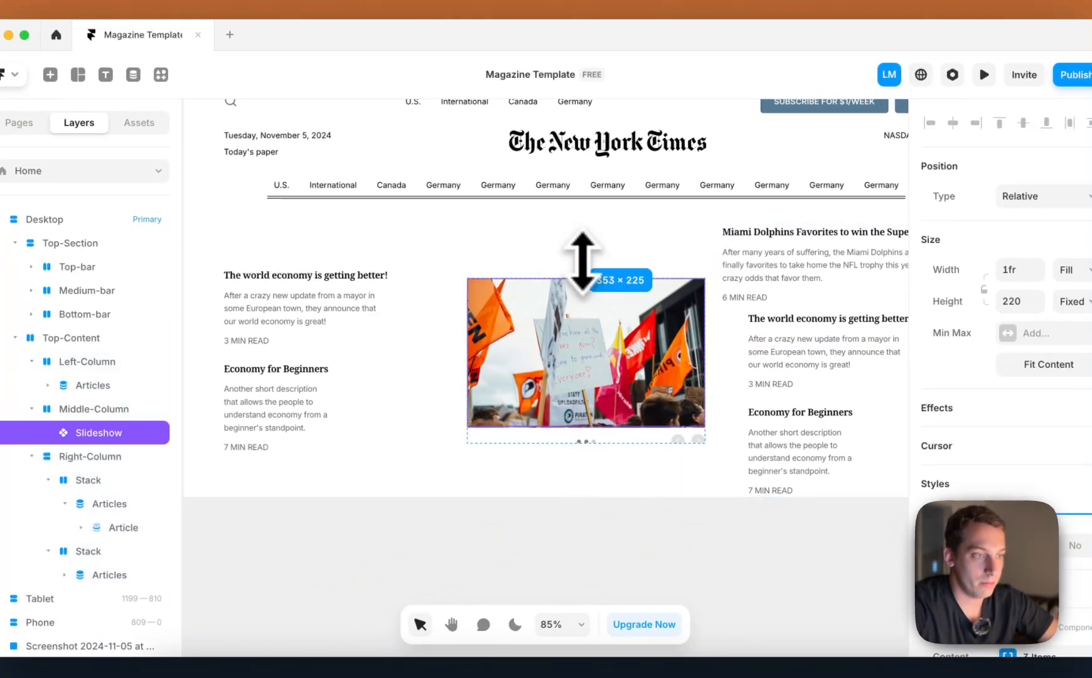
{"action": "left_click_drag", "start_coordinate": [579, 222], "coordinate": [553, 263]}
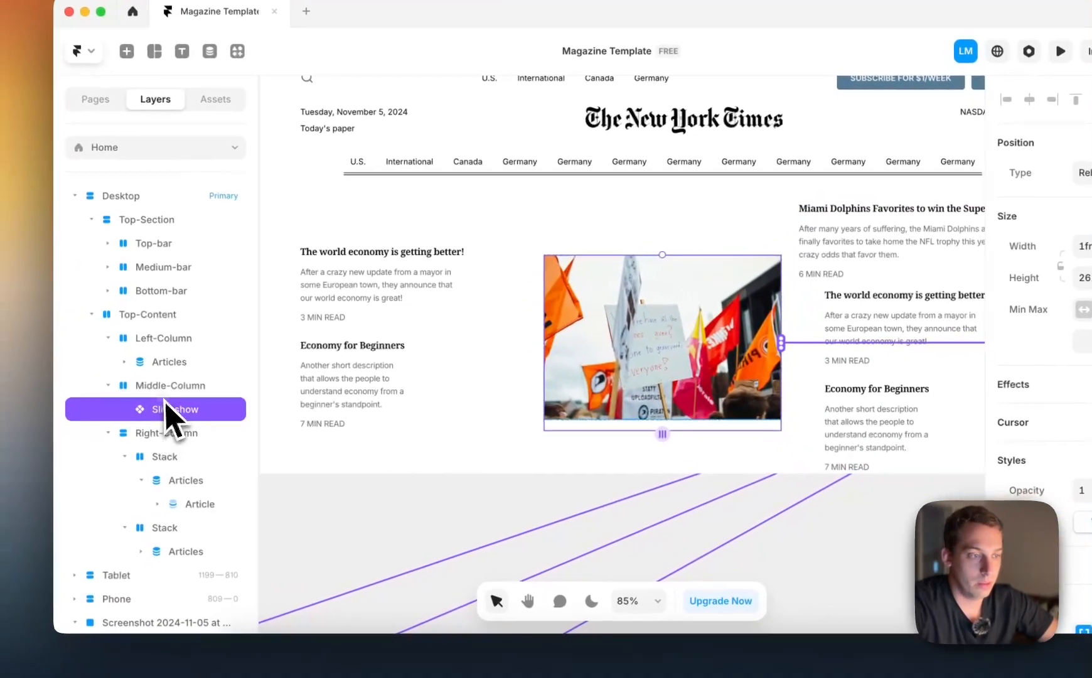
Set Middle-Column's height to Fill
{"action": "left_click", "coordinate": [123, 400]}
{"action": "left_click_drag", "start_coordinate": [508, 439], "coordinate": [502, 476]}
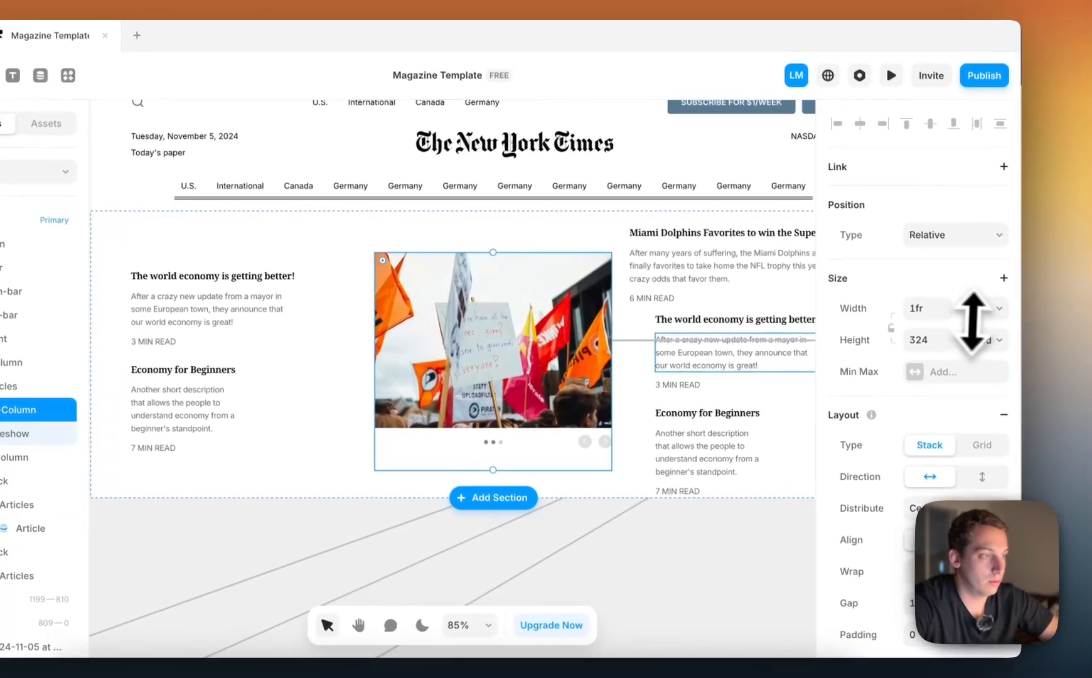
{"action": "left_click", "coordinate": [991, 315]}
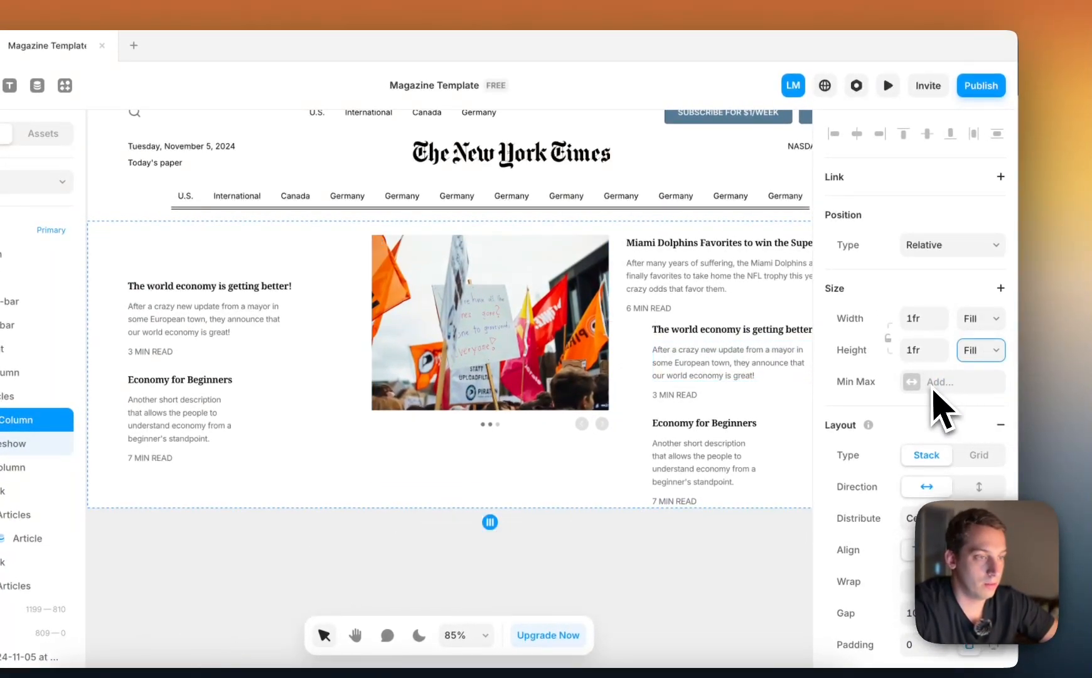
{"action": "scroll", "coordinate": [615, 339], "scroll_direction": "right", "scroll_amount": 1}
{"action": "scroll", "coordinate": [602, 276], "scroll_direction": "left", "scroll_amount": 2}
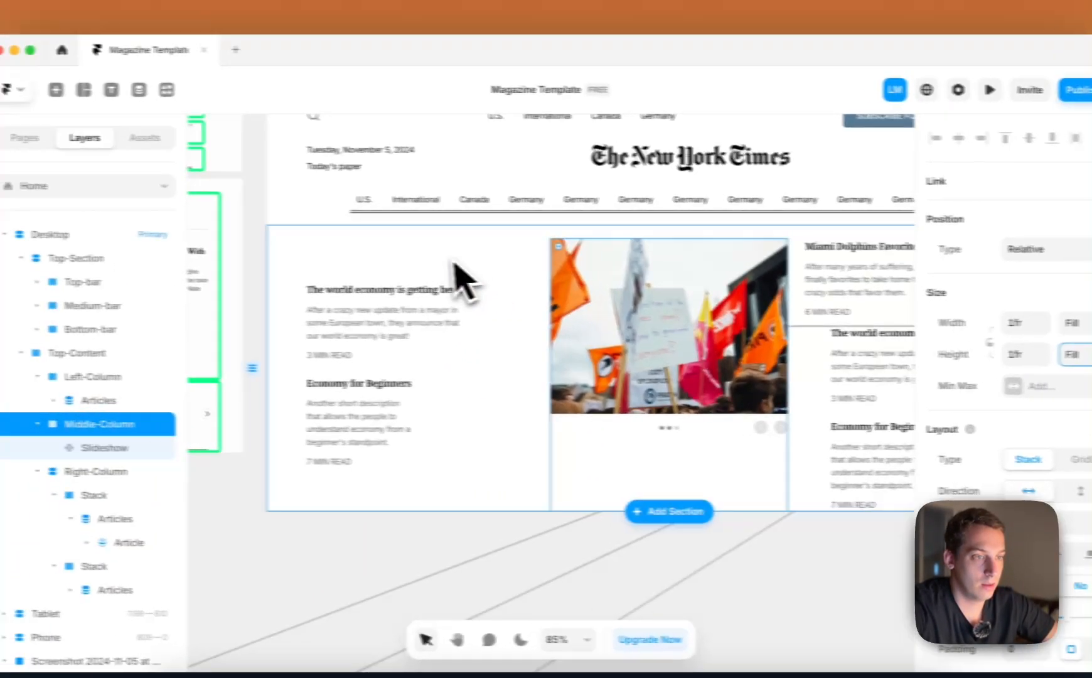
Set Left-Column's height to Fill and align its contents to the top
{"action": "left_click", "coordinate": [452, 263]}
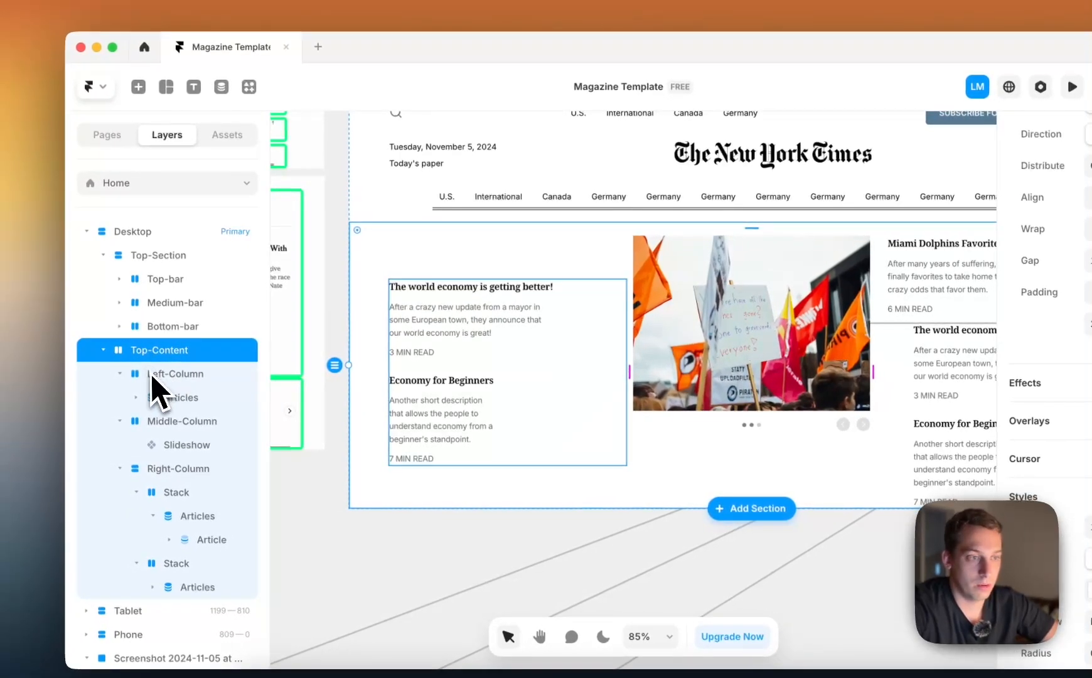
{"action": "left_click", "coordinate": [153, 375]}
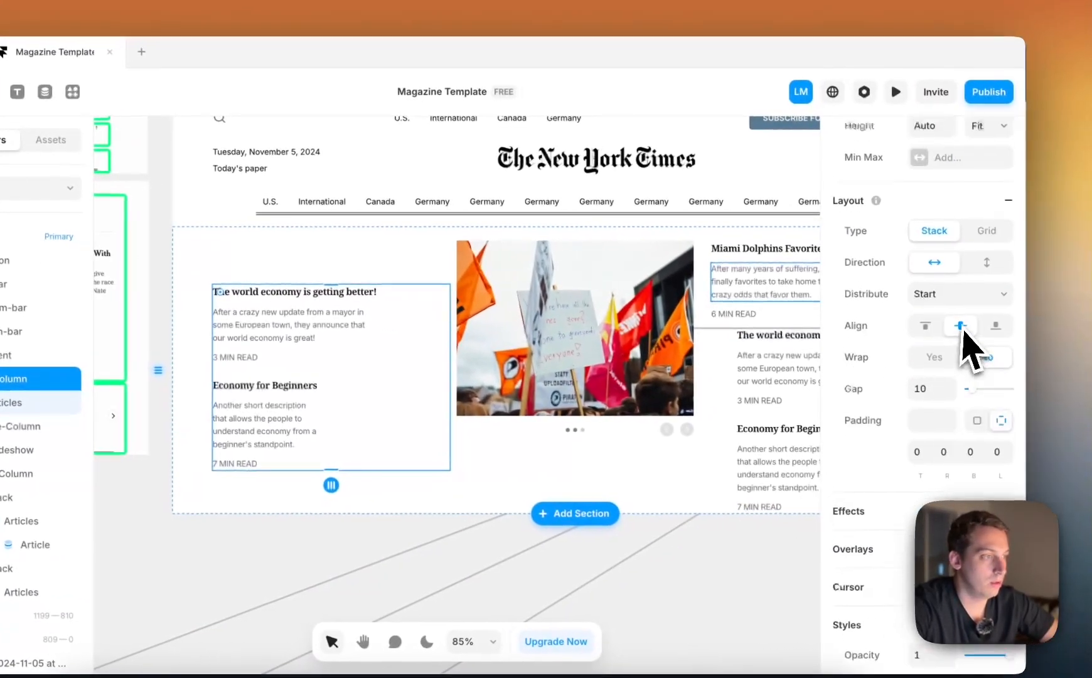
{"action": "scroll", "coordinate": [972, 293], "scroll_direction": "up", "scroll_amount": 4}
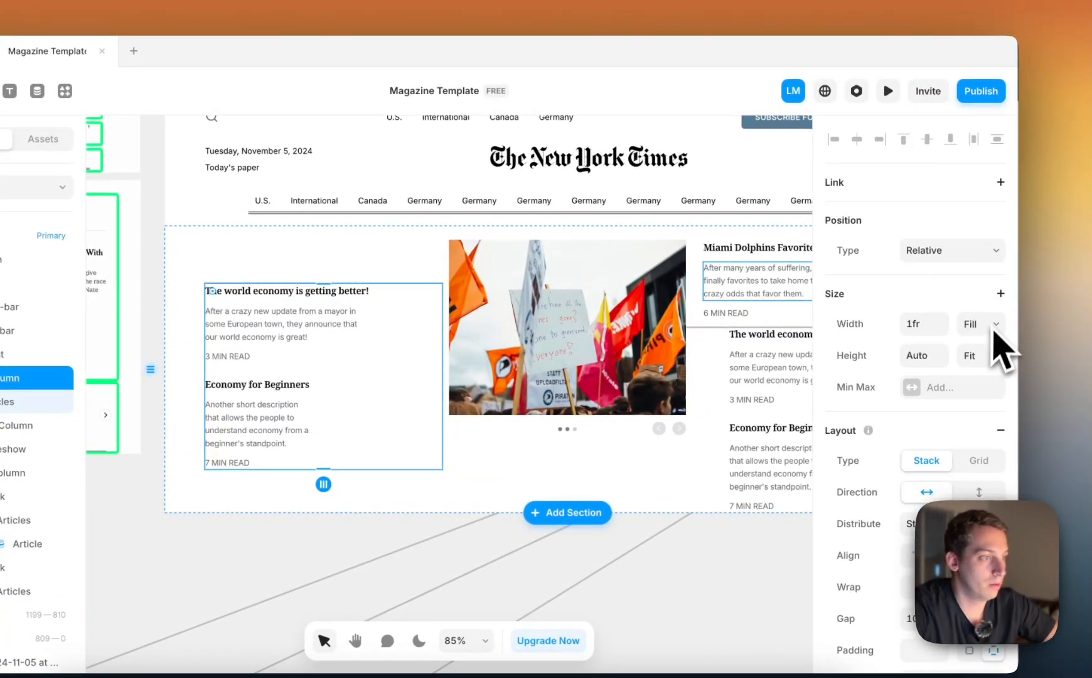
{"action": "left_click", "coordinate": [975, 344]}
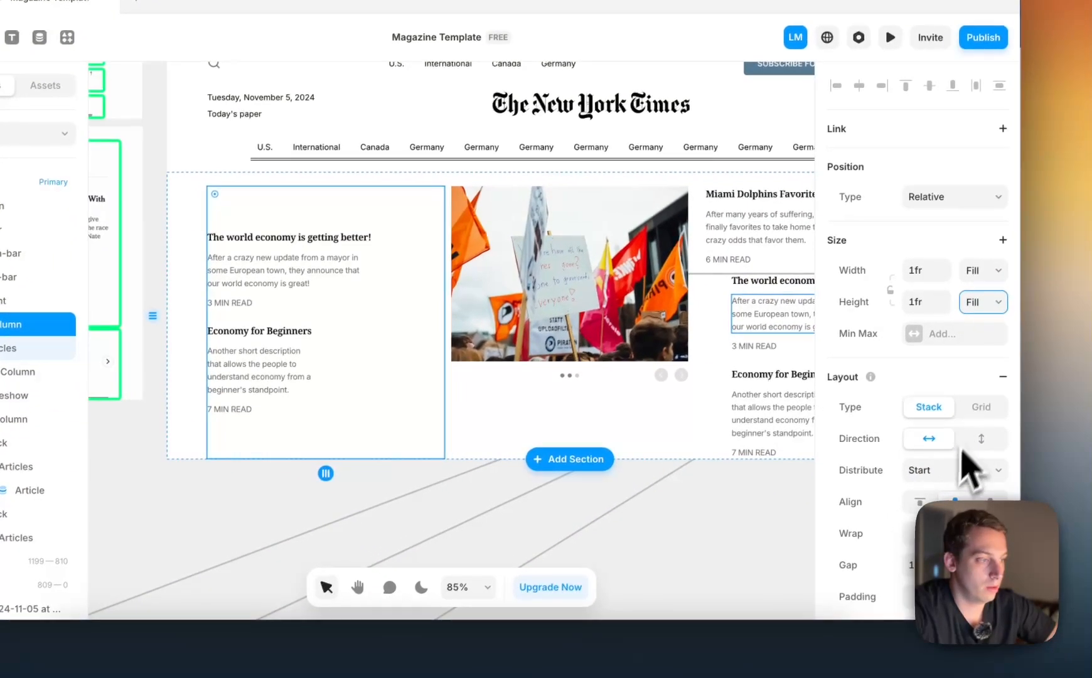
{"action": "left_click", "coordinate": [923, 505]}
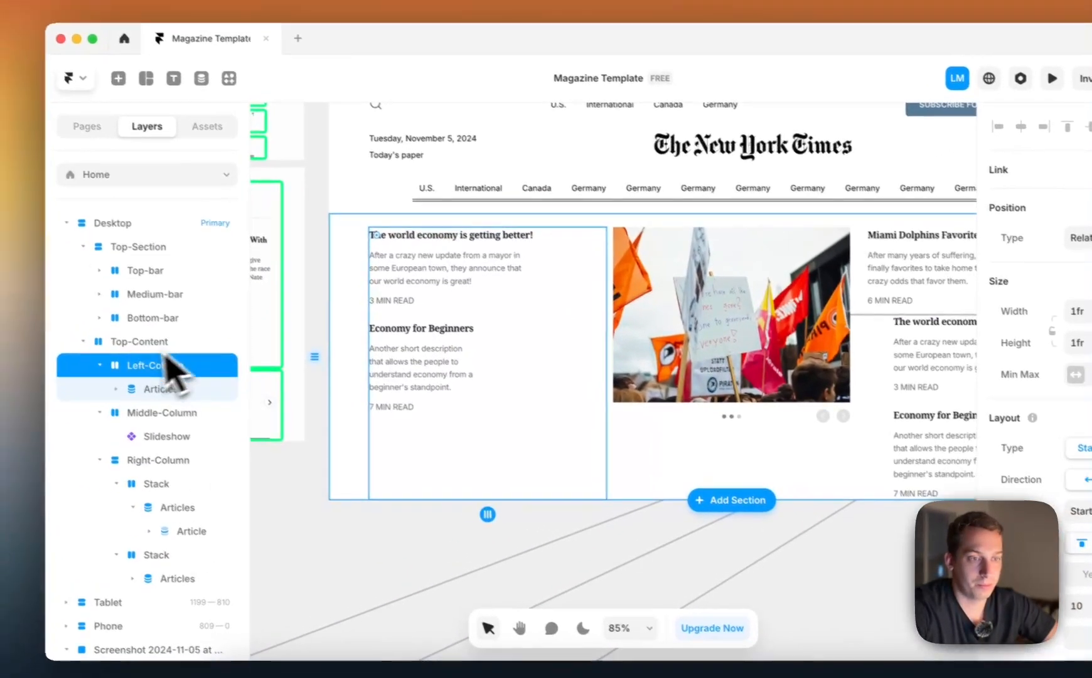
Try a larger top padding on Top-Content and return it to 20
{"action": "left_click", "coordinate": [140, 359]}
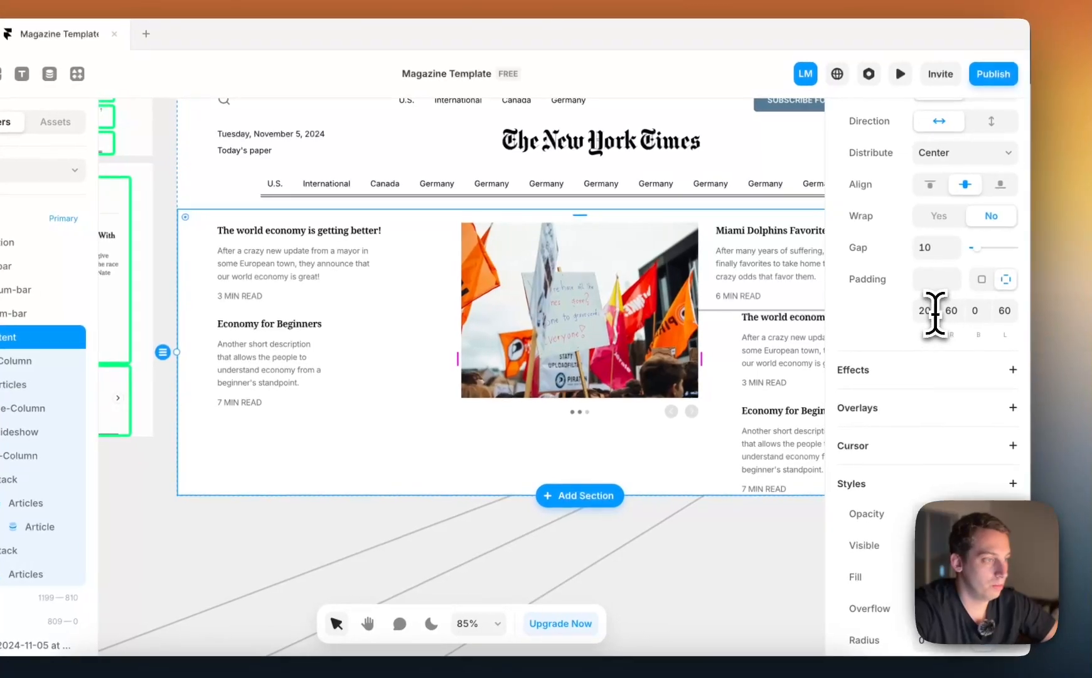
{"action": "left_click", "coordinate": [1091, 327]}
{"action": "key", "text": "shift+Up"}
{"action": "key", "text": "shift+Up"}
{"action": "key", "text": "shift+Down"}
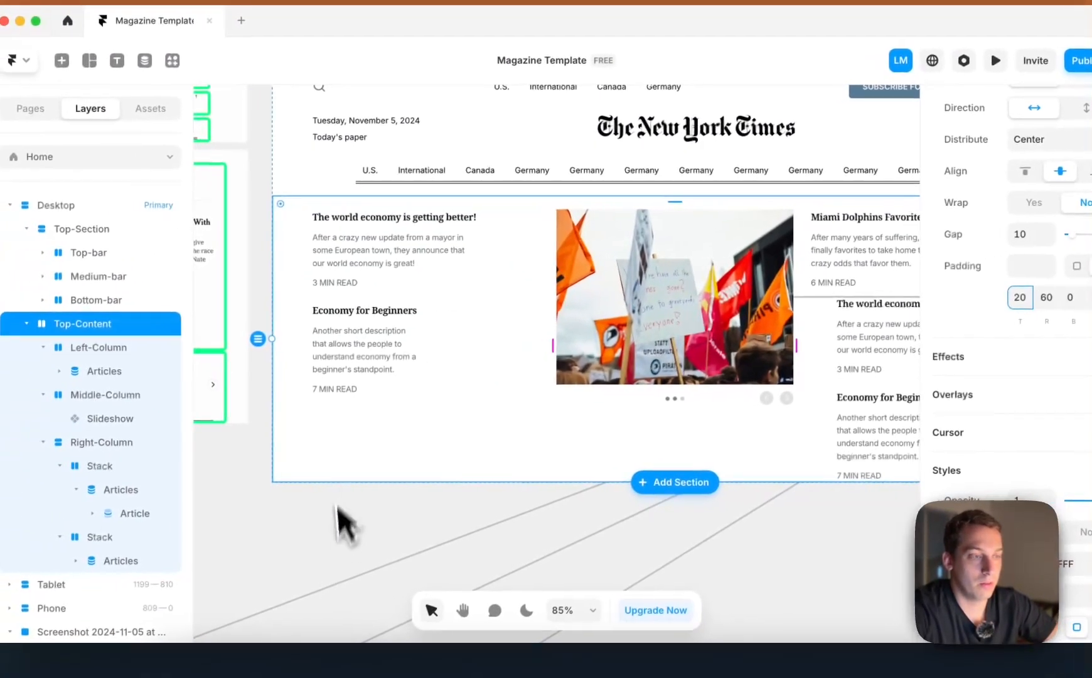
{"action": "left_click", "coordinate": [240, 561]}
Set Left-Column's width to Fit, keeping its height on Fill
{"action": "scroll", "coordinate": [240, 562], "scroll_direction": "right", "scroll_amount": 2}
{"action": "scroll", "coordinate": [239, 563], "scroll_direction": "down", "scroll_amount": 1}
{"action": "scroll", "coordinate": [342, 550], "scroll_direction": "left", "scroll_amount": 1}
{"action": "left_click", "coordinate": [468, 271]}
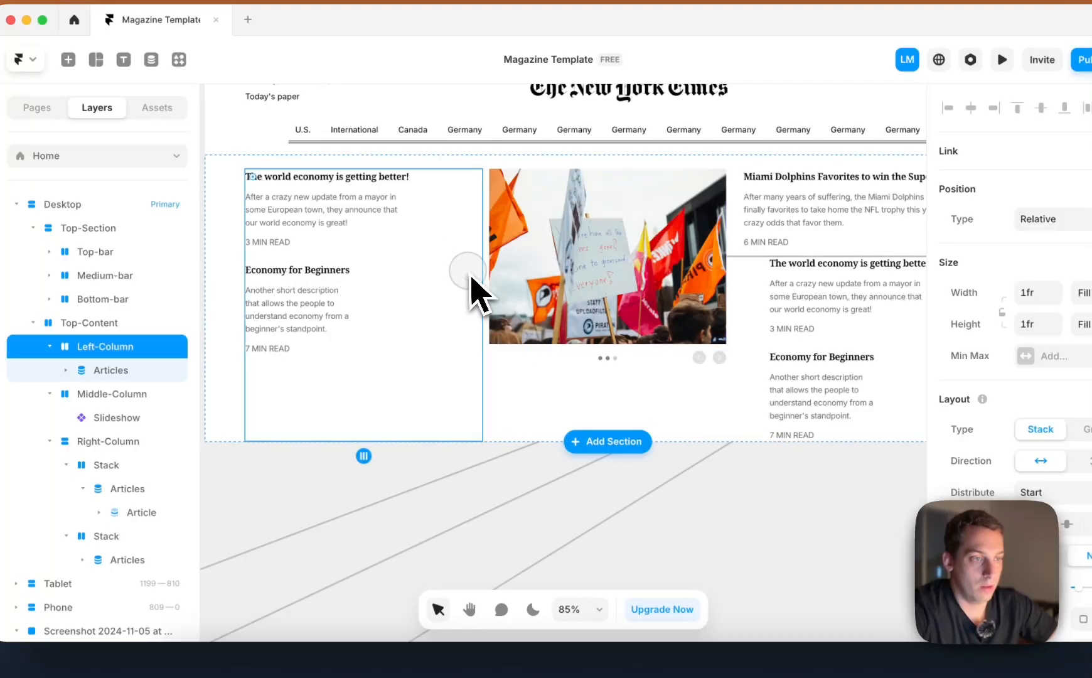
{"action": "scroll", "coordinate": [482, 262], "scroll_direction": "left", "scroll_amount": 1}
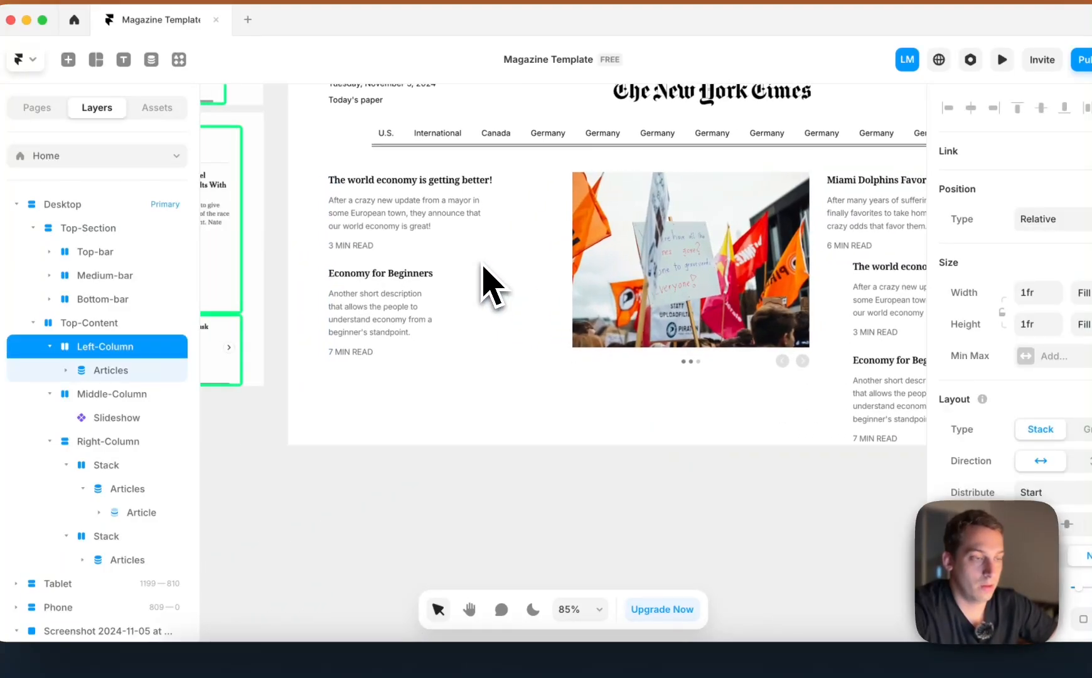
{"action": "scroll", "coordinate": [487, 262], "scroll_direction": "up", "scroll_amount": 1}
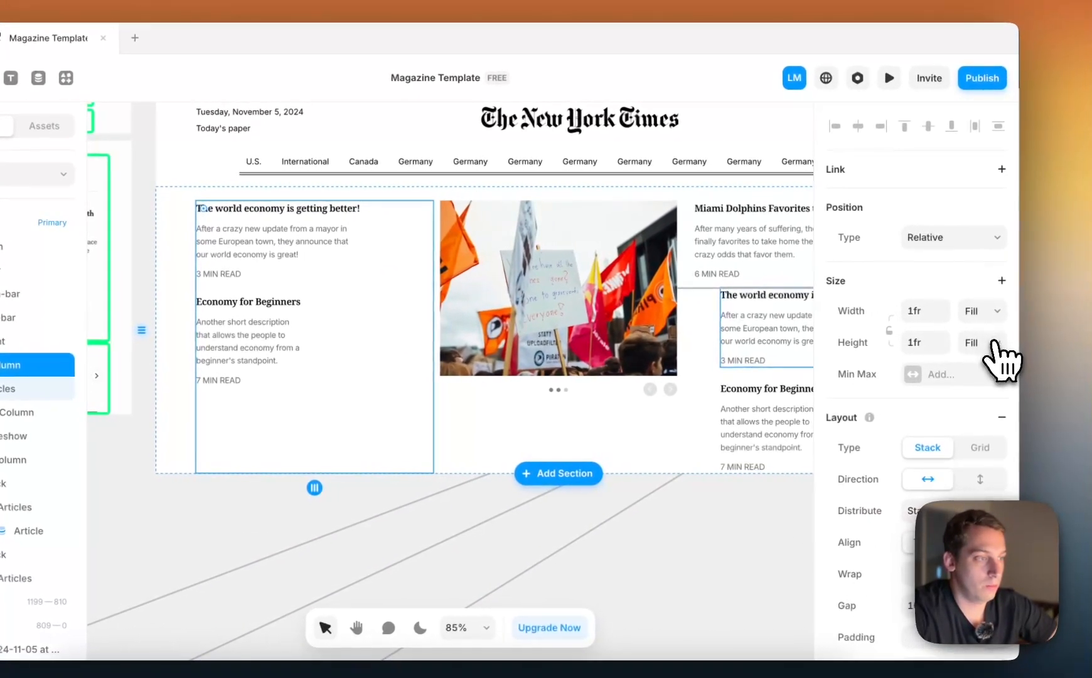
{"action": "left_click", "coordinate": [1082, 295]}
{"action": "left_click", "coordinate": [981, 329]}
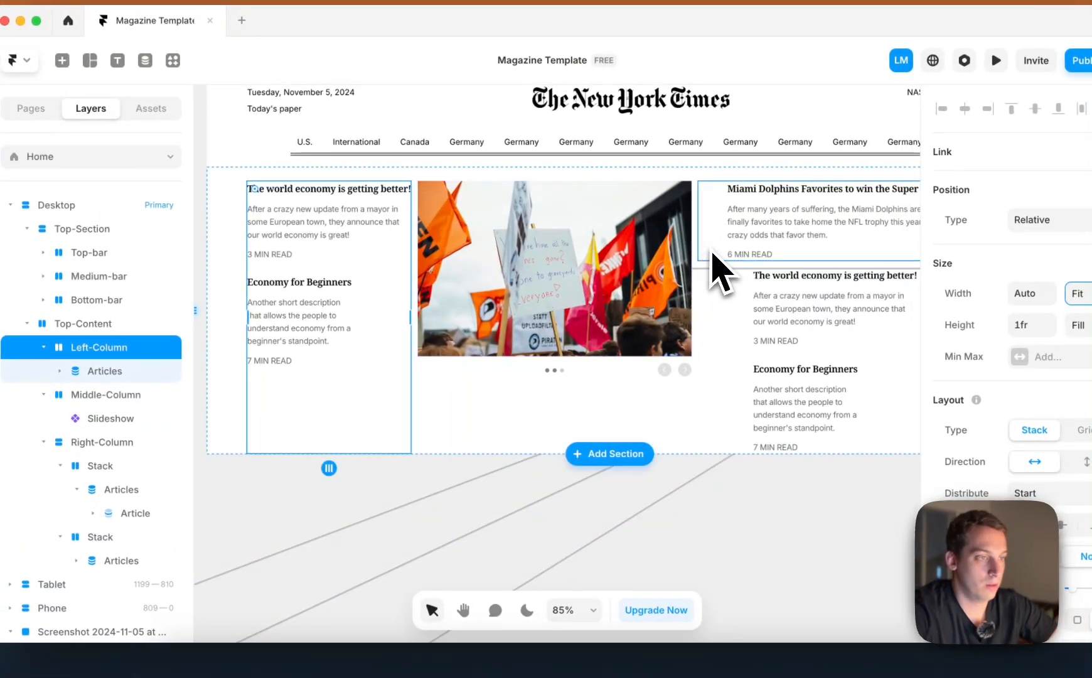
{"action": "left_click", "coordinate": [716, 267]}
{"action": "left_click", "coordinate": [732, 317]}
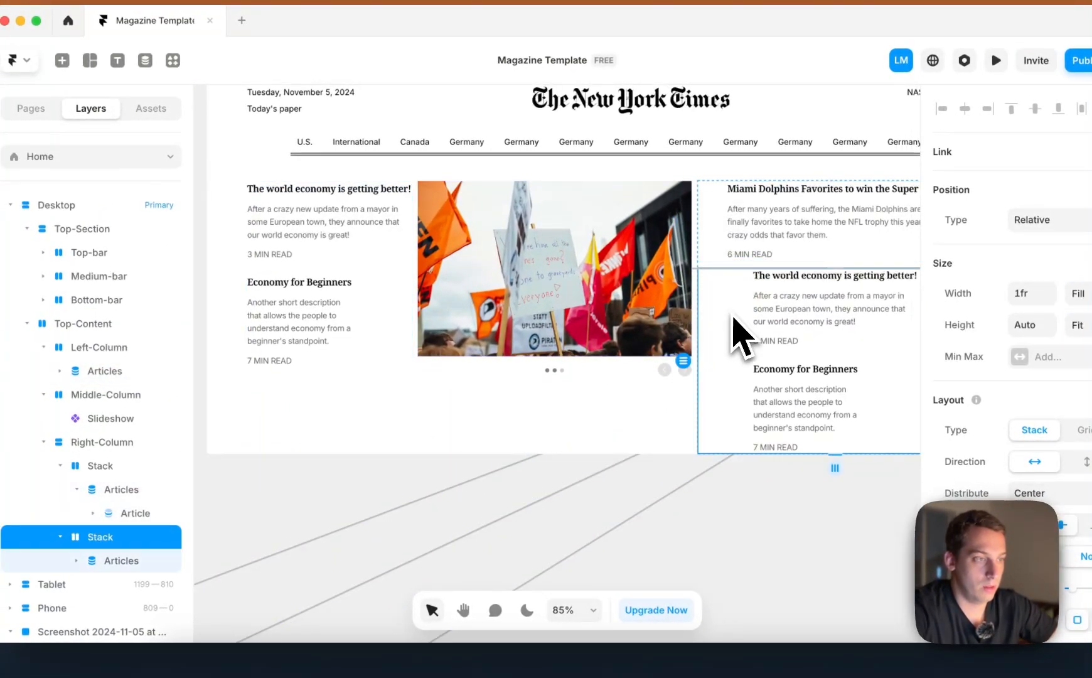
{"action": "scroll", "coordinate": [722, 364], "scroll_direction": "right", "scroll_amount": 3}
{"action": "left_click", "coordinate": [733, 514]}
{"action": "scroll", "coordinate": [657, 354], "scroll_direction": "left", "scroll_amount": 3}
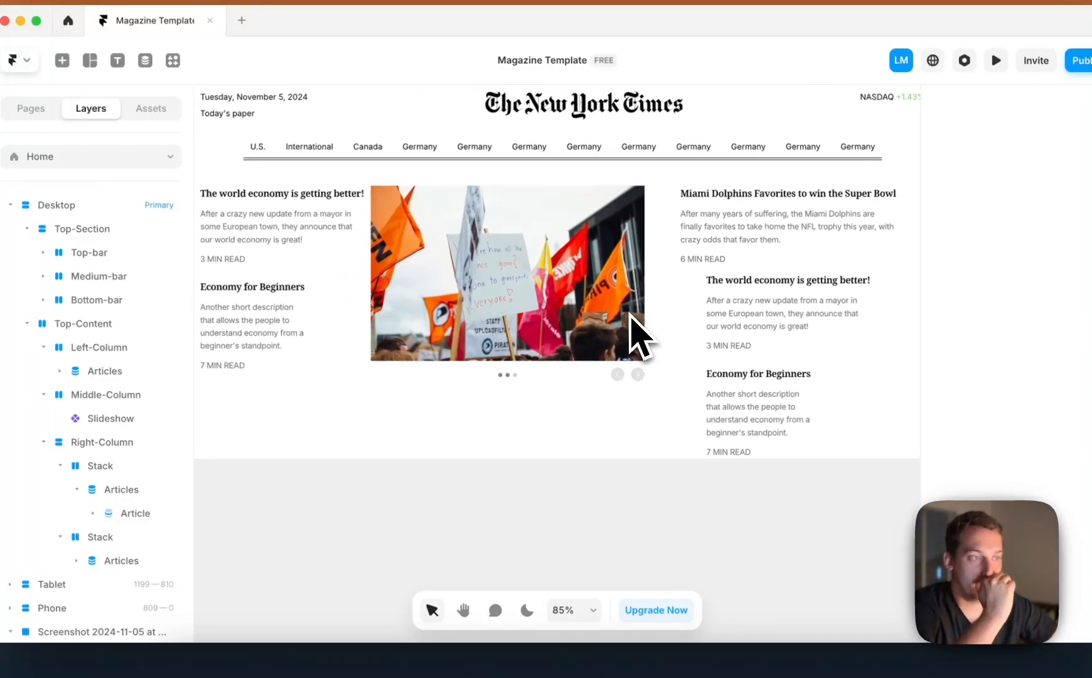
Check the reference screenshot's right column and delete the description text from the Miami Dolphins article in Right-Column's first stack
{"action": "left_click", "coordinate": [739, 246]}
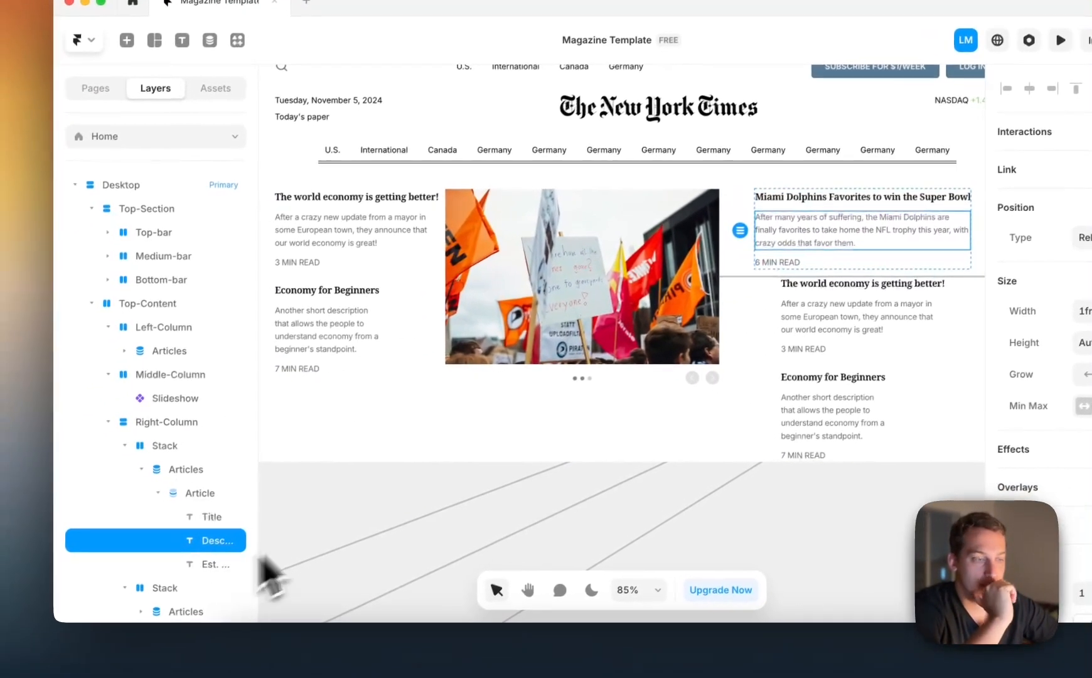
{"action": "scroll", "coordinate": [385, 440], "scroll_direction": "left", "scroll_amount": 8}
{"action": "scroll", "coordinate": [385, 440], "scroll_direction": "down", "scroll_amount": 3}
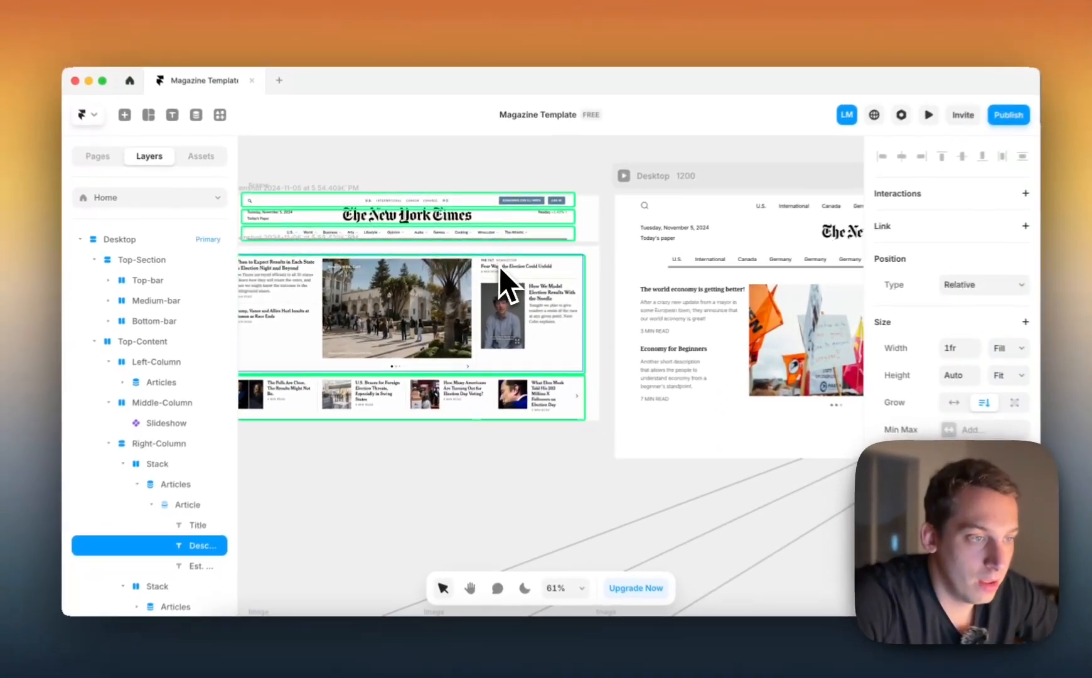
{"action": "scroll", "coordinate": [528, 259], "scroll_direction": "up", "scroll_amount": 5}
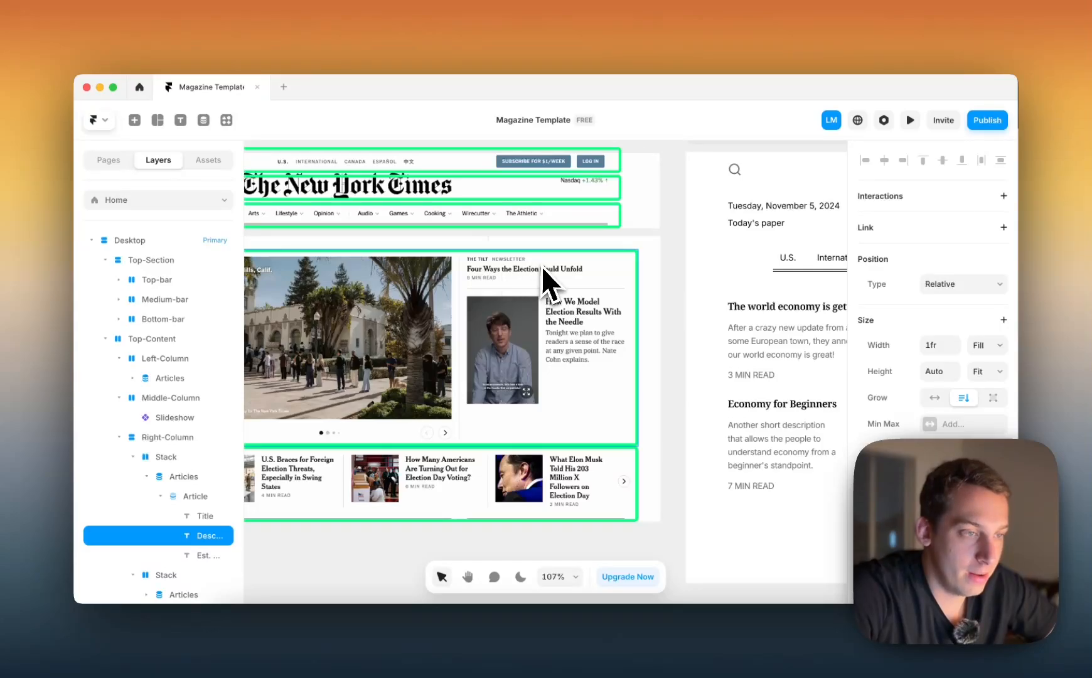
{"action": "scroll", "coordinate": [550, 276], "scroll_direction": "right", "scroll_amount": 10}
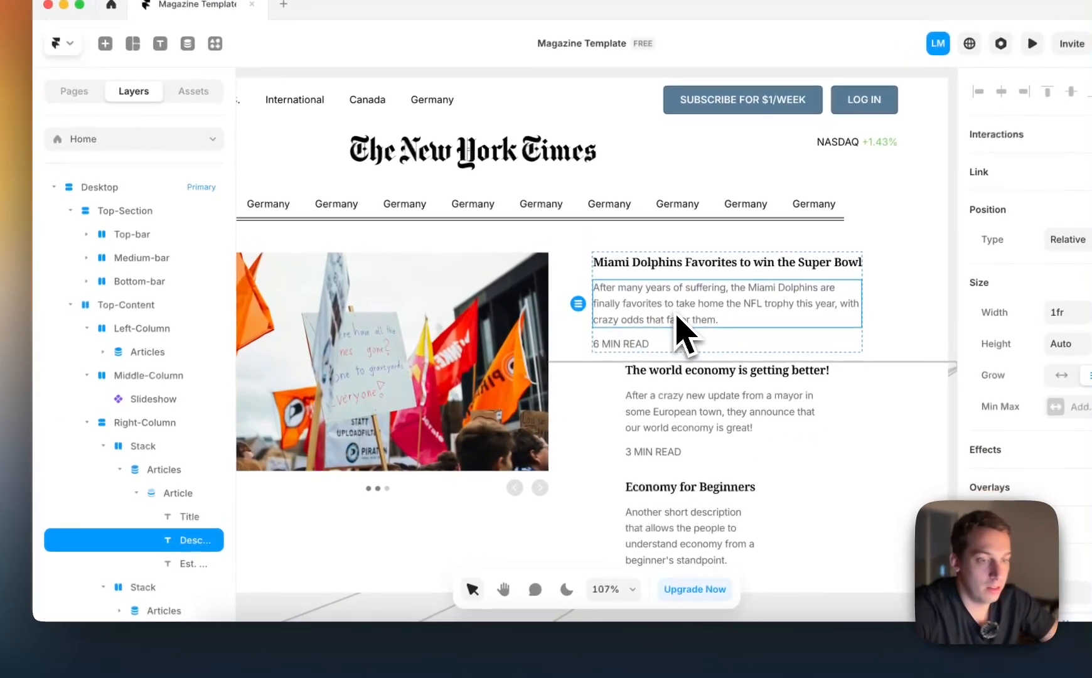
{"action": "key", "text": "BackSpace"}
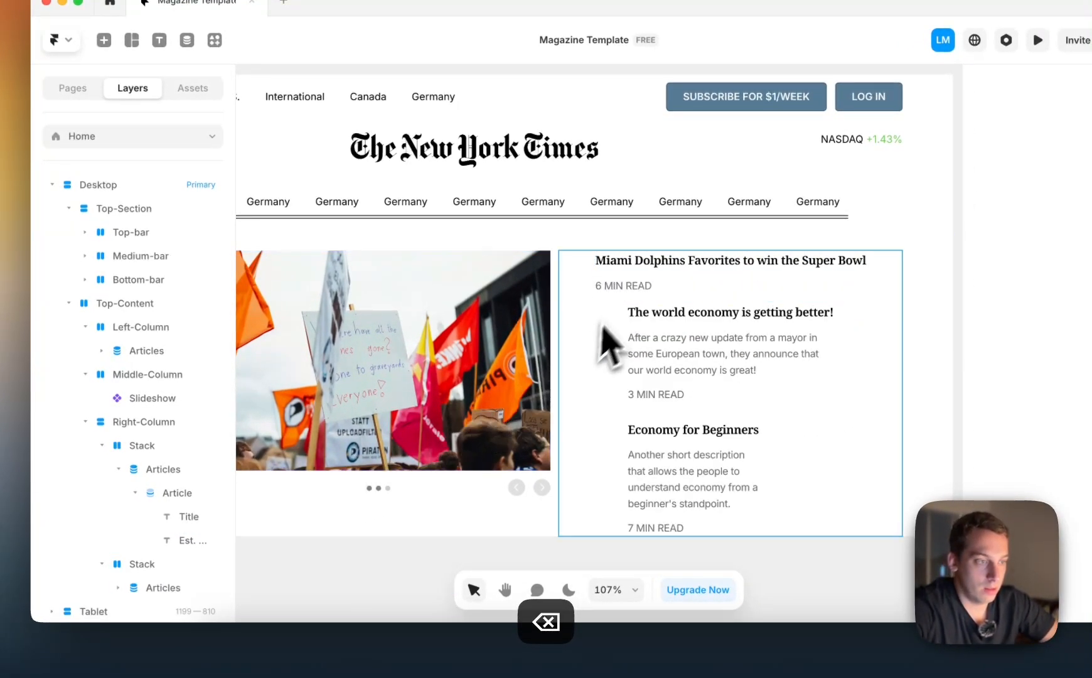
Duplicate the read-time text in the Miami Dolphins article and place the copy above the title
{"action": "left_click", "coordinate": [613, 289]}
{"action": "key", "text": "super+d"}
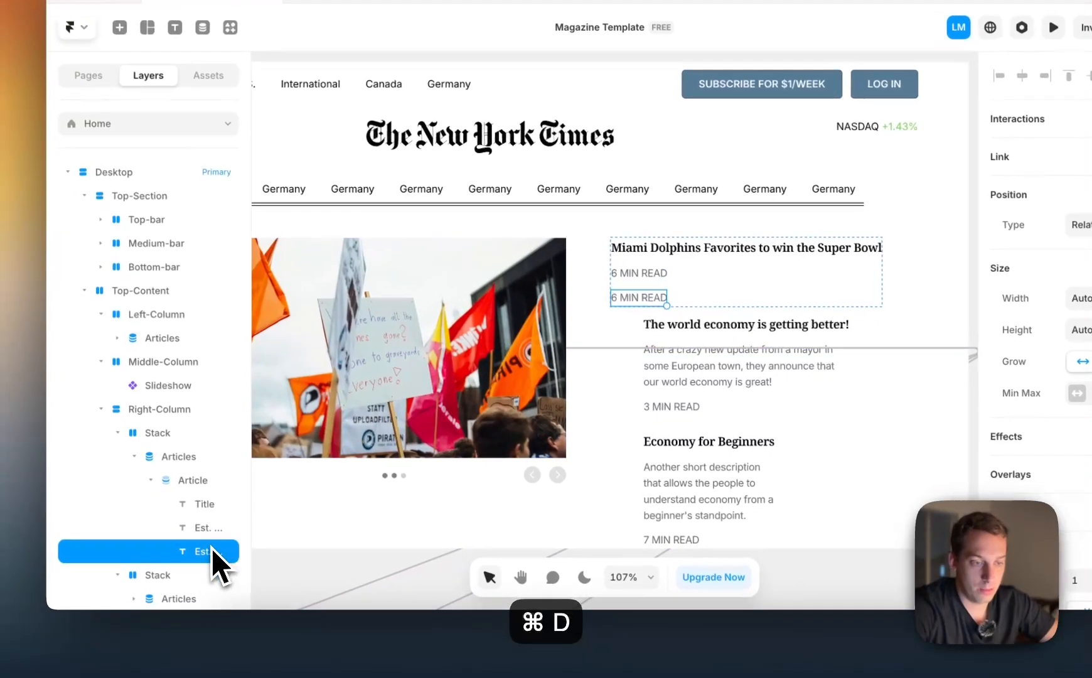
{"action": "left_click_drag", "start_coordinate": [214, 562], "coordinate": [232, 480]}
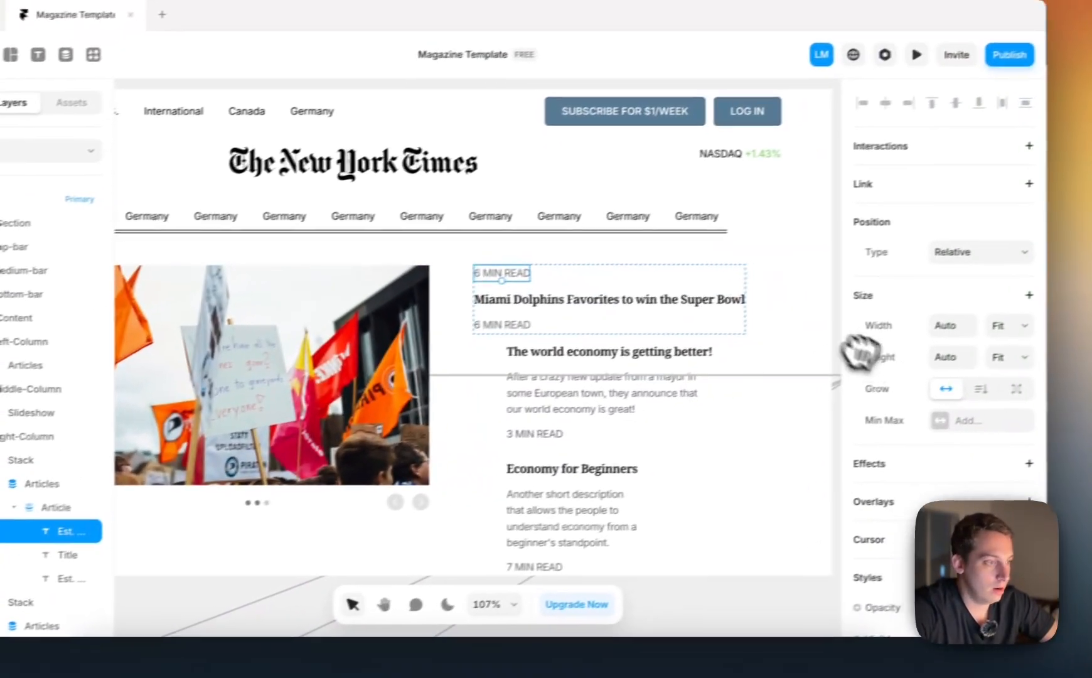
Remove the copied text's uppercase transform and replace its Est. Read Time content with the Title variable from Categories
{"action": "scroll", "coordinate": [861, 354], "scroll_direction": "down", "scroll_amount": 10}
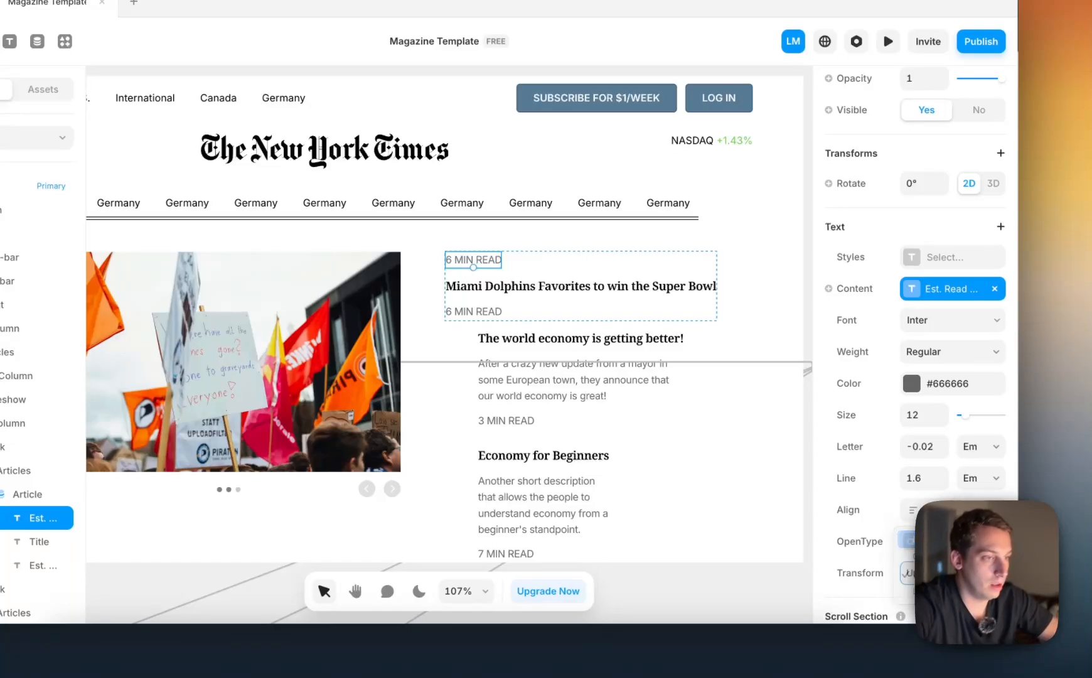
{"action": "left_click", "coordinate": [936, 540]}
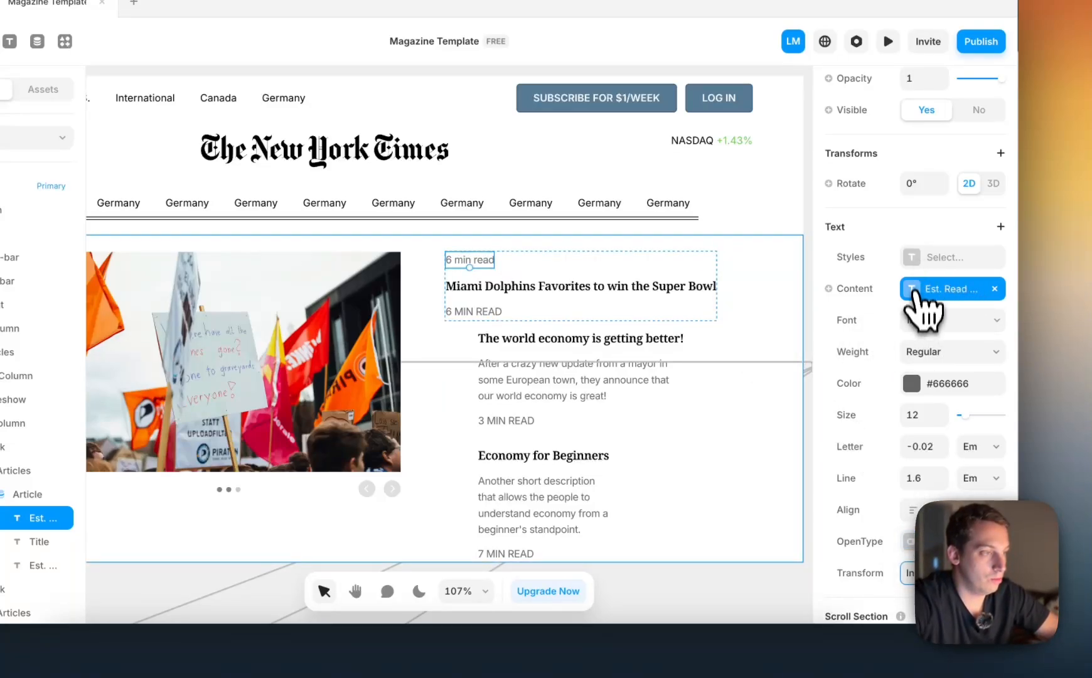
{"action": "left_click", "coordinate": [995, 289]}
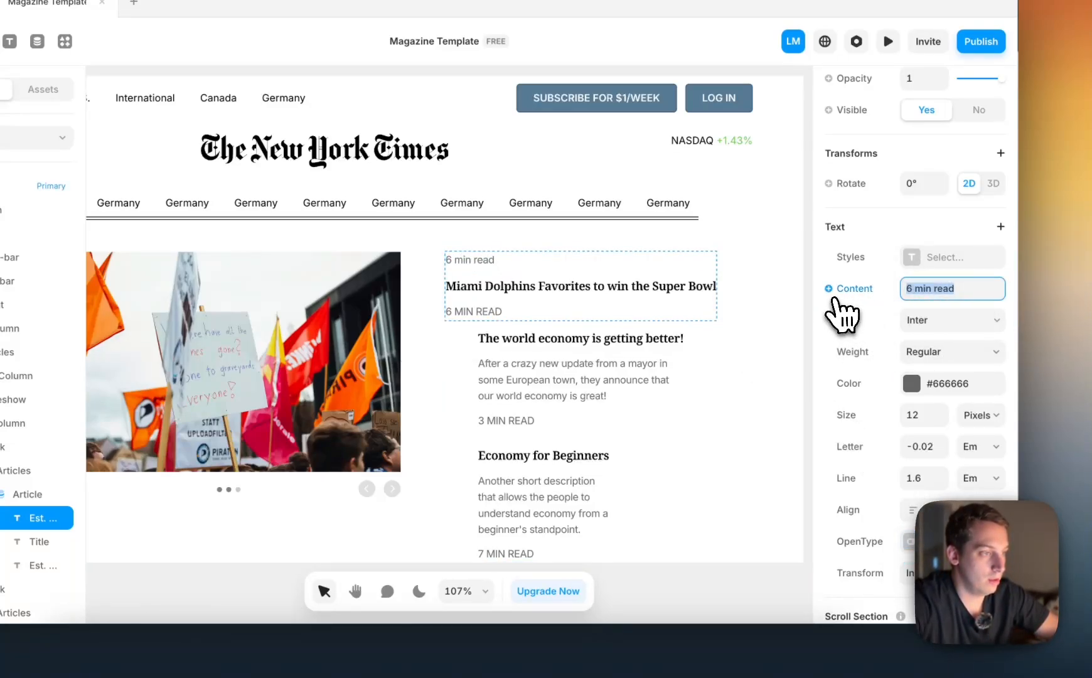
{"action": "mouse_move", "coordinate": [863, 356]}
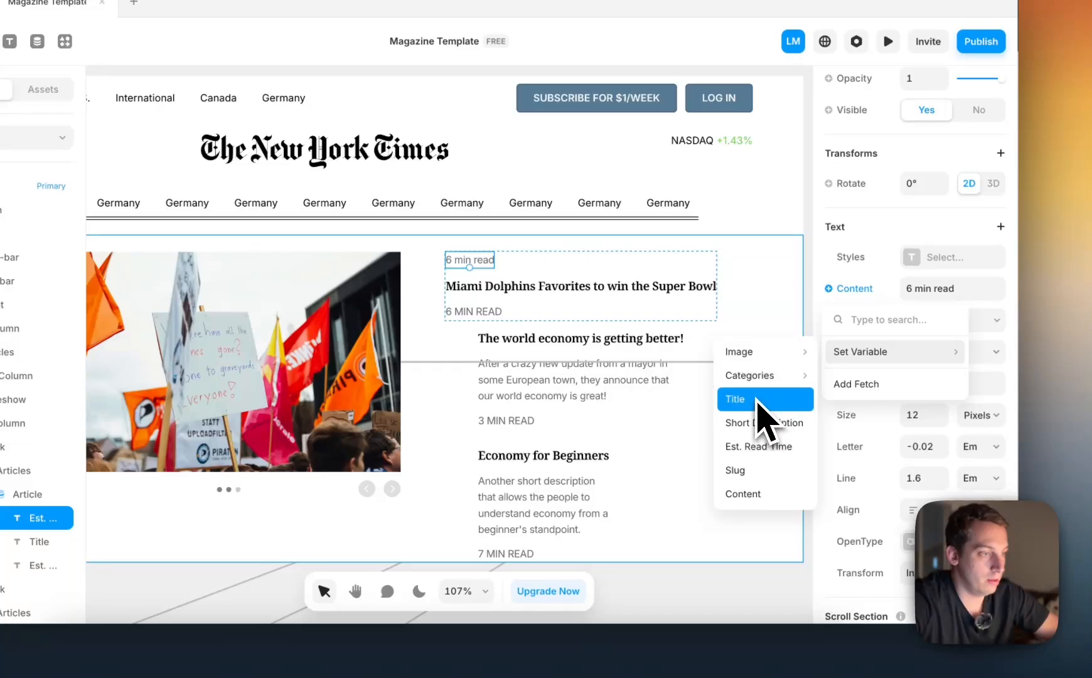
{"action": "left_click", "coordinate": [660, 376]}
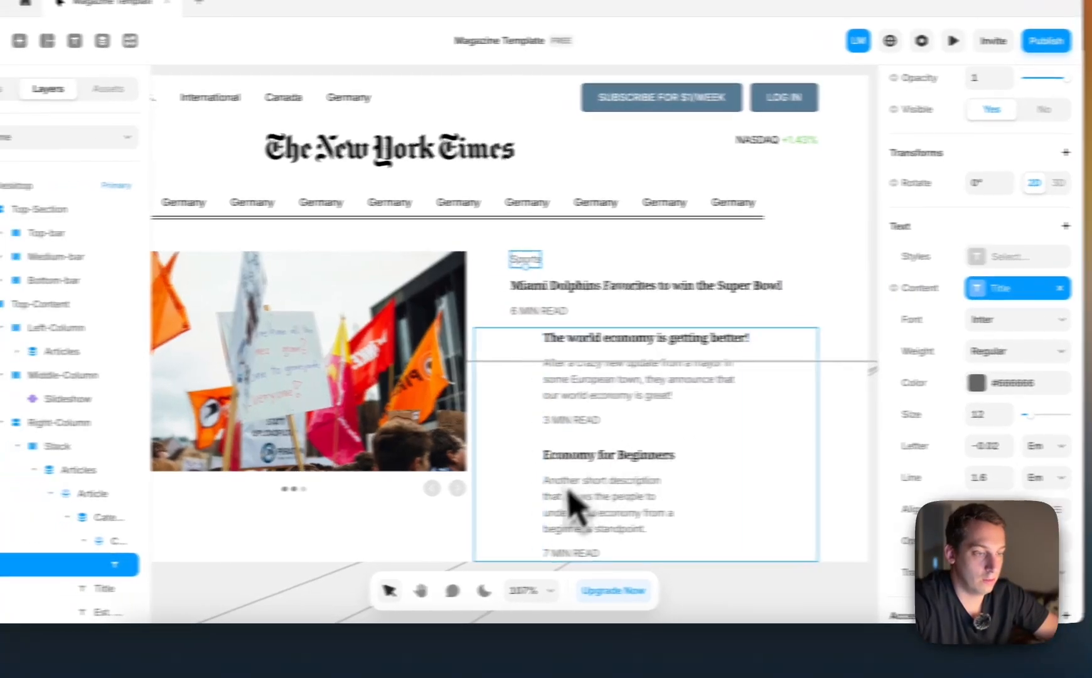
Set the gap of the Article item in Left-Column's article list to 6
{"action": "left_click", "coordinate": [683, 303]}
{"action": "scroll", "coordinate": [683, 302], "scroll_direction": "left", "scroll_amount": 9}
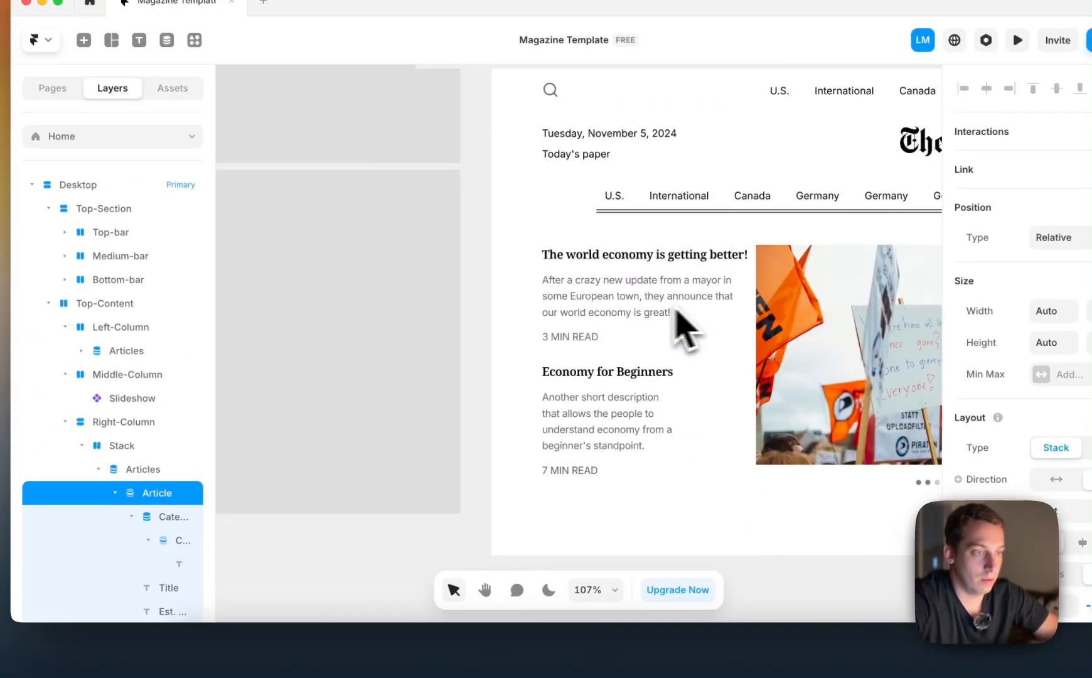
{"action": "left_click", "coordinate": [643, 280]}
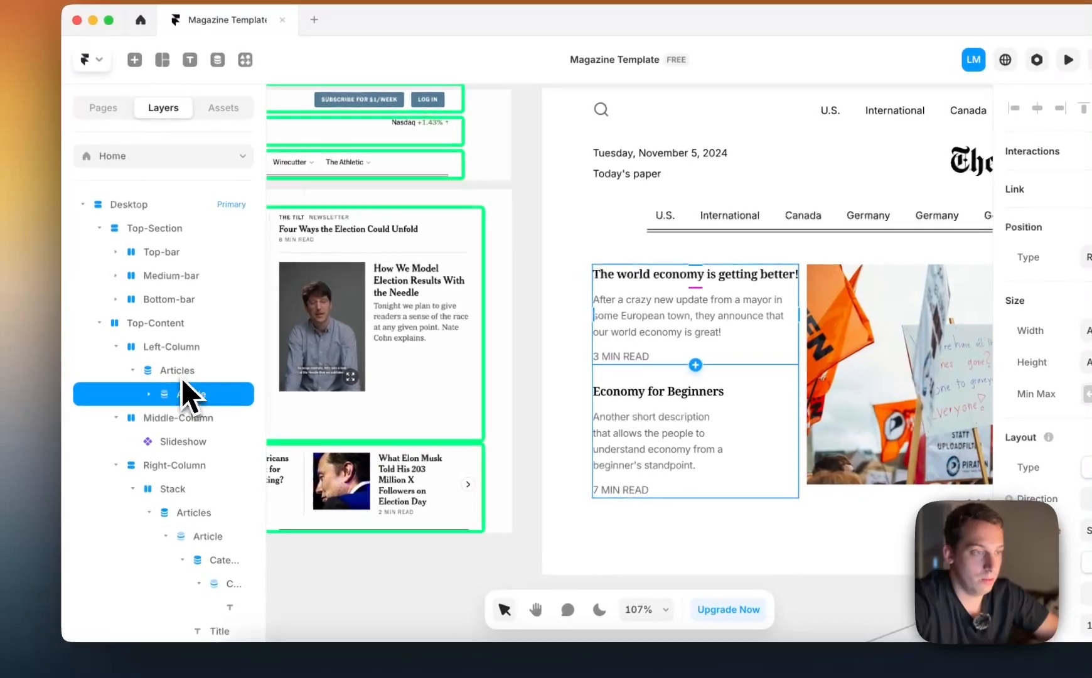
{"action": "left_click", "coordinate": [128, 353]}
{"action": "left_click", "coordinate": [183, 395]}
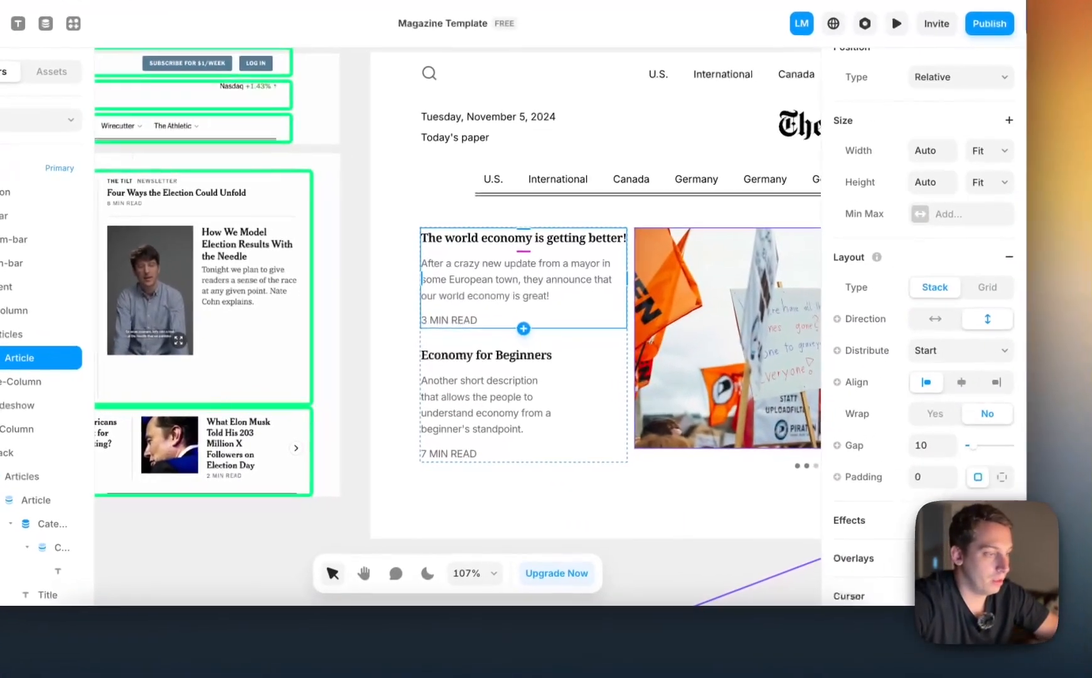
{"action": "type", "text": "6"}
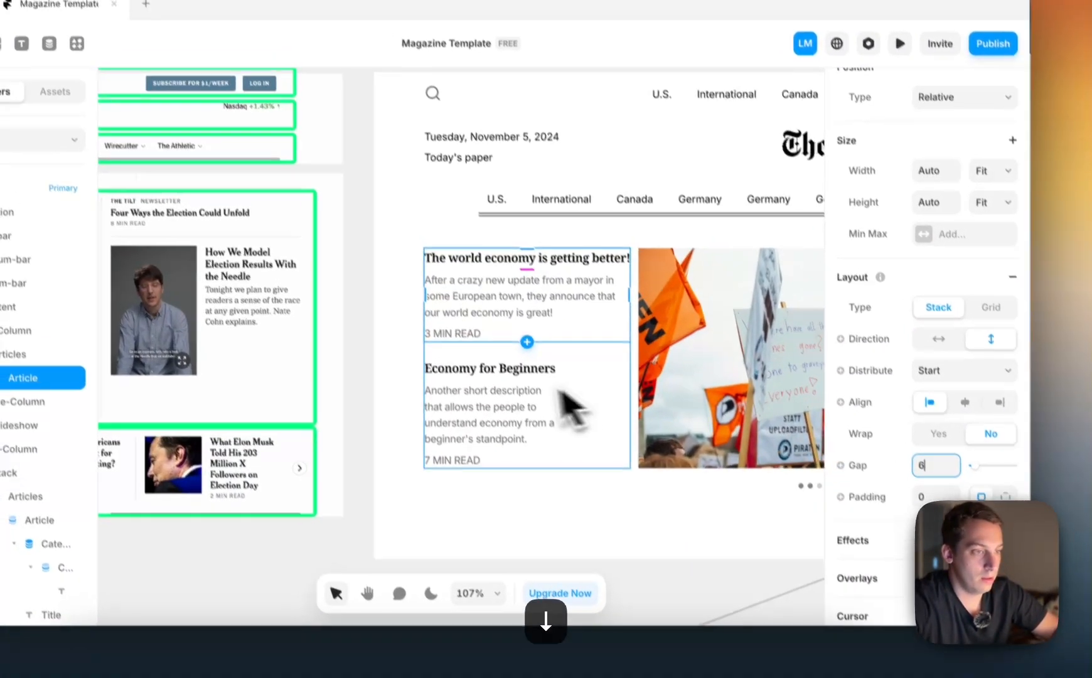
Reduce the gap of the Miami Dolphins Article item in Right-Column's first stack to 6
{"action": "scroll", "coordinate": [557, 386], "scroll_direction": "left", "scroll_amount": 5}
{"action": "left_click", "coordinate": [445, 265]}
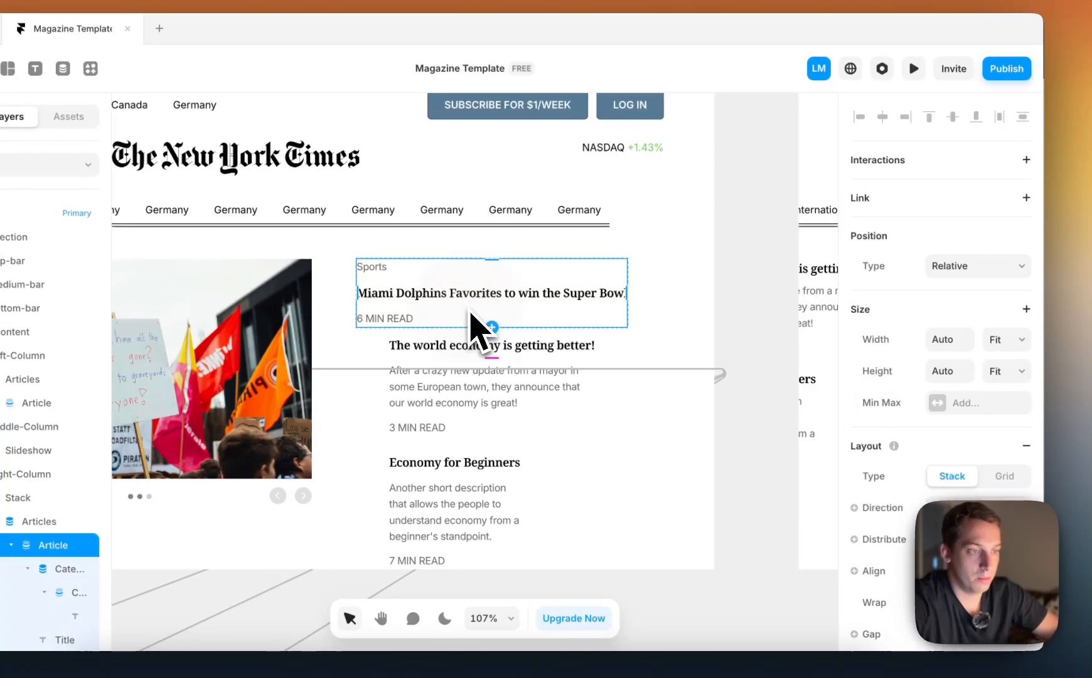
{"action": "scroll", "coordinate": [936, 563], "scroll_direction": "down", "scroll_amount": 2}
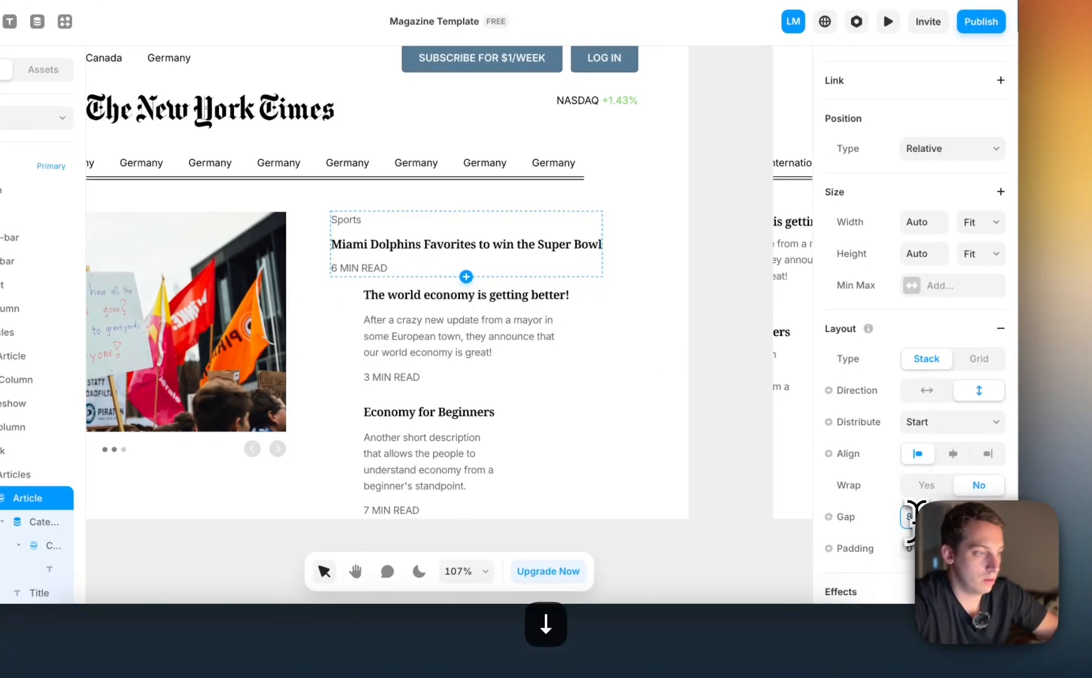
{"action": "key", "text": "Down"}
{"action": "key", "text": "Down"}
Tighten the gap of the Article item in Right-Column's second stack to match the other article lists
{"action": "left_click", "coordinate": [500, 370]}
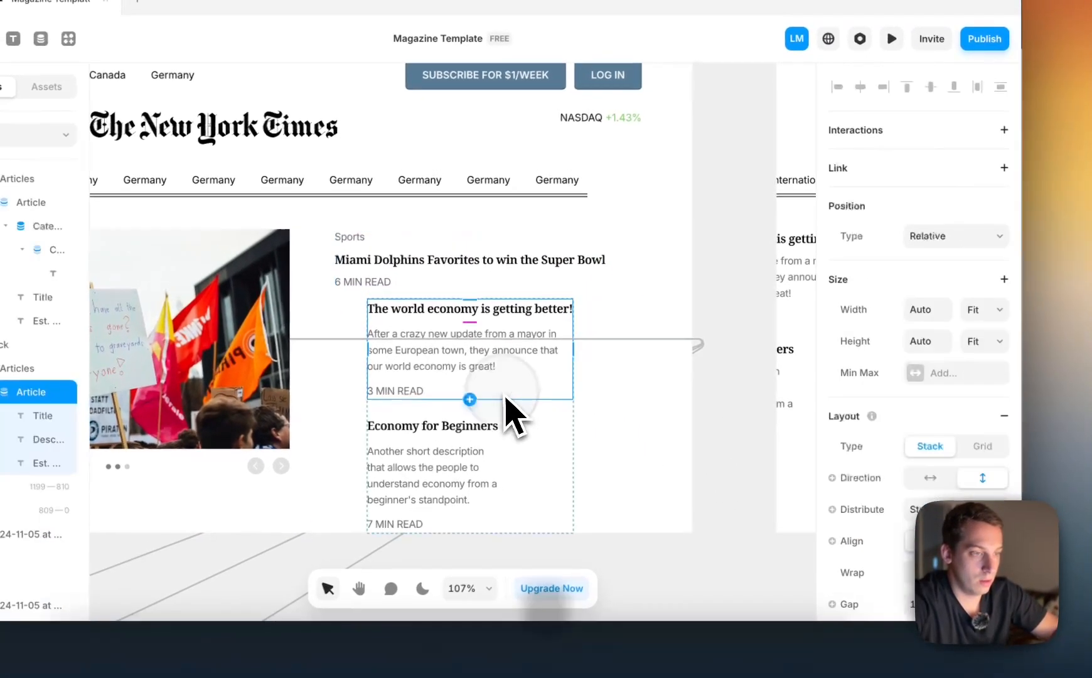
{"action": "scroll", "coordinate": [913, 418], "scroll_direction": "down", "scroll_amount": 3}
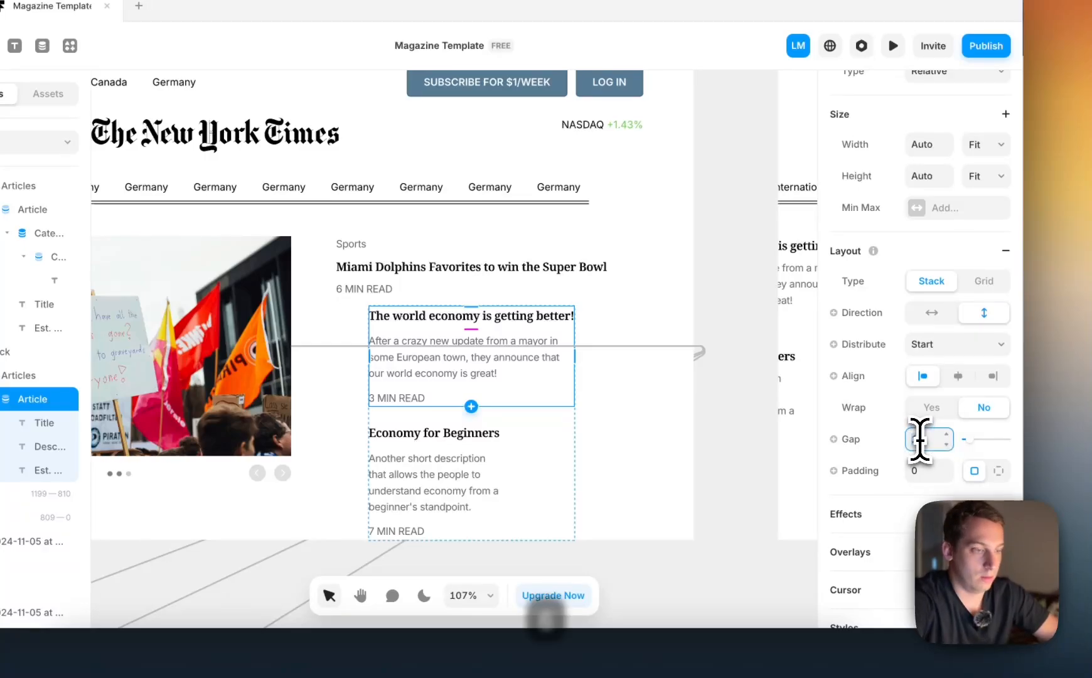
{"action": "left_click", "coordinate": [770, 463]}
Set Distribute to Start on Right-Column's first stack, which holds the Miami Dolphins article
{"action": "scroll", "coordinate": [748, 453], "scroll_direction": "right", "scroll_amount": 10}
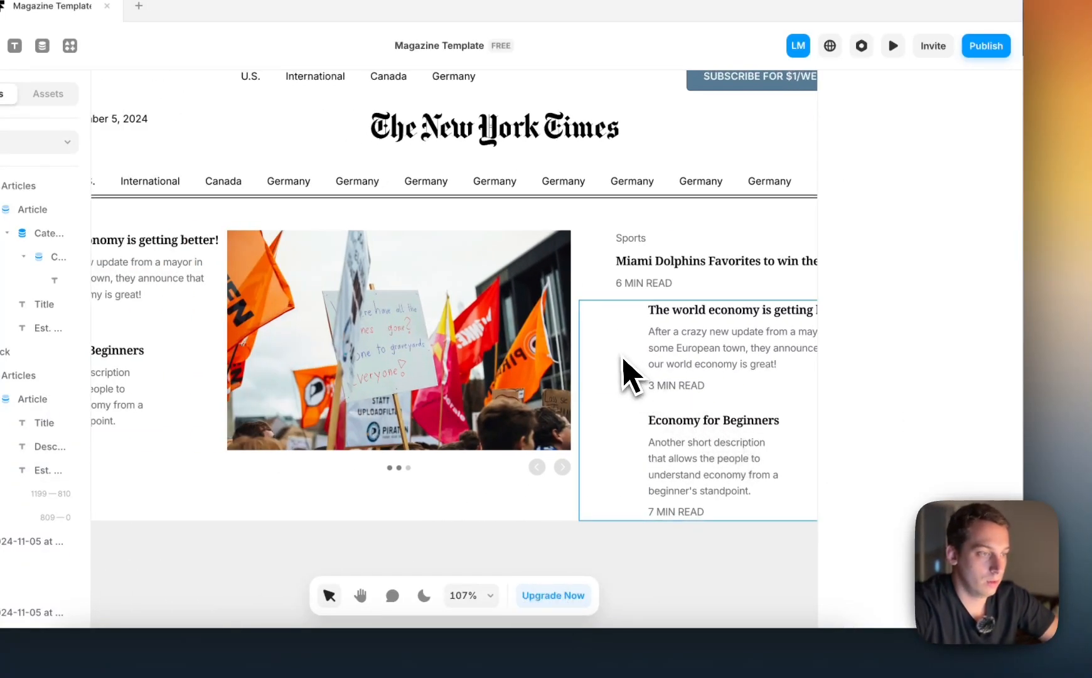
{"action": "left_click", "coordinate": [635, 360]}
{"action": "scroll", "coordinate": [922, 463], "scroll_direction": "down", "scroll_amount": 7}
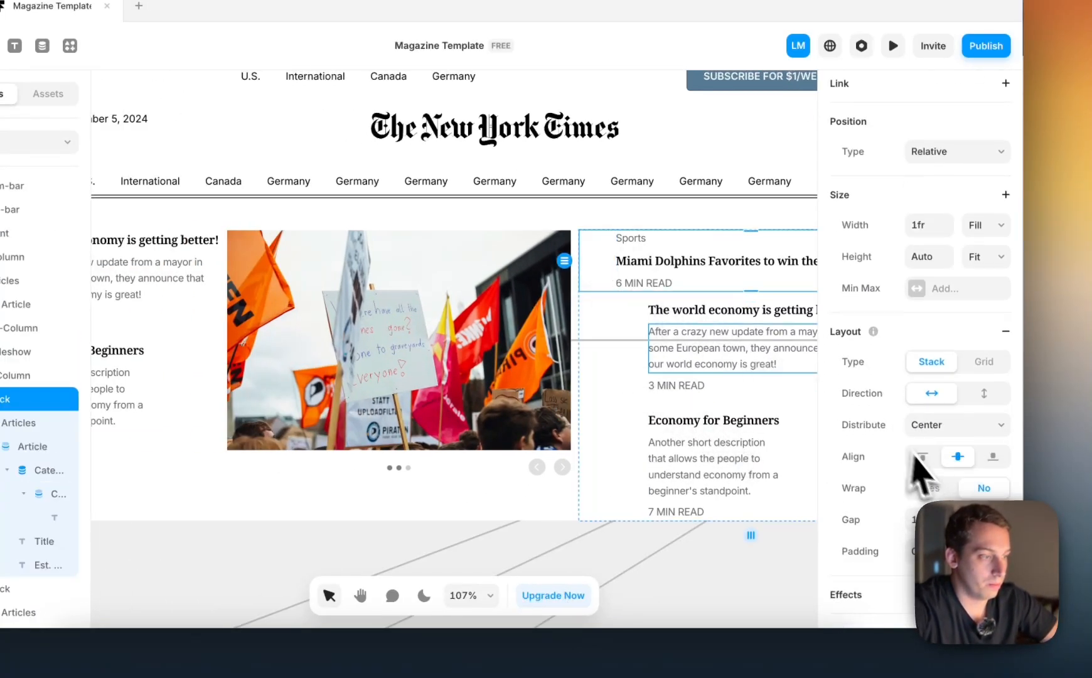
{"action": "scroll", "coordinate": [911, 459], "scroll_direction": "up", "scroll_amount": 7}
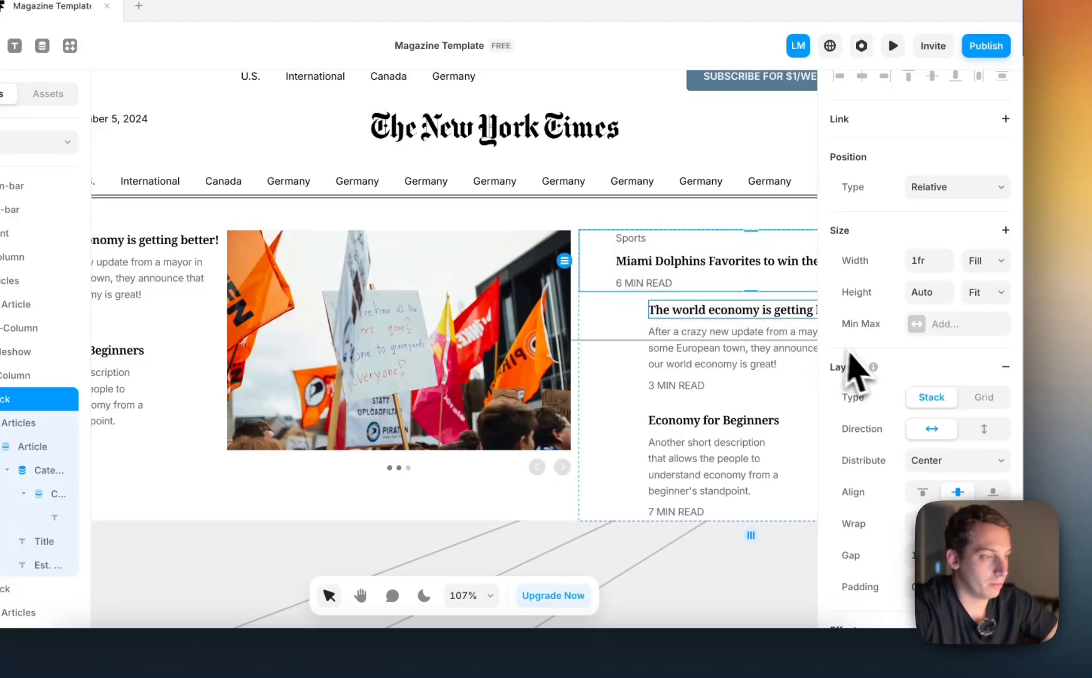
{"action": "left_click", "coordinate": [948, 447]}
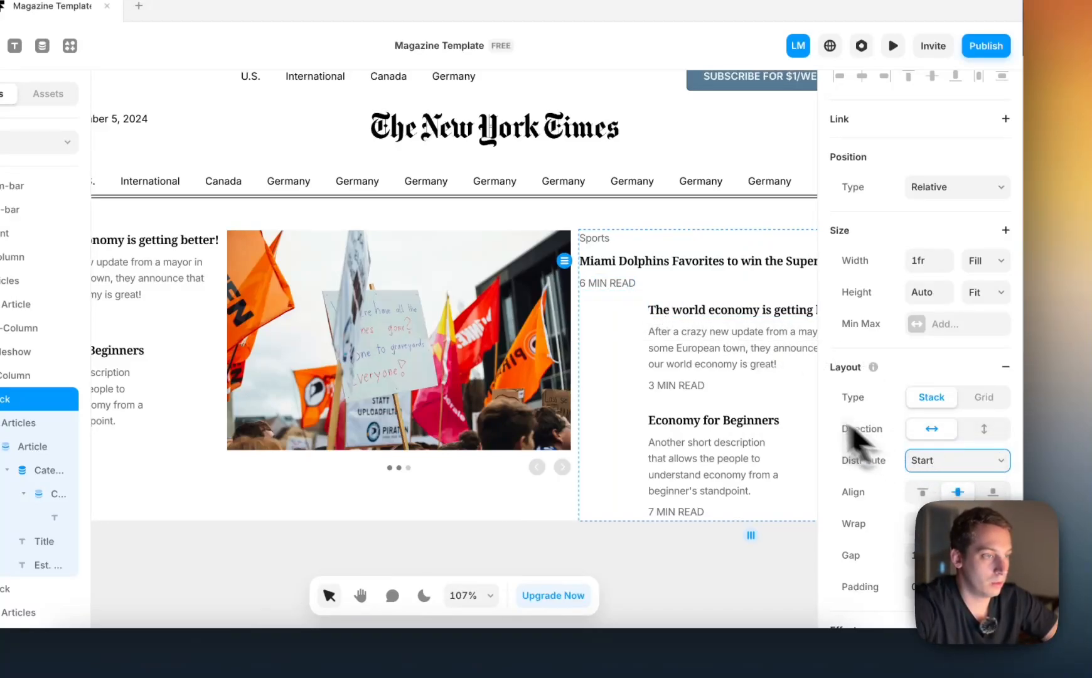
Increase the gap between the three columns of Top-Content
{"action": "scroll", "coordinate": [743, 390], "scroll_direction": "right", "scroll_amount": 5}
{"action": "scroll", "coordinate": [633, 355], "scroll_direction": "left", "scroll_amount": 5}
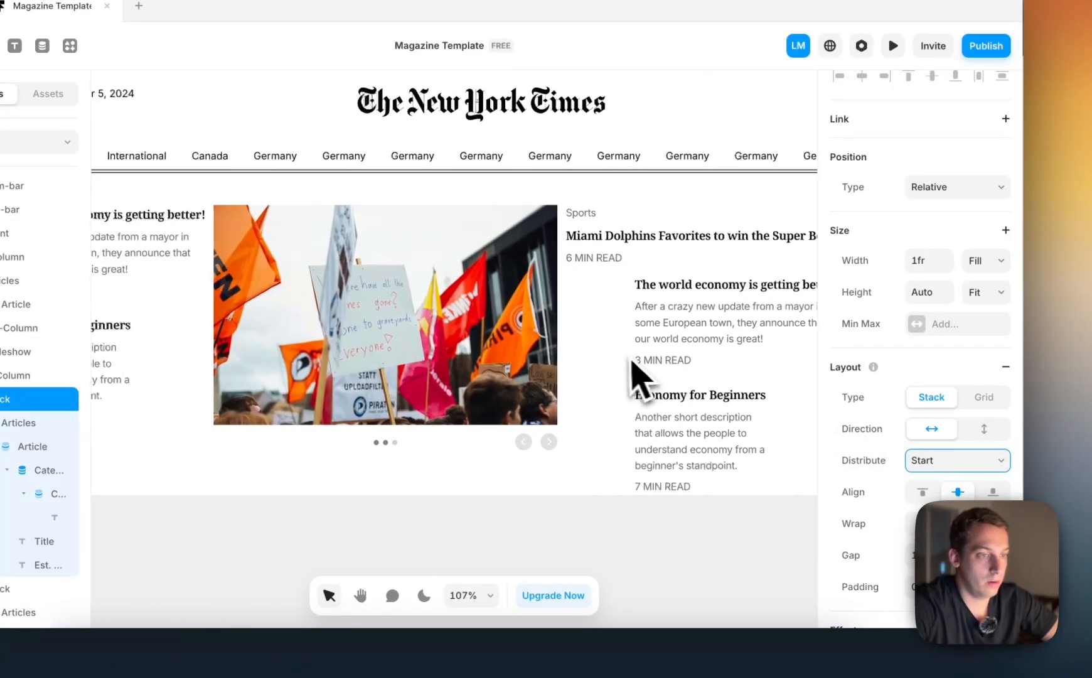
{"action": "scroll", "coordinate": [627, 356], "scroll_direction": "right", "scroll_amount": 3}
{"action": "scroll", "coordinate": [691, 352], "scroll_direction": "left", "scroll_amount": 3}
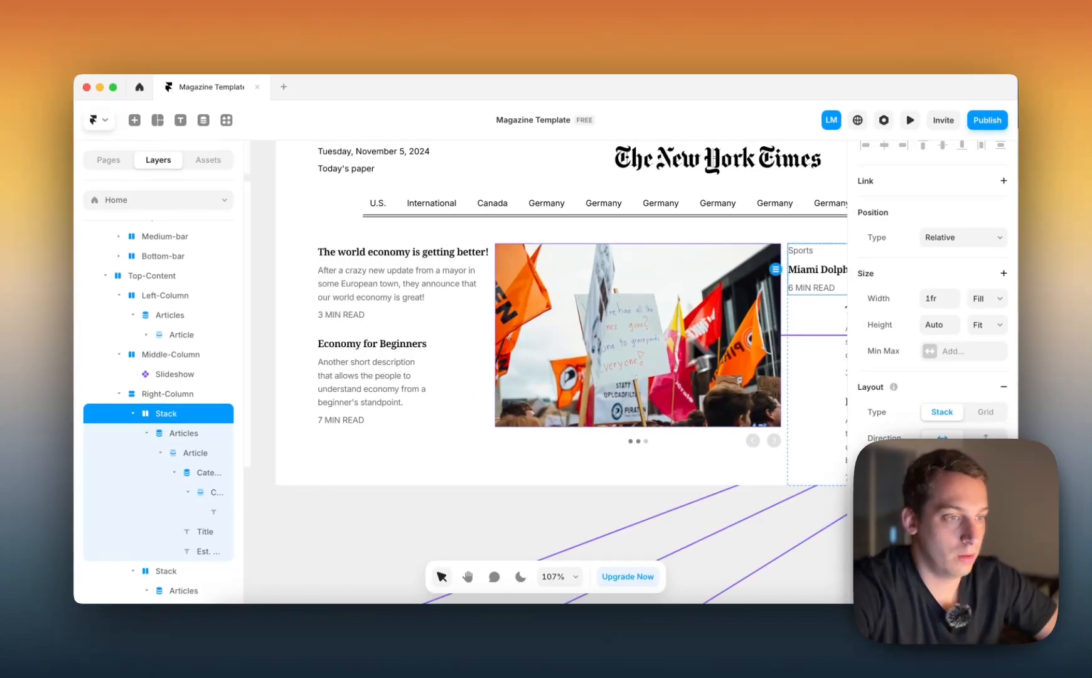
{"action": "left_click", "coordinate": [489, 435]}
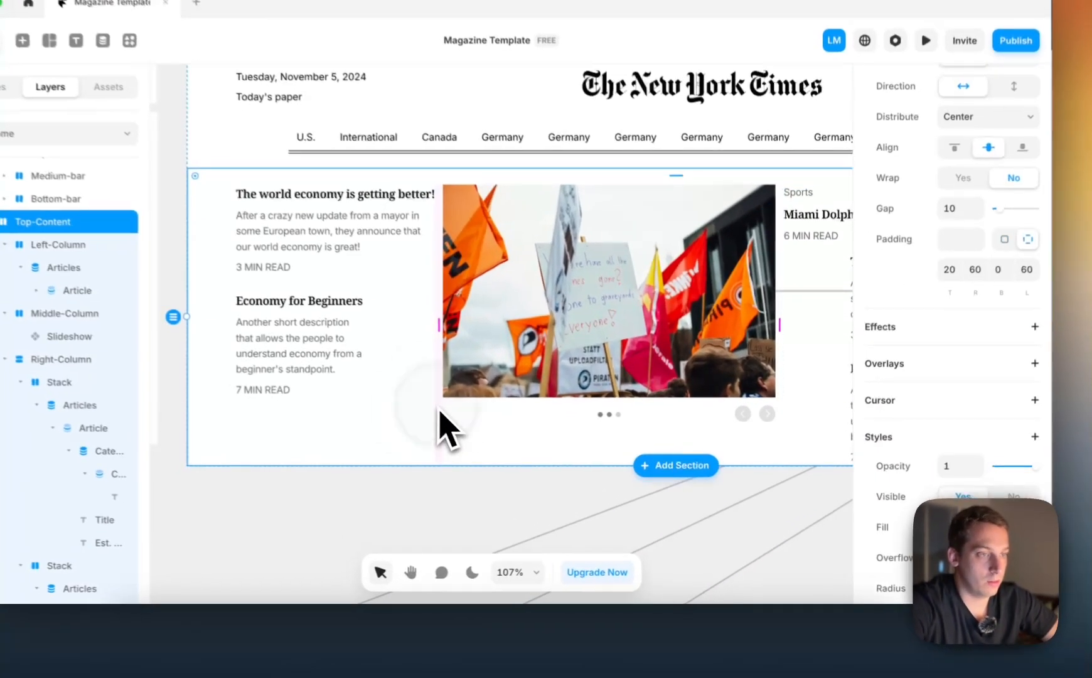
{"action": "scroll", "coordinate": [439, 411], "scroll_direction": "right", "scroll_amount": 1}
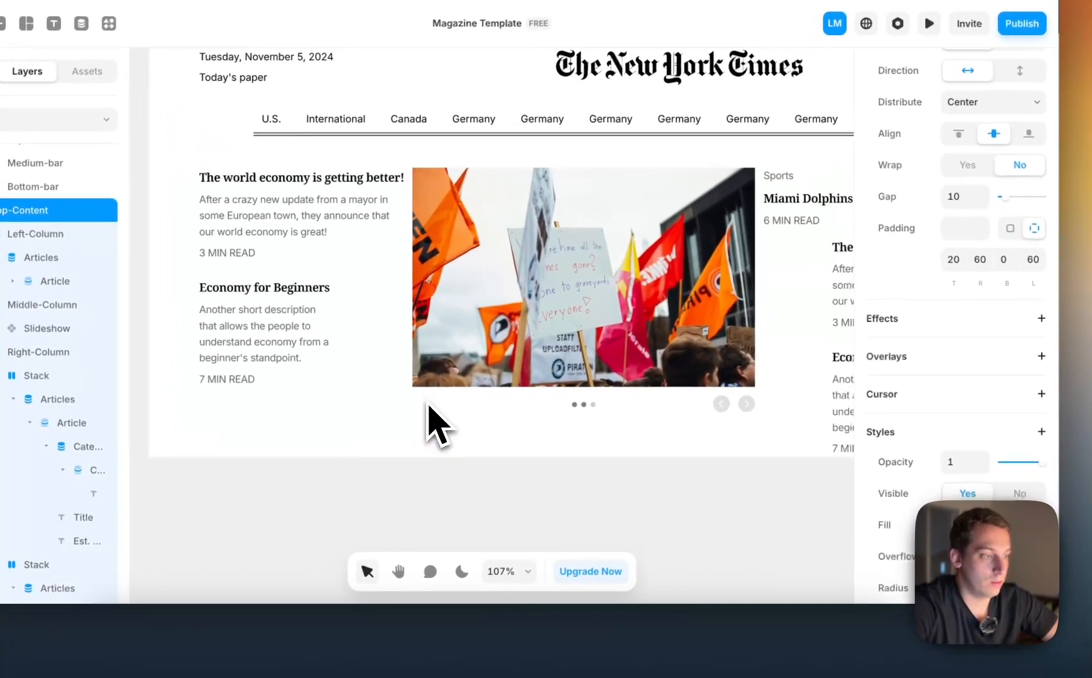
{"action": "scroll", "coordinate": [971, 527], "scroll_direction": "down", "scroll_amount": 3}
{"action": "scroll", "coordinate": [970, 528], "scroll_direction": "up", "scroll_amount": 6}
{"action": "scroll", "coordinate": [941, 448], "scroll_direction": "up", "scroll_amount": 2}
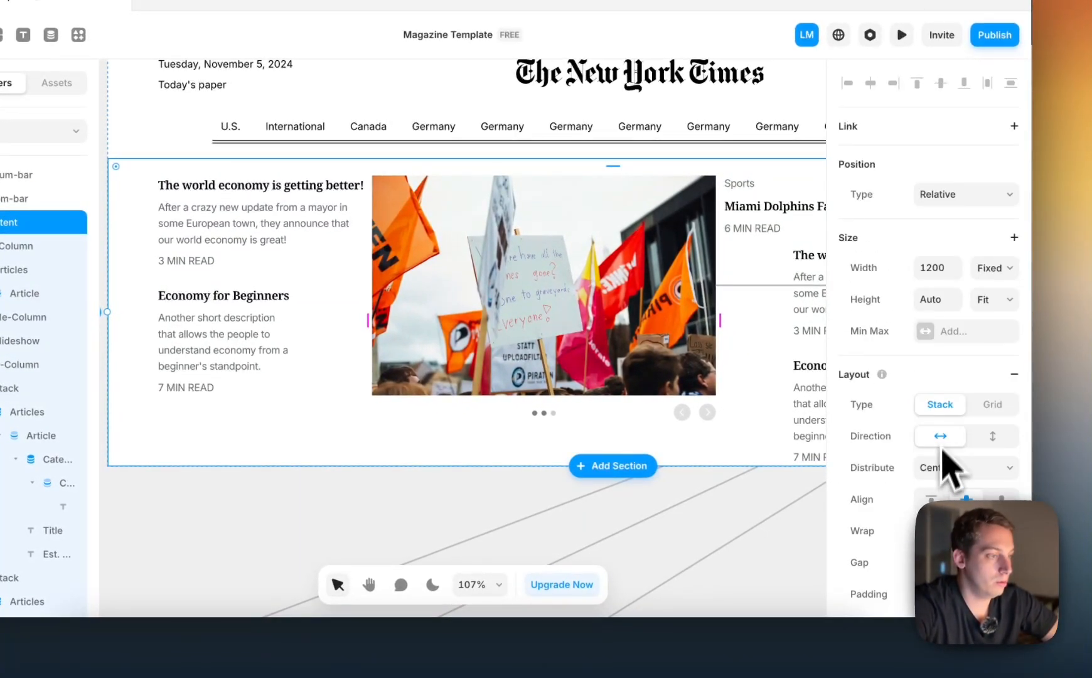
{"action": "key", "text": "shift+Up"}
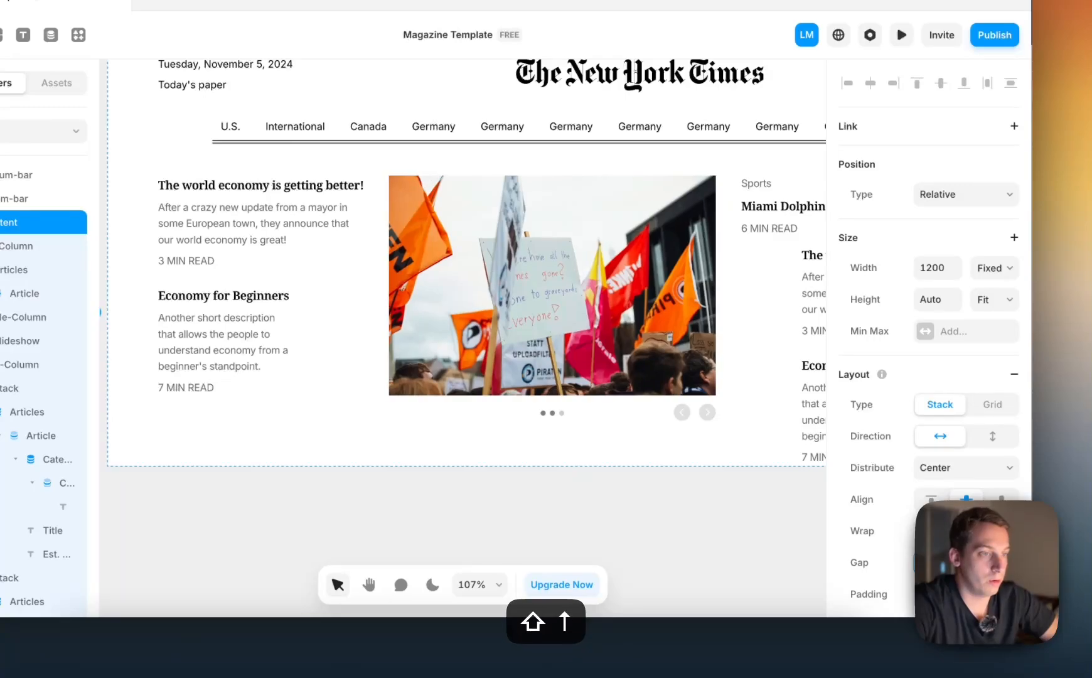
{"action": "left_click", "coordinate": [741, 502]}
Set Distribute to Start on Right-Column's second stack, which holds the two economy articles
{"action": "scroll", "coordinate": [734, 496], "scroll_direction": "right", "scroll_amount": 3}
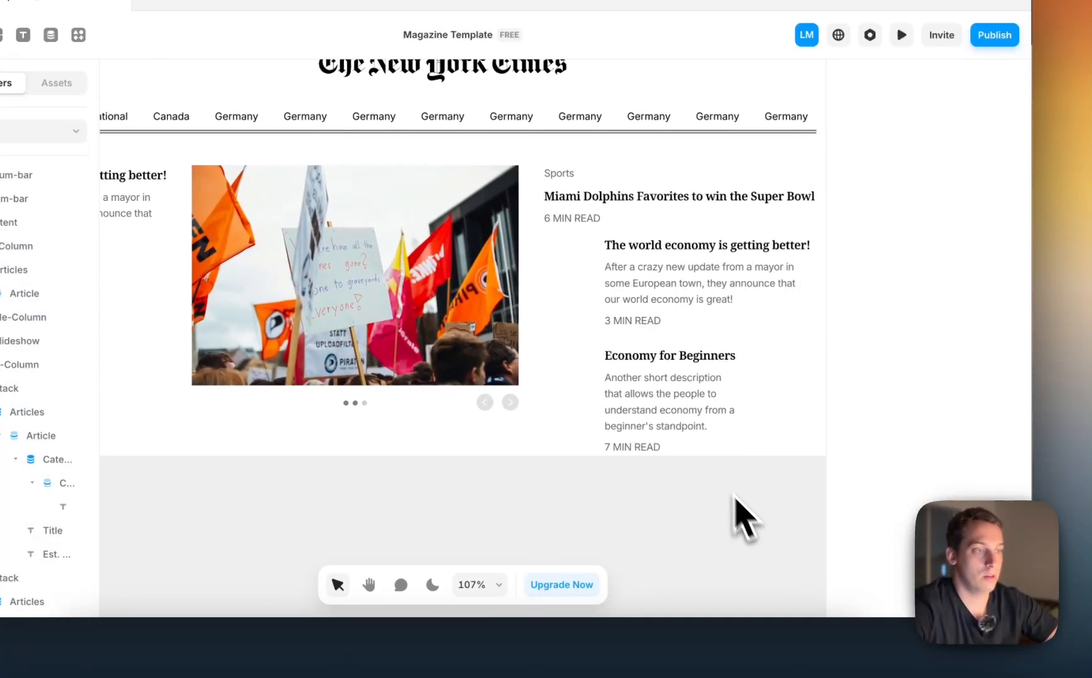
{"action": "left_click", "coordinate": [604, 283]}
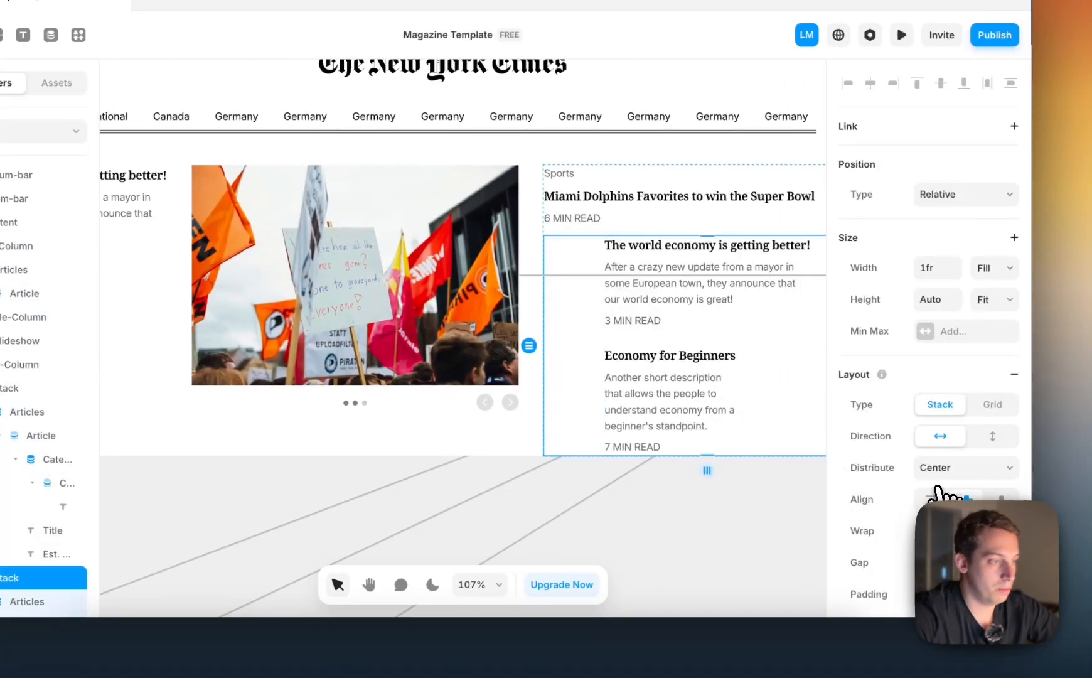
{"action": "left_click", "coordinate": [939, 451]}
{"action": "scroll", "coordinate": [517, 402], "scroll_direction": "right", "scroll_amount": 3}
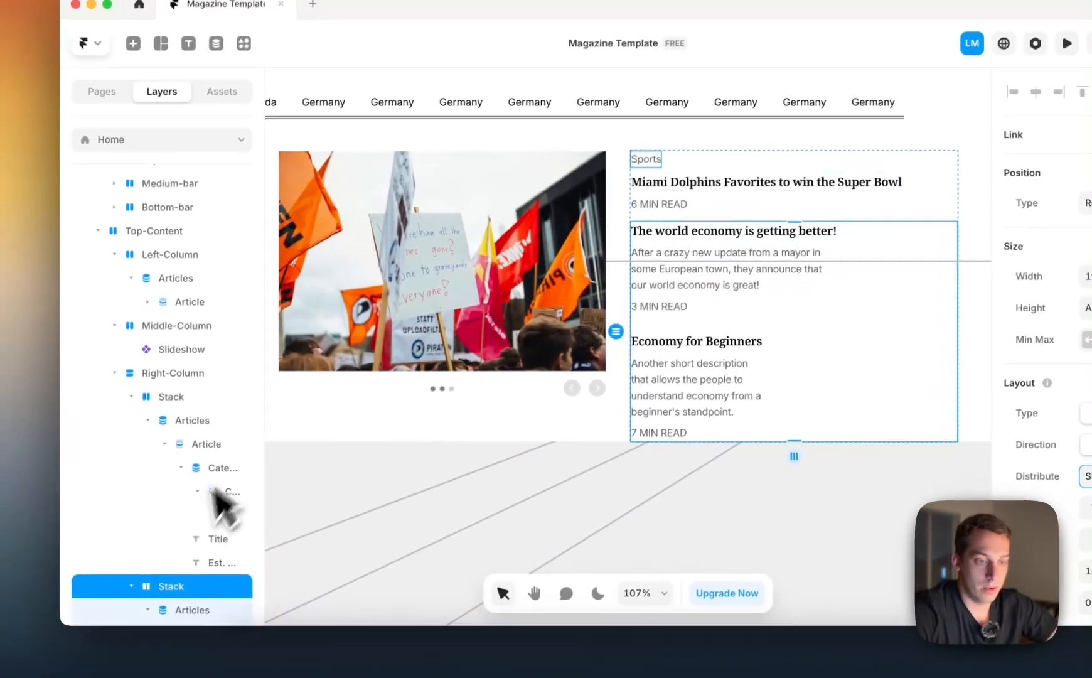
Find the Image element by searching for "image" and place it on the canvas near Right-Column's second article list
{"action": "scroll", "coordinate": [51, 590], "scroll_direction": "down", "scroll_amount": 3}
{"action": "left_click", "coordinate": [225, 455]}
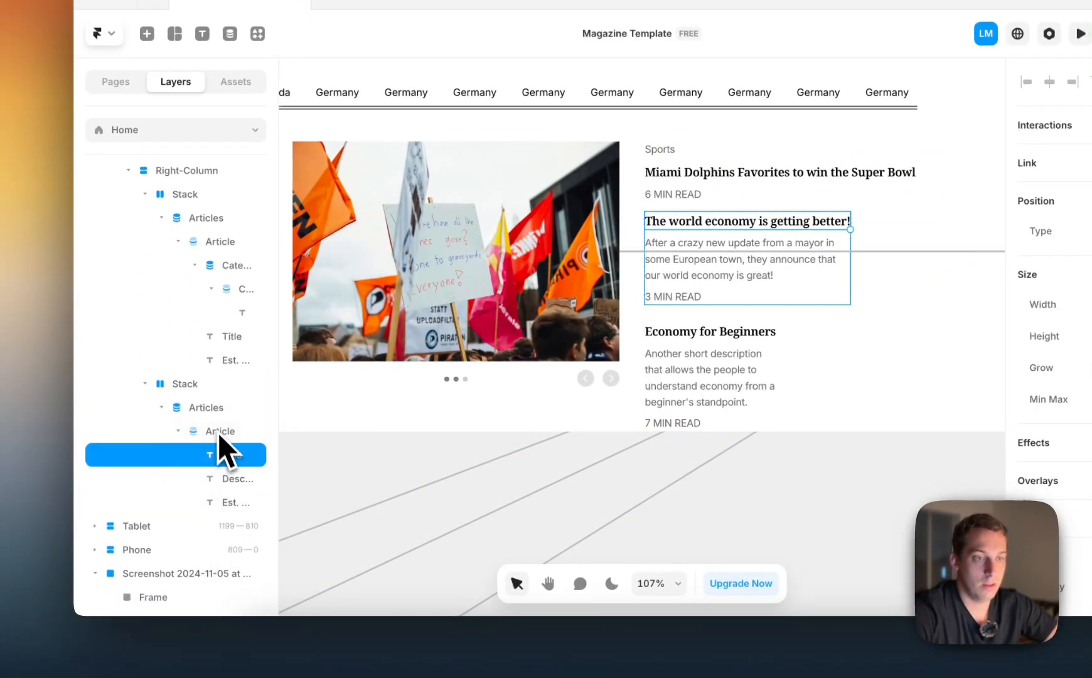
{"action": "left_click", "coordinate": [219, 431]}
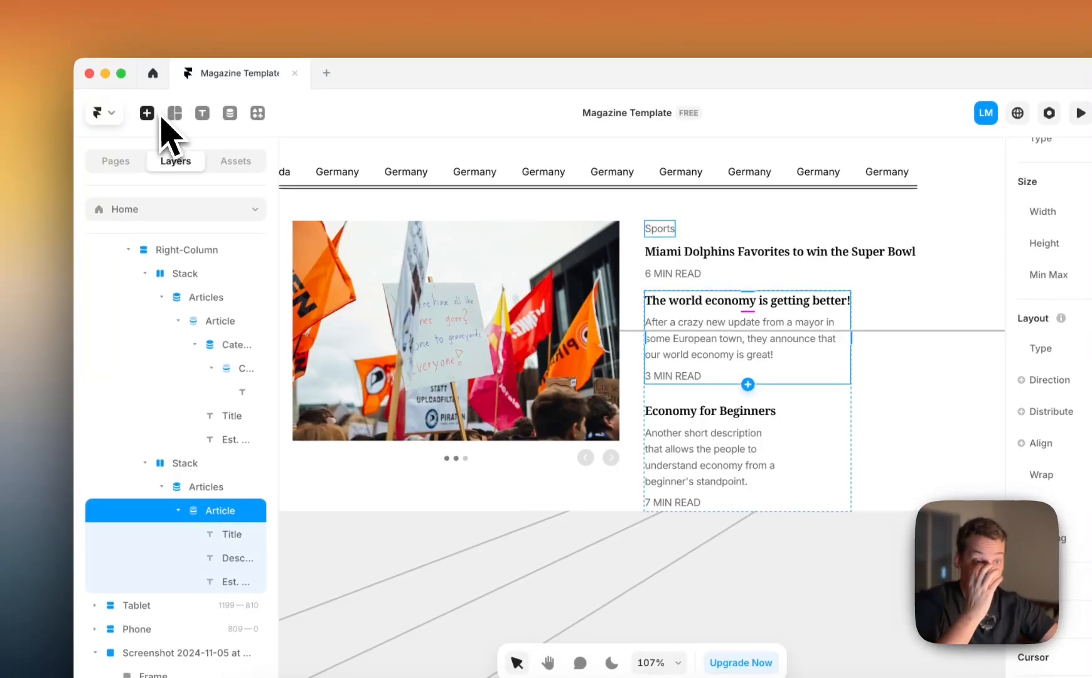
{"action": "left_click", "coordinate": [155, 118]}
{"action": "mouse_move", "coordinate": [157, 199]}
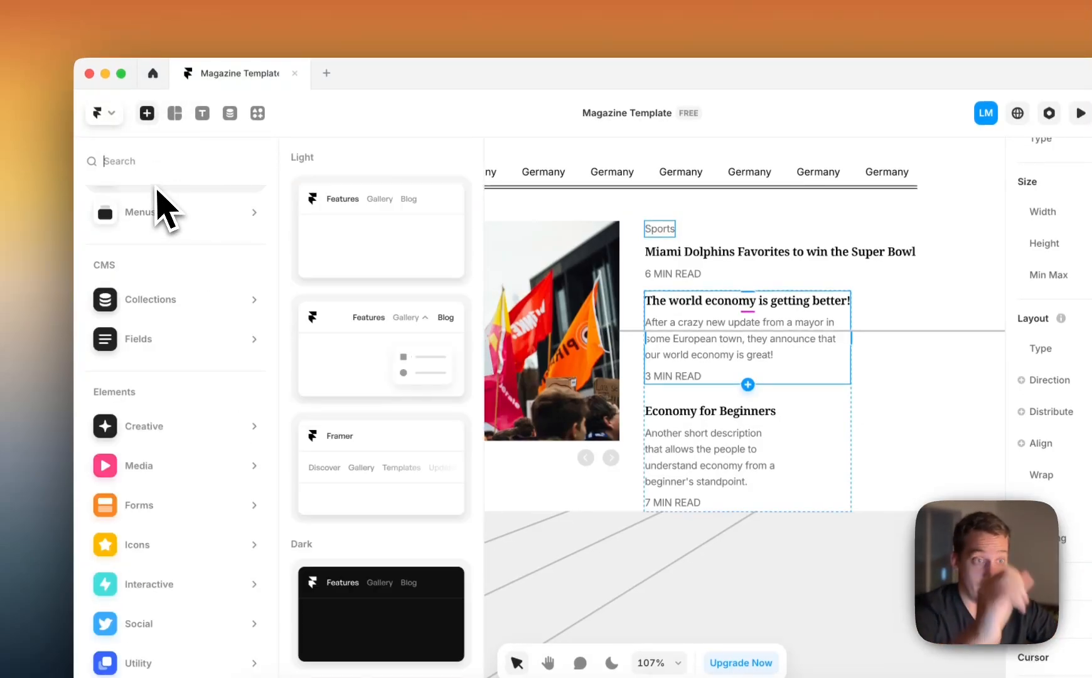
{"action": "type", "text": "imag"}
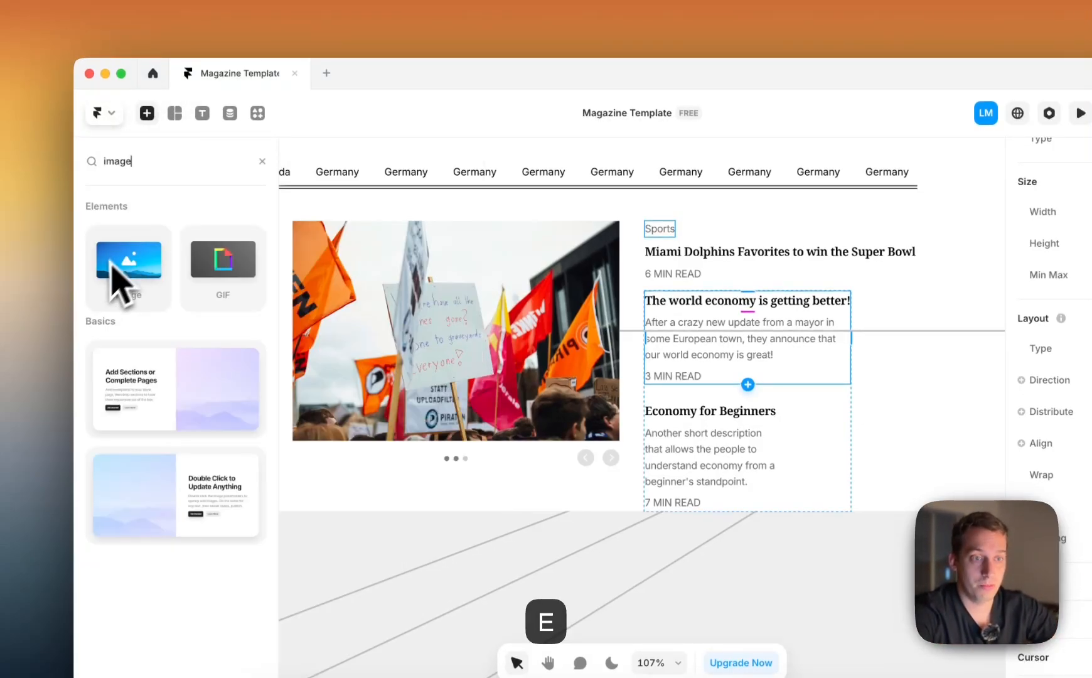
{"action": "type", "text": "e"}
{"action": "mouse_move", "coordinate": [113, 267]}
{"action": "left_mouse_down"}
{"action": "mouse_move", "coordinate": [483, 523]}
{"action": "mouse_move", "coordinate": [620, 577]}
{"action": "mouse_move", "coordinate": [738, 583]}
{"action": "left_mouse_up"}
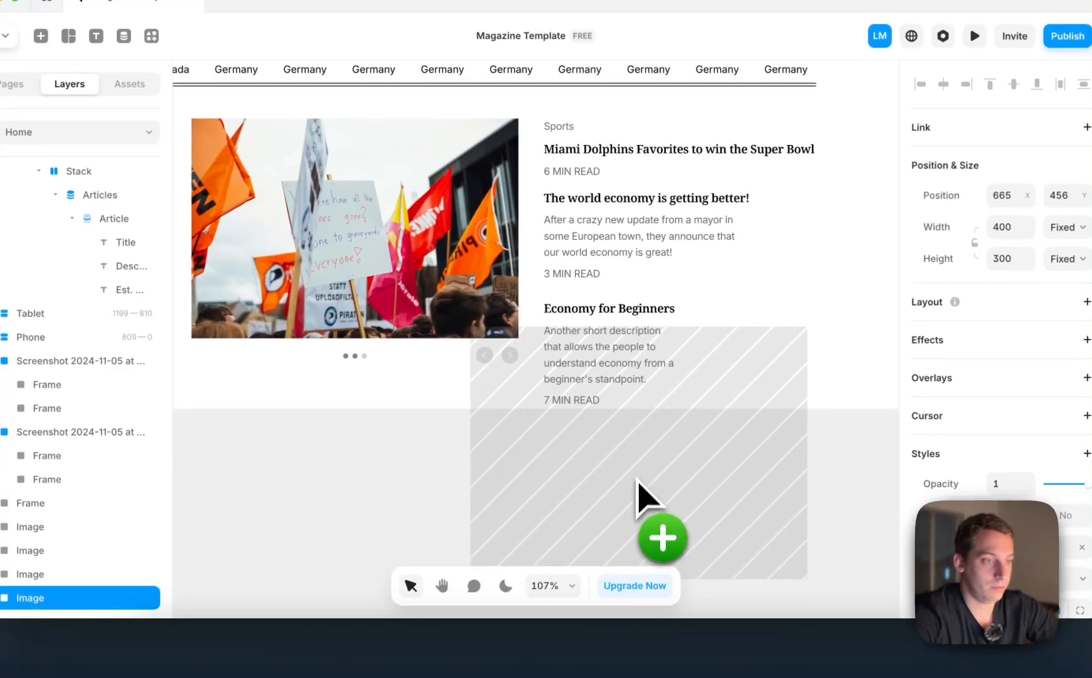
Shrink the image placeholder and place it inside the Article item of Right-Column's second stack, above the title
{"action": "left_click_drag", "start_coordinate": [808, 327], "coordinate": [565, 509]}
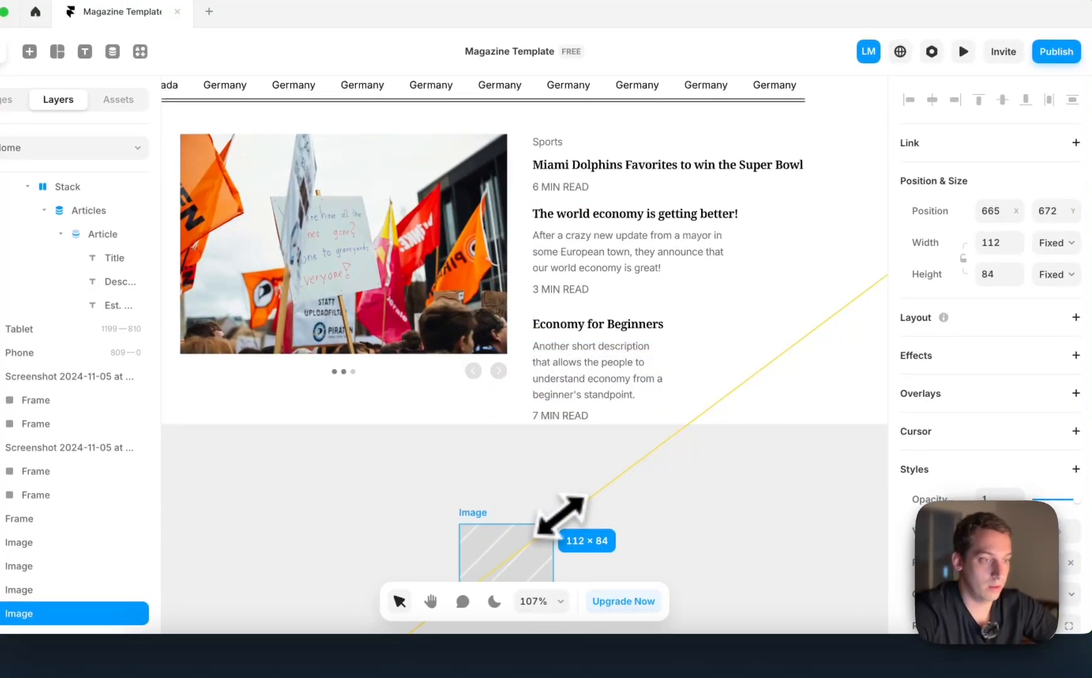
{"action": "left_click_drag", "start_coordinate": [513, 557], "coordinate": [557, 228]}
{"action": "scroll", "coordinate": [81, 459], "scroll_direction": "up", "scroll_amount": 4}
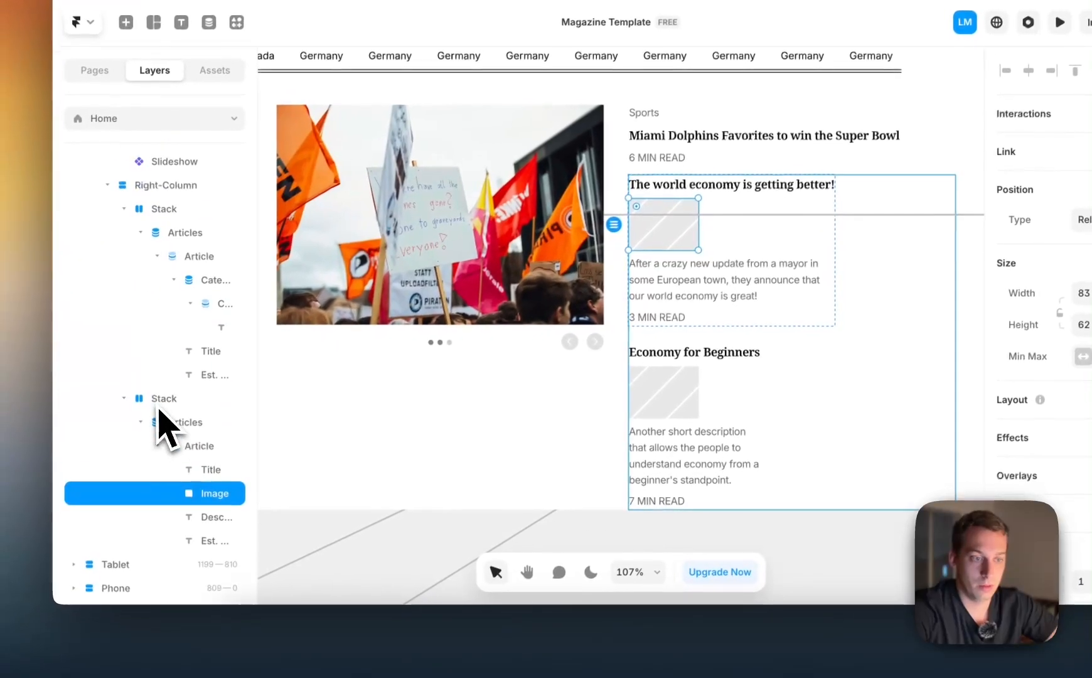
{"action": "left_click_drag", "start_coordinate": [219, 459], "coordinate": [220, 457]}
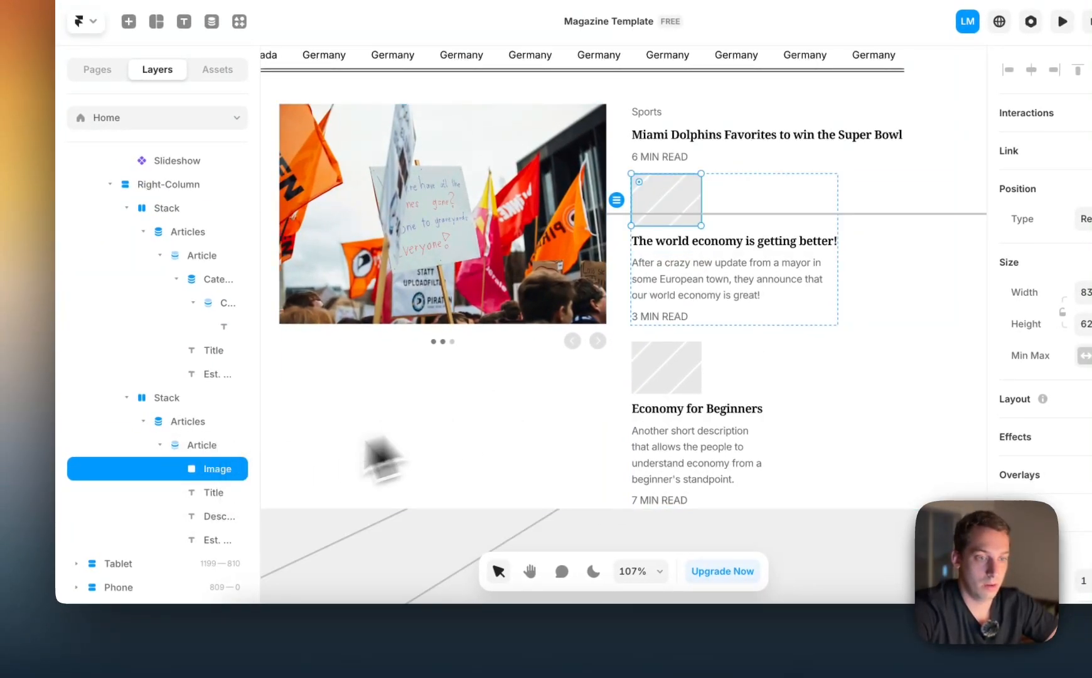
Wrap the title, description and read-time texts of the second stack's Article item in a new stack
{"action": "left_click", "coordinate": [211, 497]}
{"action": "left_click", "coordinate": [209, 540], "text": "shift"}
{"action": "right_click", "coordinate": [210, 540]}
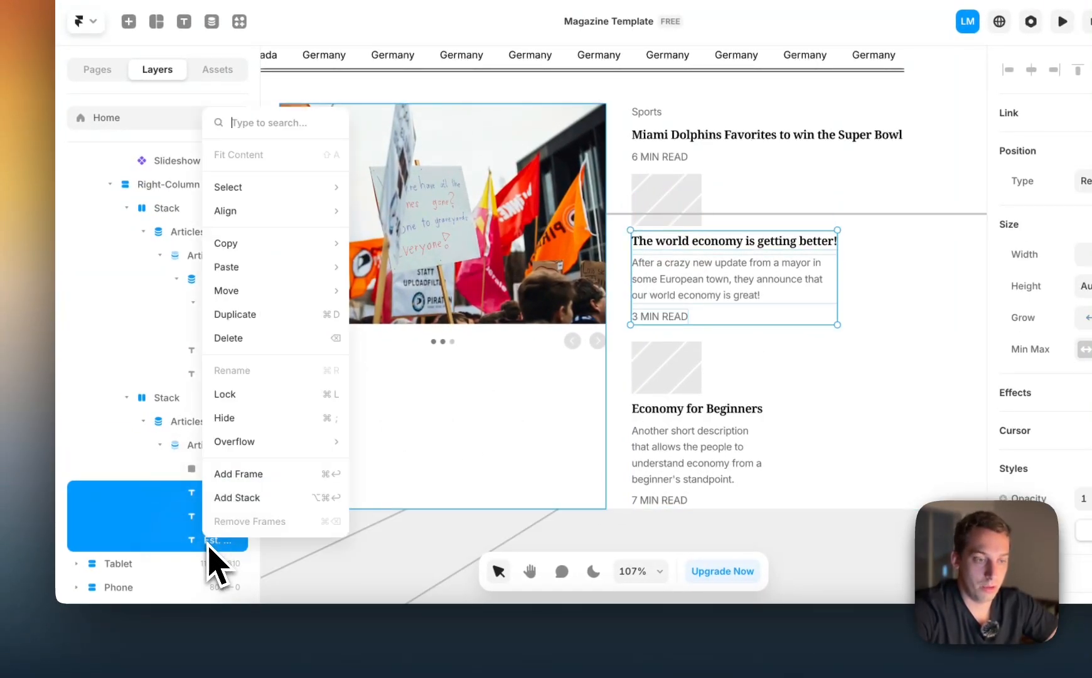
{"action": "left_click", "coordinate": [257, 497]}
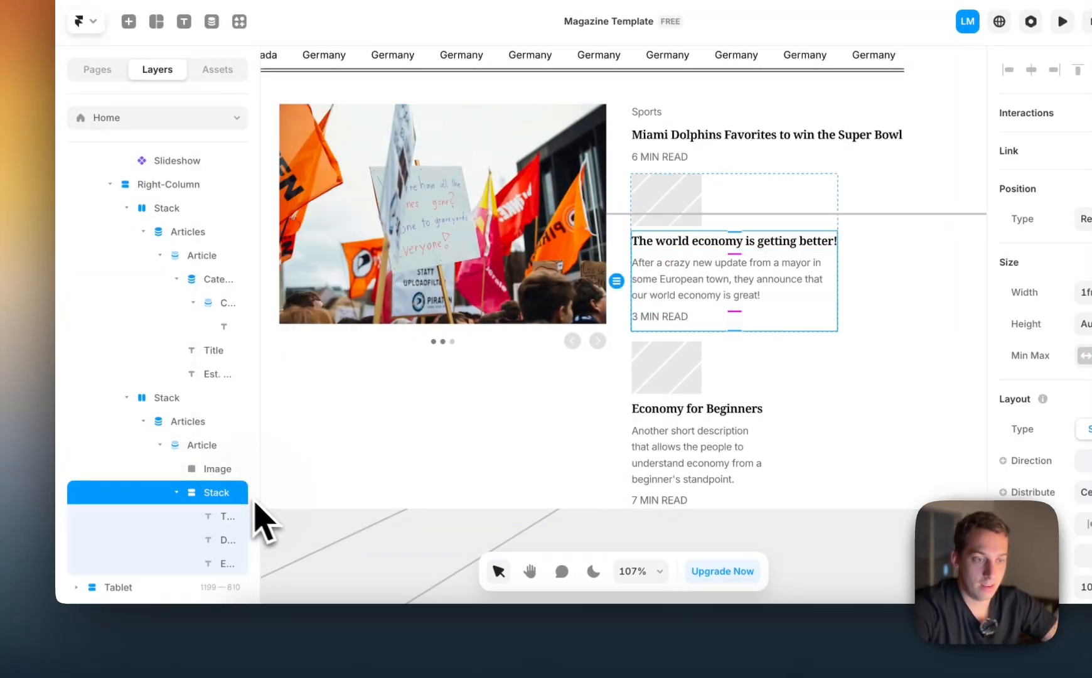
Wrap the image placeholder and the new text stack together in an outer stack
{"action": "left_click", "coordinate": [214, 472]}
{"action": "left_click", "coordinate": [209, 493], "text": "shift"}
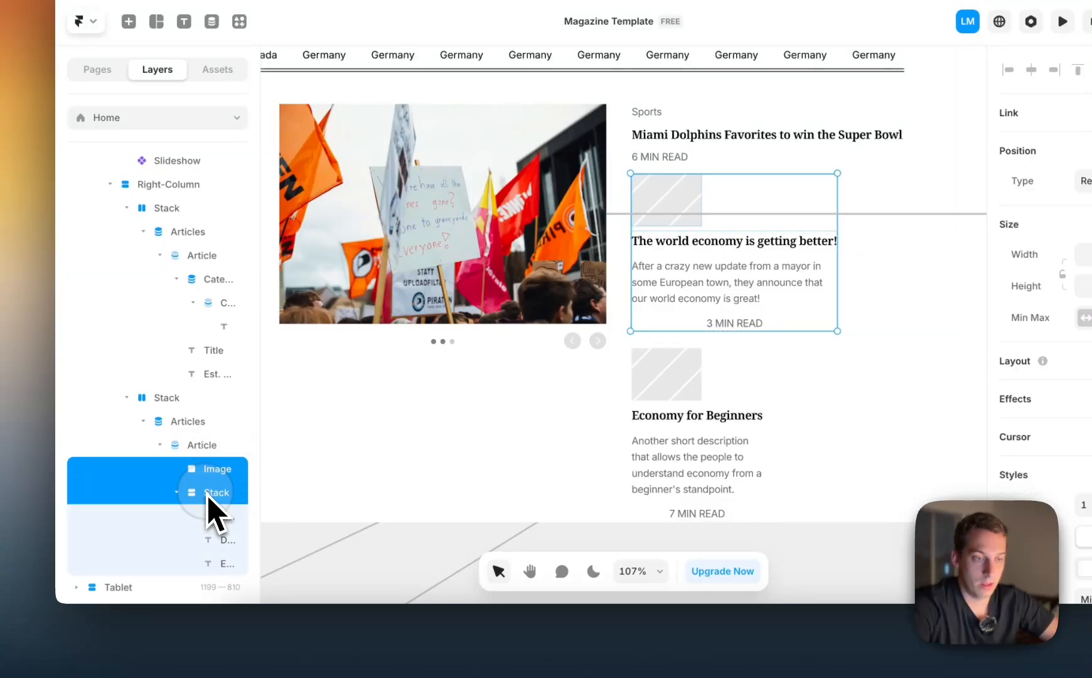
{"action": "right_click", "coordinate": [209, 500]}
{"action": "left_click", "coordinate": [253, 457]}
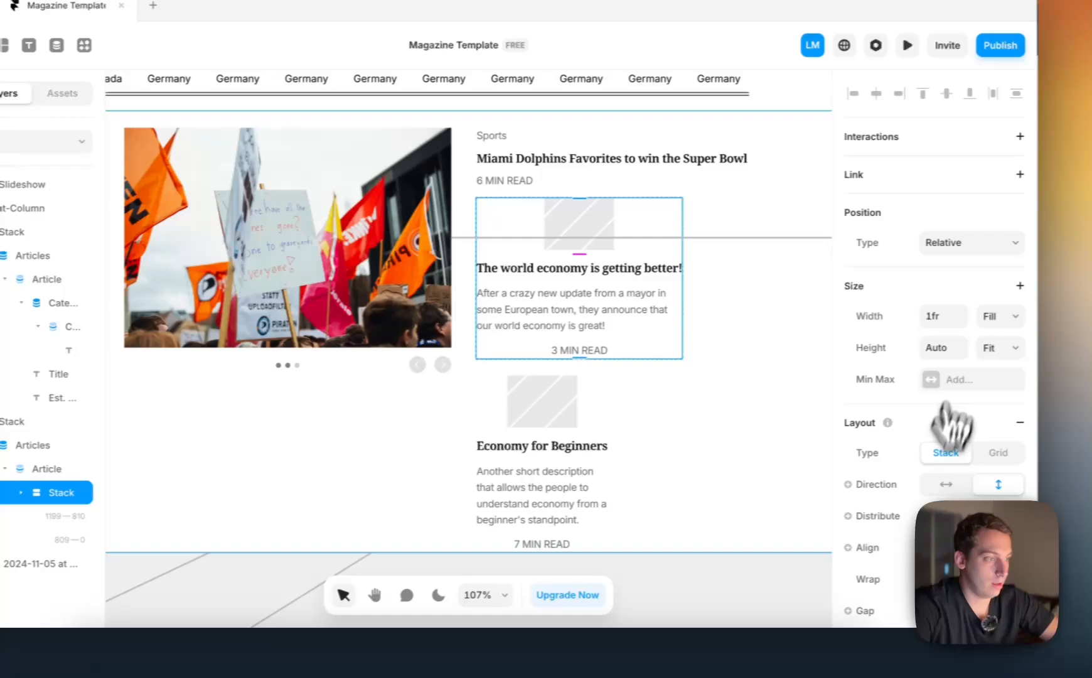
Set the outer stack's direction to horizontal so the image and the text stack sit side by side
{"action": "left_click", "coordinate": [946, 484]}
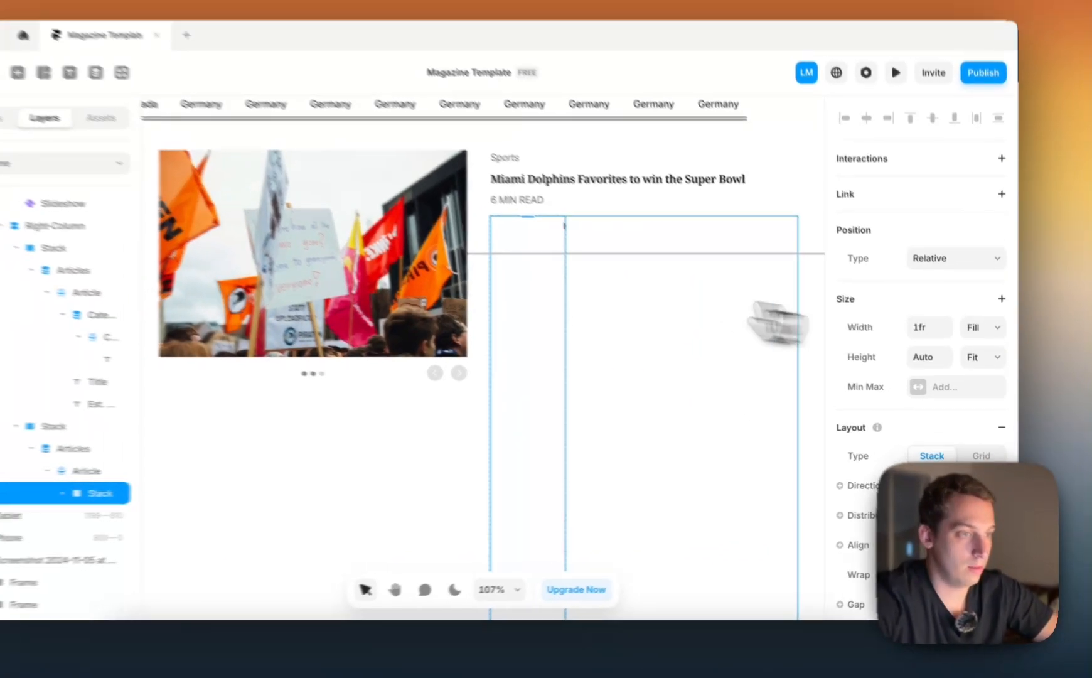
{"action": "scroll", "coordinate": [576, 289], "scroll_direction": "down", "scroll_amount": 5}
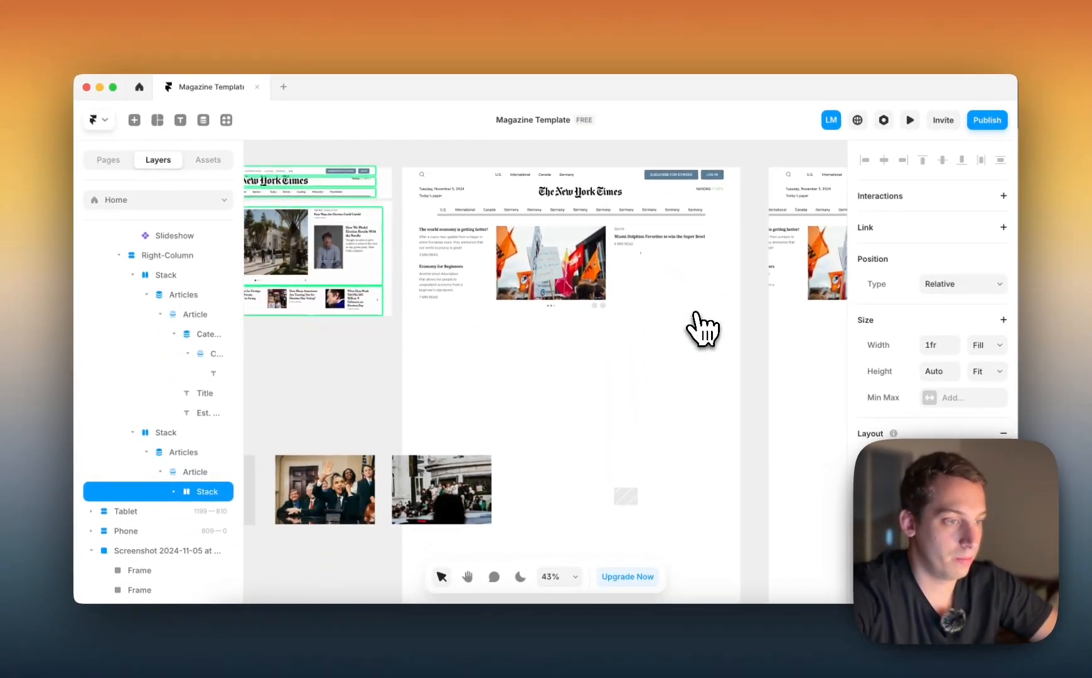
{"action": "scroll", "coordinate": [695, 317], "scroll_direction": "down", "scroll_amount": 1}
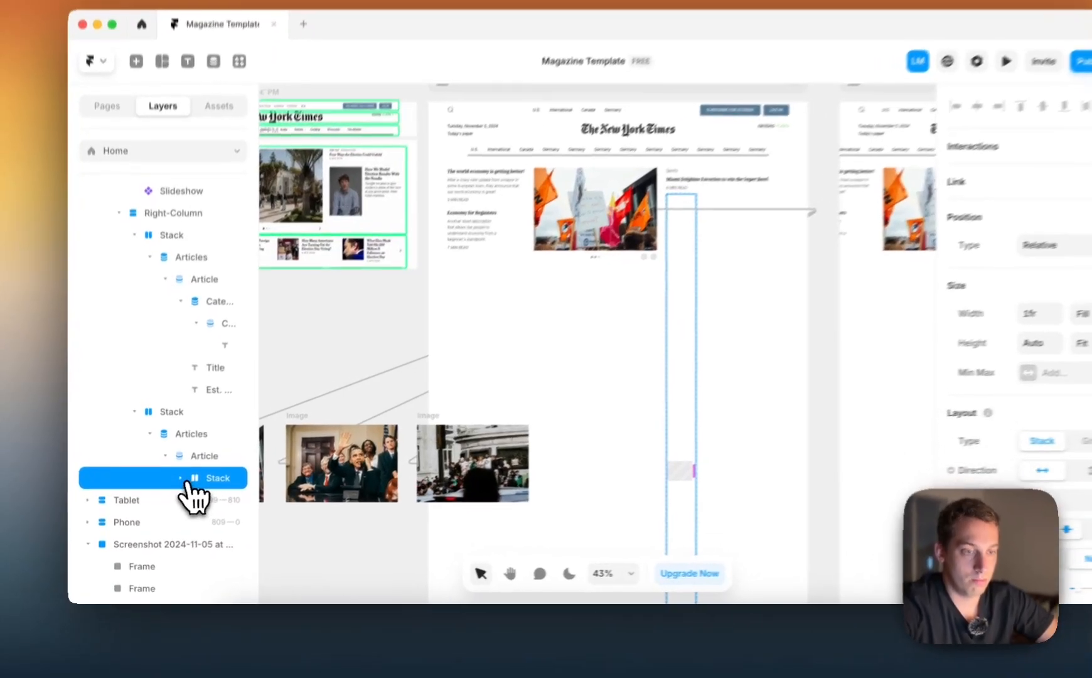
Set the width of the nested text stack beside the image placeholder to Fit Content
{"action": "left_click", "coordinate": [175, 492]}
{"action": "left_click", "coordinate": [200, 512]}
{"action": "left_click", "coordinate": [226, 516]}
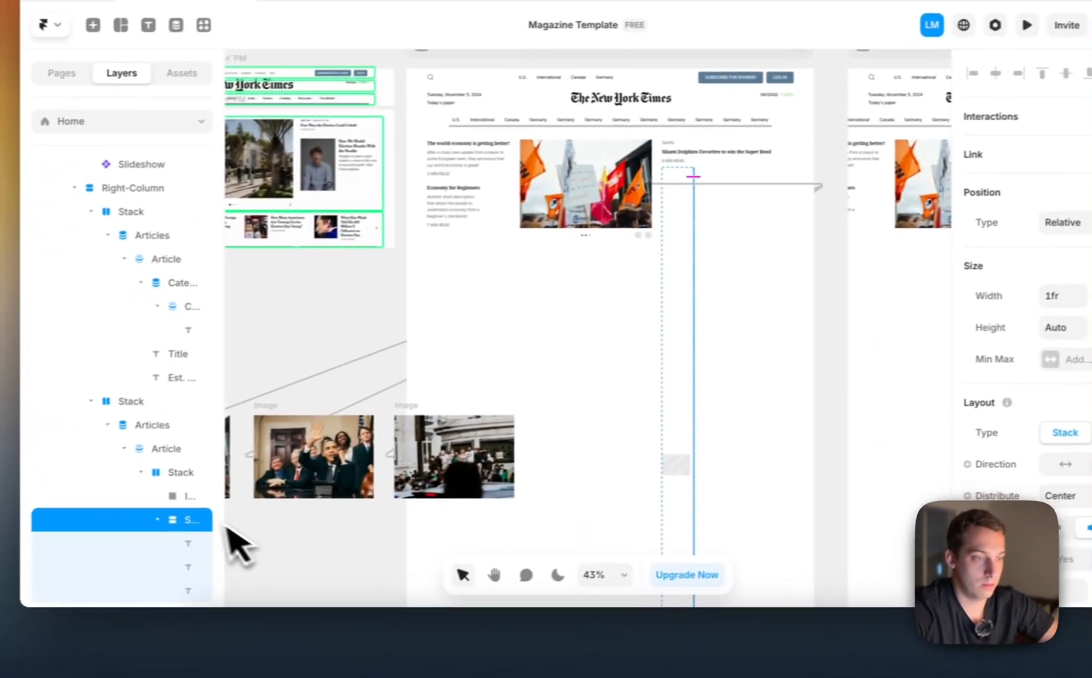
{"action": "left_click", "coordinate": [233, 499]}
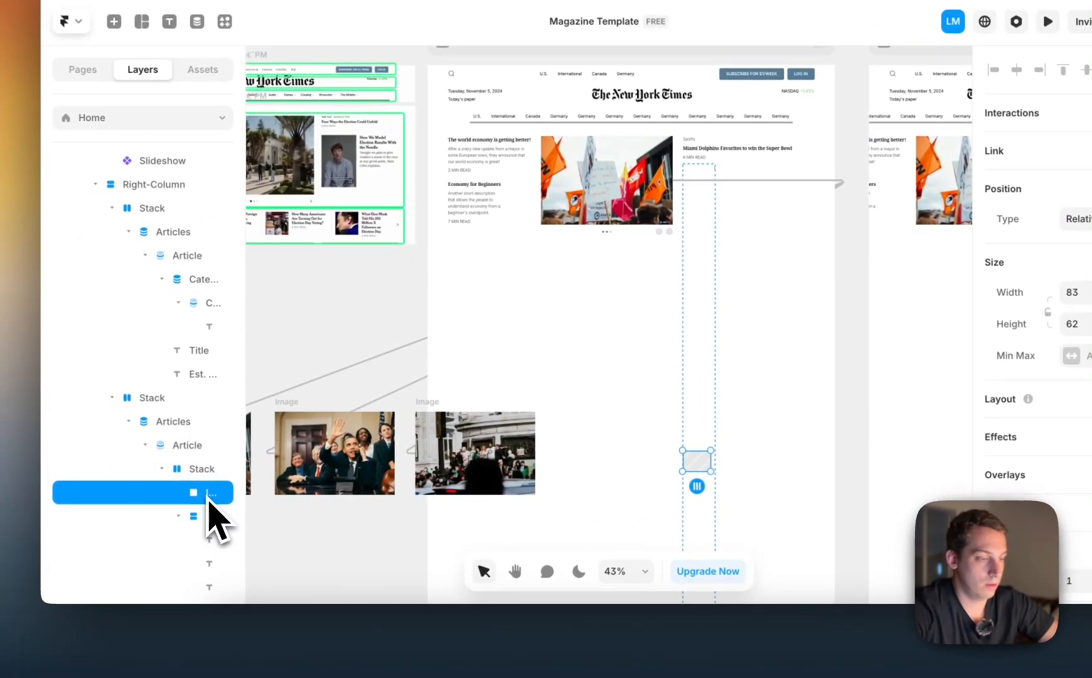
{"action": "left_click", "coordinate": [217, 517]}
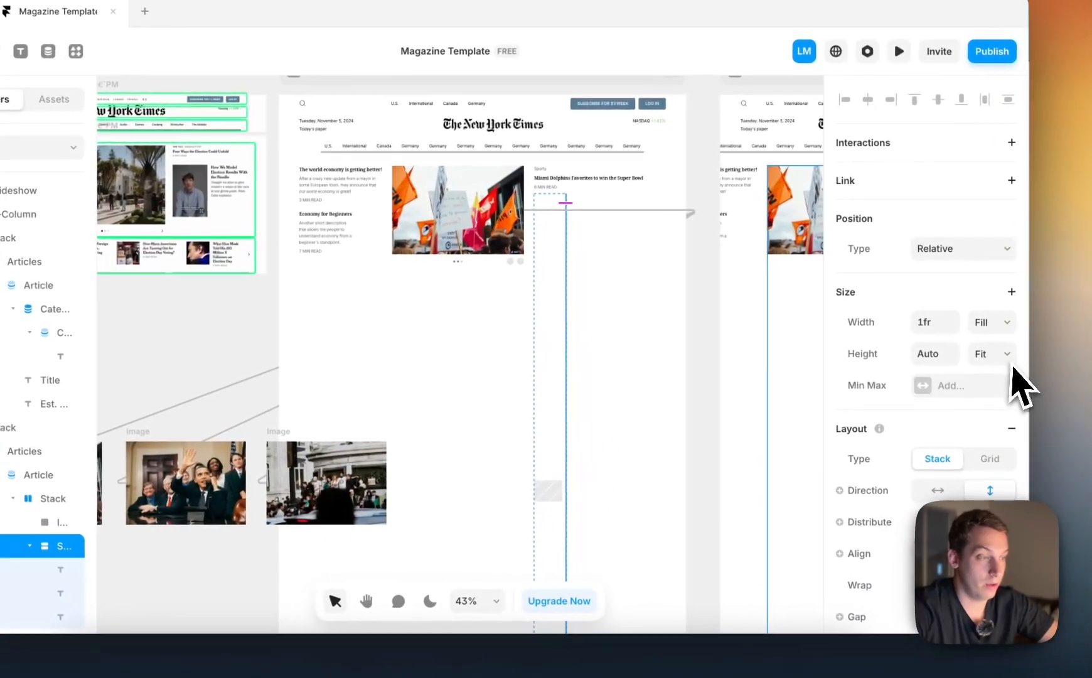
{"action": "scroll", "coordinate": [568, 447], "scroll_direction": "down", "scroll_amount": 5}
{"action": "scroll", "coordinate": [568, 448], "scroll_direction": "right", "scroll_amount": 2}
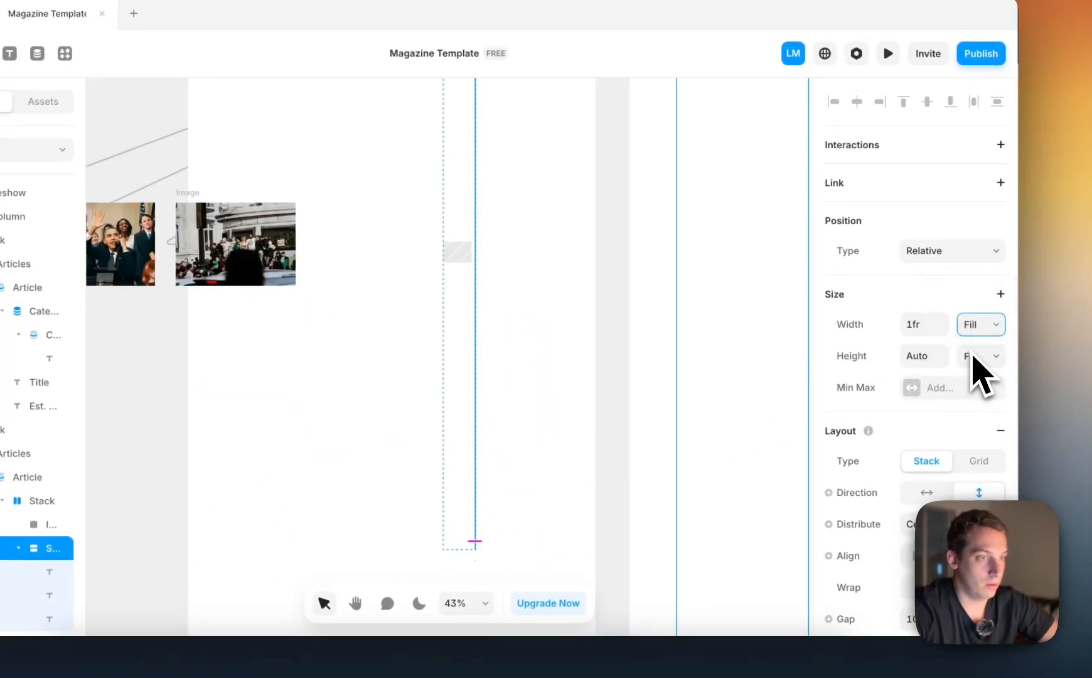
{"action": "left_click", "coordinate": [972, 353]}
{"action": "scroll", "coordinate": [583, 344], "scroll_direction": "up", "scroll_amount": 3}
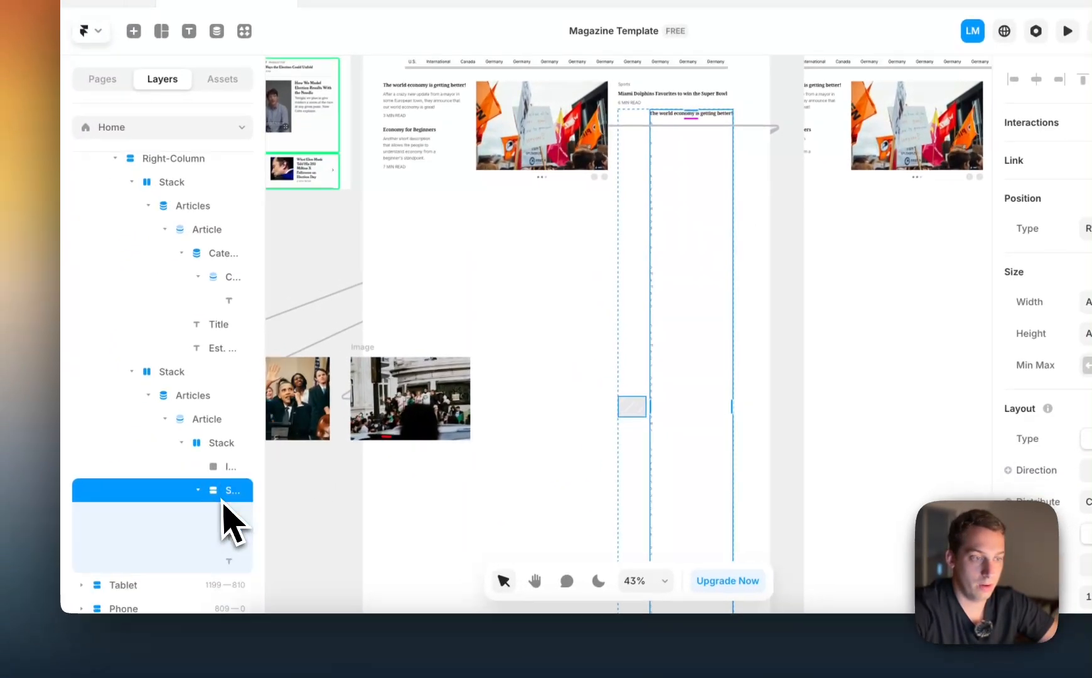
Try a Fill width on the read-time text in the nested text stack, and undo it
{"action": "scroll", "coordinate": [224, 505], "scroll_direction": "down", "scroll_amount": 2}
{"action": "left_click", "coordinate": [224, 500]}
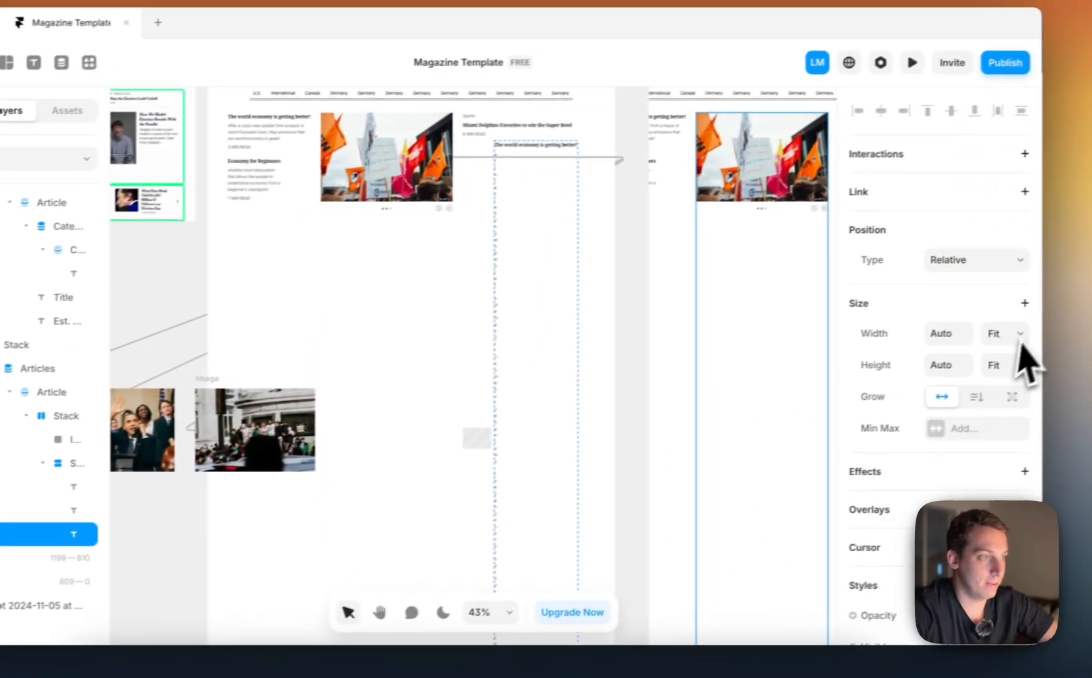
{"action": "left_click", "coordinate": [1016, 336]}
{"action": "left_click", "coordinate": [987, 343]}
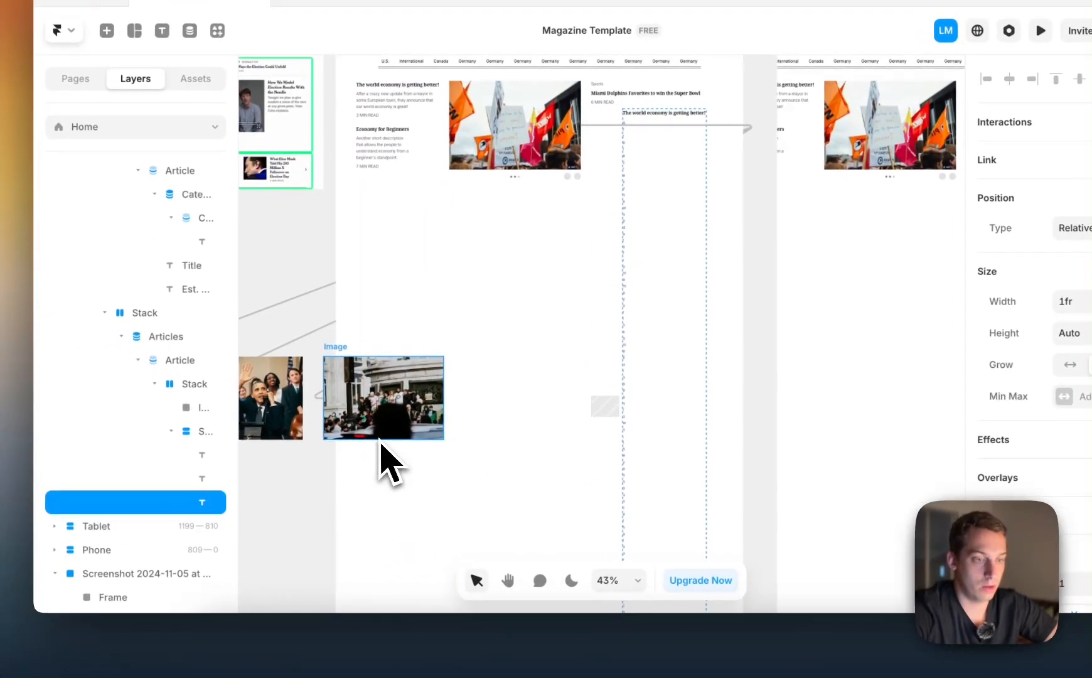
{"action": "key", "text": "super+z"}
{"action": "key", "text": "super+z"}
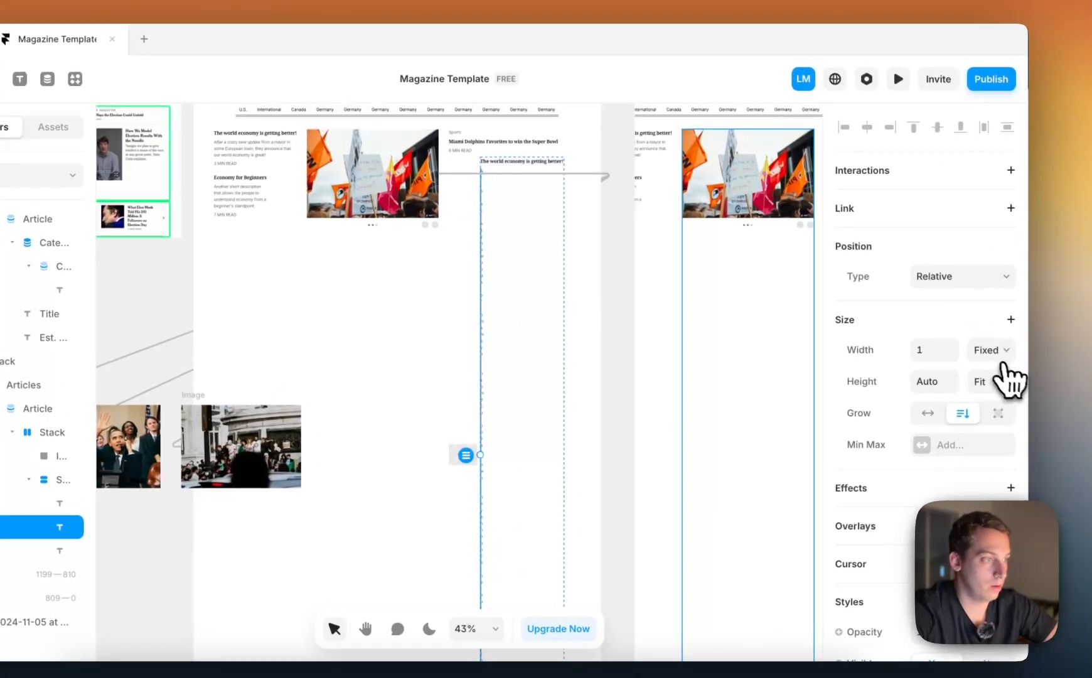
Set the width of the description text in the nested text stack to Fill
{"action": "left_click", "coordinate": [998, 355]}
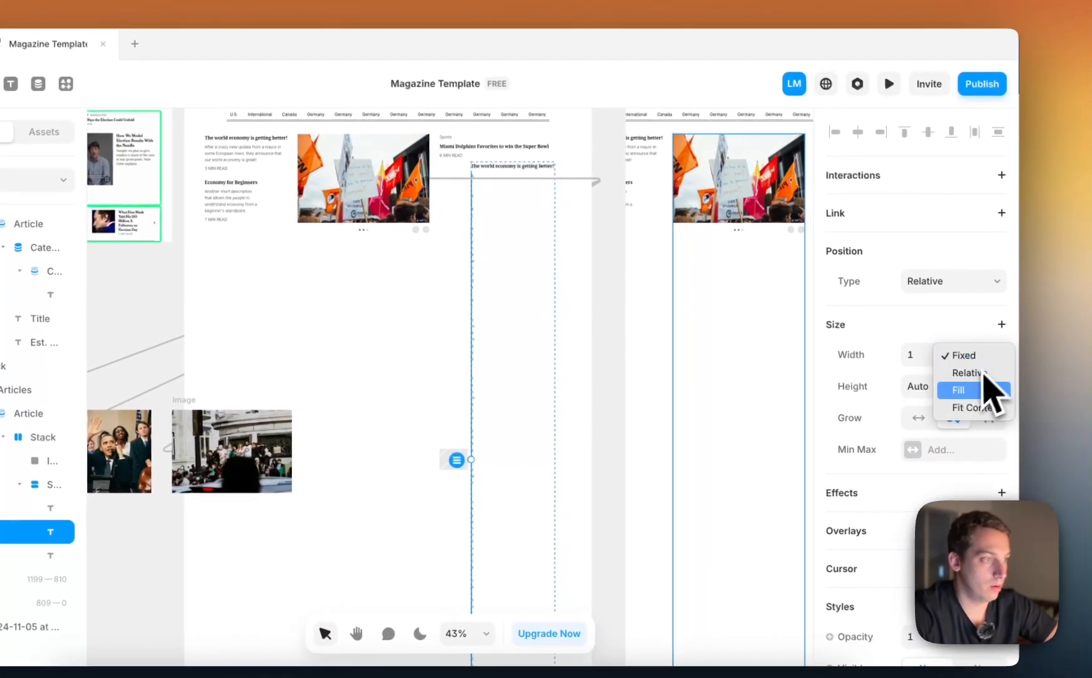
{"action": "left_click", "coordinate": [986, 382]}
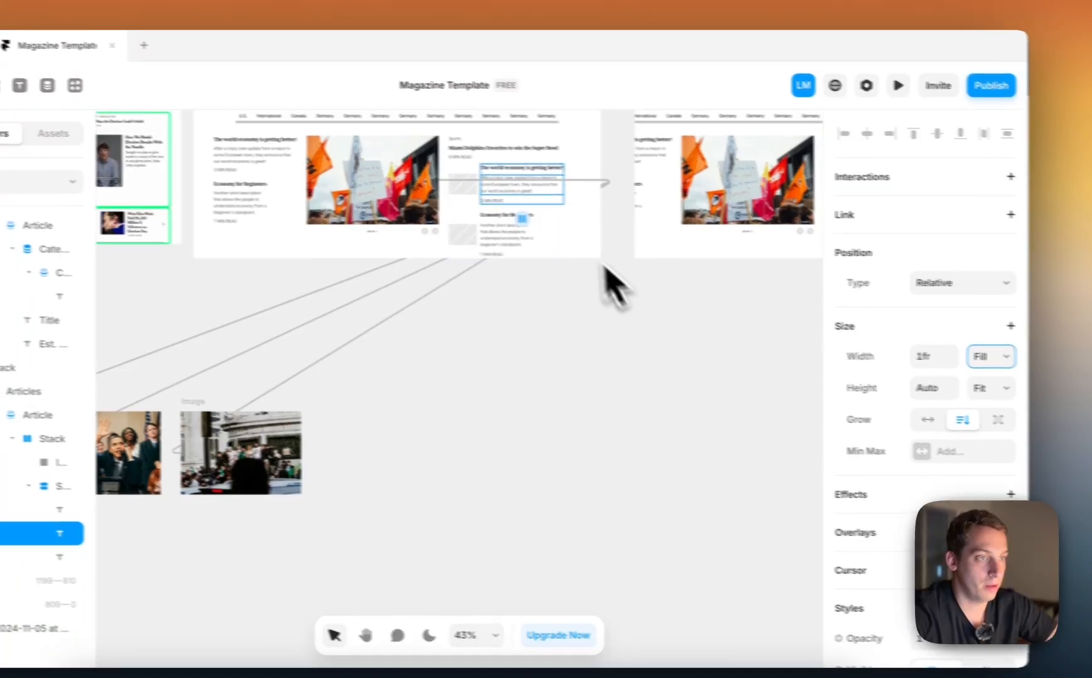
{"action": "scroll", "coordinate": [490, 161], "scroll_direction": "up", "scroll_amount": 10}
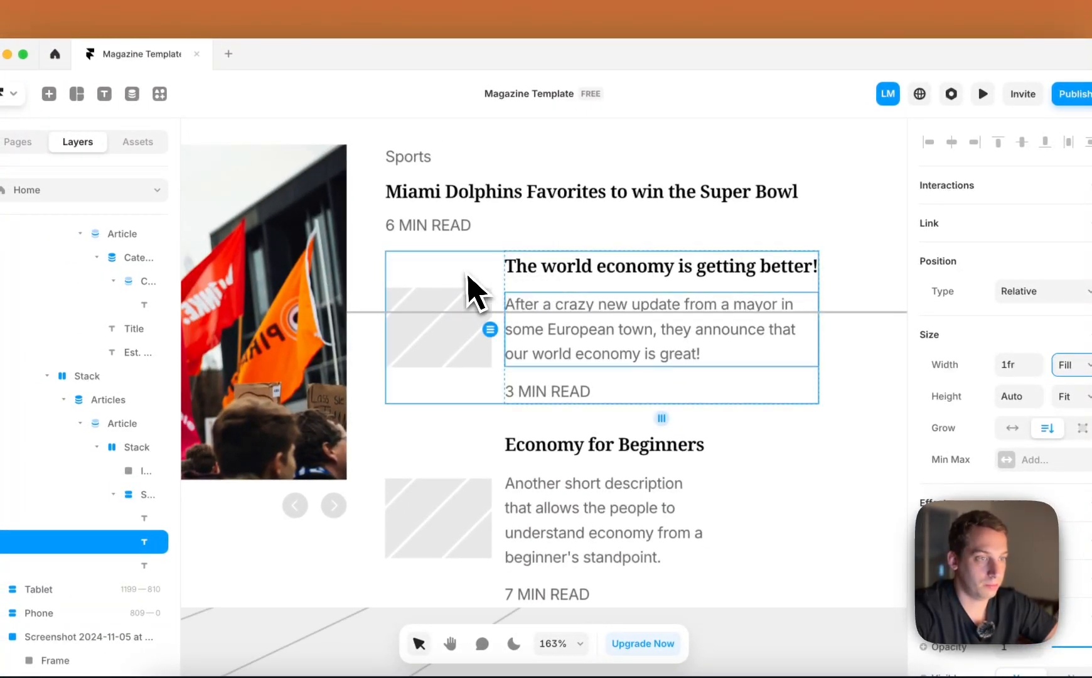
Align the contents of the horizontal image-and-text stack to the top, following the reference screenshot
{"action": "left_click", "coordinate": [472, 279]}
{"action": "scroll", "coordinate": [511, 398], "scroll_direction": "left", "scroll_amount": 10}
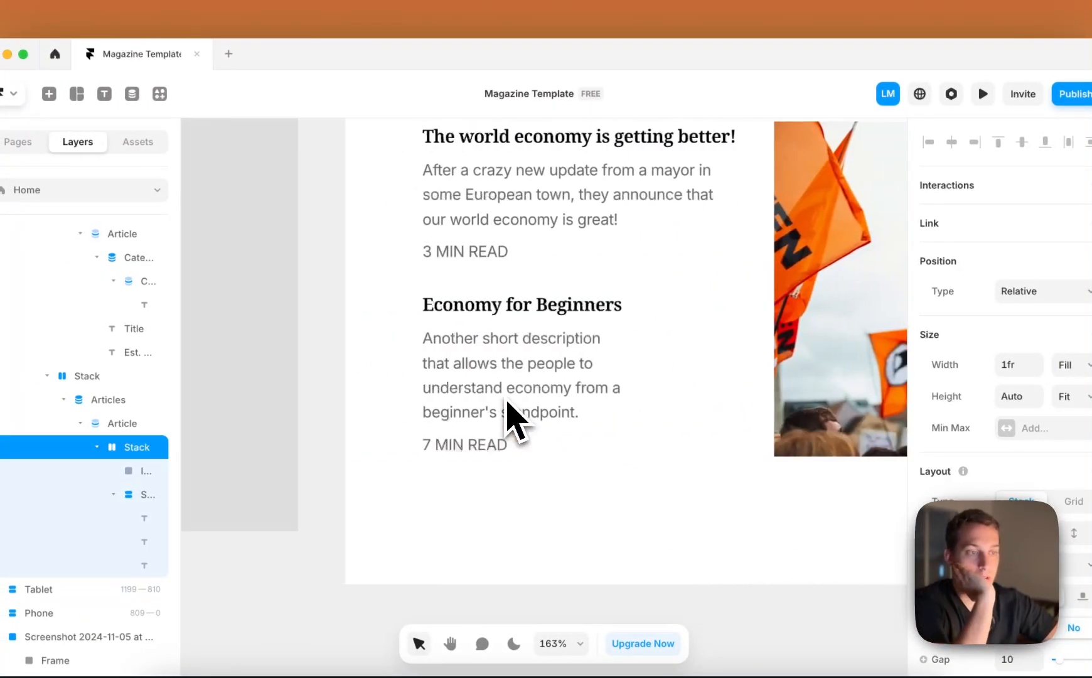
{"action": "scroll", "coordinate": [507, 398], "scroll_direction": "down", "scroll_amount": 6}
{"action": "scroll", "coordinate": [505, 396], "scroll_direction": "left", "scroll_amount": 3}
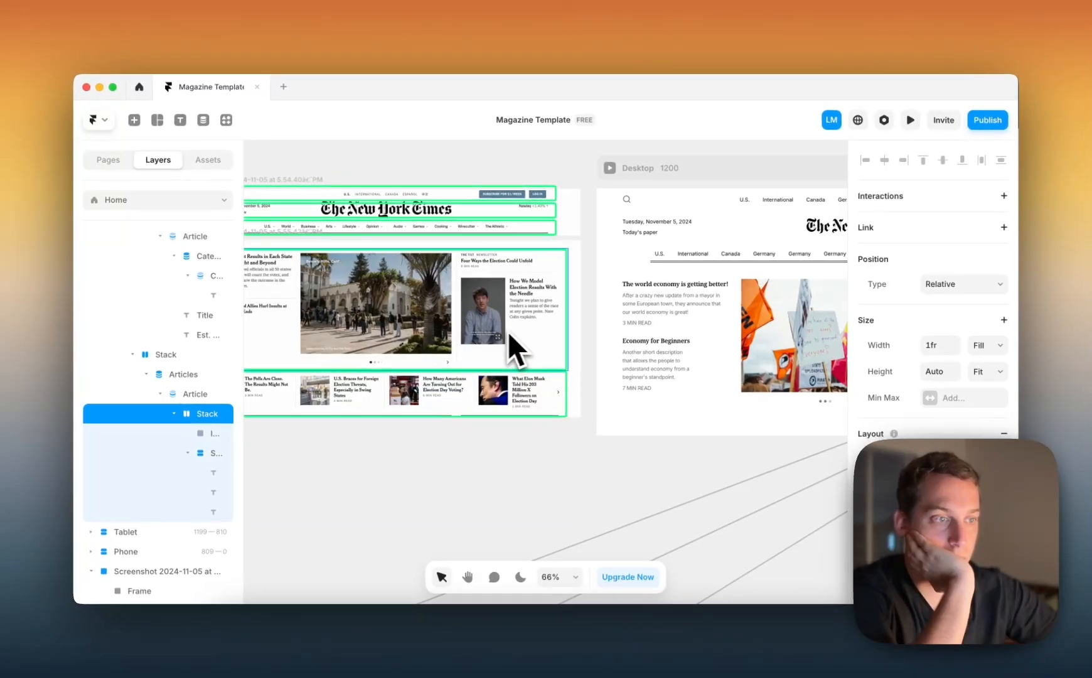
{"action": "scroll", "coordinate": [502, 342], "scroll_direction": "right", "scroll_amount": 8}
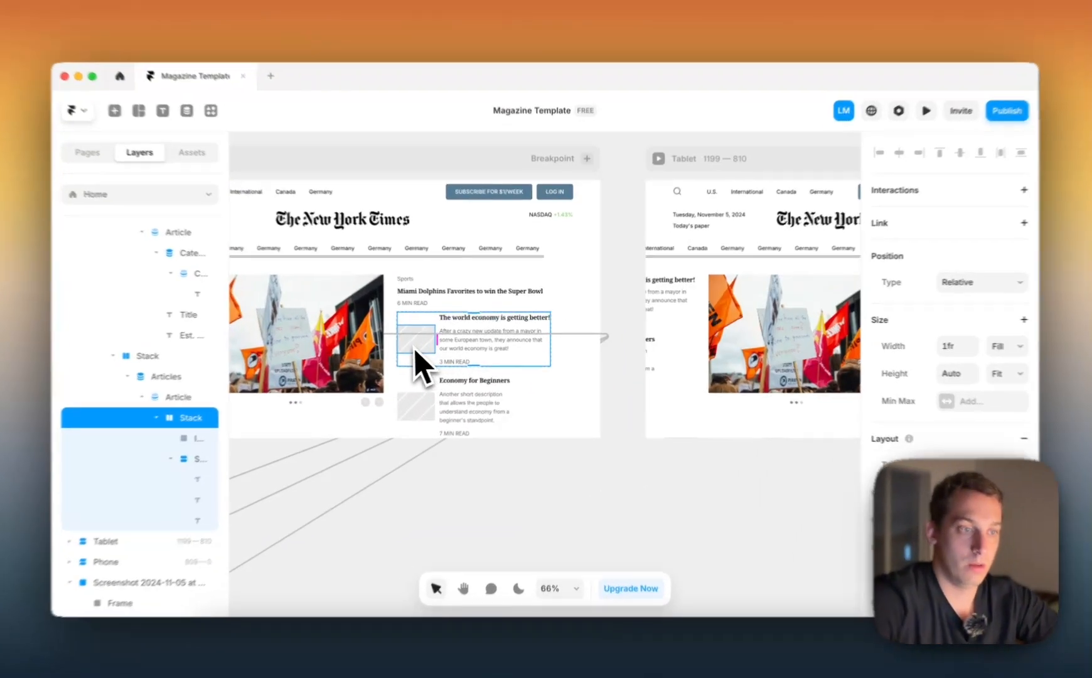
{"action": "left_click", "coordinate": [415, 351]}
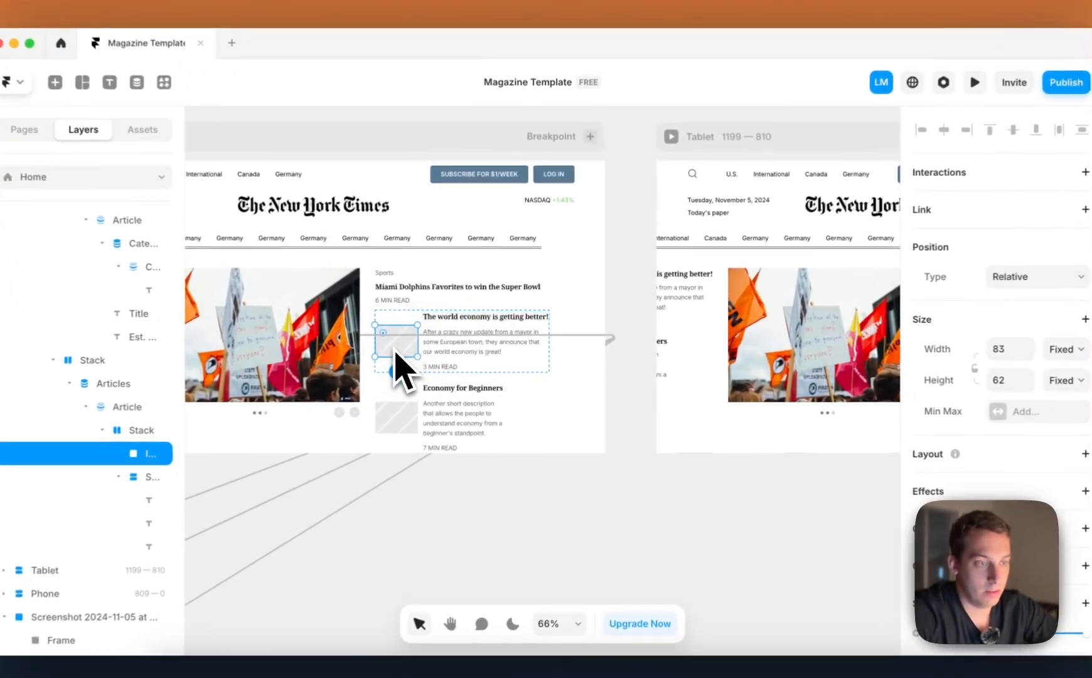
{"action": "scroll", "coordinate": [418, 361], "scroll_direction": "left", "scroll_amount": 5}
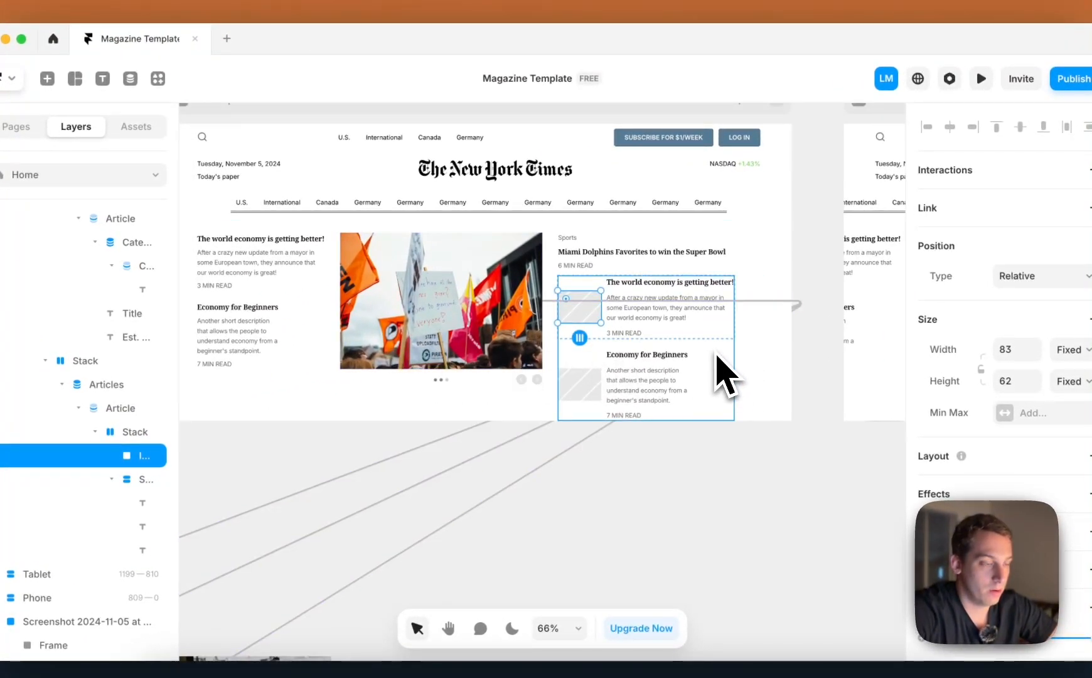
{"action": "left_click", "coordinate": [141, 432]}
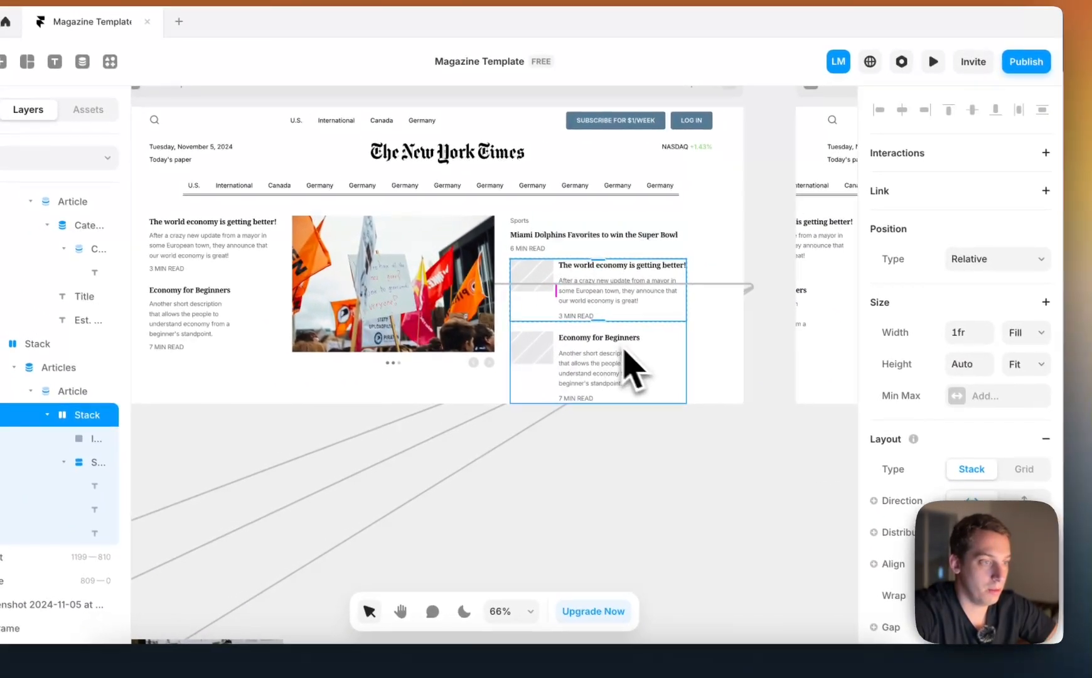
{"action": "scroll", "coordinate": [634, 361], "scroll_direction": "up", "scroll_amount": 2}
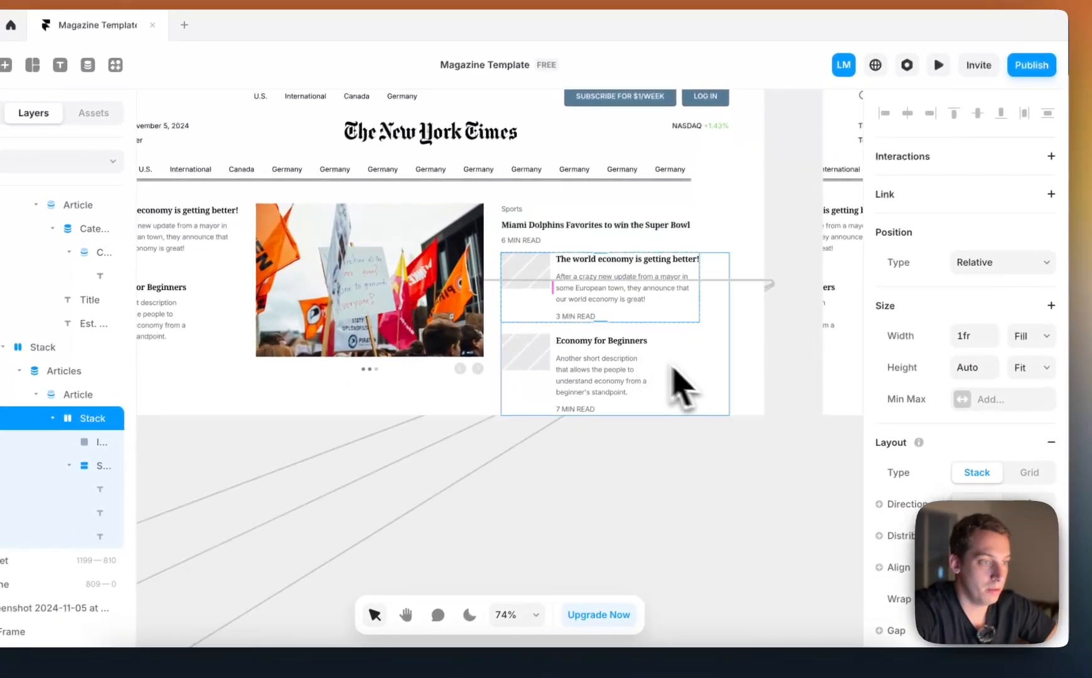
Set the bottom padding of the desktop content section that holds the three columns to 60
{"action": "scroll", "coordinate": [659, 373], "scroll_direction": "left", "scroll_amount": 3}
{"action": "scroll", "coordinate": [653, 386], "scroll_direction": "left", "scroll_amount": 2}
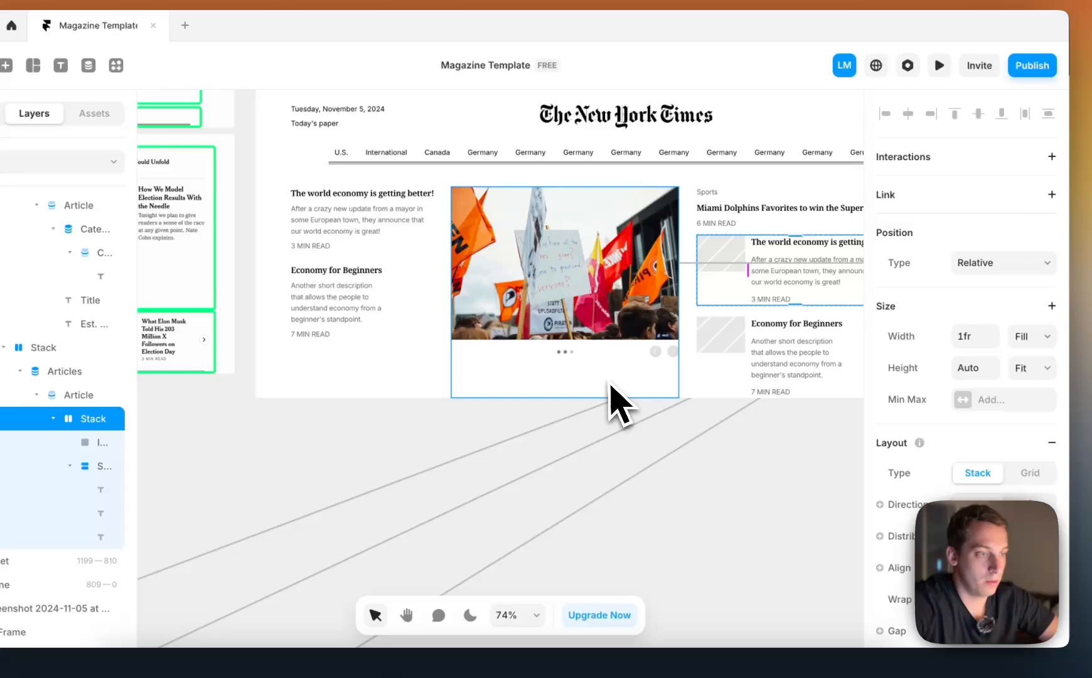
{"action": "left_click", "coordinate": [448, 387]}
{"action": "scroll", "coordinate": [879, 440], "scroll_direction": "down", "scroll_amount": 3}
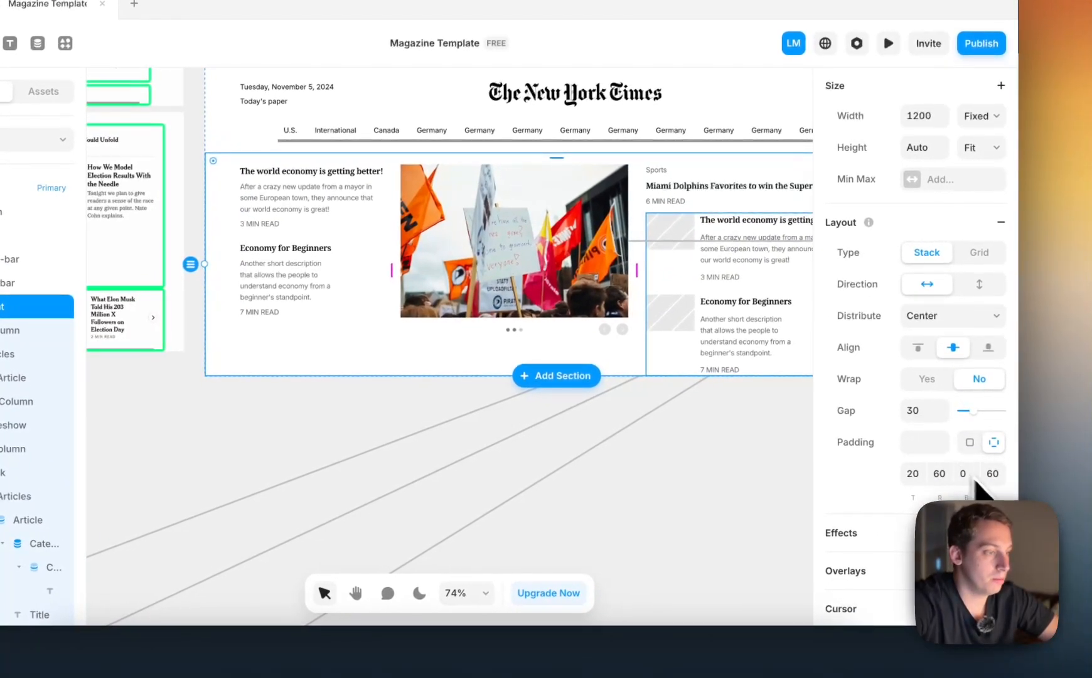
{"action": "left_click", "coordinate": [970, 479]}
{"action": "key", "text": "shift+Up"}
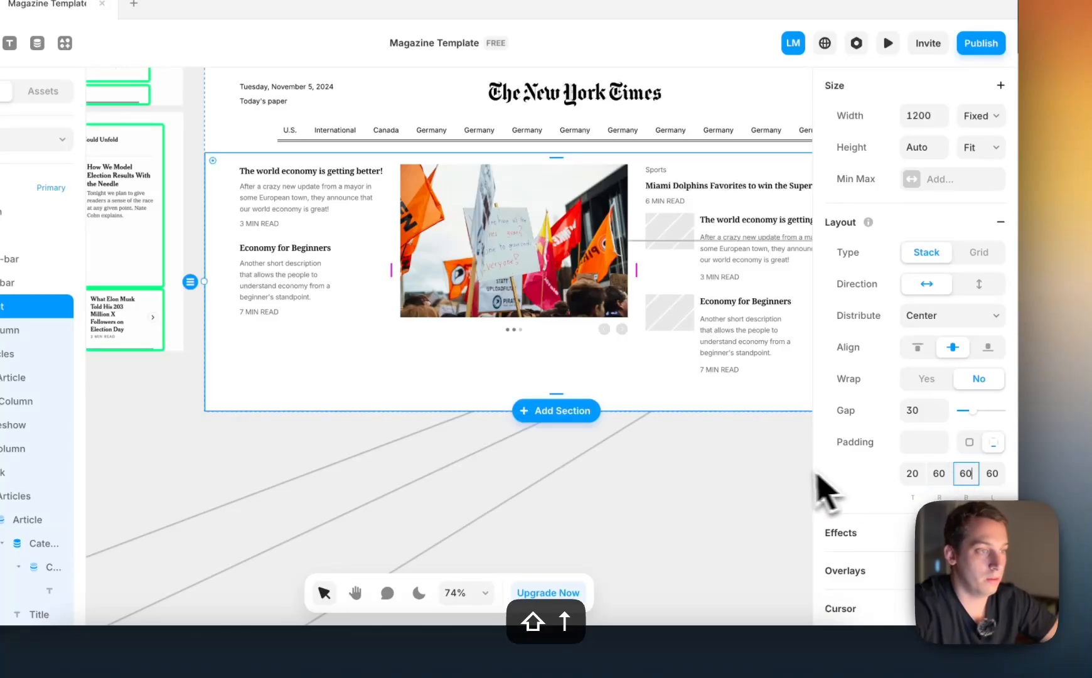
{"action": "left_click", "coordinate": [755, 471]}
Set the corner radius of the image placeholder in Right-Column's article item to 2
{"action": "scroll", "coordinate": [755, 471], "scroll_direction": "right", "scroll_amount": 4}
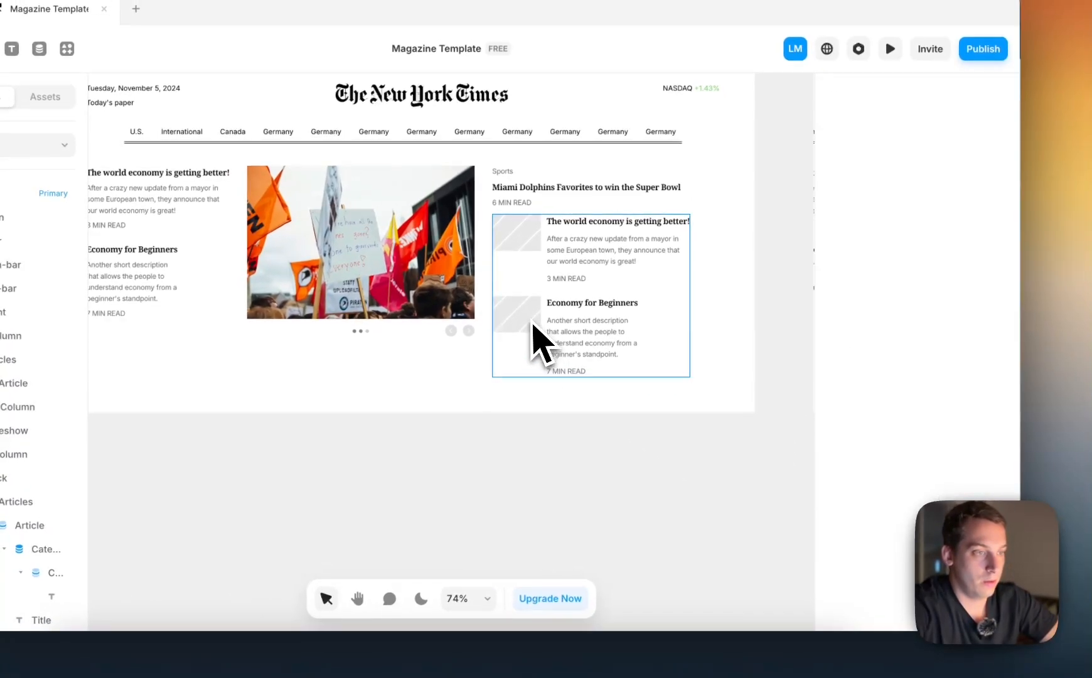
{"action": "double_click", "coordinate": [522, 241]}
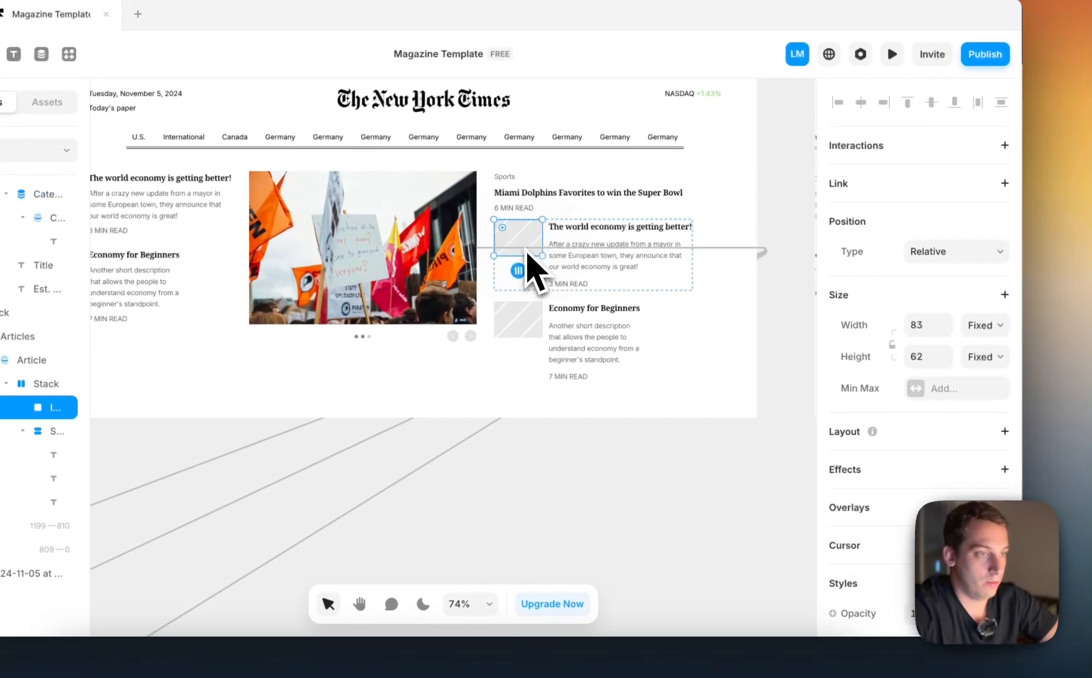
{"action": "scroll", "coordinate": [927, 377], "scroll_direction": "down", "scroll_amount": 4}
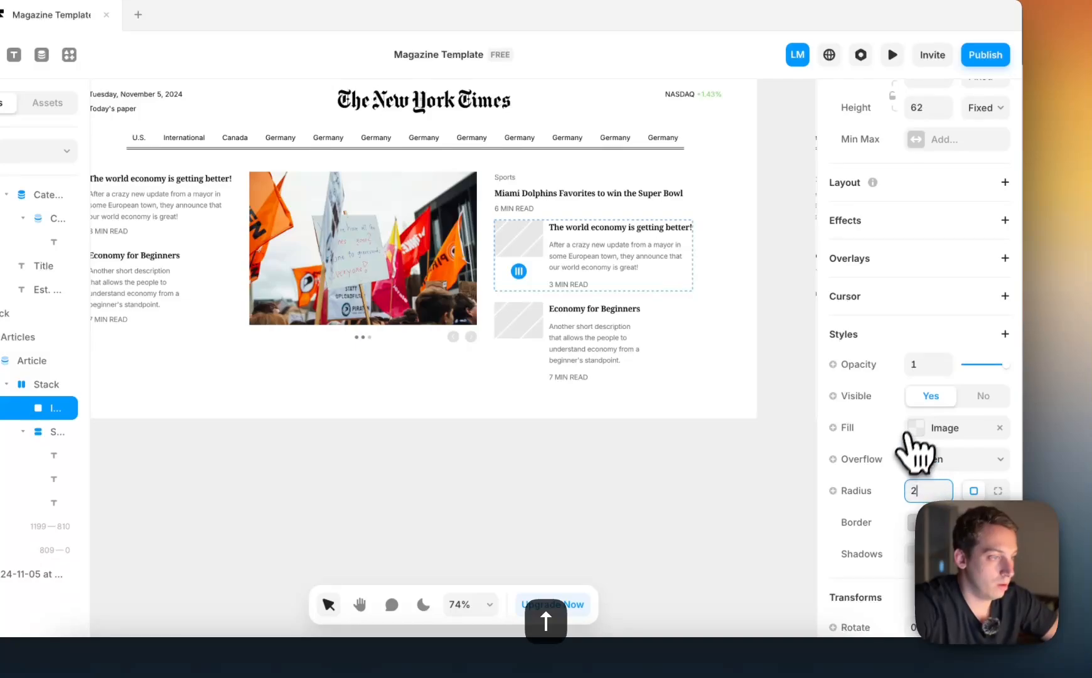
Bind the image placeholder's fill to the Image field of the Articles collection
{"action": "left_click", "coordinate": [923, 424]}
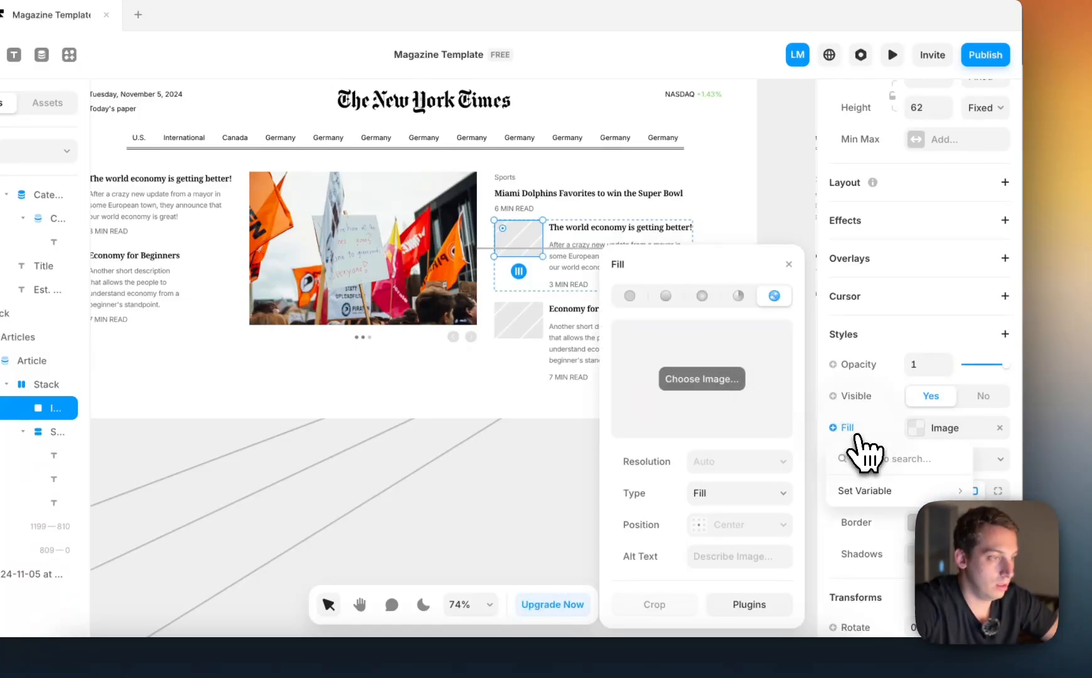
{"action": "mouse_move", "coordinate": [865, 495]}
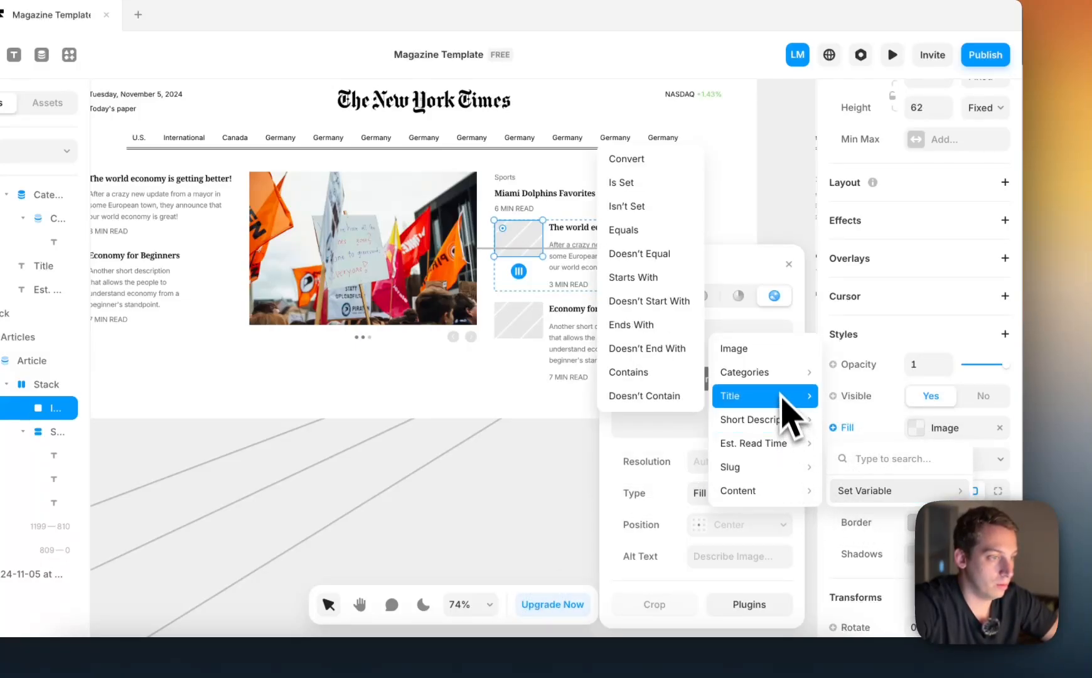
{"action": "left_click", "coordinate": [778, 350]}
{"action": "left_click", "coordinate": [666, 463]}
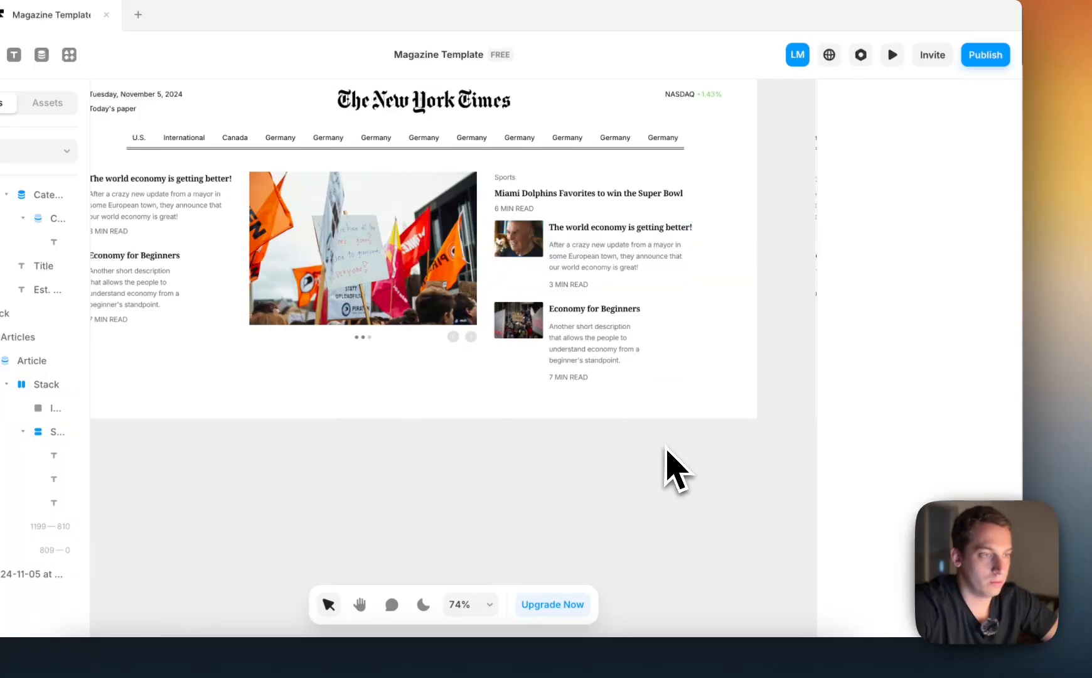
Compare the desktop page's three-column layout with the New York Times reference screenshot
{"action": "scroll", "coordinate": [667, 464], "scroll_direction": "down", "scroll_amount": 3}
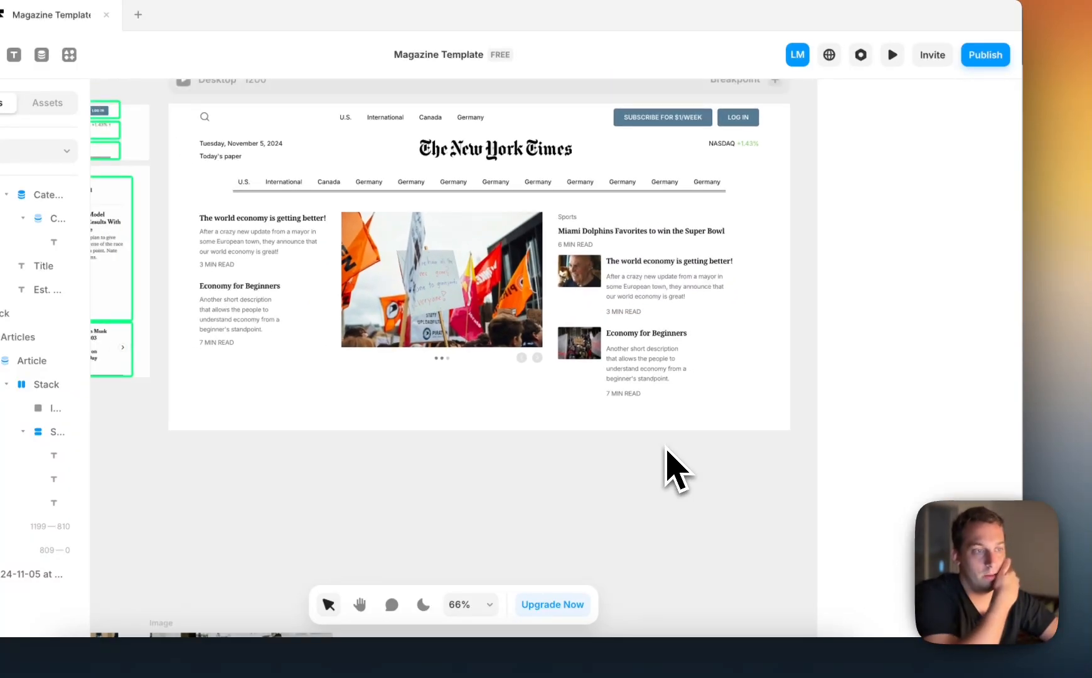
{"action": "scroll", "coordinate": [665, 446], "scroll_direction": "left", "scroll_amount": 3}
{"action": "scroll", "coordinate": [666, 446], "scroll_direction": "down", "scroll_amount": 3}
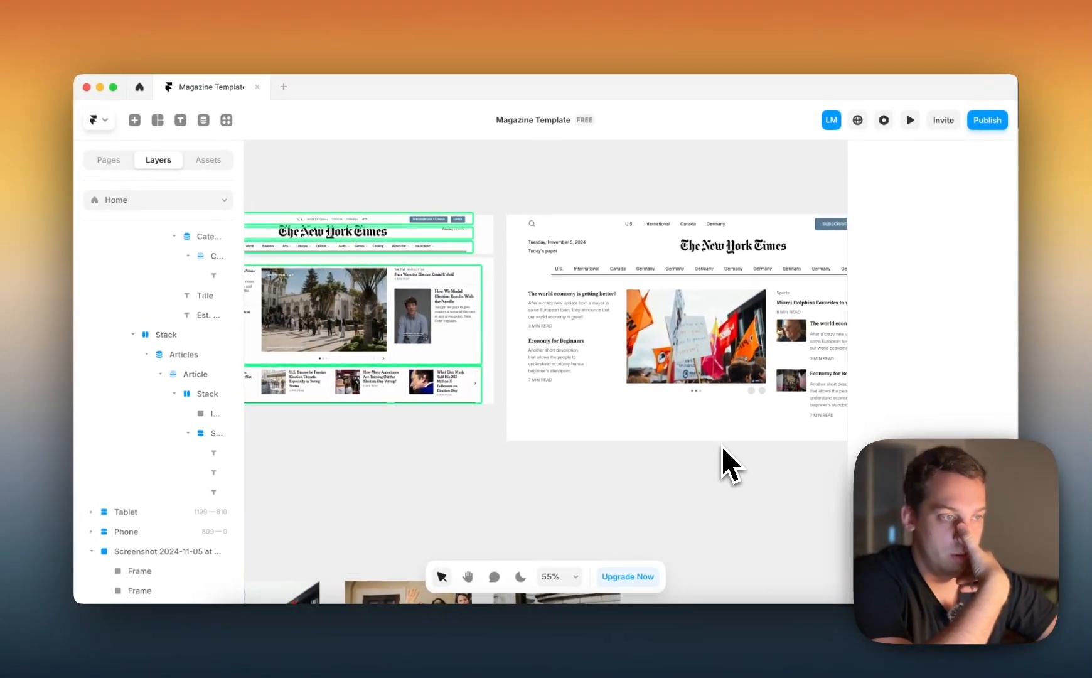
{"action": "scroll", "coordinate": [722, 447], "scroll_direction": "right", "scroll_amount": 3}
{"action": "scroll", "coordinate": [723, 447], "scroll_direction": "left", "scroll_amount": 5}
{"action": "scroll", "coordinate": [723, 446], "scroll_direction": "right", "scroll_amount": 6}
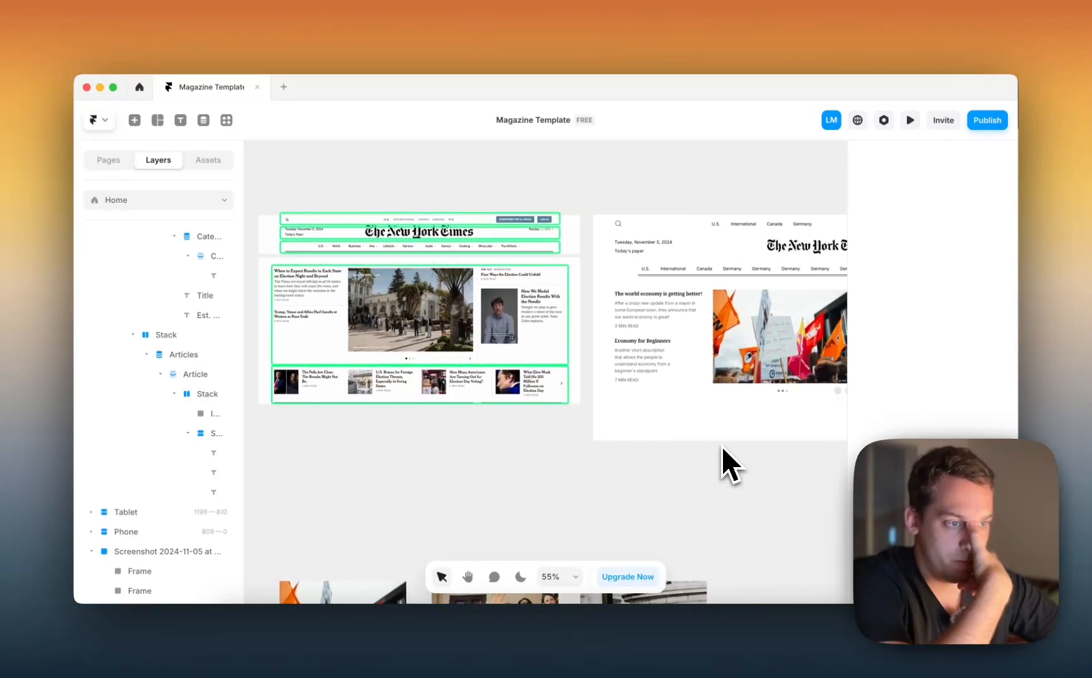
{"action": "scroll", "coordinate": [677, 423], "scroll_direction": "left", "scroll_amount": 1}
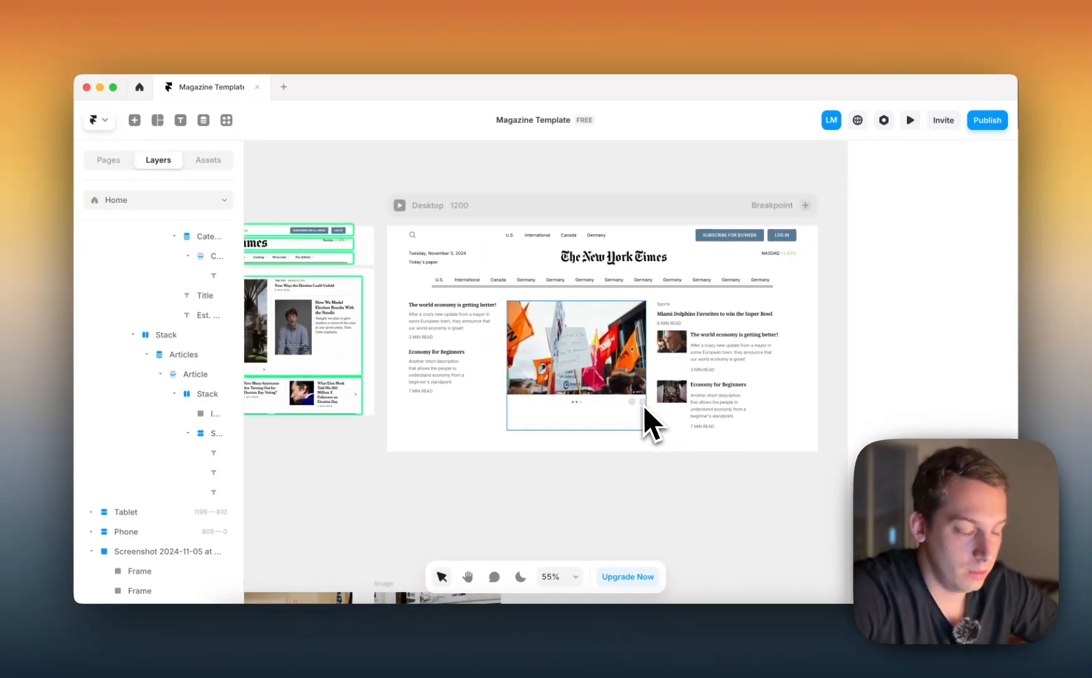
{"action": "scroll", "coordinate": [644, 405], "scroll_direction": "up", "scroll_amount": 5}
{"action": "scroll", "coordinate": [643, 404], "scroll_direction": "down", "scroll_amount": 4}
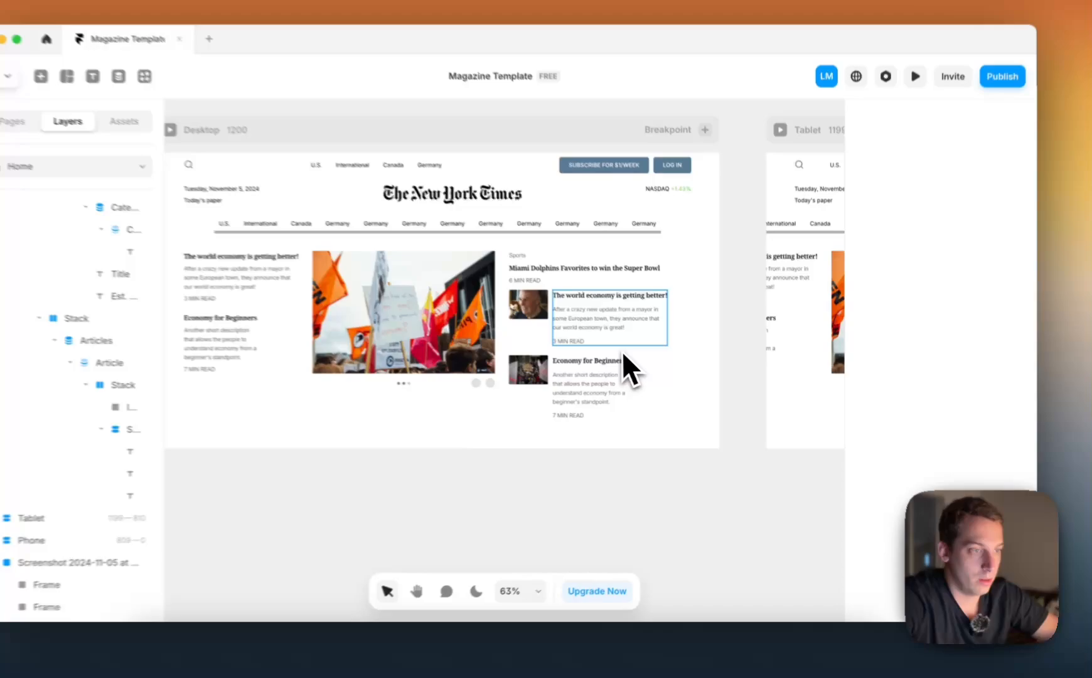
Set the gap between articles in Right-Column's image-and-text Articles list to 30
{"action": "left_click", "coordinate": [621, 350]}
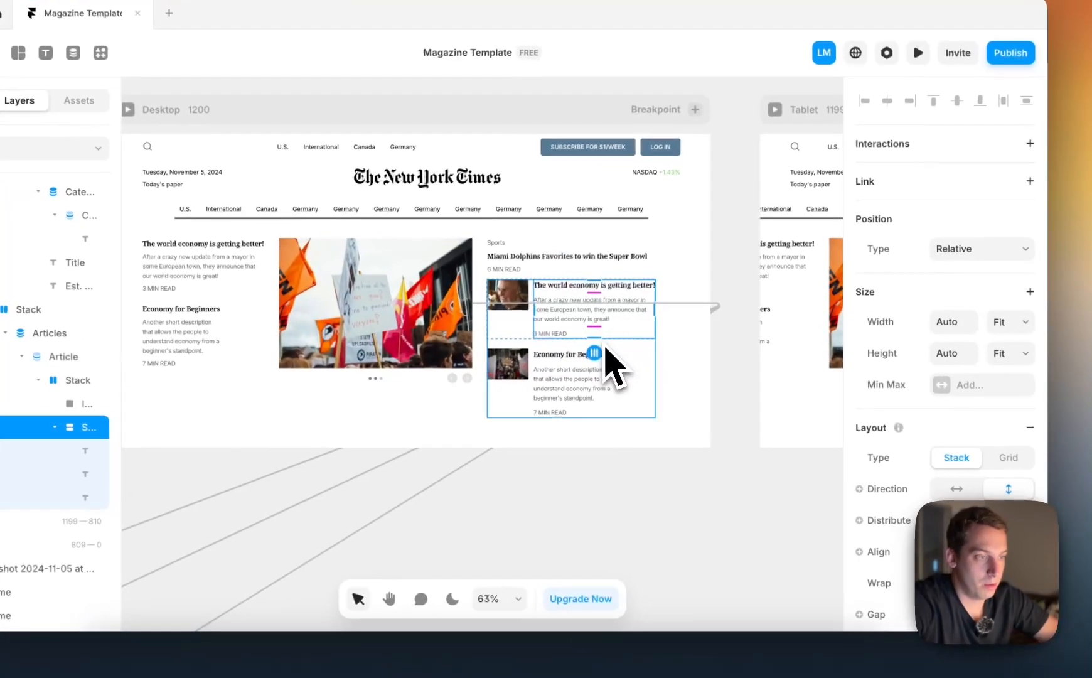
{"action": "left_click", "coordinate": [651, 351]}
{"action": "scroll", "coordinate": [472, 359], "scroll_direction": "left", "scroll_amount": 2}
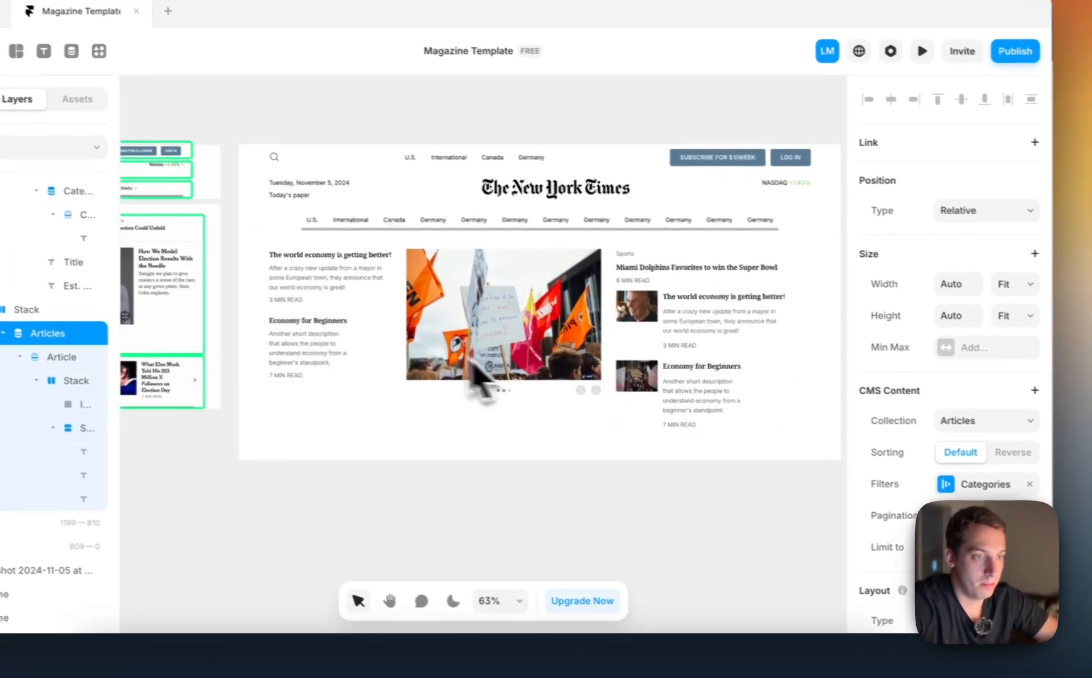
{"action": "scroll", "coordinate": [950, 477], "scroll_direction": "down", "scroll_amount": 3}
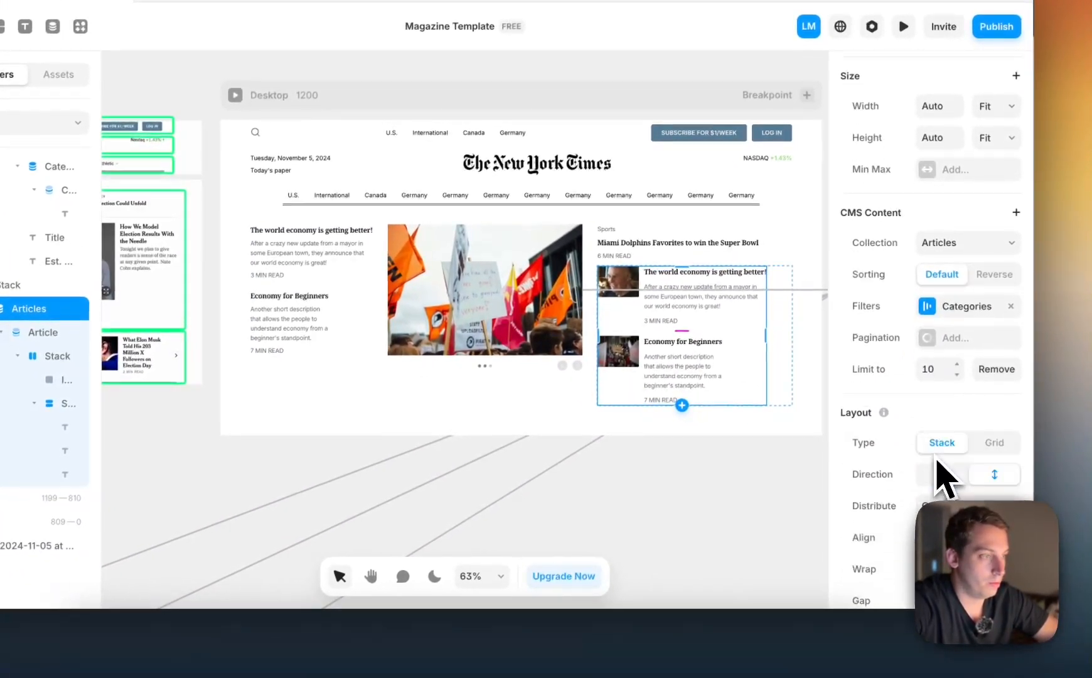
{"action": "scroll", "coordinate": [943, 477], "scroll_direction": "down", "scroll_amount": 2}
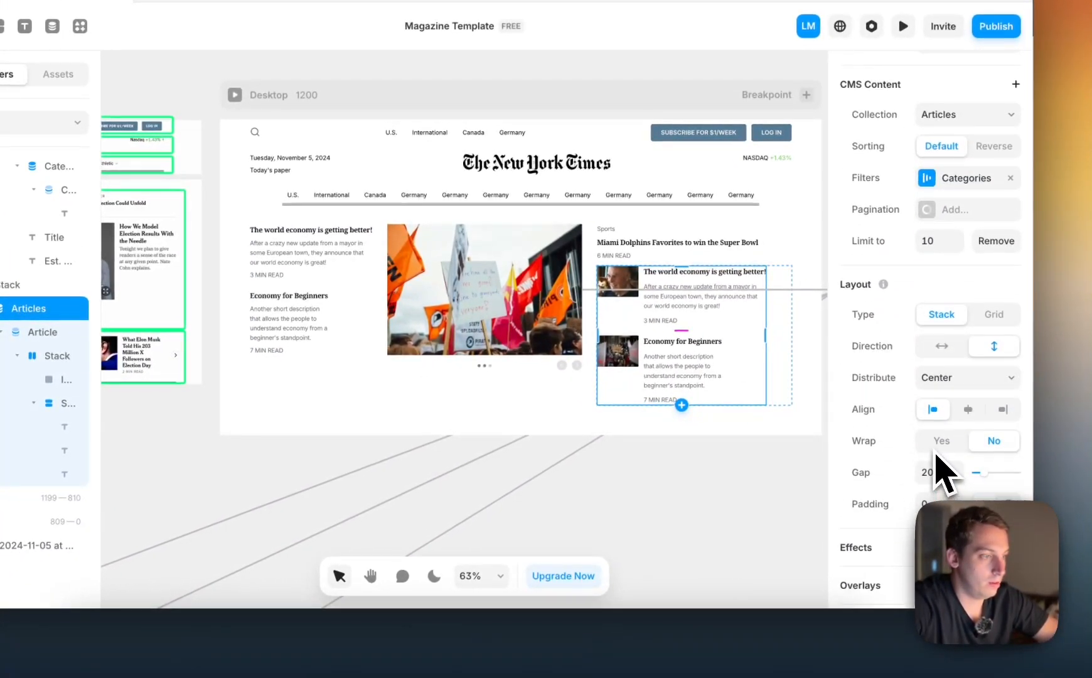
{"action": "key", "text": "shift+Up"}
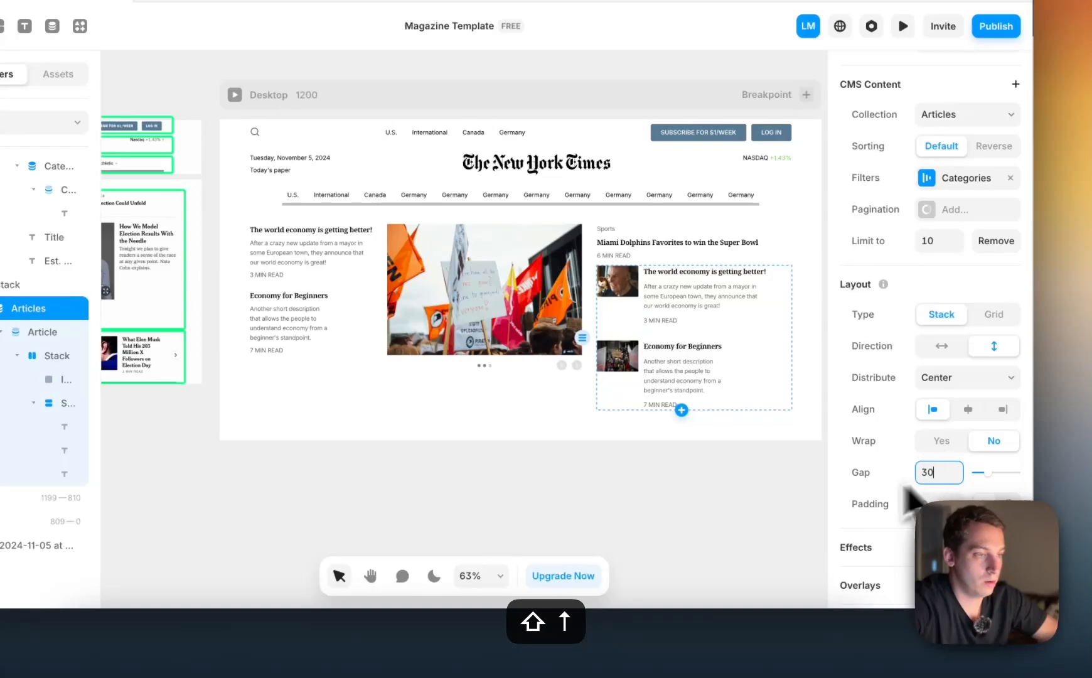
{"action": "left_click", "coordinate": [734, 494]}
Set the gap between articles in Left-Column's Articles list to 30
{"action": "left_click", "coordinate": [338, 293]}
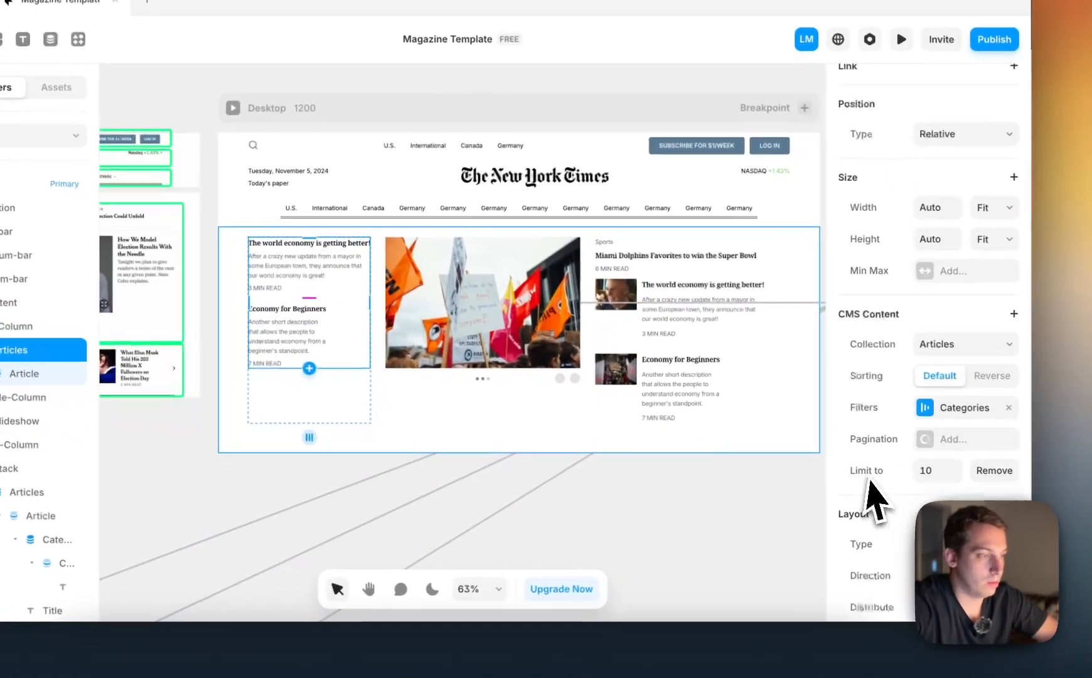
{"action": "scroll", "coordinate": [873, 496], "scroll_direction": "down", "scroll_amount": 4}
{"action": "left_click", "coordinate": [911, 474]}
{"action": "key", "text": "shift+Up"}
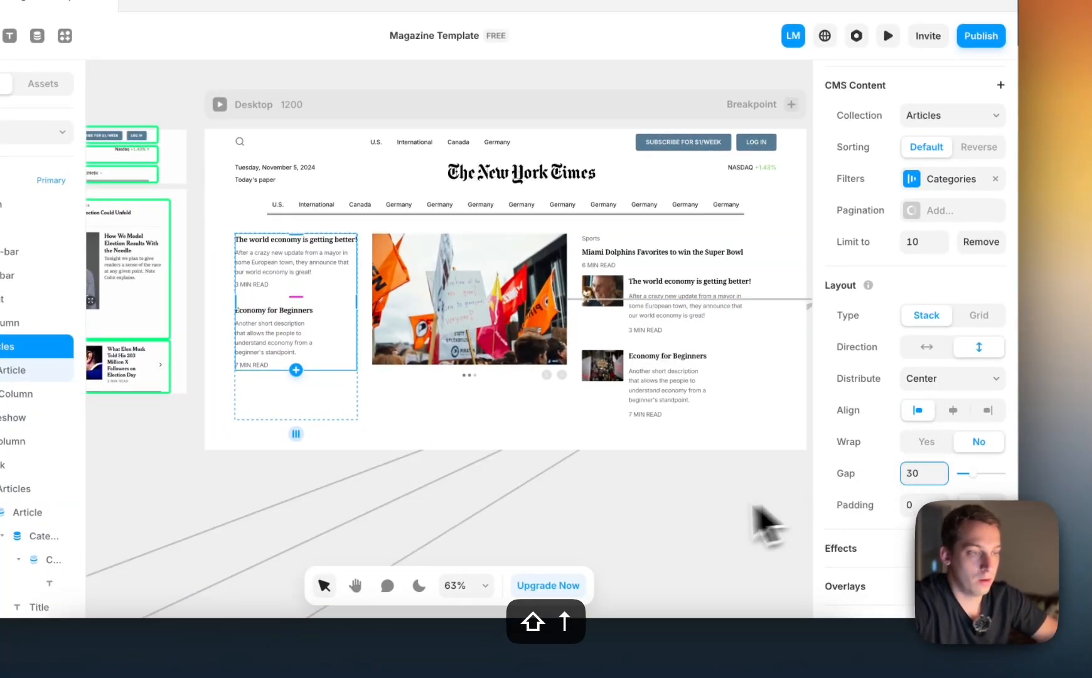
{"action": "left_click", "coordinate": [684, 512]}
Increase the Slideshow's height in Middle-Column to 335, keeping its width at fill
{"action": "scroll", "coordinate": [657, 513], "scroll_direction": "down", "scroll_amount": 1}
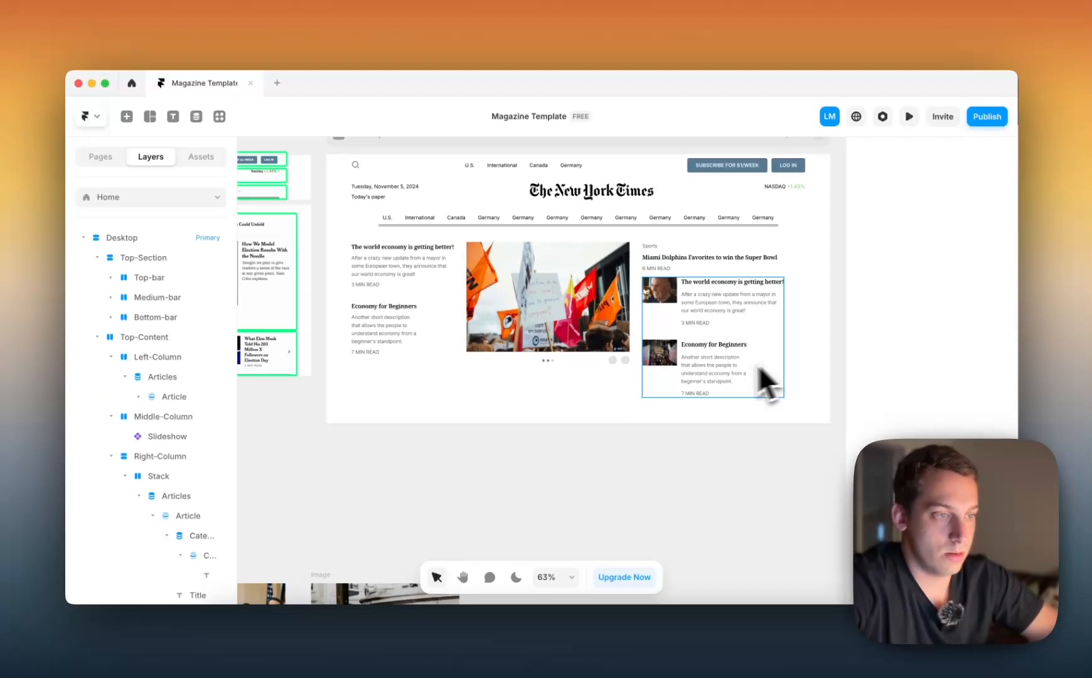
{"action": "scroll", "coordinate": [474, 405], "scroll_direction": "left", "scroll_amount": 5}
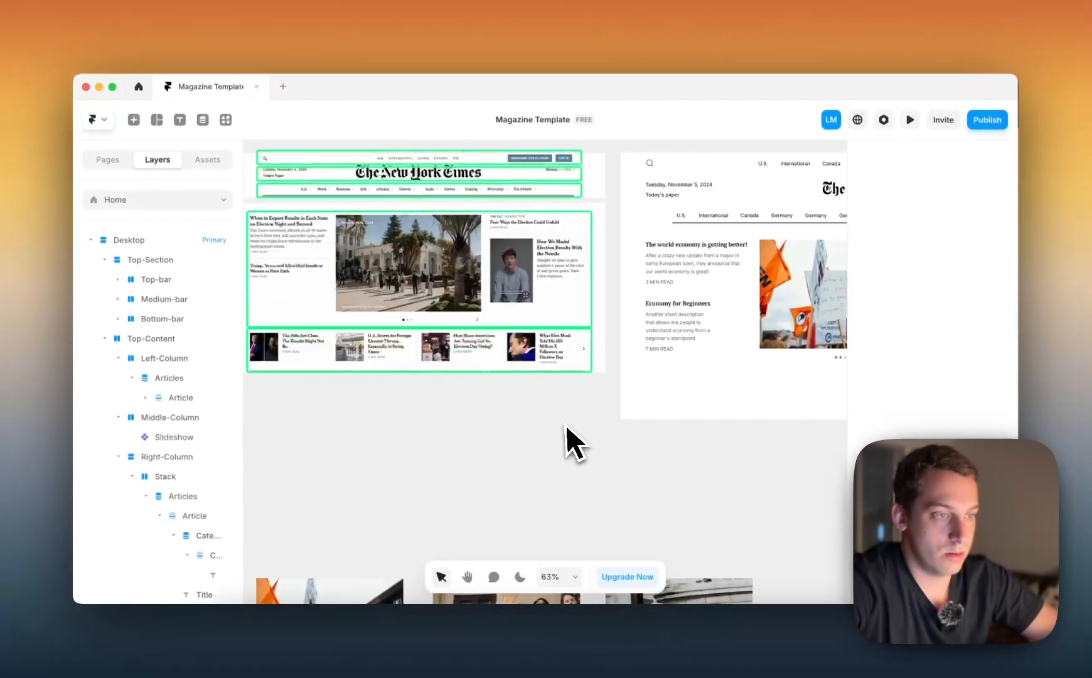
{"action": "scroll", "coordinate": [565, 439], "scroll_direction": "right", "scroll_amount": 5}
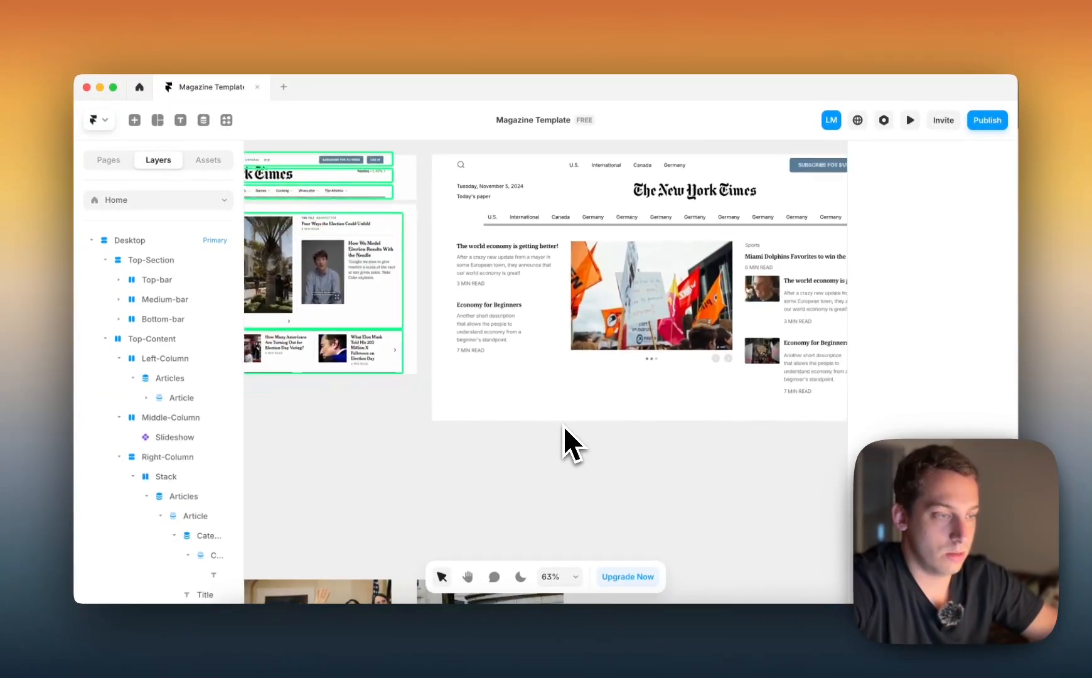
{"action": "scroll", "coordinate": [563, 434], "scroll_direction": "right", "scroll_amount": 3}
{"action": "left_click", "coordinate": [555, 383]}
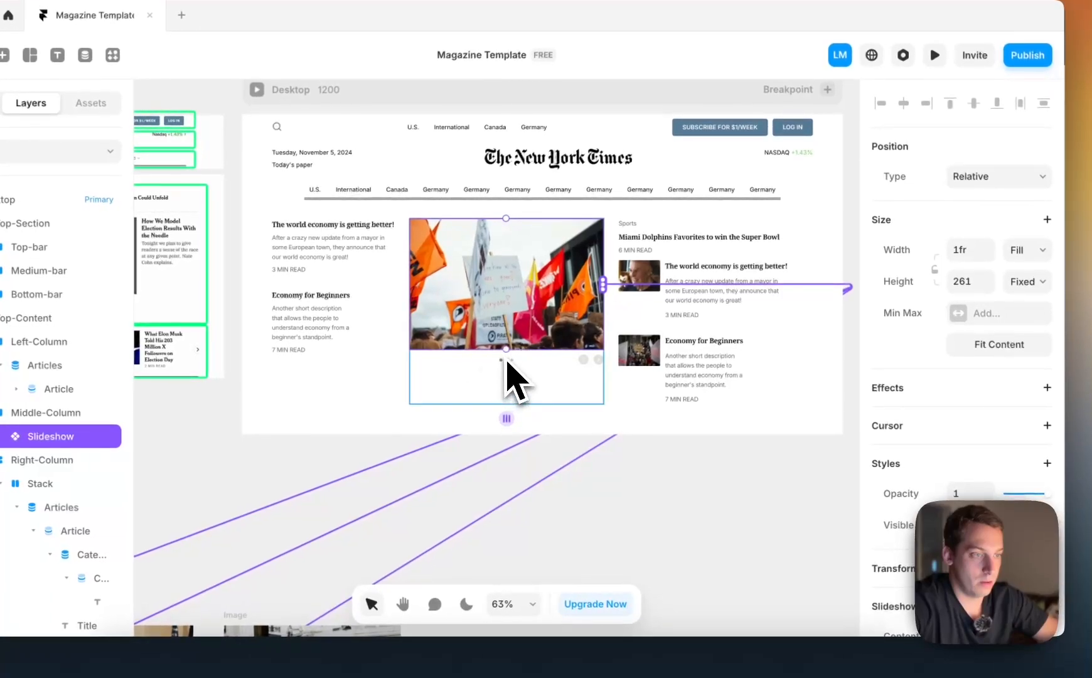
{"action": "left_click_drag", "start_coordinate": [507, 349], "coordinate": [506, 386]}
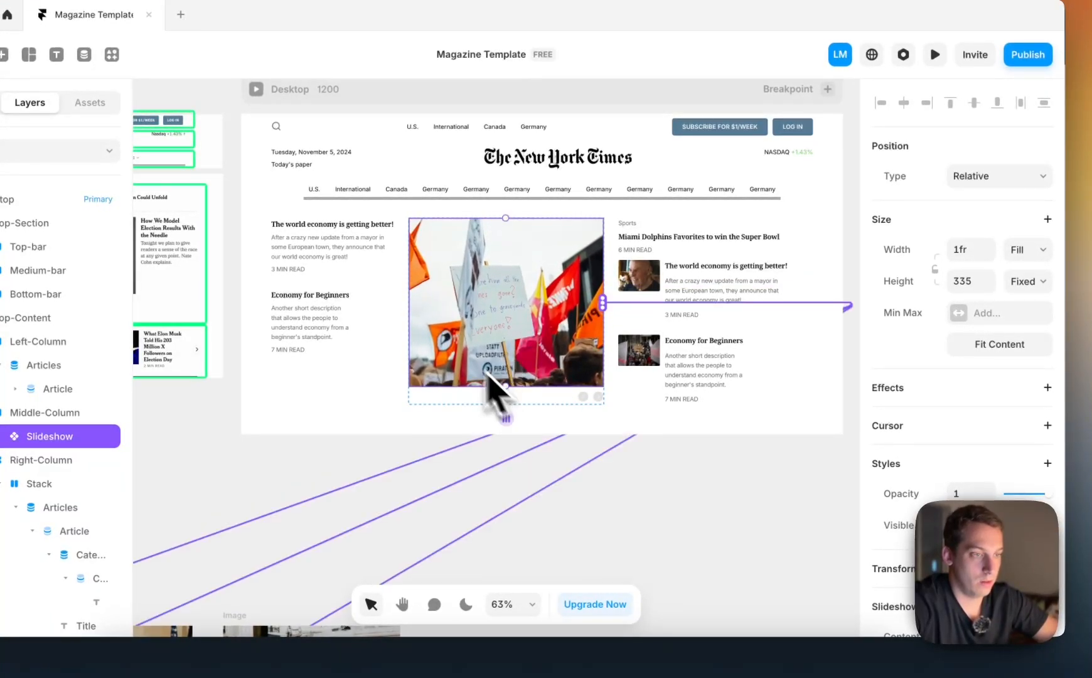
{"action": "left_click", "coordinate": [618, 447]}
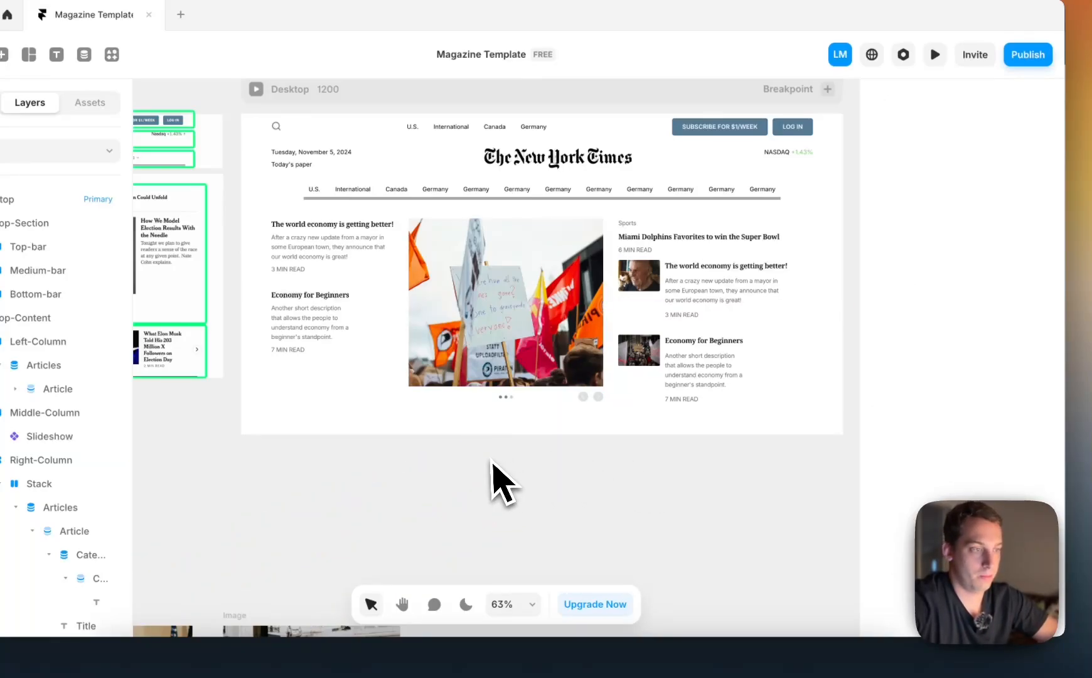
Try smaller and larger gaps between the image-and-text articles in Right-Column
{"action": "left_click", "coordinate": [724, 350]}
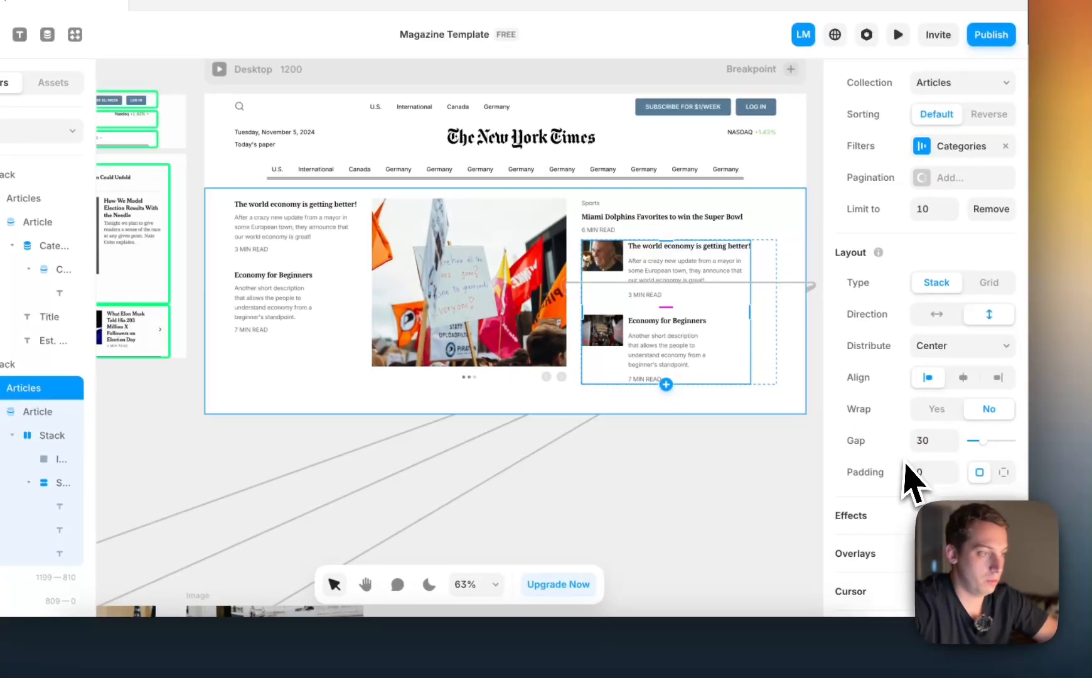
{"action": "left_click", "coordinate": [932, 440]}
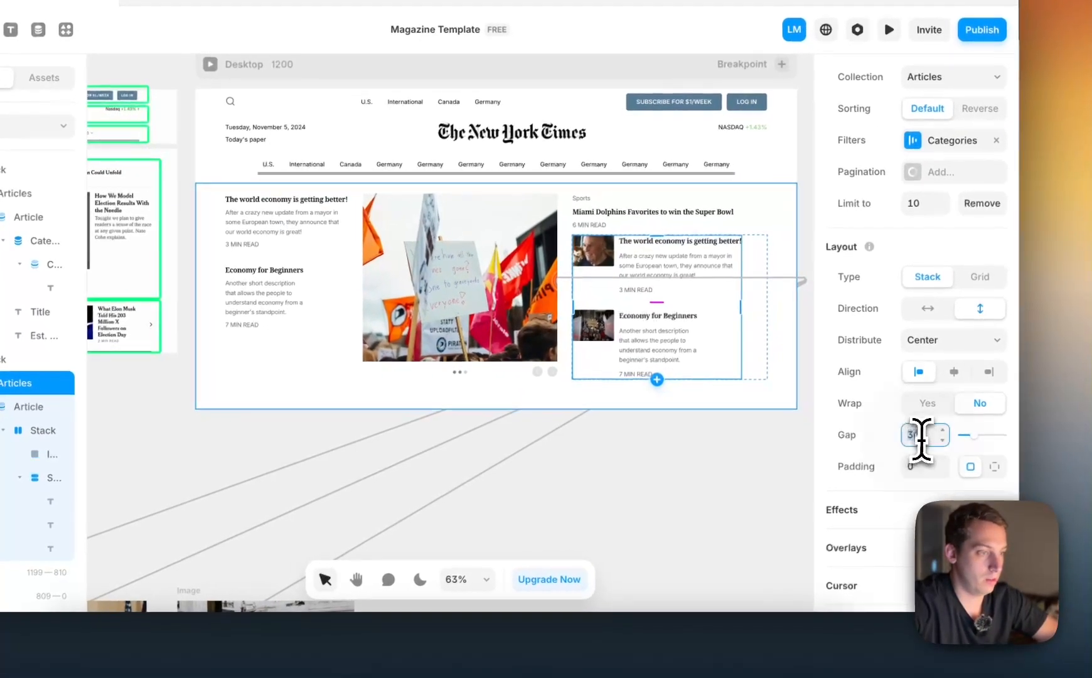
{"action": "key", "text": "shift+Down"}
{"action": "key", "text": "shift+Down"}
{"action": "key", "text": "shift+Up"}
{"action": "key", "text": "shift+Up"}
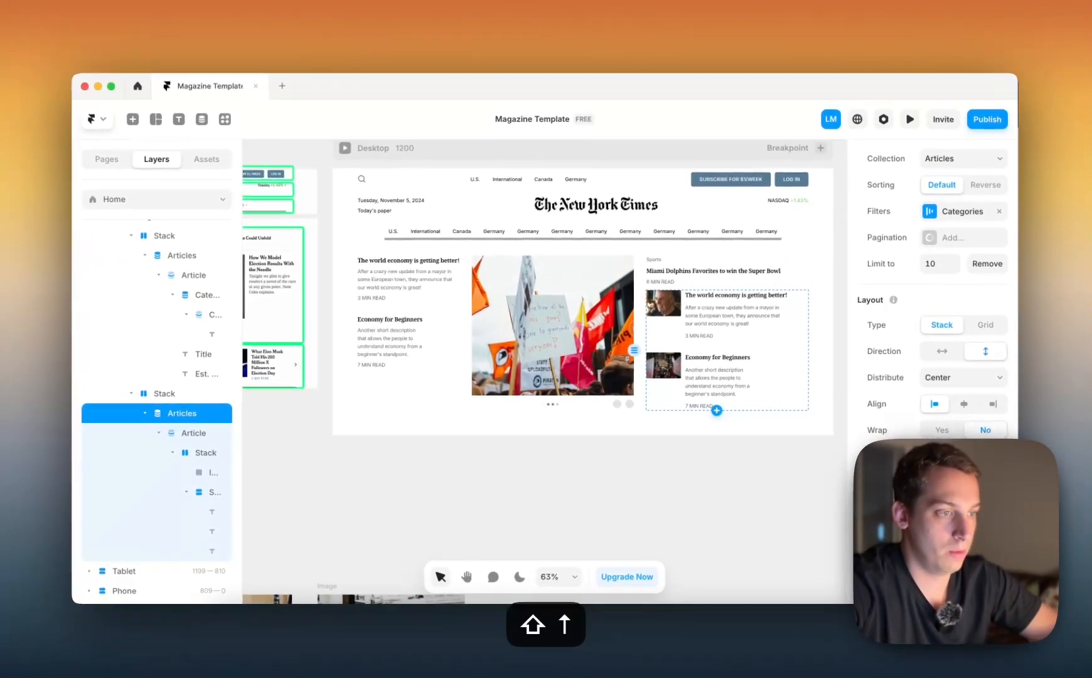
{"action": "key", "text": "shift+Up"}
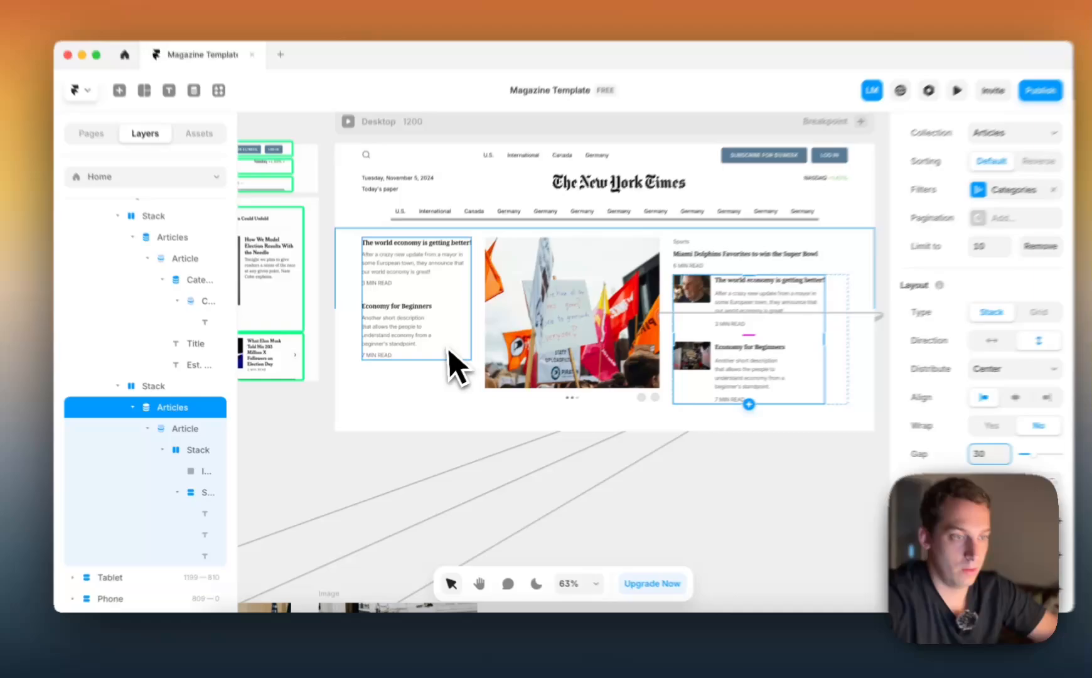
Check the spacing of Left-Column's Articles list and compare the desktop page with the lower article row in the reference screenshot
{"action": "left_click", "coordinate": [440, 357]}
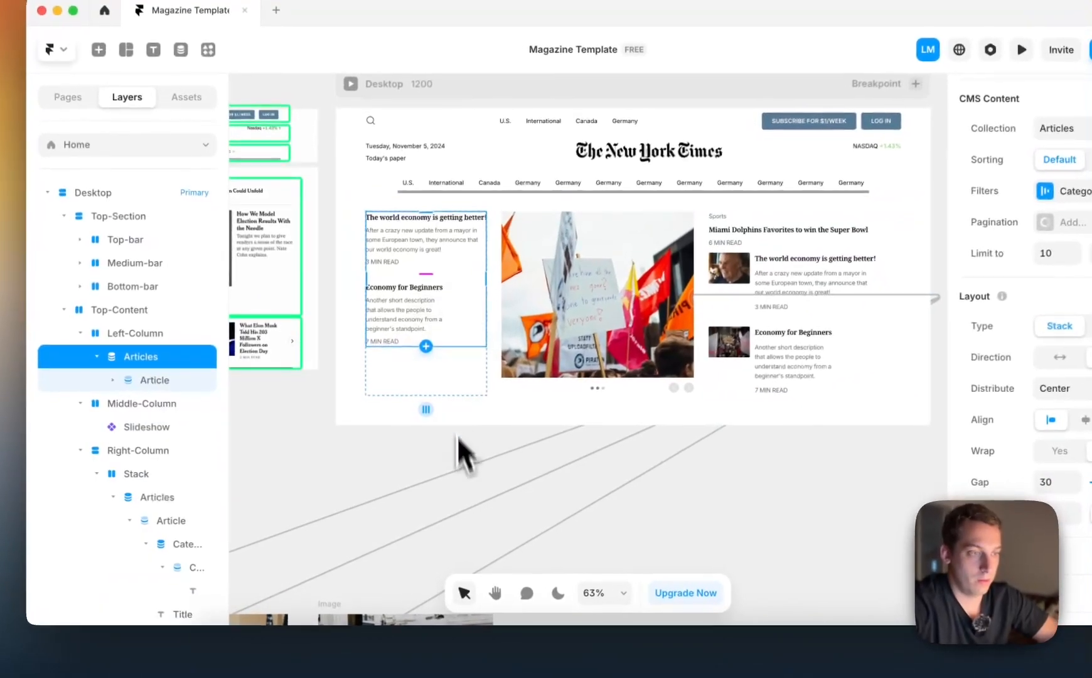
{"action": "left_click", "coordinate": [436, 471]}
{"action": "scroll", "coordinate": [436, 479], "scroll_direction": "down", "scroll_amount": 4}
{"action": "scroll", "coordinate": [460, 478], "scroll_direction": "right", "scroll_amount": 3}
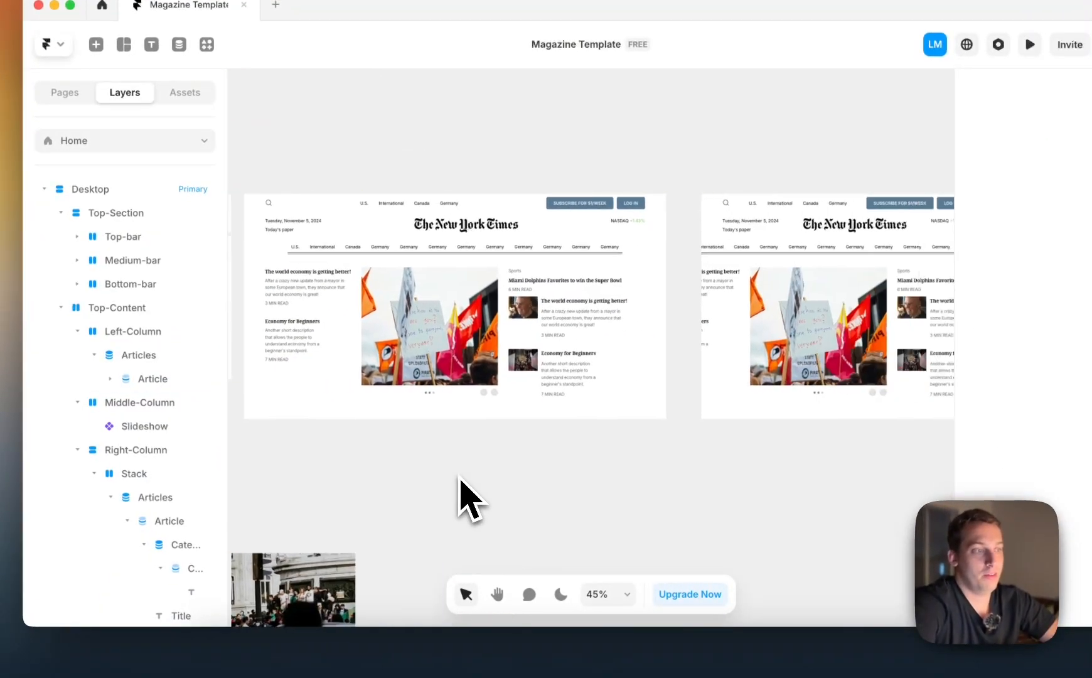
{"action": "scroll", "coordinate": [460, 478], "scroll_direction": "left", "scroll_amount": 3}
{"action": "scroll", "coordinate": [459, 478], "scroll_direction": "down", "scroll_amount": 1}
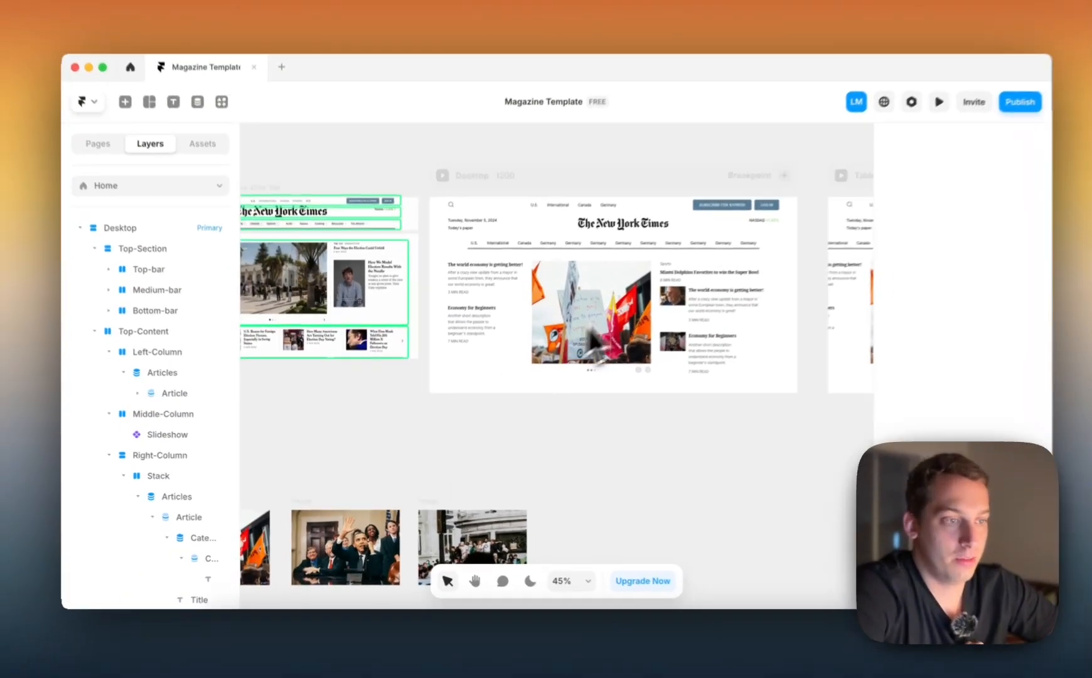
{"action": "scroll", "coordinate": [593, 345], "scroll_direction": "left", "scroll_amount": 5}
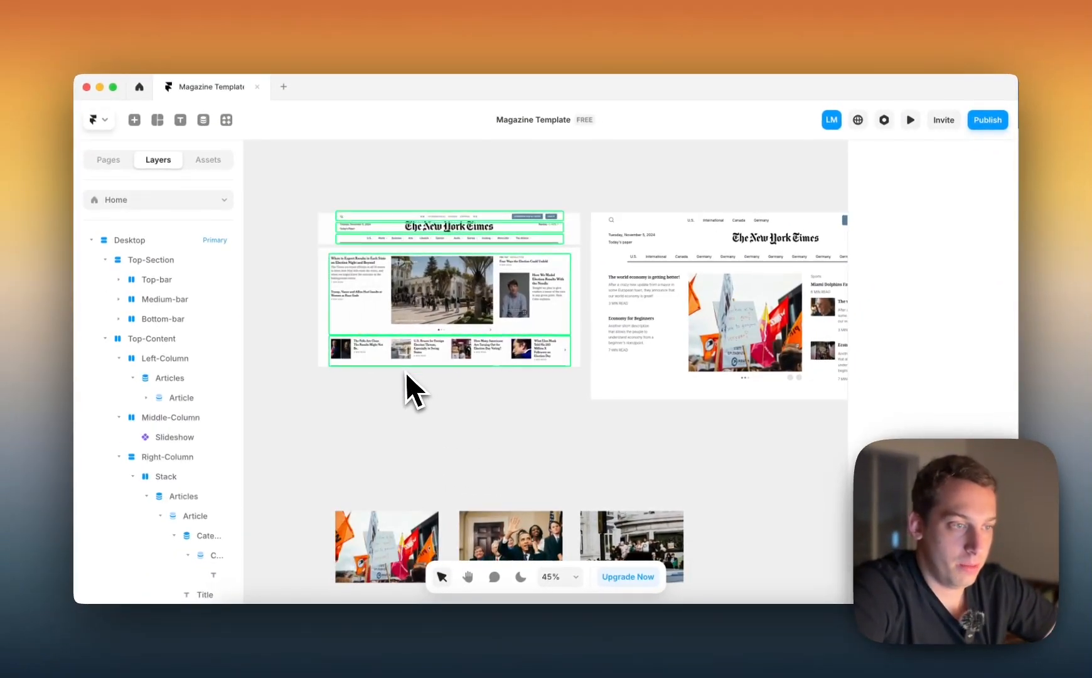
{"action": "scroll", "coordinate": [426, 369], "scroll_direction": "right", "scroll_amount": 1}
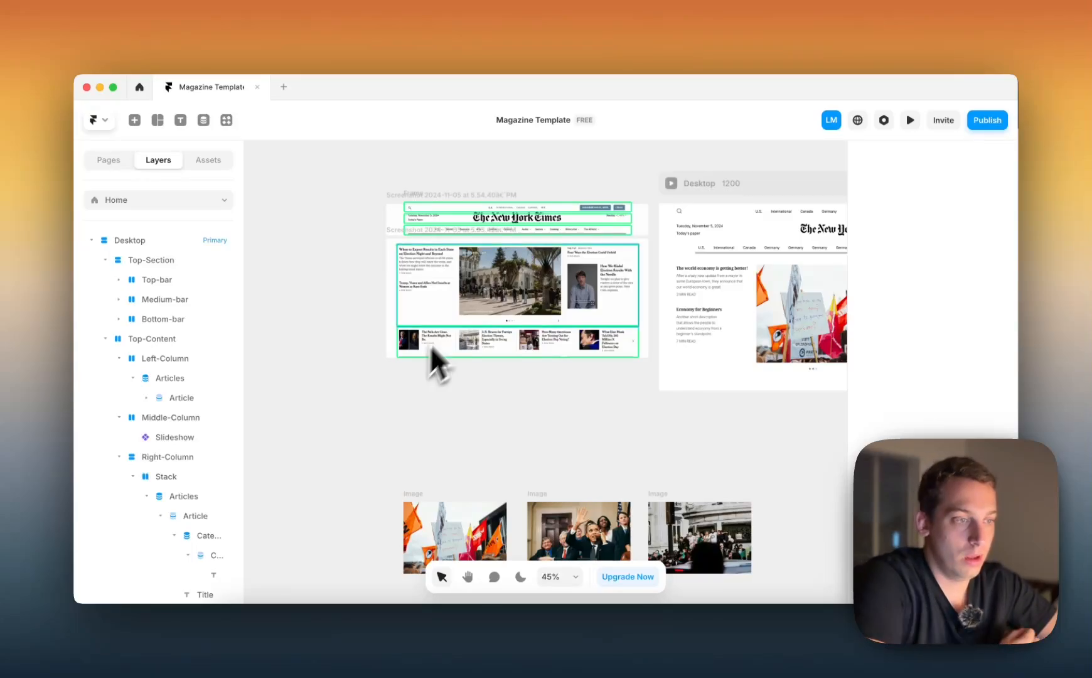
{"action": "scroll", "coordinate": [479, 305], "scroll_direction": "right", "scroll_amount": 5}
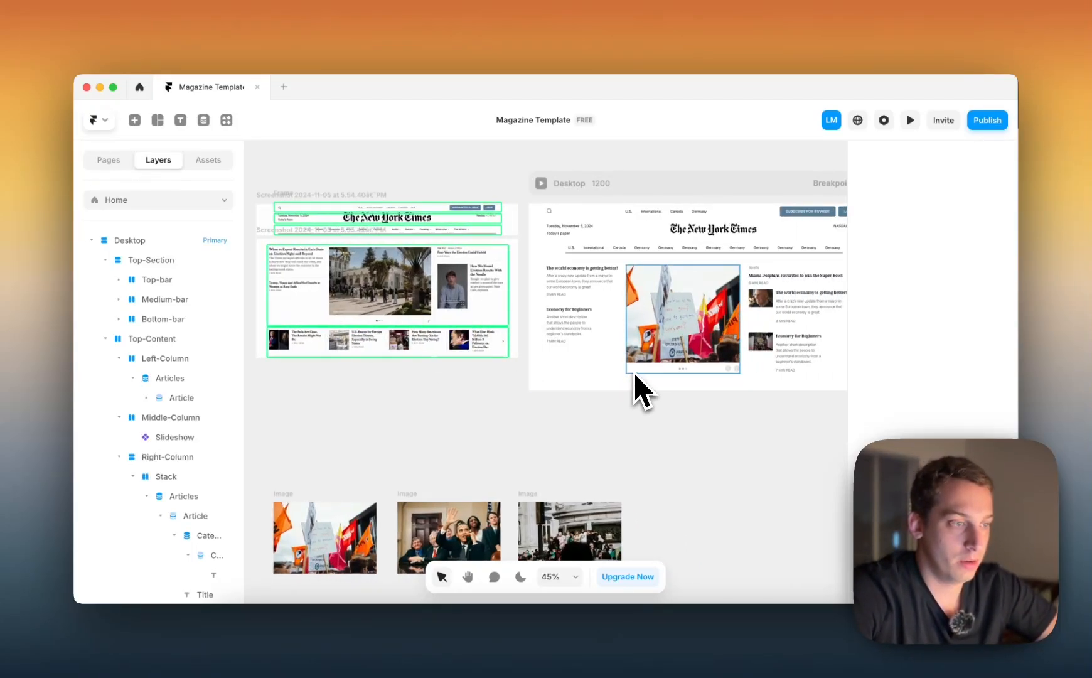
Draw a 1200 × 128 frame beneath the desktop page and place it inside the page below Top-Content
{"action": "left_click", "coordinate": [633, 373]}
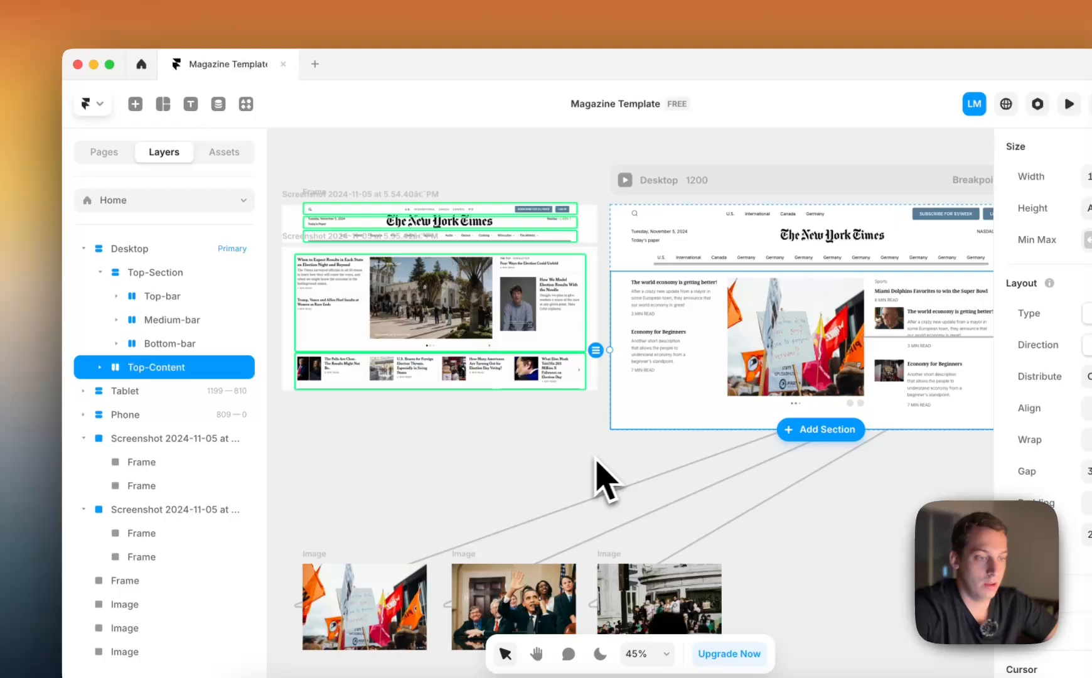
{"action": "left_click", "coordinate": [587, 420]}
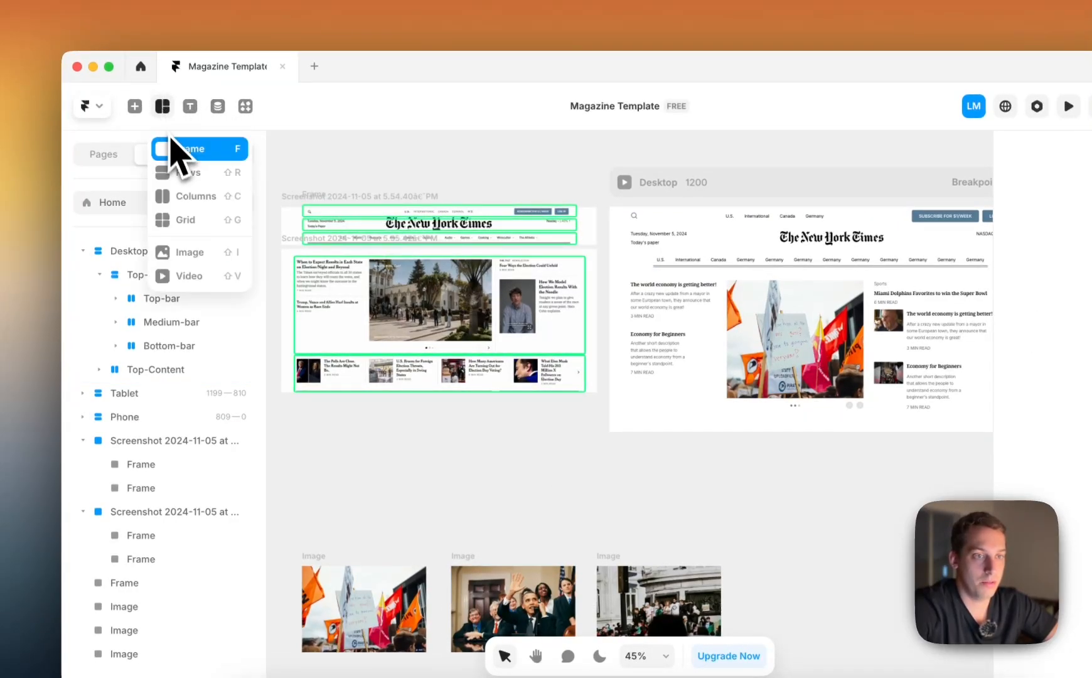
{"action": "left_click", "coordinate": [171, 150]}
{"action": "left_click_drag", "start_coordinate": [609, 439], "coordinate": [838, 484]}
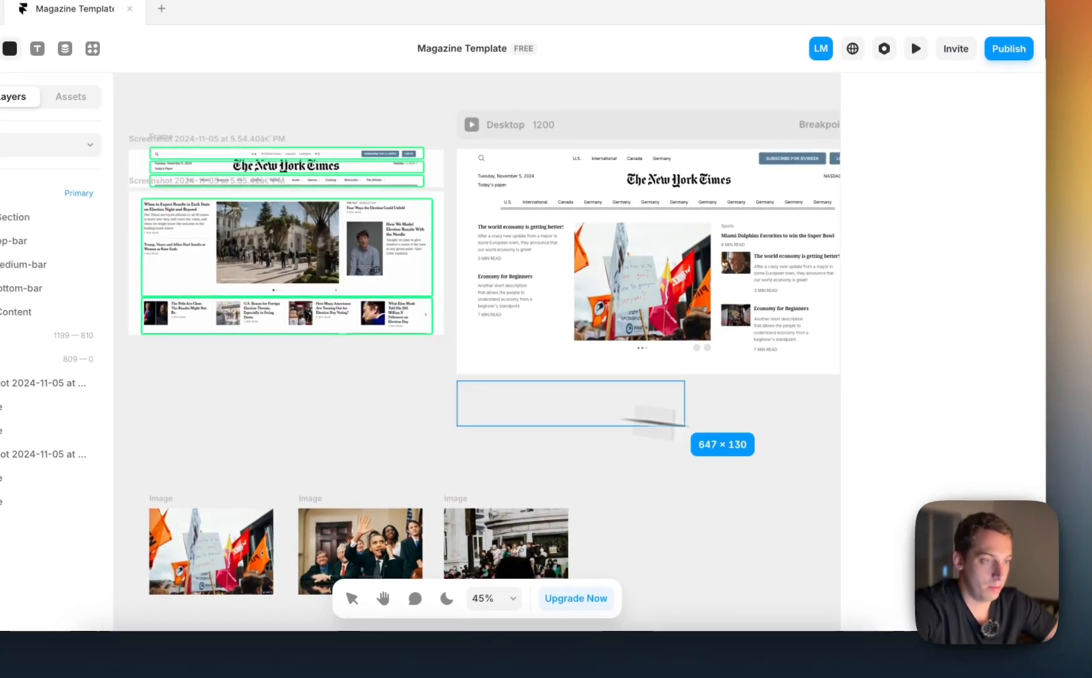
{"action": "left_click_drag", "start_coordinate": [683, 424], "coordinate": [774, 426]}
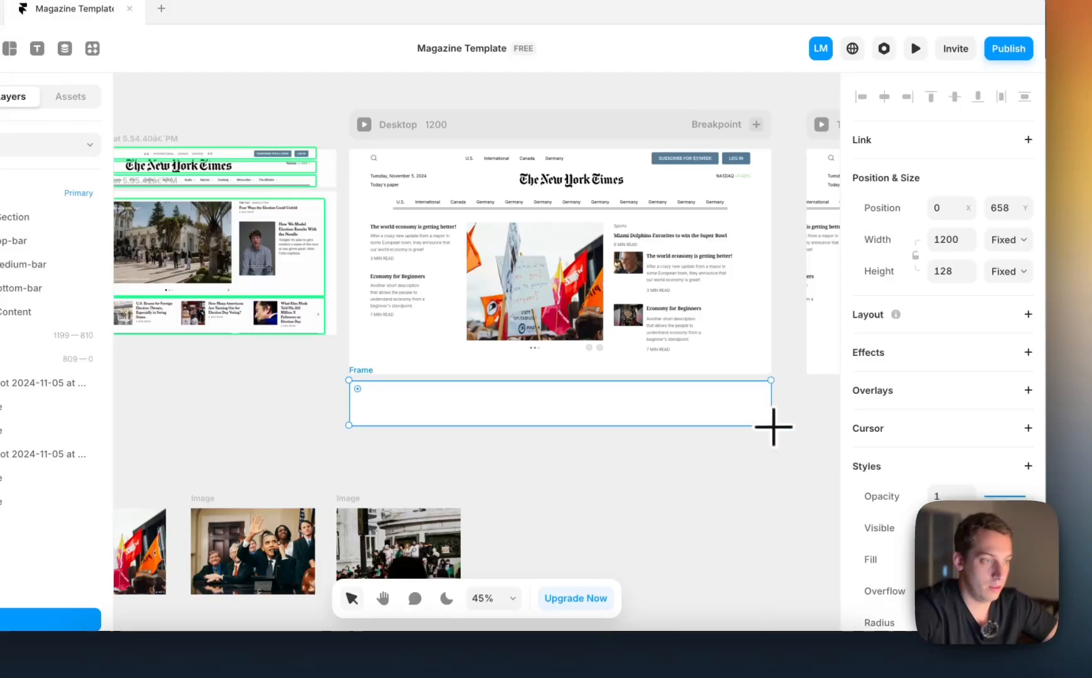
{"action": "mouse_move", "coordinate": [690, 420]}
{"action": "left_mouse_down"}
{"action": "mouse_move", "coordinate": [690, 383]}
{"action": "mouse_move", "coordinate": [691, 402]}
{"action": "left_mouse_up"}
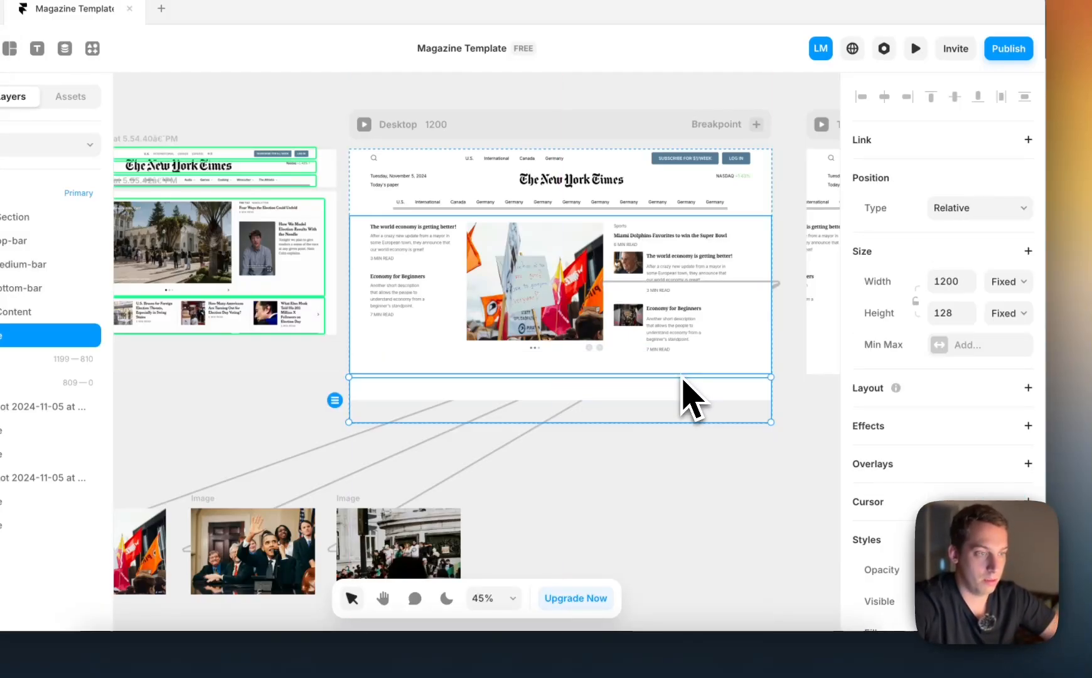
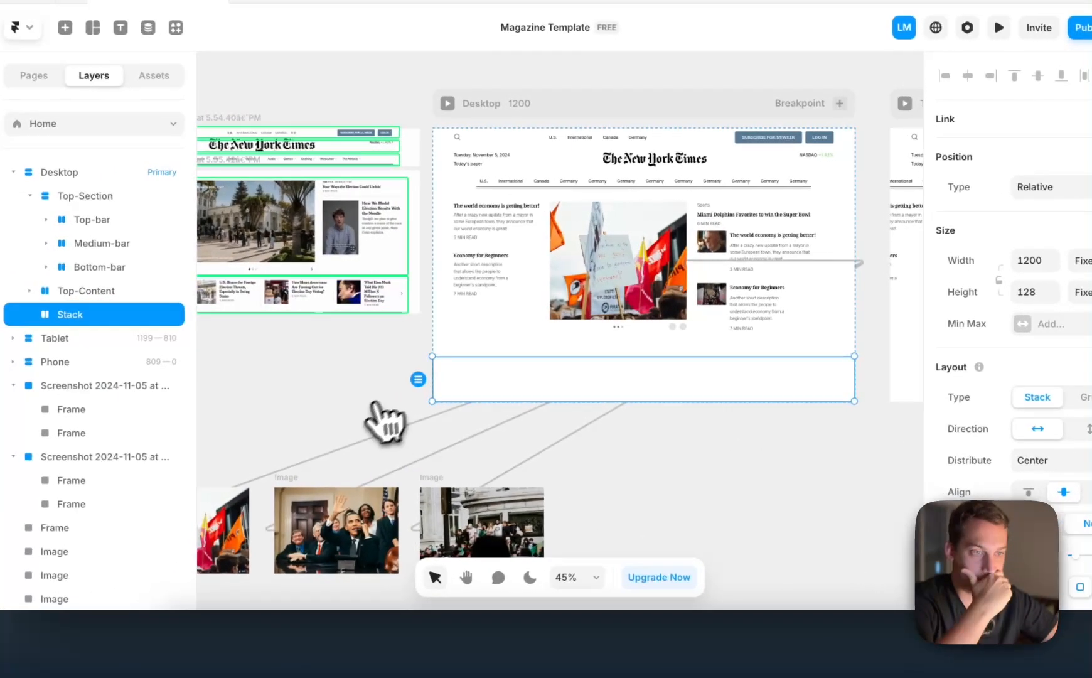
Duplicate the empty stack below Top-Content and nest the copy inside the original stack
{"action": "scroll", "coordinate": [325, 384], "scroll_direction": "left", "scroll_amount": 5}
{"action": "scroll", "coordinate": [447, 393], "scroll_direction": "right", "scroll_amount": 2}
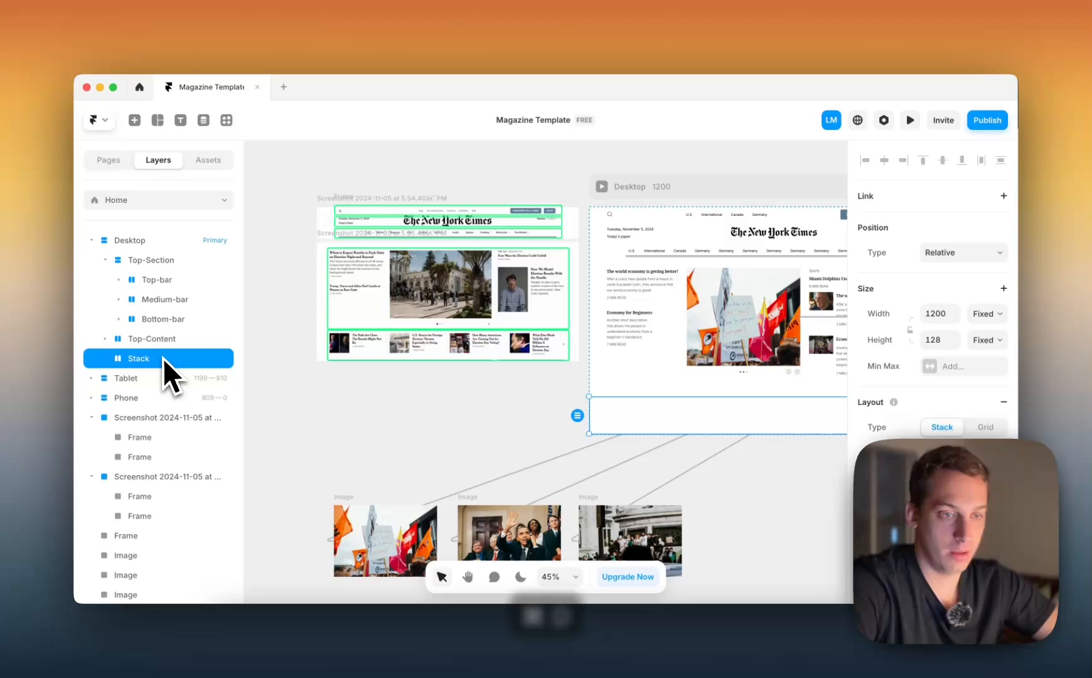
{"action": "key", "text": "super+d"}
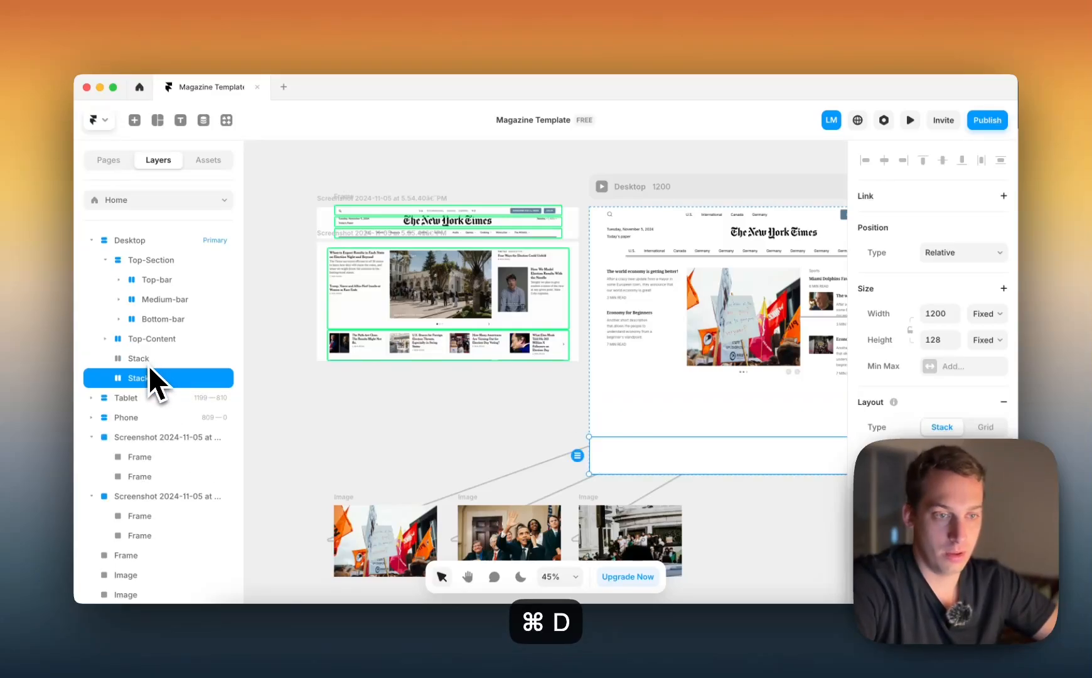
{"action": "left_click_drag", "start_coordinate": [146, 377], "coordinate": [159, 342]}
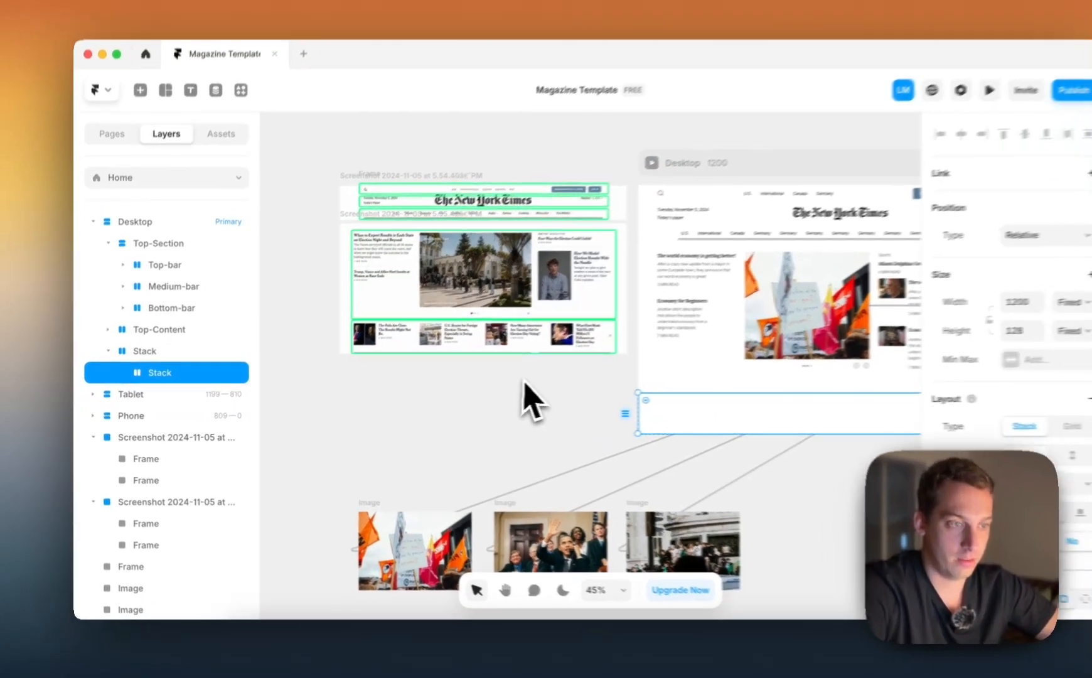
{"action": "key", "text": "BackSpace"}
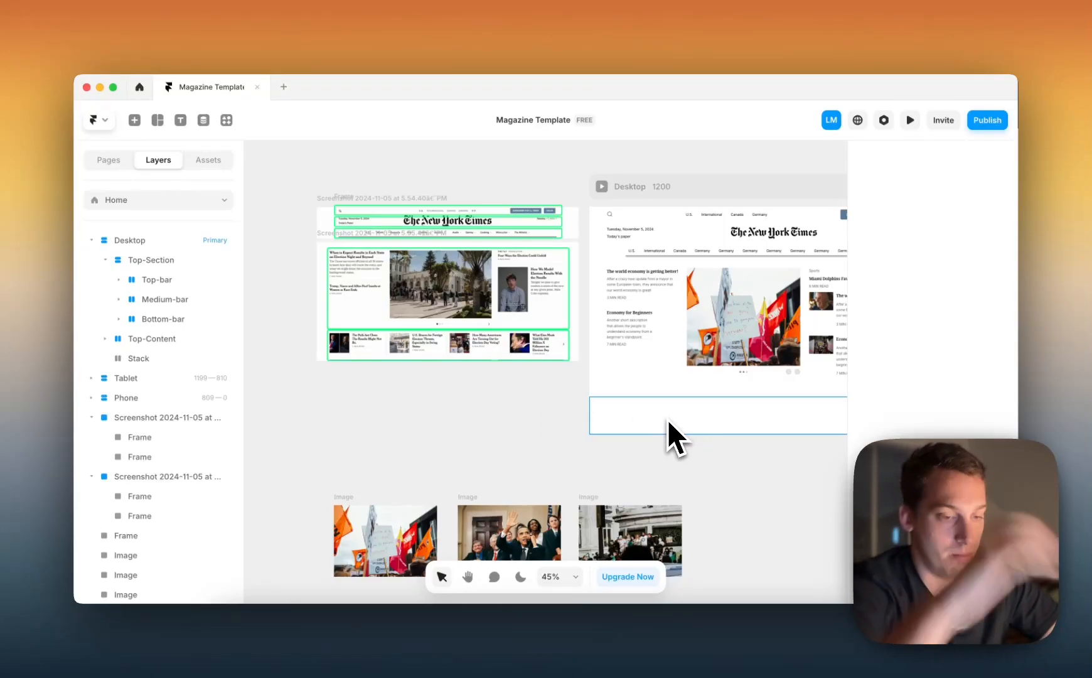
{"action": "key", "text": "super+z"}
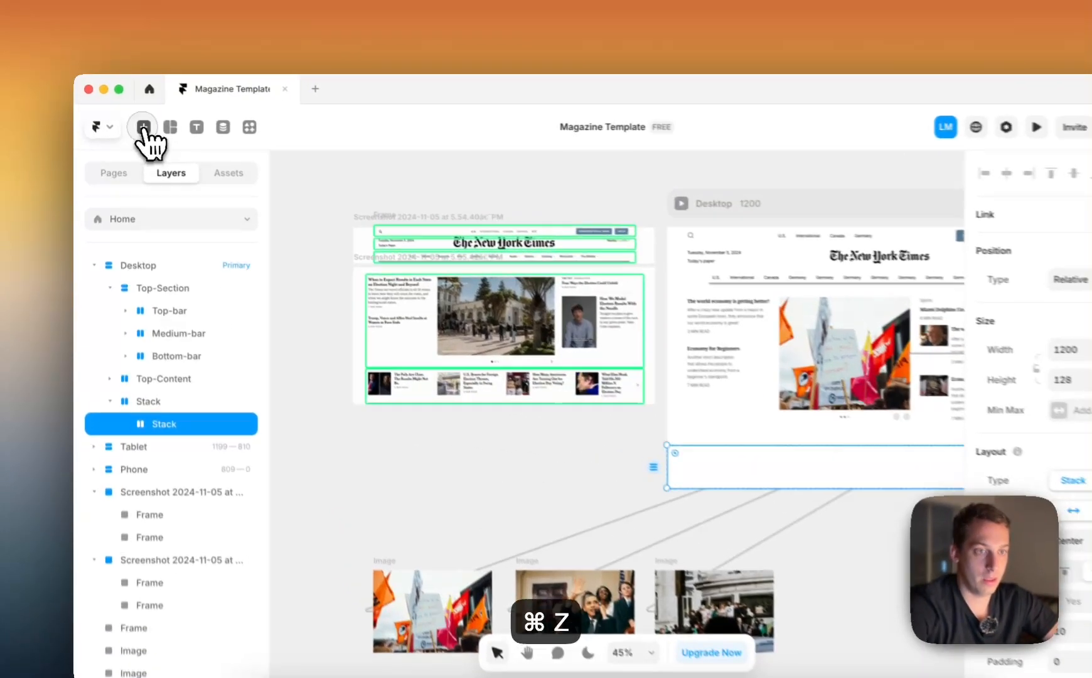
Insert the Articles CMS collection into the nested stack below Top-Content on the Desktop layout
{"action": "left_click", "coordinate": [135, 120]}
{"action": "type", "text": "colle"}
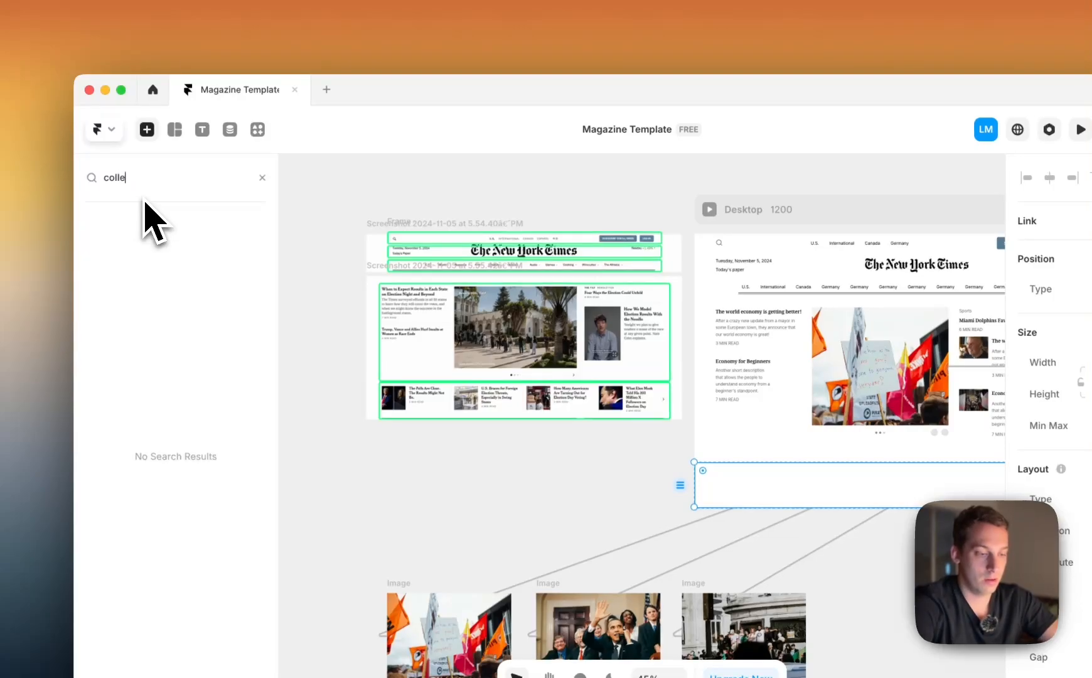
{"action": "type", "text": "ction"}
{"action": "key", "text": "BackSpace"}
{"action": "key", "text": "BackSpace"}
{"action": "key", "text": "BackSpace"}
{"action": "key", "text": "BackSpace"}
{"action": "key", "text": "BackSpace"}
{"action": "key", "text": "BackSpace"}
{"action": "key", "text": "BackSpace"}
{"action": "key", "text": "BackSpace"}
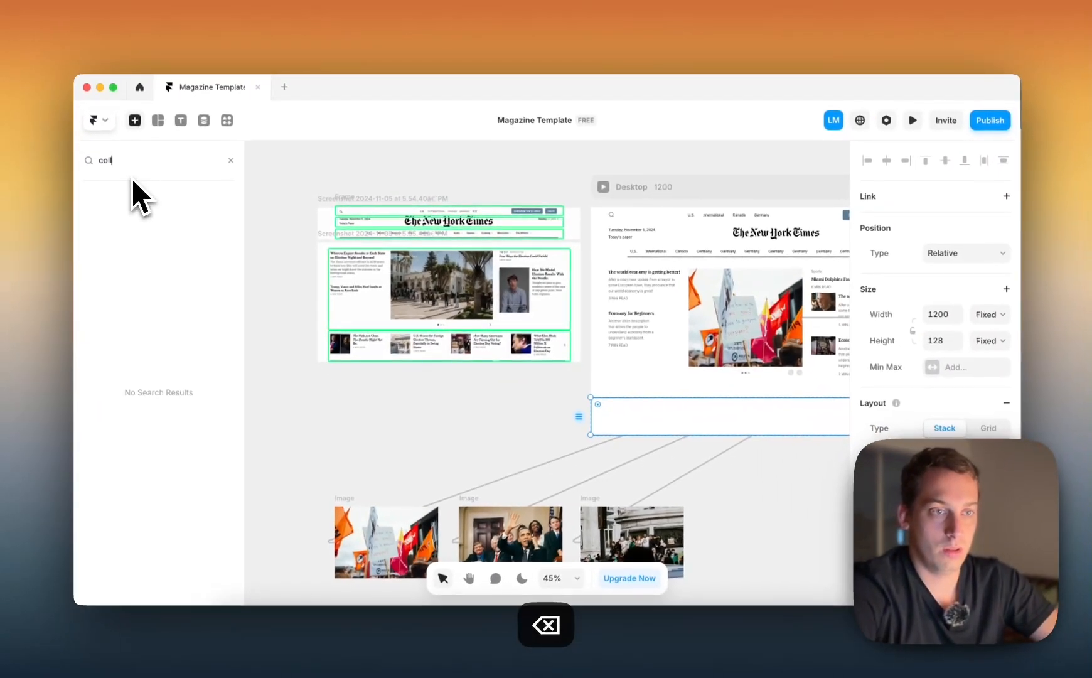
{"action": "key", "text": "BackSpace"}
{"action": "key", "text": "BackSpace"}
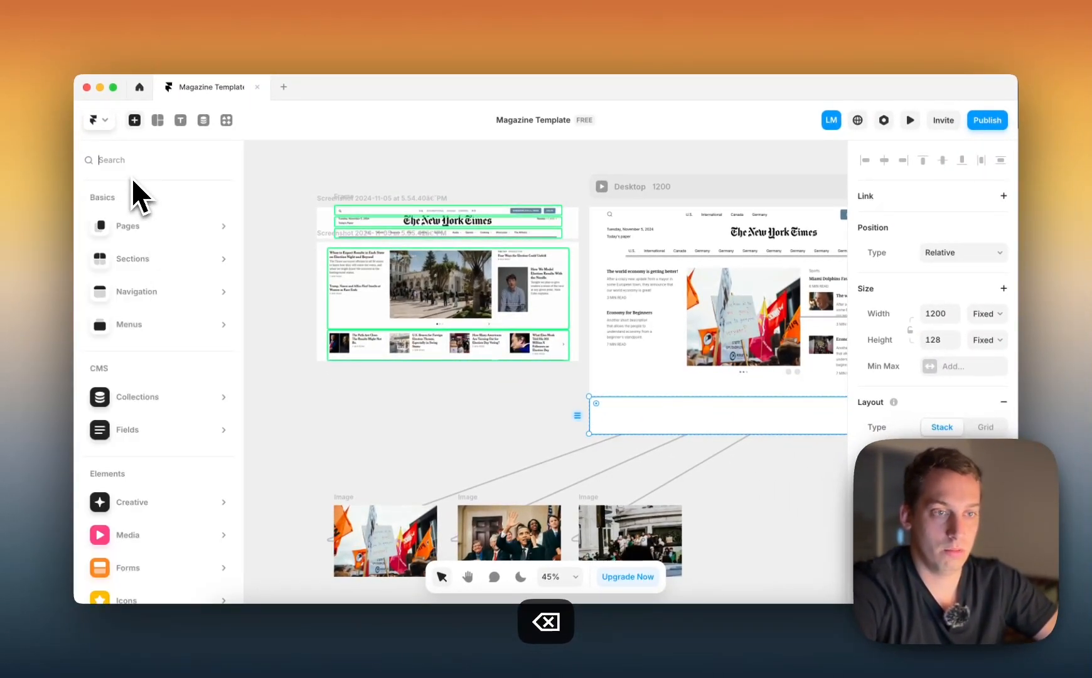
{"action": "mouse_move", "coordinate": [141, 404]}
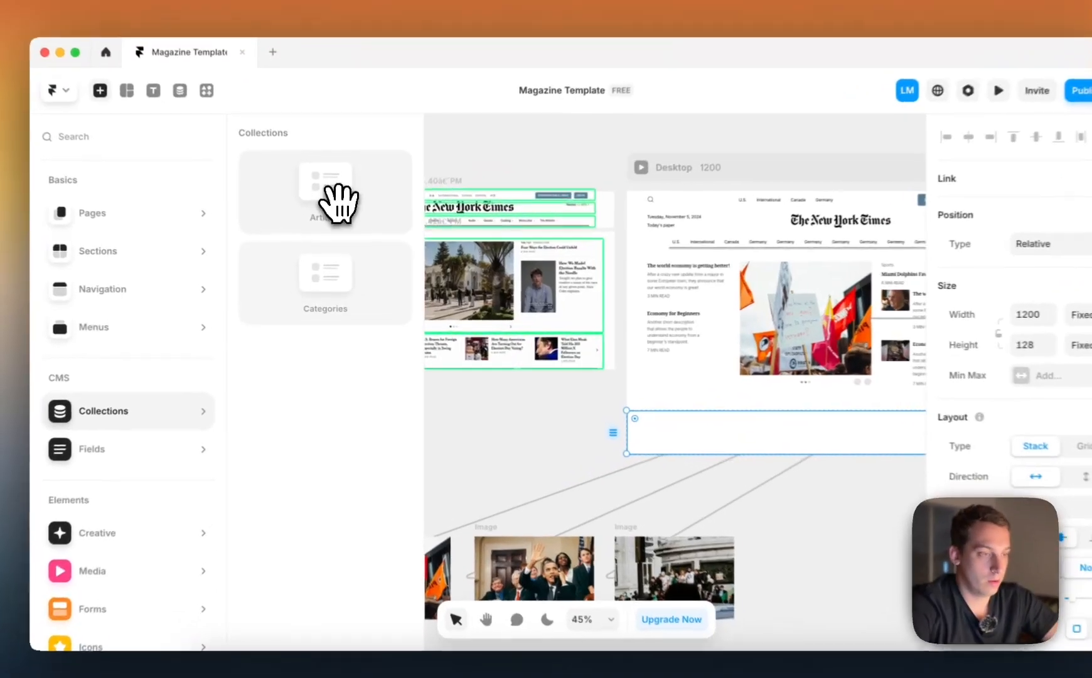
{"action": "left_click_drag", "start_coordinate": [335, 217], "coordinate": [643, 421]}
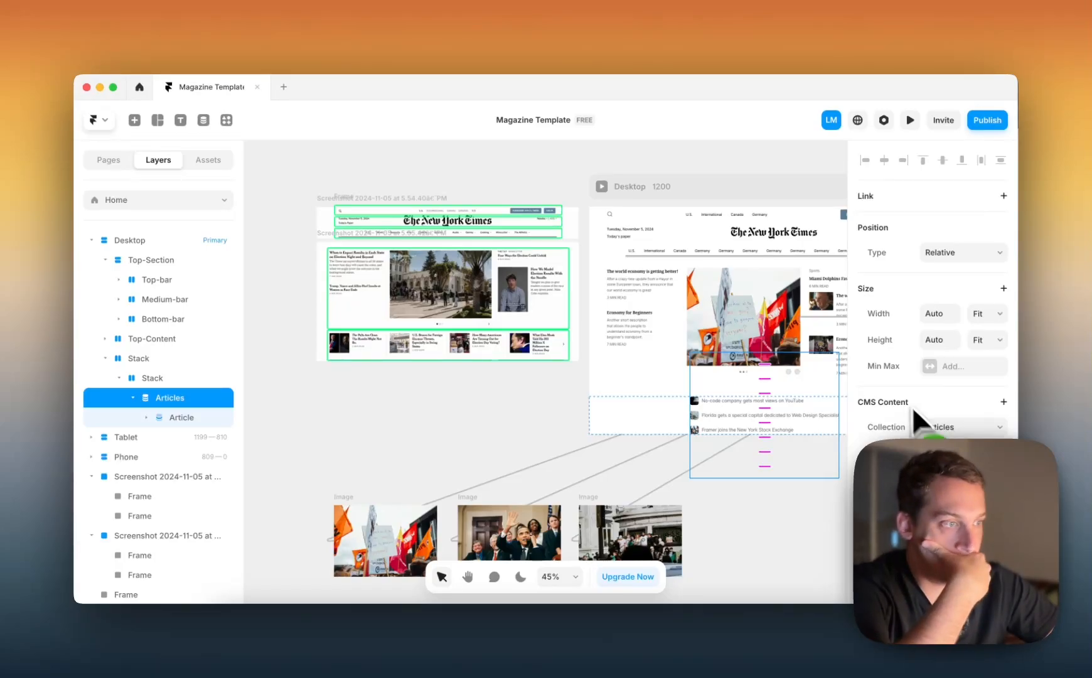
Set the Articles list's width and height to Fill and its stack direction to horizontal
{"action": "left_click", "coordinate": [996, 340]}
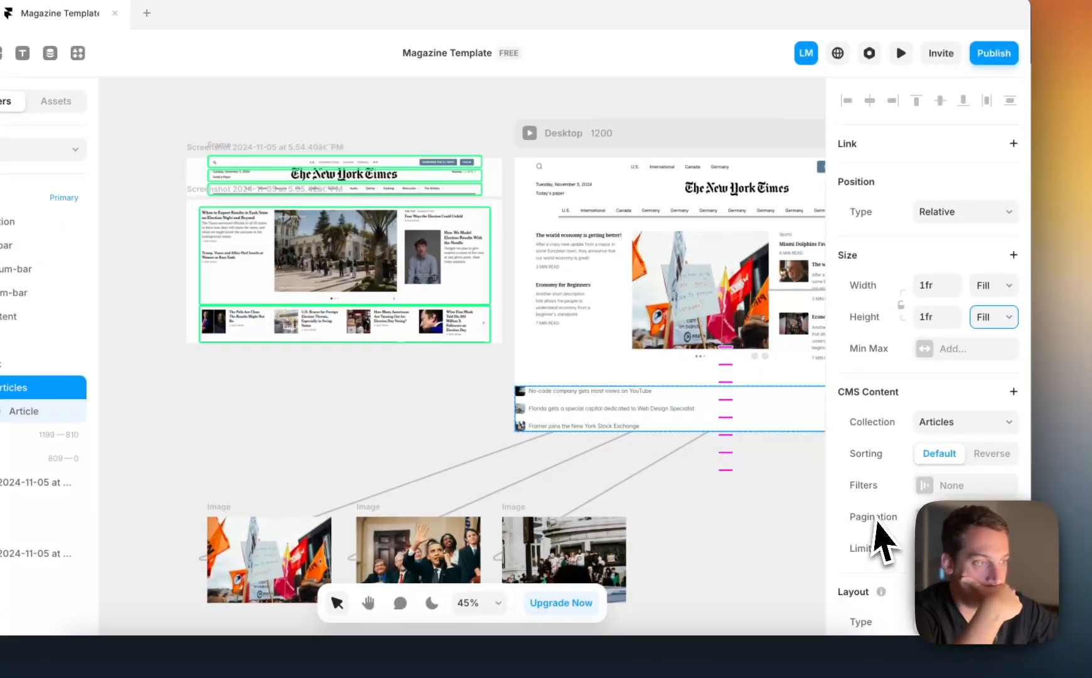
{"action": "scroll", "coordinate": [875, 539], "scroll_direction": "down", "scroll_amount": 3}
{"action": "left_click", "coordinate": [928, 476]}
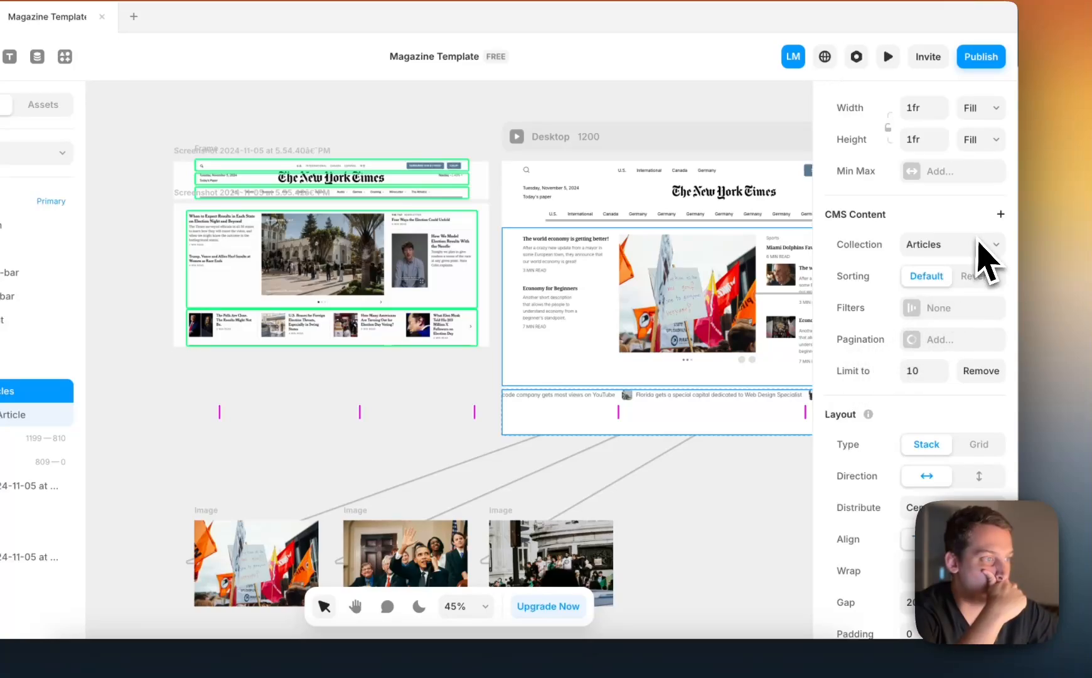
{"action": "scroll", "coordinate": [981, 245], "scroll_direction": "up", "scroll_amount": 3}
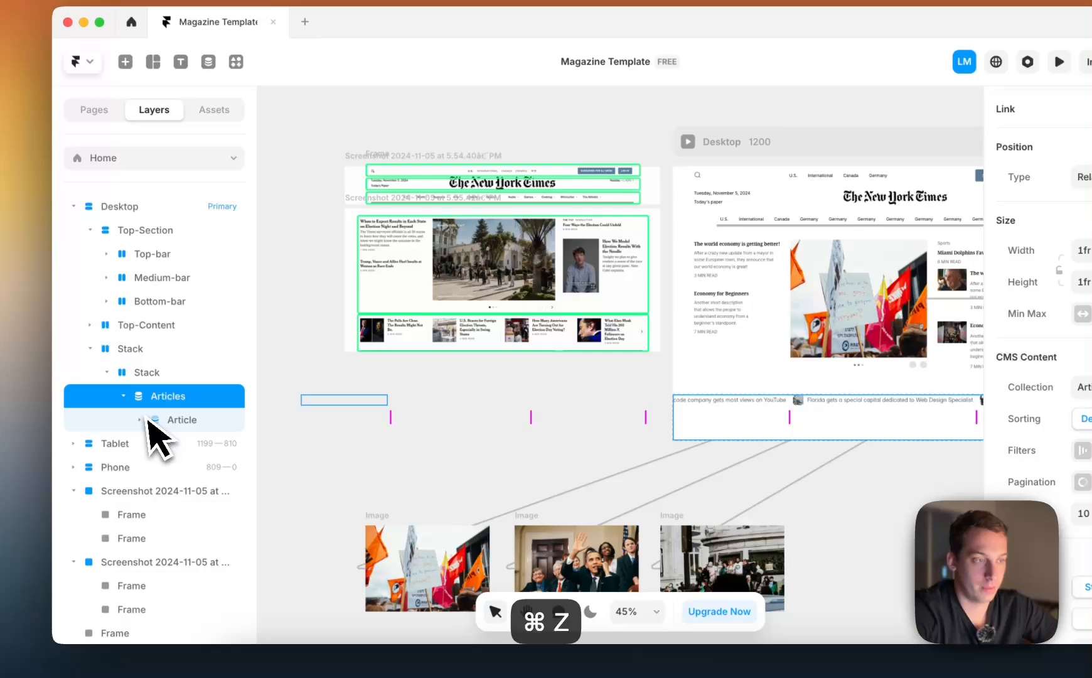
Set the width of the outer stack that holds the Articles list to Fill
{"action": "left_click", "coordinate": [2, 433]}
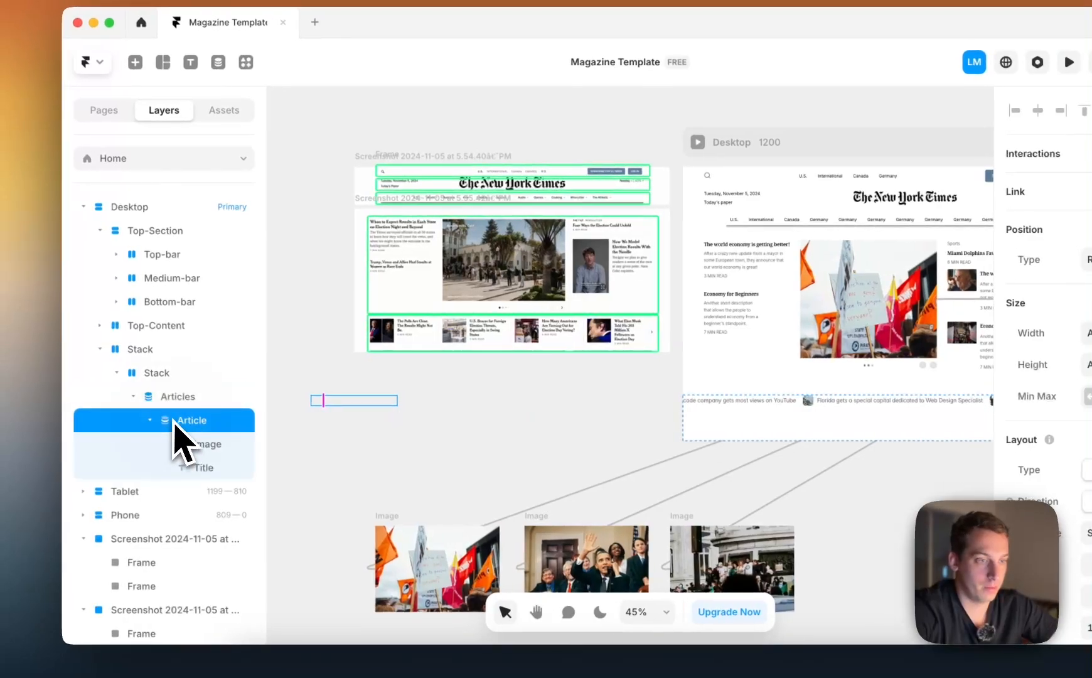
{"action": "left_click", "coordinate": [179, 400]}
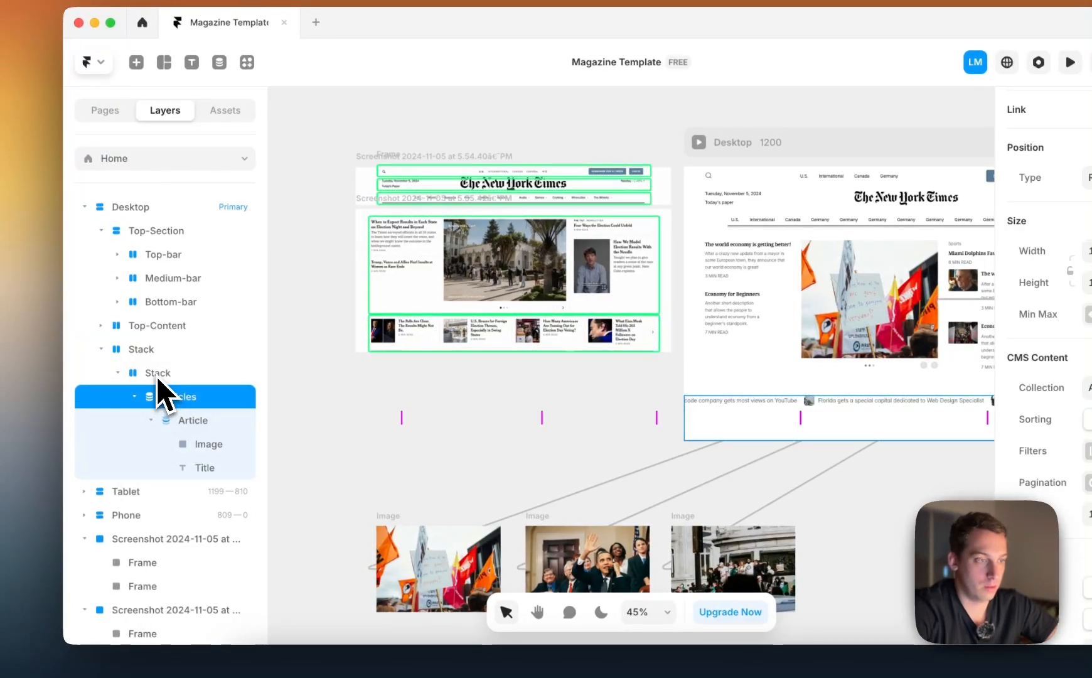
{"action": "left_click", "coordinate": [158, 374]}
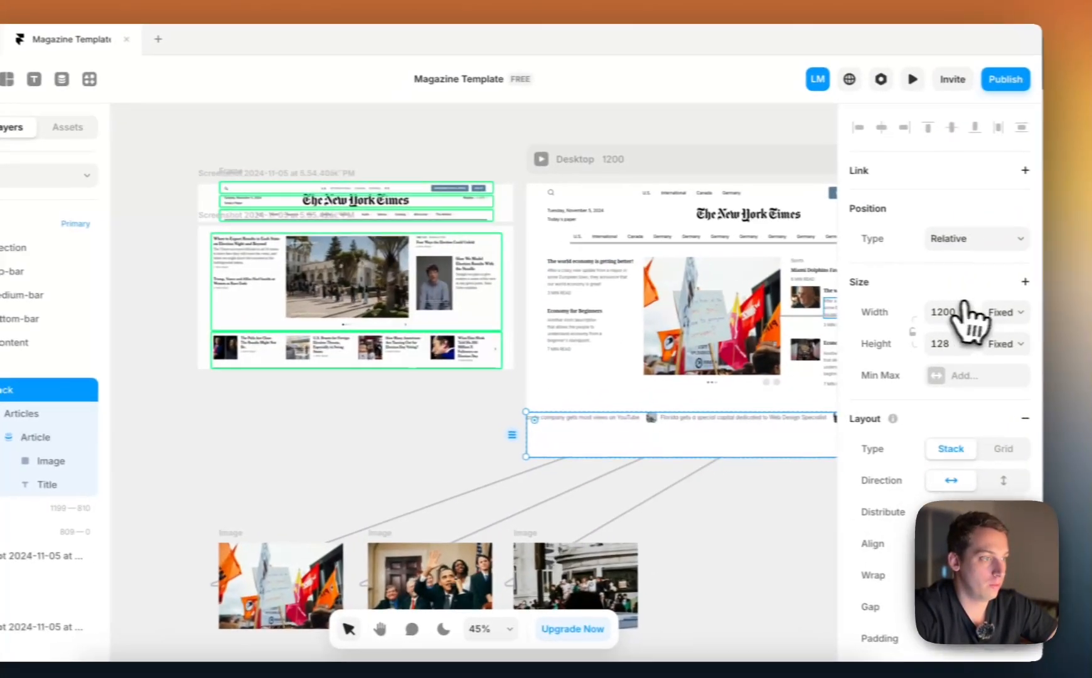
{"action": "left_click", "coordinate": [1091, 295]}
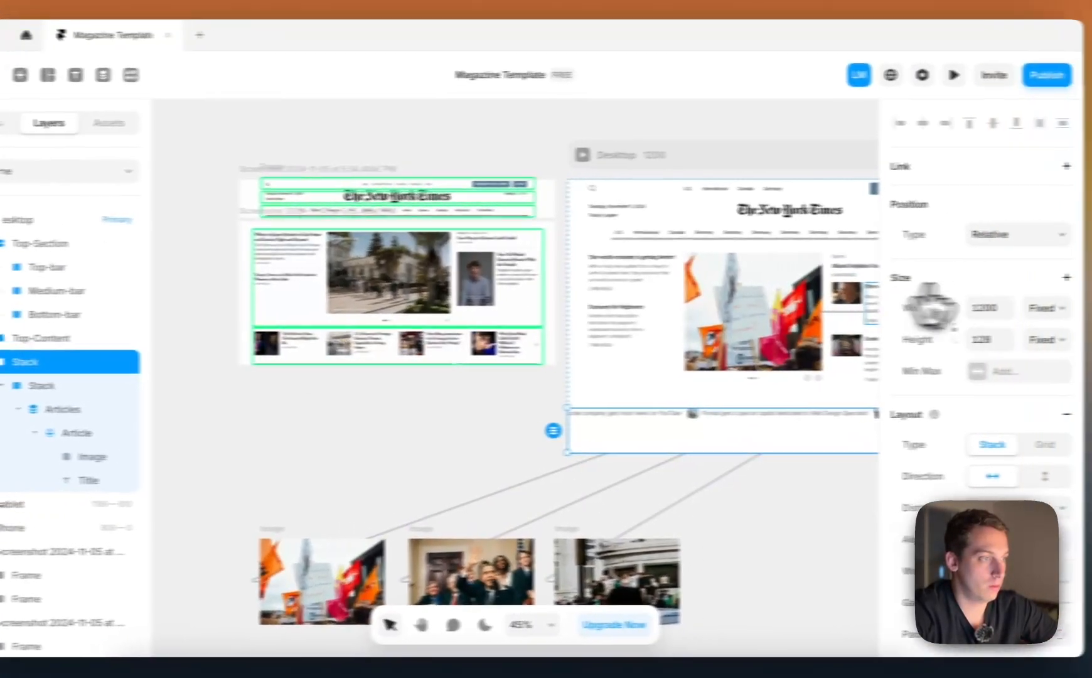
{"action": "left_click", "coordinate": [1023, 342]}
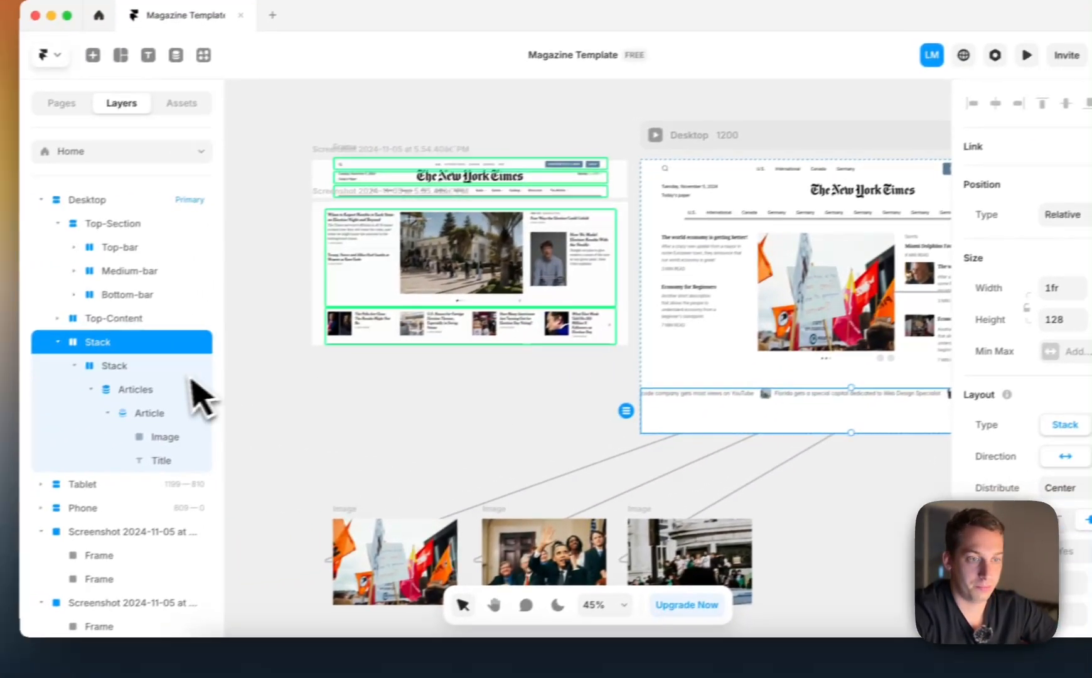
Examine the Articles list and its item limit, and compare the Desktop row with the bottom article row of the reference screenshot
{"action": "left_click", "coordinate": [74, 411]}
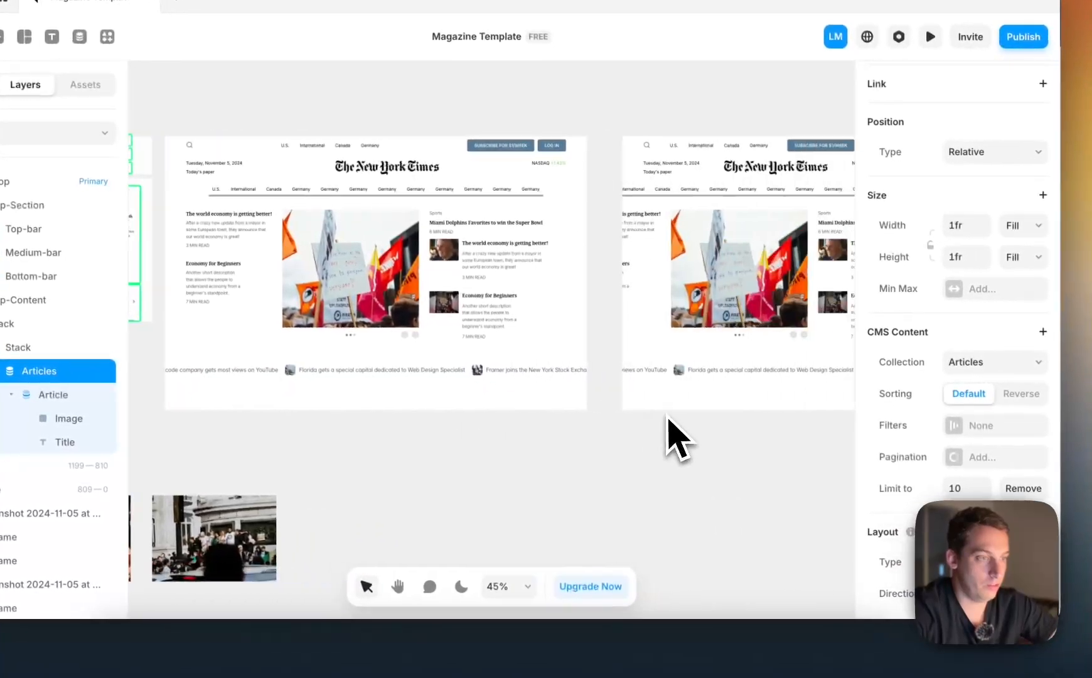
{"action": "scroll", "coordinate": [678, 440], "scroll_direction": "down", "scroll_amount": 3}
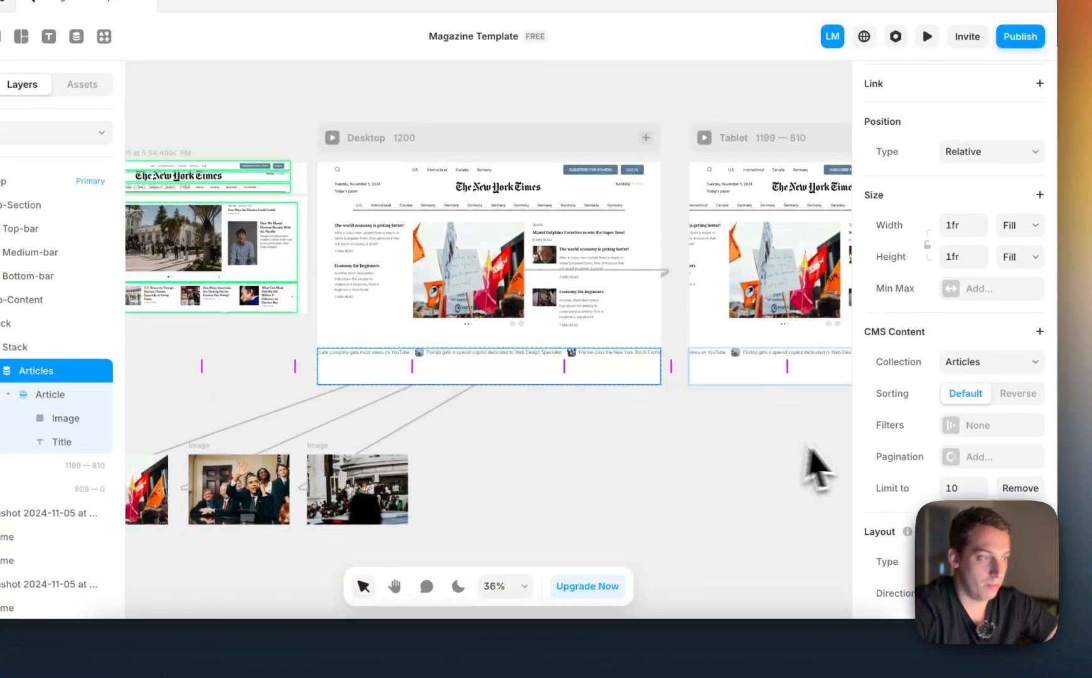
{"action": "left_click", "coordinate": [955, 488]}
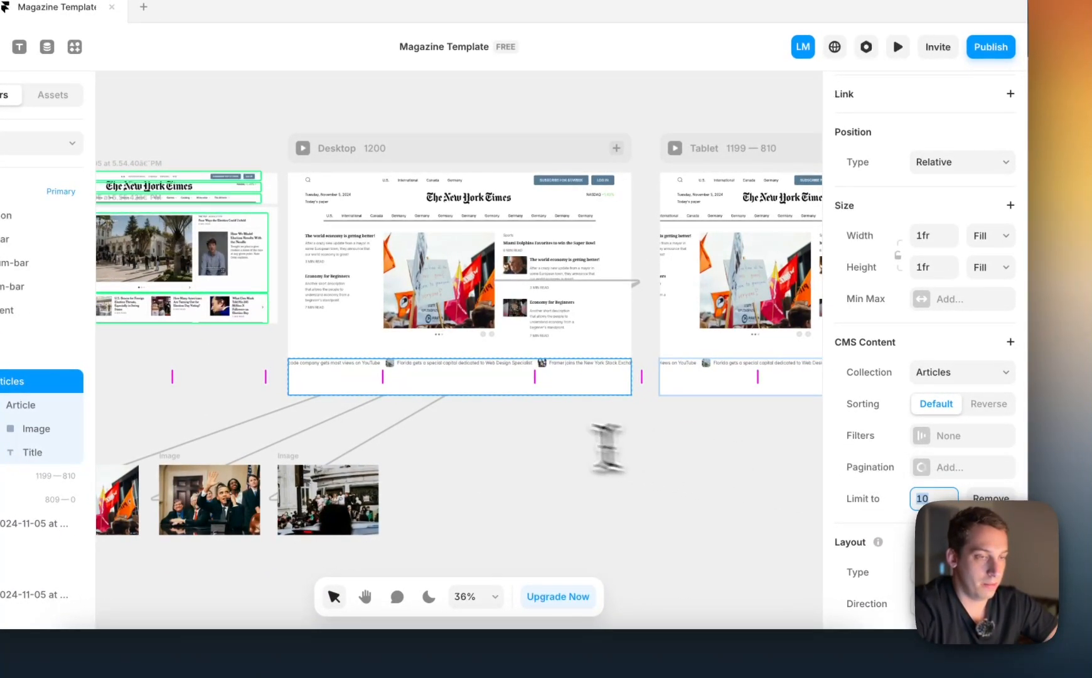
{"action": "scroll", "coordinate": [606, 447], "scroll_direction": "up", "scroll_amount": 10}
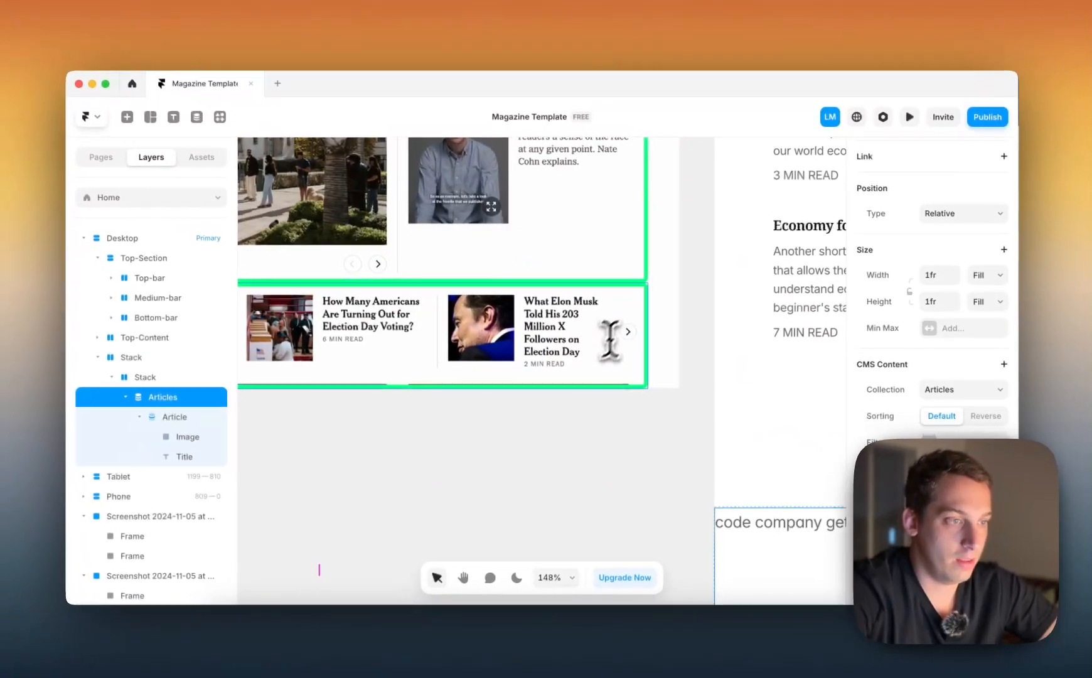
{"action": "scroll", "coordinate": [628, 337], "scroll_direction": "down", "scroll_amount": 5}
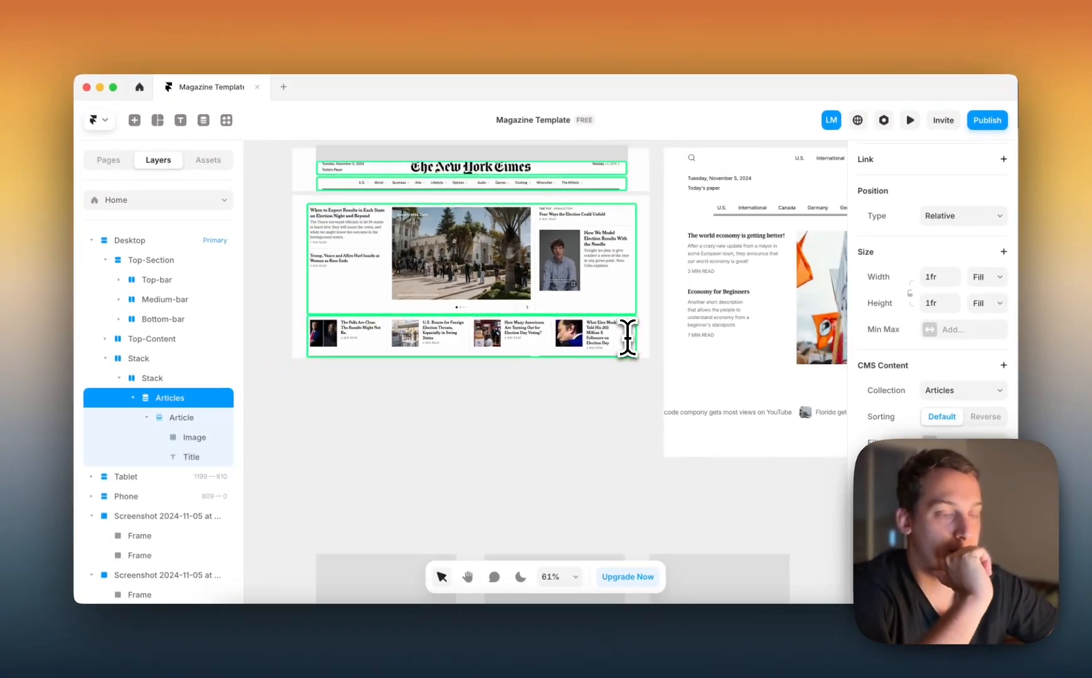
{"action": "scroll", "coordinate": [628, 337], "scroll_direction": "down", "scroll_amount": 3}
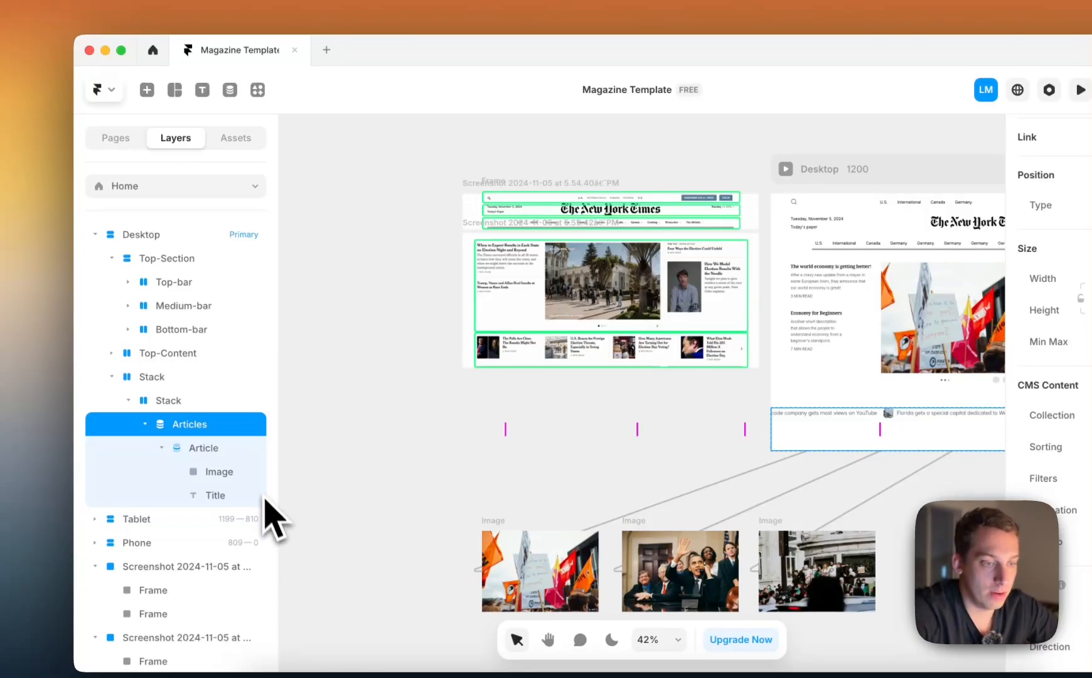
{"action": "scroll", "coordinate": [609, 439], "scroll_direction": "right", "scroll_amount": 5}
{"action": "scroll", "coordinate": [610, 439], "scroll_direction": "down", "scroll_amount": 3}
{"action": "scroll", "coordinate": [617, 439], "scroll_direction": "left", "scroll_amount": 2}
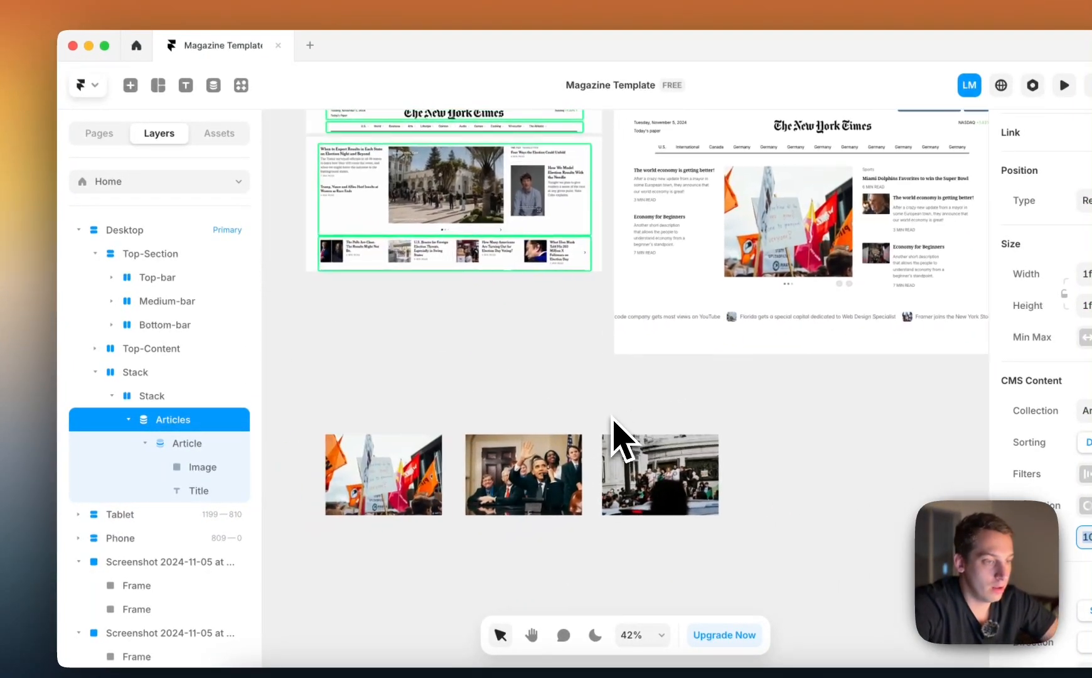
{"action": "scroll", "coordinate": [614, 420], "scroll_direction": "down", "scroll_amount": 3}
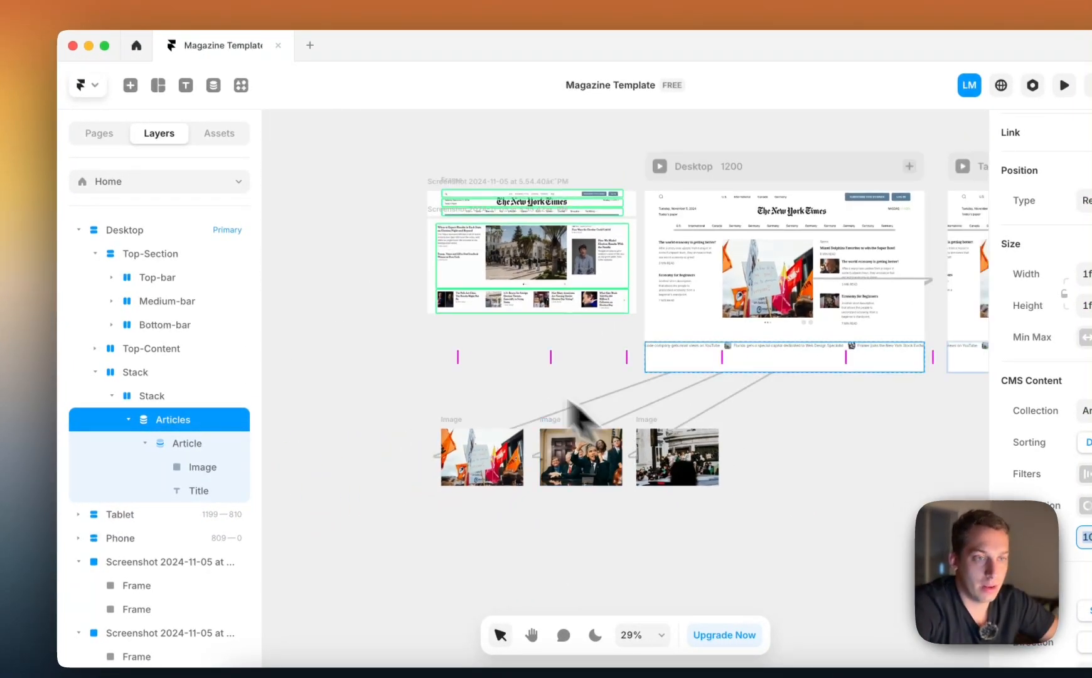
Insert an interactive Slideshow component on the empty canvas beside the three images
{"action": "left_click", "coordinate": [130, 85]}
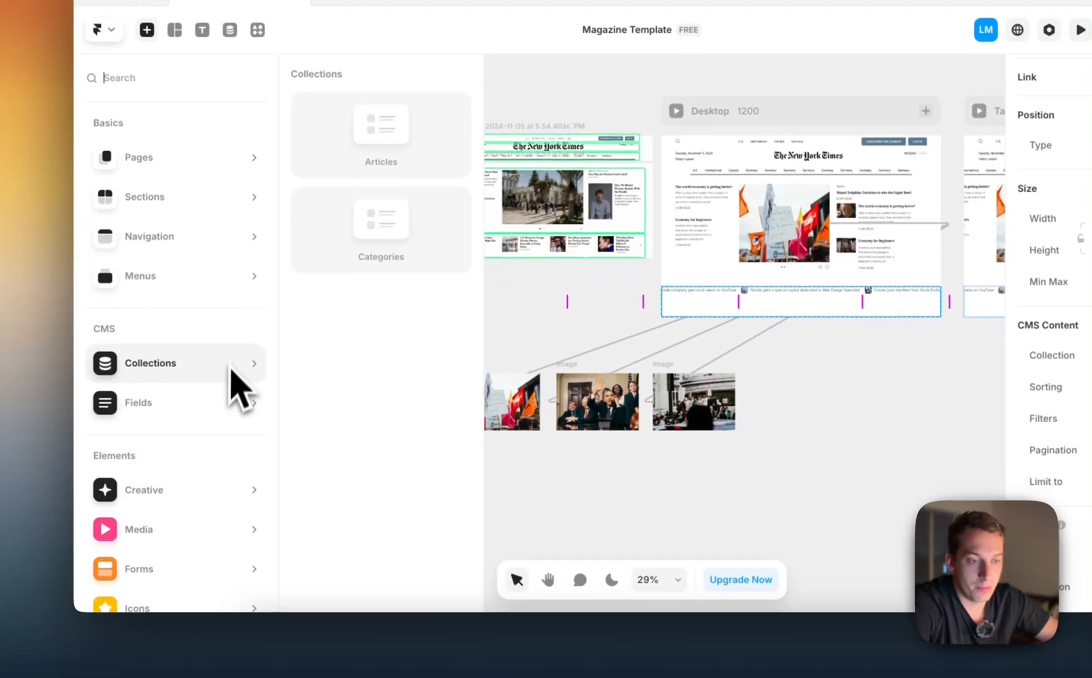
{"action": "scroll", "coordinate": [231, 371], "scroll_direction": "down", "scroll_amount": 3}
{"action": "mouse_move", "coordinate": [171, 500]}
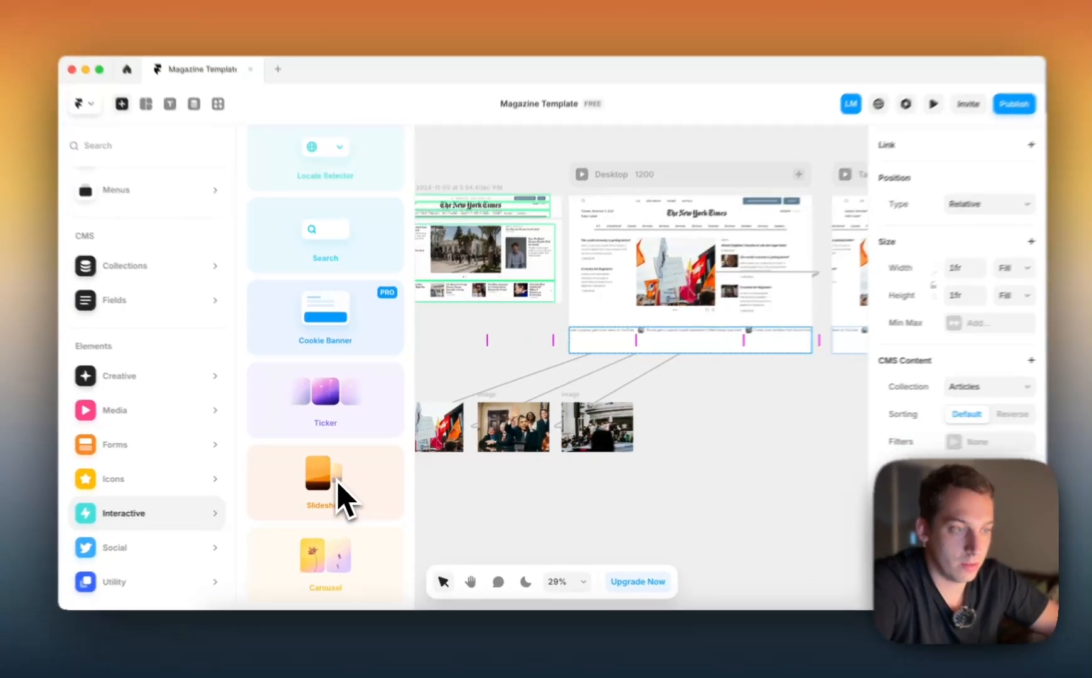
{"action": "left_click_drag", "start_coordinate": [332, 487], "coordinate": [722, 496]}
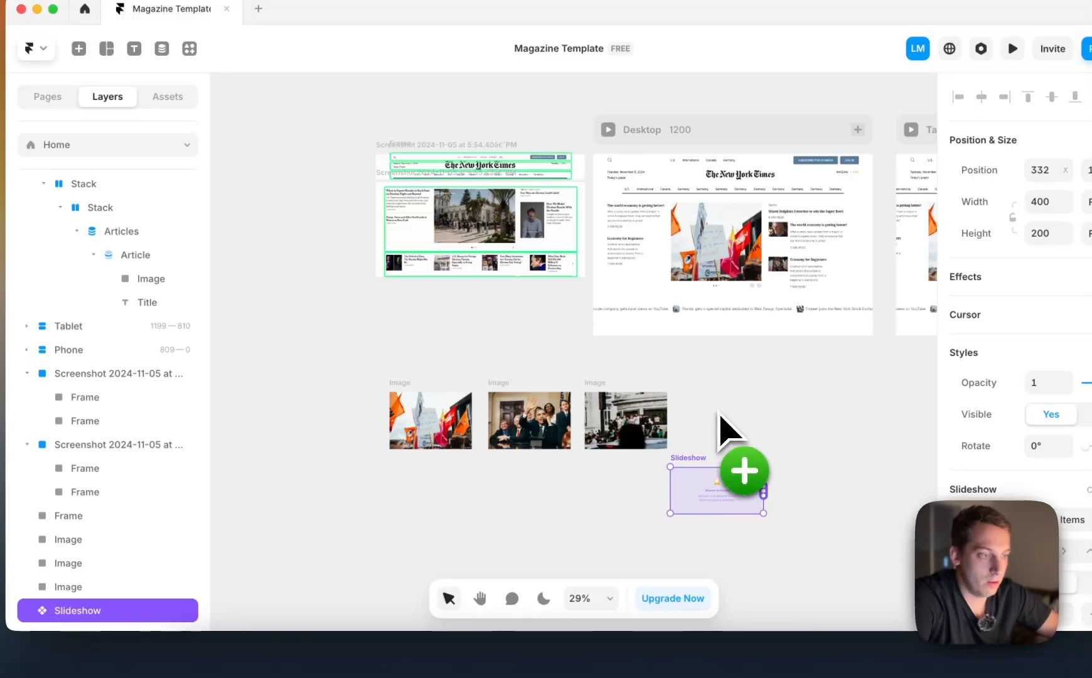
Move the Articles list out of the nested stack onto the empty canvas below the images
{"action": "left_click", "coordinate": [695, 319]}
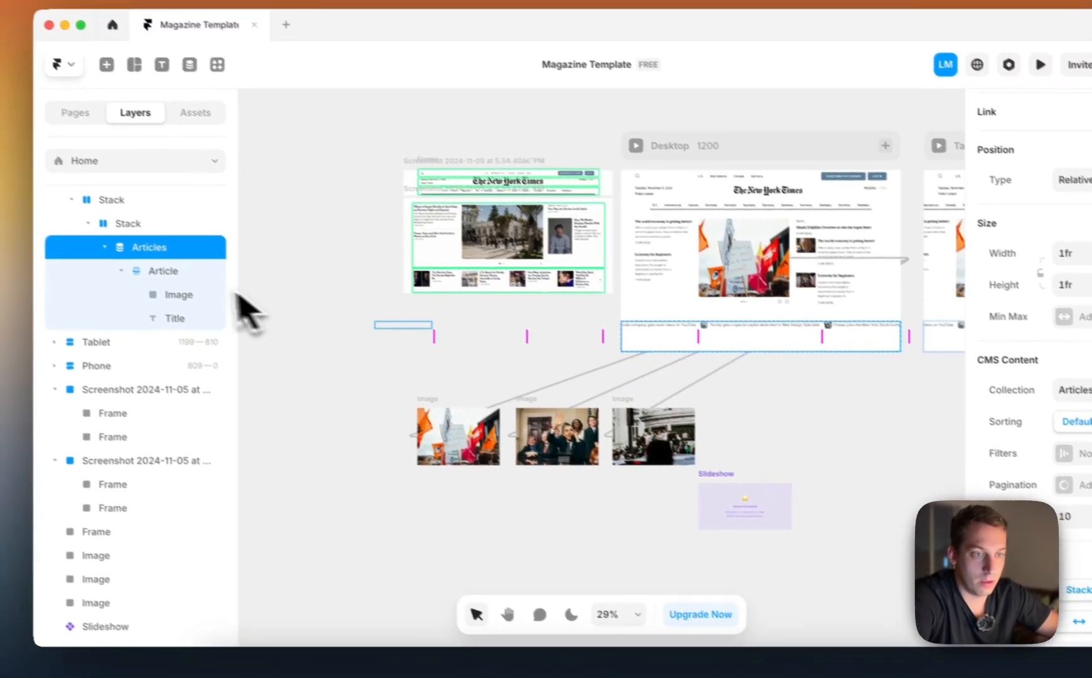
{"action": "left_click_drag", "start_coordinate": [129, 231], "coordinate": [261, 395]}
{"action": "left_click_drag", "start_coordinate": [313, 427], "coordinate": [158, 264]}
{"action": "left_click_drag", "start_coordinate": [629, 315], "coordinate": [430, 544]}
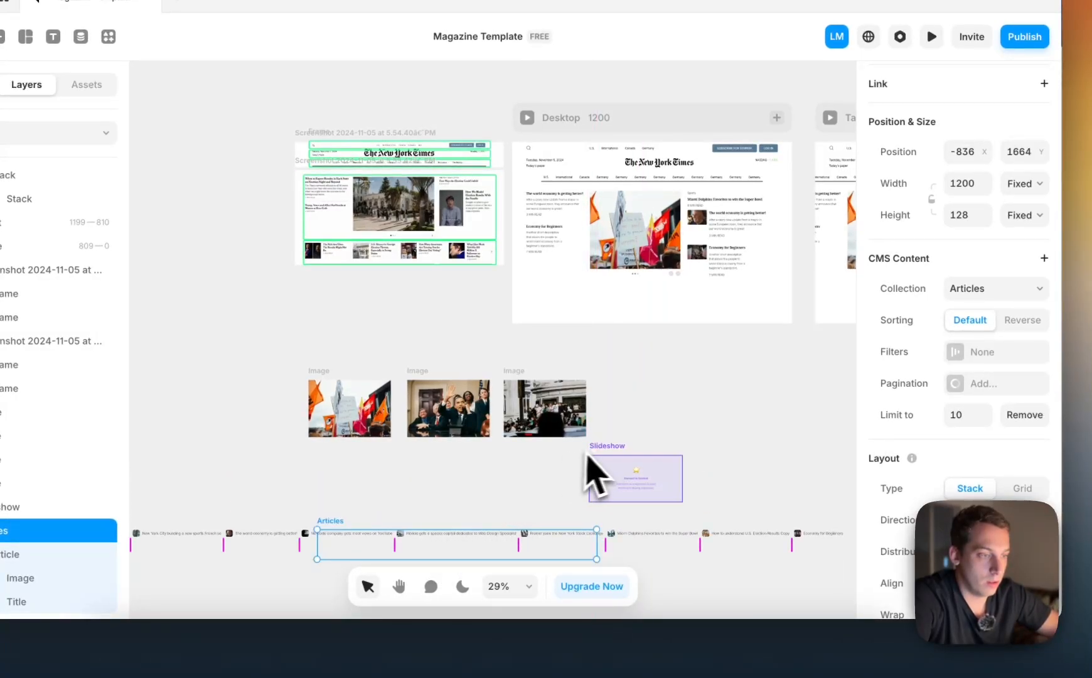
Move the Slideshow into the nested stack on the Desktop layout and set its width and height to Fill
{"action": "left_click_drag", "start_coordinate": [593, 474], "coordinate": [552, 305]}
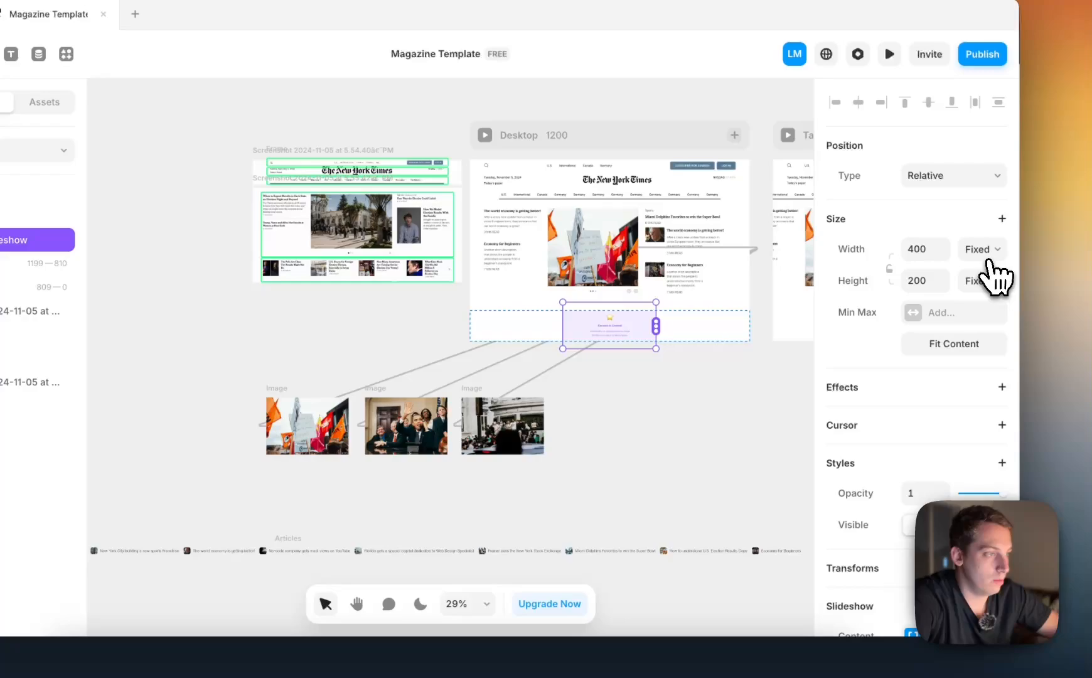
{"action": "left_click", "coordinate": [1022, 232]}
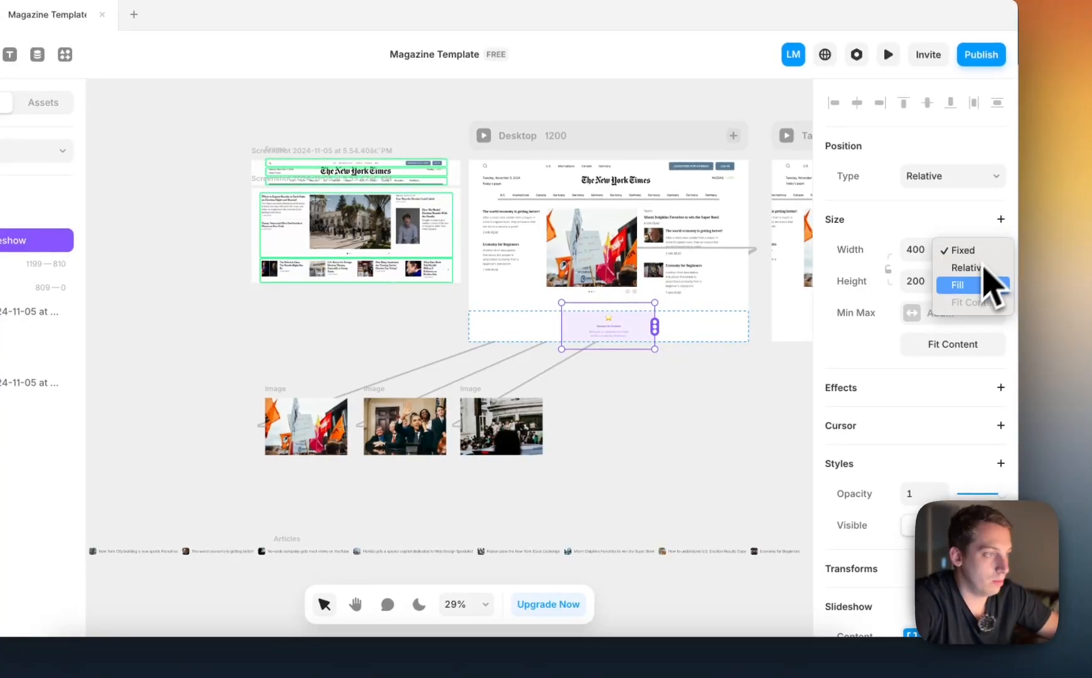
{"action": "left_click", "coordinate": [983, 284]}
{"action": "left_click", "coordinate": [984, 283]}
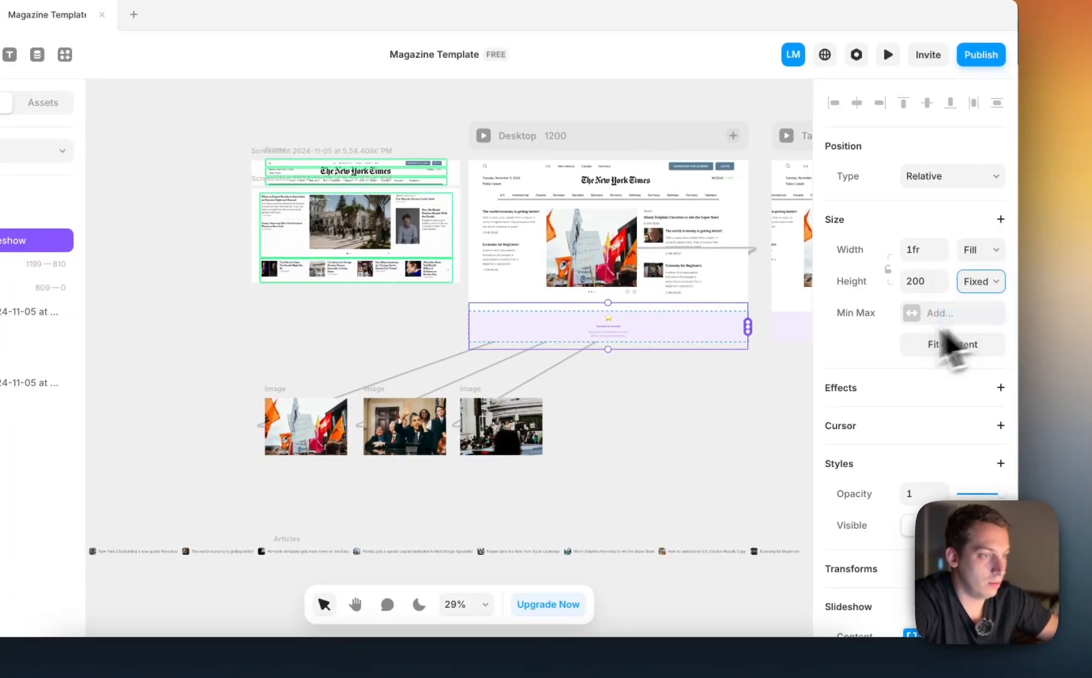
Connect the Slideshow's content to the Articles list on the canvas
{"action": "left_click_drag", "start_coordinate": [746, 326], "coordinate": [461, 564]}
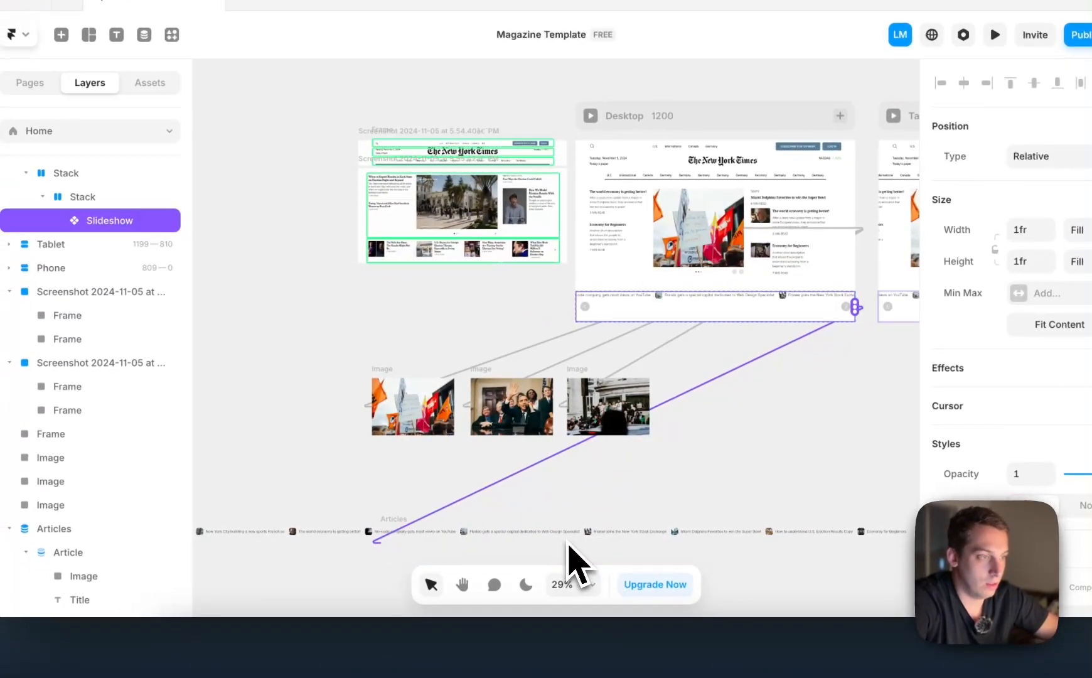
{"action": "scroll", "coordinate": [709, 349], "scroll_direction": "right", "scroll_amount": 3}
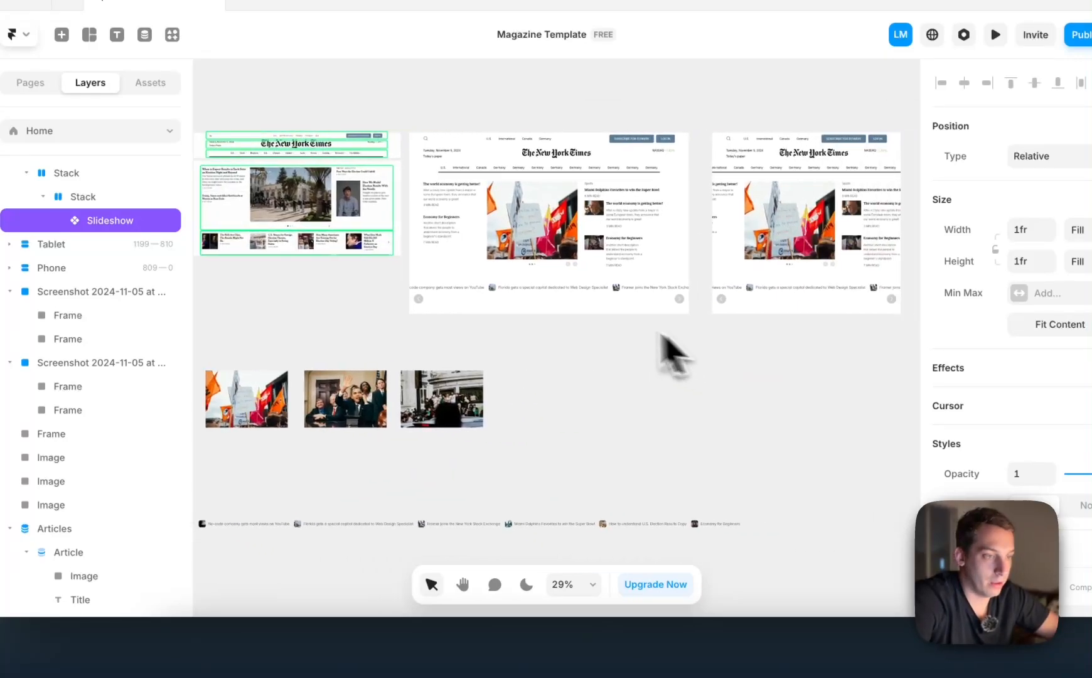
Set the width of the Articles list on the canvas below the images to Fit Content
{"action": "scroll", "coordinate": [564, 305], "scroll_direction": "up", "scroll_amount": 5}
{"action": "scroll", "coordinate": [564, 305], "scroll_direction": "down", "scroll_amount": 5}
{"action": "scroll", "coordinate": [489, 321], "scroll_direction": "down", "scroll_amount": 4}
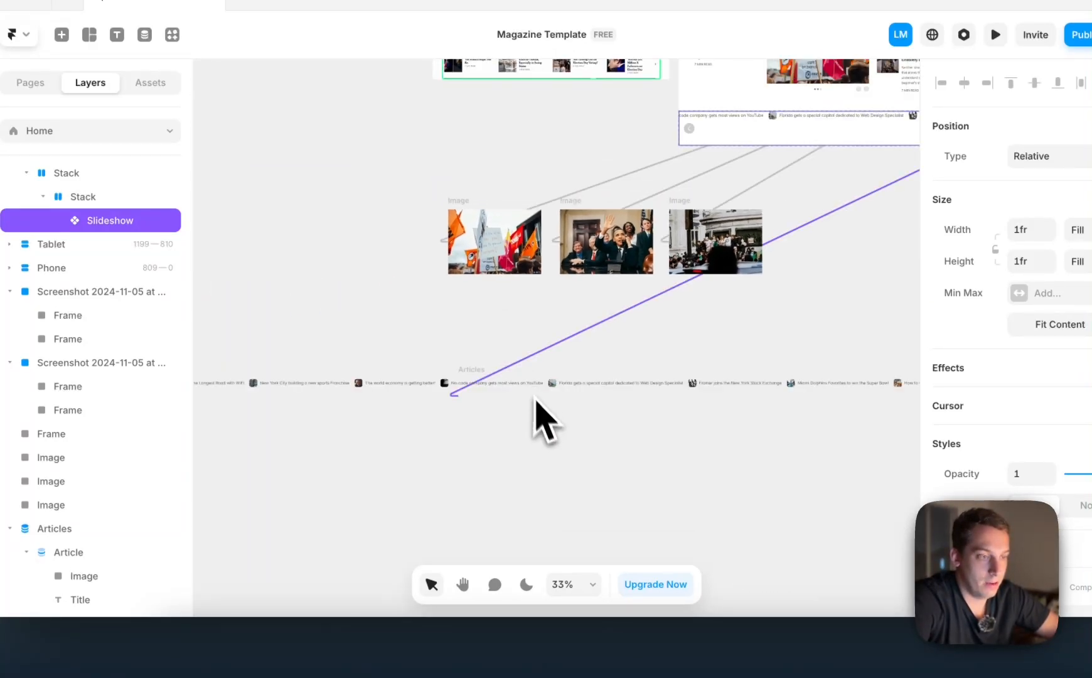
{"action": "left_click", "coordinate": [486, 377]}
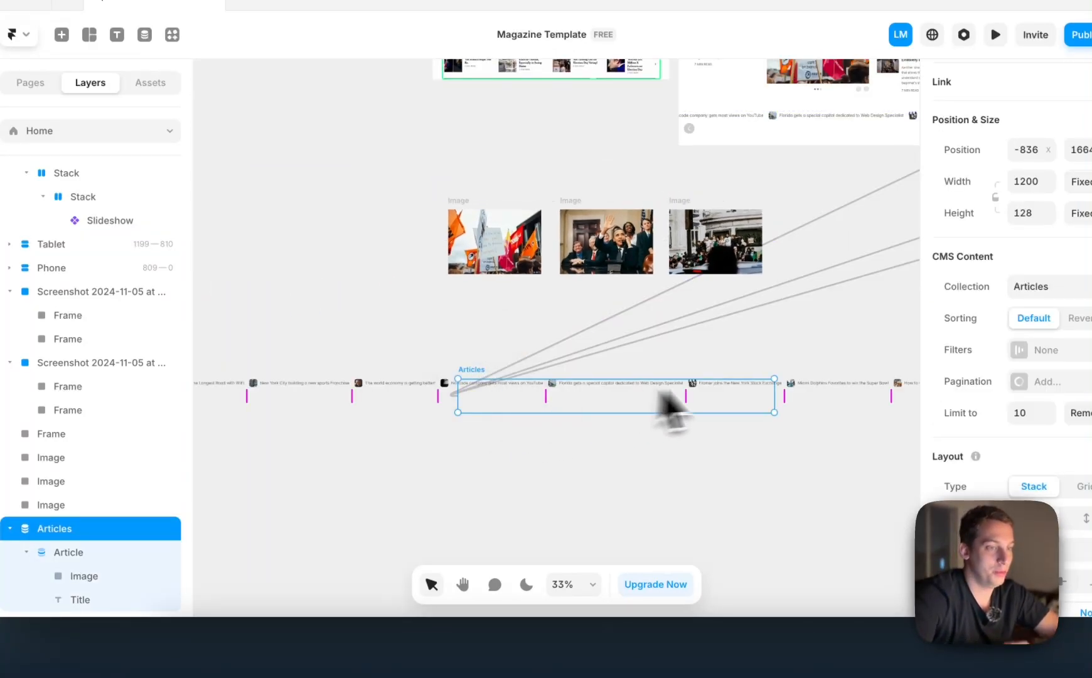
{"action": "scroll", "coordinate": [489, 446], "scroll_direction": "down", "scroll_amount": 2}
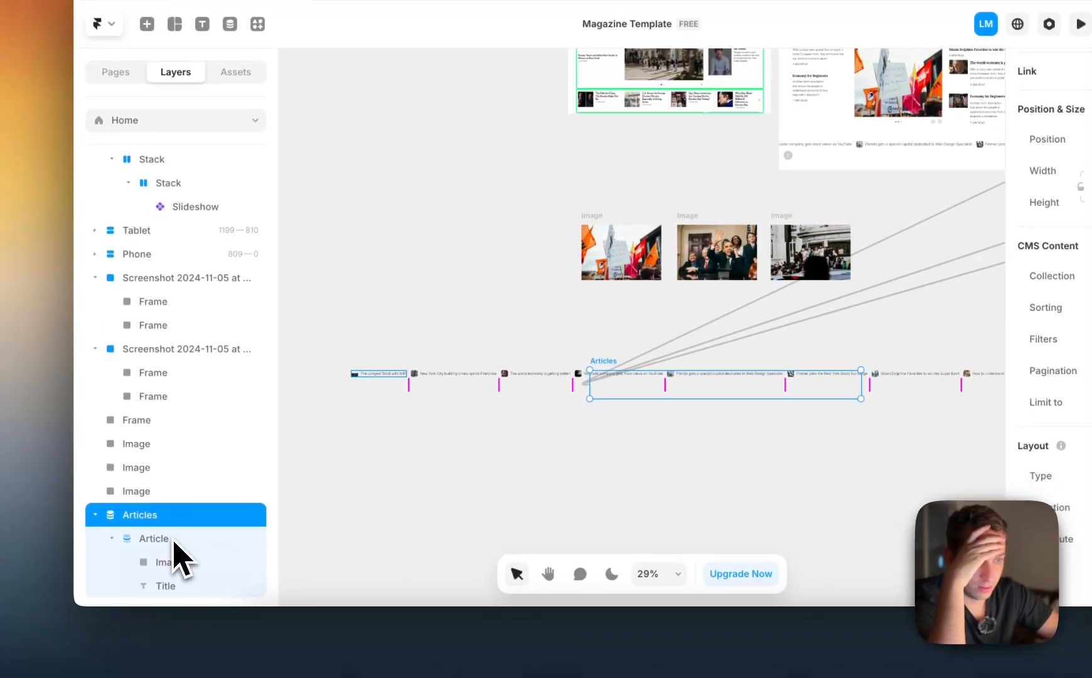
{"action": "left_click", "coordinate": [172, 595]}
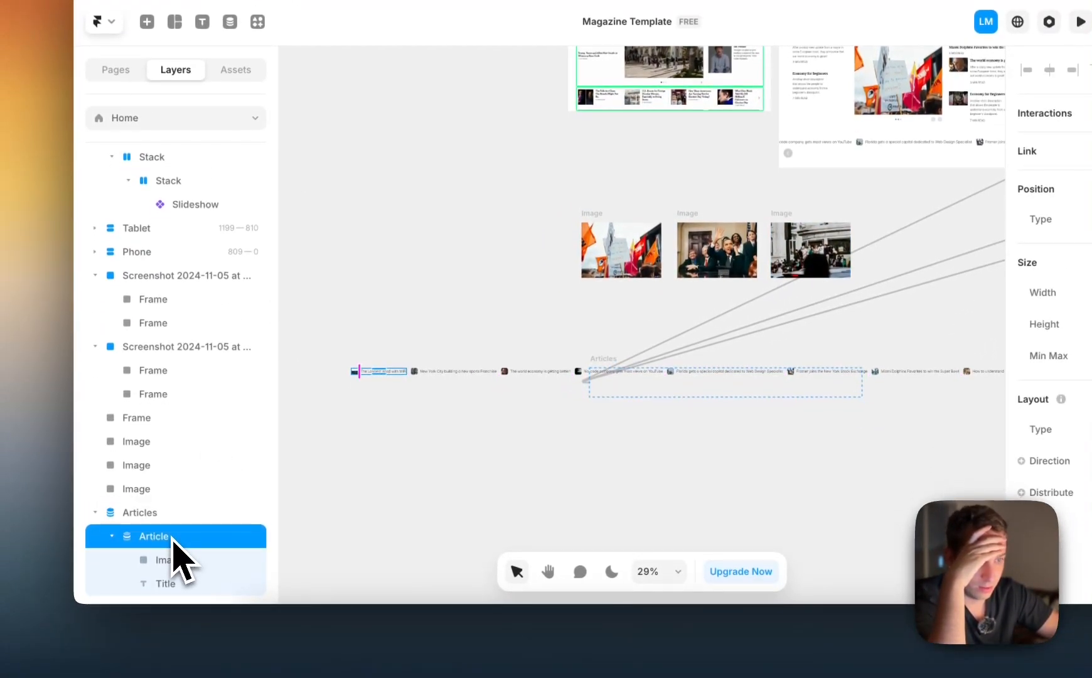
{"action": "left_click", "coordinate": [180, 516]}
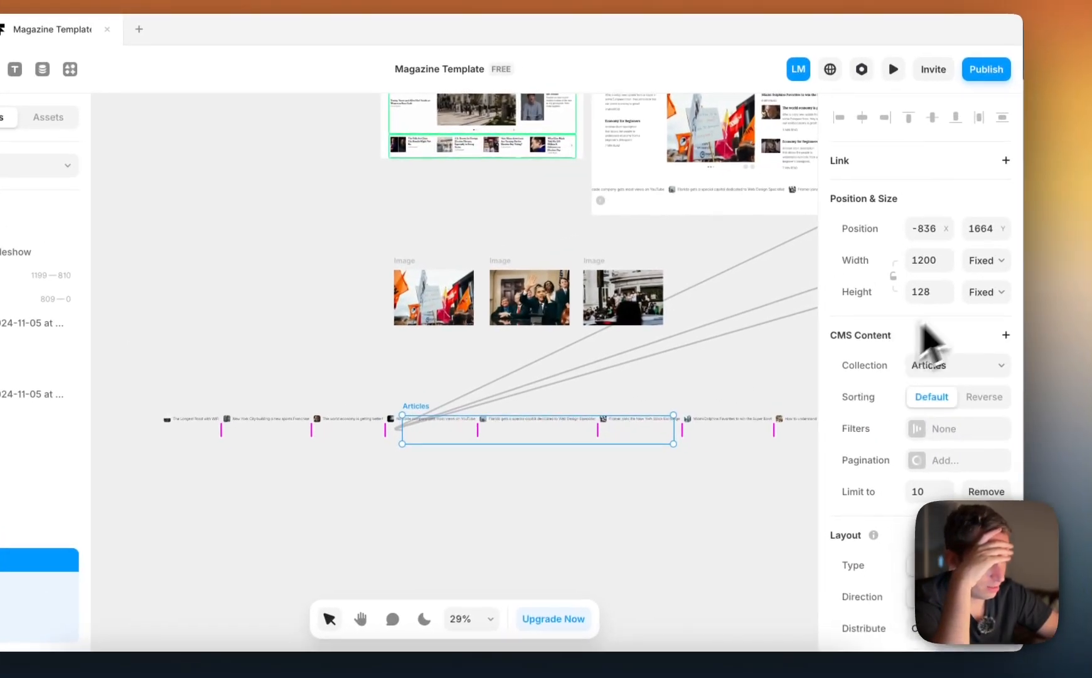
{"action": "left_click", "coordinate": [976, 256]}
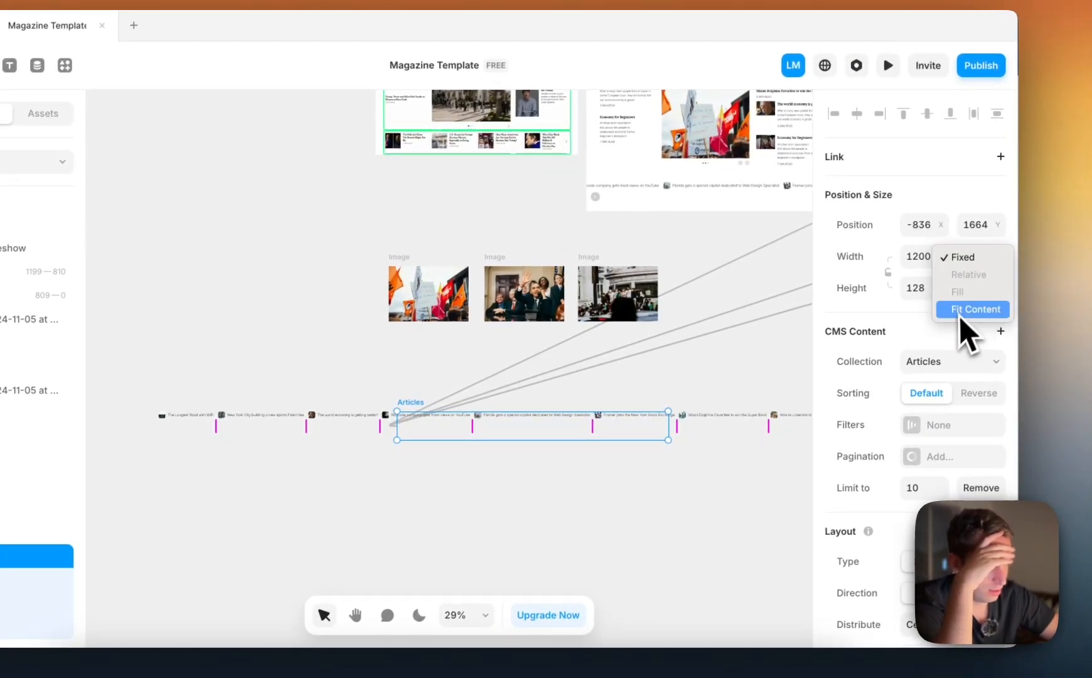
{"action": "scroll", "coordinate": [574, 456], "scroll_direction": "down", "scroll_amount": 3}
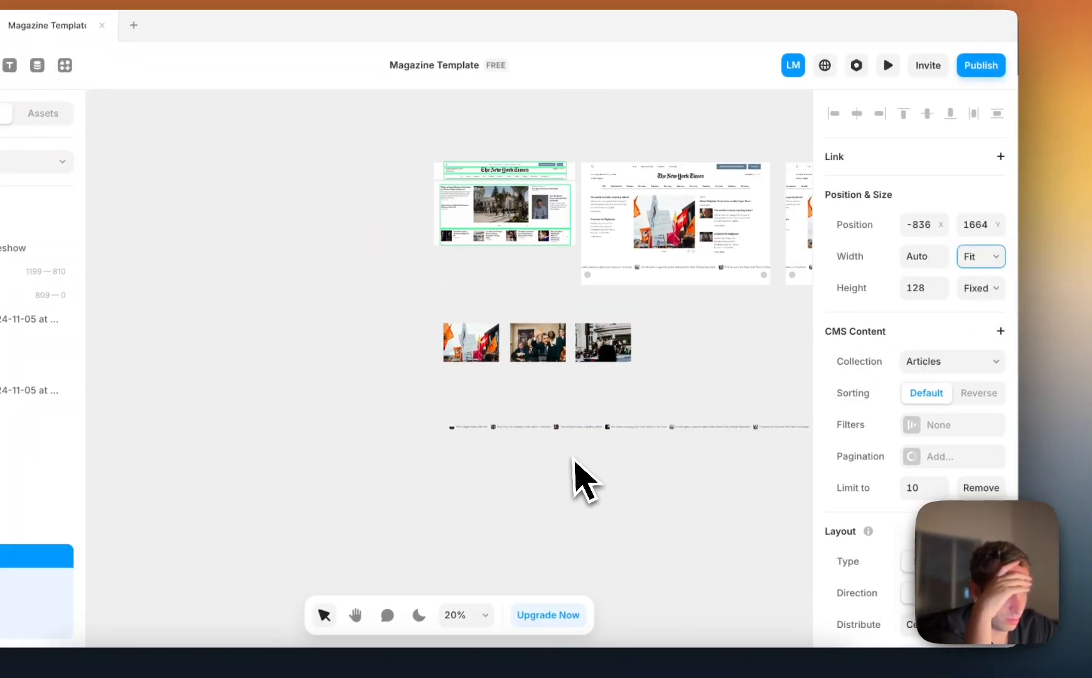
{"action": "scroll", "coordinate": [573, 458], "scroll_direction": "right", "scroll_amount": 2}
{"action": "scroll", "coordinate": [515, 279], "scroll_direction": "right", "scroll_amount": 1}
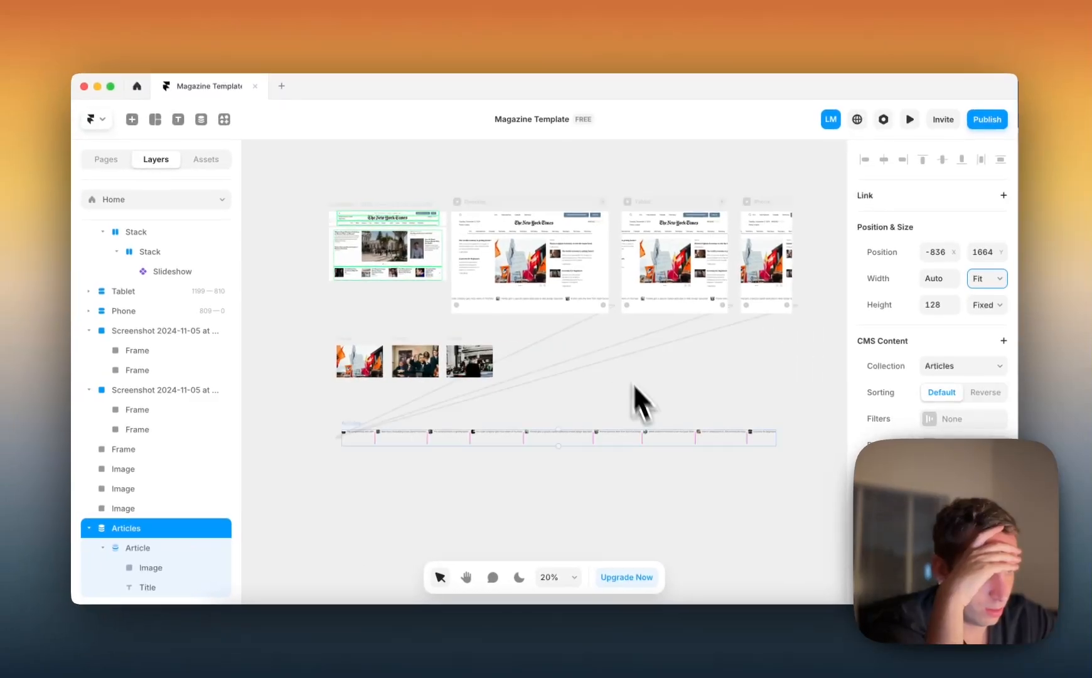
Enlarge the thumbnail image inside the Article item to 120 by 120
{"action": "scroll", "coordinate": [352, 452], "scroll_direction": "up", "scroll_amount": 5}
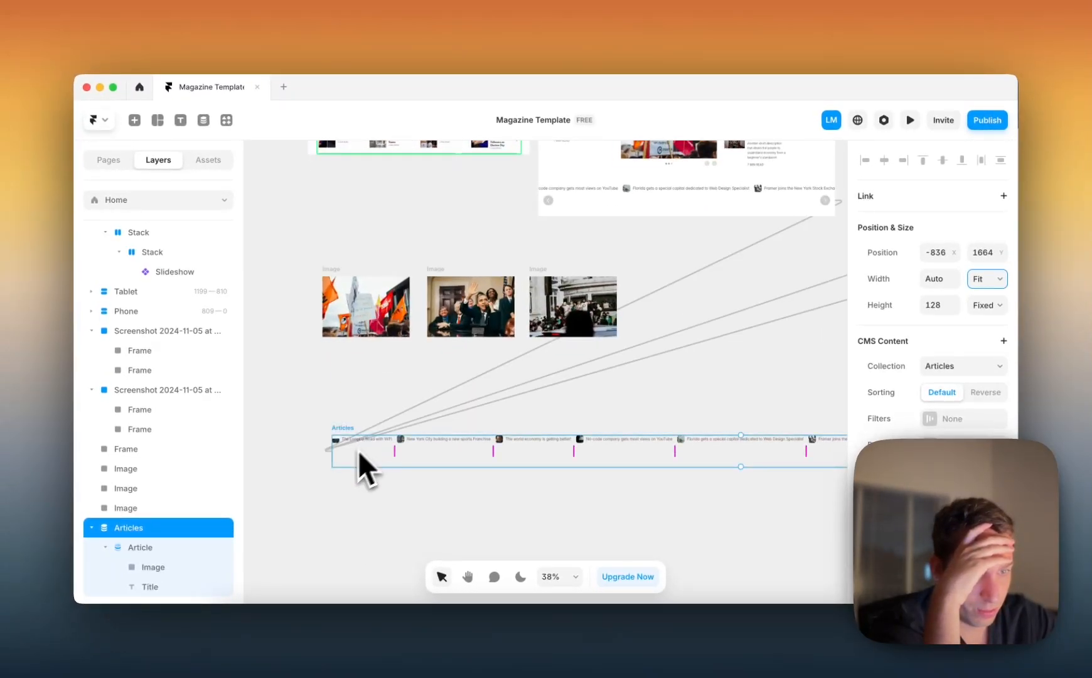
{"action": "left_click", "coordinate": [142, 548]}
{"action": "scroll", "coordinate": [383, 427], "scroll_direction": "up", "scroll_amount": 2}
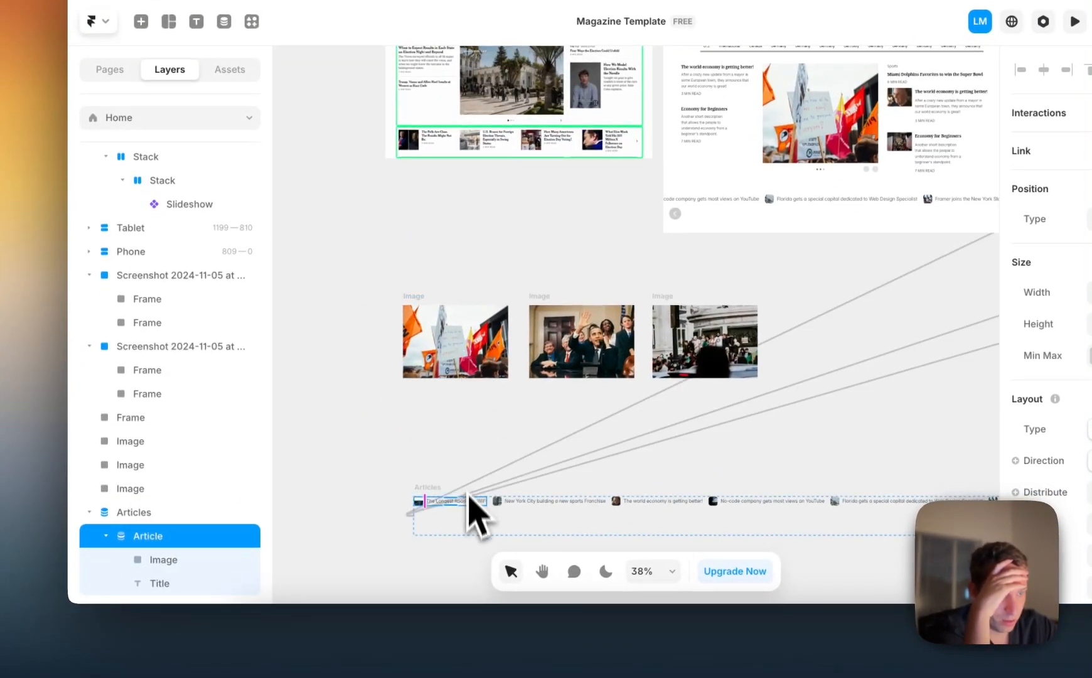
{"action": "scroll", "coordinate": [463, 508], "scroll_direction": "up", "scroll_amount": 5}
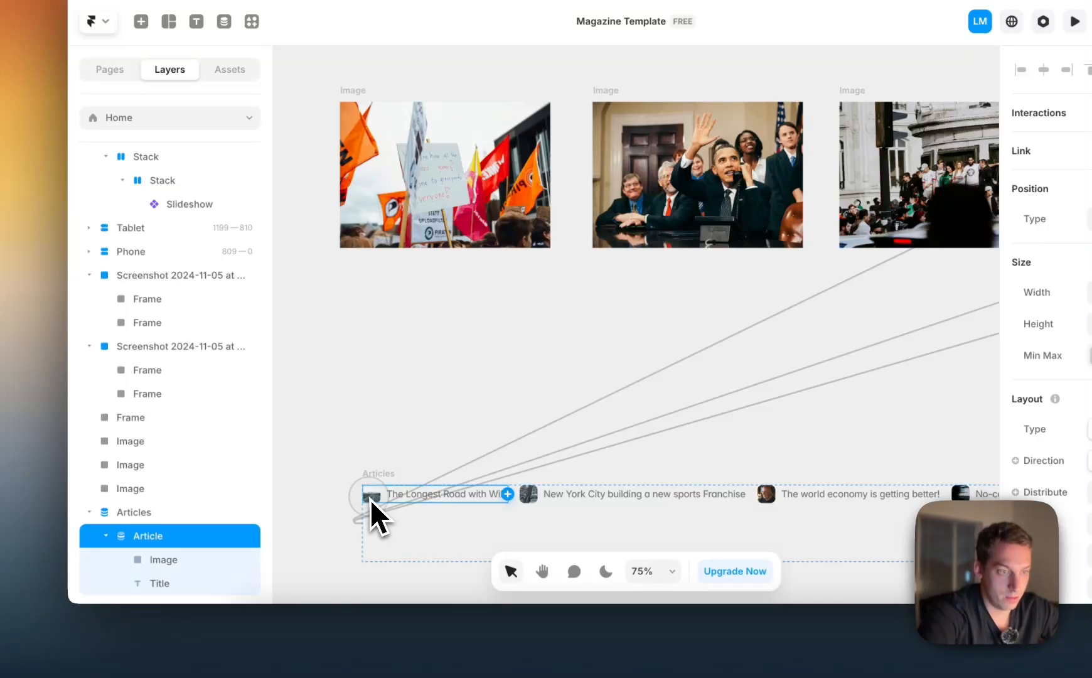
{"action": "left_click", "coordinate": [230, 565]}
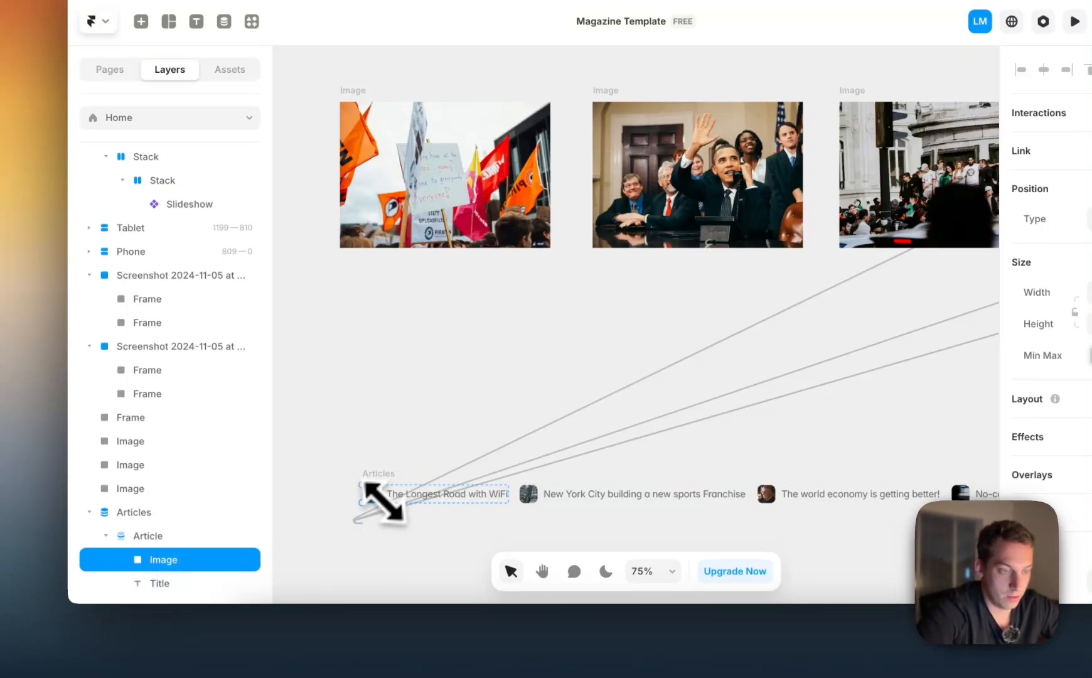
{"action": "left_click_drag", "start_coordinate": [383, 502], "coordinate": [461, 556]}
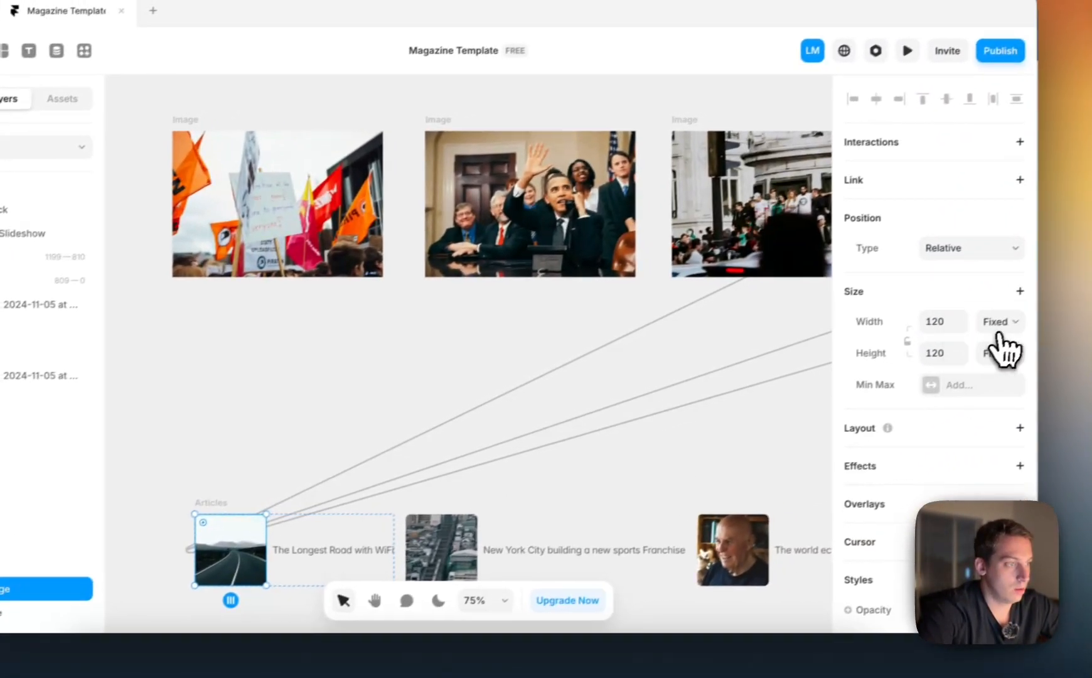
Try to set the article image's width and height to Fill, and undo the height change
{"action": "left_click", "coordinate": [981, 331]}
{"action": "left_click", "coordinate": [977, 384]}
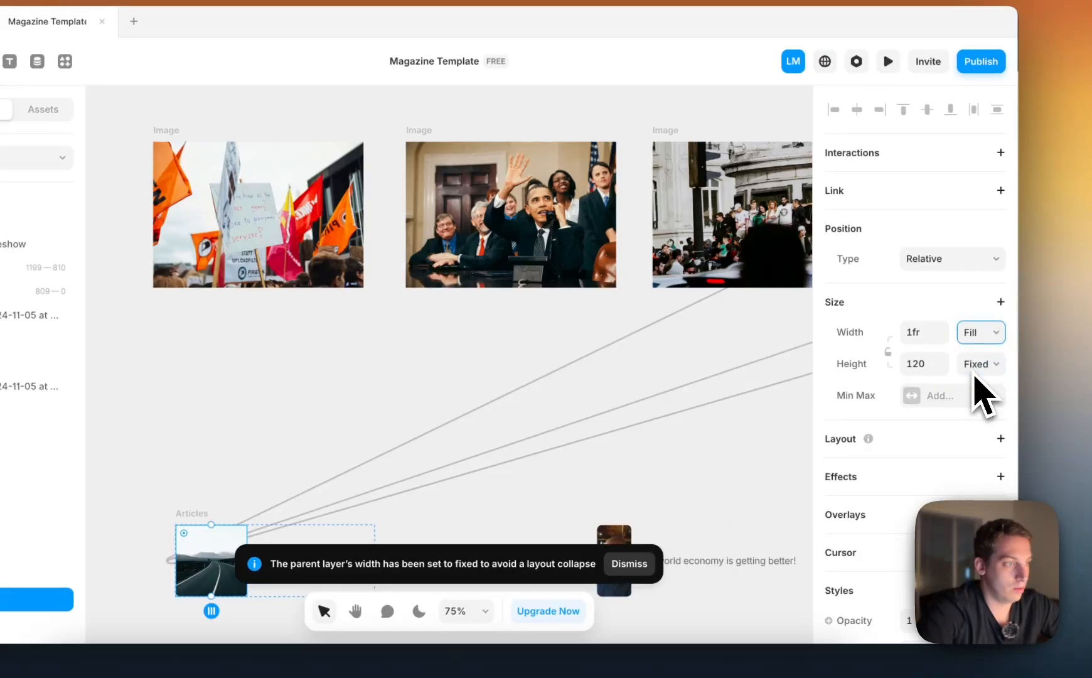
{"action": "left_click", "coordinate": [983, 364]}
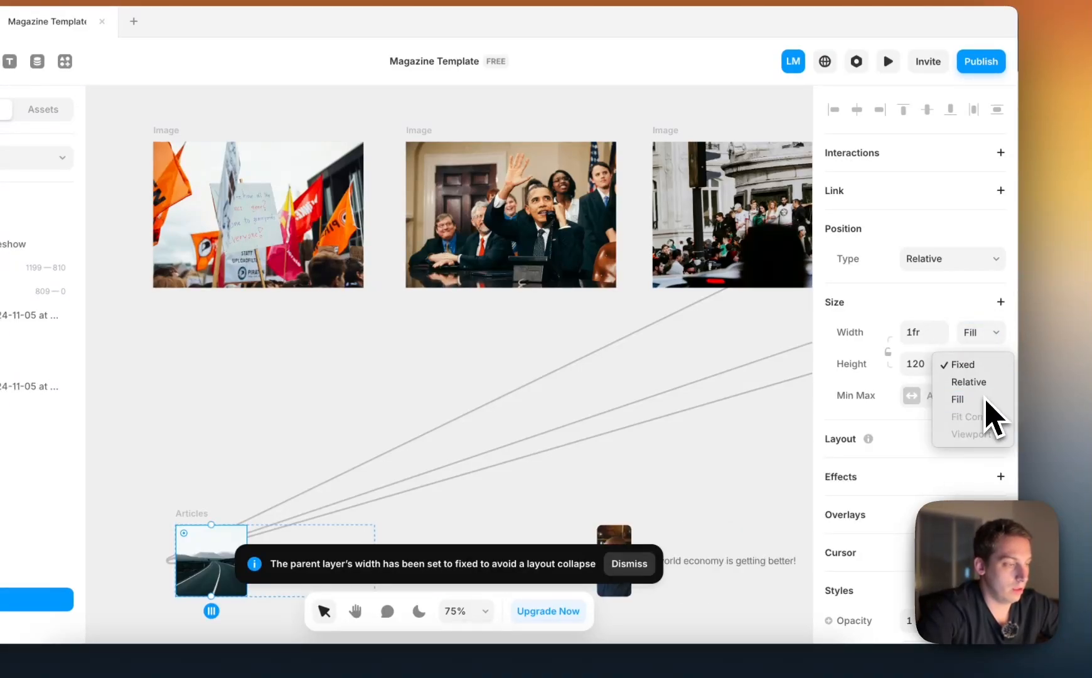
{"action": "left_click", "coordinate": [986, 400]}
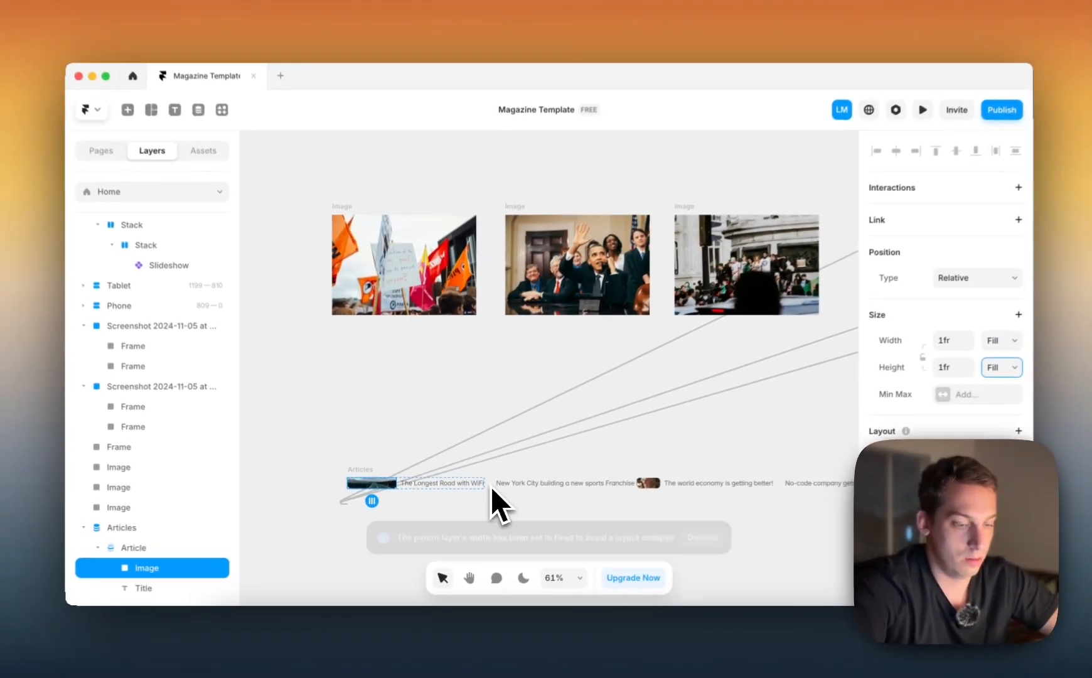
{"action": "key", "text": "super+z"}
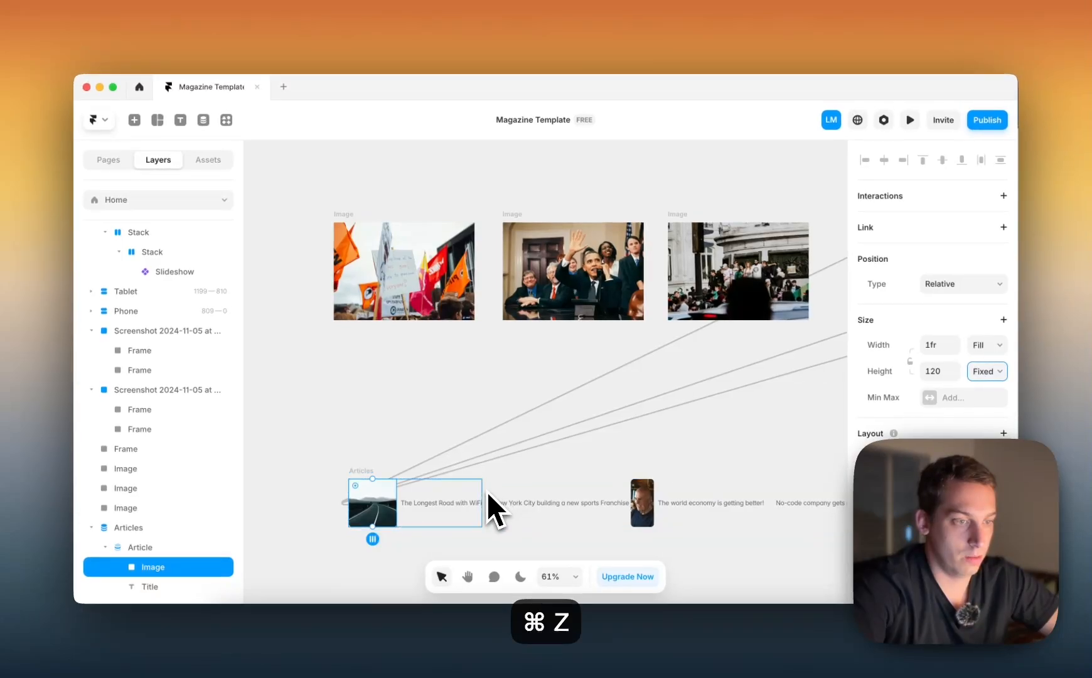
Check the resized image across the article row and undo its Fill width, keeping the enlarged square thumbnail
{"action": "left_click", "coordinate": [942, 372]}
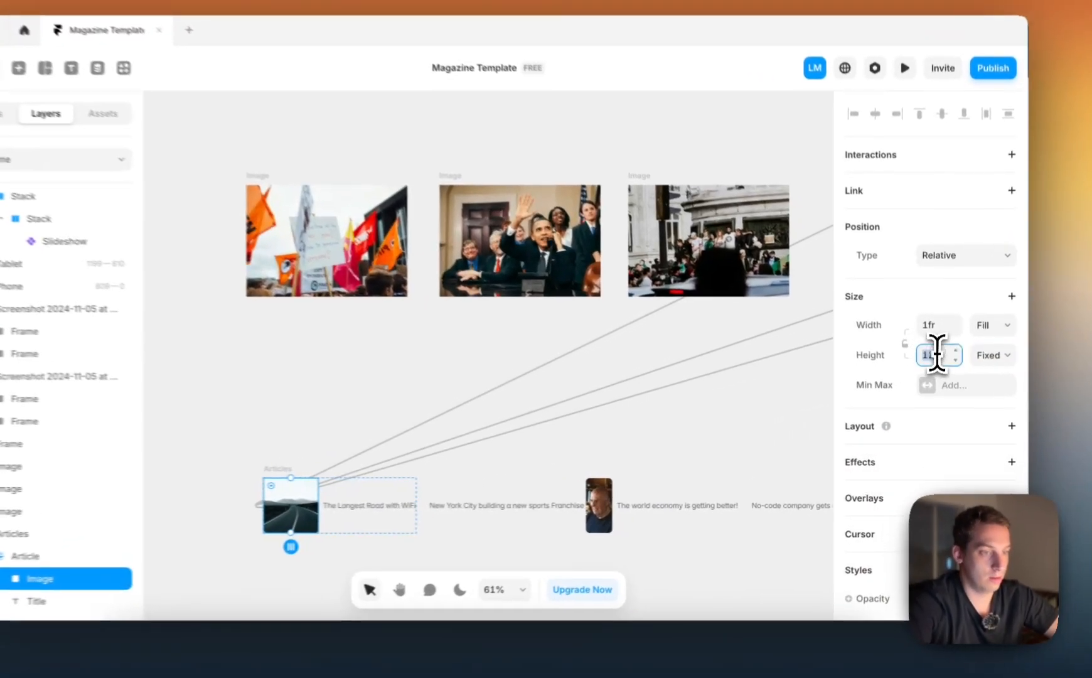
{"action": "scroll", "coordinate": [621, 447], "scroll_direction": "down", "scroll_amount": 5}
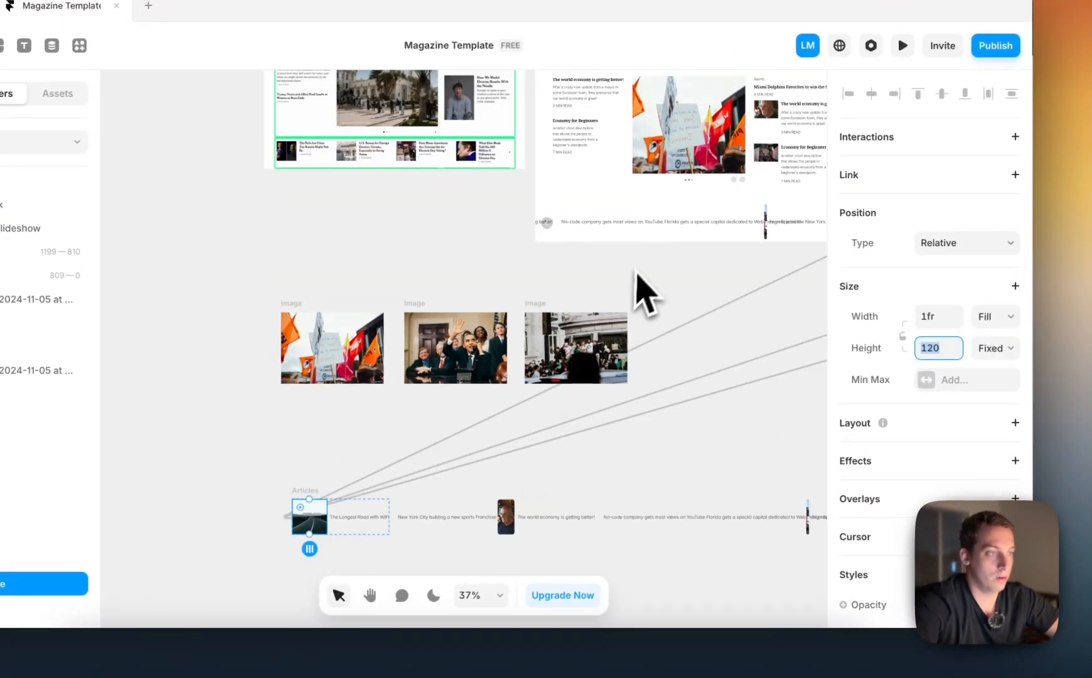
{"action": "scroll", "coordinate": [639, 270], "scroll_direction": "right", "scroll_amount": 3}
{"action": "scroll", "coordinate": [628, 264], "scroll_direction": "left", "scroll_amount": 3}
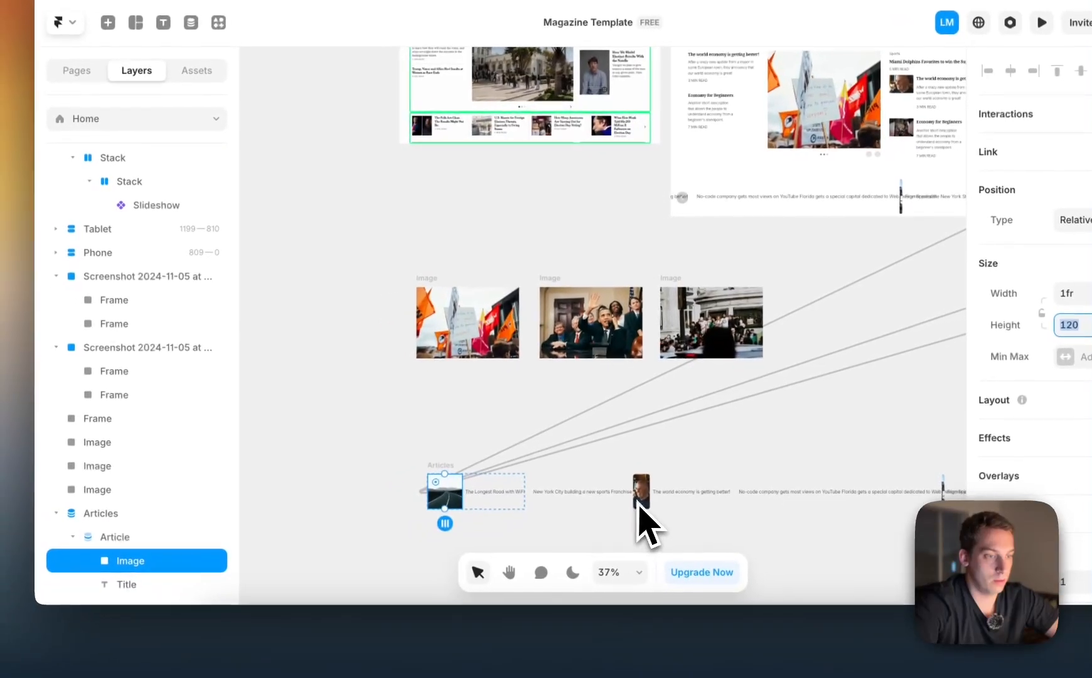
{"action": "left_click", "coordinate": [584, 509]}
{"action": "scroll", "coordinate": [593, 508], "scroll_direction": "right", "scroll_amount": 2}
{"action": "scroll", "coordinate": [656, 499], "scroll_direction": "down", "scroll_amount": 4}
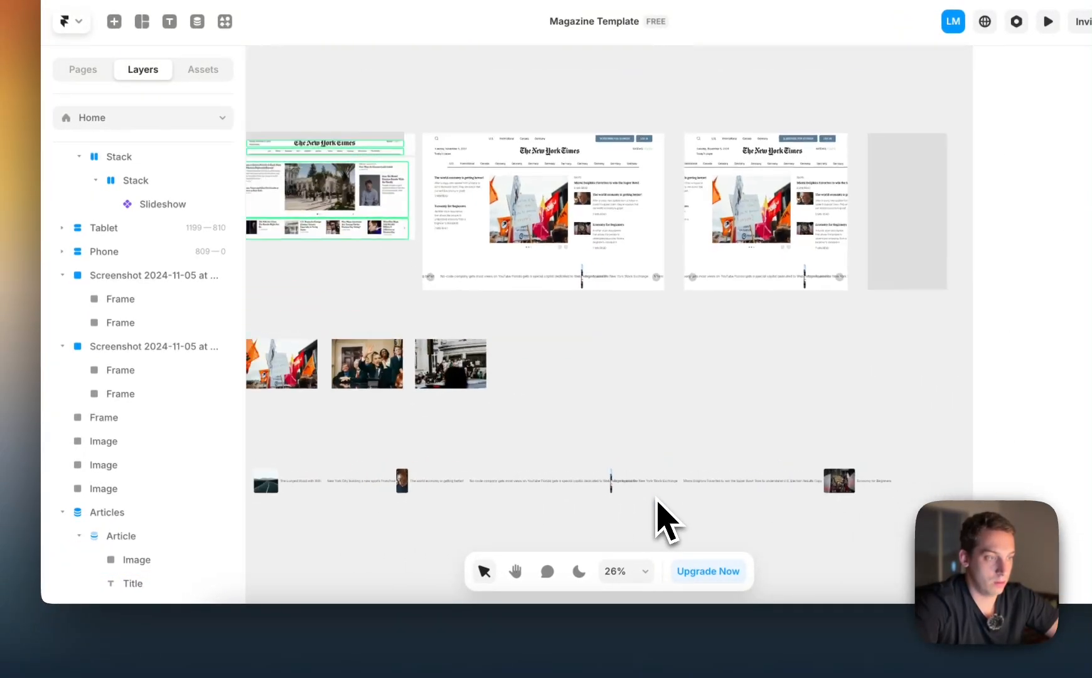
{"action": "scroll", "coordinate": [393, 480], "scroll_direction": "left", "scroll_amount": 1}
{"action": "left_click", "coordinate": [360, 450]}
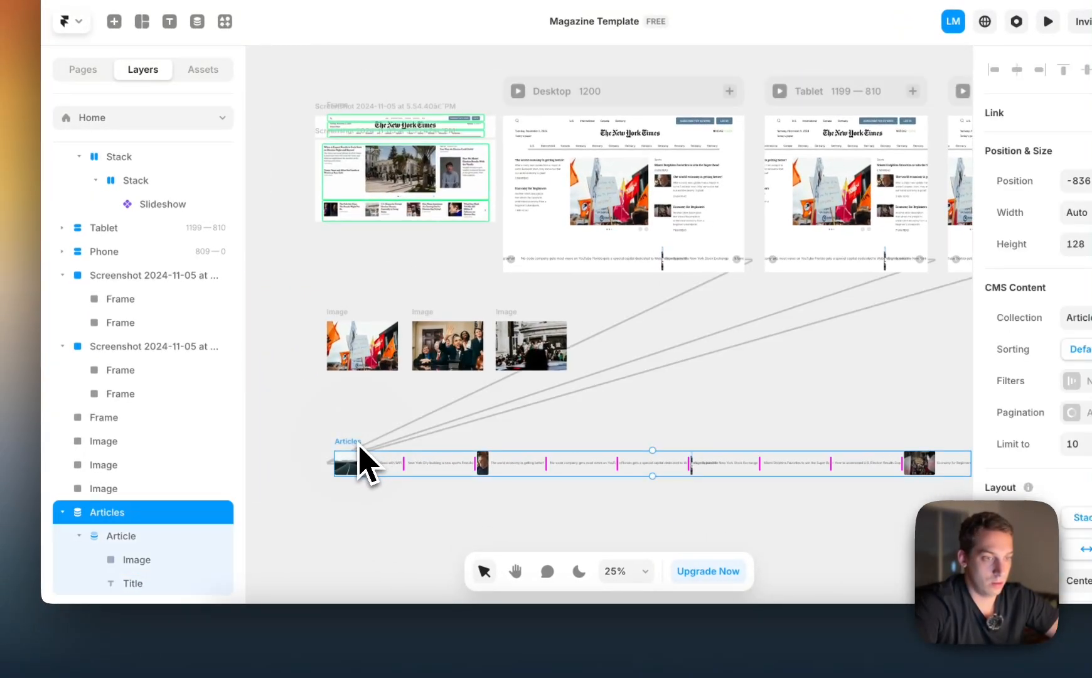
{"action": "key", "text": "super+z"}
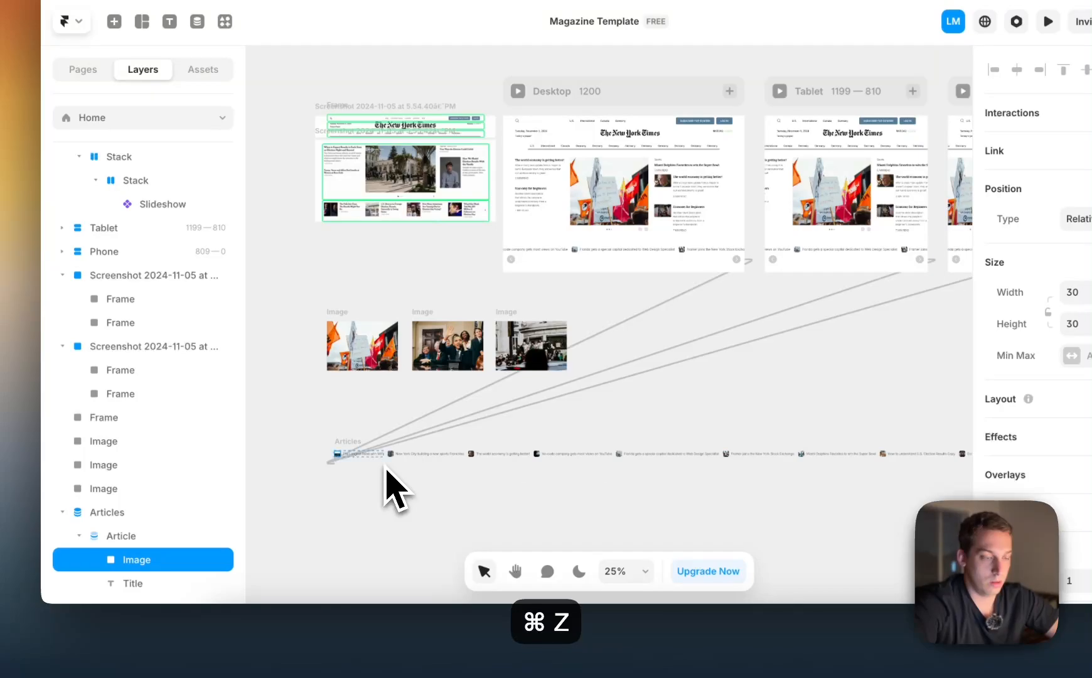
{"action": "key", "text": "super+shift+z"}
{"action": "left_click", "coordinate": [461, 414]}
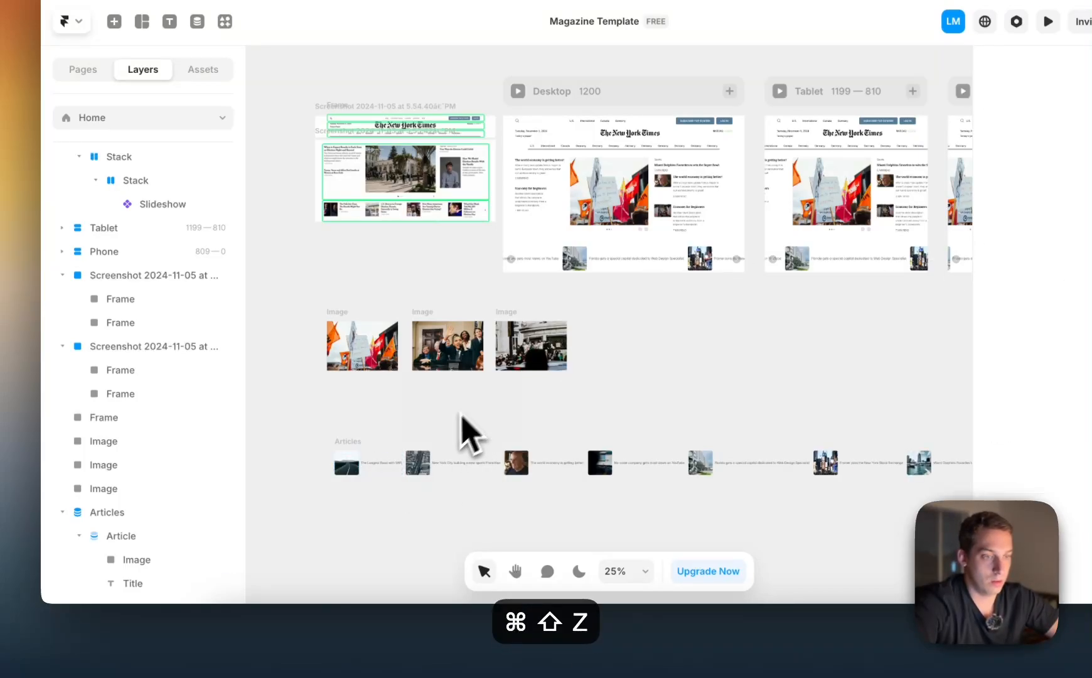
Duplicate the Title text inside the Article item and wrap both titles in a stack
{"action": "left_click", "coordinate": [391, 472]}
{"action": "scroll", "coordinate": [391, 472], "scroll_direction": "up", "scroll_amount": 5}
{"action": "key", "text": "super+d"}
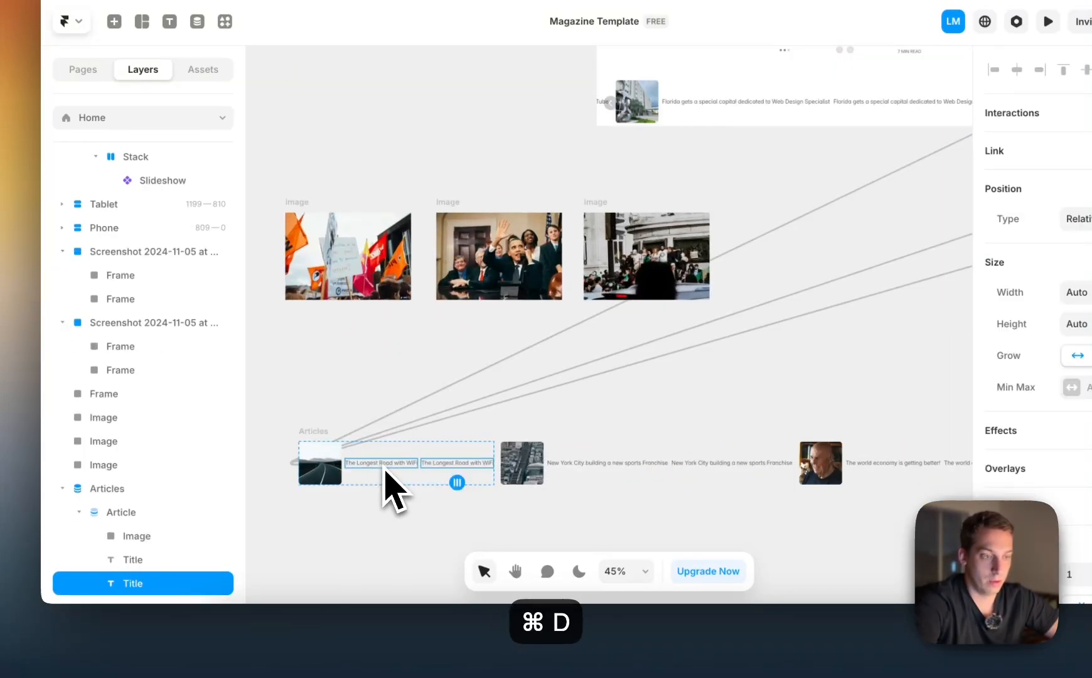
{"action": "left_click", "coordinate": [149, 559]}
{"action": "left_click", "coordinate": [148, 583], "text": "shift"}
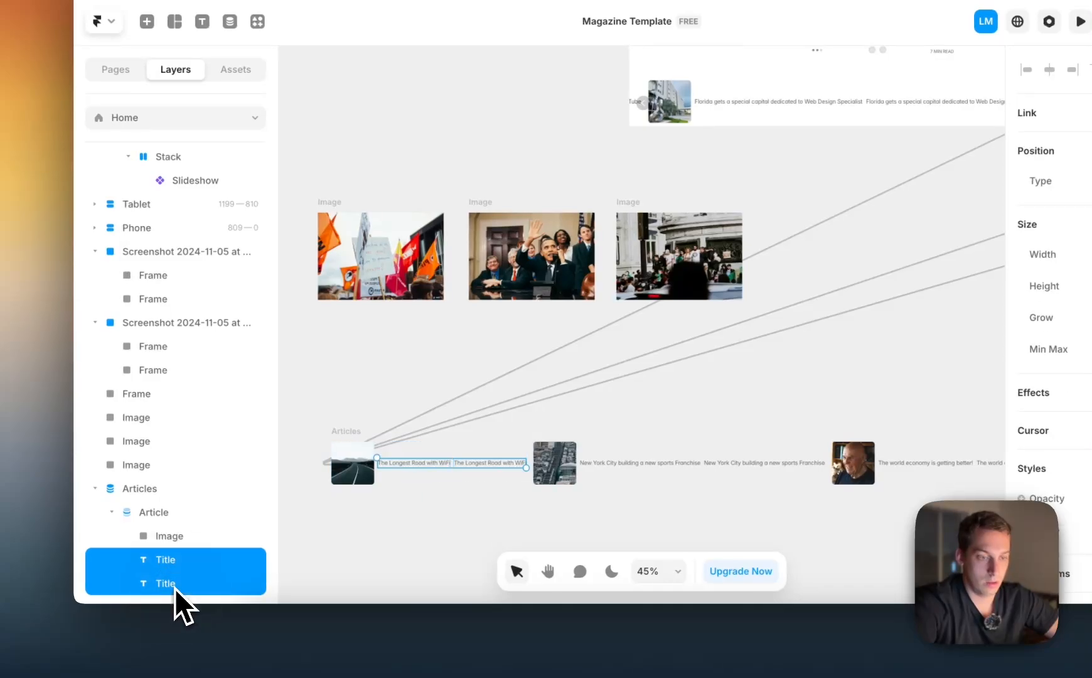
{"action": "right_click", "coordinate": [142, 587]}
{"action": "left_click", "coordinate": [210, 542]}
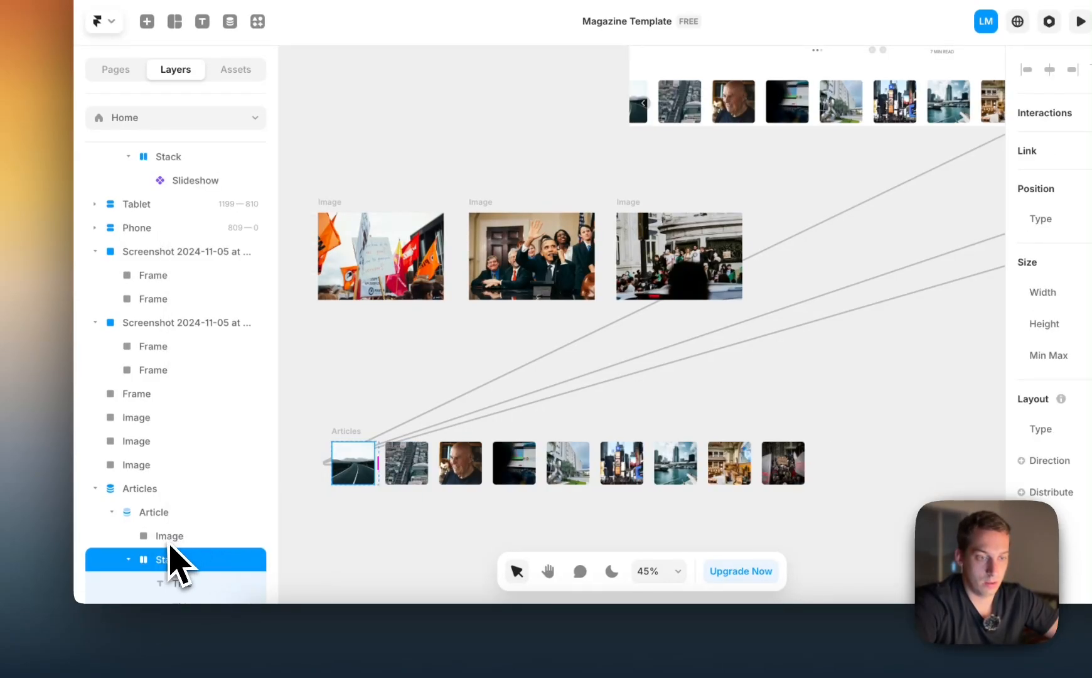
Wrap the article's image and title stack in a parent stack, with its width and height set to Fit Content
{"action": "scroll", "coordinate": [149, 559], "scroll_direction": "up", "scroll_amount": 1}
{"action": "left_click", "coordinate": [167, 558], "text": "shift"}
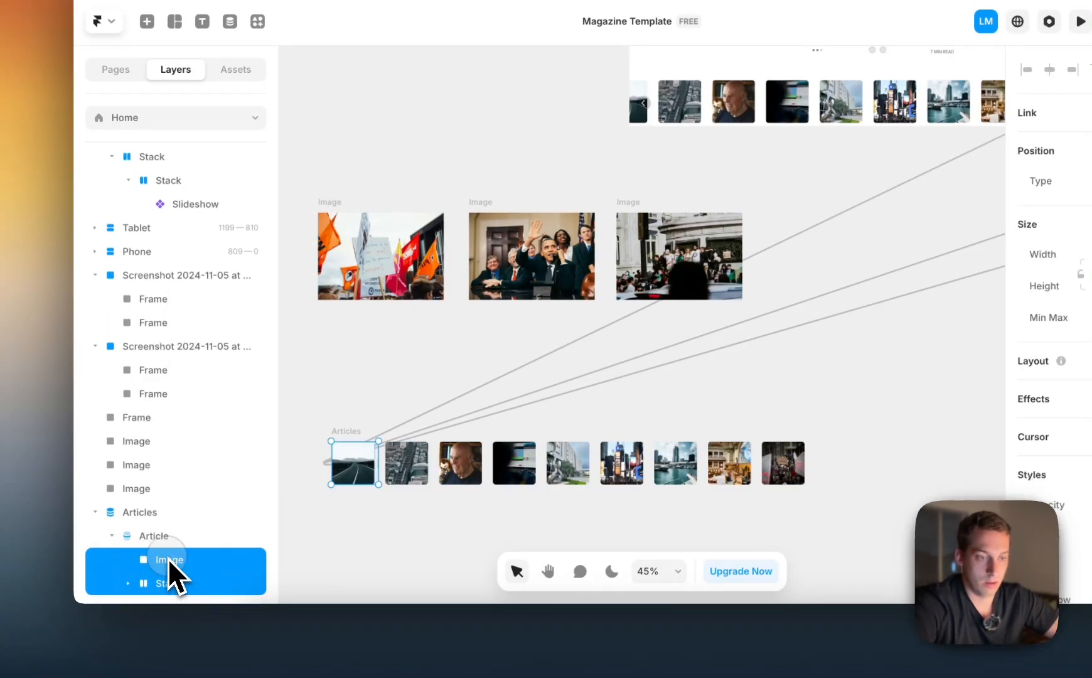
{"action": "right_click", "coordinate": [167, 558]}
{"action": "left_click", "coordinate": [213, 513]}
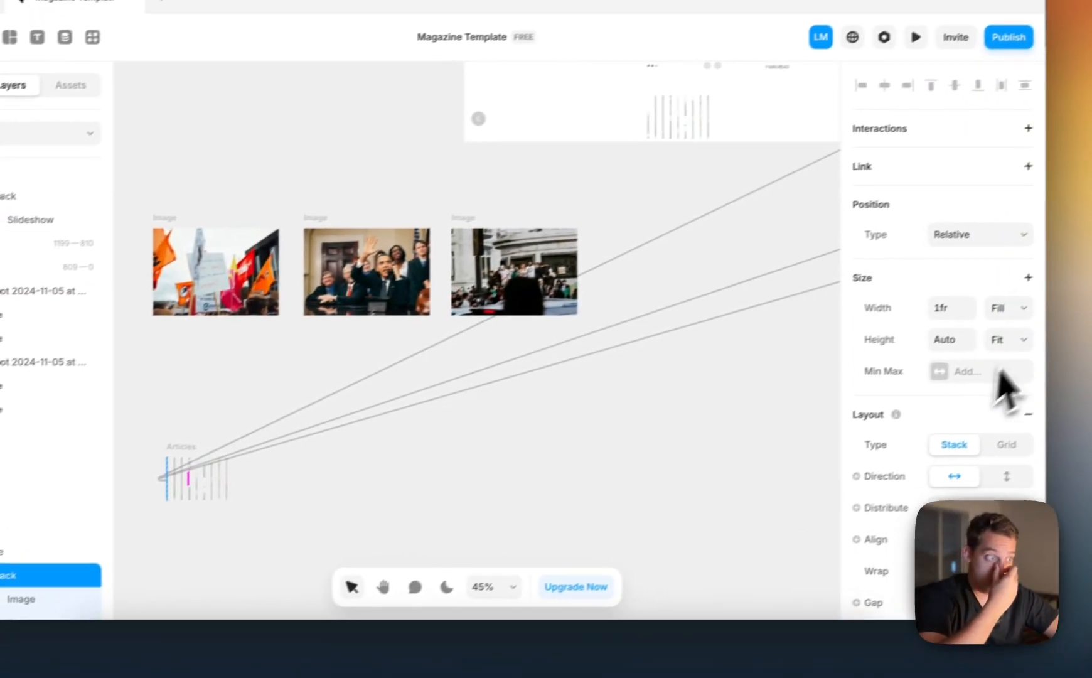
{"action": "left_click", "coordinate": [1002, 383]}
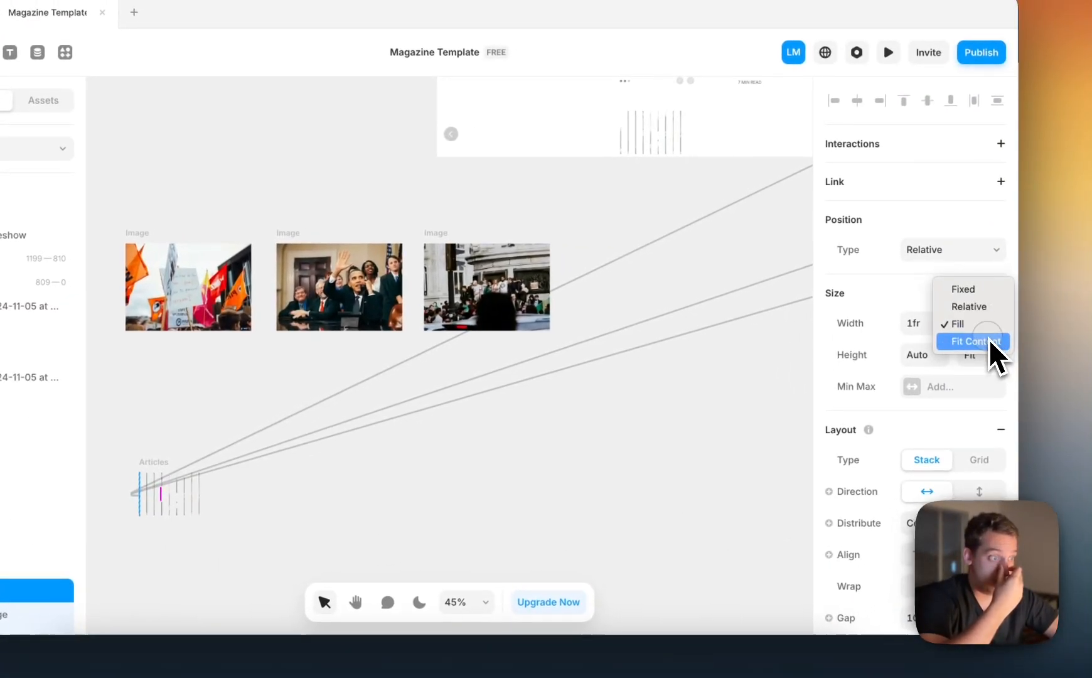
{"action": "left_click", "coordinate": [996, 343]}
{"action": "left_click", "coordinate": [979, 358]}
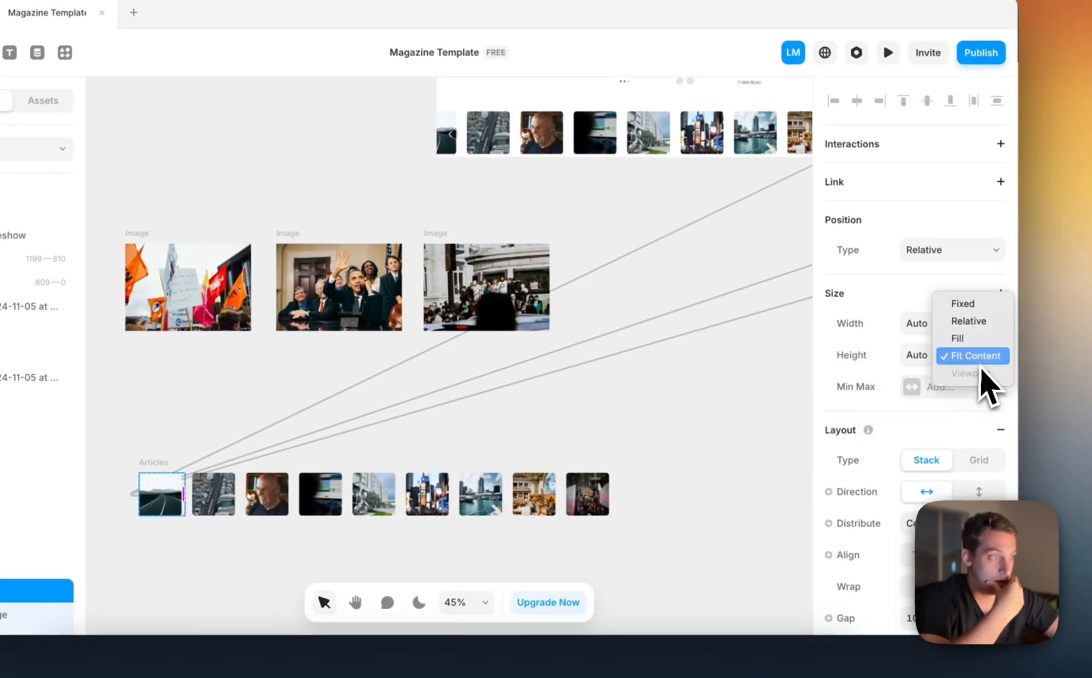
{"action": "left_click", "coordinate": [982, 362]}
Set the inner title stack's width to Fit Content and its direction to vertical
{"action": "scroll", "coordinate": [32, 597], "scroll_direction": "down", "scroll_amount": 1}
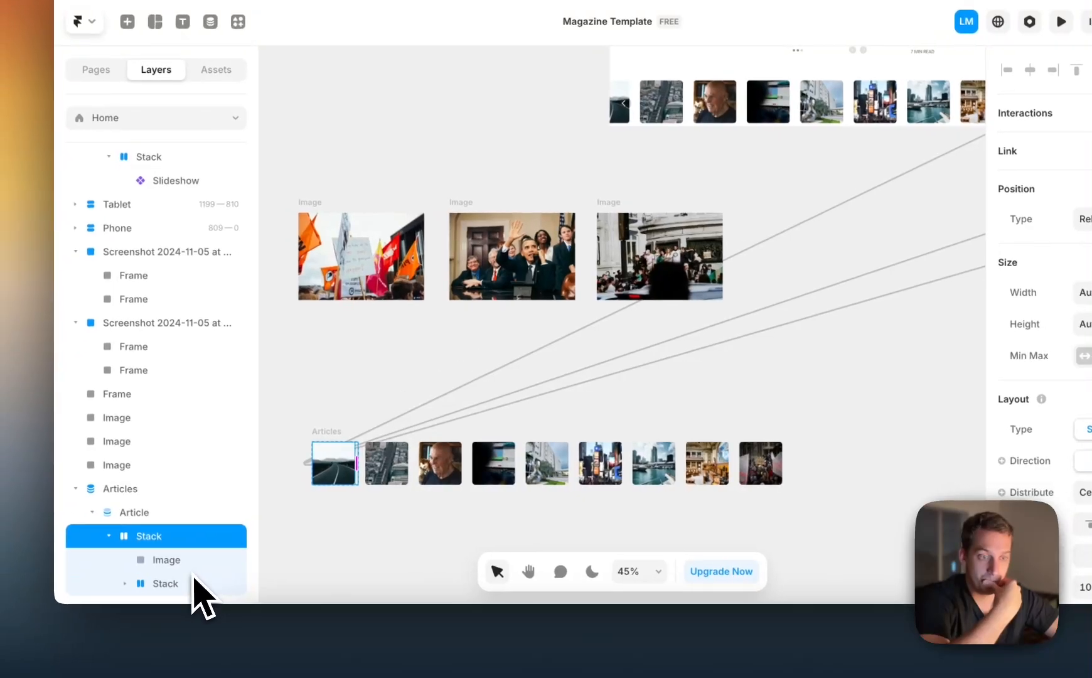
{"action": "left_click", "coordinate": [166, 584]}
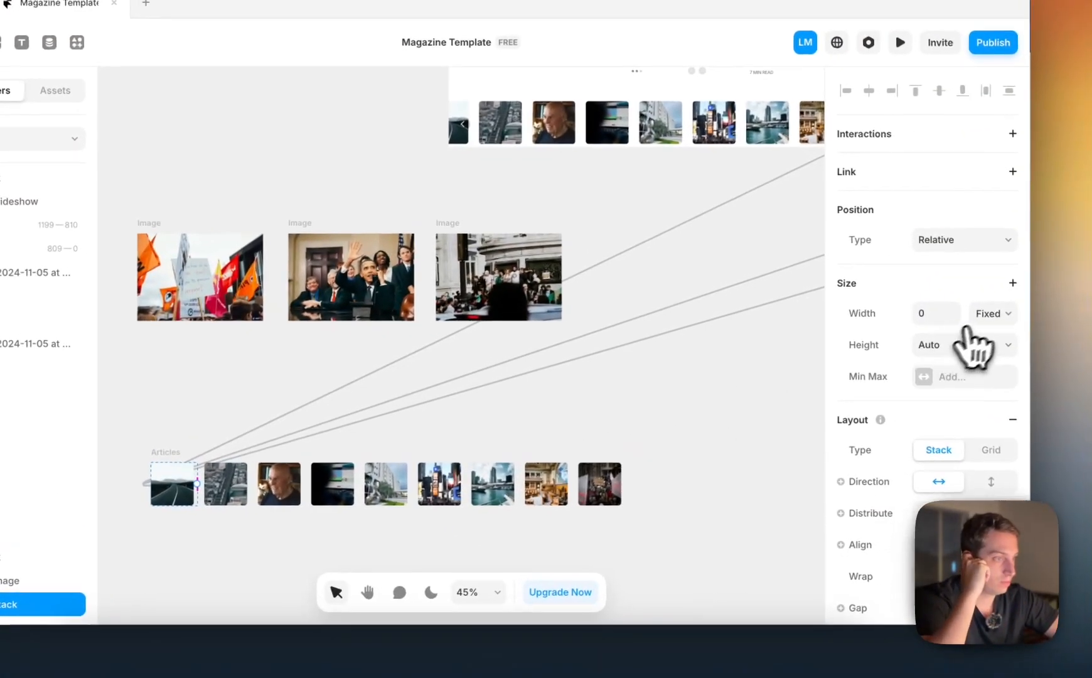
{"action": "left_click", "coordinate": [979, 317]}
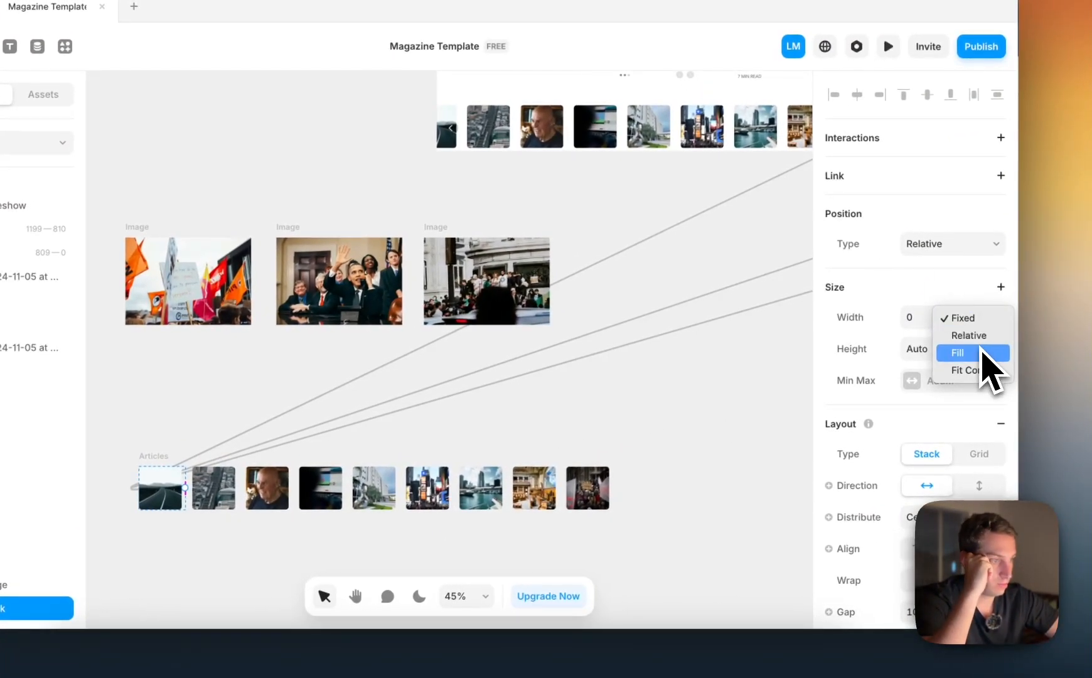
{"action": "left_click", "coordinate": [977, 370]}
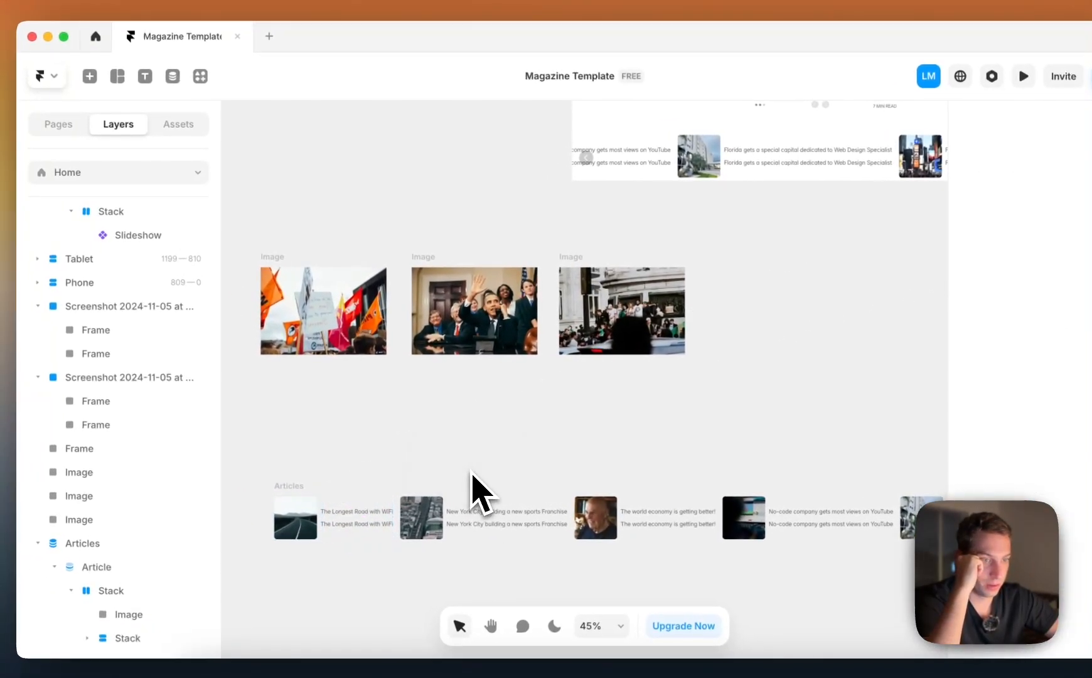
Examine the reference screenshot's small article strip against the text inside the article row
{"action": "left_click", "coordinate": [334, 522]}
{"action": "scroll", "coordinate": [365, 512], "scroll_direction": "up", "scroll_amount": 2}
{"action": "scroll", "coordinate": [370, 506], "scroll_direction": "left", "scroll_amount": 5}
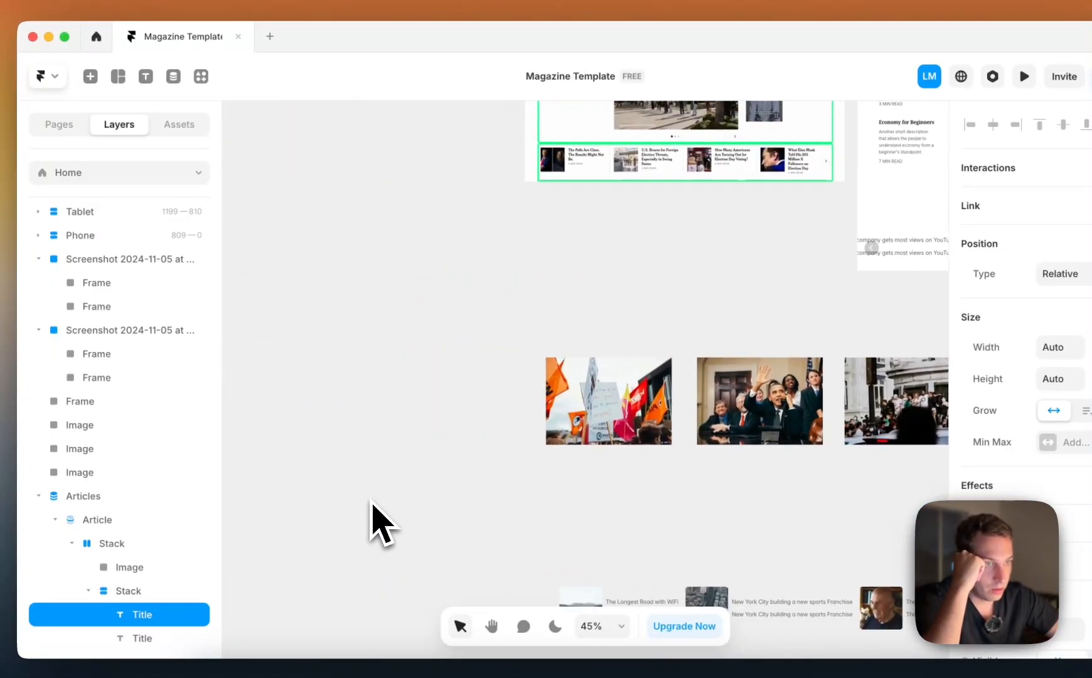
{"action": "scroll", "coordinate": [578, 195], "scroll_direction": "up", "scroll_amount": 5}
{"action": "scroll", "coordinate": [573, 188], "scroll_direction": "down", "scroll_amount": 5}
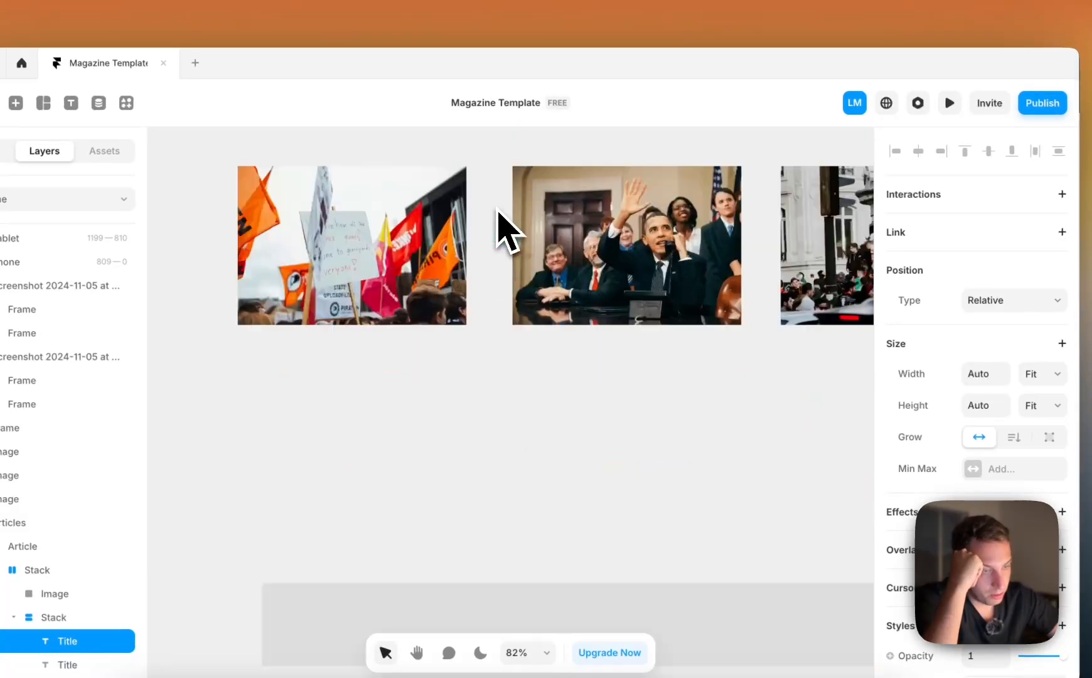
{"action": "scroll", "coordinate": [493, 226], "scroll_direction": "down", "scroll_amount": 5}
{"action": "scroll", "coordinate": [439, 282], "scroll_direction": "down", "scroll_amount": 5}
{"action": "scroll", "coordinate": [965, 450], "scroll_direction": "down", "scroll_amount": 3}
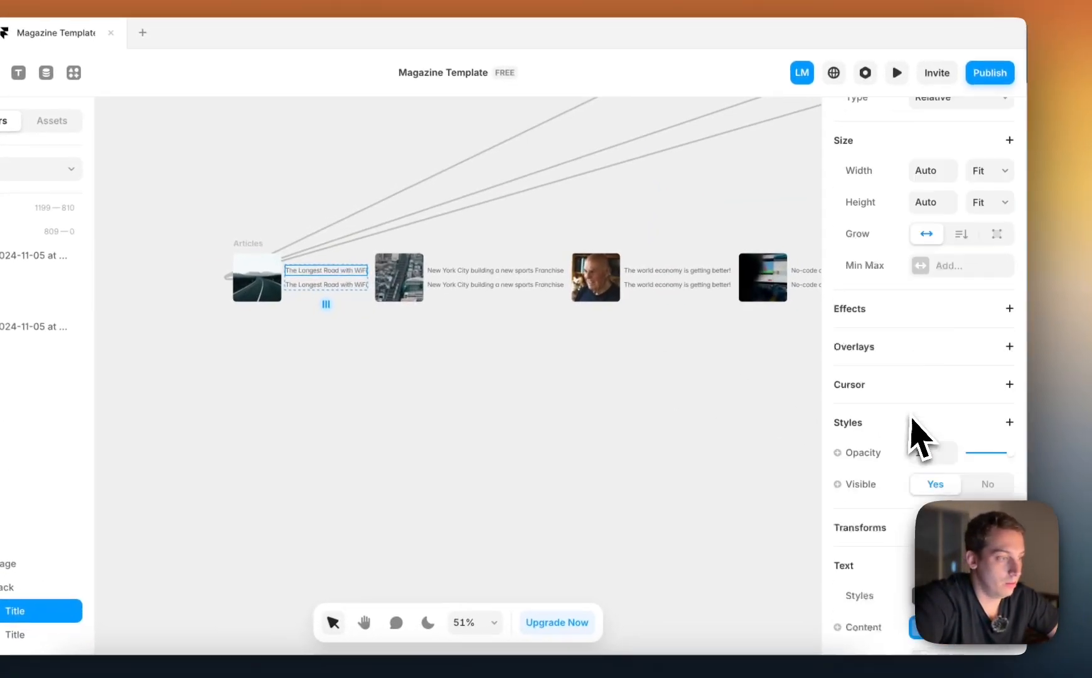
{"action": "scroll", "coordinate": [920, 439], "scroll_direction": "down", "scroll_amount": 4}
Bind the second text in the Article item to the Est. Read Time variable and left-align the text stack
{"action": "left_click", "coordinate": [326, 285]}
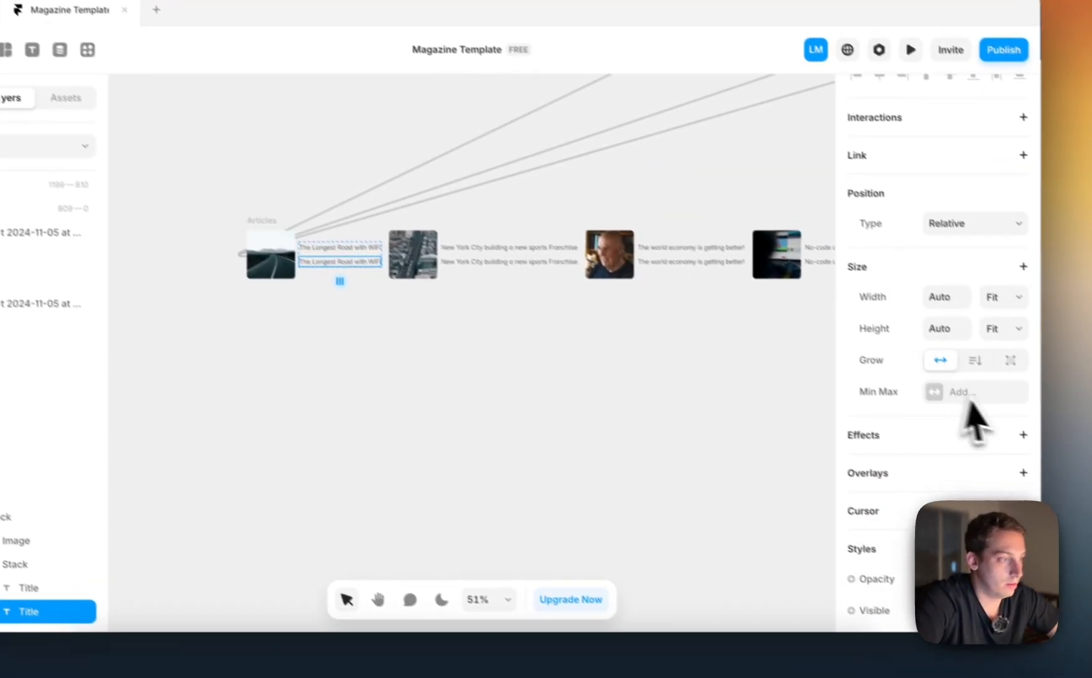
{"action": "scroll", "coordinate": [972, 404], "scroll_direction": "down", "scroll_amount": 6}
{"action": "left_click", "coordinate": [1019, 349]}
{"action": "left_click", "coordinate": [939, 349]}
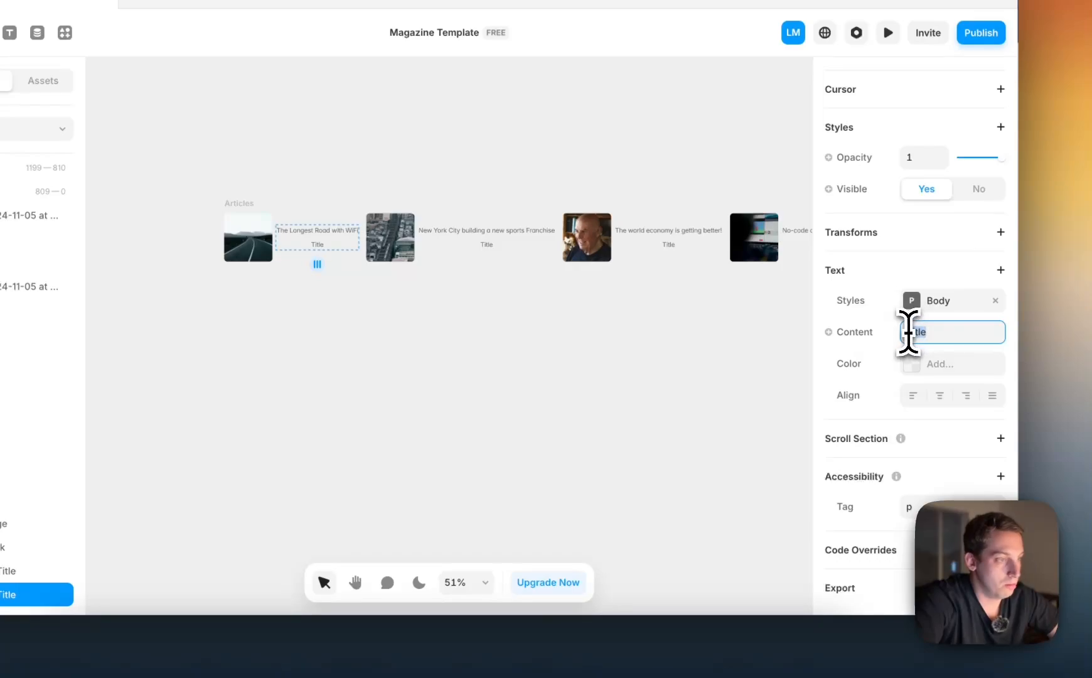
{"action": "mouse_move", "coordinate": [848, 396]}
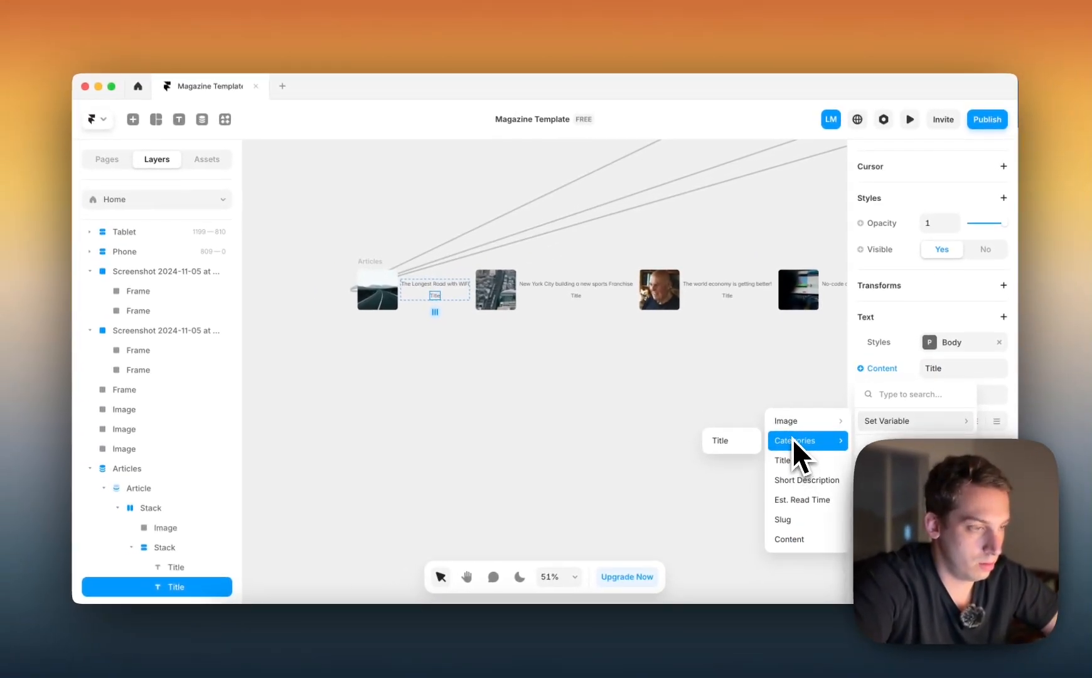
{"action": "mouse_move", "coordinate": [746, 398]}
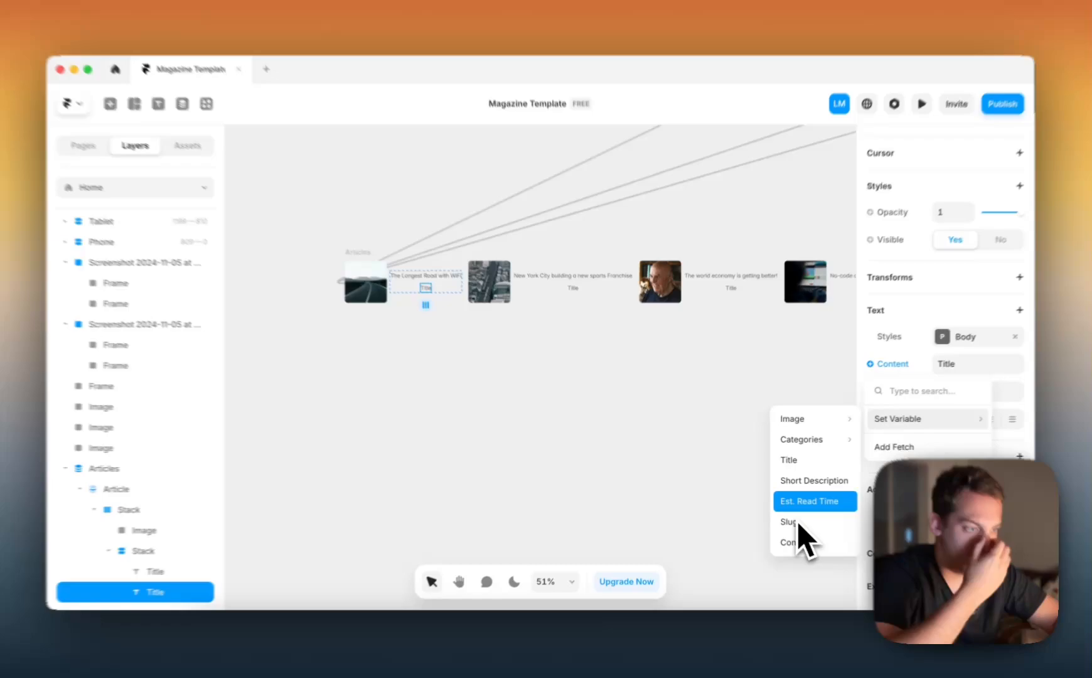
{"action": "left_click", "coordinate": [802, 500]}
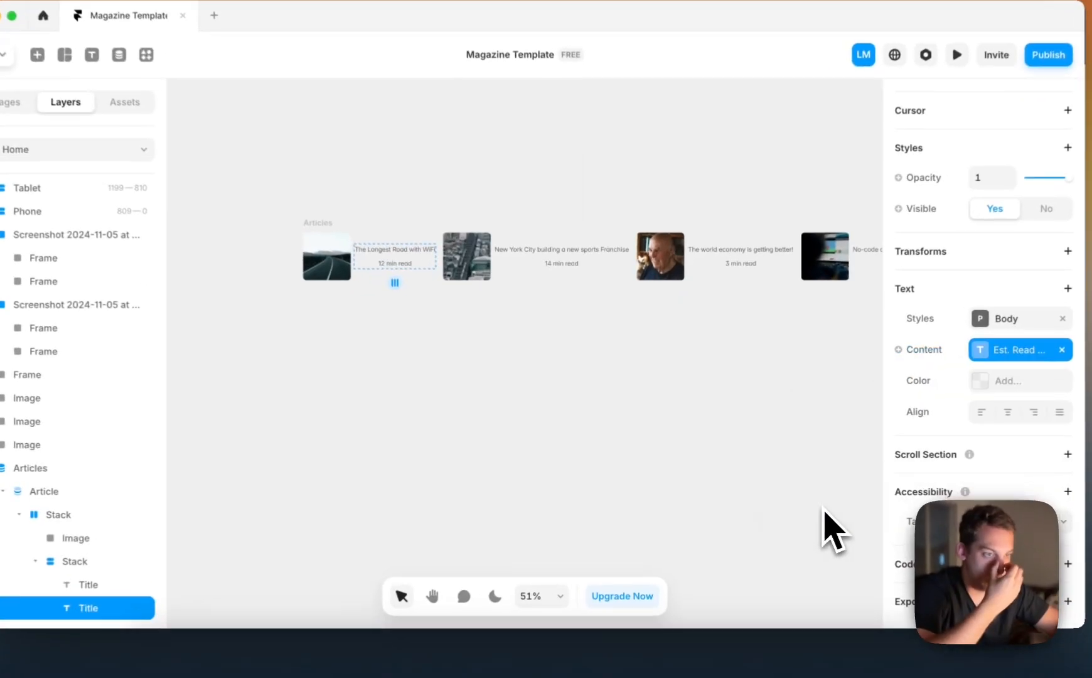
{"action": "left_click", "coordinate": [358, 261]}
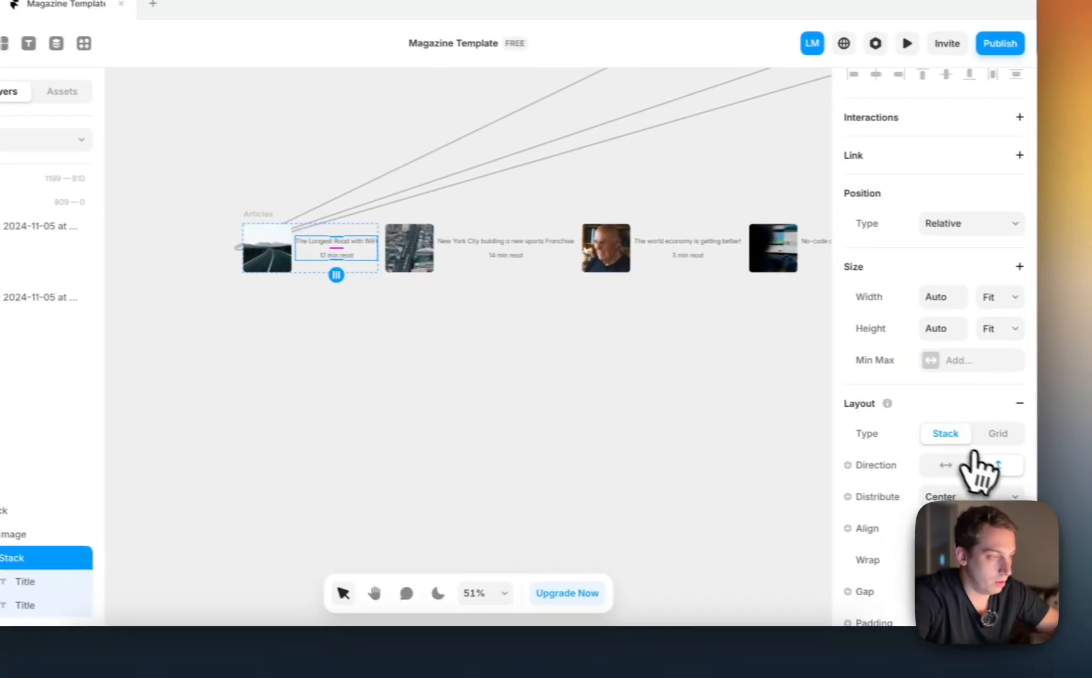
{"action": "left_click", "coordinate": [921, 457]}
Detach the Body style from the article title text and set its font to Young Serif
{"action": "double_click", "coordinate": [322, 243]}
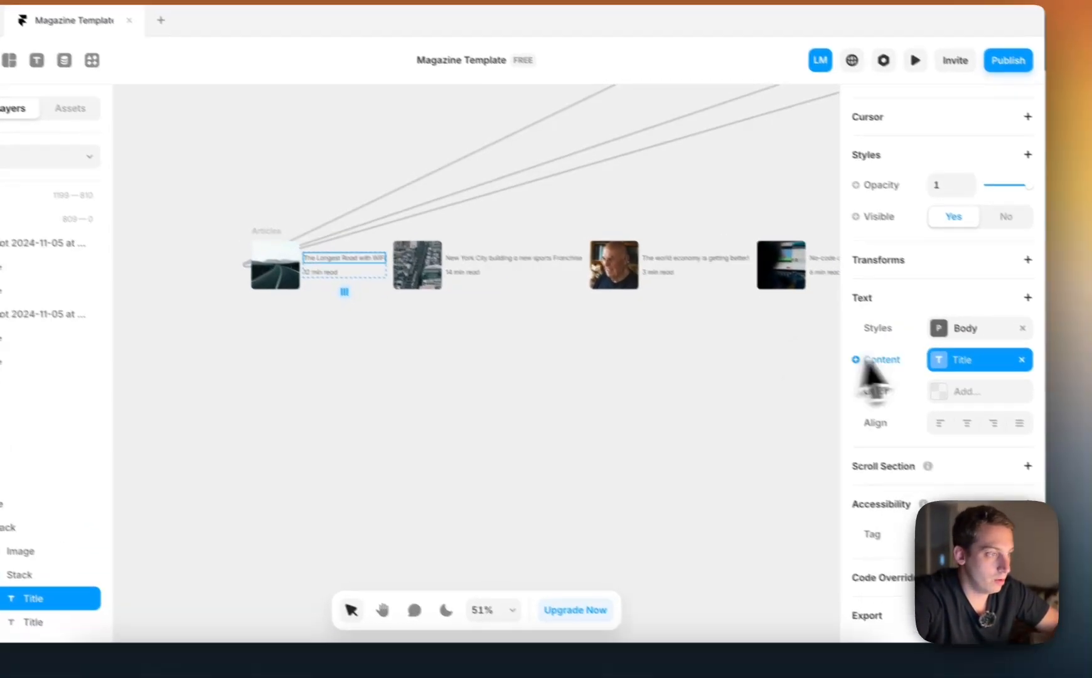
{"action": "left_click", "coordinate": [1022, 328]}
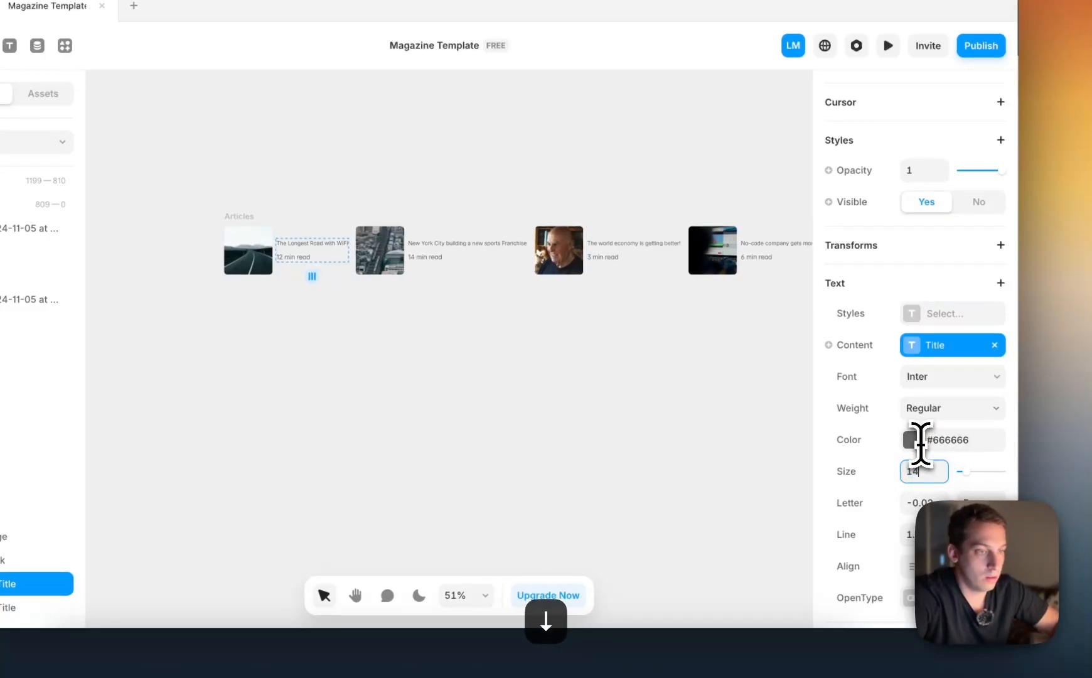
{"action": "left_click", "coordinate": [946, 376]}
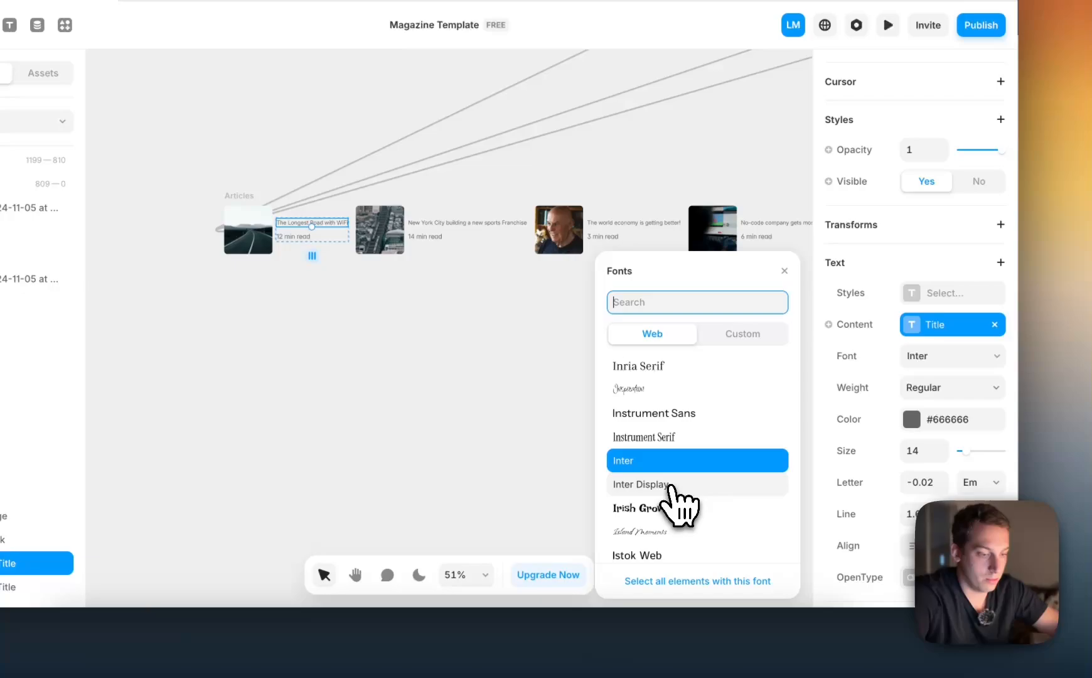
{"action": "type", "text": "dm"}
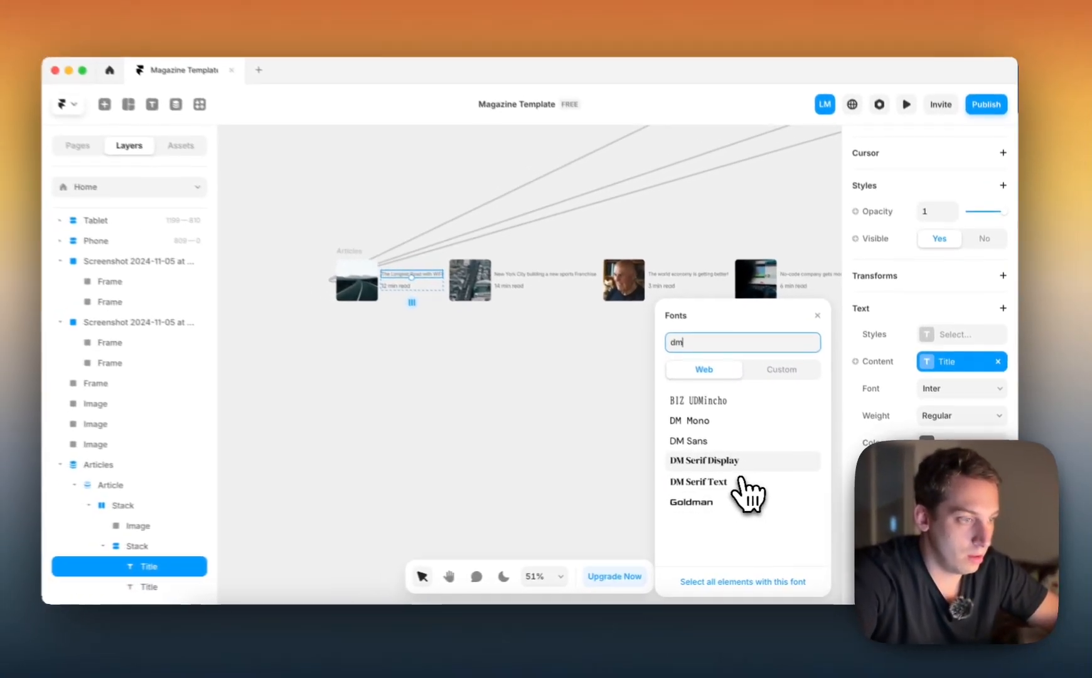
{"action": "key", "text": "BackSpace"}
{"action": "key", "text": "BackSpace"}
{"action": "type", "text": "serif"}
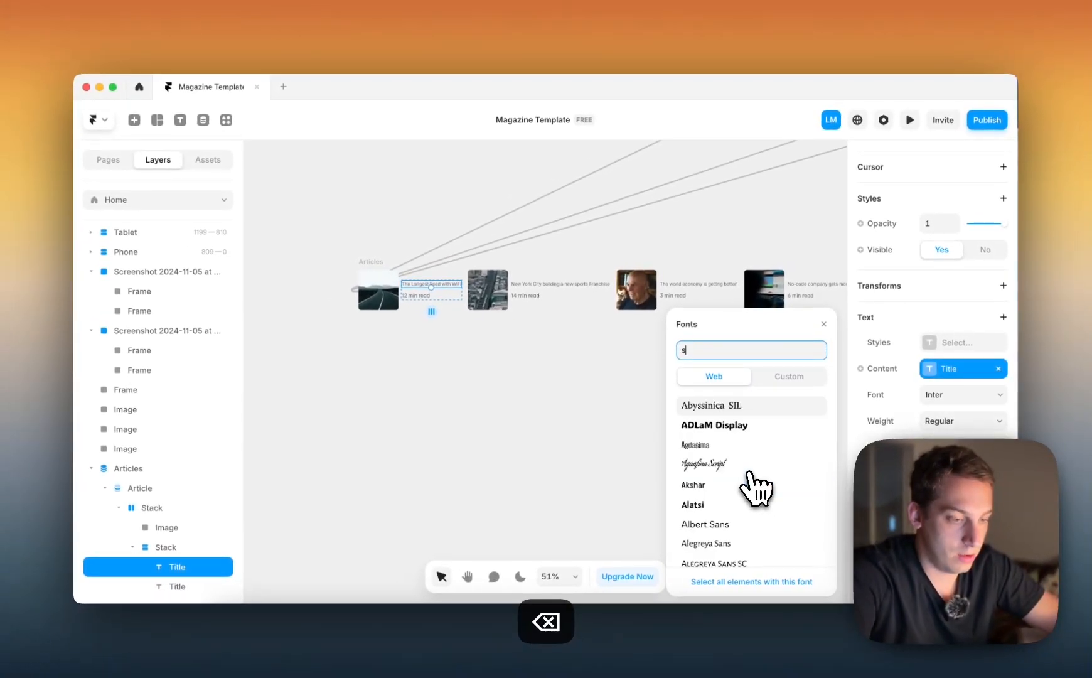
{"action": "scroll", "coordinate": [750, 534], "scroll_direction": "down", "scroll_amount": 10}
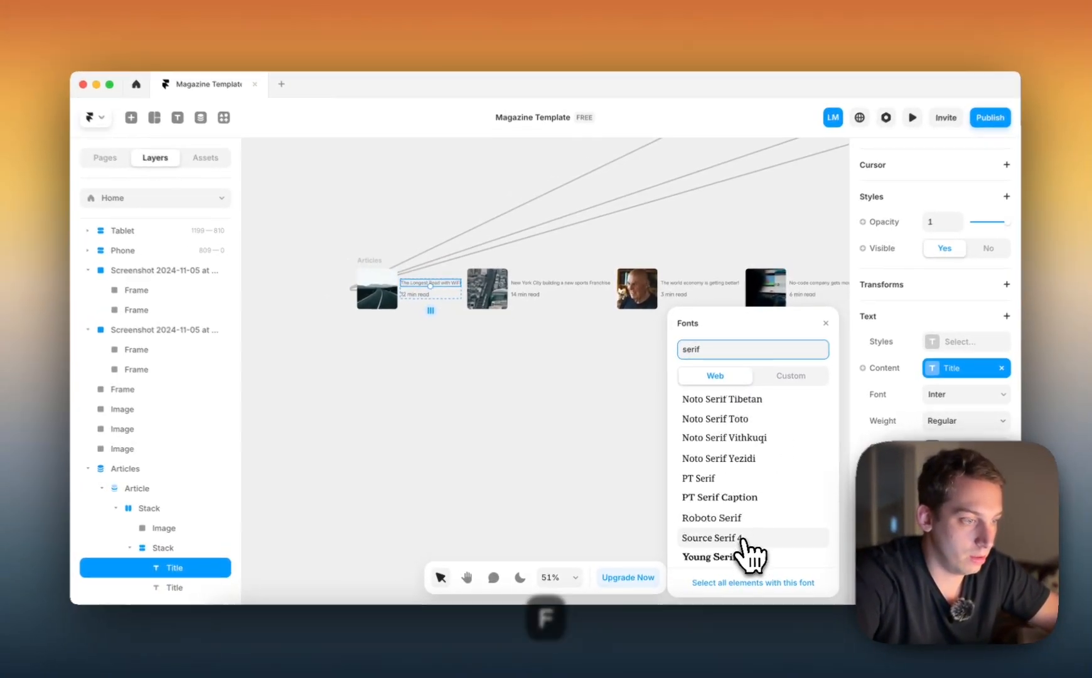
{"action": "left_click", "coordinate": [751, 555]}
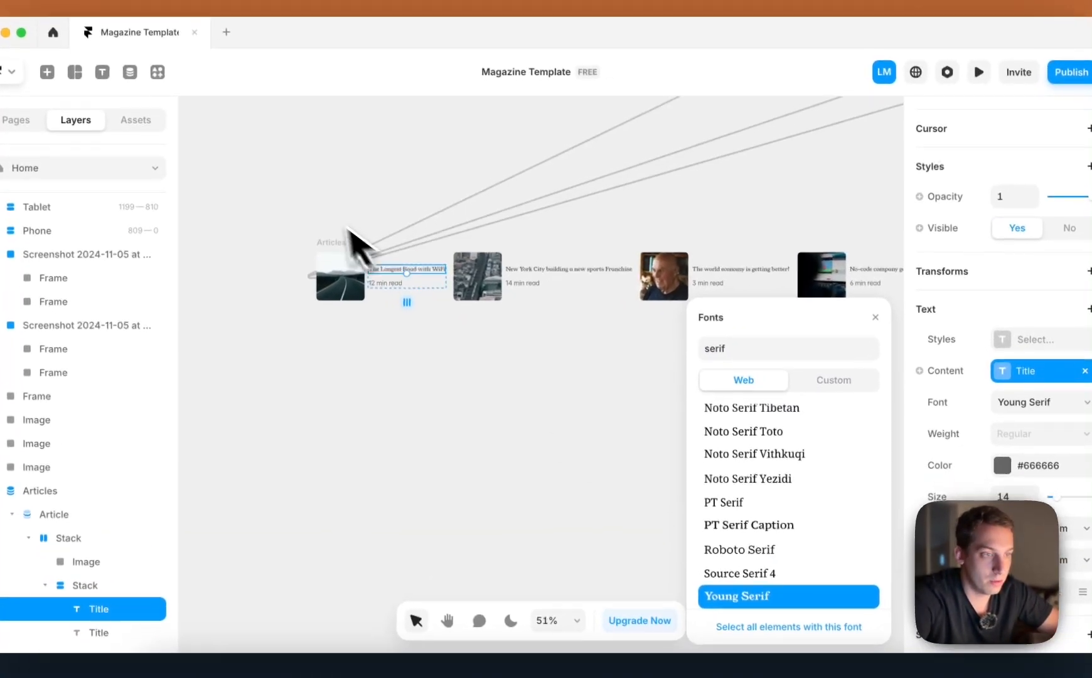
{"action": "scroll", "coordinate": [349, 230], "scroll_direction": "up", "scroll_amount": 3}
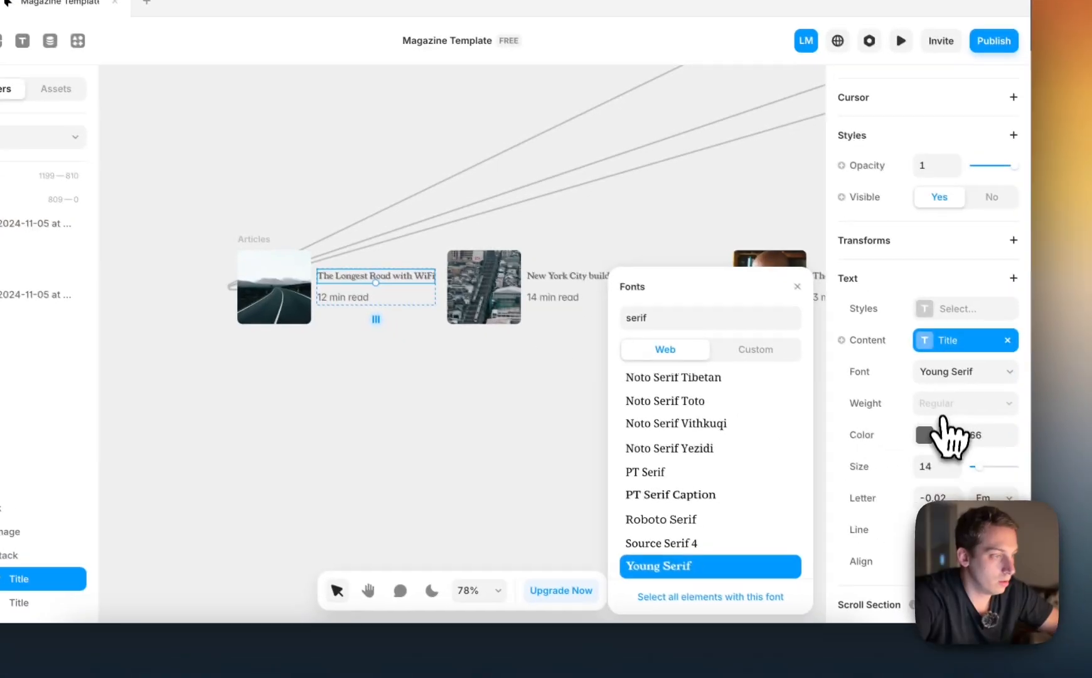
Set the article title's text color to black, #000000
{"action": "left_click", "coordinate": [1004, 466]}
{"action": "left_click", "coordinate": [807, 429]}
{"action": "left_click_drag", "start_coordinate": [703, 399], "coordinate": [337, 575]}
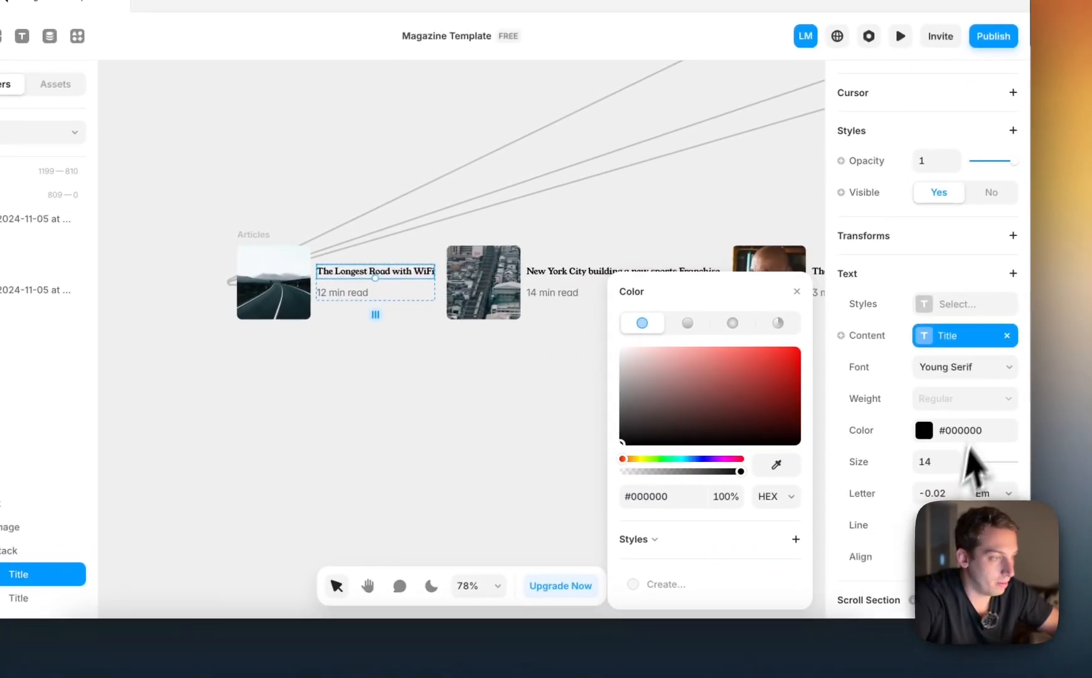
Detach the Body style from the read-time text and set its size to 12
{"action": "left_click", "coordinate": [332, 295]}
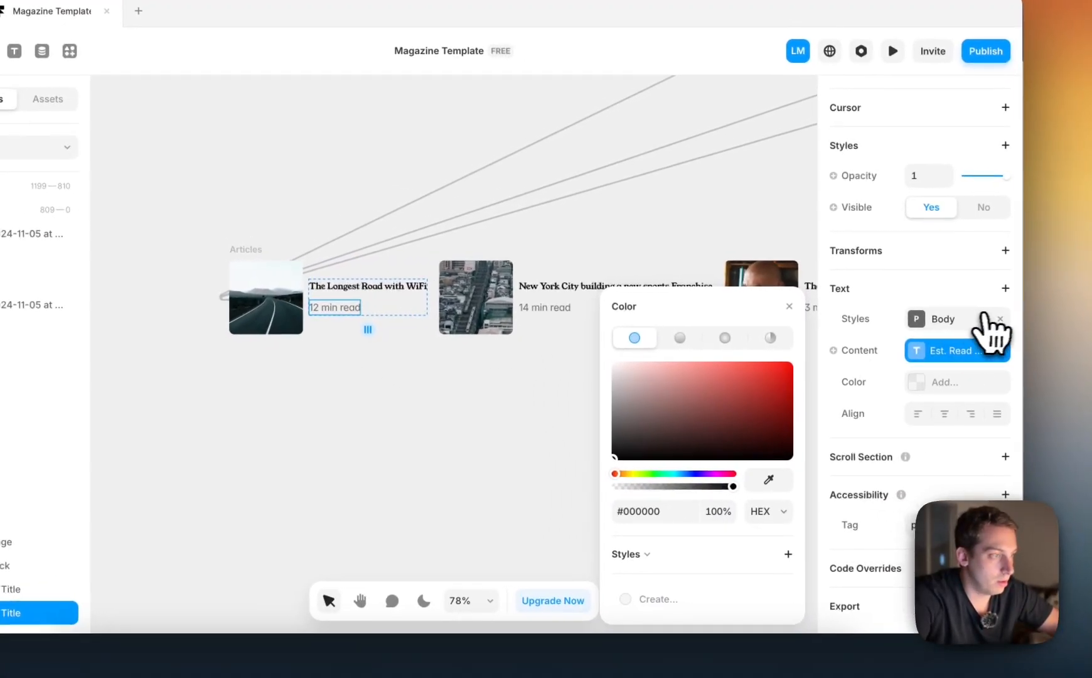
{"action": "left_click", "coordinate": [1054, 323]}
{"action": "left_click", "coordinate": [978, 475]}
{"action": "key", "text": "Down"}
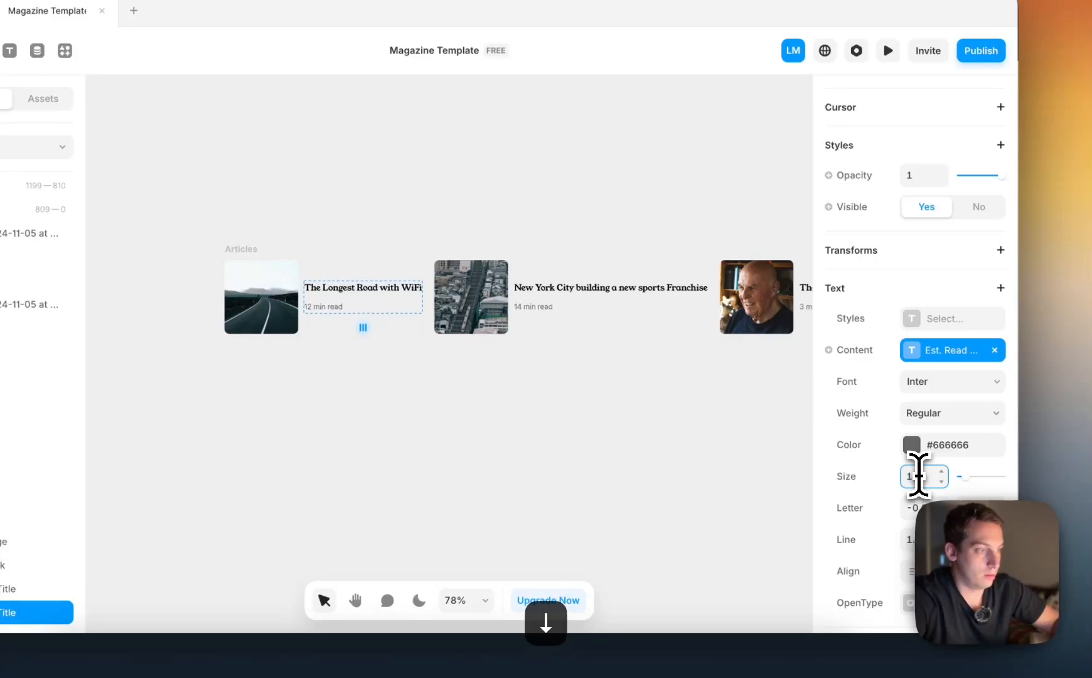
{"action": "left_click", "coordinate": [678, 403]}
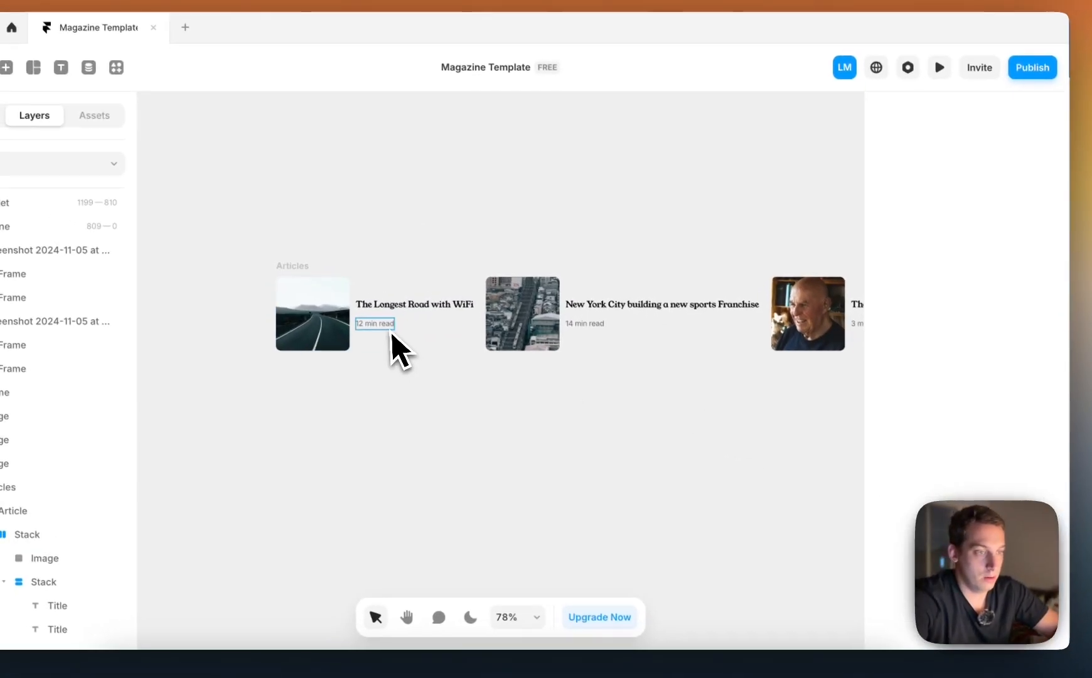
Add a text Transform to the read-time text and set it to Uppercase
{"action": "left_click", "coordinate": [336, 310]}
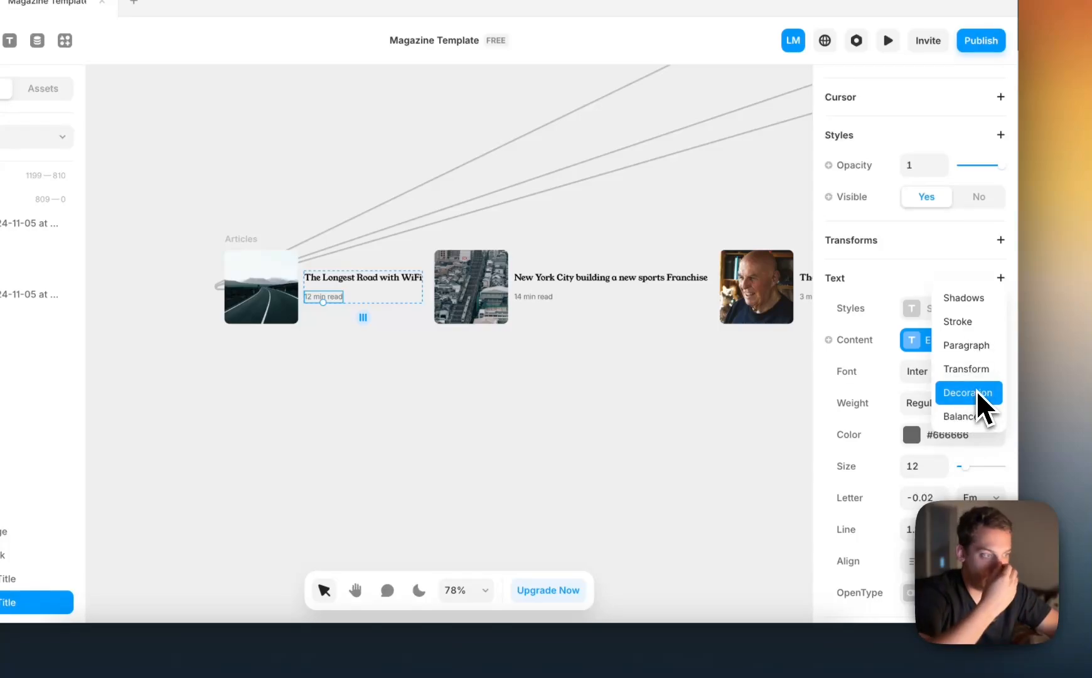
{"action": "left_click", "coordinate": [967, 370]}
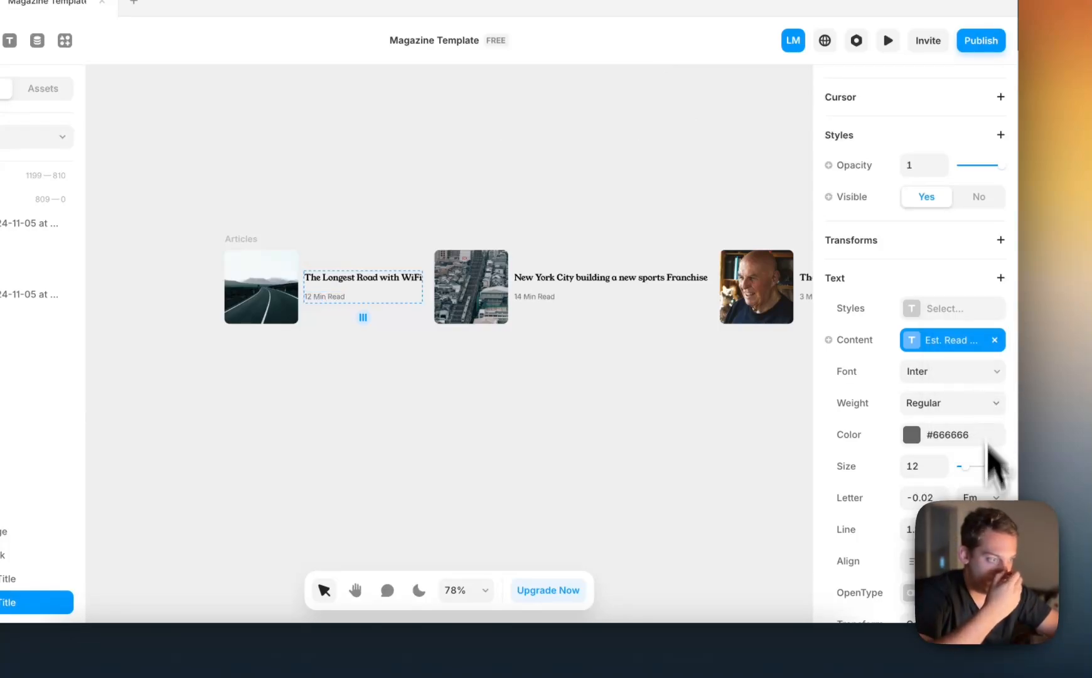
{"action": "scroll", "coordinate": [995, 459], "scroll_direction": "down", "scroll_amount": 4}
{"action": "left_click", "coordinate": [980, 405]}
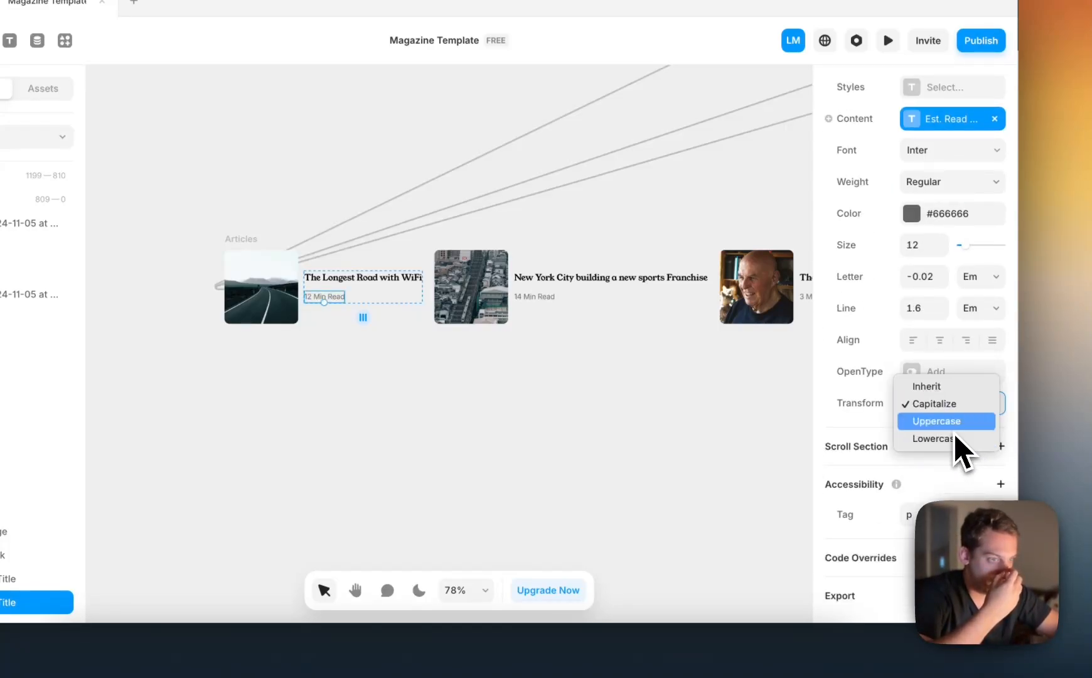
{"action": "left_click", "coordinate": [957, 421]}
{"action": "left_click", "coordinate": [618, 411]}
Compare the restyled article row with the page slideshow and the reference, and inspect the Articles list's layout settings
{"action": "scroll", "coordinate": [619, 413], "scroll_direction": "down", "scroll_amount": 5}
{"action": "scroll", "coordinate": [615, 414], "scroll_direction": "up", "scroll_amount": 5}
{"action": "scroll", "coordinate": [616, 414], "scroll_direction": "right", "scroll_amount": 5}
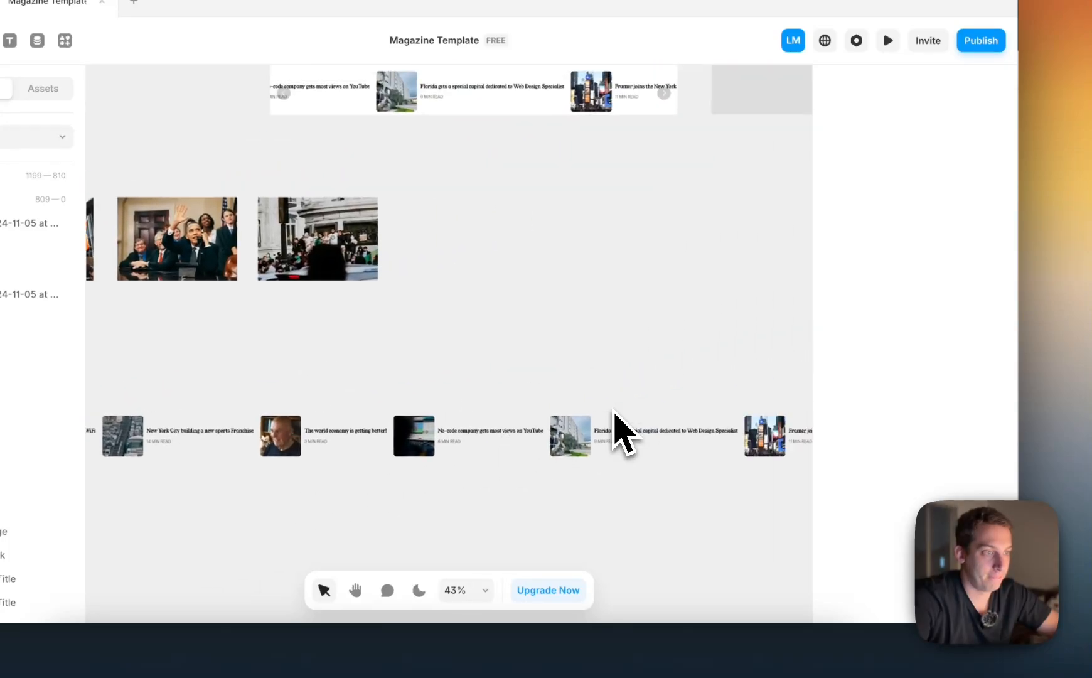
{"action": "scroll", "coordinate": [581, 412], "scroll_direction": "left", "scroll_amount": 6}
{"action": "scroll", "coordinate": [547, 402], "scroll_direction": "up", "scroll_amount": 3}
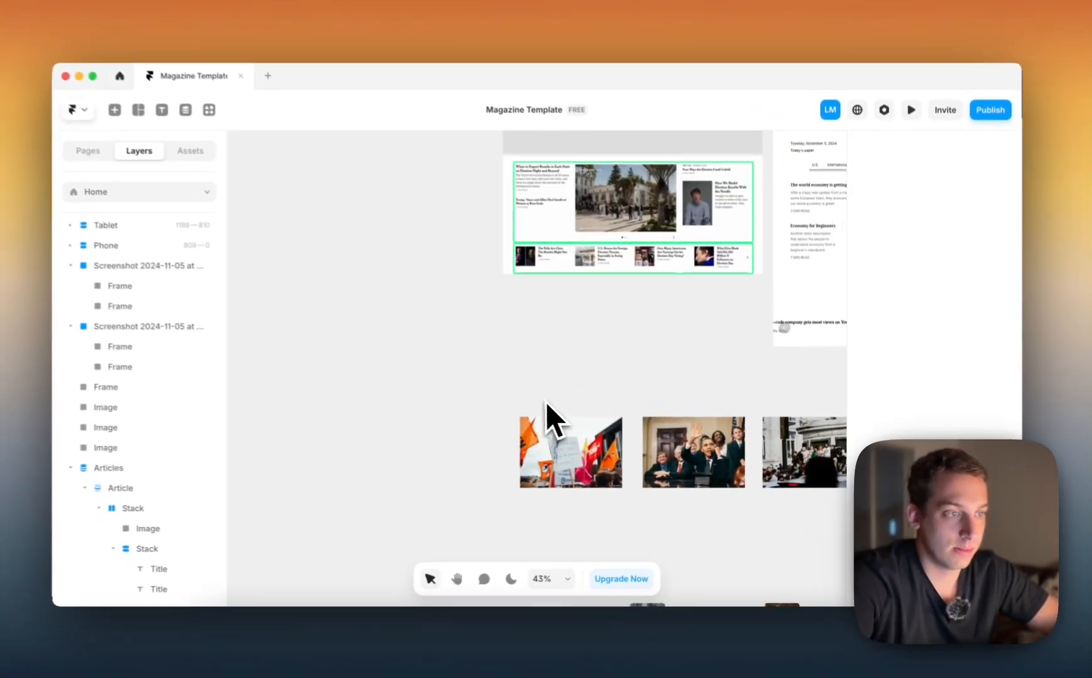
{"action": "scroll", "coordinate": [558, 323], "scroll_direction": "up", "scroll_amount": 4}
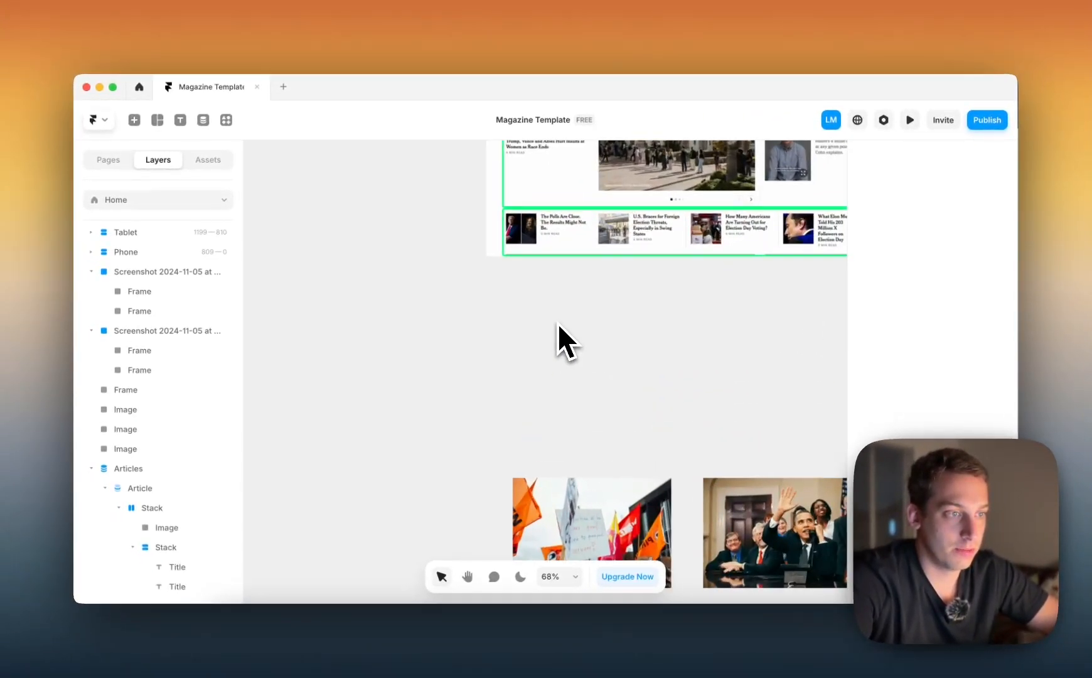
{"action": "scroll", "coordinate": [557, 323], "scroll_direction": "down", "scroll_amount": 5}
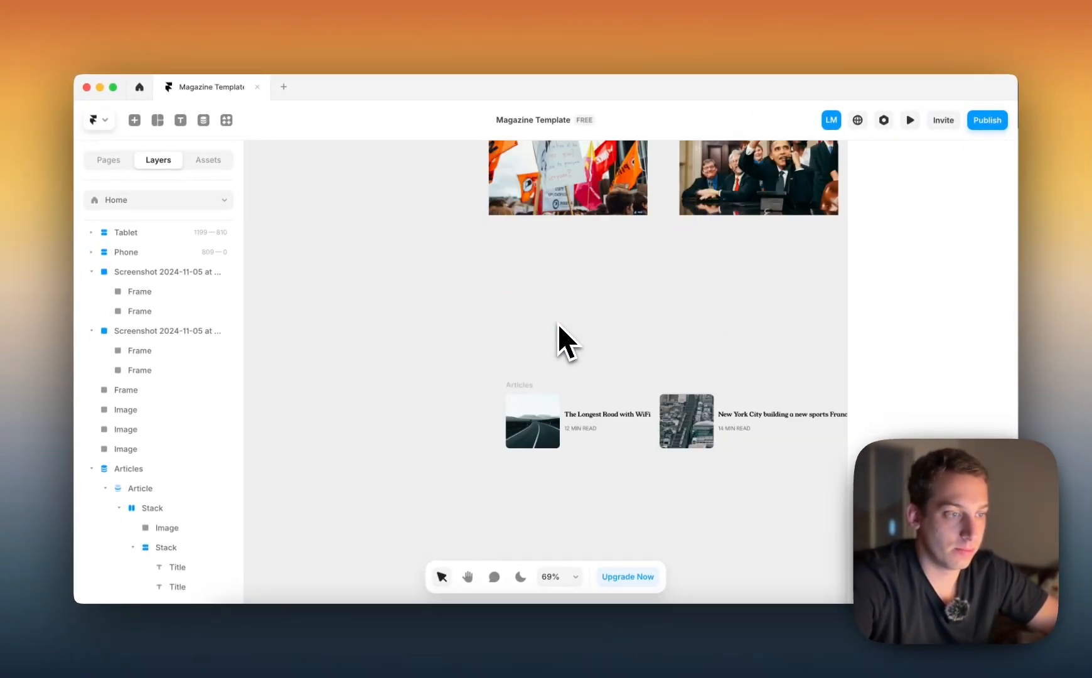
{"action": "left_click", "coordinate": [534, 399]}
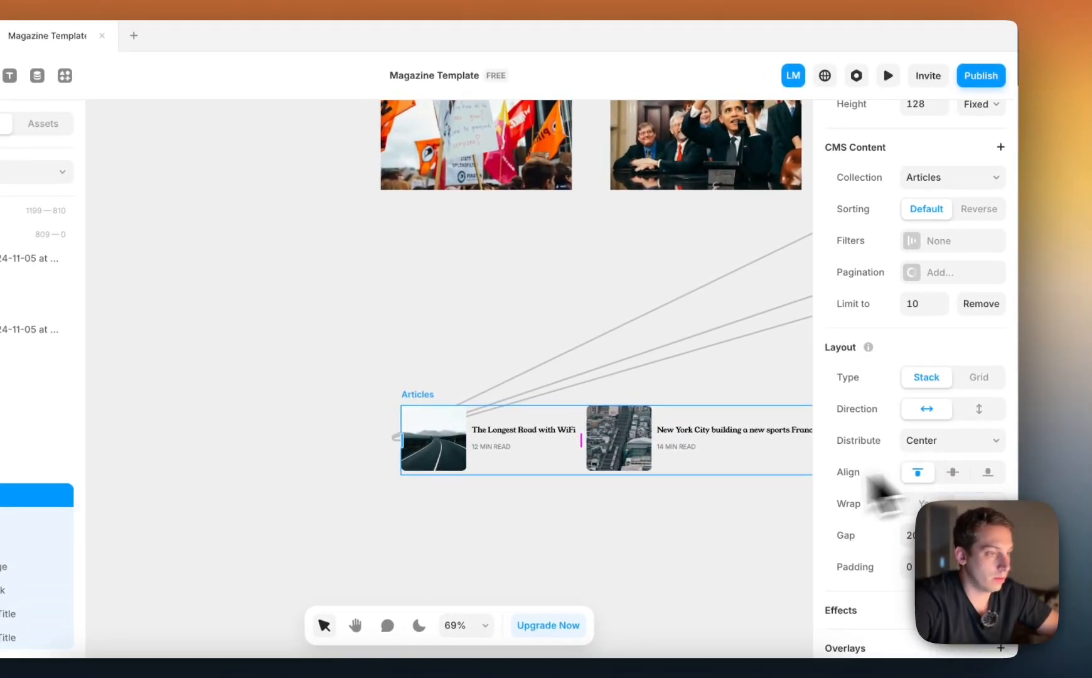
{"action": "scroll", "coordinate": [676, 498], "scroll_direction": "right", "scroll_amount": 7}
{"action": "scroll", "coordinate": [676, 497], "scroll_direction": "up", "scroll_amount": 3}
{"action": "scroll", "coordinate": [671, 490], "scroll_direction": "down", "scroll_amount": 4}
Turn off Auto Play and turn on Draggable for the article slideshow on the Desktop page
{"action": "left_click", "coordinate": [600, 286]}
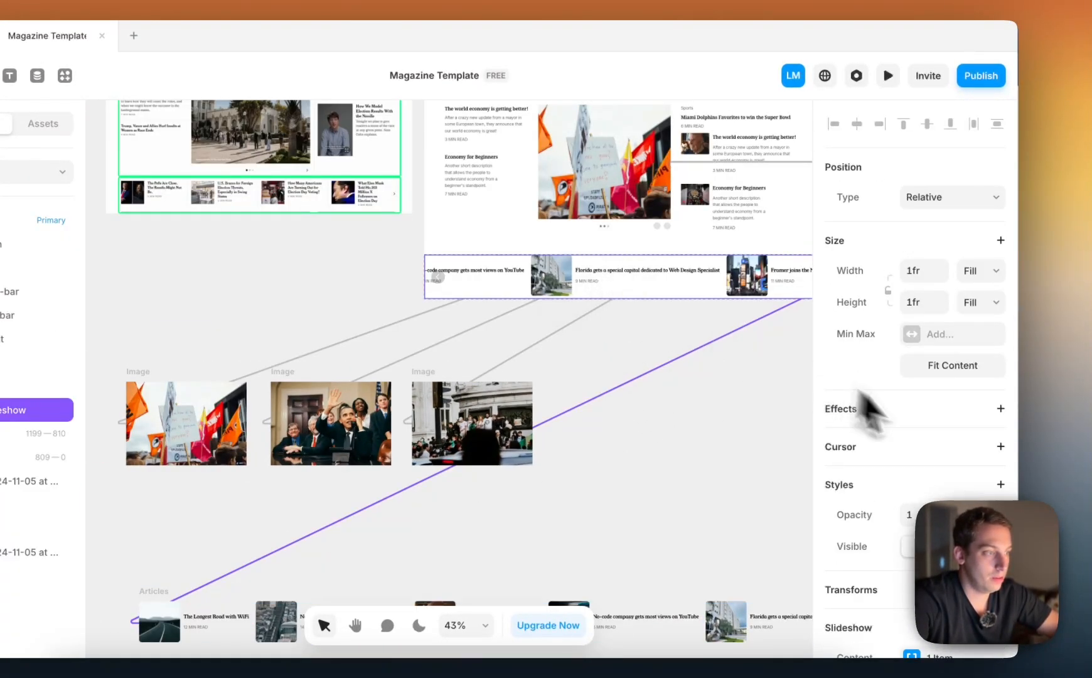
{"action": "scroll", "coordinate": [923, 427], "scroll_direction": "down", "scroll_amount": 8}
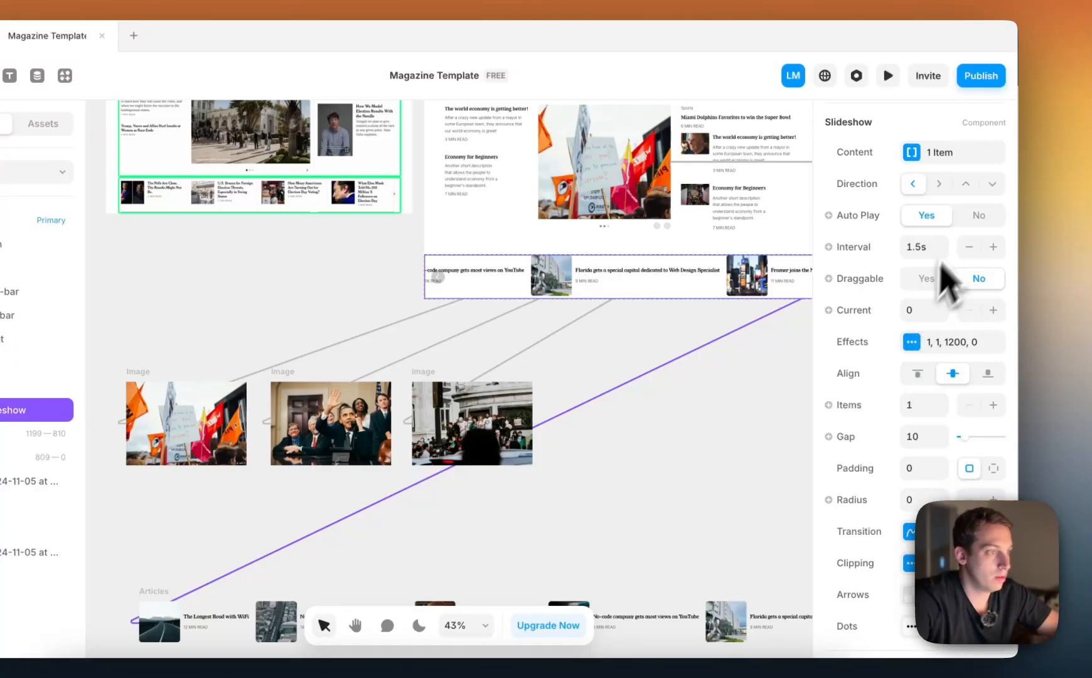
{"action": "left_click", "coordinate": [977, 214]}
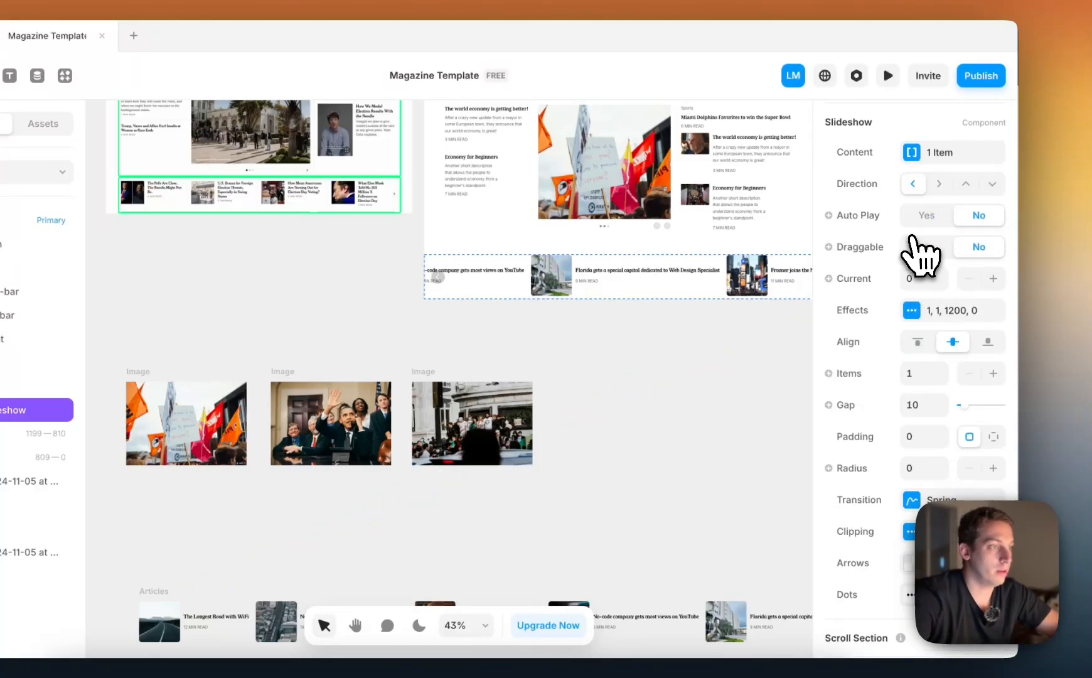
{"action": "left_click", "coordinate": [929, 247]}
{"action": "scroll", "coordinate": [872, 274], "scroll_direction": "up", "scroll_amount": 2}
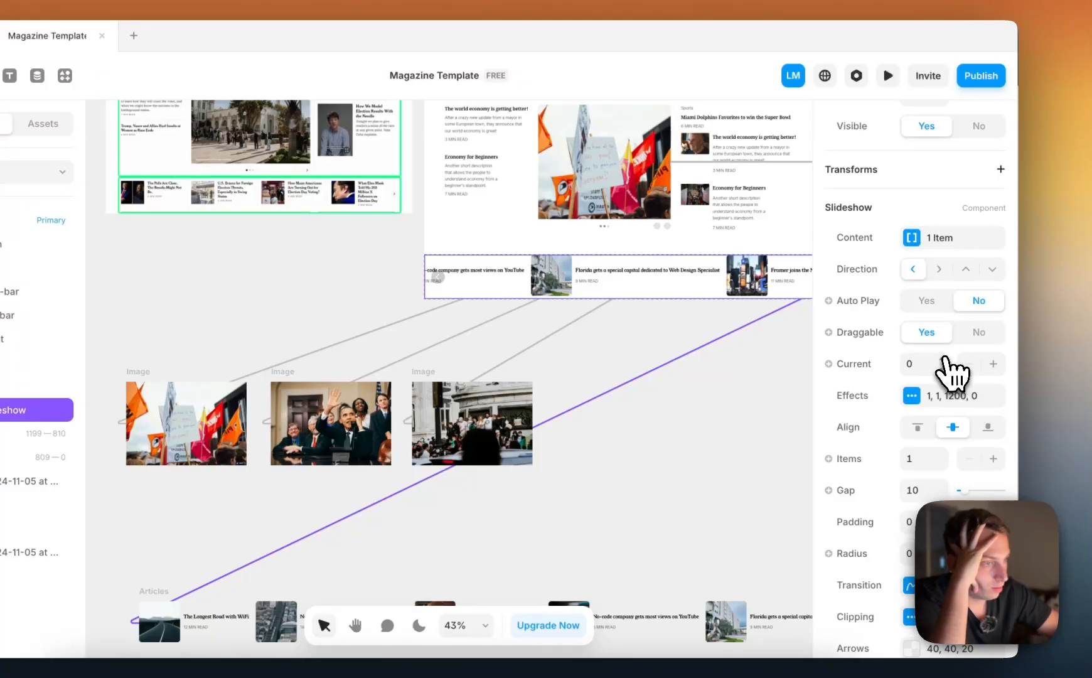
Try a Current value of 10 on the article slideshow and return it to 0
{"action": "double_click", "coordinate": [943, 358]}
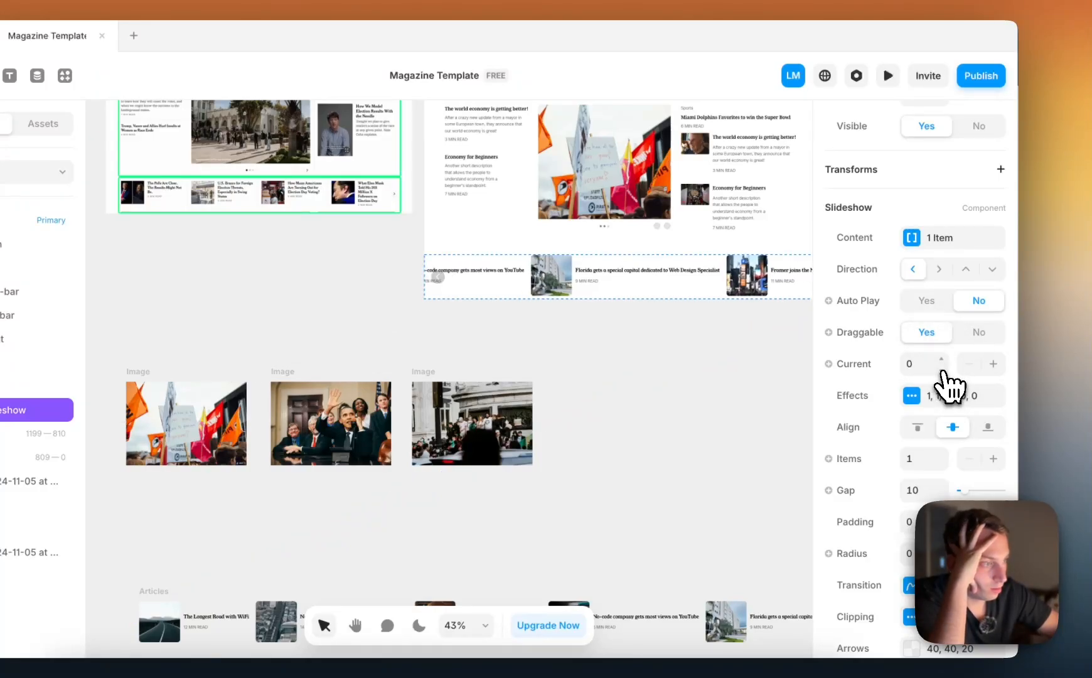
{"action": "key", "text": "shift+Up"}
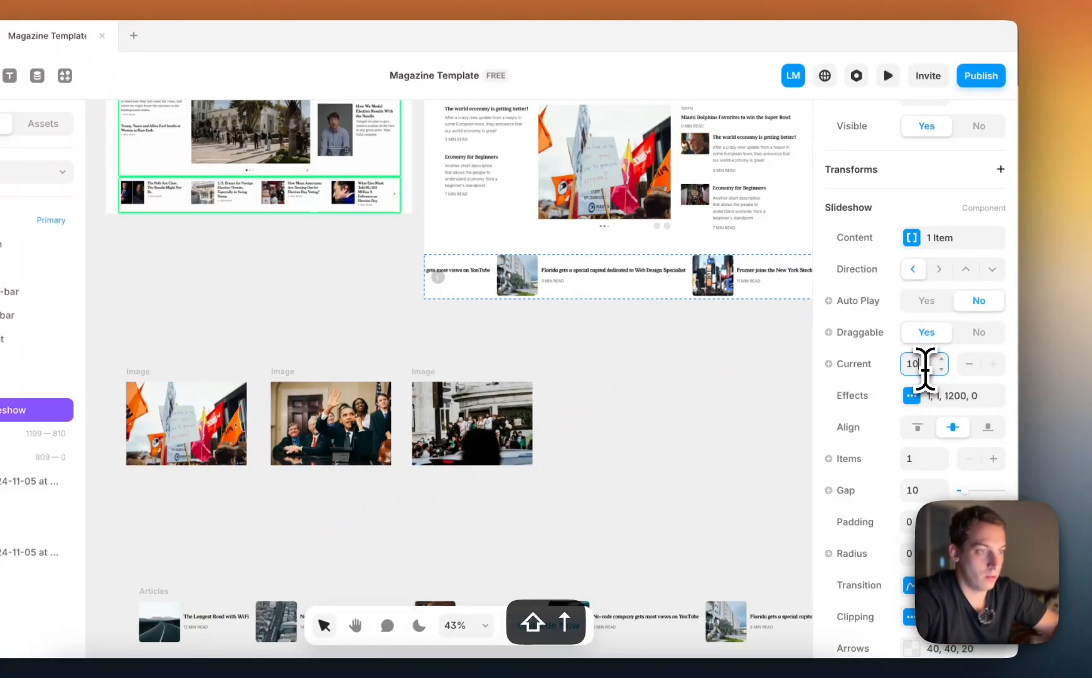
{"action": "key", "text": "shift+Down"}
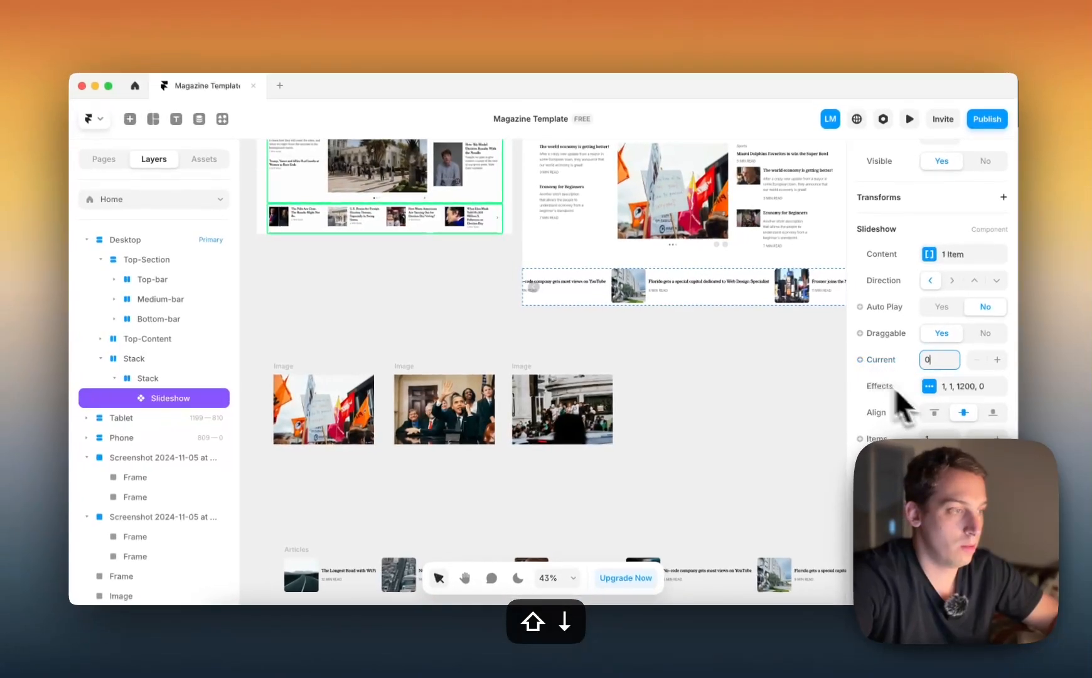
Check the article slideshow's content item and increase the gap between its items to 30
{"action": "scroll", "coordinate": [759, 367], "scroll_direction": "right", "scroll_amount": 3}
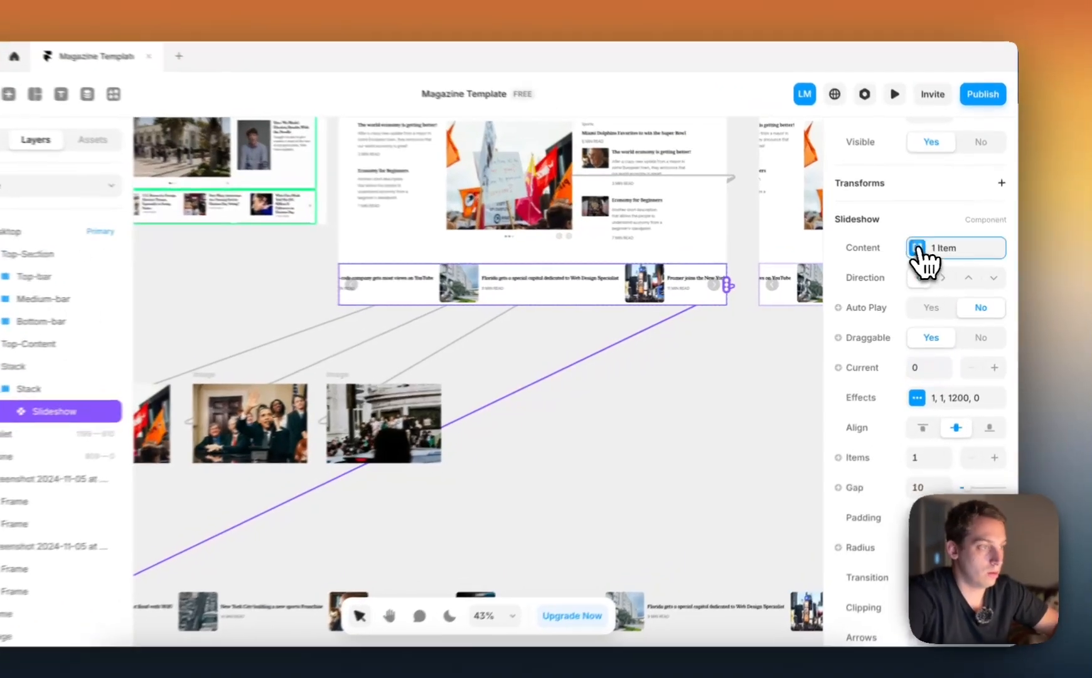
{"action": "left_click", "coordinate": [930, 255]}
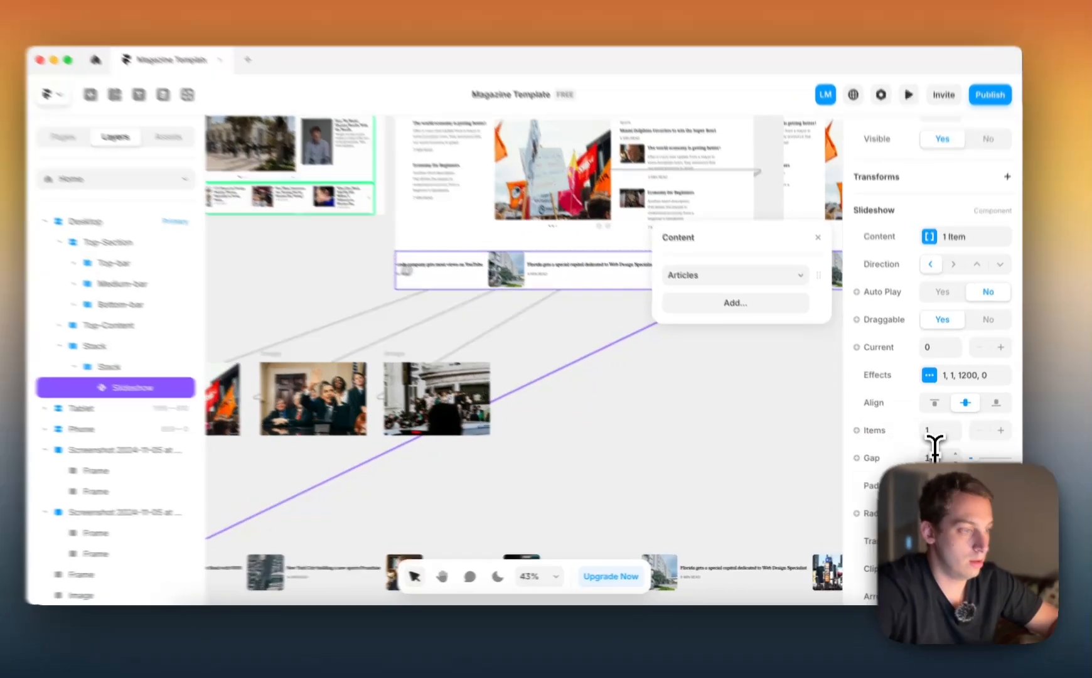
{"action": "left_click", "coordinate": [936, 463]}
{"action": "key", "text": "shift+Up"}
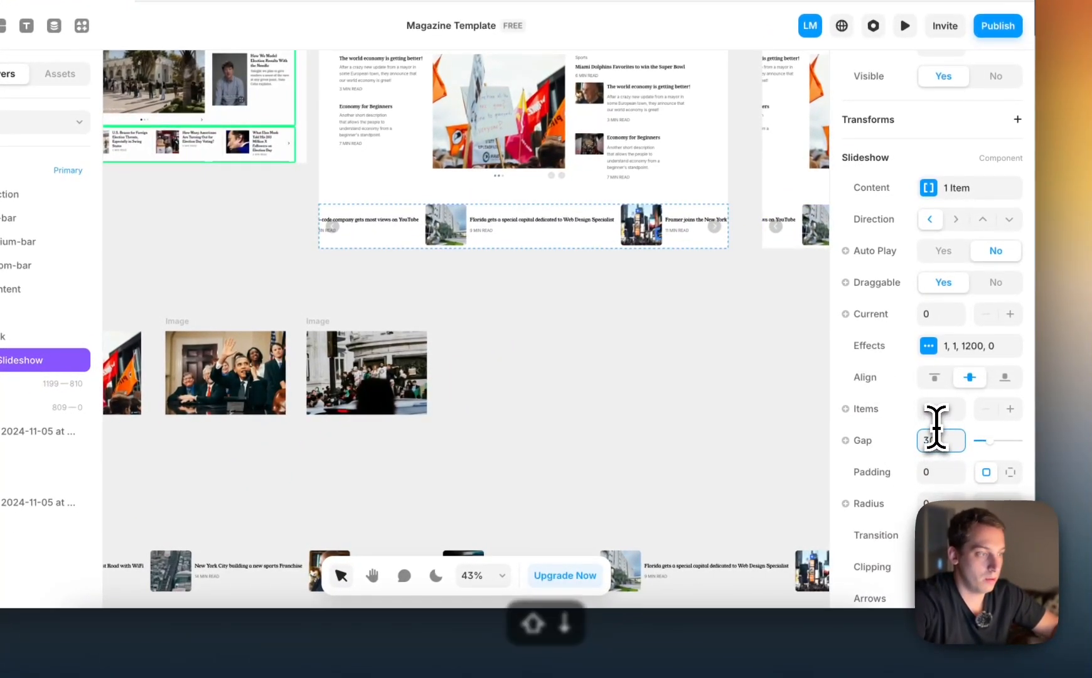
Return the article slideshow's gap to 0 and increase the gap between items in the Articles list
{"action": "scroll", "coordinate": [628, 449], "scroll_direction": "down", "scroll_amount": 1}
{"action": "scroll", "coordinate": [603, 449], "scroll_direction": "left", "scroll_amount": 4}
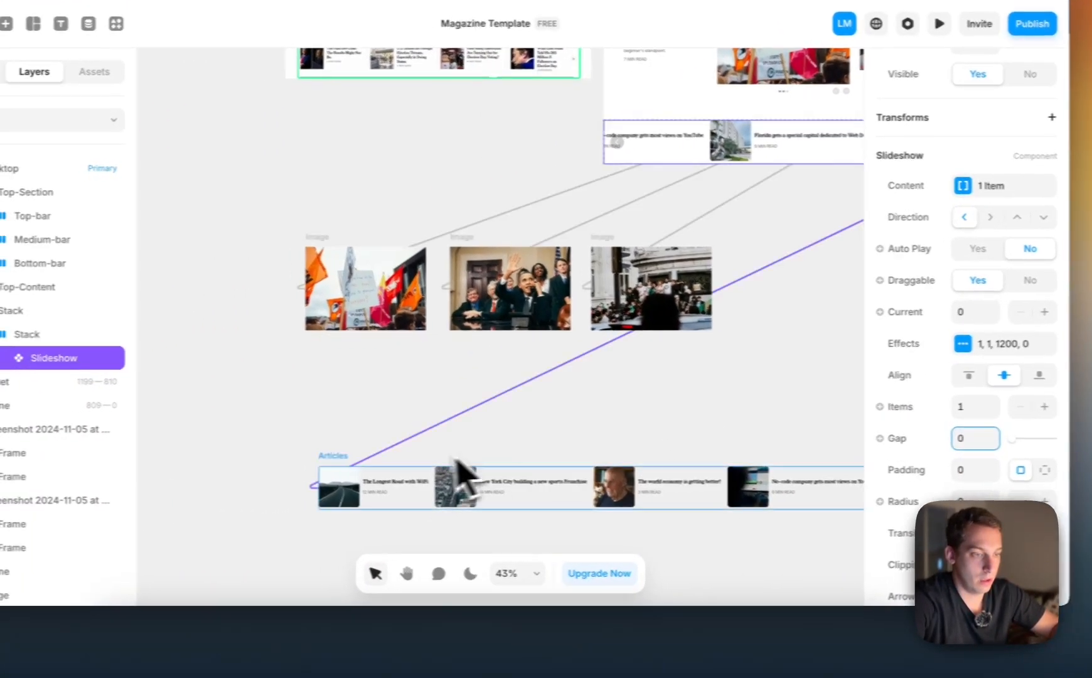
{"action": "left_click", "coordinate": [361, 457]}
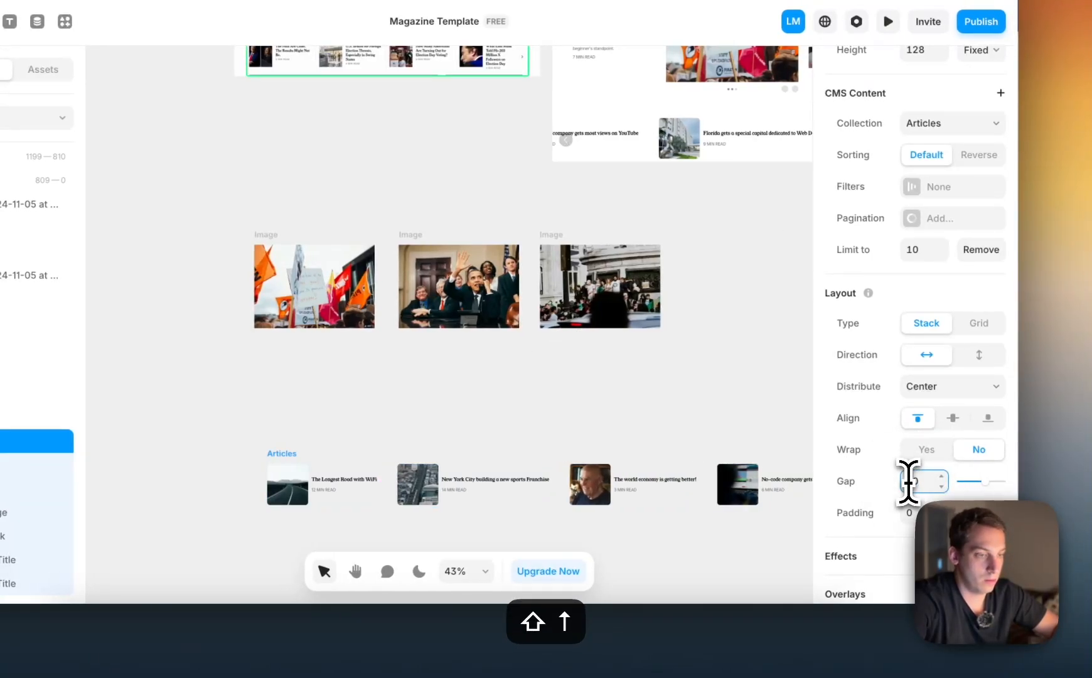
Give the stack holding the title and read time in the article item a wider fixed width
{"action": "left_click", "coordinate": [359, 487]}
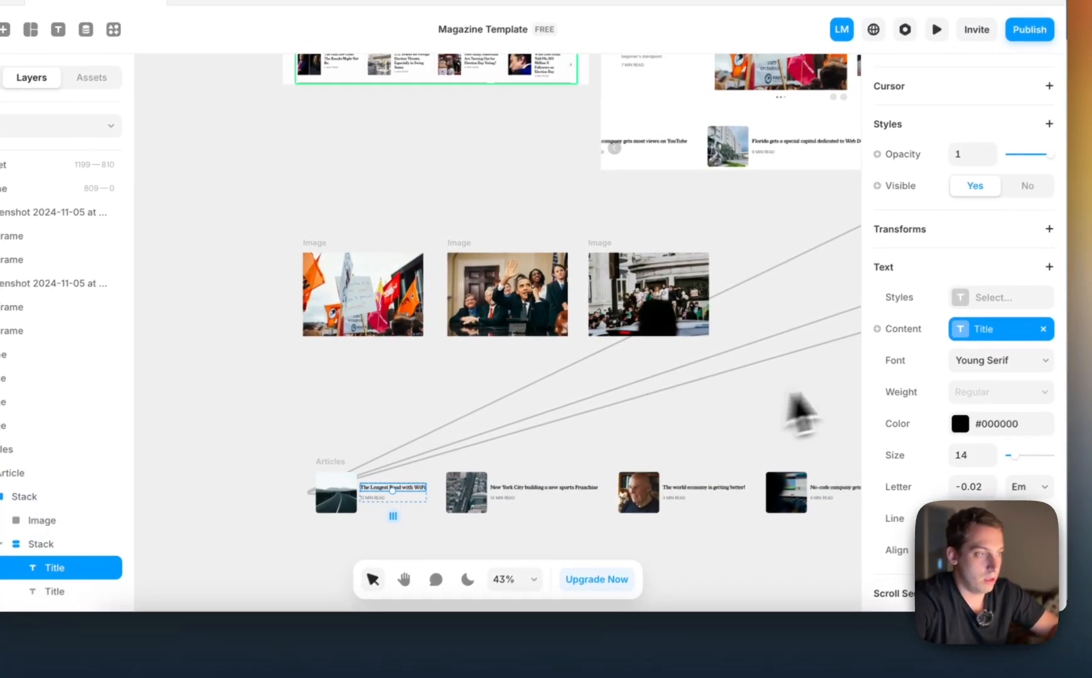
{"action": "scroll", "coordinate": [1005, 314], "scroll_direction": "up", "scroll_amount": 5}
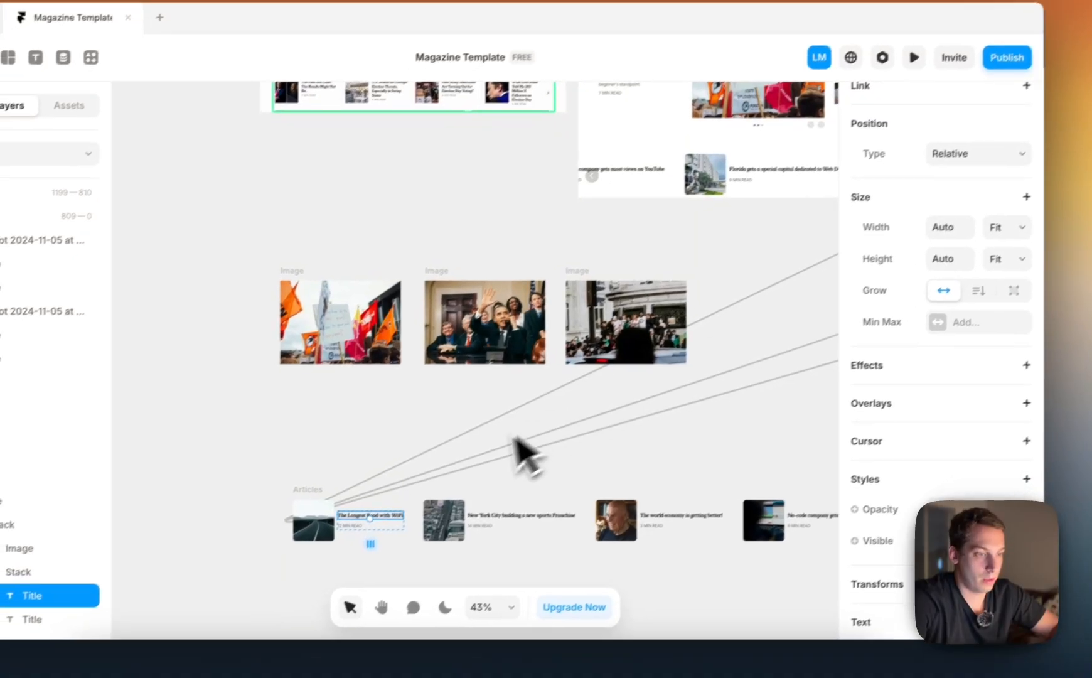
{"action": "left_click", "coordinate": [401, 527]}
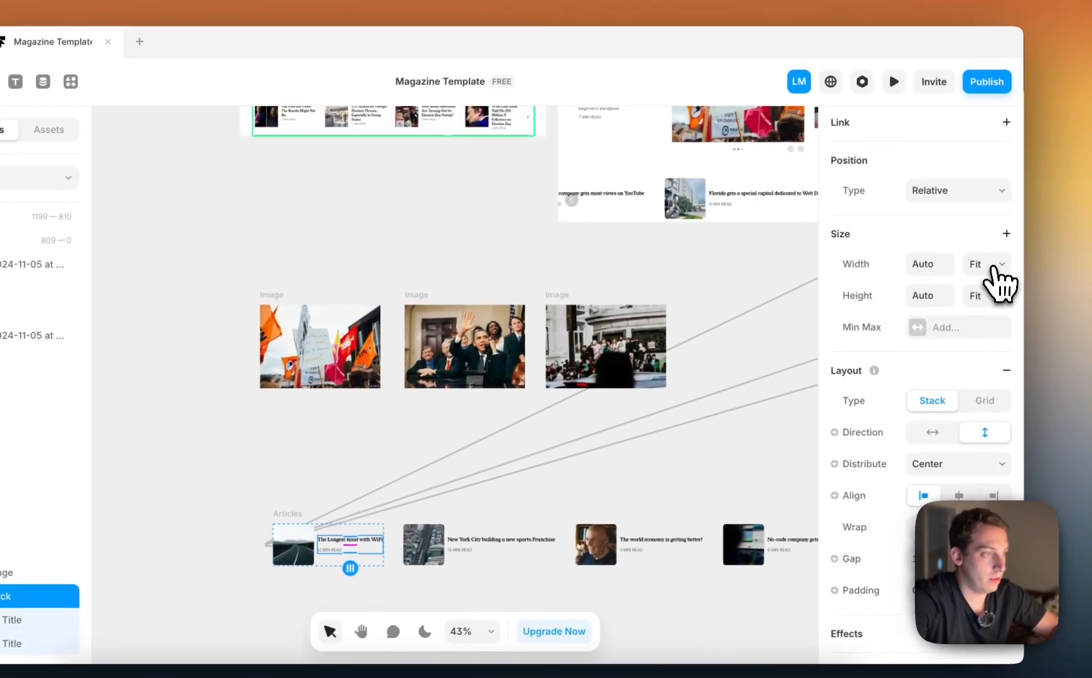
{"action": "left_click", "coordinate": [987, 263]}
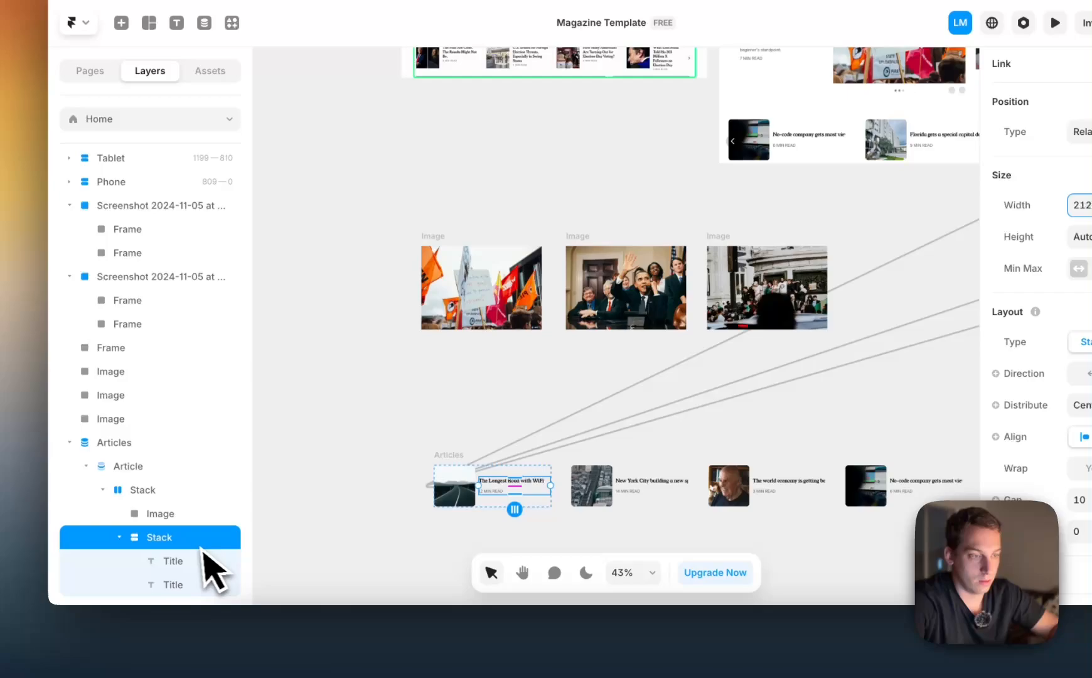
Set the article title's width to Fill within its text stack
{"action": "left_click", "coordinate": [205, 558]}
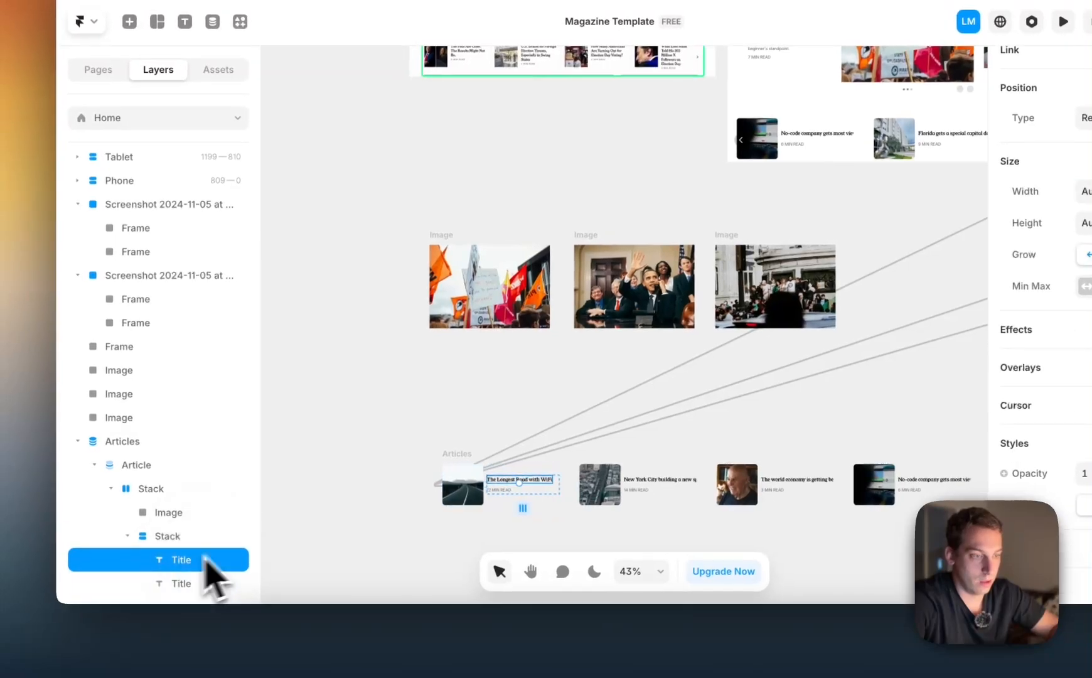
{"action": "left_click", "coordinate": [1001, 245]}
{"action": "left_click", "coordinate": [975, 249]}
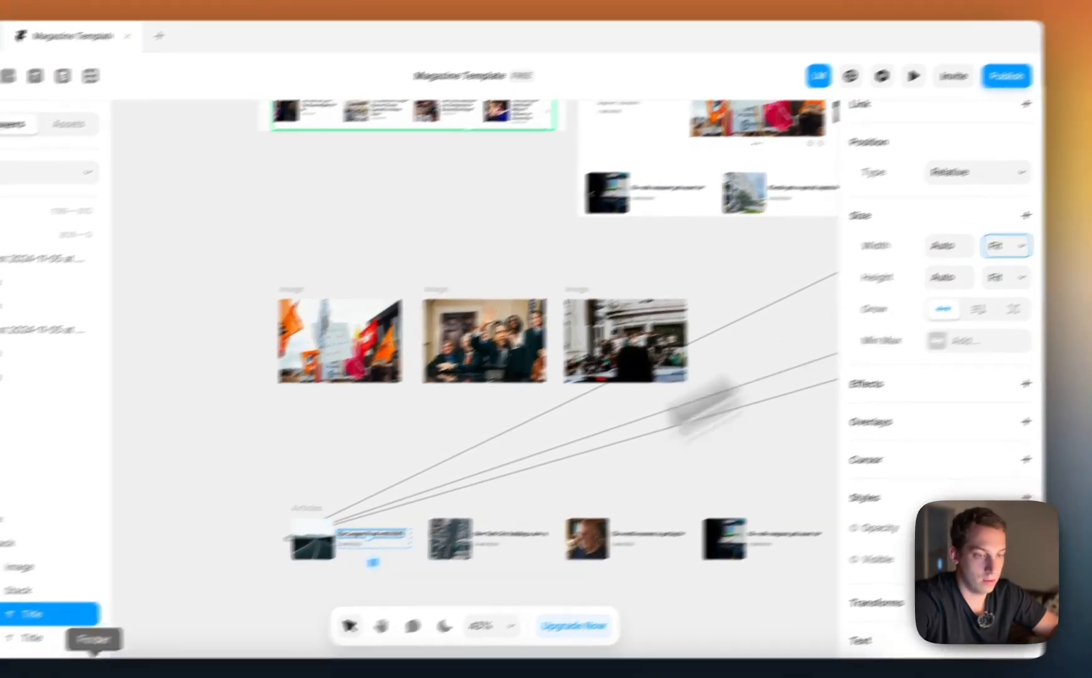
Check the read-time text's settings and compare the article slideshow row on the Desktop page with the reference
{"action": "left_click", "coordinate": [31, 638]}
{"action": "scroll", "coordinate": [971, 204], "scroll_direction": "up", "scroll_amount": 5}
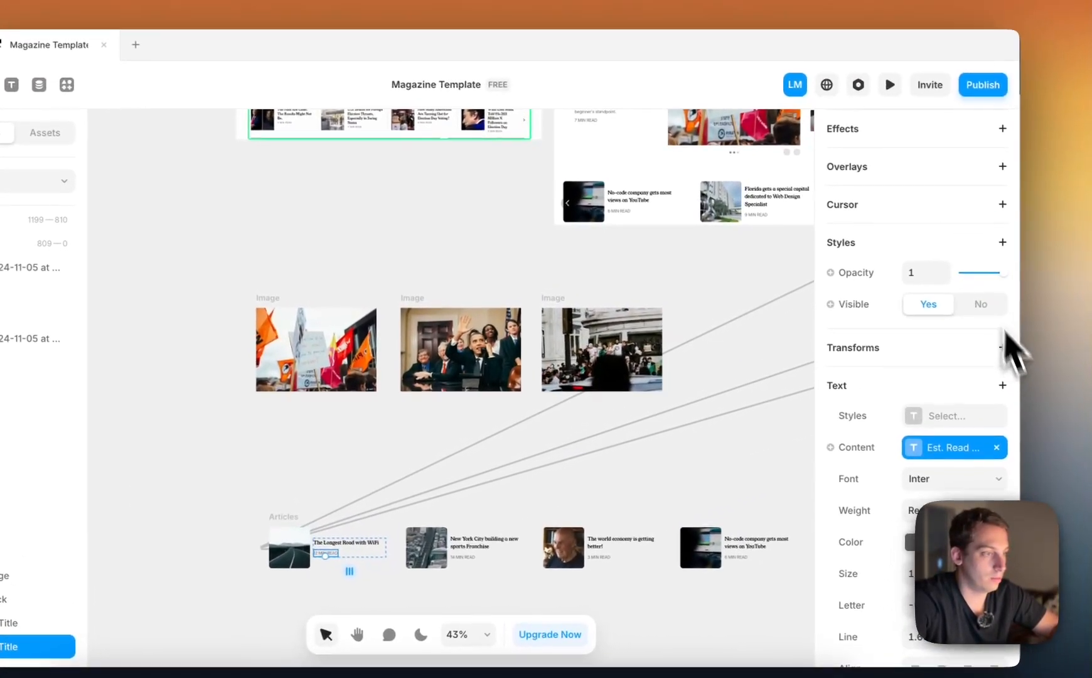
{"action": "scroll", "coordinate": [708, 330], "scroll_direction": "right", "scroll_amount": 4}
{"action": "scroll", "coordinate": [692, 323], "scroll_direction": "down", "scroll_amount": 4}
{"action": "scroll", "coordinate": [678, 327], "scroll_direction": "up", "scroll_amount": 1}
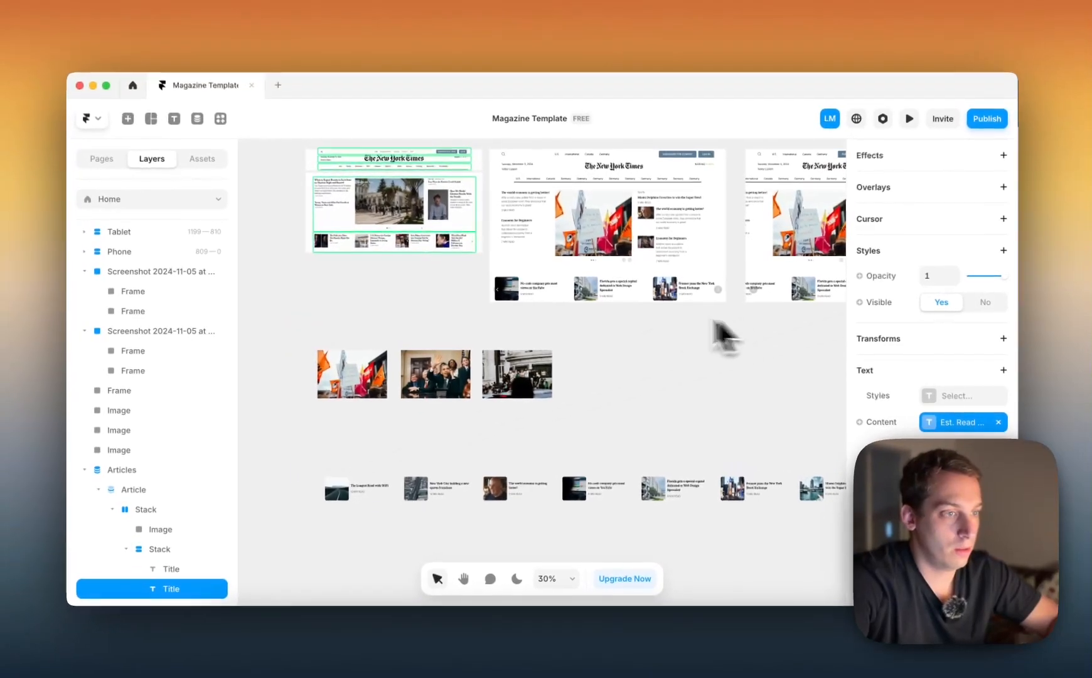
{"action": "scroll", "coordinate": [563, 303], "scroll_direction": "up", "scroll_amount": 3}
{"action": "scroll", "coordinate": [563, 303], "scroll_direction": "left", "scroll_amount": 2}
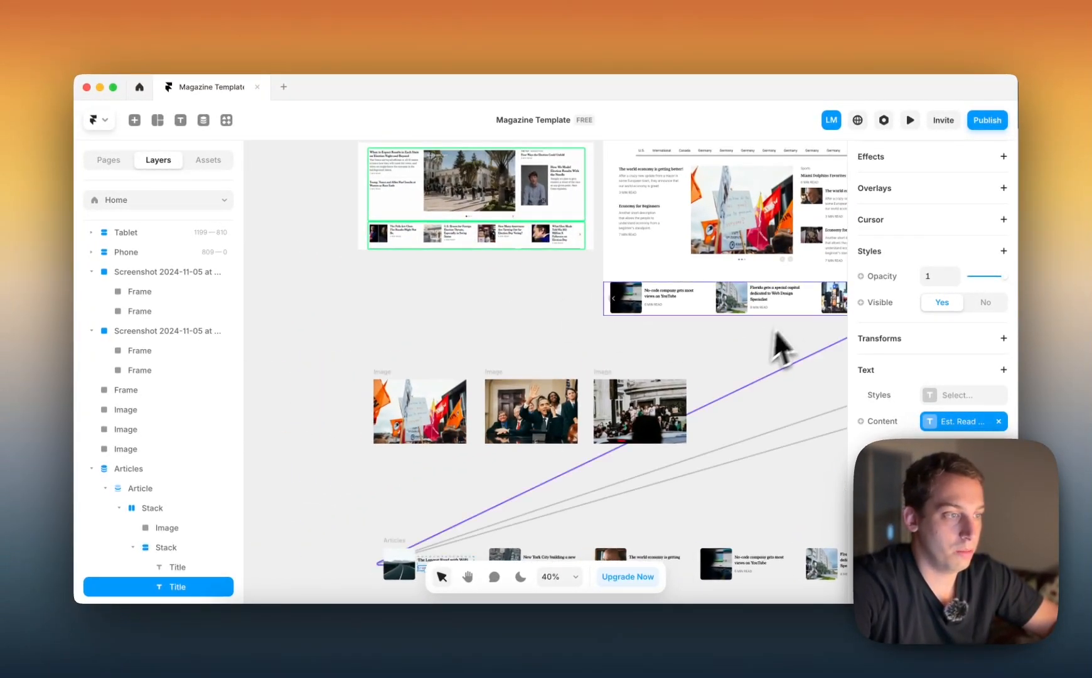
{"action": "scroll", "coordinate": [736, 300], "scroll_direction": "down", "scroll_amount": 2}
Set the corner radius of the article item's thumbnail image to 1
{"action": "left_click", "coordinate": [421, 553]}
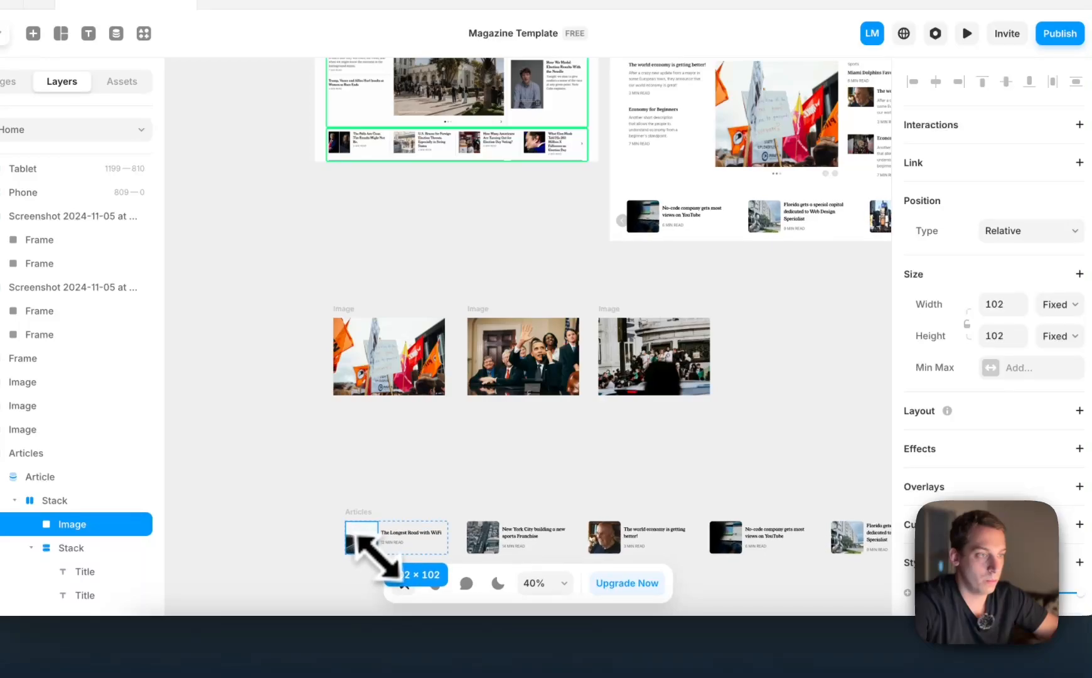
{"action": "left_click_drag", "start_coordinate": [379, 557], "coordinate": [381, 558]}
{"action": "scroll", "coordinate": [957, 377], "scroll_direction": "down", "scroll_amount": 6}
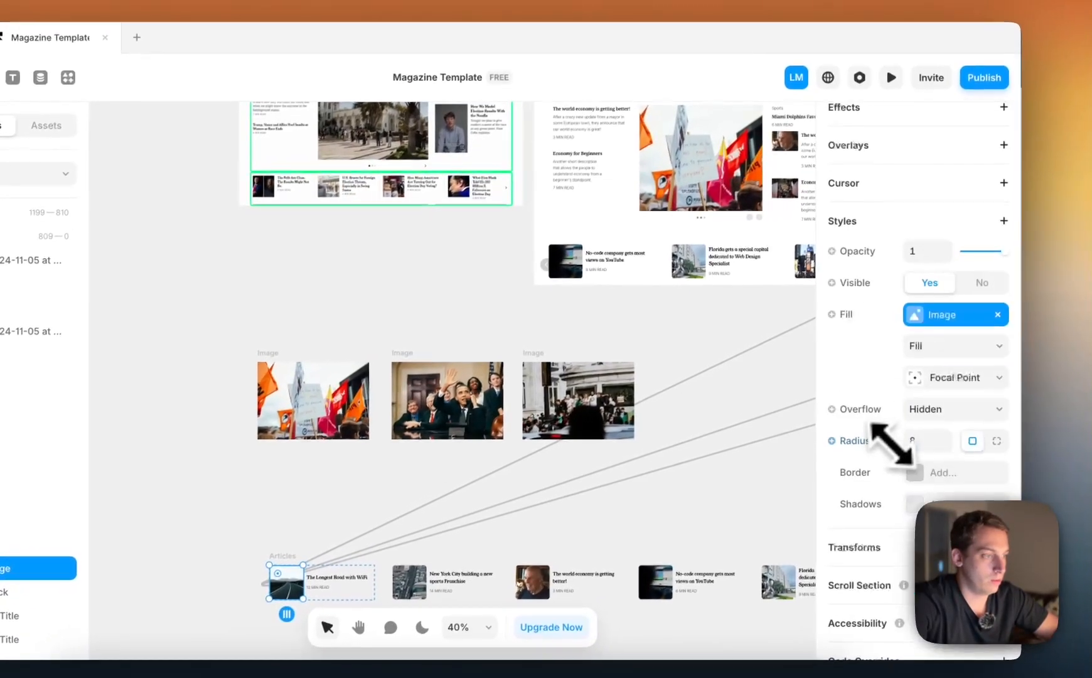
{"action": "left_click", "coordinate": [915, 442]}
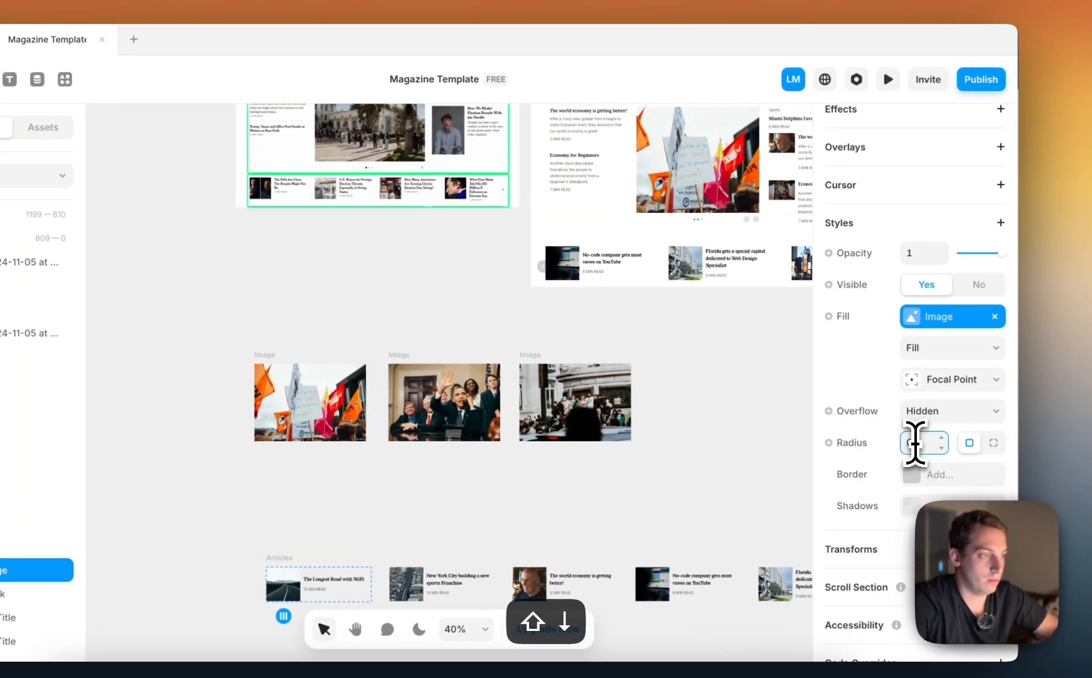
{"action": "scroll", "coordinate": [737, 312], "scroll_direction": "up", "scroll_amount": 5}
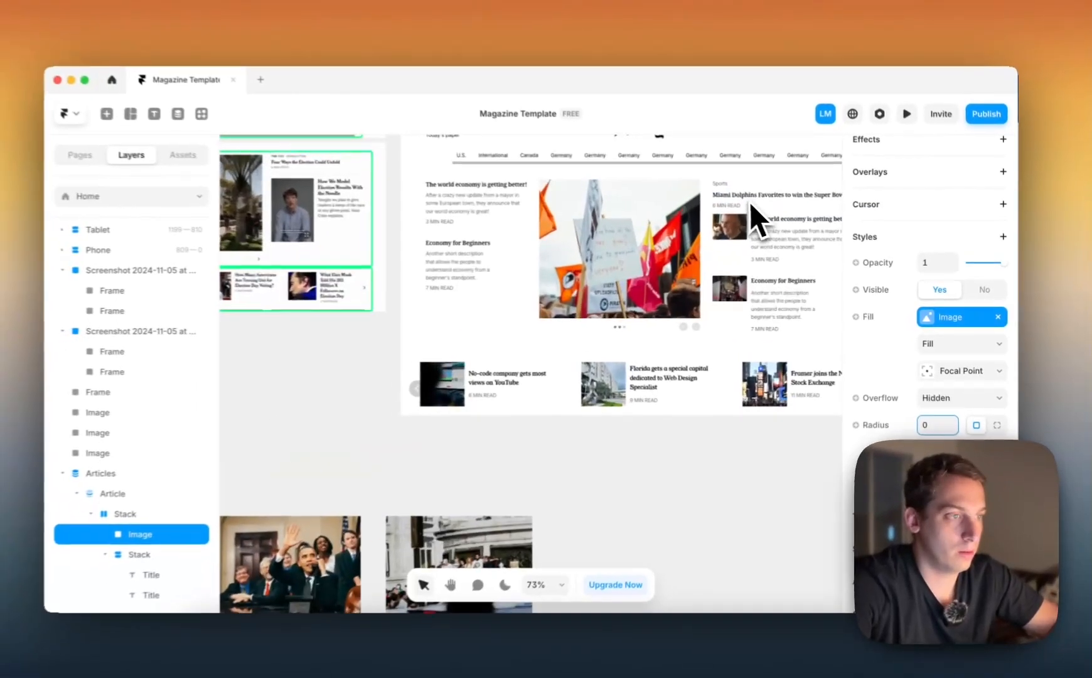
{"action": "scroll", "coordinate": [756, 204], "scroll_direction": "up", "scroll_amount": 3}
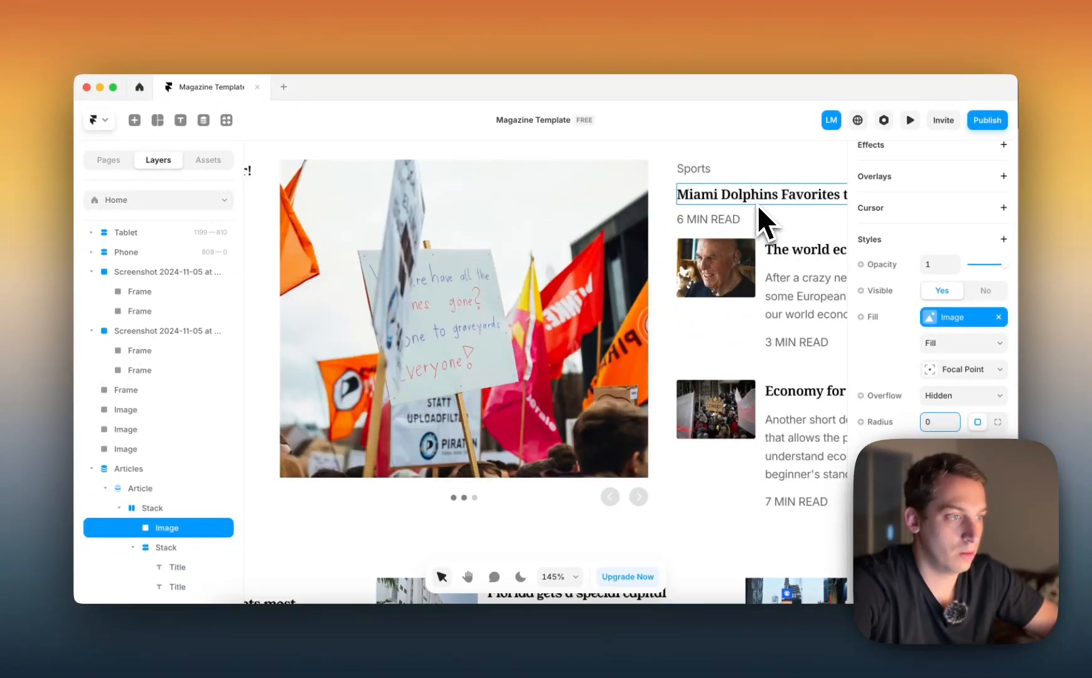
{"action": "scroll", "coordinate": [757, 205], "scroll_direction": "down", "scroll_amount": 2}
{"action": "key", "text": "Up"}
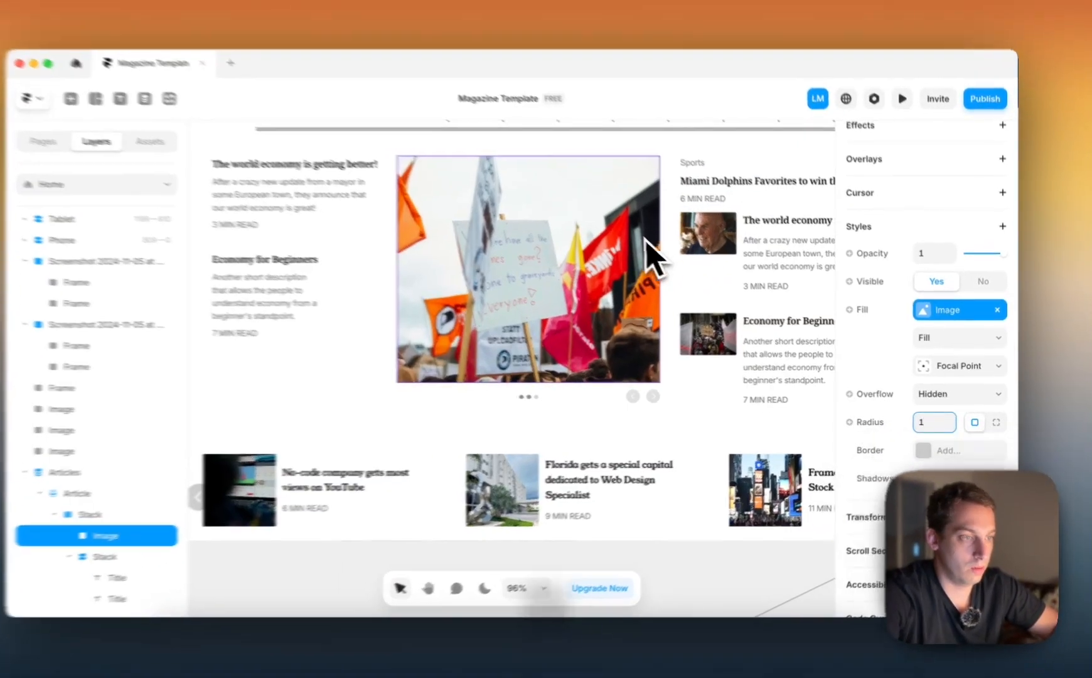
Slightly increase the corner radius of the image slideshow in the page's middle column
{"action": "left_click", "coordinate": [668, 248]}
{"action": "scroll", "coordinate": [912, 355], "scroll_direction": "down", "scroll_amount": 1}
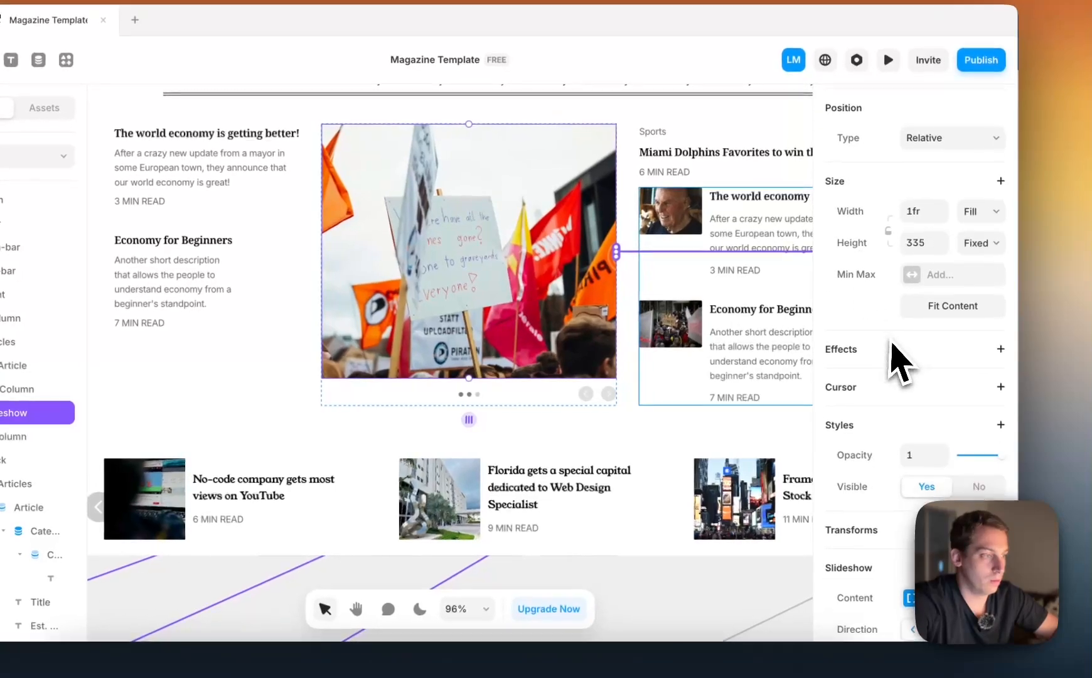
{"action": "scroll", "coordinate": [901, 364], "scroll_direction": "down", "scroll_amount": 4}
{"action": "scroll", "coordinate": [958, 439], "scroll_direction": "down", "scroll_amount": 2}
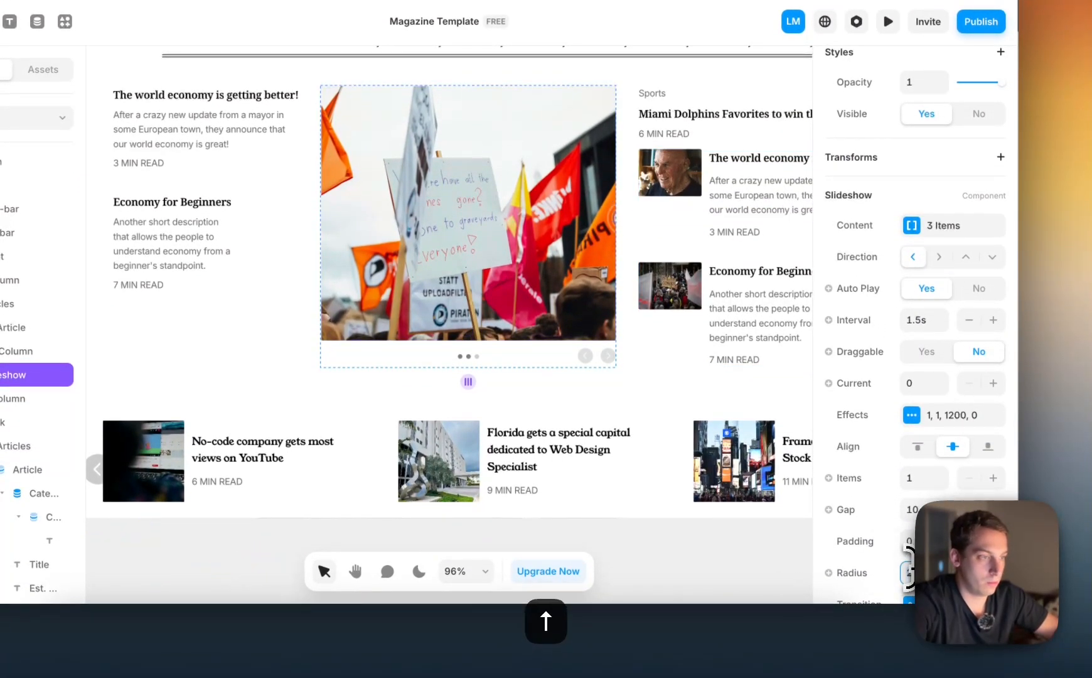
{"action": "left_click", "coordinate": [652, 528]}
Publish the site and open the live page at same-channels-084960.framer.app in the browser
{"action": "scroll", "coordinate": [653, 530], "scroll_direction": "down", "scroll_amount": 8}
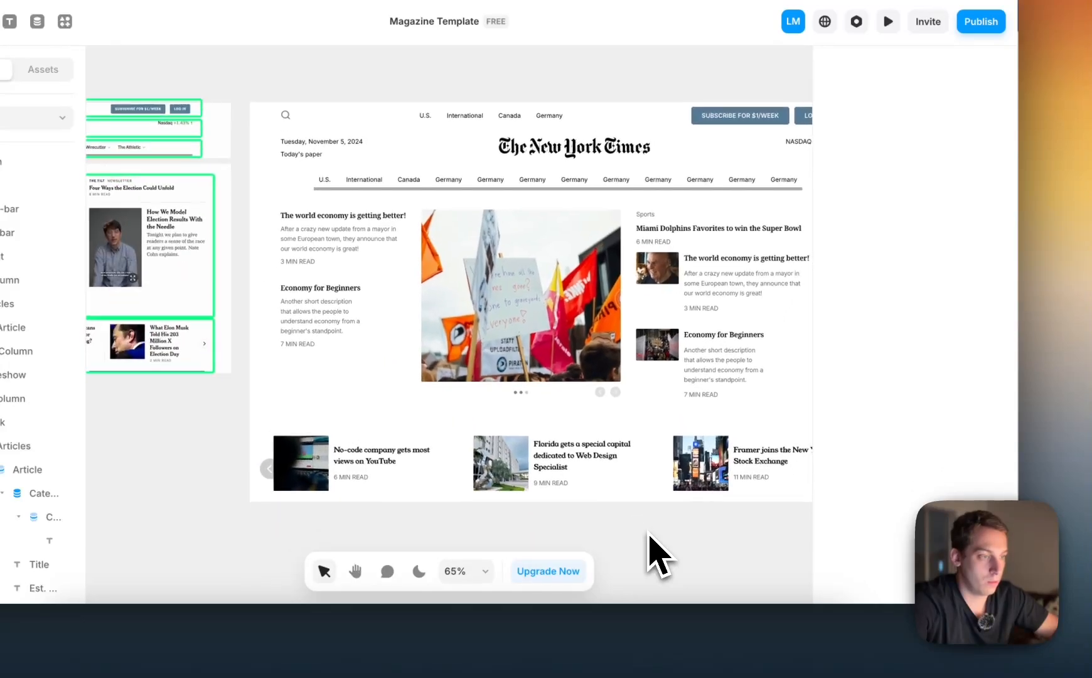
{"action": "scroll", "coordinate": [649, 532], "scroll_direction": "left", "scroll_amount": 3}
{"action": "scroll", "coordinate": [649, 532], "scroll_direction": "right", "scroll_amount": 4}
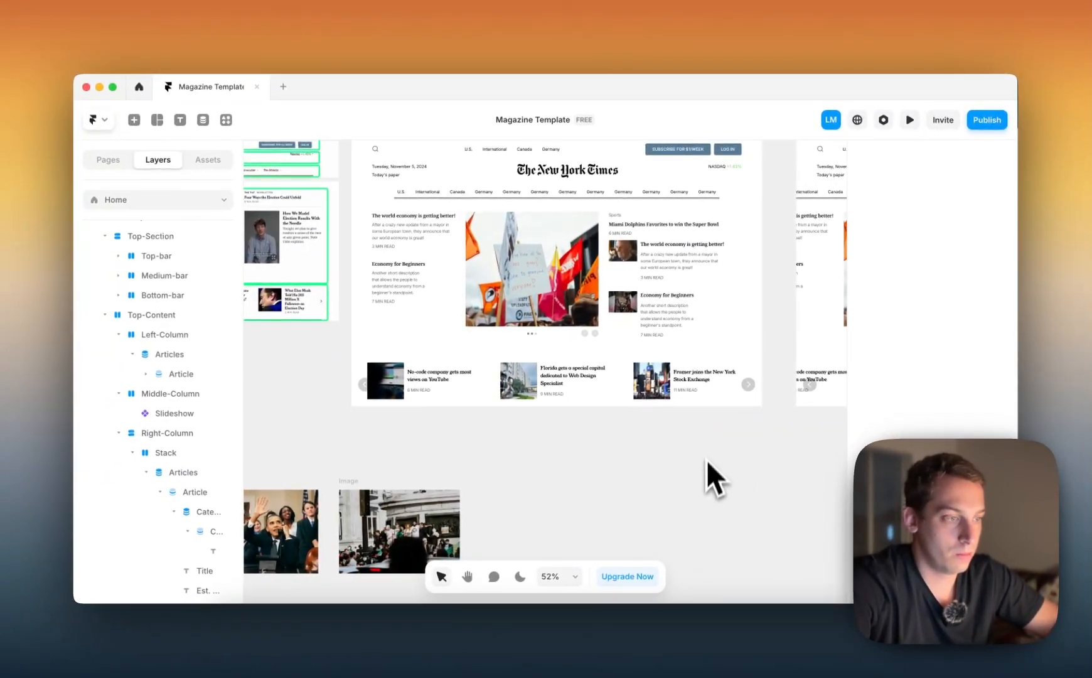
{"action": "scroll", "coordinate": [750, 384], "scroll_direction": "up", "scroll_amount": 1}
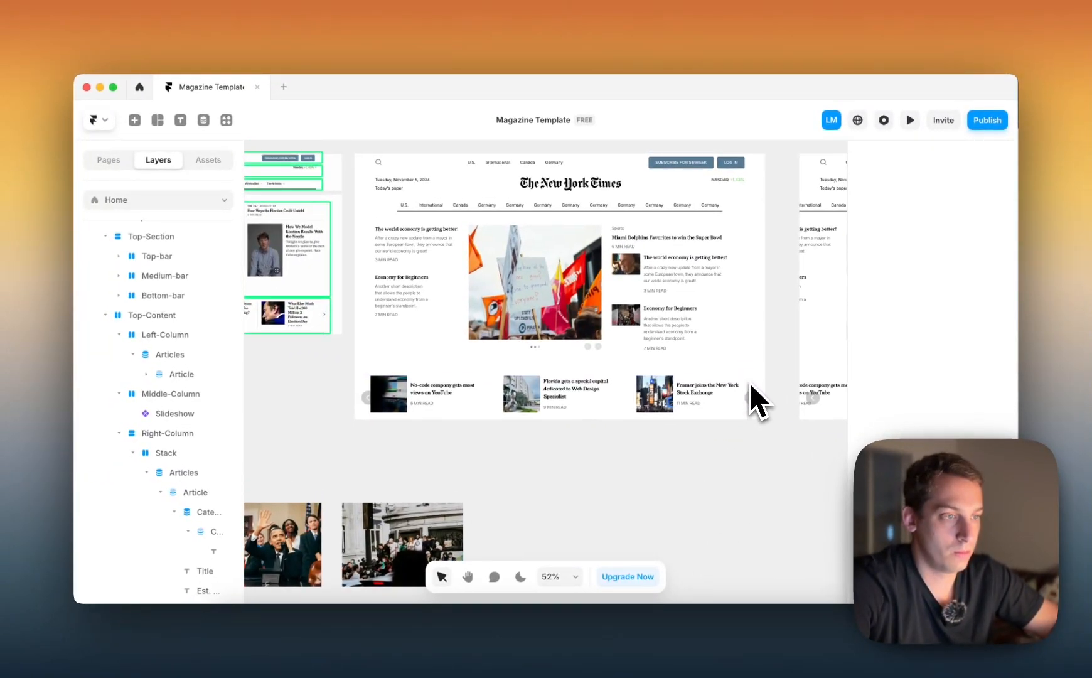
{"action": "scroll", "coordinate": [750, 383], "scroll_direction": "down", "scroll_amount": 3}
{"action": "left_click", "coordinate": [638, 382]}
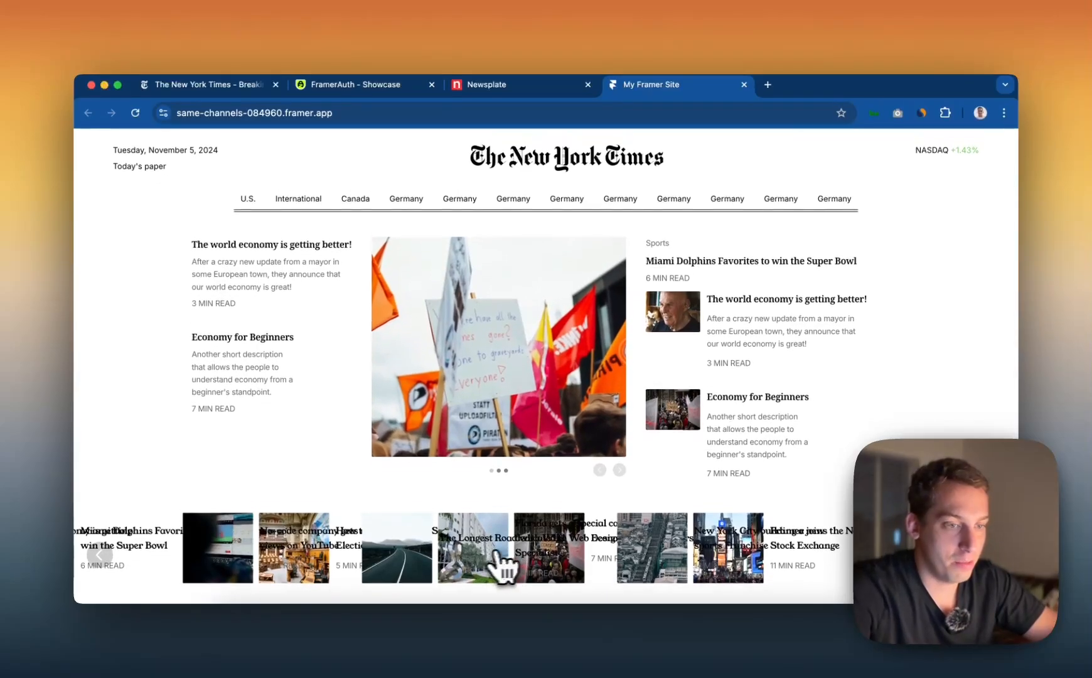
Inspect the live page's header width and the article slideshow row below the main content
{"action": "scroll", "coordinate": [500, 561], "scroll_direction": "up", "scroll_amount": 2}
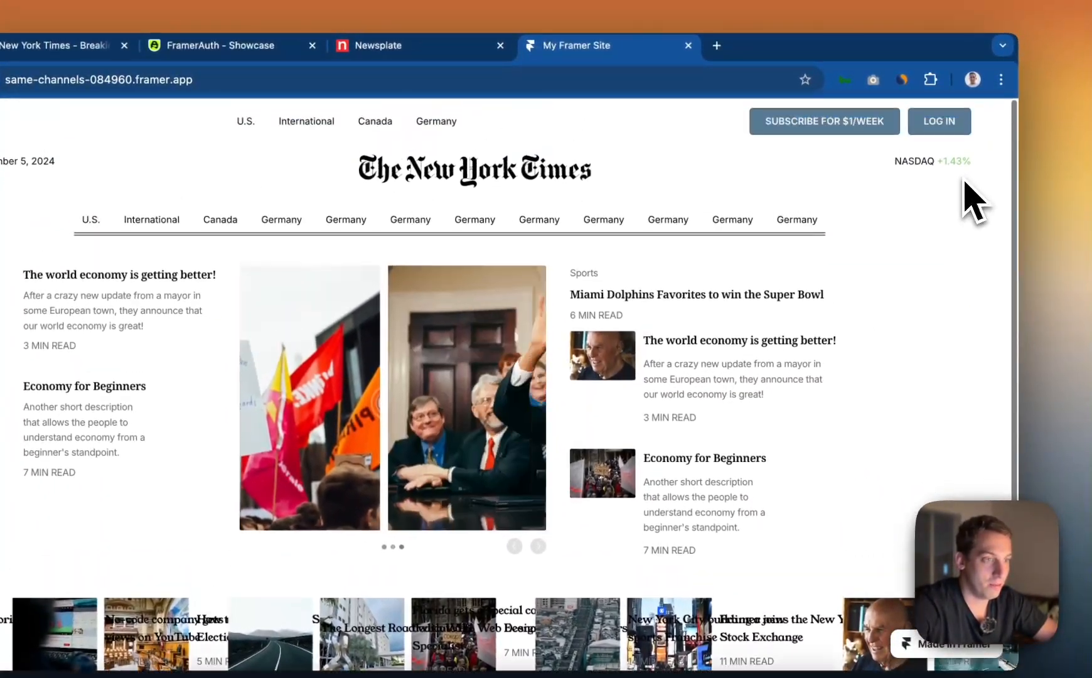
{"action": "left_click_drag", "start_coordinate": [1016, 142], "coordinate": [1017, 143]}
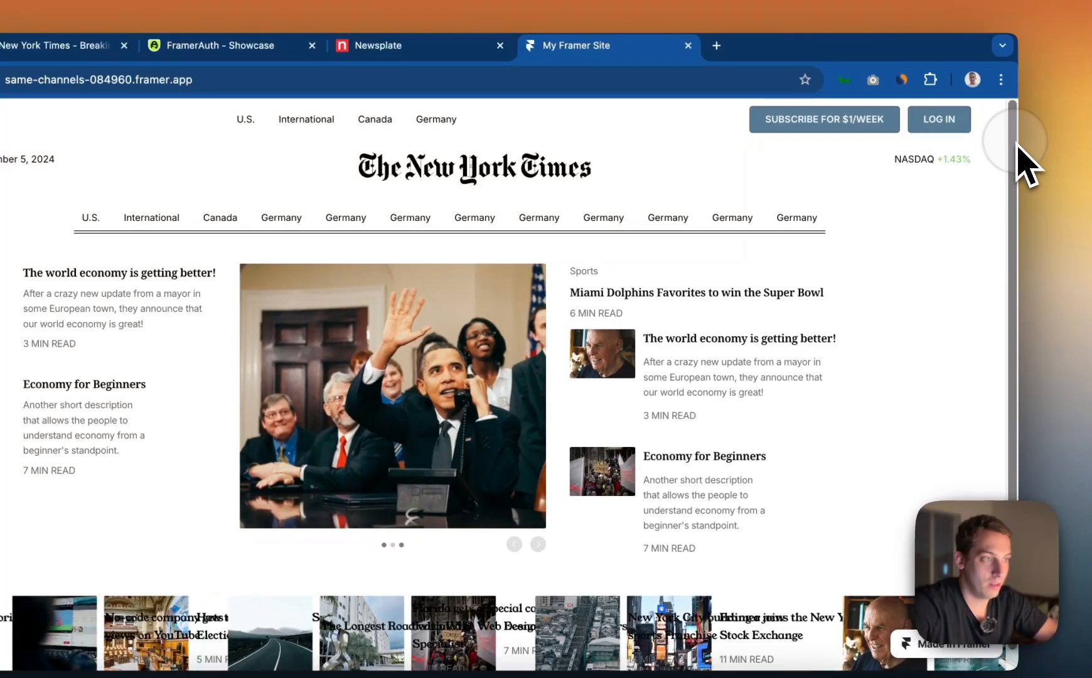
{"action": "scroll", "coordinate": [739, 471], "scroll_direction": "down", "scroll_amount": 2}
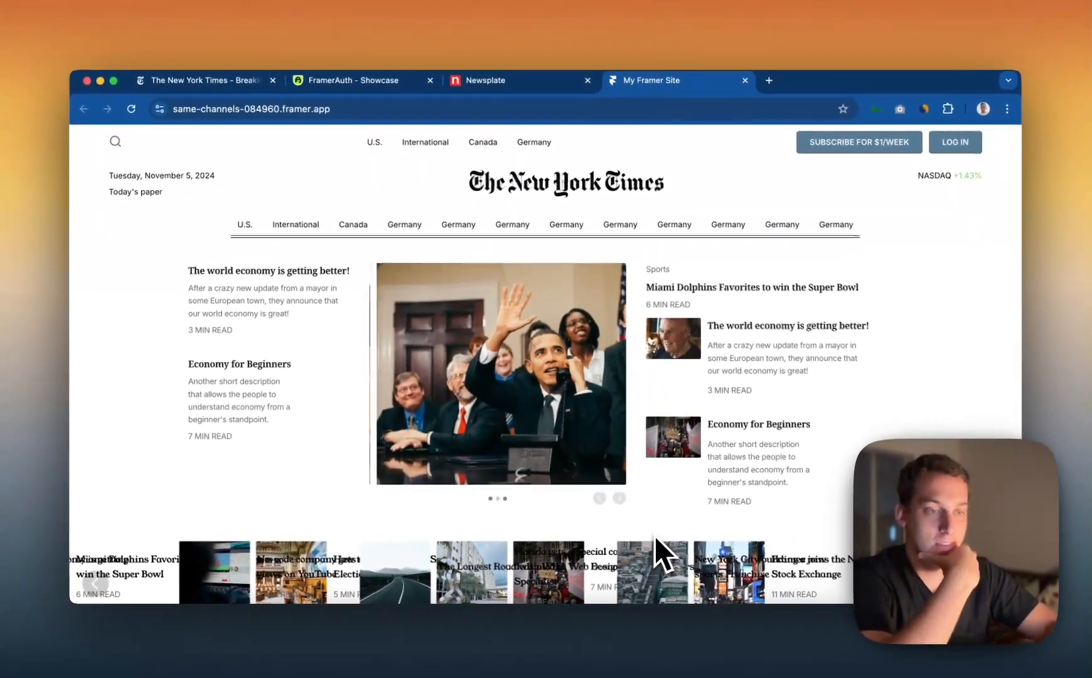
{"action": "scroll", "coordinate": [454, 534], "scroll_direction": "down", "scroll_amount": 1}
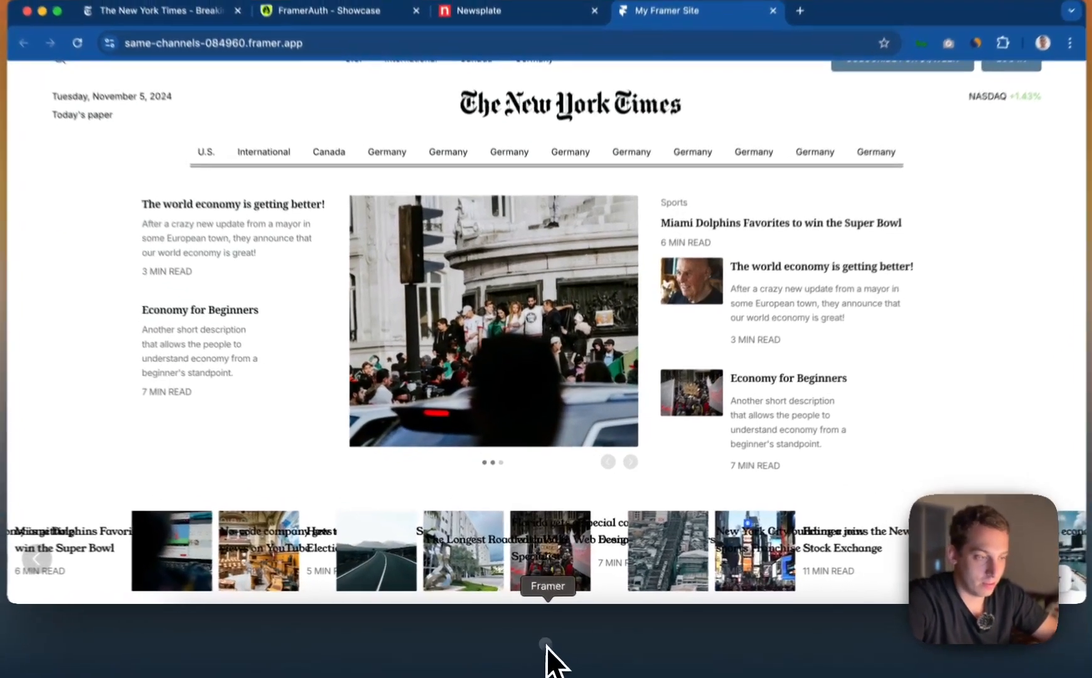
Switch back to Framer and give the Desktop page's Top-Section a fixed max width of 1200
{"action": "left_click", "coordinate": [545, 637]}
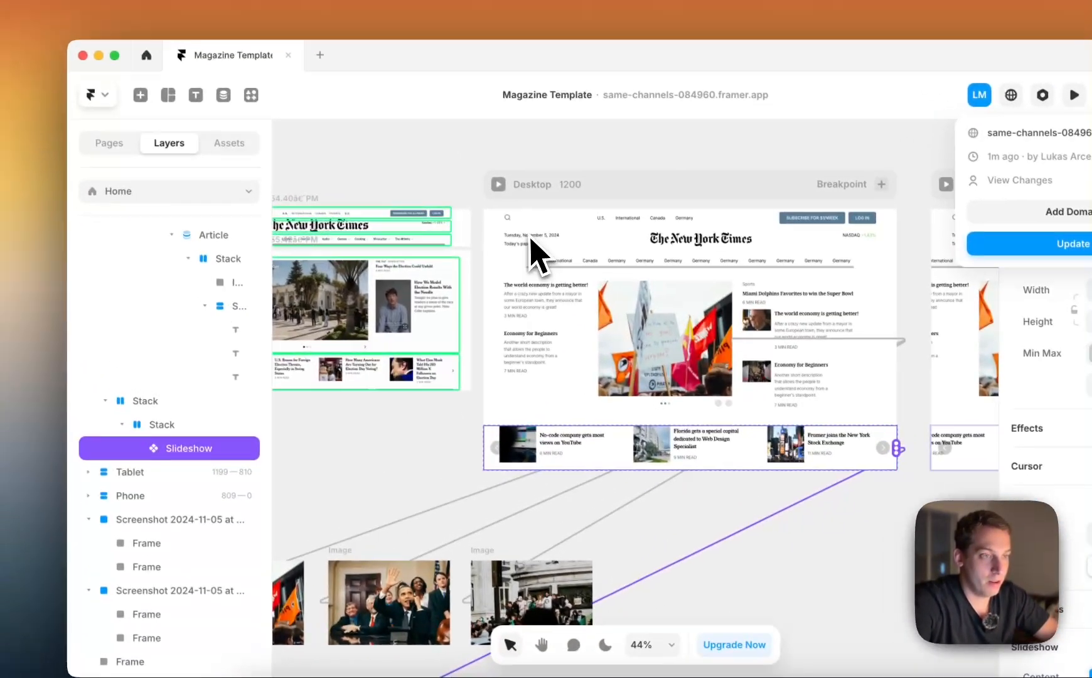
{"action": "left_click", "coordinate": [412, 169]}
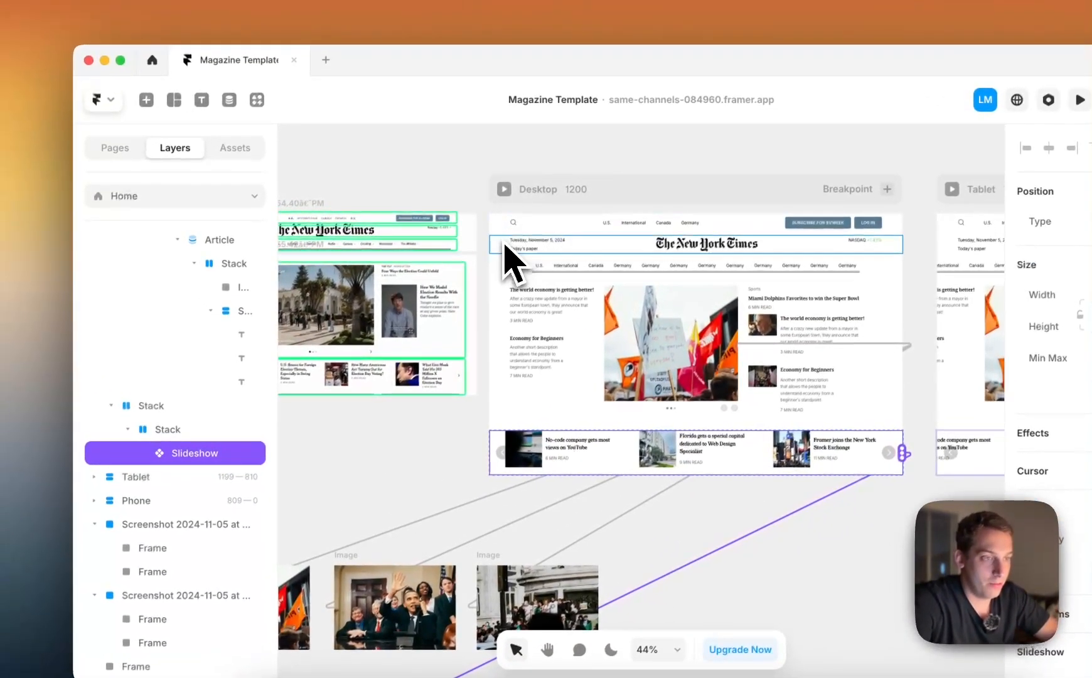
{"action": "left_click", "coordinate": [406, 154]}
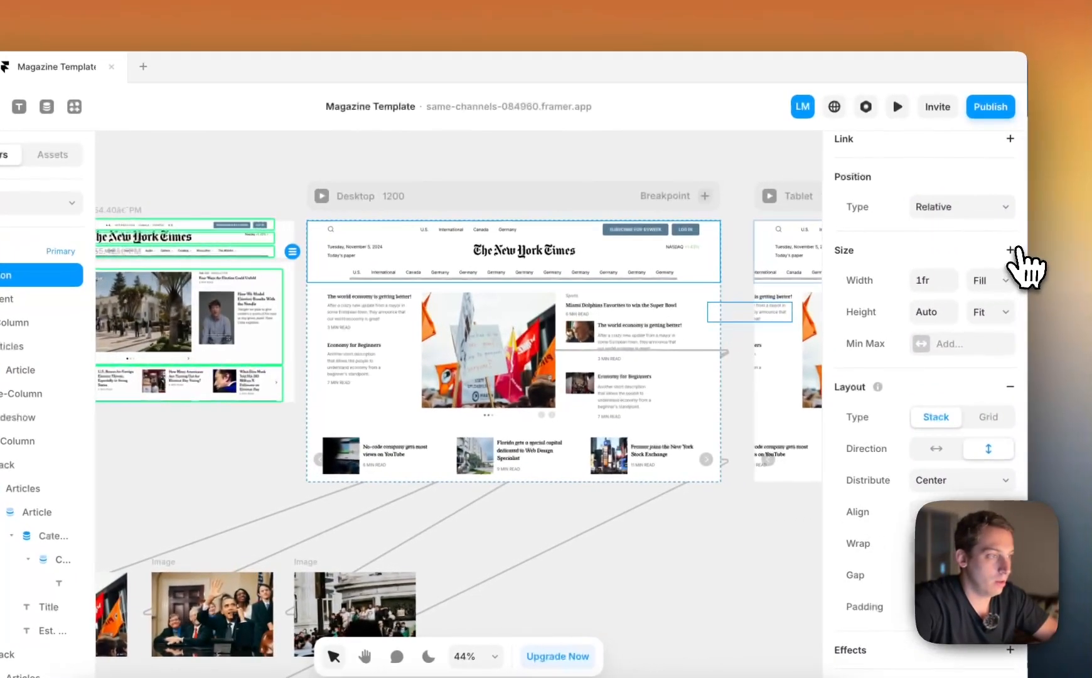
{"action": "left_click", "coordinate": [1007, 251]}
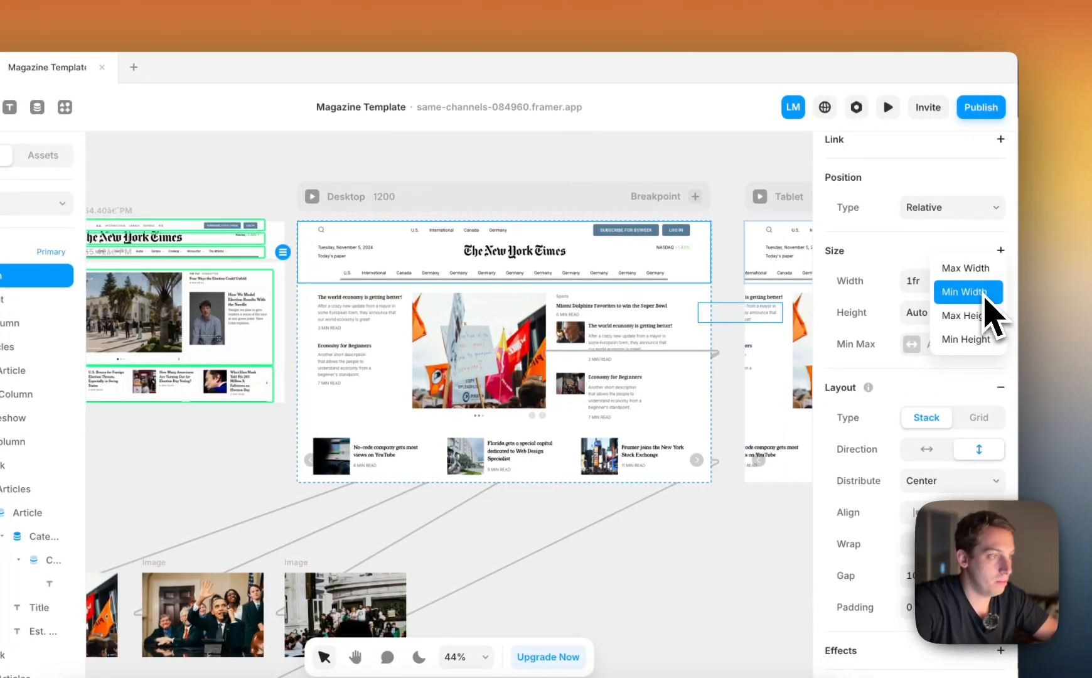
{"action": "left_click", "coordinate": [982, 271]}
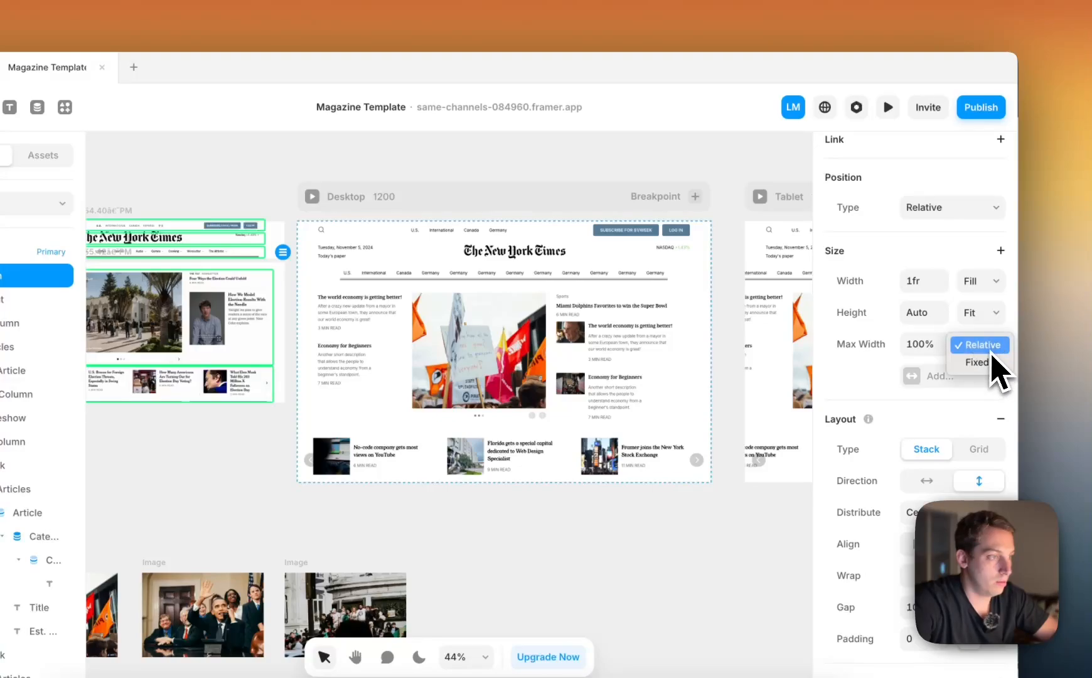
{"action": "left_click", "coordinate": [977, 363]}
{"action": "left_click", "coordinate": [918, 343]}
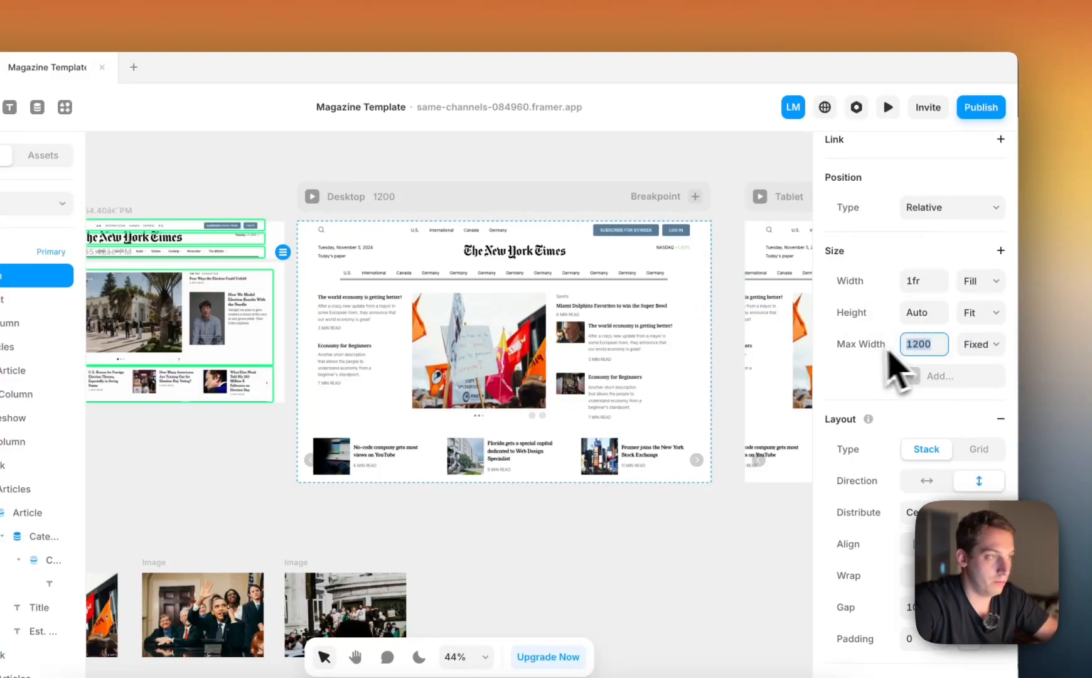
Publish the update and reload the live page in the browser
{"action": "left_click", "coordinate": [985, 108]}
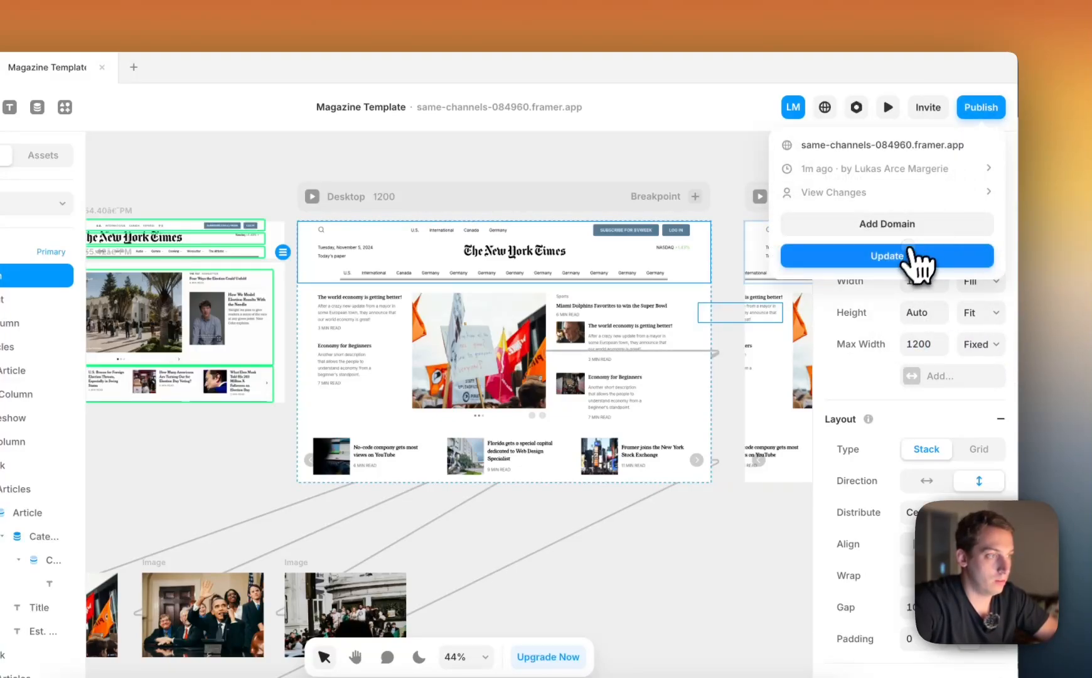
{"action": "left_click", "coordinate": [910, 253]}
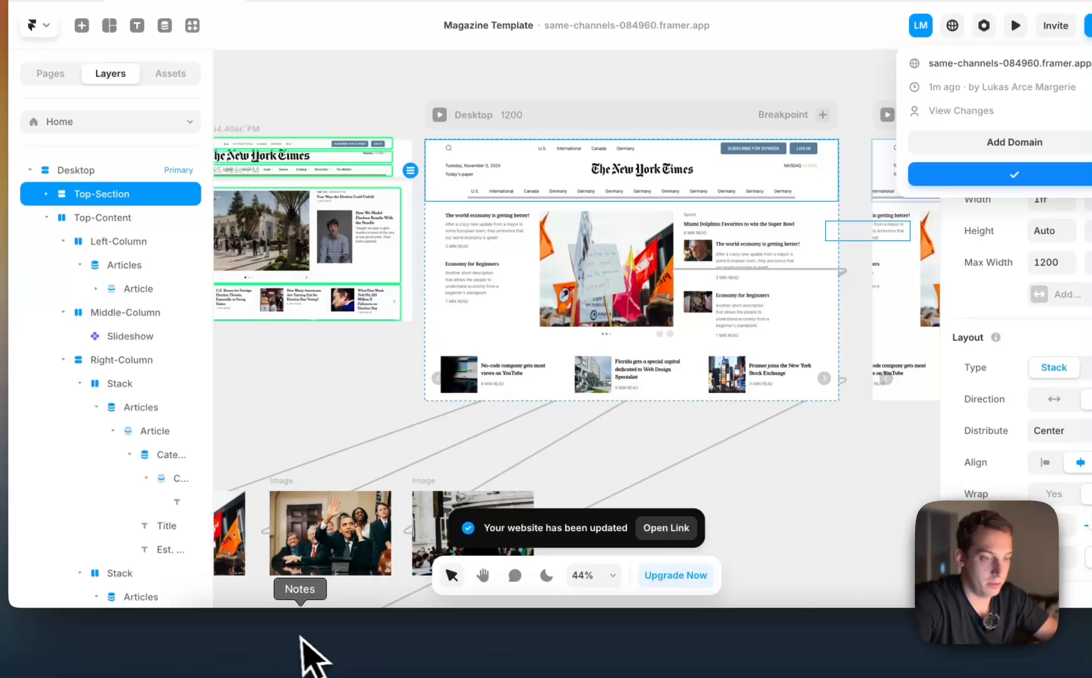
{"action": "left_click", "coordinate": [278, 637]}
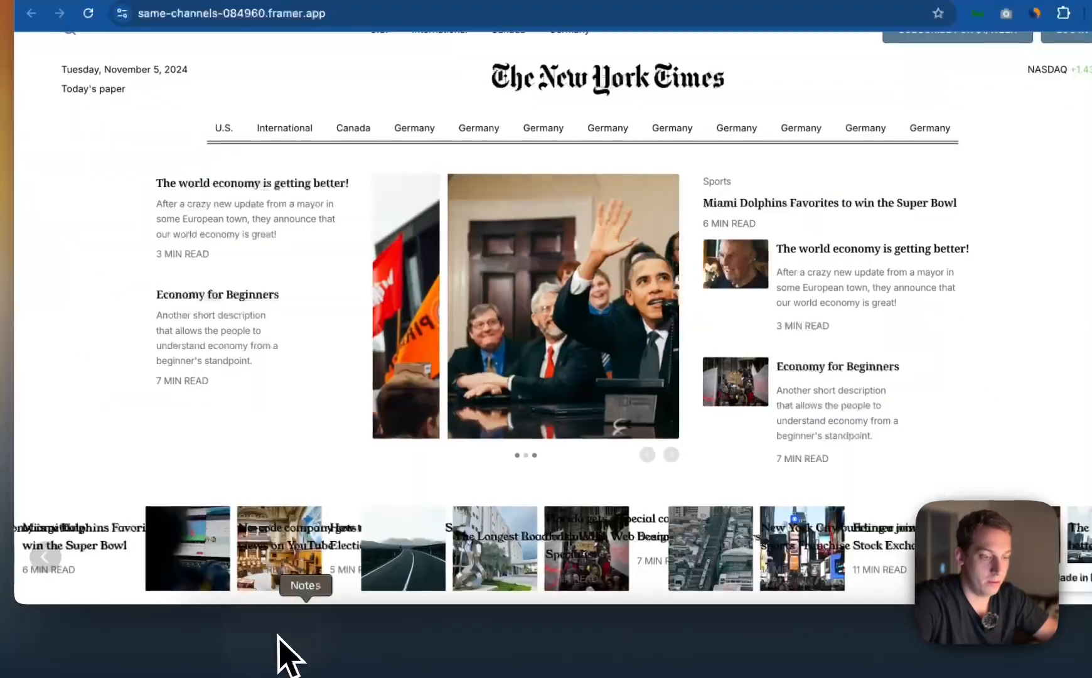
{"action": "key", "text": "super+r"}
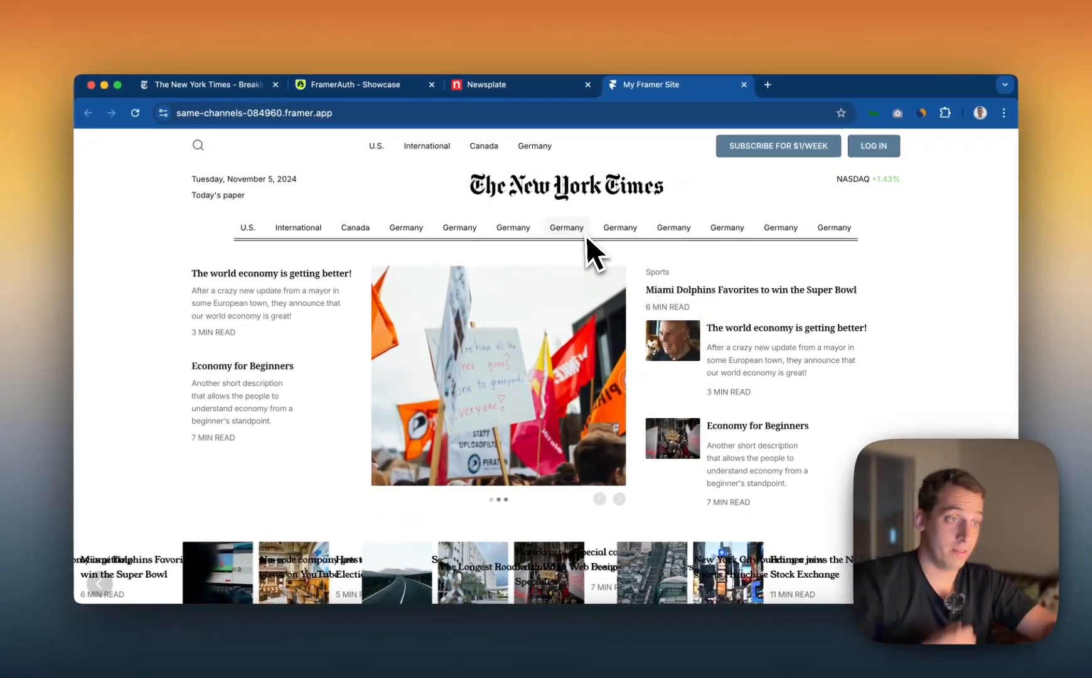
Switch back to Framer and turn on Auto Play for the article slideshow below the Desktop page's main content
{"action": "scroll", "coordinate": [581, 233], "scroll_direction": "down", "scroll_amount": 1}
{"action": "scroll", "coordinate": [581, 233], "scroll_direction": "up", "scroll_amount": 1}
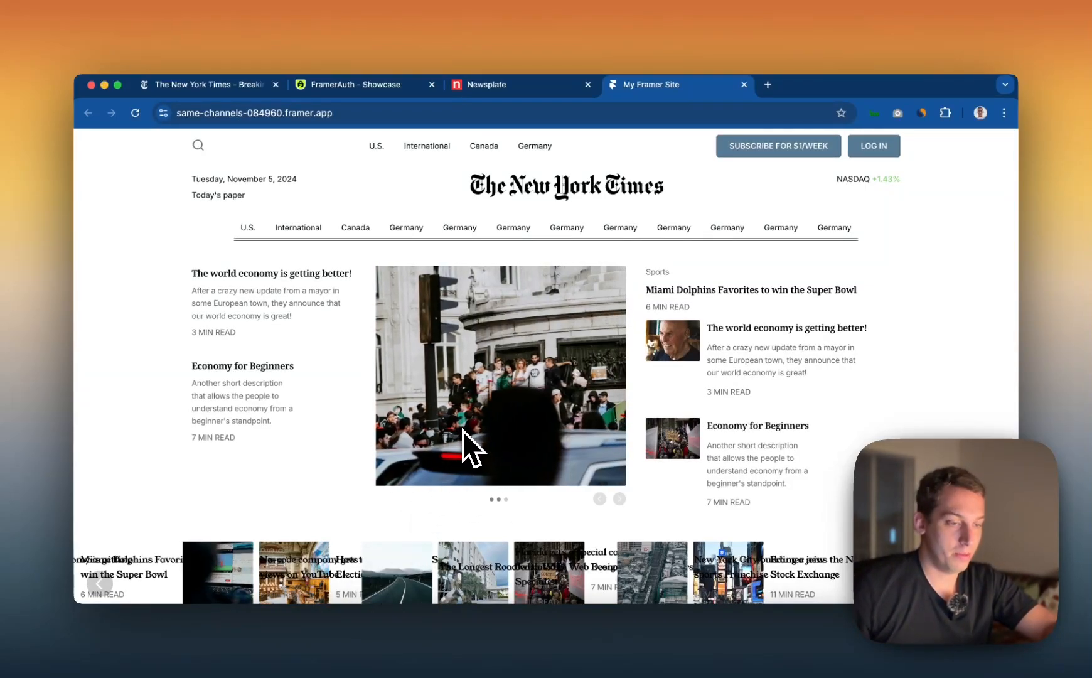
{"action": "scroll", "coordinate": [462, 430], "scroll_direction": "down", "scroll_amount": 1}
{"action": "scroll", "coordinate": [463, 431], "scroll_direction": "up", "scroll_amount": 1}
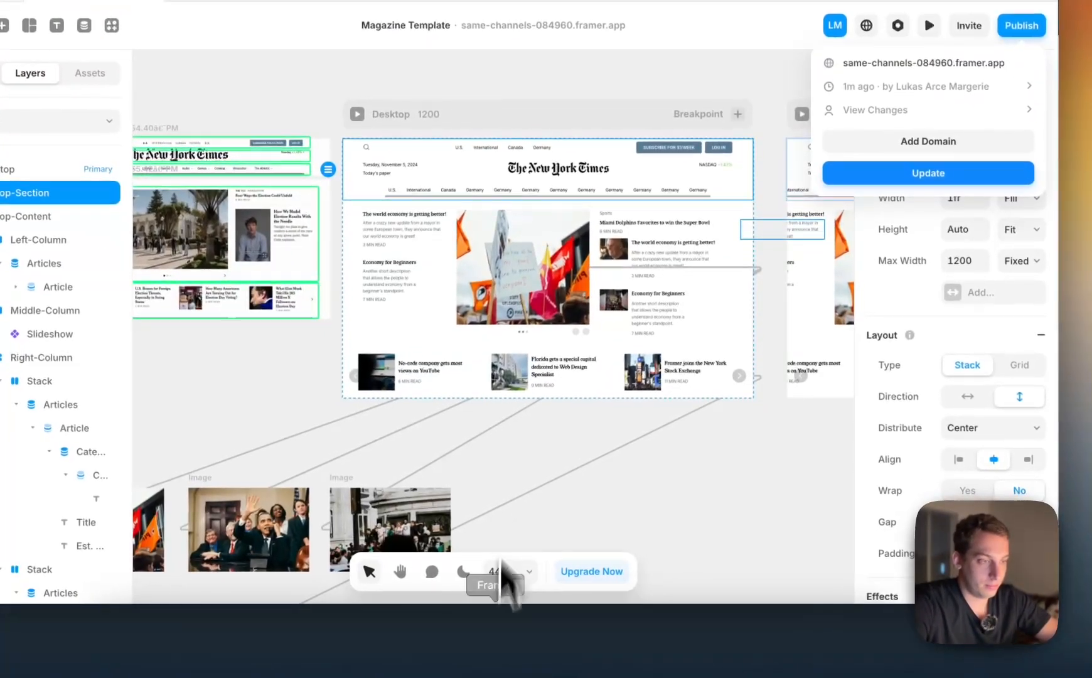
{"action": "left_click", "coordinate": [434, 390]}
{"action": "left_click", "coordinate": [434, 390]}
{"action": "scroll", "coordinate": [921, 354], "scroll_direction": "down", "scroll_amount": 3}
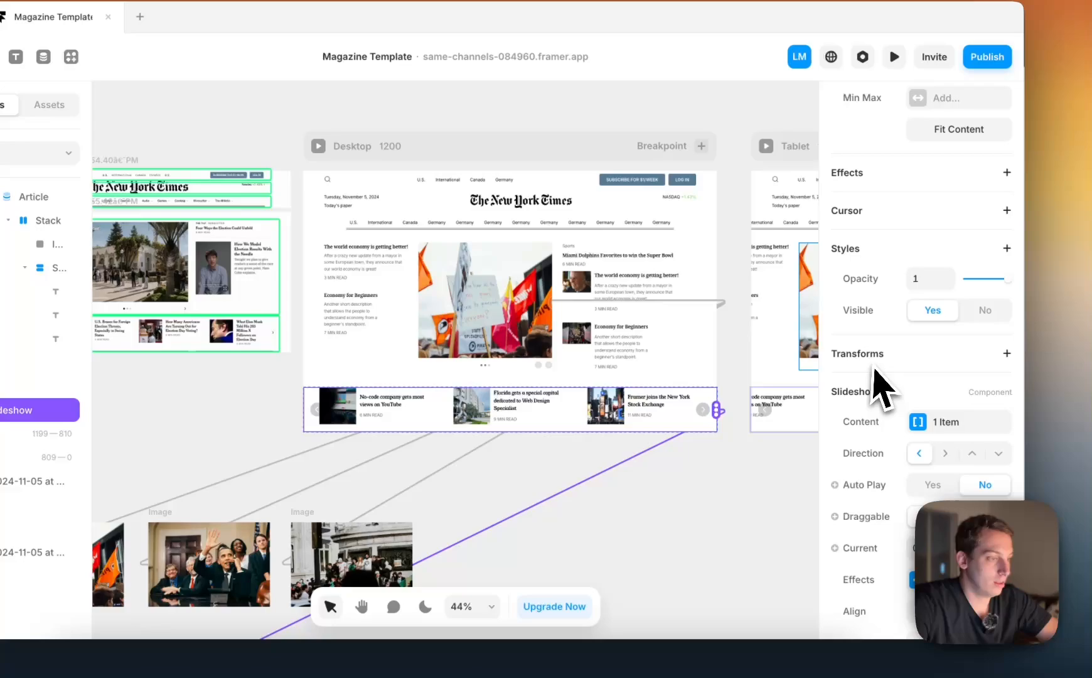
{"action": "scroll", "coordinate": [882, 389], "scroll_direction": "down", "scroll_amount": 3}
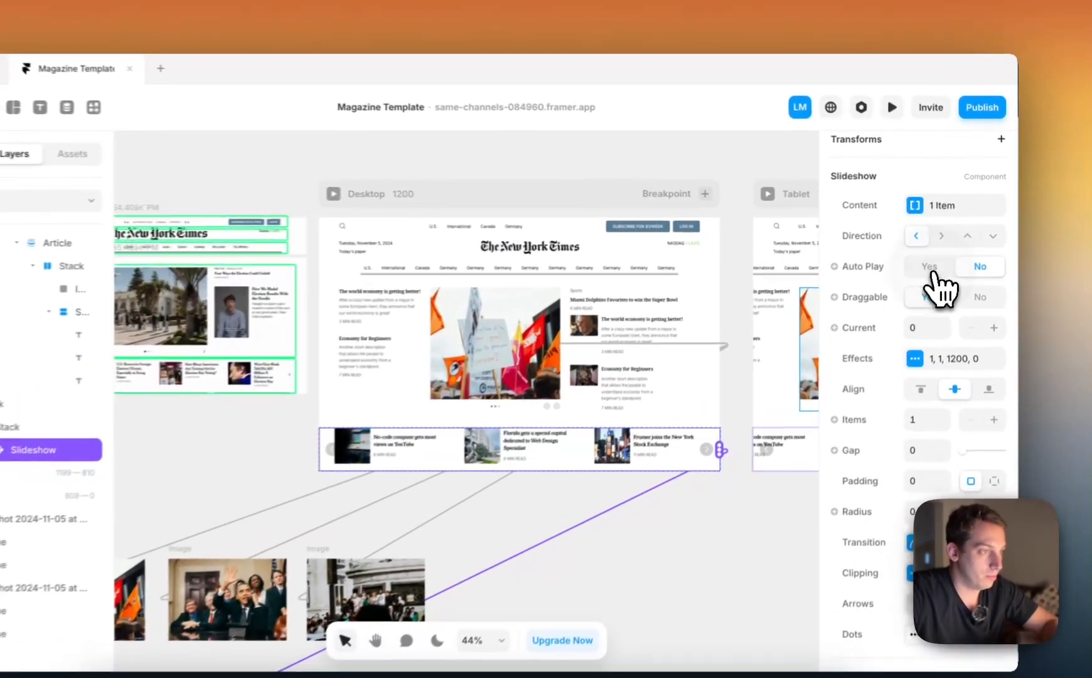
{"action": "left_click", "coordinate": [942, 256]}
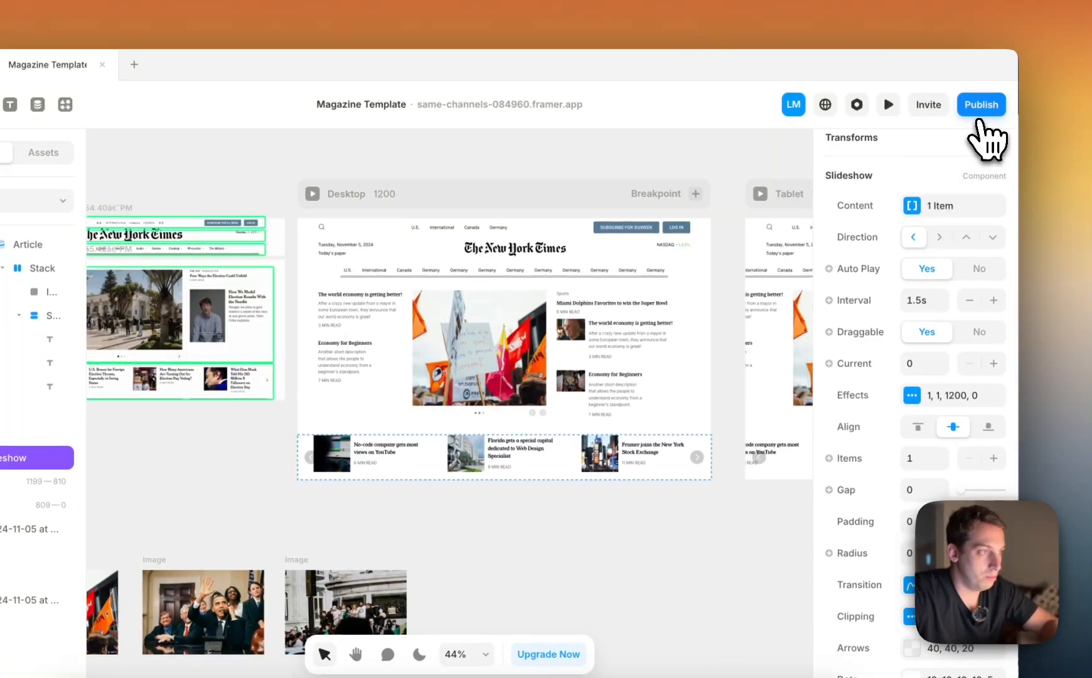
Publish the update and check the image slideshow and article row on the live page
{"action": "left_click", "coordinate": [983, 106]}
{"action": "left_click", "coordinate": [870, 258]}
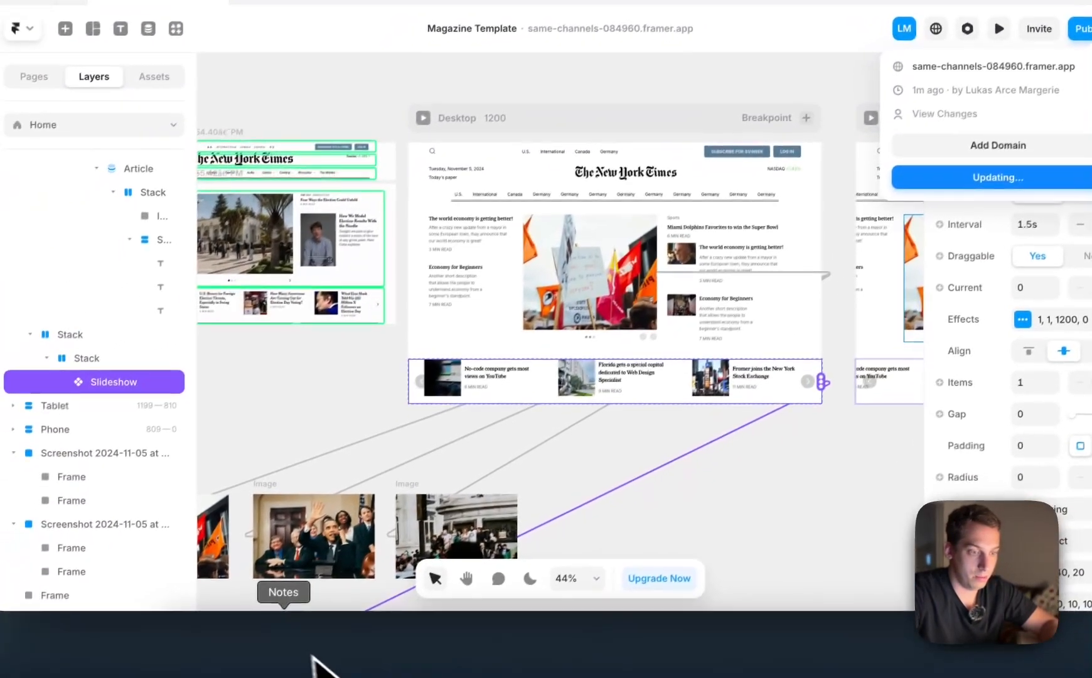
{"action": "left_click", "coordinate": [275, 642]}
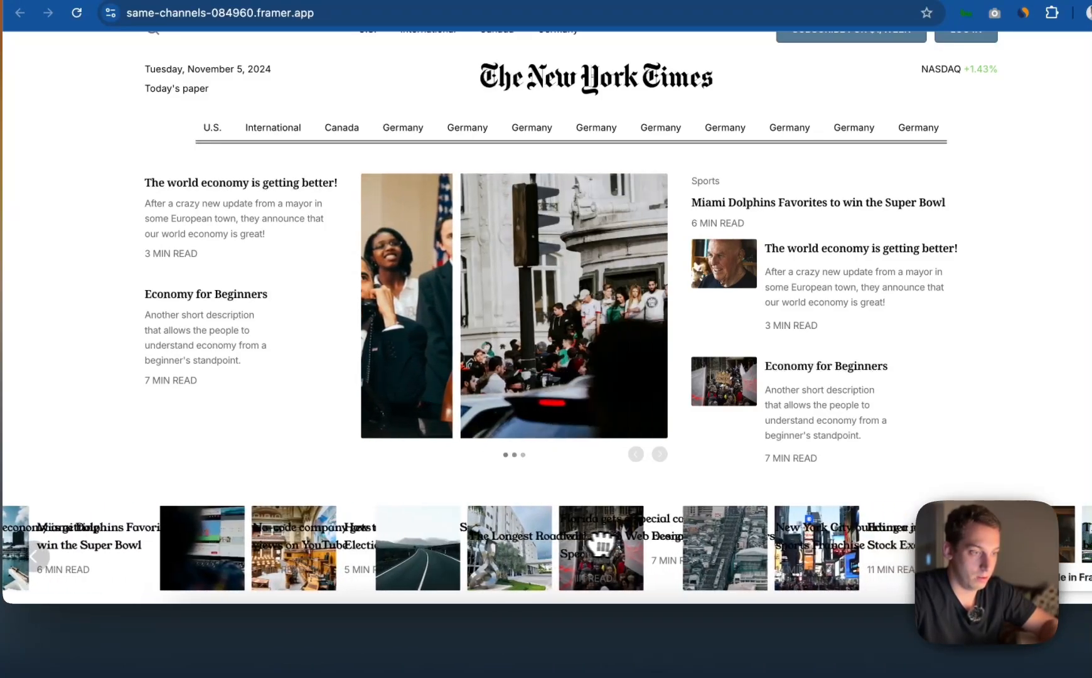
{"action": "scroll", "coordinate": [553, 420], "scroll_direction": "up", "scroll_amount": 1}
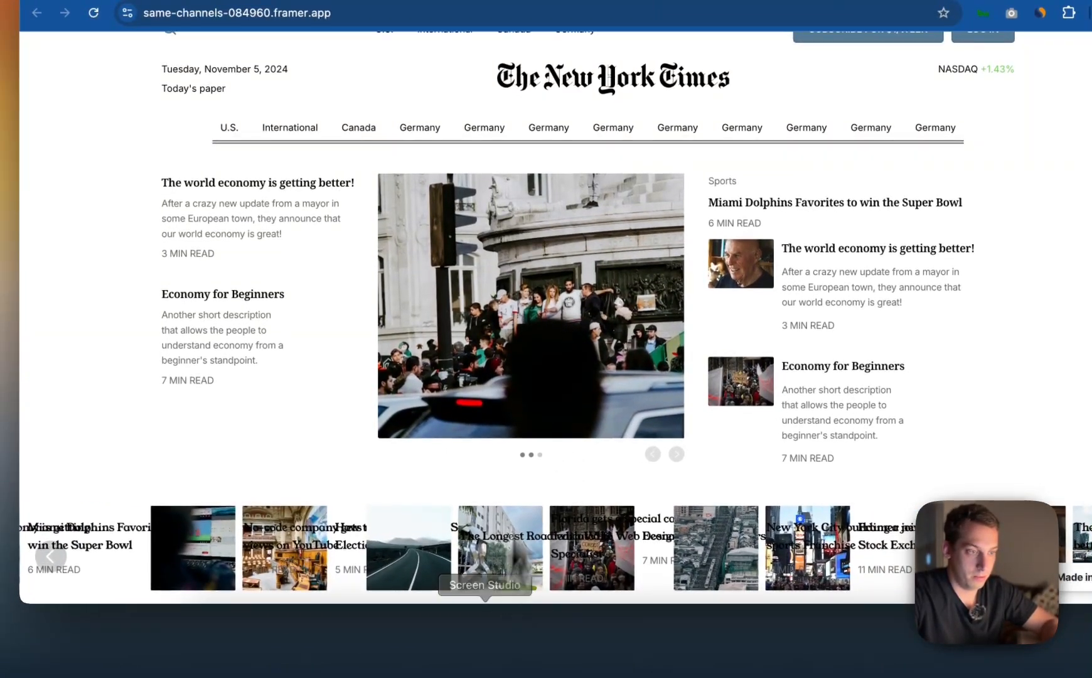
{"action": "left_click", "coordinate": [653, 455]}
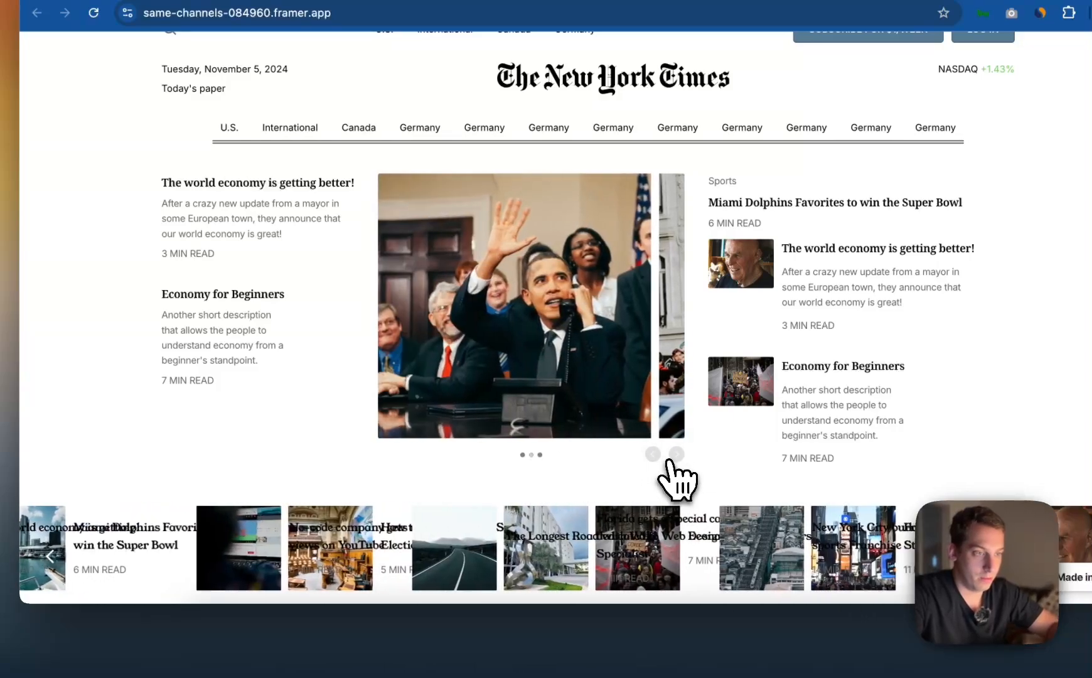
{"action": "left_click", "coordinate": [653, 455]}
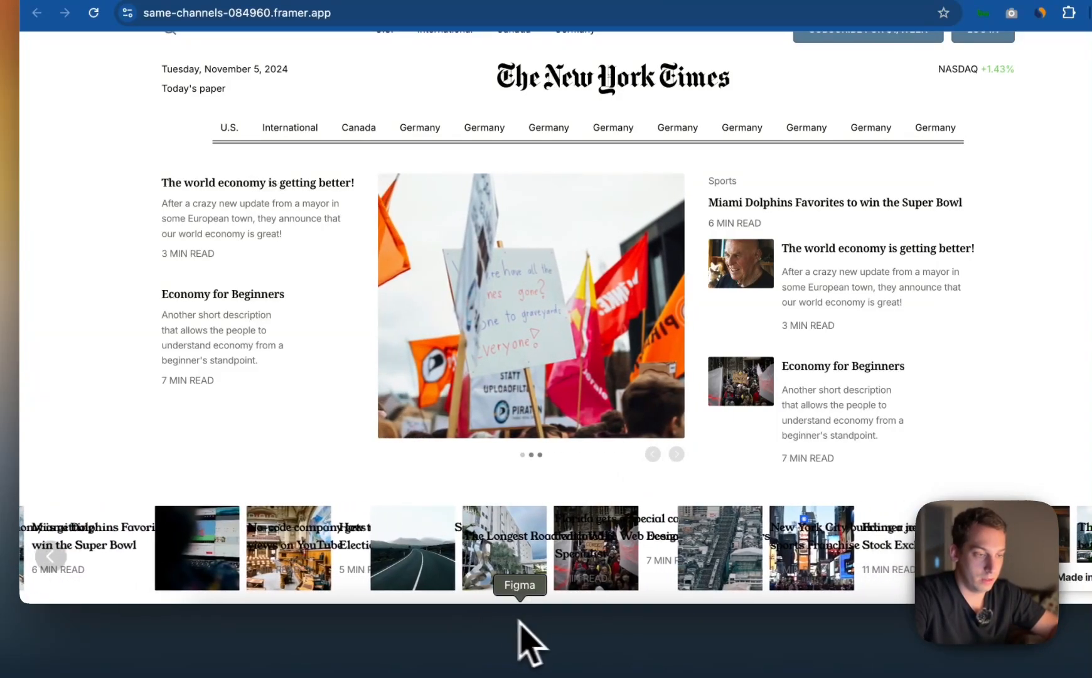
Return to Framer and try moving the loose Articles list into the Desktop page above the main content's bottom slideshow
{"action": "left_click", "coordinate": [578, 631]}
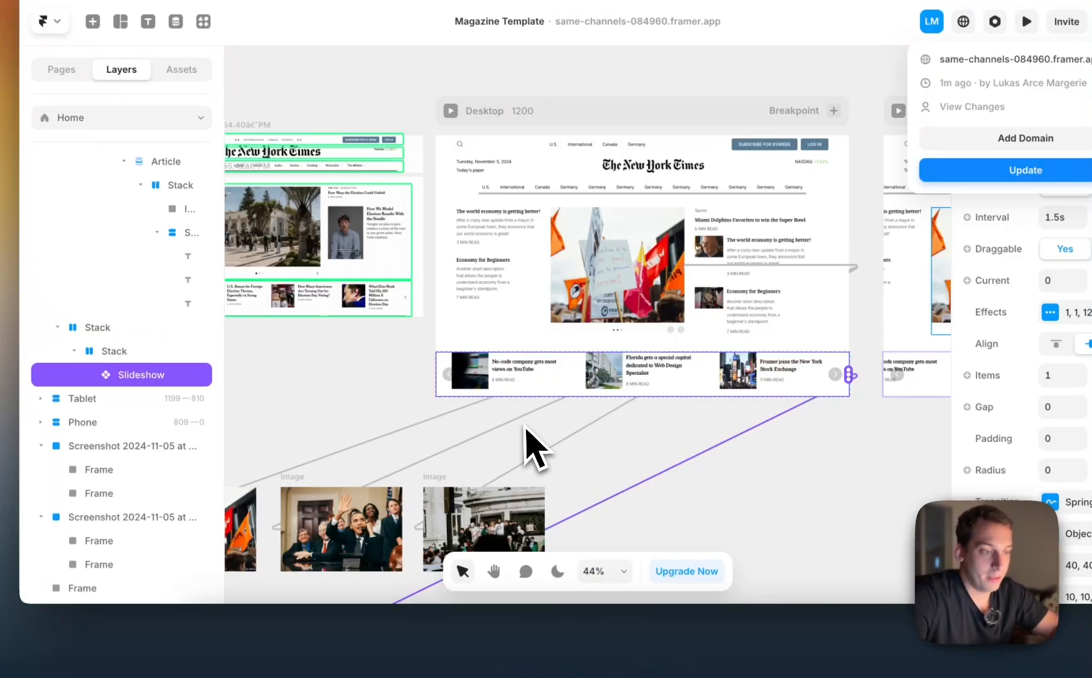
{"action": "scroll", "coordinate": [563, 429], "scroll_direction": "down", "scroll_amount": 10}
{"action": "scroll", "coordinate": [565, 431], "scroll_direction": "left", "scroll_amount": 6}
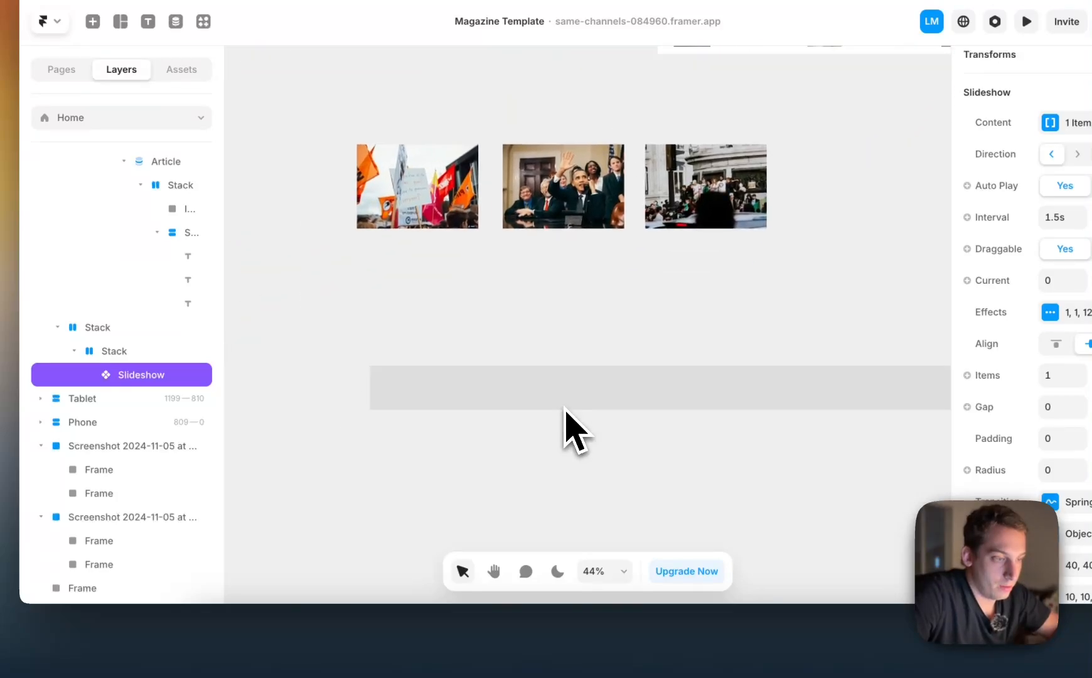
{"action": "left_click", "coordinate": [404, 370]}
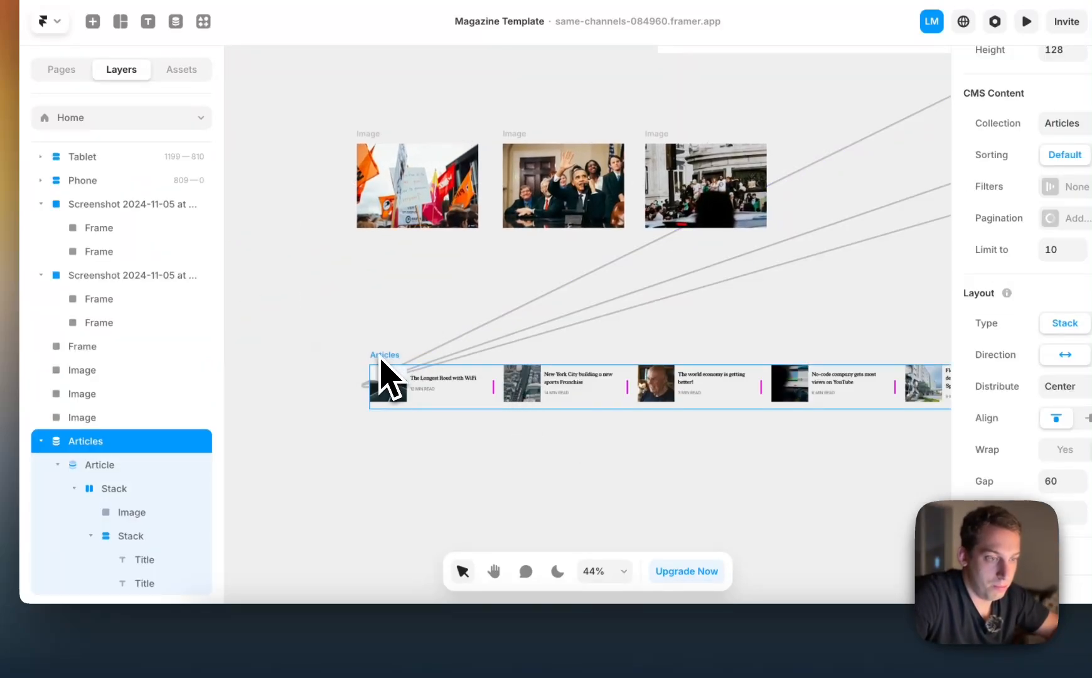
{"action": "scroll", "coordinate": [396, 359], "scroll_direction": "down", "scroll_amount": 5}
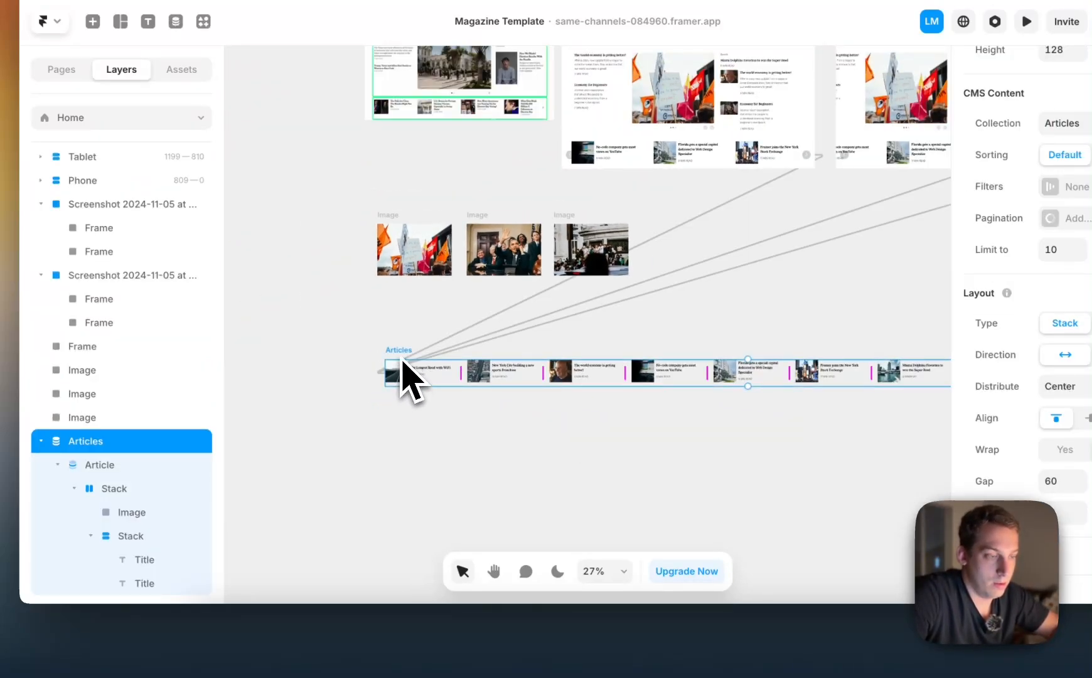
{"action": "left_click_drag", "start_coordinate": [402, 371], "coordinate": [606, 159]}
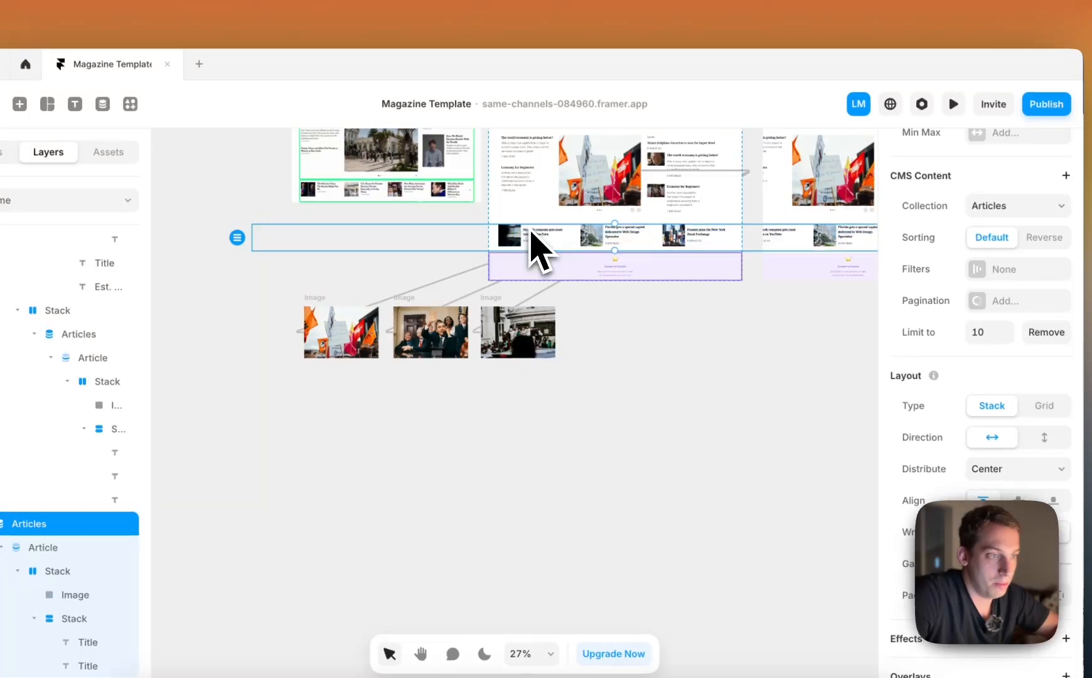
{"action": "left_click_drag", "start_coordinate": [531, 231], "coordinate": [531, 232]}
Set the moved Articles list's width to Fill
{"action": "scroll", "coordinate": [992, 283], "scroll_direction": "up", "scroll_amount": 3}
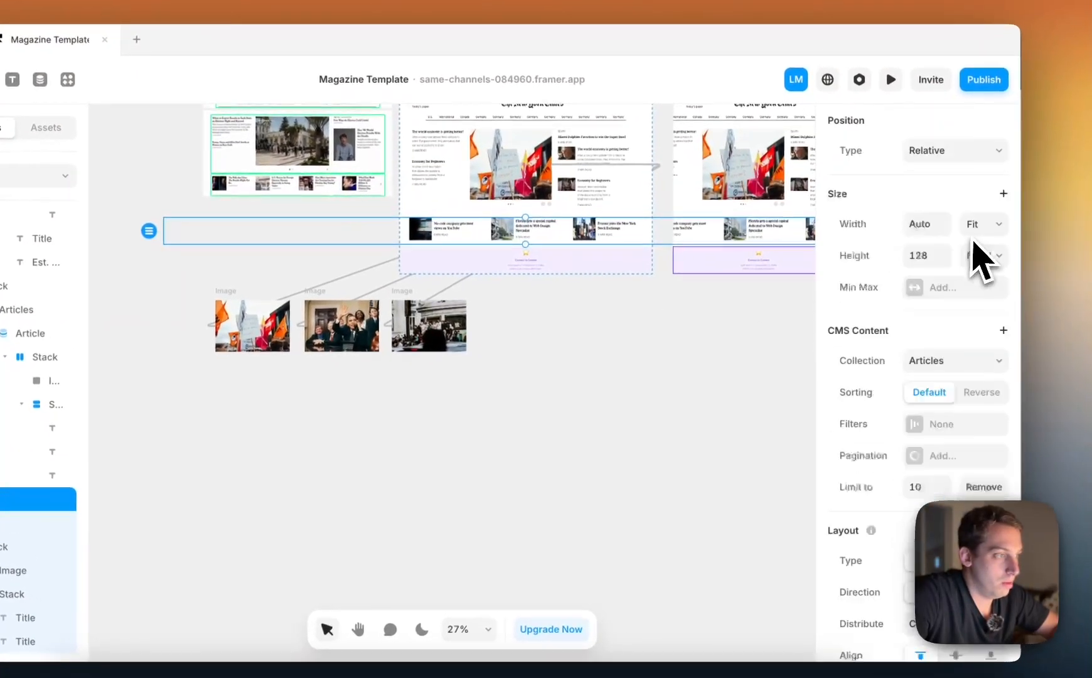
{"action": "scroll", "coordinate": [975, 251], "scroll_direction": "up", "scroll_amount": 3}
{"action": "left_click", "coordinate": [991, 313]}
{"action": "left_click", "coordinate": [972, 294]}
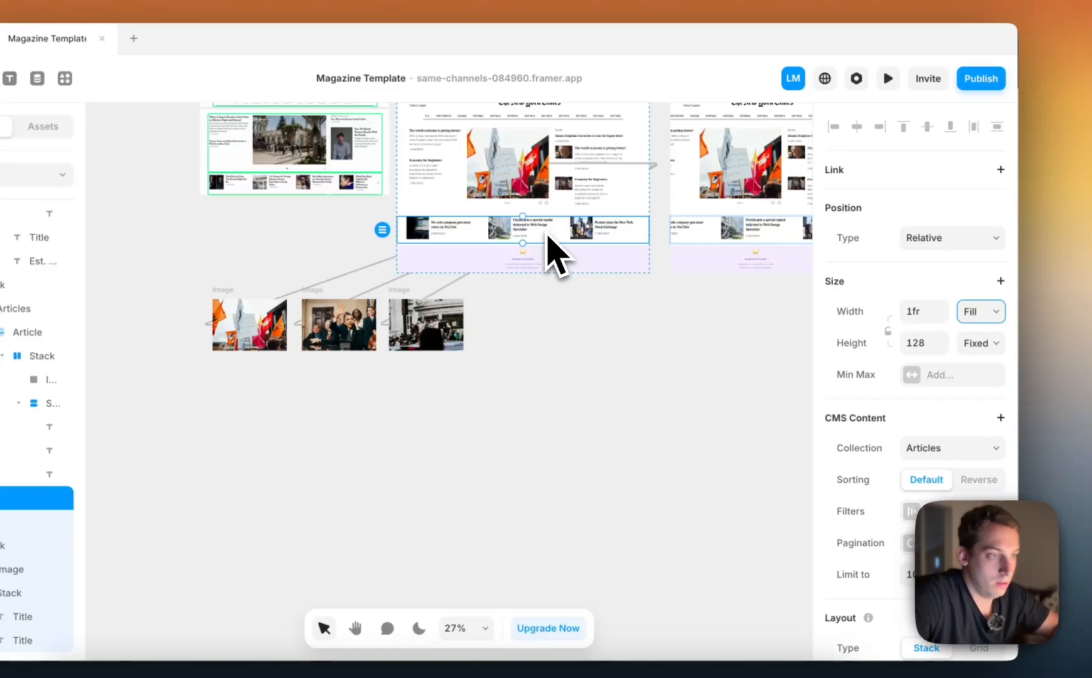
Pull the Articles list back out of the Desktop page and undo its recent moves and width change
{"action": "left_click_drag", "start_coordinate": [547, 238], "coordinate": [554, 377]}
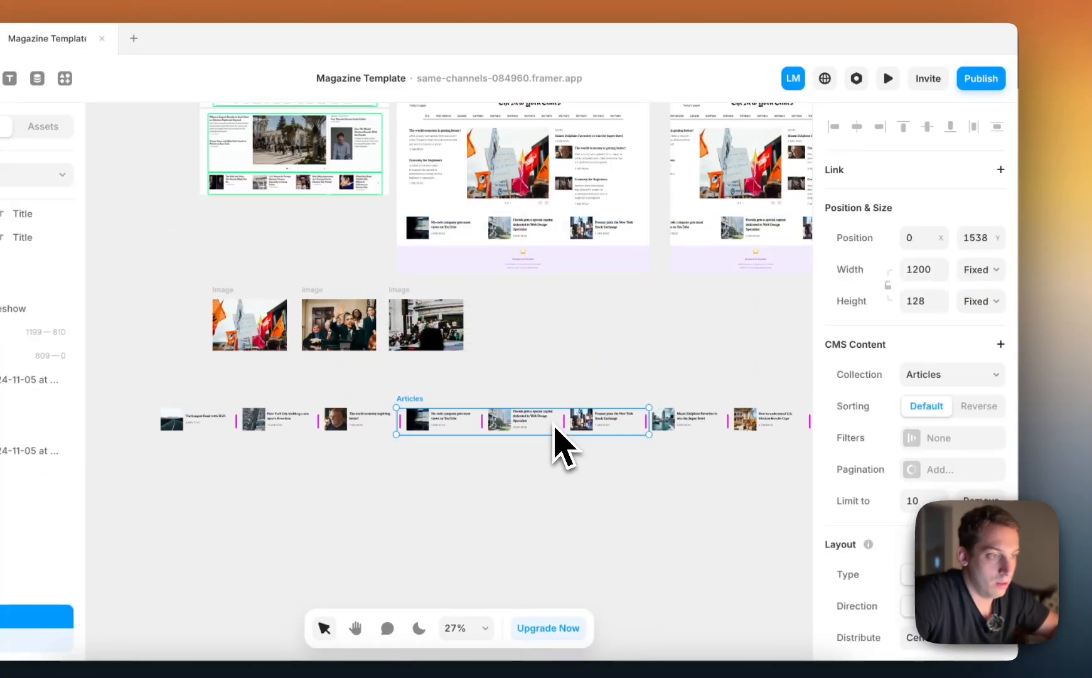
{"action": "key", "text": "super+z"}
{"action": "key", "text": "super+z"}
{"action": "key", "text": "super+z"}
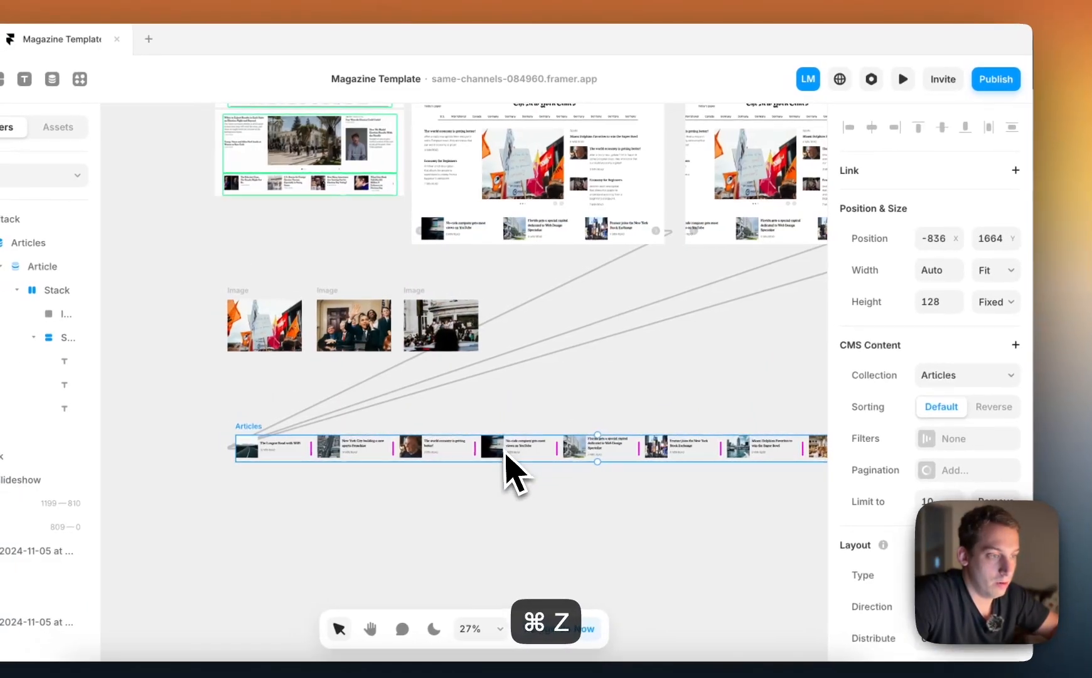
Place a copy of the Articles list above the article slideshow with its width set to Fill, and preview the Desktop page
{"action": "left_click_drag", "start_coordinate": [506, 453], "coordinate": [525, 221]}
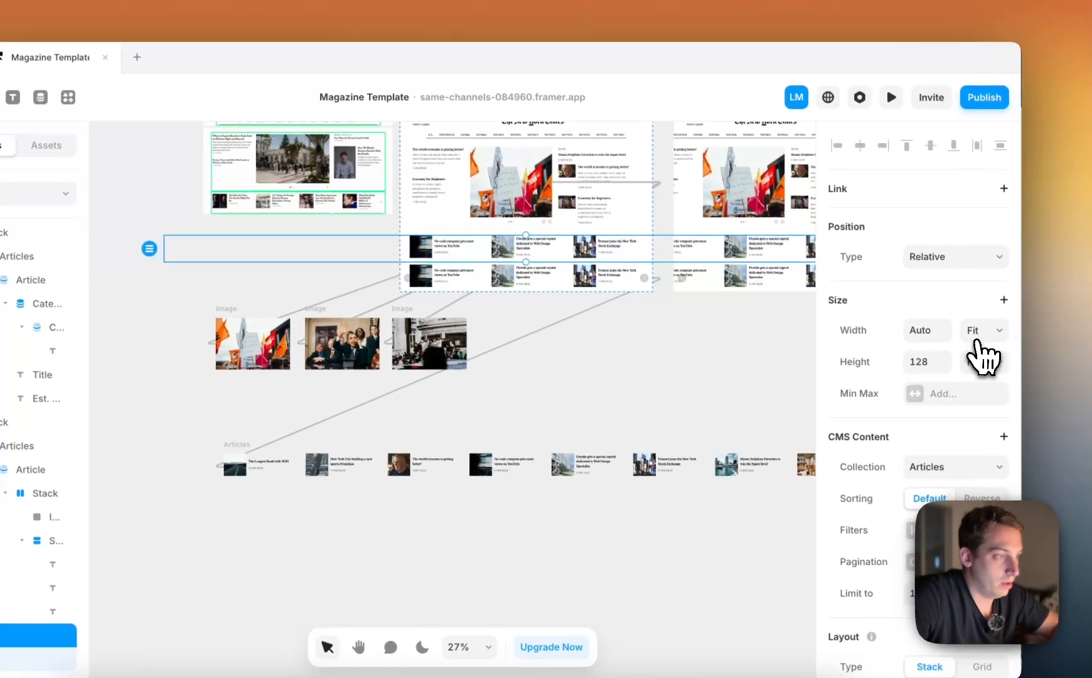
{"action": "left_click", "coordinate": [1002, 313]}
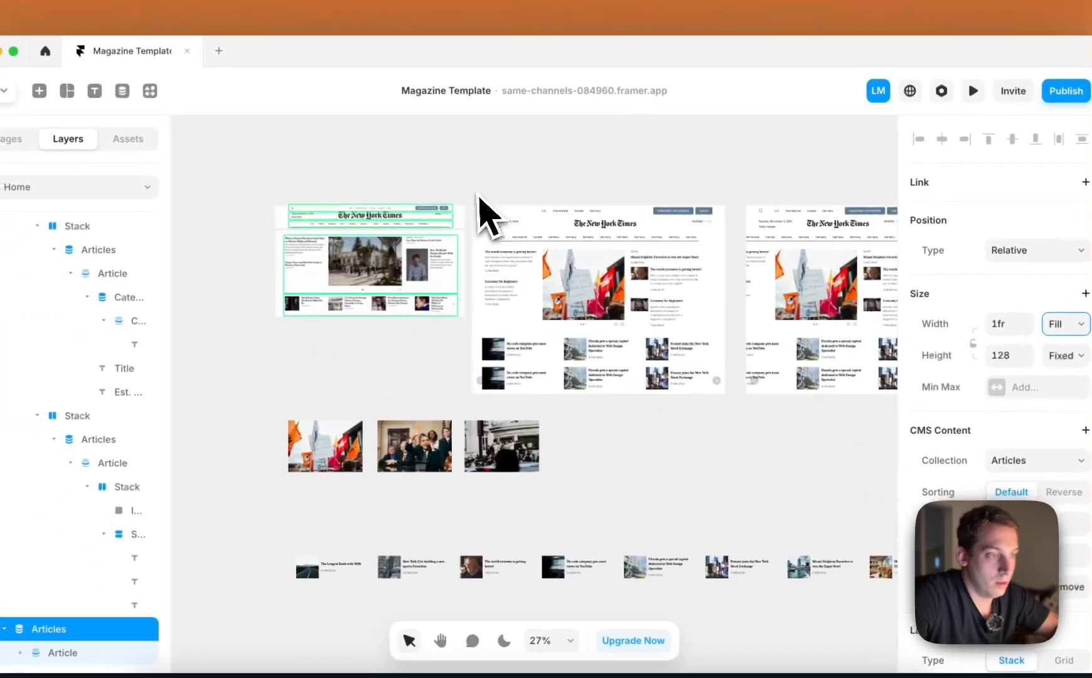
{"action": "left_click", "coordinate": [500, 226]}
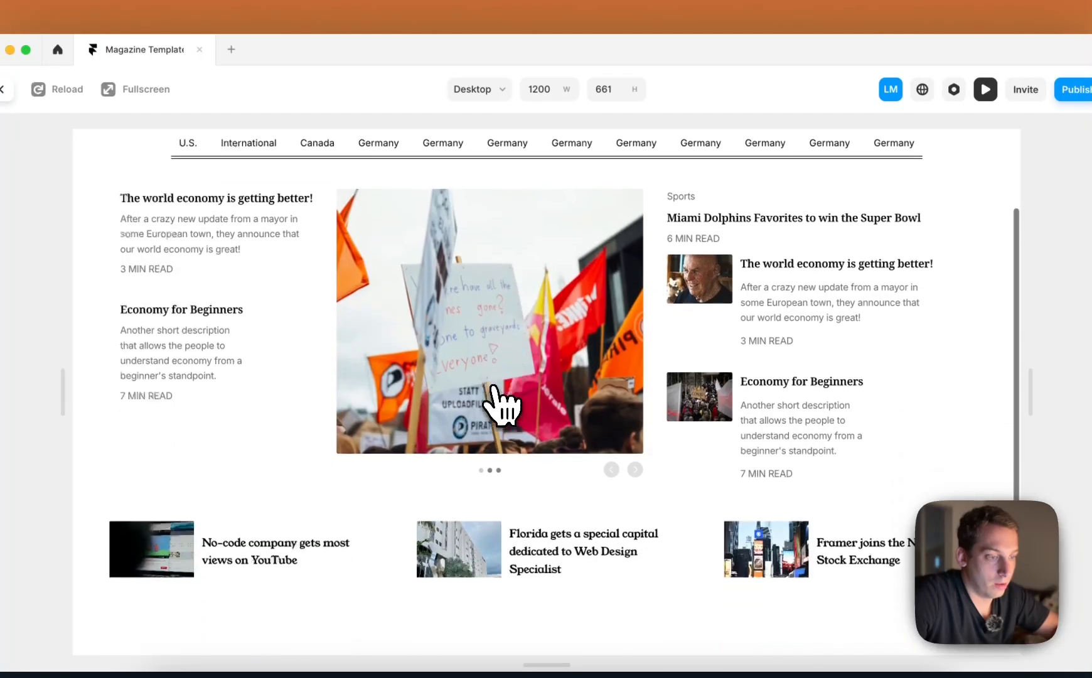
{"action": "scroll", "coordinate": [499, 402], "scroll_direction": "down", "scroll_amount": 3}
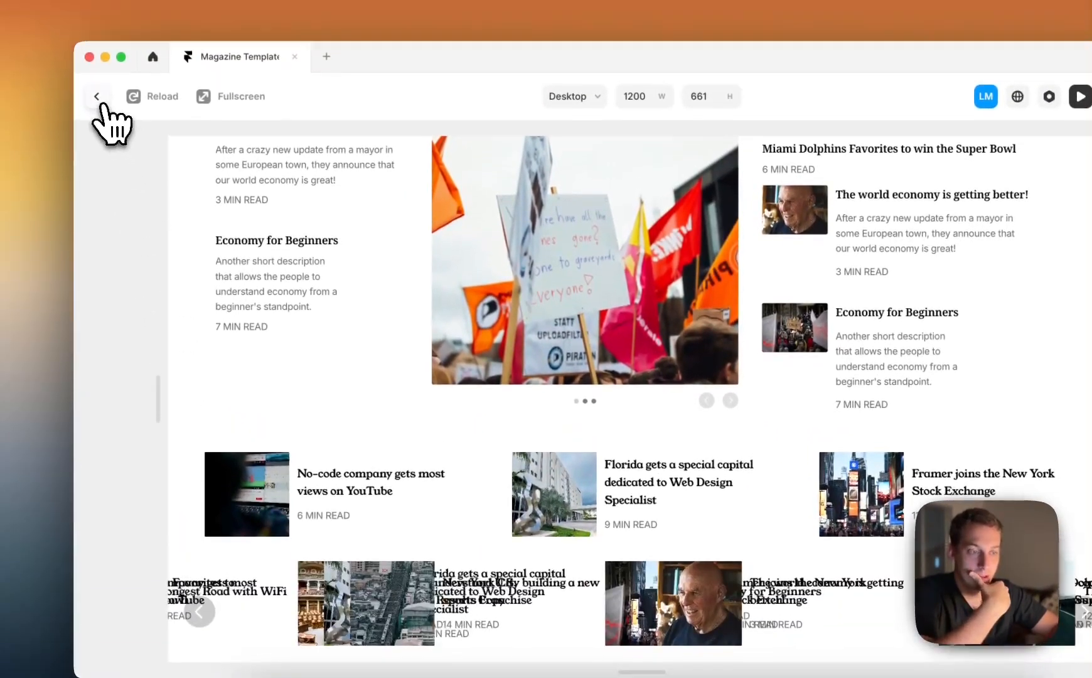
{"action": "left_click", "coordinate": [97, 100]}
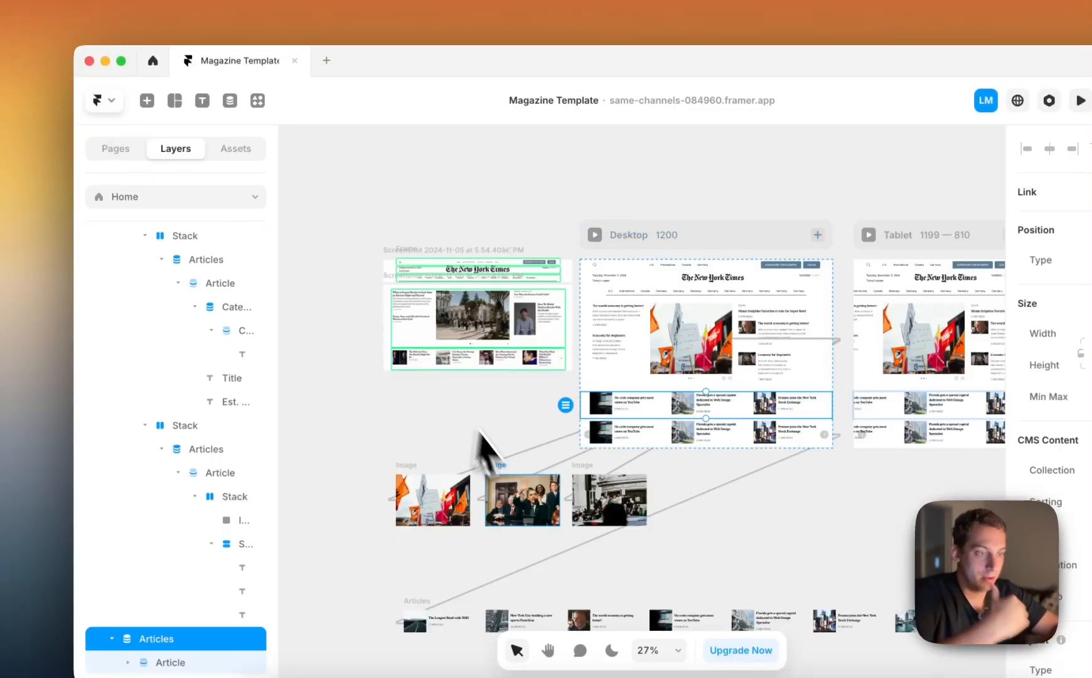
Set the width of the stack holding the title and read time in the loose Articles list to Fit Content
{"action": "scroll", "coordinate": [492, 502], "scroll_direction": "down", "scroll_amount": 2}
{"action": "left_click", "coordinate": [450, 547], "text": "super"}
{"action": "scroll", "coordinate": [449, 546], "scroll_direction": "up", "scroll_amount": 3}
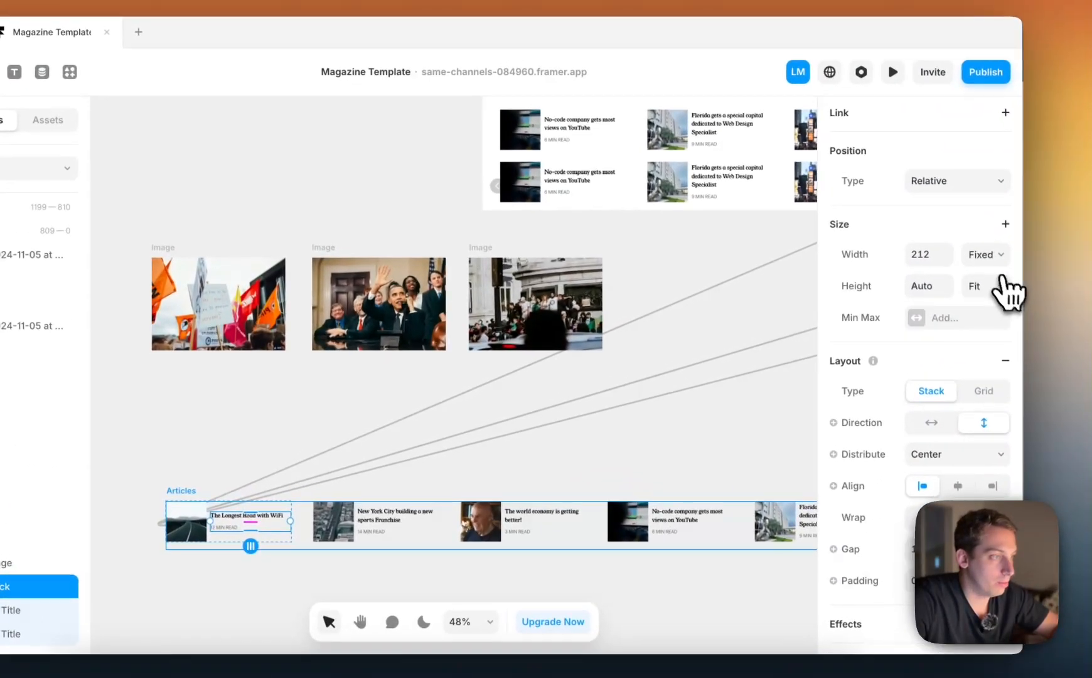
{"action": "left_click", "coordinate": [995, 264]}
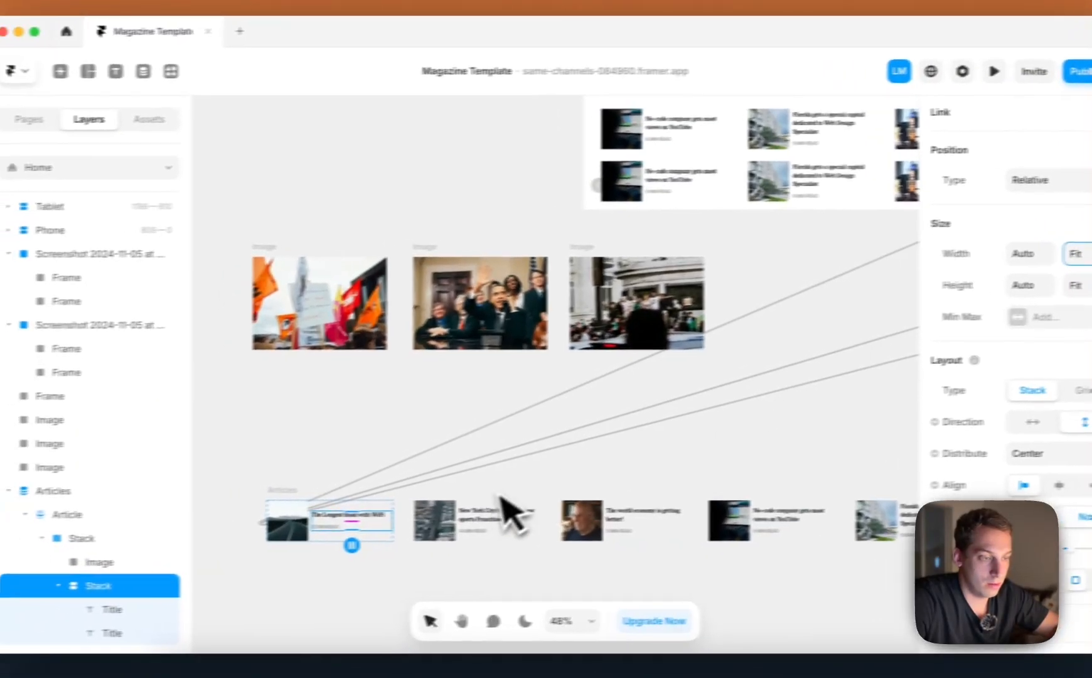
Preview the Desktop page again and compare the static article row with the slideshow row beneath it
{"action": "scroll", "coordinate": [391, 499], "scroll_direction": "left", "scroll_amount": 2}
{"action": "scroll", "coordinate": [451, 428], "scroll_direction": "down", "scroll_amount": 3}
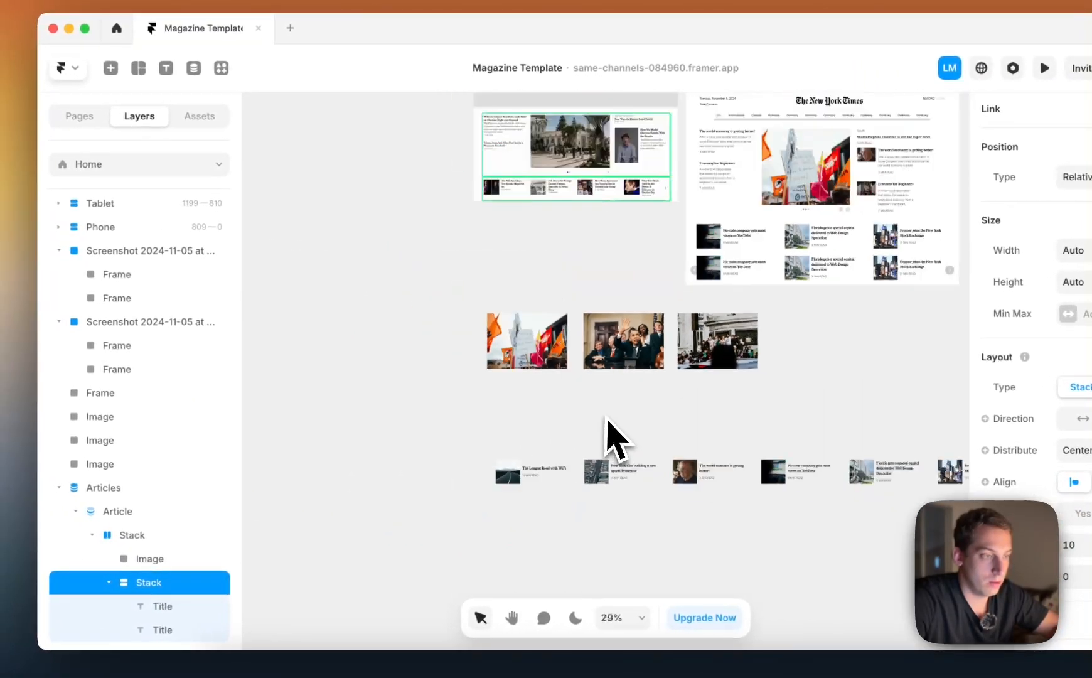
{"action": "scroll", "coordinate": [607, 419], "scroll_direction": "up", "scroll_amount": 3}
{"action": "scroll", "coordinate": [607, 419], "scroll_direction": "right", "scroll_amount": 3}
{"action": "key", "text": "super+p"}
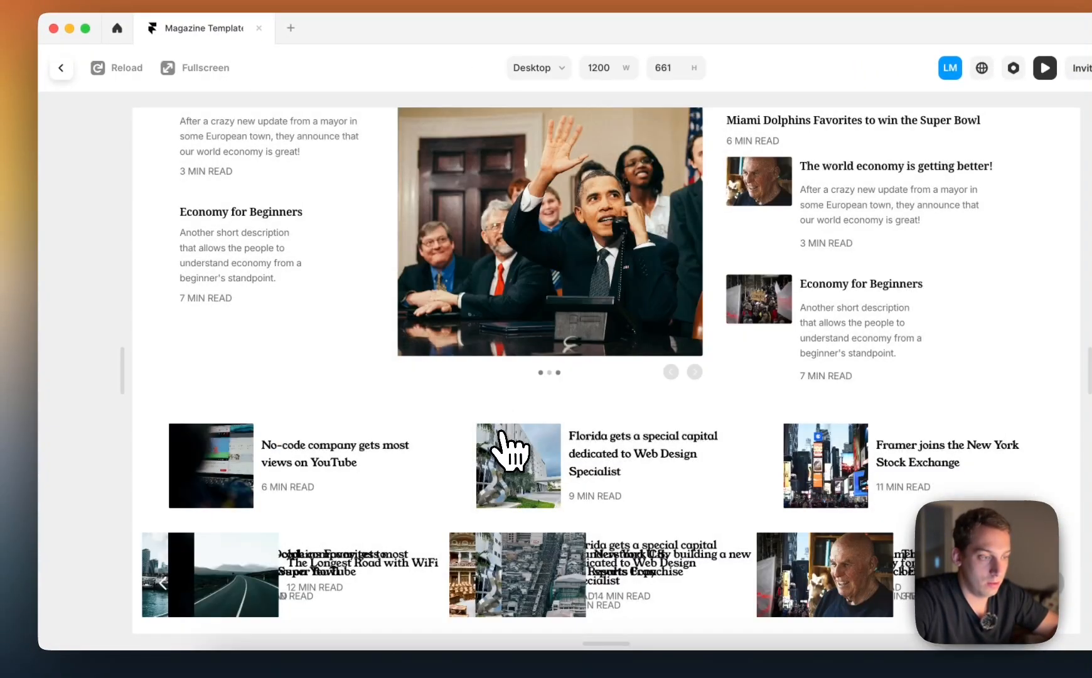
{"action": "scroll", "coordinate": [501, 434], "scroll_direction": "up", "scroll_amount": 1}
{"action": "scroll", "coordinate": [501, 434], "scroll_direction": "down", "scroll_amount": 1}
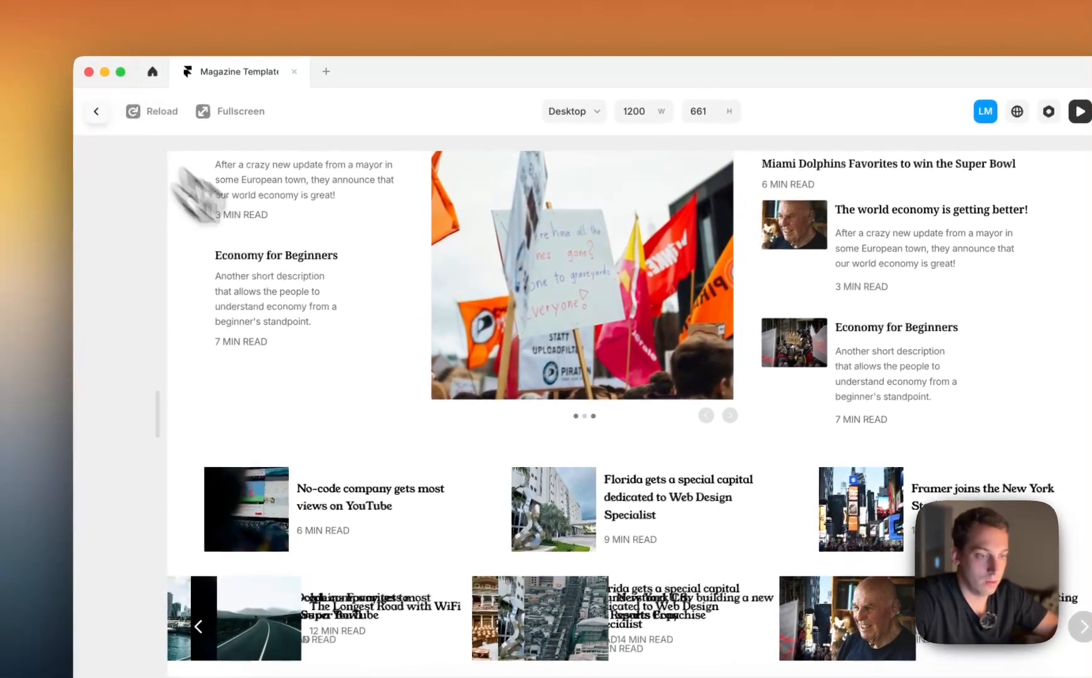
{"action": "key", "text": "Escape"}
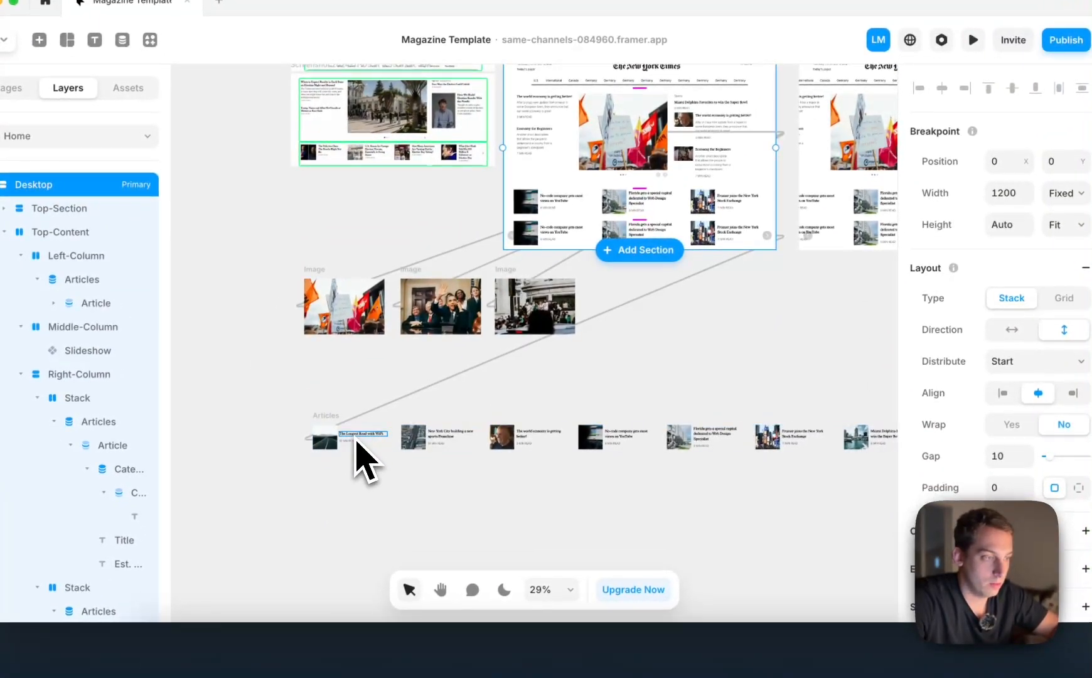
Set the article title's width to Fill in the loose Articles list
{"action": "left_click", "coordinate": [356, 442]}
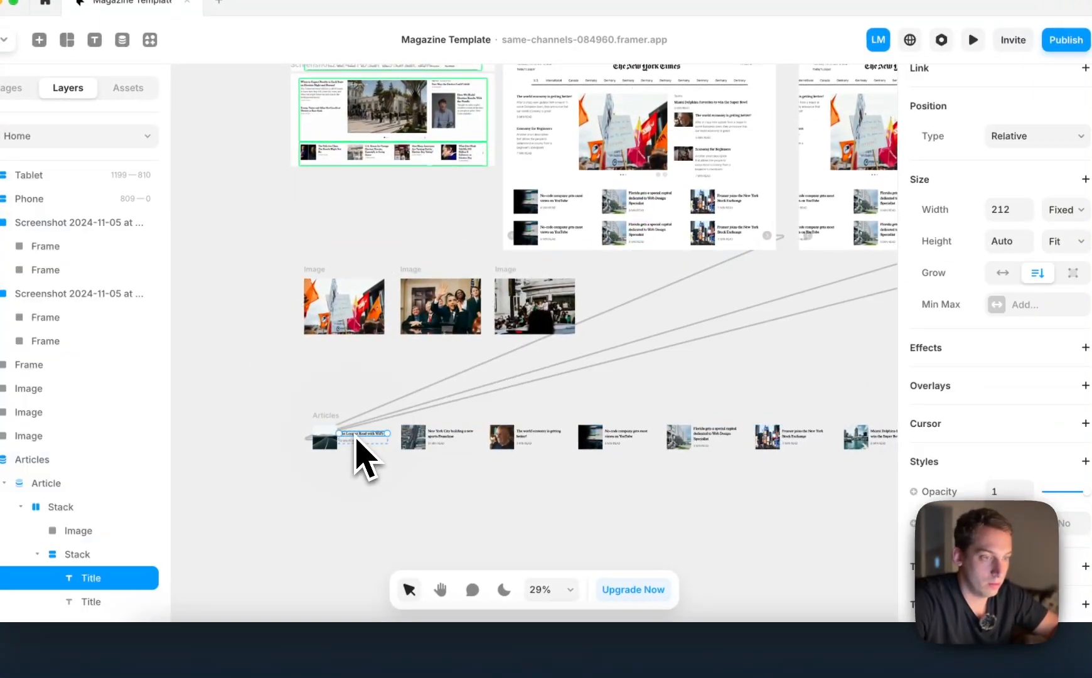
{"action": "scroll", "coordinate": [356, 441], "scroll_direction": "up", "scroll_amount": 3}
{"action": "left_click", "coordinate": [1055, 210]}
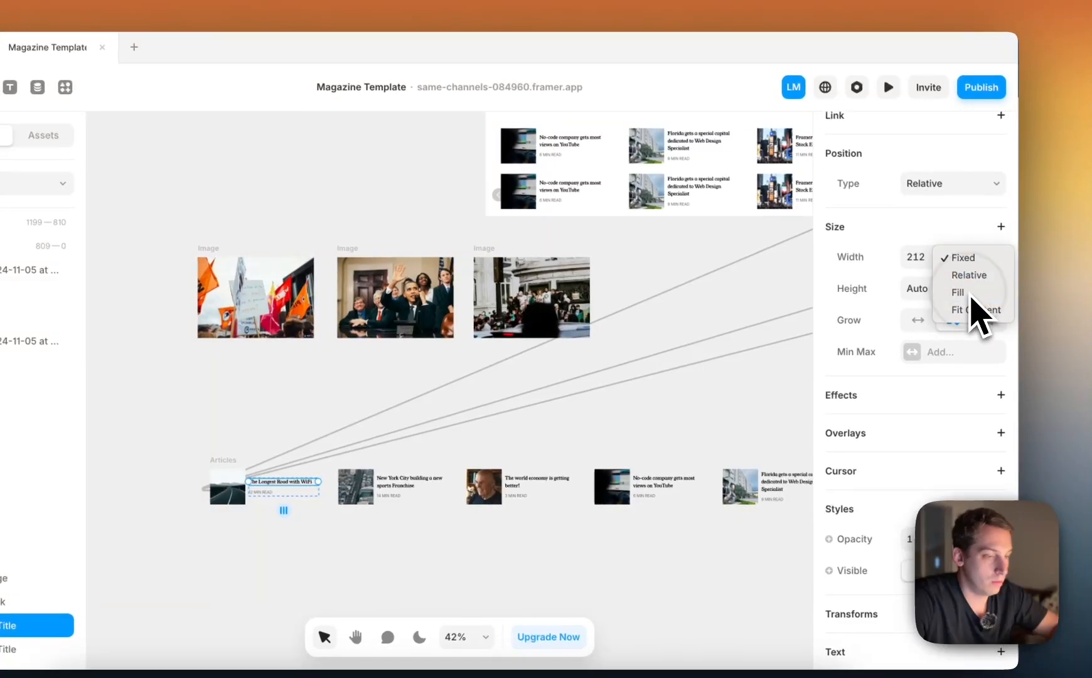
{"action": "left_click", "coordinate": [967, 291]}
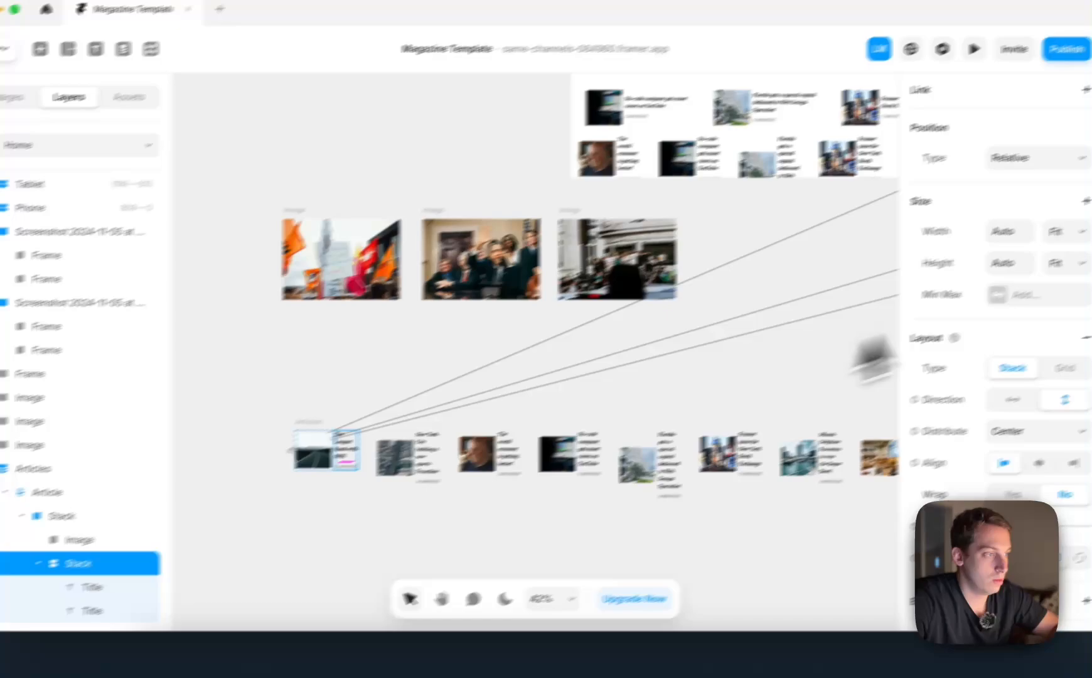
Set the title and read time stack in the loose Articles list to Fill, then to a Fixed width of 161.5
{"action": "left_click", "coordinate": [1015, 266]}
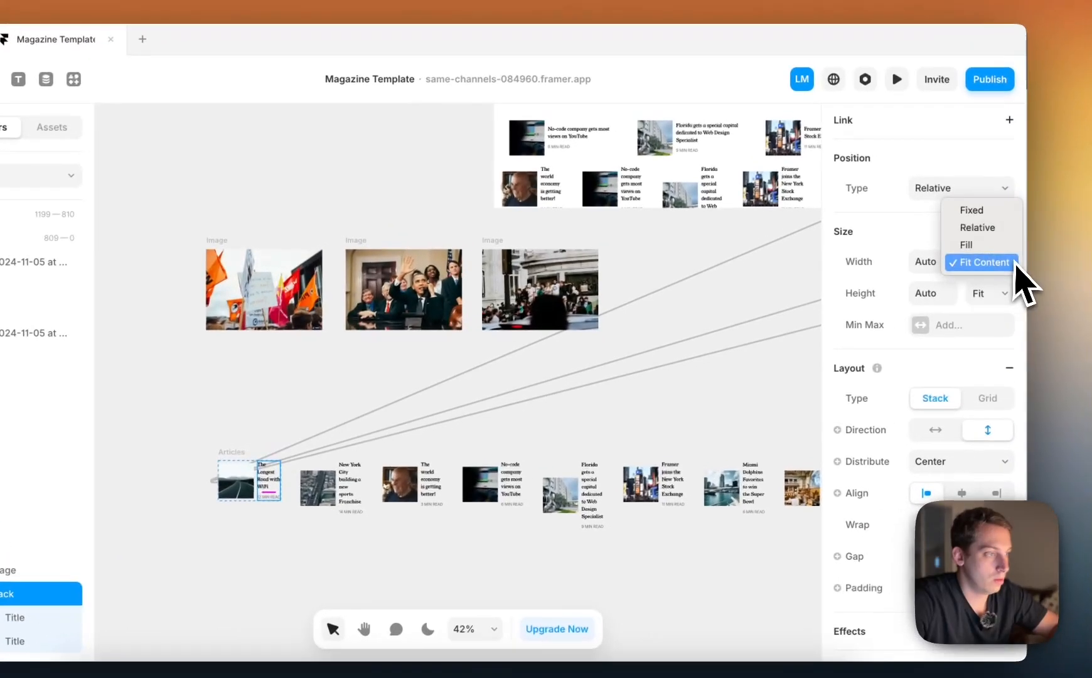
{"action": "left_click", "coordinate": [990, 250]}
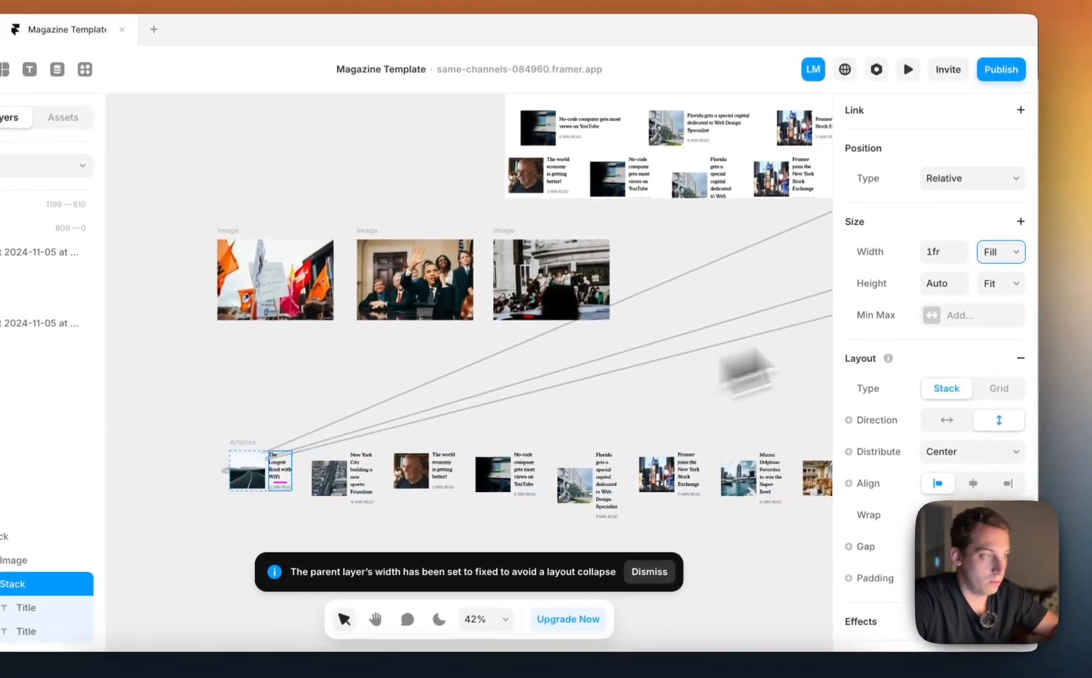
{"action": "left_click", "coordinate": [920, 262]}
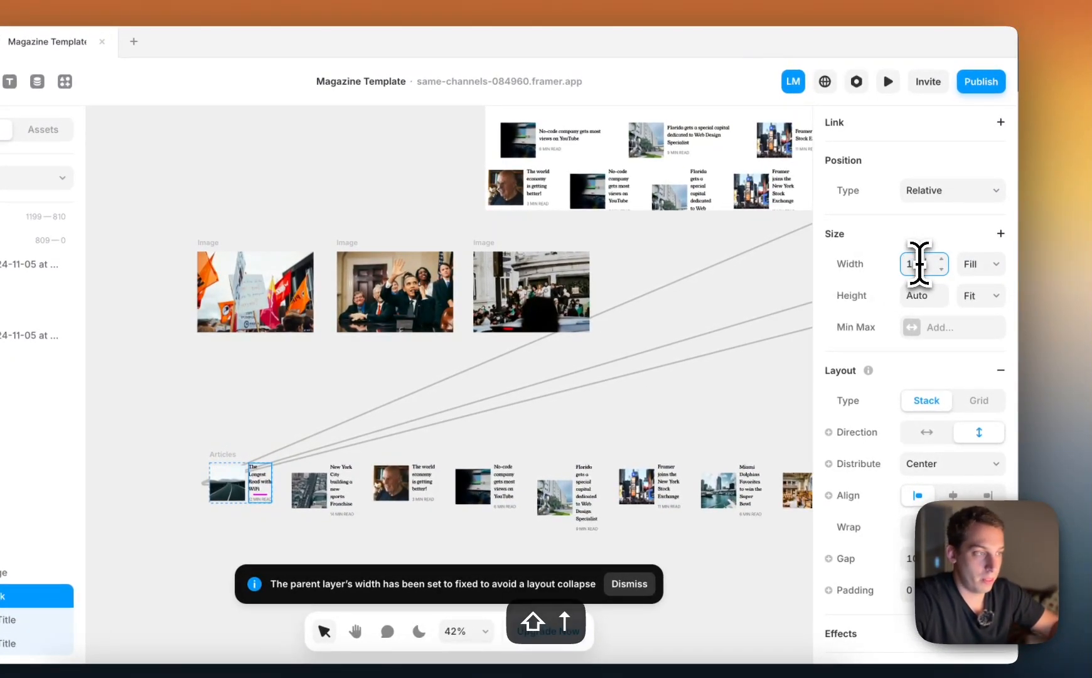
{"action": "left_click", "coordinate": [995, 261]}
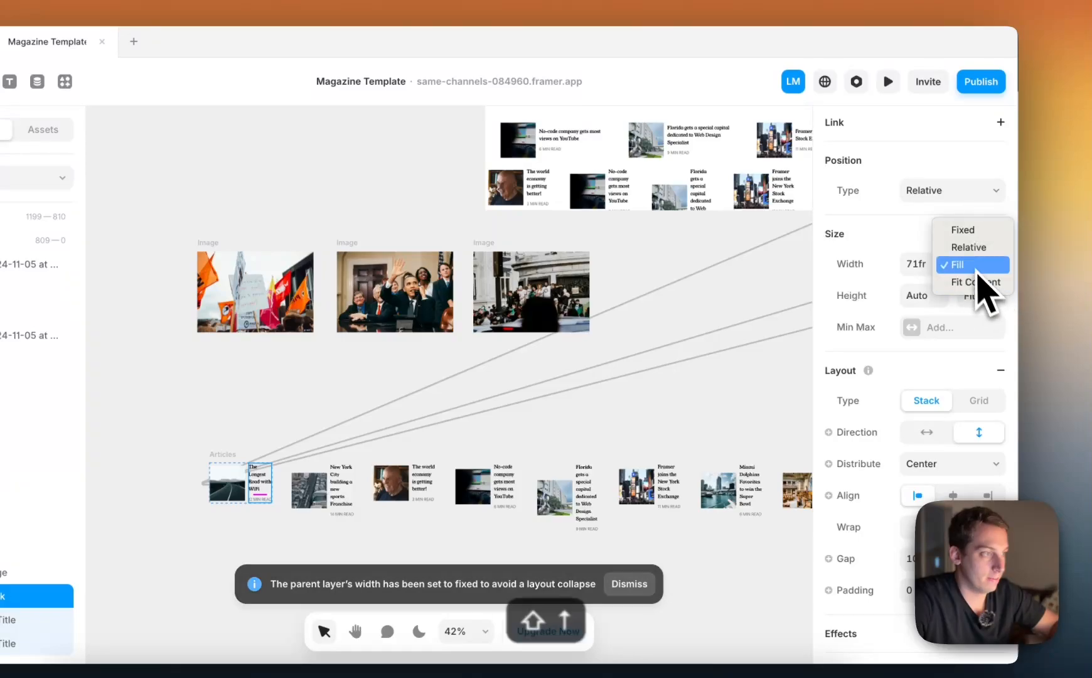
{"action": "left_click", "coordinate": [966, 236]}
{"action": "left_click", "coordinate": [918, 262]}
{"action": "key", "text": "shift+Up"}
{"action": "key", "text": "shift+Up"}
{"action": "key", "text": "shift+Up"}
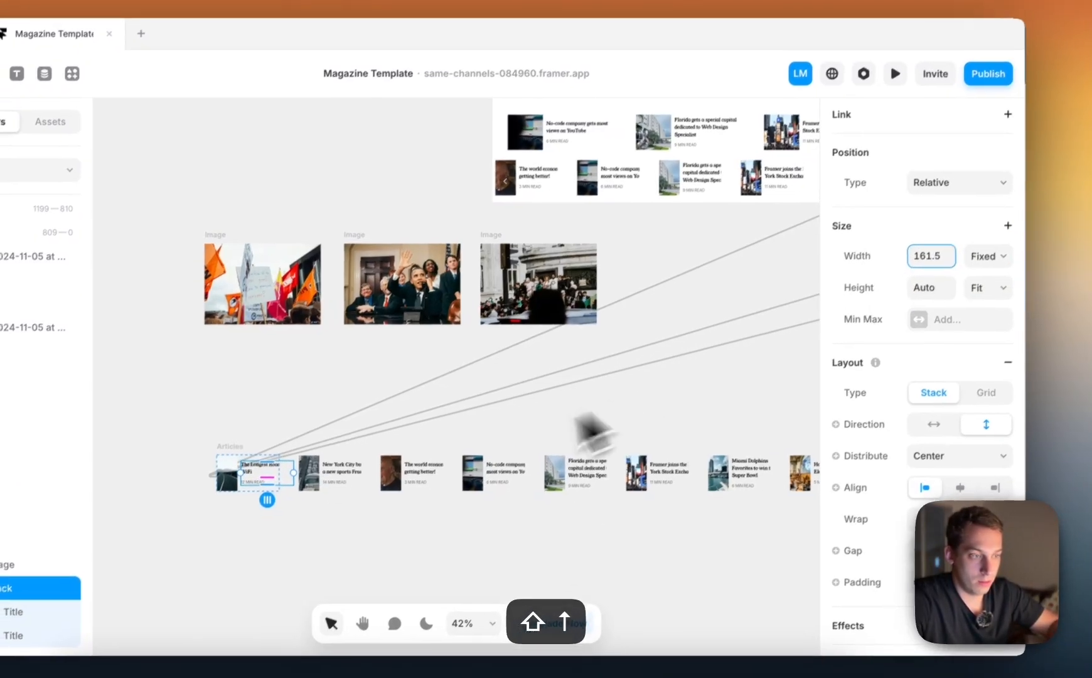
Return the title stack's width to Fill and set its parent stack, which also holds the image, to Fit Content
{"action": "left_click", "coordinate": [981, 264]}
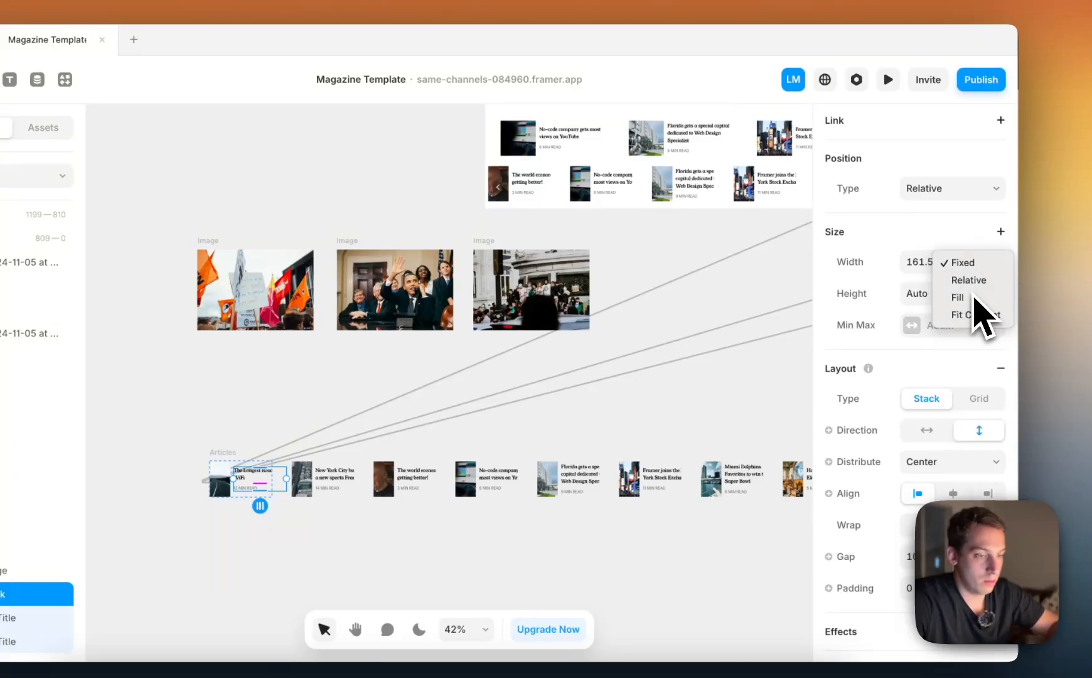
{"action": "left_click", "coordinate": [970, 297]}
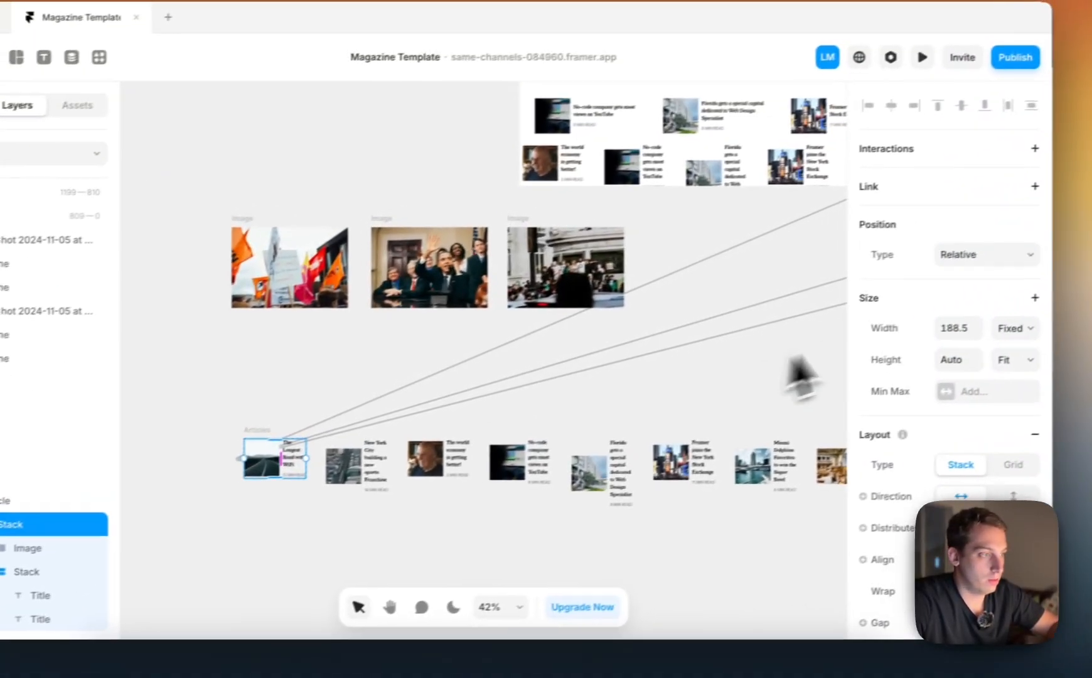
{"action": "left_click", "coordinate": [976, 339]}
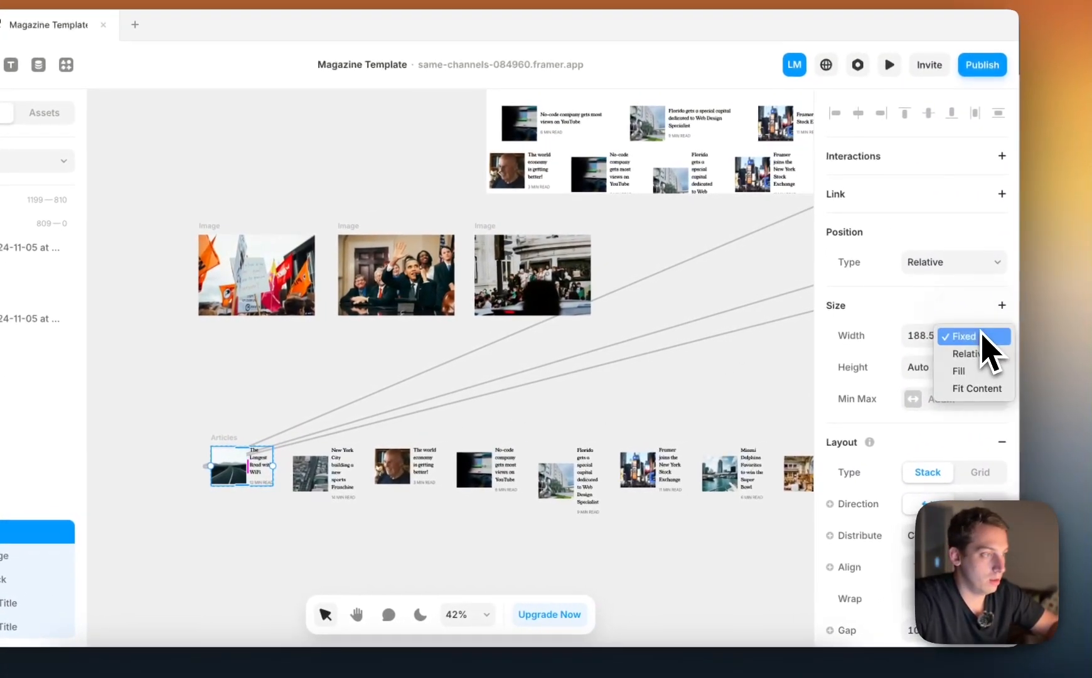
{"action": "left_click", "coordinate": [965, 375]}
{"action": "left_click", "coordinate": [981, 346]}
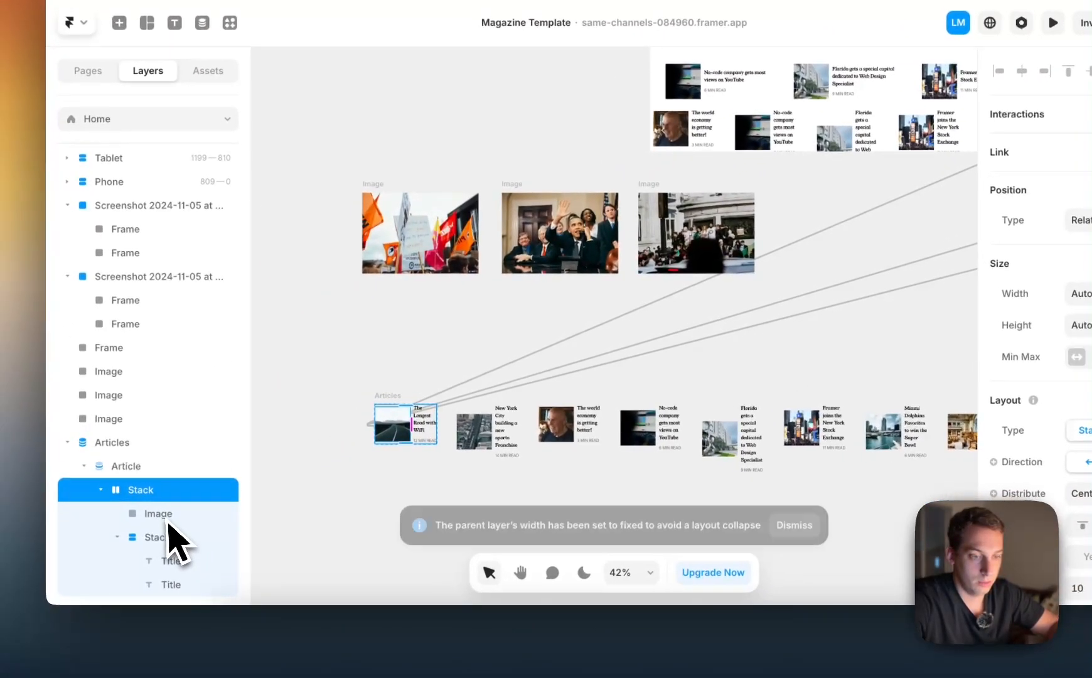
Widen the title and read time stack to about 182 in the loose Articles list
{"action": "left_click", "coordinate": [17, 603]}
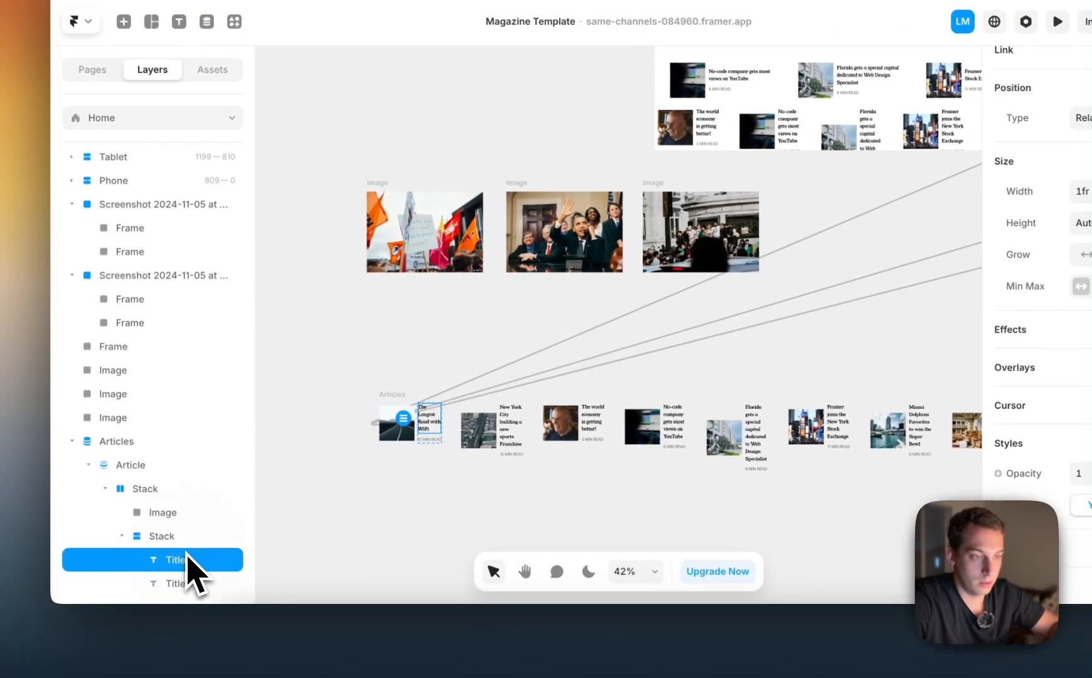
{"action": "left_click", "coordinate": [189, 578]}
{"action": "scroll", "coordinate": [980, 324], "scroll_direction": "up", "scroll_amount": 6}
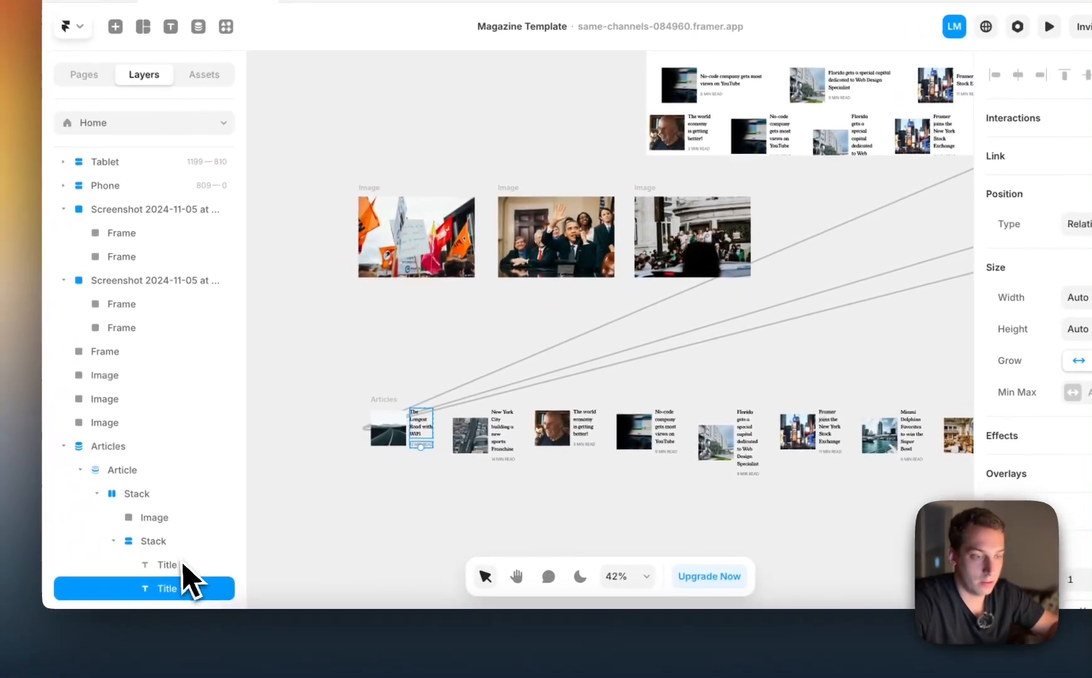
{"action": "left_click", "coordinate": [10, 612]}
{"action": "left_click", "coordinate": [175, 544]}
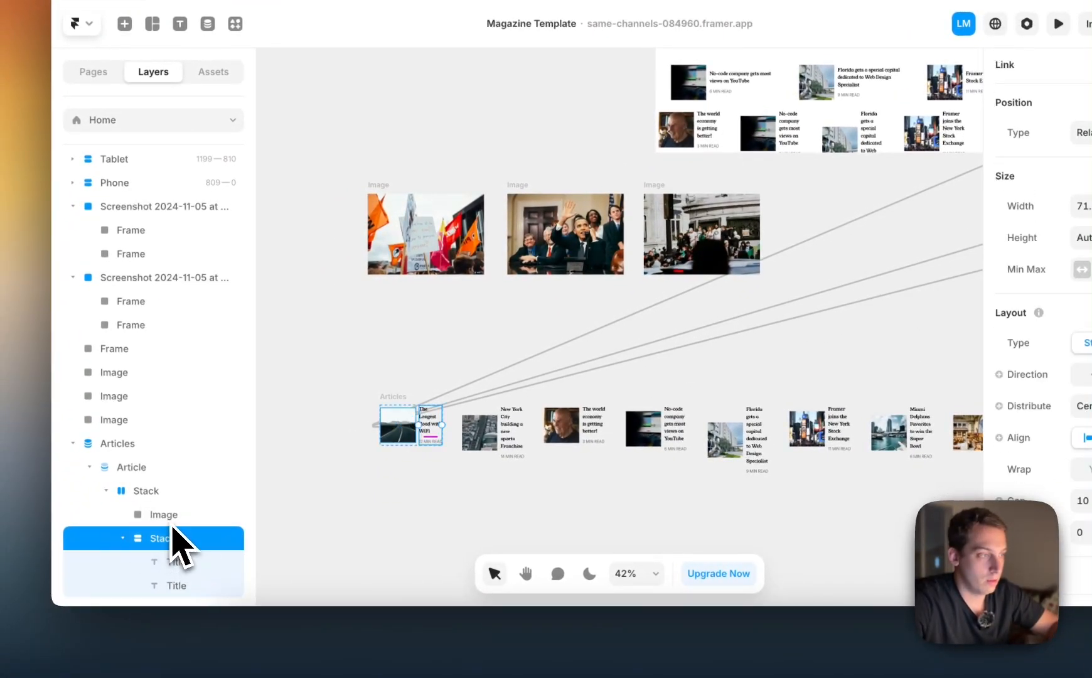
{"action": "left_click_drag", "start_coordinate": [447, 426], "coordinate": [481, 425]}
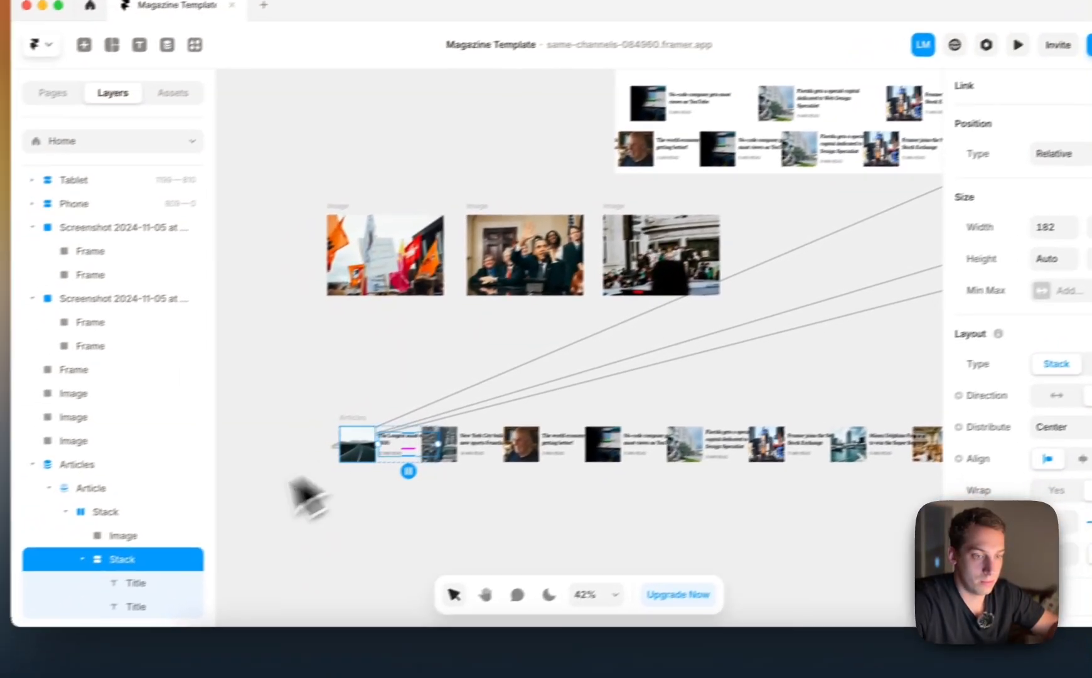
Set the width of the Article item in the loose Articles list to Fit Content
{"action": "left_click", "coordinate": [106, 512]}
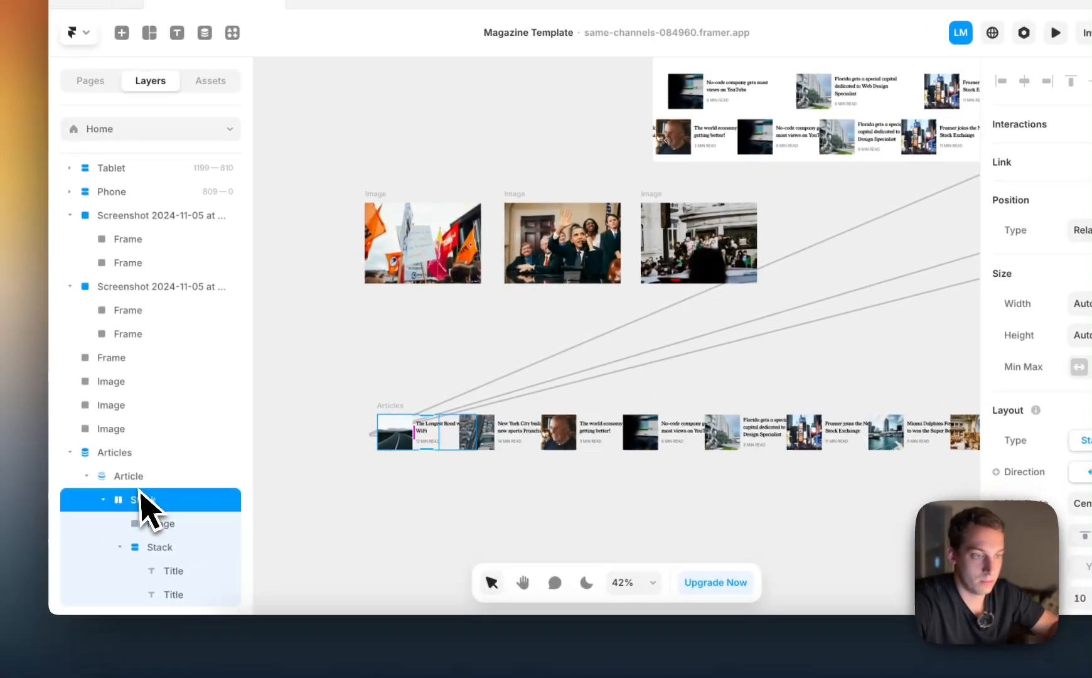
{"action": "left_click", "coordinate": [14, 513]}
{"action": "left_click", "coordinate": [997, 331]}
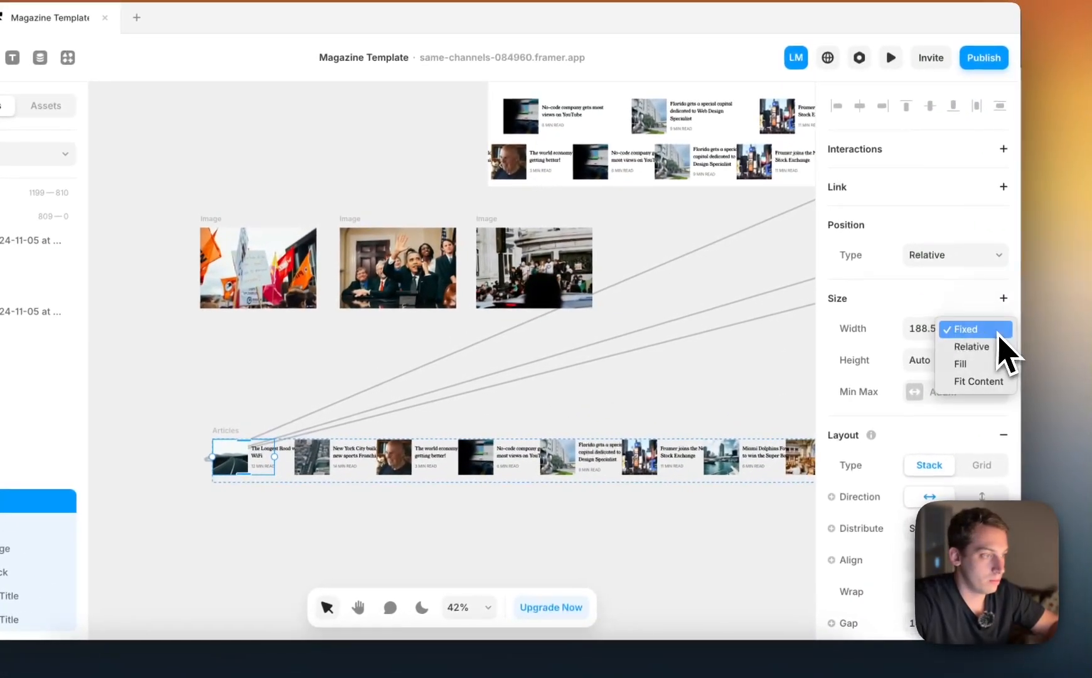
{"action": "left_click", "coordinate": [970, 382]}
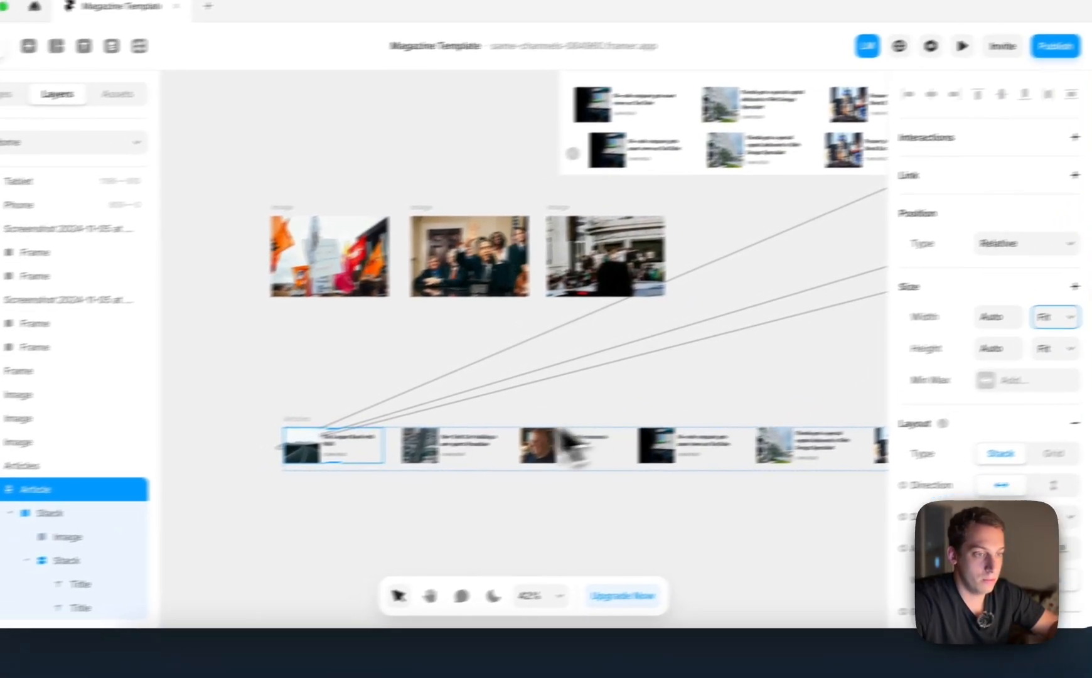
Preview the Desktop page, check the article slideshow row for overlaps, and return to the canvas
{"action": "scroll", "coordinate": [612, 323], "scroll_direction": "up", "scroll_amount": 4}
{"action": "scroll", "coordinate": [627, 311], "scroll_direction": "right", "scroll_amount": 3}
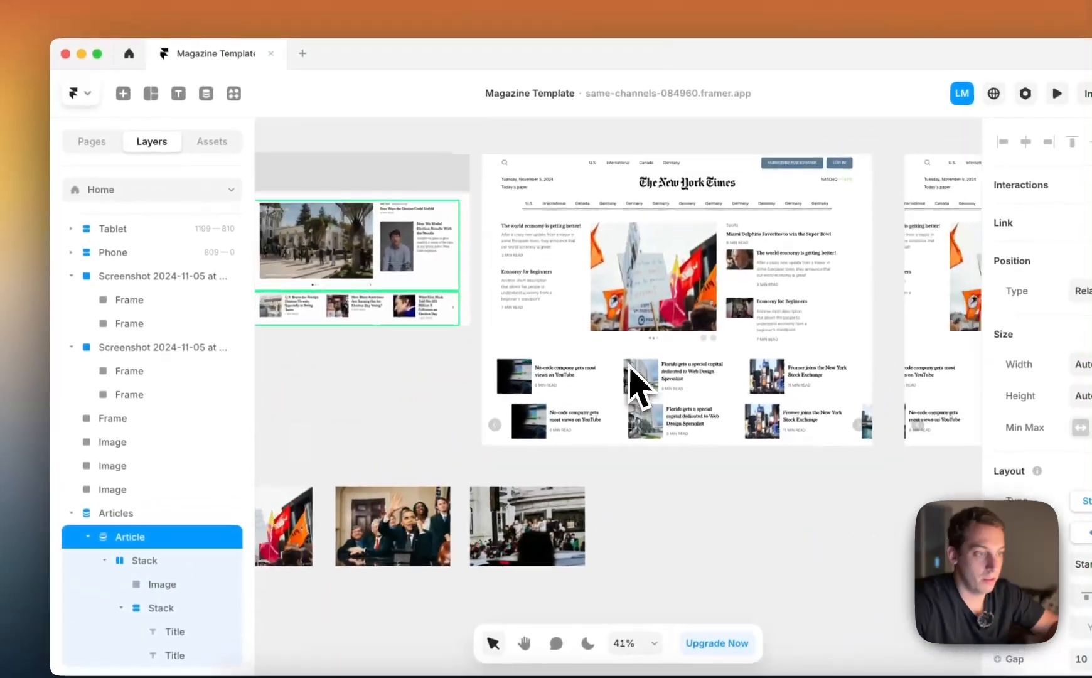
{"action": "scroll", "coordinate": [632, 301], "scroll_direction": "down", "scroll_amount": 3}
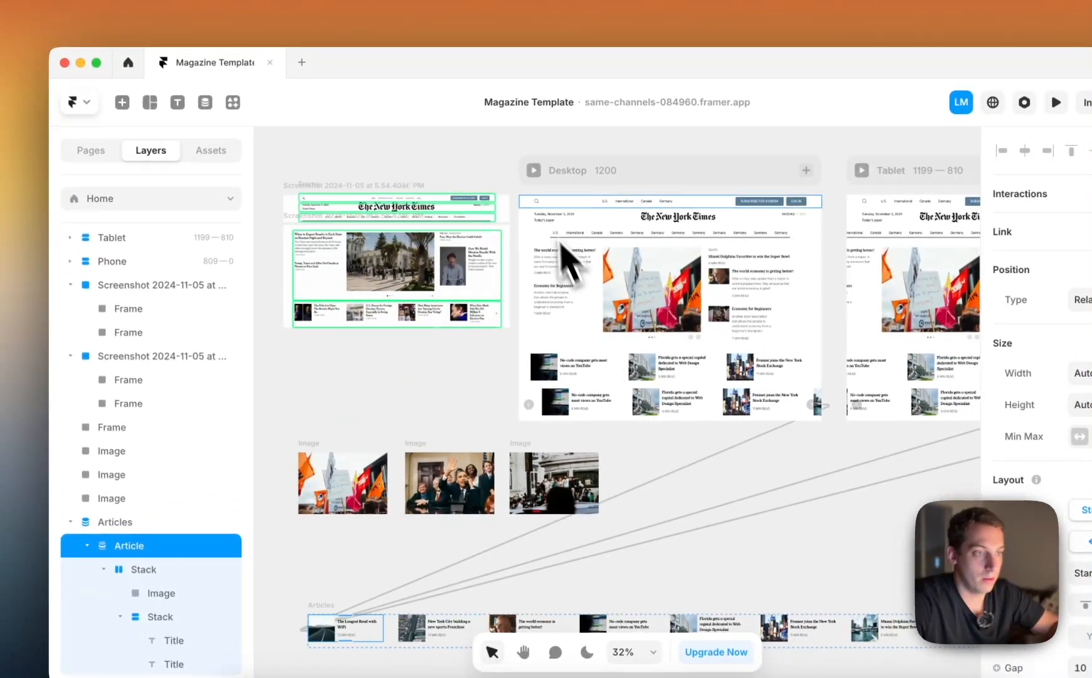
{"action": "left_click", "coordinate": [535, 171]}
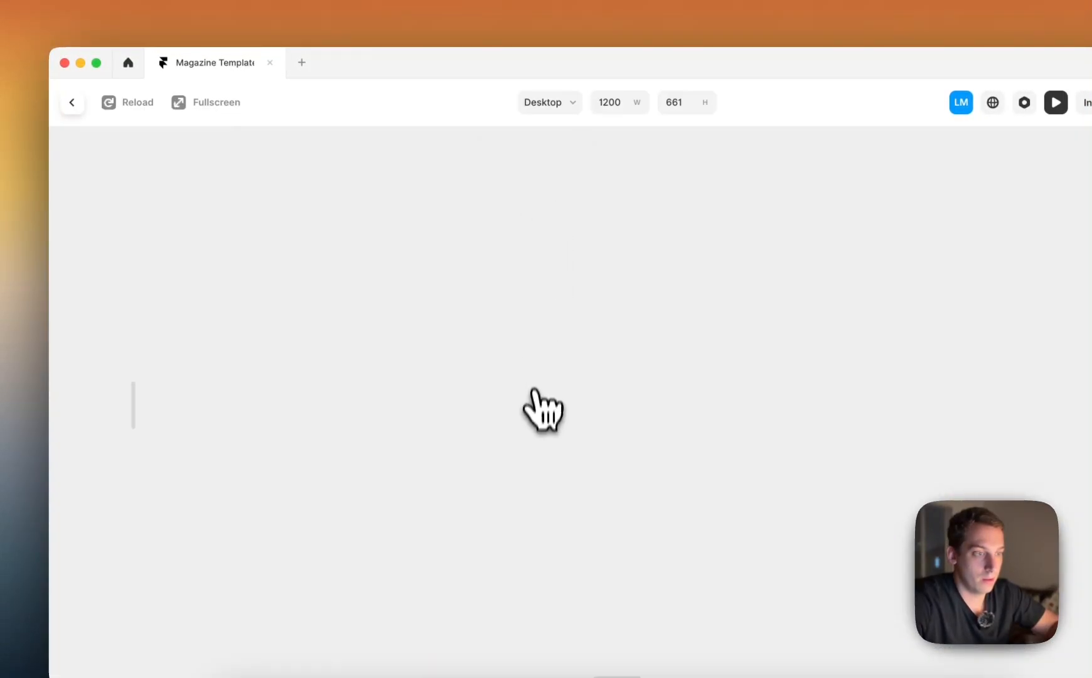
{"action": "scroll", "coordinate": [537, 417], "scroll_direction": "down", "scroll_amount": 3}
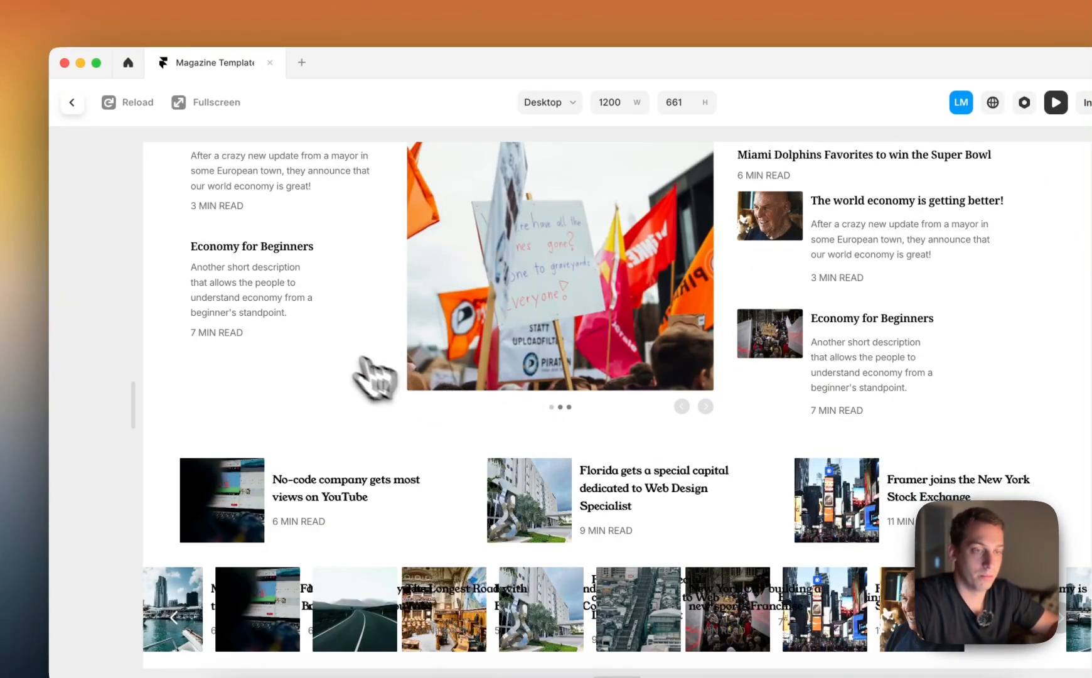
{"action": "left_click", "coordinate": [72, 101]}
Turn off Auto Play for the article slideshow on the Desktop page
{"action": "scroll", "coordinate": [378, 474], "scroll_direction": "down", "scroll_amount": 1}
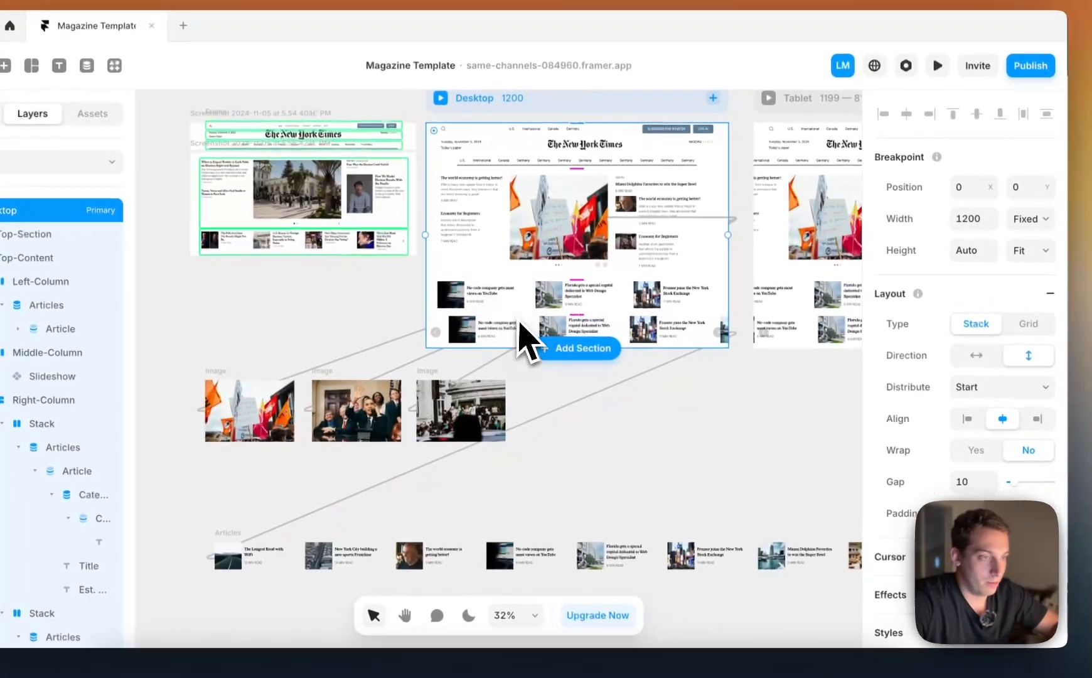
{"action": "left_click", "coordinate": [520, 326]}
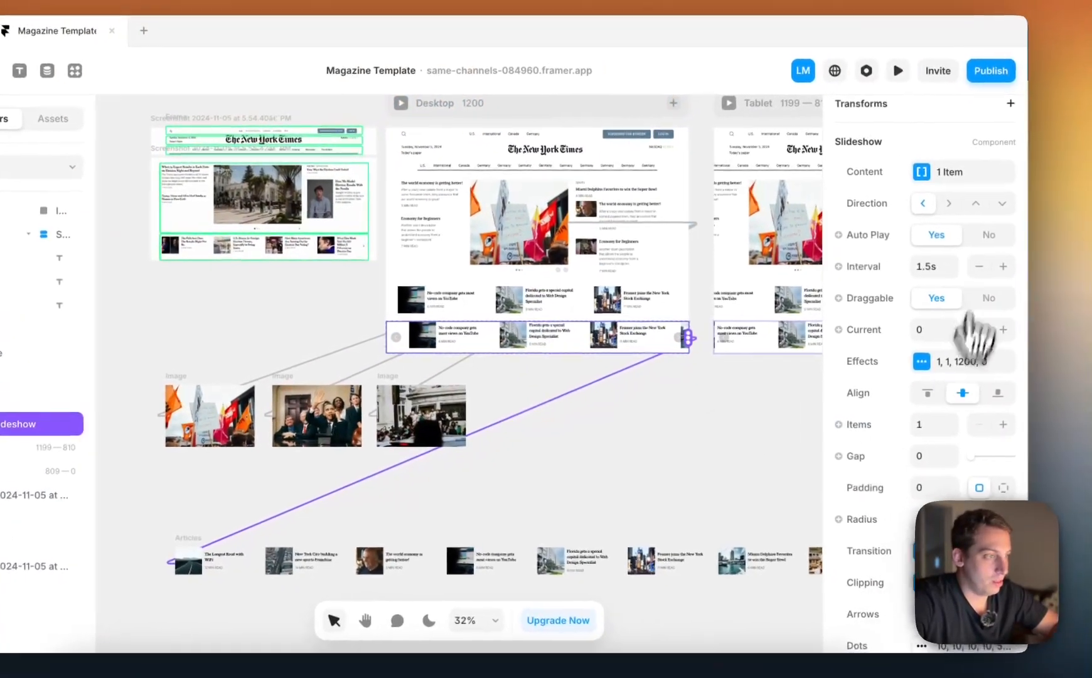
{"action": "scroll", "coordinate": [587, 461], "scroll_direction": "down", "scroll_amount": 3}
{"action": "scroll", "coordinate": [577, 463], "scroll_direction": "left", "scroll_amount": 3}
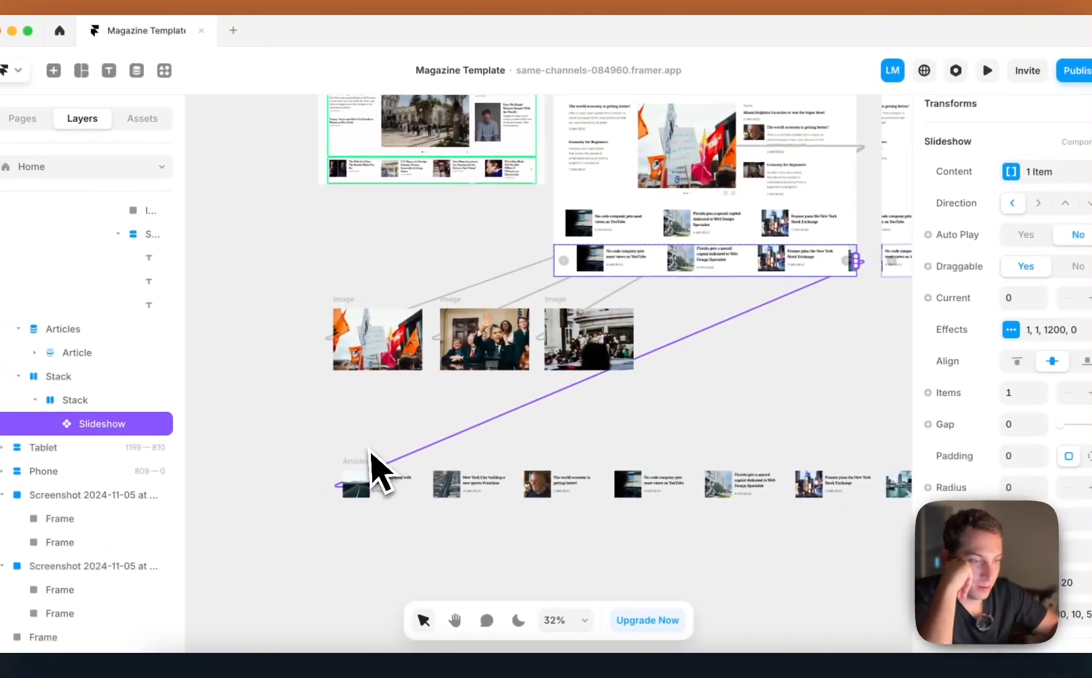
{"action": "left_click", "coordinate": [369, 461]}
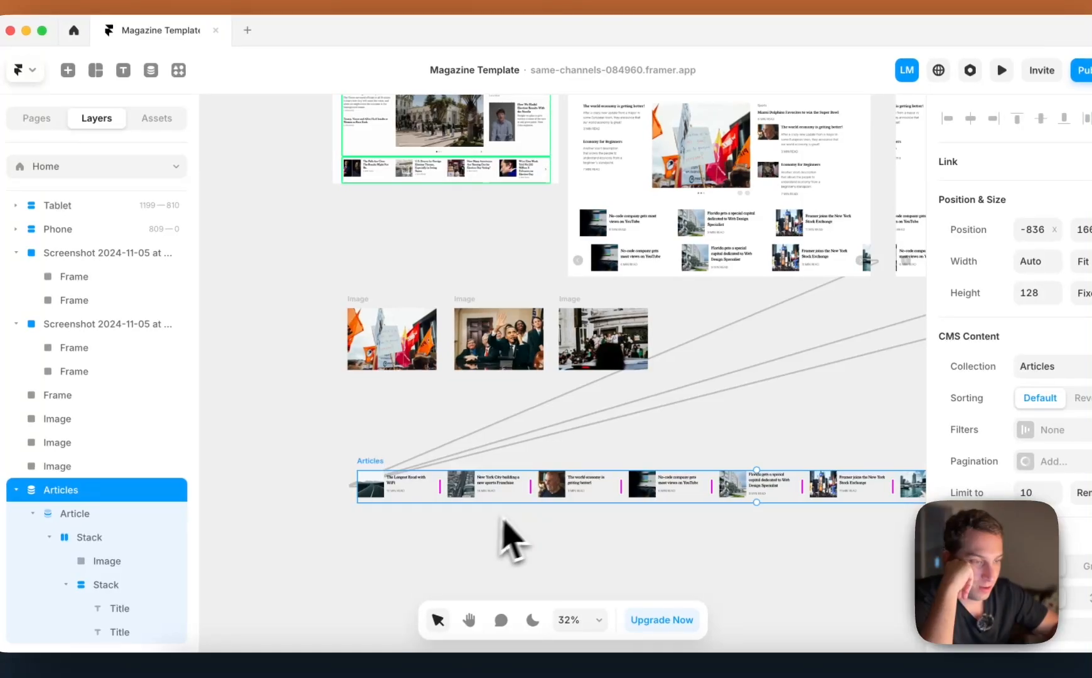
{"action": "scroll", "coordinate": [515, 465], "scroll_direction": "up", "scroll_amount": 1}
{"action": "scroll", "coordinate": [515, 464], "scroll_direction": "right", "scroll_amount": 1}
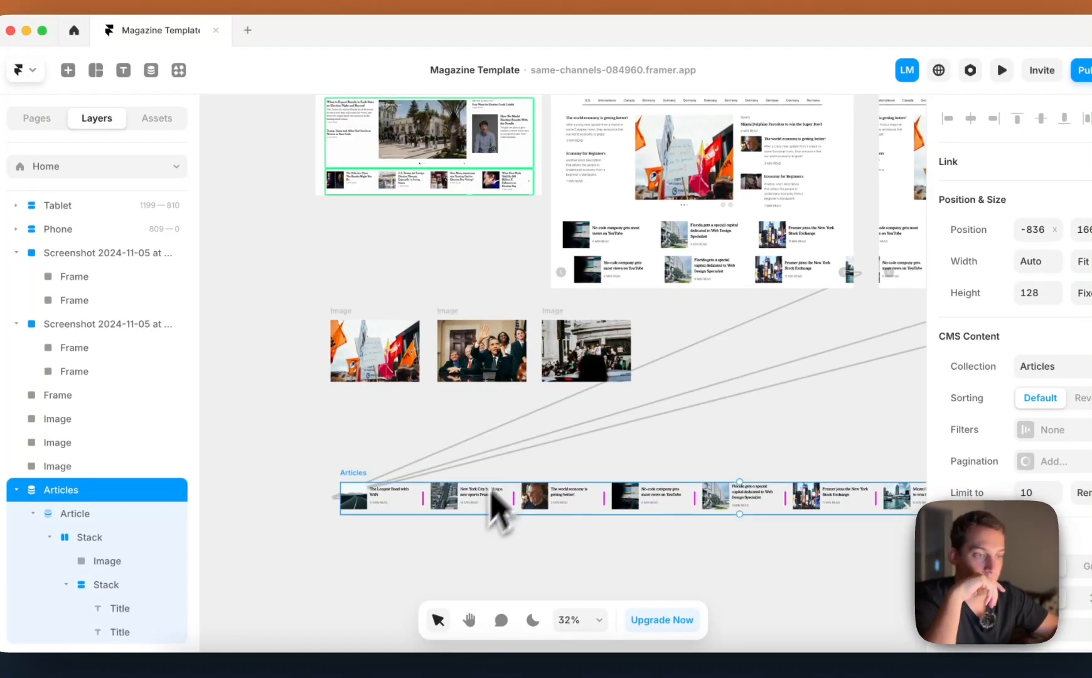
{"action": "left_click", "coordinate": [404, 502]}
{"action": "left_click", "coordinate": [498, 389]}
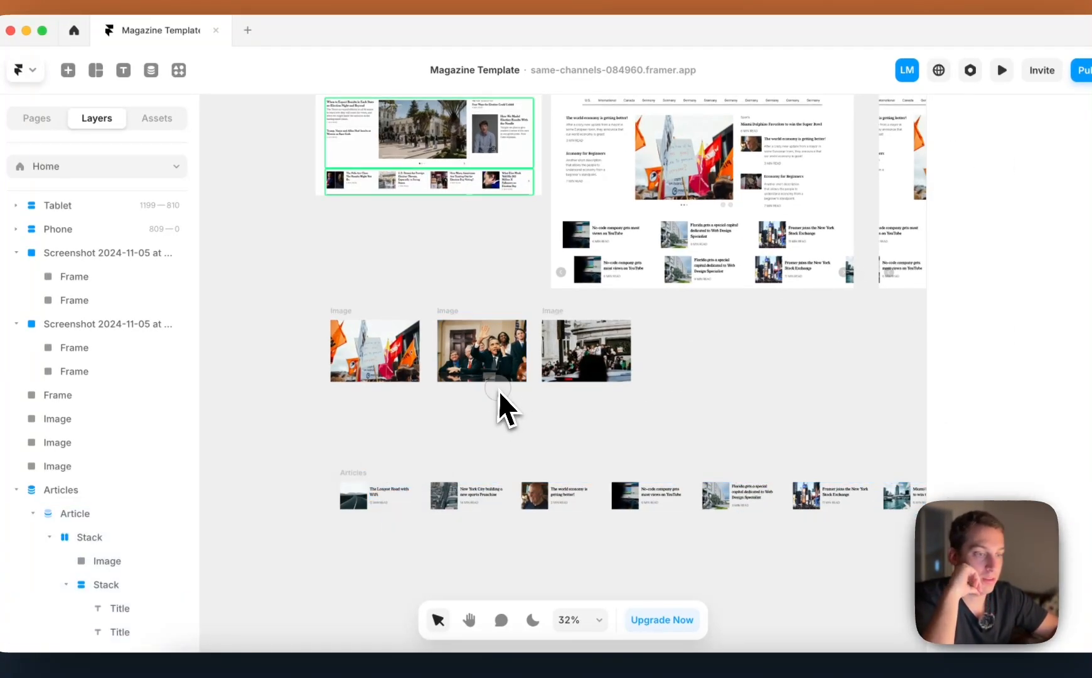
Move the article slideshow off the Desktop page onto the canvas just above the loose Articles list
{"action": "left_click", "coordinate": [625, 298]}
{"action": "left_click_drag", "start_coordinate": [653, 285], "coordinate": [414, 446]}
{"action": "scroll", "coordinate": [416, 444], "scroll_direction": "up", "scroll_amount": 3}
{"action": "scroll", "coordinate": [416, 444], "scroll_direction": "right", "scroll_amount": 2}
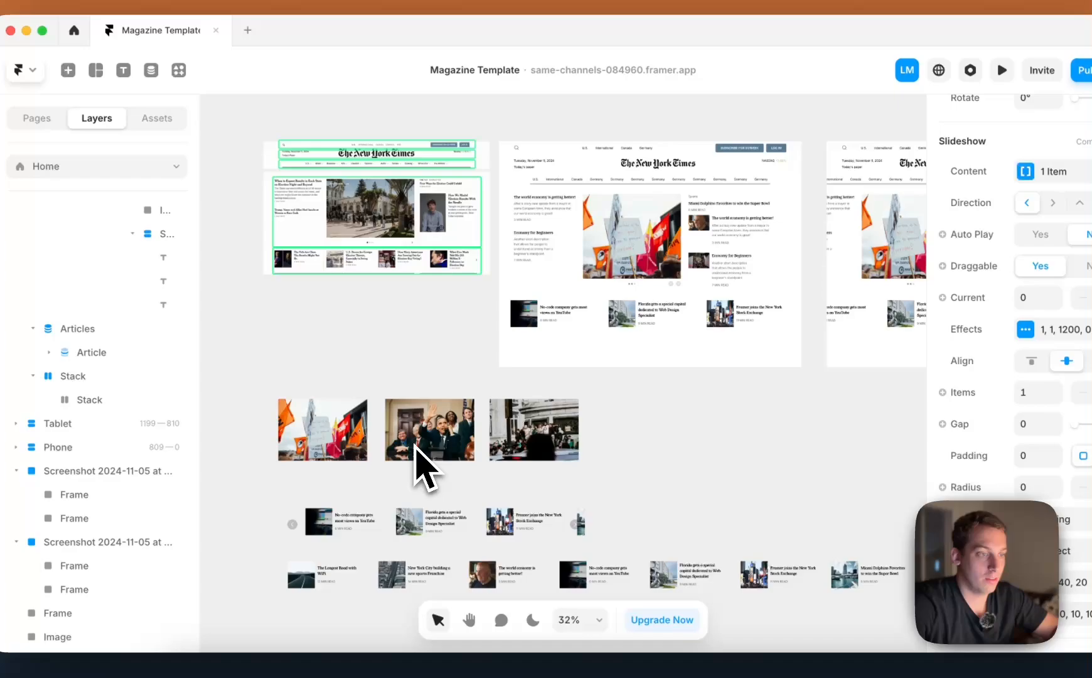
Delete the empty nested stacks beneath the article row on the Desktop page
{"action": "left_click", "coordinate": [560, 355]}
{"action": "key", "text": "BackSpace"}
{"action": "left_click", "coordinate": [567, 347]}
{"action": "key", "text": "BackSpace"}
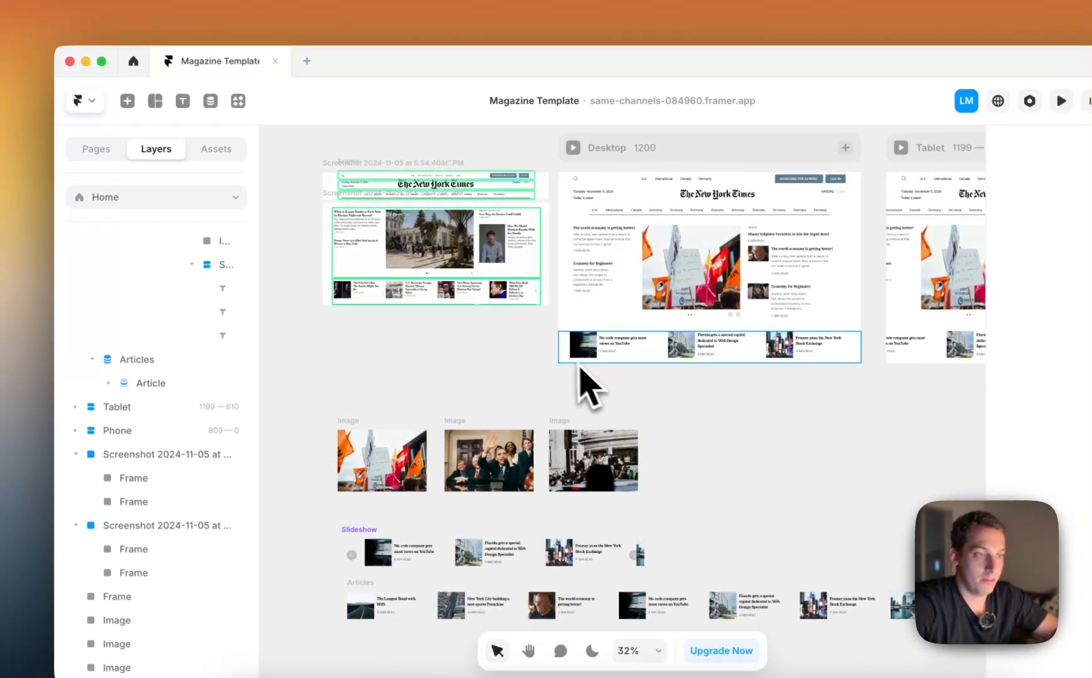
Add a Fixed Max Width of 1200 to the Articles list on the Desktop page
{"action": "left_click", "coordinate": [575, 358]}
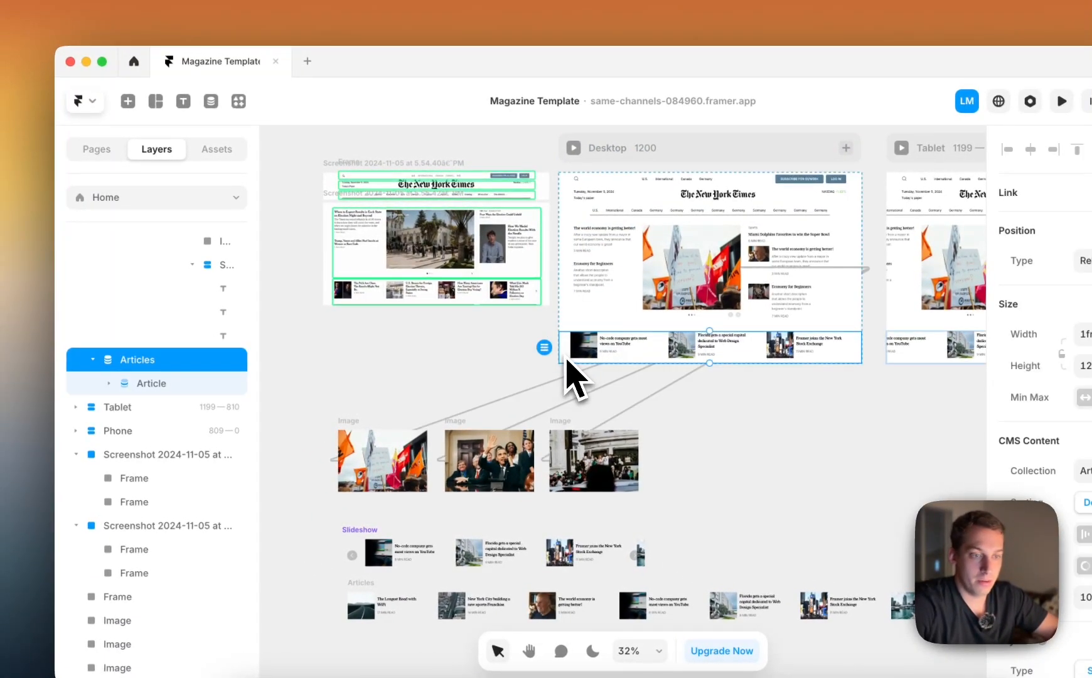
{"action": "scroll", "coordinate": [182, 377], "scroll_direction": "up", "scroll_amount": 5}
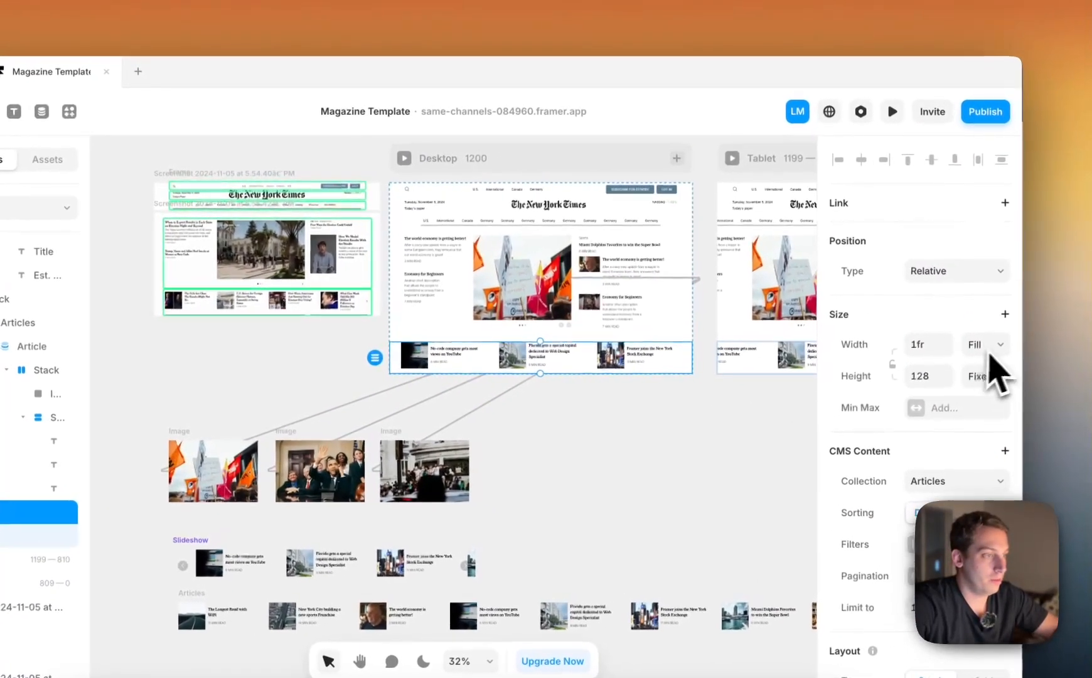
{"action": "left_click", "coordinate": [1000, 315]}
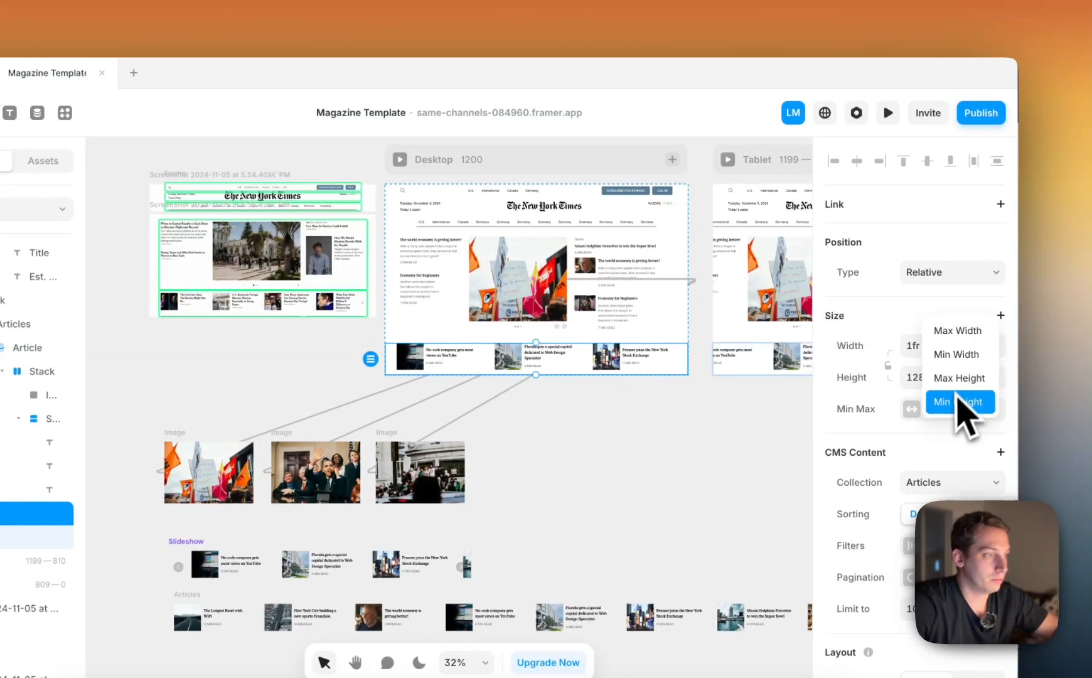
{"action": "left_click", "coordinate": [980, 338]}
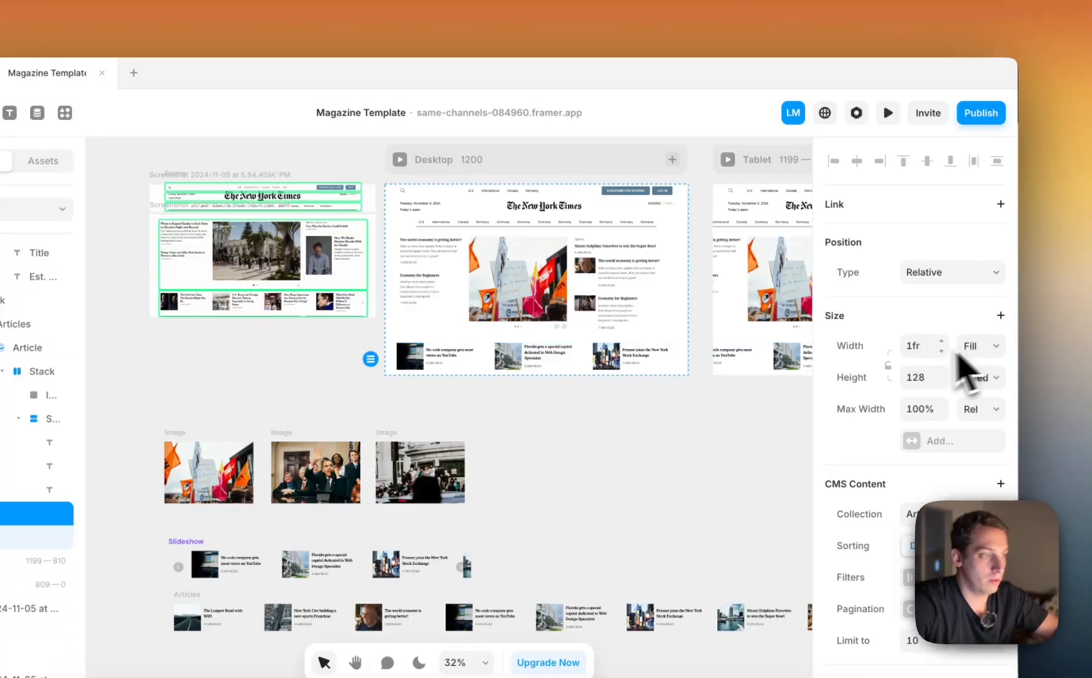
{"action": "left_click", "coordinate": [977, 427]}
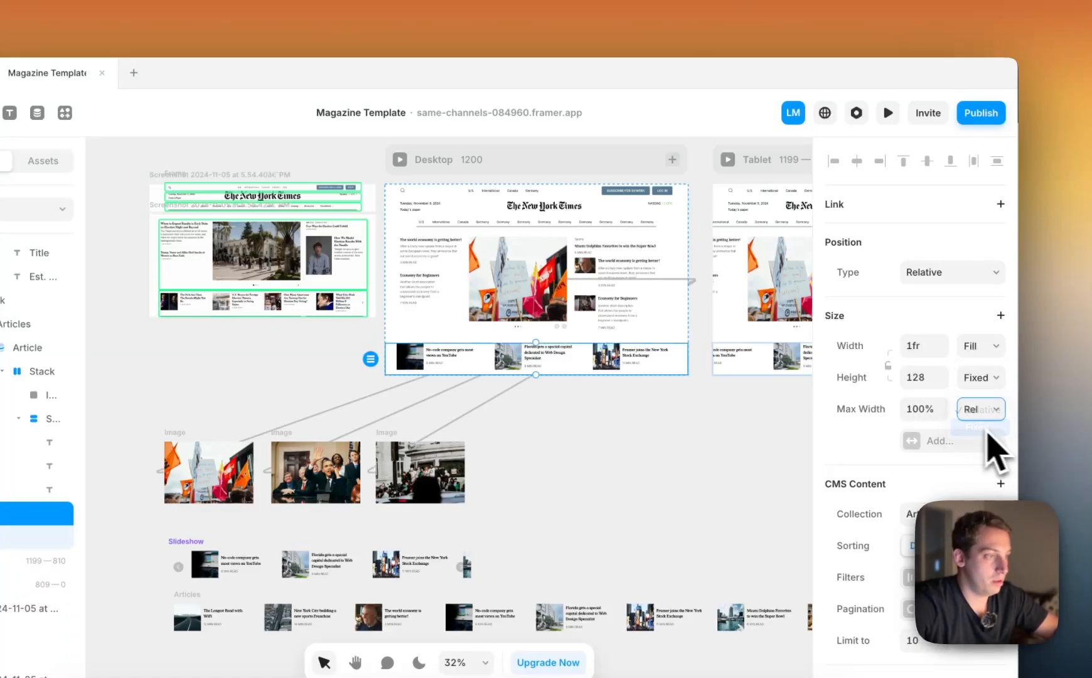
Publish the site update, reload the live site in Google Chrome to check the article row, and return to Framer
{"action": "left_click", "coordinate": [981, 113]}
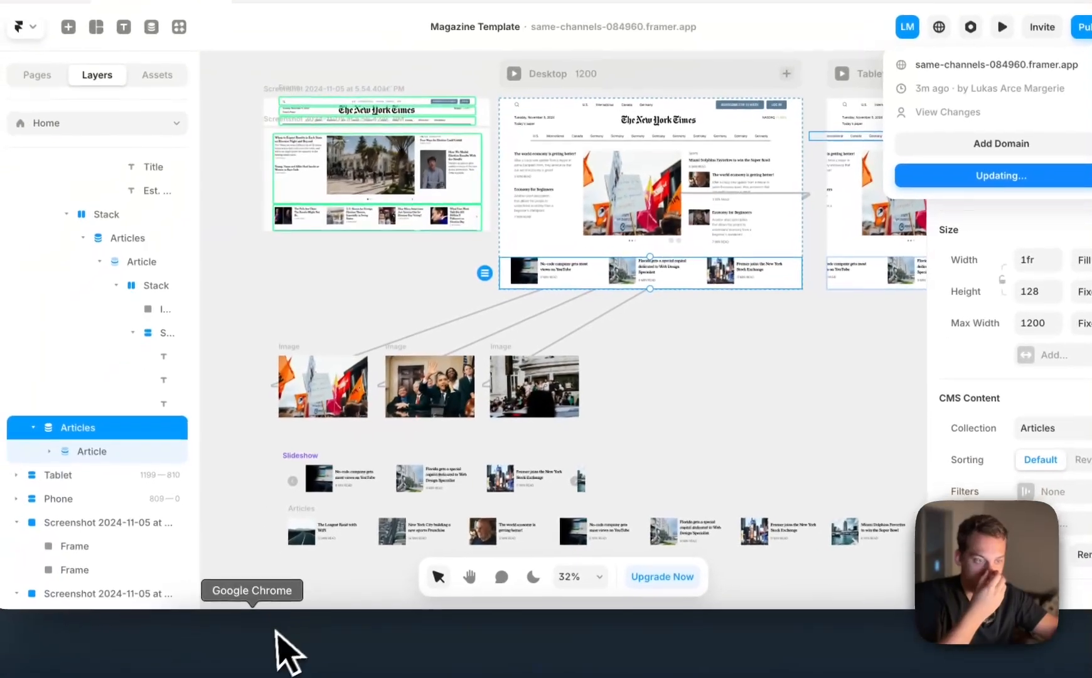
{"action": "left_click", "coordinate": [276, 650]}
{"action": "key", "text": "super+r"}
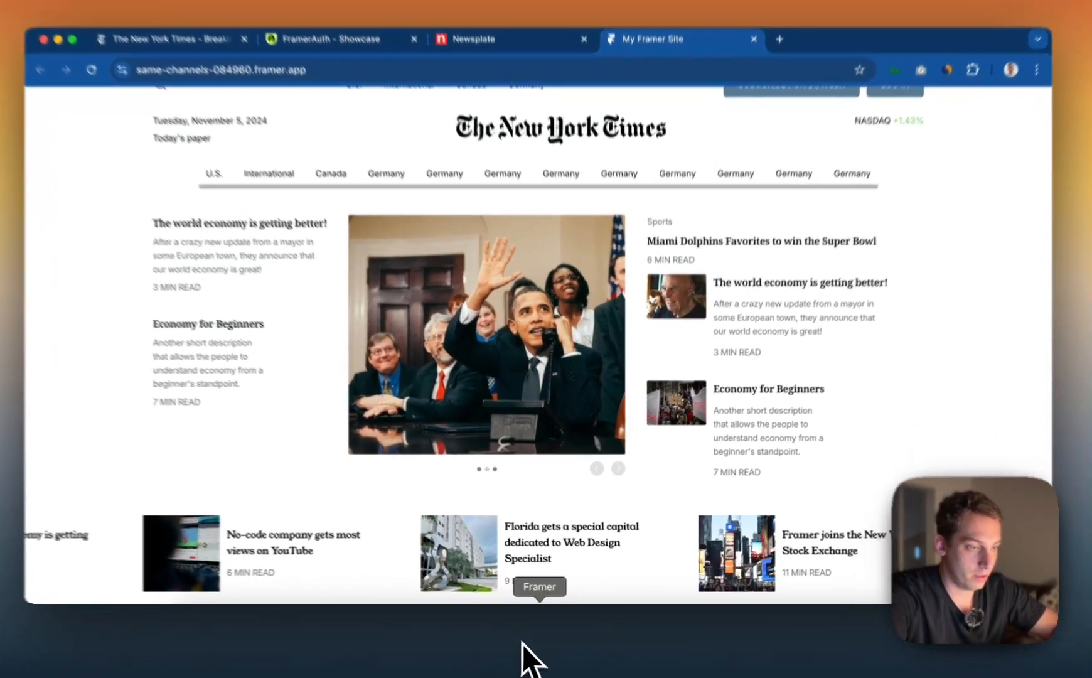
{"action": "left_click", "coordinate": [540, 646]}
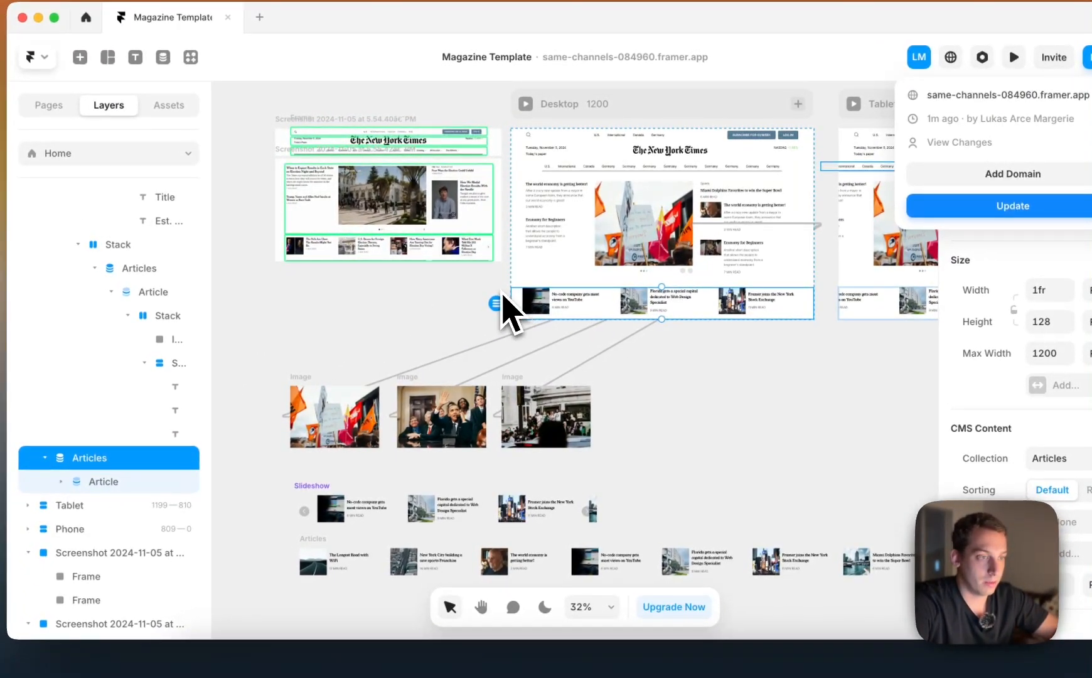
Preview the Desktop page, widen the preview to 1389 to inspect the article row, and return to the canvas
{"action": "left_click", "coordinate": [503, 291]}
{"action": "scroll", "coordinate": [585, 293], "scroll_direction": "up", "scroll_amount": 5}
{"action": "scroll", "coordinate": [522, 287], "scroll_direction": "up", "scroll_amount": 5}
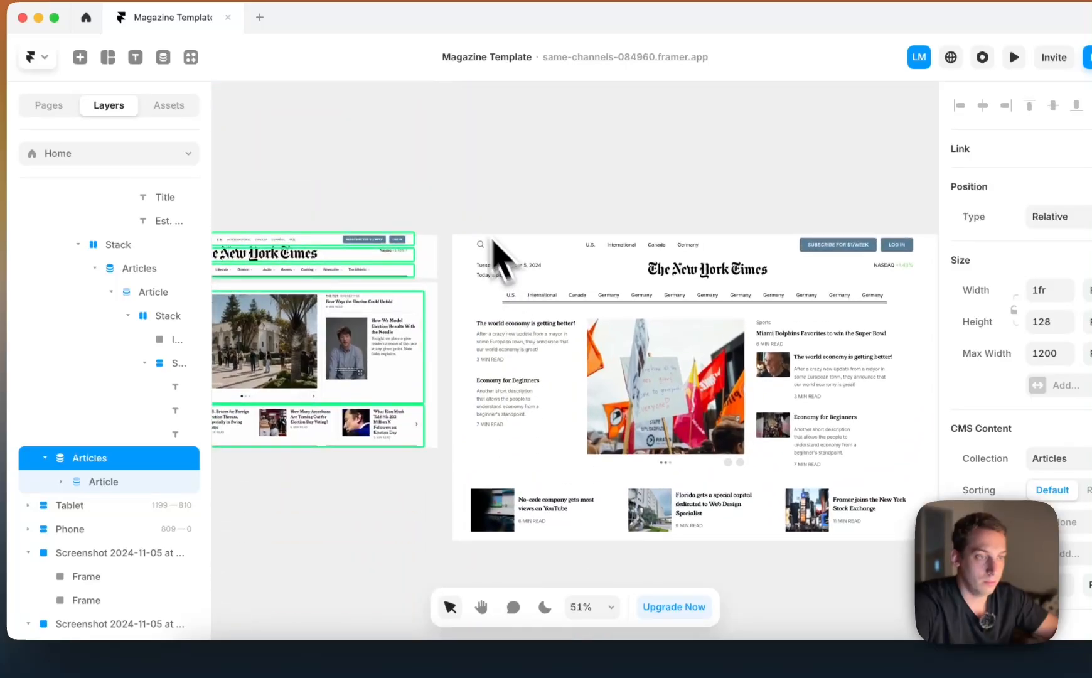
{"action": "left_click", "coordinate": [467, 212]}
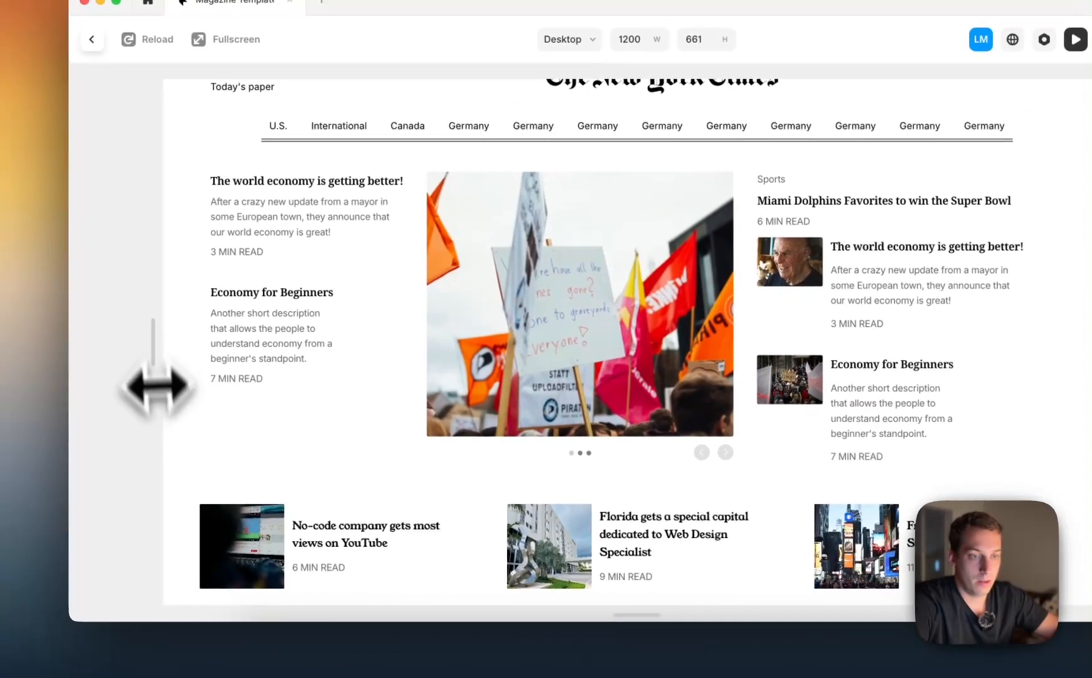
{"action": "left_click_drag", "start_coordinate": [157, 386], "coordinate": [77, 346]}
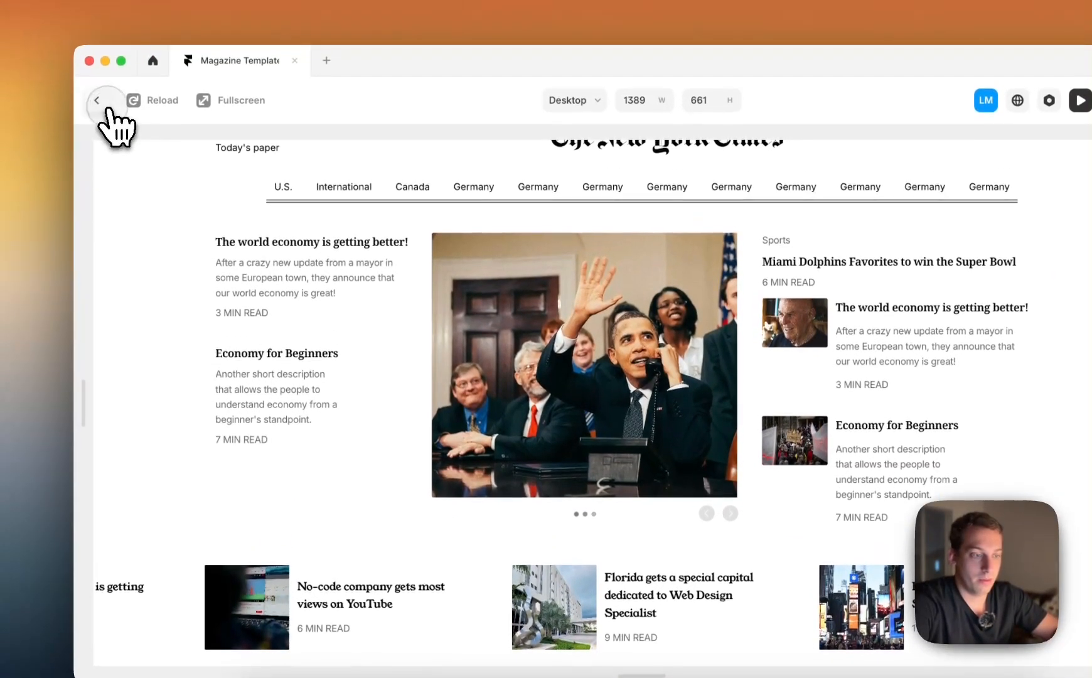
{"action": "left_click", "coordinate": [96, 77]}
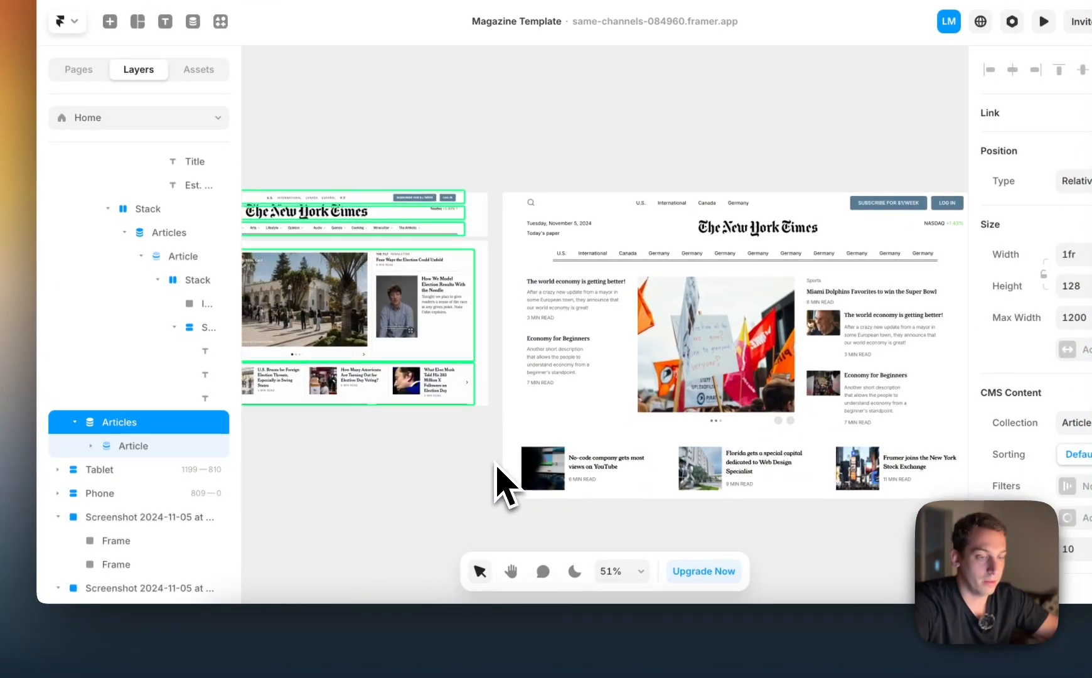
Limit the Articles list in the Desktop page's article row to 3 items
{"action": "scroll", "coordinate": [500, 480], "scroll_direction": "down", "scroll_amount": 5}
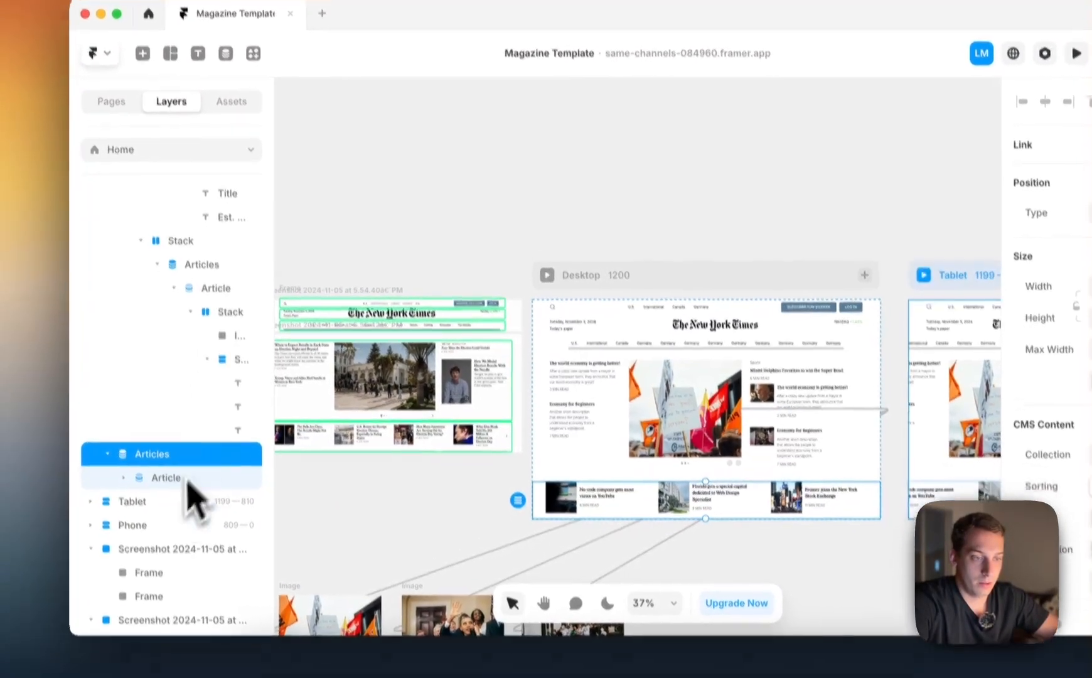
{"action": "left_click", "coordinate": [157, 507]}
{"action": "left_click", "coordinate": [161, 485]}
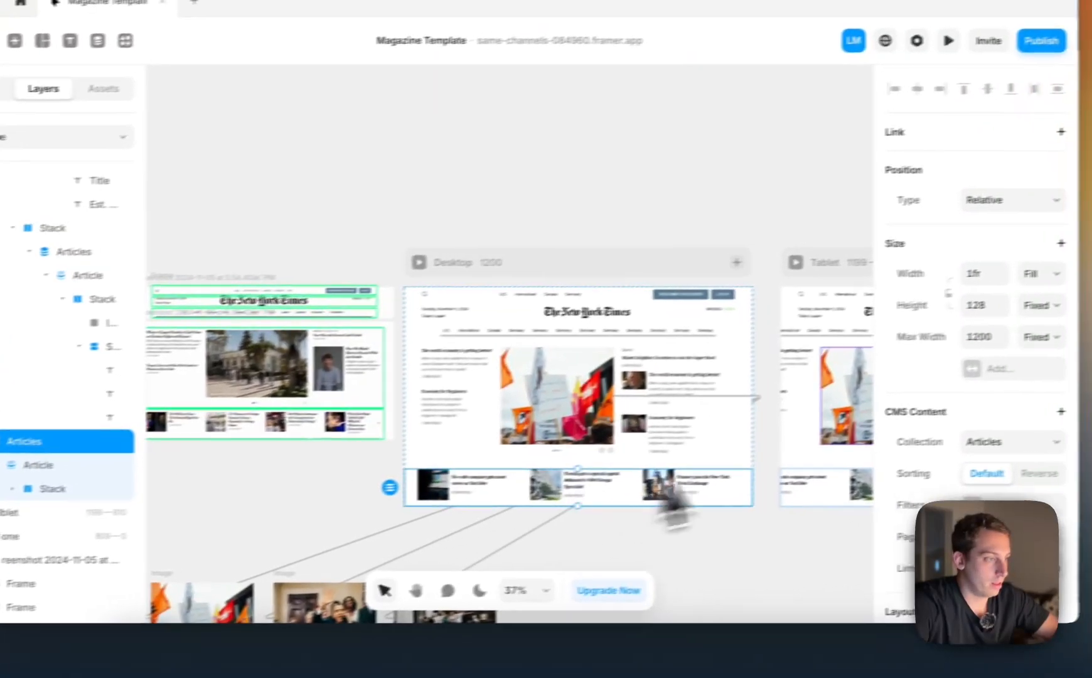
{"action": "scroll", "coordinate": [1067, 414], "scroll_direction": "down", "scroll_amount": 3}
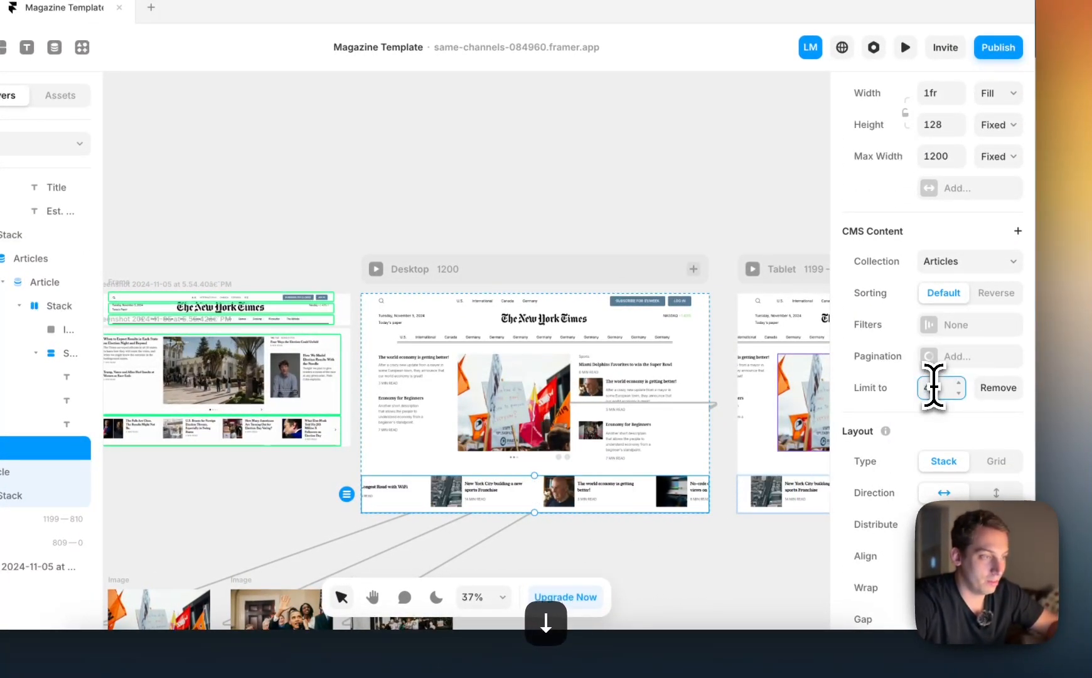
{"action": "type", "text": "3"}
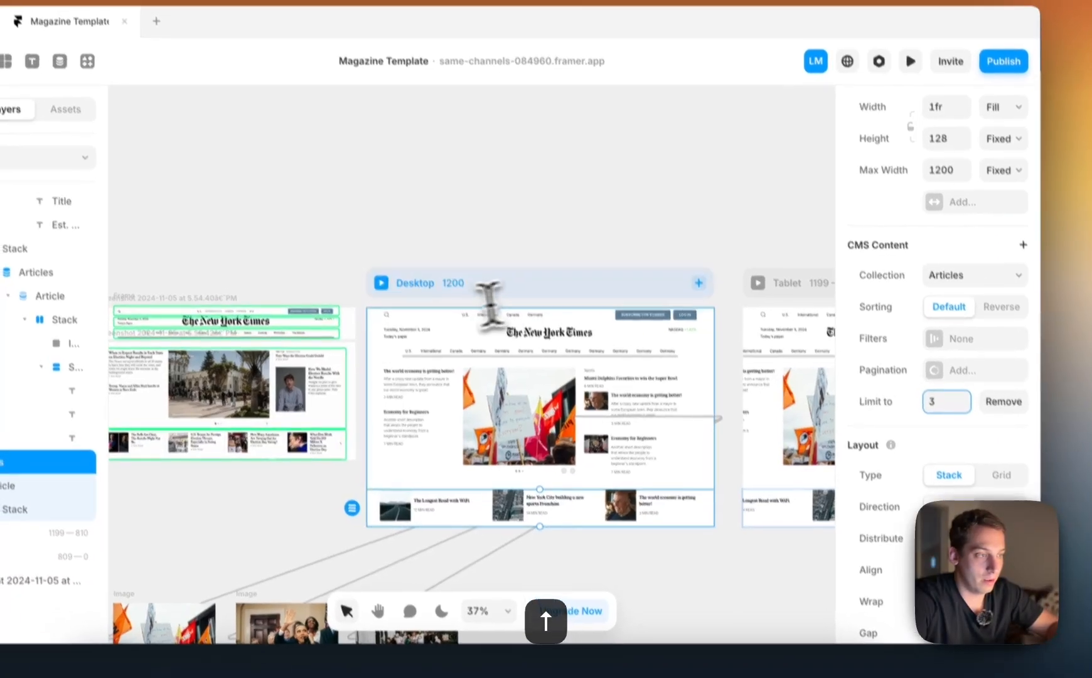
Publish the site update and reload the live site in Google Chrome
{"action": "scroll", "coordinate": [1019, 166], "scroll_direction": "up", "scroll_amount": 3}
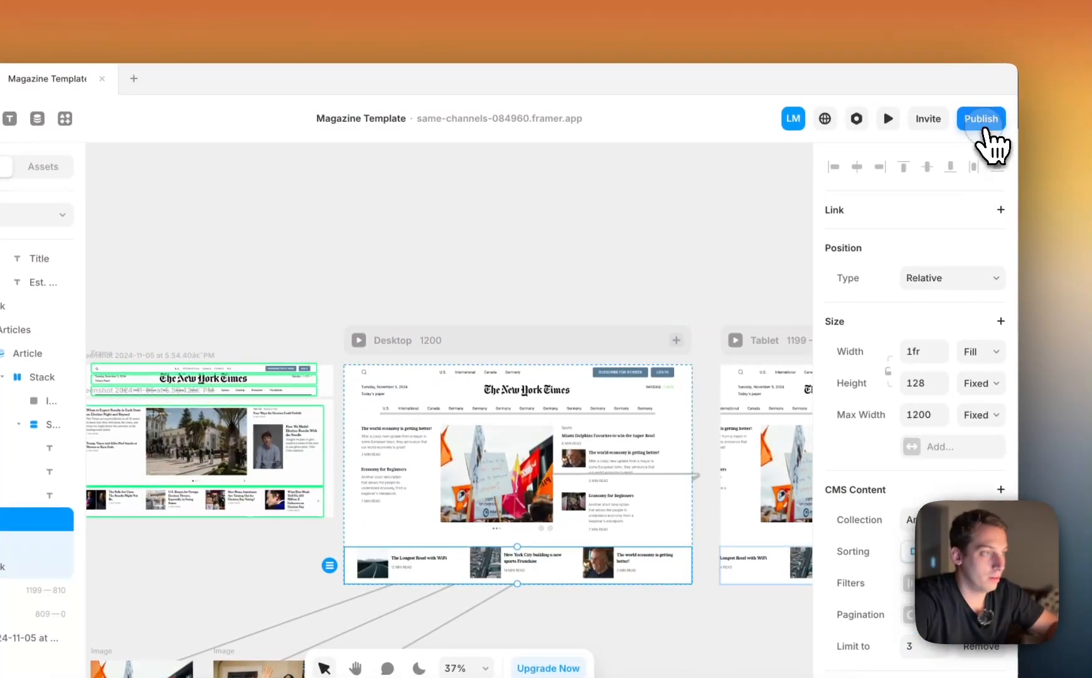
{"action": "left_click", "coordinate": [983, 126]}
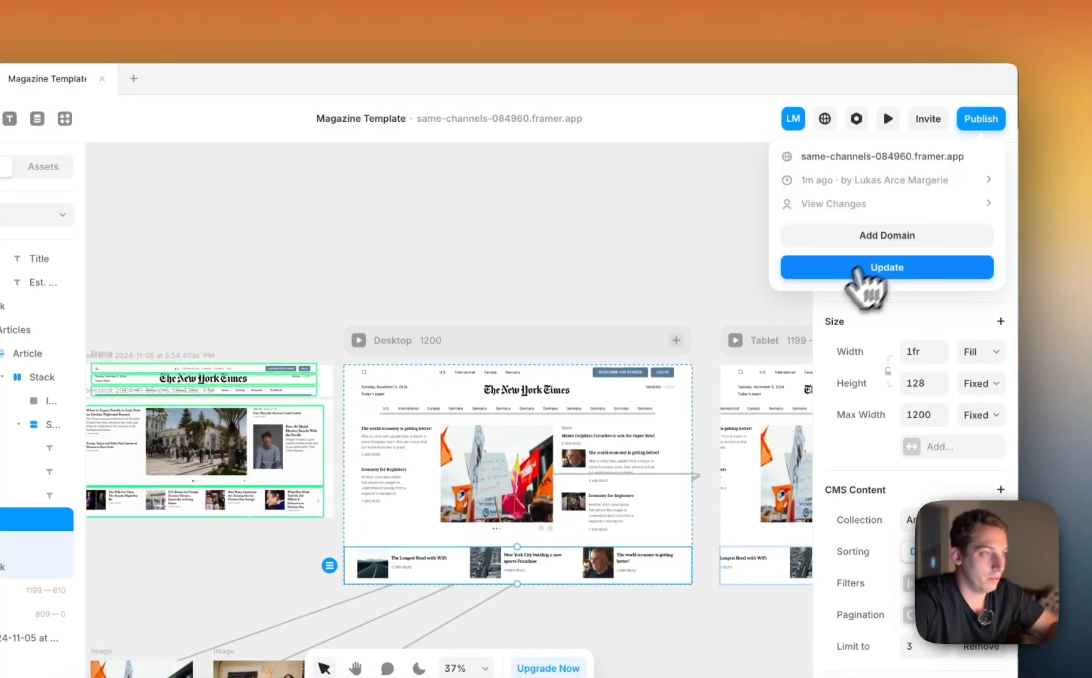
{"action": "left_click", "coordinate": [870, 269]}
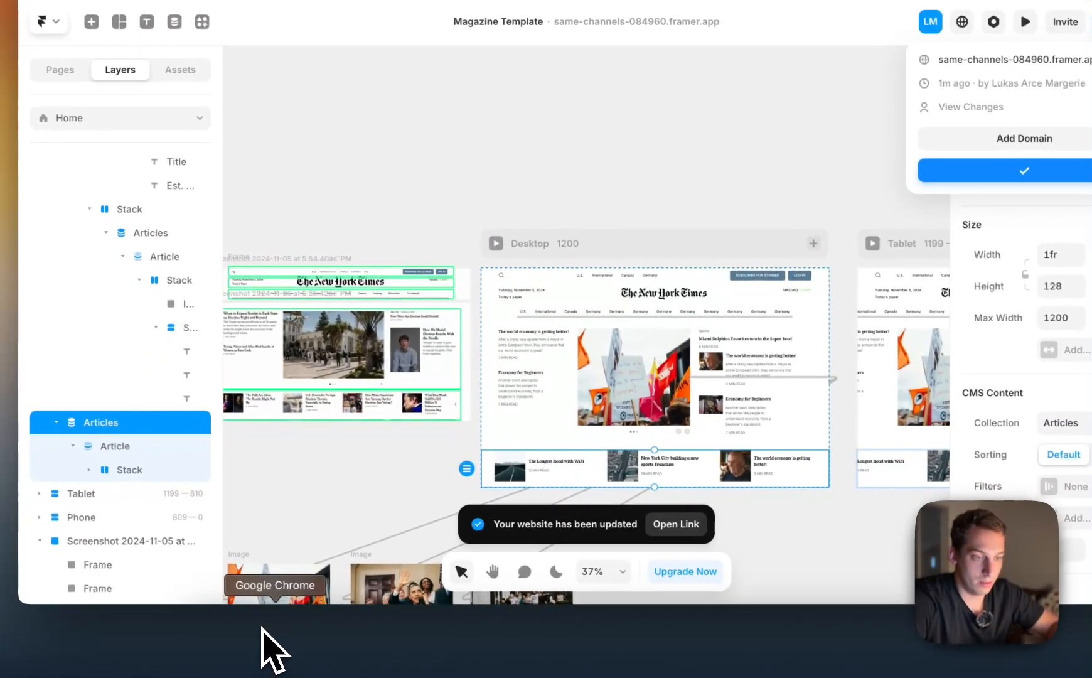
{"action": "left_click", "coordinate": [270, 659]}
{"action": "key", "text": "super+r"}
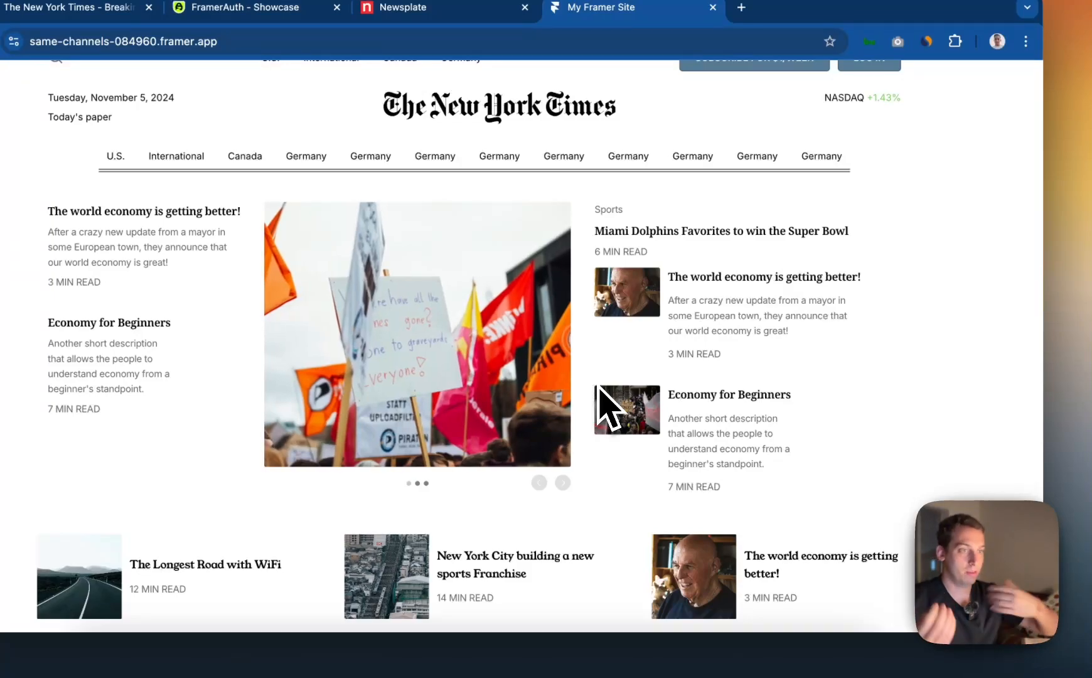
Check the live homepage's layout from header to article row, going back through the image slideshow
{"action": "scroll", "coordinate": [590, 376], "scroll_direction": "up", "scroll_amount": 1}
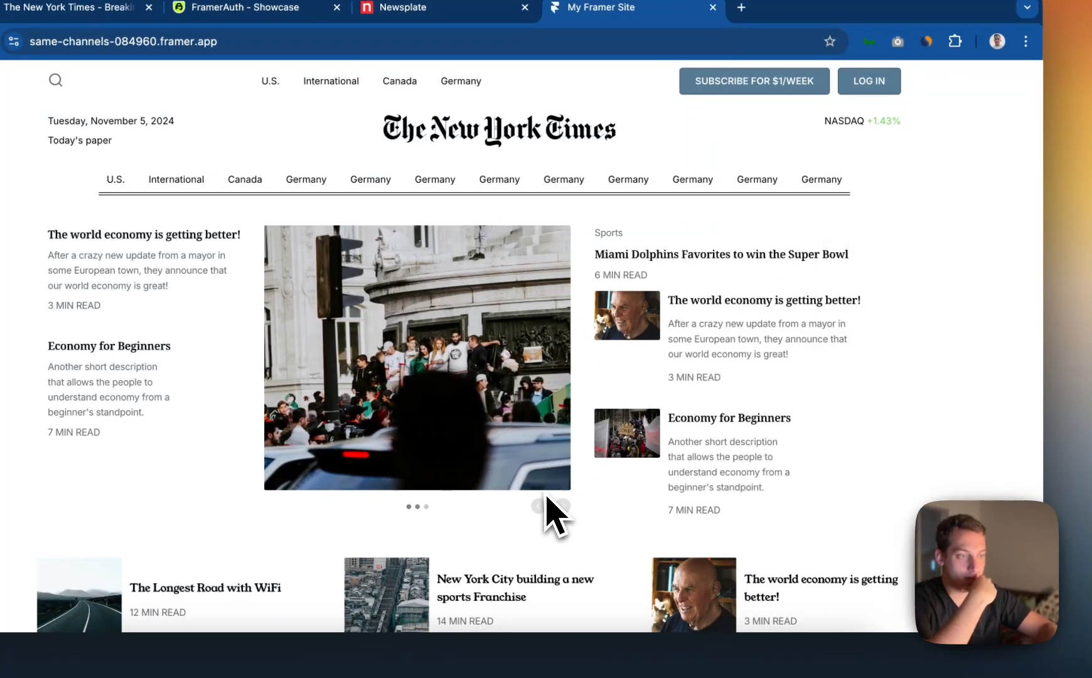
{"action": "left_click", "coordinate": [540, 506]}
{"action": "left_click", "coordinate": [540, 506]}
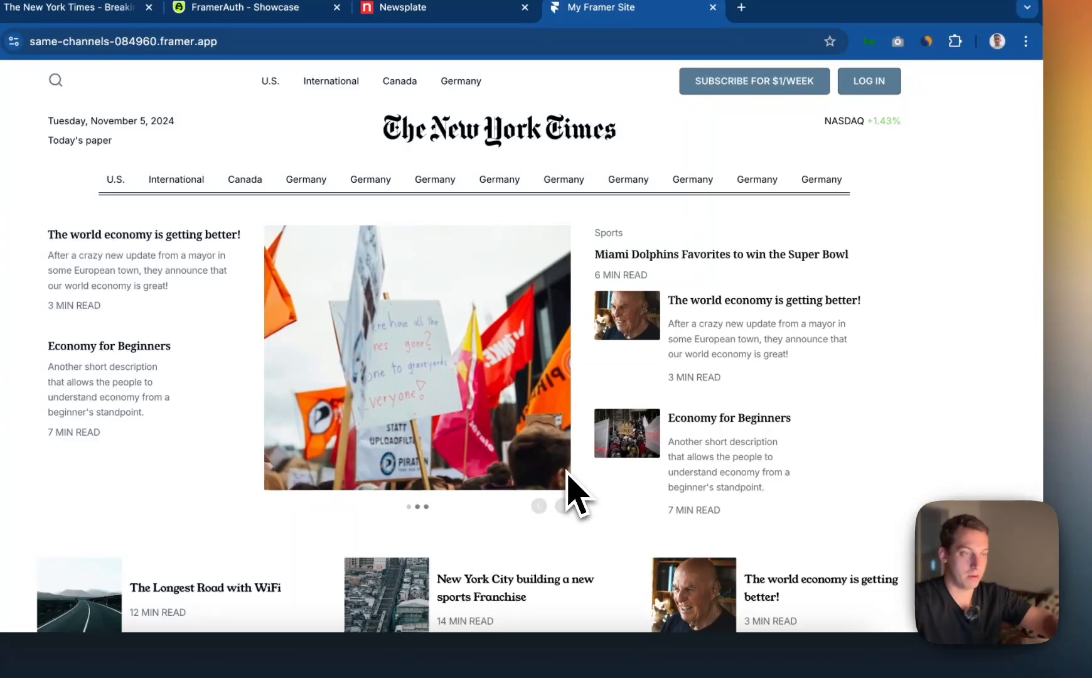
{"action": "scroll", "coordinate": [576, 496], "scroll_direction": "down", "scroll_amount": 1}
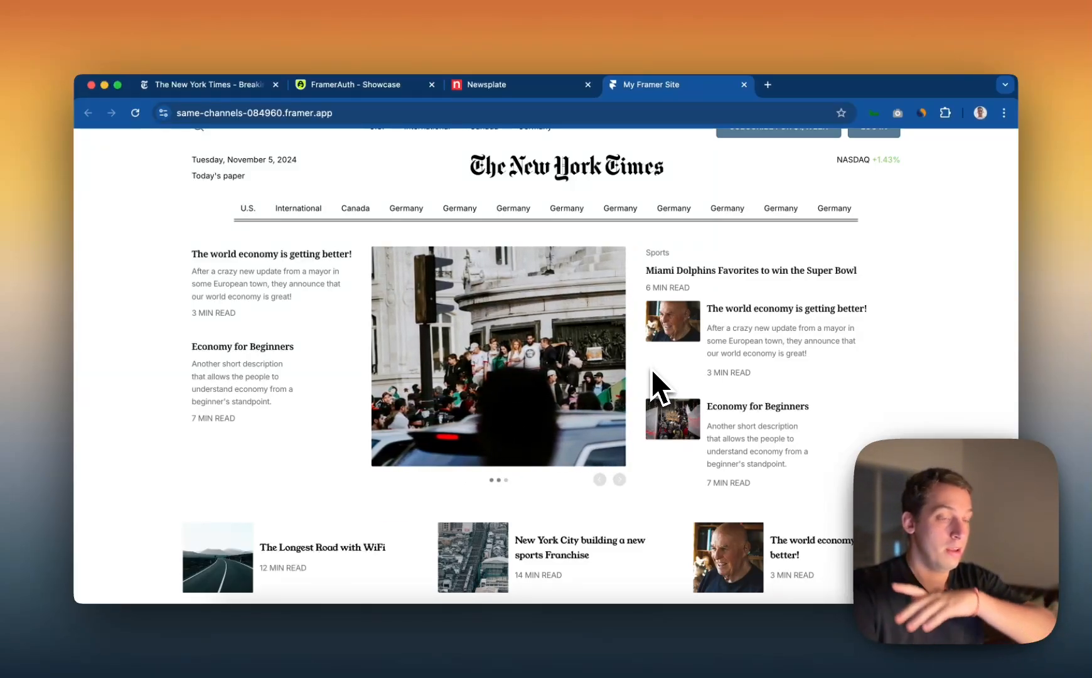
{"action": "scroll", "coordinate": [652, 370], "scroll_direction": "up", "scroll_amount": 1}
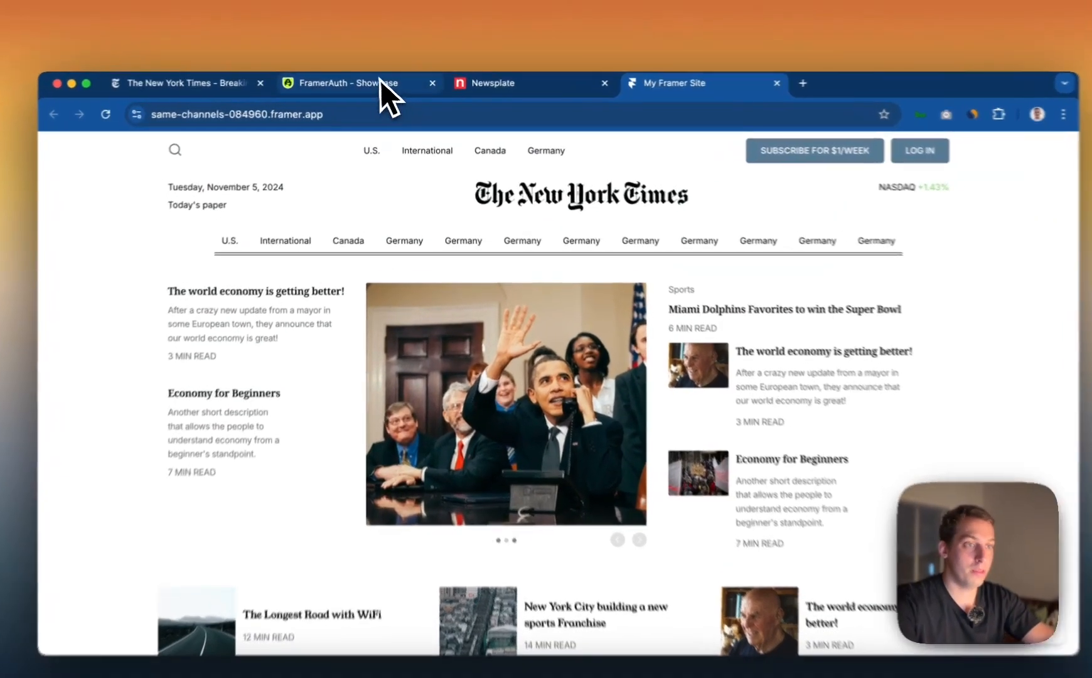
Review the FramerAuth template showcase and the Newsplate site's homepage as references for a news template
{"action": "left_click", "coordinate": [386, 84]}
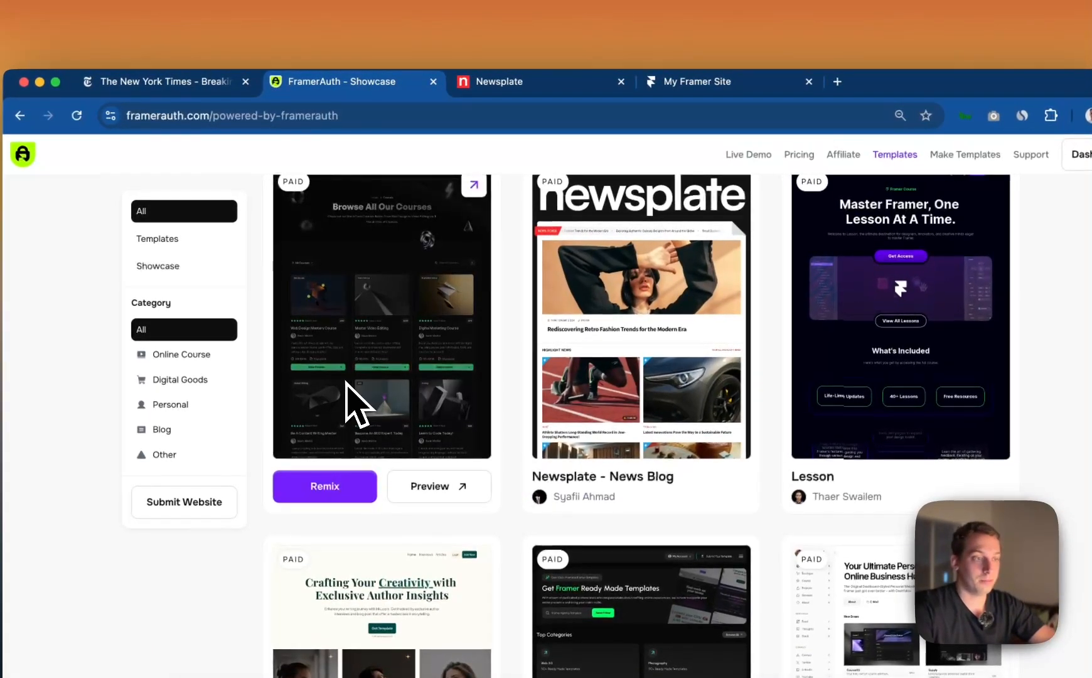
{"action": "scroll", "coordinate": [346, 383], "scroll_direction": "up", "scroll_amount": 2}
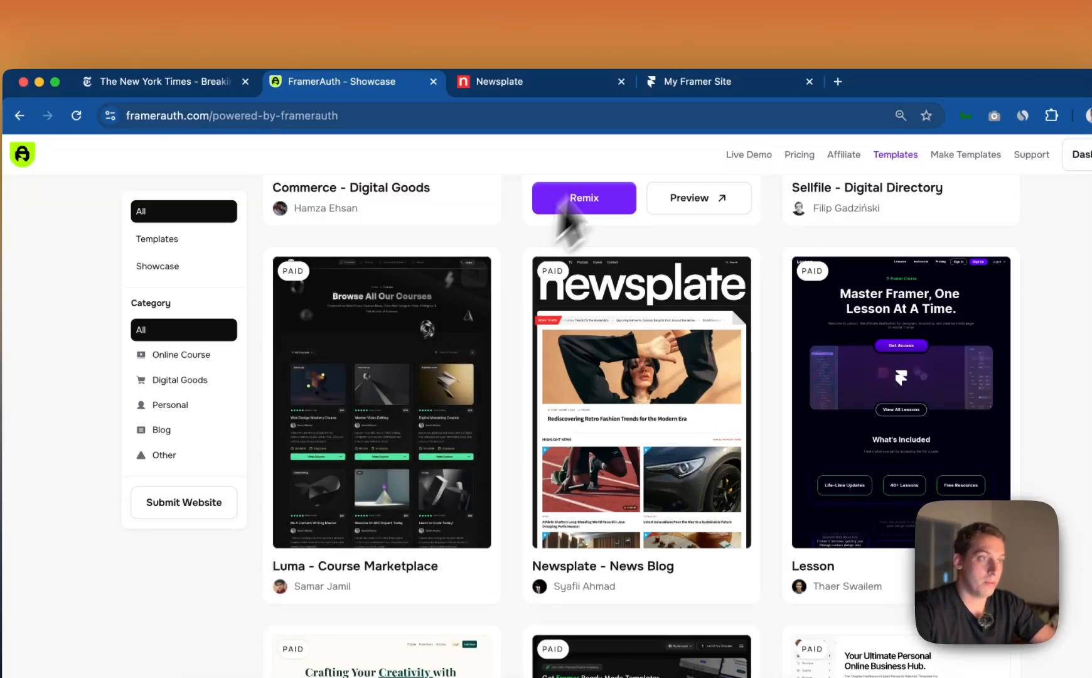
{"action": "left_click", "coordinate": [685, 83]}
{"action": "left_click", "coordinate": [548, 81]}
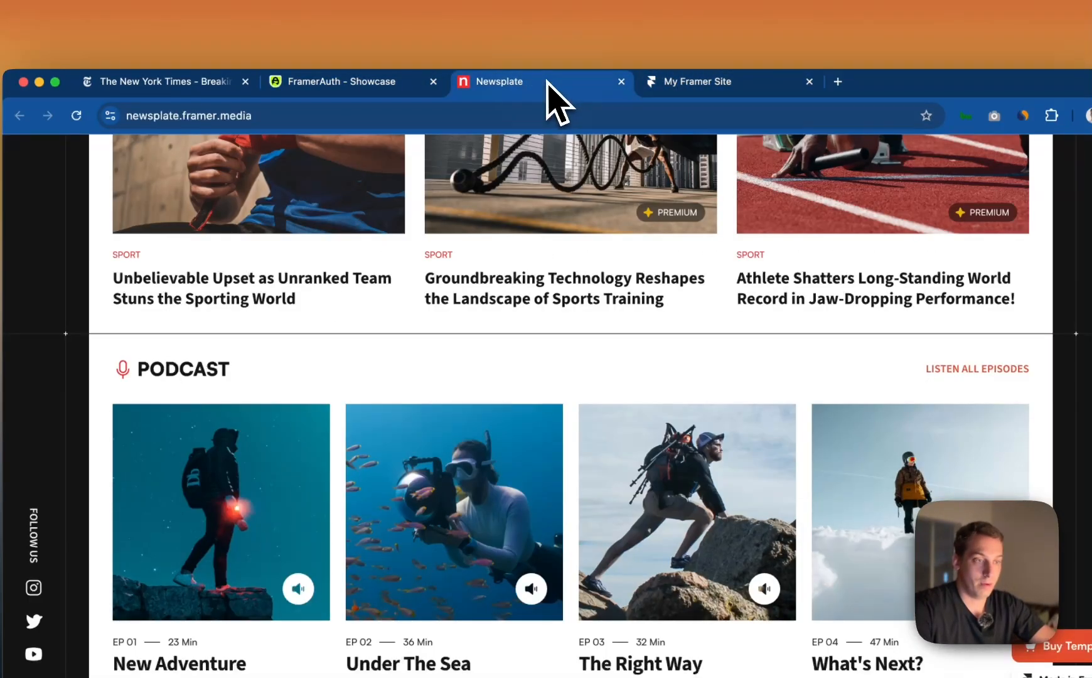
{"action": "scroll", "coordinate": [532, 366], "scroll_direction": "up", "scroll_amount": 15}
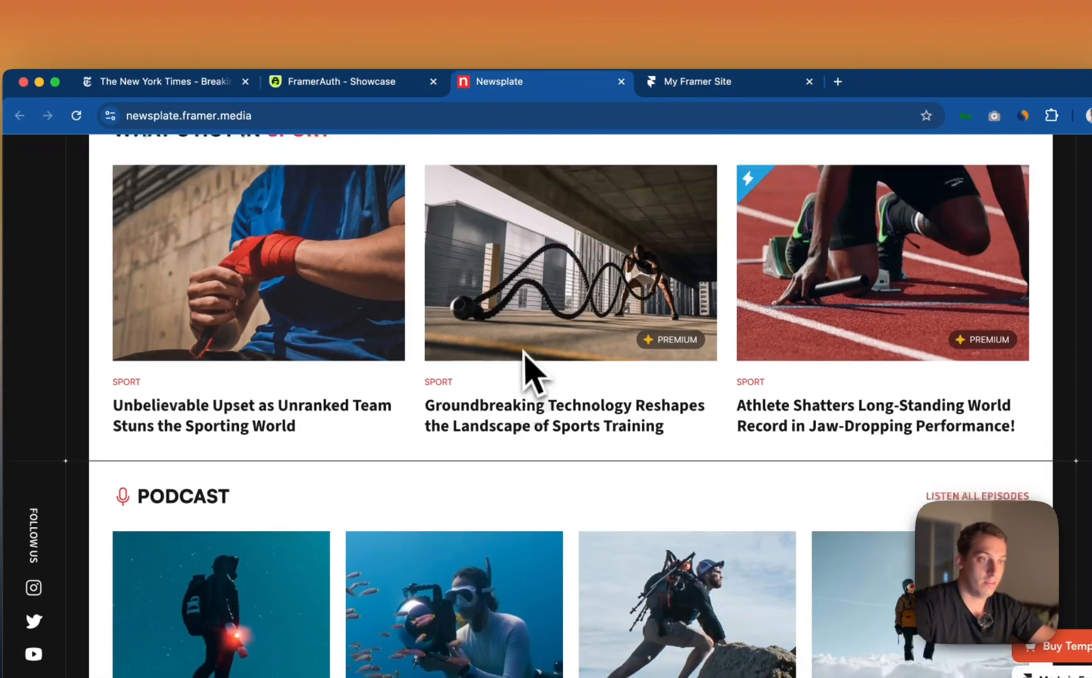
{"action": "scroll", "coordinate": [491, 314], "scroll_direction": "up", "scroll_amount": 15}
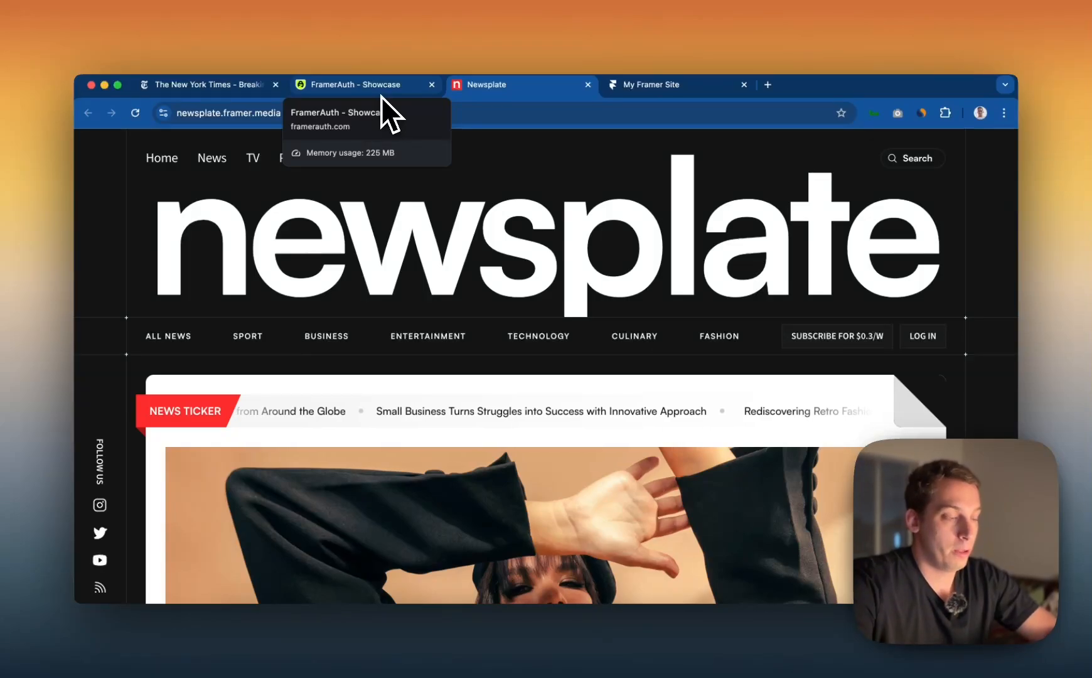
Compare the published homepage with the original nytimes.com front page and its article sections
{"action": "left_click", "coordinate": [637, 93]}
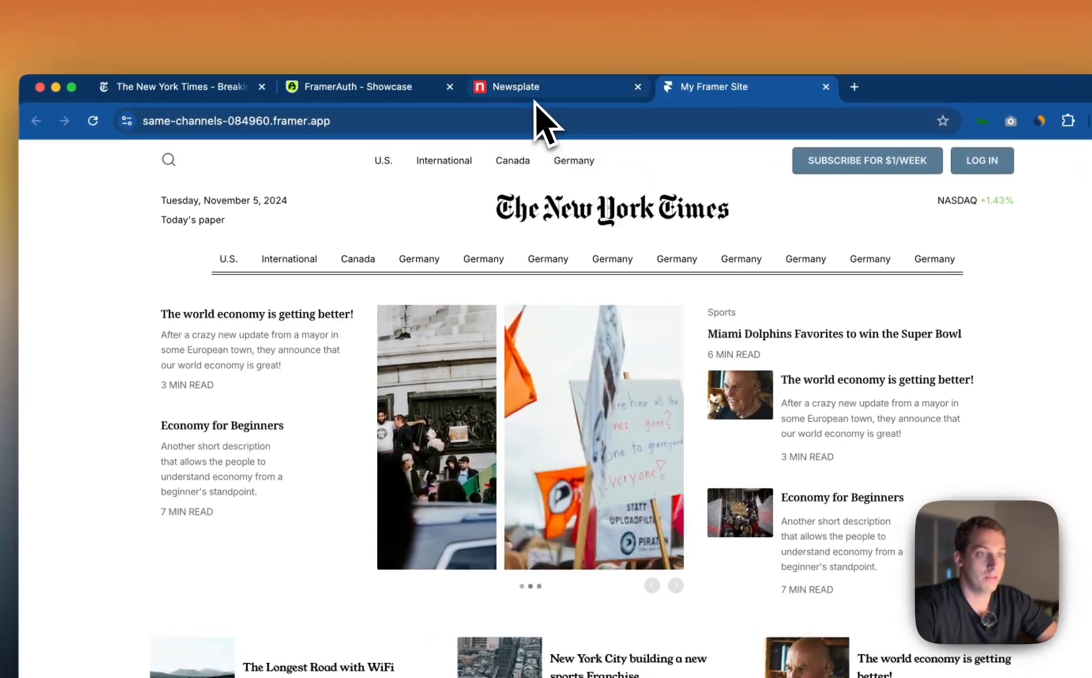
{"action": "left_click", "coordinate": [168, 86]}
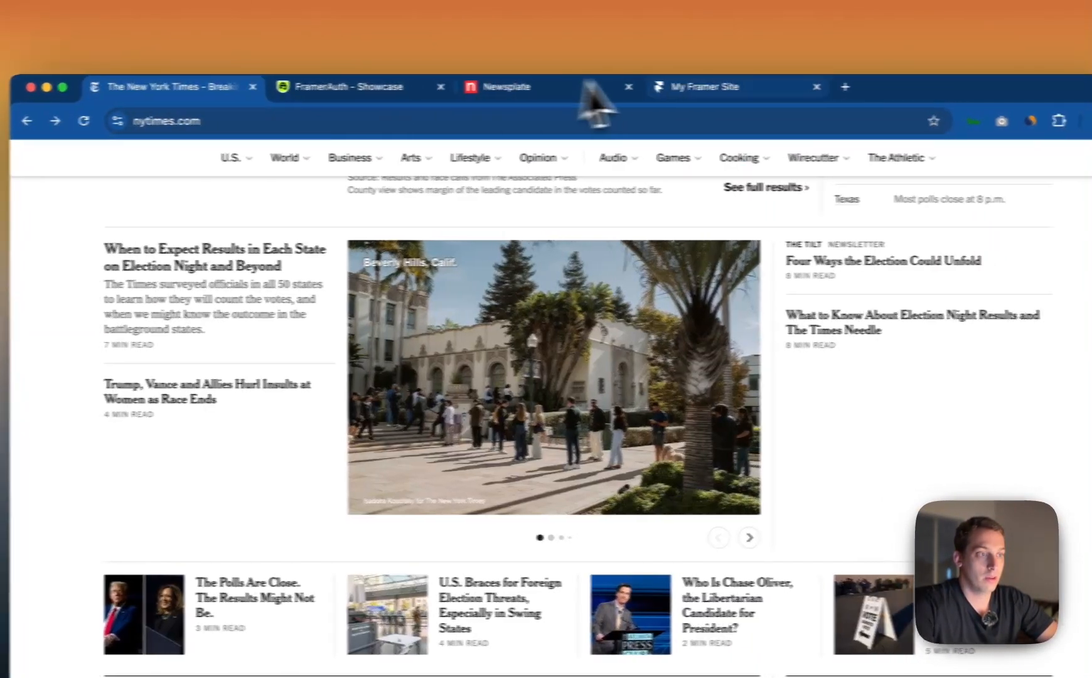
{"action": "scroll", "coordinate": [613, 243], "scroll_direction": "up", "scroll_amount": 10}
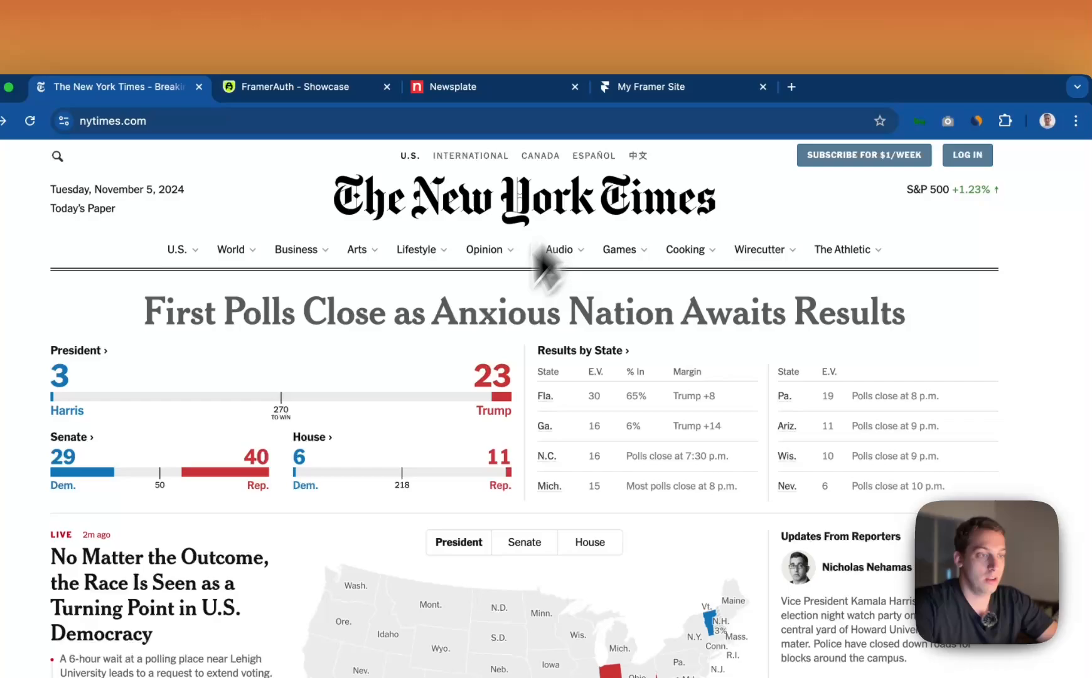
{"action": "scroll", "coordinate": [546, 264], "scroll_direction": "down", "scroll_amount": 10}
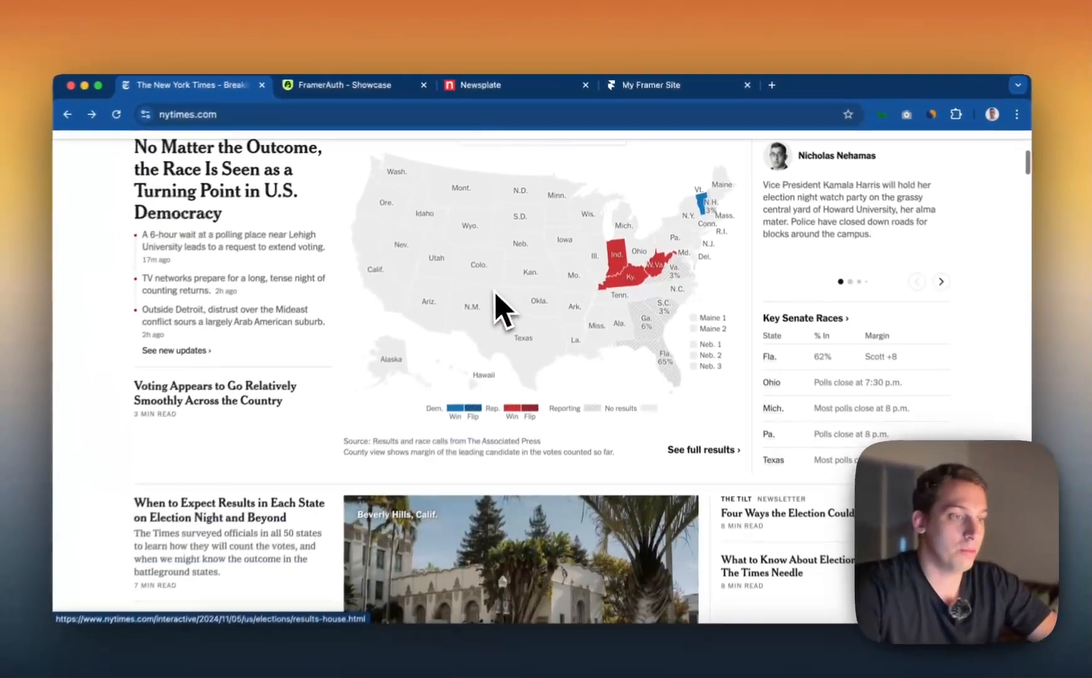